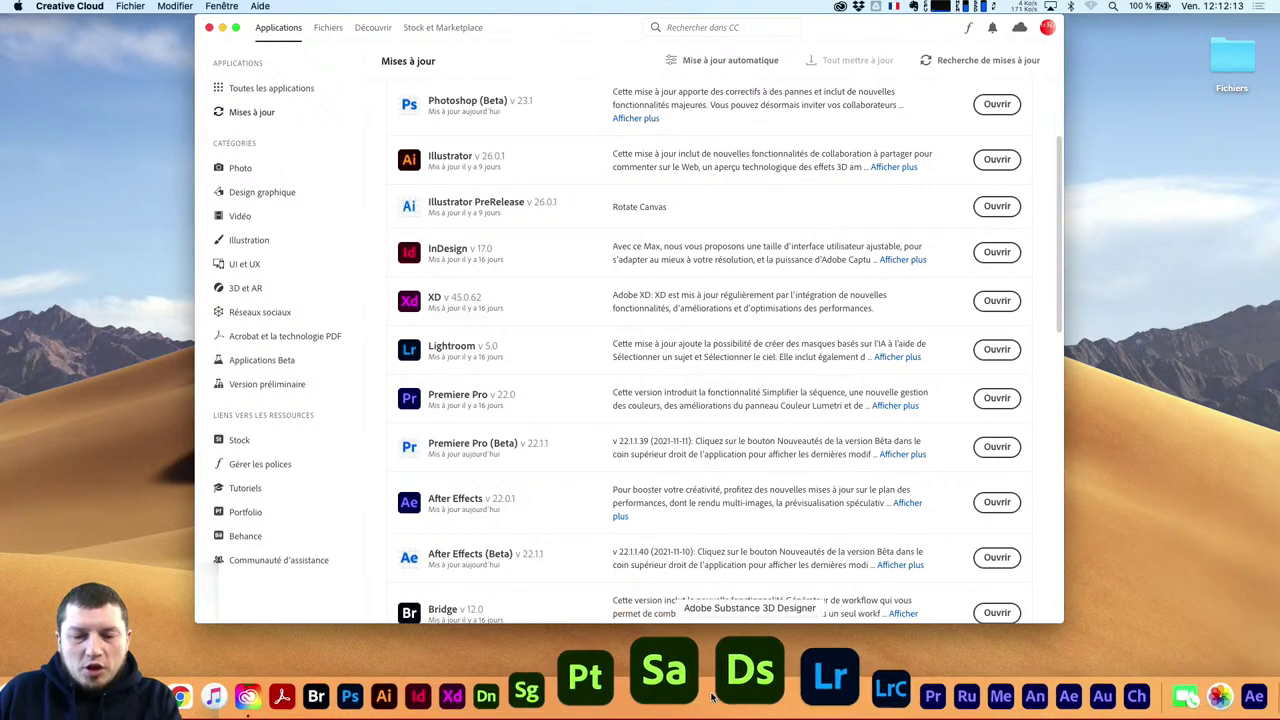
# Bring Creative Cloud back to the front and review the professional video editing tools in the Vidéo category
pyautogui.press('super+h')
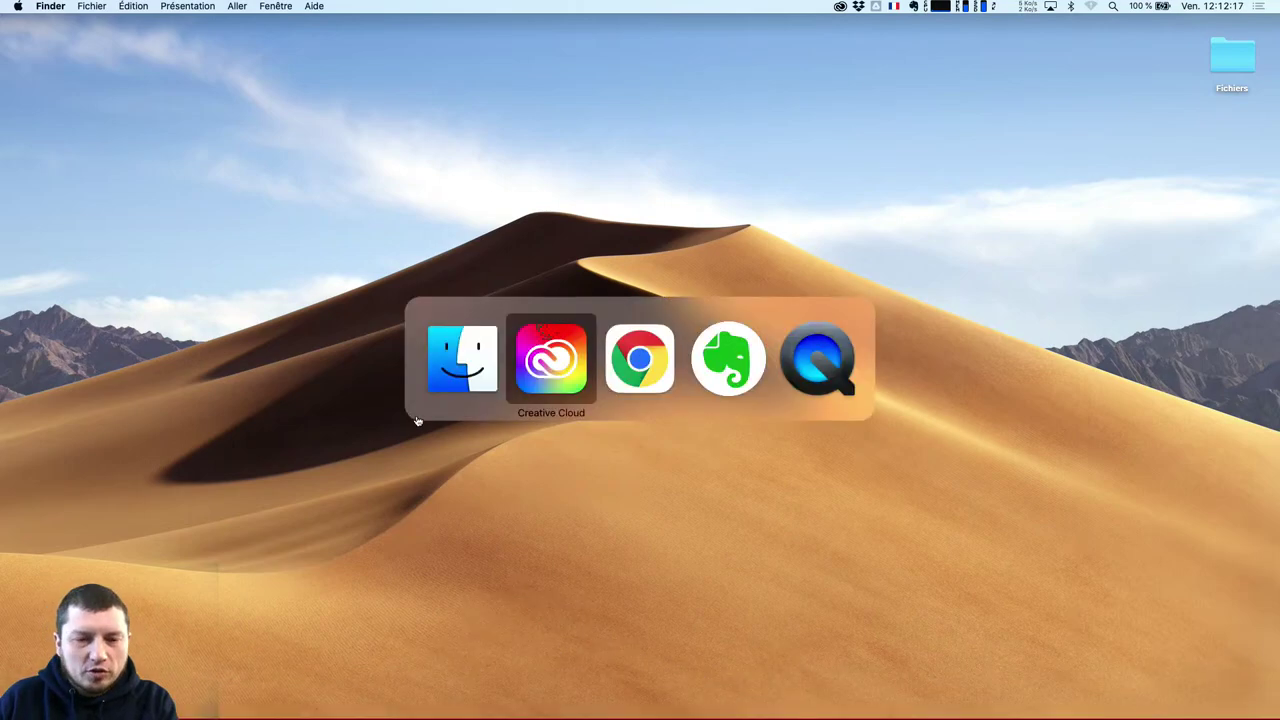
pyautogui.press('super+Tab')
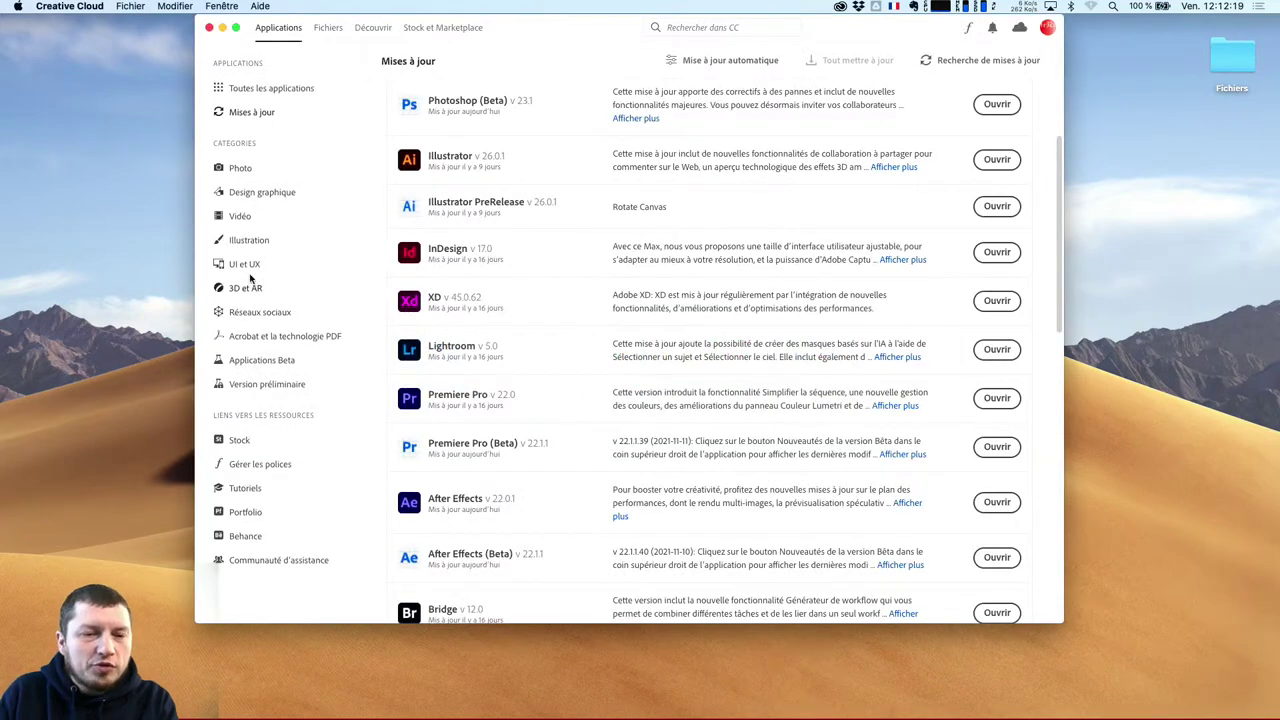
pyautogui.click(266, 218)
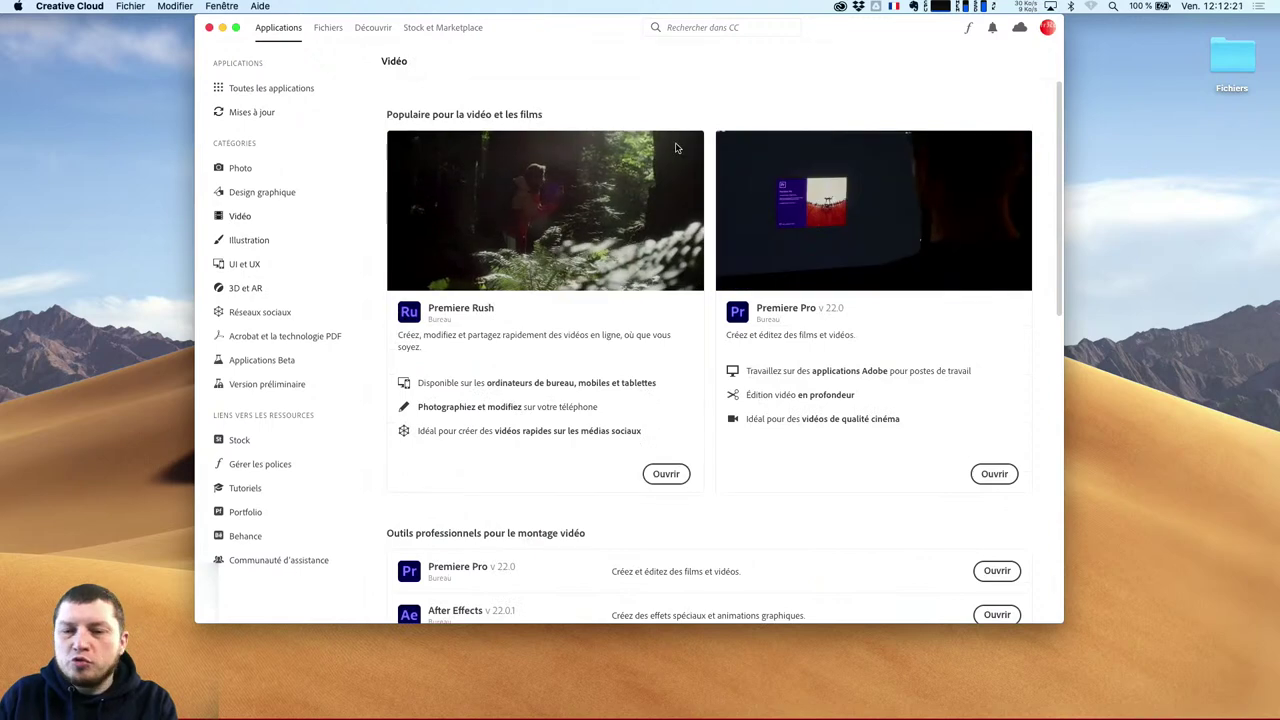
pyautogui.scroll(-5, 700, 380)
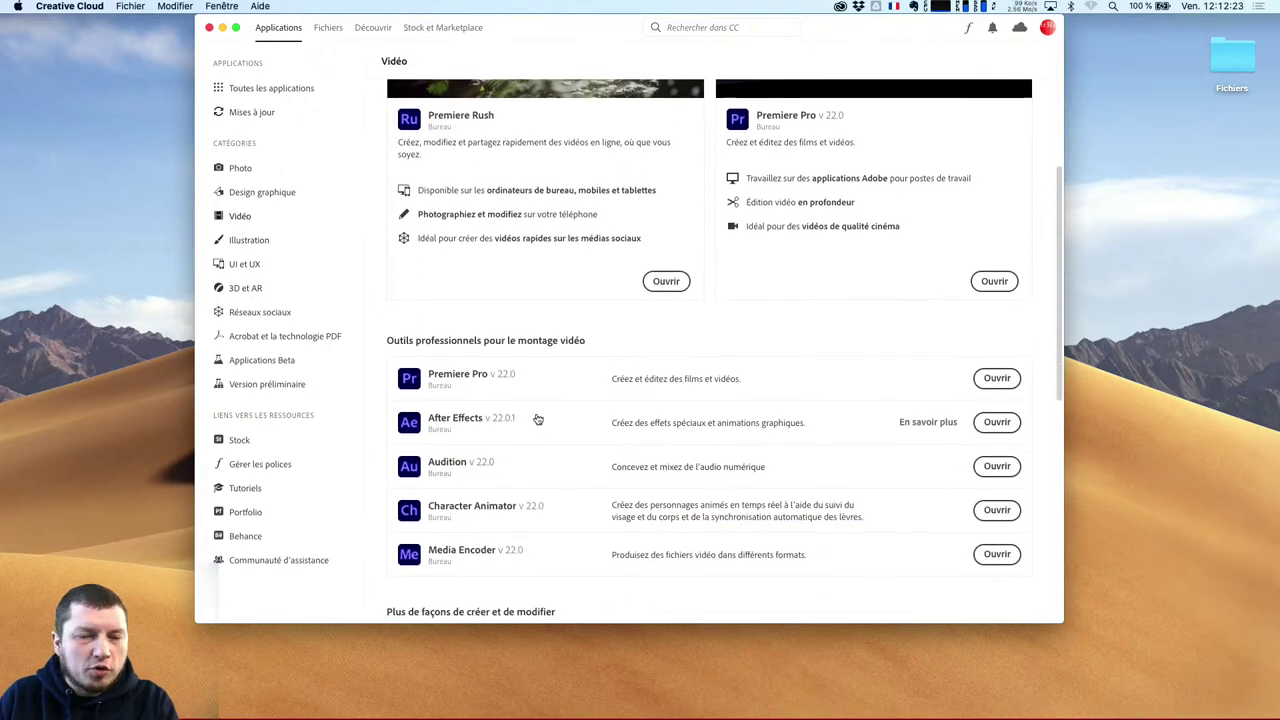
pyautogui.scroll(-2, 542, 425)
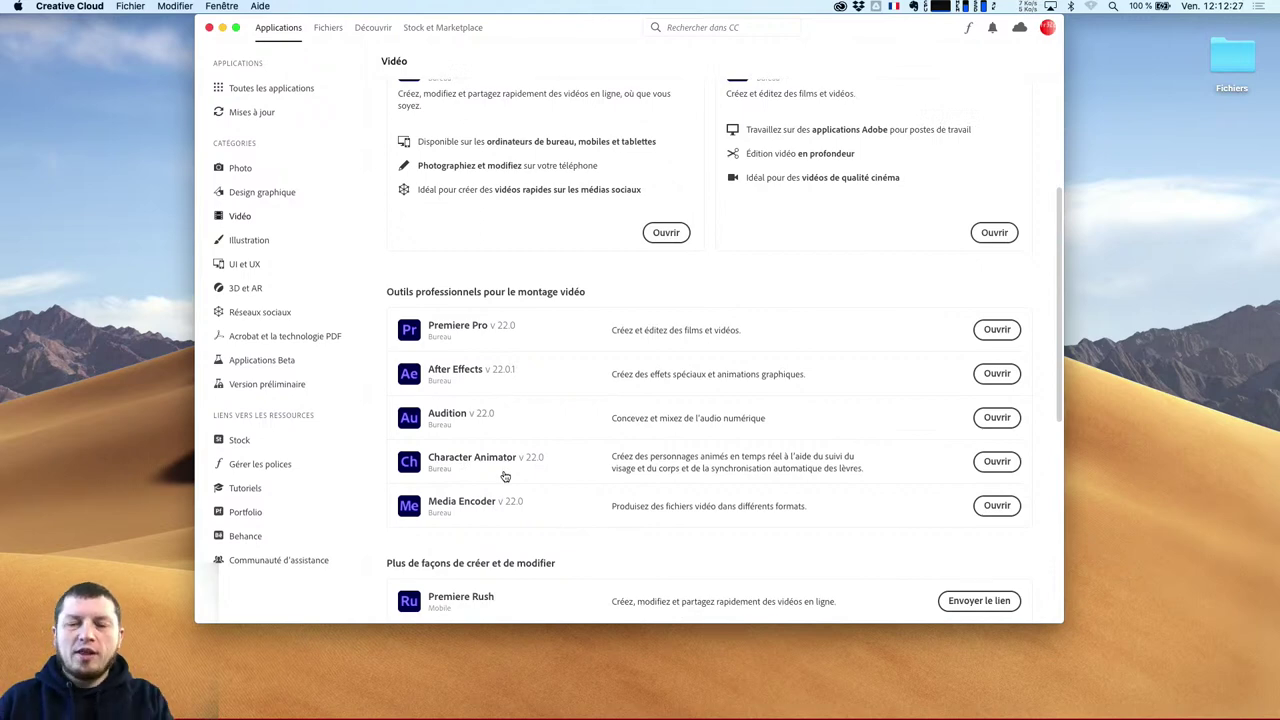
# Switch to Character Animator and open the Stardust puppet's scene in the Enregistrer workspace
pyautogui.moveTo(680, 700)
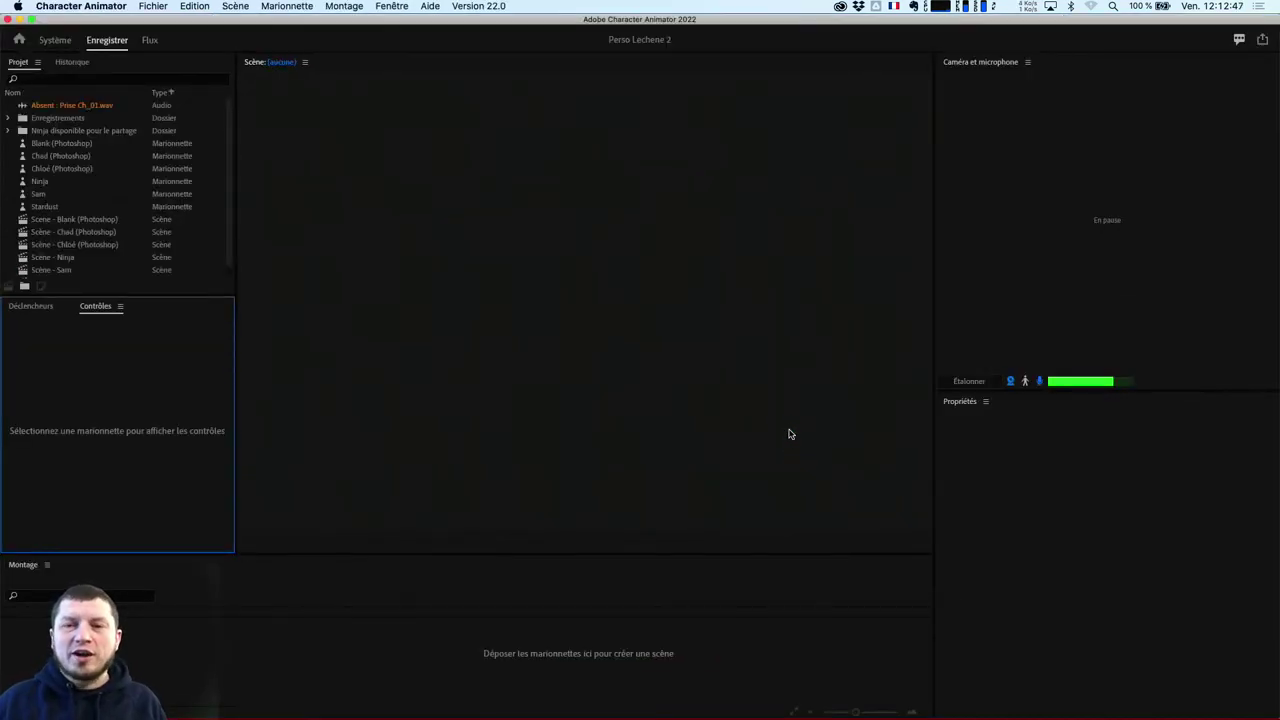
pyautogui.click(55, 41)
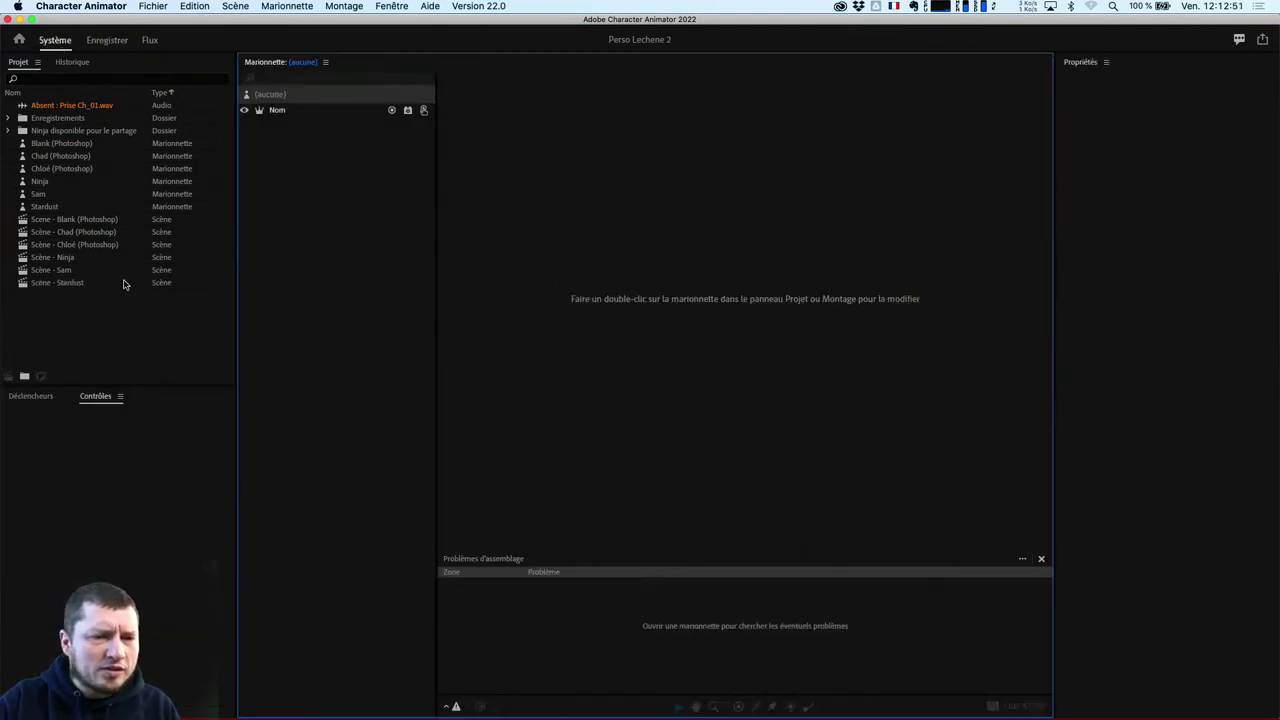
pyautogui.click(46, 208)
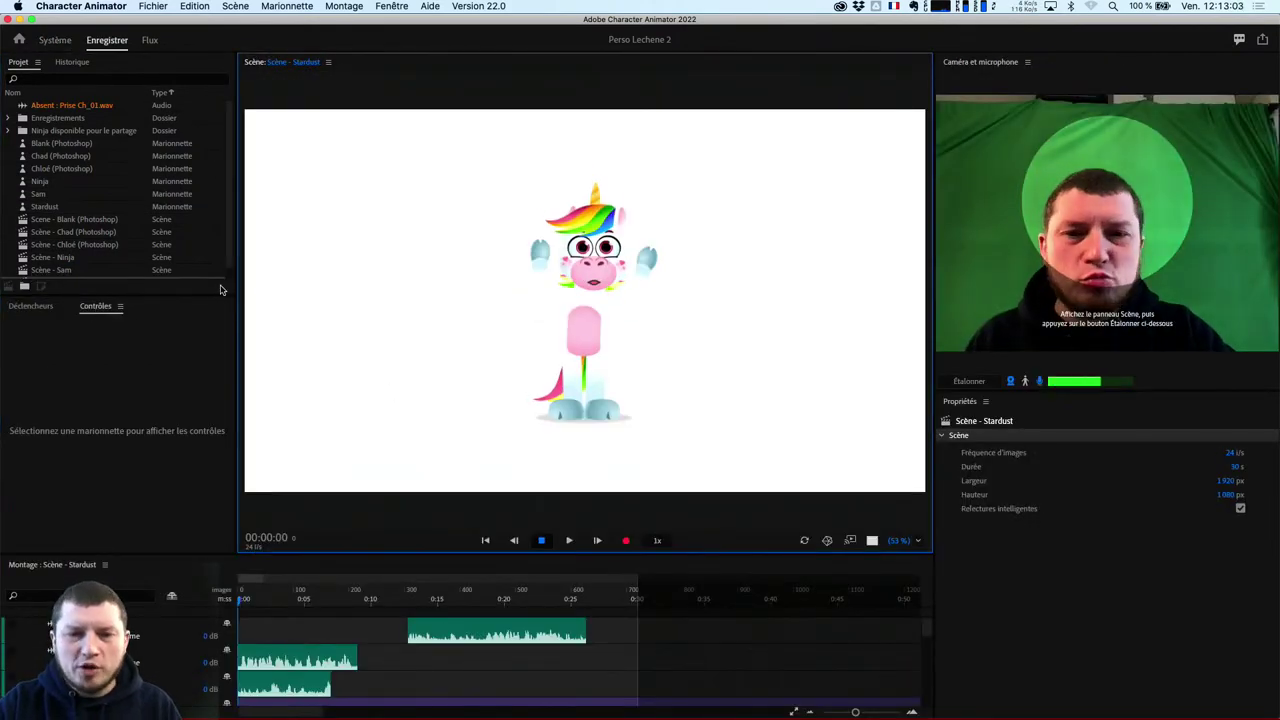
# Display the Stardust scene's background as a dark transparency grid
pyautogui.click(871, 540)
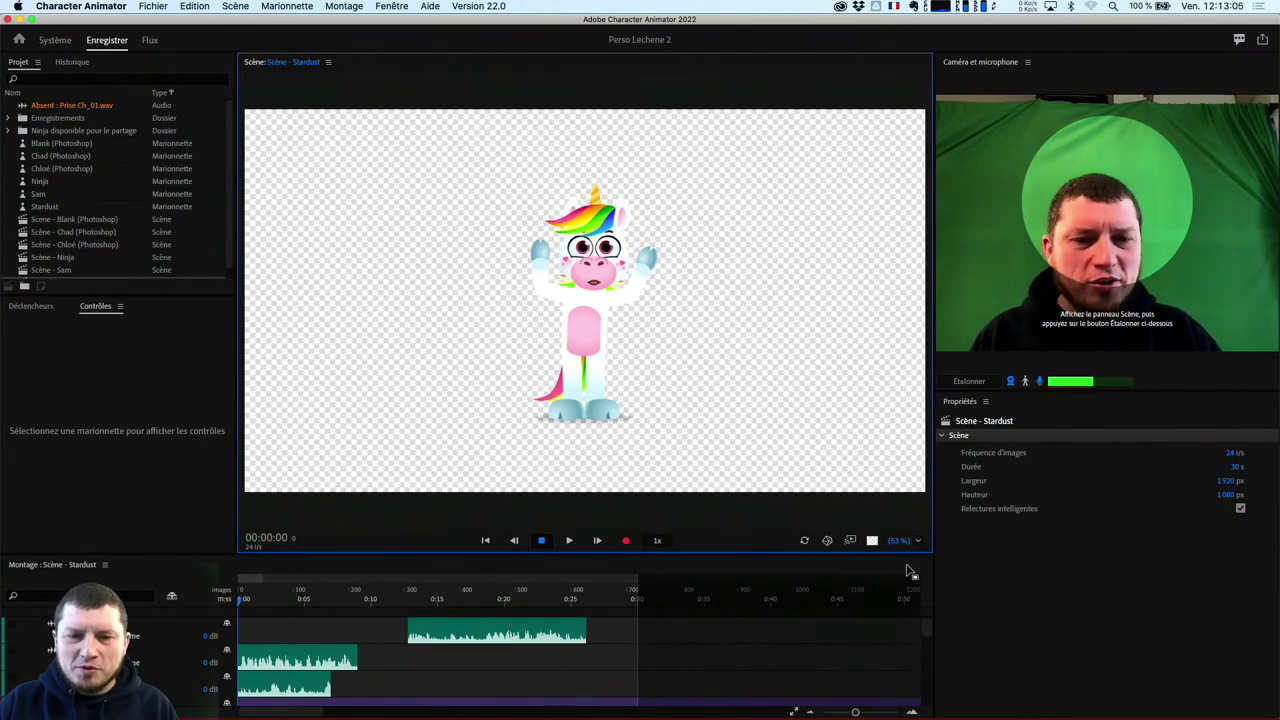
pyautogui.click(868, 542)
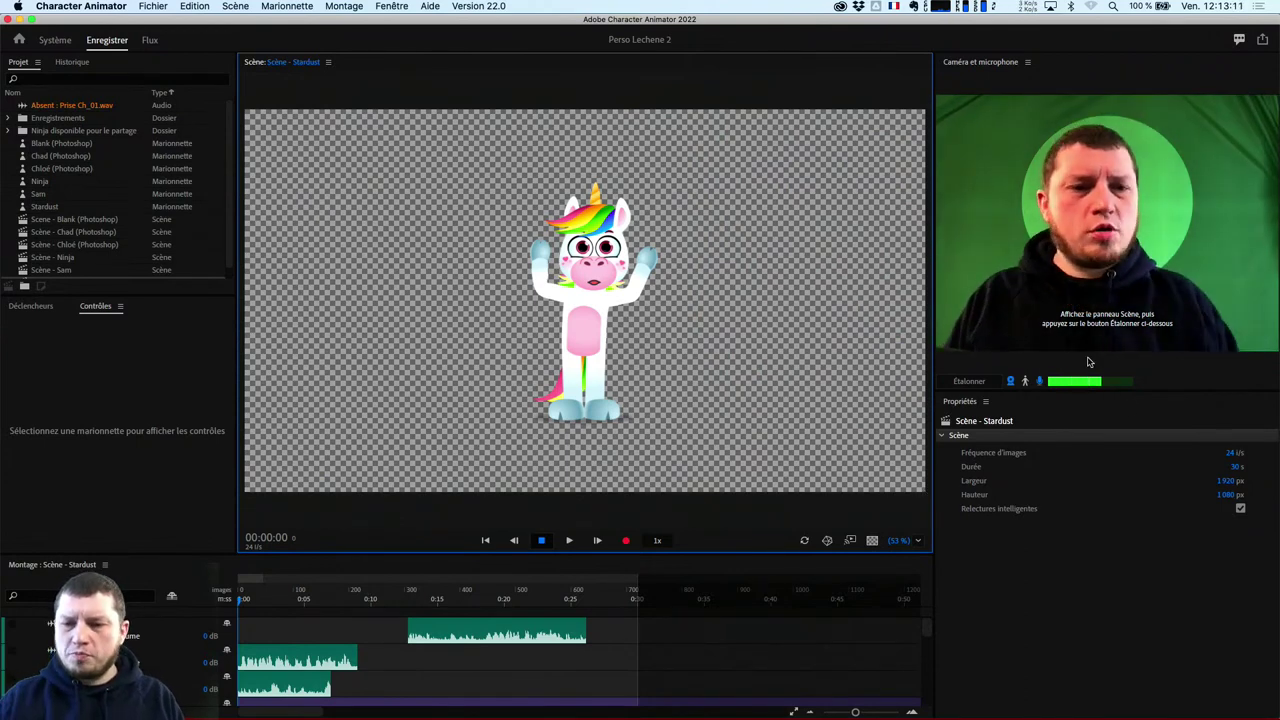
# Select the Stardust puppet track in the scene's timeline to show its behaviours
pyautogui.click(1025, 381)
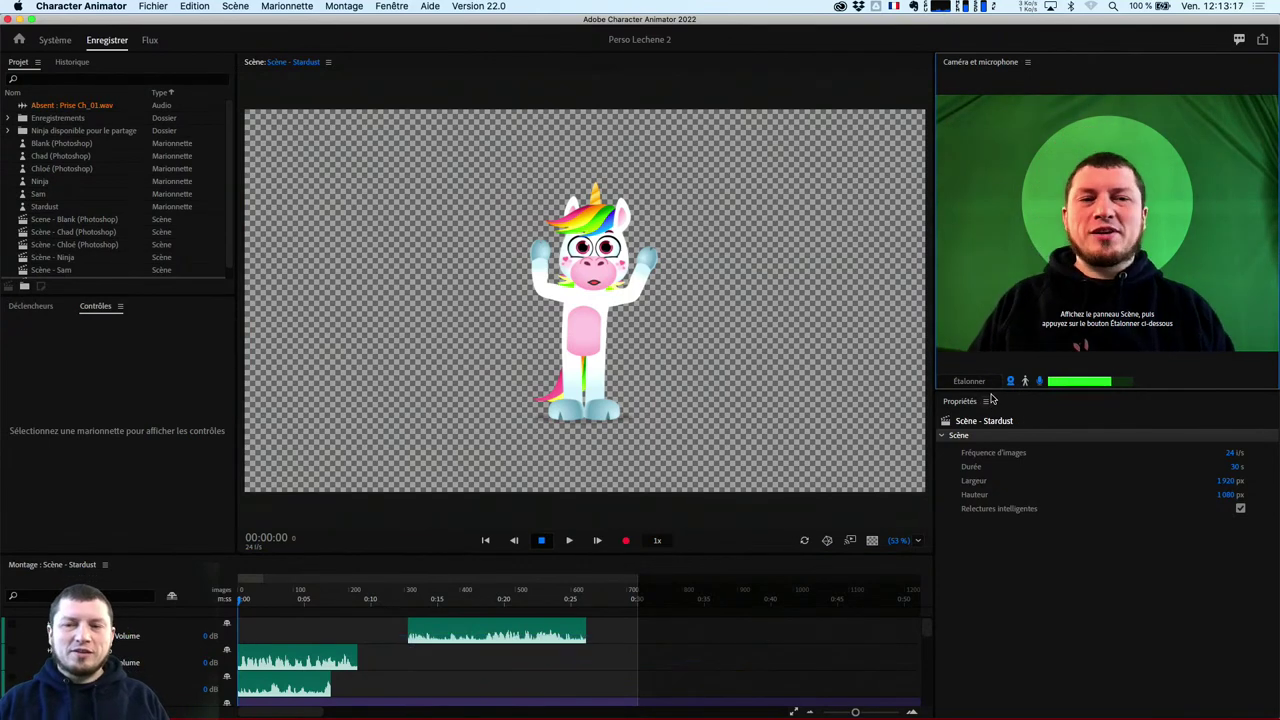
pyautogui.click(272, 660)
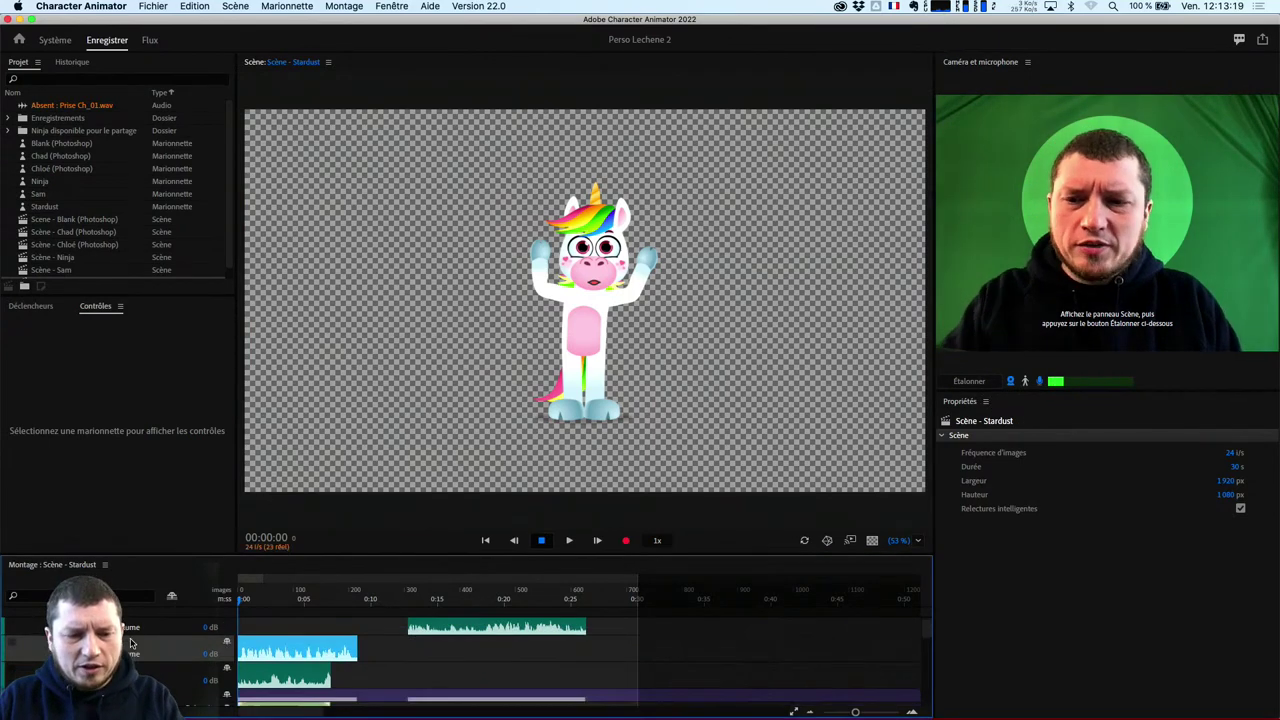
pyautogui.scroll(-3, 400, 660)
pyautogui.scroll(3, 400, 650)
pyautogui.click(170, 643)
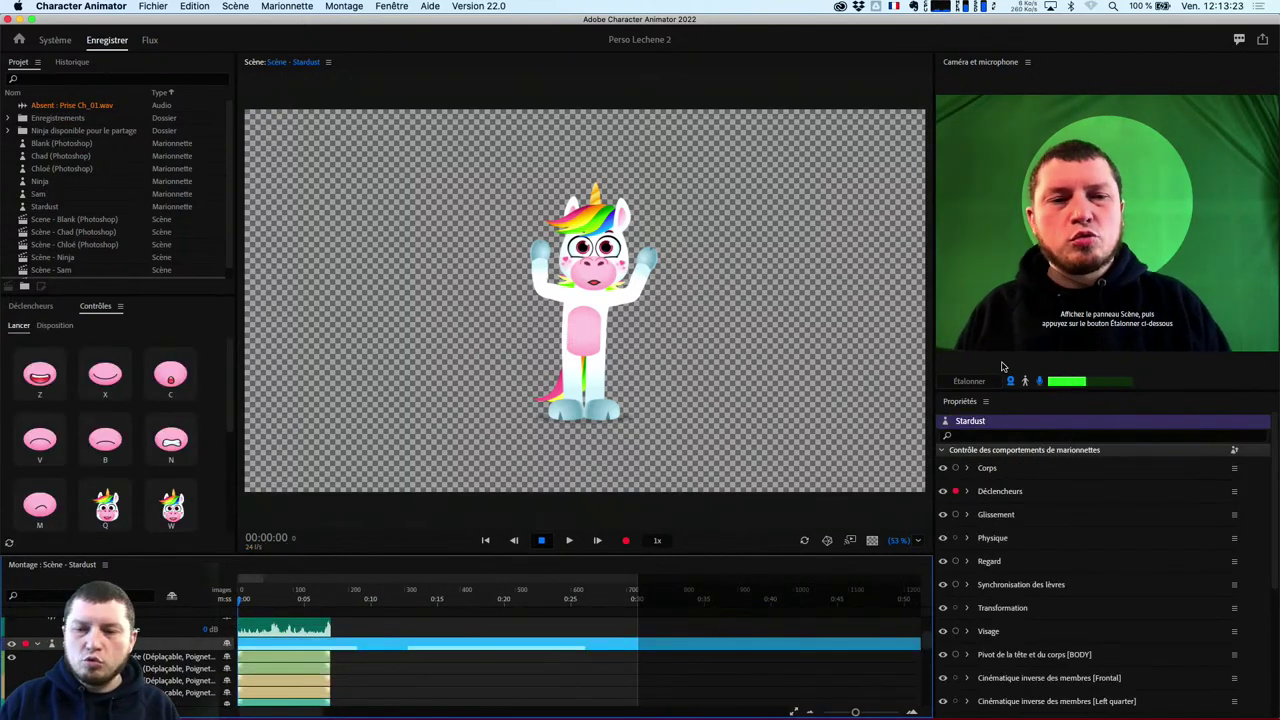
# Arm Stardust's behaviours for recording, including Corps, Glissement, Physique, Regard, Synchronisation des lèvres, Transformation, Visage, the body pivot and limb inverse kinematics
pyautogui.click(953, 478)
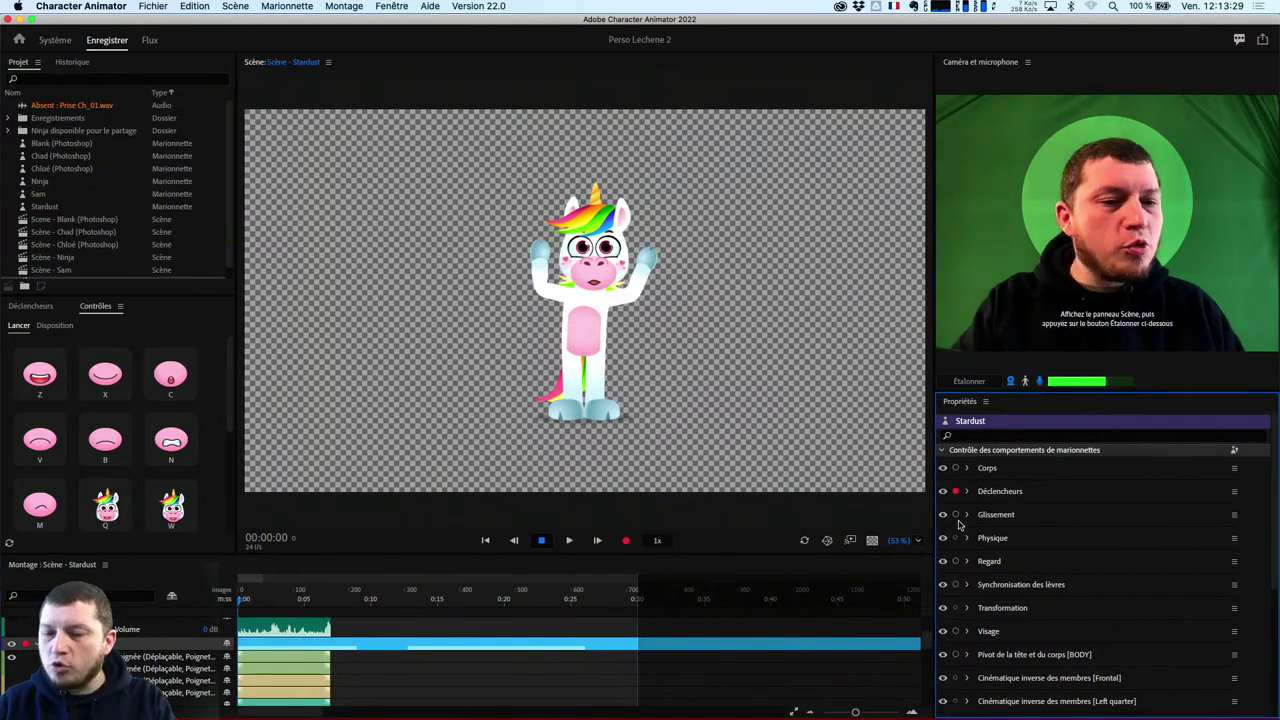
pyautogui.click(955, 561)
pyautogui.click(955, 584)
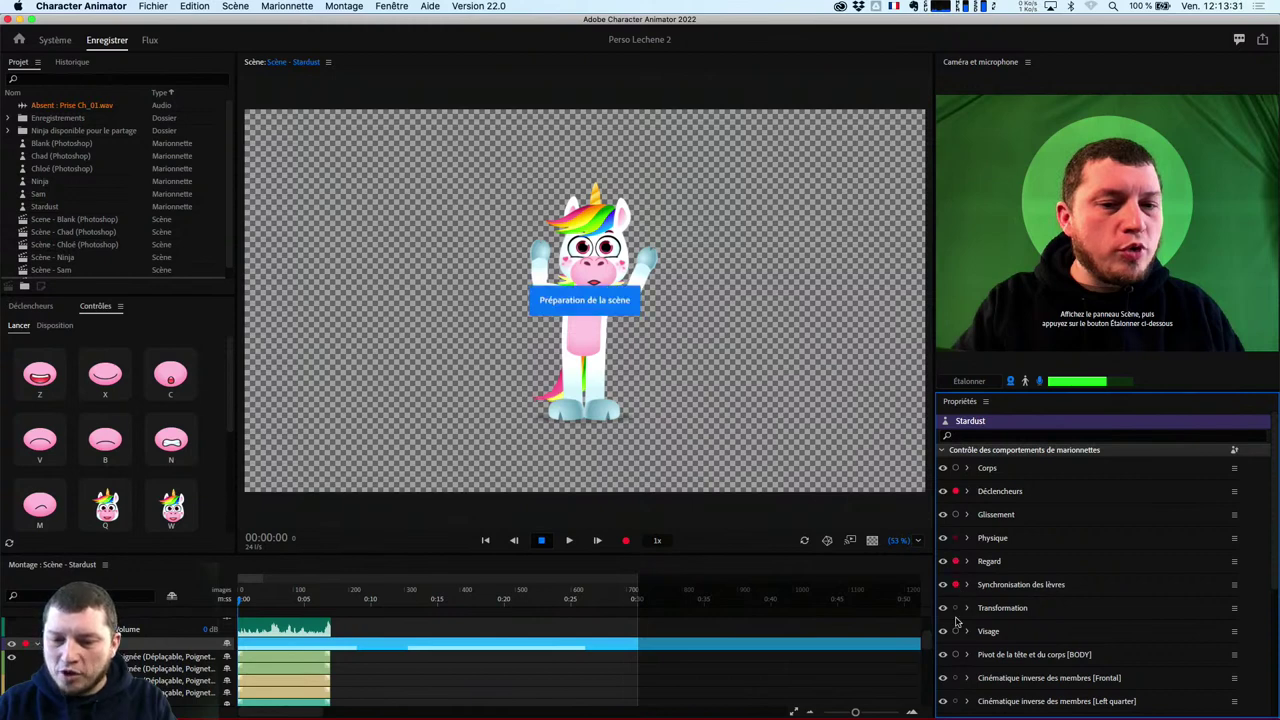
pyautogui.click(955, 631)
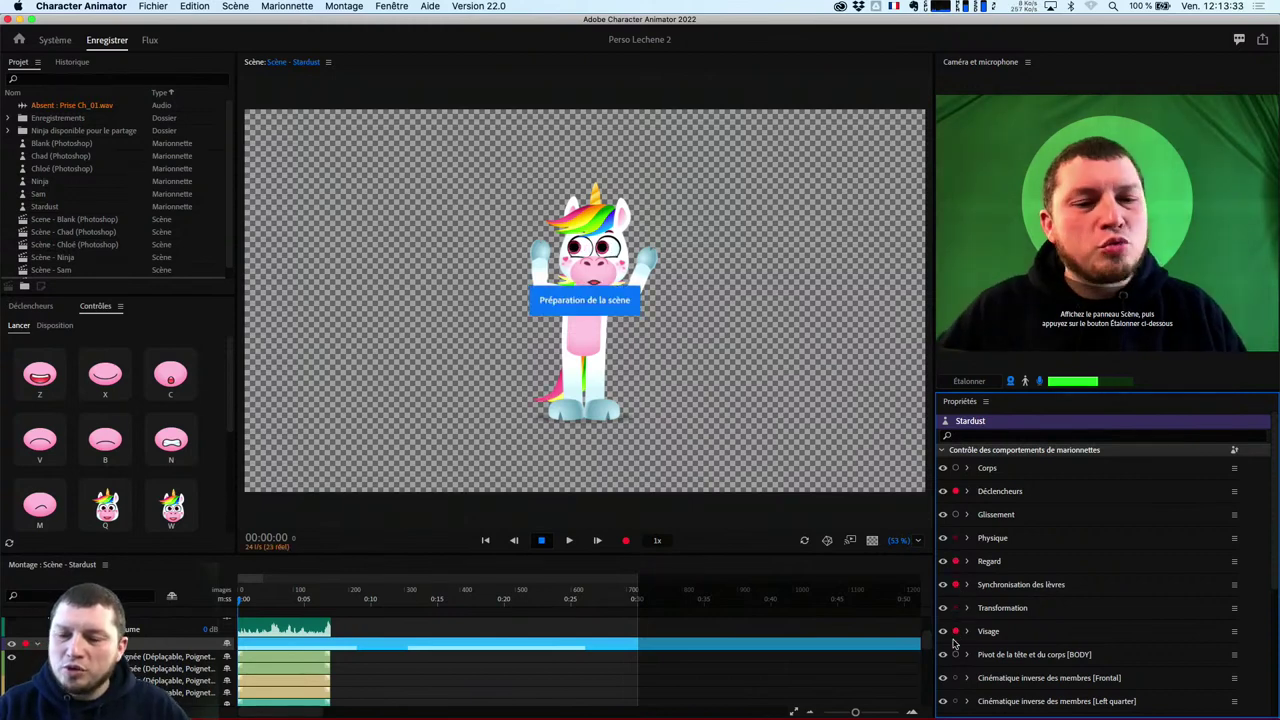
pyautogui.click(955, 654)
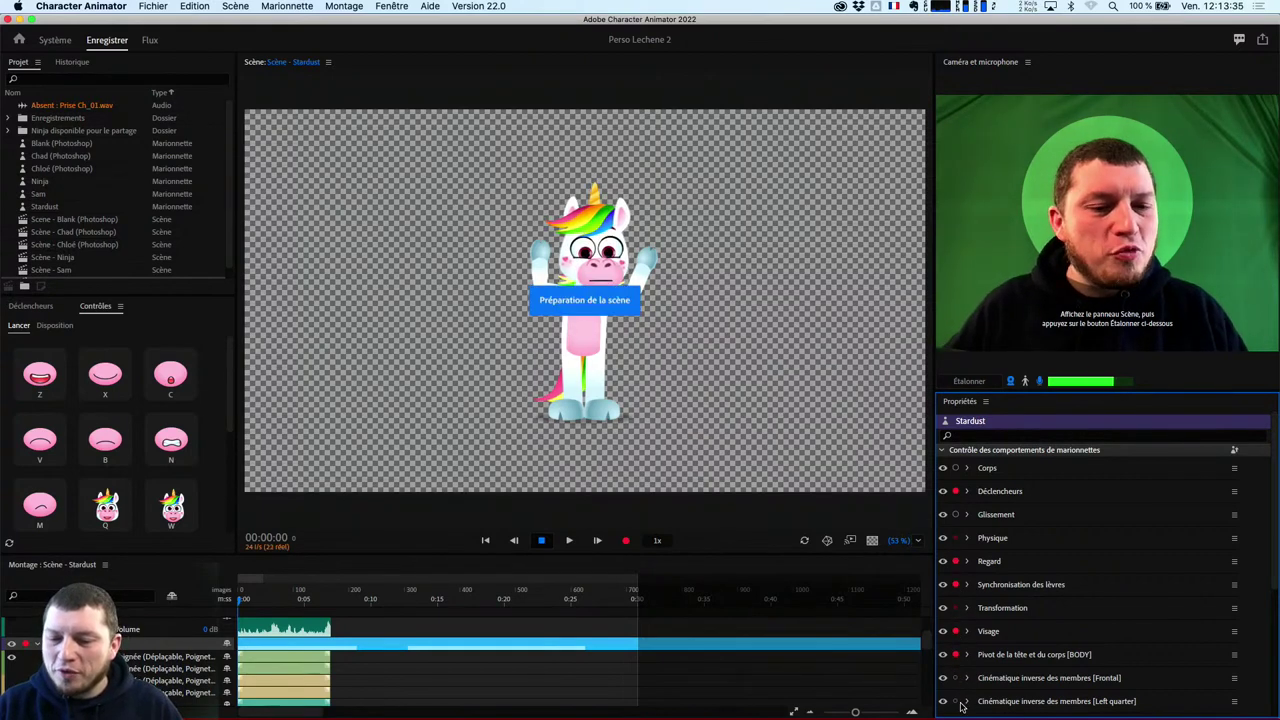
pyautogui.click(955, 680)
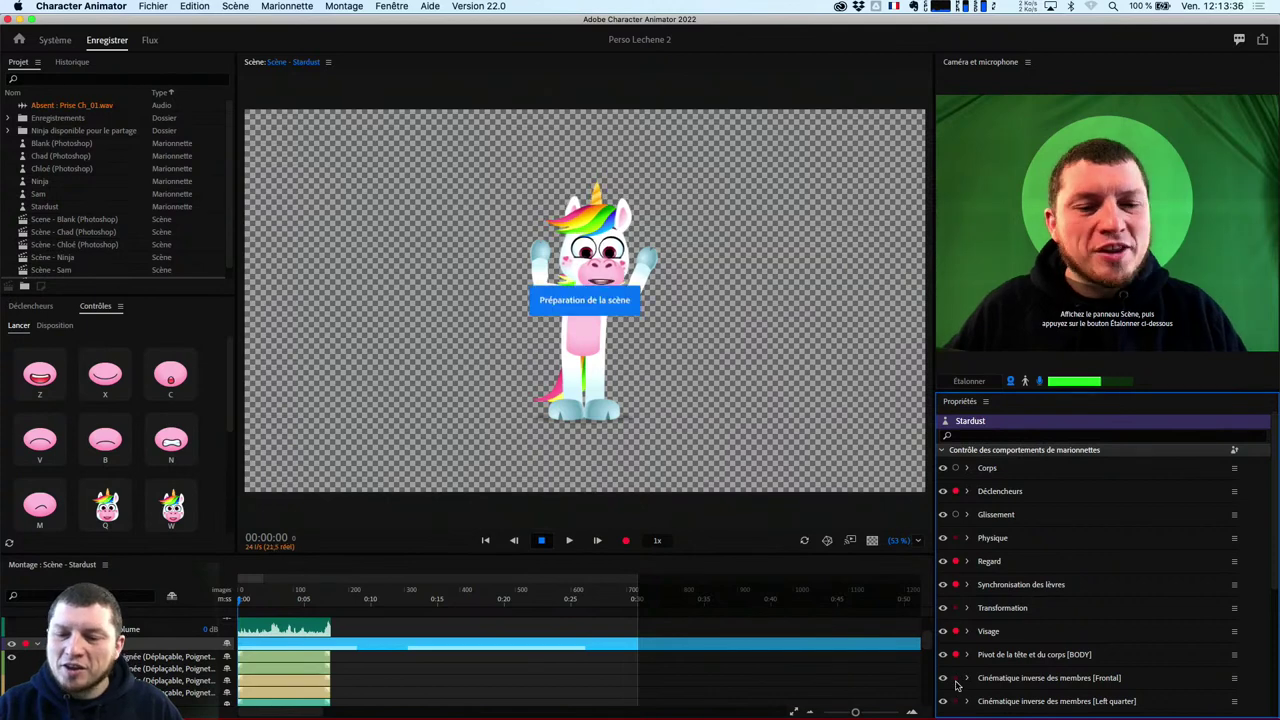
pyautogui.click(955, 468)
pyautogui.click(955, 514)
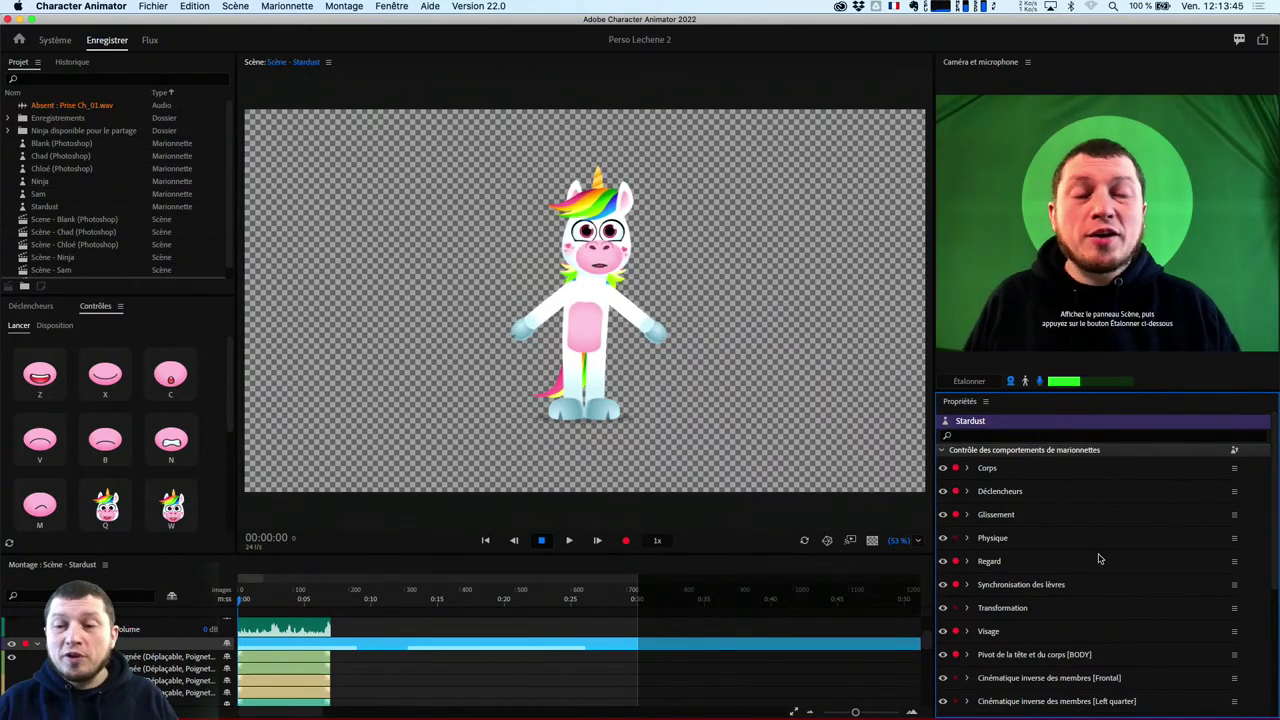
# Calibrate the face tracking and turn on body tracking for the camera
pyautogui.click(975, 386)
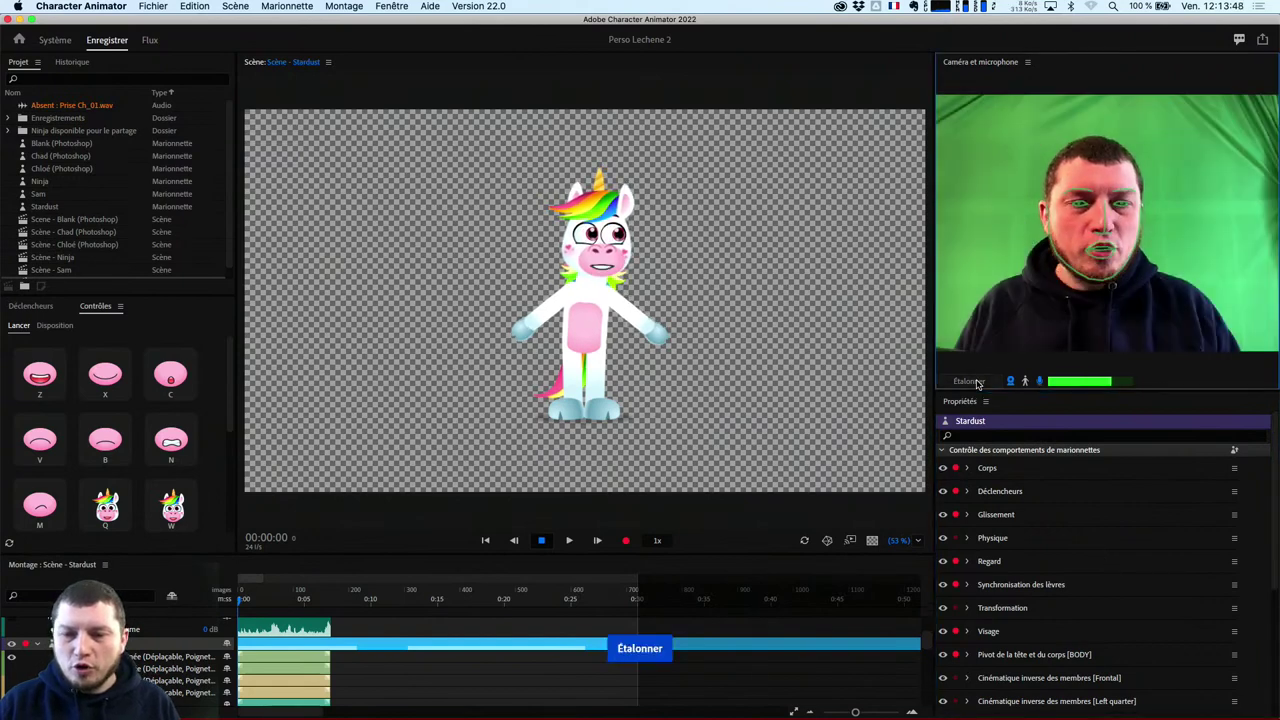
pyautogui.click(1027, 381)
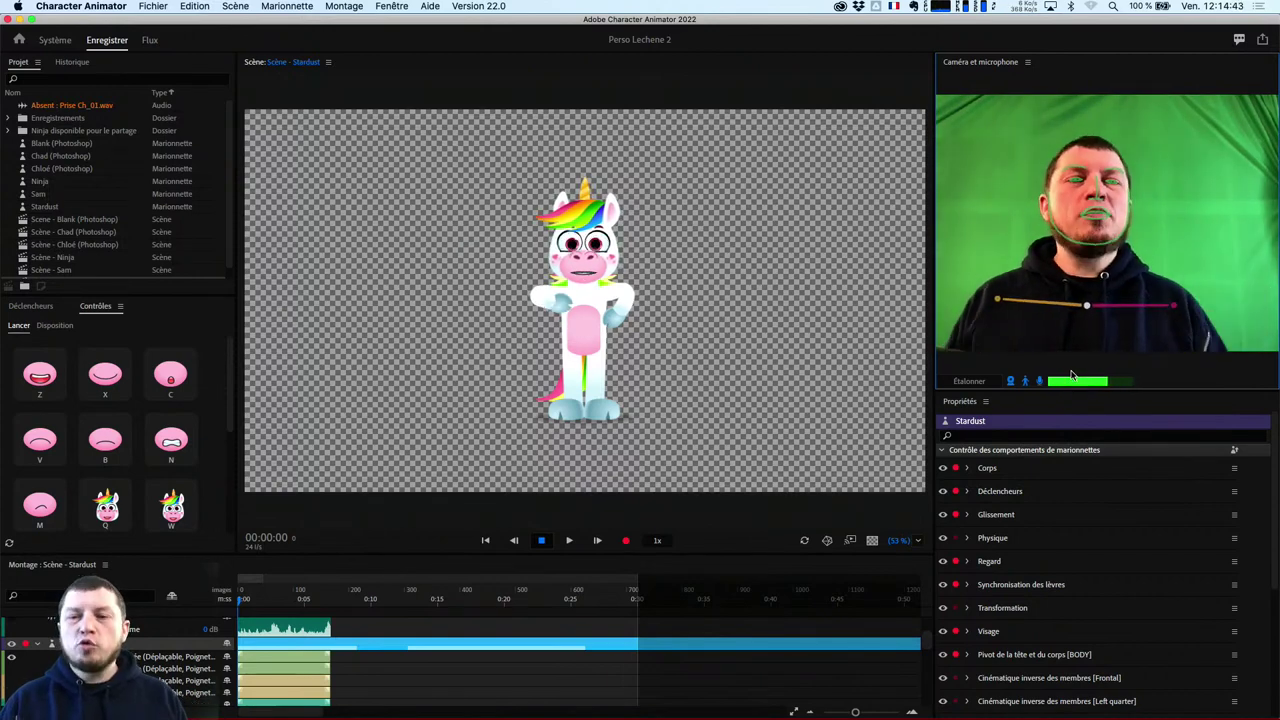
# Enlarge the timeline area so more of Stardust's recorded takes can be seen
pyautogui.moveTo(893, 712)
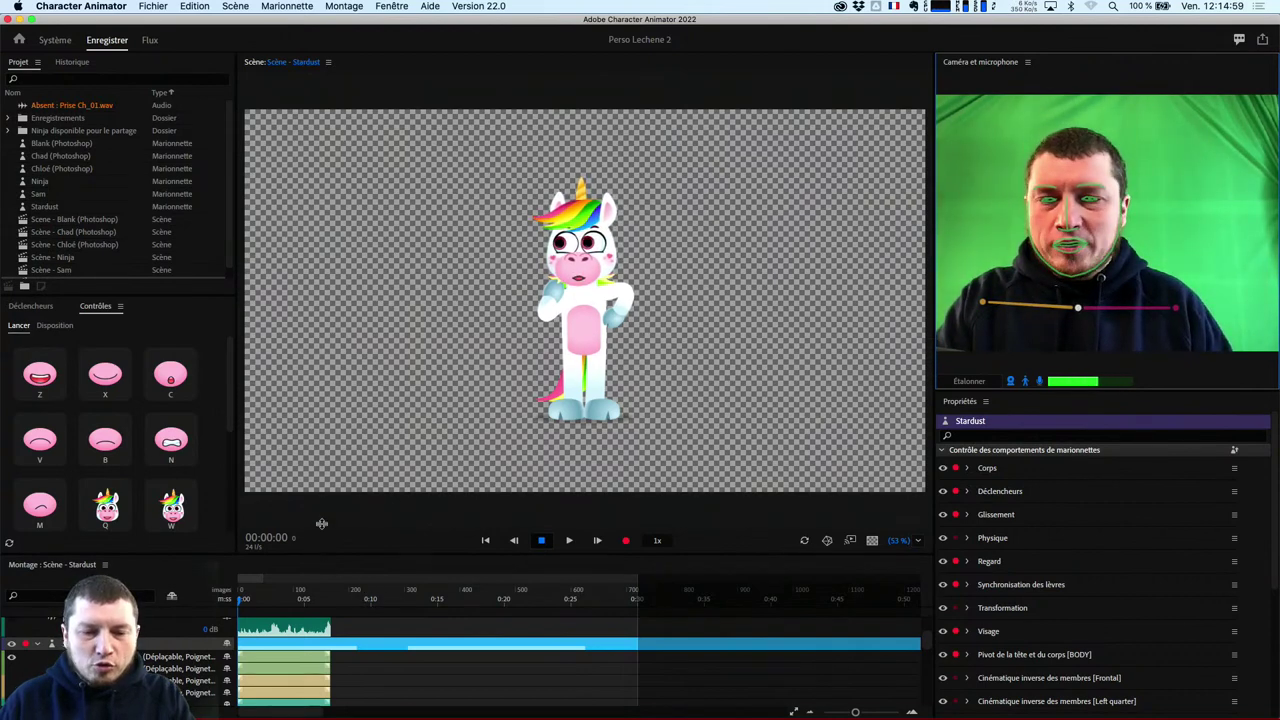
pyautogui.moveTo(321, 523); pyautogui.dragTo(321, 387)
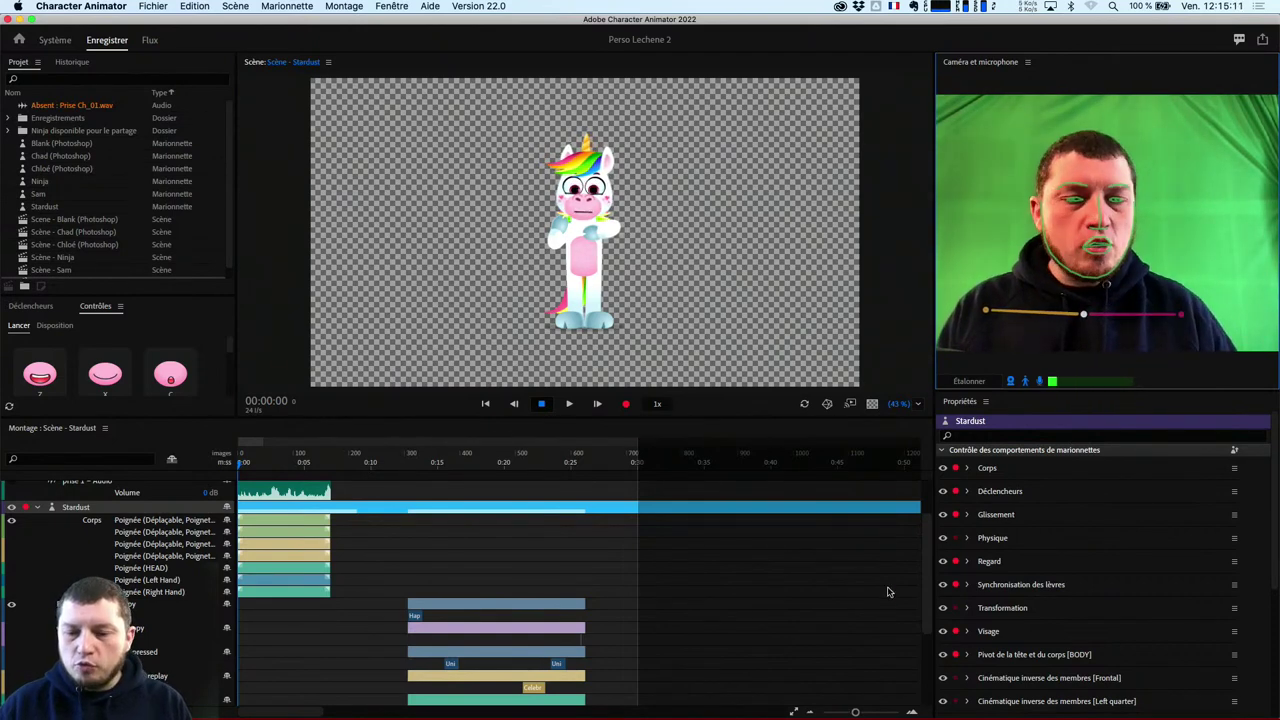
pyautogui.click(850, 404)
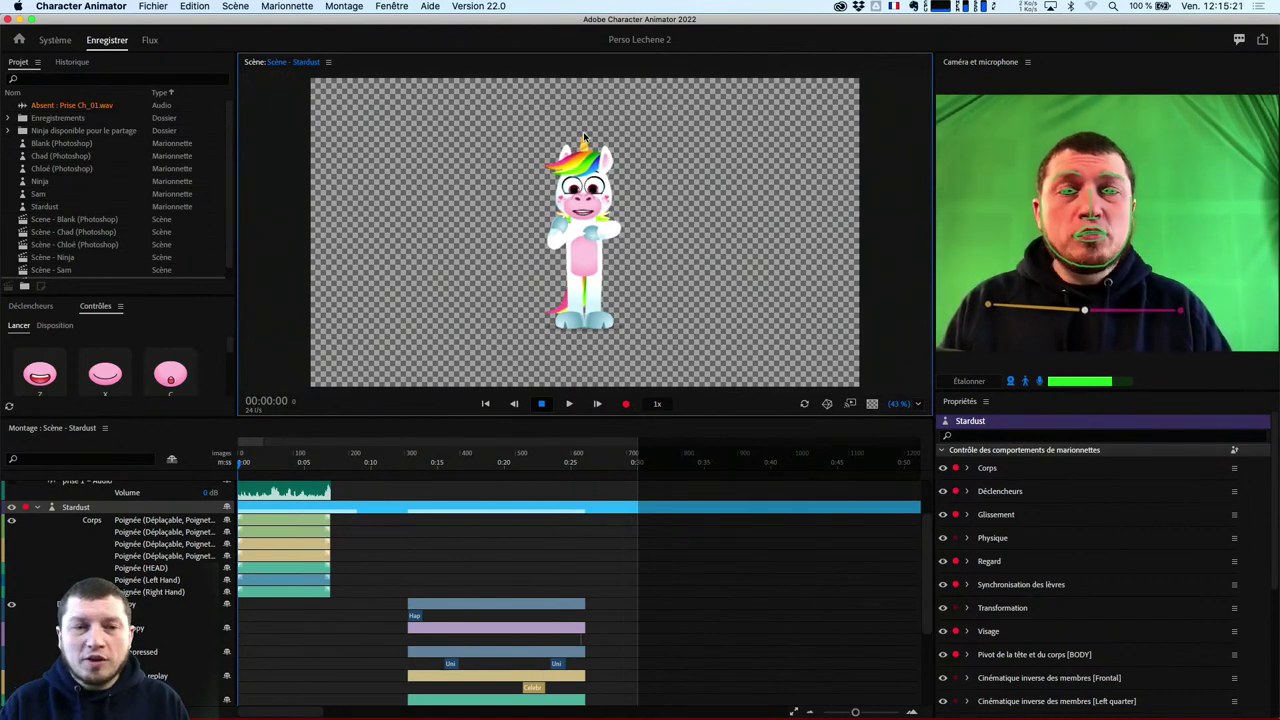
# Switch to the Flux workspace and look at the camera and microphone options
pyautogui.click(150, 40)
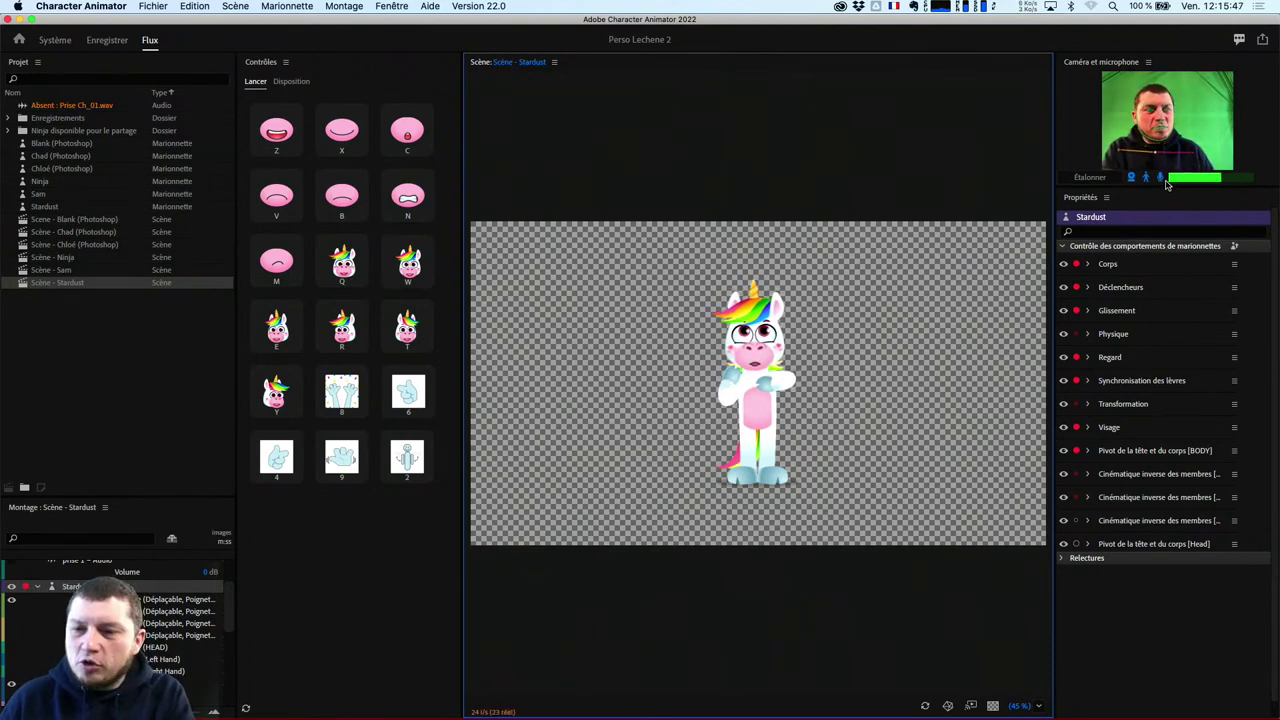
pyautogui.click(1148, 62)
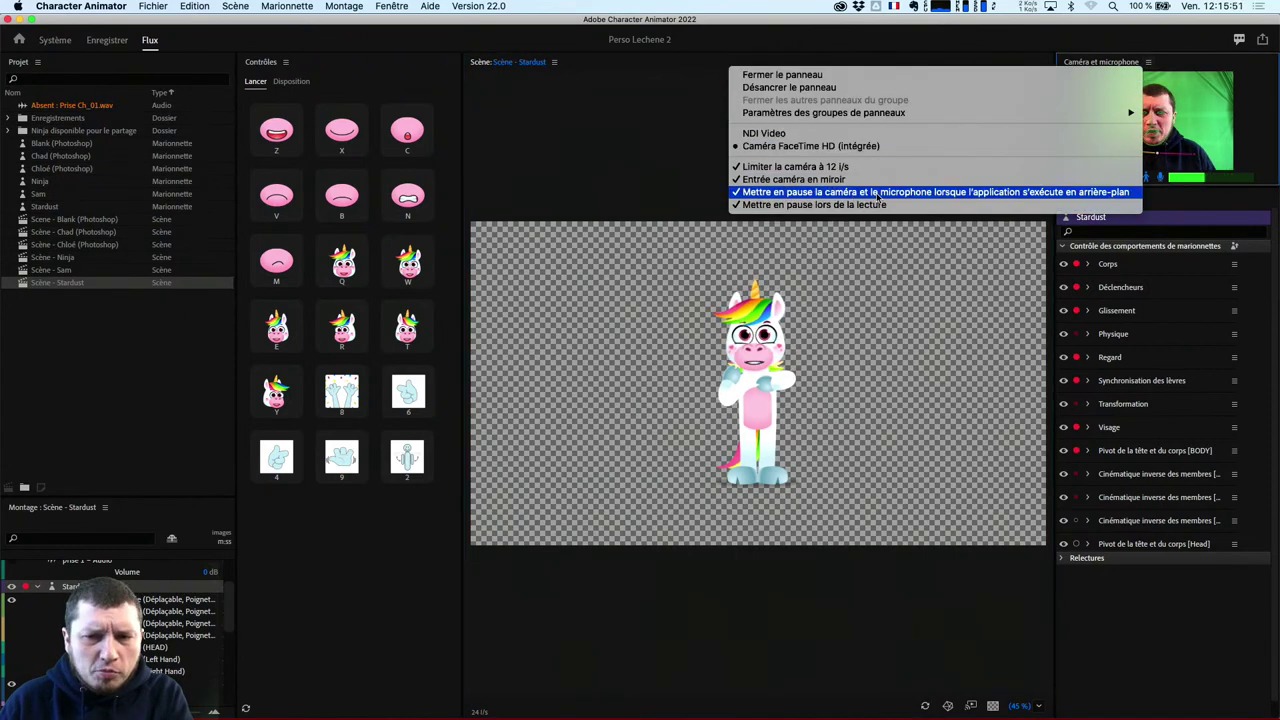
pyautogui.click(602, 176)
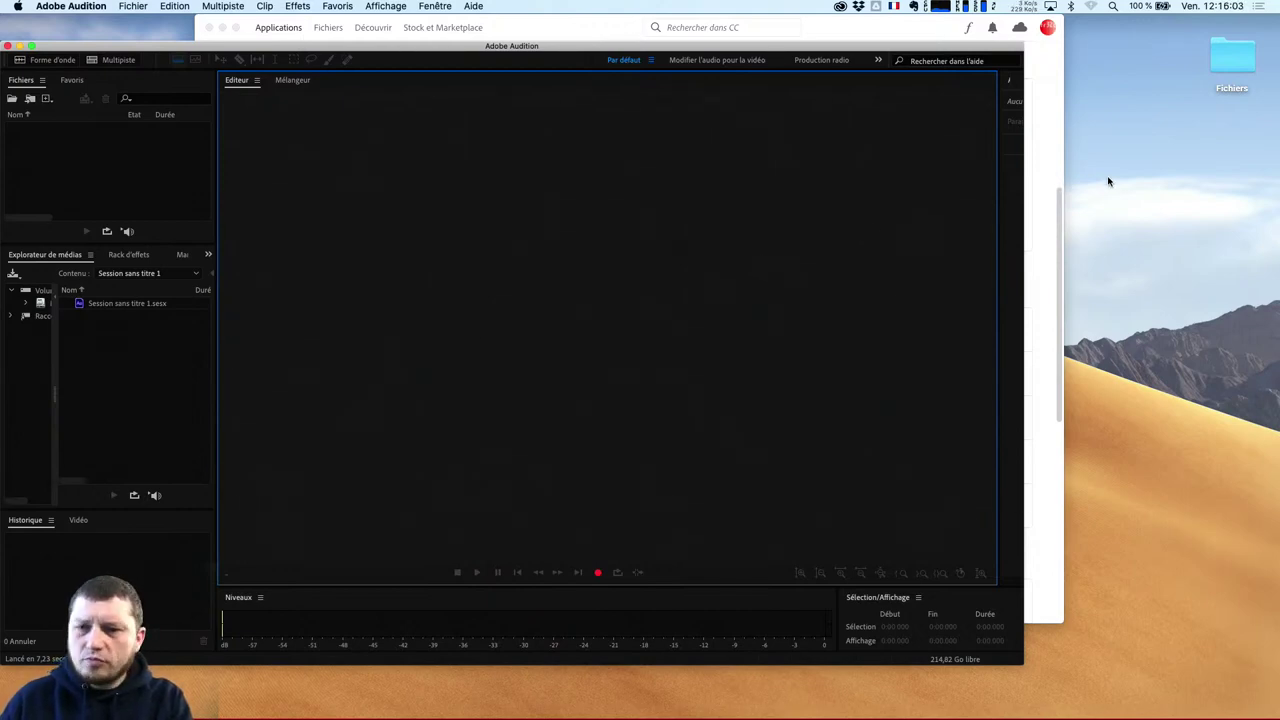
# Hide Audition and look through the video applications listed in Creative Cloud
pyautogui.press('super+h')
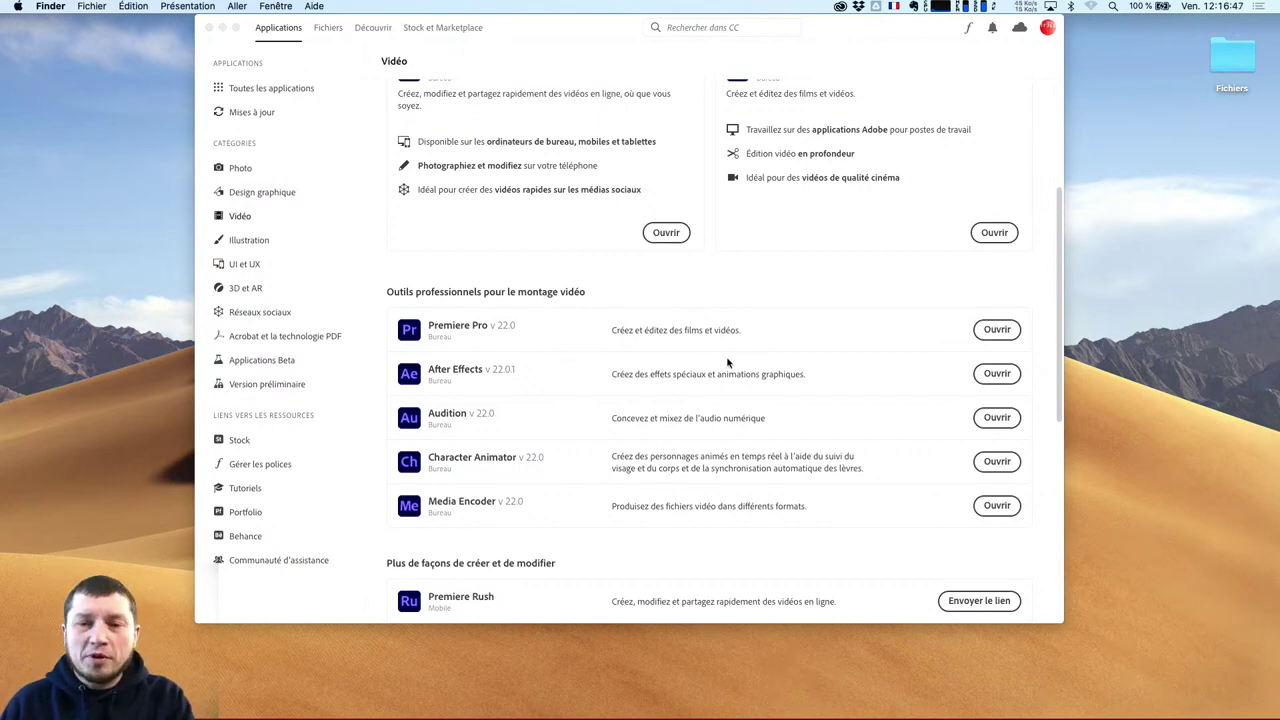
pyautogui.scroll(5, 743, 362)
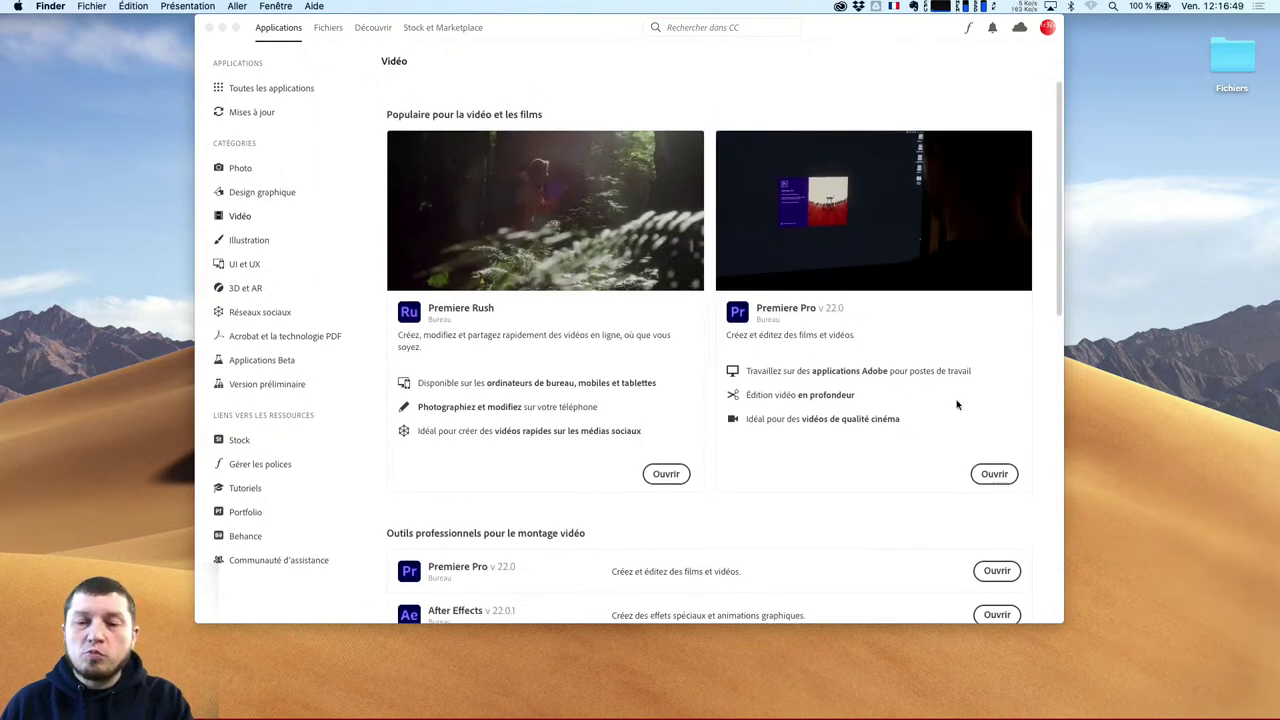
pyautogui.scroll(-1, 900, 529)
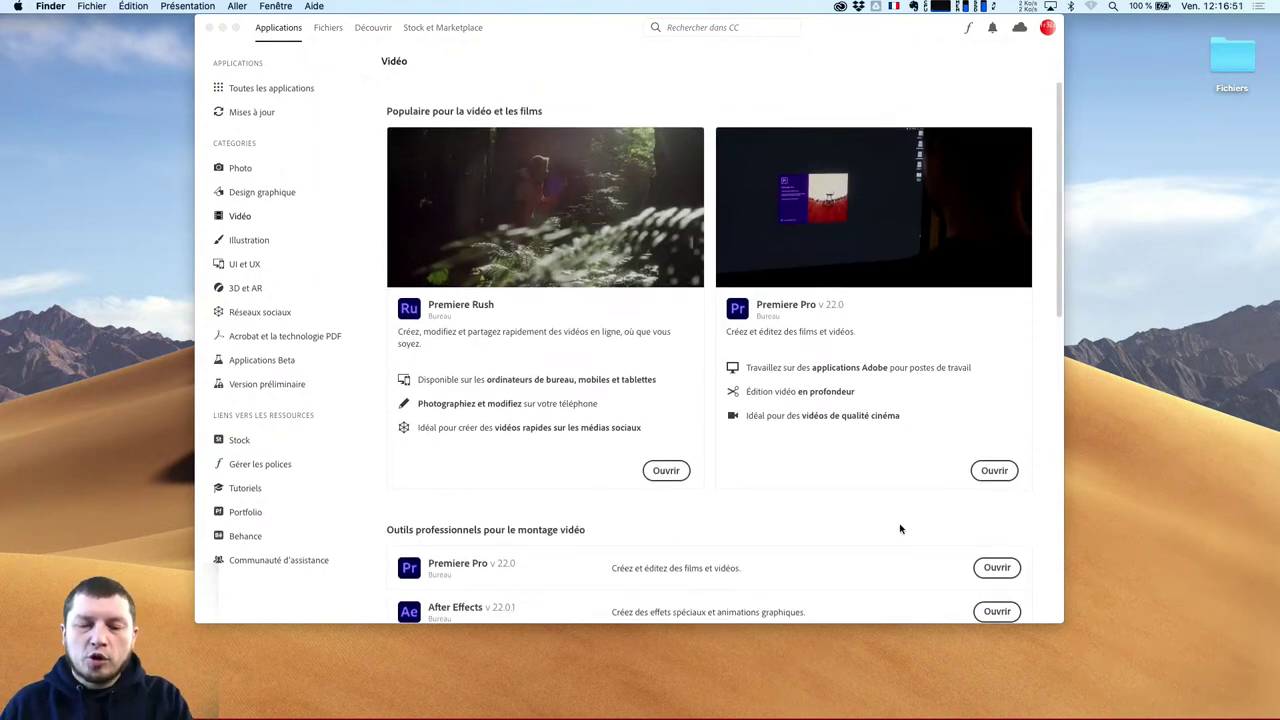
pyautogui.scroll(-1, 900, 529)
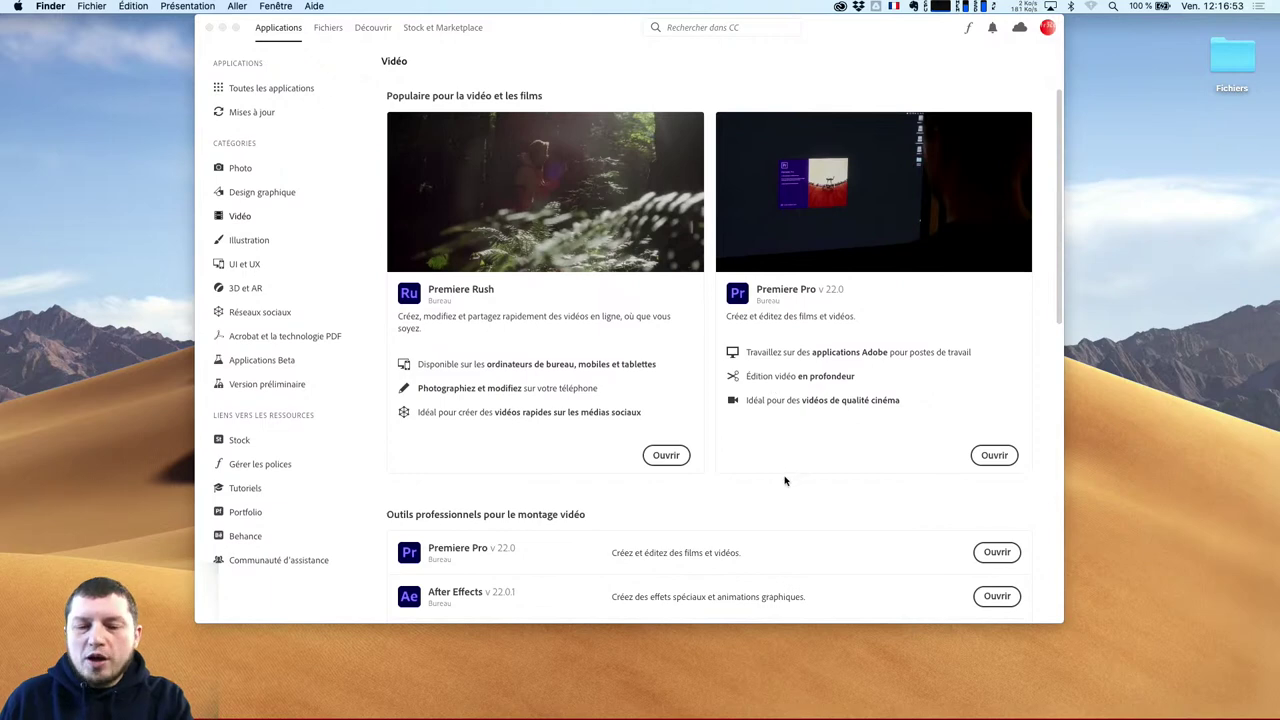
# Switch to Chrome, then move and enlarge its window showing the Adobe Audition what's new page
pyautogui.press('super+Tab')
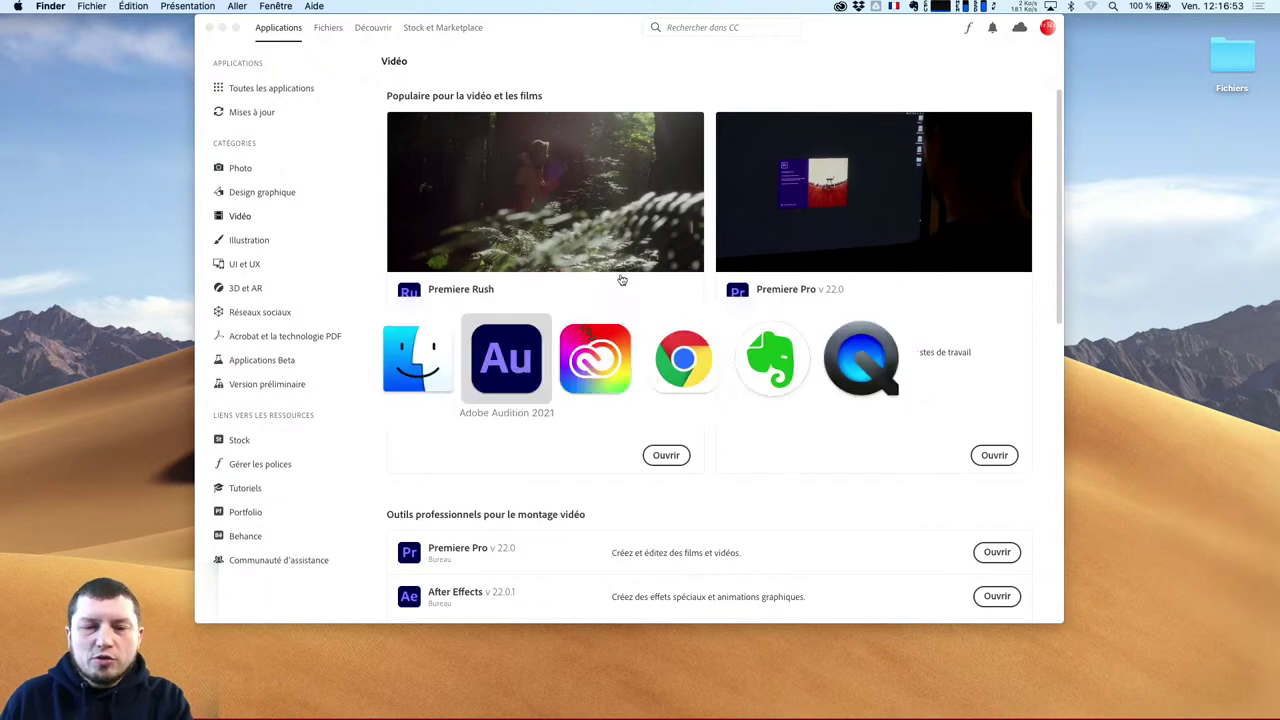
pyautogui.click(686, 382)
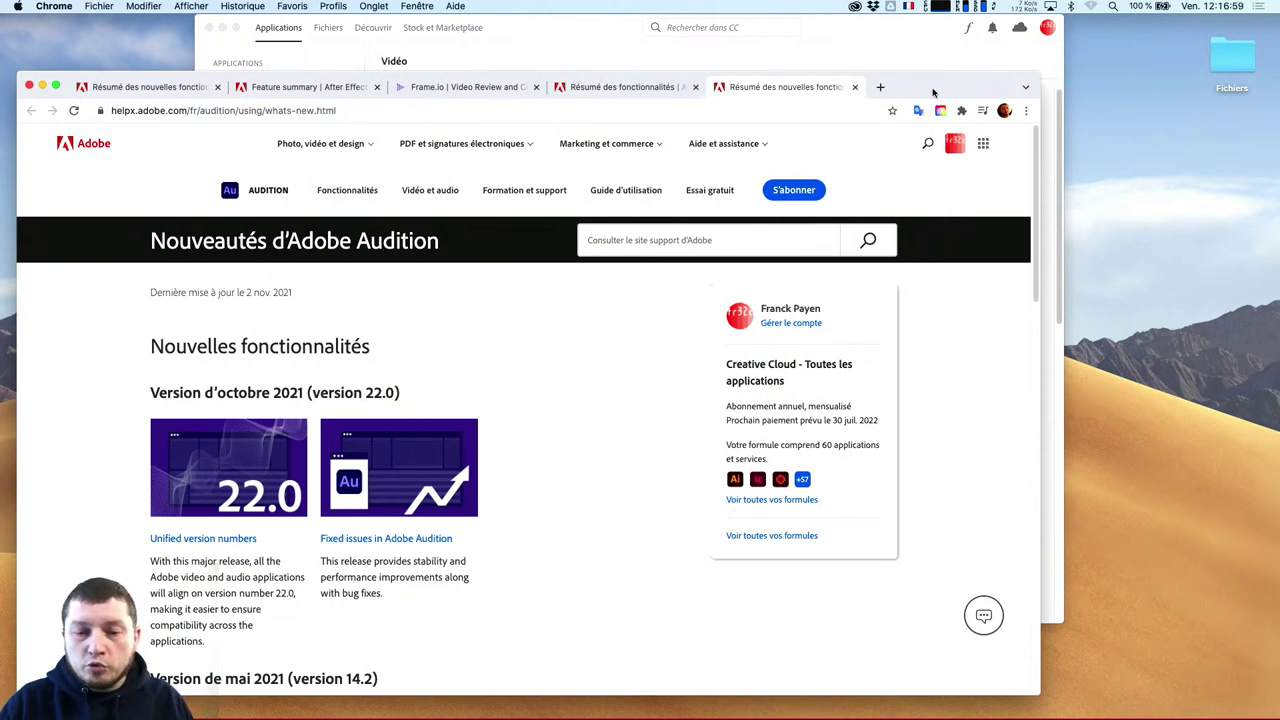
pyautogui.moveTo(952, 93); pyautogui.dragTo(957, 36)
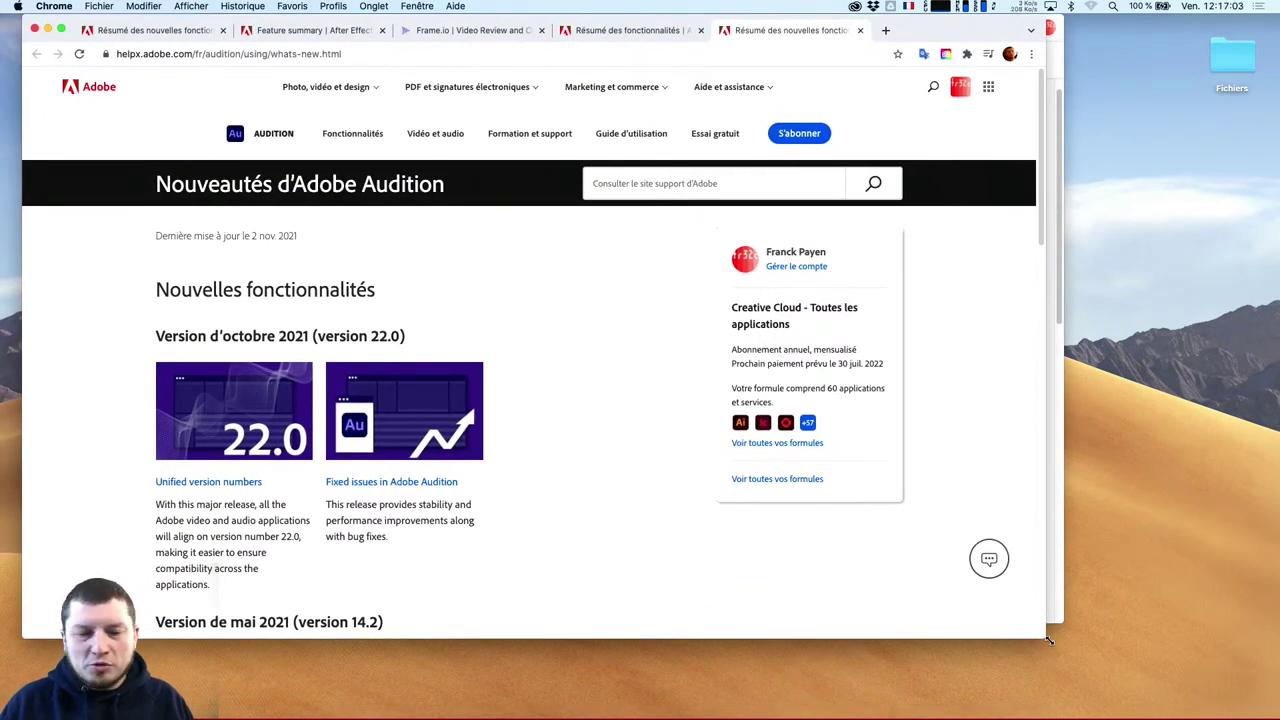
pyautogui.moveTo(1048, 641); pyautogui.dragTo(1167, 716)
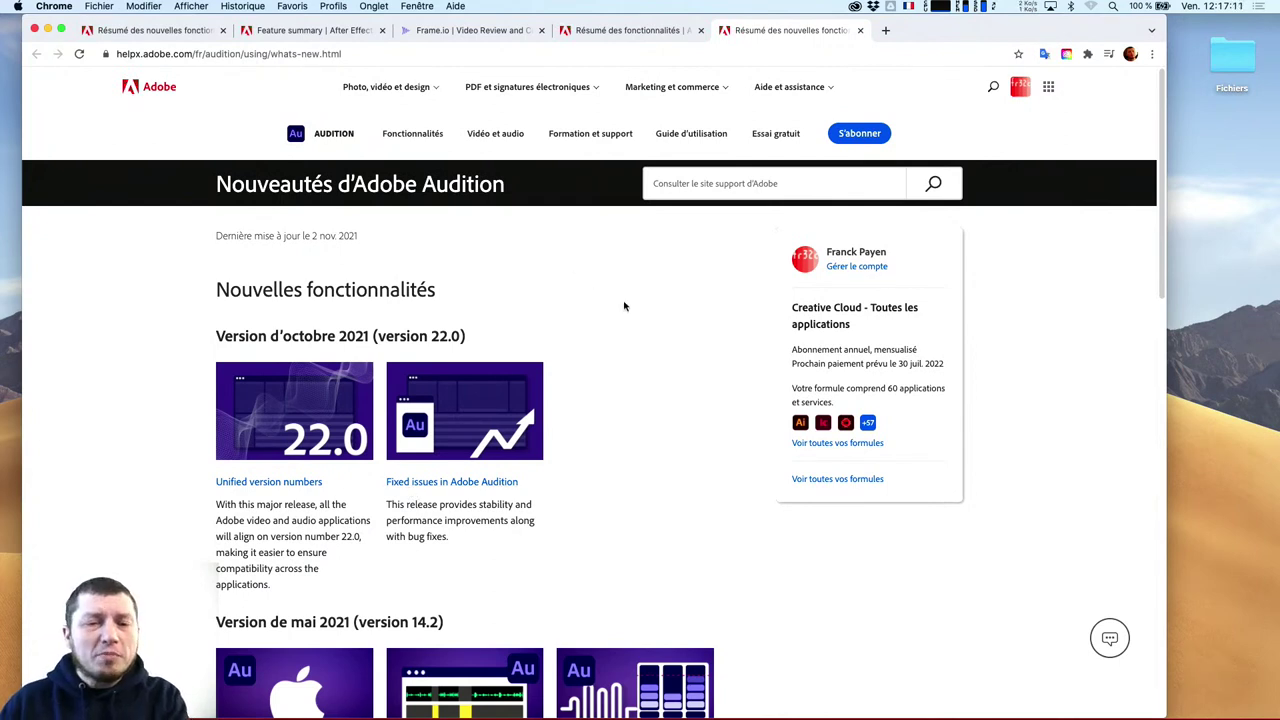
# Open the Fixed issues in Adobe Audition article in a new tab and read the fixes for version 22.0
pyautogui.keyDown('super'); pyautogui.click(465, 482); pyautogui.keyUp('super')
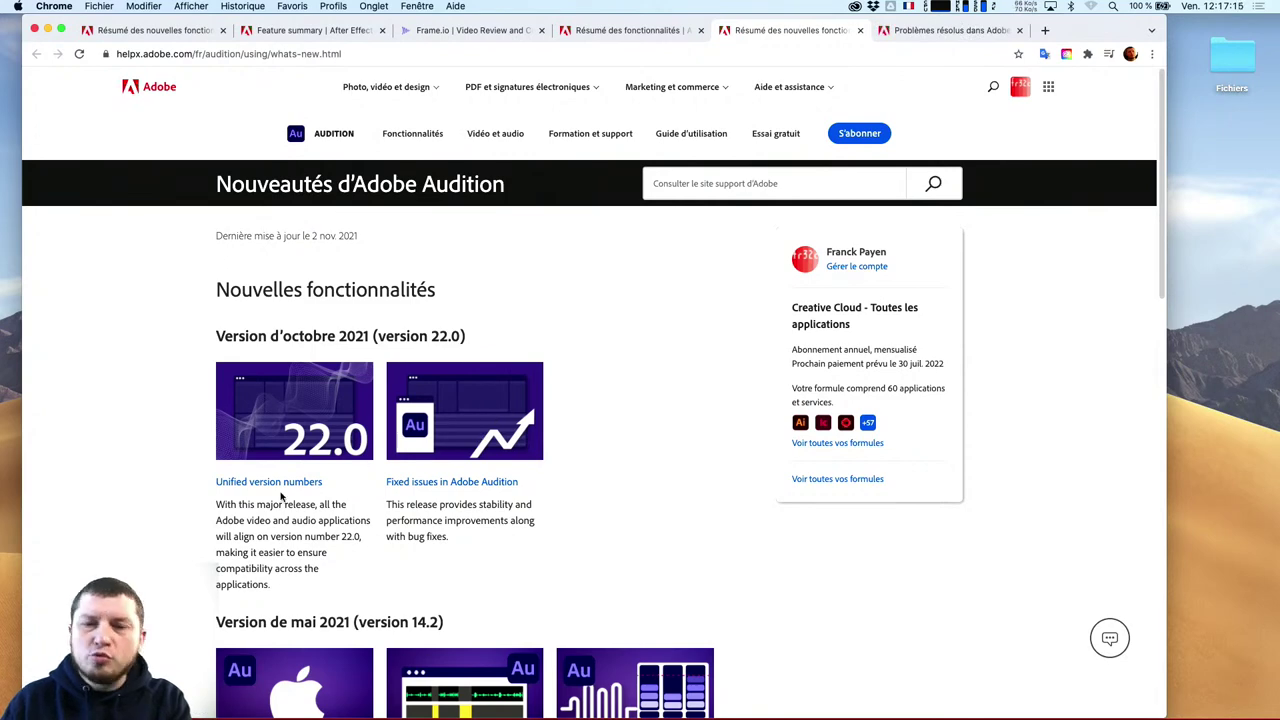
pyautogui.click(930, 38)
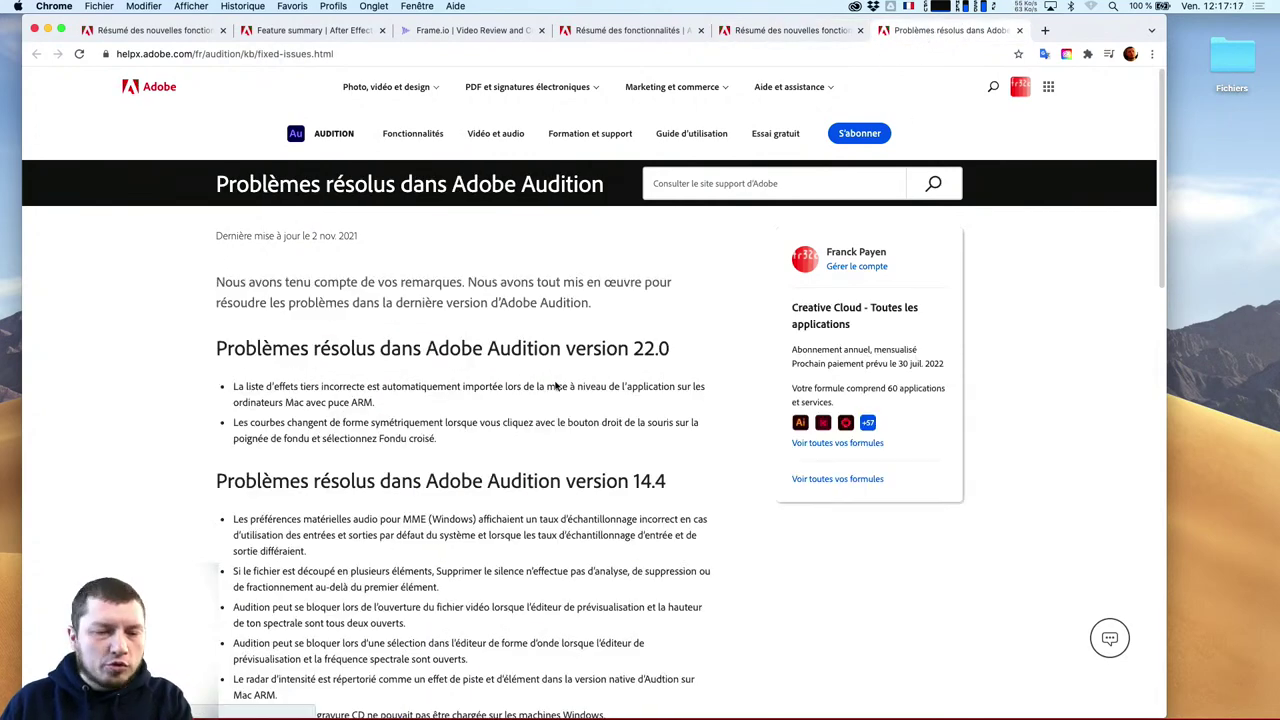
pyautogui.scroll(-1, 549, 455)
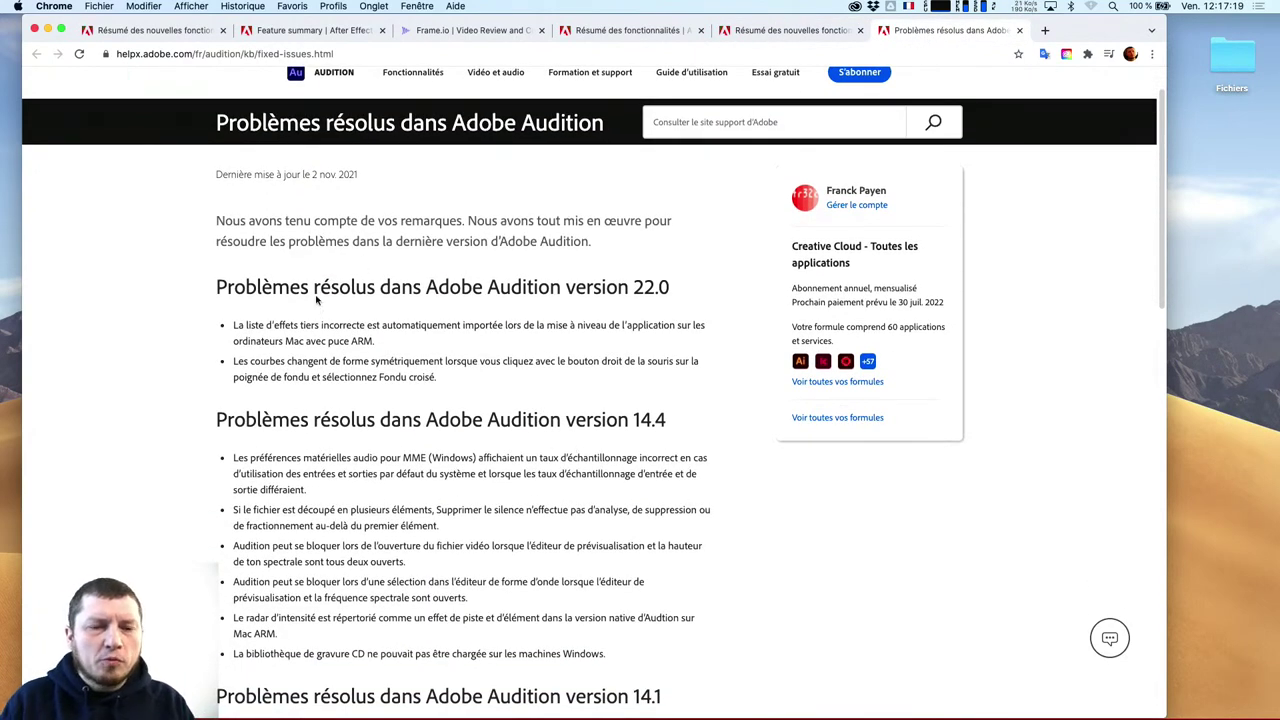
pyautogui.moveTo(264, 328); pyautogui.dragTo(265, 362)
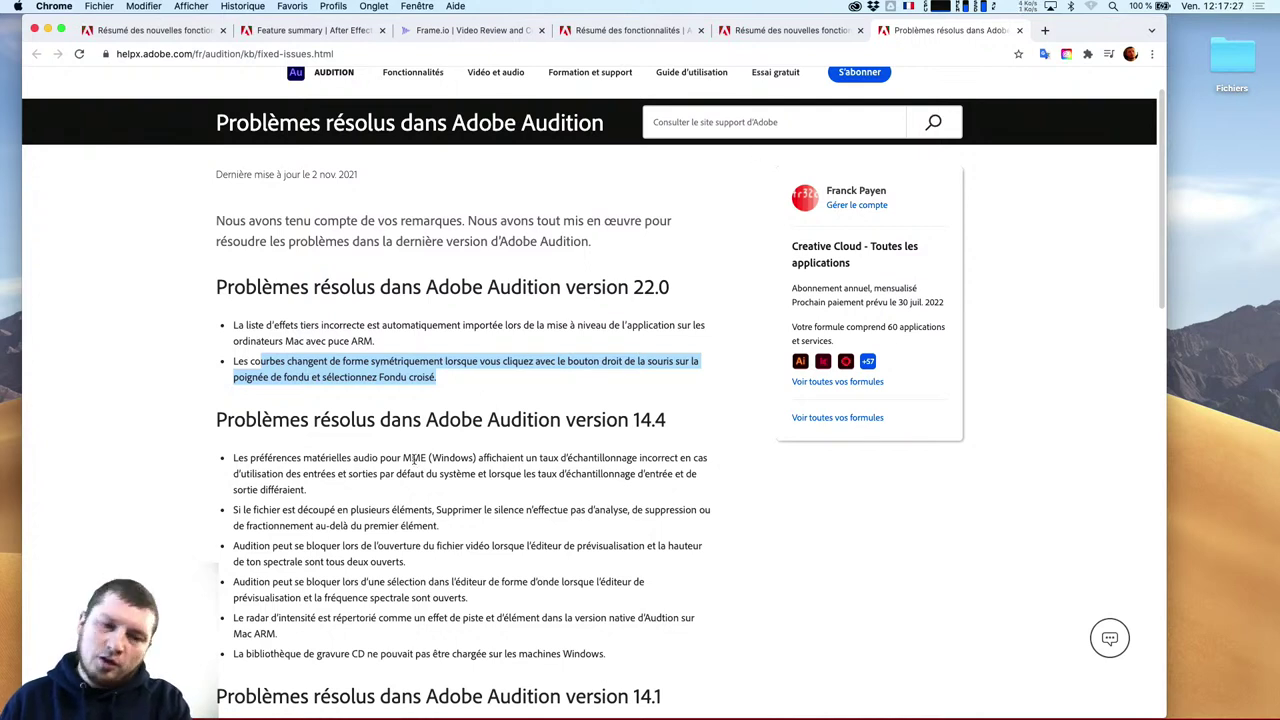
pyautogui.scroll(-2, 440, 438)
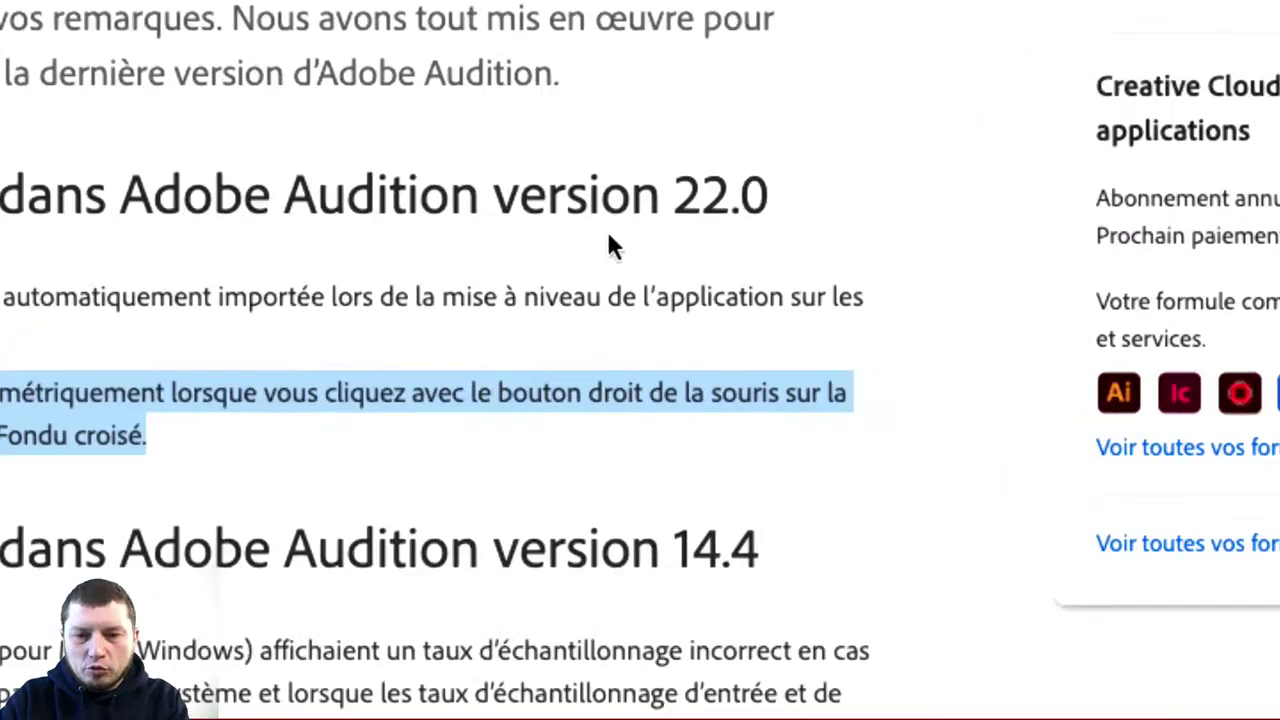
pyautogui.rightClick(609, 240)
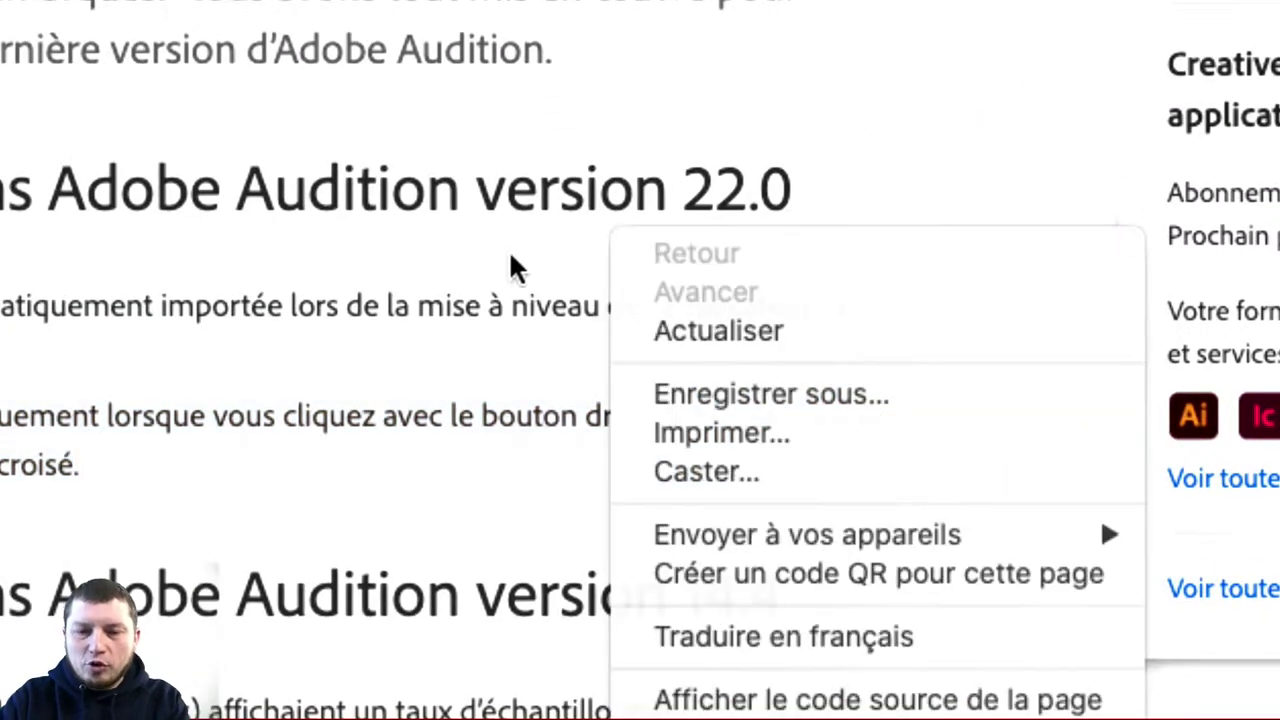
pyautogui.click(578, 245)
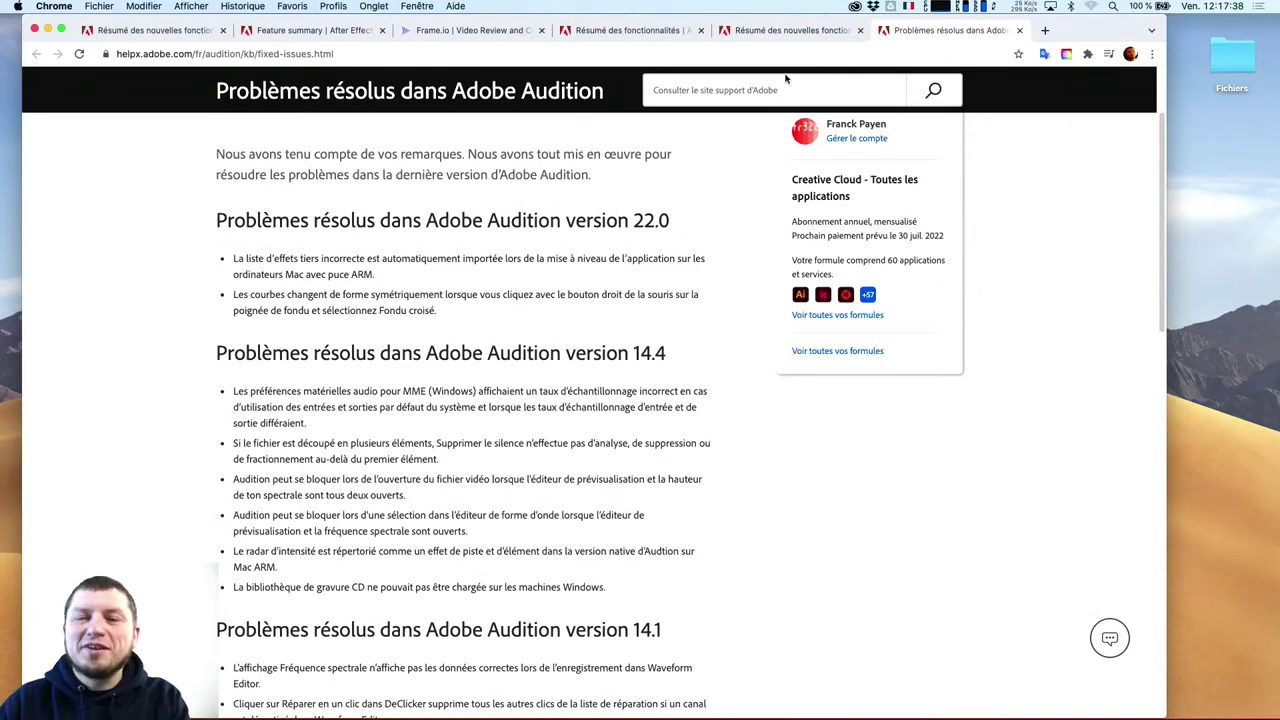
# Return to the Audition what's new page and read about unified version numbers and the May 2021 (version 14.2) features
pyautogui.click(788, 38)
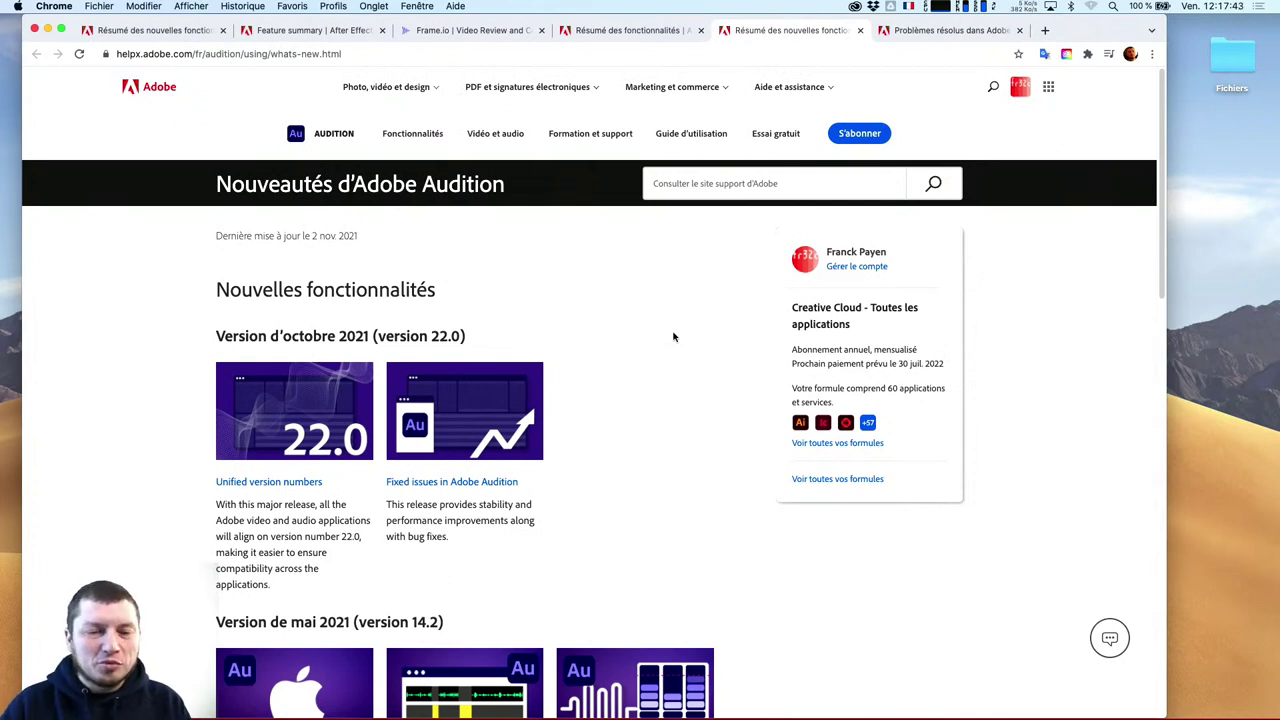
pyautogui.moveTo(218, 504); pyautogui.dragTo(323, 588)
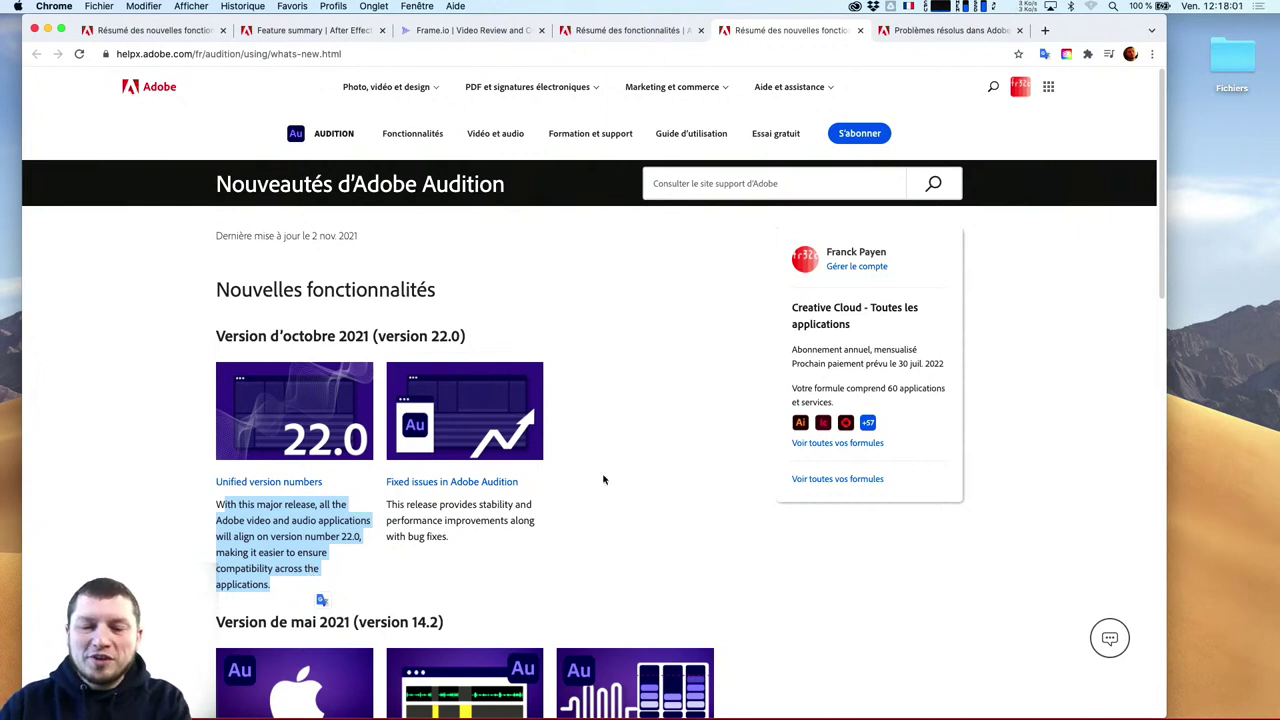
pyautogui.moveTo(600, 712)
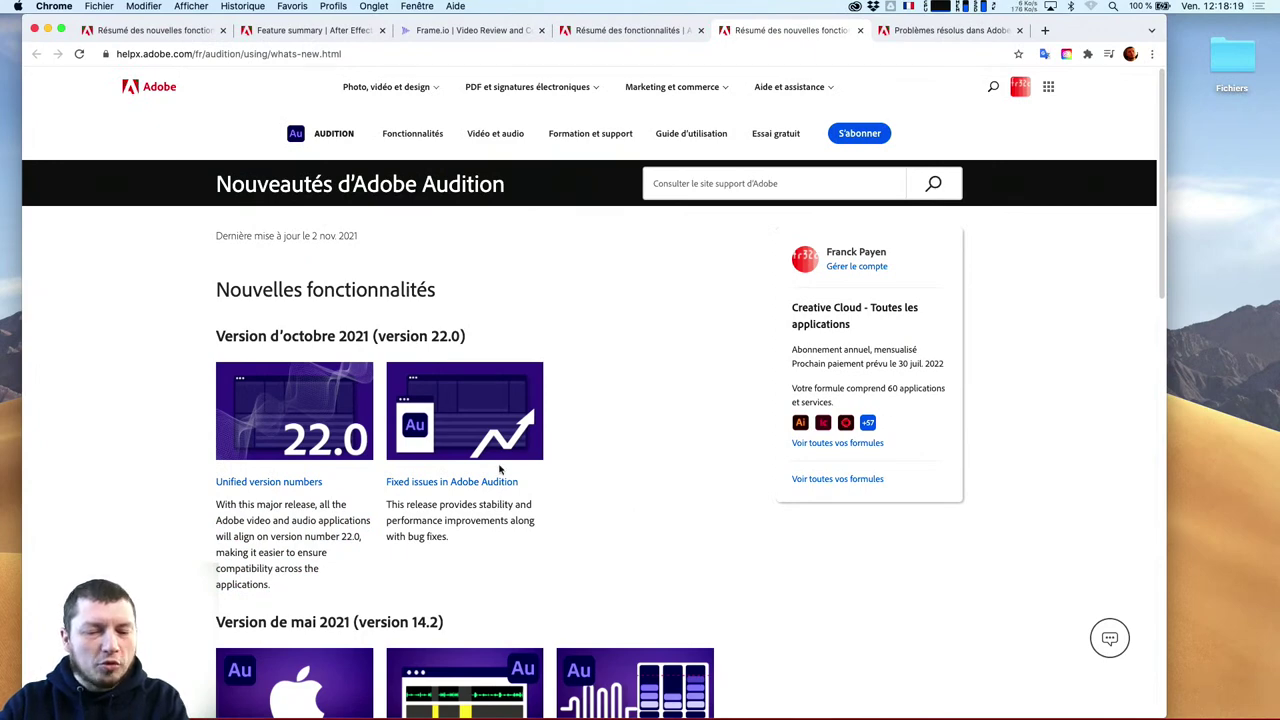
pyautogui.scroll(-5, 588, 530)
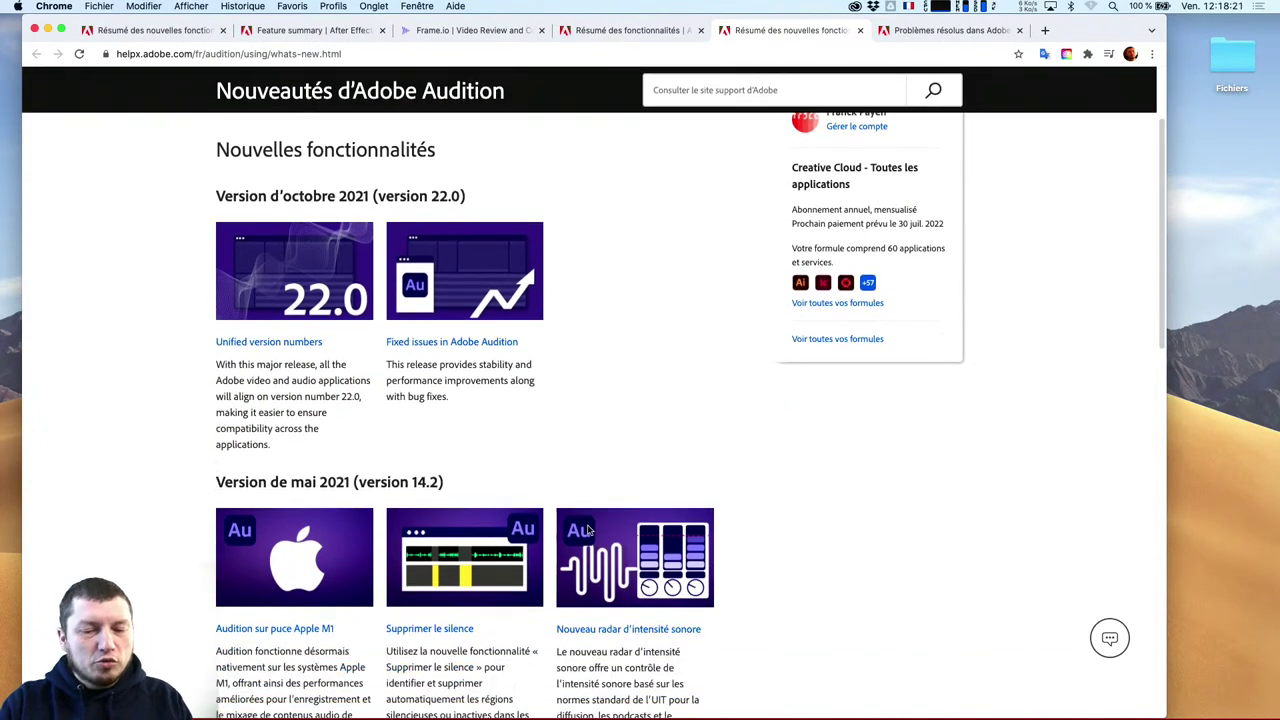
pyautogui.scroll(-2, 589, 530)
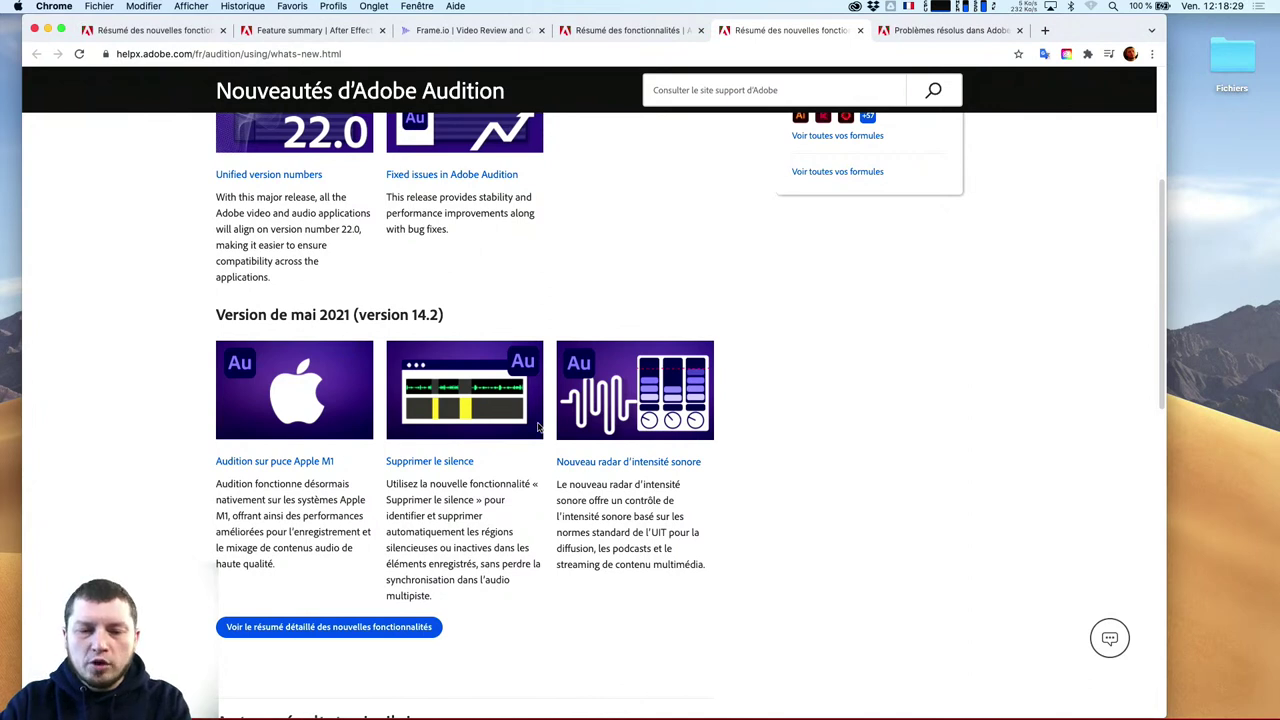
# Open the detailed summary of Audition's new features in a new tab and read its "Supprimer le silence" section
pyautogui.keyDown('super'); pyautogui.click(383, 626); pyautogui.keyUp('super')
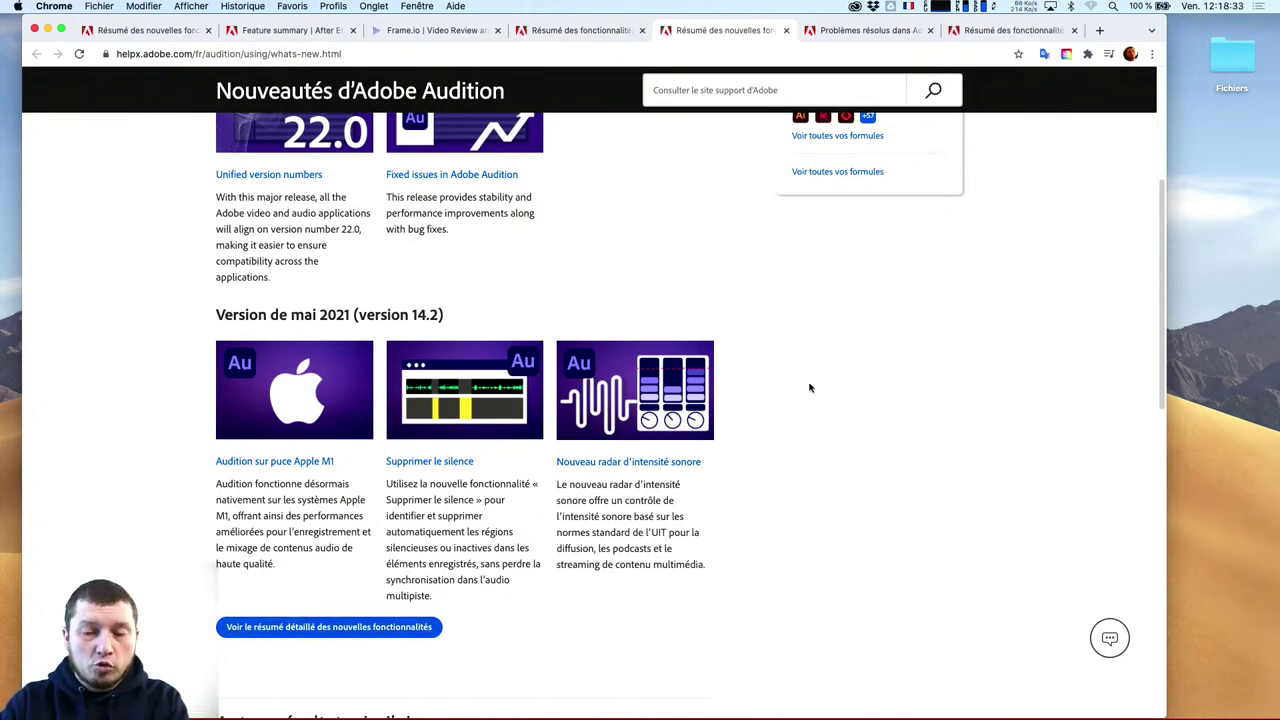
pyautogui.click(848, 33)
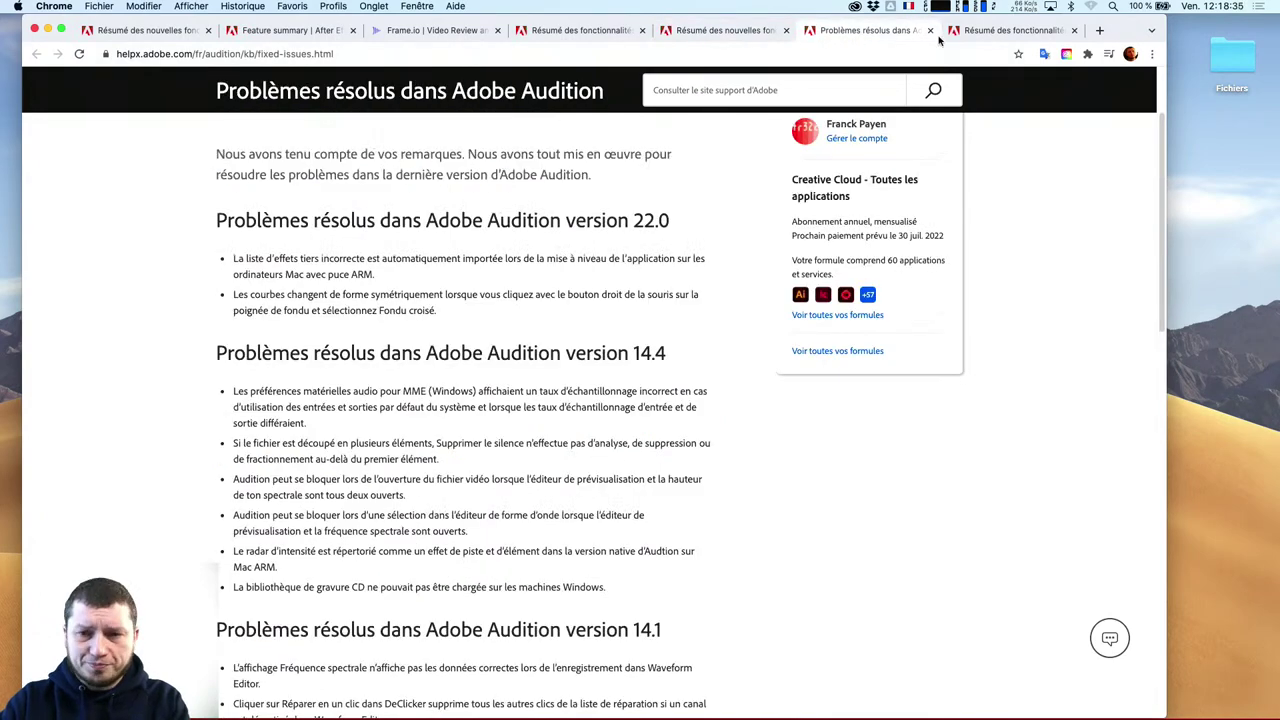
pyautogui.click(995, 33)
pyautogui.scroll(-10, 663, 495)
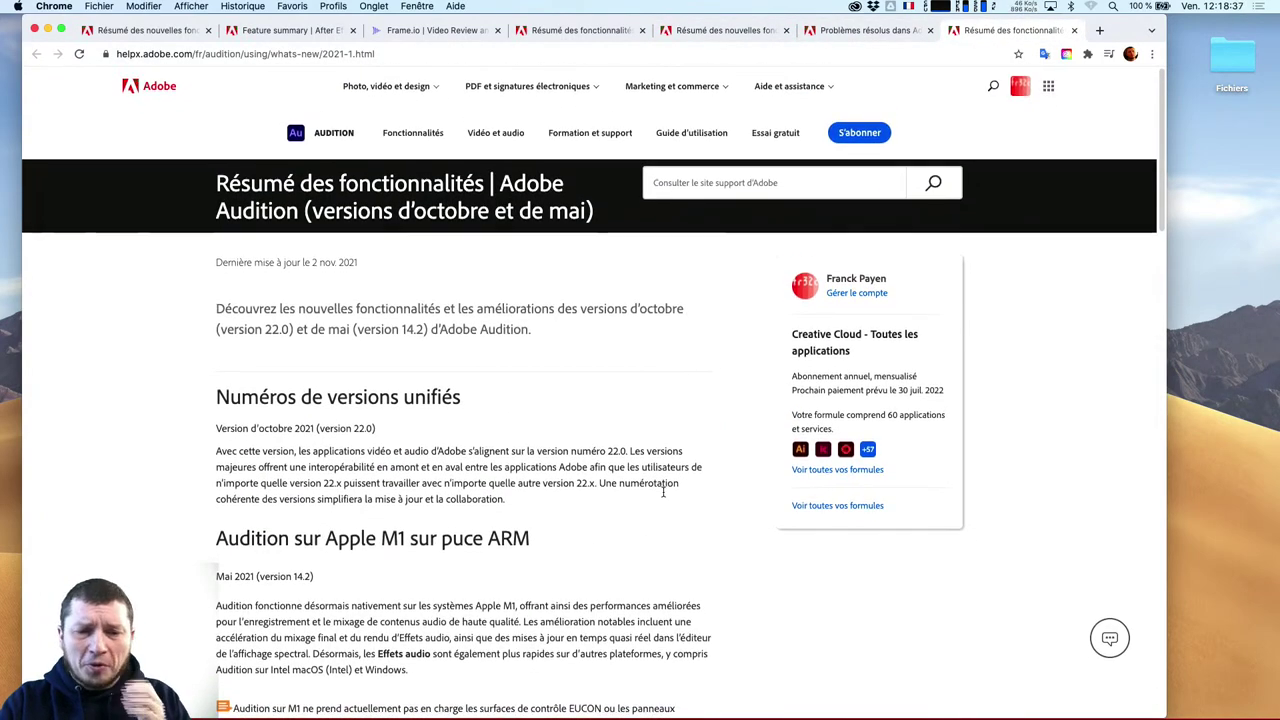
pyautogui.scroll(-1, 663, 495)
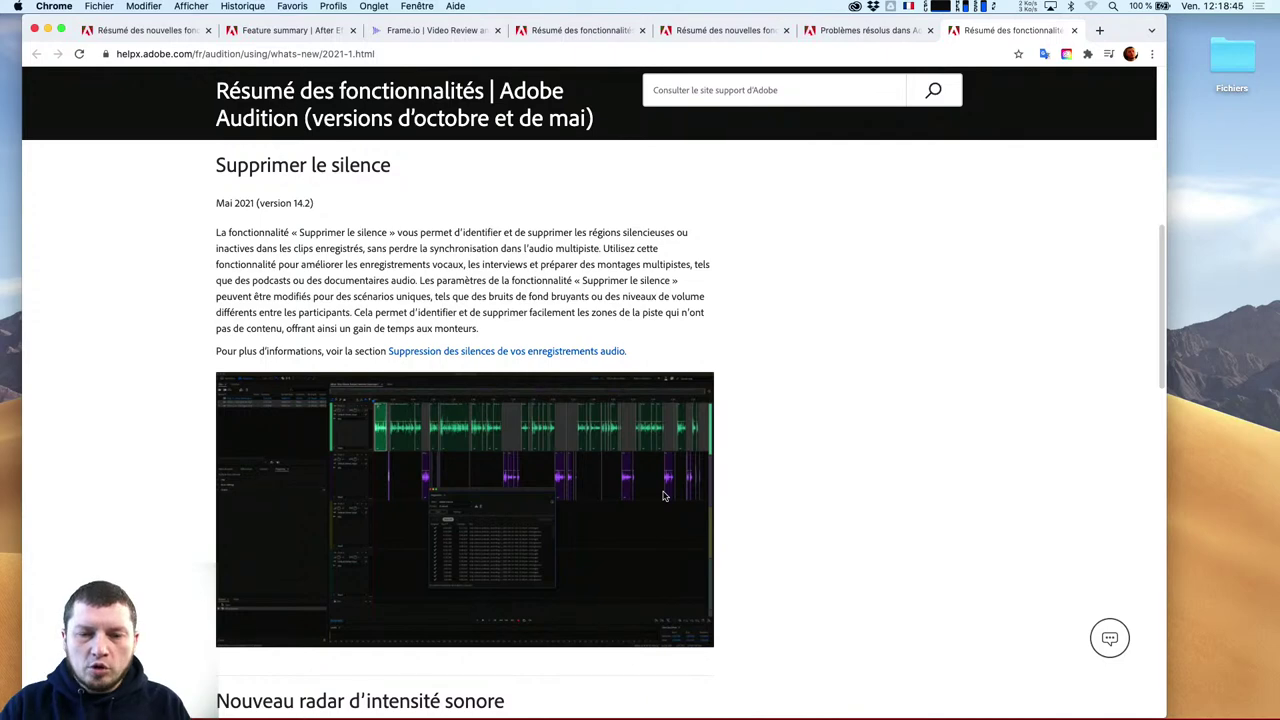
pyautogui.scroll(-1, 663, 495)
pyautogui.scroll(1, 663, 495)
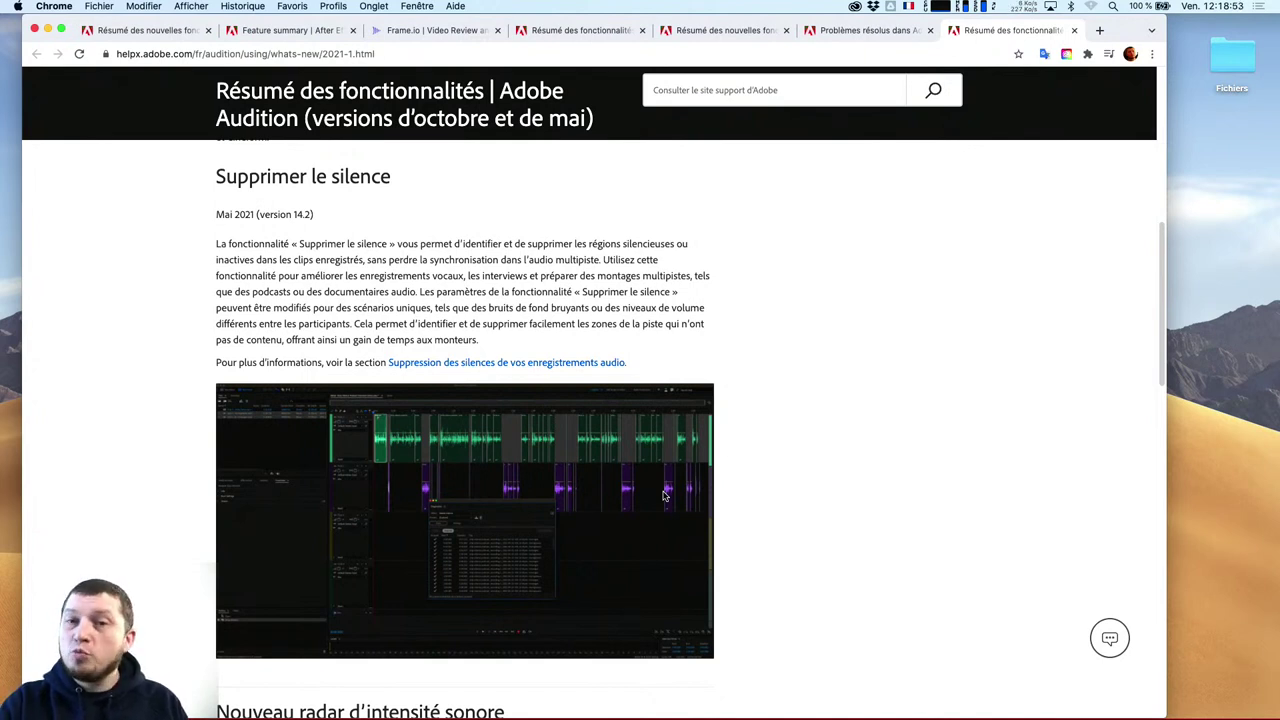
pyautogui.scroll(-1, 663, 495)
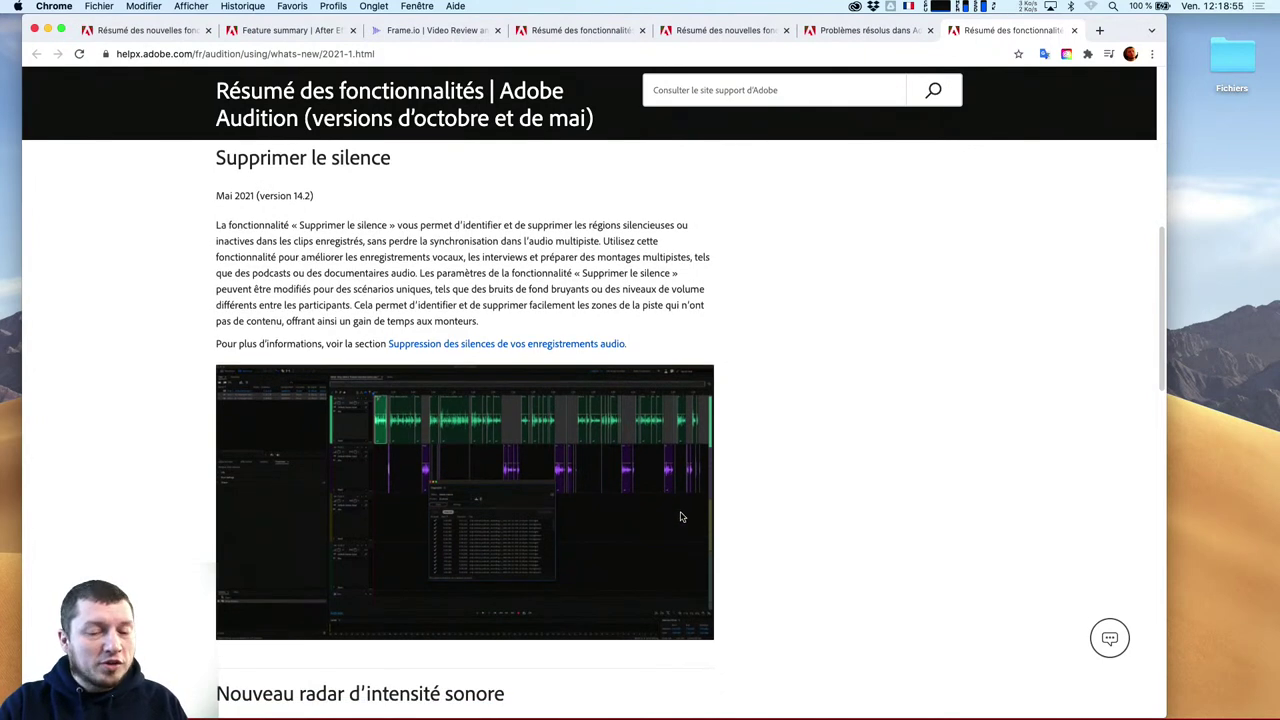
# Read the "Nouveau radar d'intensité sonore" section and examine its example image
pyautogui.scroll(-2, 680, 517)
pyautogui.scroll(-8, 680, 517)
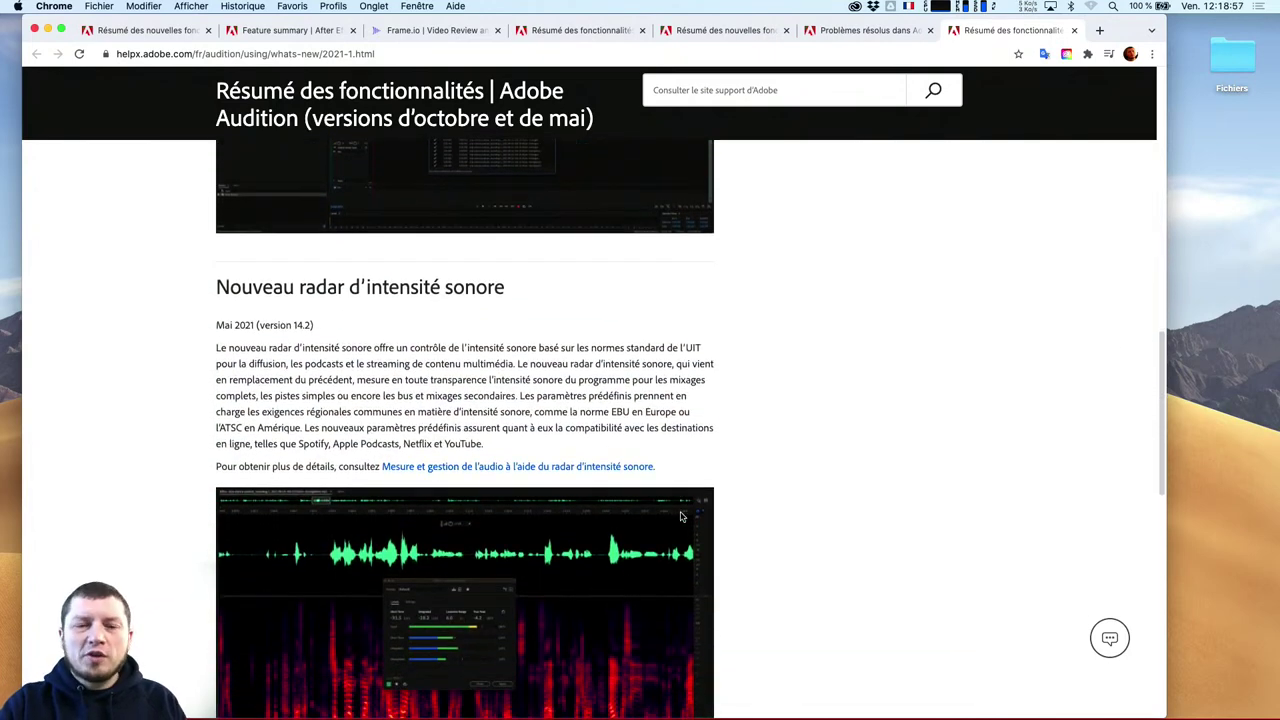
pyautogui.scroll(-1, 680, 517)
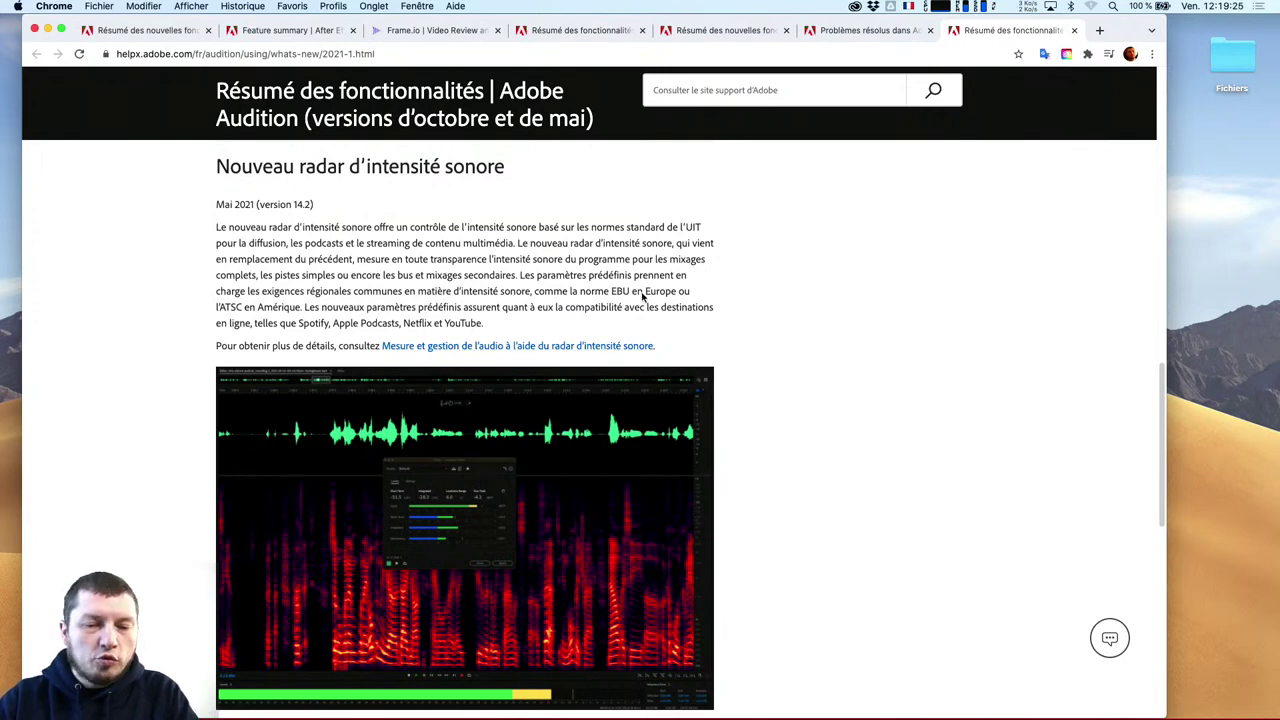
pyautogui.scroll(-5, 823, 520)
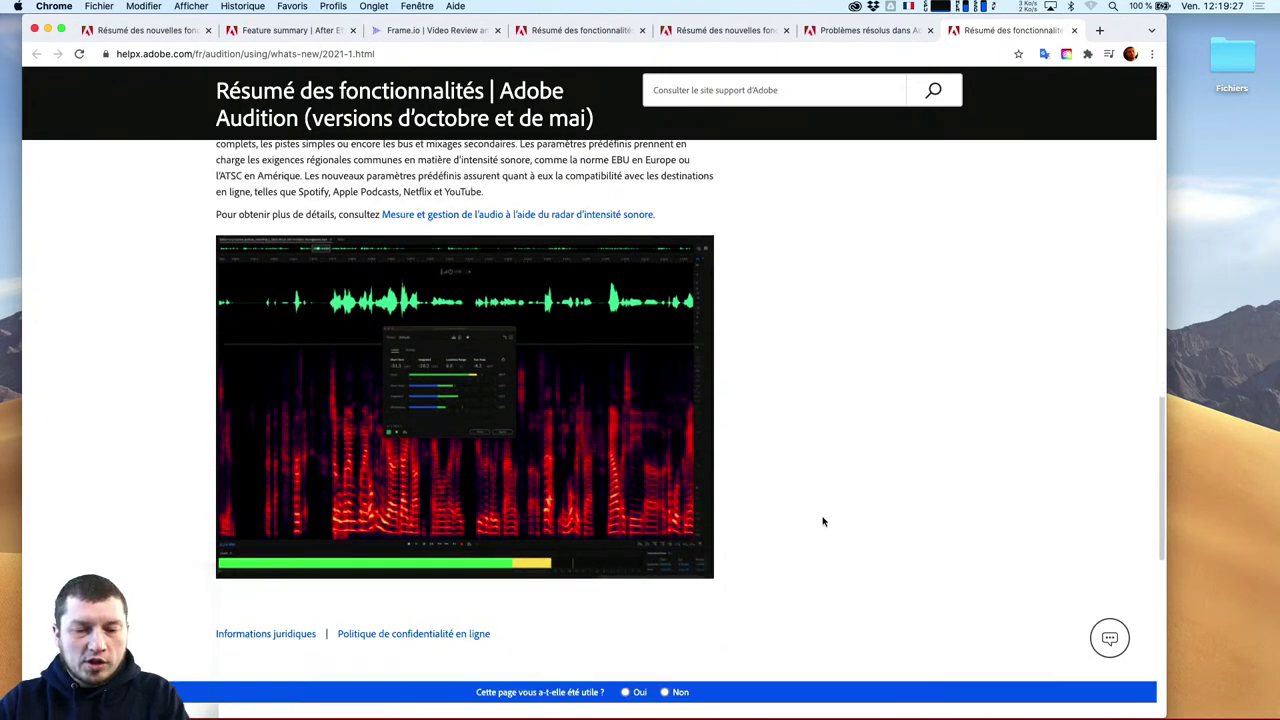
pyautogui.scroll(2, 810, 520)
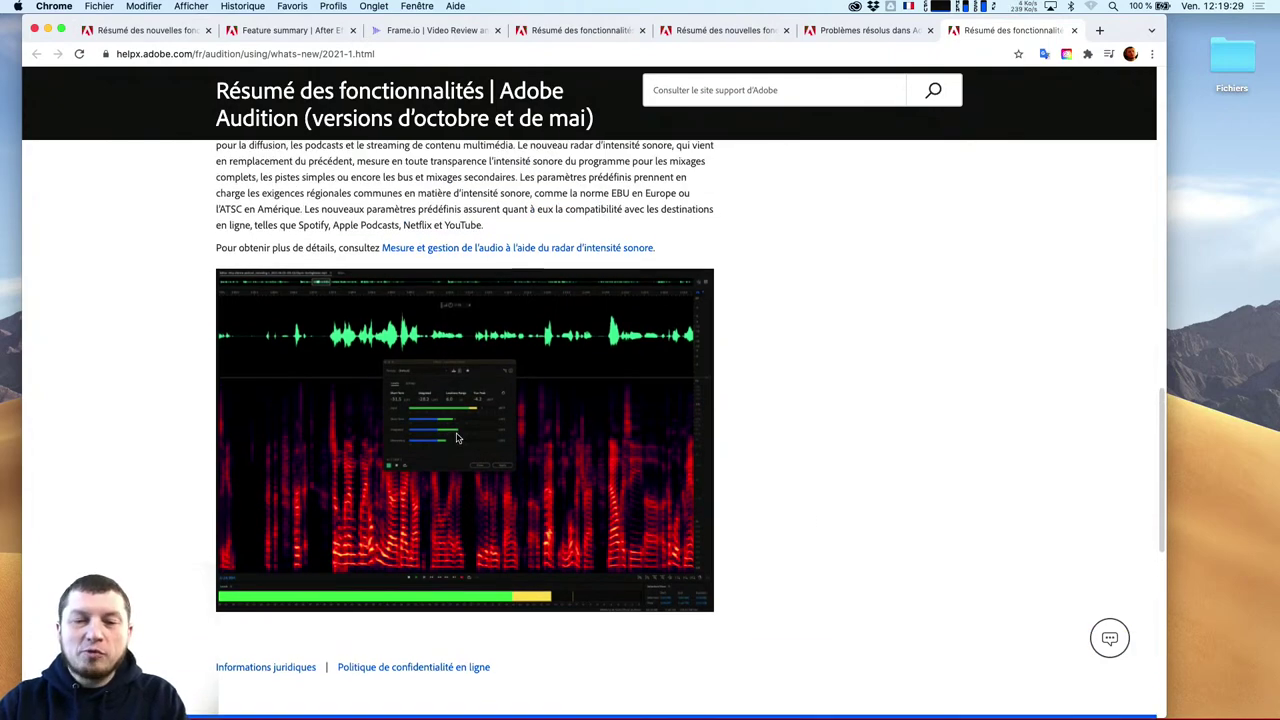
# Open the linked help article on measuring audio with the loudness radar, and shift and narrow the browser window
pyautogui.click(517, 248)
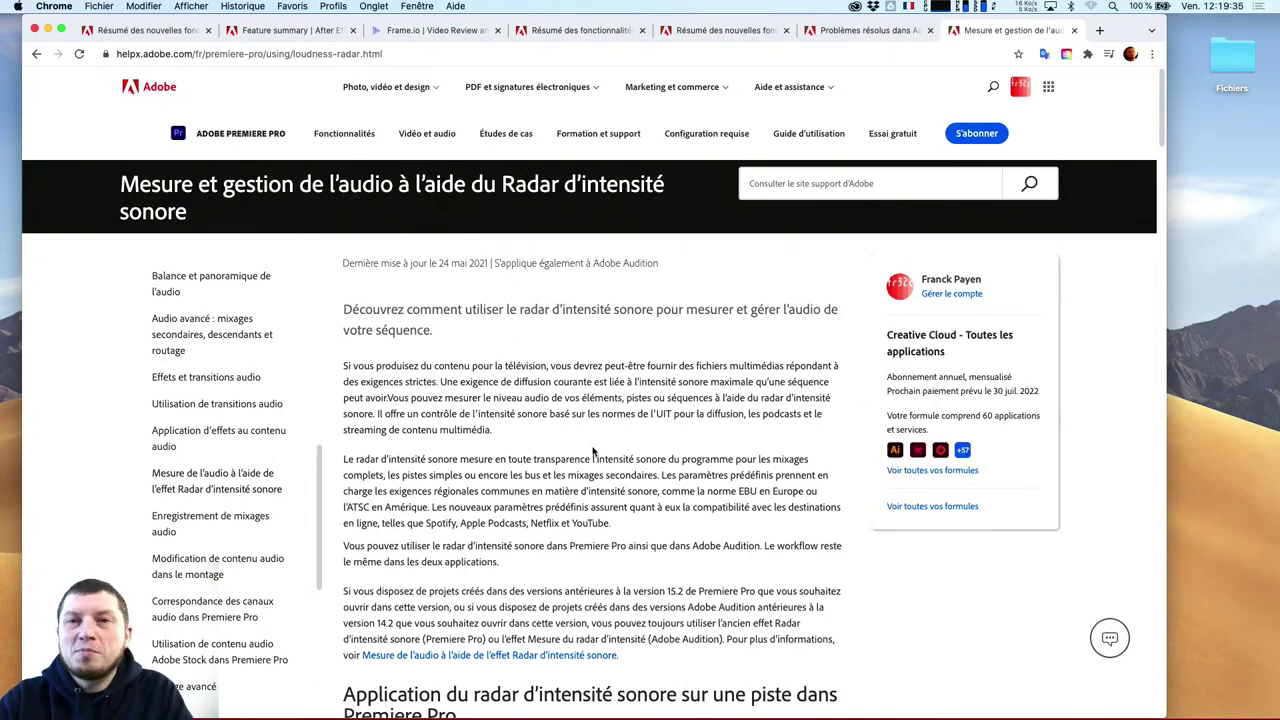
pyautogui.scroll(-4, 593, 452)
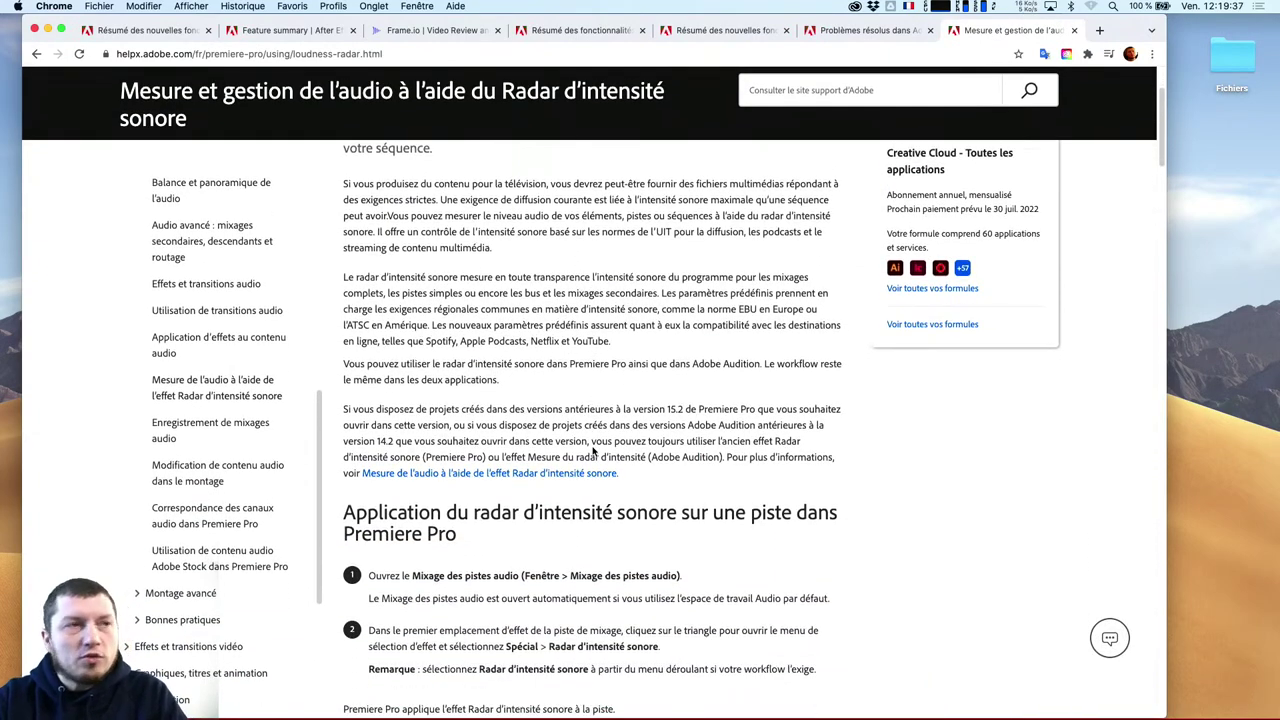
pyautogui.scroll(-1, 593, 452)
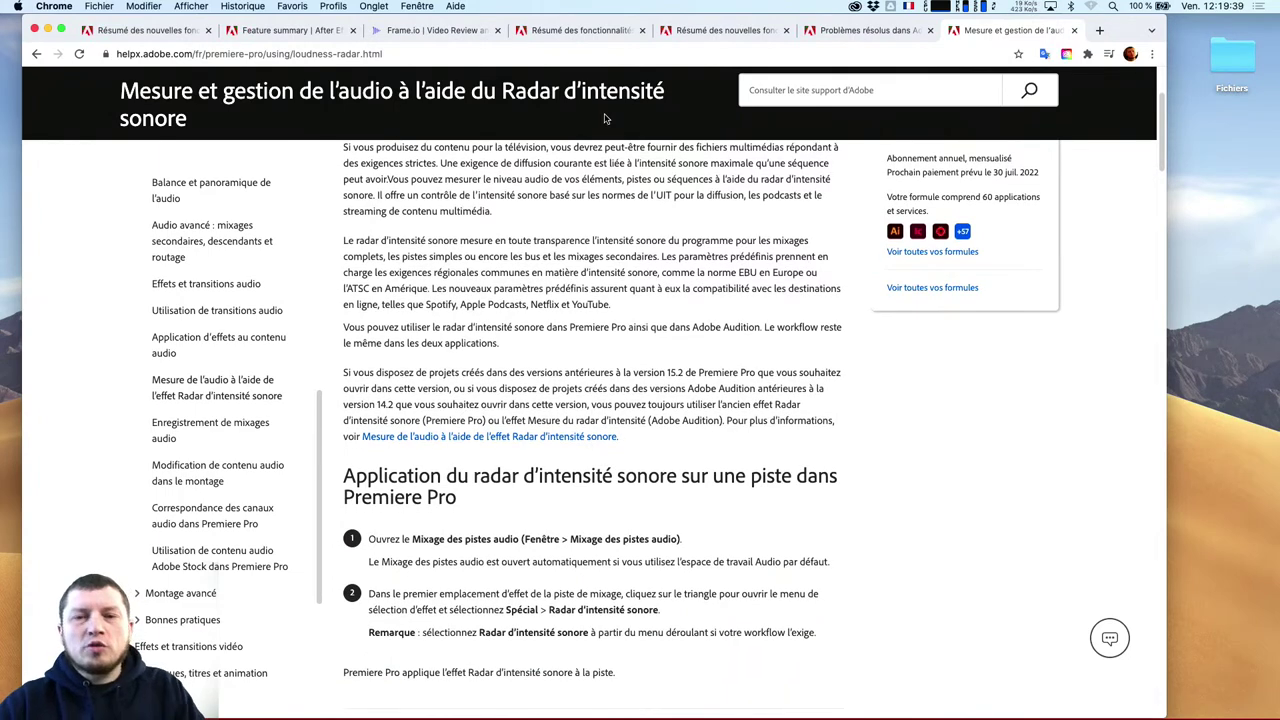
pyautogui.moveTo(578, 17); pyautogui.dragTo(686, 7)
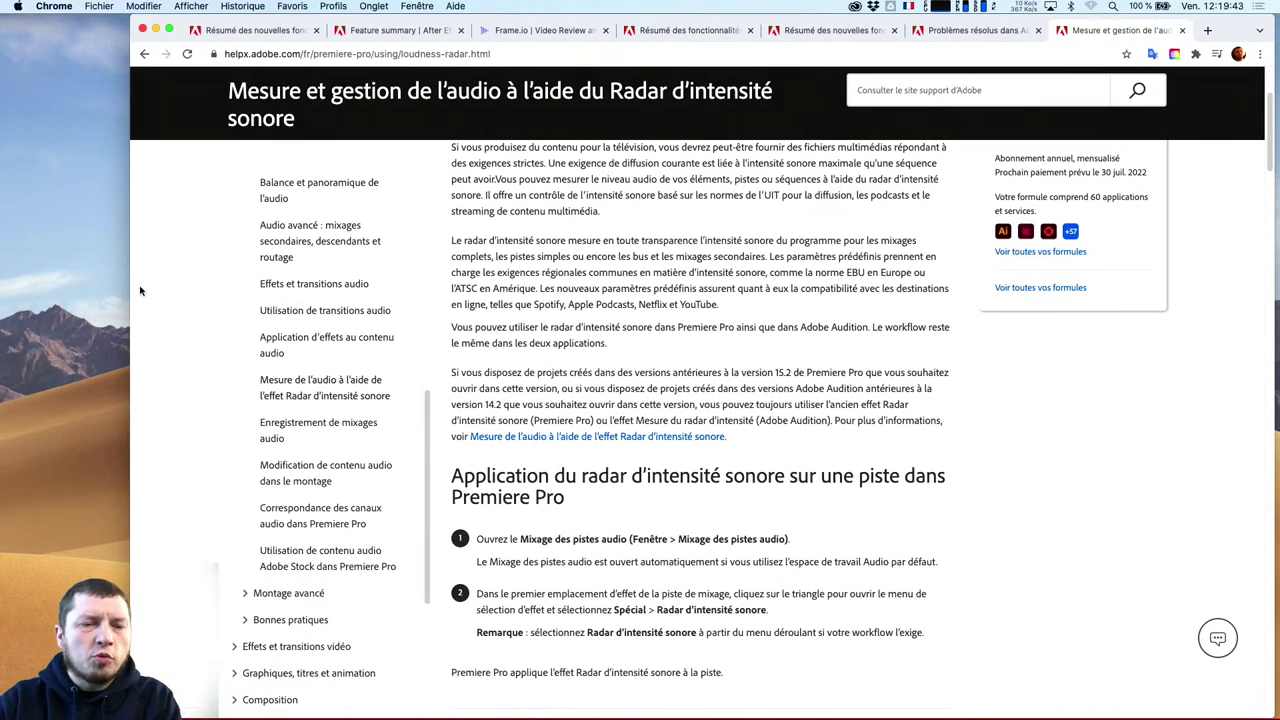
pyautogui.moveTo(130, 290); pyautogui.dragTo(217, 289)
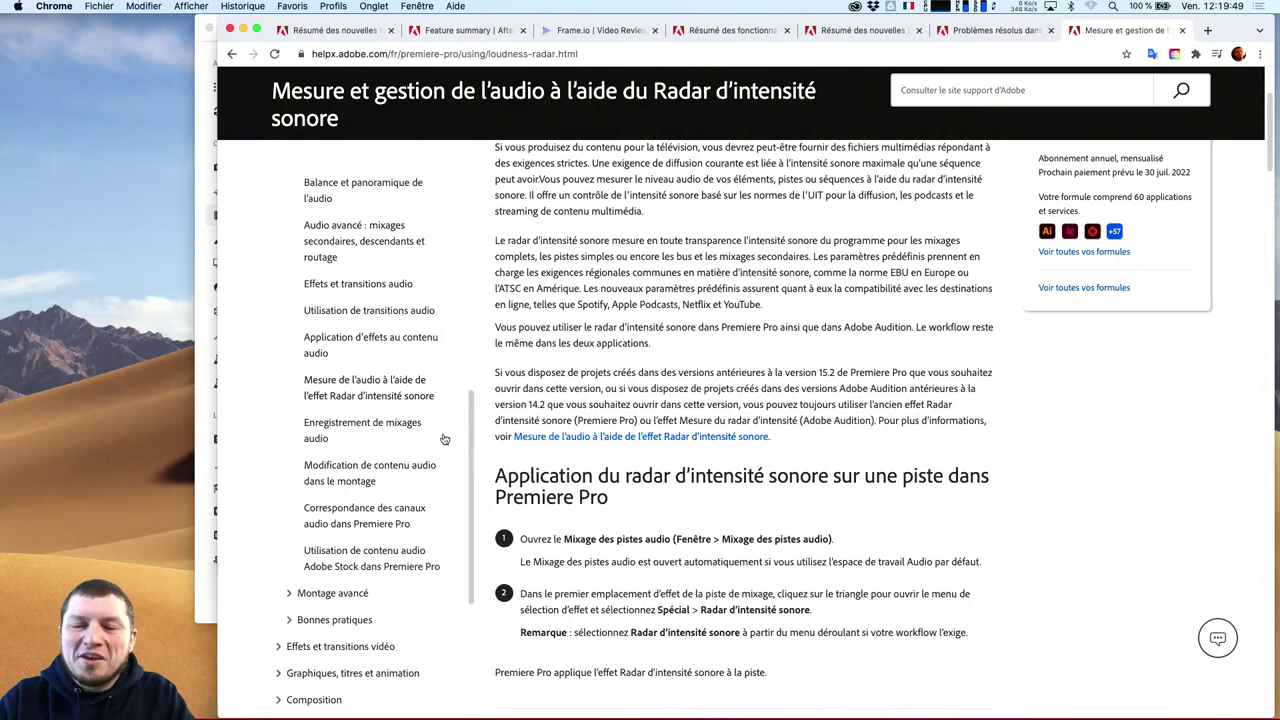
# Examine the article's Audition effects rack example and its list of predefined loudness radar settings
pyautogui.scroll(-5, 630, 412)
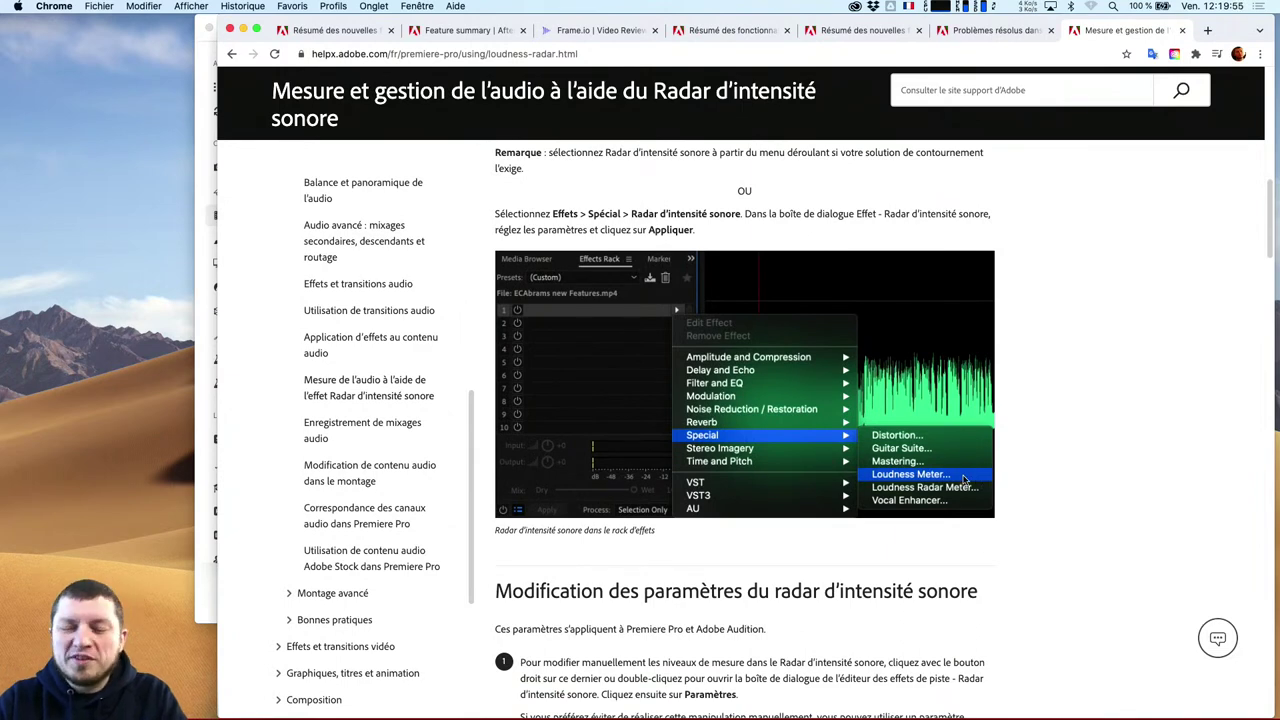
pyautogui.scroll(-5, 963, 481)
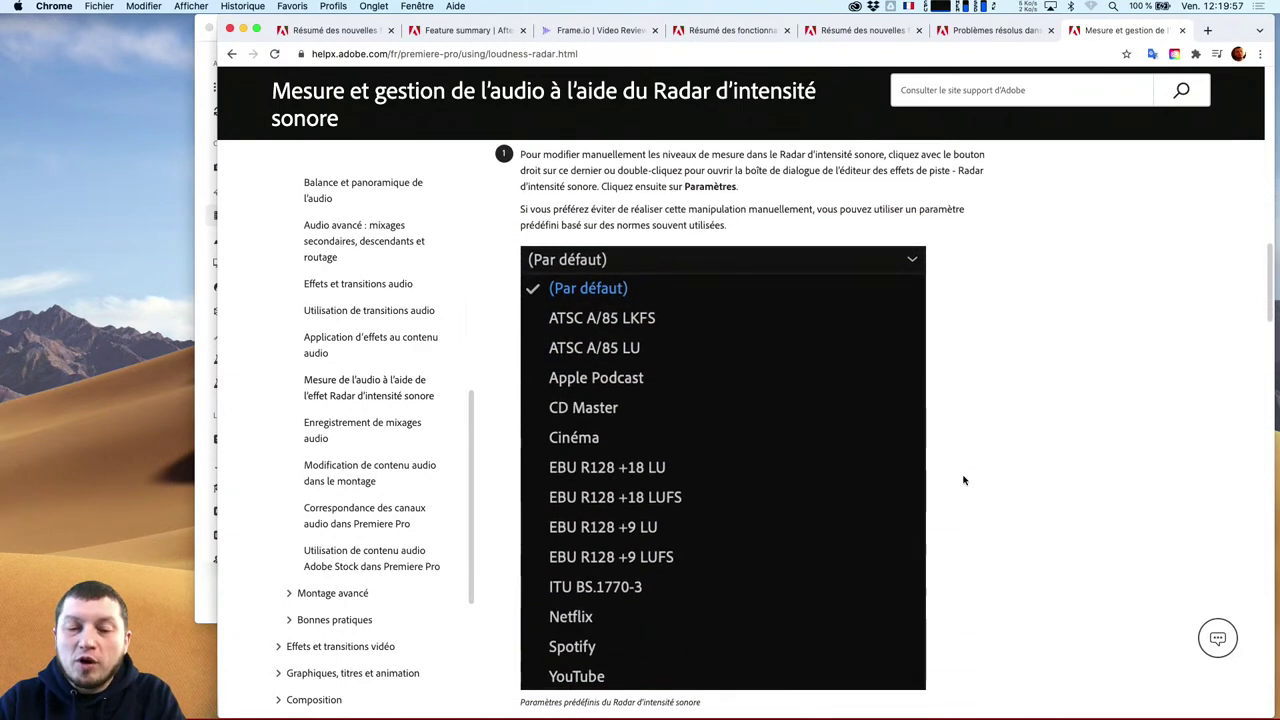
pyautogui.scroll(-2, 806, 394)
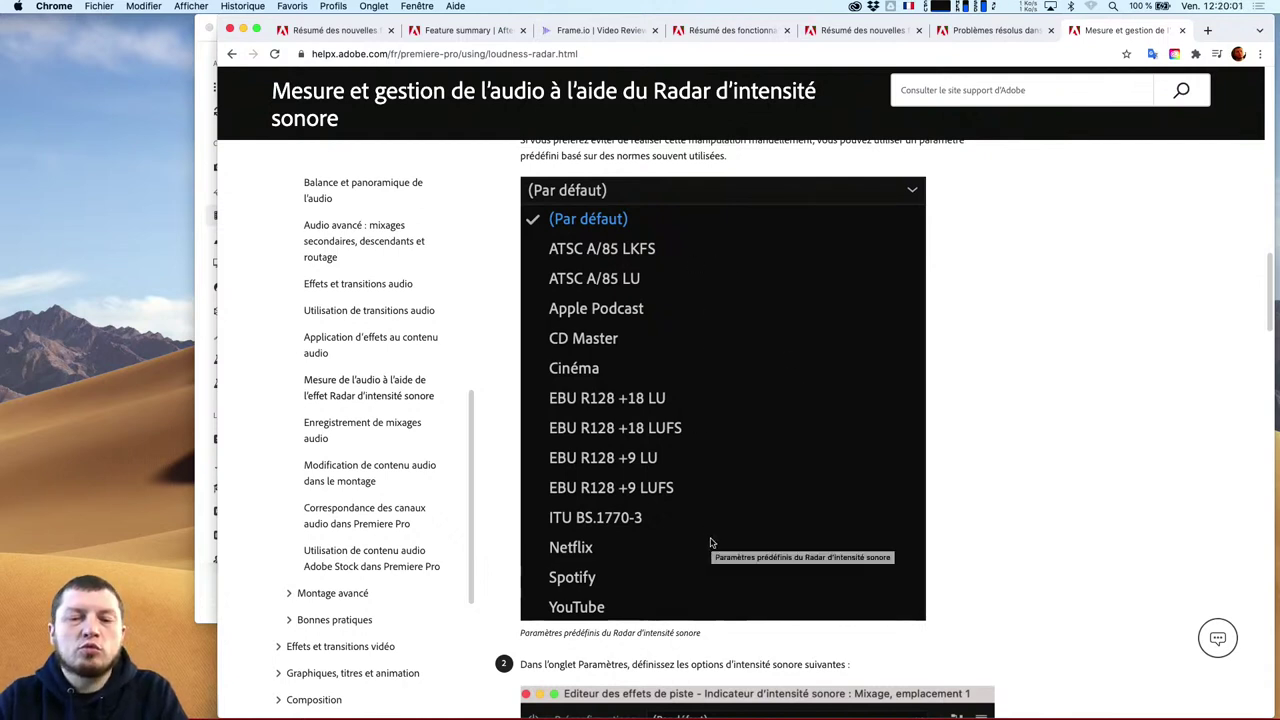
# Examine the loudness radar's parameters, the table explaining its options and units, and the channel editor illustration
pyautogui.scroll(-4, 711, 543)
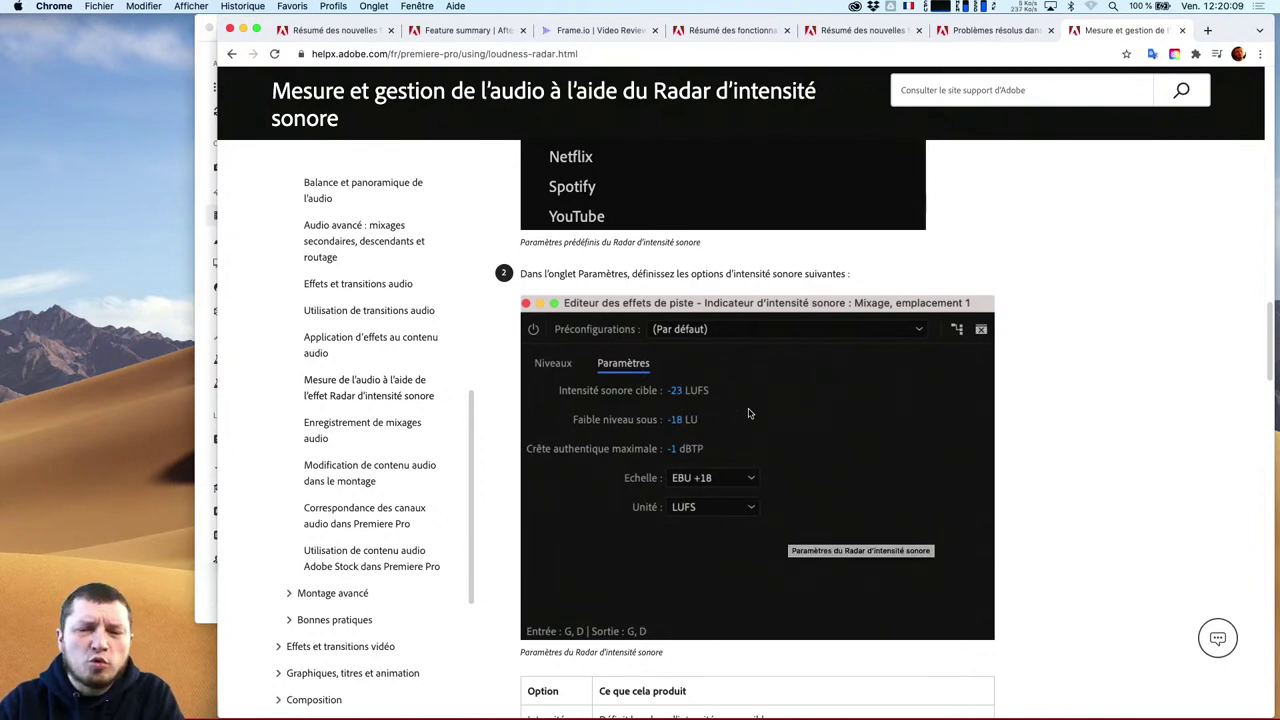
pyautogui.scroll(-5, 749, 413)
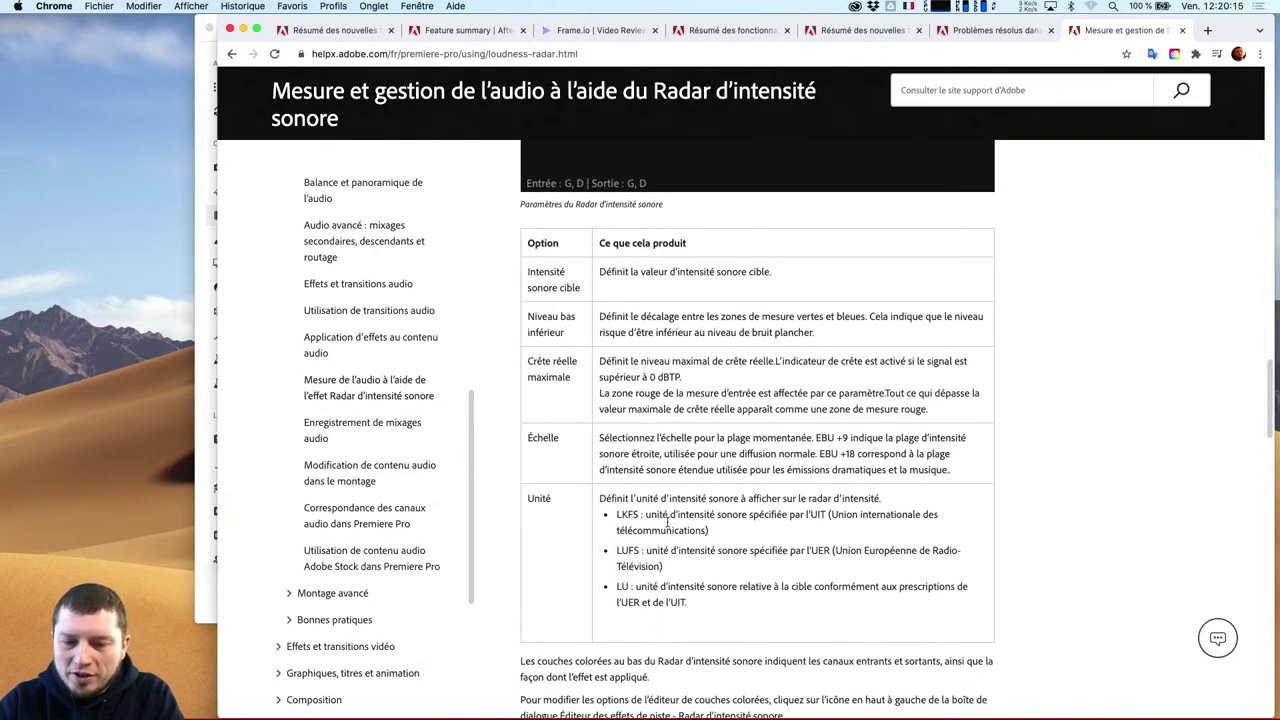
pyautogui.scroll(-1, 754, 618)
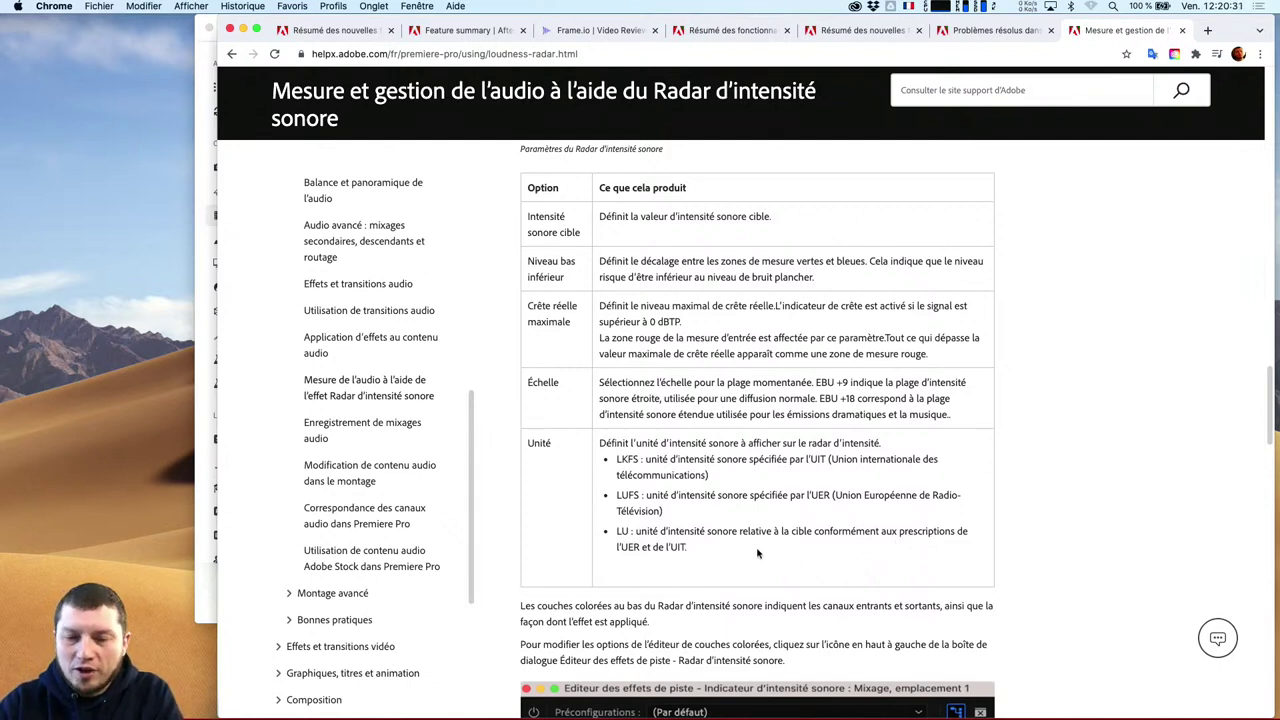
pyautogui.scroll(-1, 746, 546)
pyautogui.scroll(-3, 744, 546)
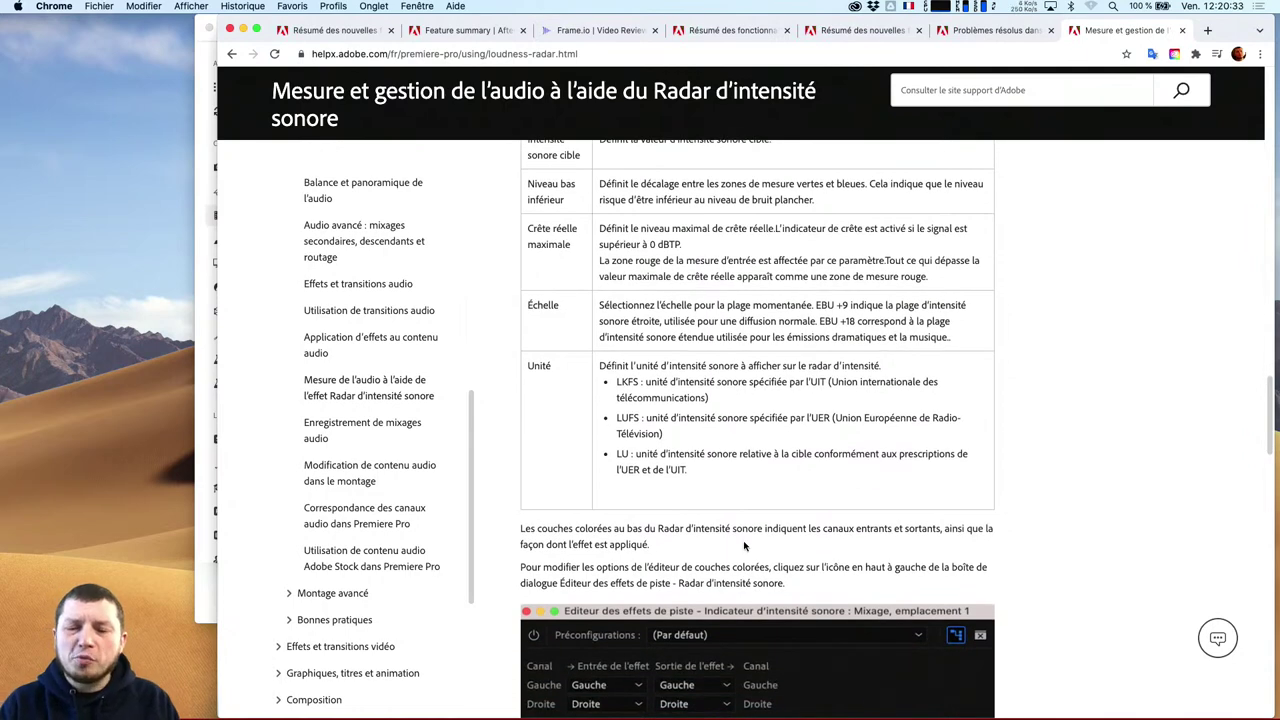
pyautogui.scroll(-10, 744, 546)
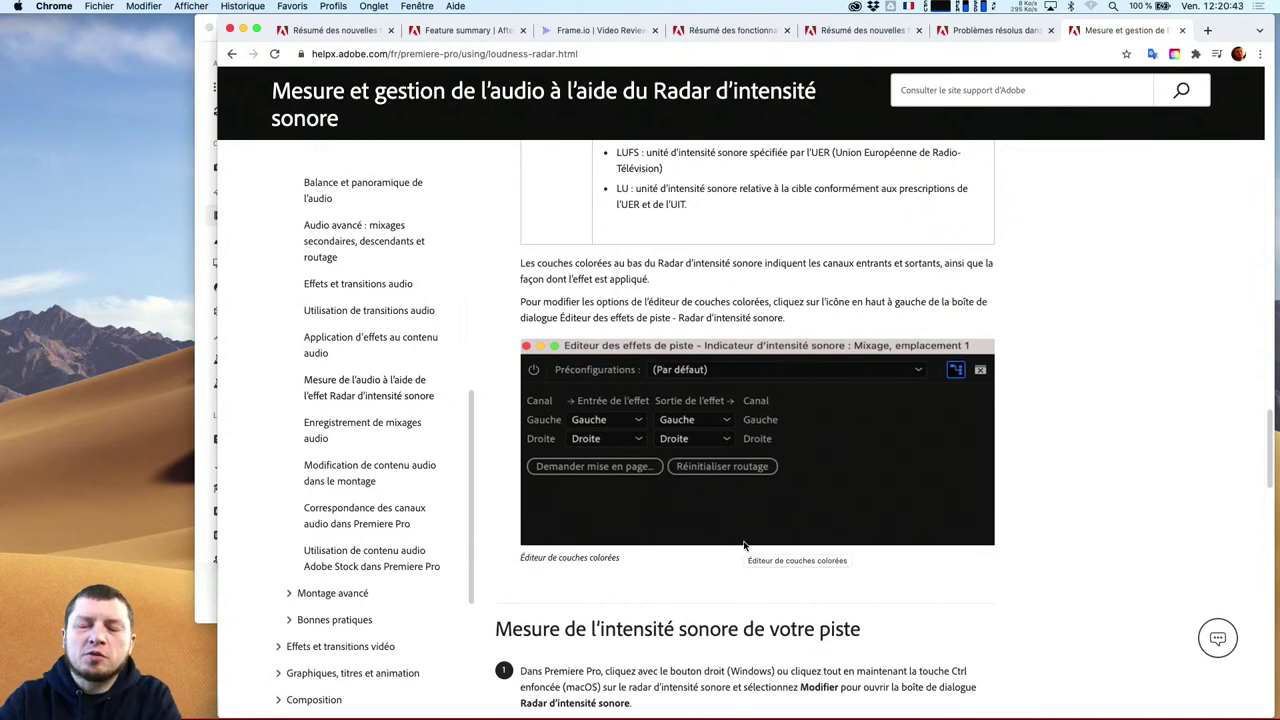
# Read the "Mesure de l'intensité sonore de votre piste" section, examining the loudness preset list and the explanations of the measured levels
pyautogui.scroll(-1, 743, 545)
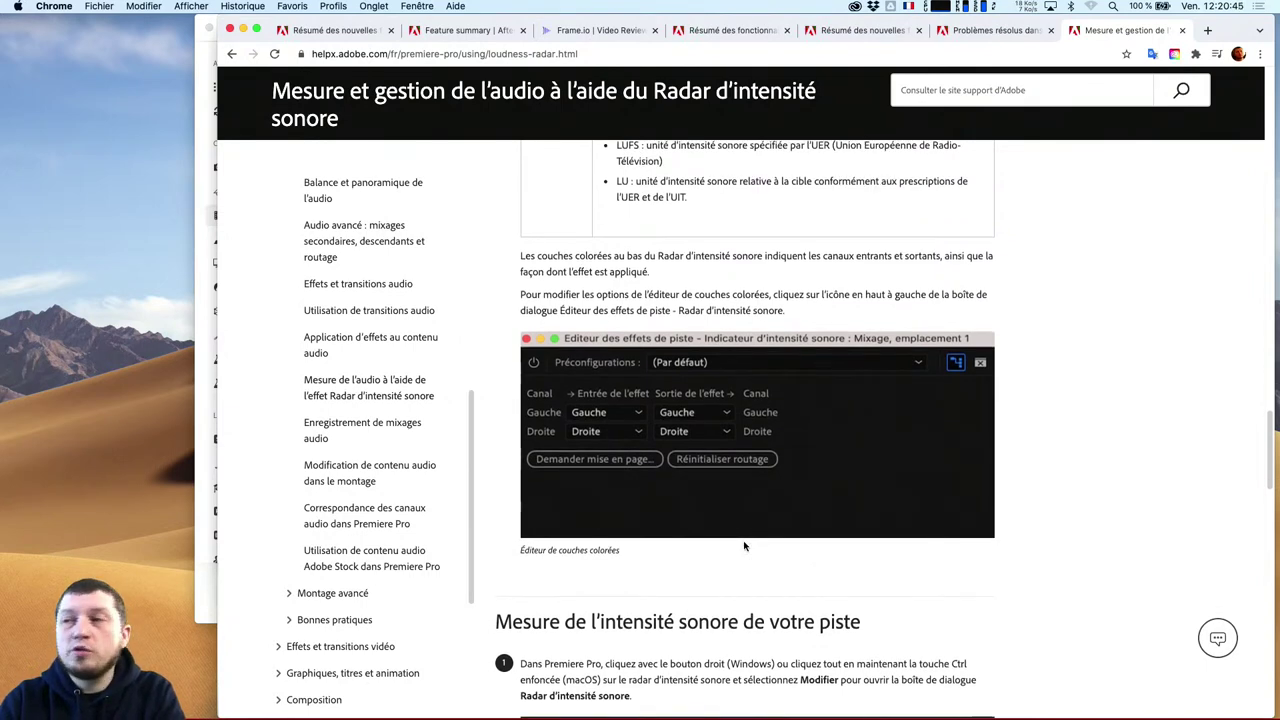
pyautogui.scroll(-5, 744, 545)
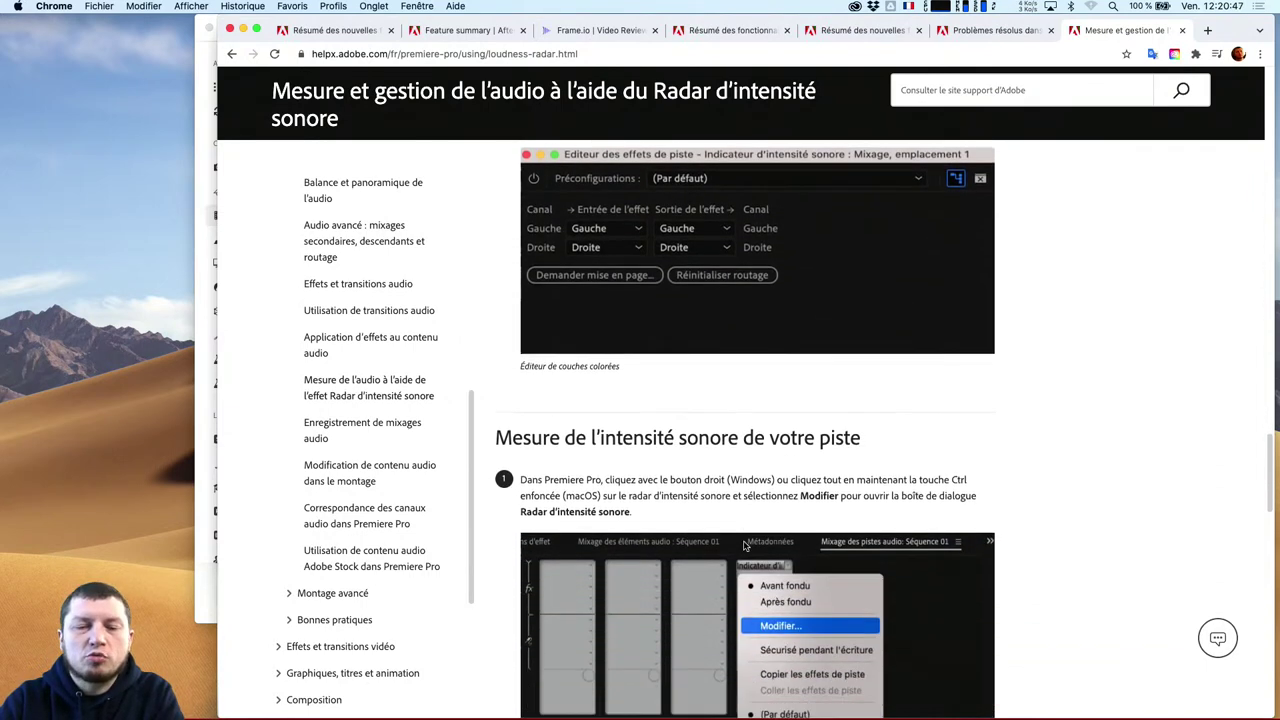
pyautogui.scroll(-3, 744, 545)
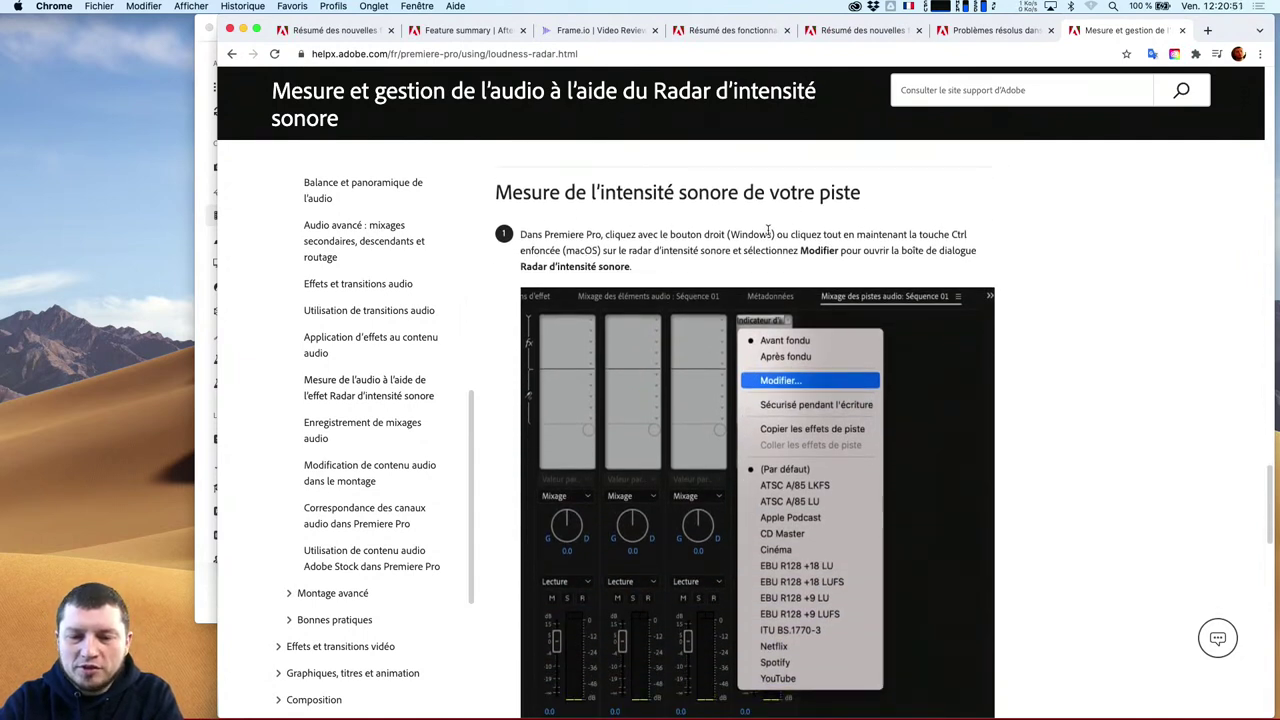
pyautogui.scroll(-4, 800, 445)
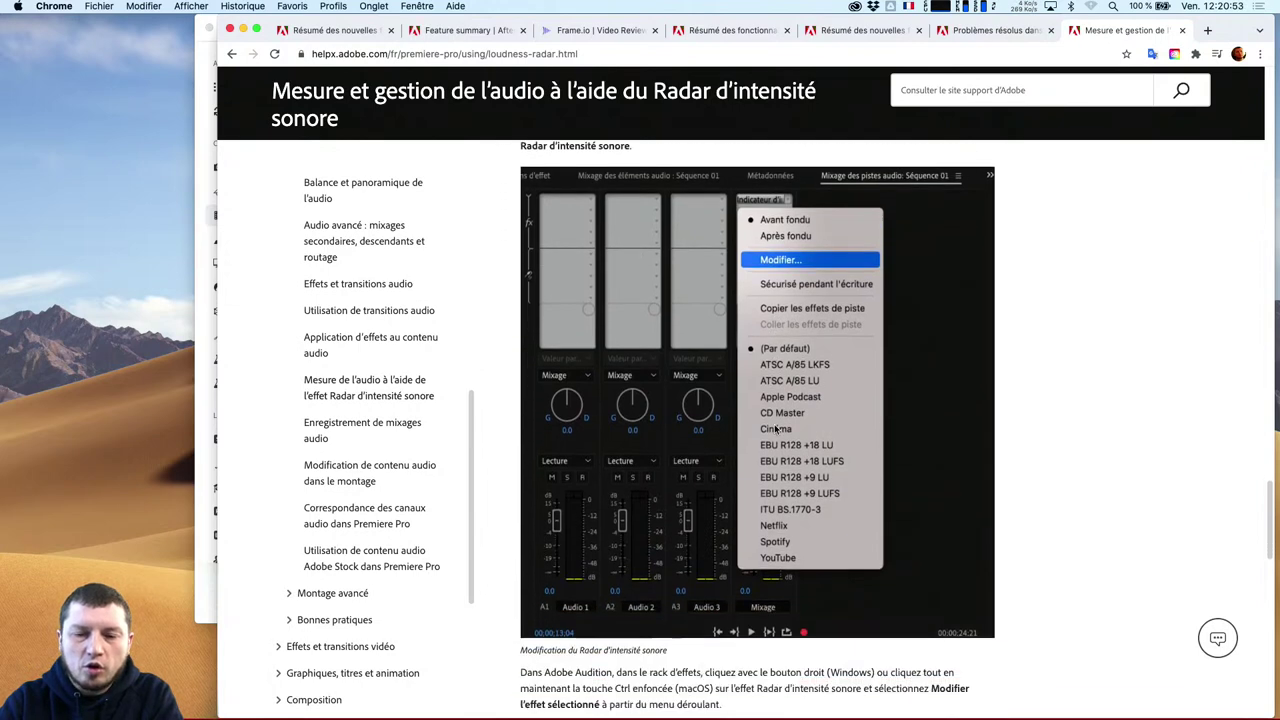
pyautogui.scroll(-3, 780, 420)
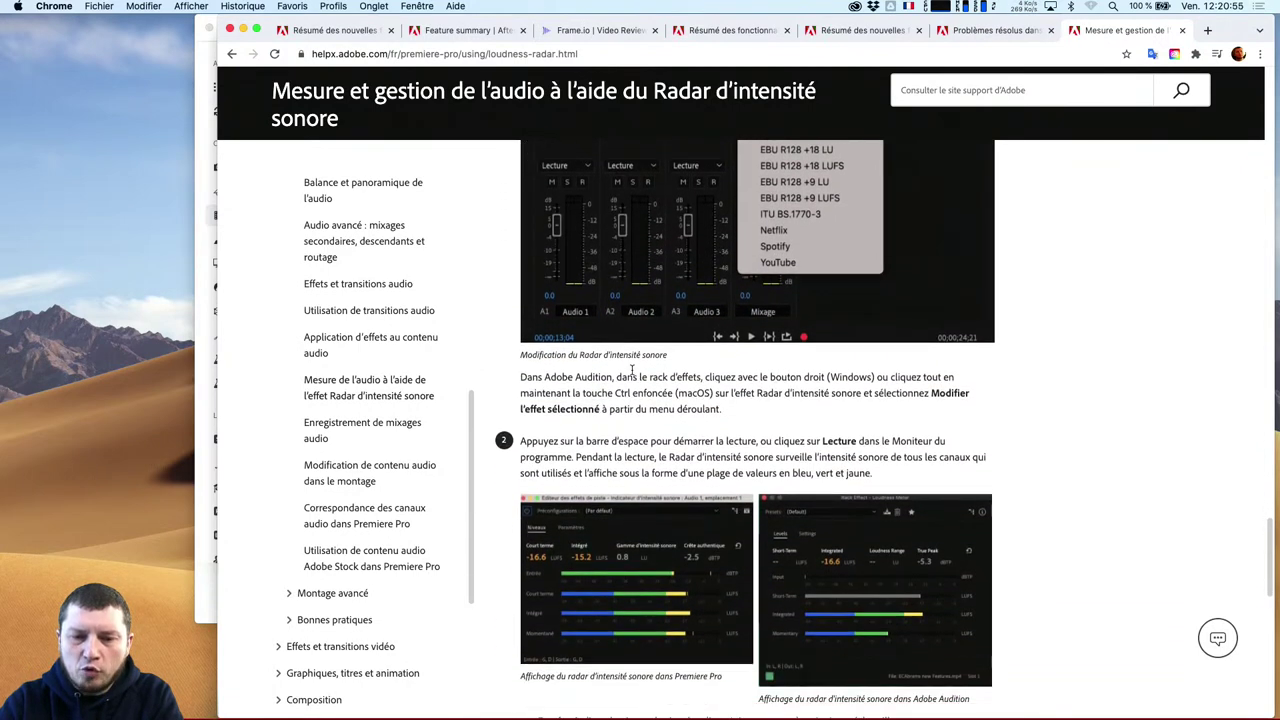
pyautogui.scroll(3, 793, 371)
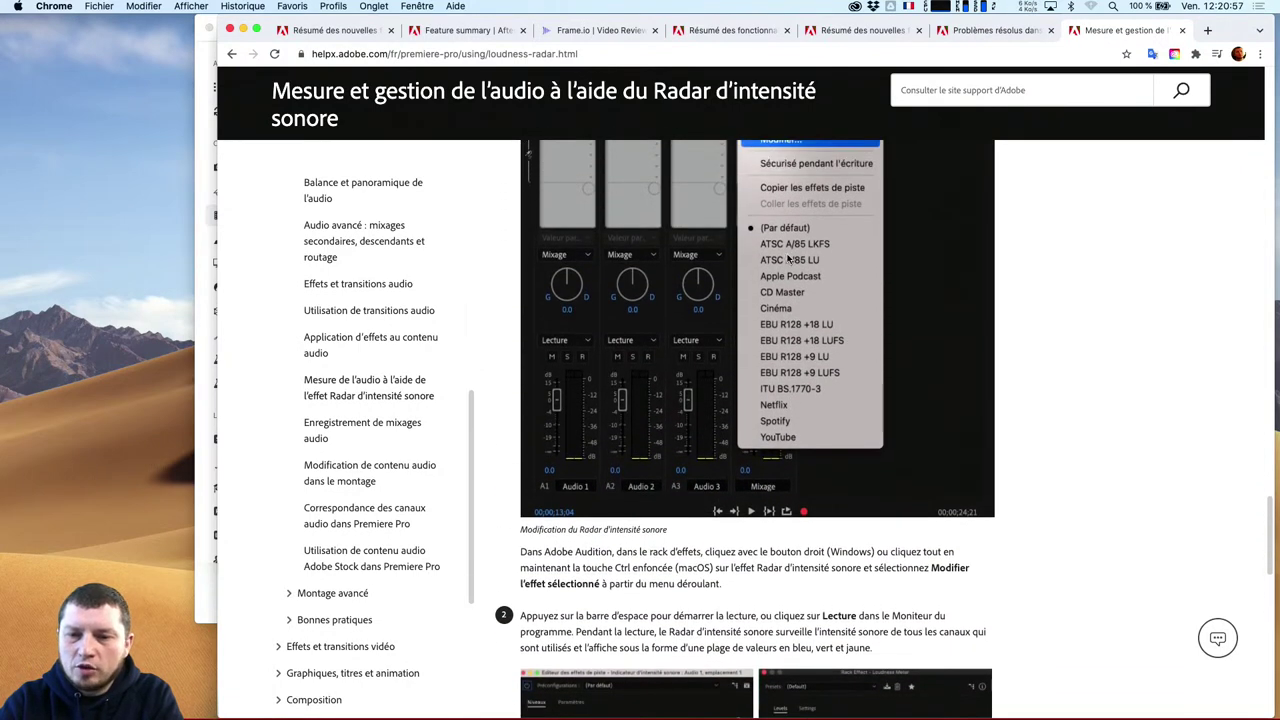
pyautogui.scroll(3, 746, 373)
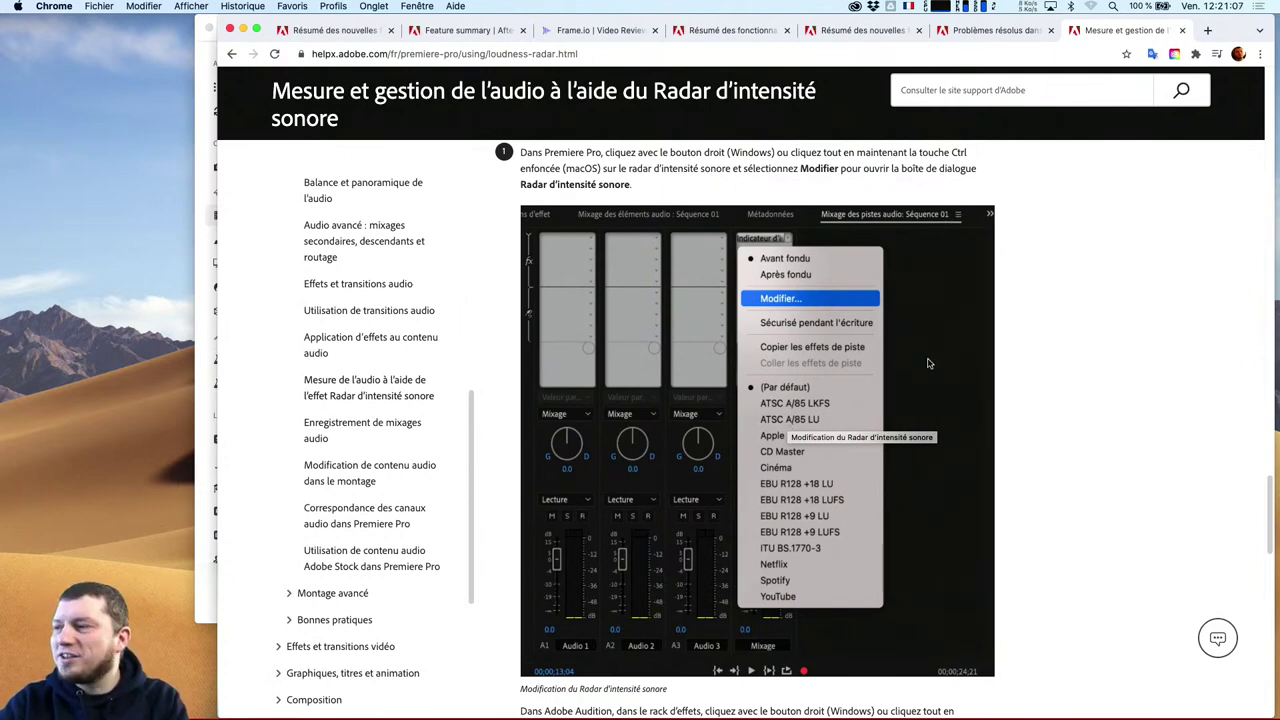
pyautogui.scroll(-10, 930, 365)
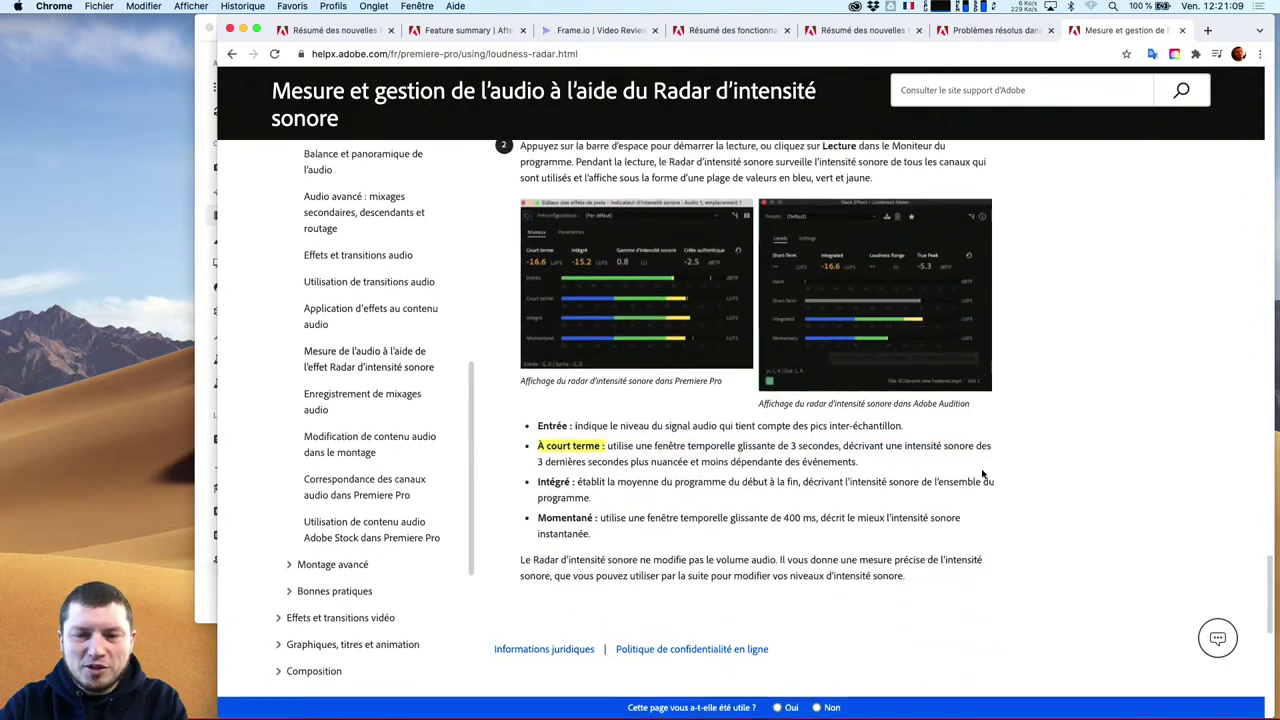
pyautogui.scroll(1, 700, 380)
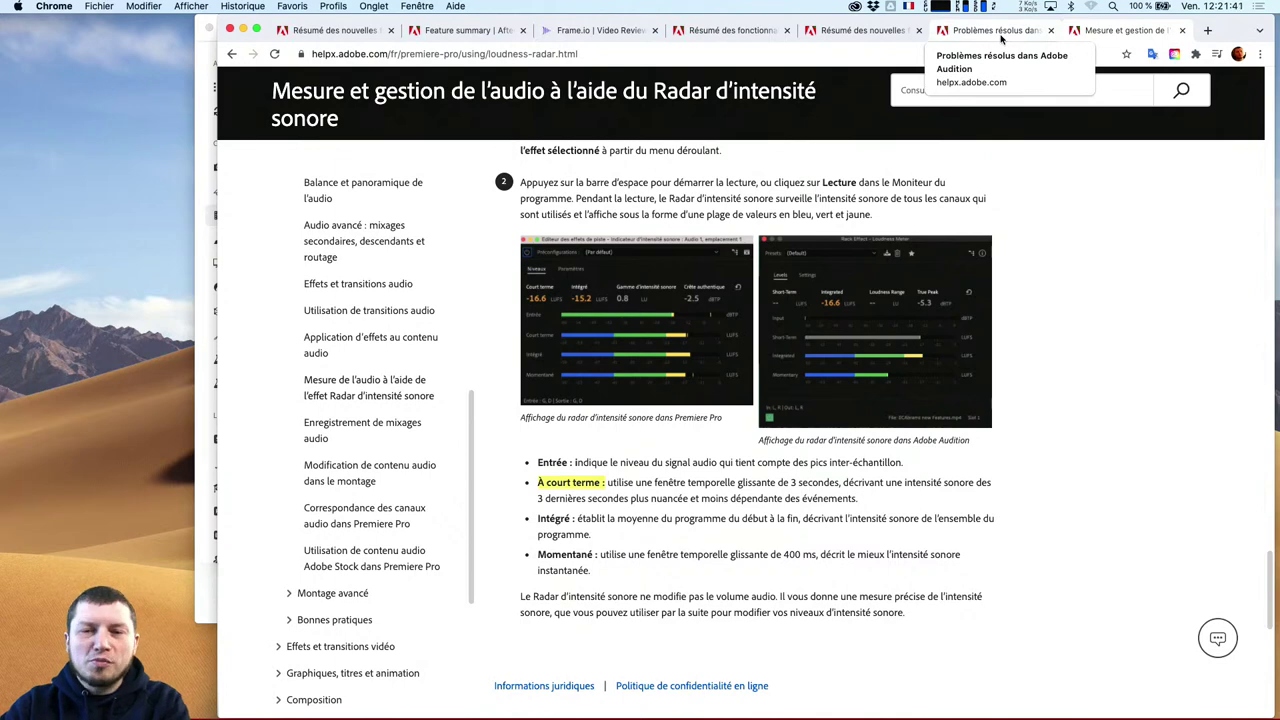
# Open the Adobe Media Encoder October 2021 feature summary and highlight the "Numéros de versions unifiés" section while reading it
pyautogui.click(773, 30)
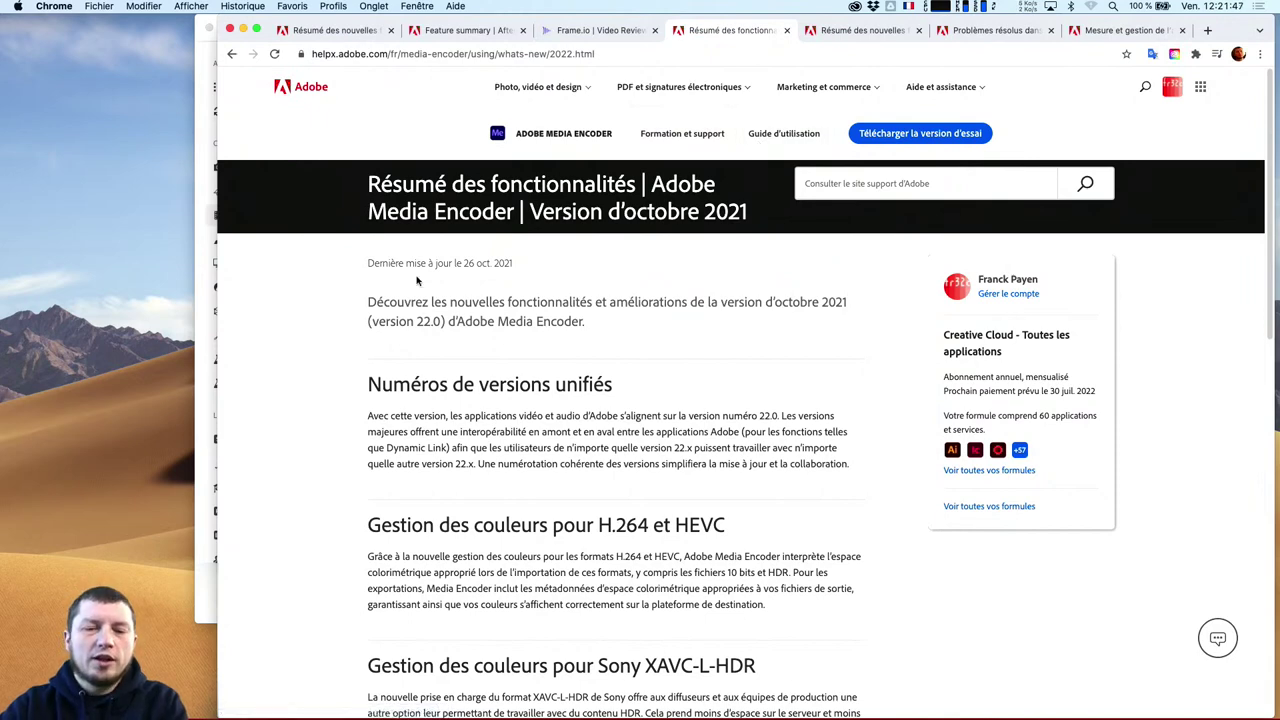
pyautogui.scroll(-1, 497, 425)
pyautogui.scroll(-3, 497, 425)
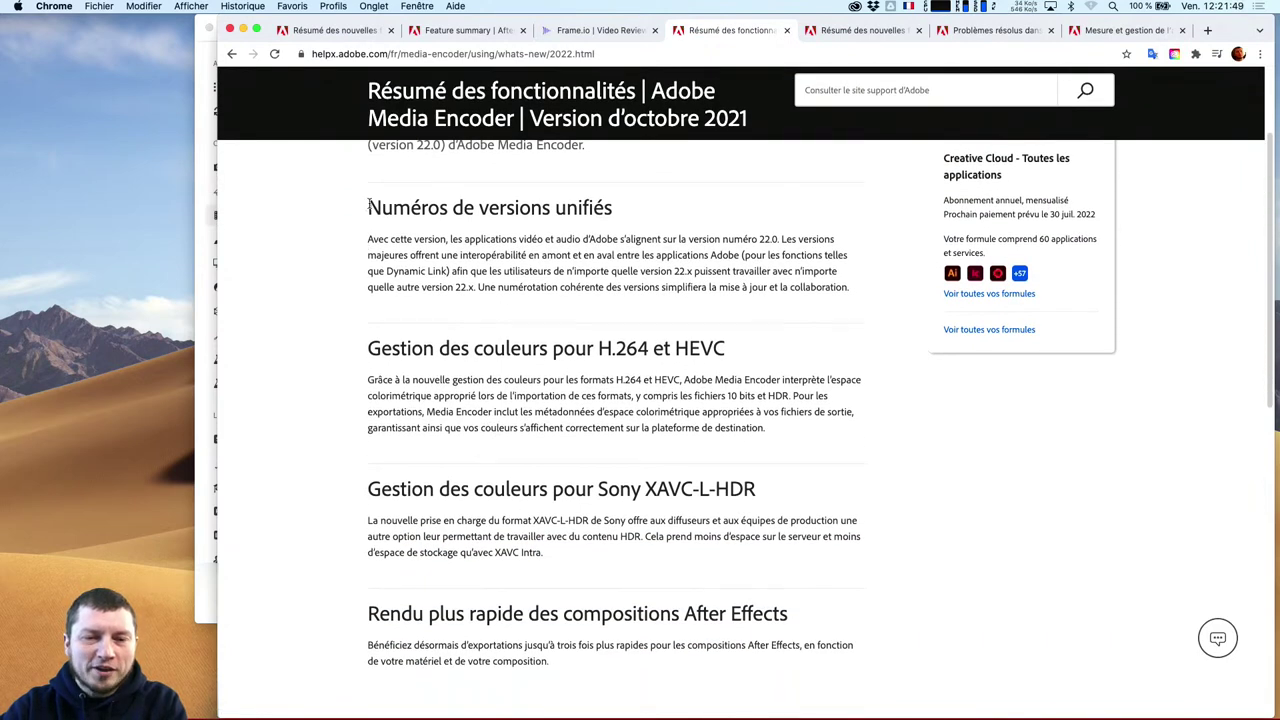
pyautogui.moveTo(367, 203); pyautogui.dragTo(650, 281)
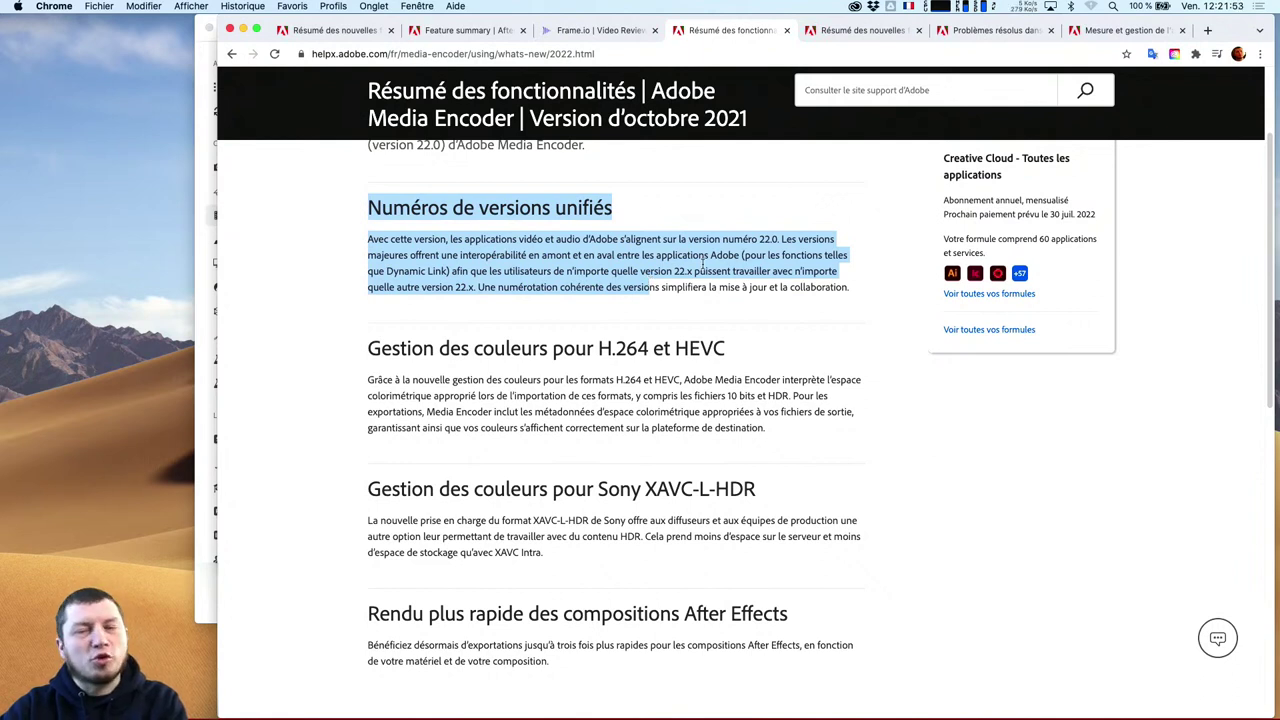
pyautogui.click(600, 374)
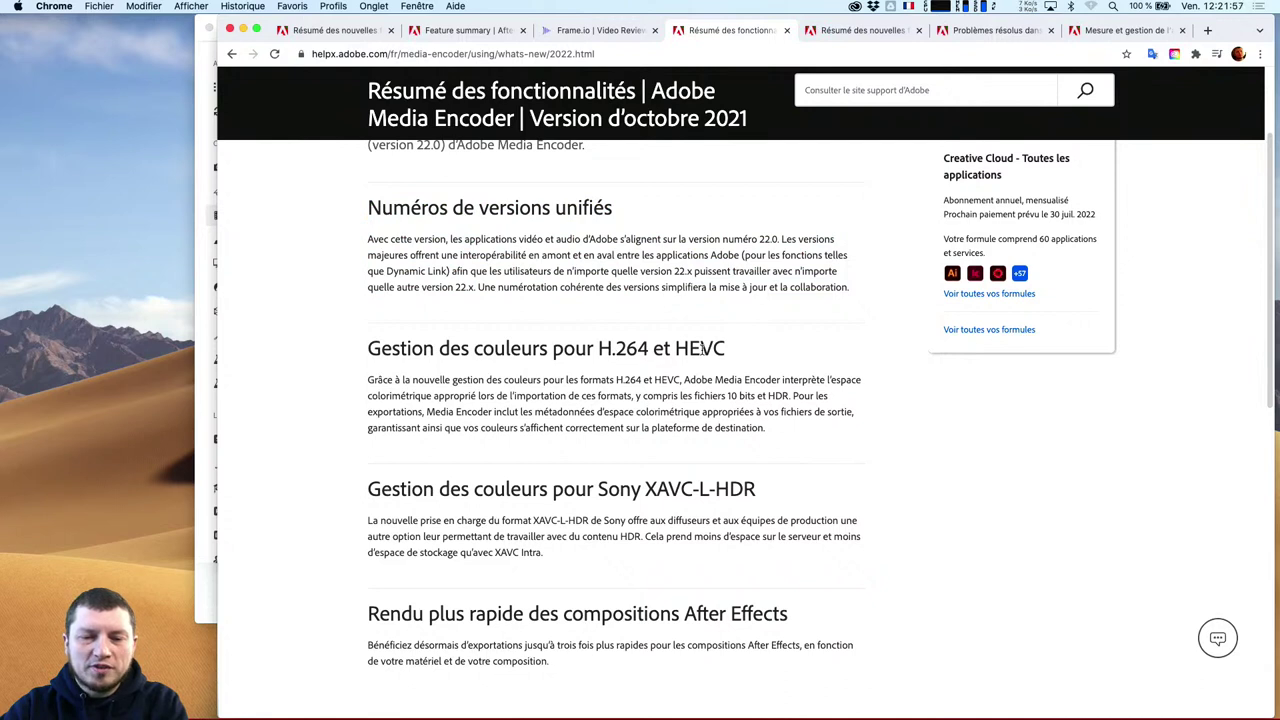
# Highlight part of the Sony XAVC-L-HDR color management heading and read the section on faster After Effects composition rendering
pyautogui.moveTo(600, 490); pyautogui.dragTo(703, 480)
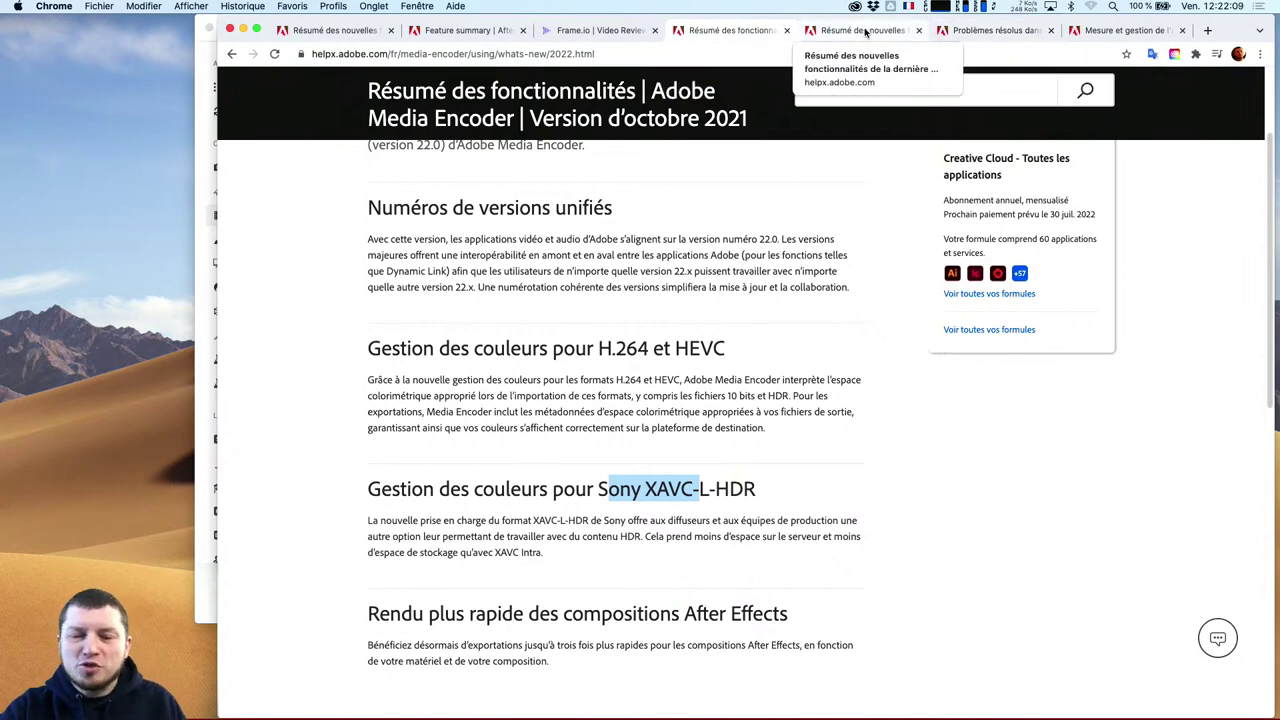
pyautogui.scroll(-3, 736, 527)
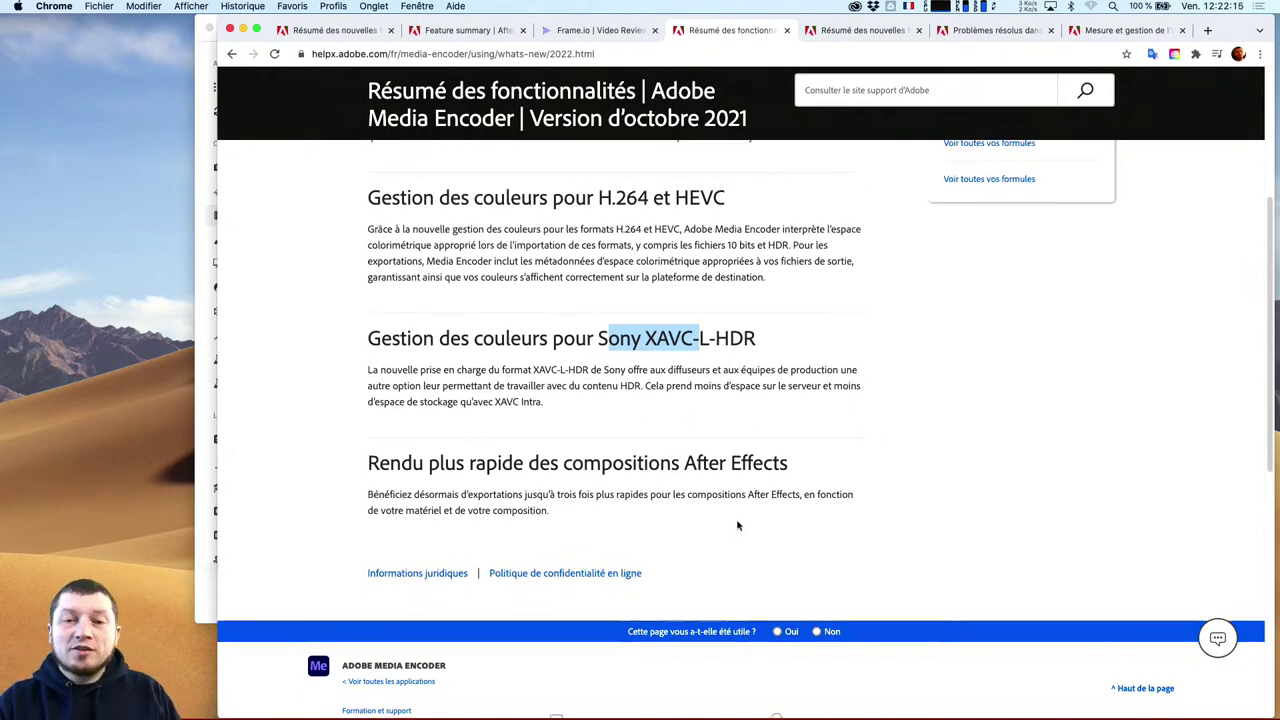
pyautogui.scroll(-1, 737, 528)
pyautogui.scroll(1, 737, 525)
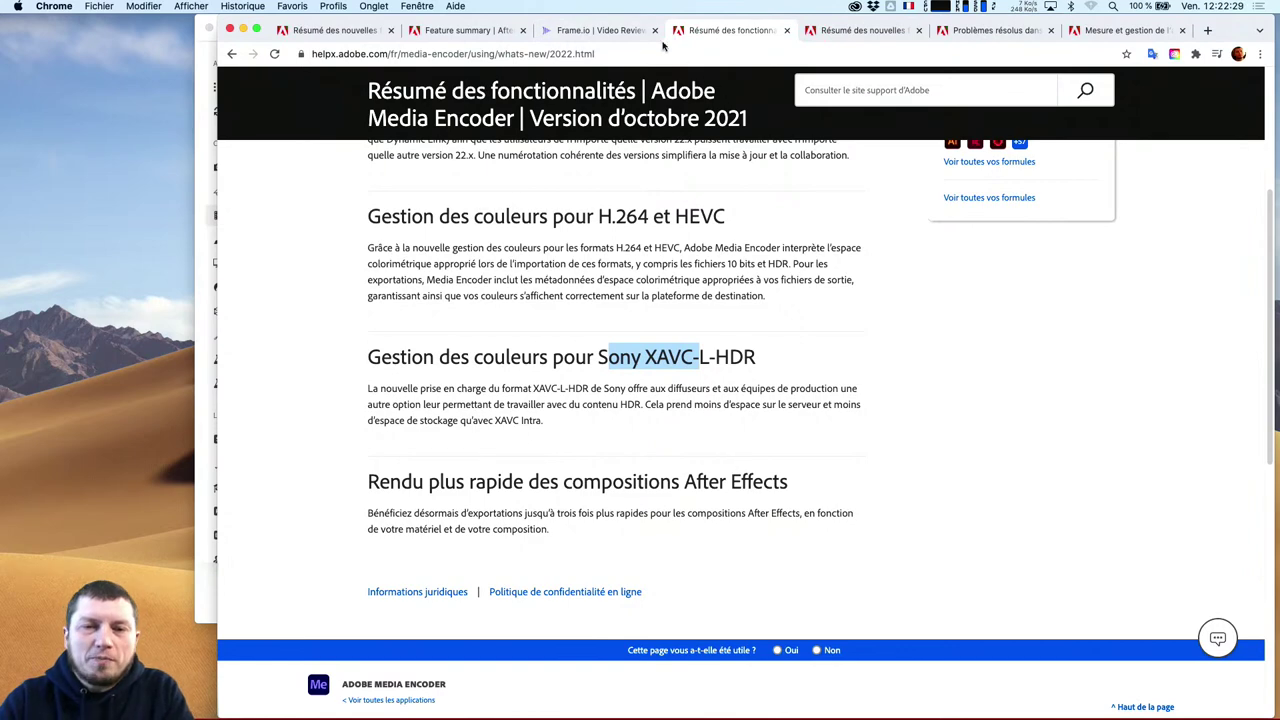
# Switch to the Frame.io home page and examine its Camera to Cloud section and video commenting interface example
pyautogui.click(605, 32)
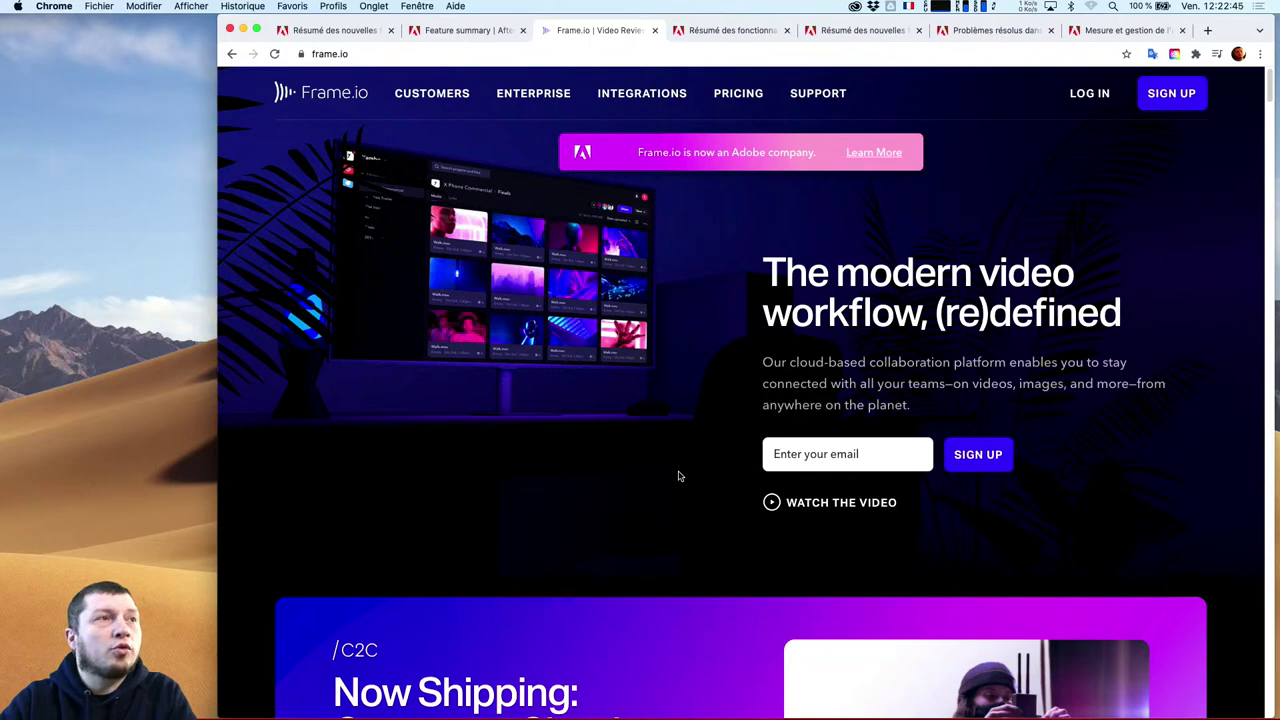
pyautogui.scroll(-5, 772, 543)
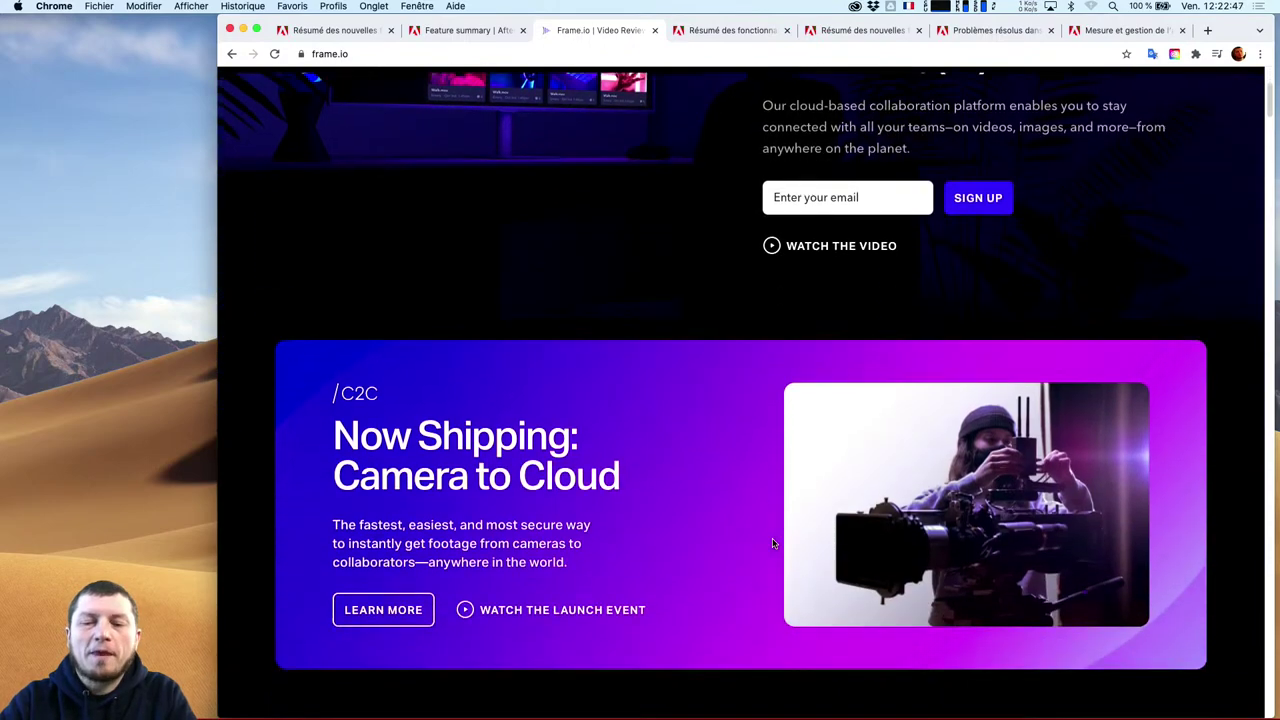
pyautogui.scroll(-5, 772, 543)
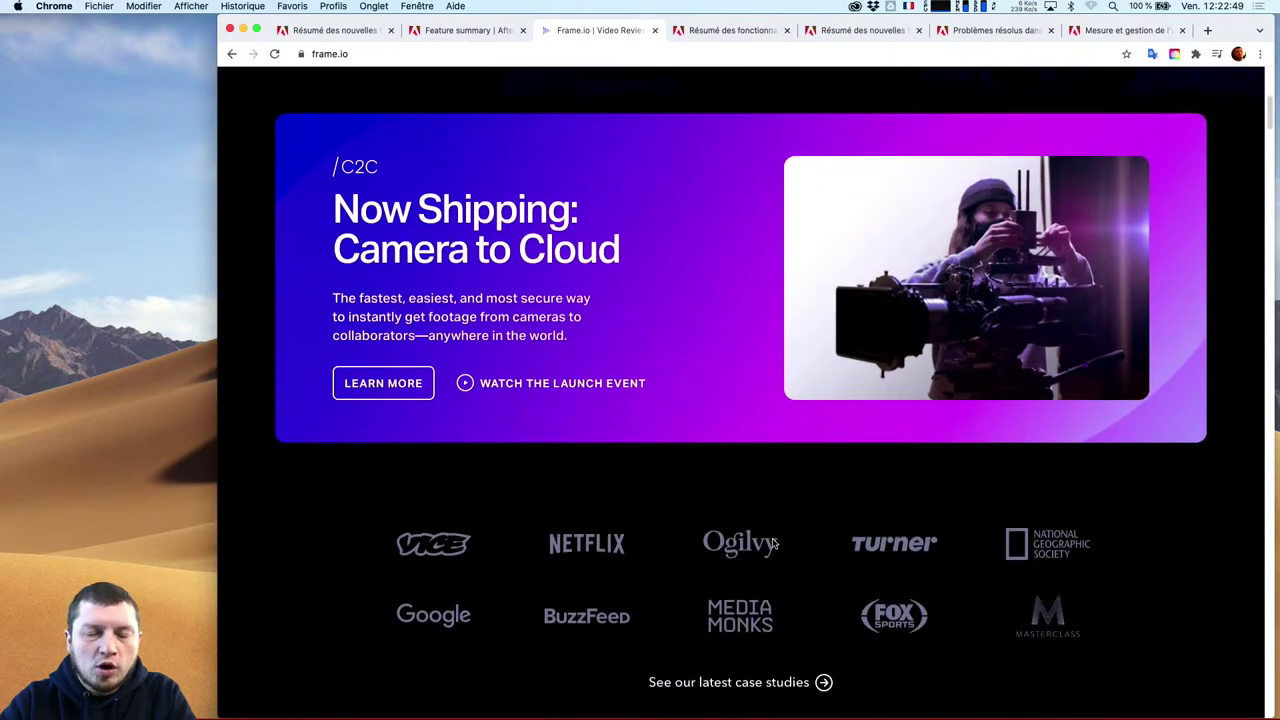
pyautogui.scroll(-15, 772, 543)
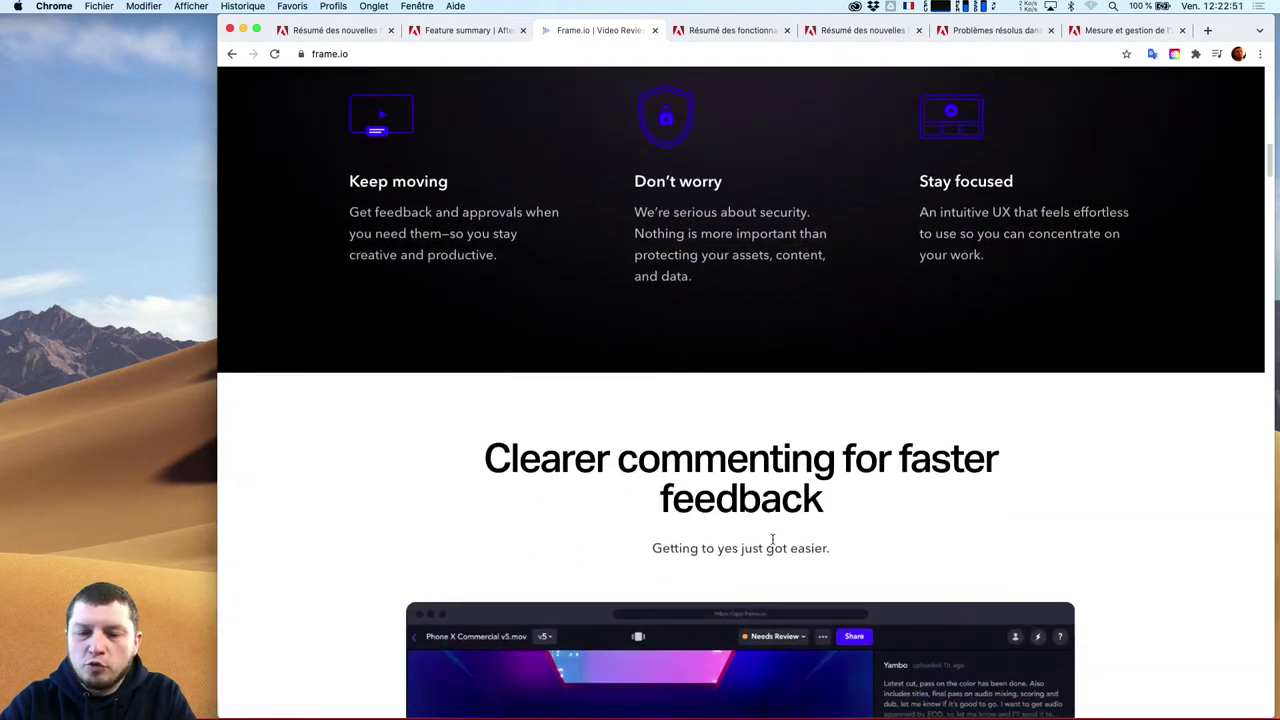
pyautogui.scroll(-8, 772, 543)
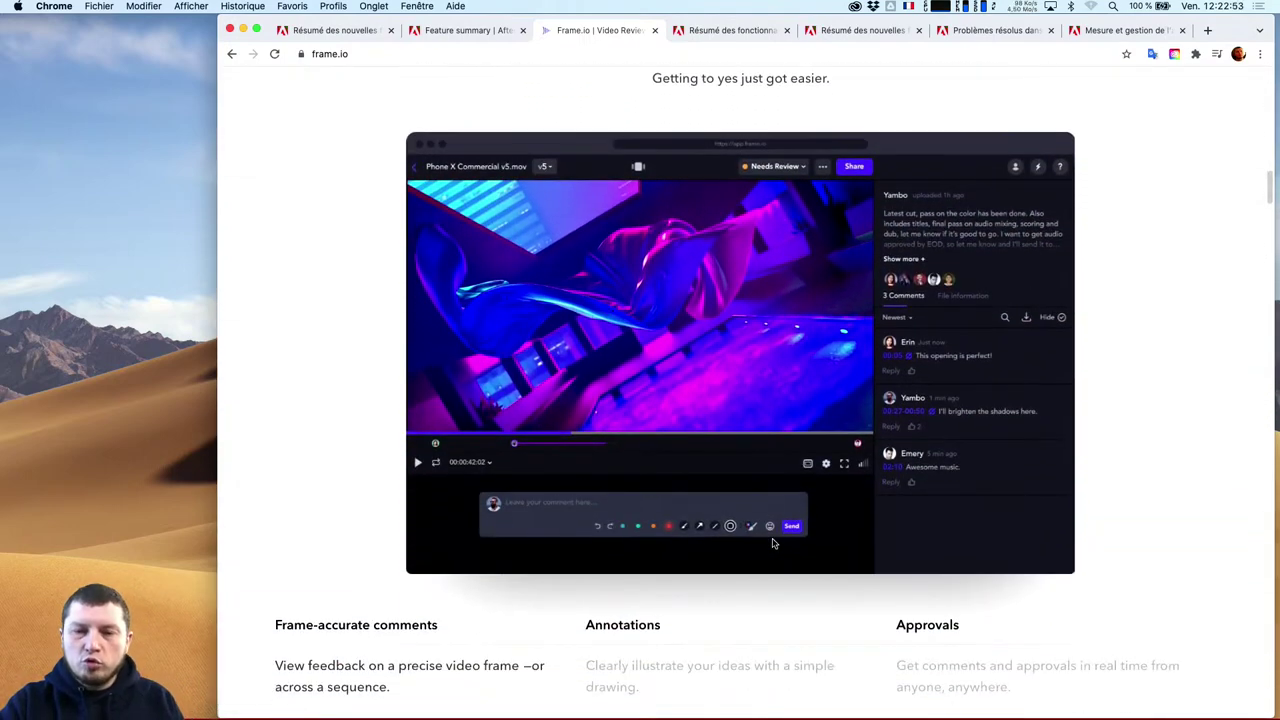
pyautogui.scroll(1, 772, 543)
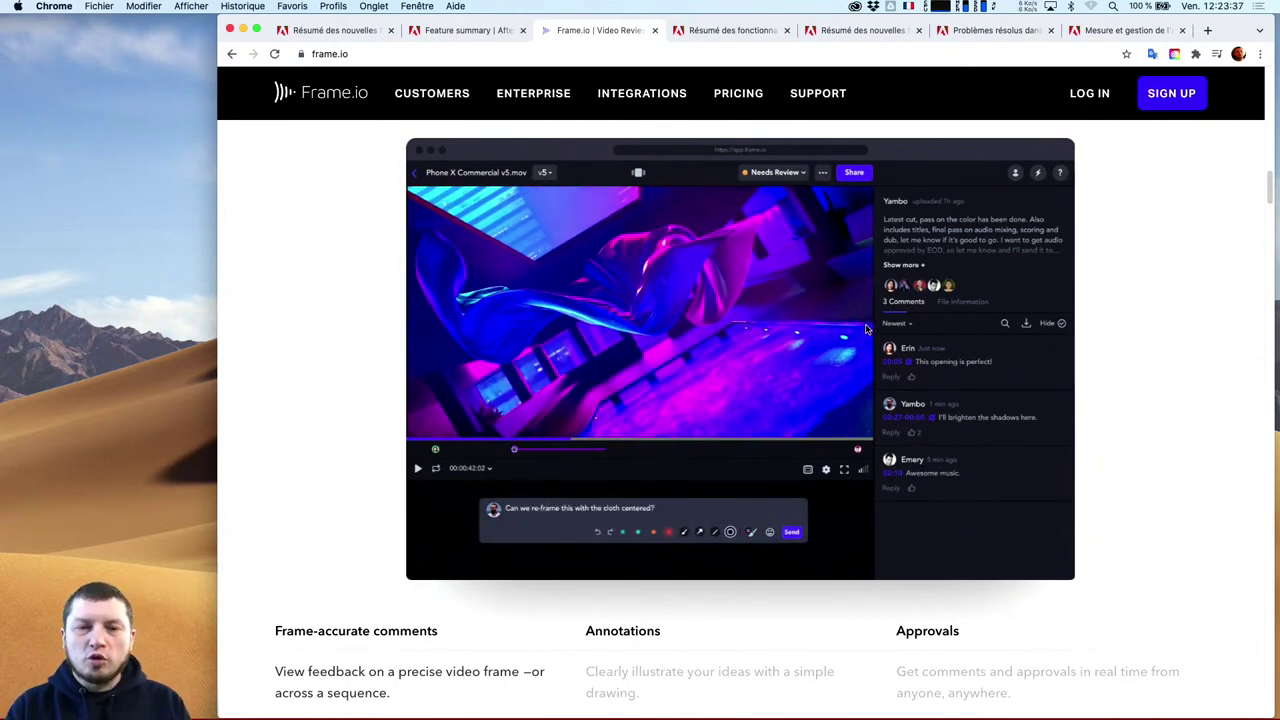
# Open Frame.io's integrations page and examine Frame.io Transfer and the list of creative app integrations
pyautogui.click(647, 93)
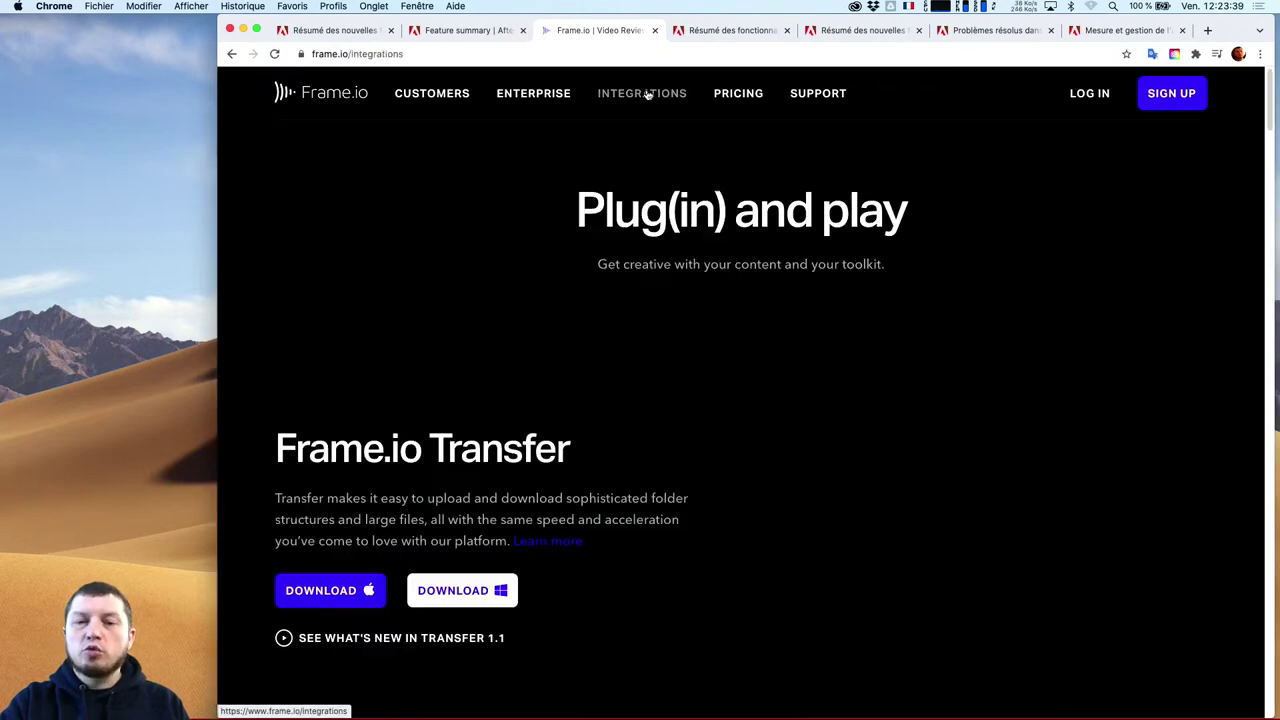
pyautogui.scroll(-3, 641, 477)
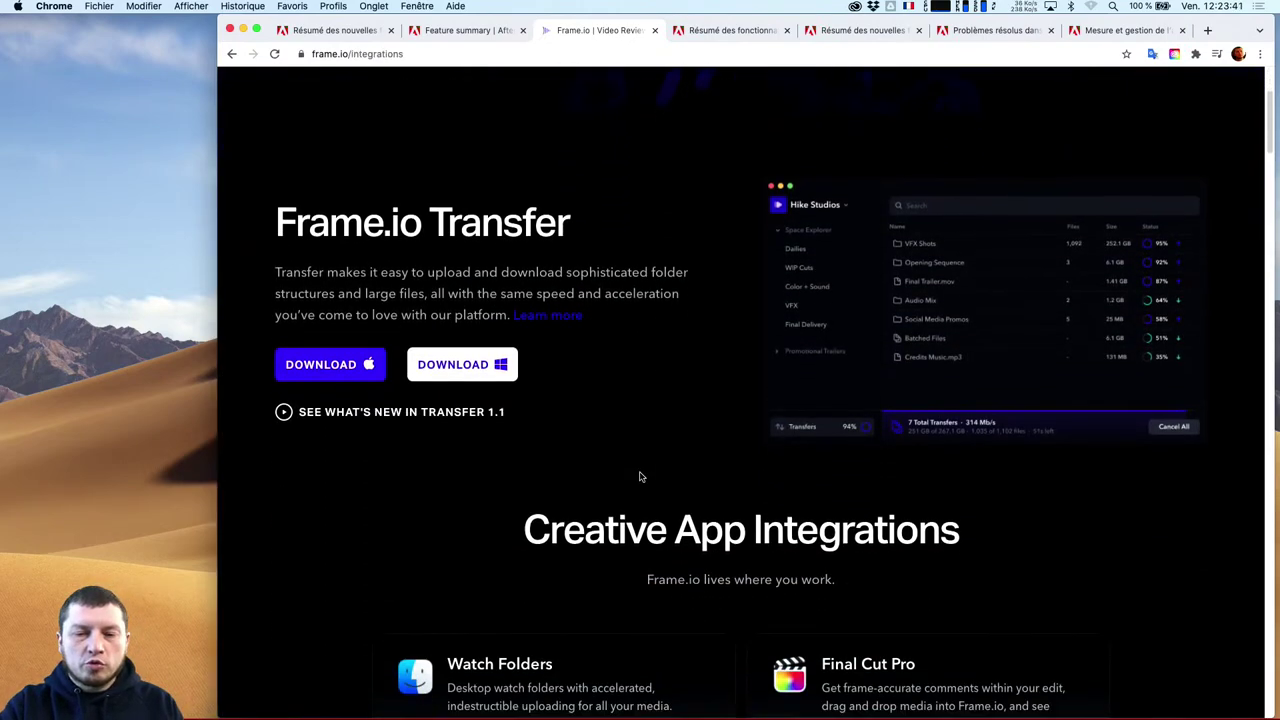
pyautogui.scroll(-3, 641, 477)
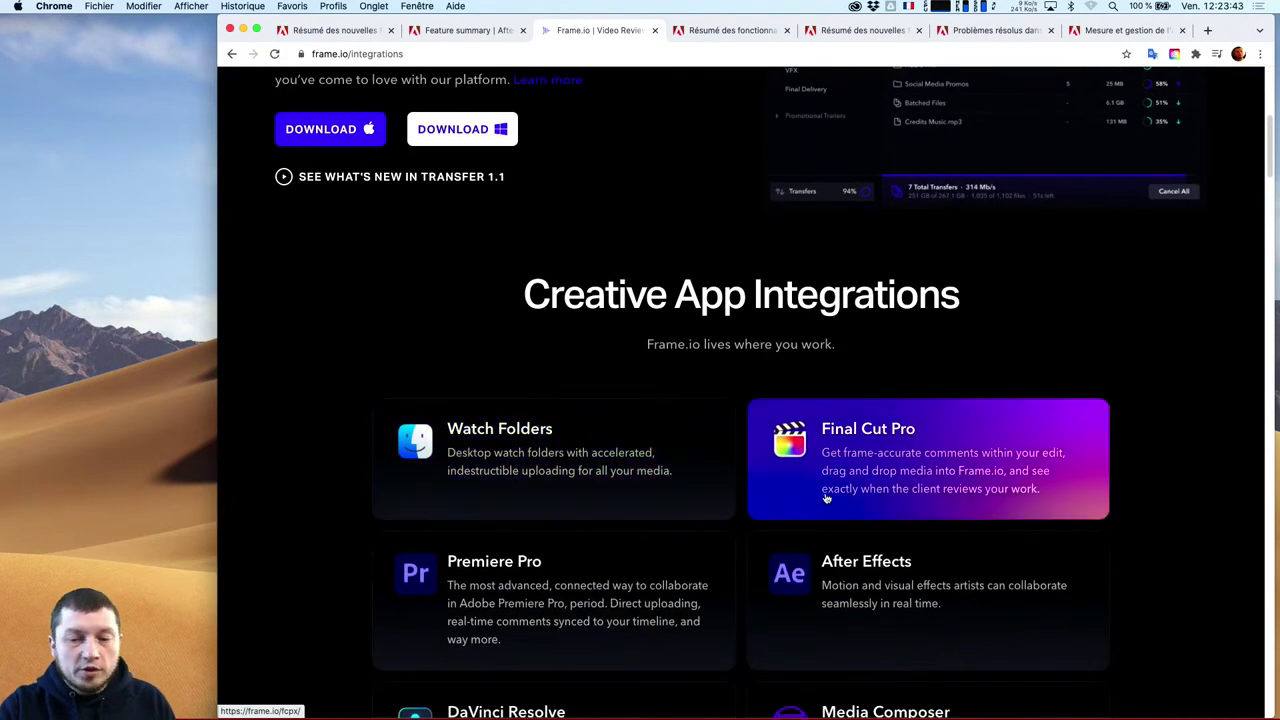
pyautogui.scroll(-4, 1043, 326)
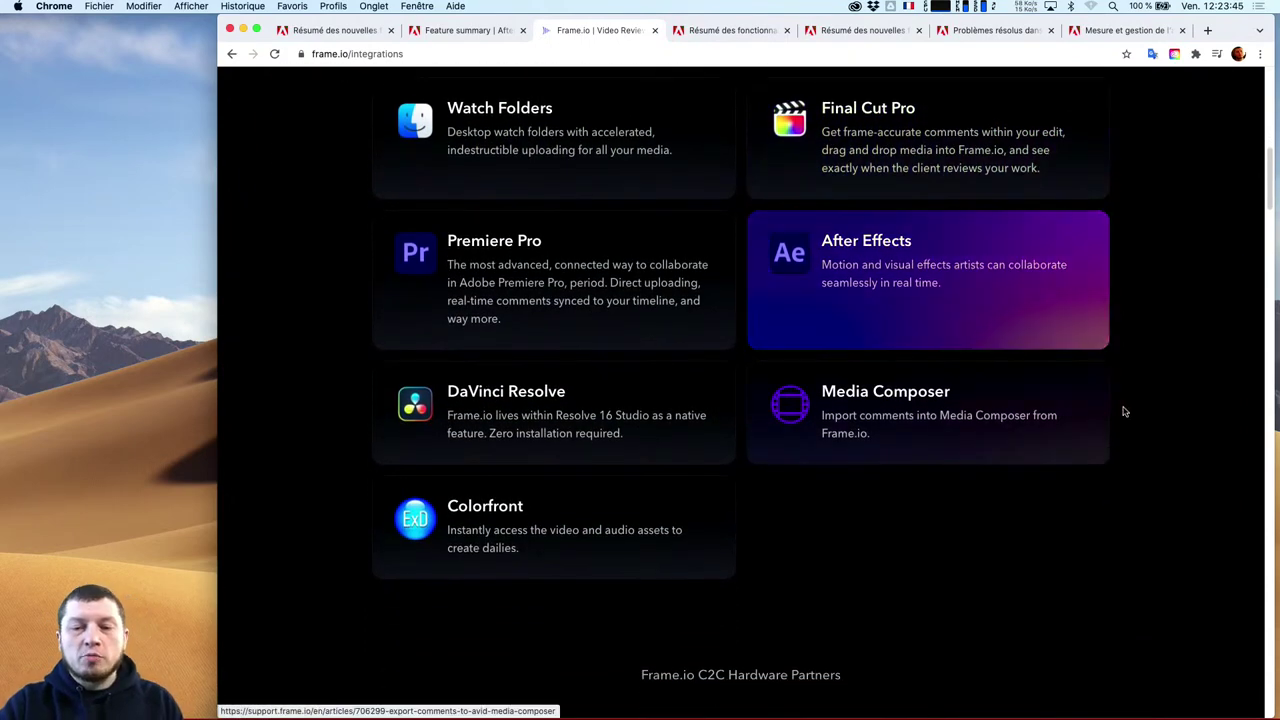
pyautogui.scroll(5, 746, 437)
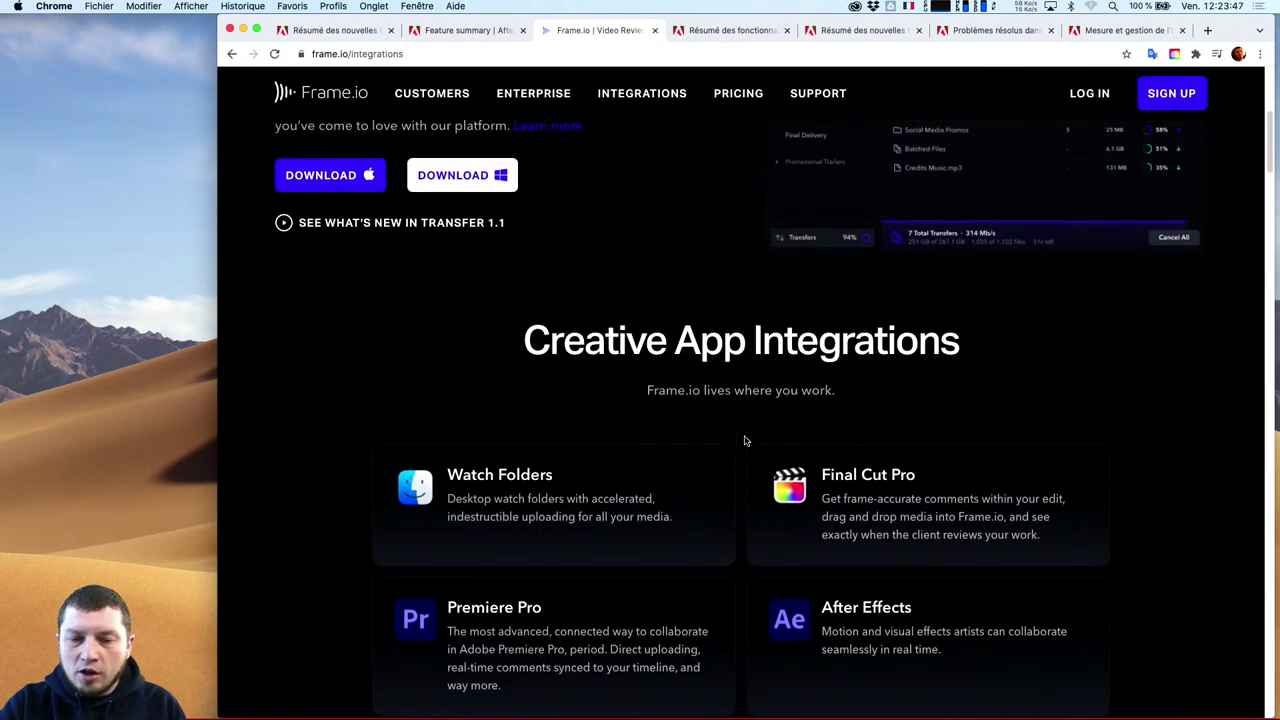
pyautogui.scroll(1, 744, 440)
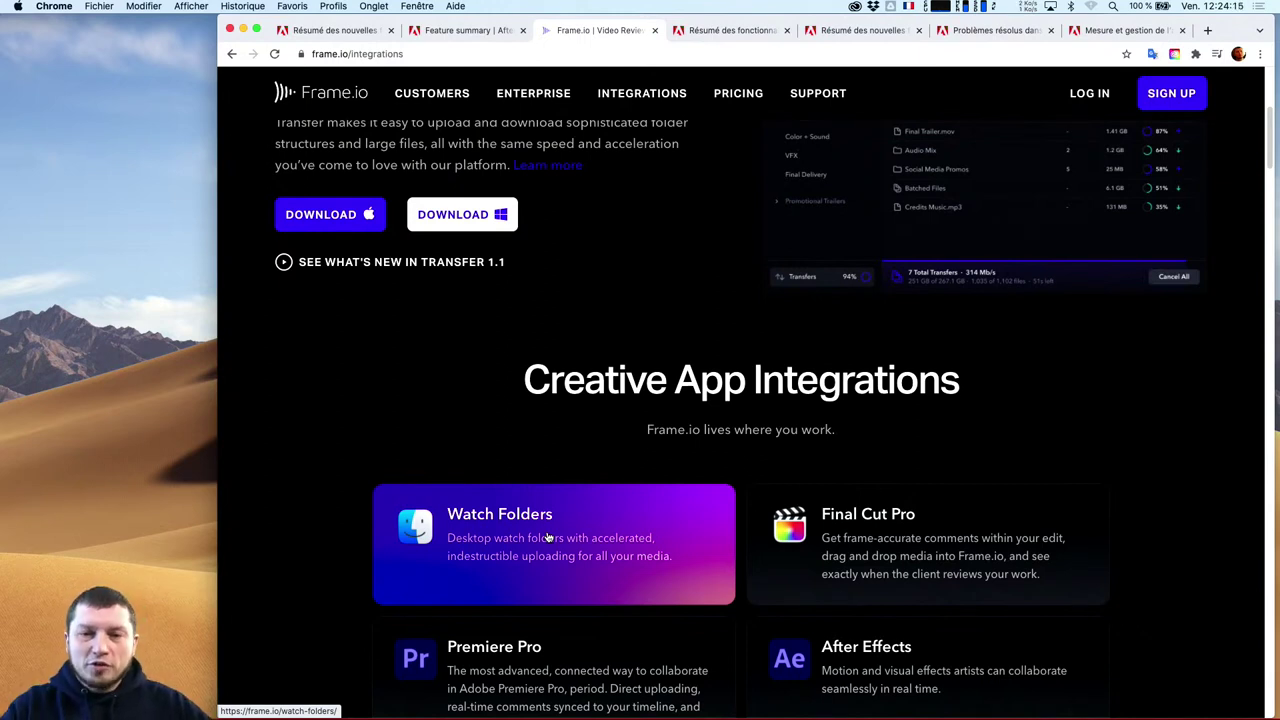
pyautogui.scroll(5, 614, 366)
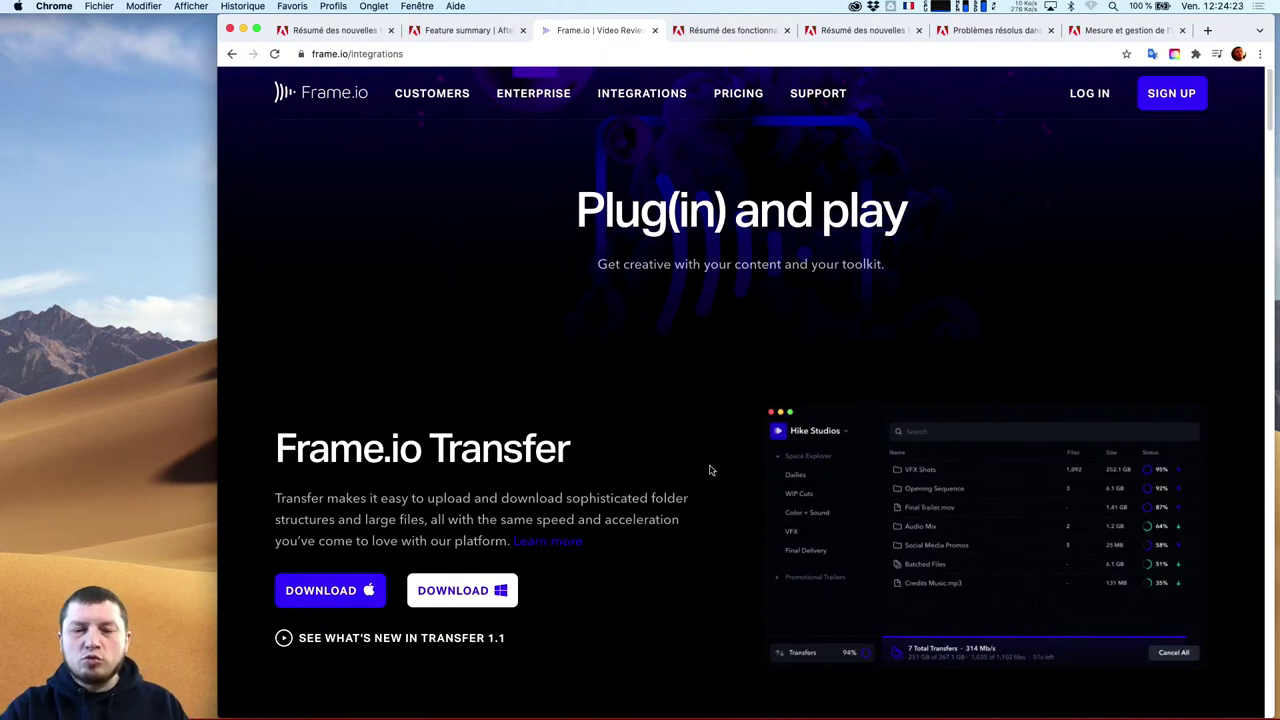
pyautogui.scroll(-1, 710, 470)
pyautogui.scroll(1, 710, 470)
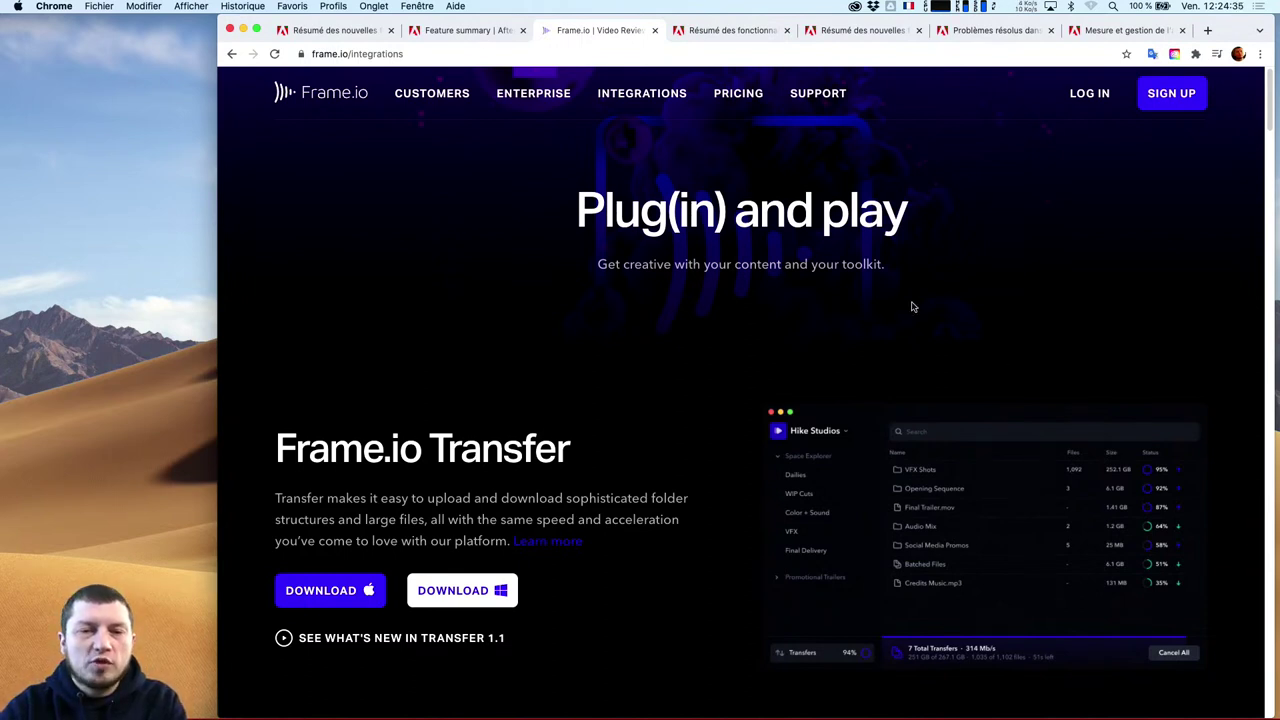
# Return to the Frame.io home page and review the Camera to Cloud section, client logos and "Work at the speed of creativity" section
pyautogui.click(335, 93)
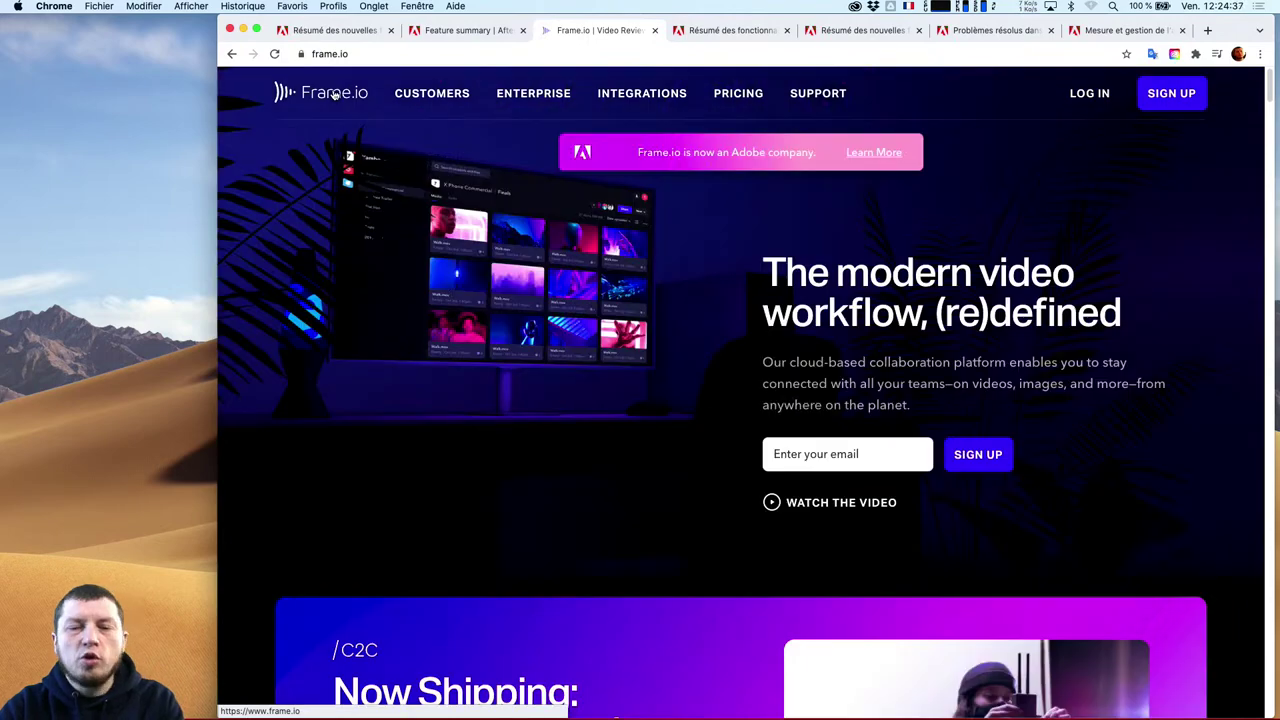
pyautogui.scroll(-5, 664, 350)
pyautogui.scroll(3, 664, 350)
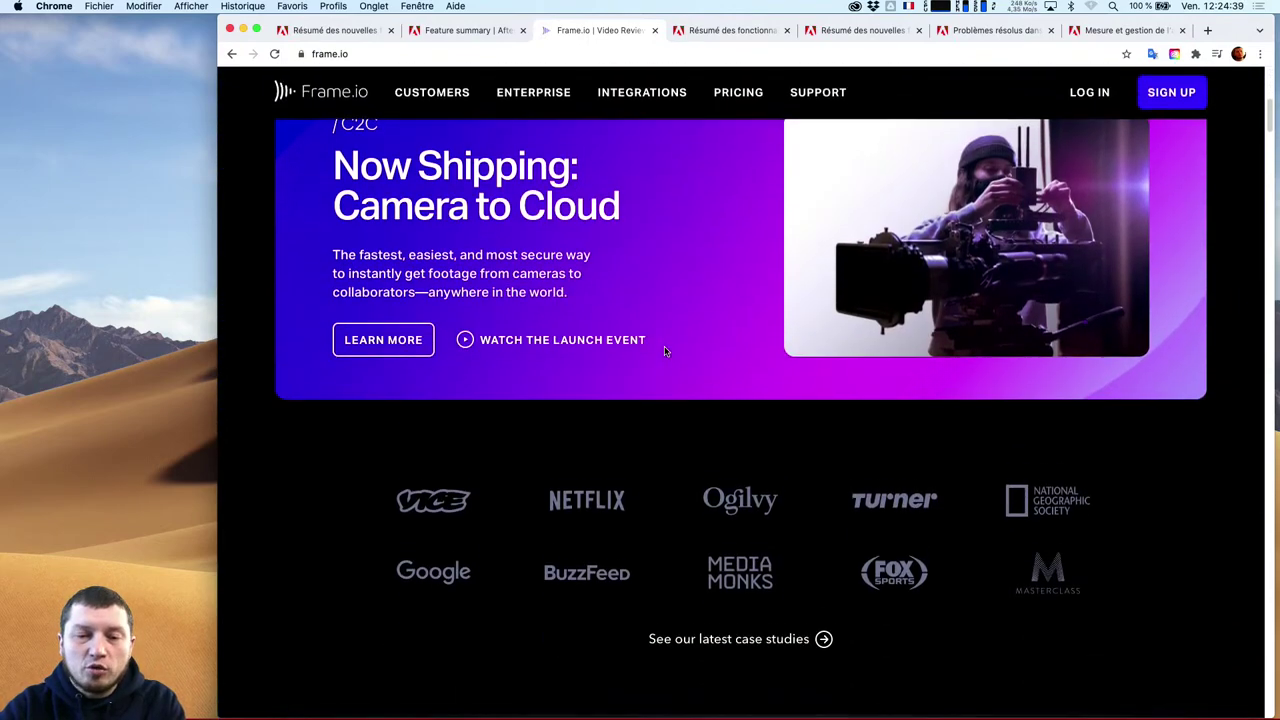
pyautogui.scroll(1, 664, 352)
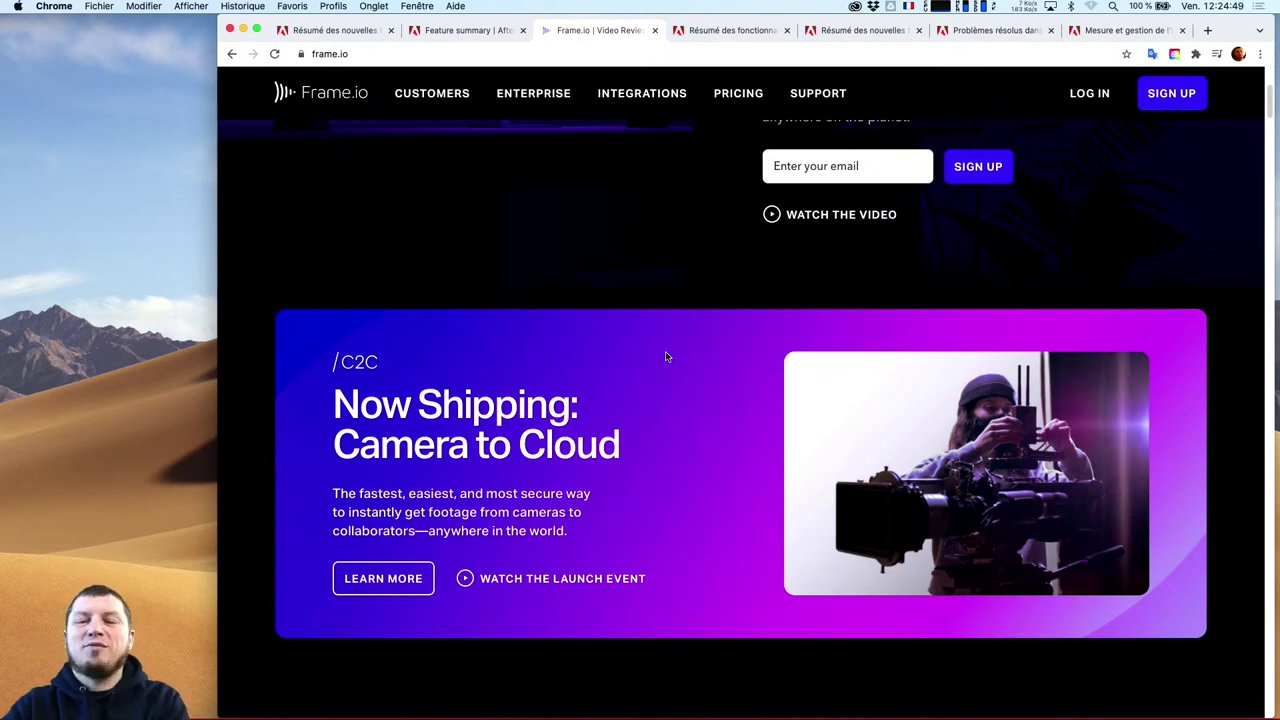
pyautogui.scroll(2, 706, 346)
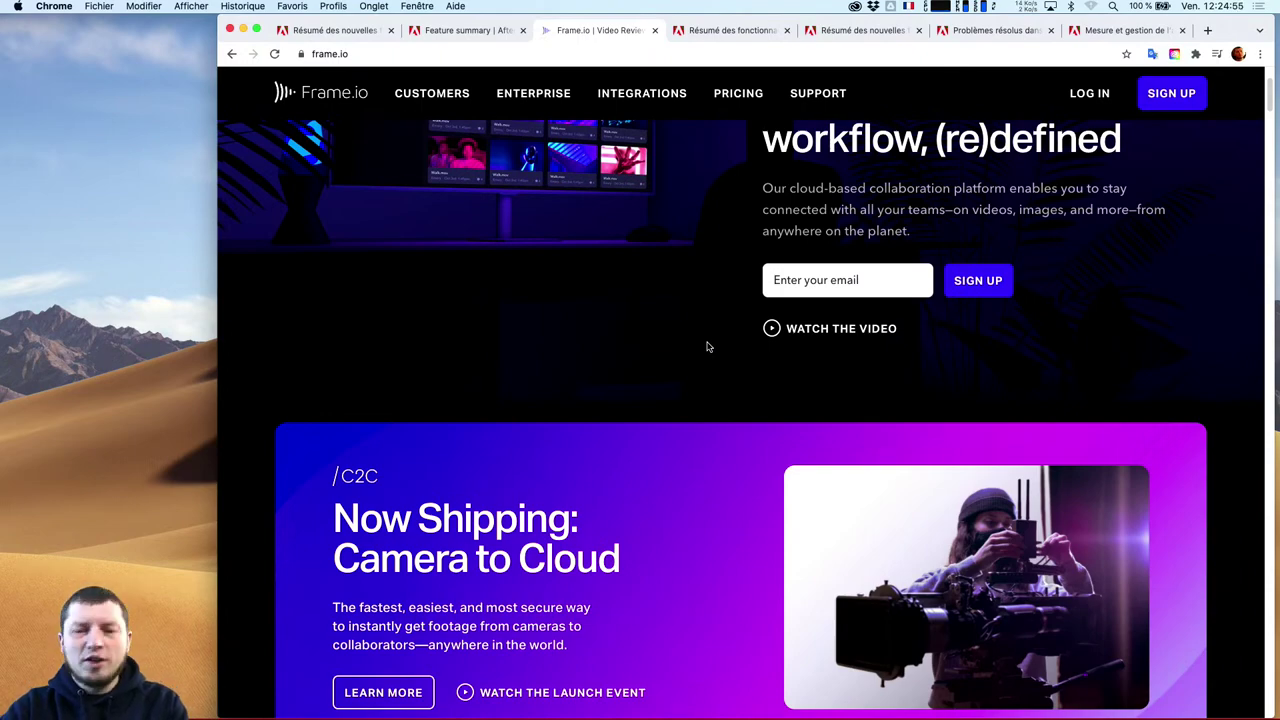
pyautogui.scroll(-10, 706, 346)
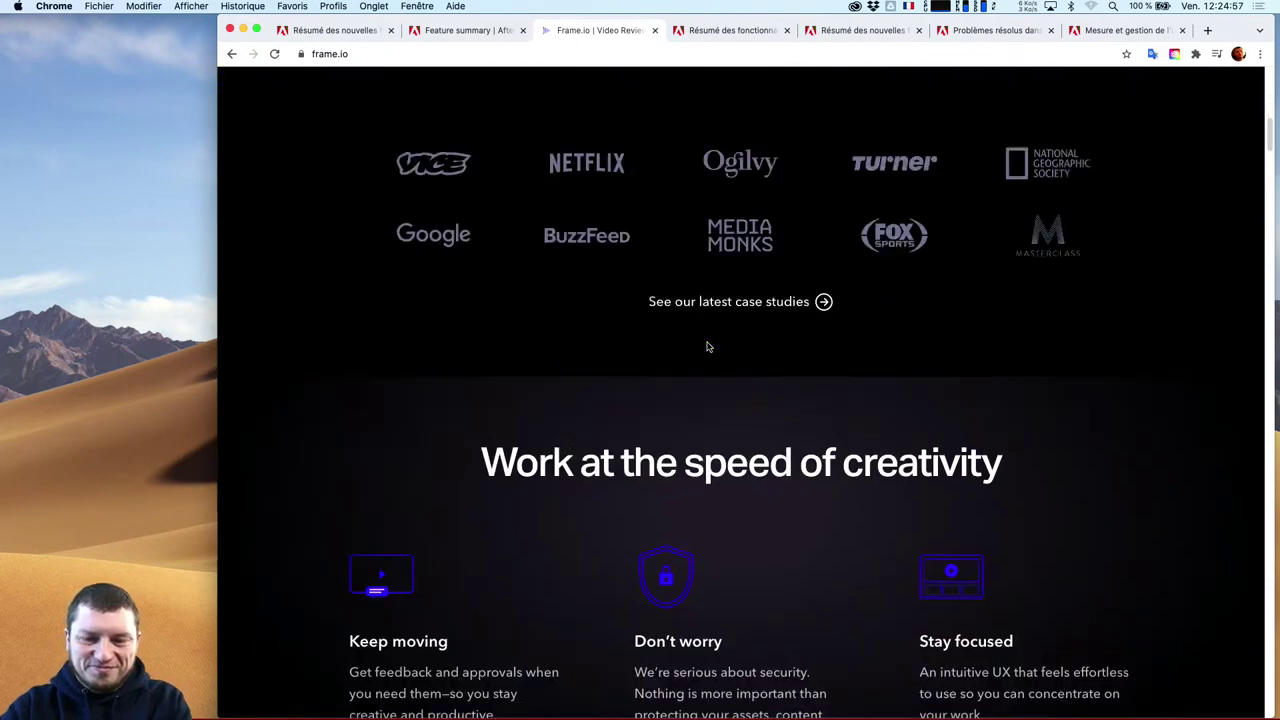
# Review the Frame.io home page's "Clearer commenting for faster feedback" section and return up to the Camera to Cloud section
pyautogui.scroll(-5, 706, 346)
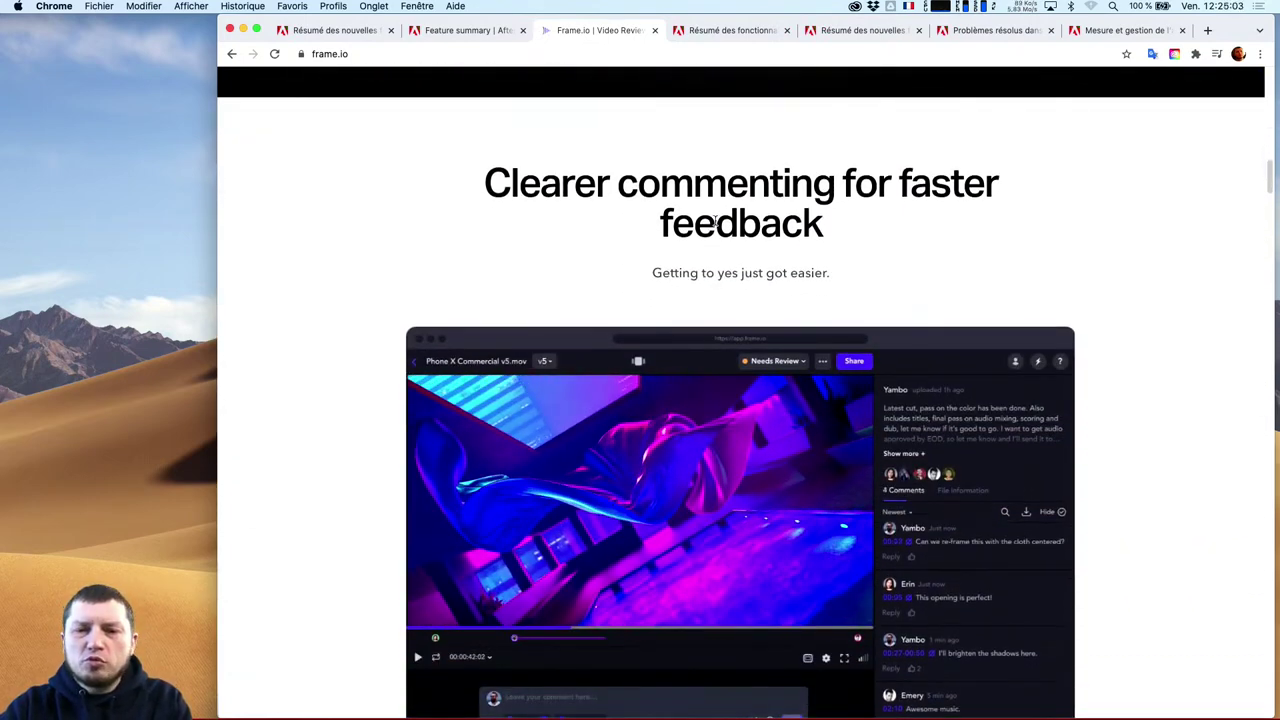
pyautogui.scroll(-2, 715, 220)
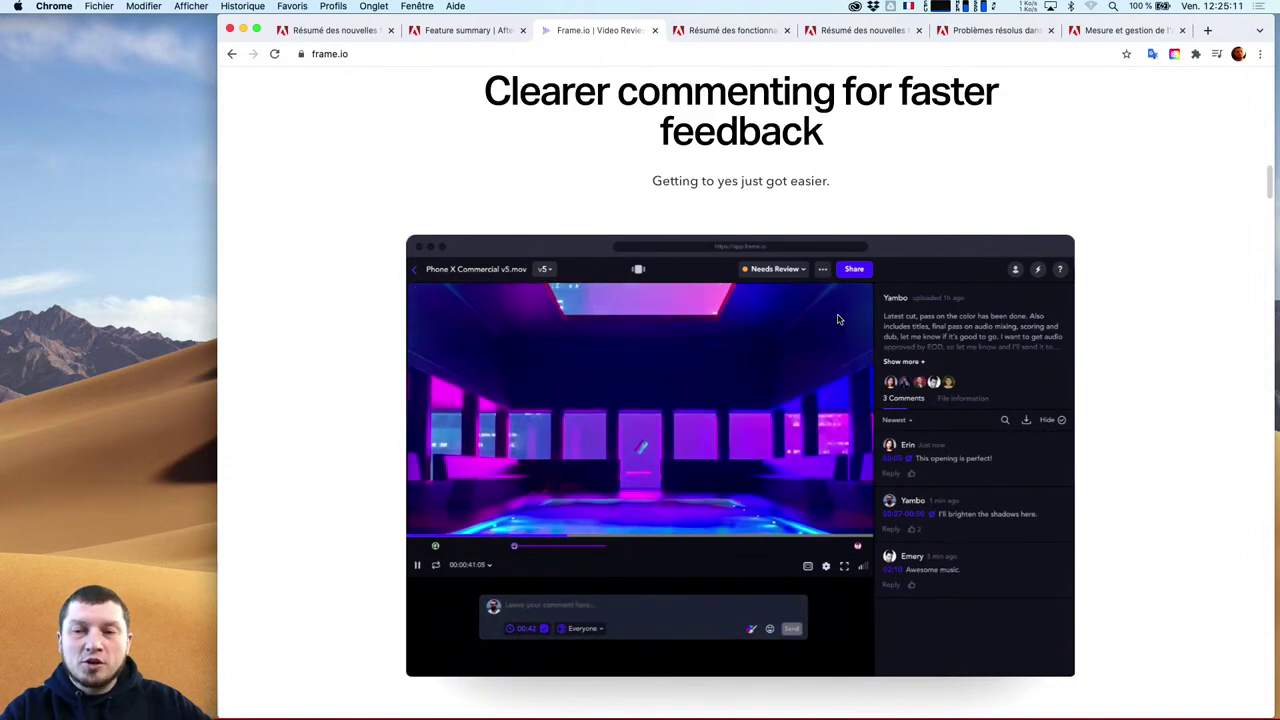
pyautogui.scroll(15, 838, 318)
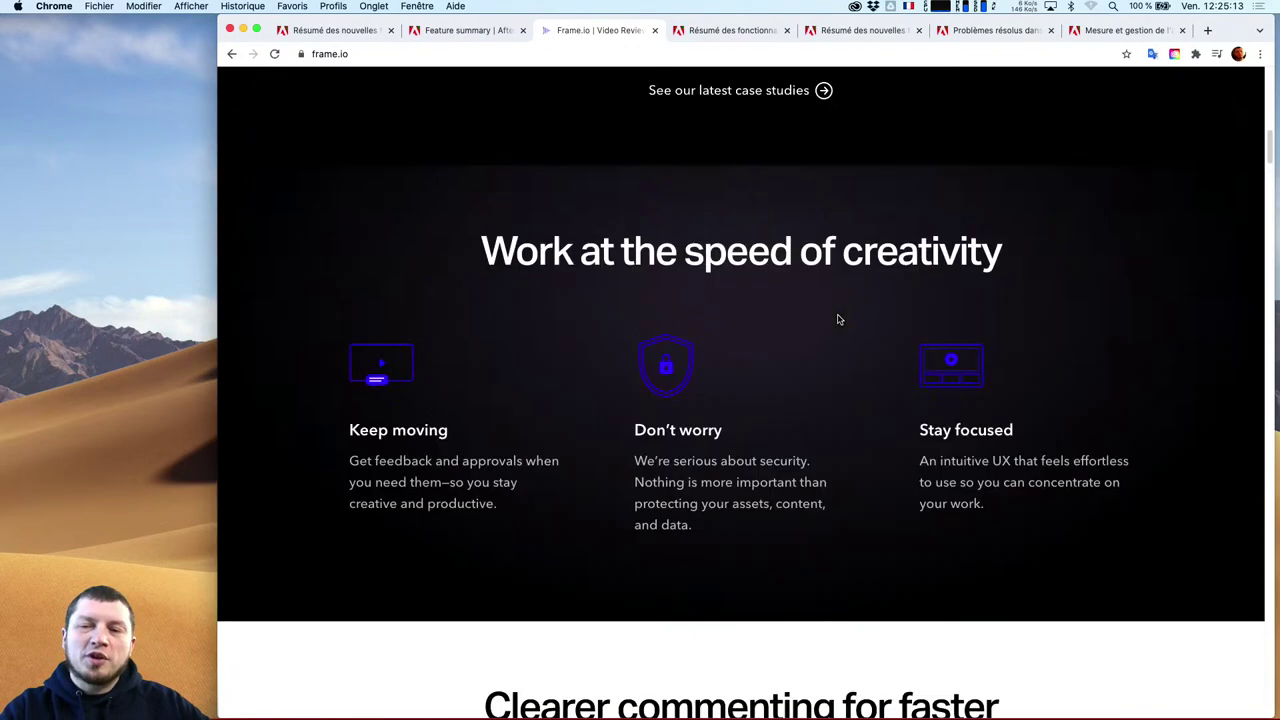
pyautogui.scroll(-2, 850, 400)
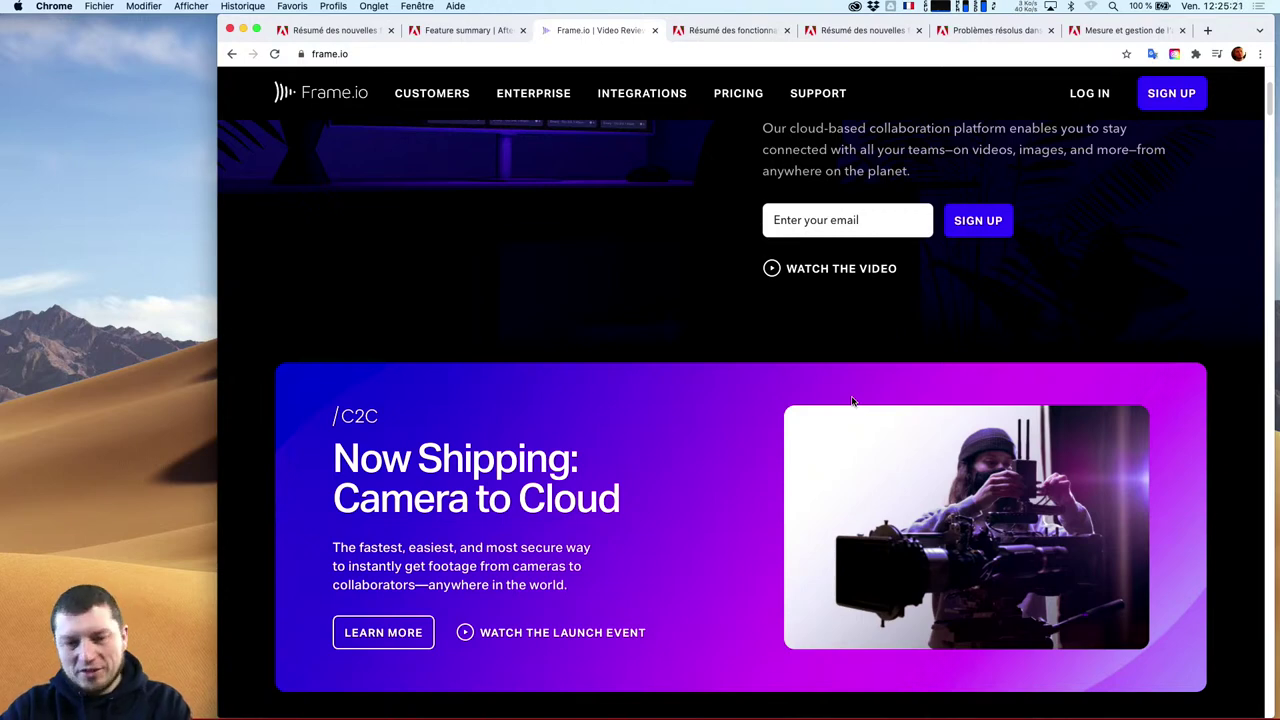
pyautogui.press('super+Tab')
pyautogui.press('super+Tab')
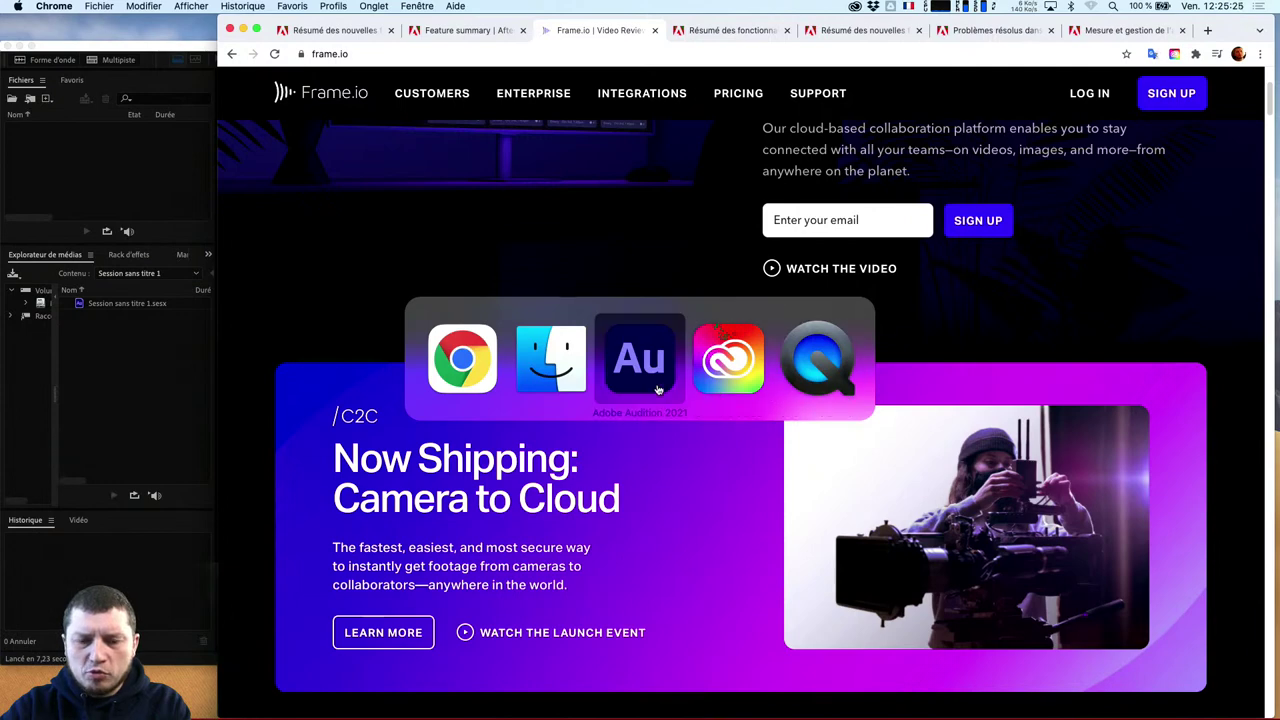
pyautogui.press('super+h')
pyautogui.moveTo(652, 716)
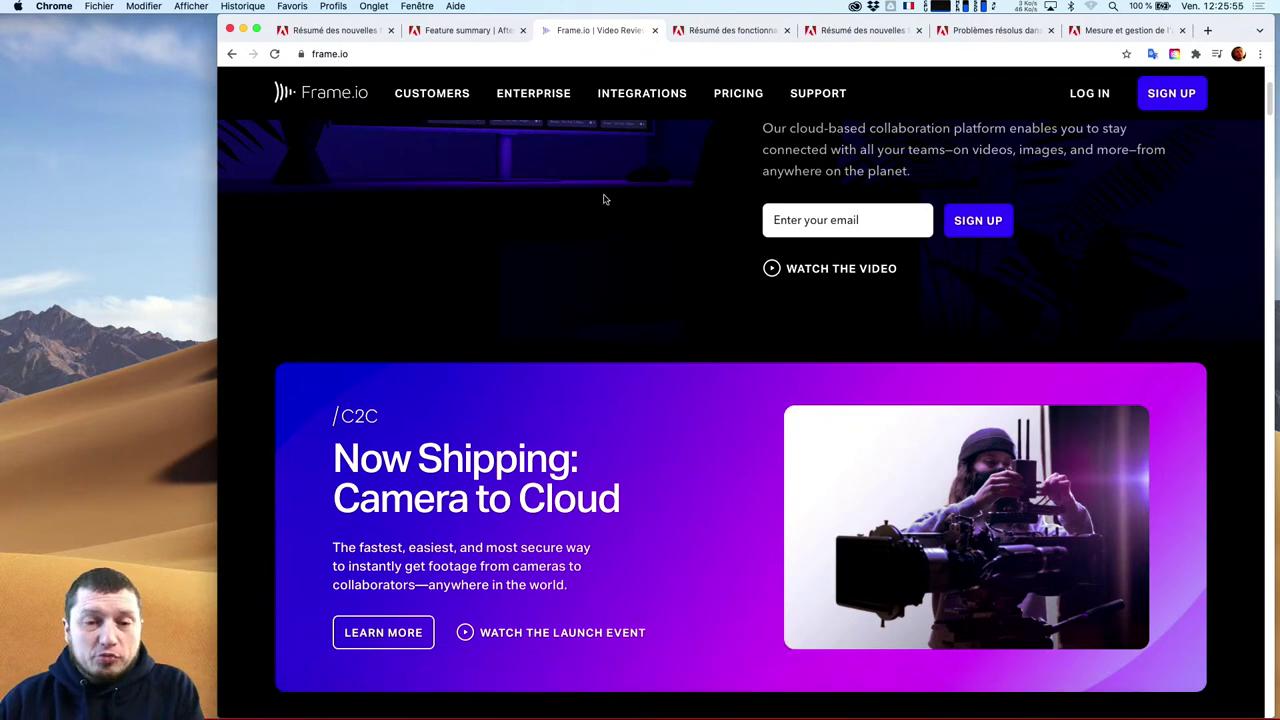
# Switch to the Creative Cloud app to show the video applications, and launch Premiere Rush
pyautogui.press('super+Tab')
pyautogui.press('super+Tab')
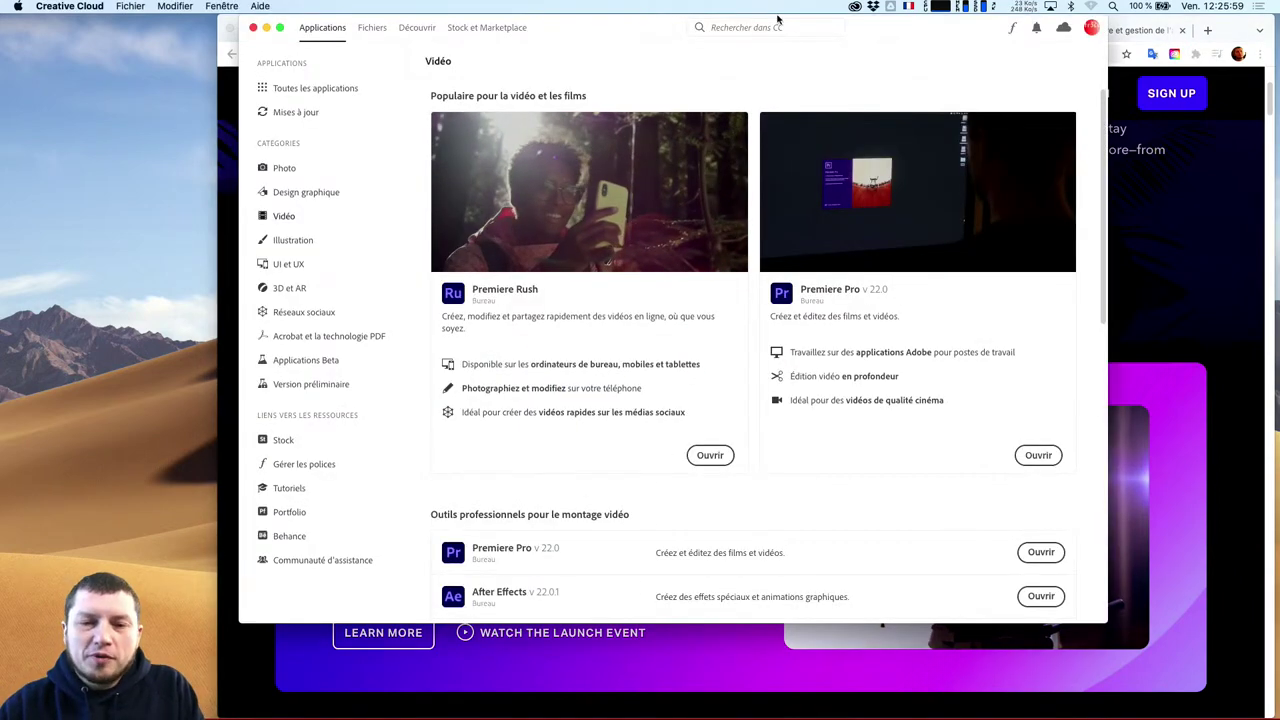
pyautogui.moveTo(851, 131)
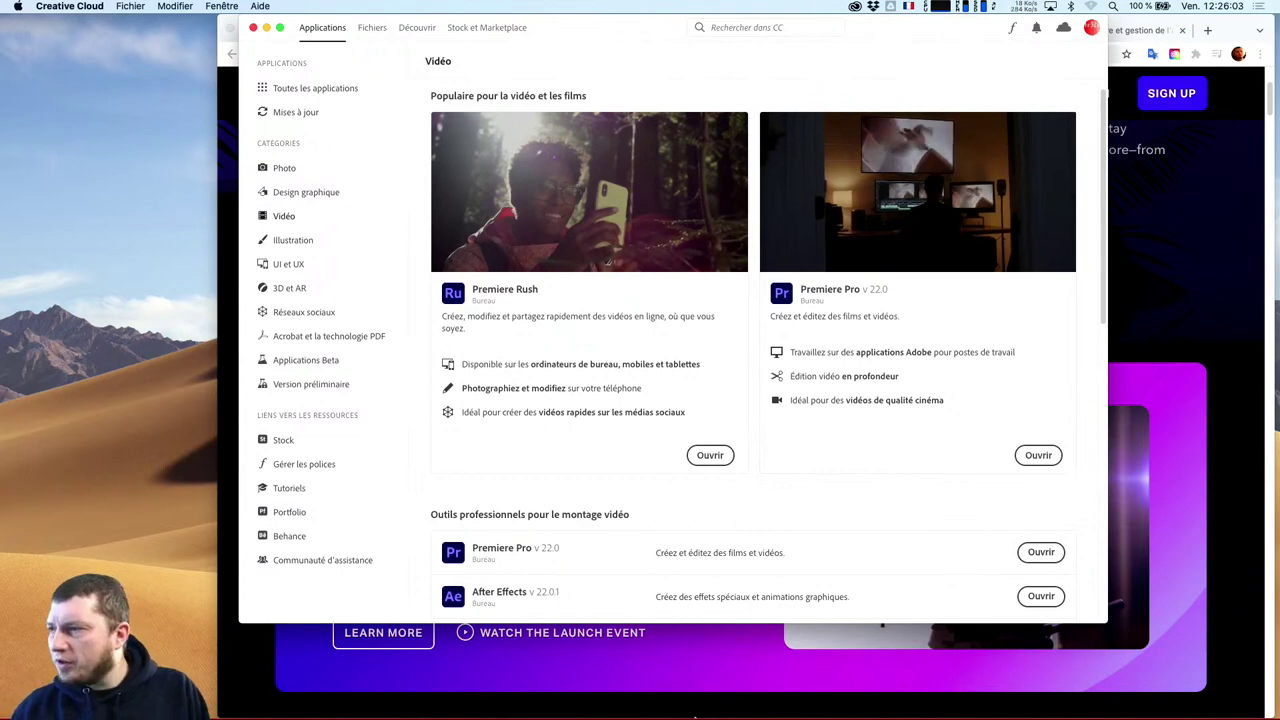
pyautogui.moveTo(600, 714)
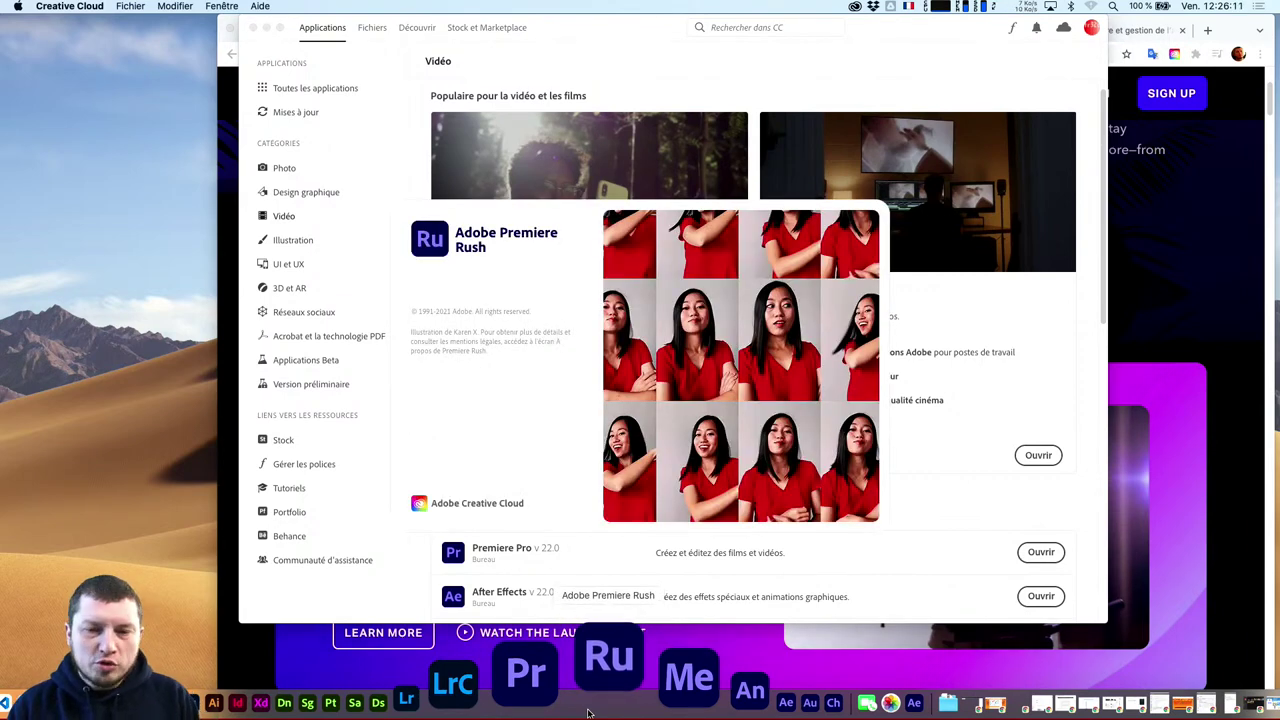
# Return to Chrome and search Google for "premiere rush" in a new tab
pyautogui.click(1145, 260)
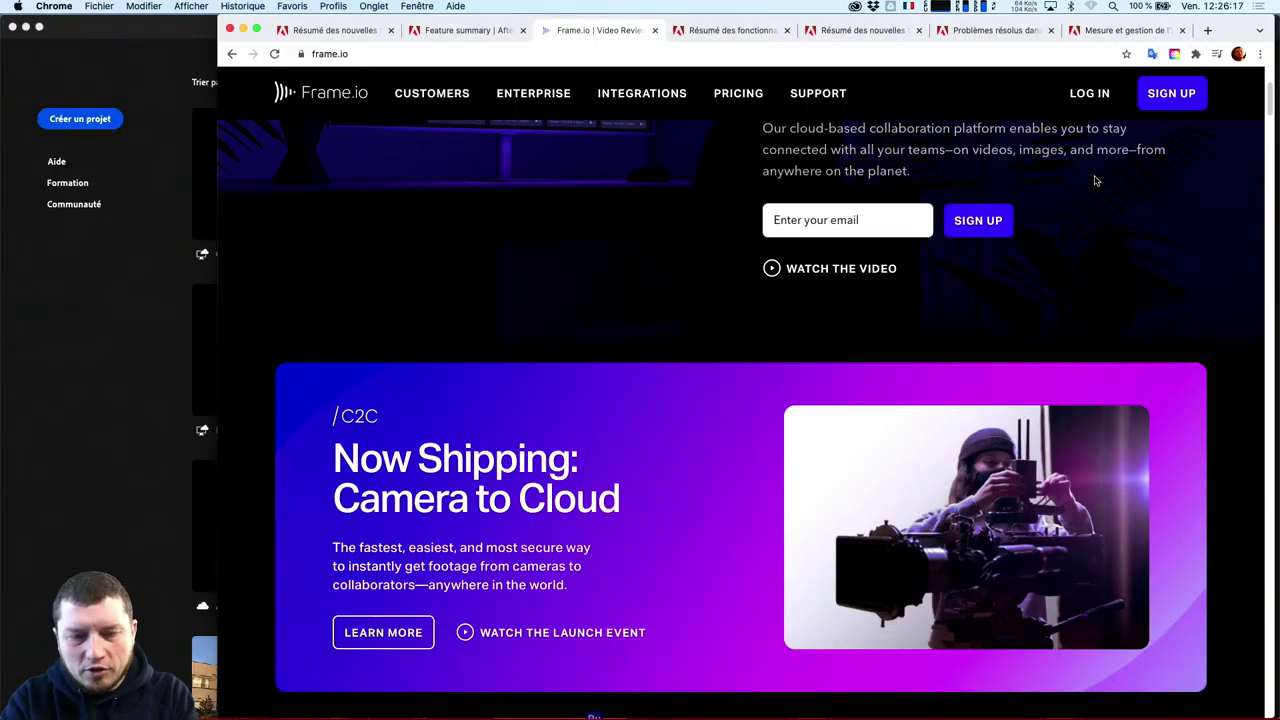
pyautogui.press('cmd+t')
pyautogui.write('prem')
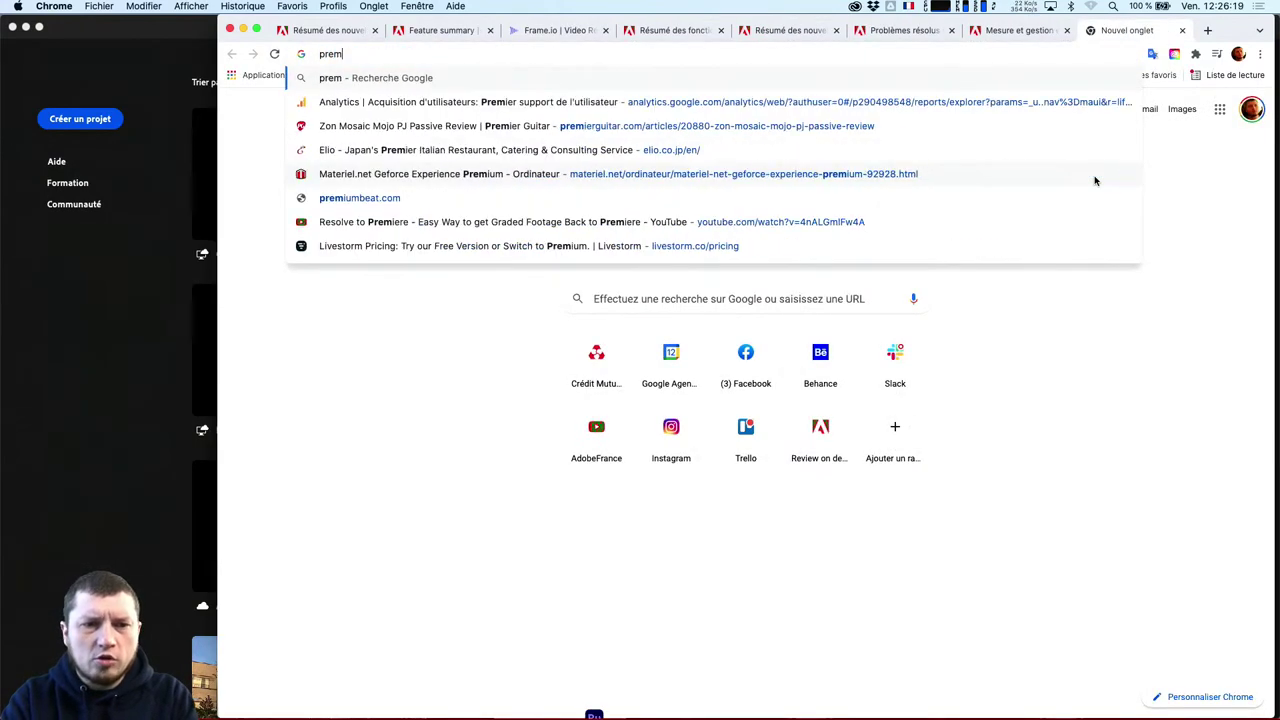
pyautogui.write('iere rush')
pyautogui.press('Return')
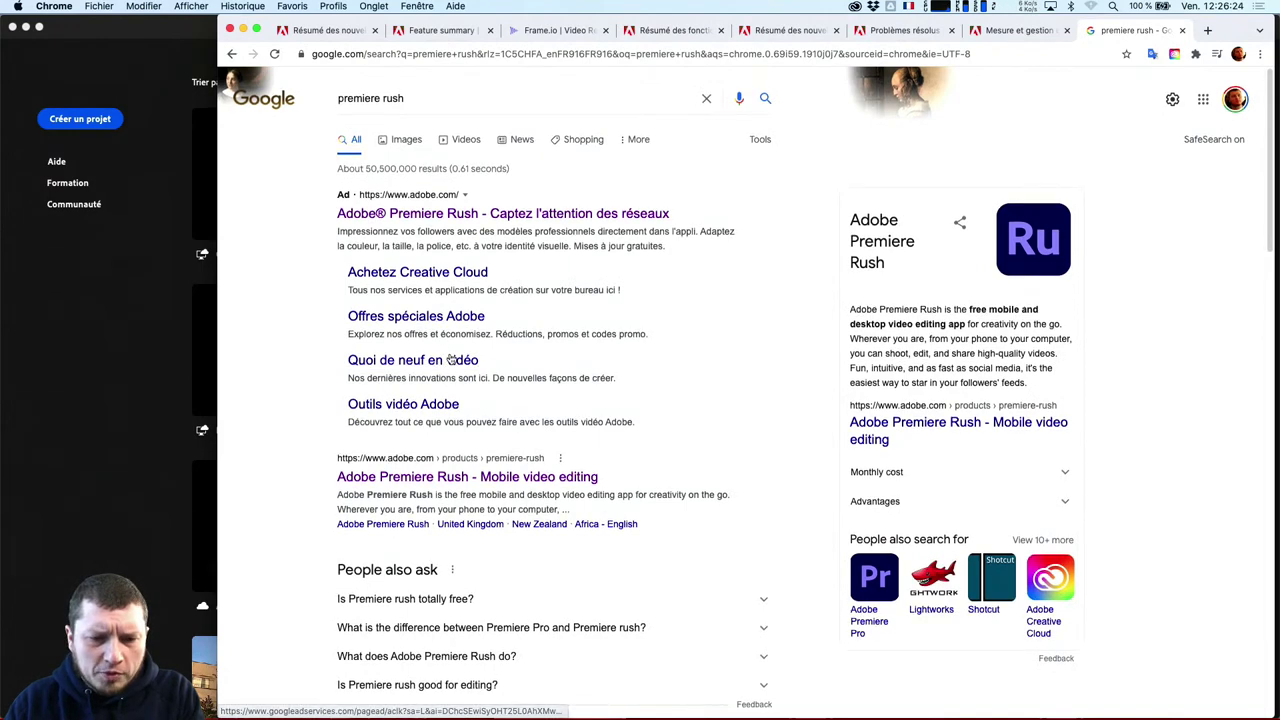
# Open the "Adobe Premiere Rush - Mobile video editing" result and dismiss the regional site prompt
pyautogui.scroll(-1, 500, 400)
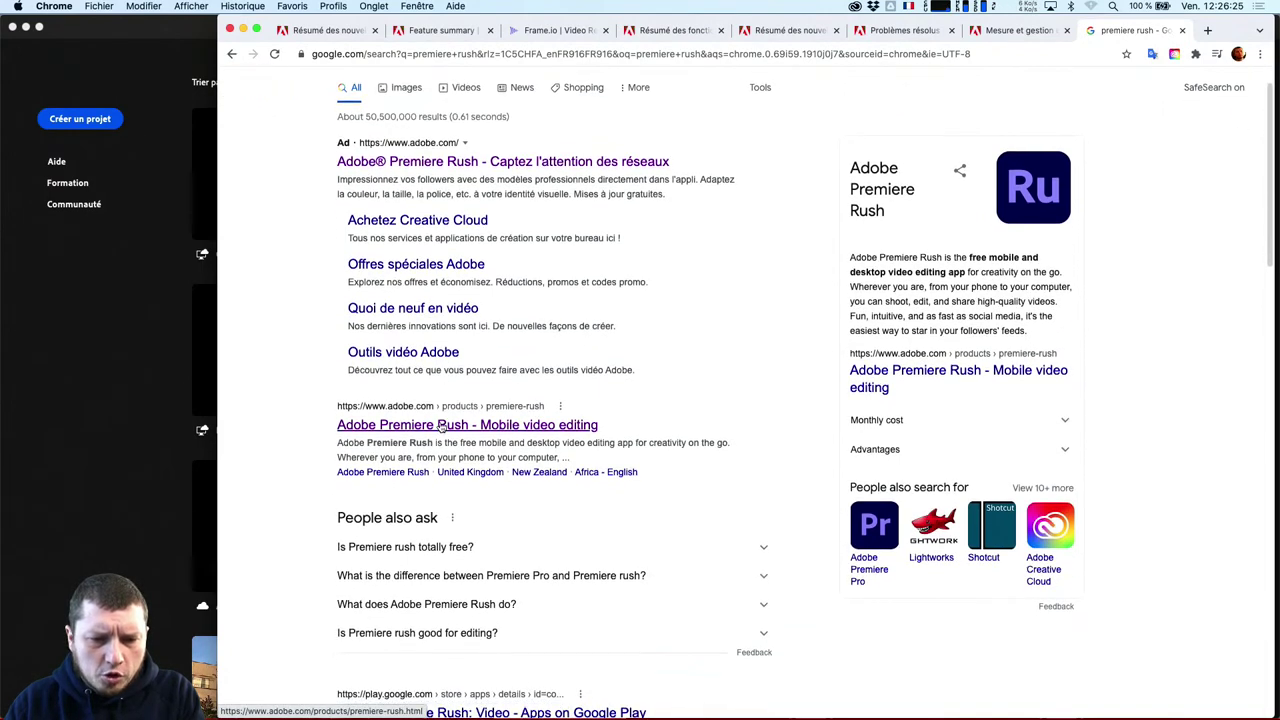
pyautogui.click(548, 428)
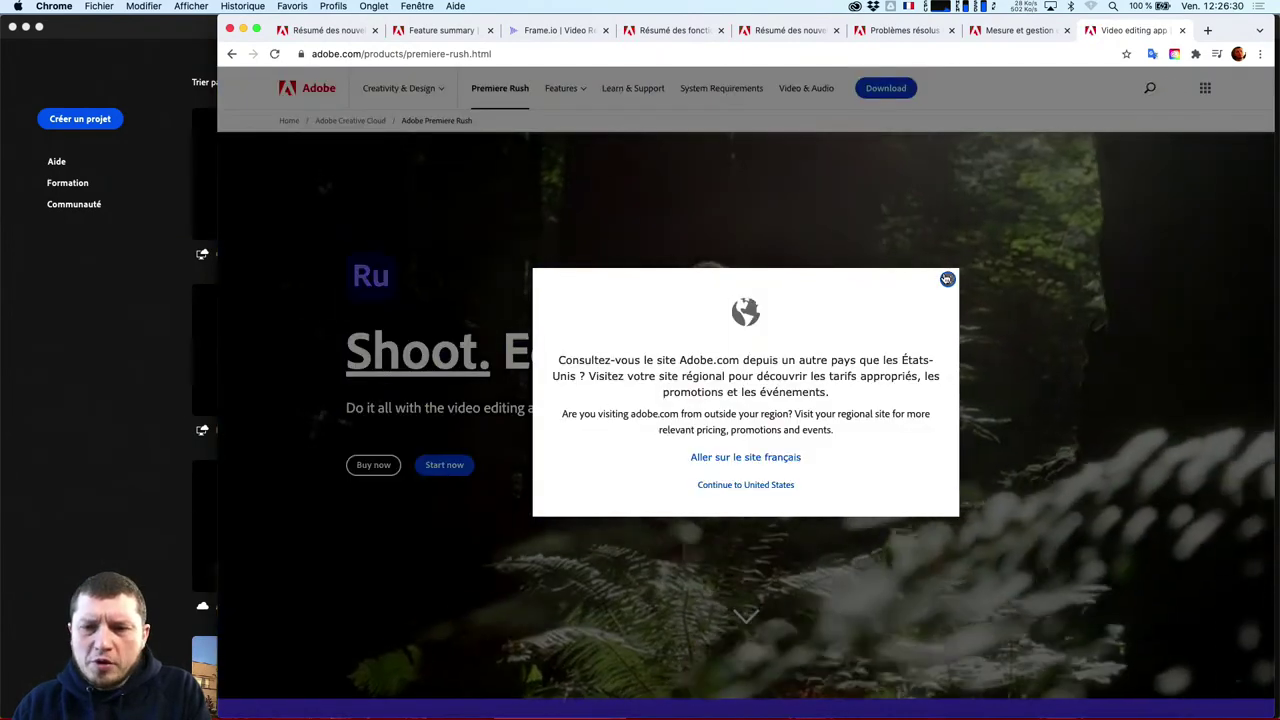
pyautogui.click(948, 280)
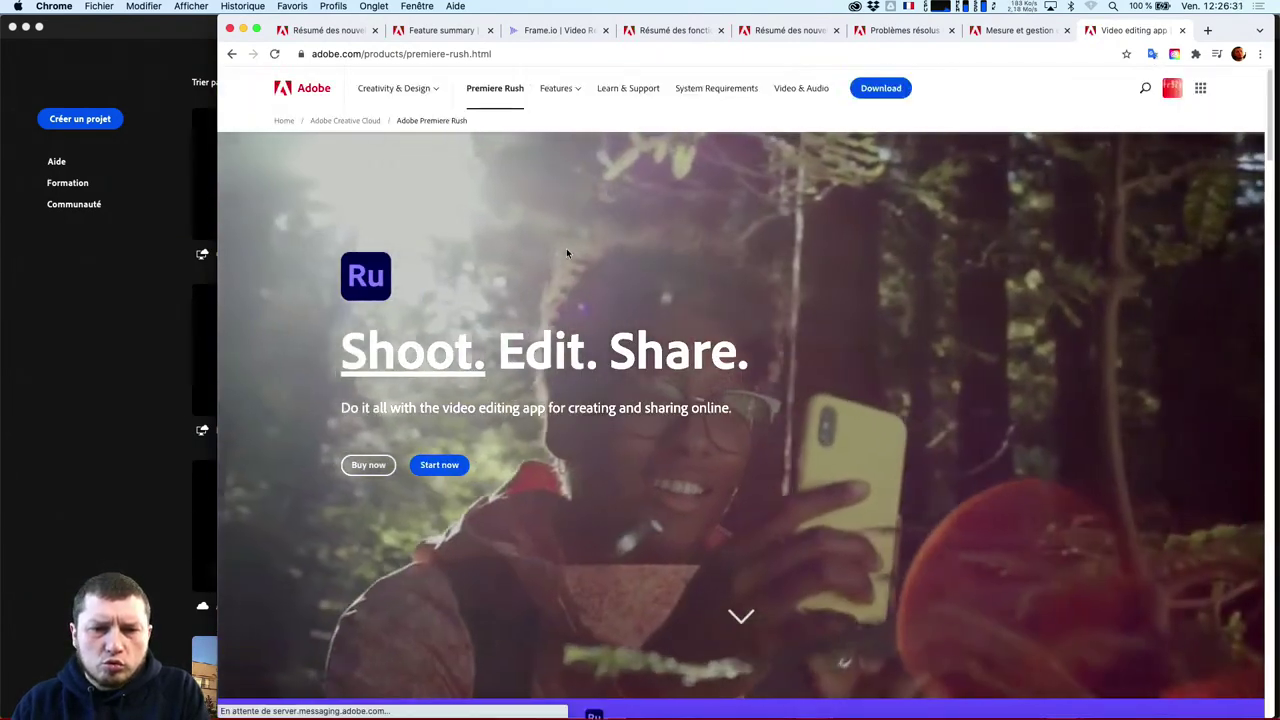
# Examine the Premiere Rush product page, including its feature overview, "Ways to get Premiere Rush" plans and frequently asked questions
pyautogui.scroll(-3, 531, 376)
pyautogui.scroll(-15, 531, 376)
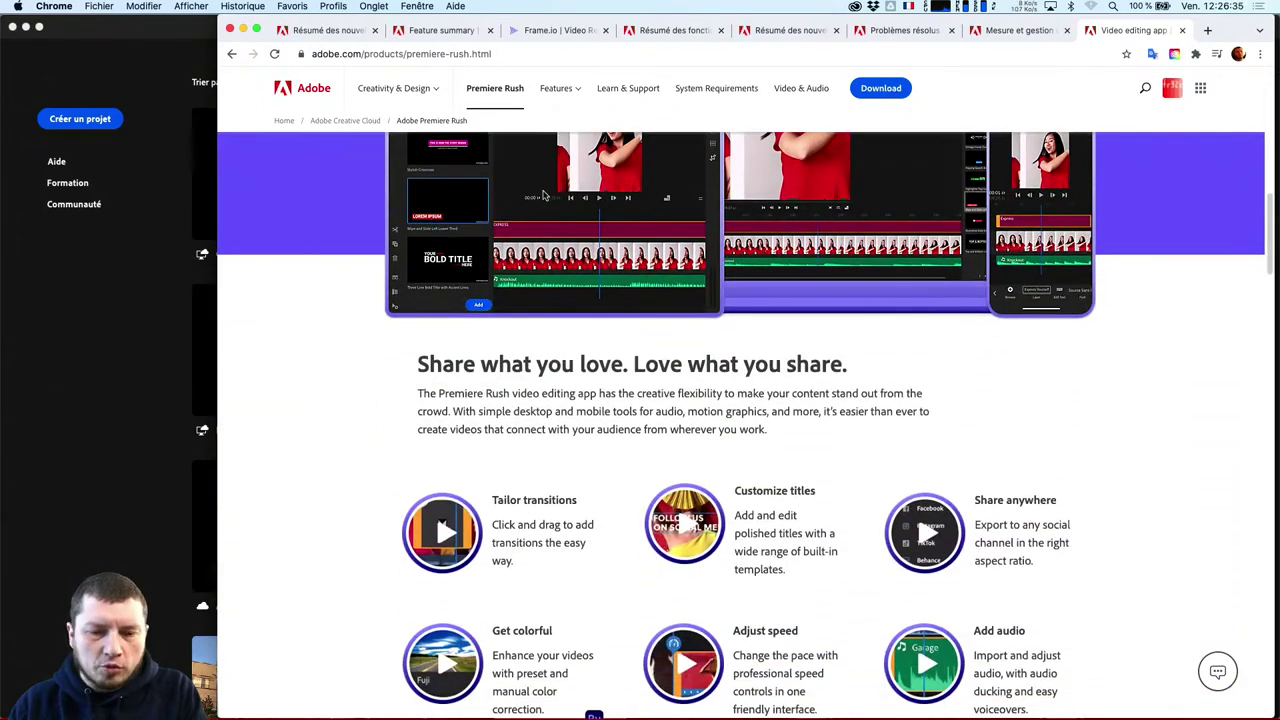
pyautogui.scroll(-10, 550, 345)
pyautogui.scroll(-14, 565, 365)
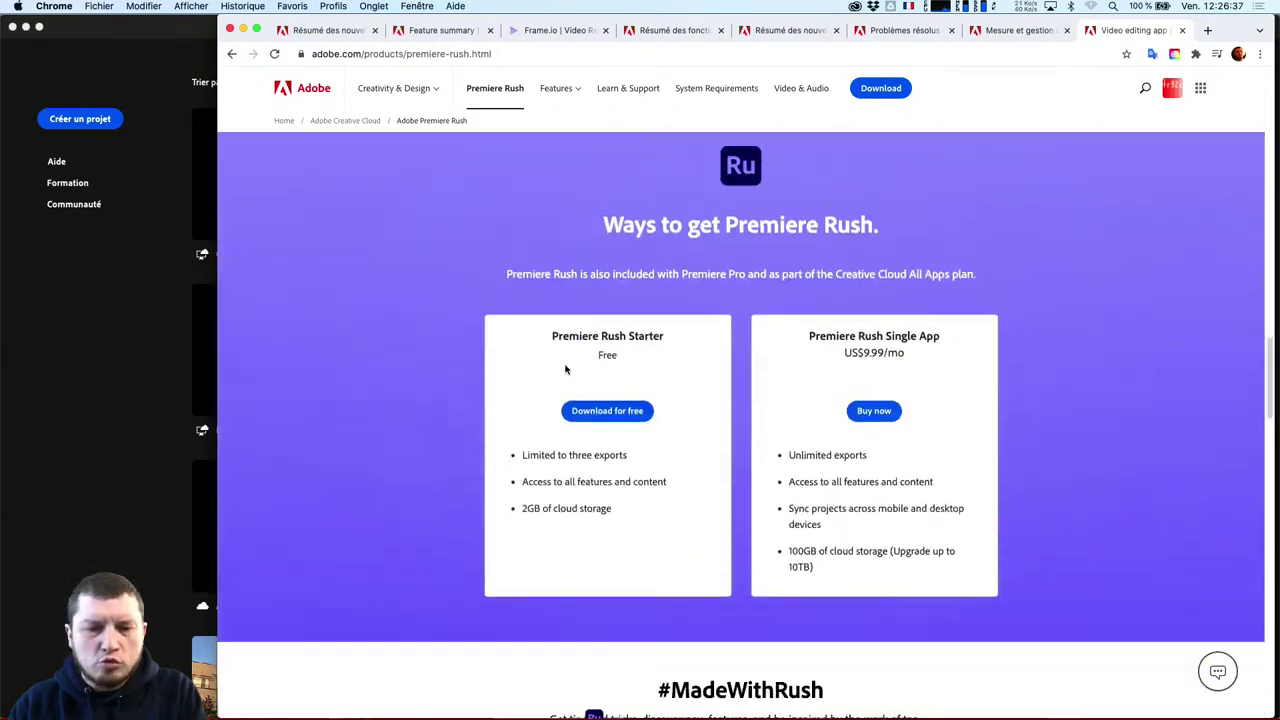
pyautogui.scroll(5, 563, 350)
pyautogui.scroll(-20, 407, 178)
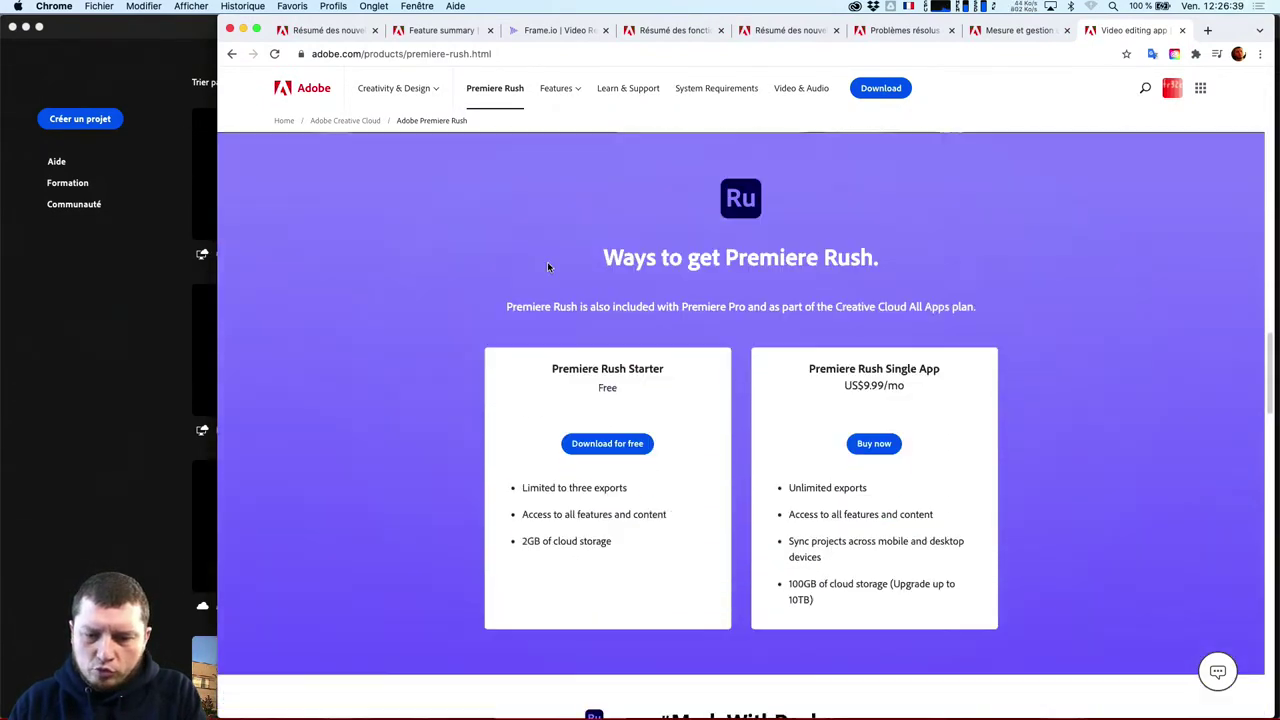
pyautogui.scroll(-9, 601, 368)
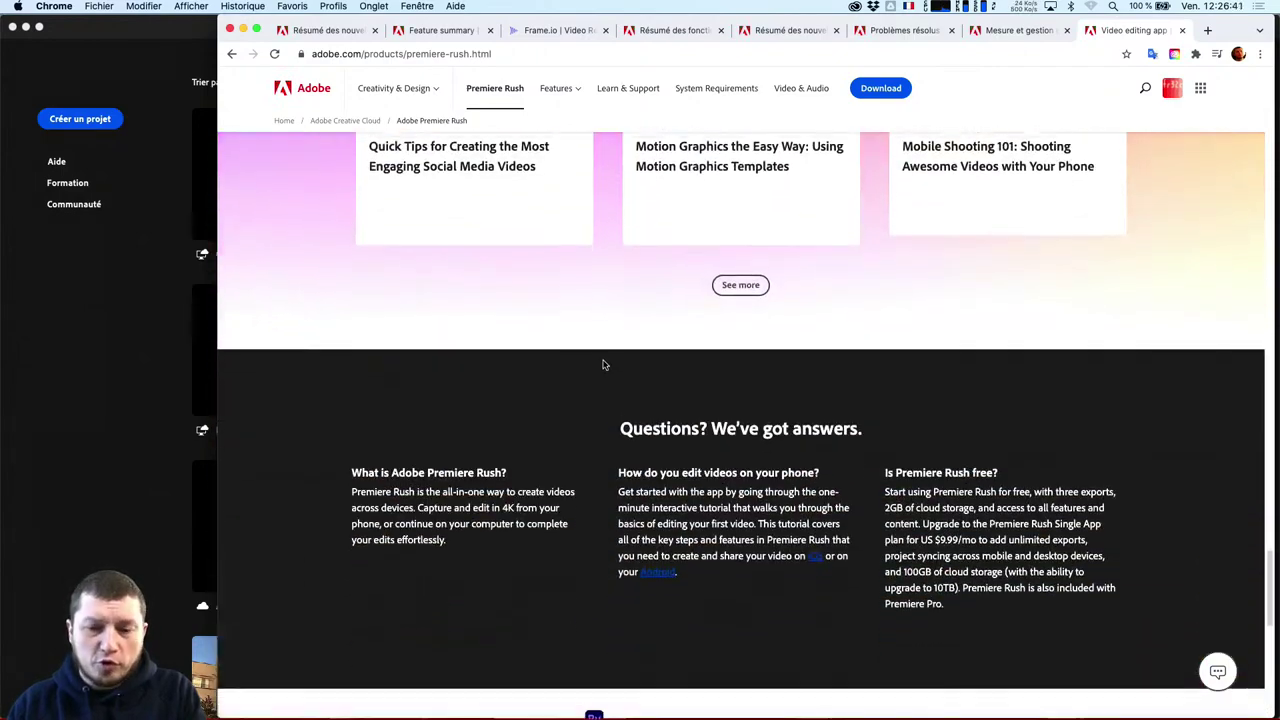
pyautogui.scroll(-10, 606, 373)
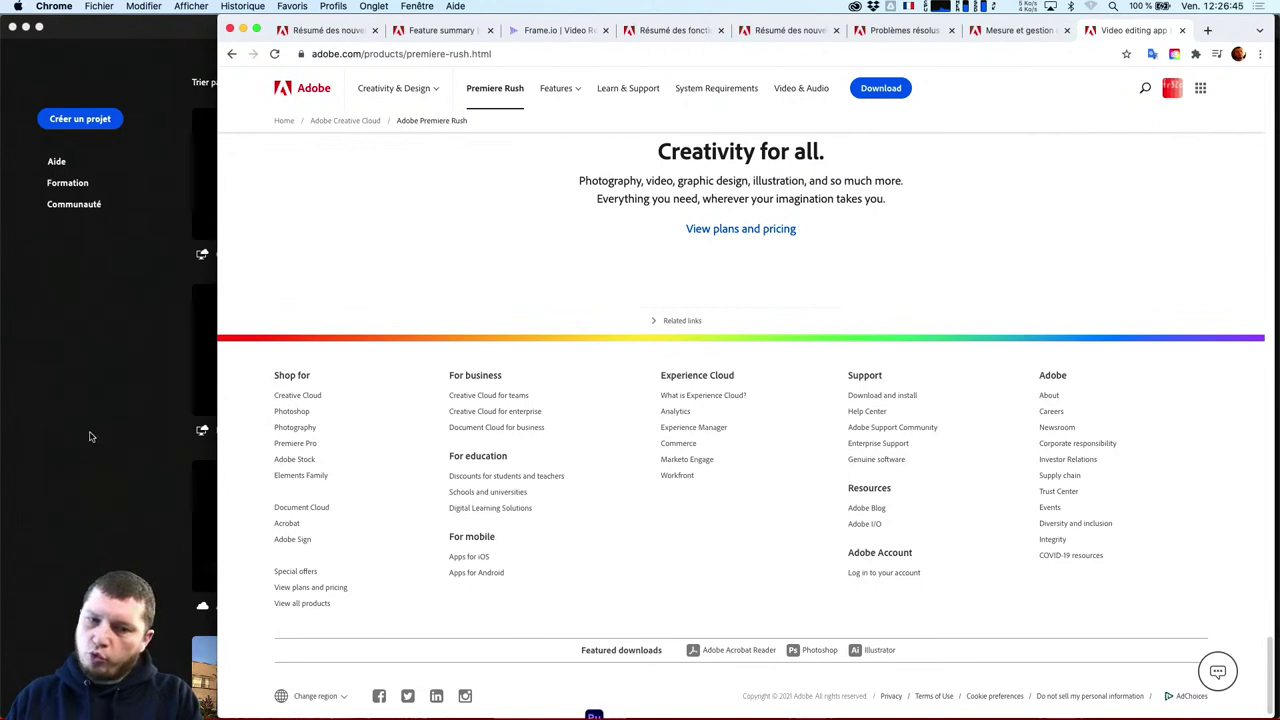
# Switch to Premiere Rush and open the Casque project
pyautogui.click(123, 425)
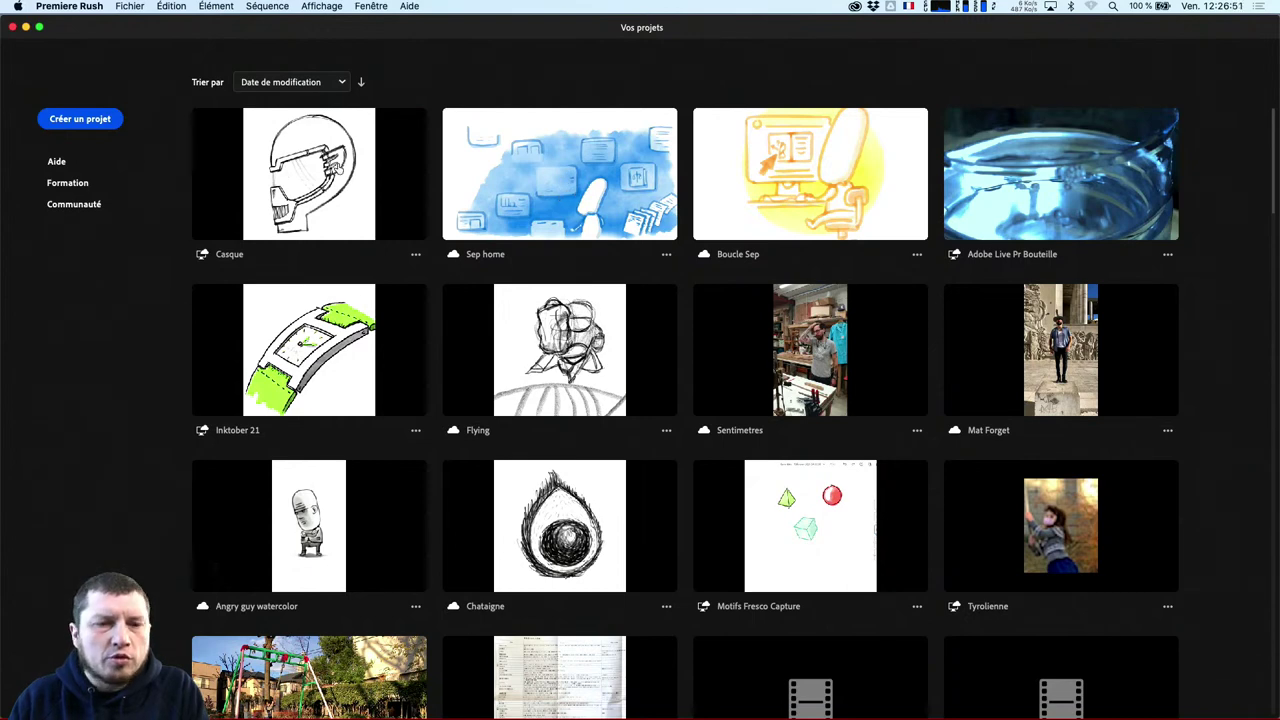
pyautogui.click(351, 160)
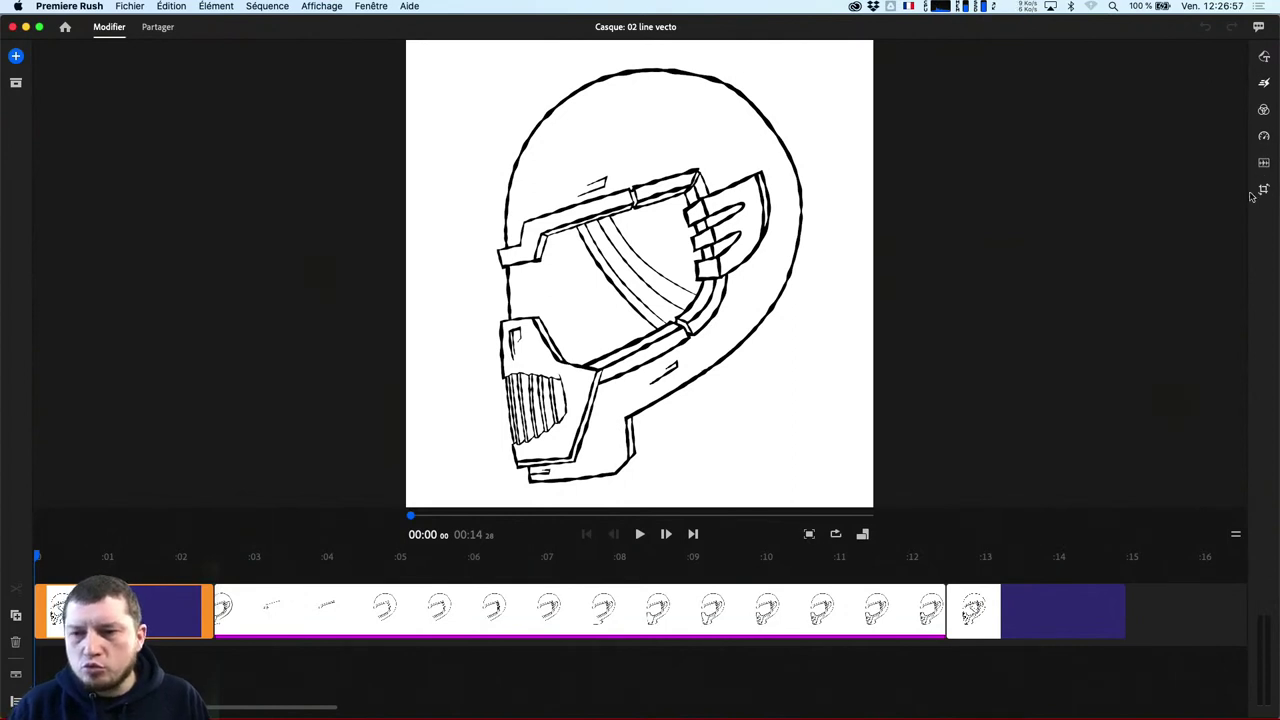
# Open the audio settings and browse the built-in library's audio tracks, sound effects and loops
pyautogui.click(1264, 162)
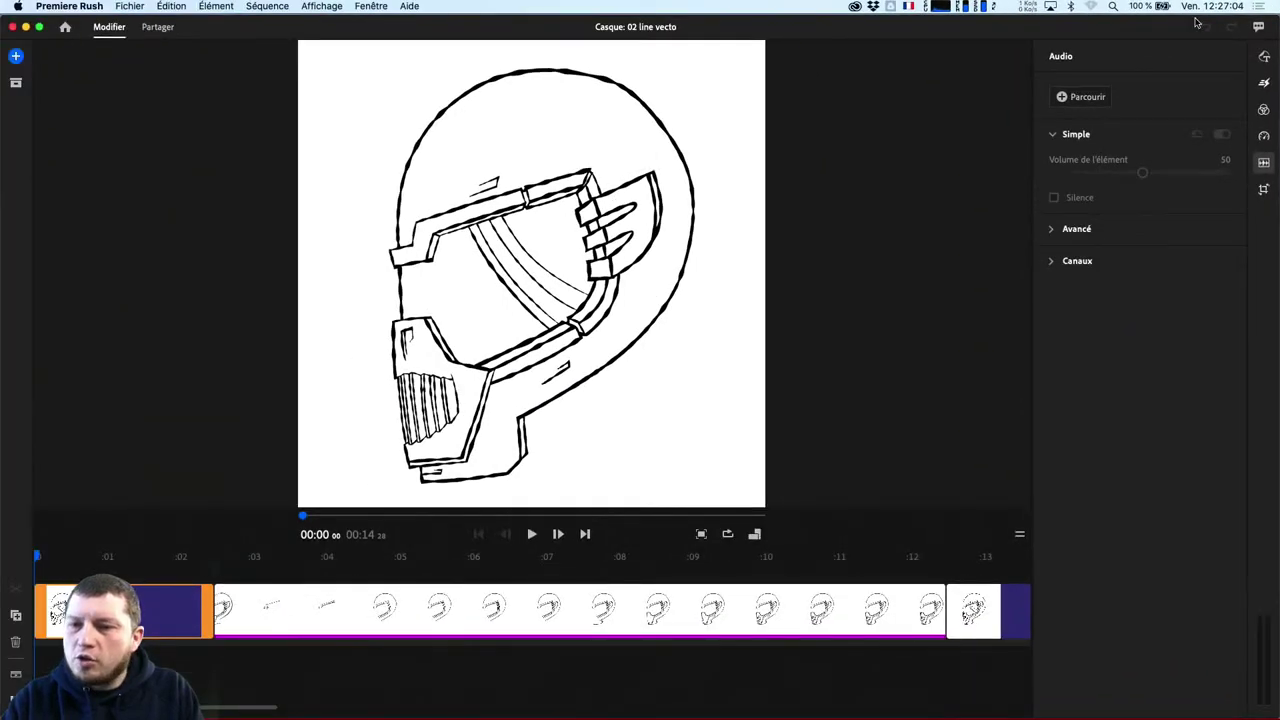
pyautogui.click(1085, 99)
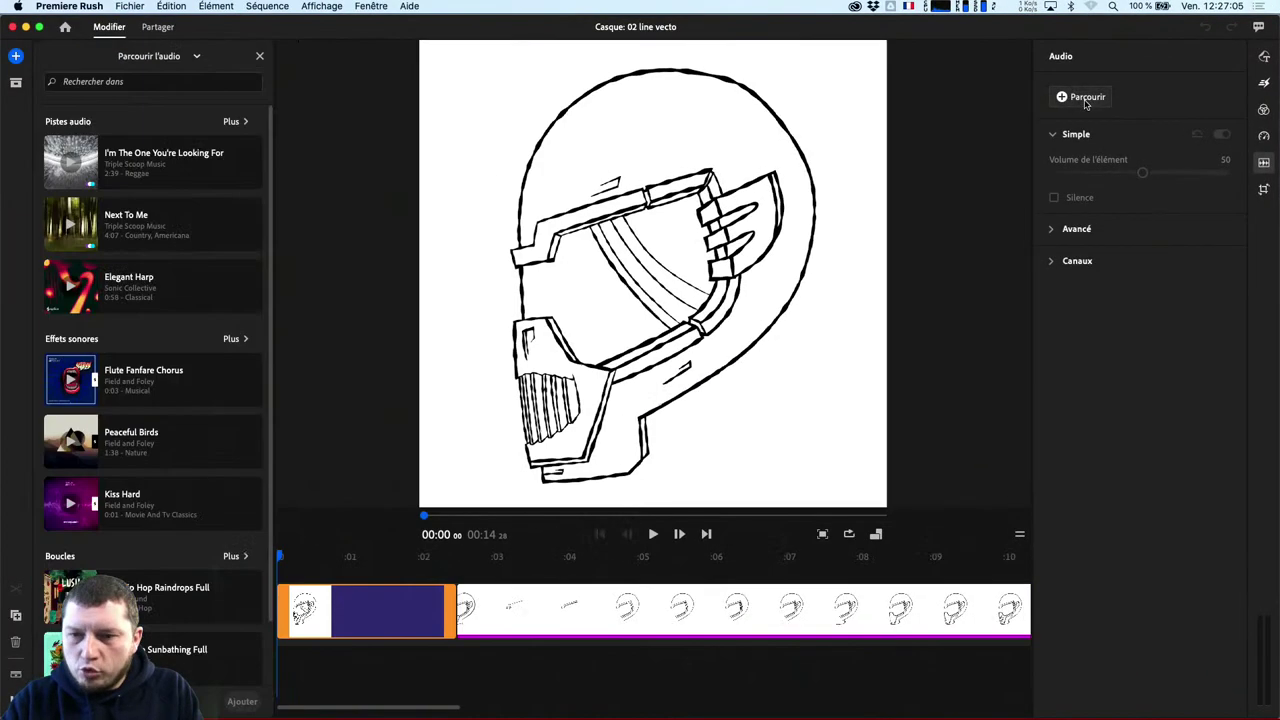
pyautogui.scroll(-2, 97, 380)
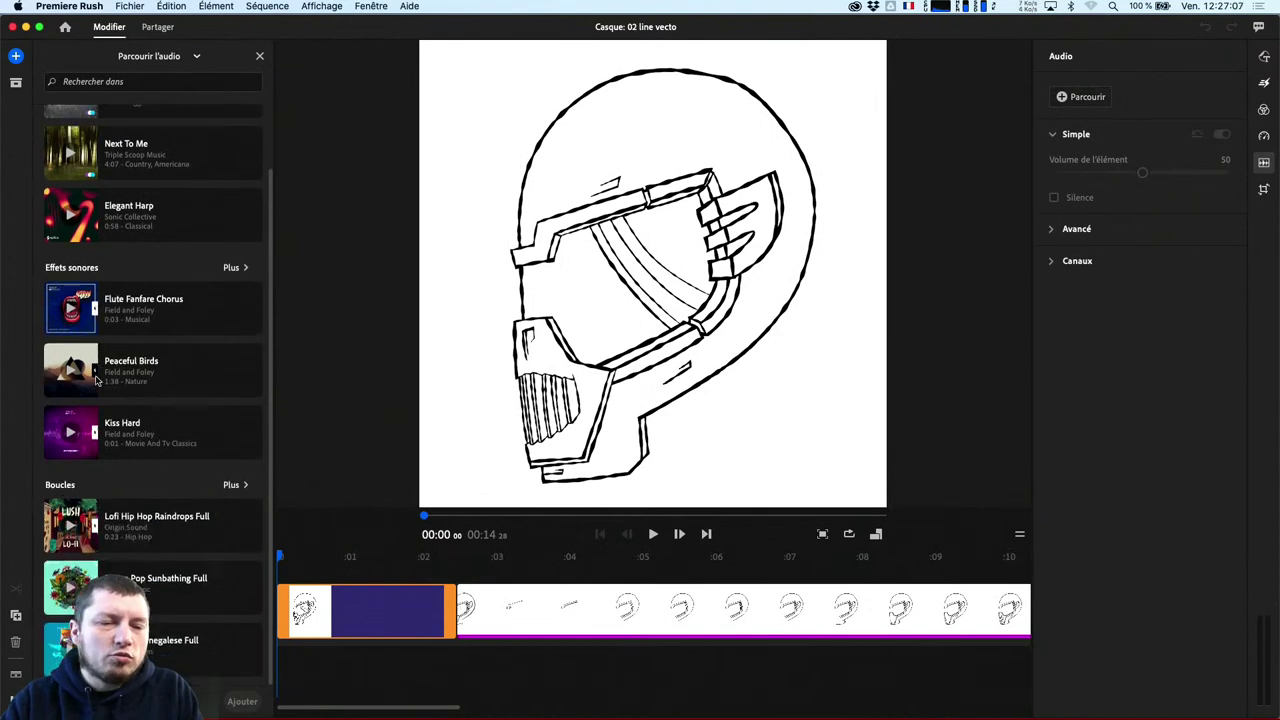
pyautogui.scroll(2, 97, 378)
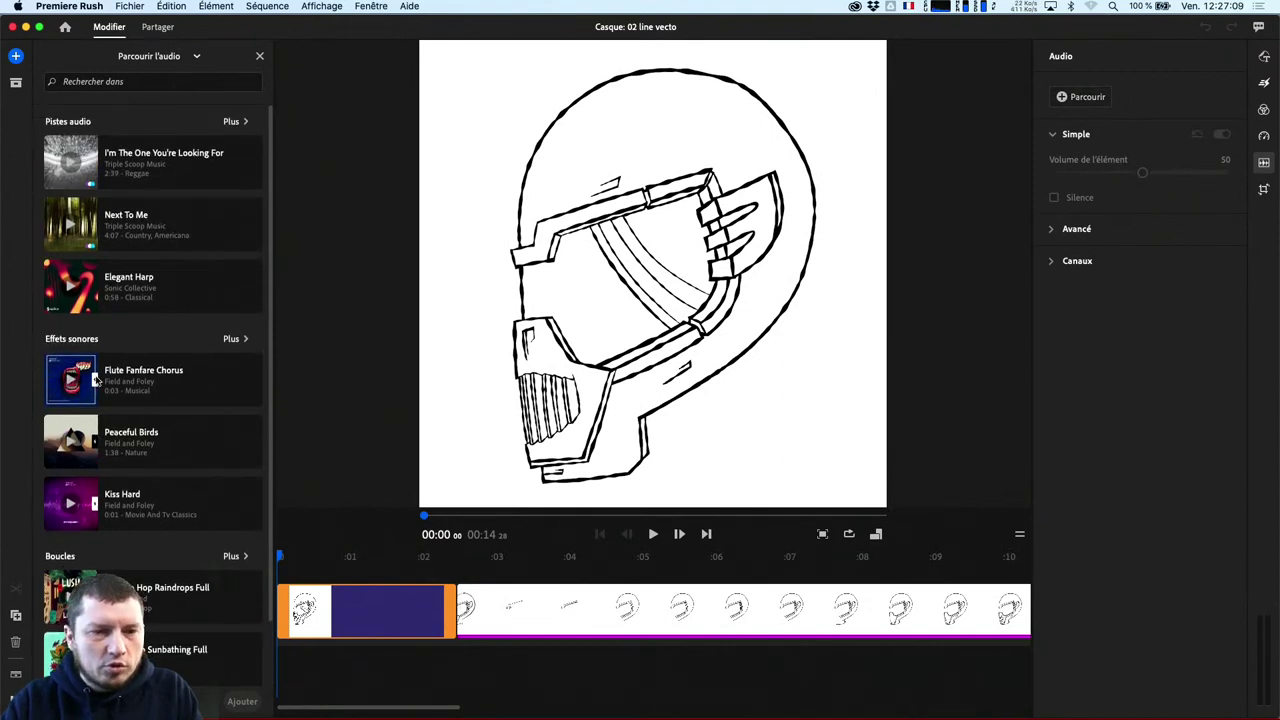
# Restrict the audio library to sound effects and look through the animal, bell and cartoon sounds
pyautogui.click(118, 82)
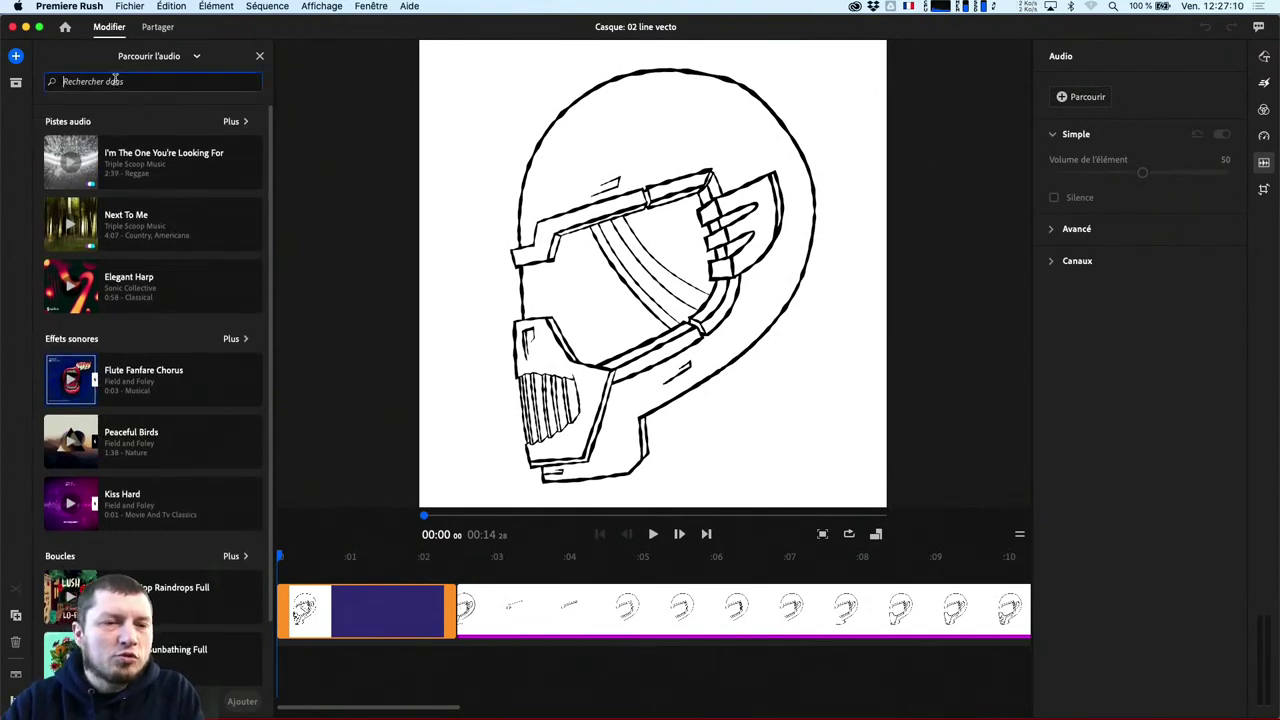
pyautogui.click(171, 62)
pyautogui.click(179, 101)
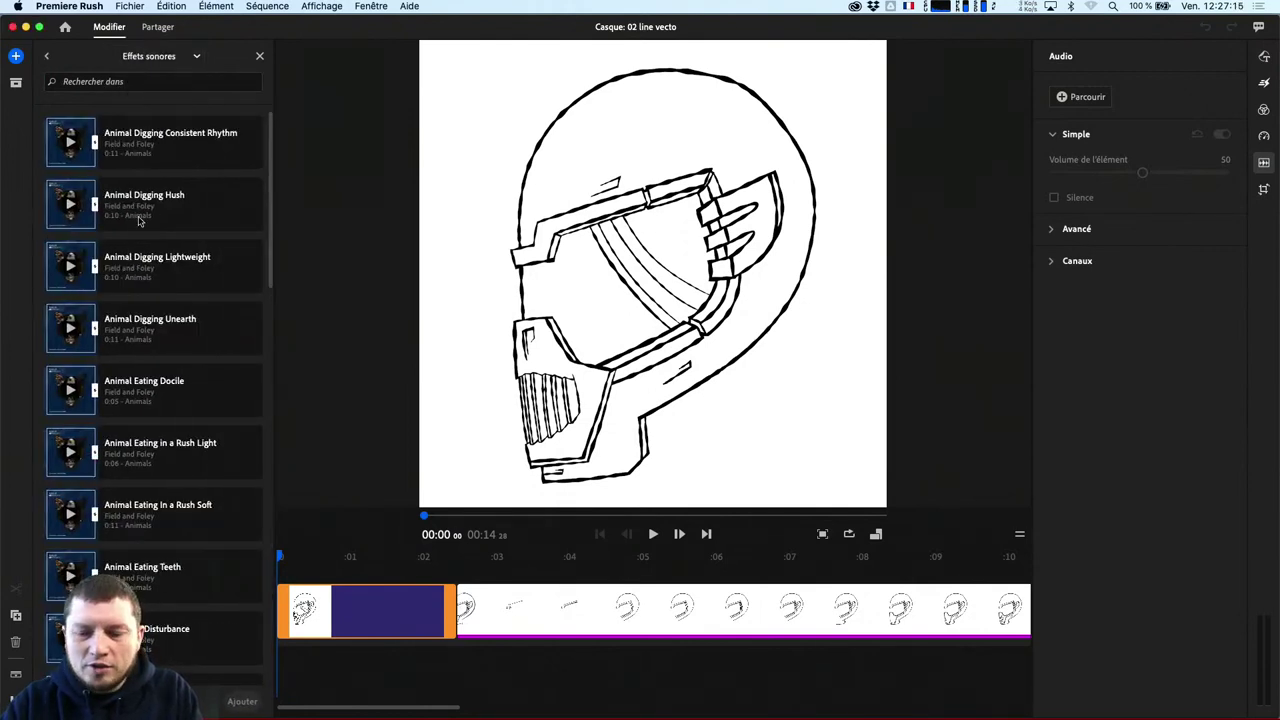
pyautogui.scroll(-20, 108, 355)
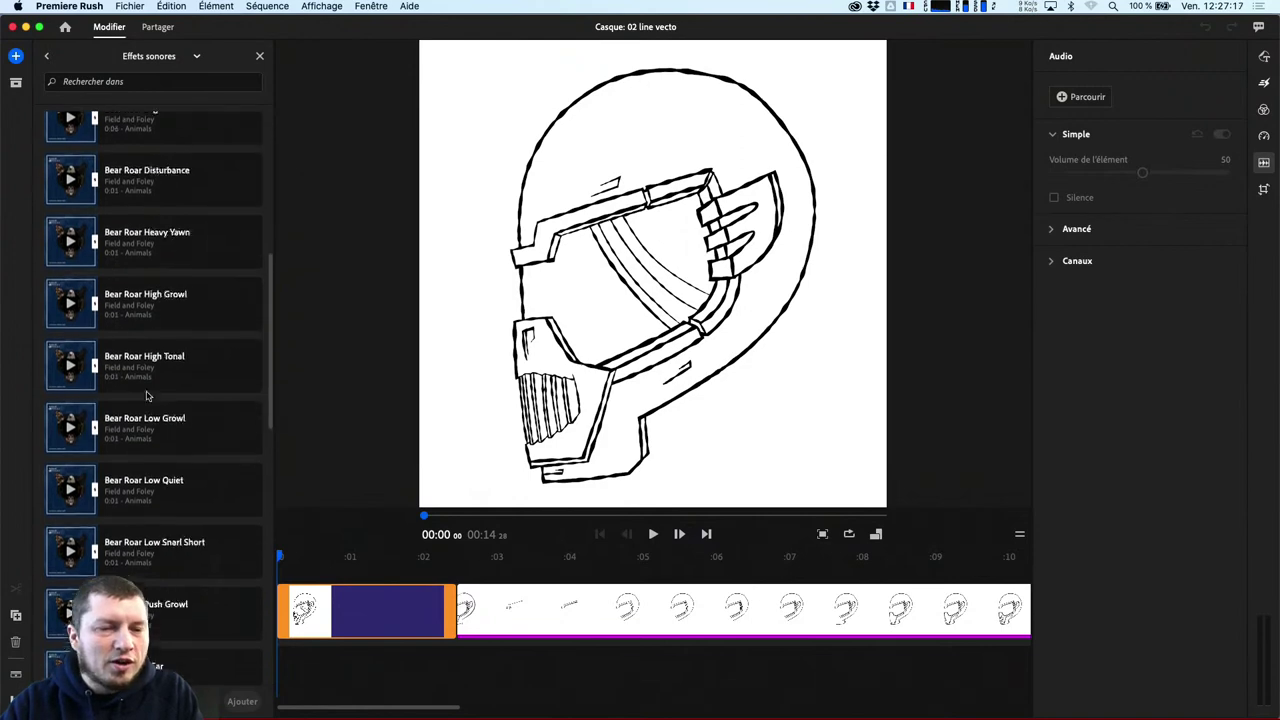
pyautogui.scroll(-20, 235, 424)
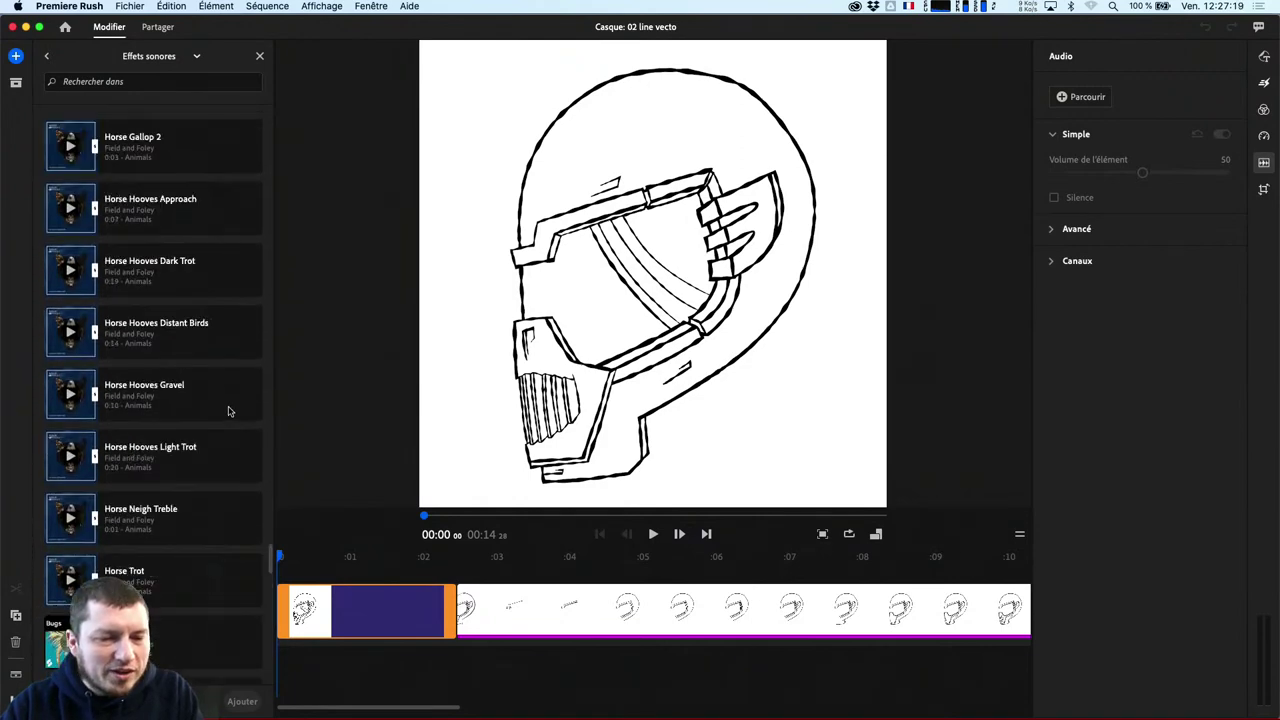
pyautogui.scroll(-20, 223, 393)
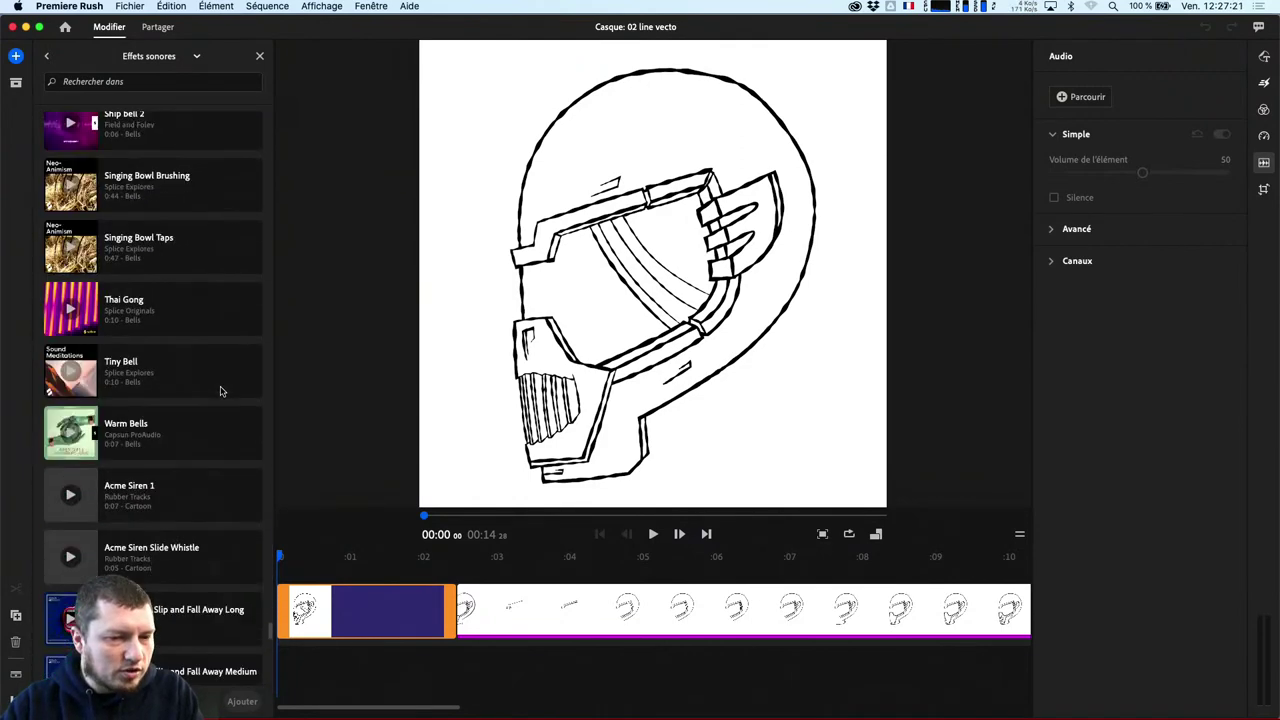
pyautogui.scroll(-20, 230, 420)
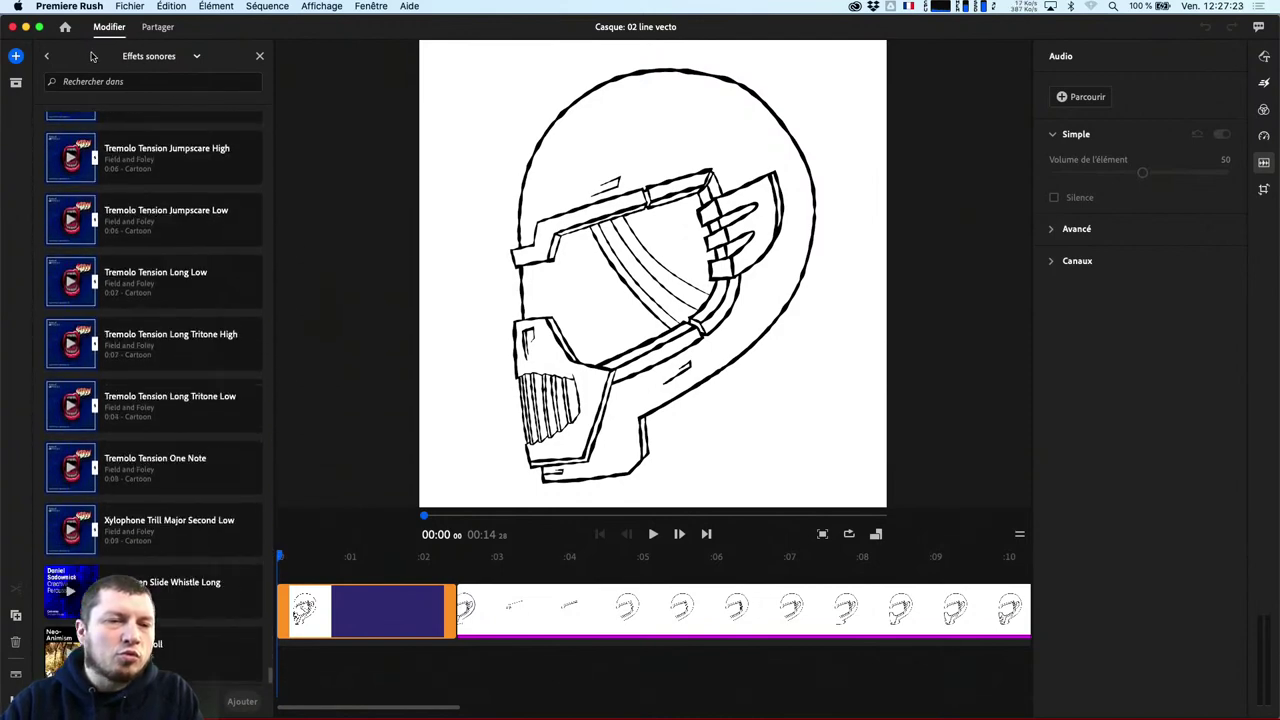
# Change the audio library category to audio tracks and search it for "chute"
pyautogui.click(152, 58)
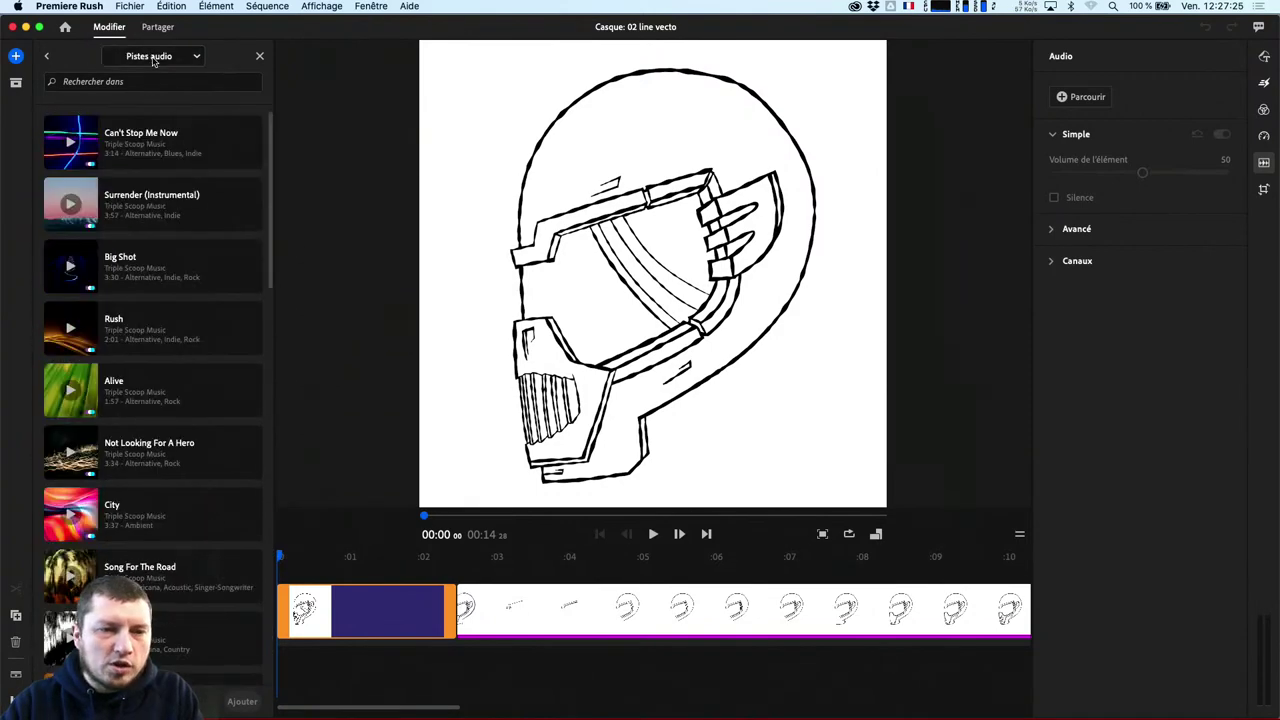
pyautogui.click(150, 82)
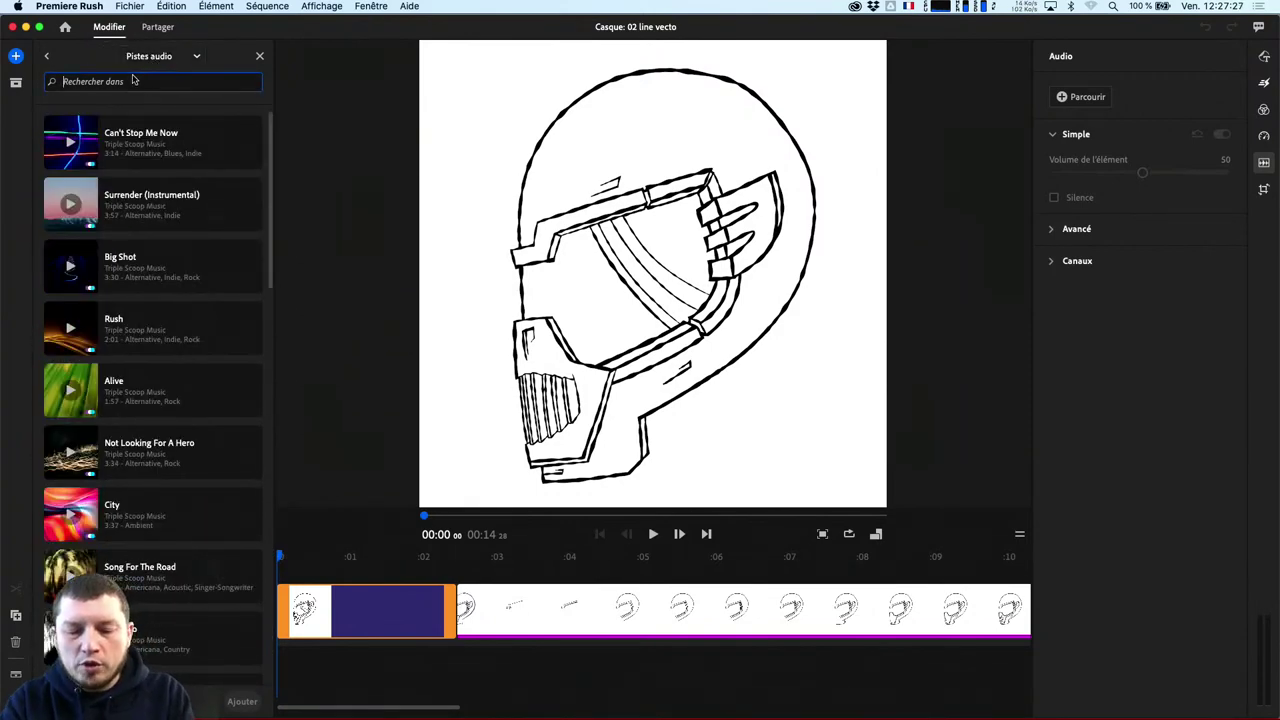
pyautogui.write('chute')
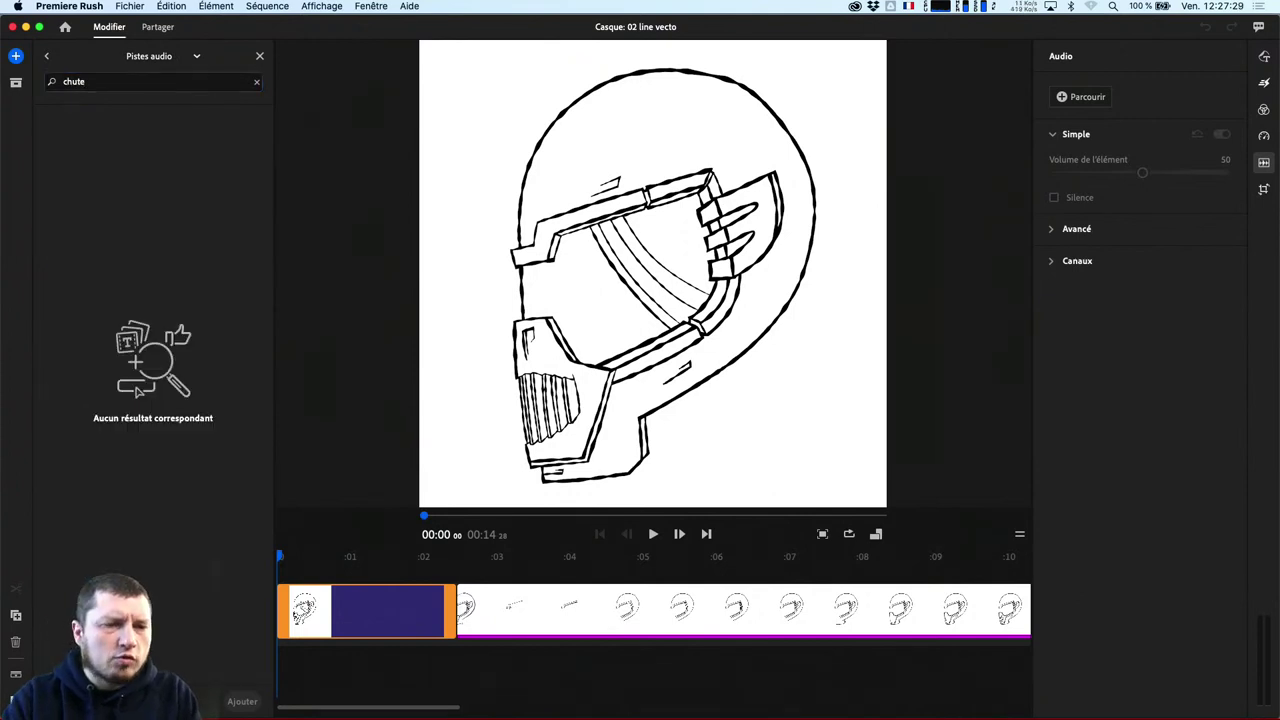
# Replace the search term for the library's audio tracks with "falling"
pyautogui.doubleClick(88, 82)
pyautogui.press('BackSpace')
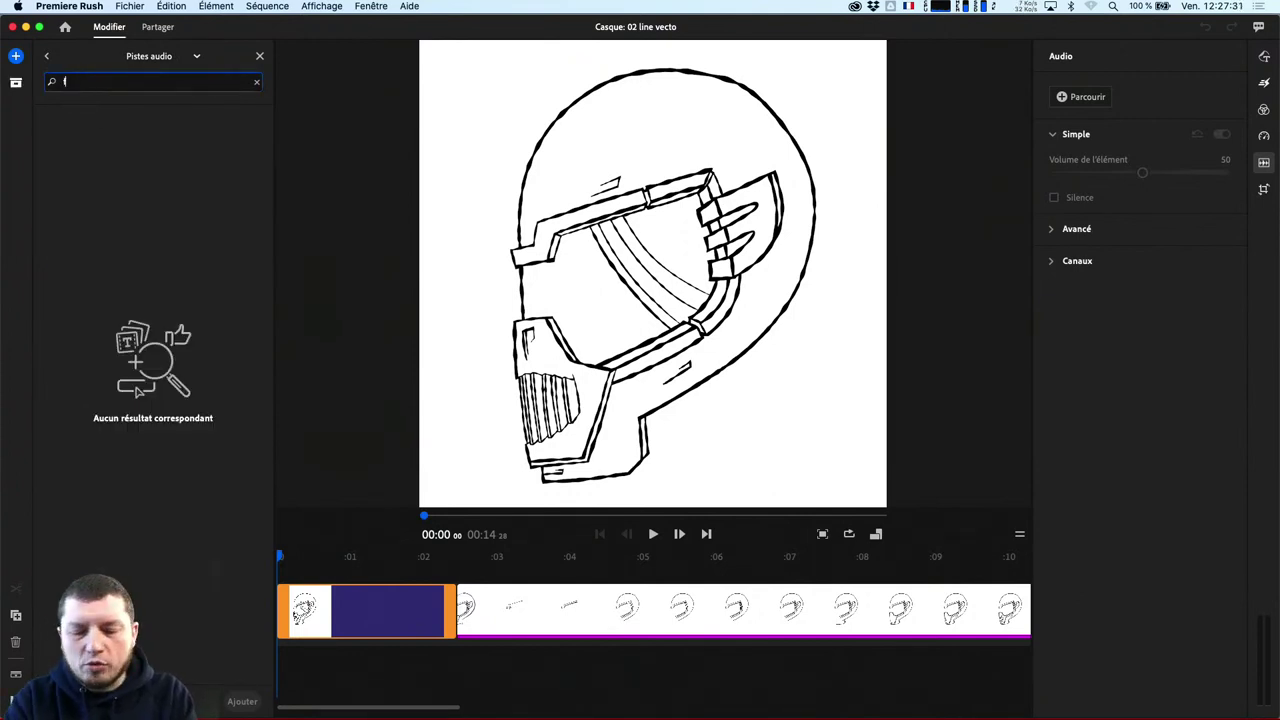
pyautogui.write('fall')
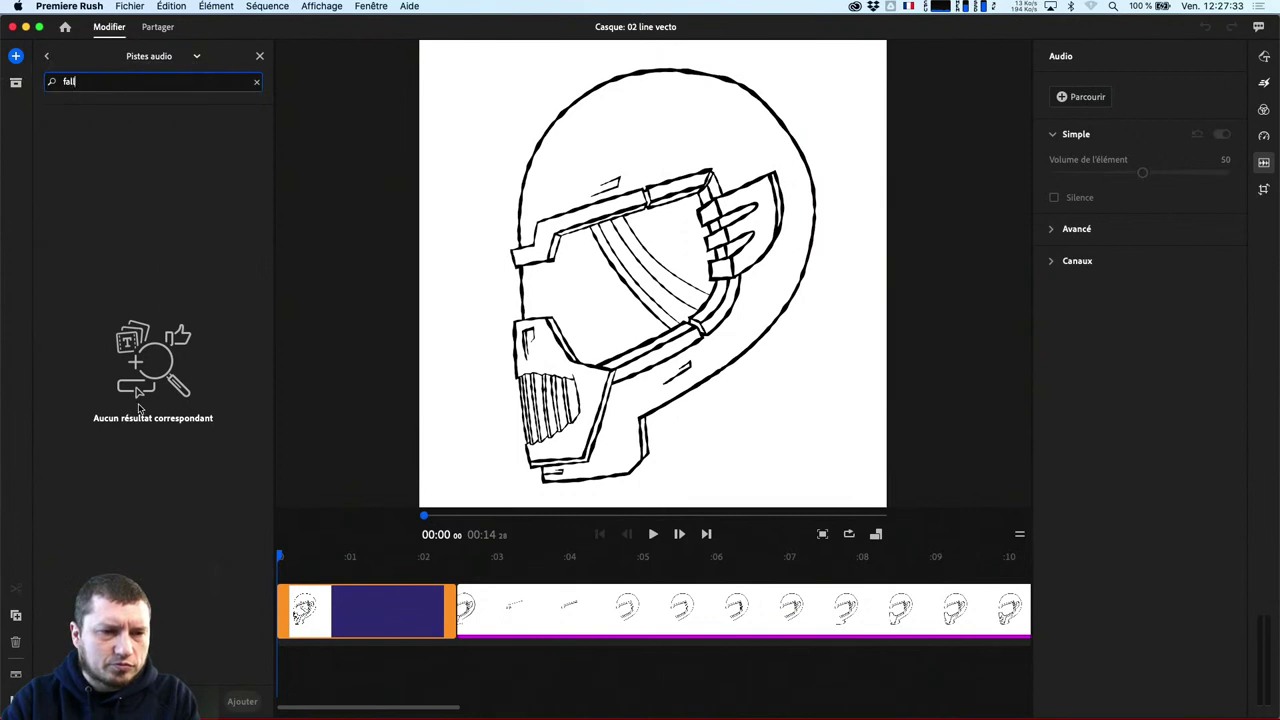
pyautogui.write('ing')
pyautogui.press('Return')
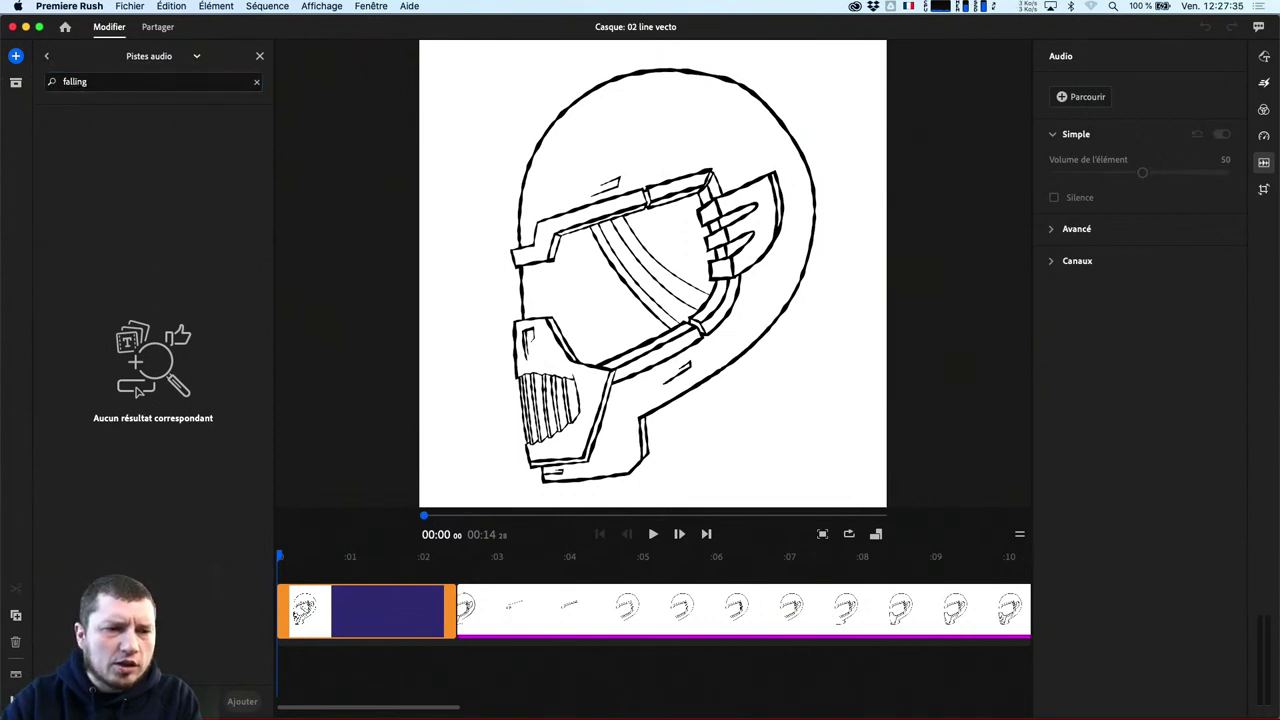
# Change the audio library category to sound effects, search it for "fall" and preview Banana Peel Slip and Fall Away Long
pyautogui.click(180, 60)
pyautogui.click(183, 100)
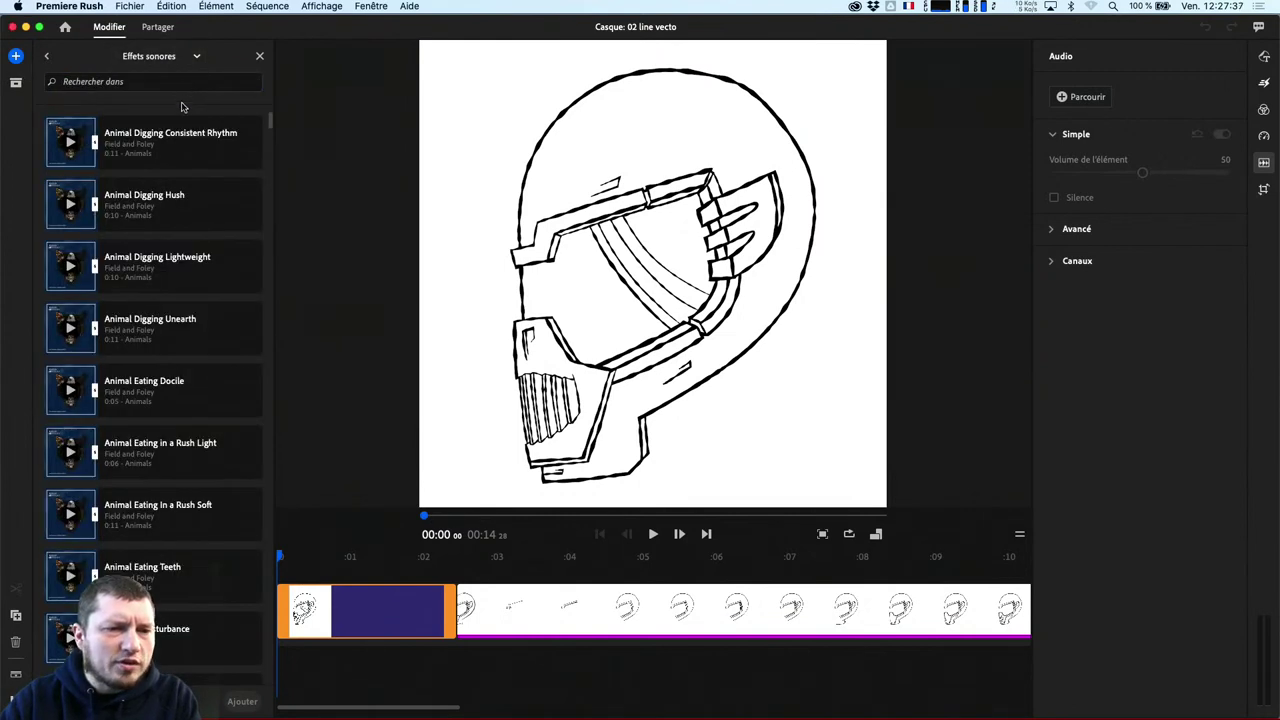
pyautogui.click(173, 87)
pyautogui.write('fall')
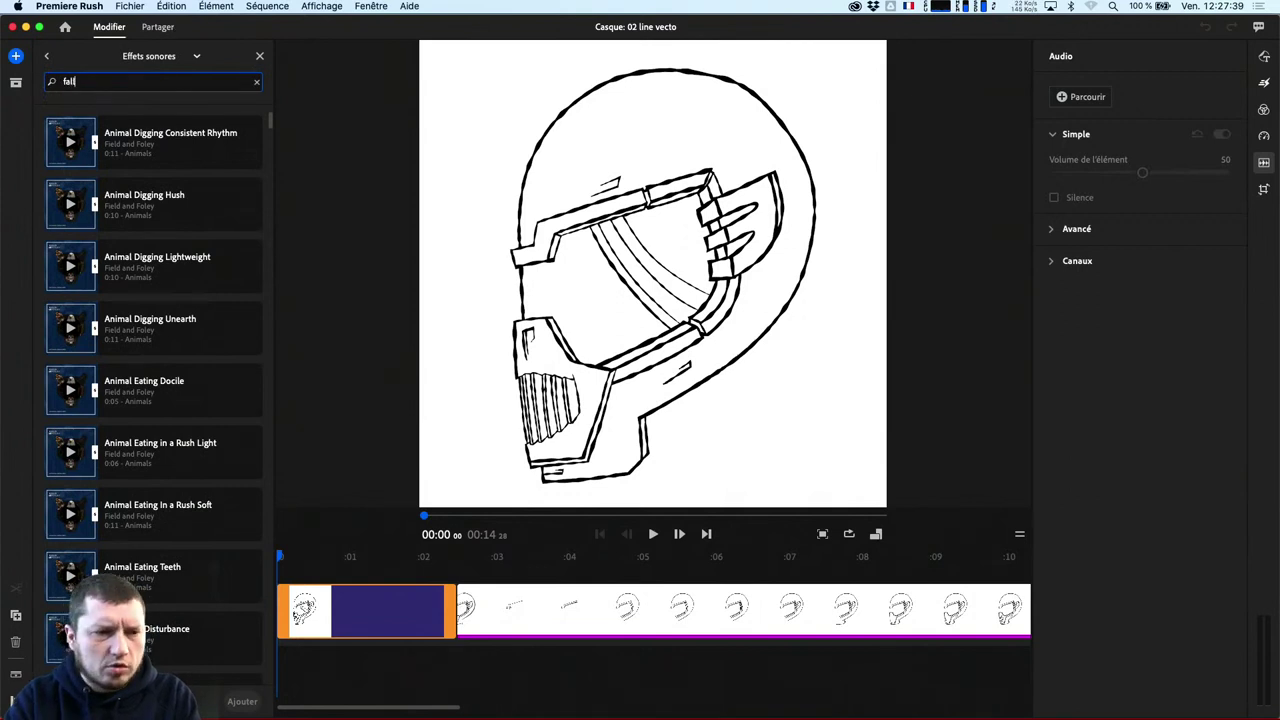
pyautogui.press('Return')
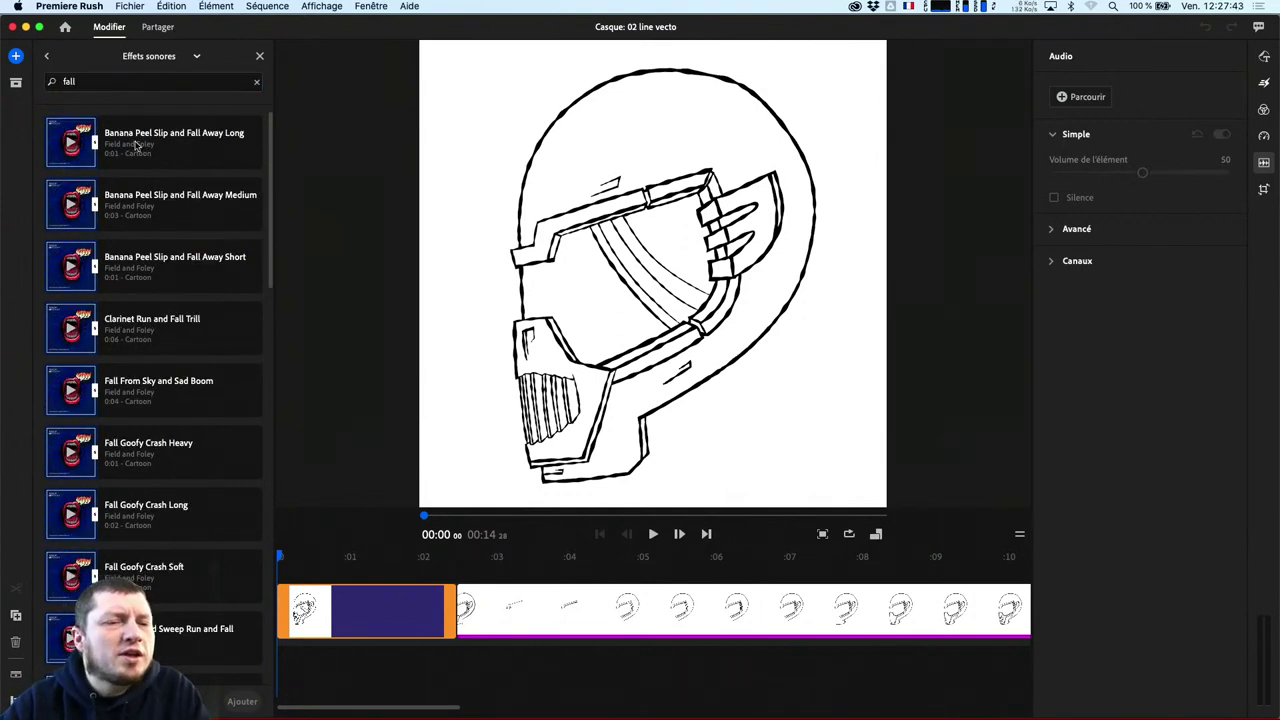
pyautogui.click(72, 145)
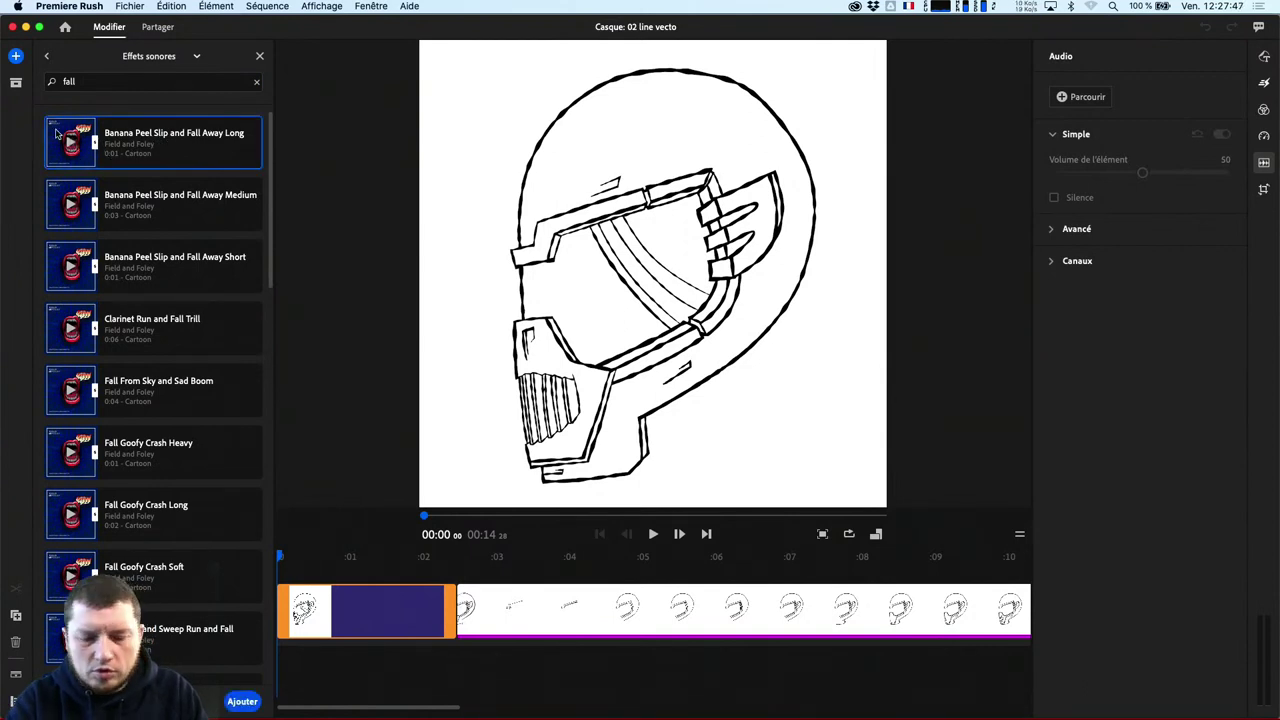
# Switch to Chrome, close the Behance tab beside the AdobeFrance YouTube page and minimise that window
pyautogui.press('super+Tab')
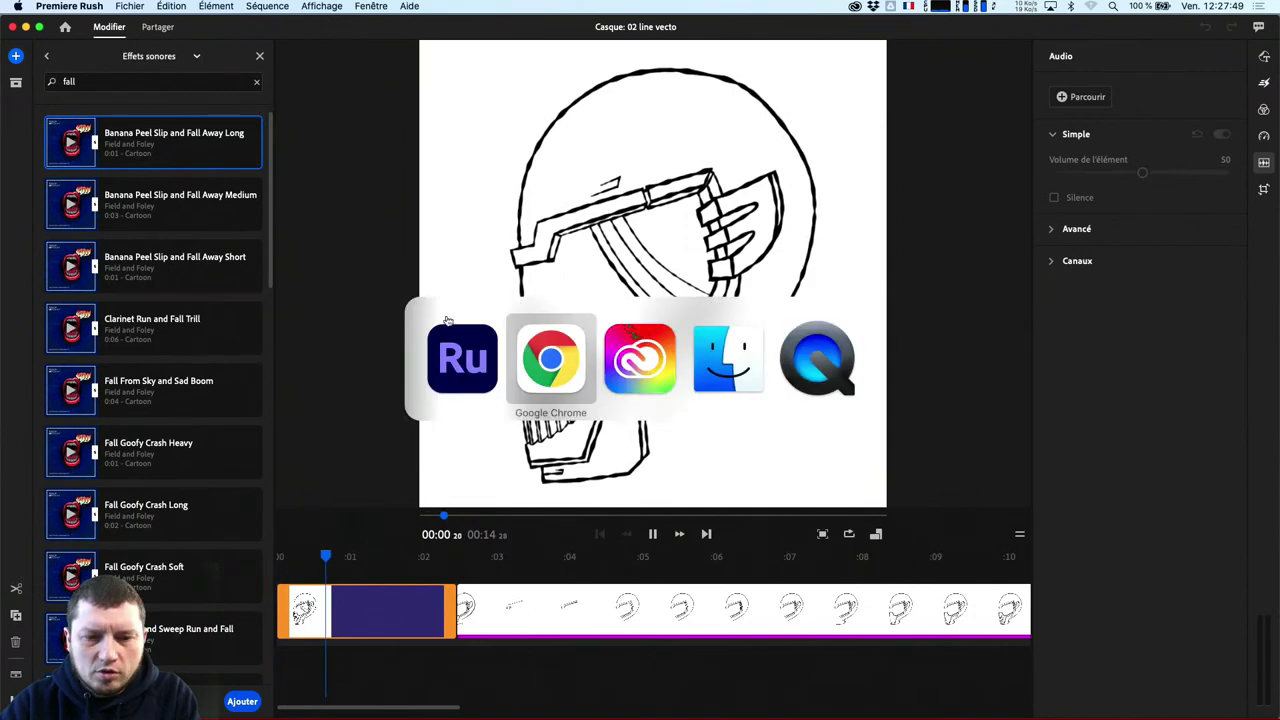
pyautogui.click(548, 372)
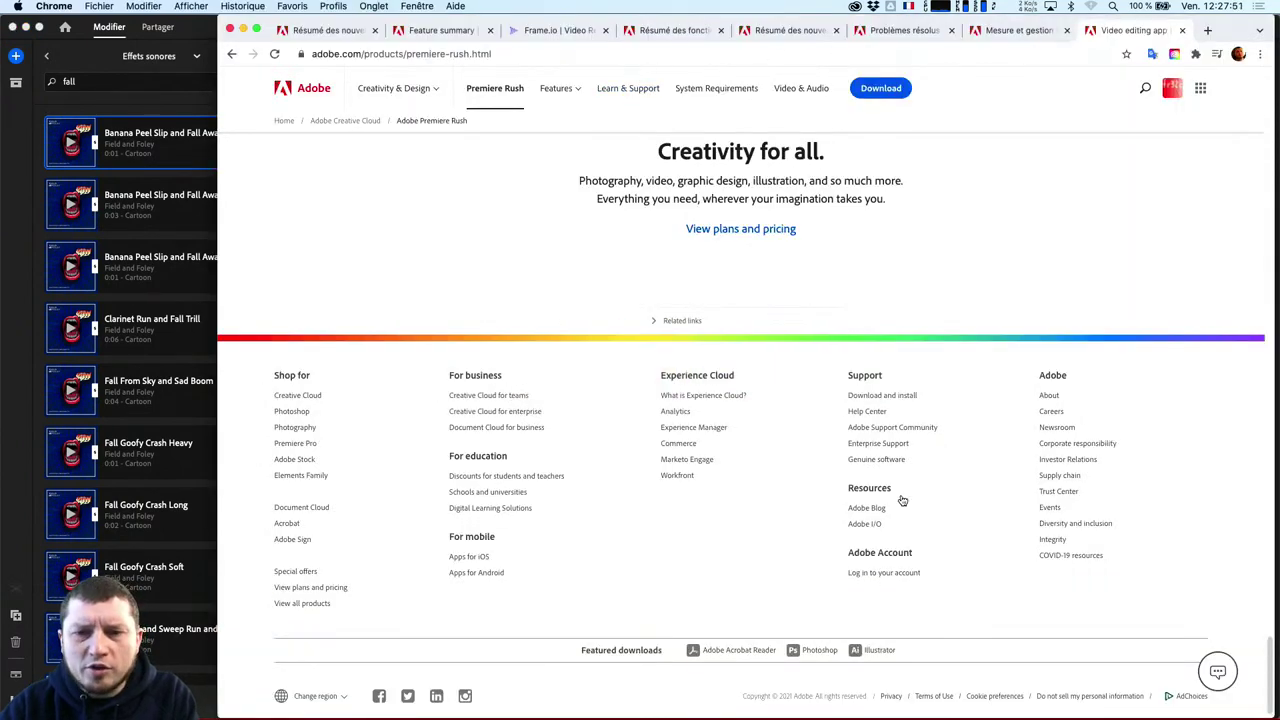
pyautogui.click(1223, 693)
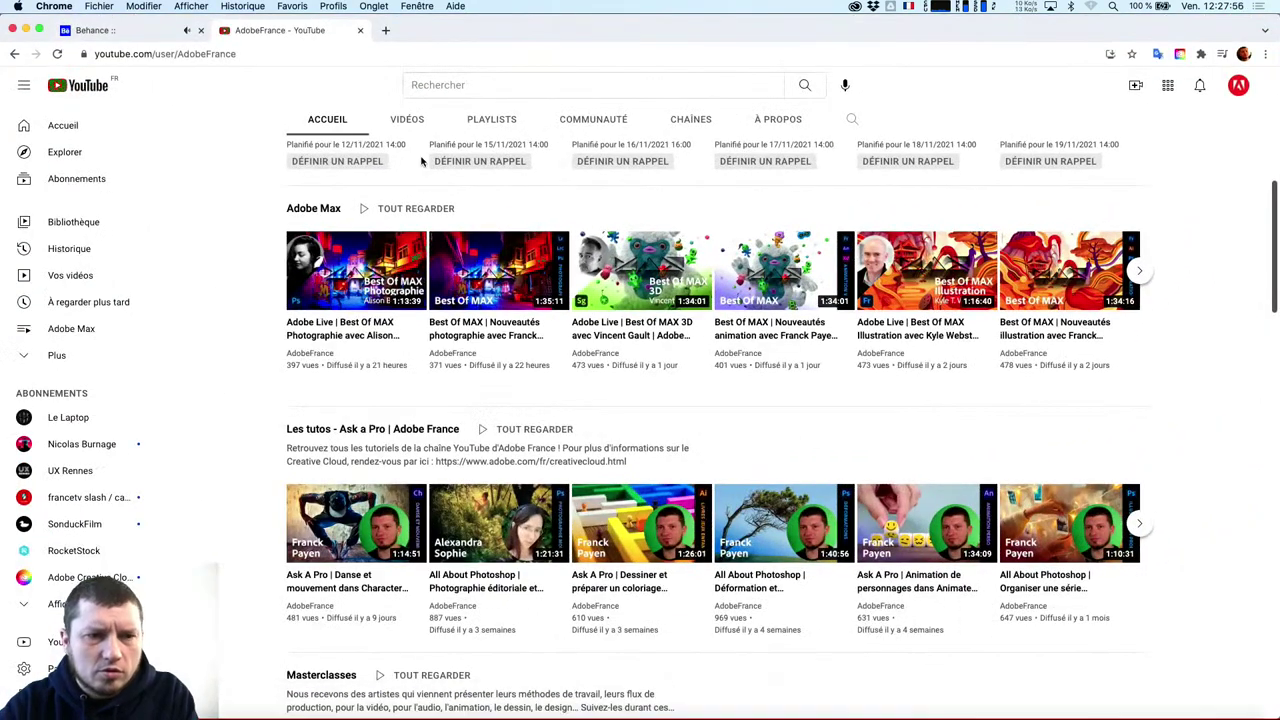
pyautogui.click(200, 30)
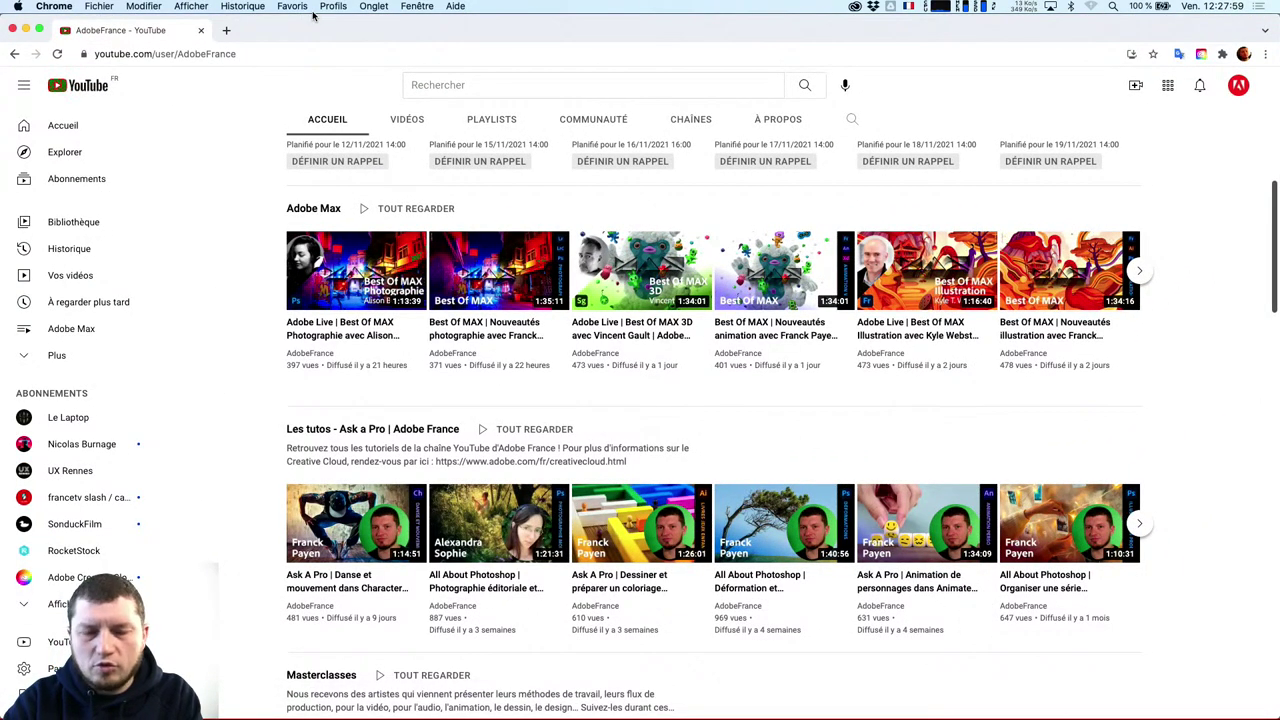
pyautogui.press('super+m')
# Preview the banana peel fall sounds in Premiere Rush and add Clarinet Run and Fall Trill to the timeline at 00:09:06
pyautogui.click(138, 153)
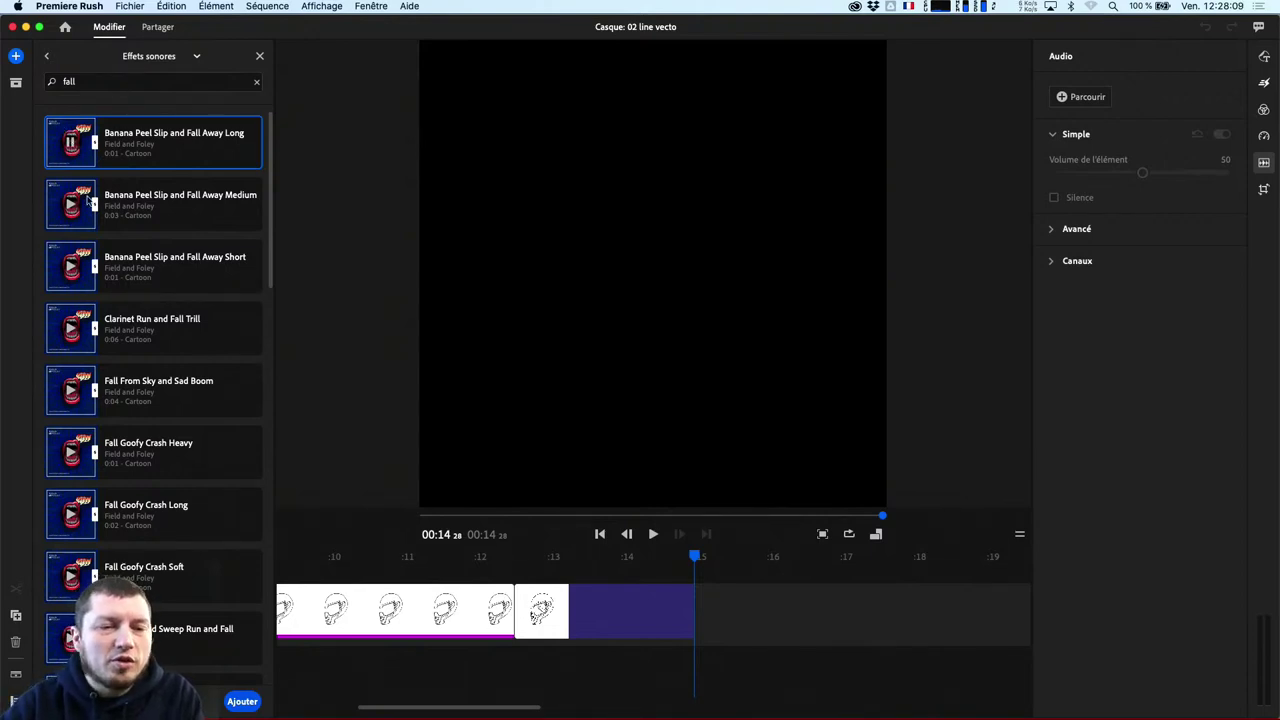
pyautogui.click(74, 280)
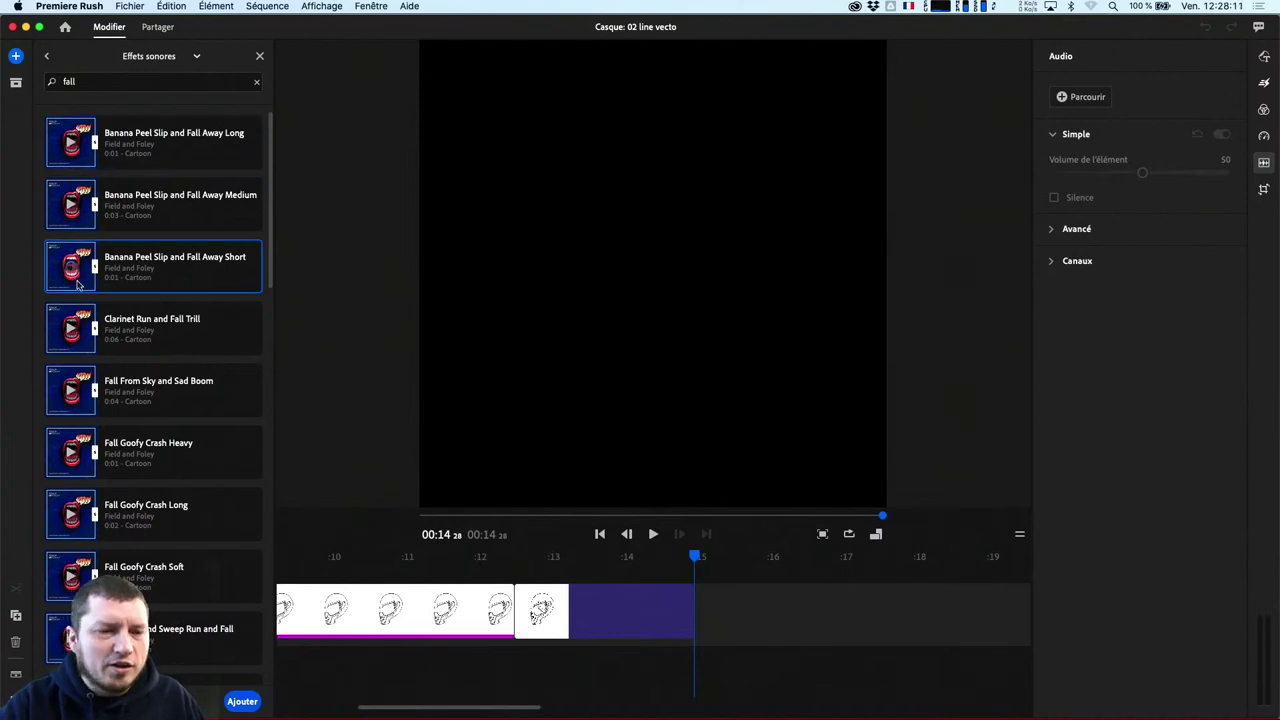
pyautogui.click(73, 336)
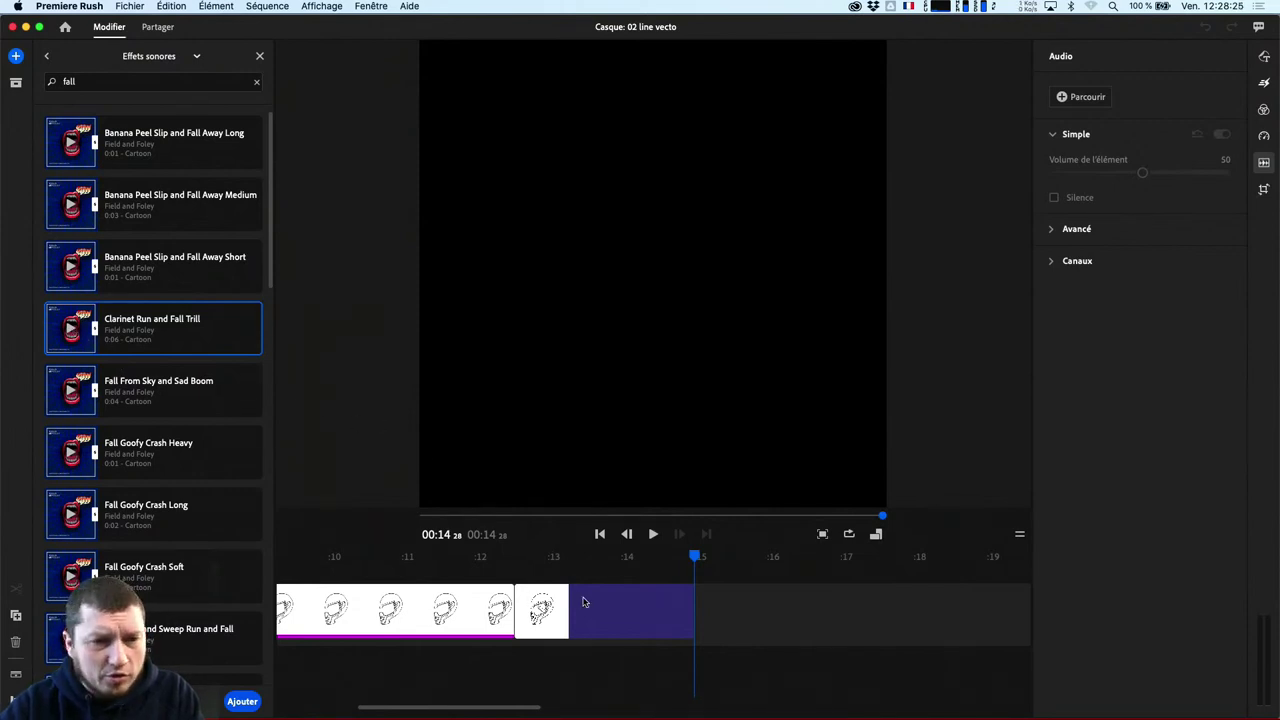
pyautogui.press('Up')
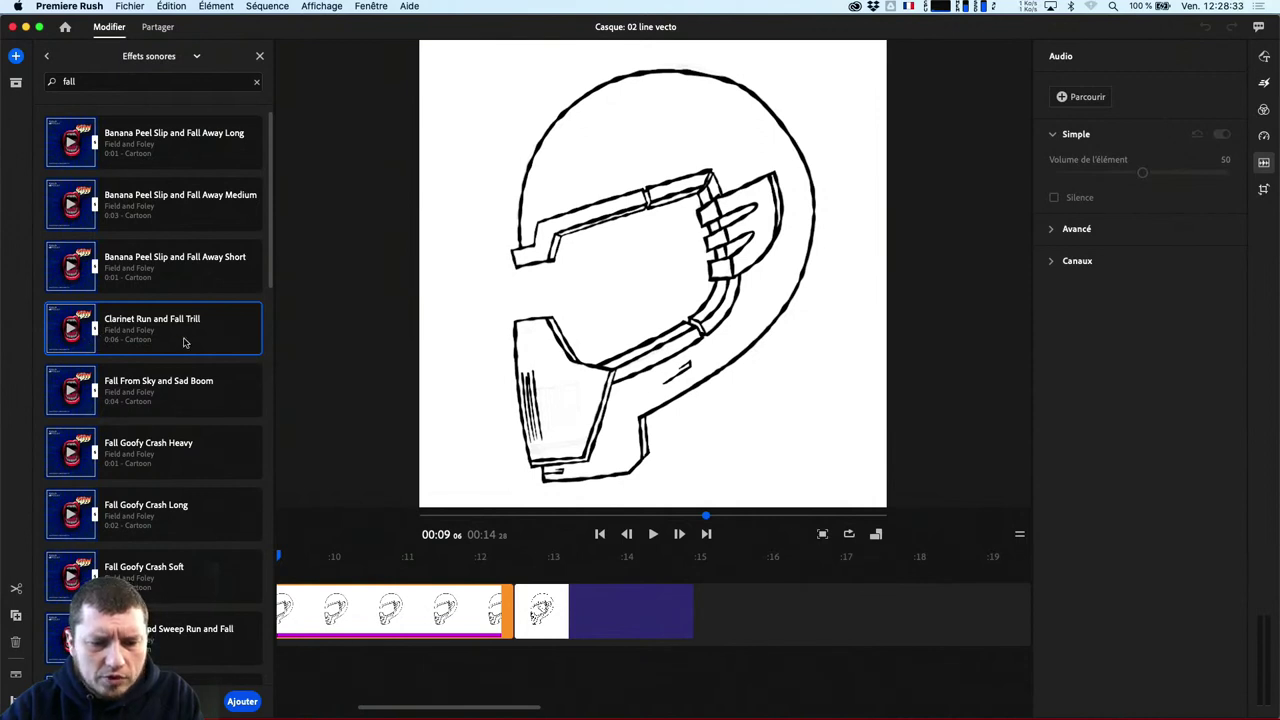
pyautogui.click(241, 700)
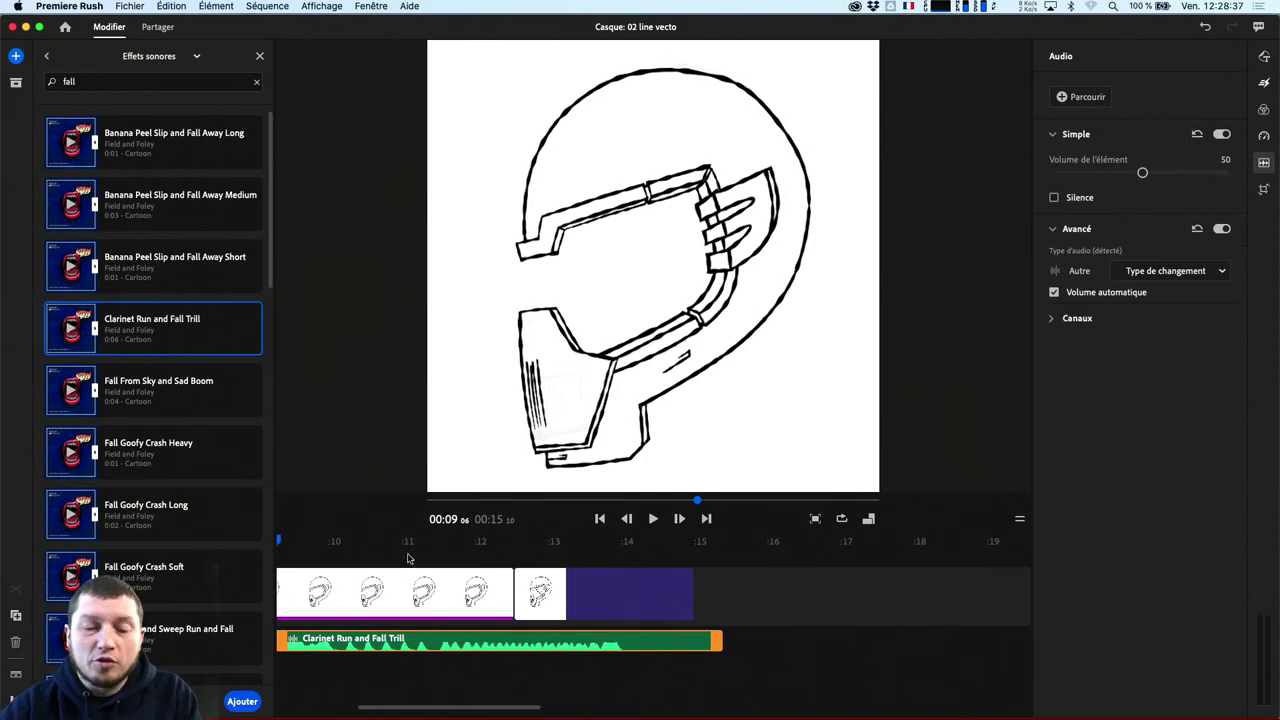
# Play back the end of the sequence over the added Clarinet Run and Fall Trill sound
pyautogui.click(338, 541)
pyautogui.moveTo(280, 541); pyautogui.dragTo(372, 541)
pyautogui.click(416, 607)
pyautogui.press('space')
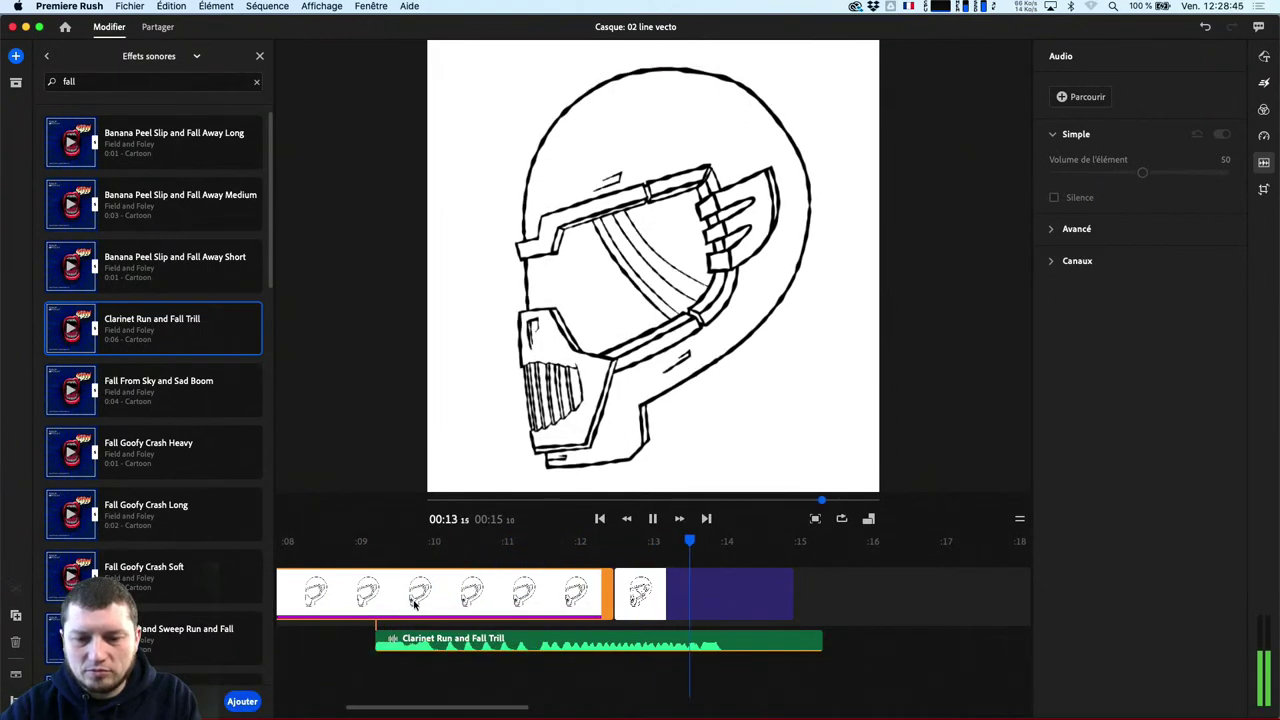
pyautogui.press('space')
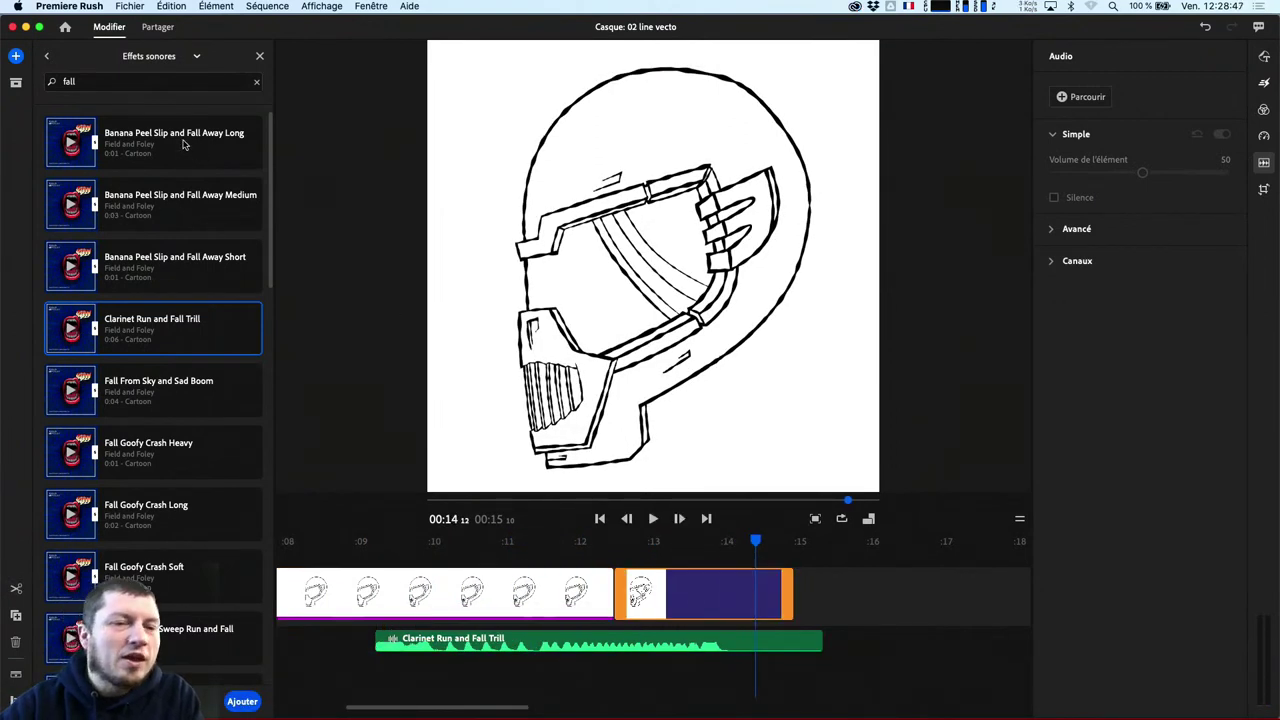
# Clear the sound effects search, view the audio tracks category and browse the library's loops
pyautogui.click(258, 84)
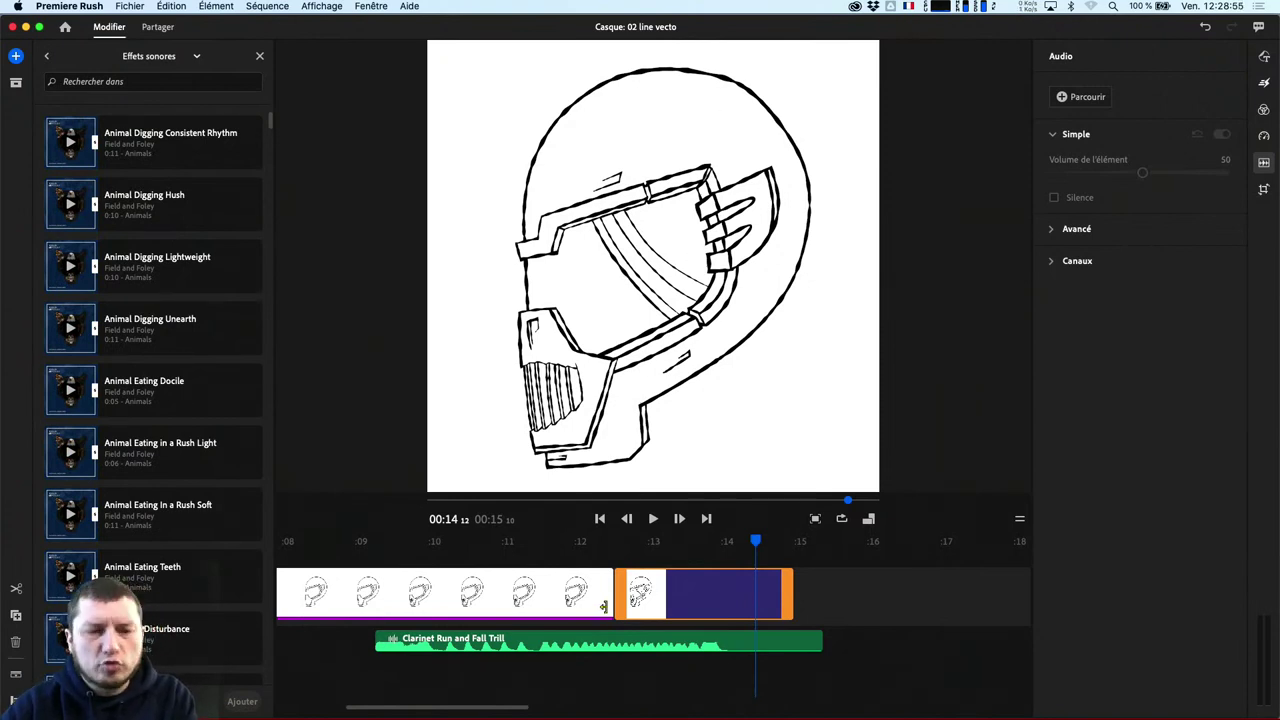
pyautogui.click(170, 56)
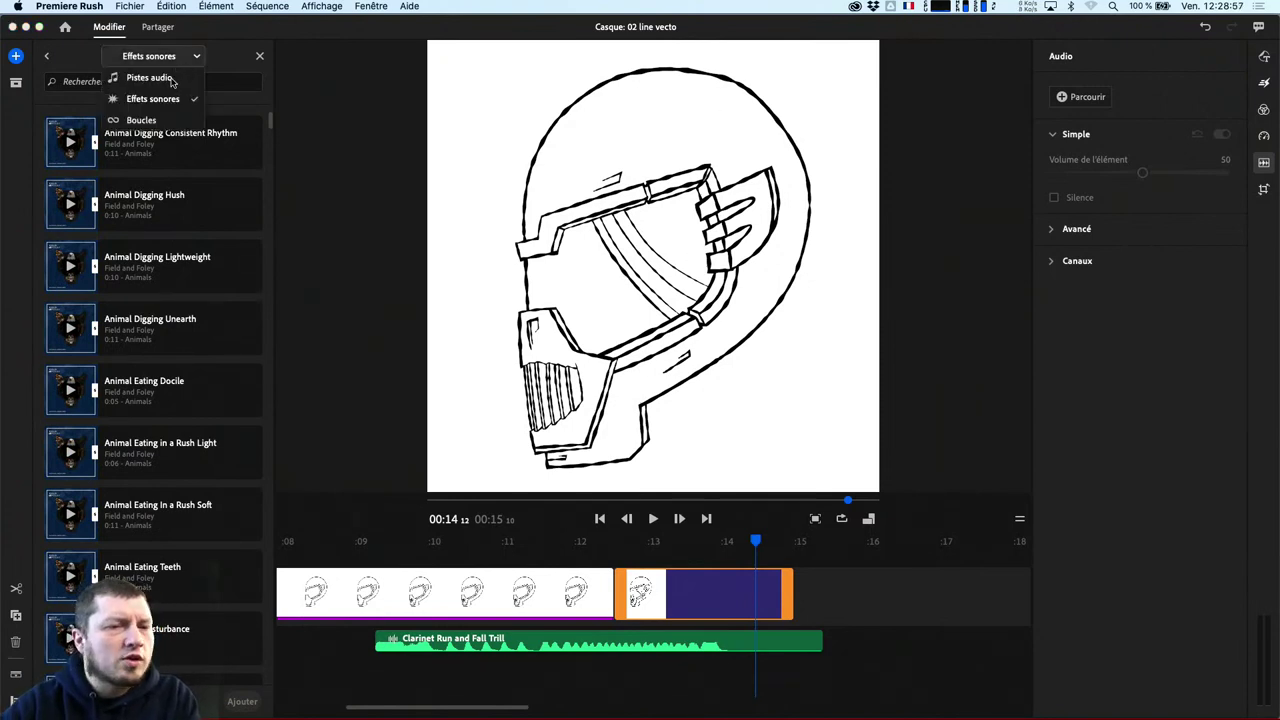
pyautogui.click(172, 78)
pyautogui.click(177, 56)
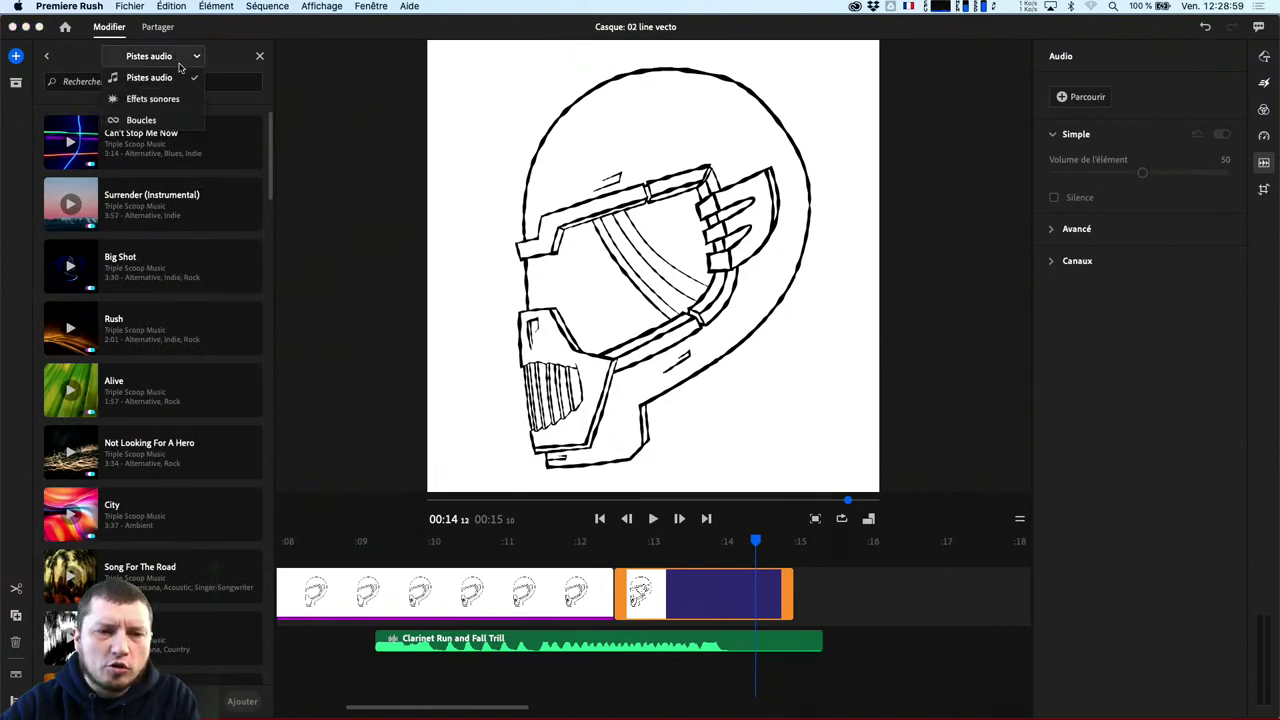
pyautogui.click(180, 118)
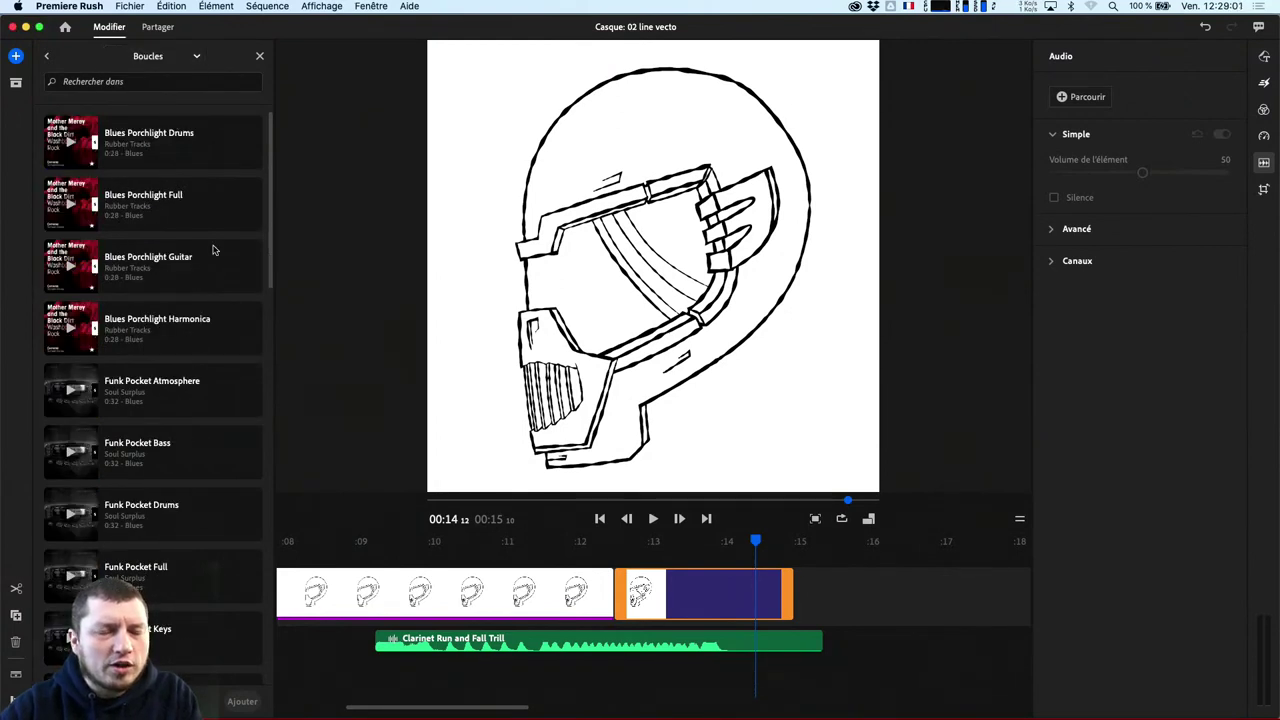
pyautogui.scroll(-3, 177, 150)
pyautogui.scroll(-20, 177, 150)
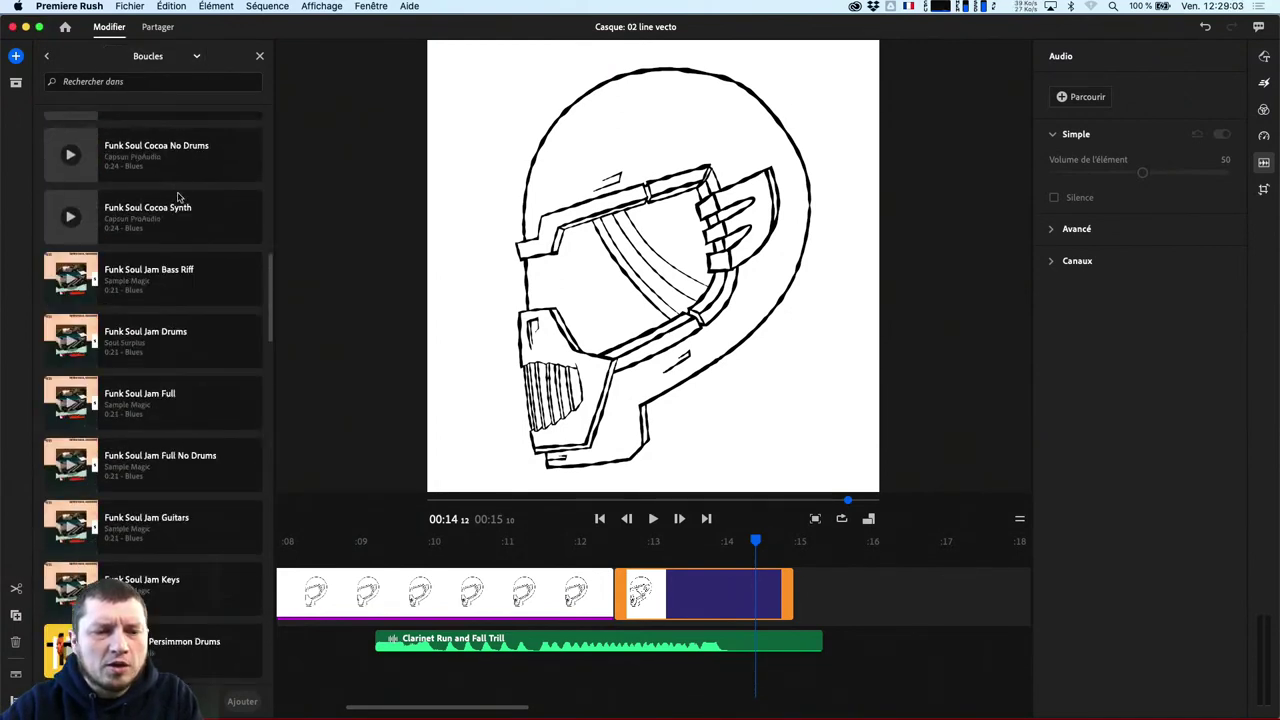
# Look through the blues loops and try Neo Soul Sunshine Full Band, R&B Hymn Sing Piano and R&B Late Night Bass
pyautogui.click(152, 285)
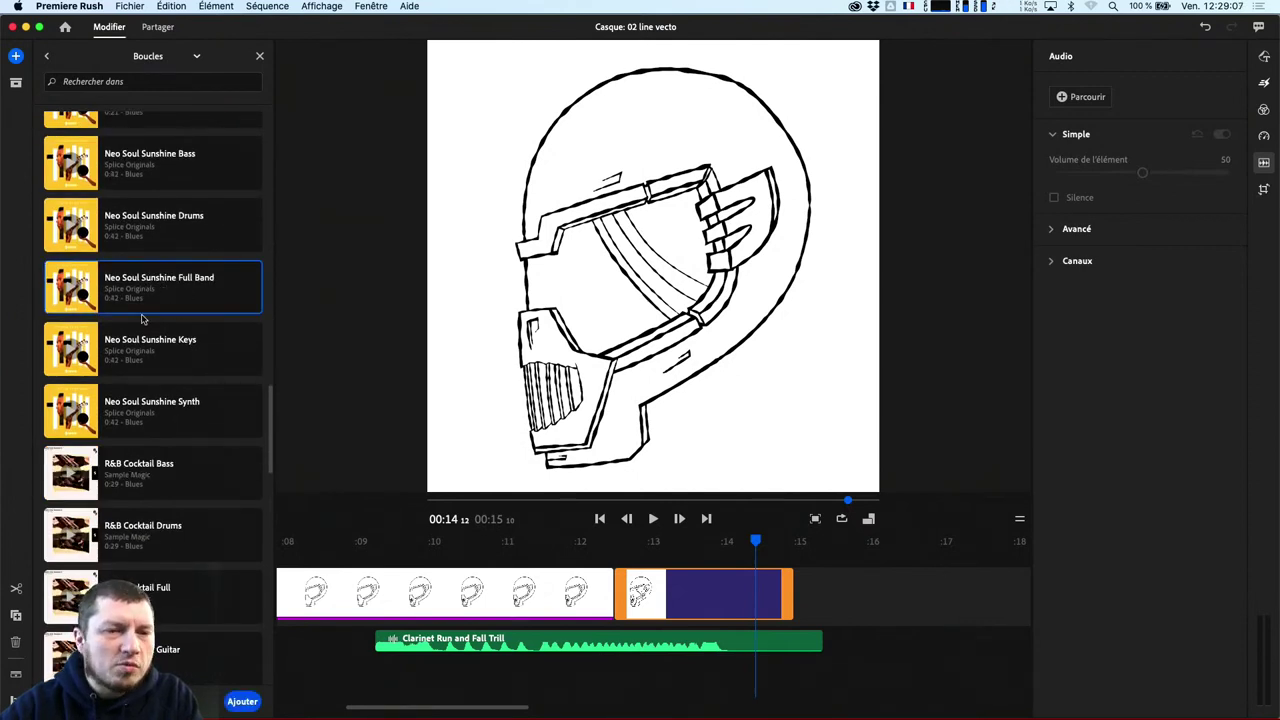
pyautogui.click(196, 56)
pyautogui.click(200, 57)
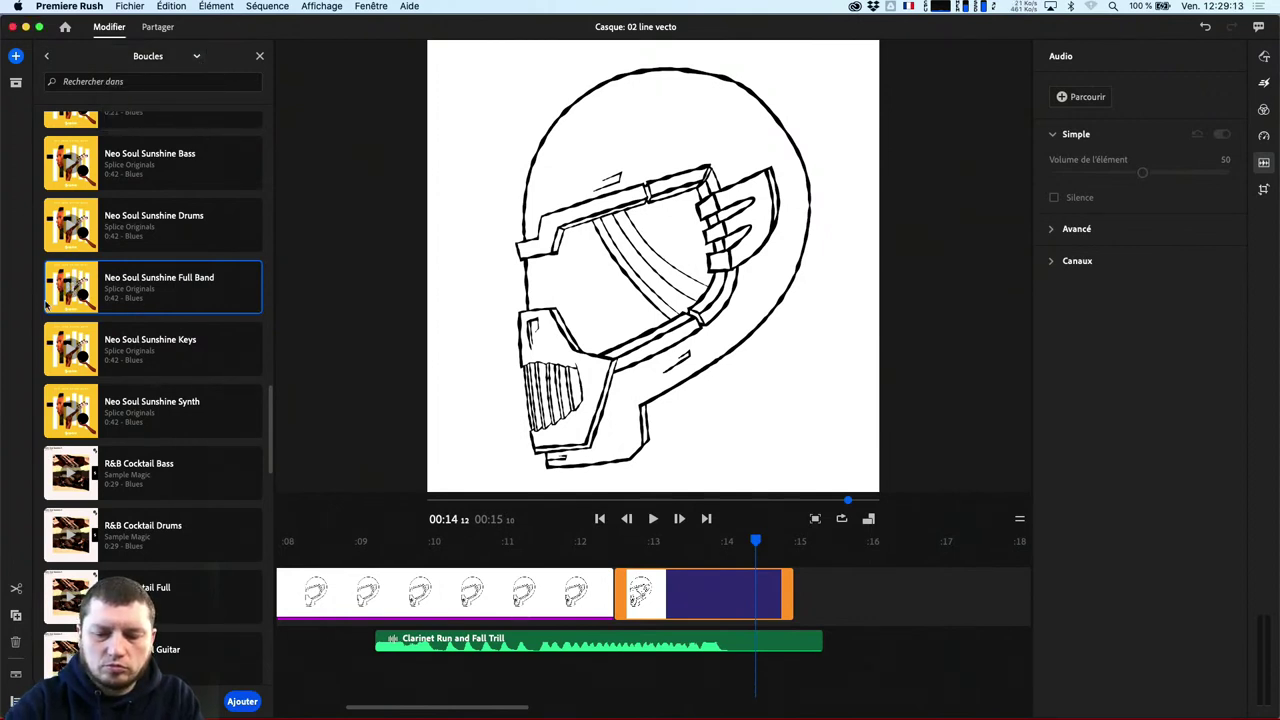
pyautogui.scroll(-10, 70, 350)
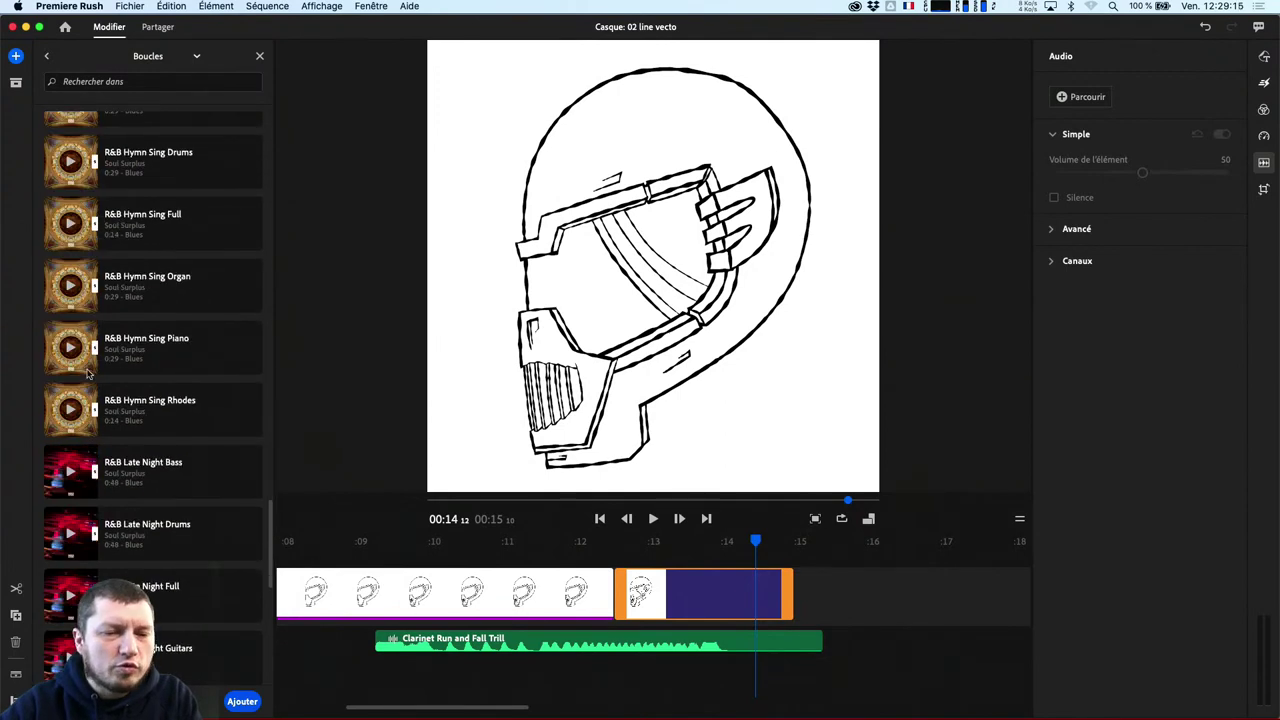
pyautogui.click(74, 352)
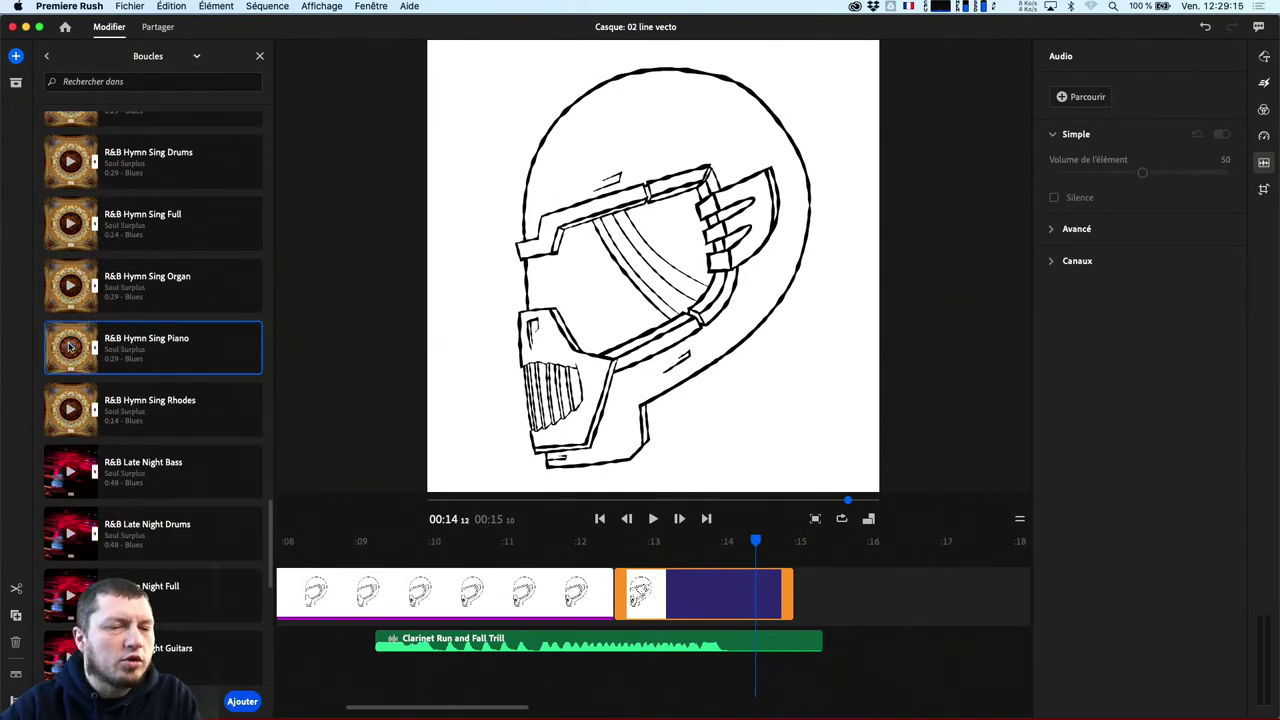
pyautogui.click(85, 468)
# Search the loops for "punk" and preview Moombahton Obsolete Bass
pyautogui.click(114, 83)
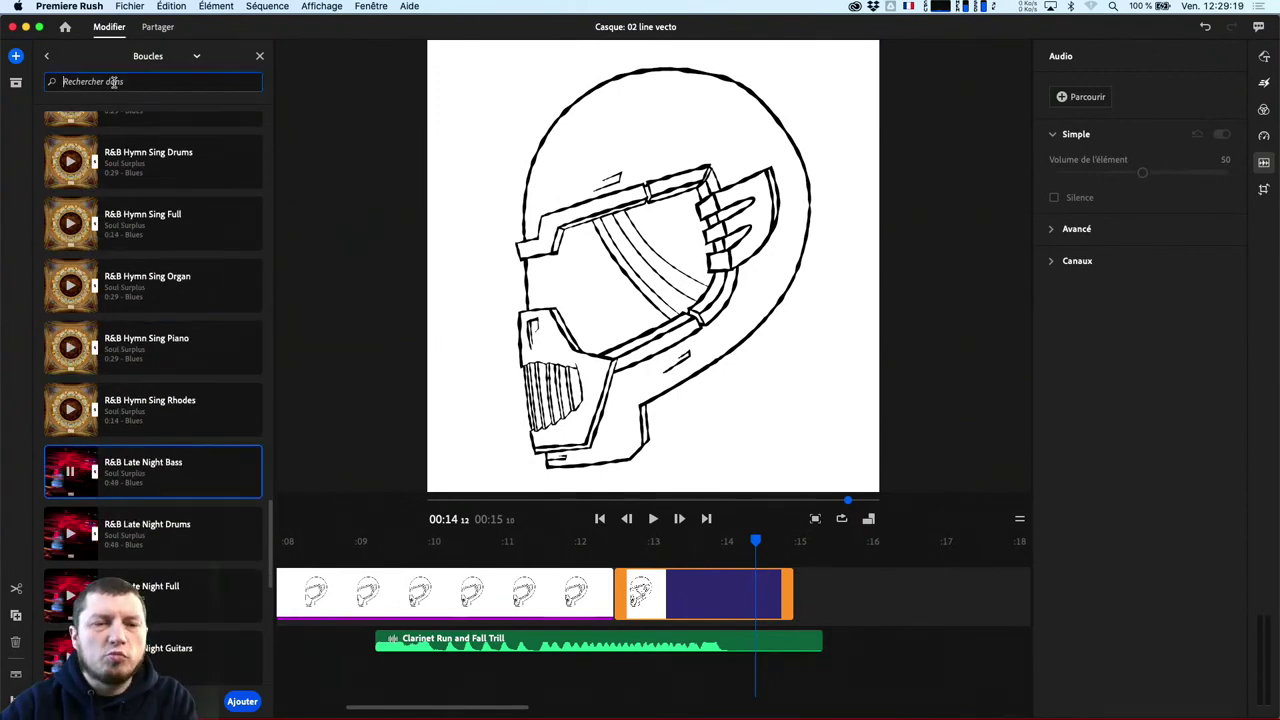
pyautogui.write('punk')
pyautogui.press('Return')
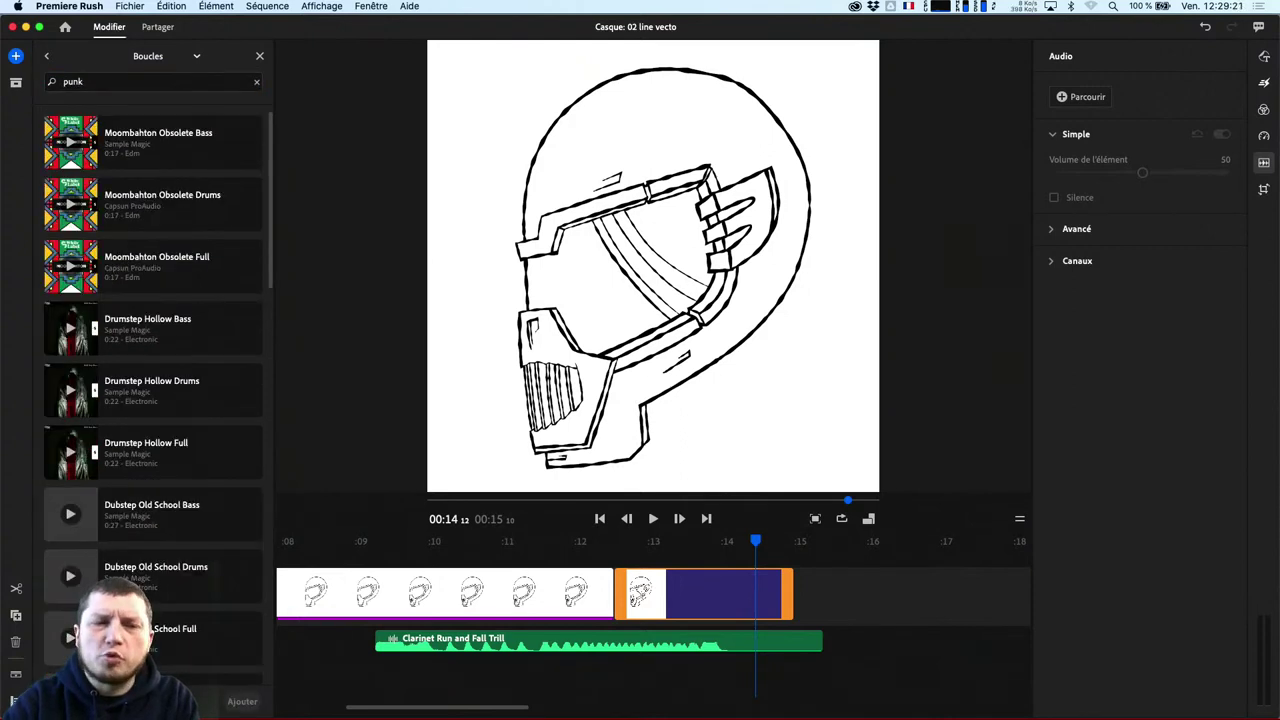
pyautogui.click(80, 150)
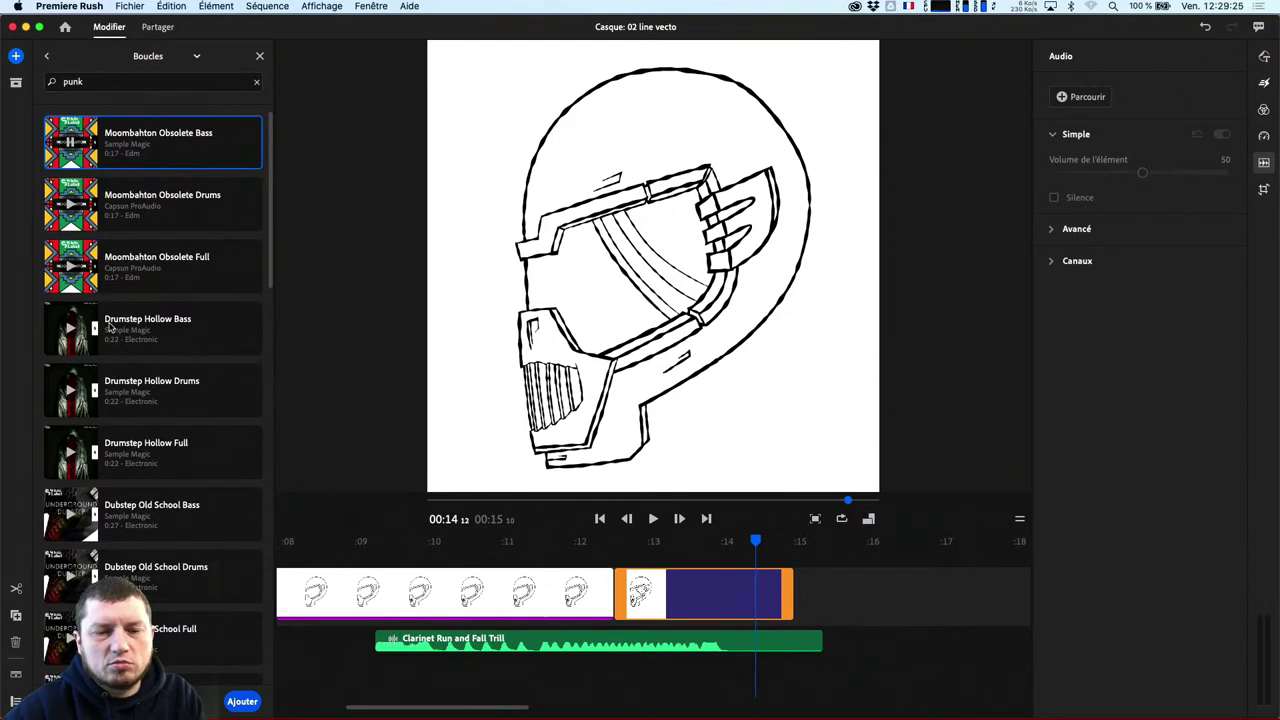
pyautogui.press('space')
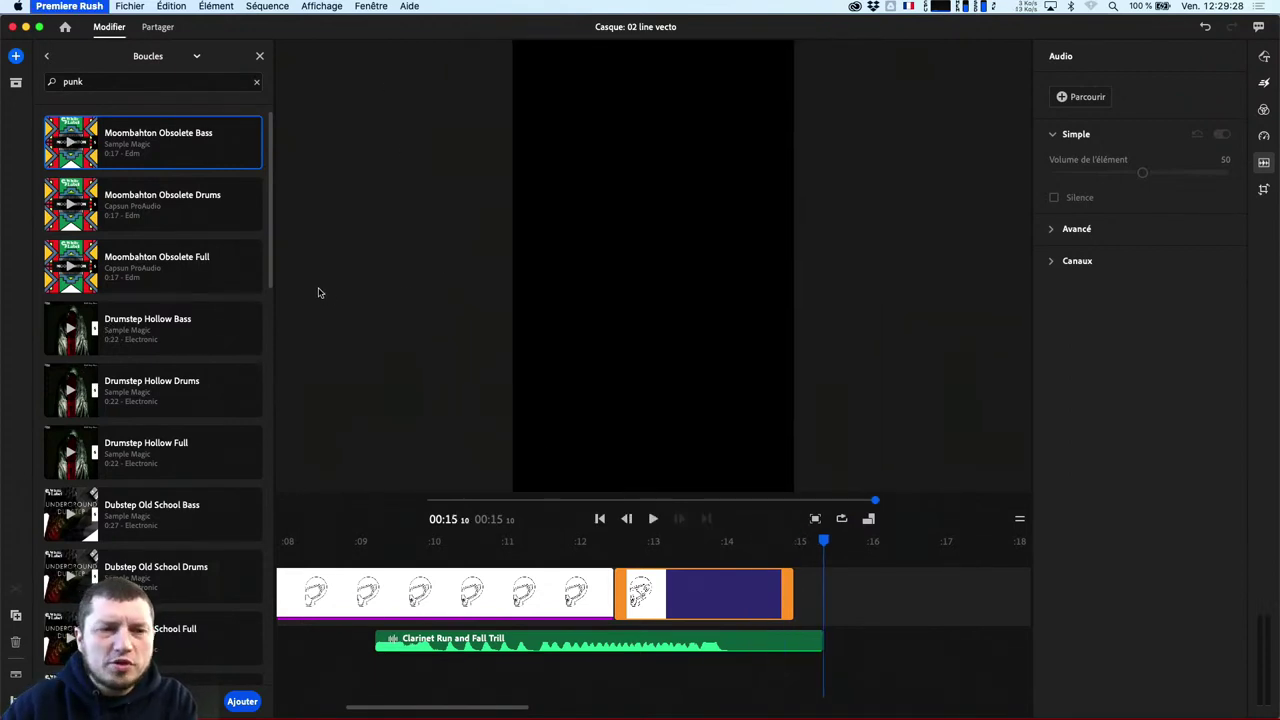
# Hide the browser, launch After Effects and bring its home screen to the front
pyautogui.press('super+Tab')
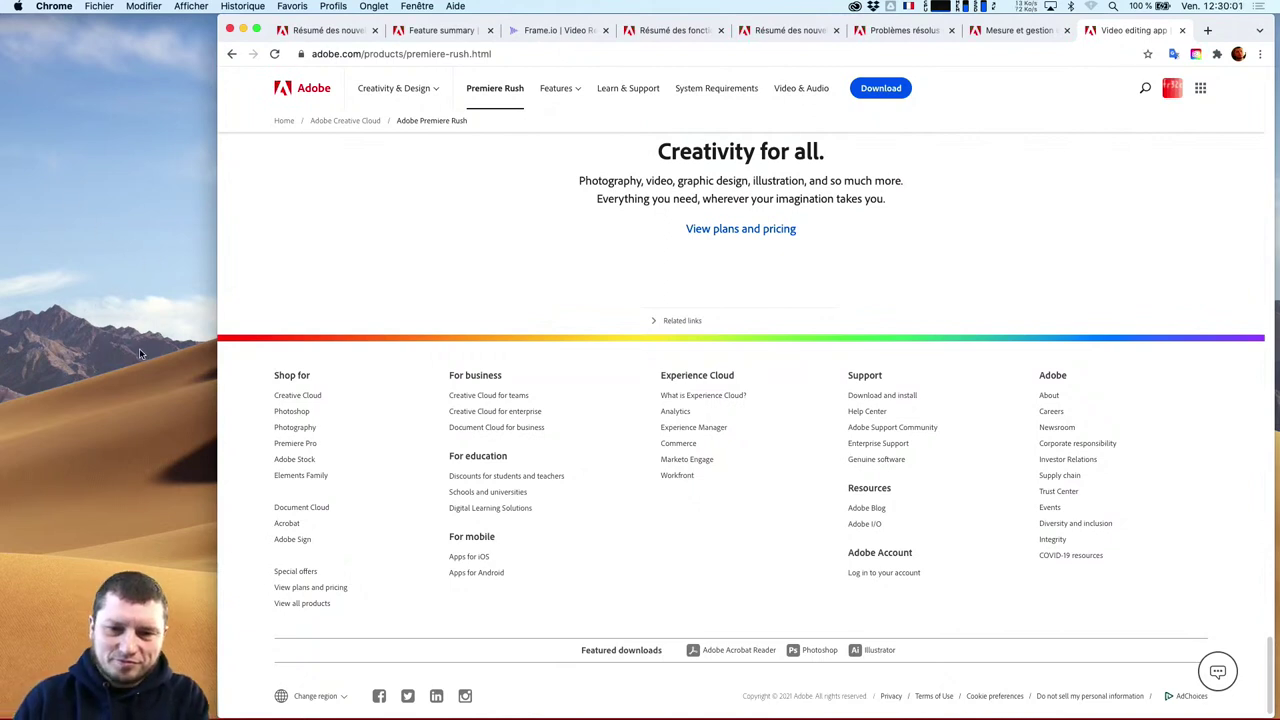
pyautogui.press('super+h')
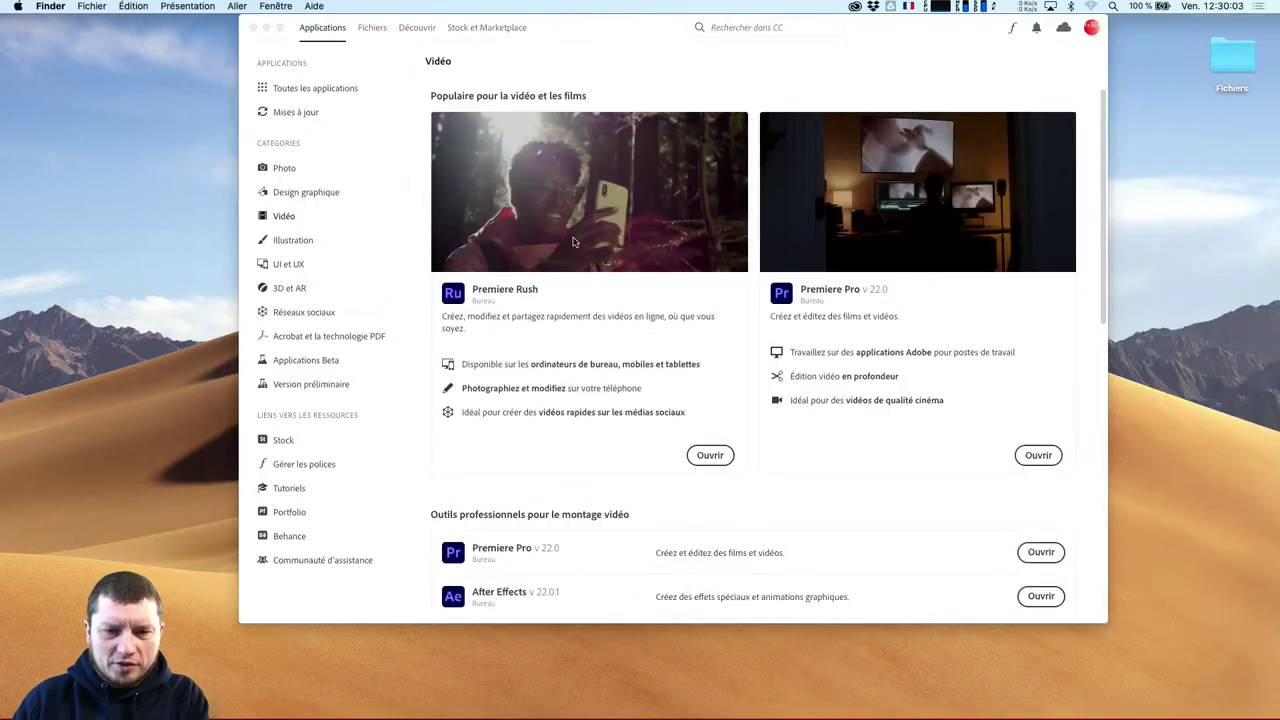
pyautogui.moveTo(650, 716)
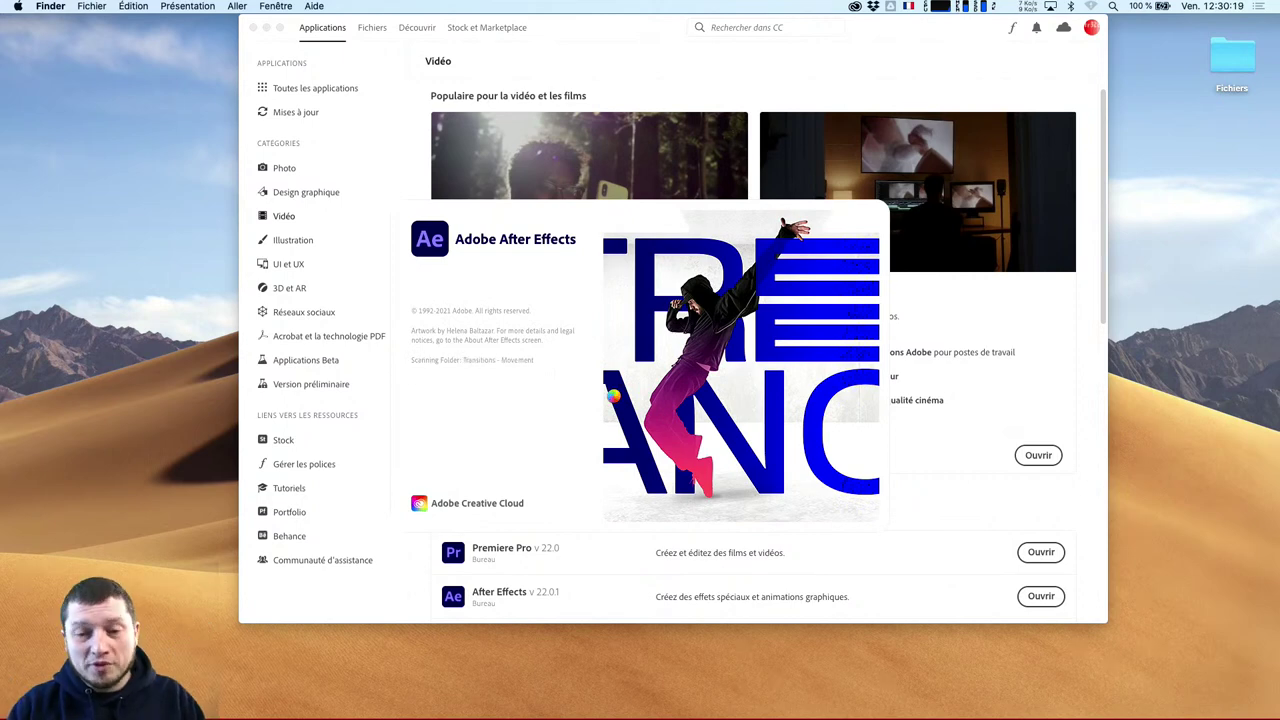
pyautogui.press('super+Tab')
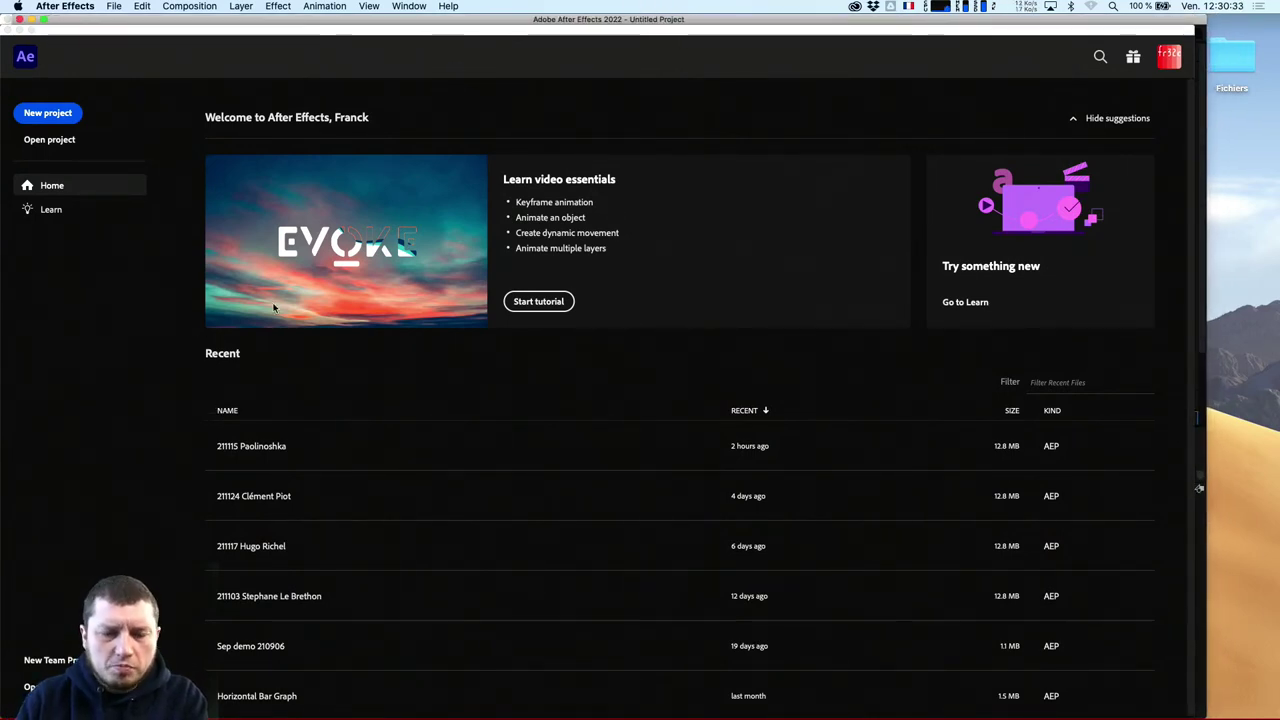
# Open the 211115 project in After Effects 2022 and the 211117 project in After Effects 2021, arranging both windows so they overlap
pyautogui.click(251, 450)
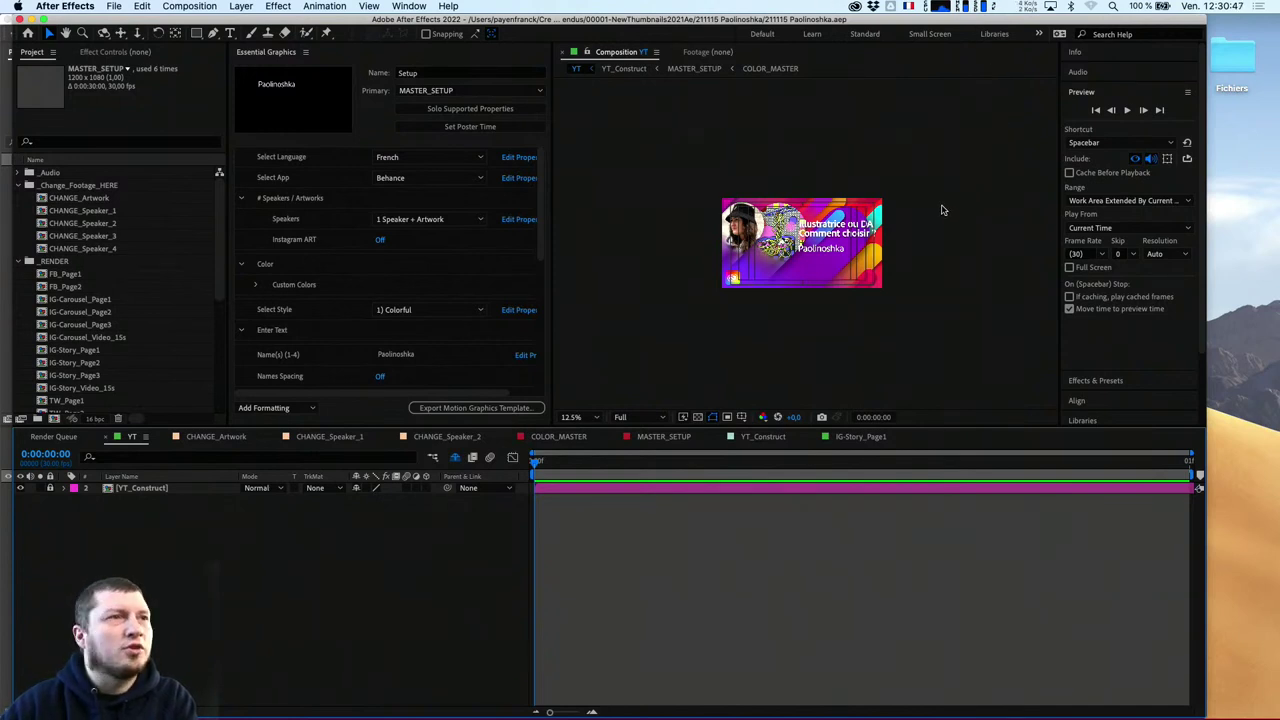
pyautogui.doubleClick(385, 20)
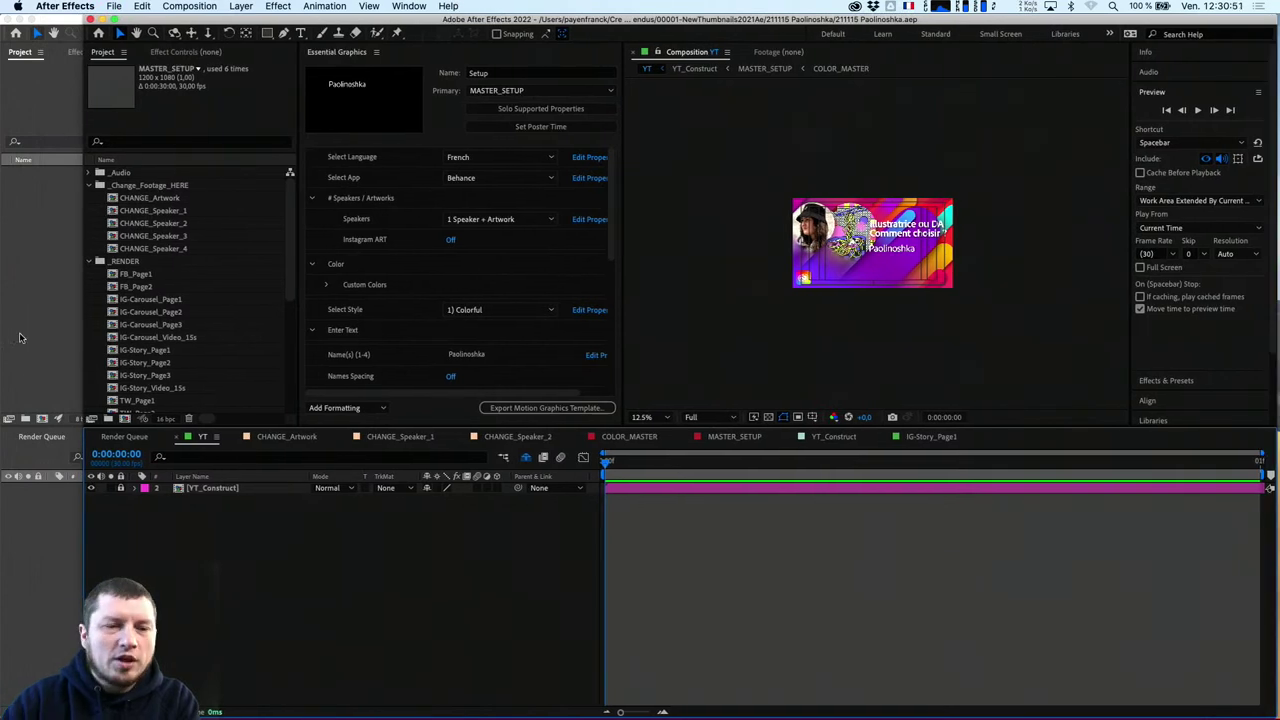
pyautogui.press('super+alt+n')
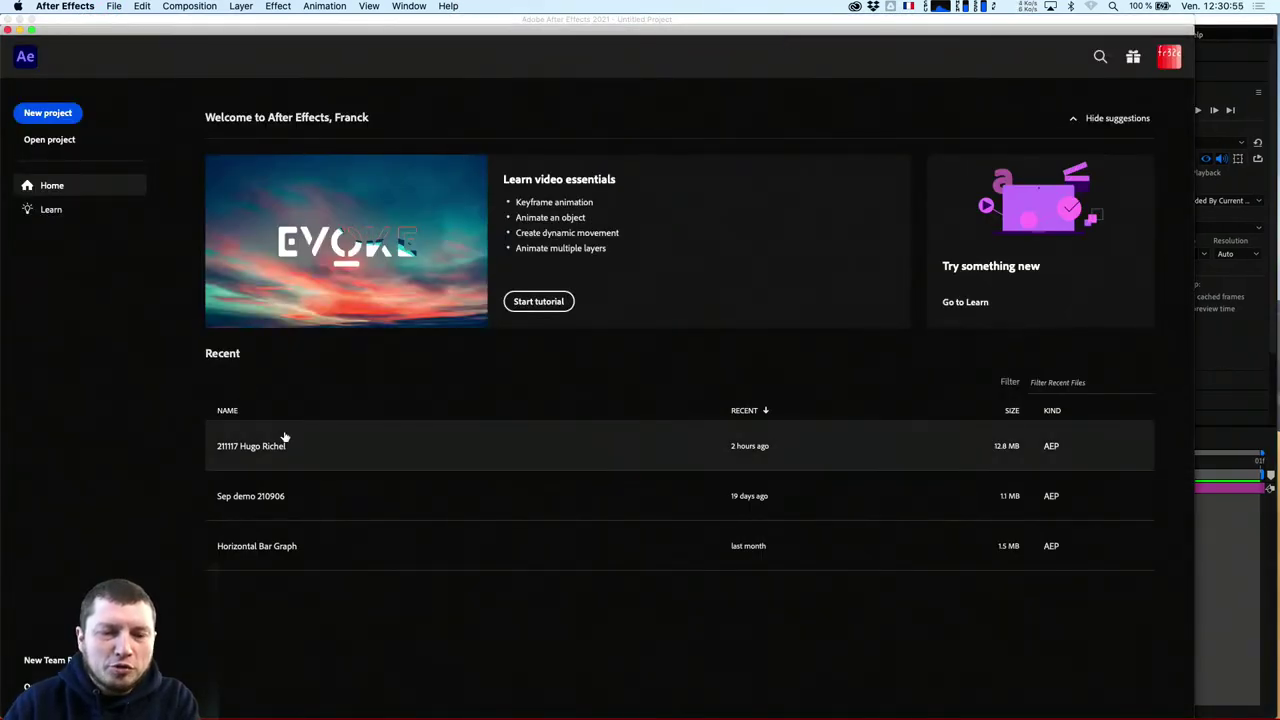
pyautogui.click(280, 447)
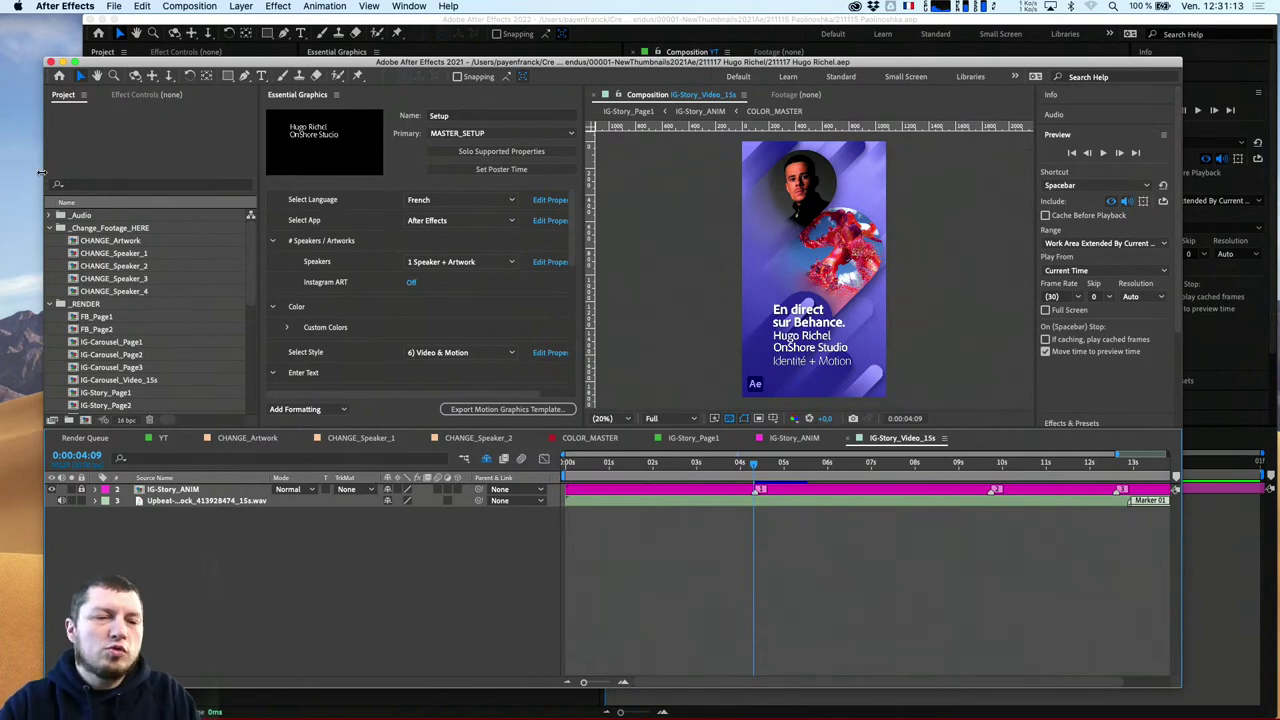
pyautogui.moveTo(43, 163); pyautogui.dragTo(3, 160)
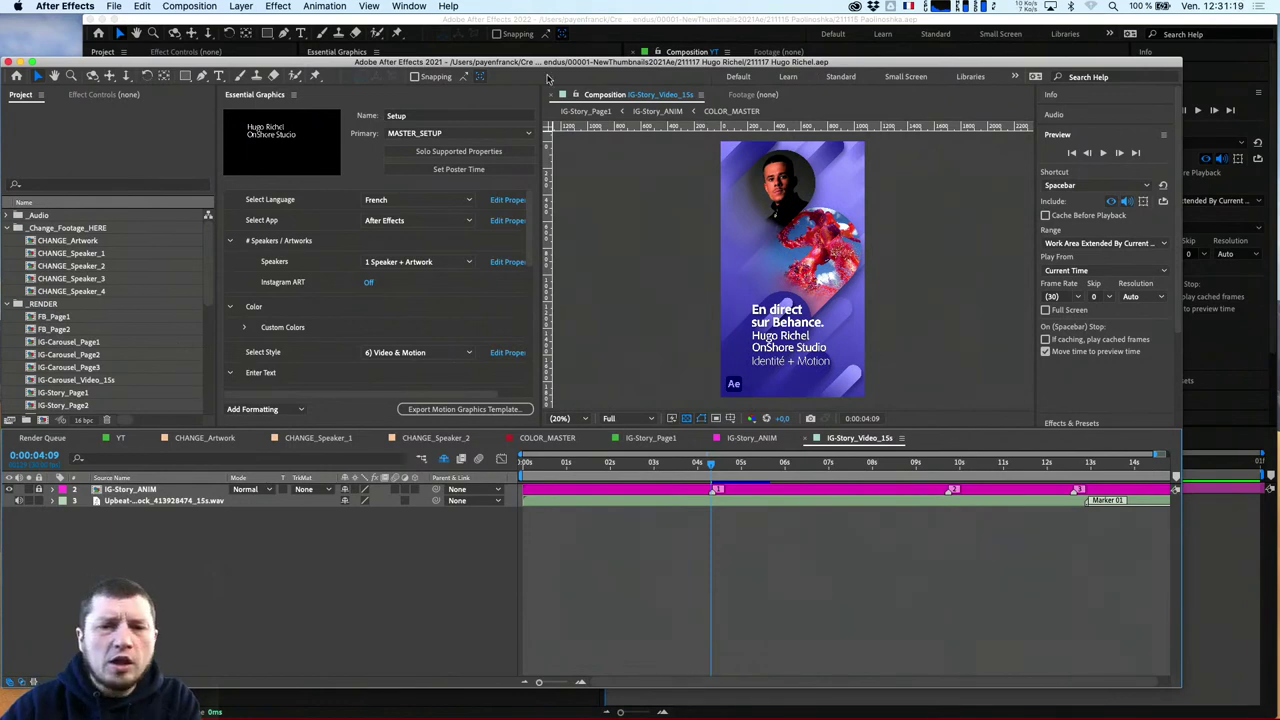
# In the After Effects 2022 project, open IG-Story_Video_15s, fit it to the viewer and set the preview resolution to Quarter
pyautogui.click(590, 27)
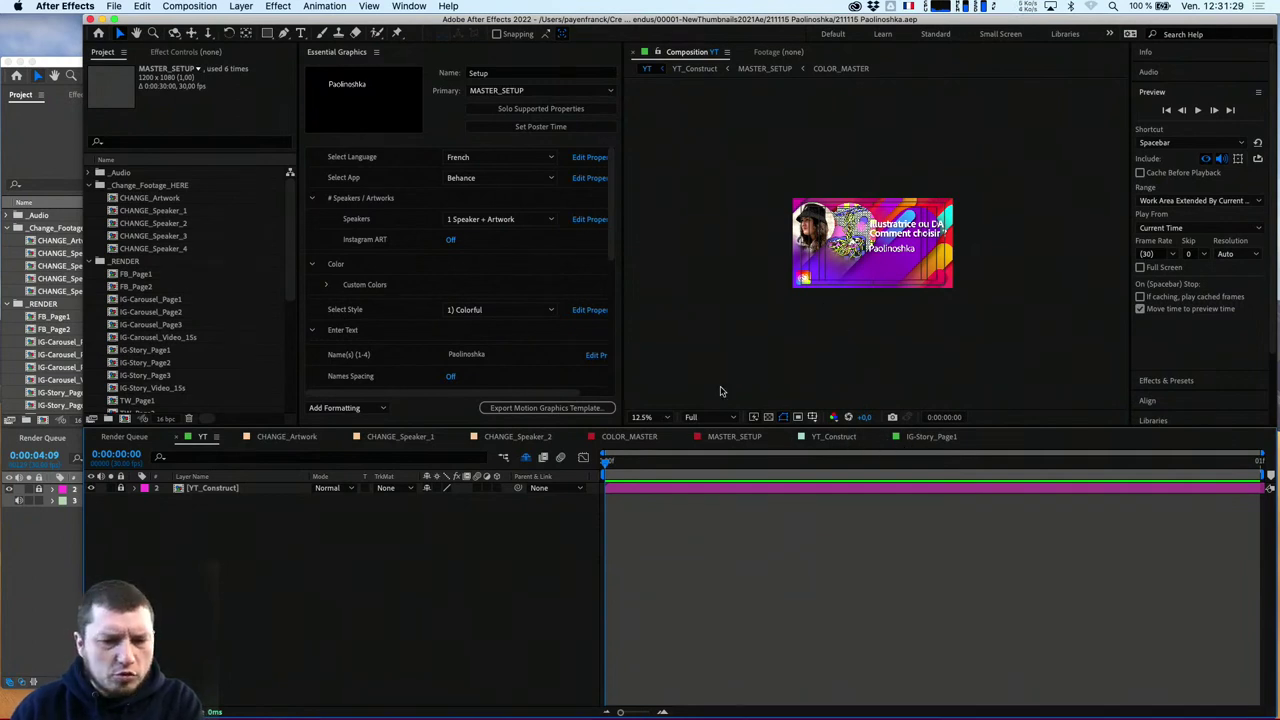
pyautogui.click(172, 388)
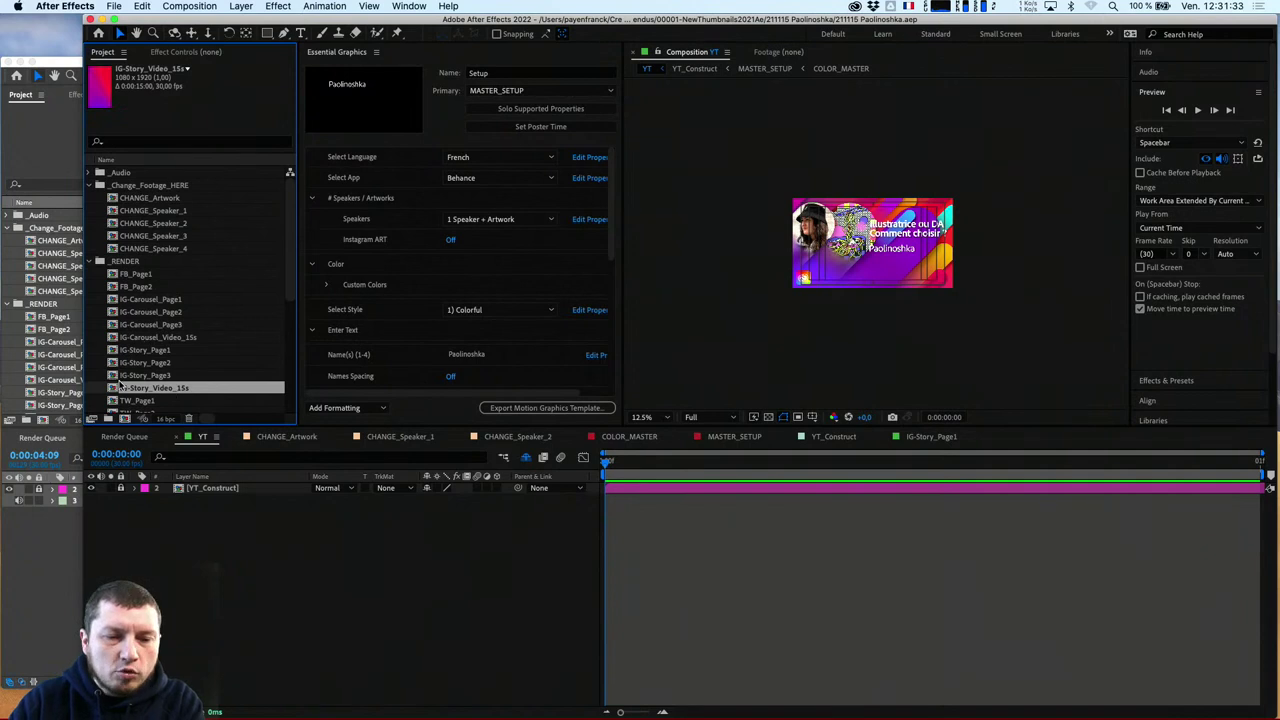
pyautogui.doubleClick(121, 387)
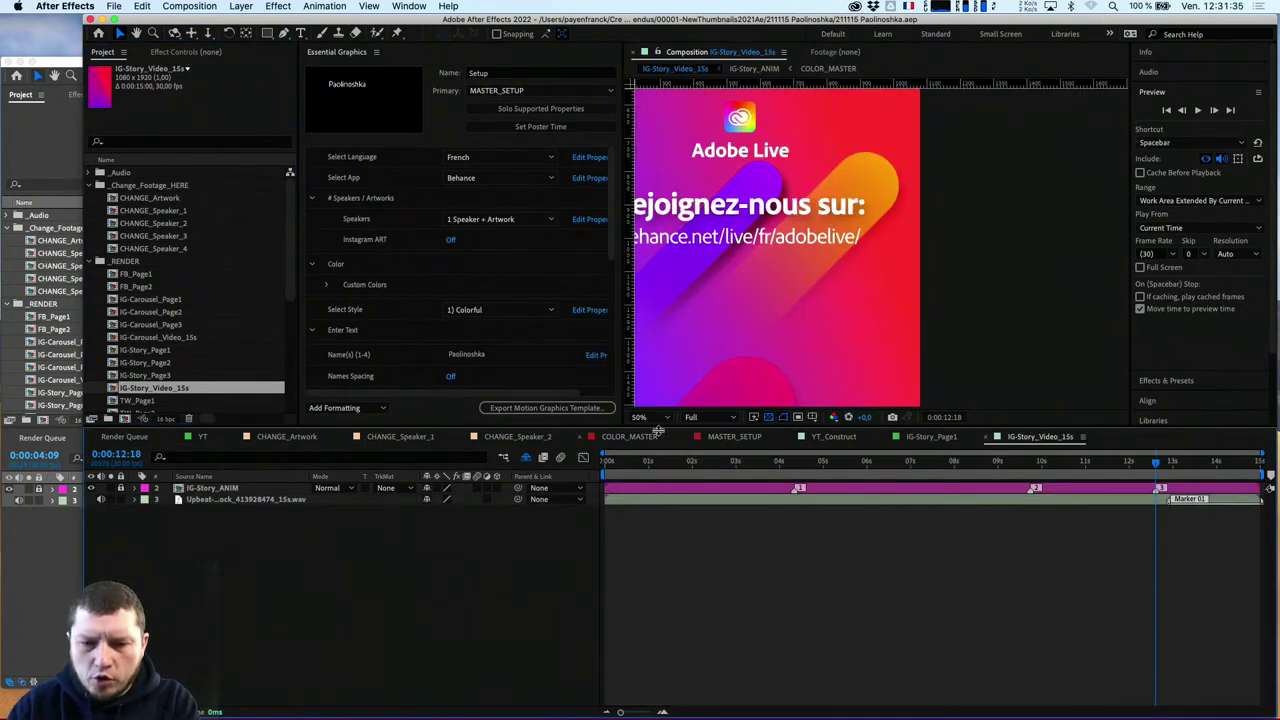
pyautogui.click(645, 417)
pyautogui.click(650, 443)
pyautogui.click(723, 419)
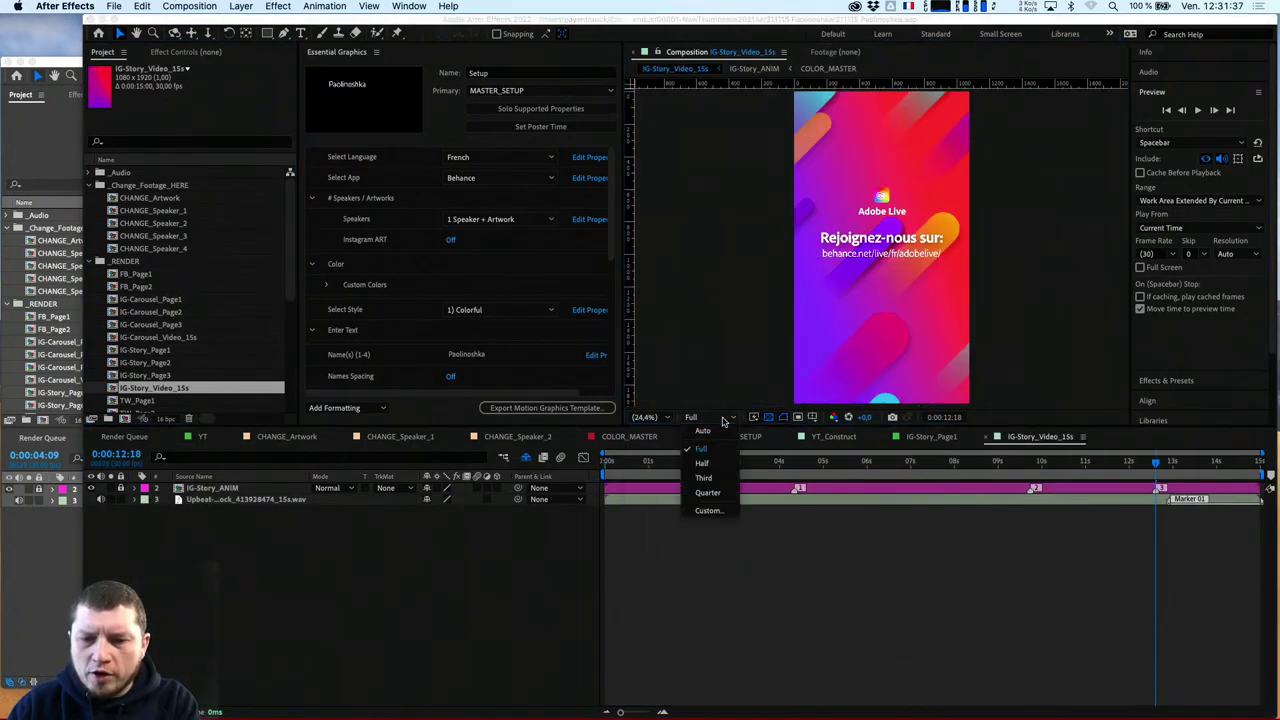
pyautogui.click(707, 492)
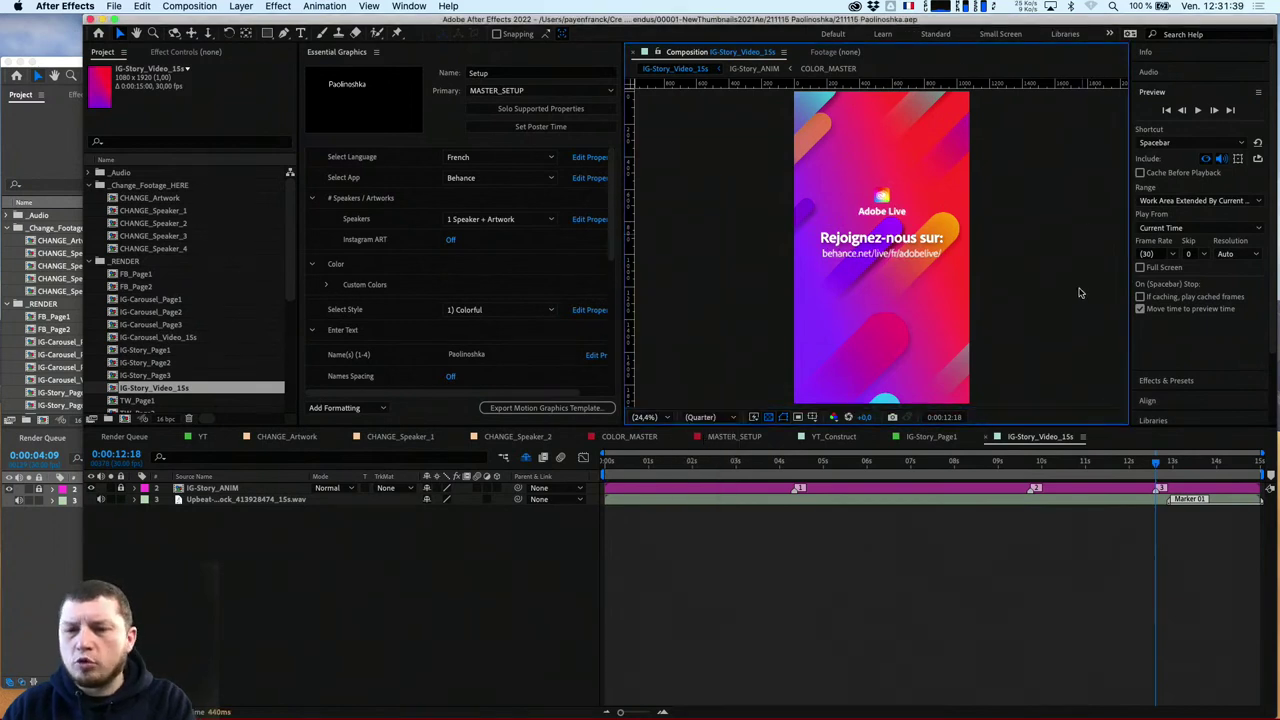
# Set the current time to 0:00:05:01 in IG-Story_Video_15s, compare with the 2021 project and play the 2022 preview
pyautogui.click(787, 467)
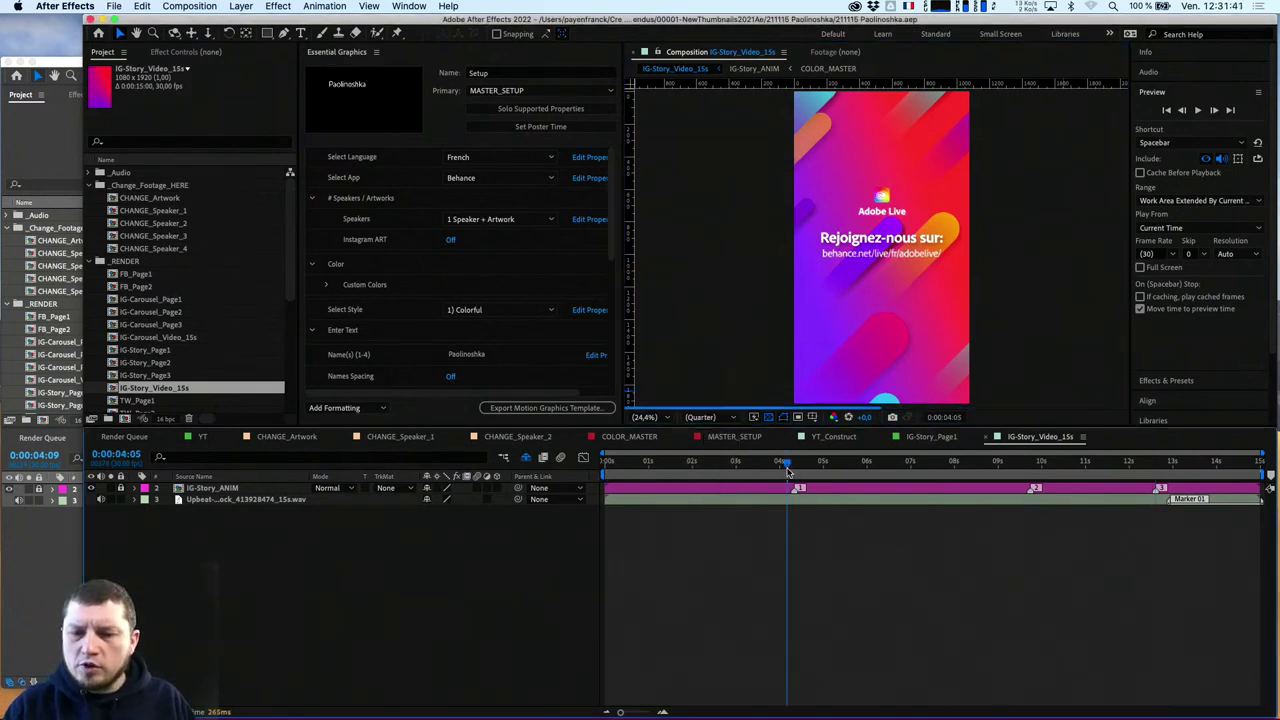
pyautogui.click(825, 468)
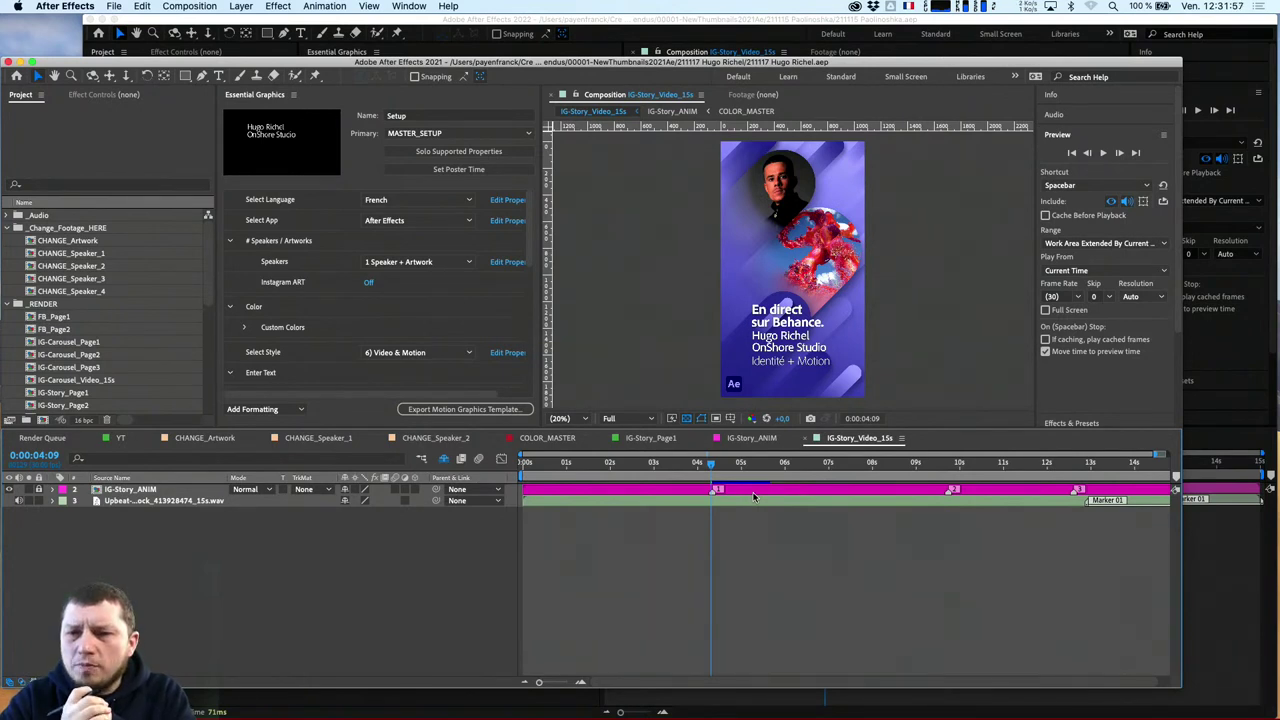
pyautogui.click(935, 6)
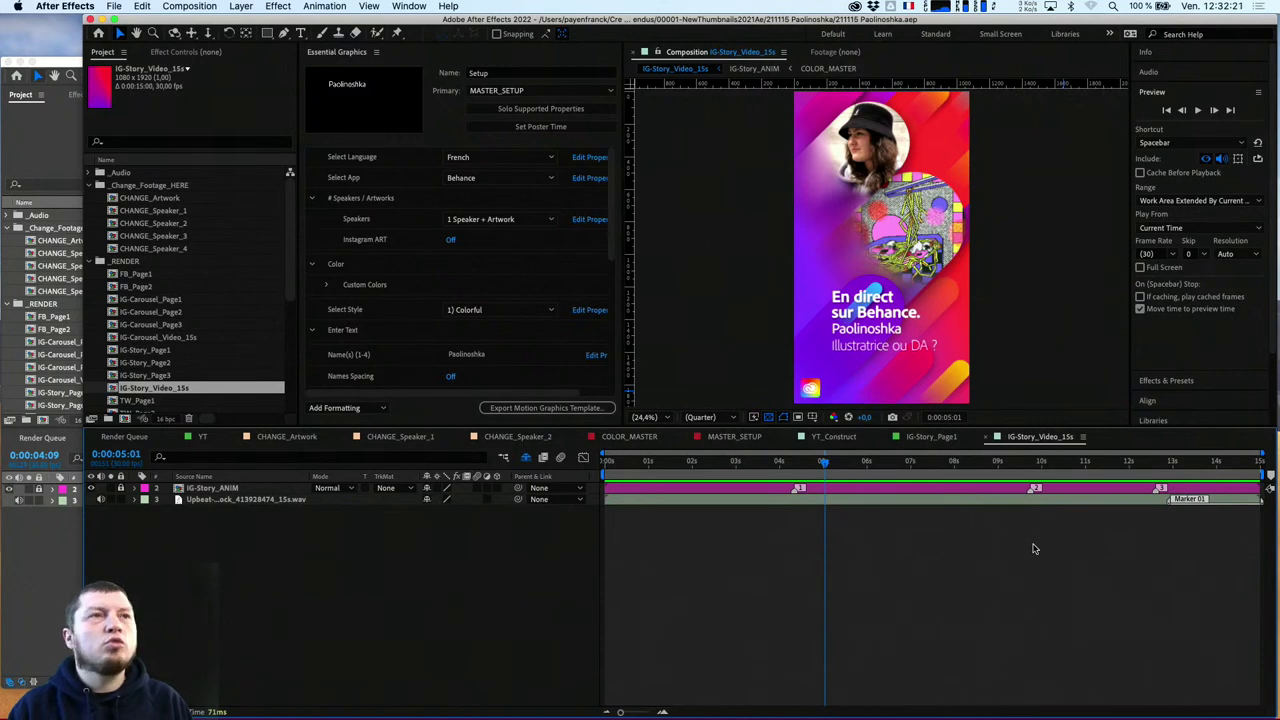
pyautogui.press('space')
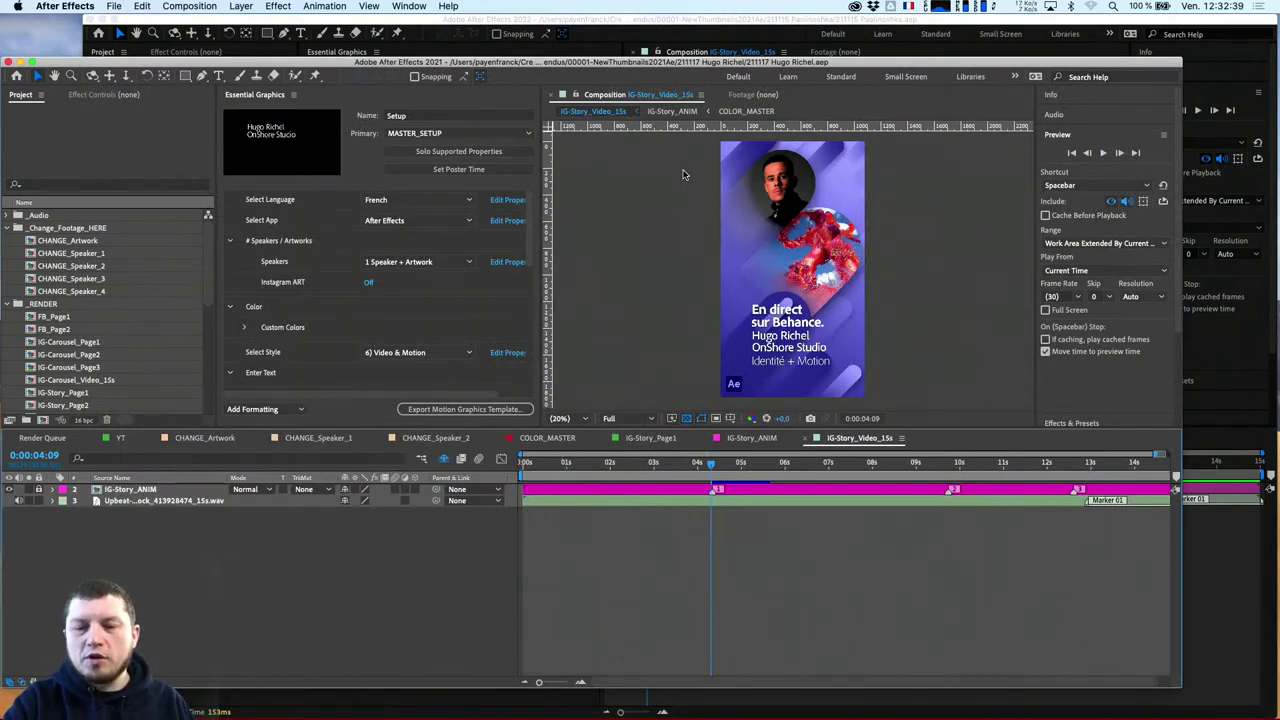
# Preview IG-Story_Video_15s in the After Effects 2021 project from around 0:00:04:12
pyautogui.press('space')
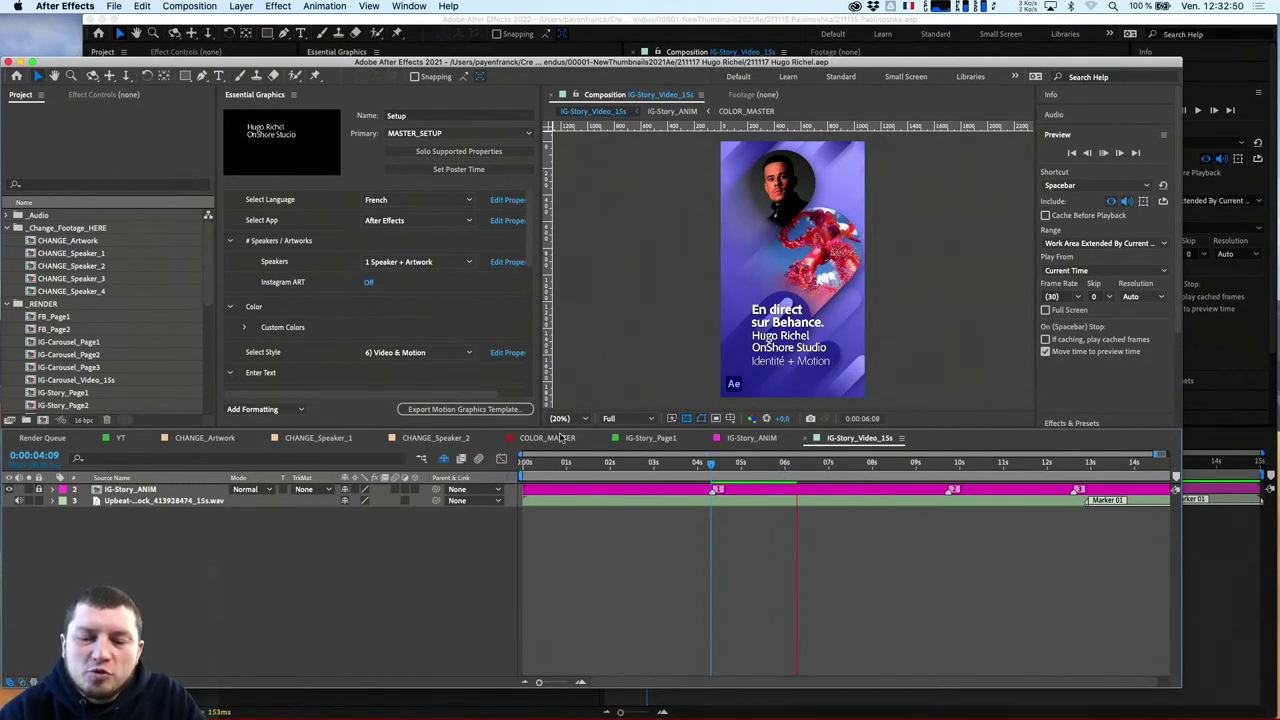
pyautogui.click(713, 463)
pyautogui.moveTo(713, 463); pyautogui.dragTo(716, 466)
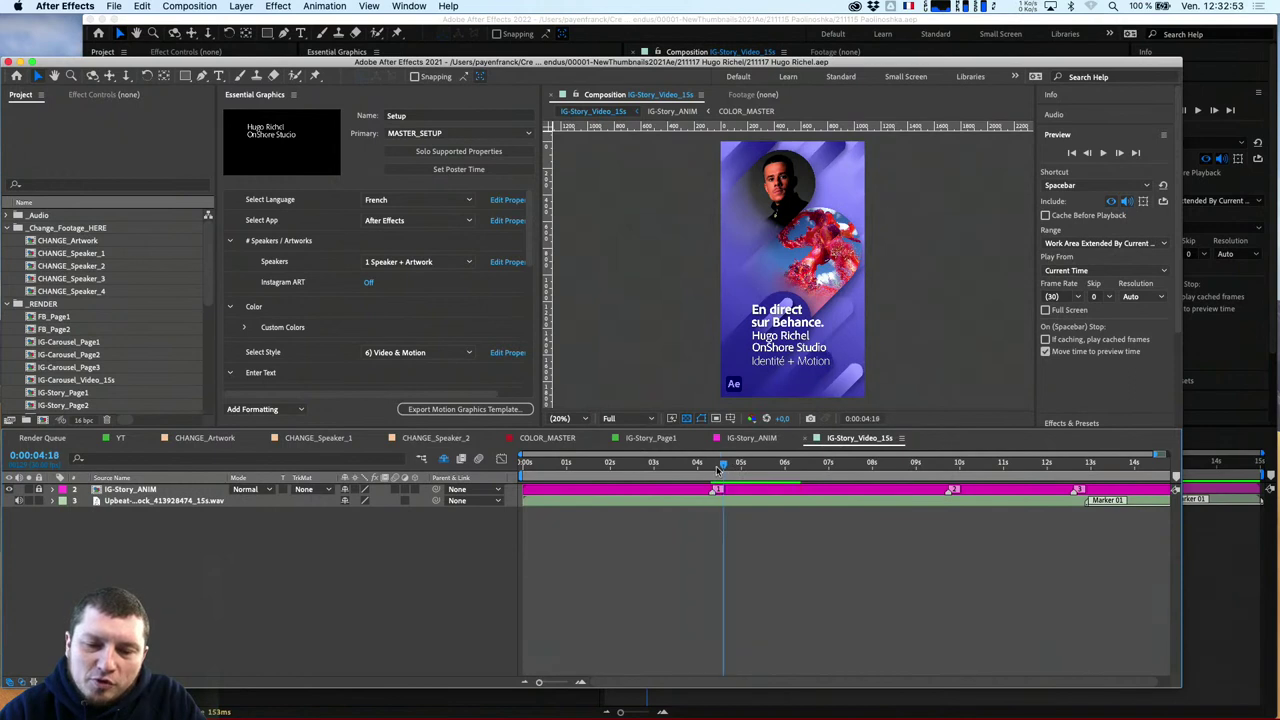
pyautogui.press('space')
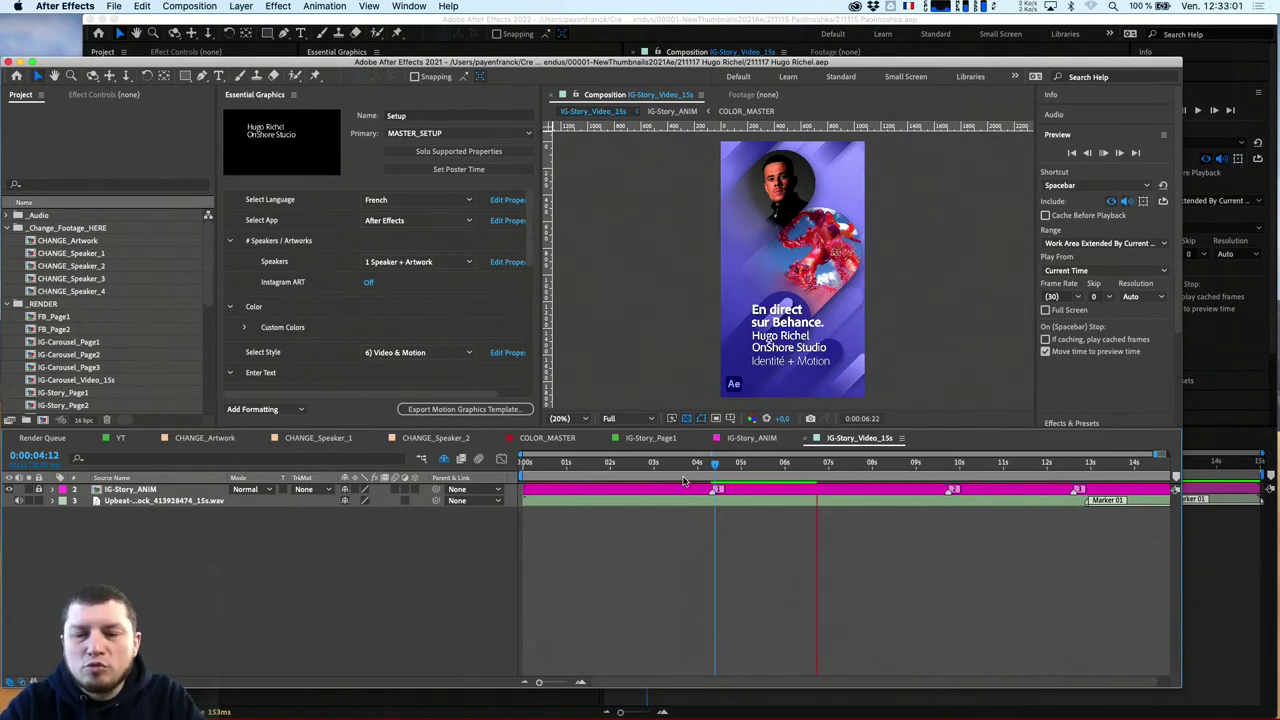
pyautogui.press('space')
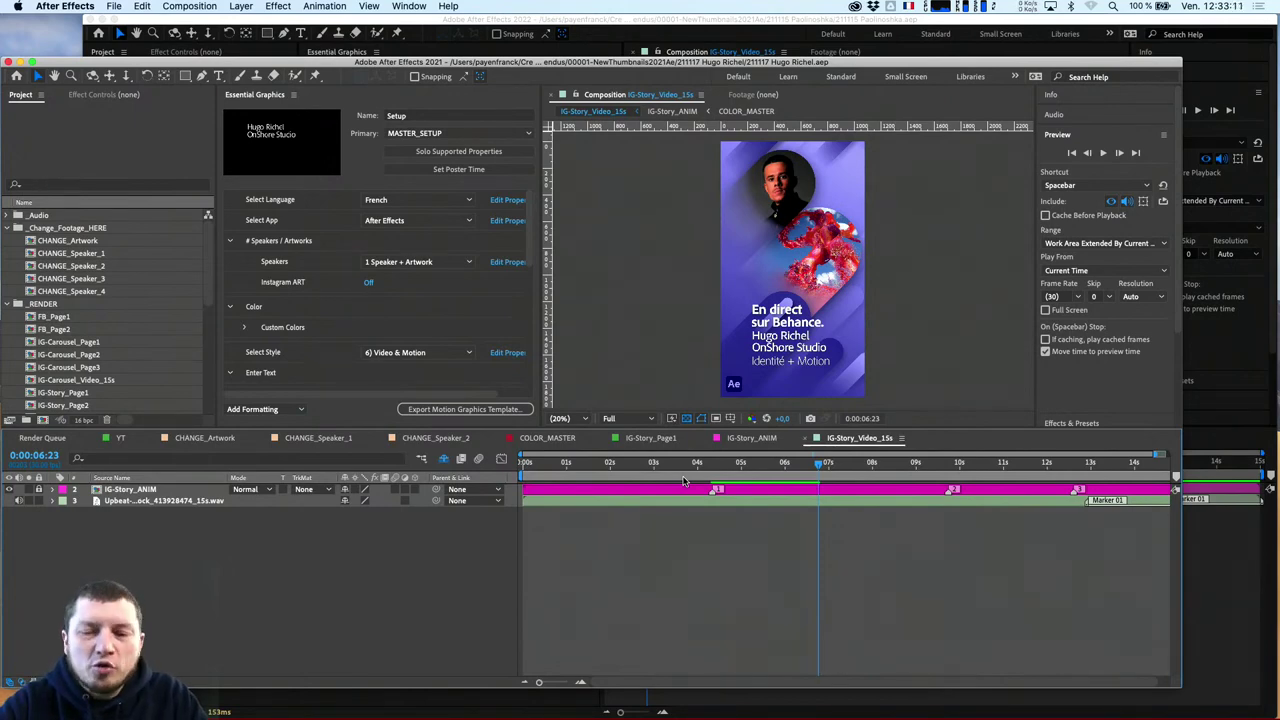
# Bring the After Effects 2022 project back to the front and set its current time to 0:00:04:18
pyautogui.moveTo(890, 21); pyautogui.dragTo(848, 43)
pyautogui.moveTo(630, 46); pyautogui.dragTo(667, 8)
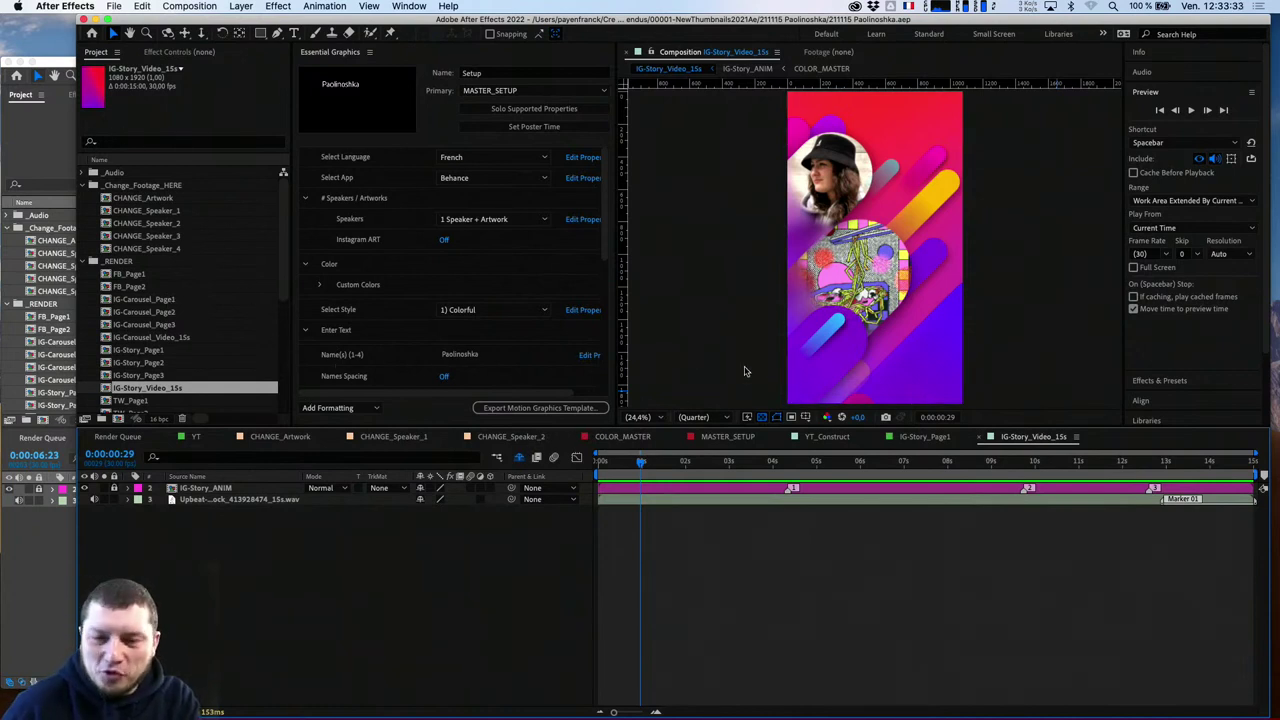
pyautogui.click(800, 462)
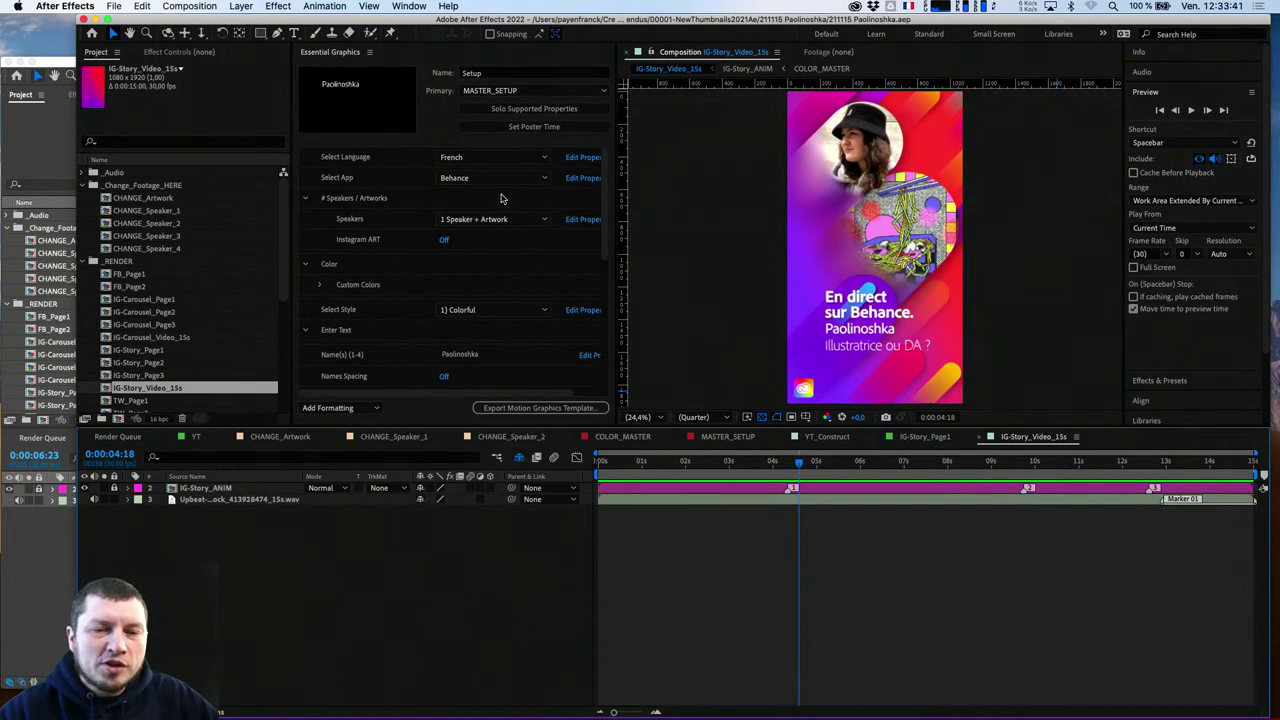
# Change the template style to 7) Drawing & Illustration and preview the story video from 0:00:04:18
pyautogui.click(528, 312)
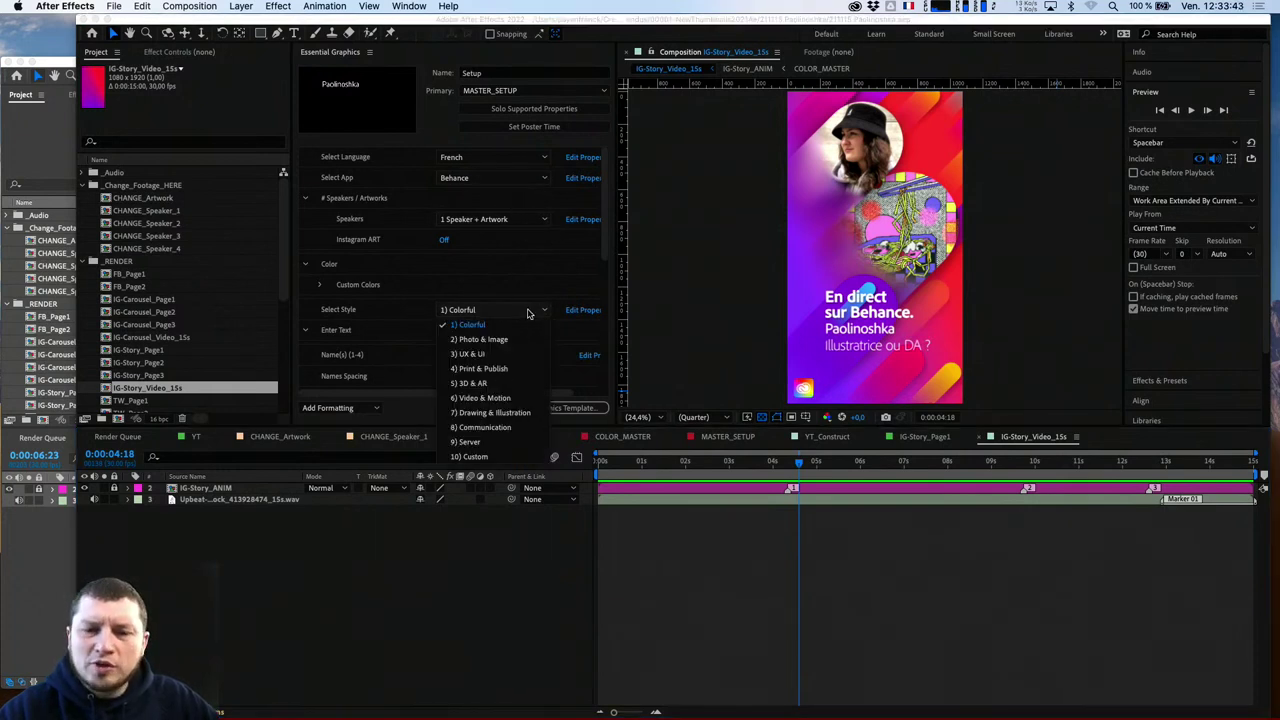
pyautogui.click(502, 413)
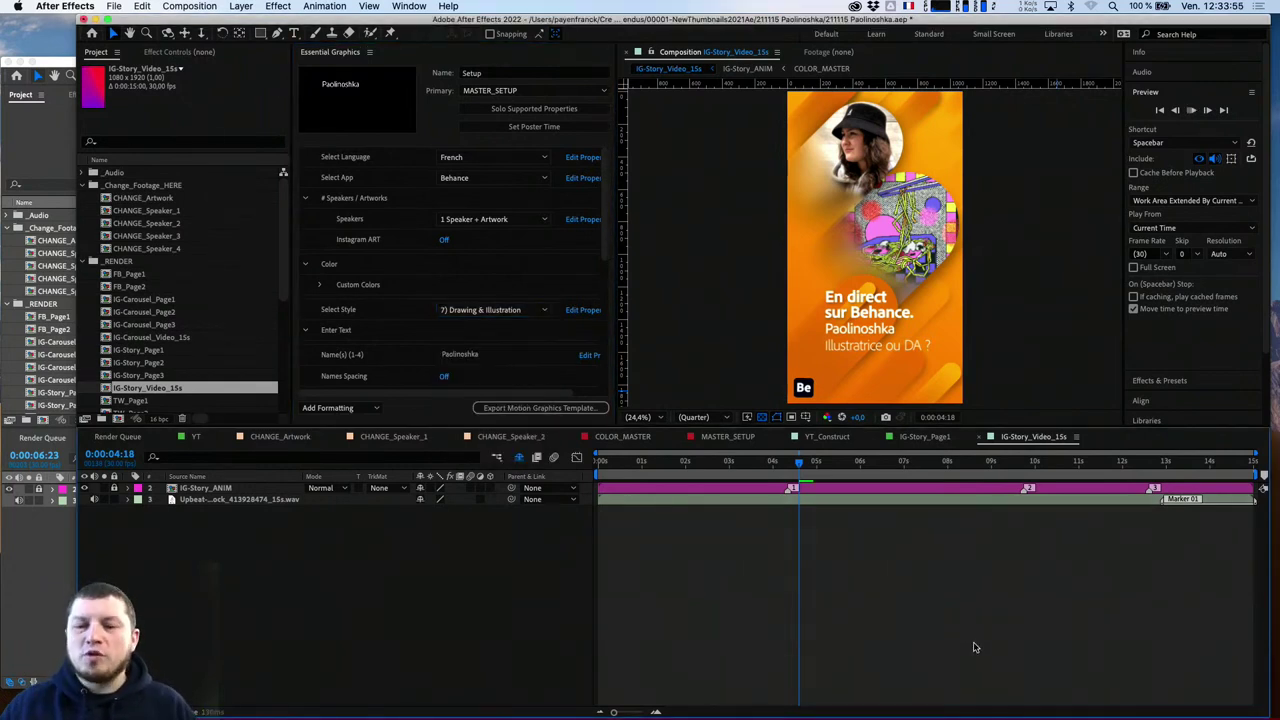
pyautogui.press('space')
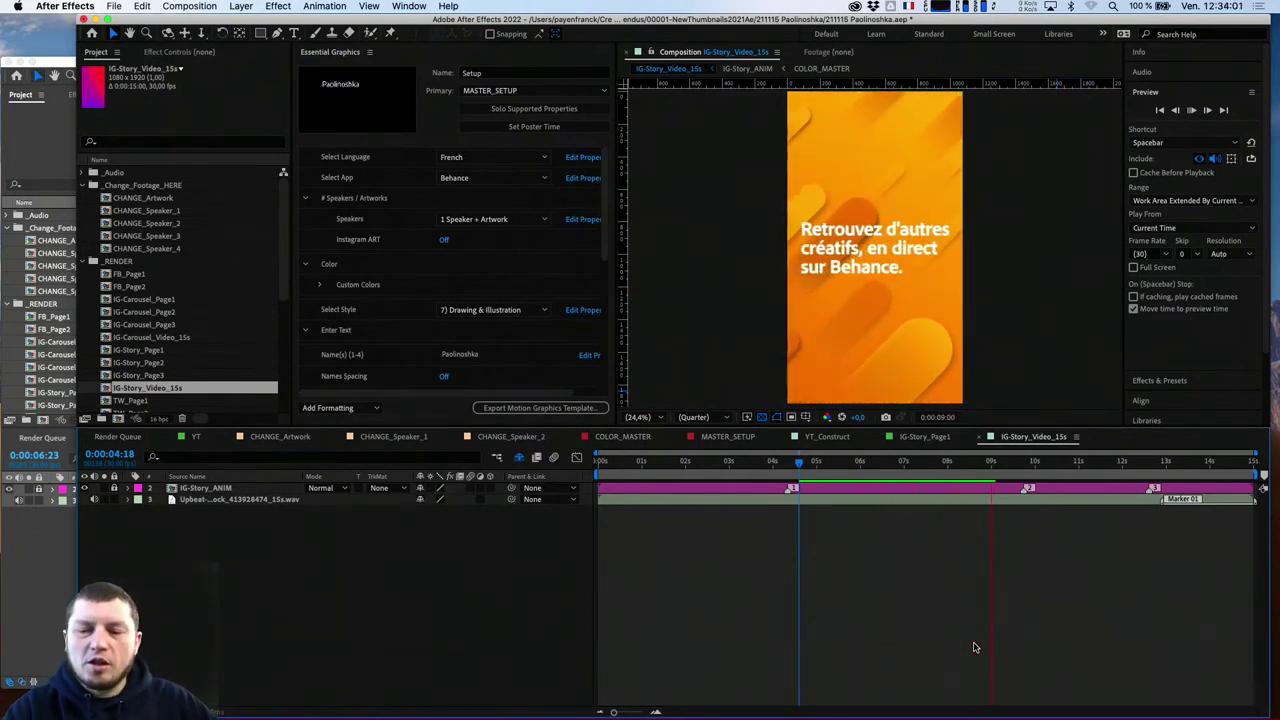
pyautogui.press('space')
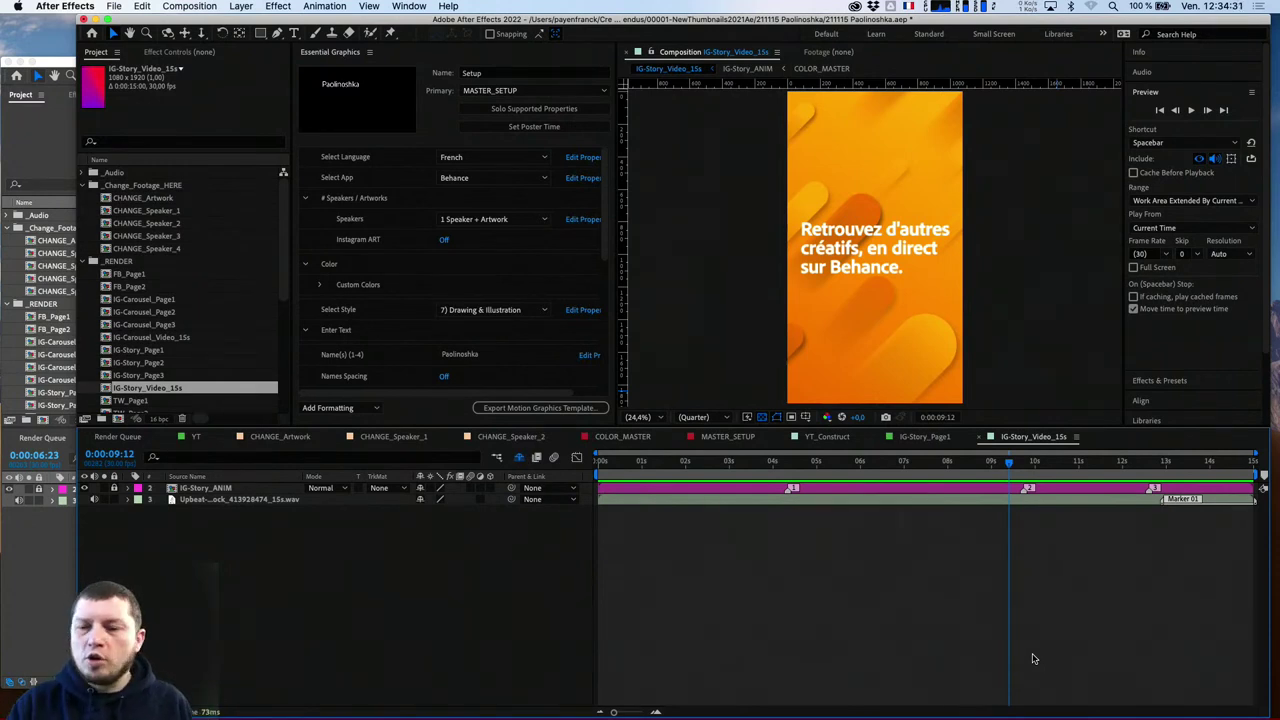
# Replay the cached story video and set the template style back to 1) Colorful
pyautogui.moveTo(1012, 716)
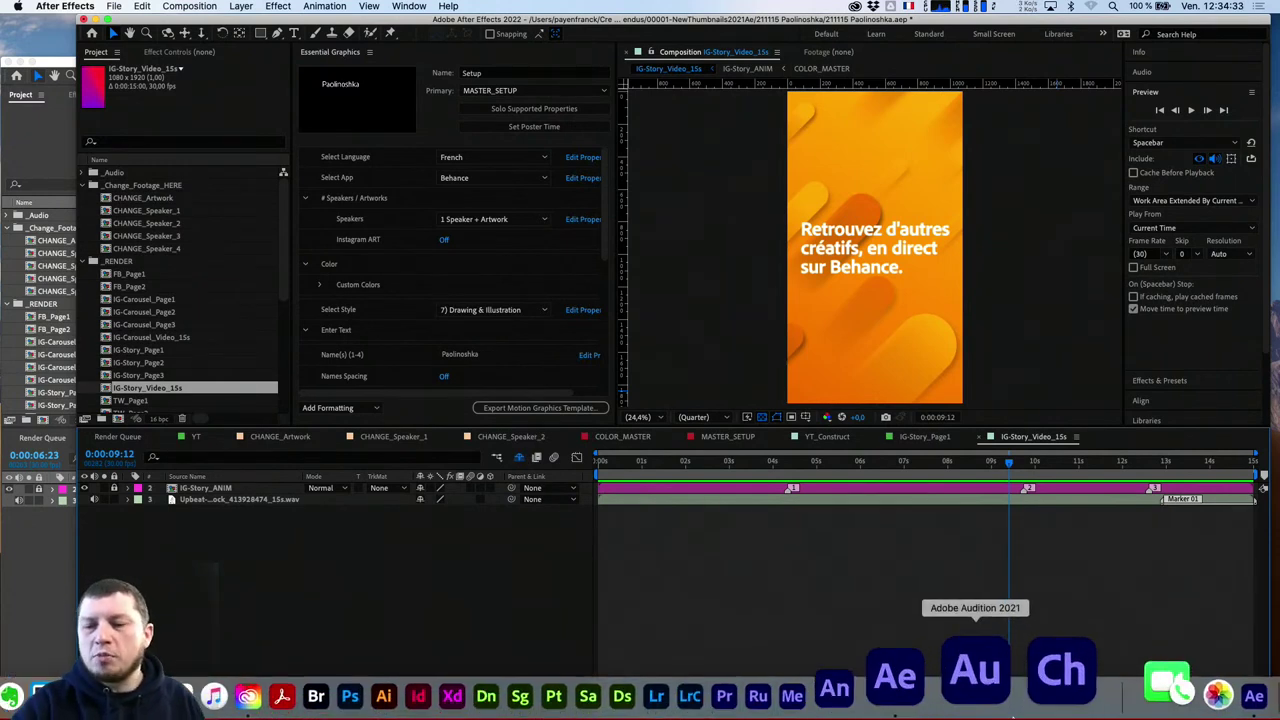
pyautogui.press('space')
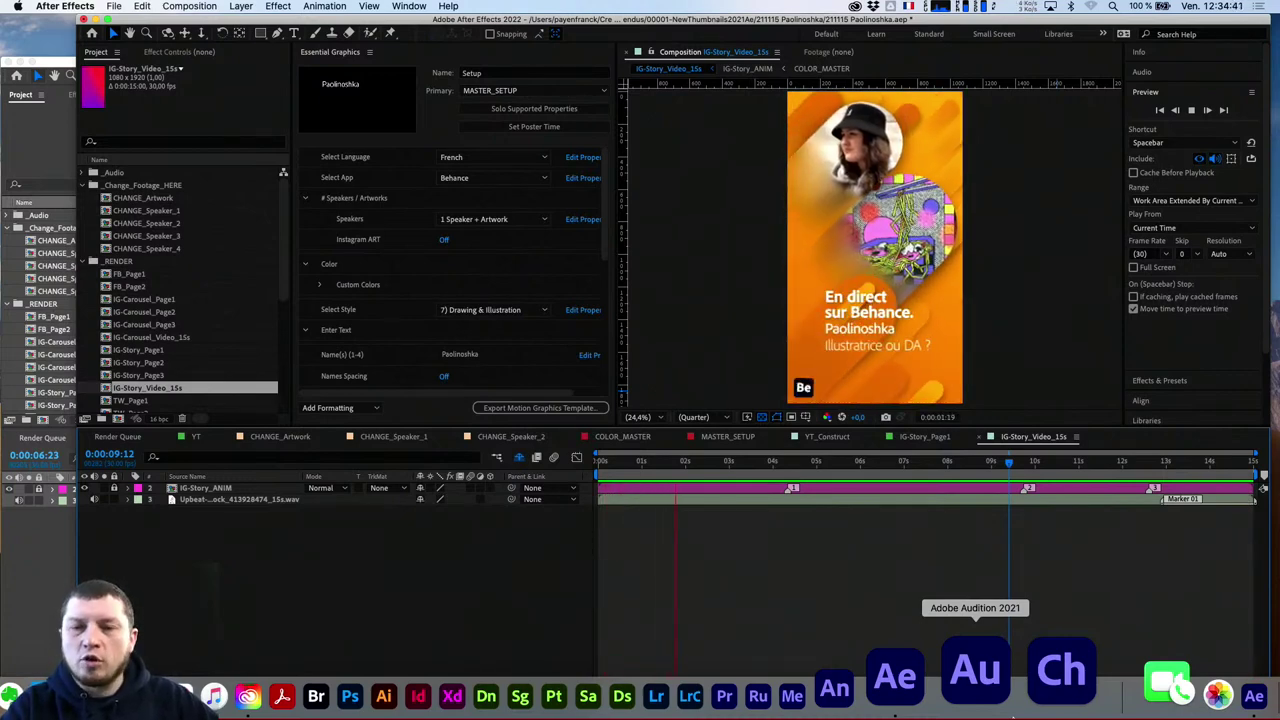
pyautogui.press('space')
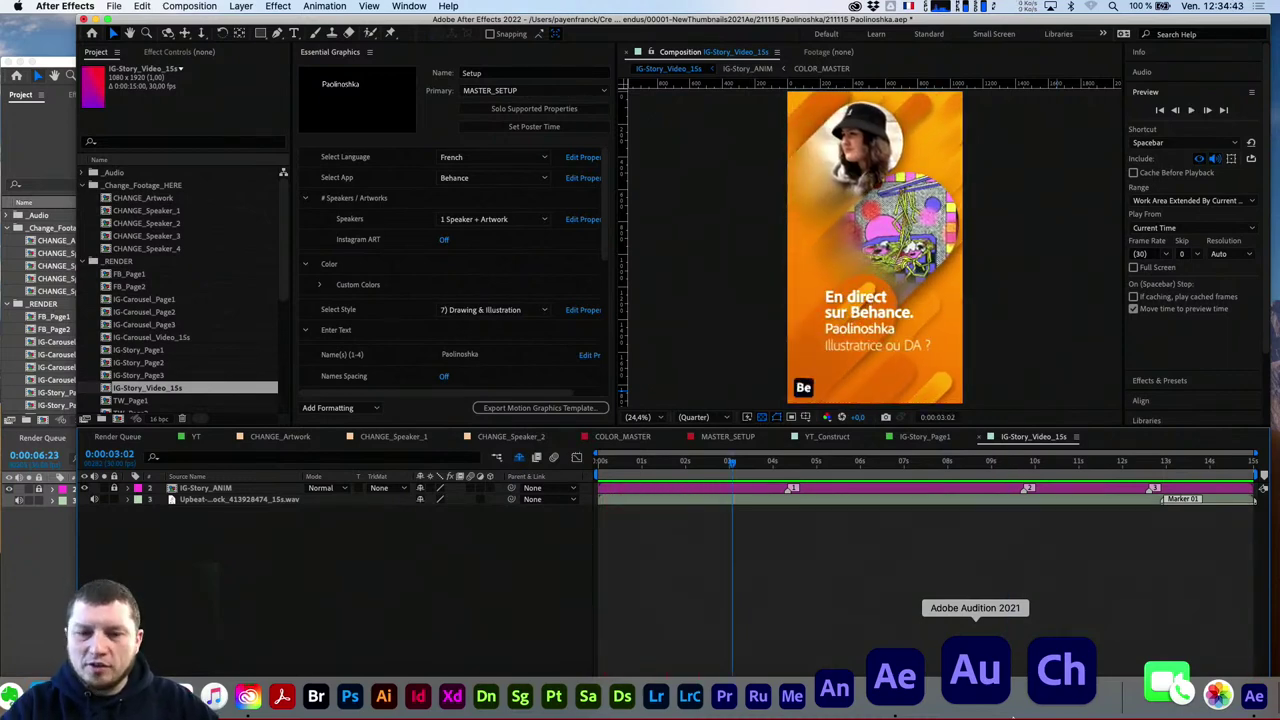
pyautogui.click(503, 311)
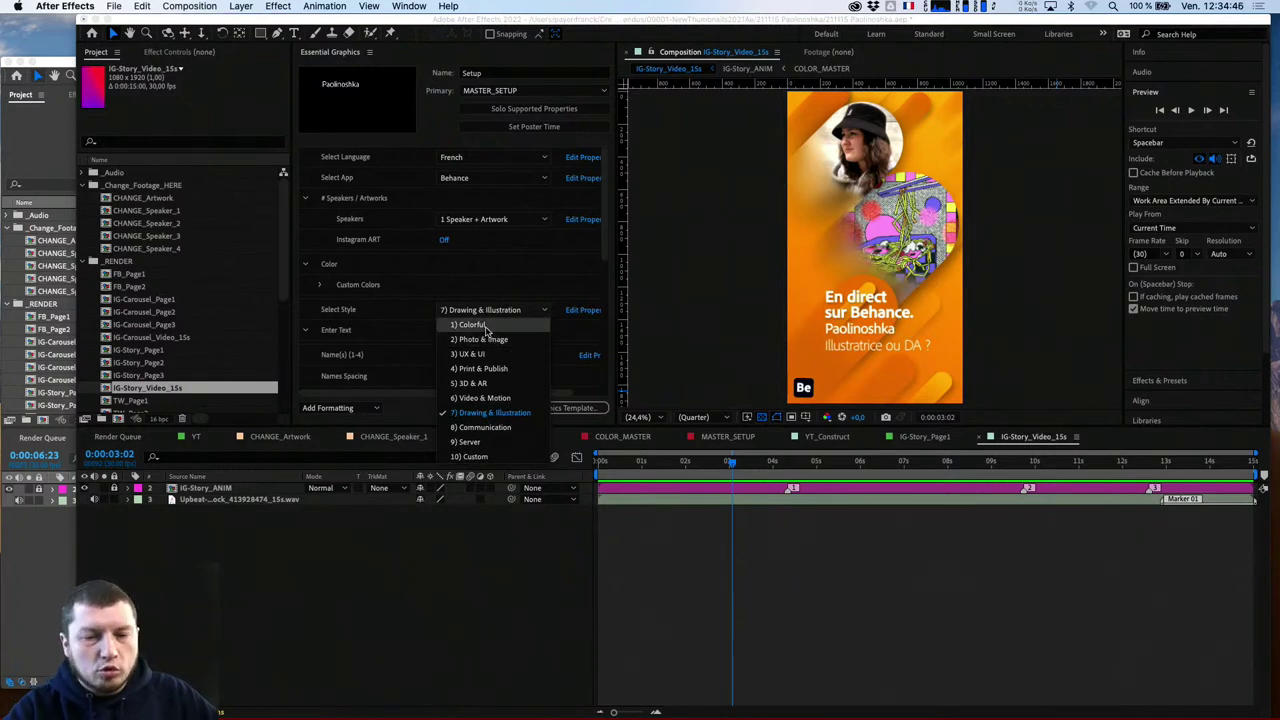
pyautogui.click(486, 326)
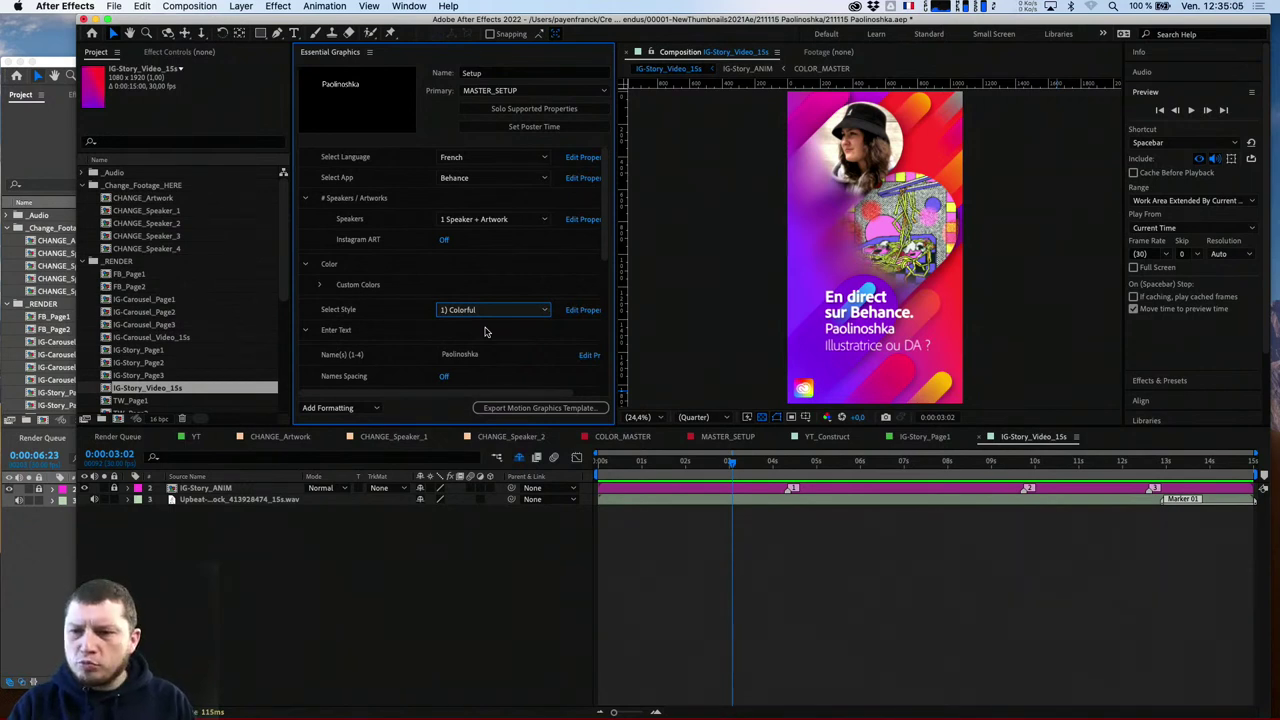
# Check the available preview shortcuts and open the Previews preferences to examine the idle frame caching settings
pyautogui.click(1236, 146)
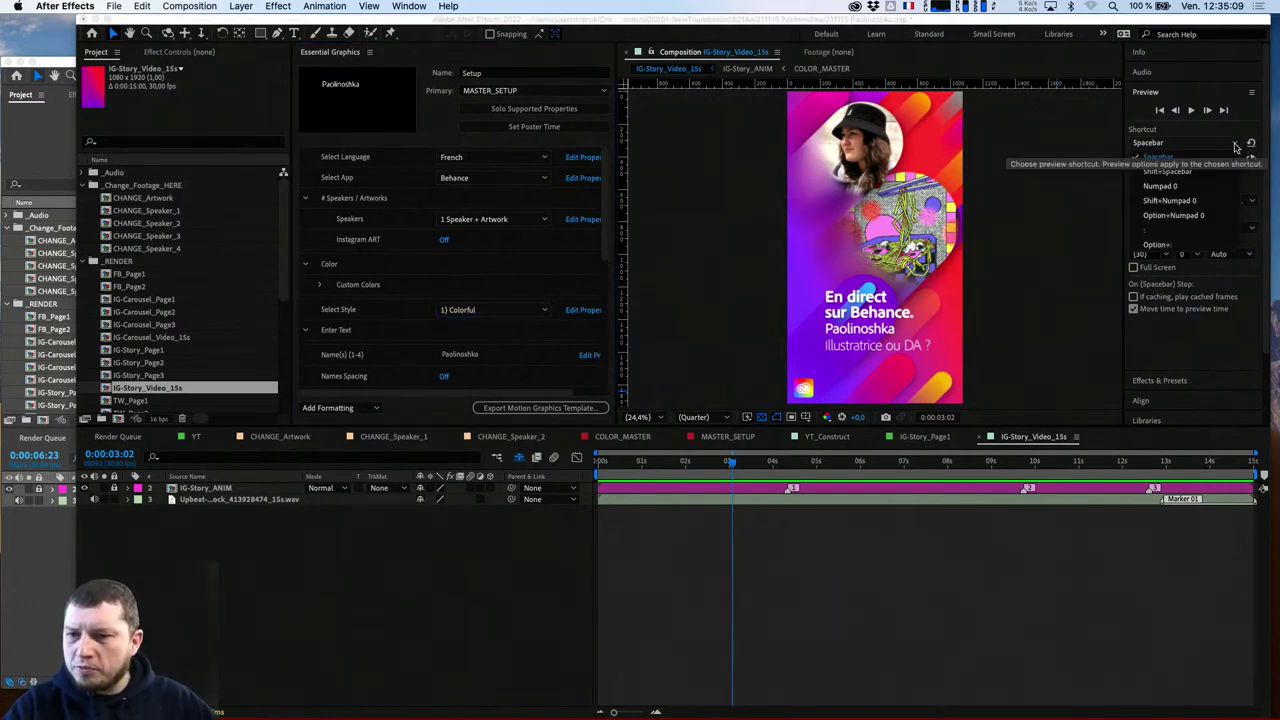
pyautogui.click(1236, 146)
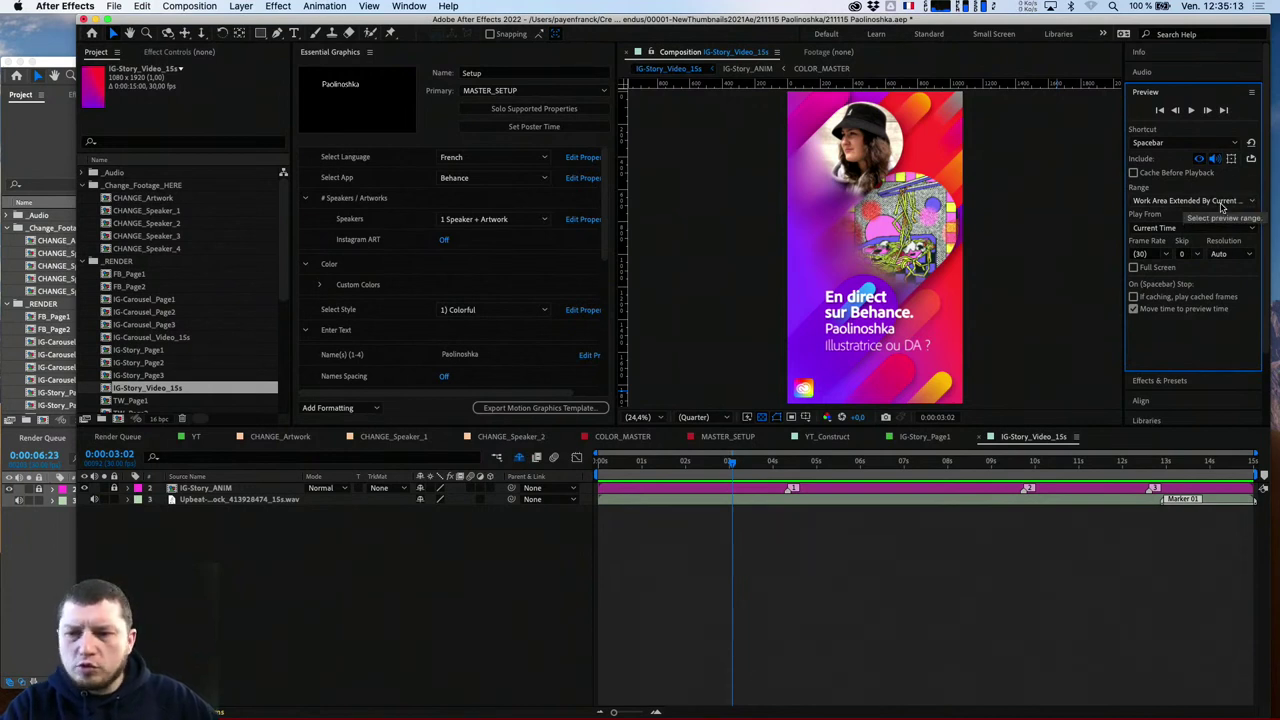
pyautogui.click(66, 6)
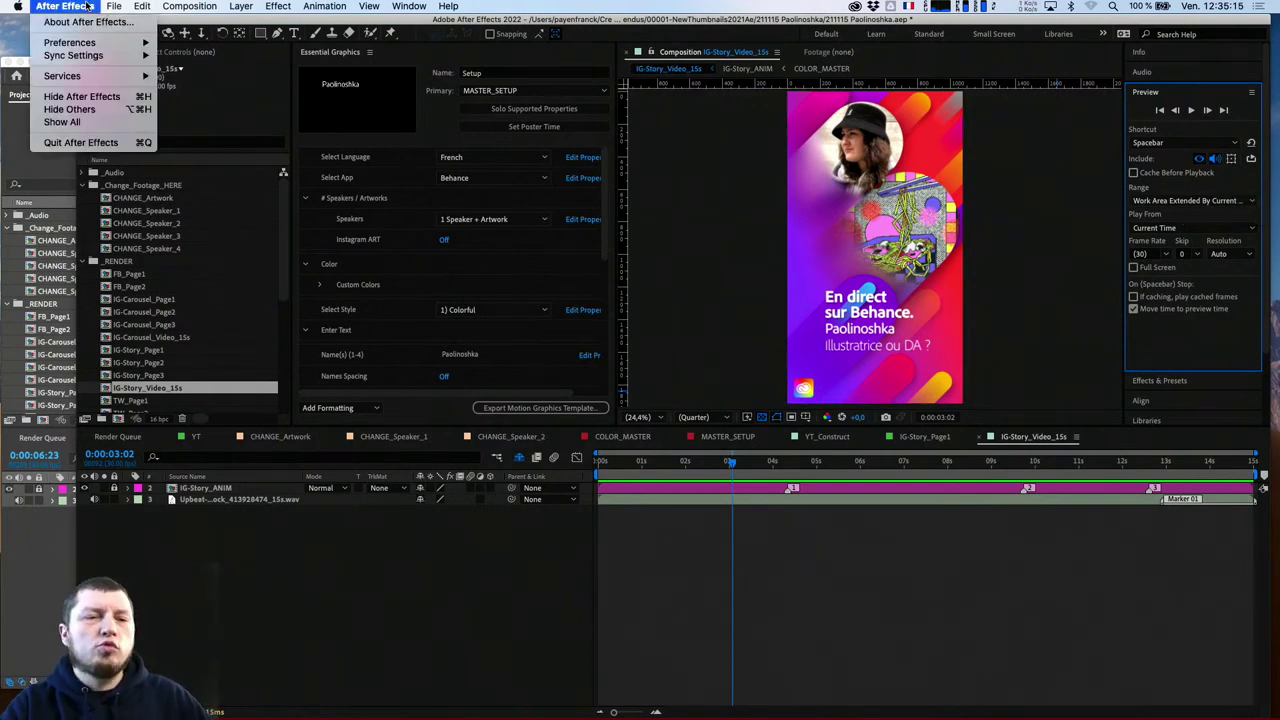
pyautogui.moveTo(84, 44)
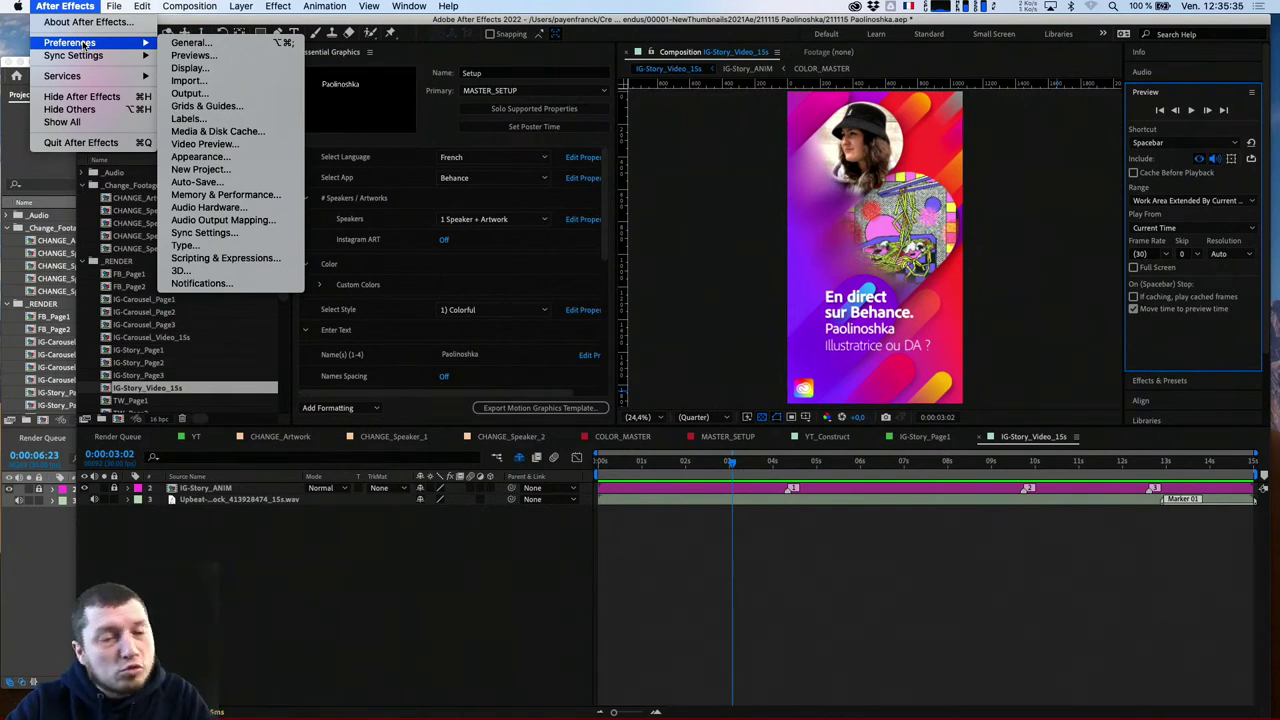
pyautogui.click(214, 57)
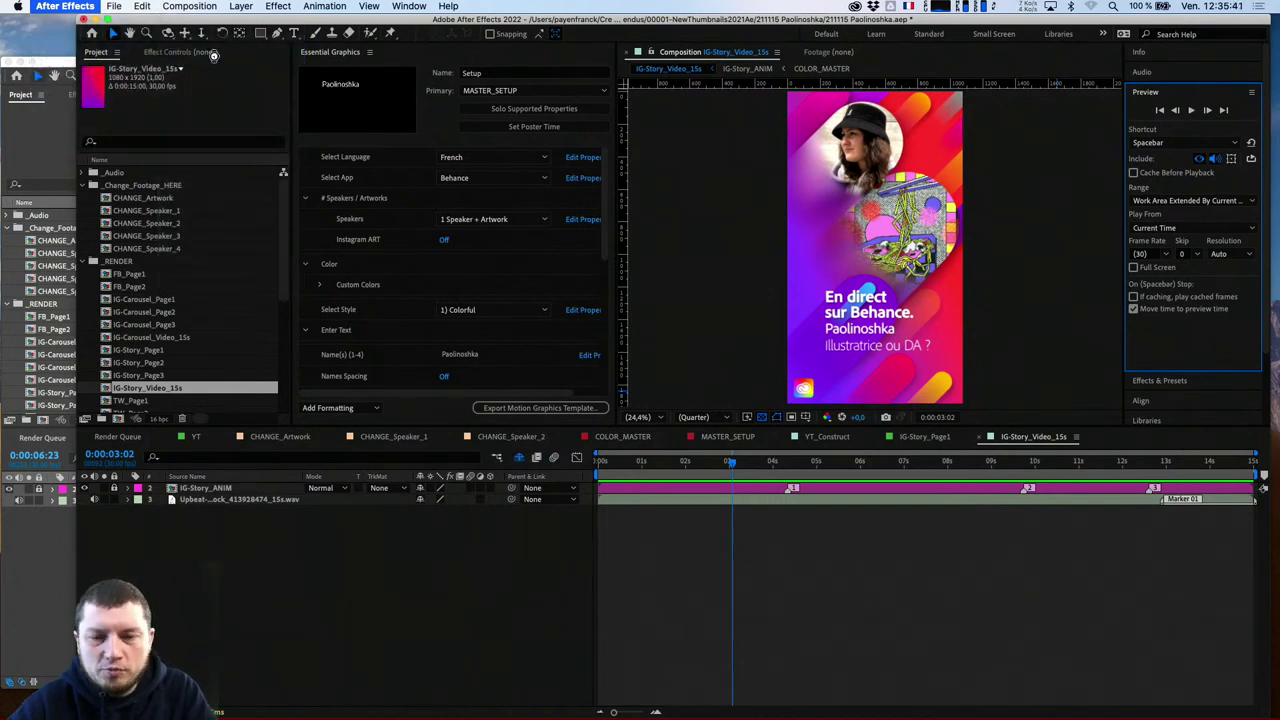
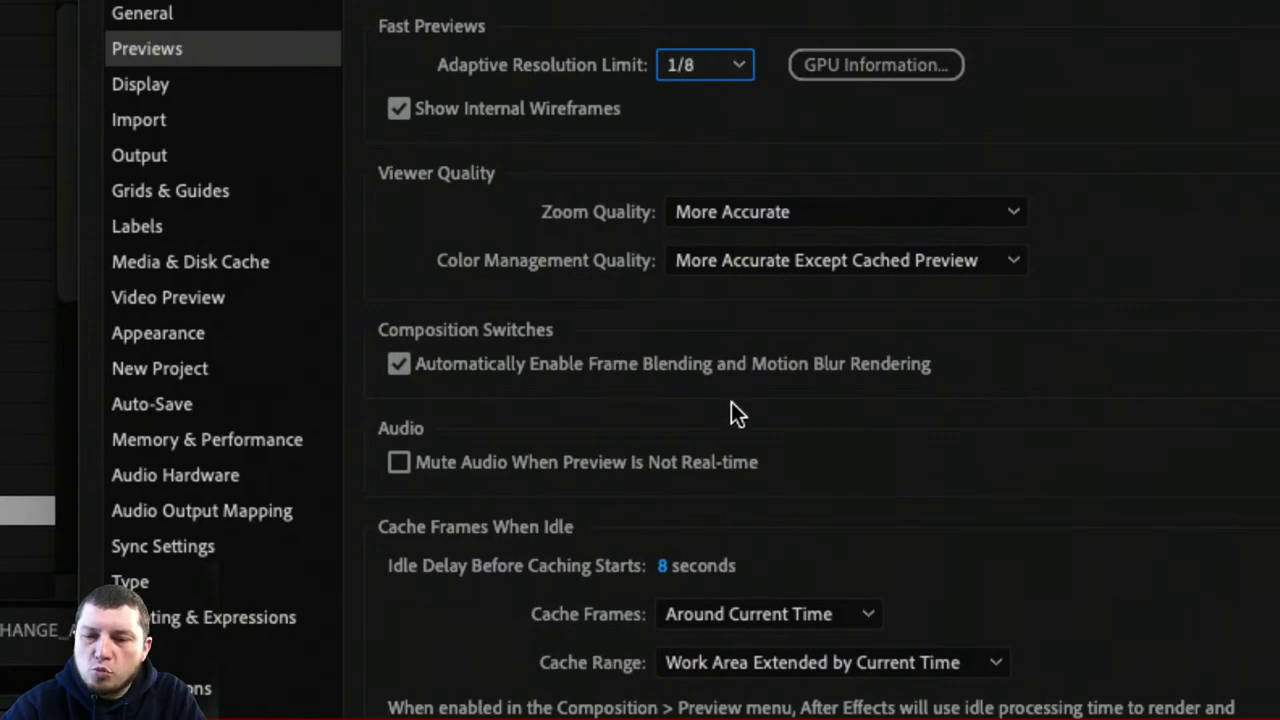
# Dismiss the Previews preferences without changes and examine the processor's usage history and per-core activity in the system monitor
pyautogui.scroll(-5, 855, 700)
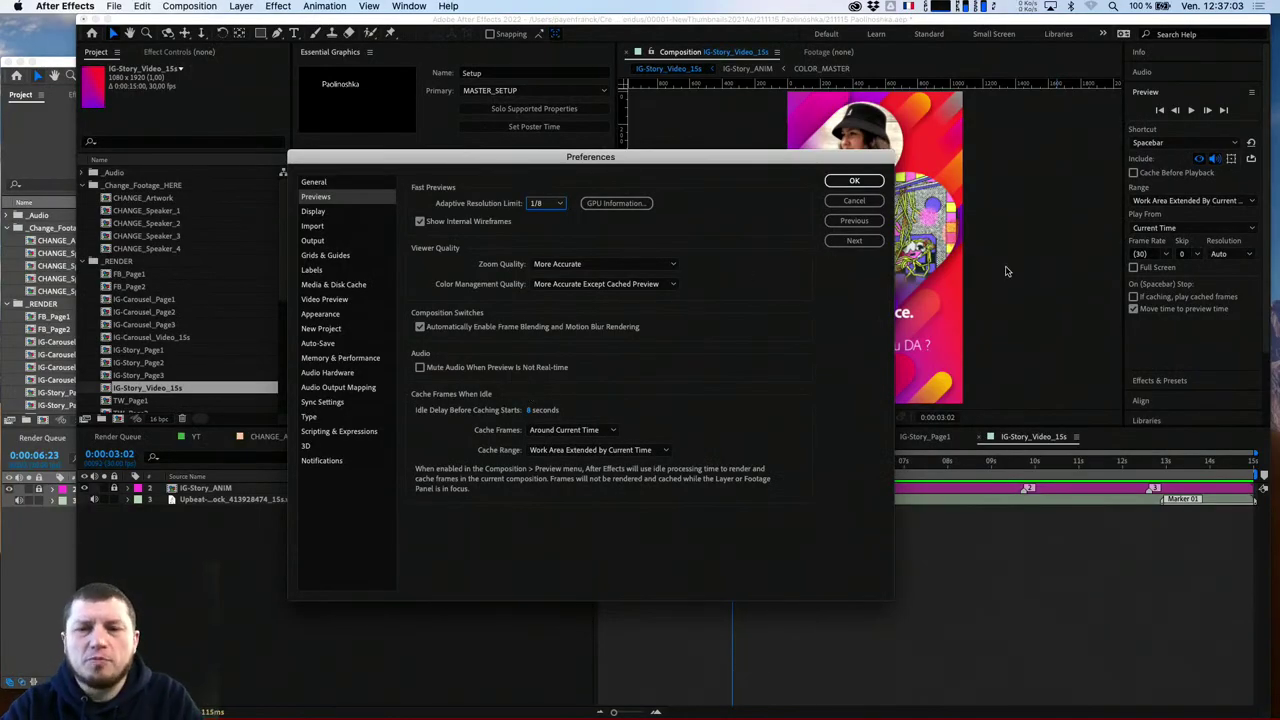
pyautogui.click(852, 201)
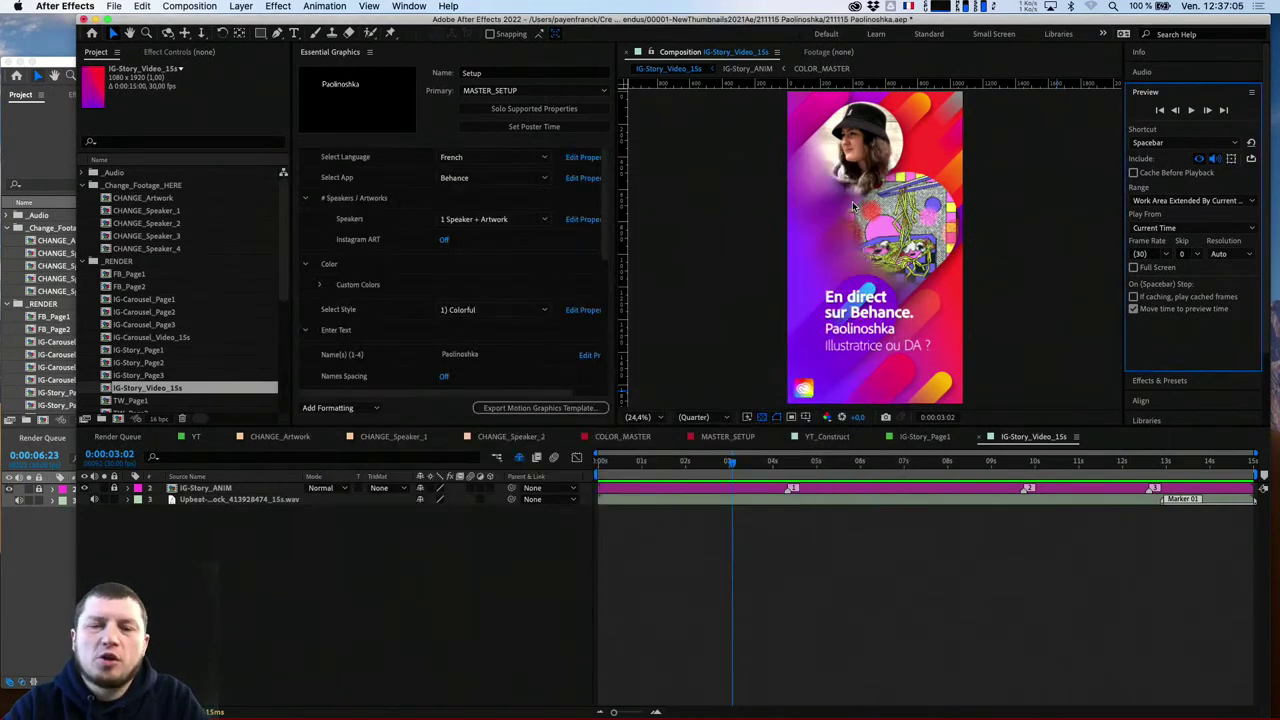
pyautogui.click(935, 6)
pyautogui.moveTo(990, 72)
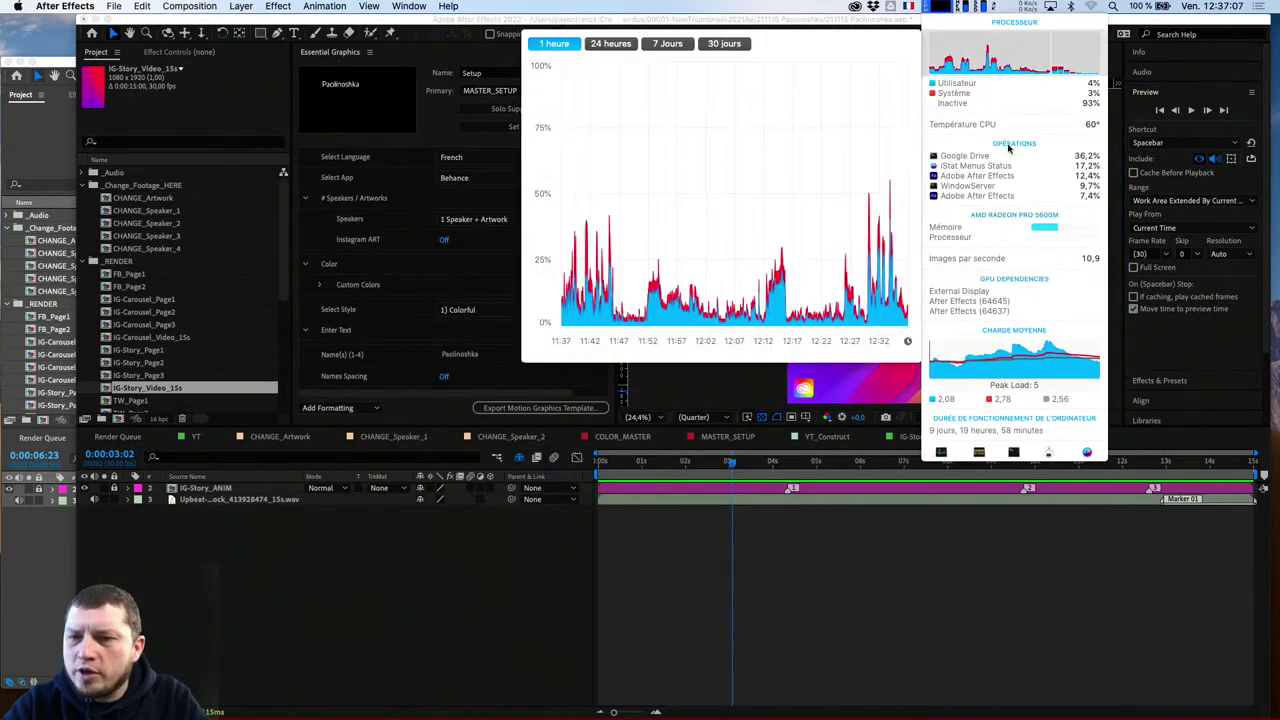
pyautogui.moveTo(995, 112)
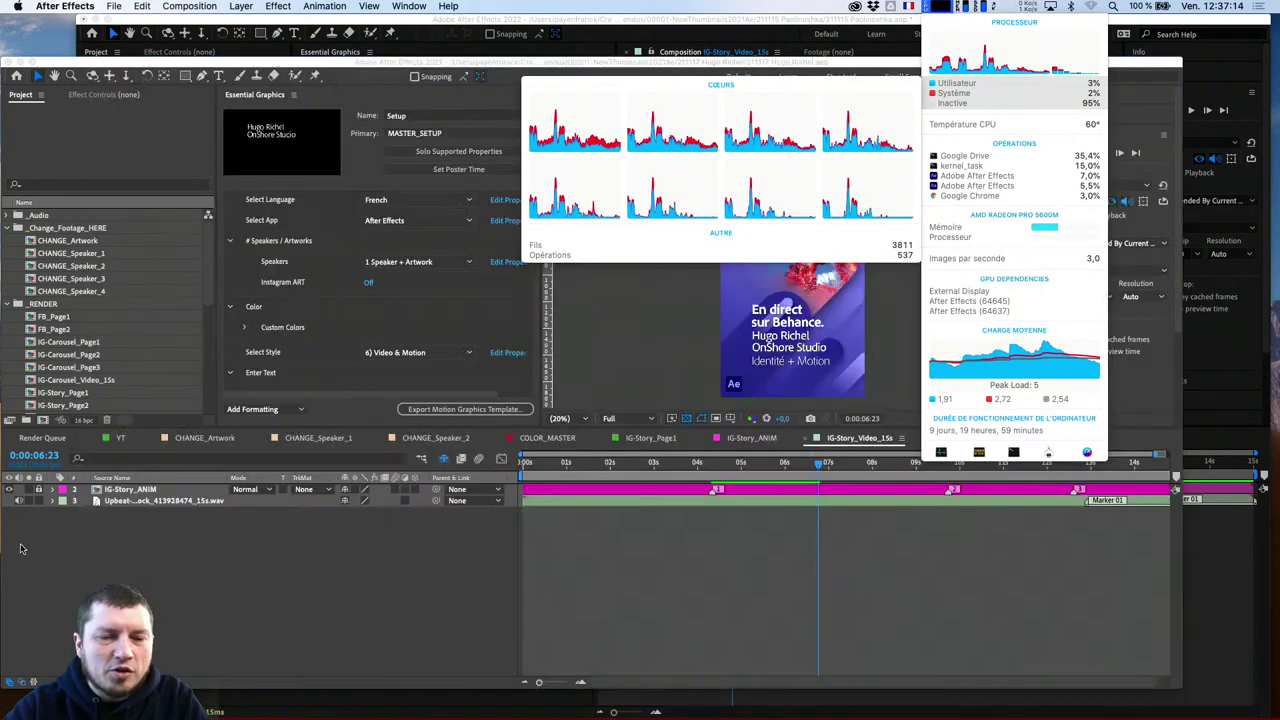
# Switch to the After Effects 2021 project, enlarge its render queue and duplicate the finished IG-Story_Video_15s render item
pyautogui.click(587, 571)
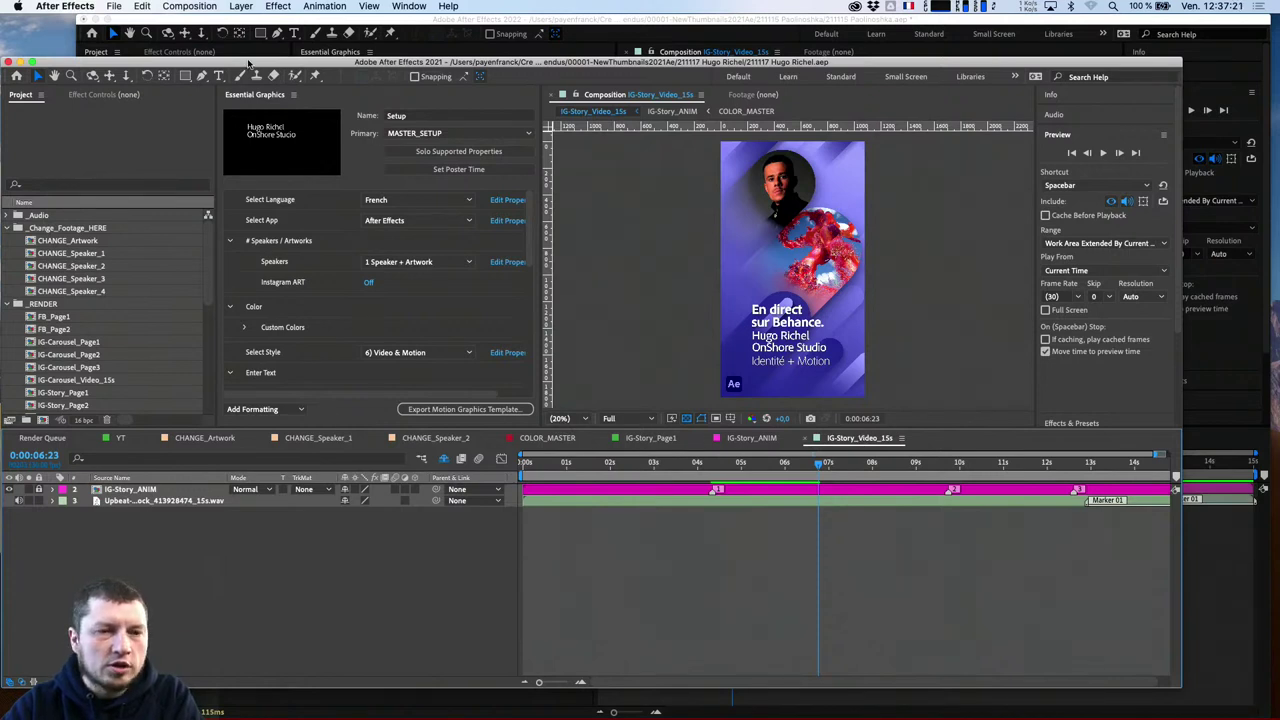
pyautogui.click(40, 438)
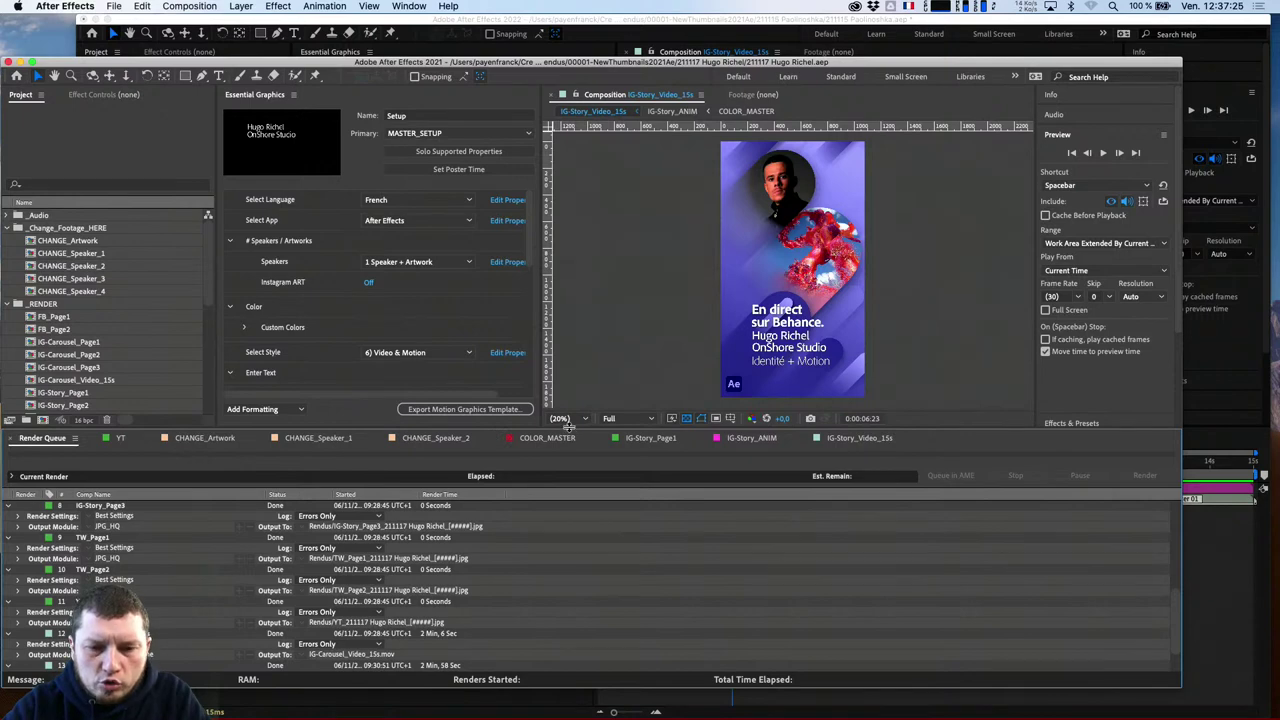
pyautogui.moveTo(568, 426); pyautogui.dragTo(600, 343)
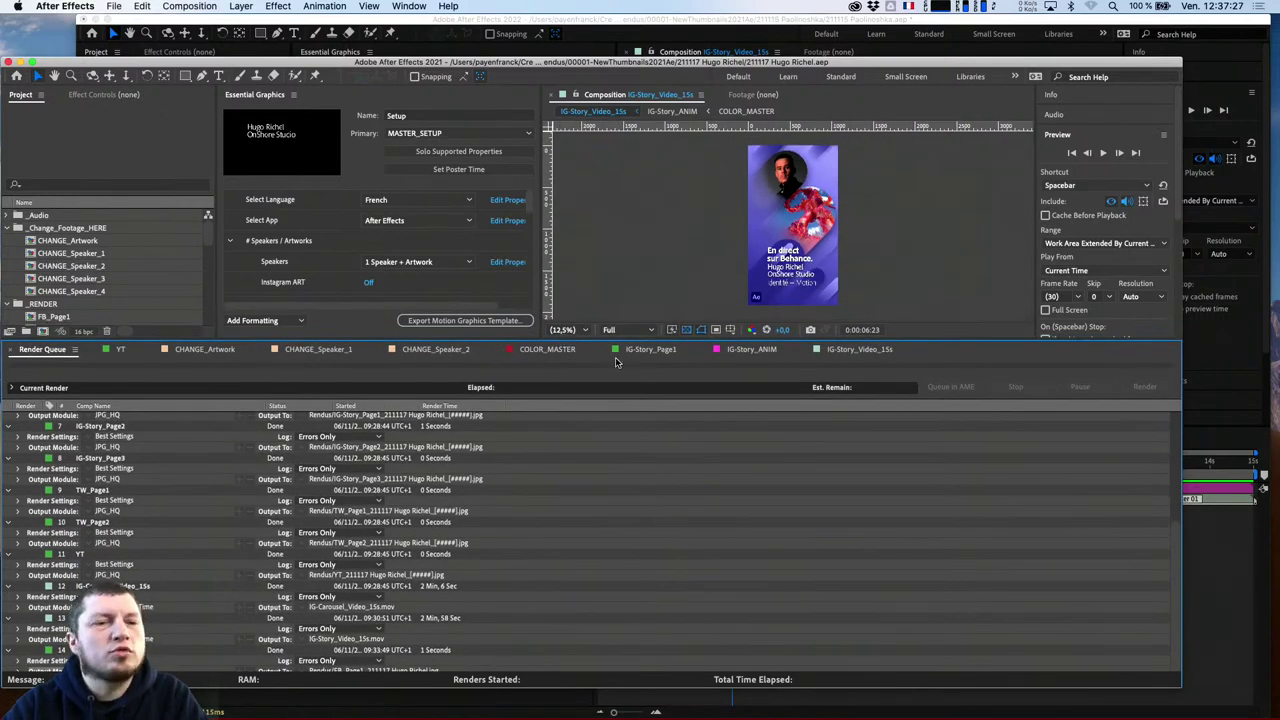
pyautogui.scroll(-1, 742, 536)
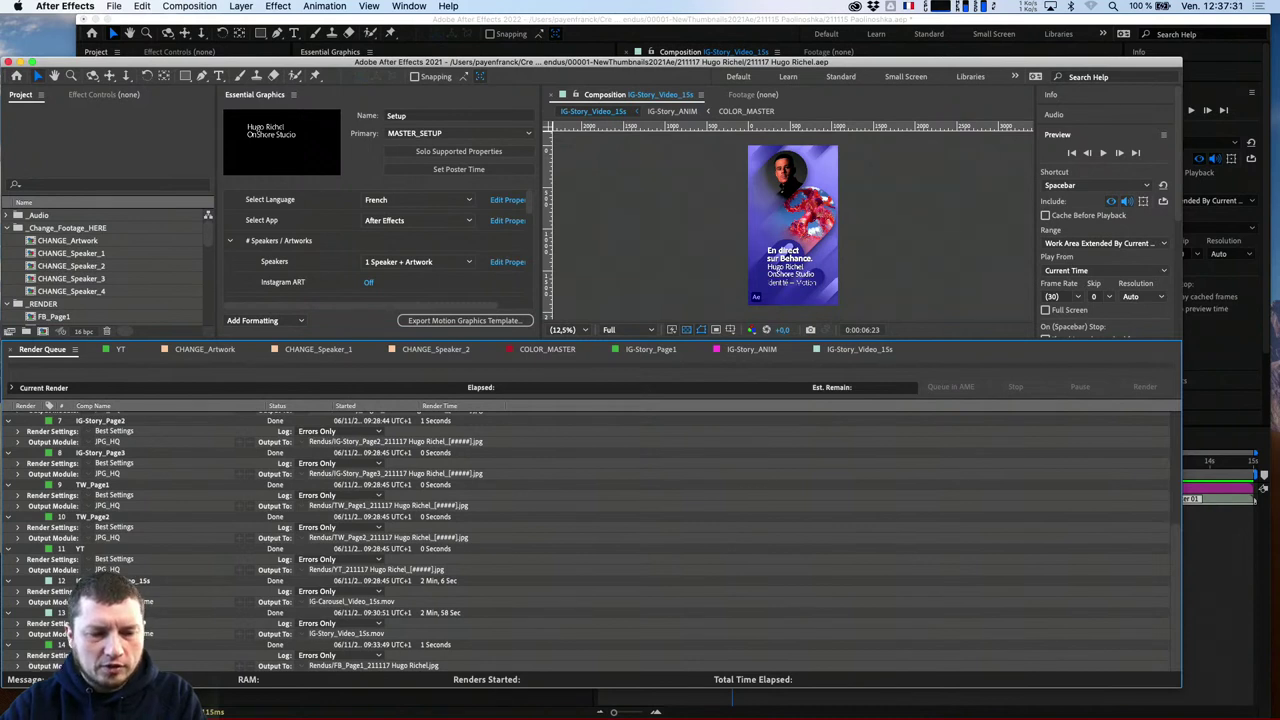
pyautogui.click(27, 613)
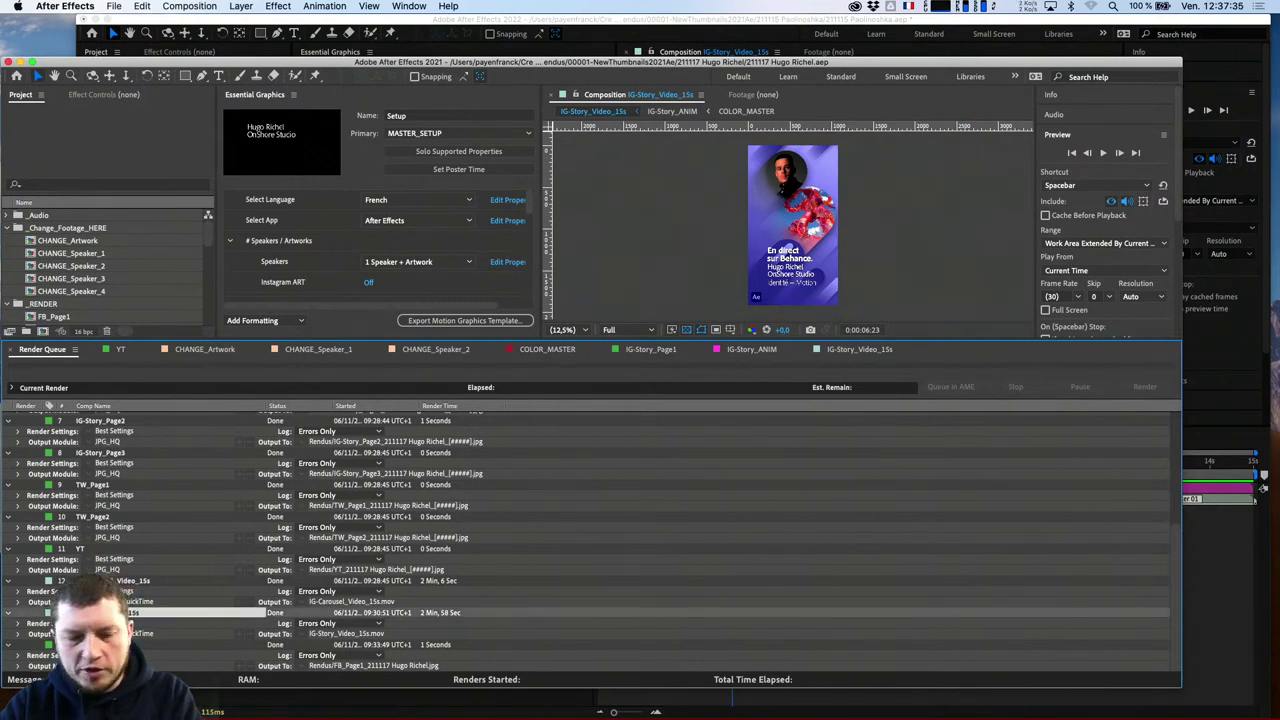
pyautogui.press('super+d')
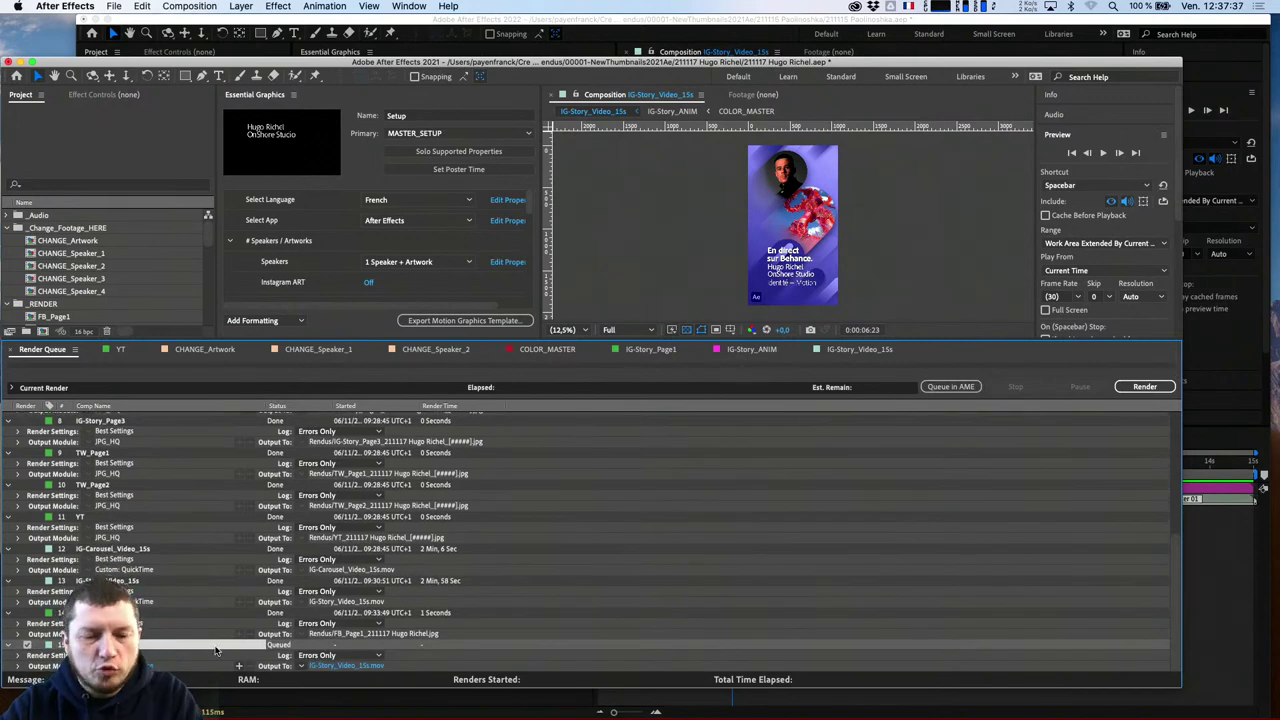
# Set the duplicated item's output to "2021 IG-Story_Video_15s.mov" in the Bureau folder and start the render
pyautogui.click(341, 666)
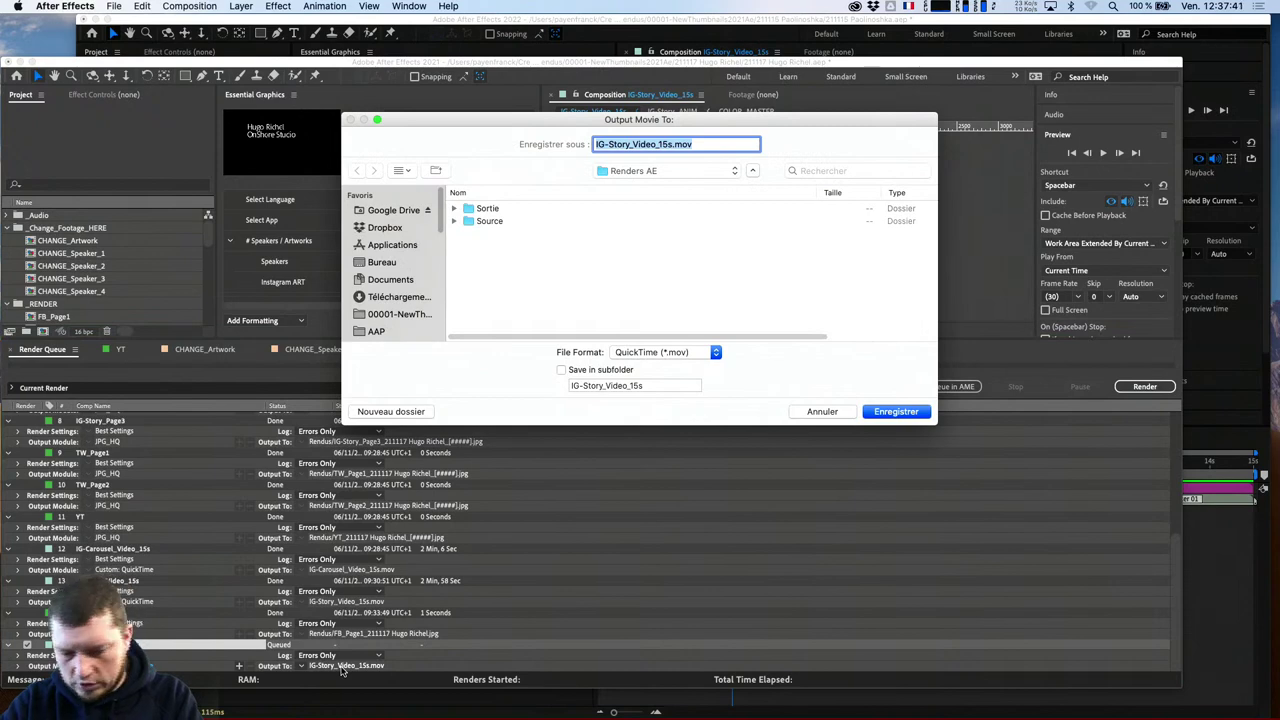
pyautogui.press('super+shift+d')
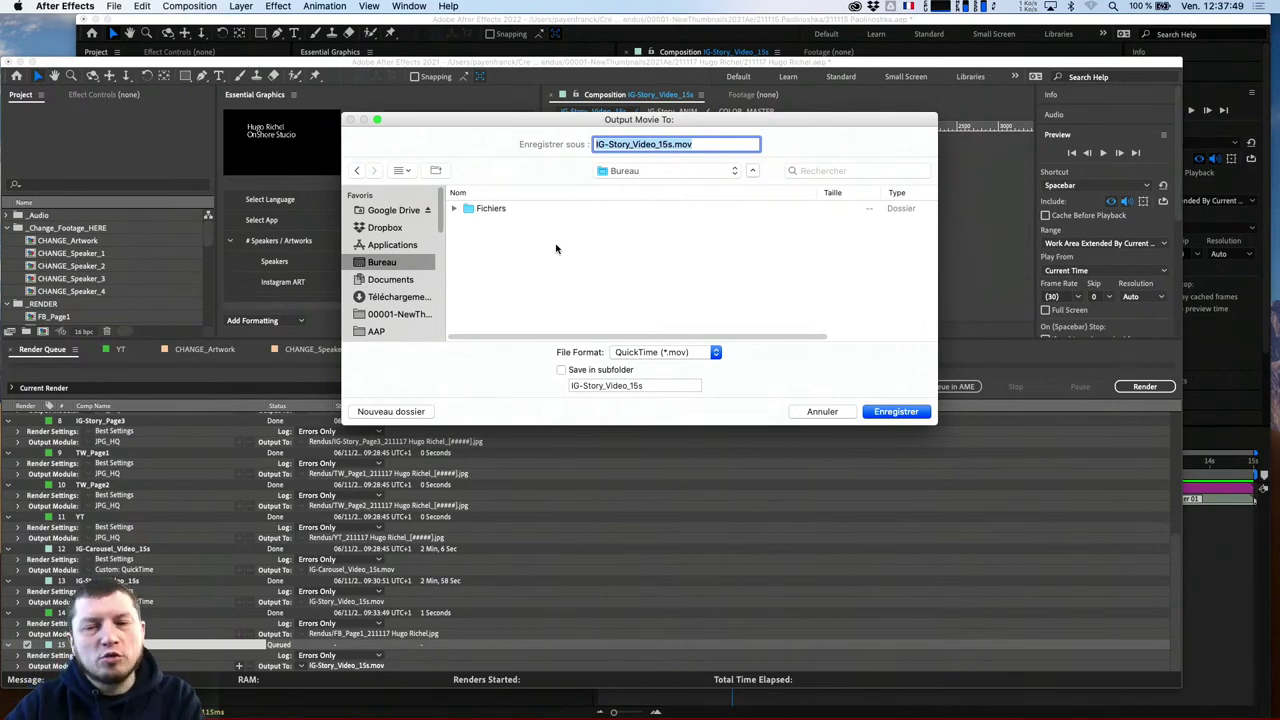
pyautogui.press('Left')
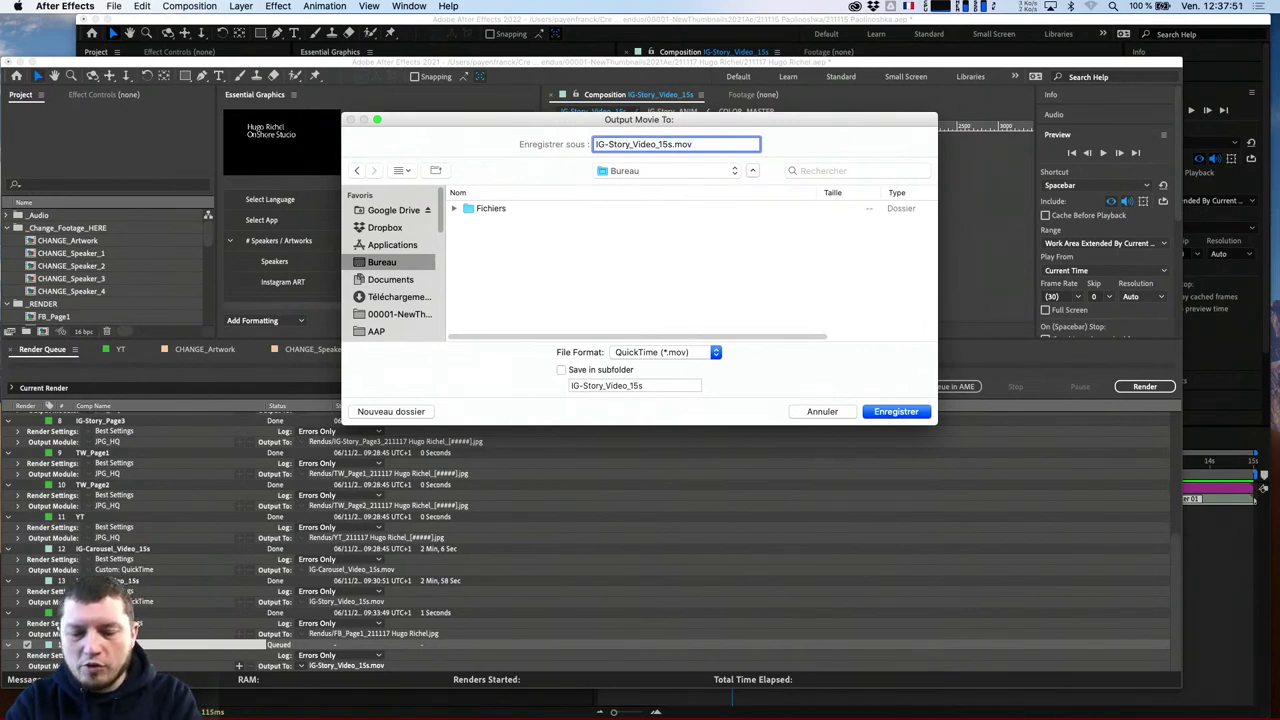
pyautogui.write('2021')
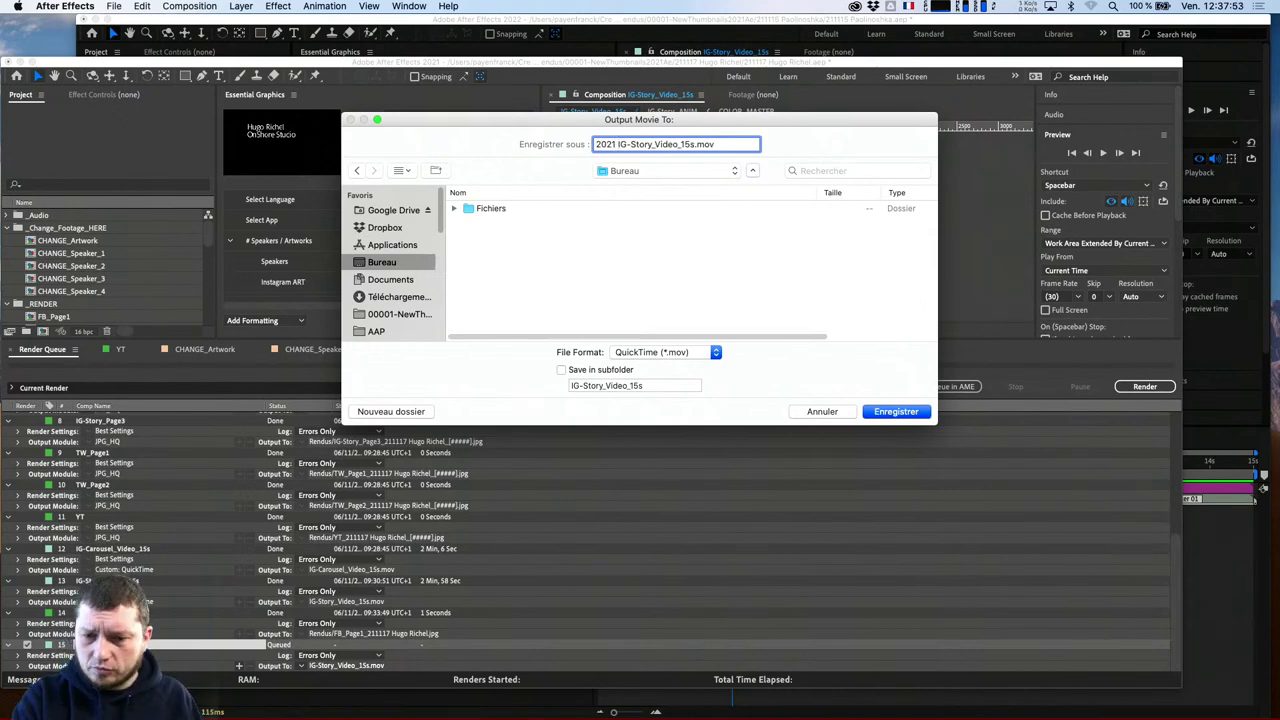
pyautogui.press('Return')
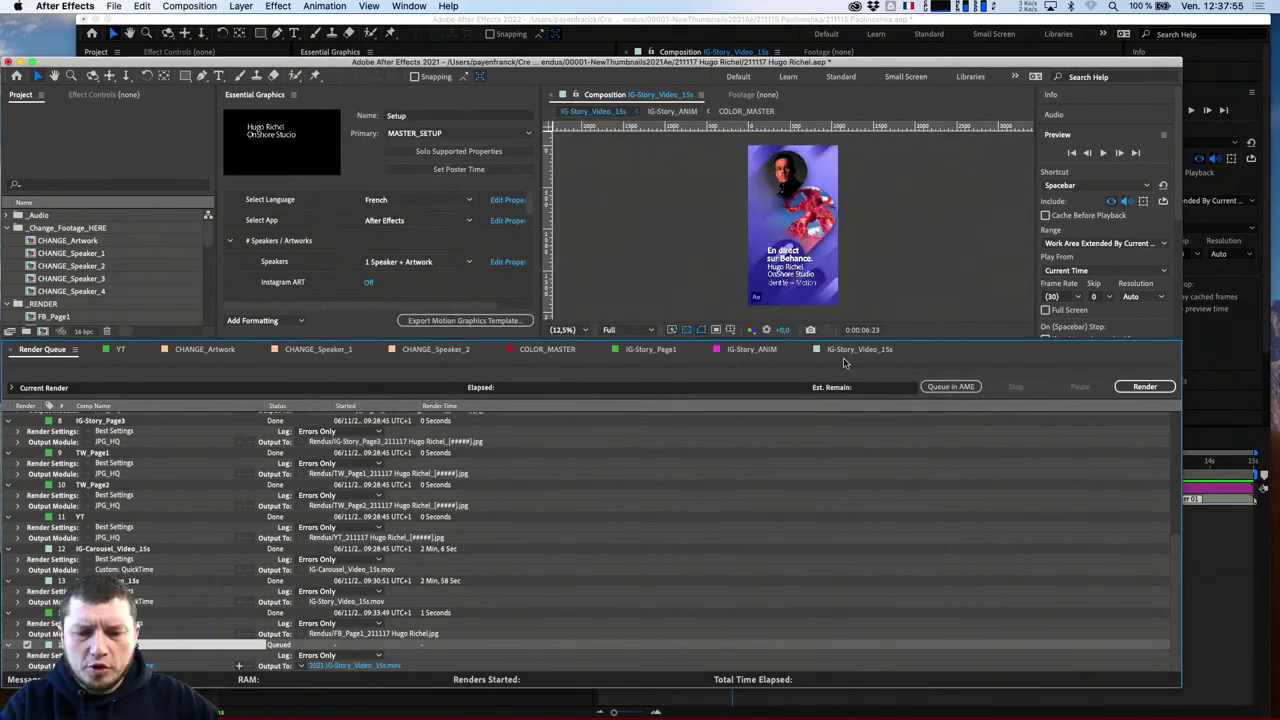
pyautogui.click(1140, 387)
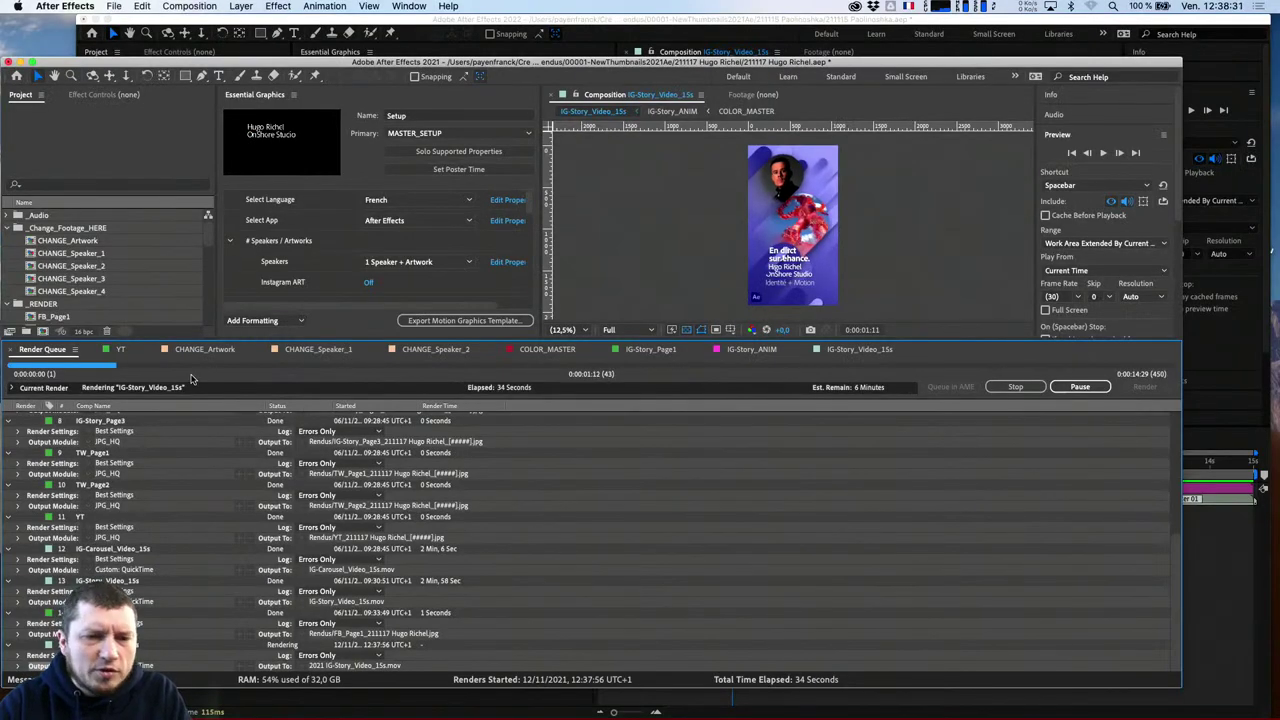
# Examine the processor load and running processes in the system monitor while After Effects 2021 renders the story video
pyautogui.click(944, 8)
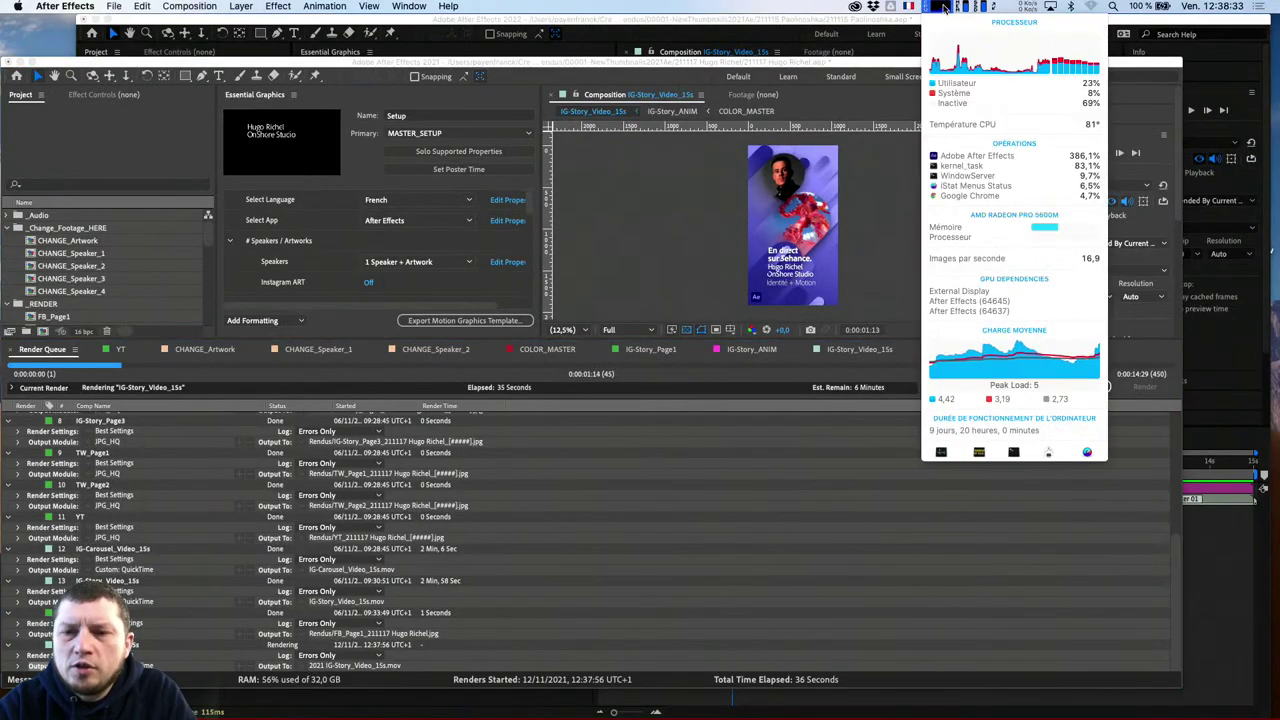
pyautogui.moveTo(986, 46)
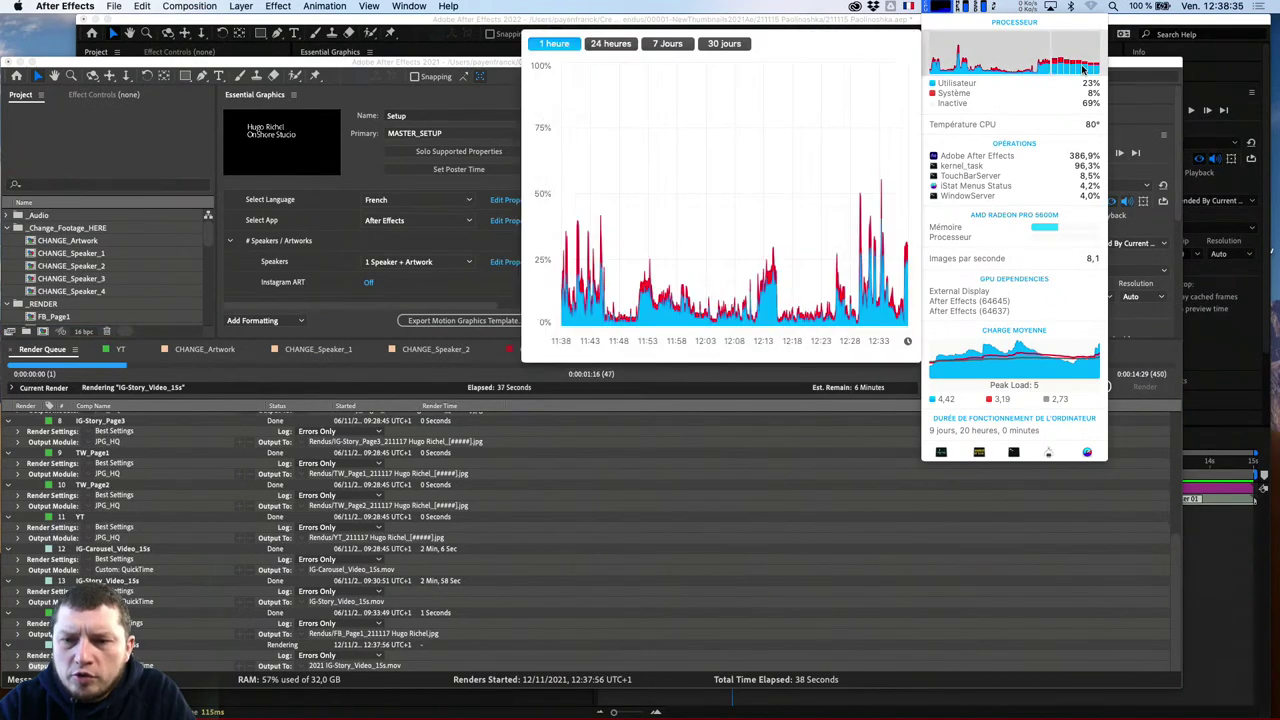
pyautogui.moveTo(1064, 66)
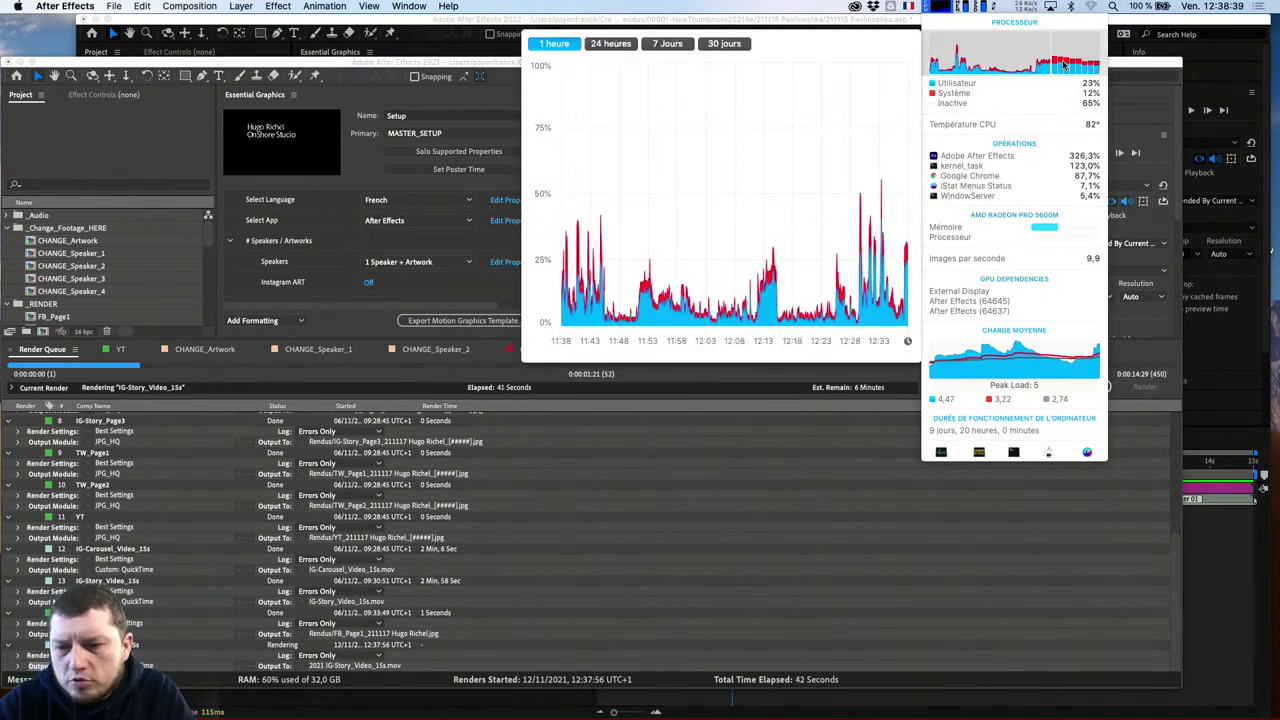
pyautogui.moveTo(1069, 360)
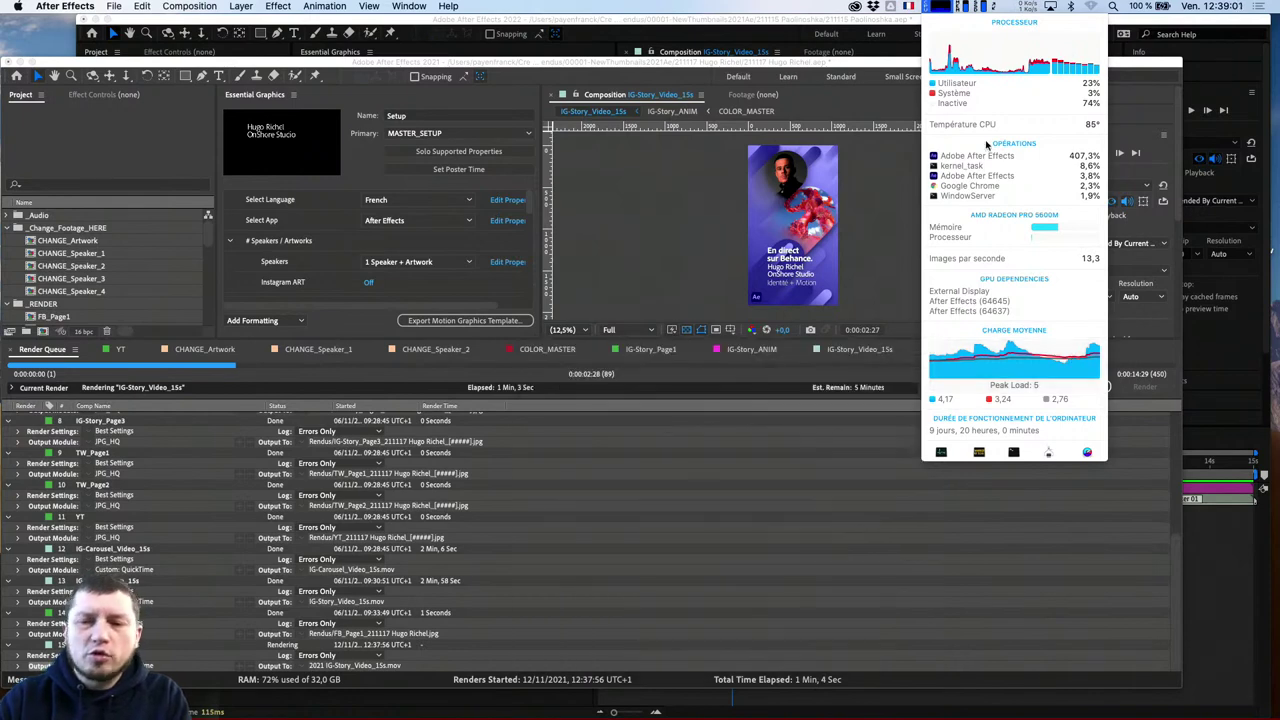
pyautogui.click(700, 240)
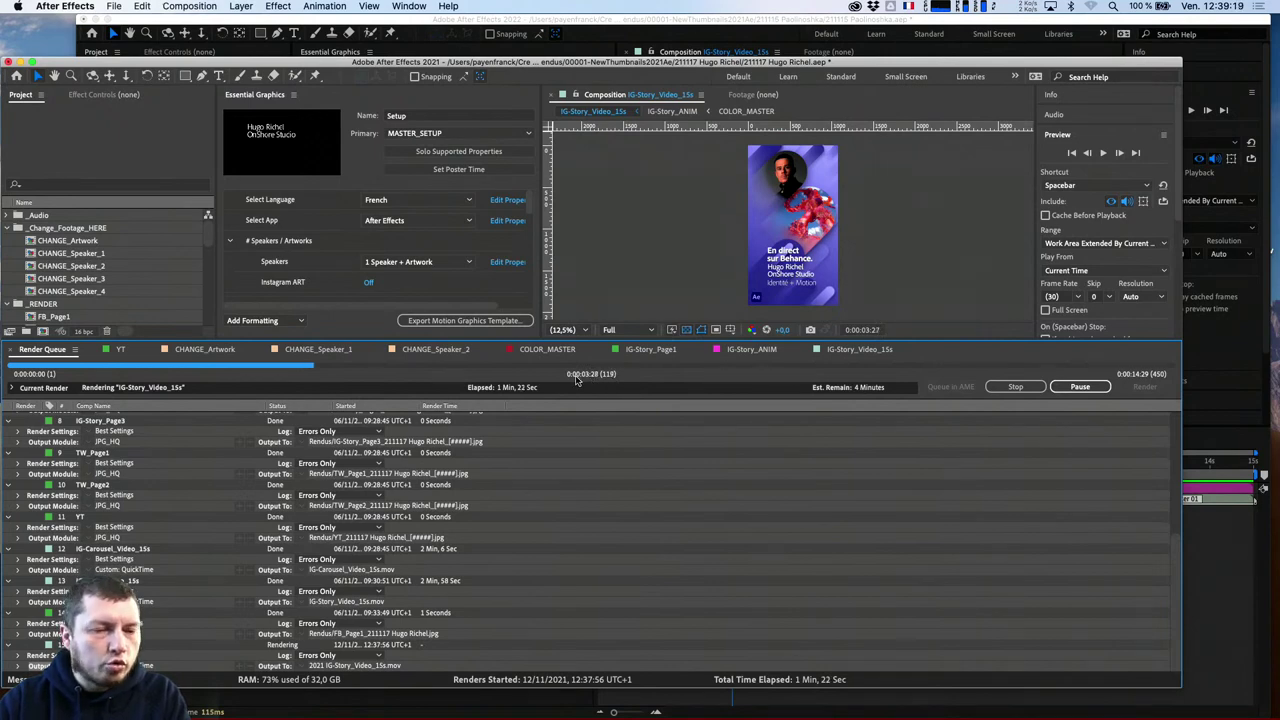
# Expand the current render details and stop the After Effects 2021 render of IG-Story_Video_15s
pyautogui.click(14, 387)
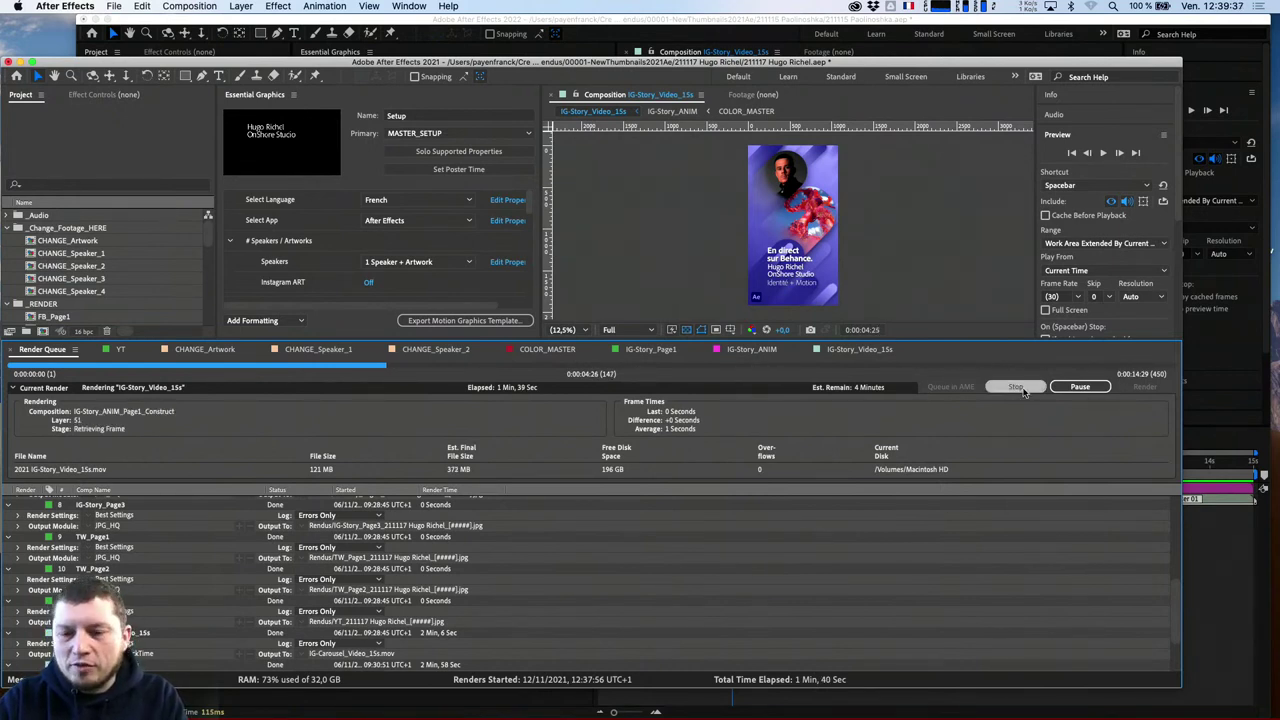
pyautogui.click(1020, 389)
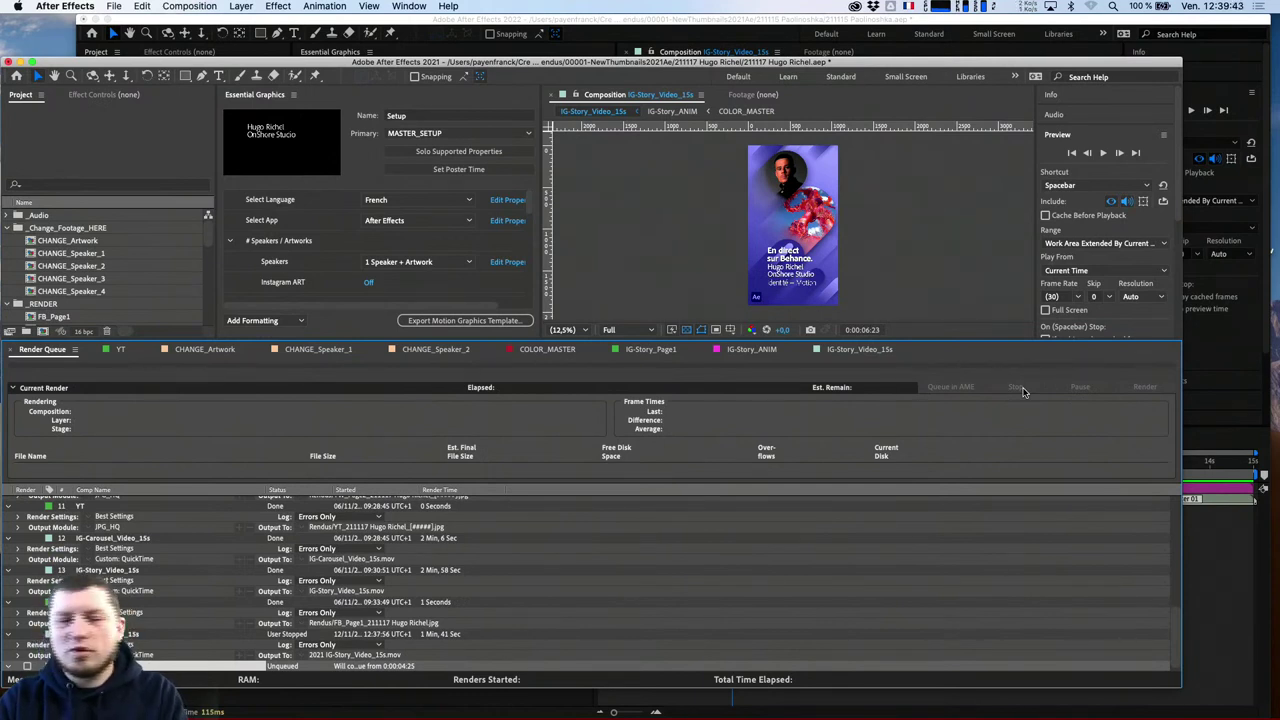
# Switch to the After Effects 2022 project and duplicate the finished IG-Story_Video_15s item in its render queue
pyautogui.click(1242, 17)
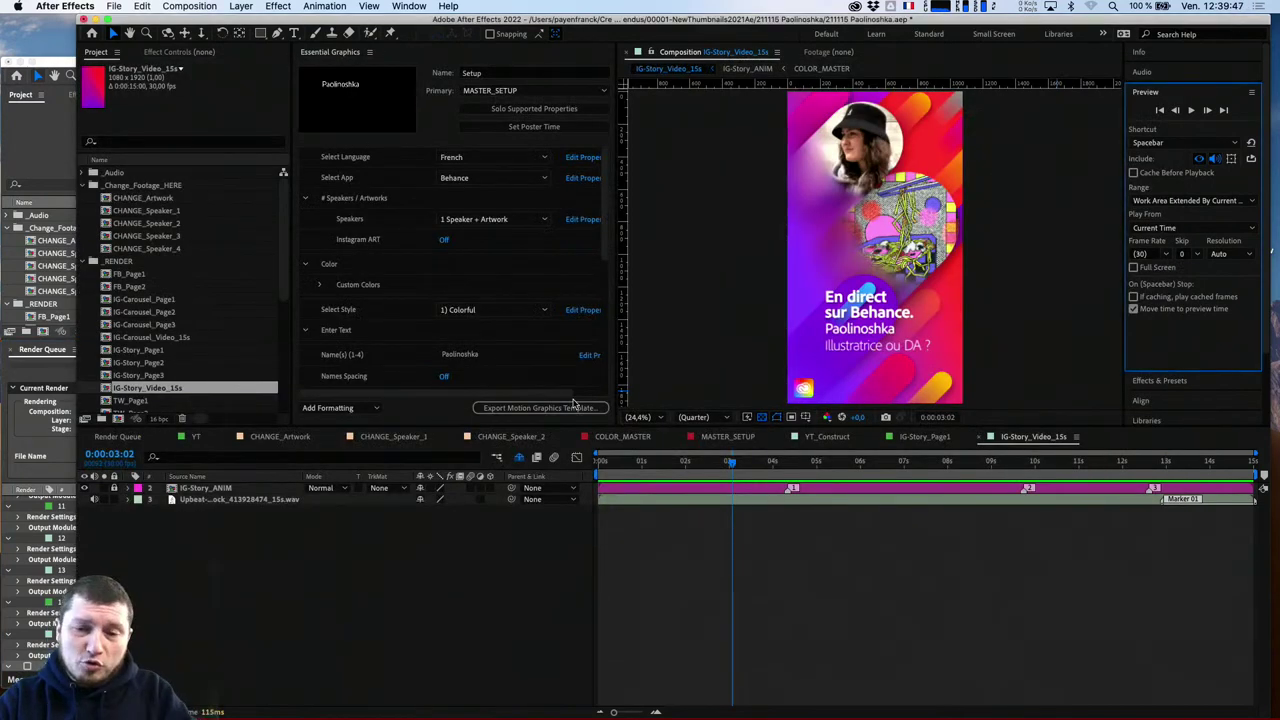
pyautogui.click(118, 437)
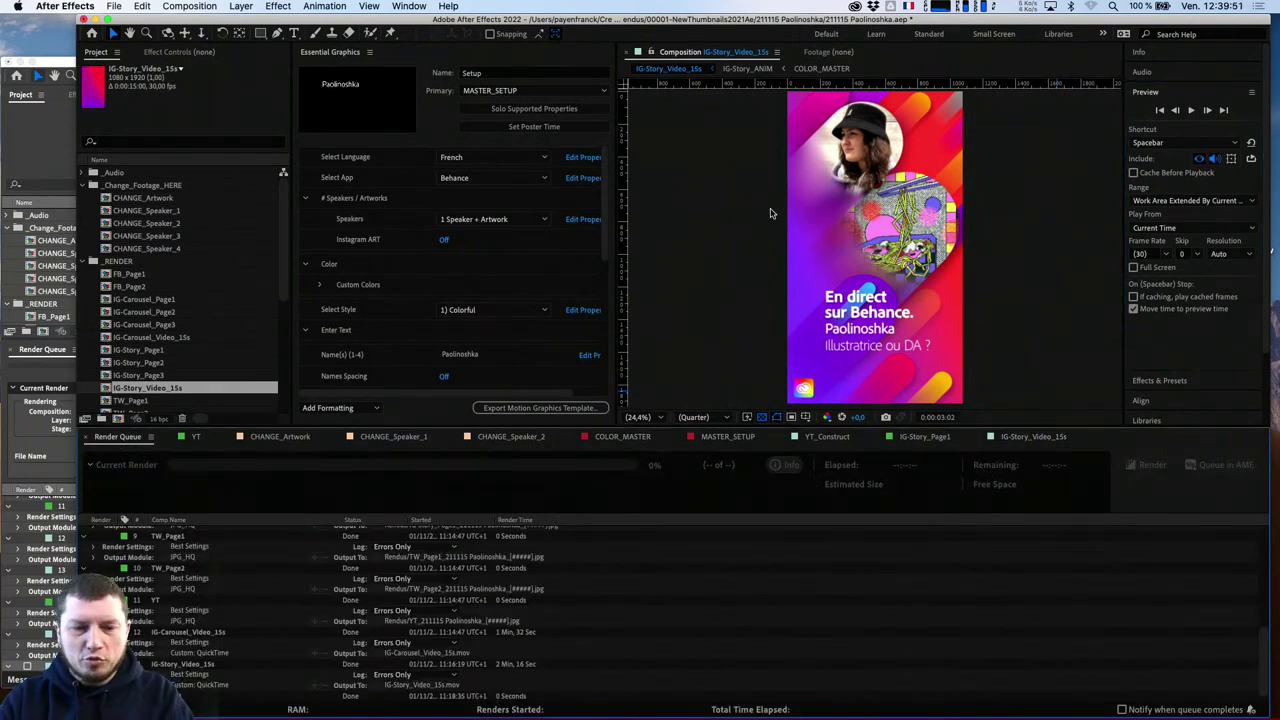
pyautogui.click(203, 665)
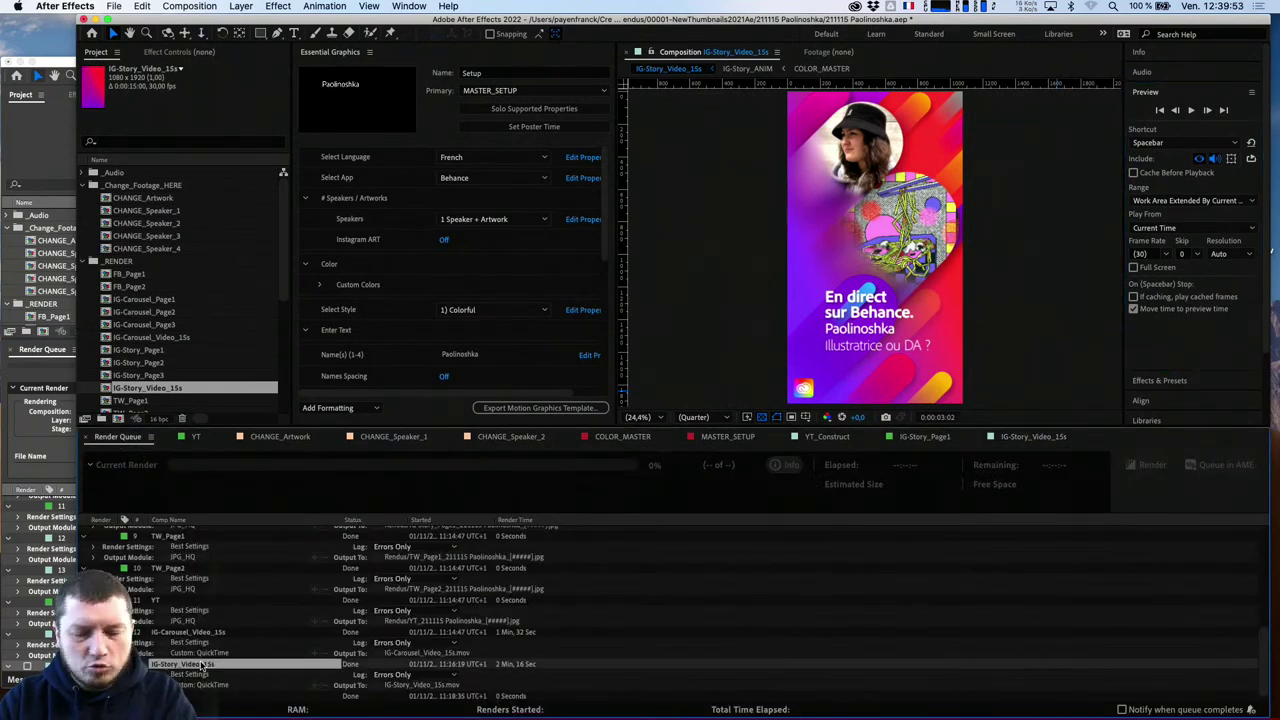
pyautogui.hotkey('ctrl', 'd')
pyautogui.scroll(-1, 317, 658)
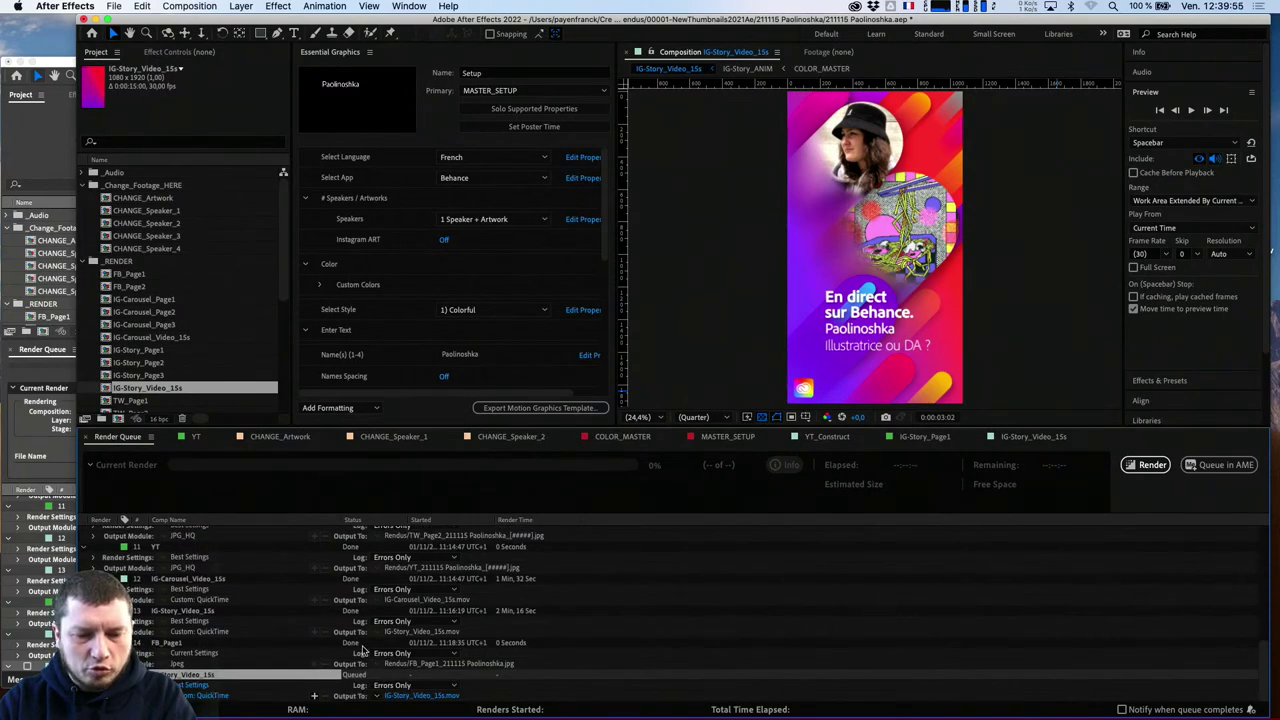
# Set the new queue item's output to "2022 IG-Story_Video_15s.mov" in the Bureau folder and start the render
pyautogui.click(426, 697)
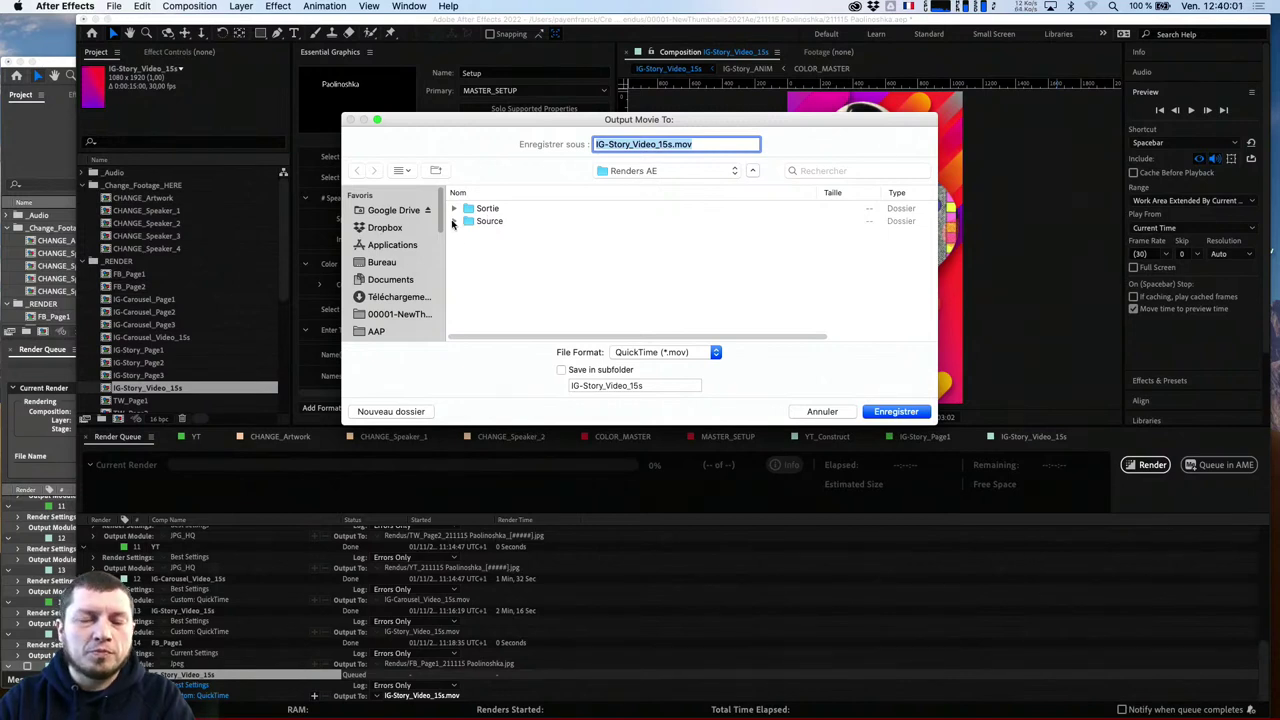
pyautogui.press('super+shift+d')
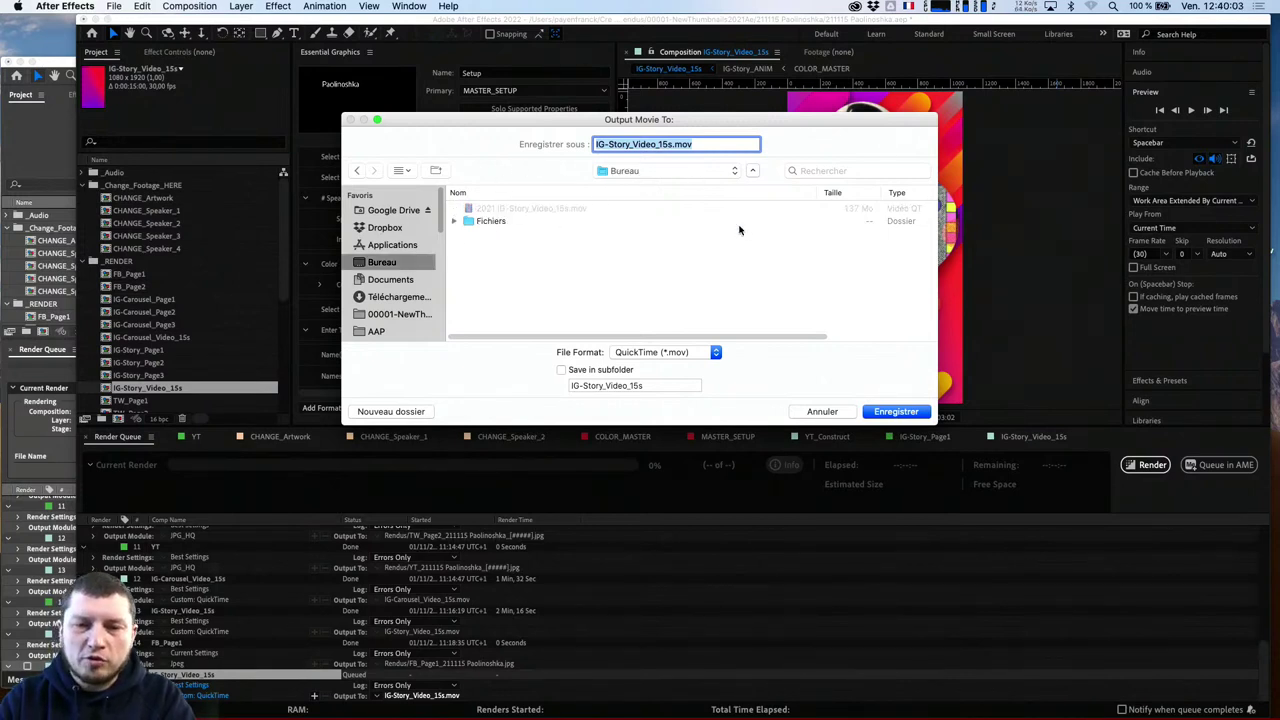
pyautogui.press('Left')
pyautogui.write('2021')
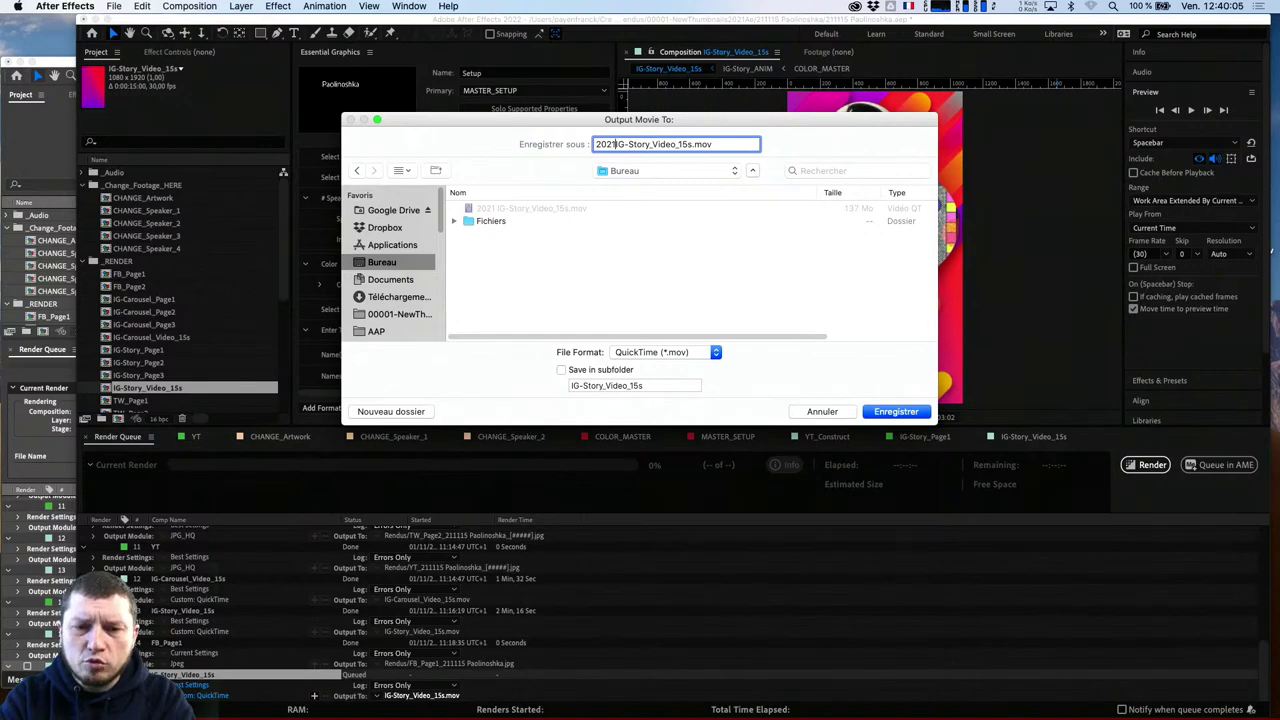
pyautogui.press('BackSpace')
pyautogui.write('2')
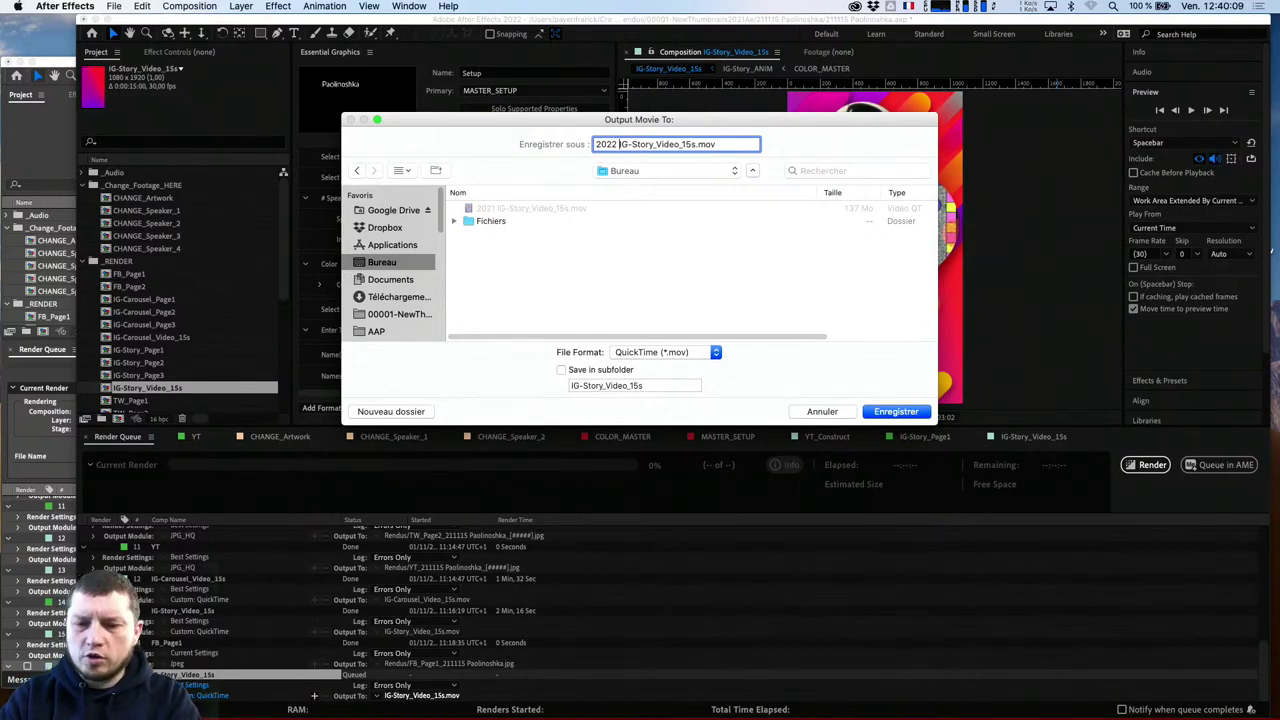
pyautogui.press('Return')
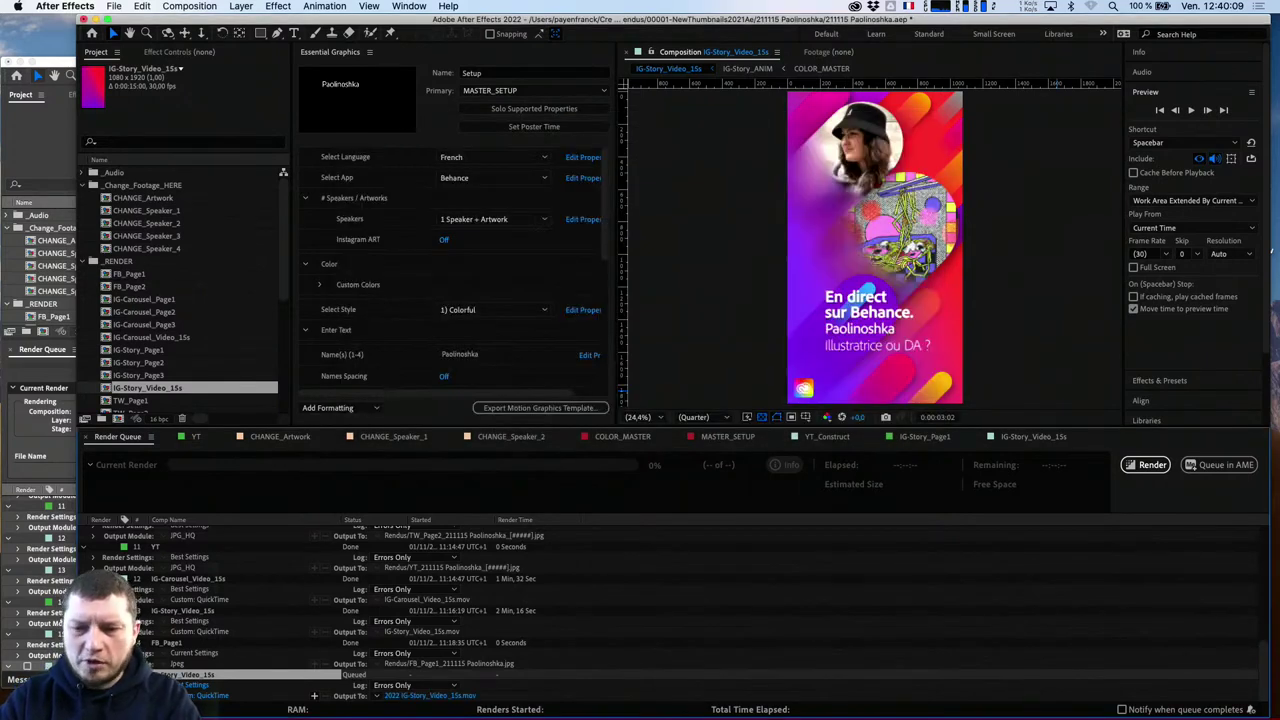
pyautogui.click(1137, 468)
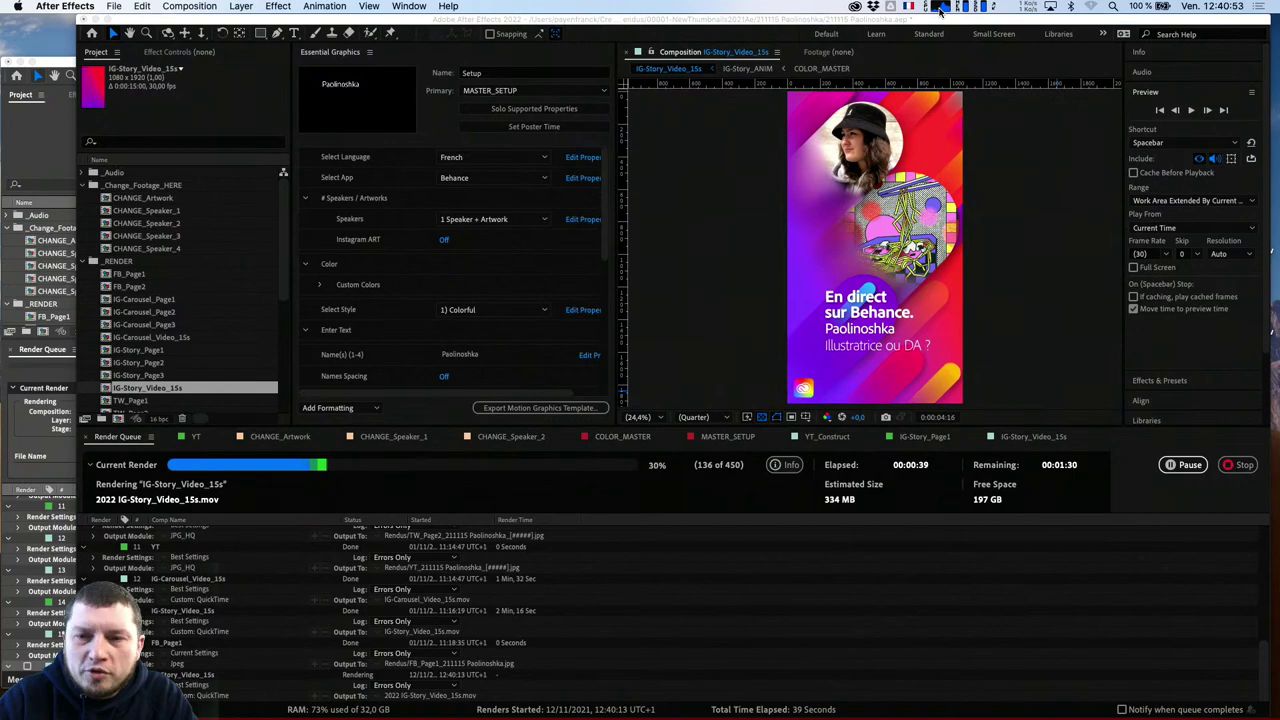
# Examine the processor load in the system monitor while After Effects 2022 renders the story video
pyautogui.click(940, 7)
pyautogui.click(939, 8)
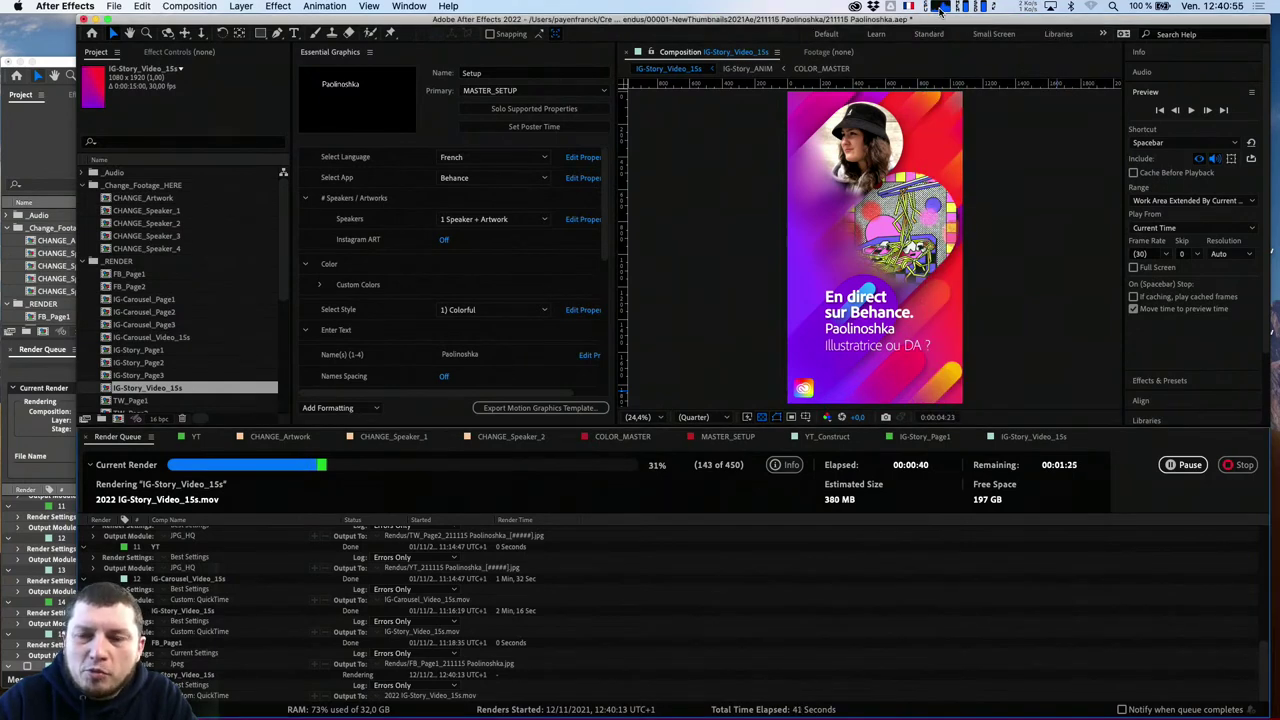
pyautogui.click(940, 8)
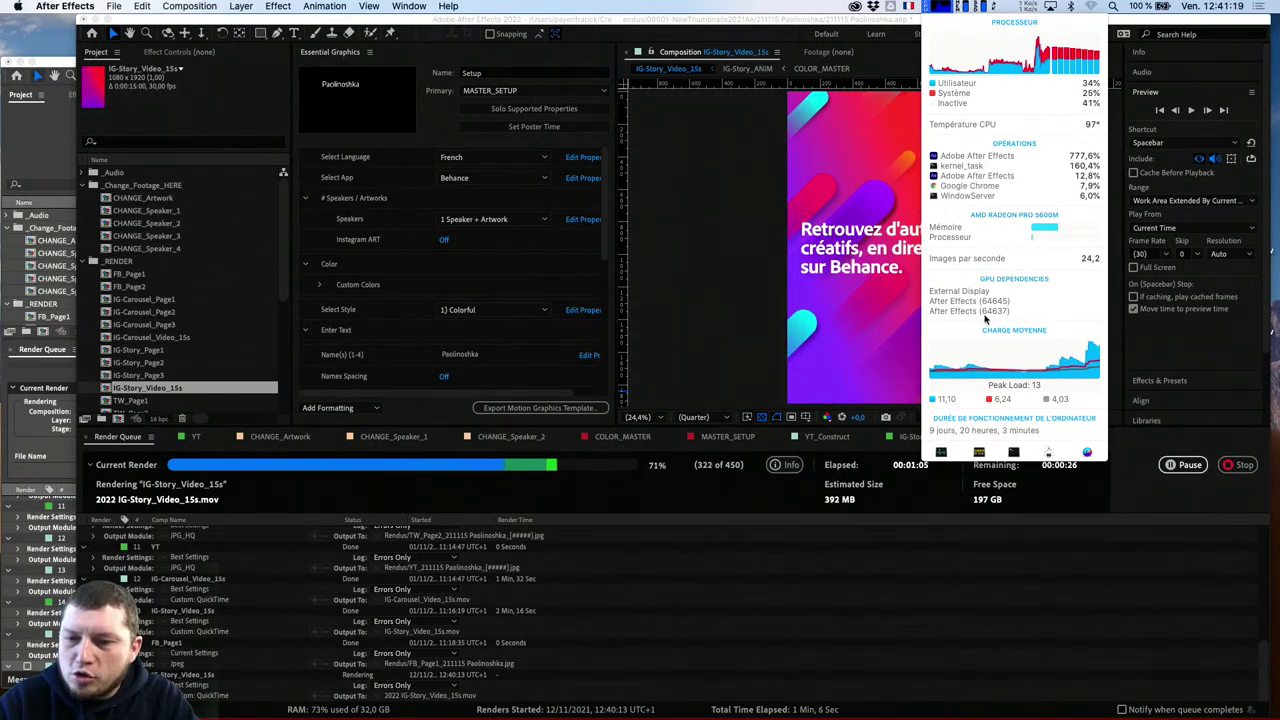
# Examine the one-hour load average history in the system monitor, including the period of the renders
pyautogui.moveTo(990, 362)
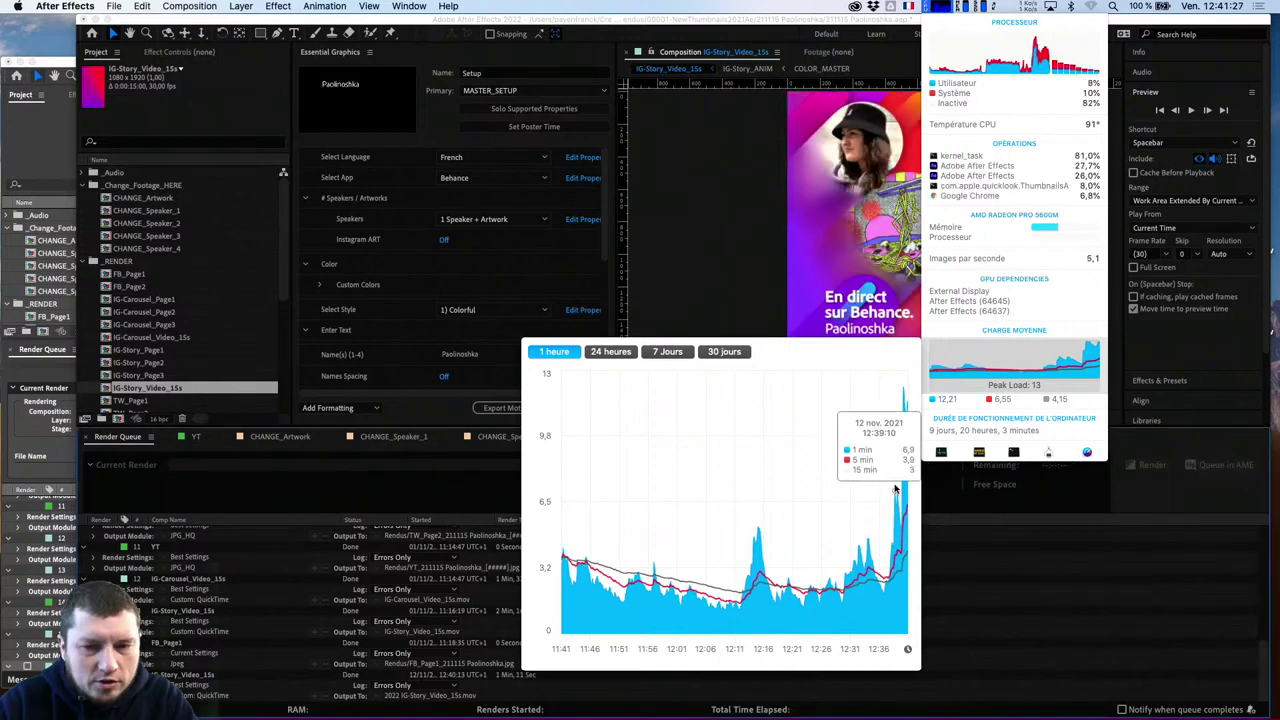
pyautogui.click(1151, 503)
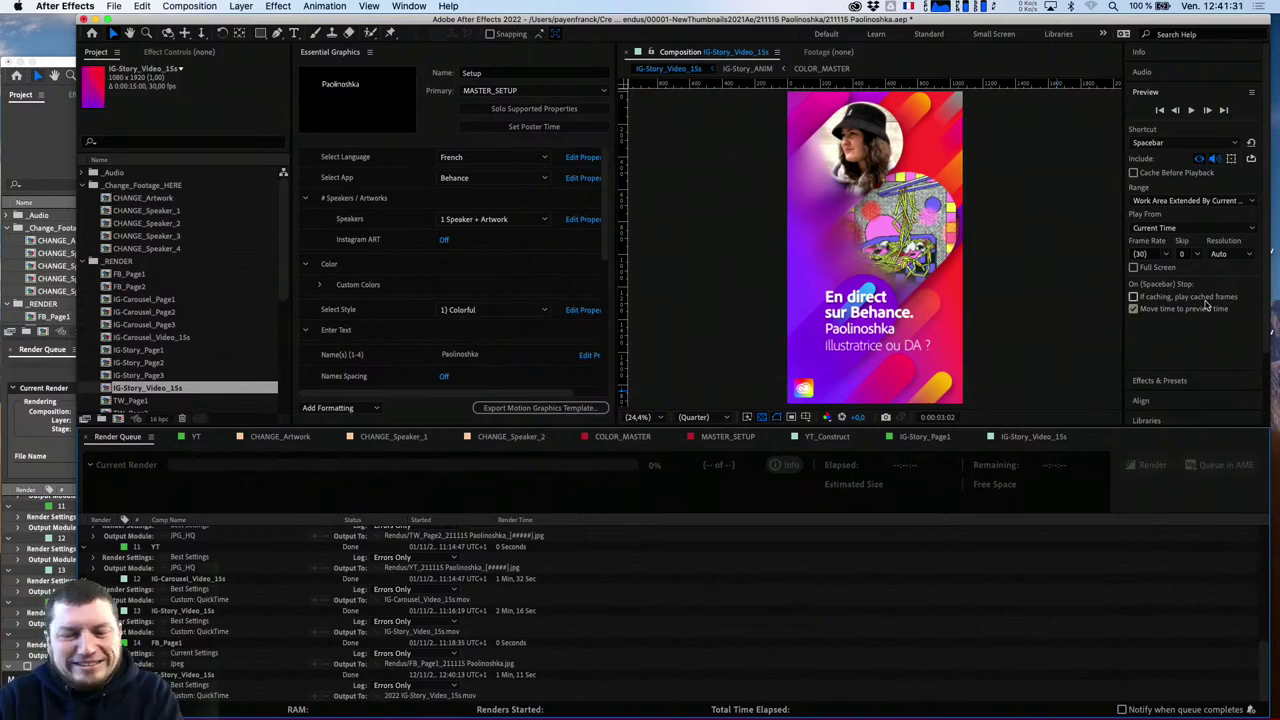
# Hide both After Effects versions and compare the Finder file information of the exported 2022 and 2021 IG-Story_Video_15s.mov files
pyautogui.press('super+h')
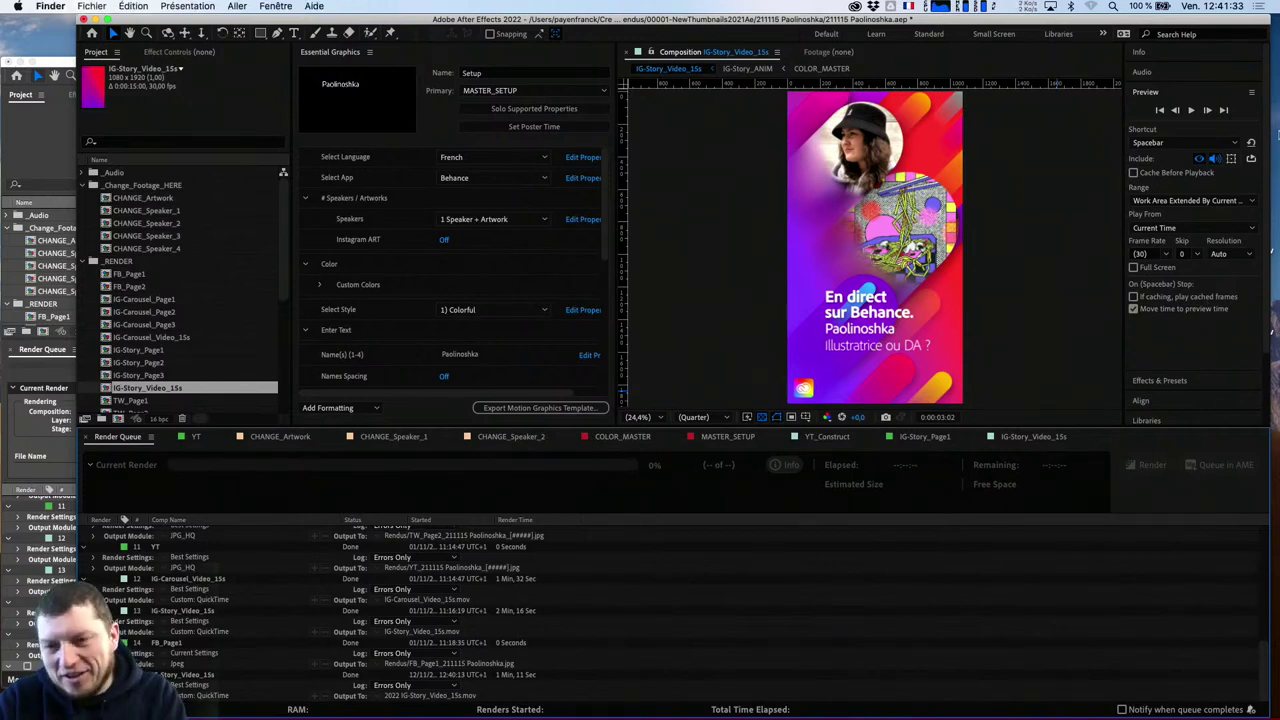
pyautogui.click(1138, 72)
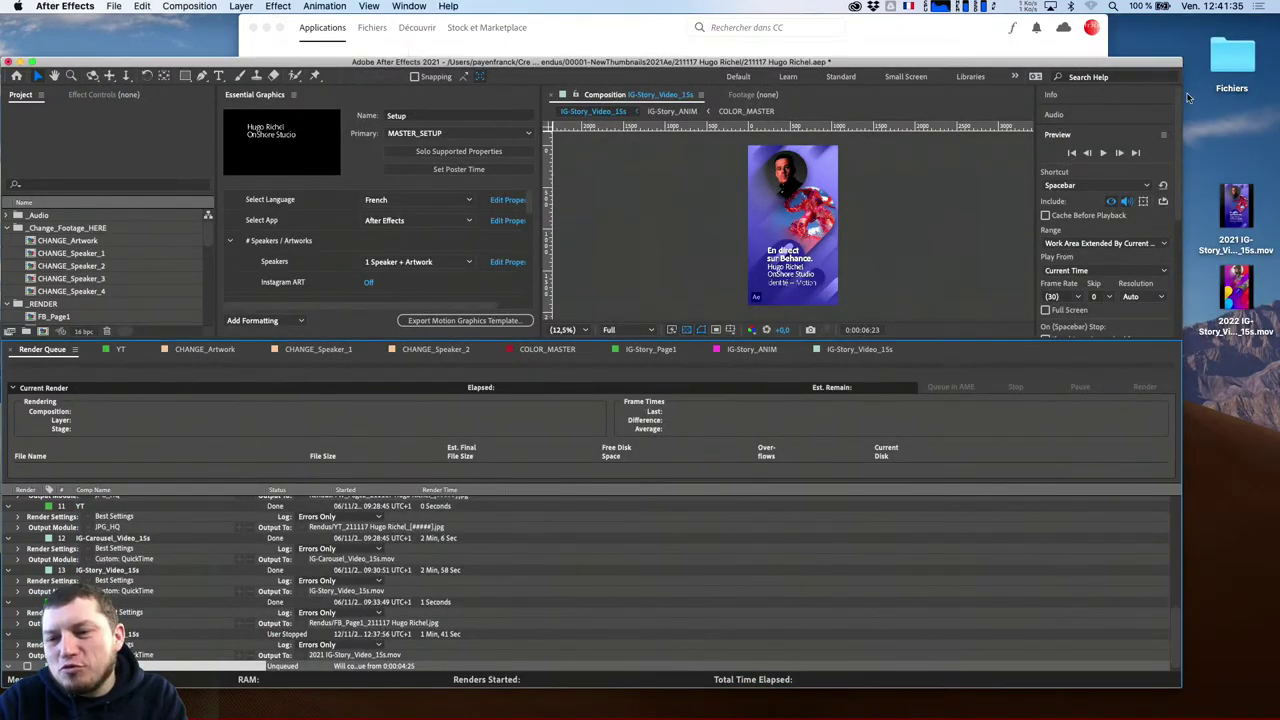
pyautogui.press('super+h')
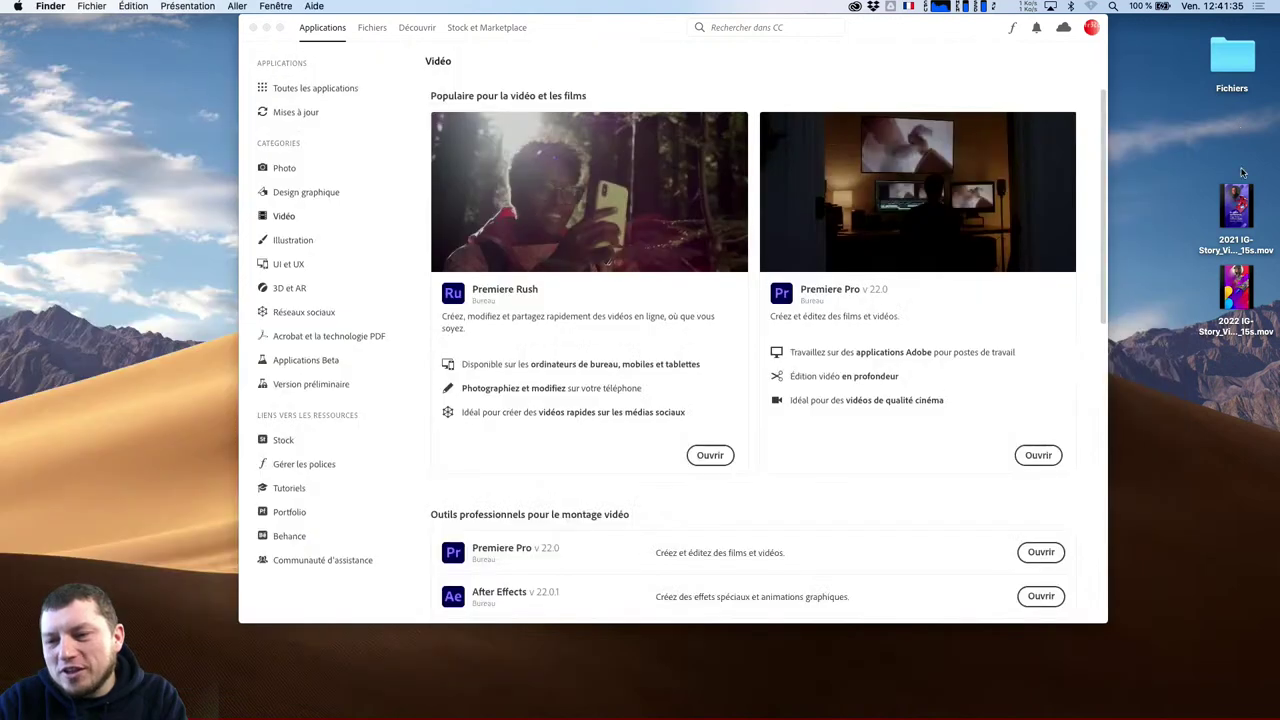
pyautogui.click(1252, 314)
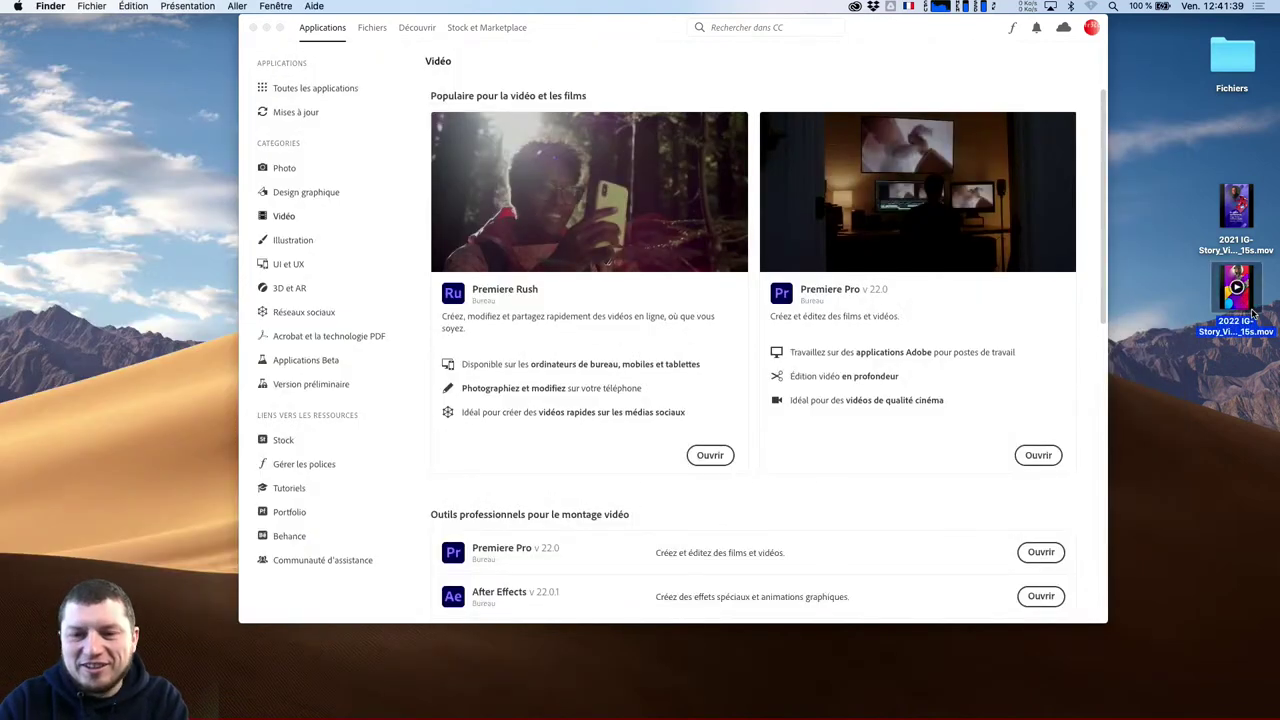
pyautogui.press('super+o')
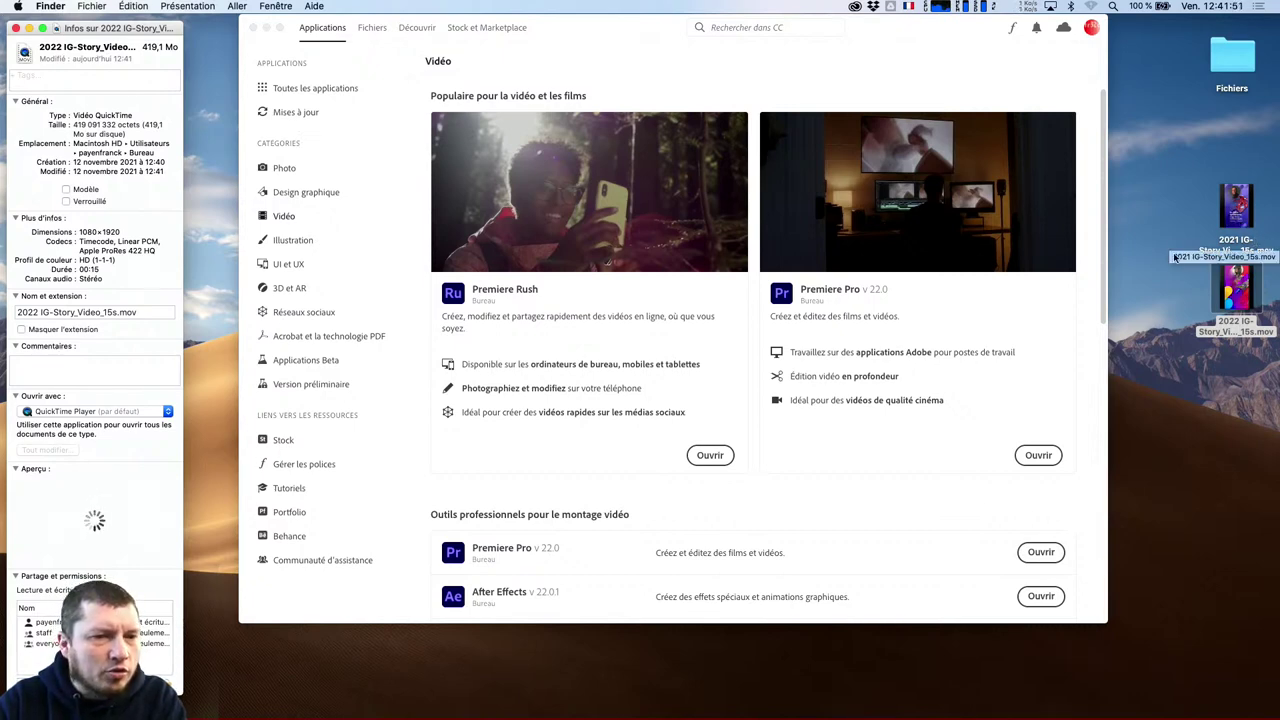
pyautogui.click(1246, 231)
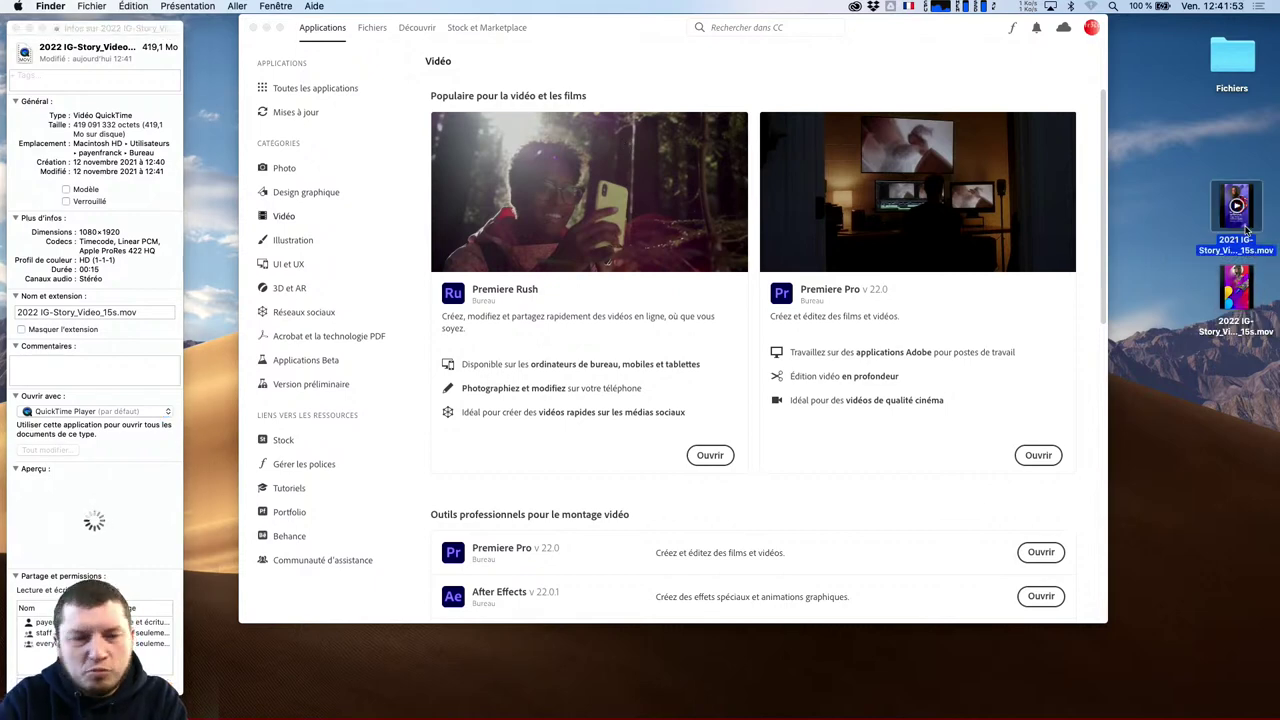
pyautogui.press('super+i')
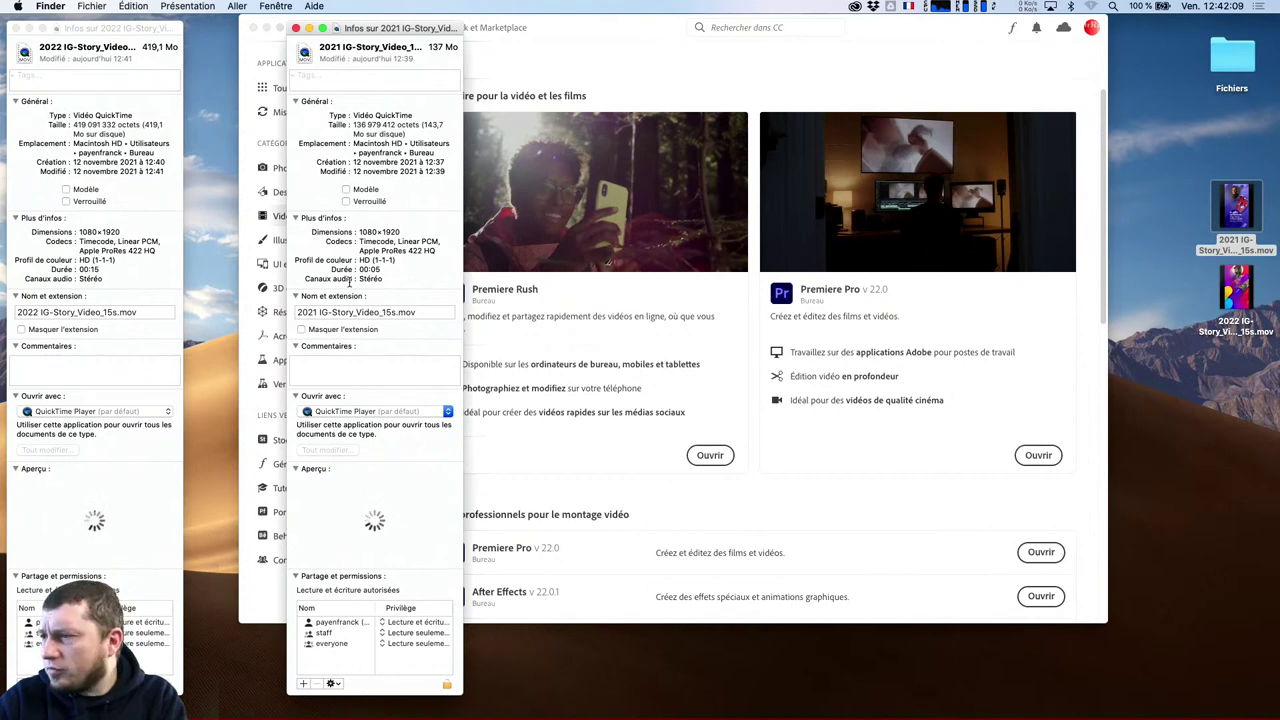
# Switch back to After Effects 2022 and duplicate the last finished IG-Story_Video_15s item in the render queue
pyautogui.press('super+Tab')
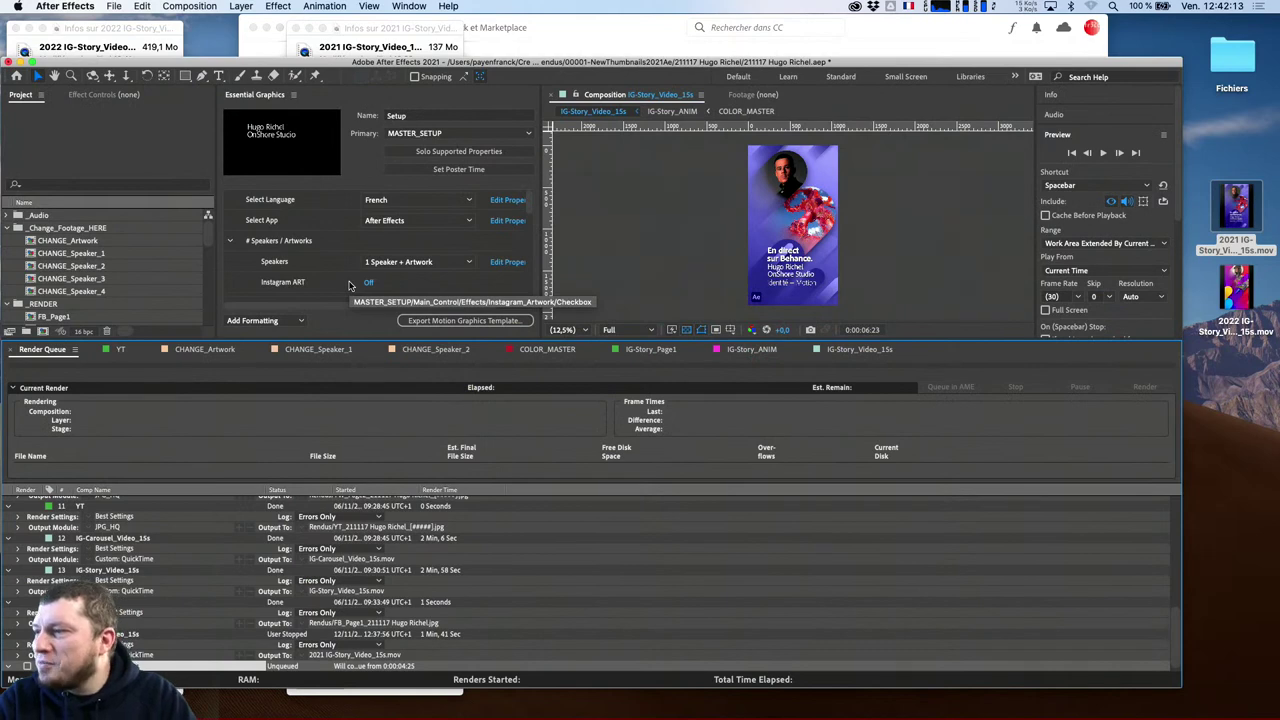
pyautogui.press('super+Tab')
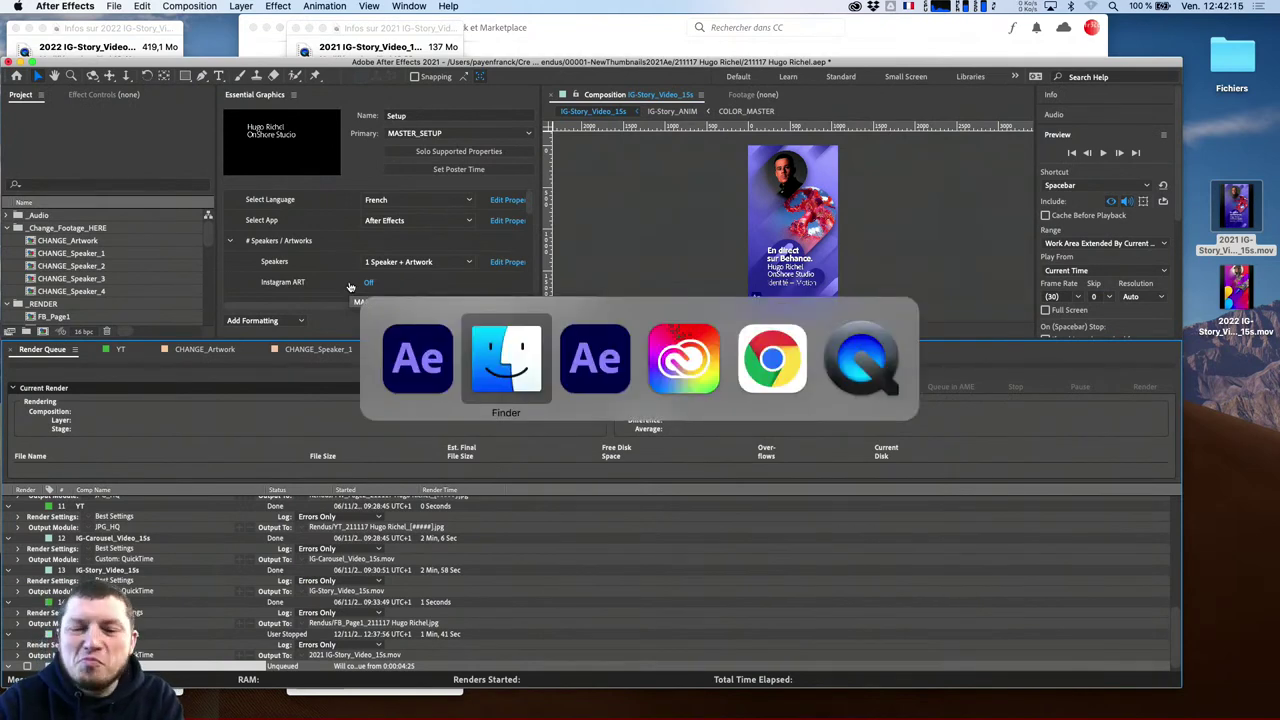
pyautogui.press('super+Tab')
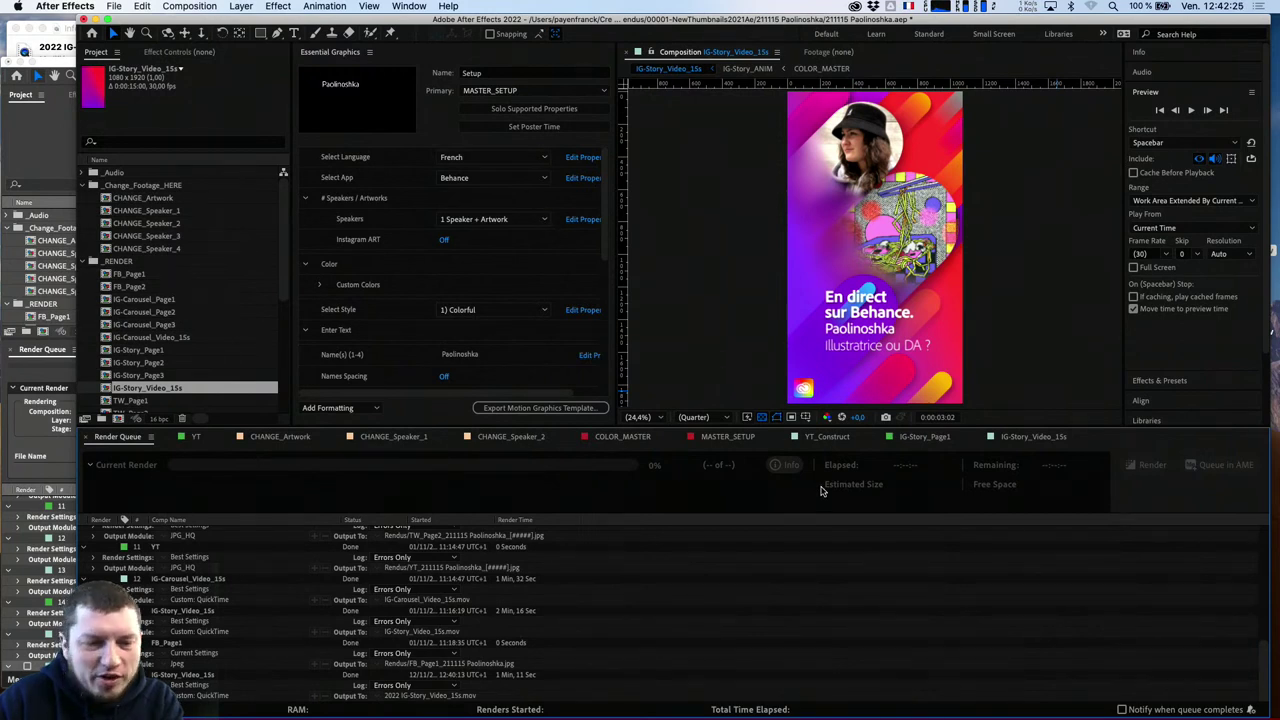
pyautogui.click(207, 679)
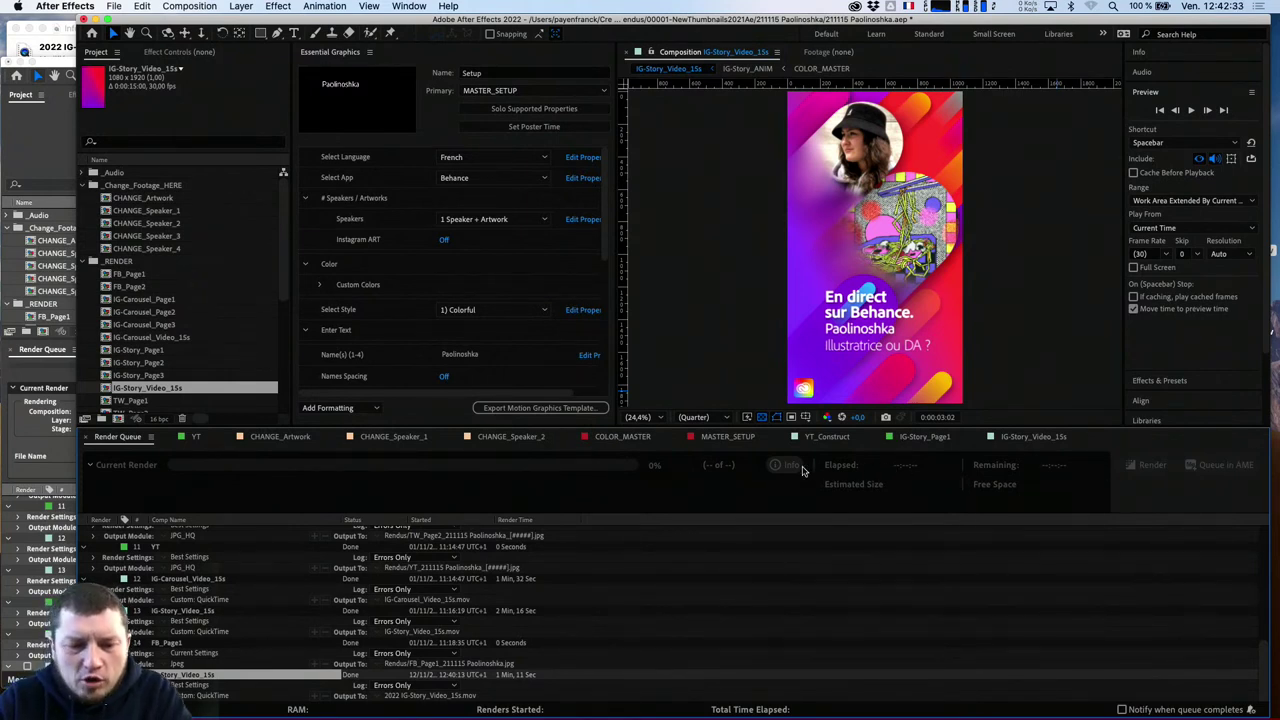
pyautogui.hotkey('ctrl', 'd')
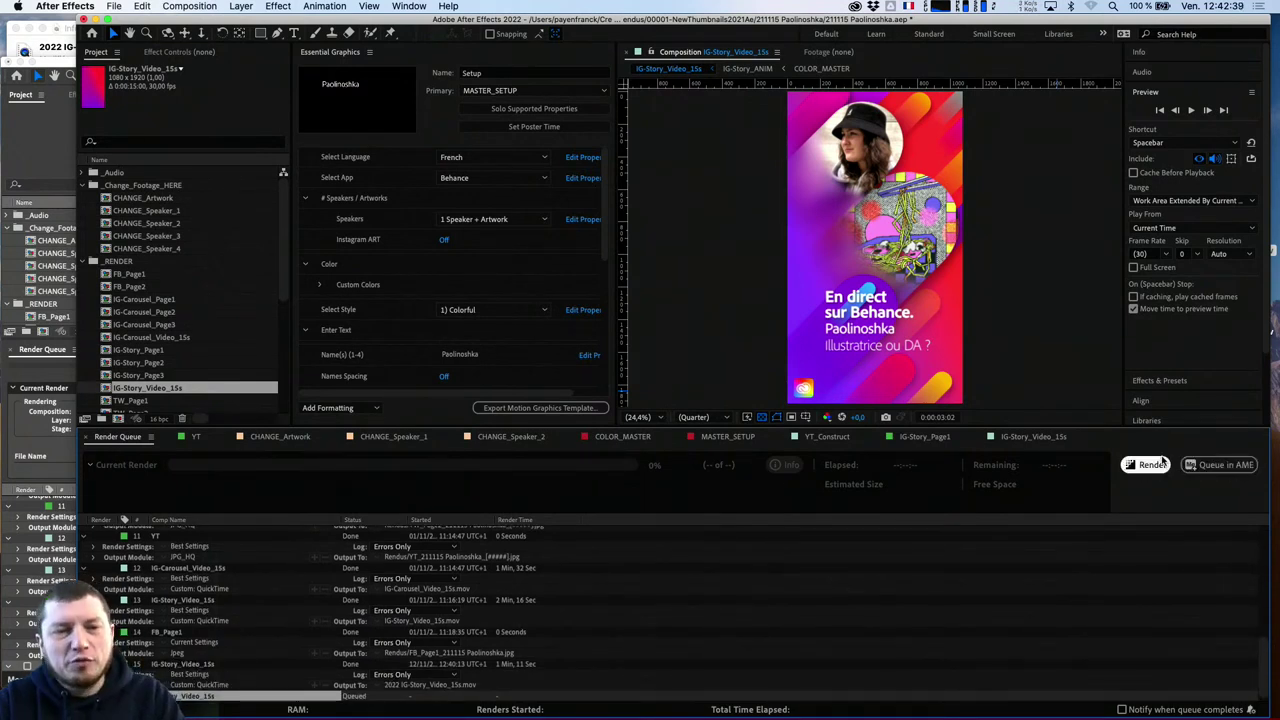
# Enable automatic notifications for compositions added to the Render Queue in the Notifications preferences
pyautogui.click(65, 6)
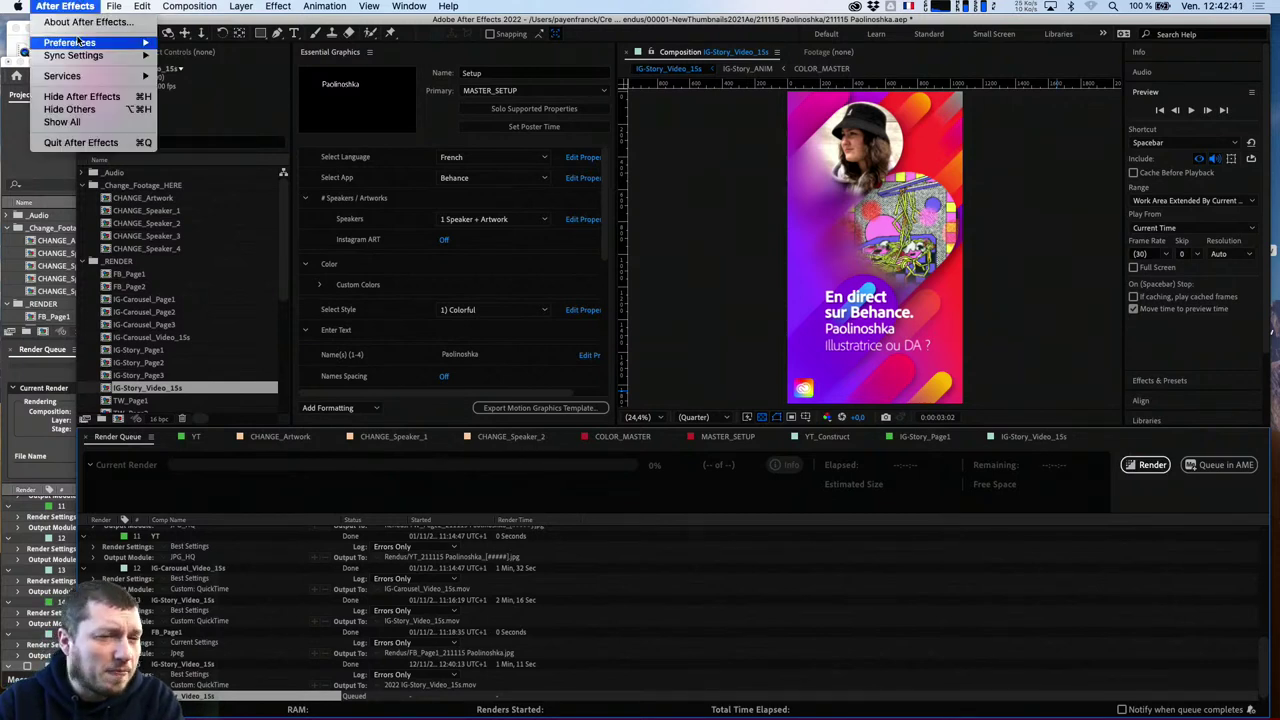
pyautogui.moveTo(80, 44)
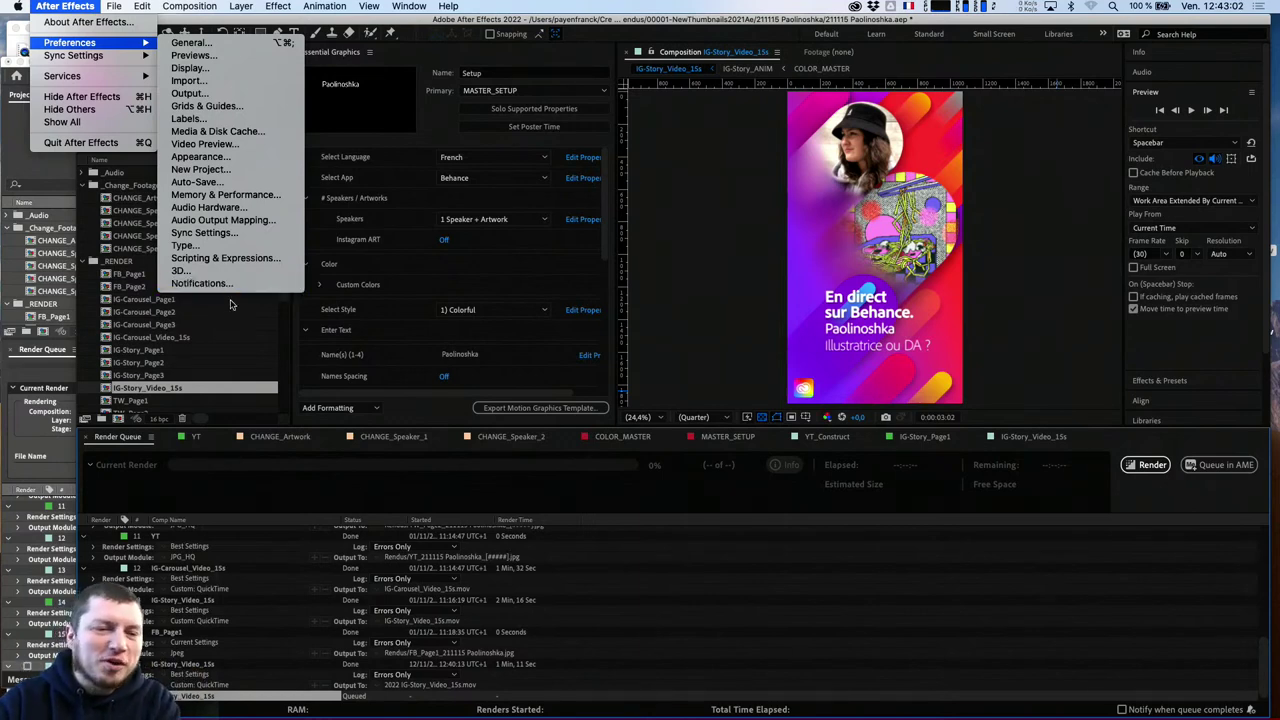
pyautogui.click(233, 304)
pyautogui.click(65, 6)
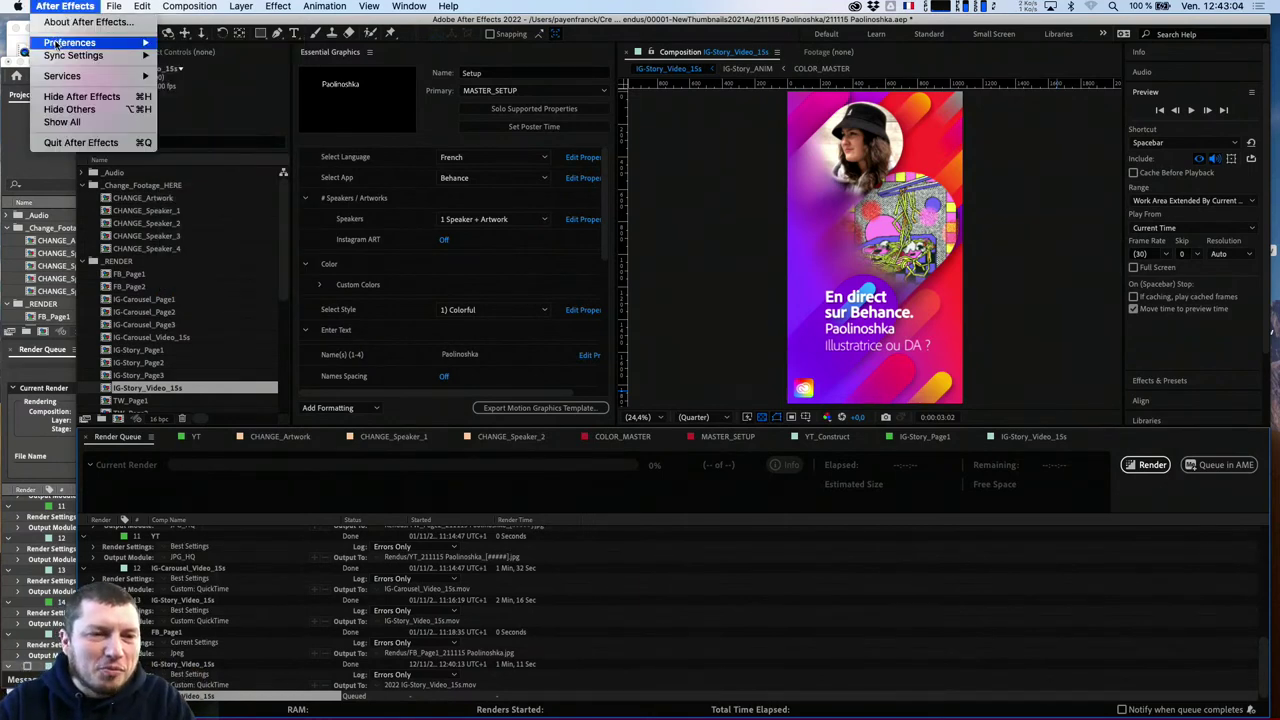
pyautogui.moveTo(70, 42)
pyautogui.click(222, 285)
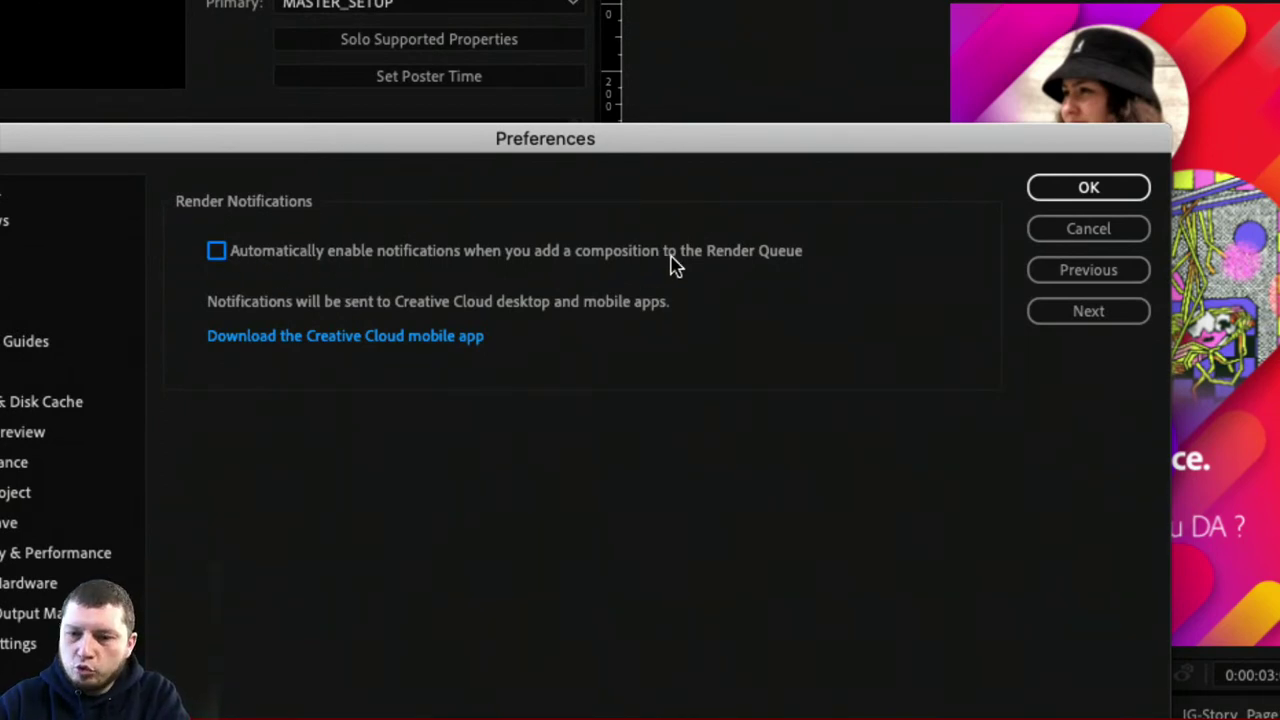
pyautogui.click(222, 253)
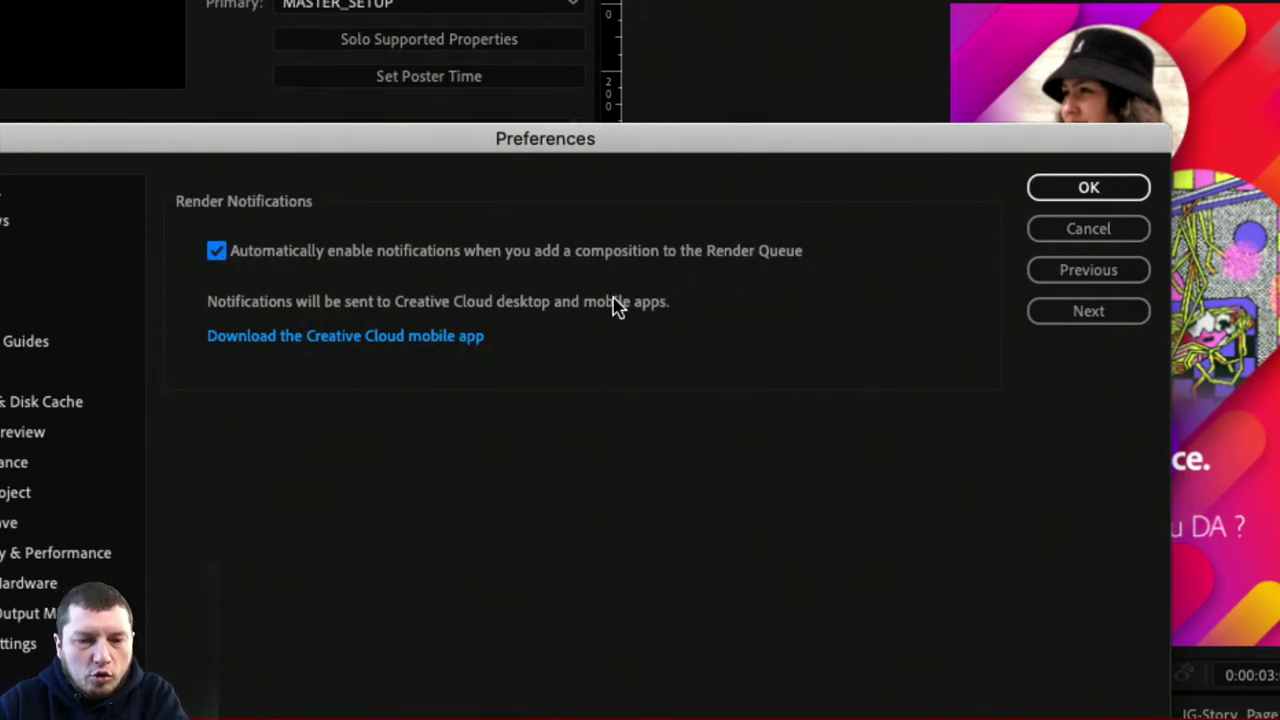
# Open the Creative Cloud mobile app download page from the notification preferences and launch QuickTime Player
pyautogui.click(380, 340)
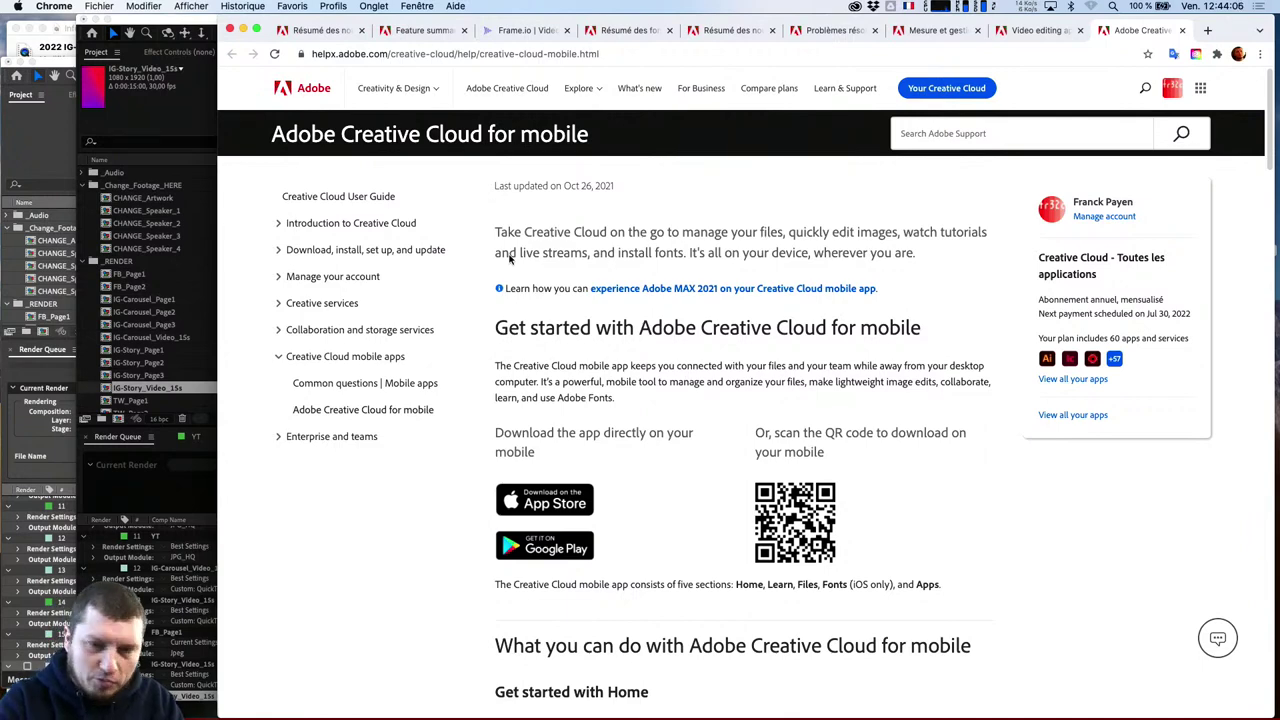
pyautogui.press('super+space')
pyautogui.write('qui')
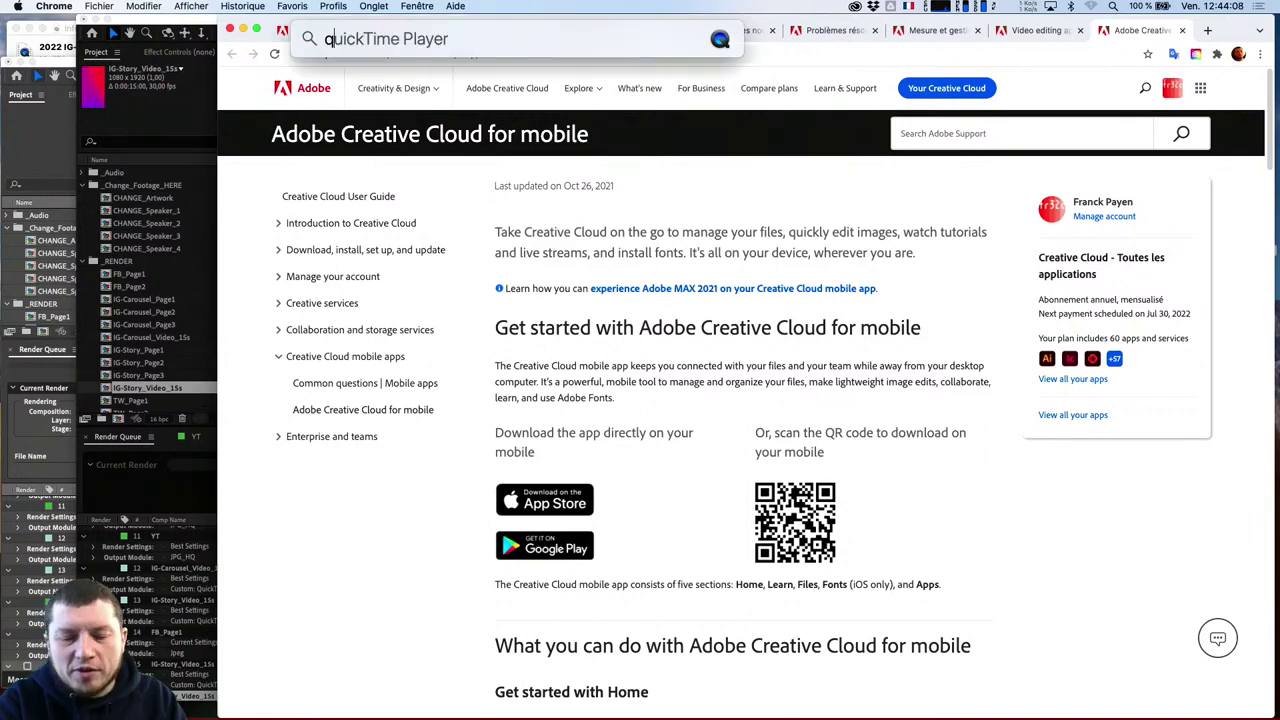
pyautogui.press('Return')
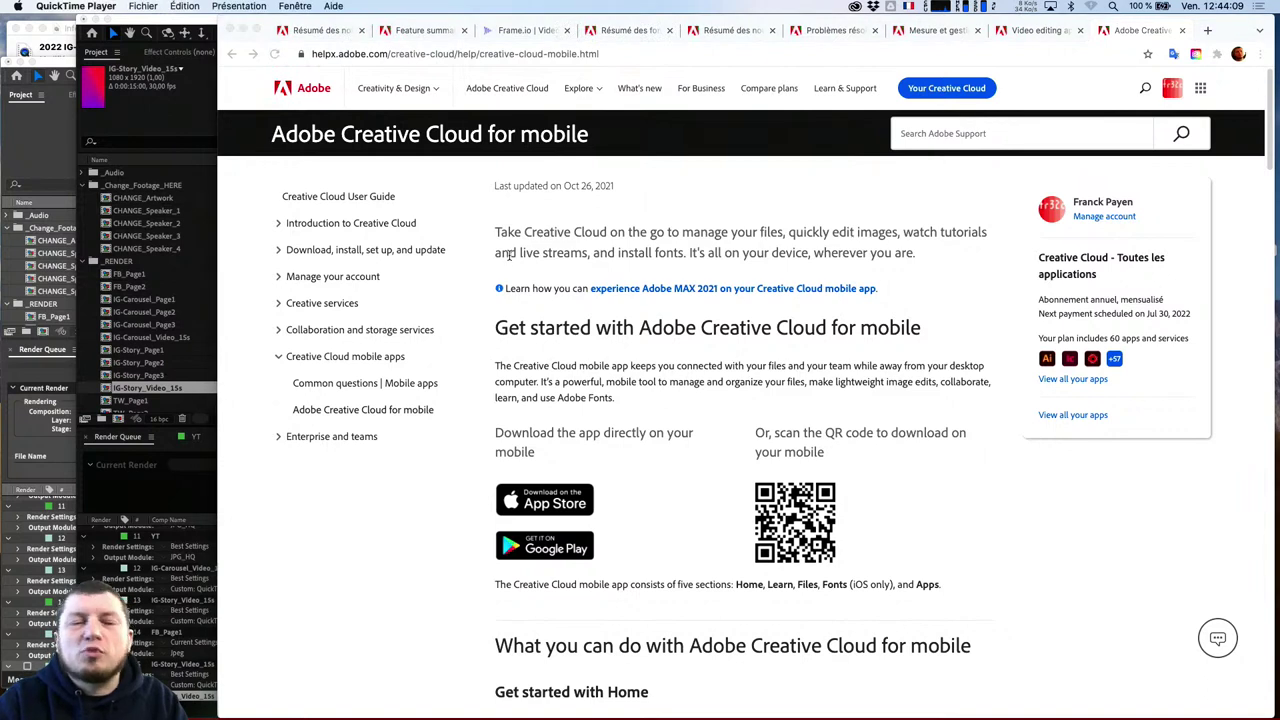
# Create a new video recording in QuickTime Player with the connected iPhone as camera, postponing the requested software update
pyautogui.click(146, 6)
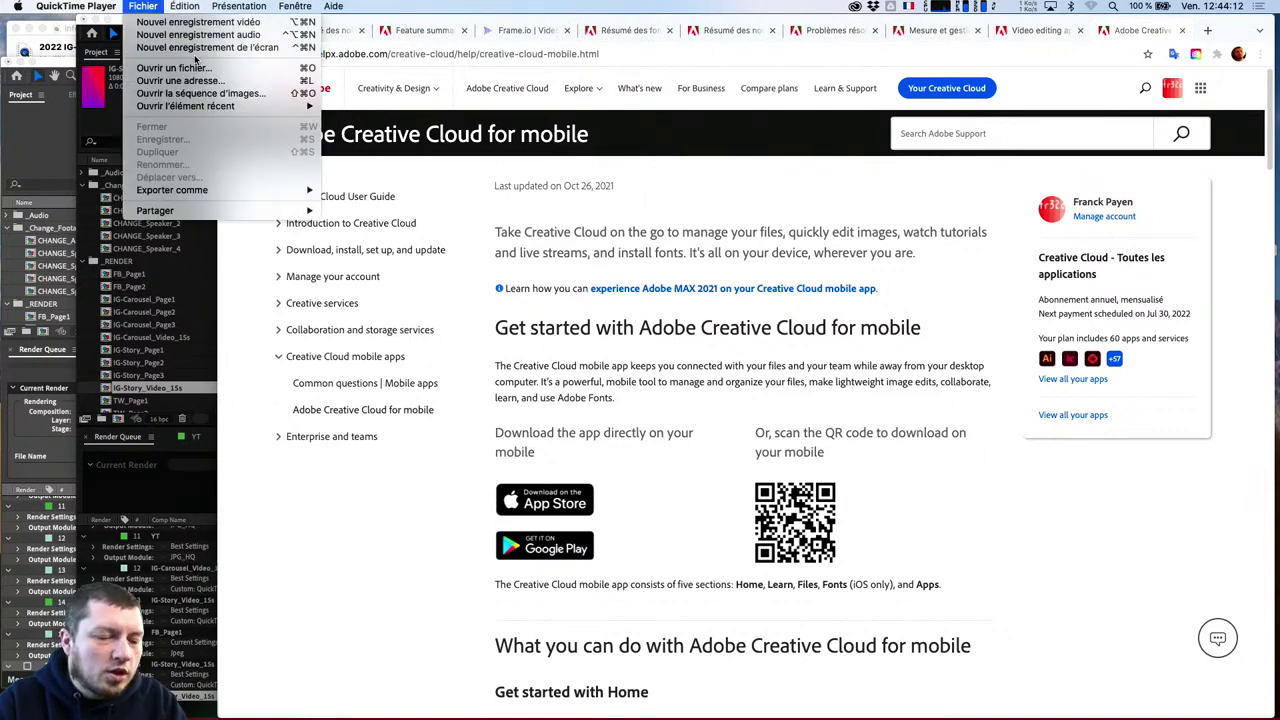
pyautogui.click(210, 24)
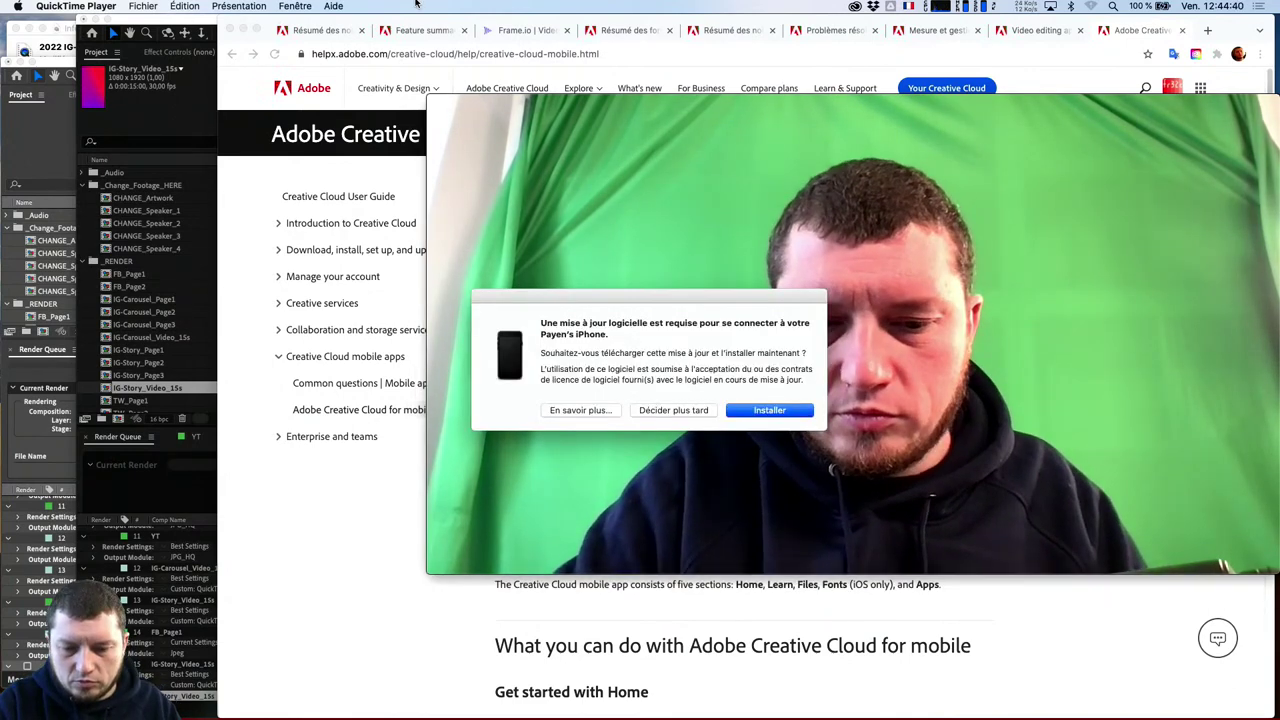
pyautogui.click(680, 410)
pyautogui.click(867, 467)
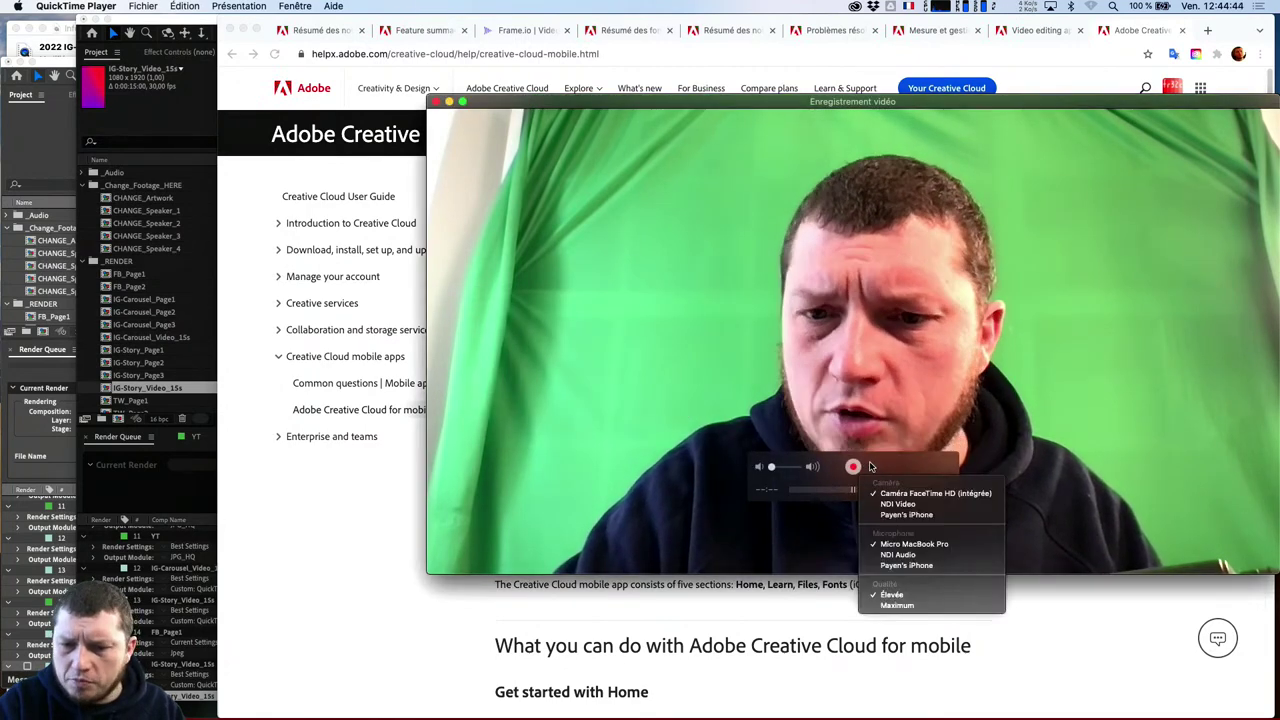
pyautogui.click(906, 514)
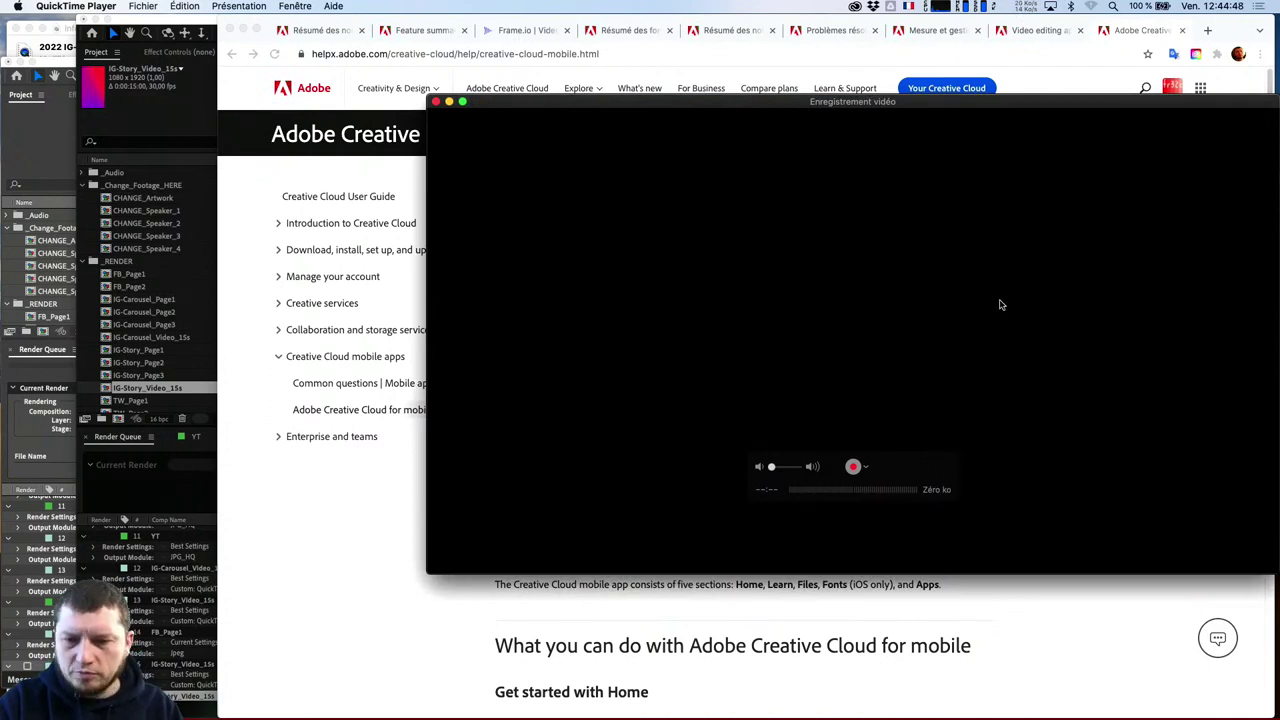
pyautogui.moveTo(896, 104); pyautogui.dragTo(530, 30)
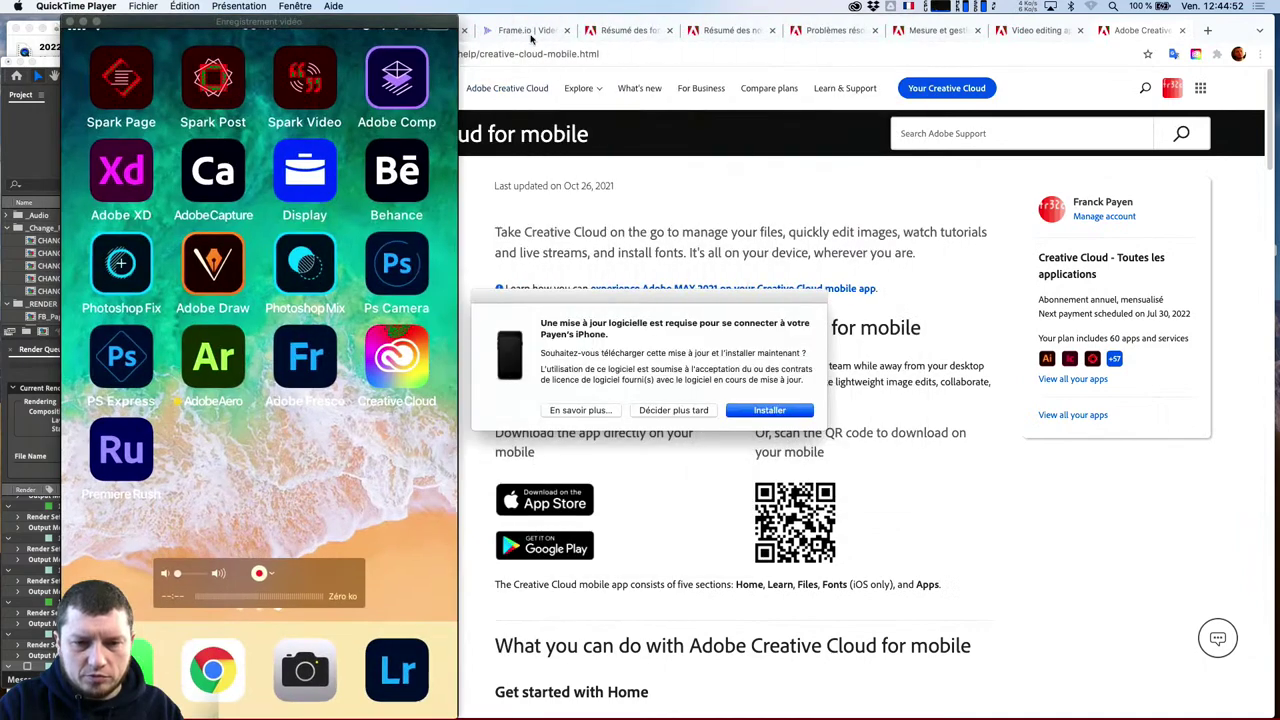
pyautogui.click(688, 411)
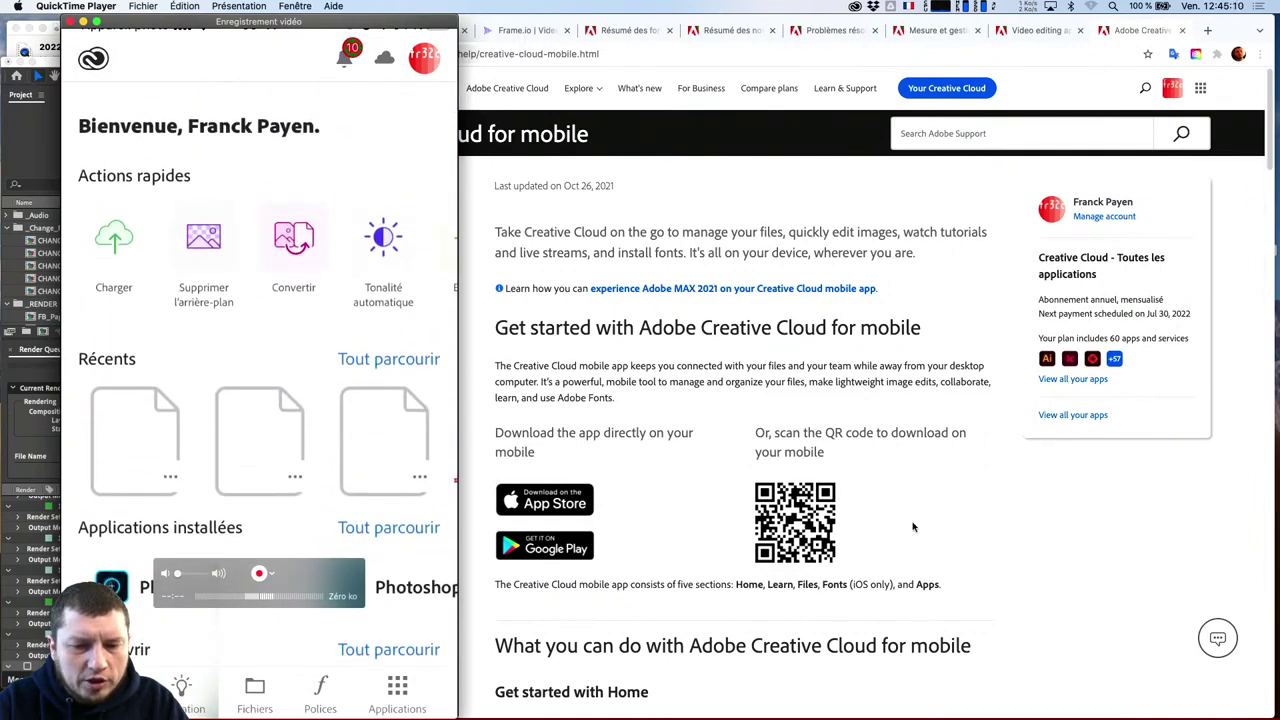
# Examine the Adobe Creative Cloud for mobile help page, from the app's sections to the Adobe MAX information
pyautogui.scroll(-5, 912, 527)
pyautogui.scroll(-10, 912, 527)
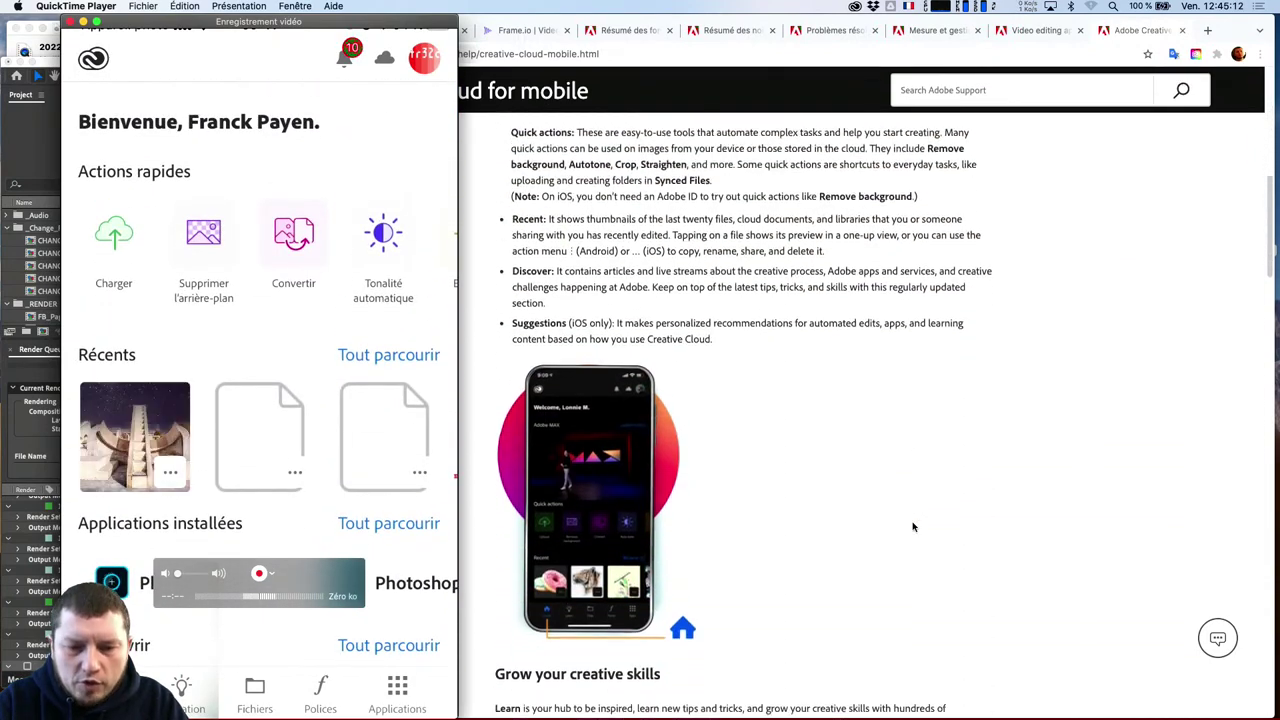
pyautogui.scroll(-10, 912, 527)
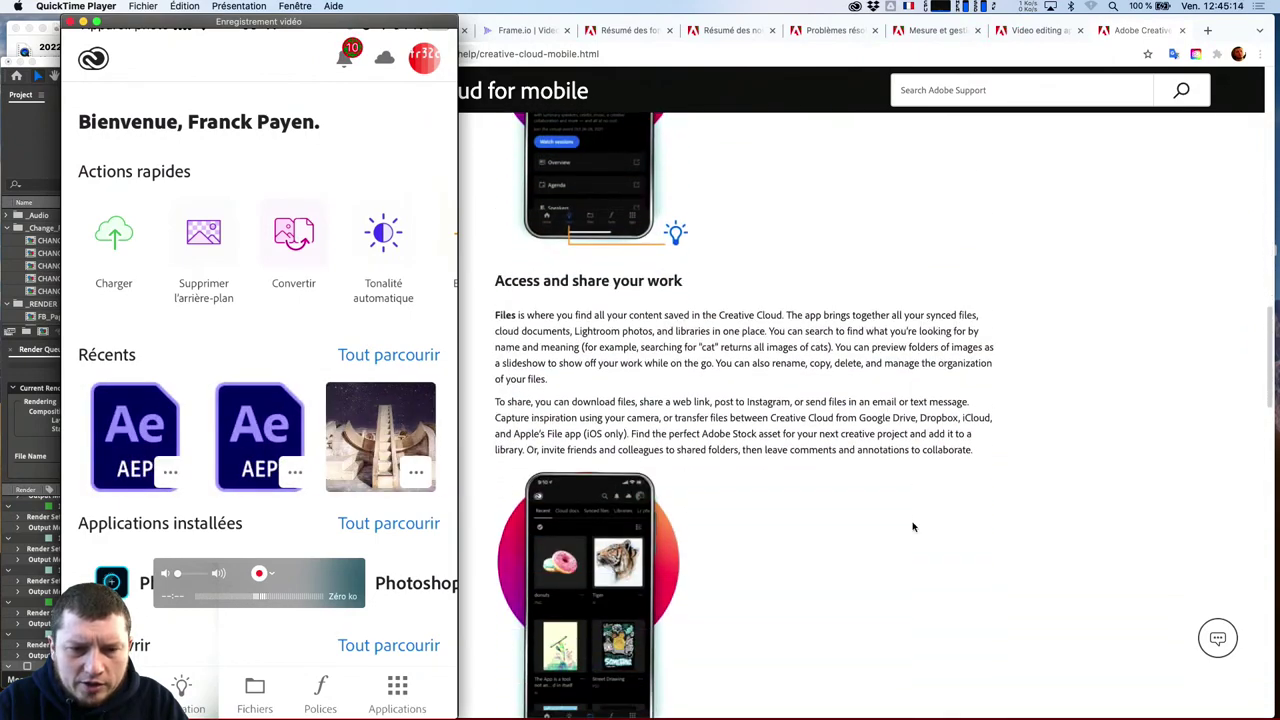
pyautogui.scroll(-10, 912, 527)
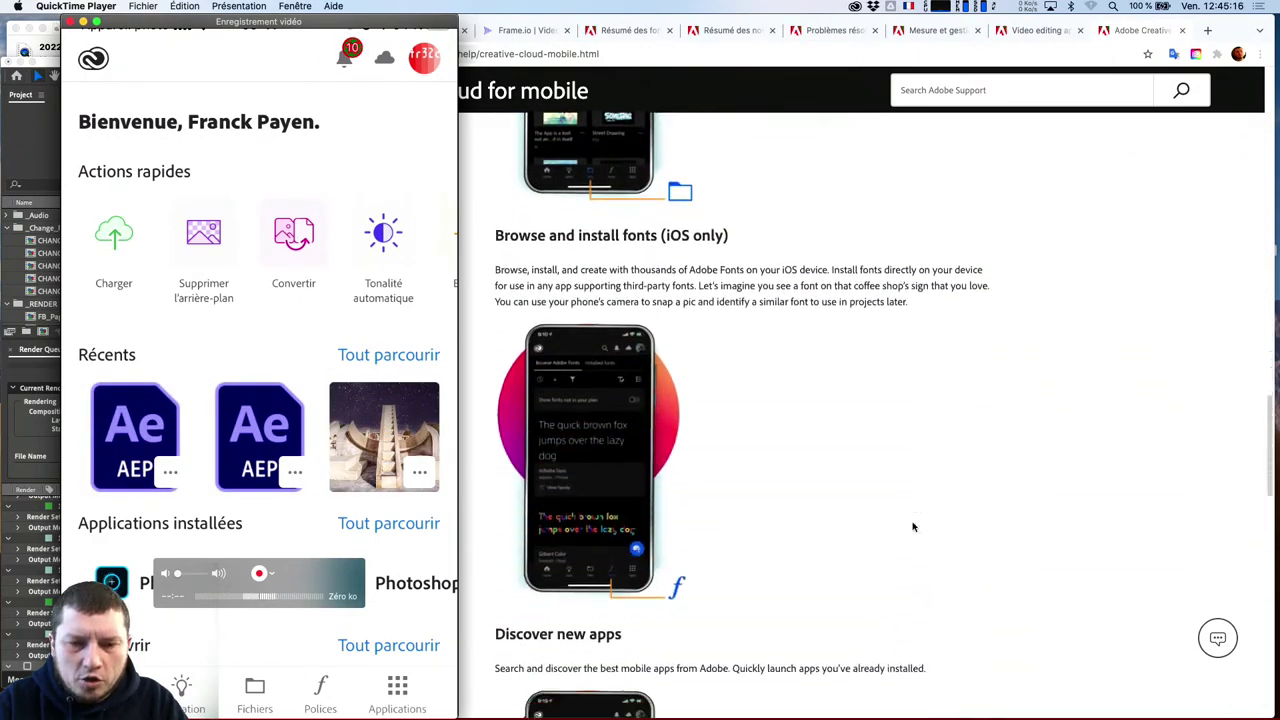
pyautogui.scroll(-6, 912, 527)
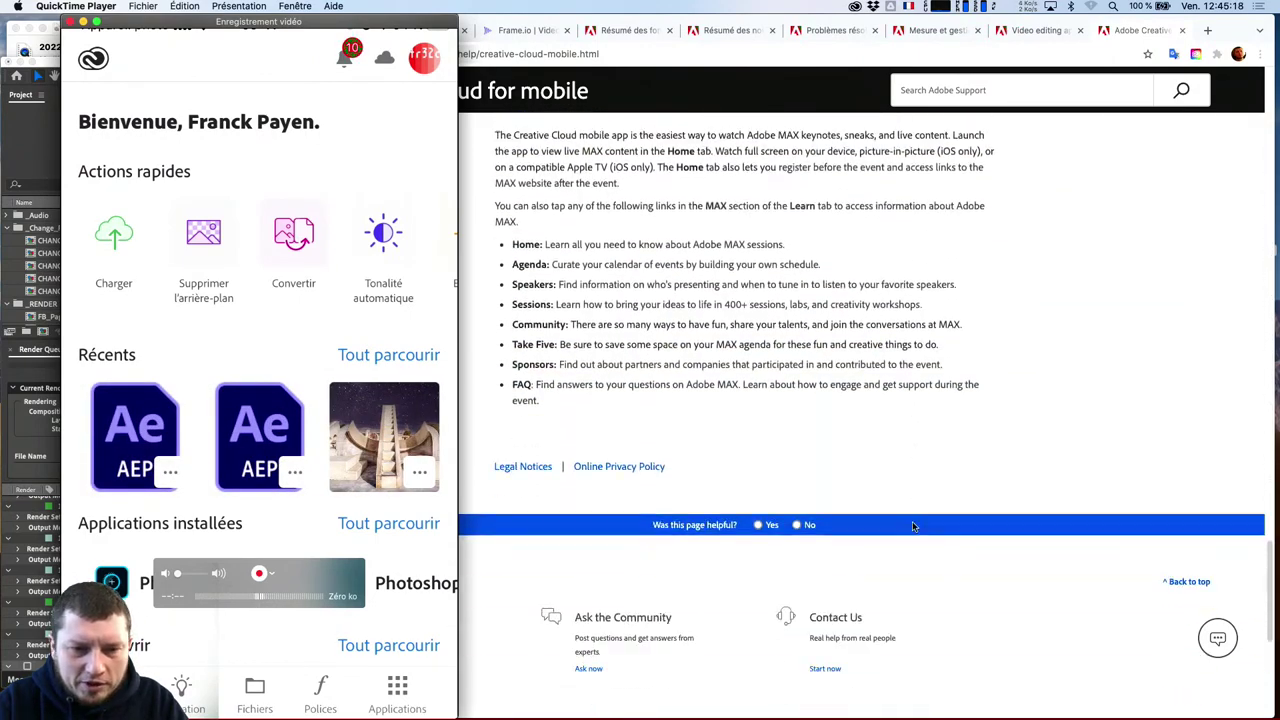
pyautogui.scroll(4, 912, 527)
pyautogui.scroll(1, 912, 527)
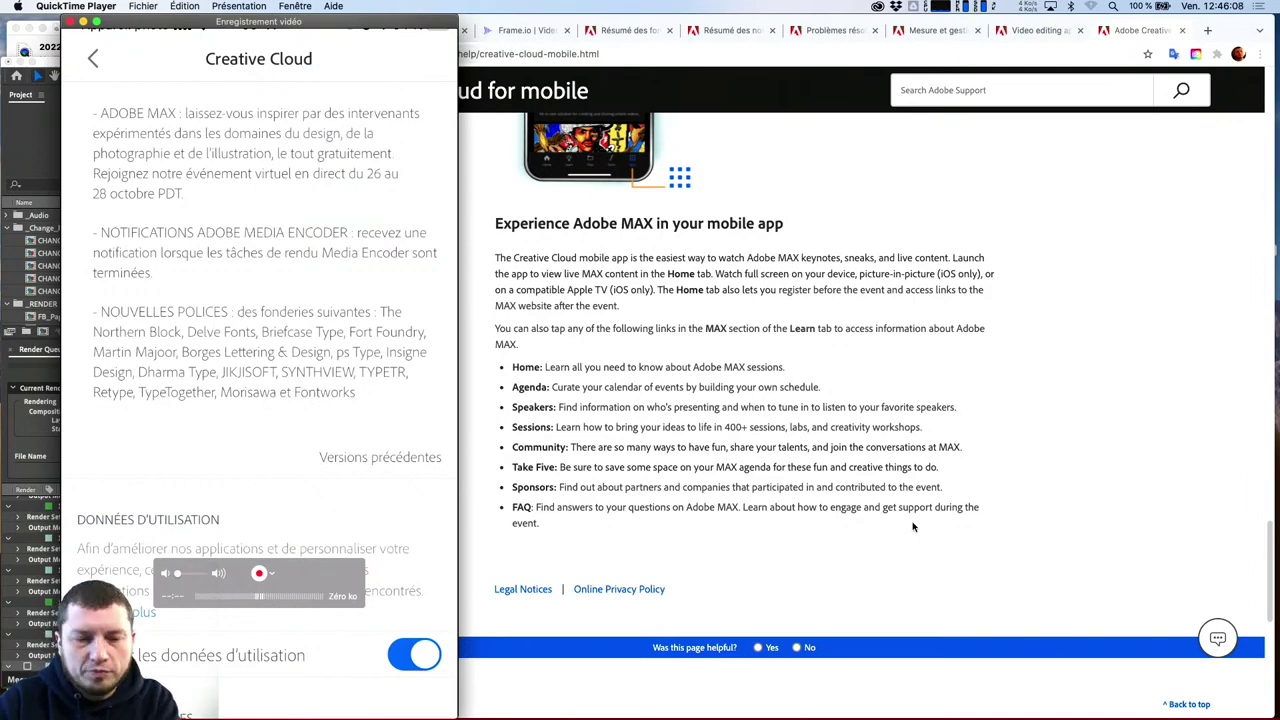
# Switch to After Effects, confirm the notification preferences and render the queued IG-Story_Video_15s composition
pyautogui.press('super+Tab')
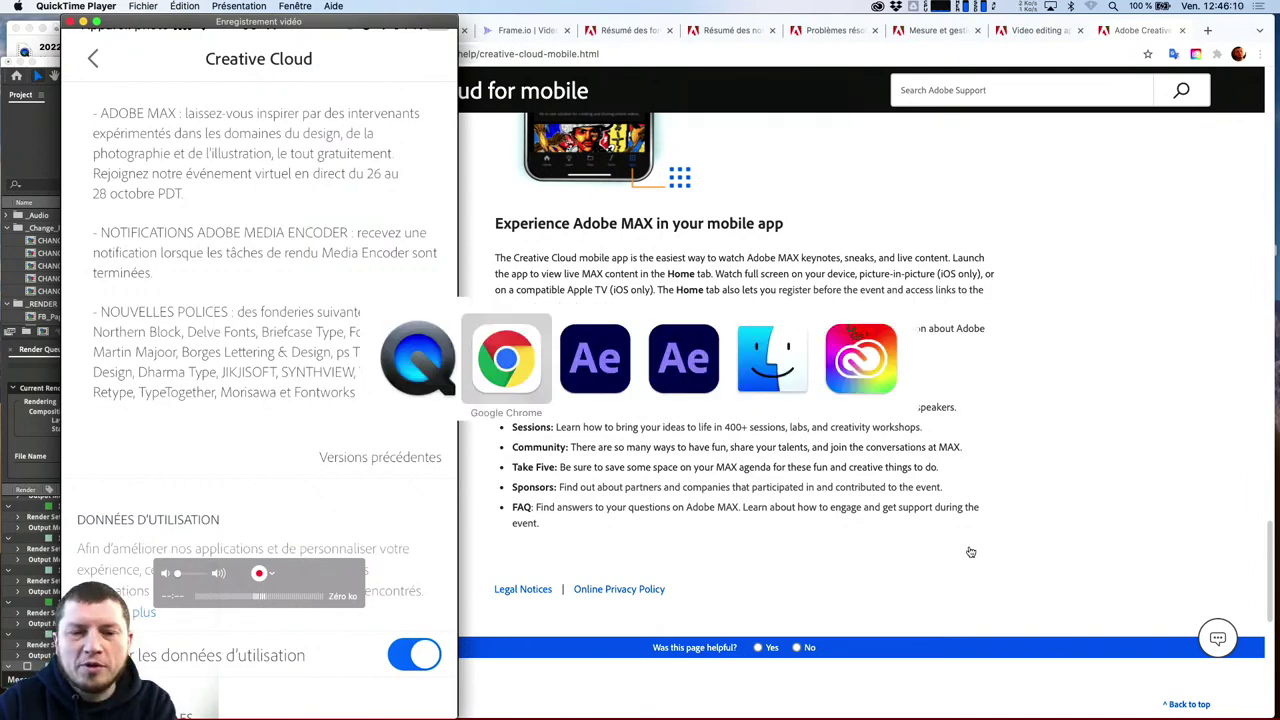
pyautogui.press('super+Tab')
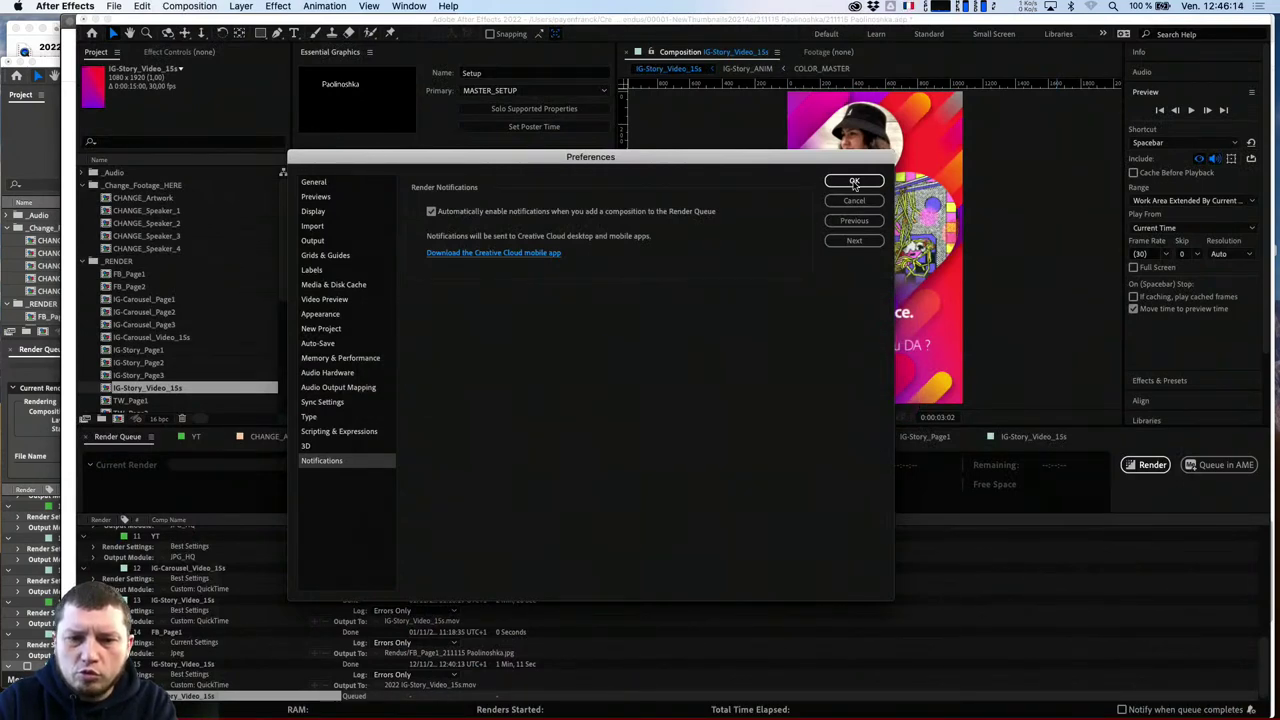
pyautogui.click(853, 181)
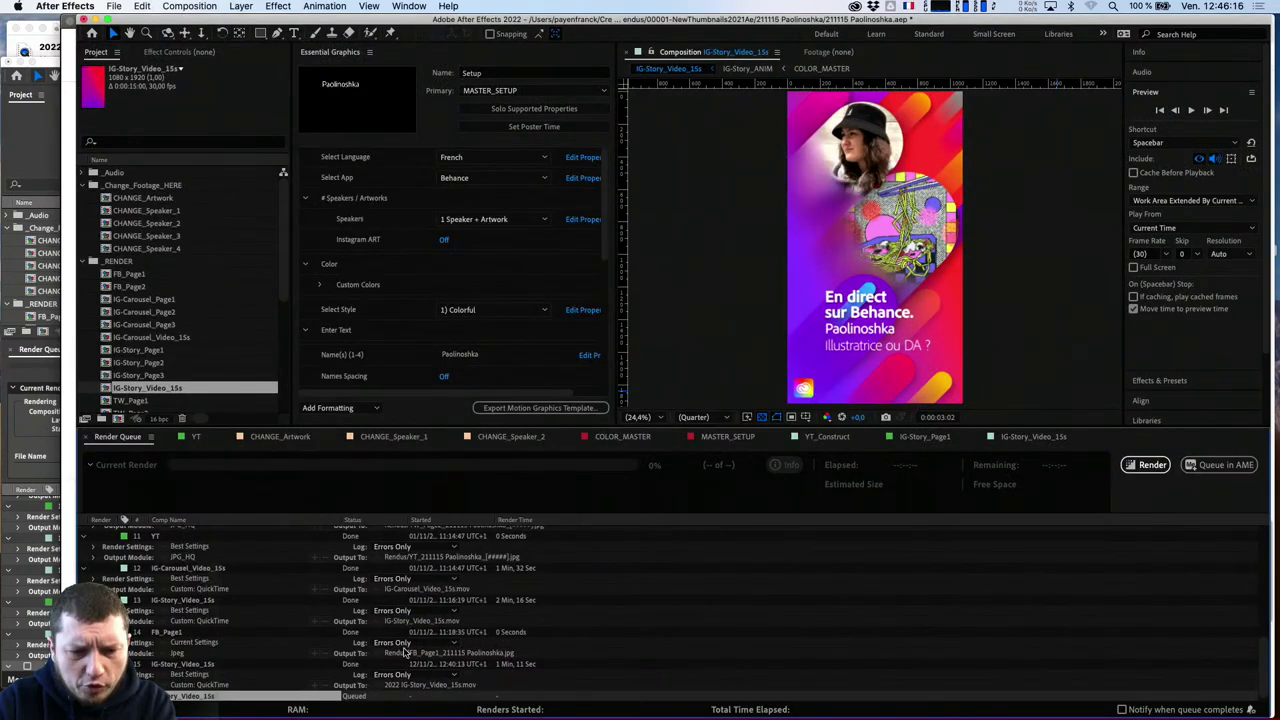
pyautogui.scroll(-2, 405, 652)
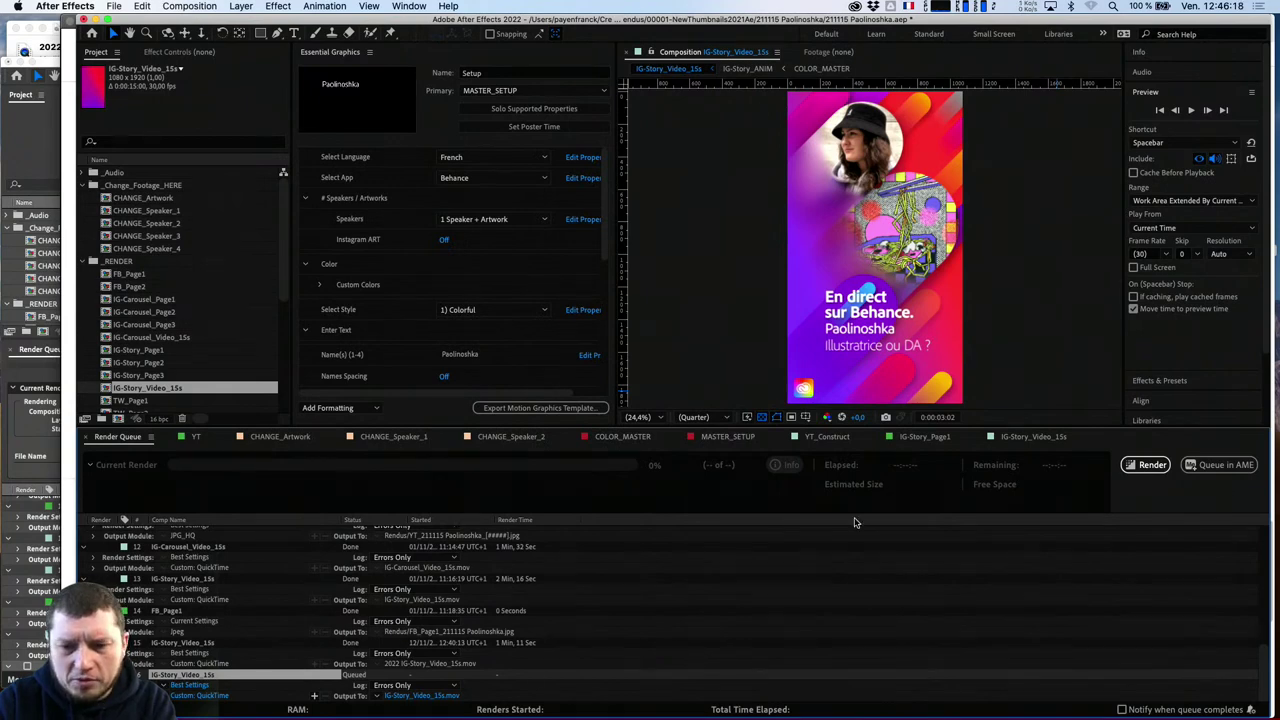
pyautogui.click(1148, 466)
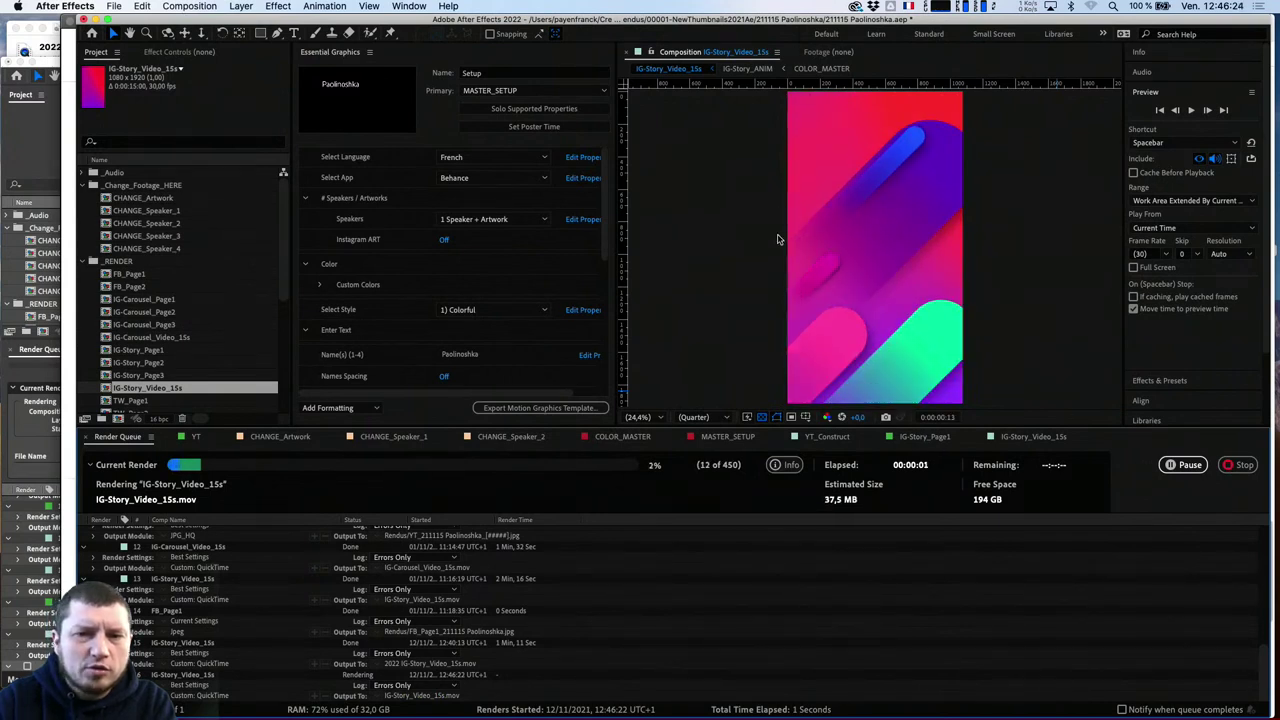
# Switch to the Creative Cloud desktop app and check its notifications list for the finished render
pyautogui.click(856, 8)
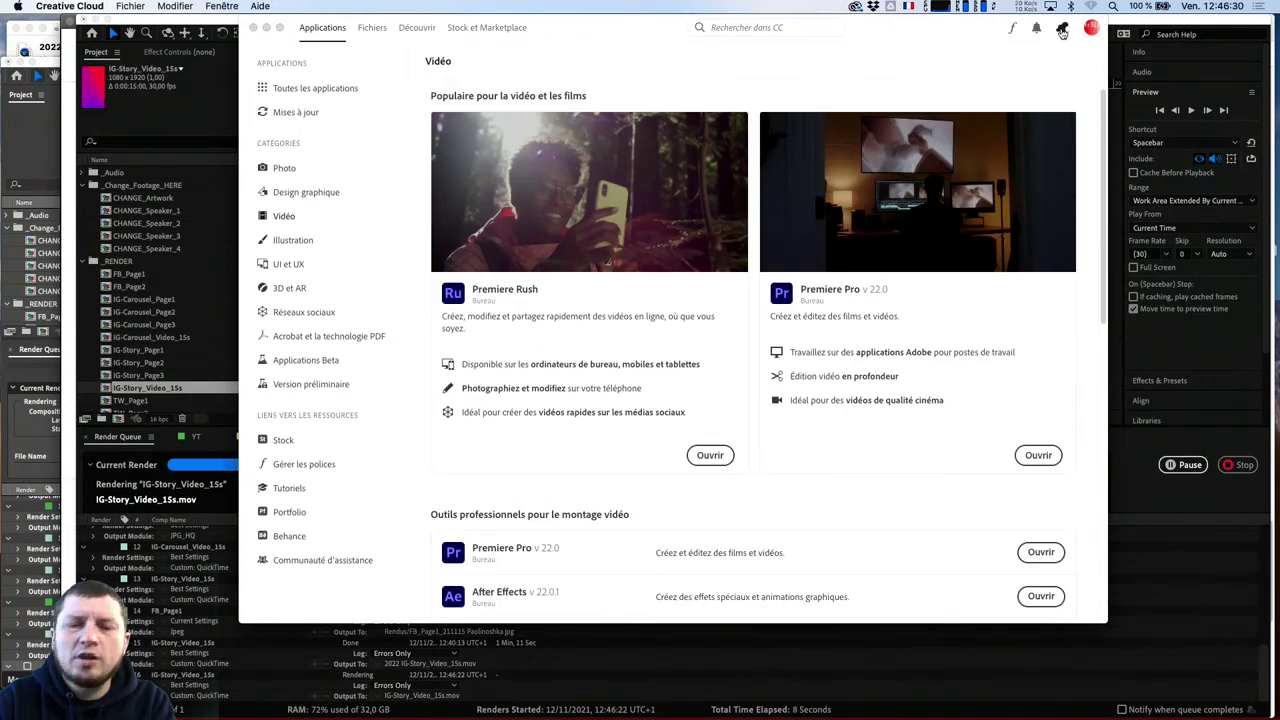
pyautogui.click(1155, 200)
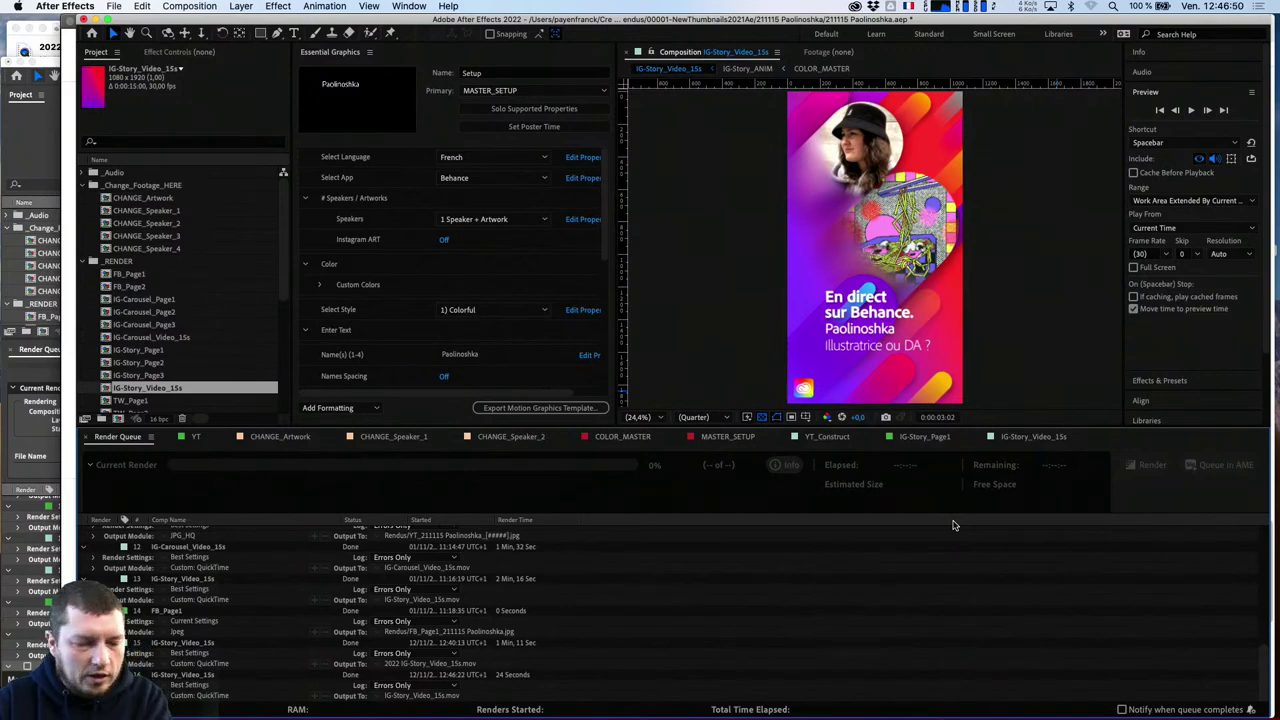
pyautogui.press('super+Tab')
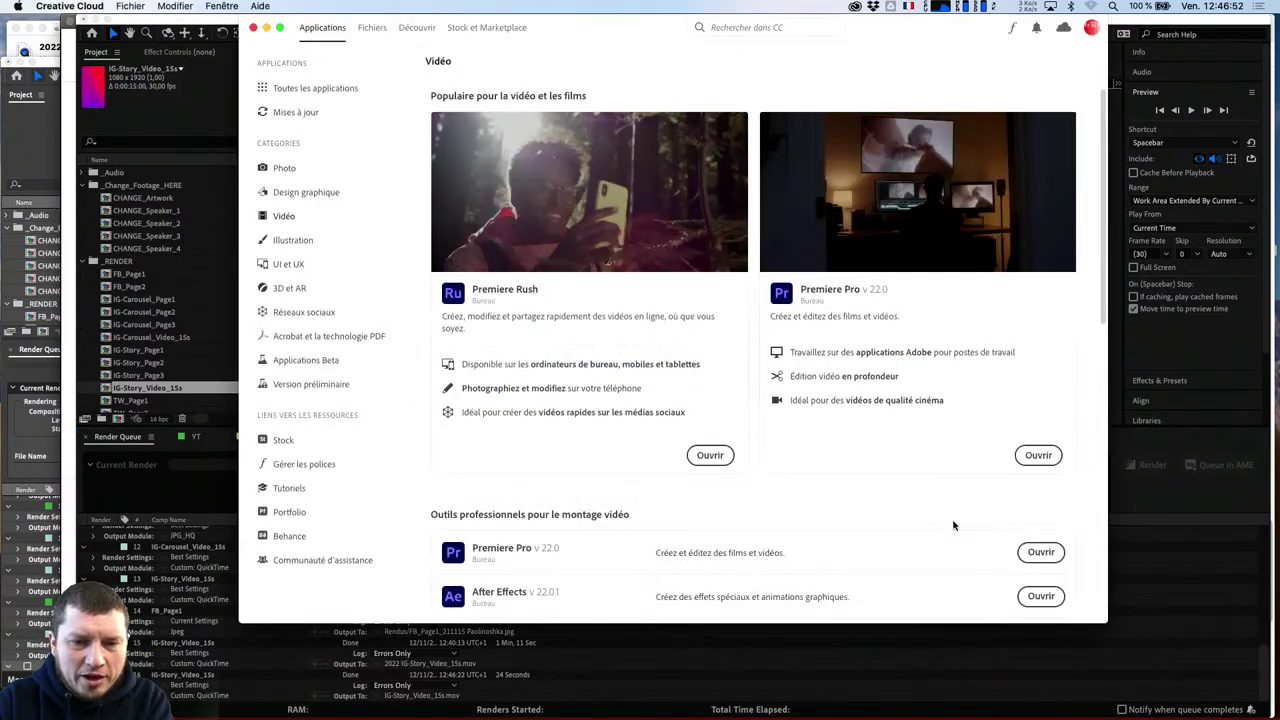
pyautogui.press('super+Tab')
pyautogui.press('super+Tab')
pyautogui.press('super+Tab')
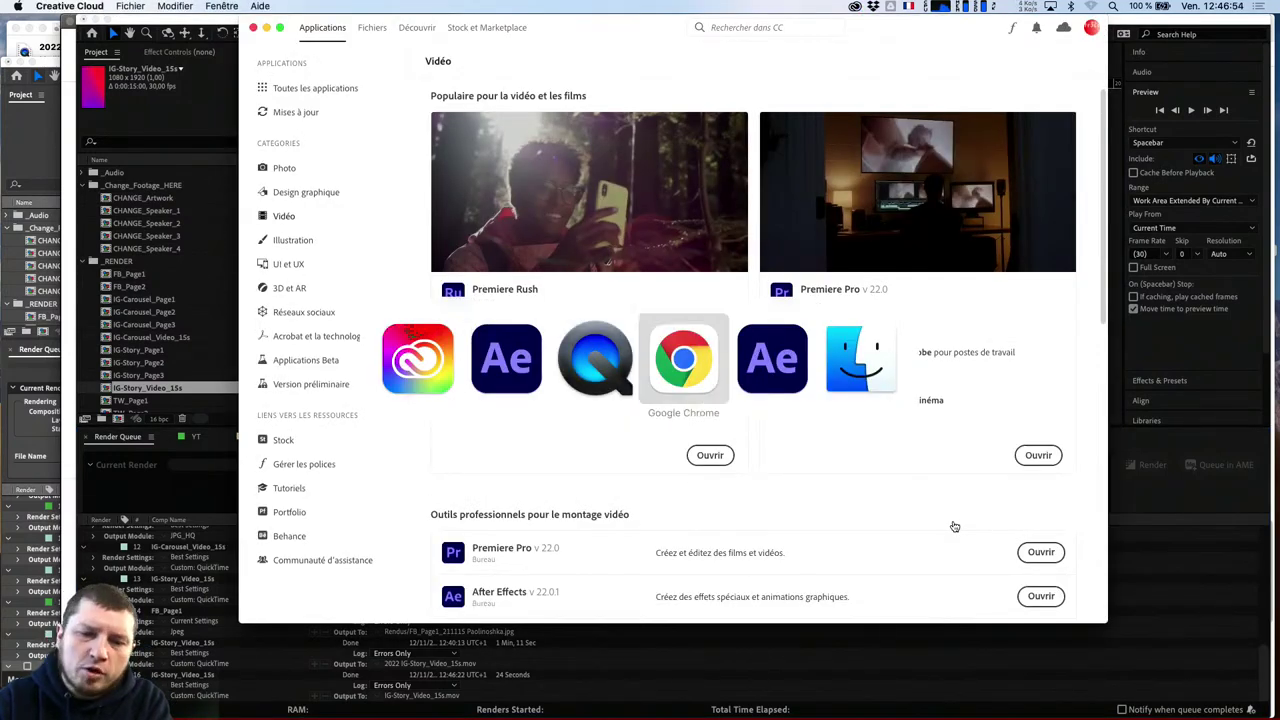
pyautogui.press('super+shift+Tab')
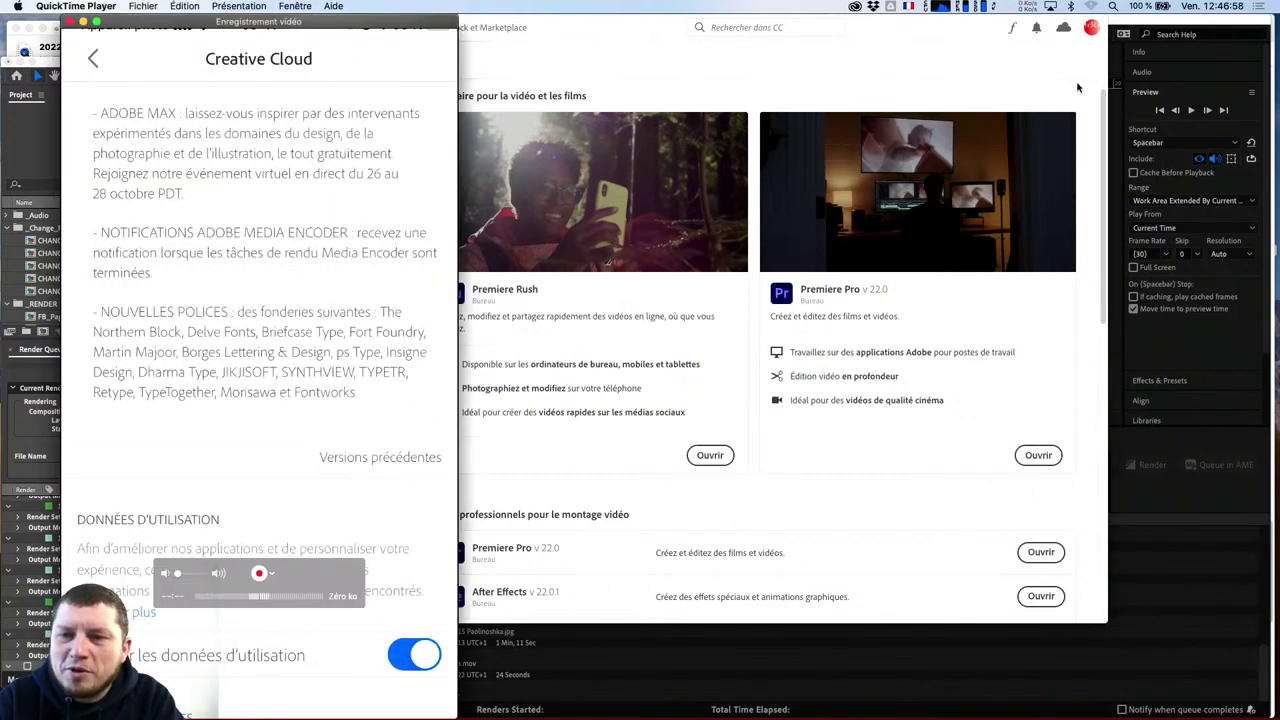
pyautogui.click(1044, 32)
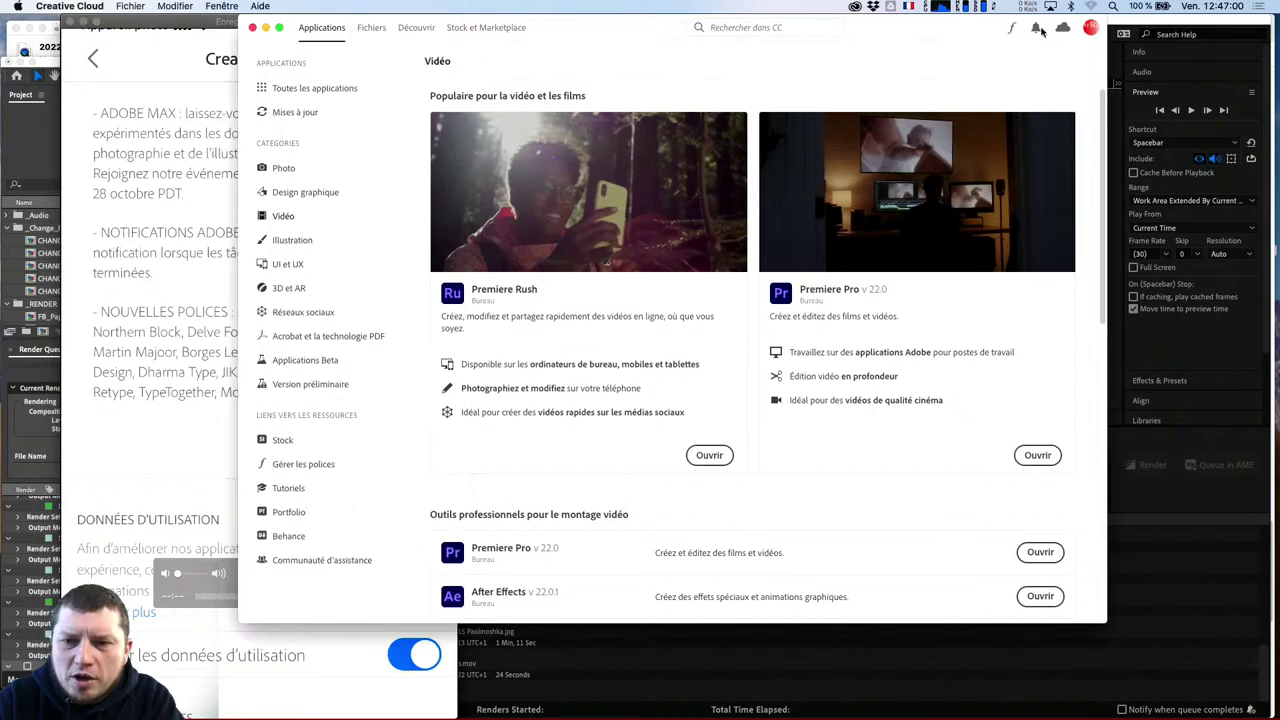
pyautogui.click(1036, 30)
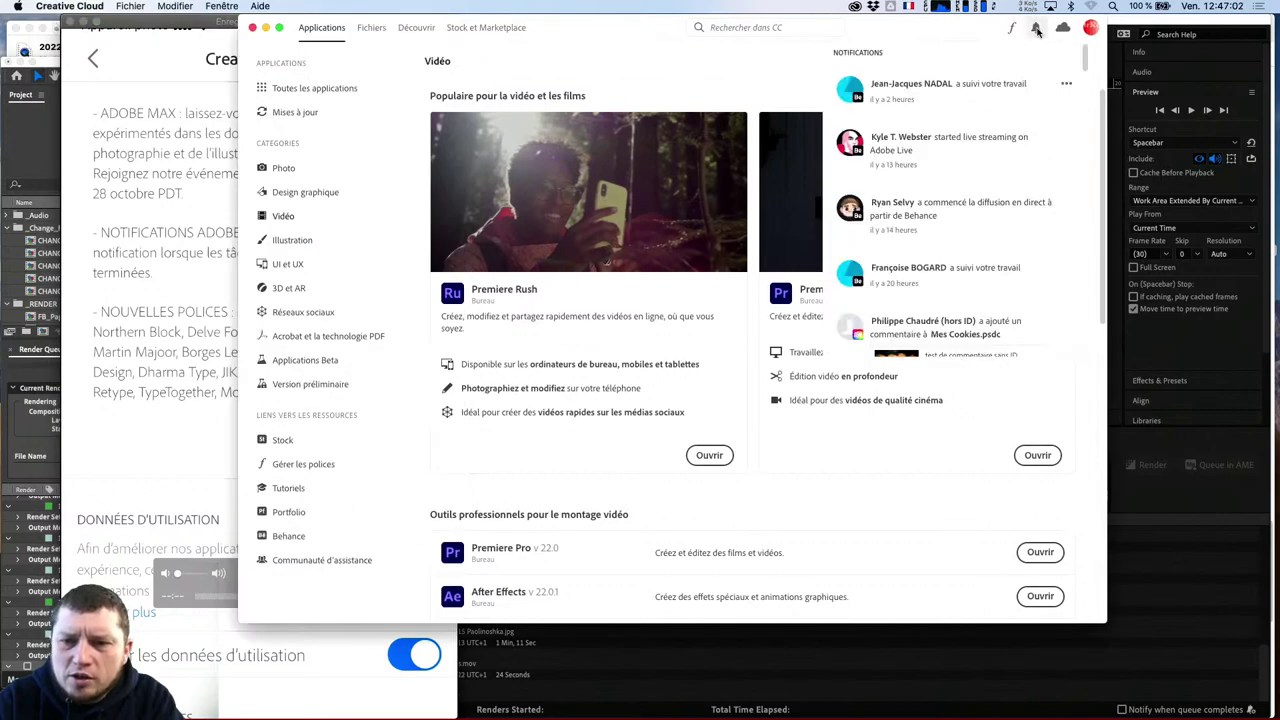
pyautogui.click(1038, 33)
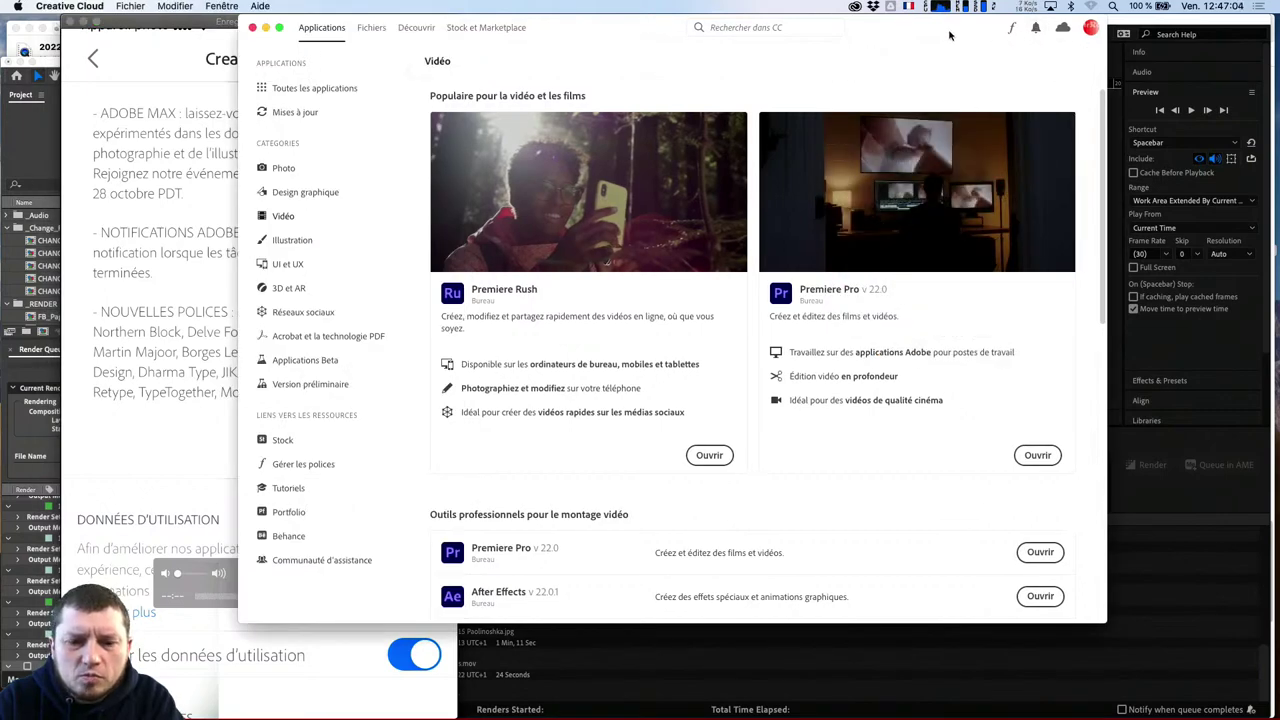
pyautogui.moveTo(951, 34); pyautogui.dragTo(951, 47)
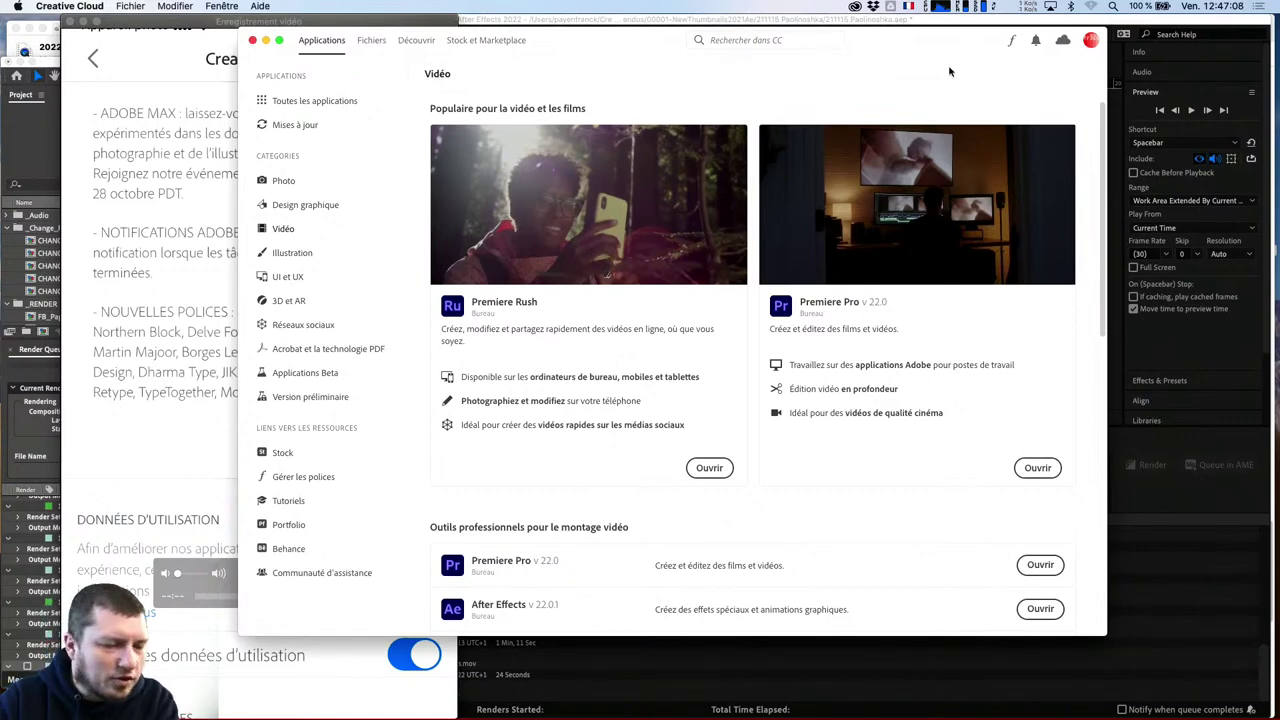
# Return to After Effects and view the overview of the Mac's system specifications
pyautogui.click(1188, 29)
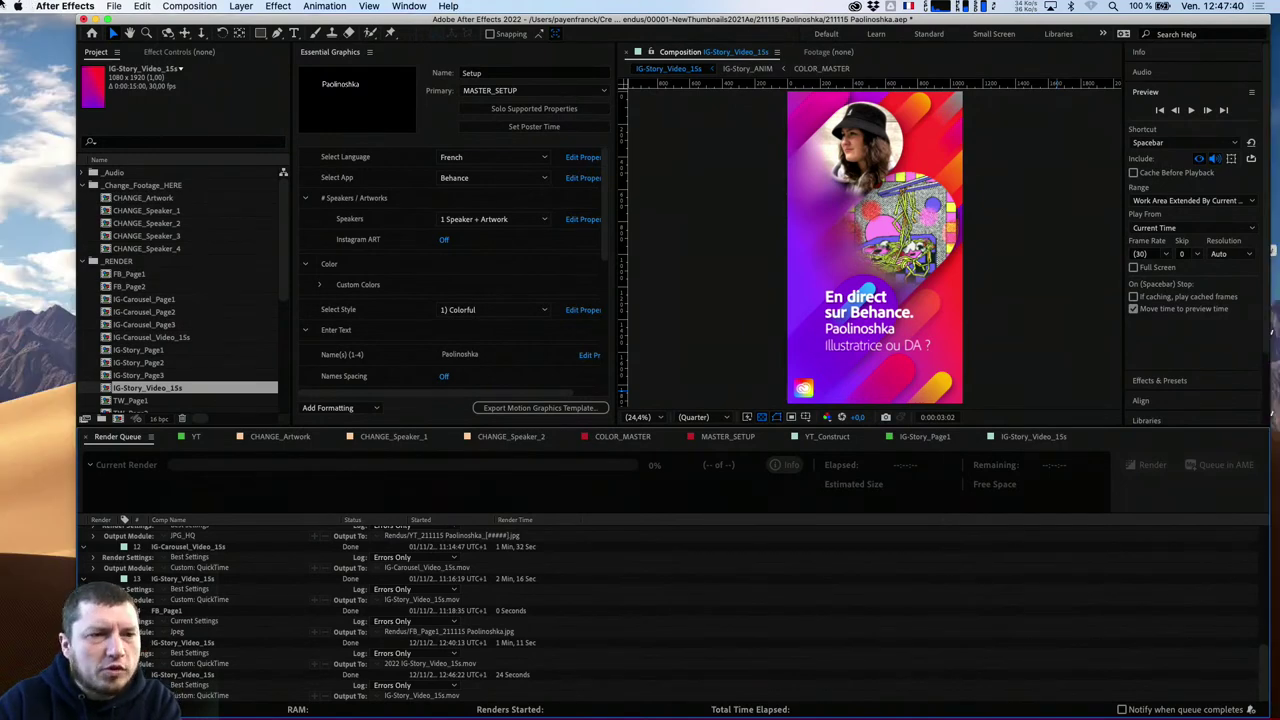
pyautogui.click(18, 6)
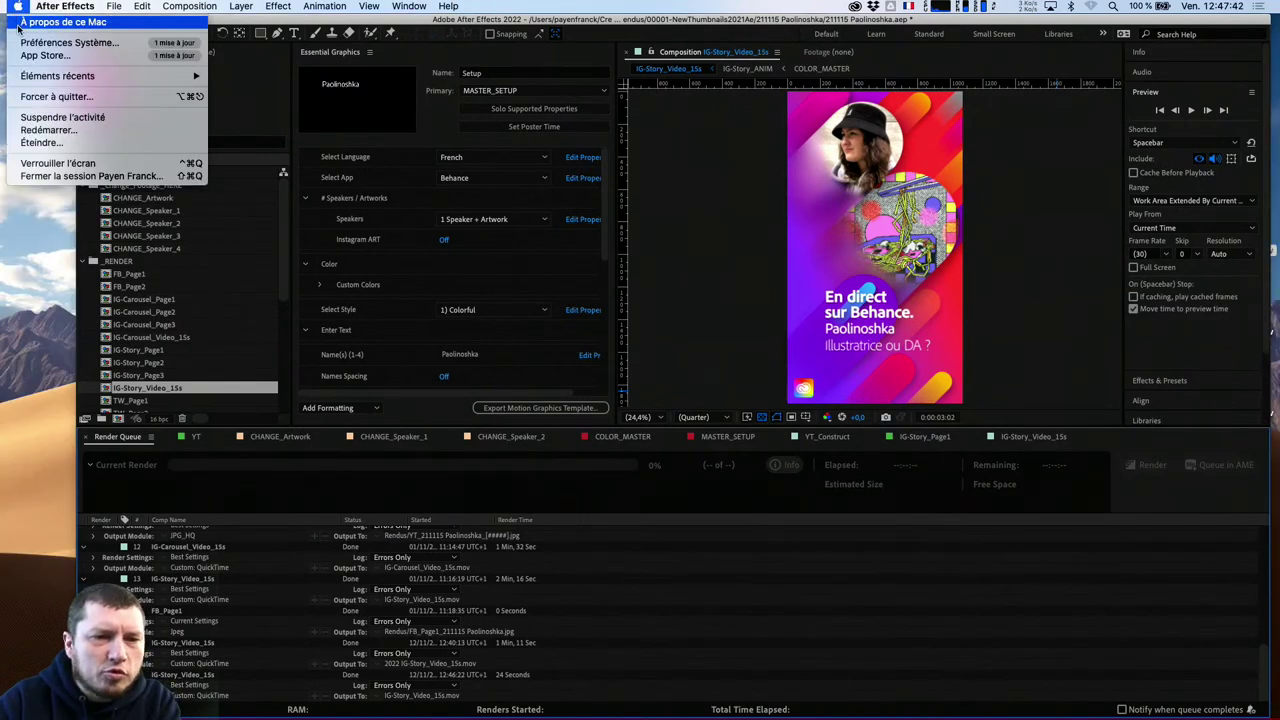
pyautogui.click(18, 22)
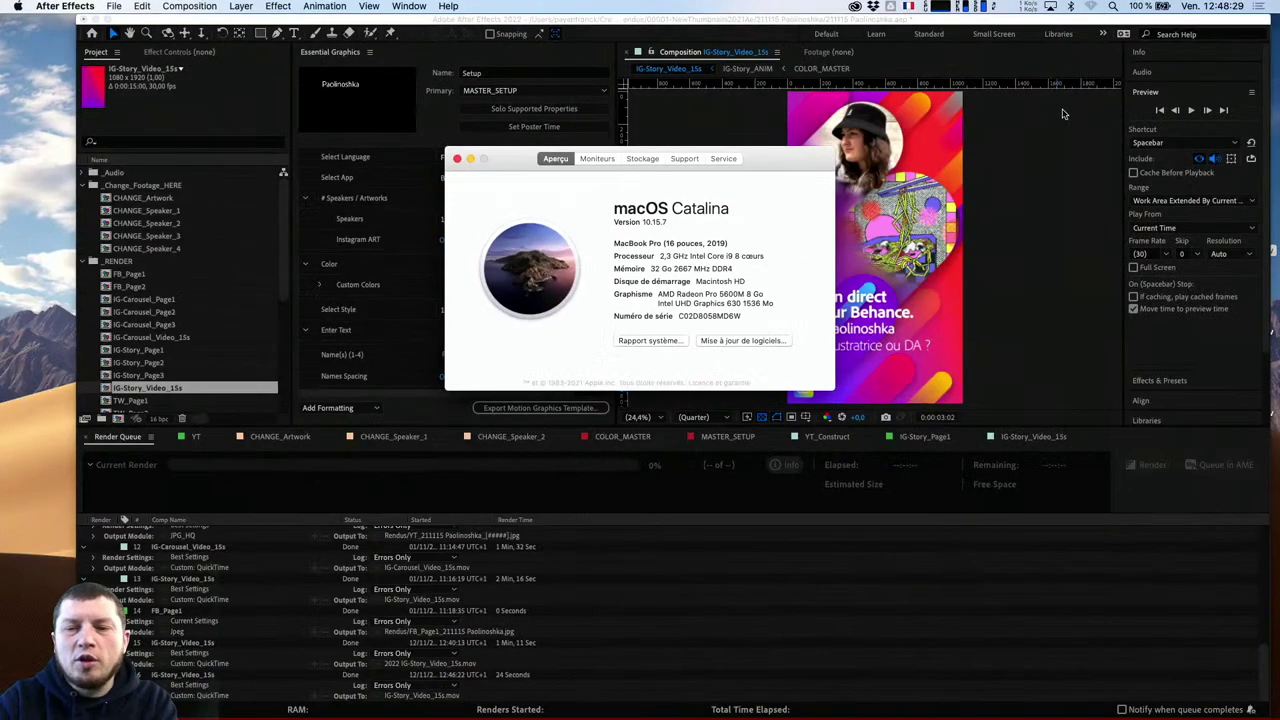
pyautogui.click(1066, 163)
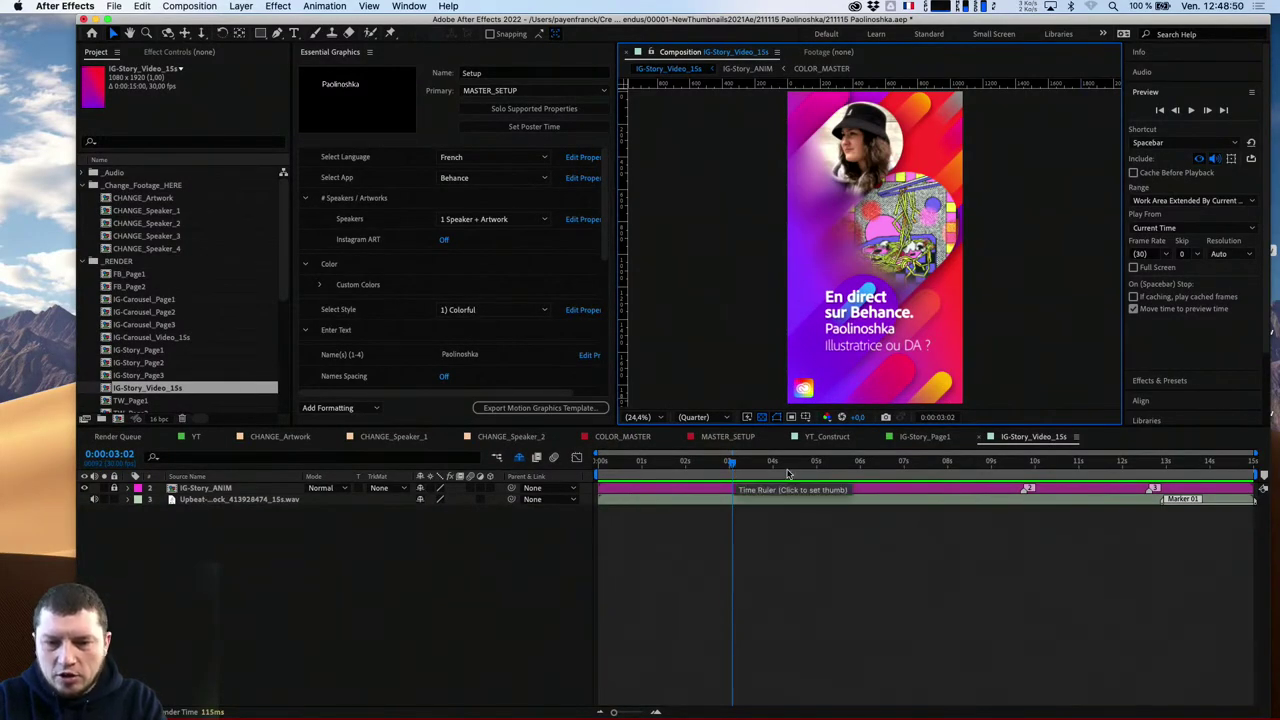
# Go to 0:00:05:12 in the IG-Story_Video_15s timeline and hide its layer mode and switches columns
pyautogui.click(788, 466)
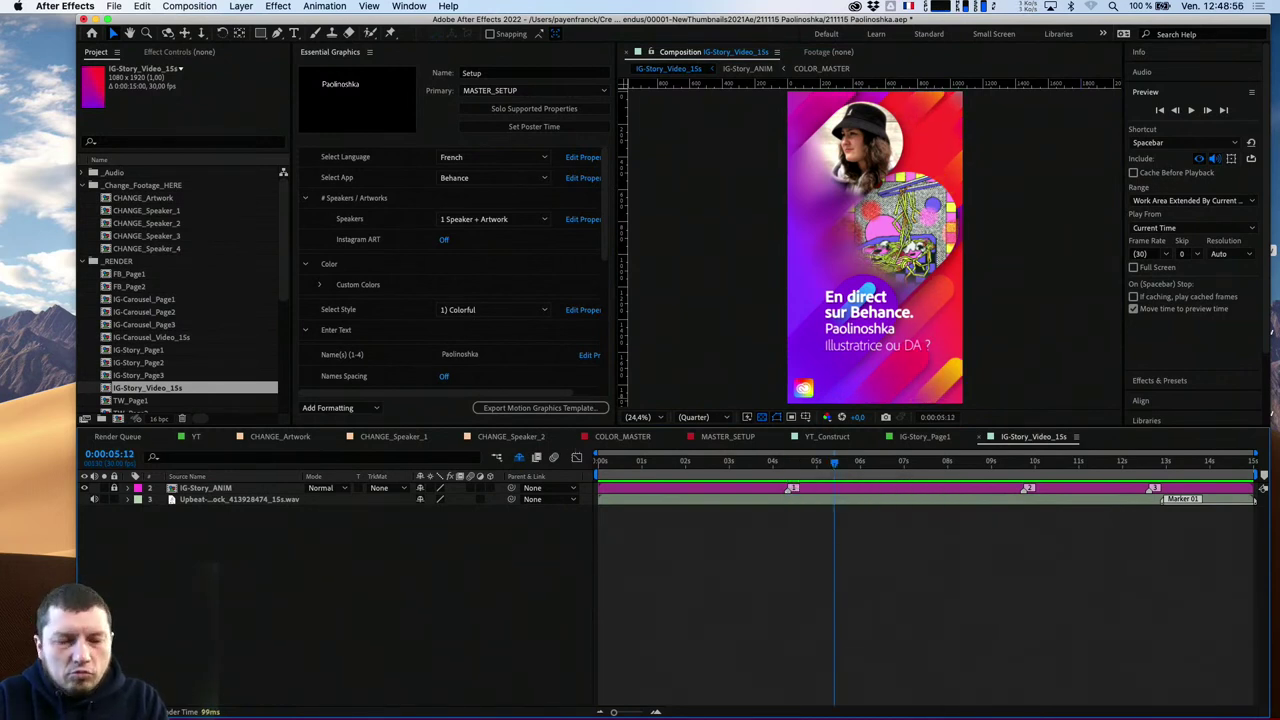
pyautogui.click(128, 711)
pyautogui.click(112, 711)
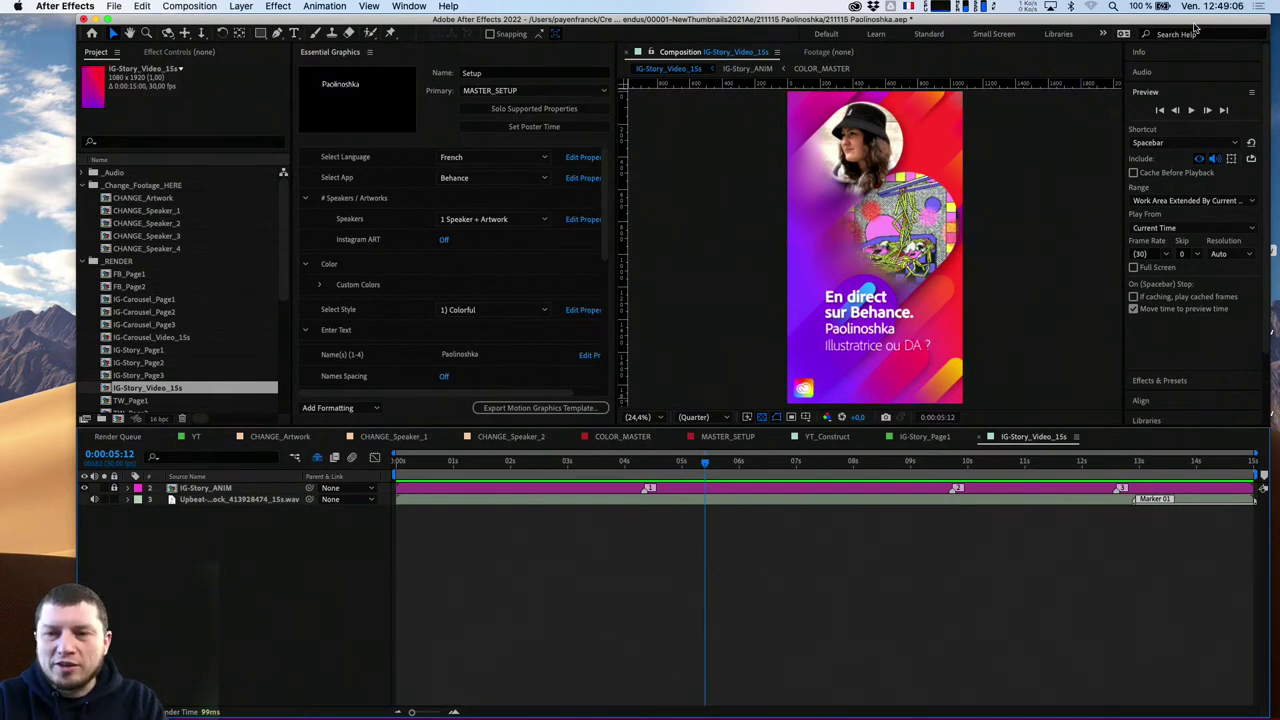
pyautogui.moveTo(1194, 28); pyautogui.dragTo(1204, 28)
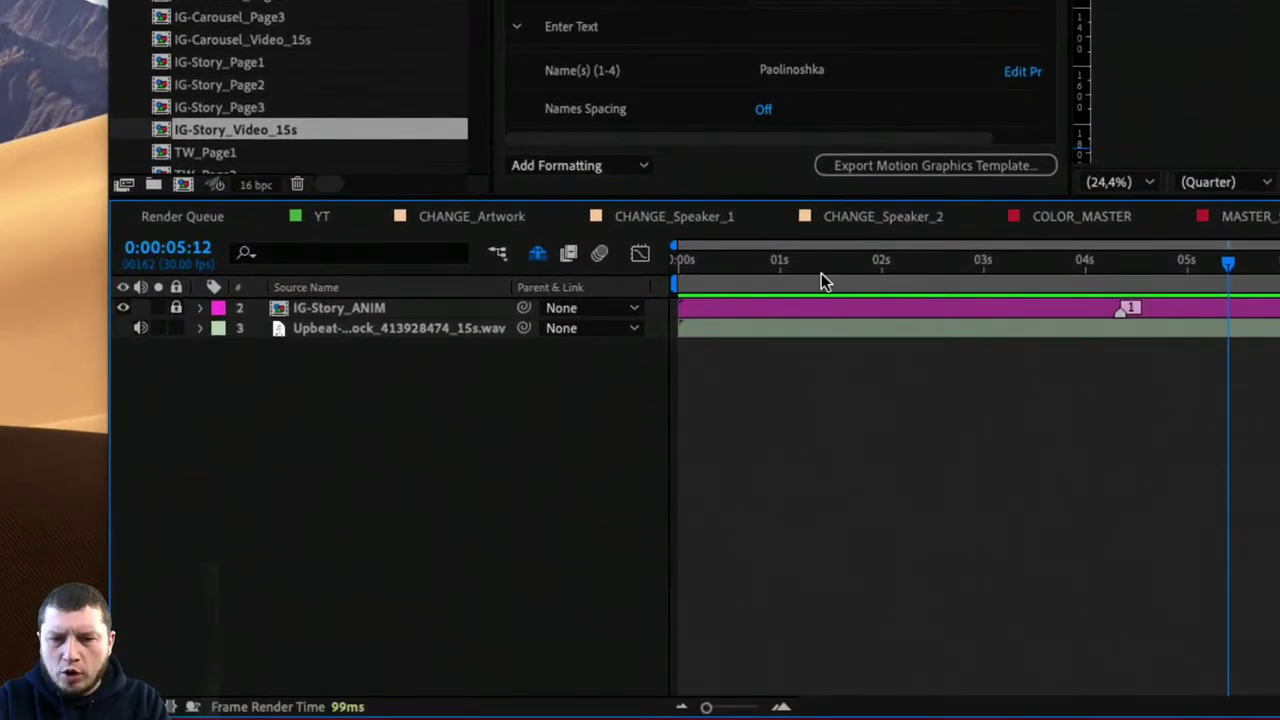
# Go to 0:00:04:06 and set the template's Select Style property to 3) UX & UI
pyautogui.moveTo(831, 257); pyautogui.dragTo(1106, 271)
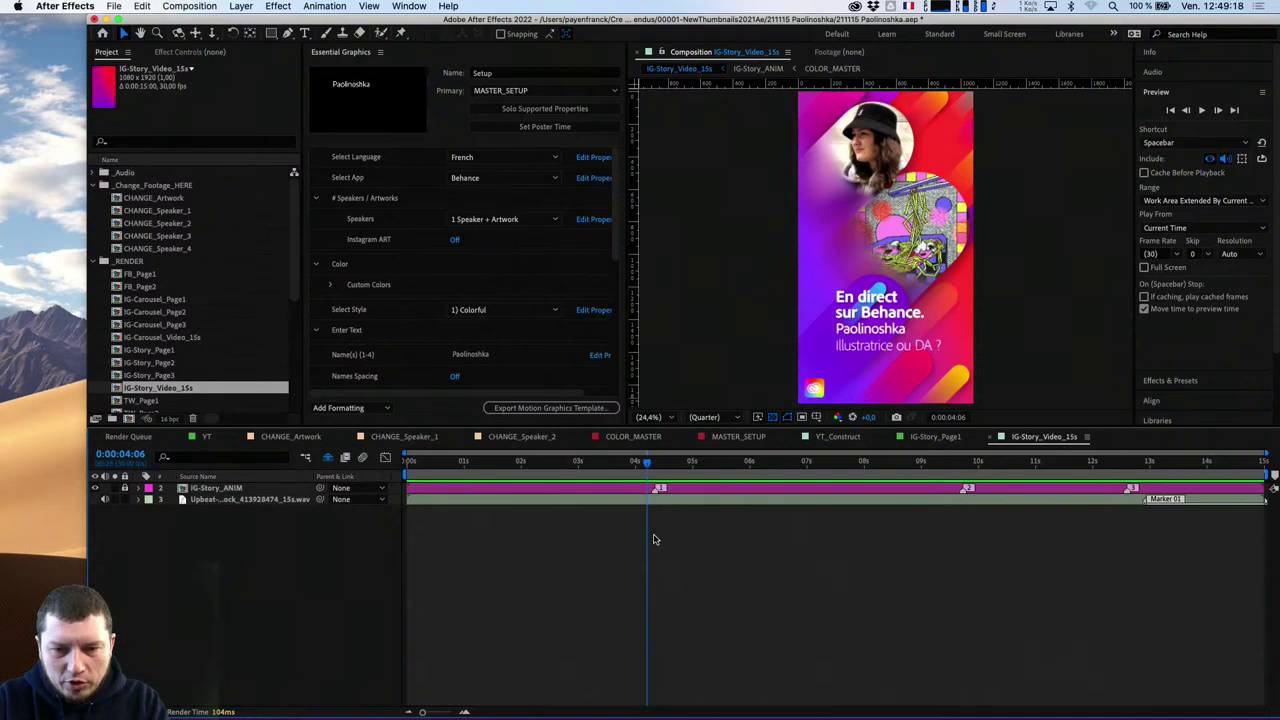
pyautogui.click(491, 309)
pyautogui.click(484, 354)
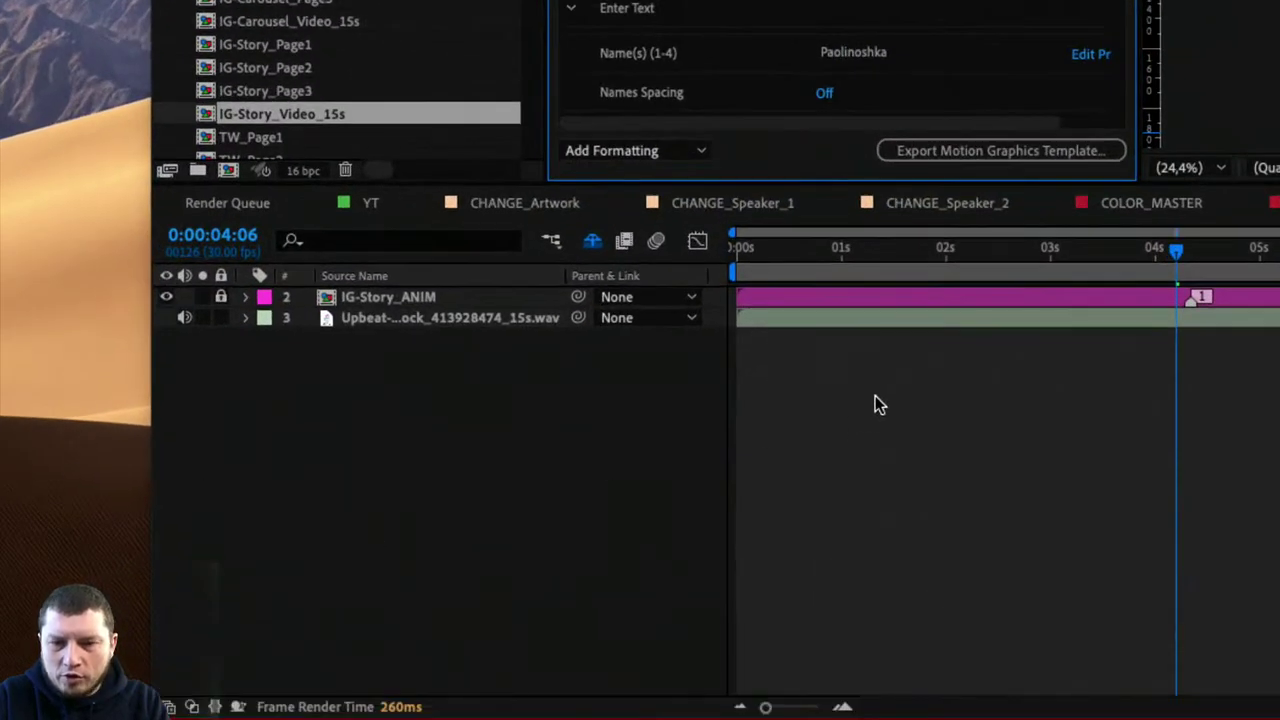
# Examine the frame render time at various points of the IG-Story_Video_15s timeline, ending at 0:00:04:18
pyautogui.click(1069, 249)
pyautogui.click(1008, 253)
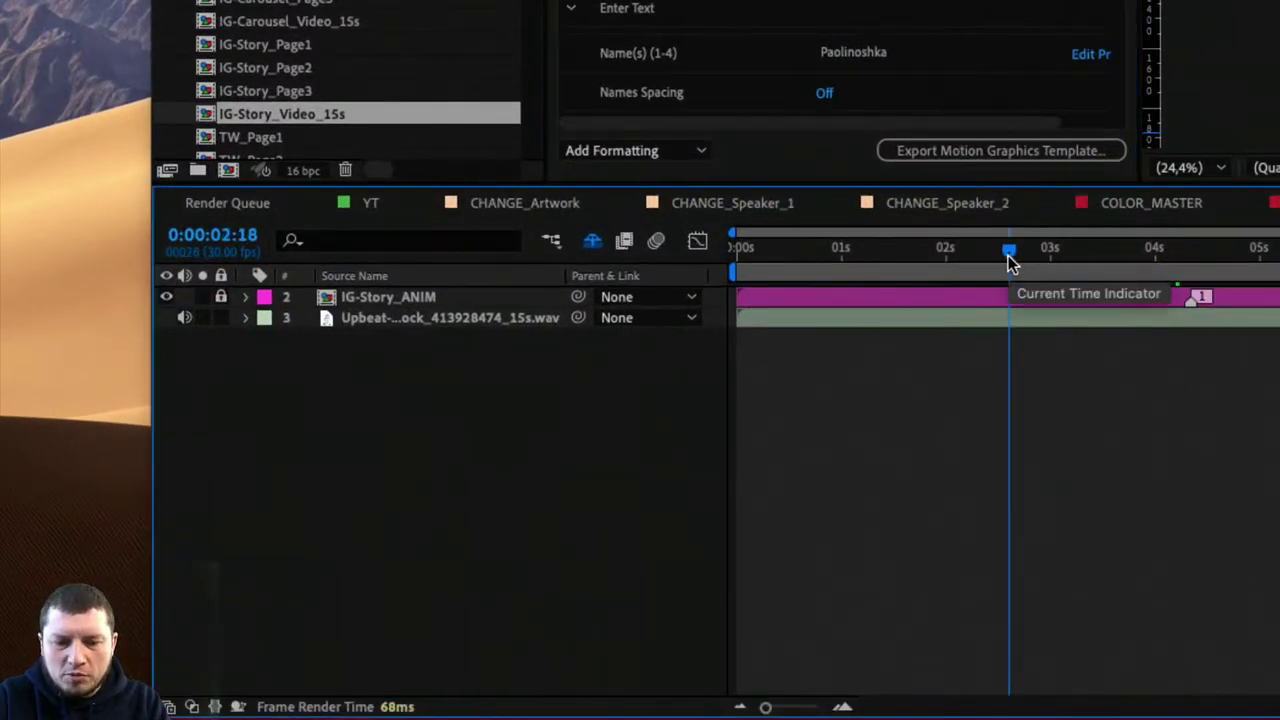
pyautogui.click(928, 255)
pyautogui.click(856, 257)
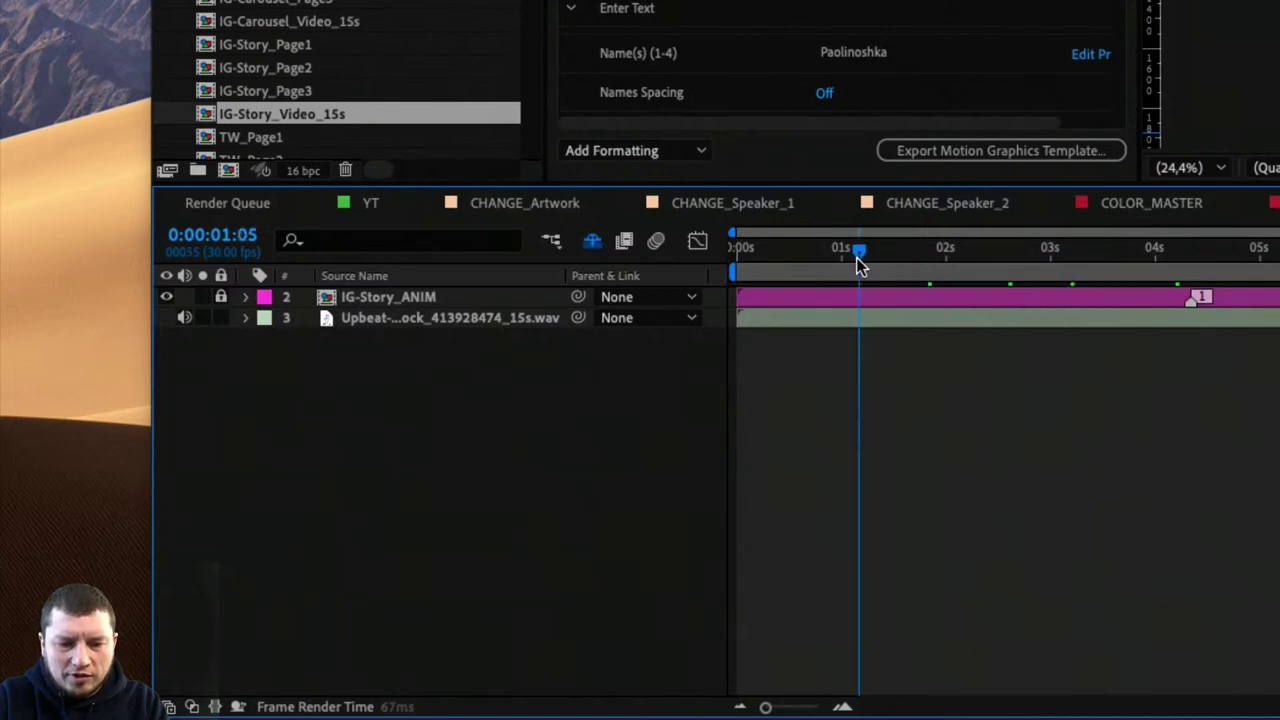
pyautogui.click(1037, 251)
pyautogui.click(1133, 249)
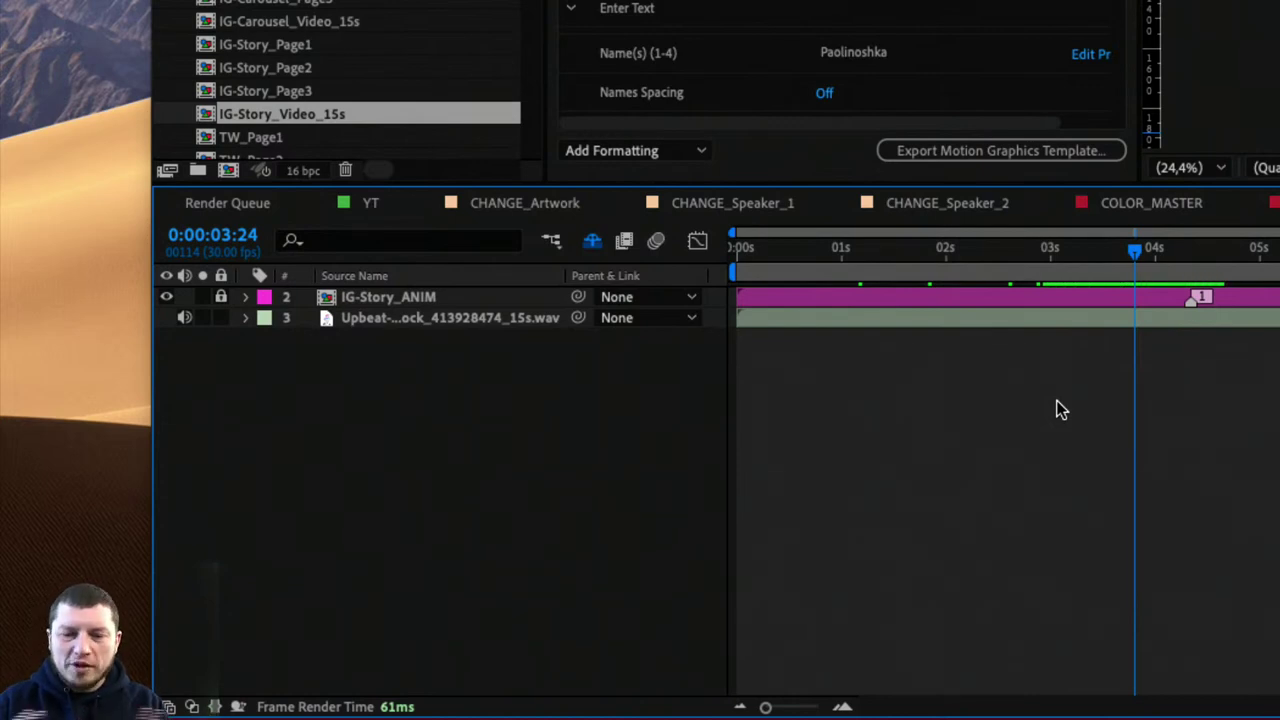
pyautogui.click(1011, 257)
pyautogui.click(1097, 258)
pyautogui.click(1180, 258)
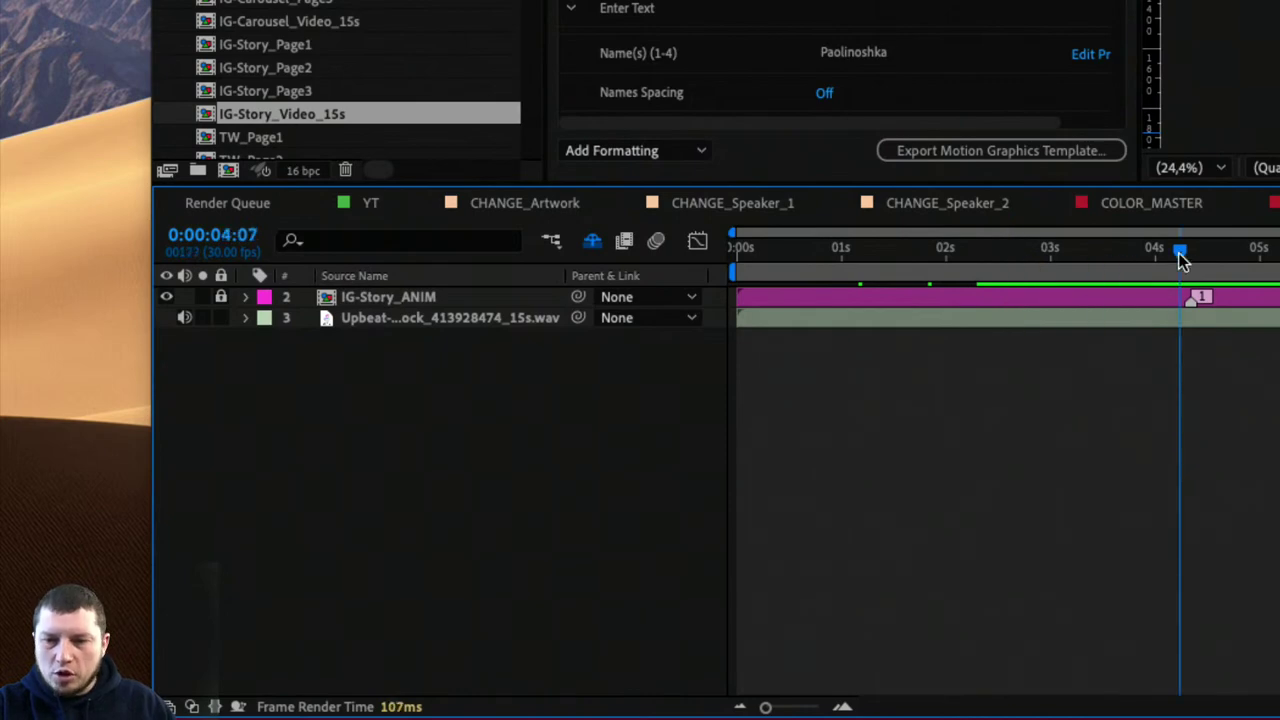
pyautogui.click(1216, 254)
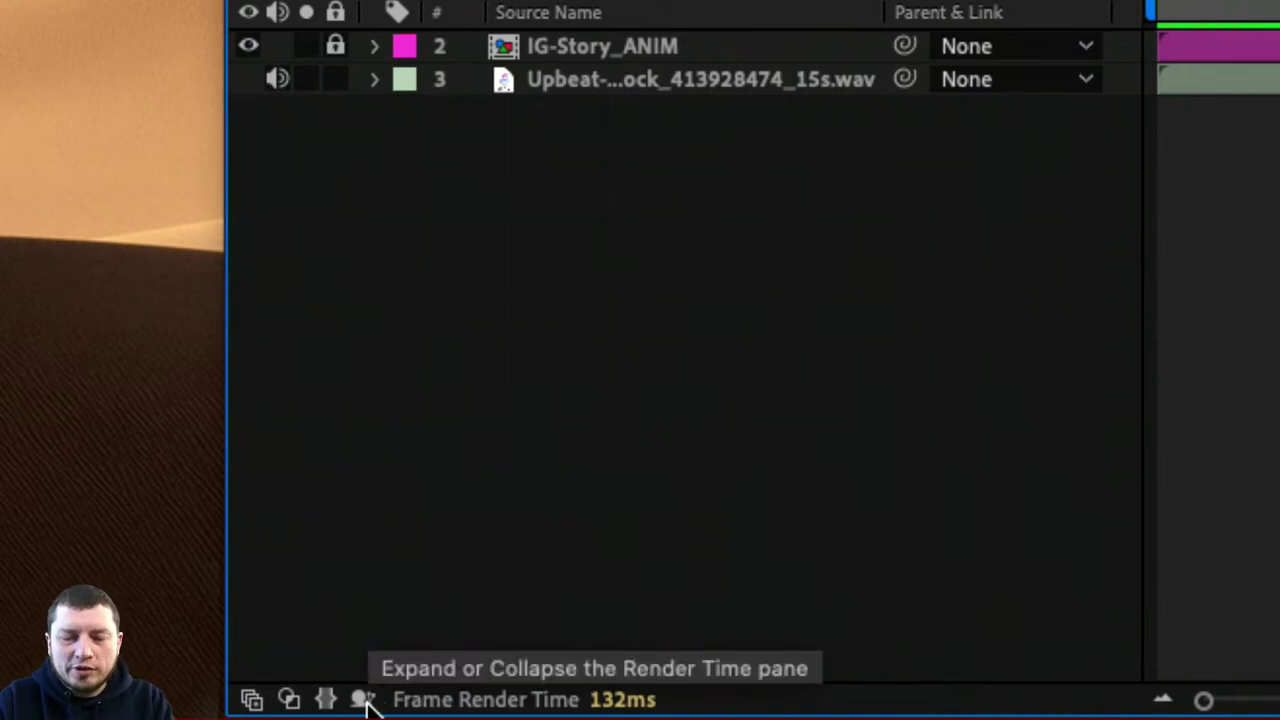
# Expand the Render Time pane and compare the IG-Story_ANIM layer's render time at several frames, ending at 0:00:03:24
pyautogui.click(364, 700)
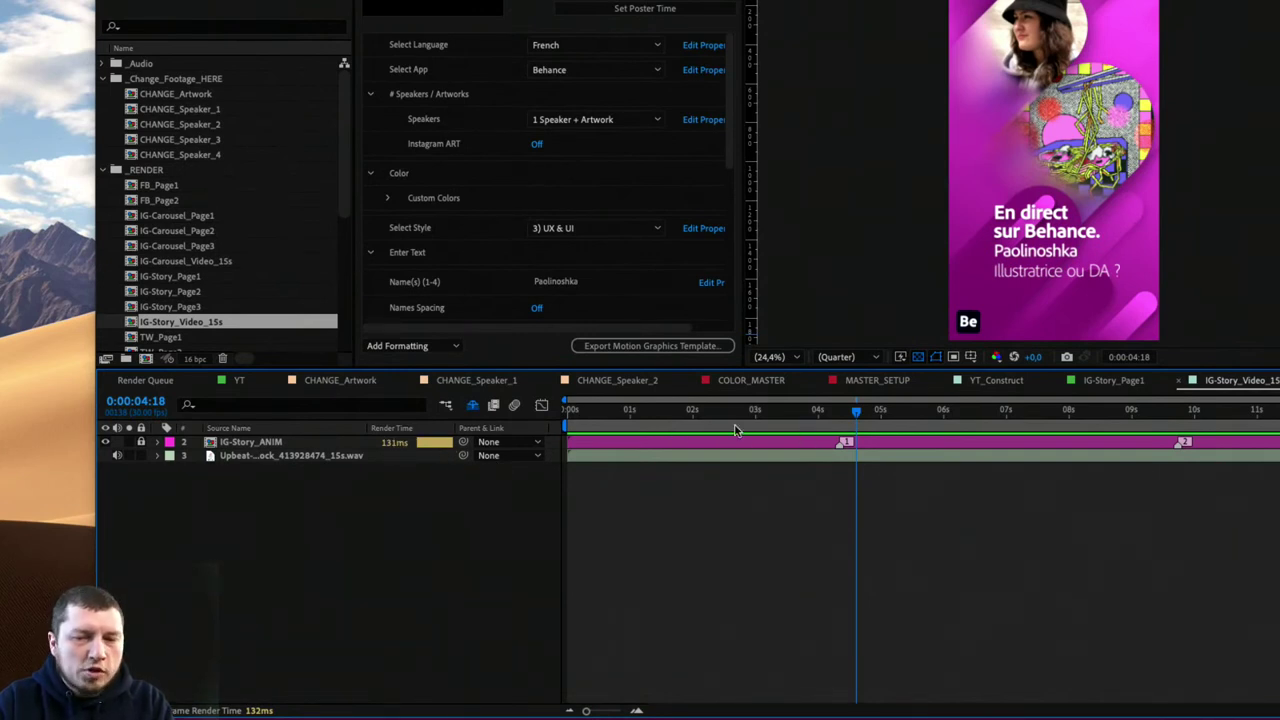
pyautogui.click(774, 411)
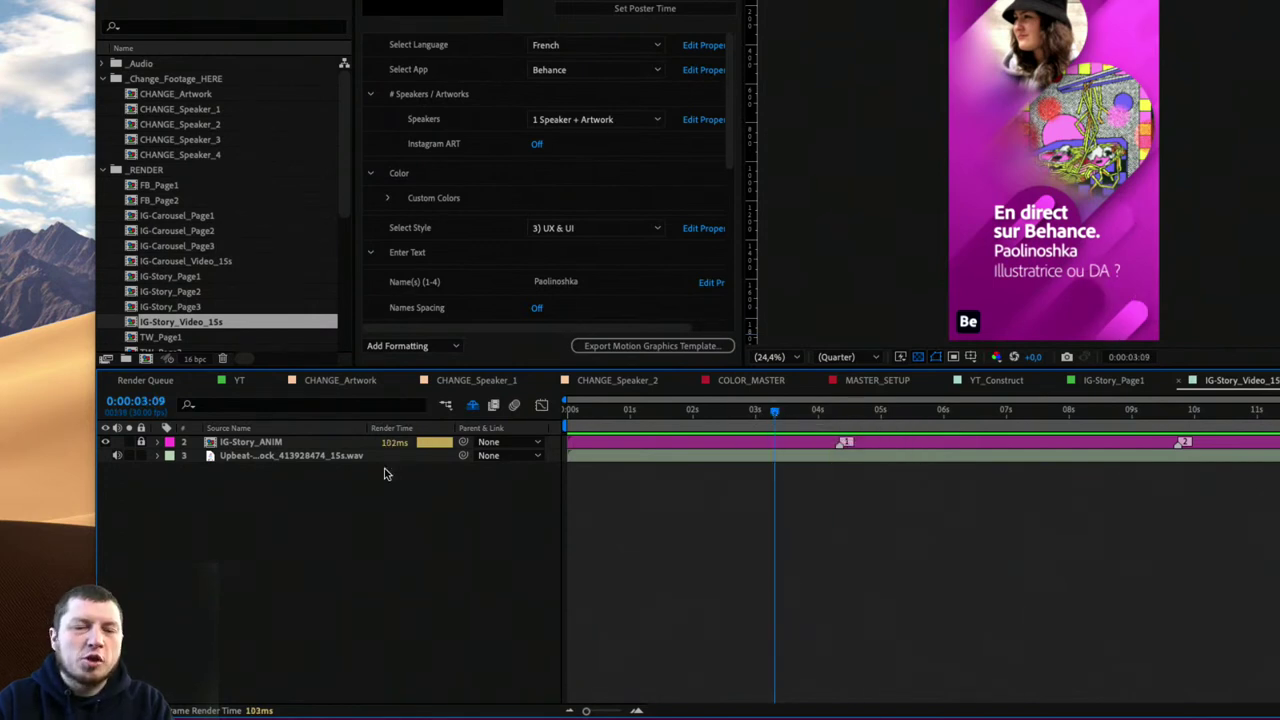
pyautogui.click(679, 411)
pyautogui.click(636, 411)
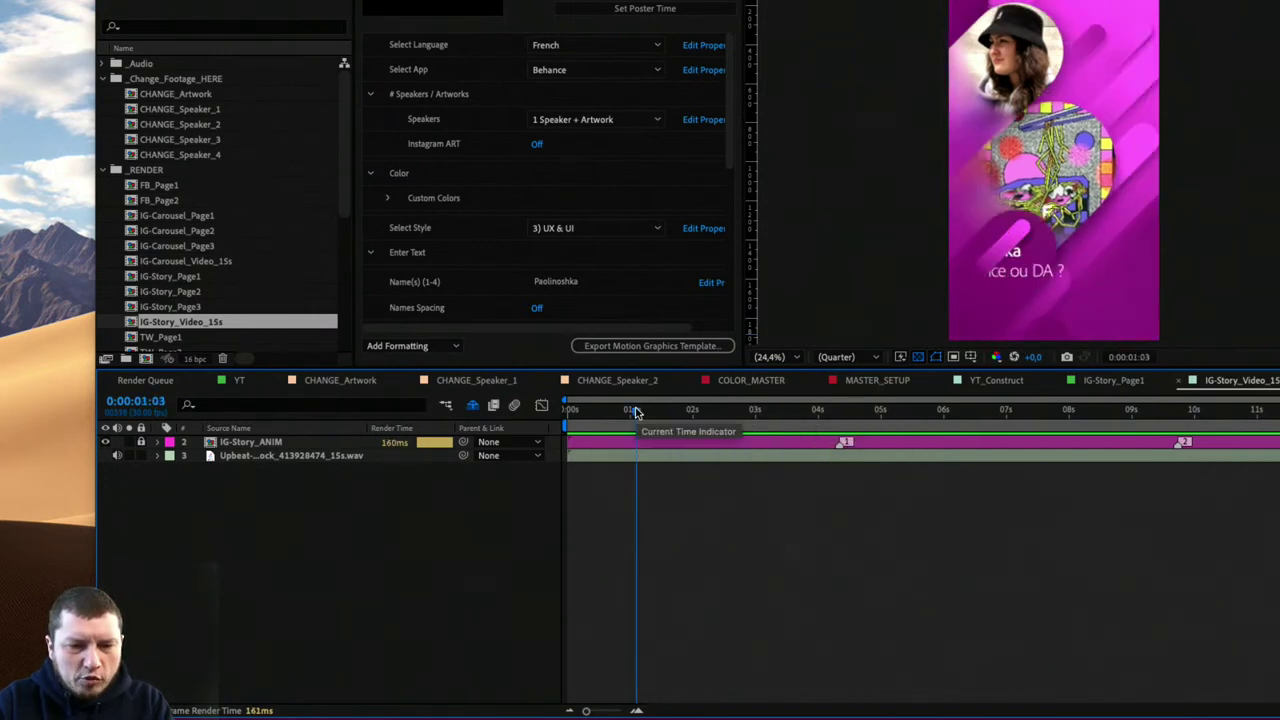
pyautogui.click(731, 409)
pyautogui.click(806, 412)
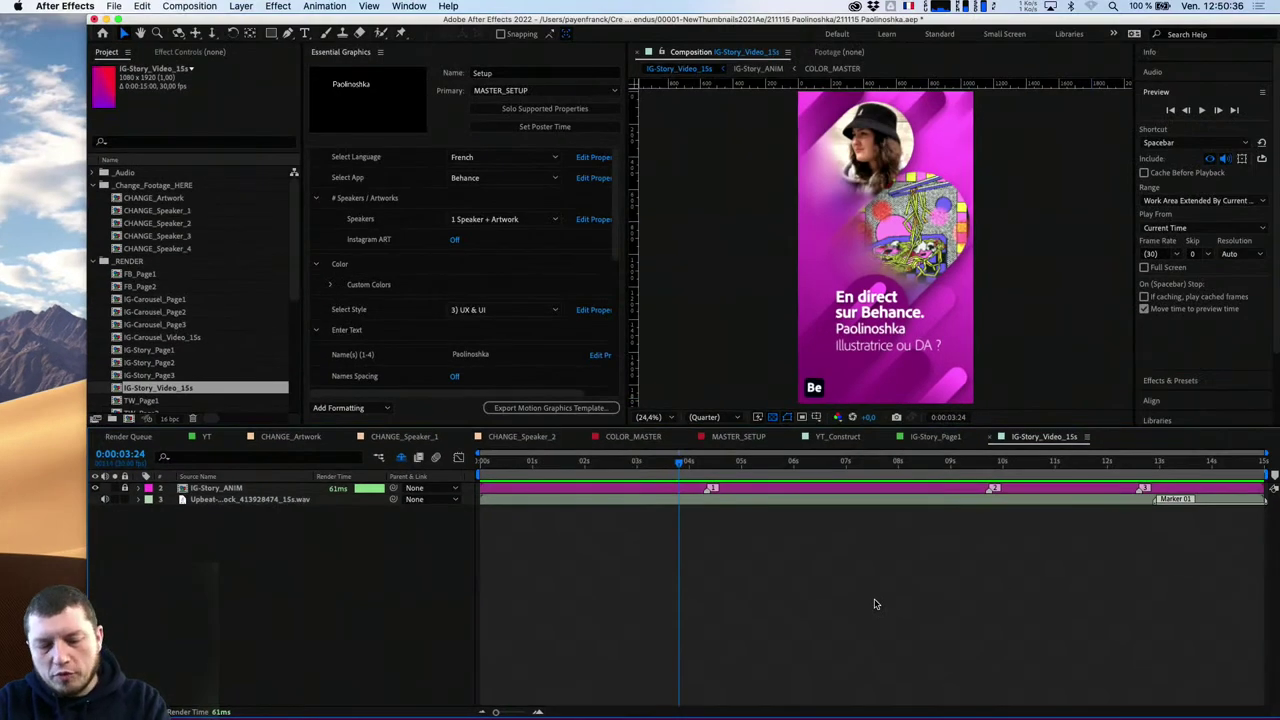
# Open the nested IG-Story_ANIM composition through the composition mini-flowchart
pyautogui.press('Tab')
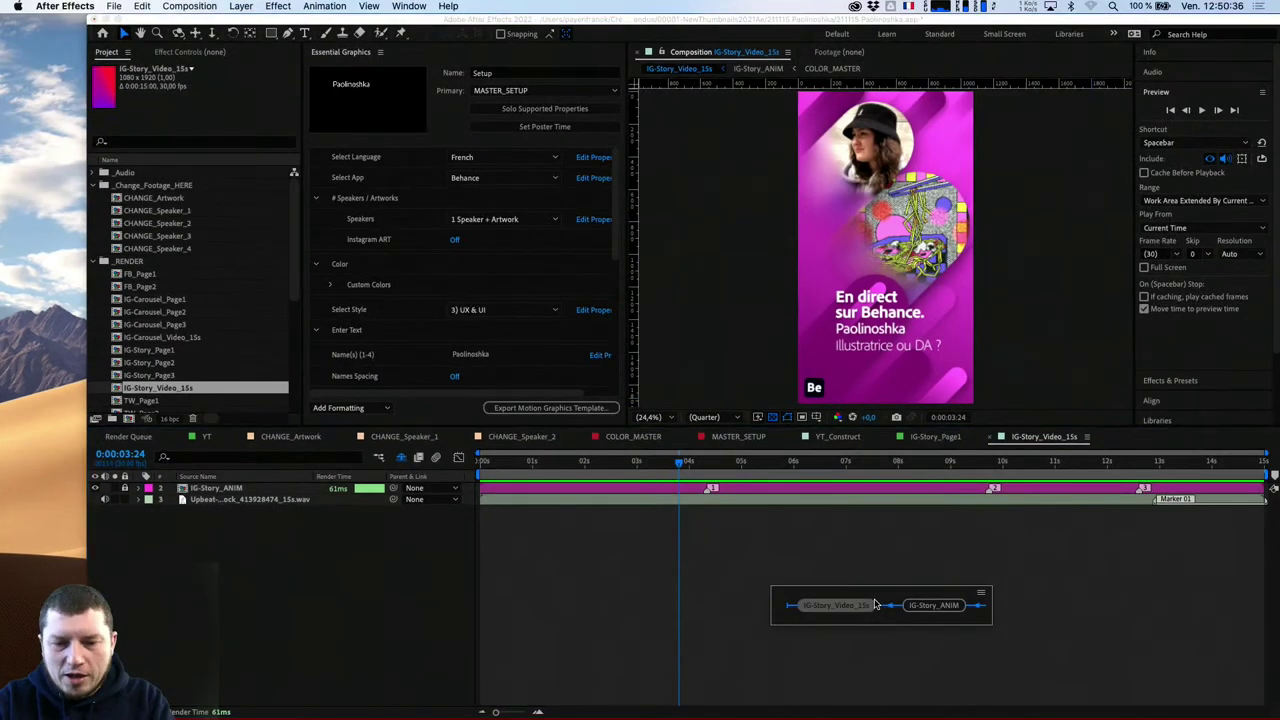
pyautogui.click(875, 604)
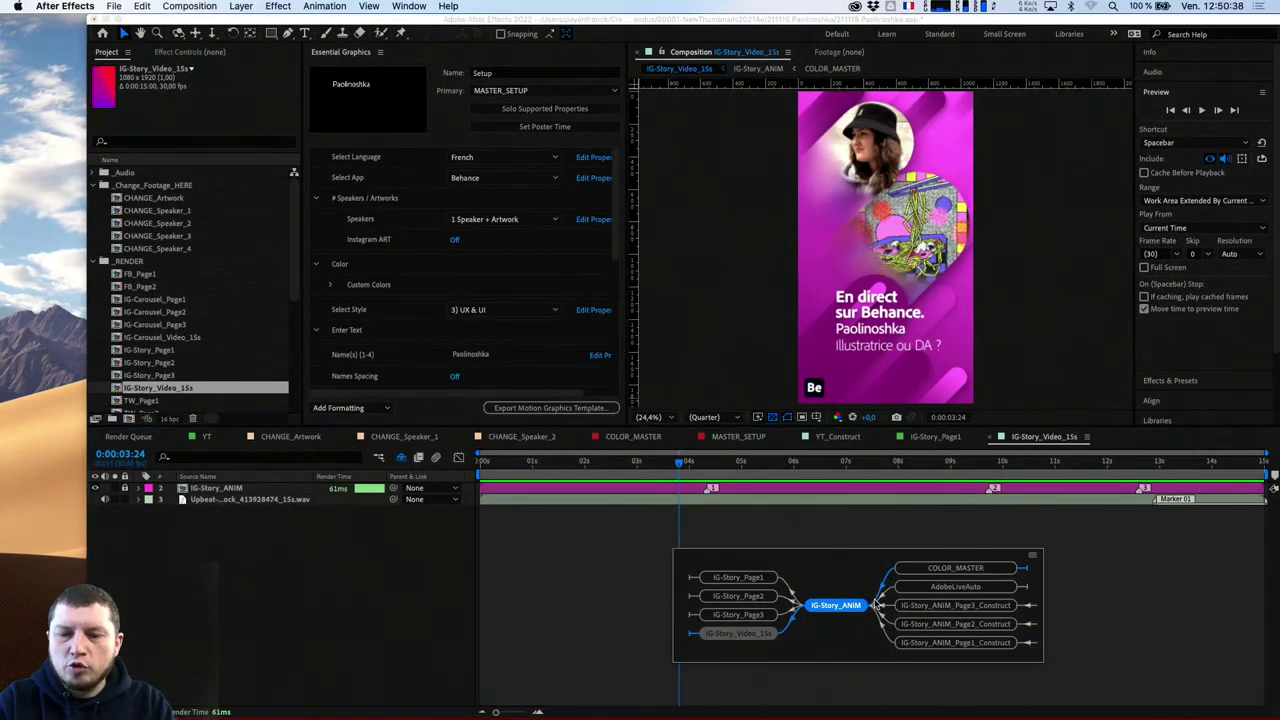
pyautogui.click(874, 604)
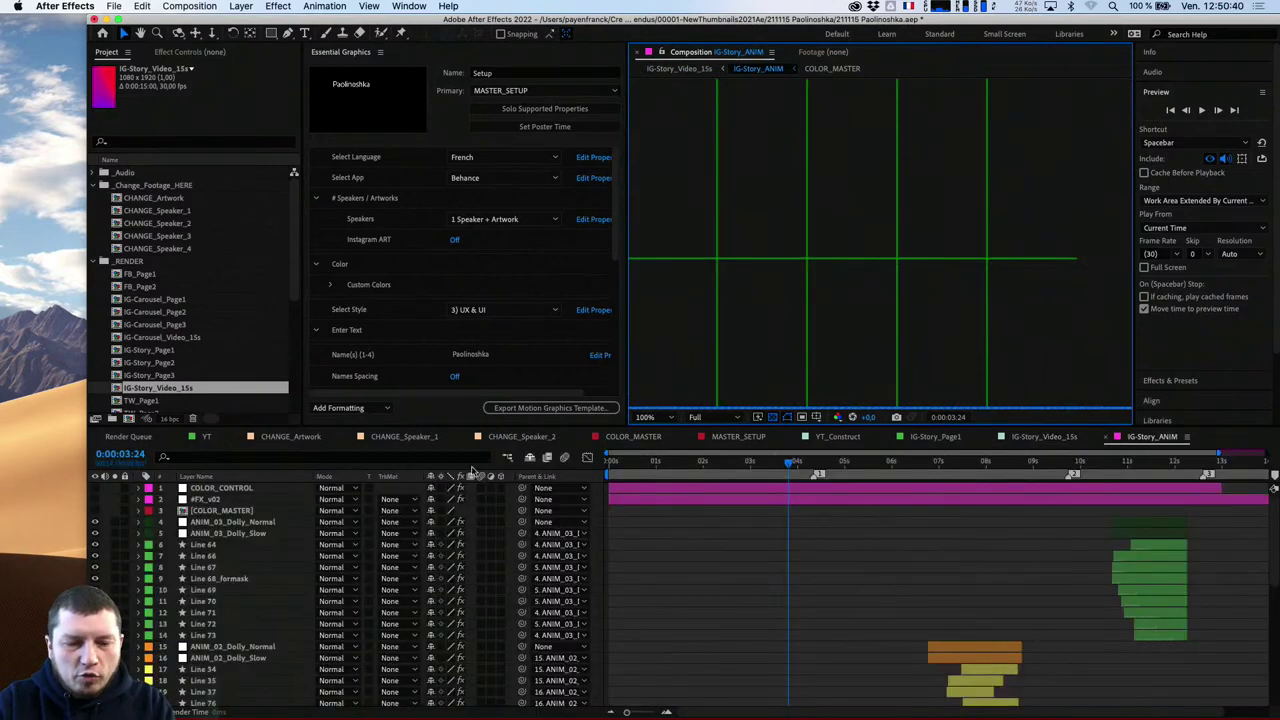
# Expand the Render Time pane in IG-Story_ANIM and check the lower layers' render times at 0:00:03:24 and 0:00:02:17
pyautogui.click(205, 712)
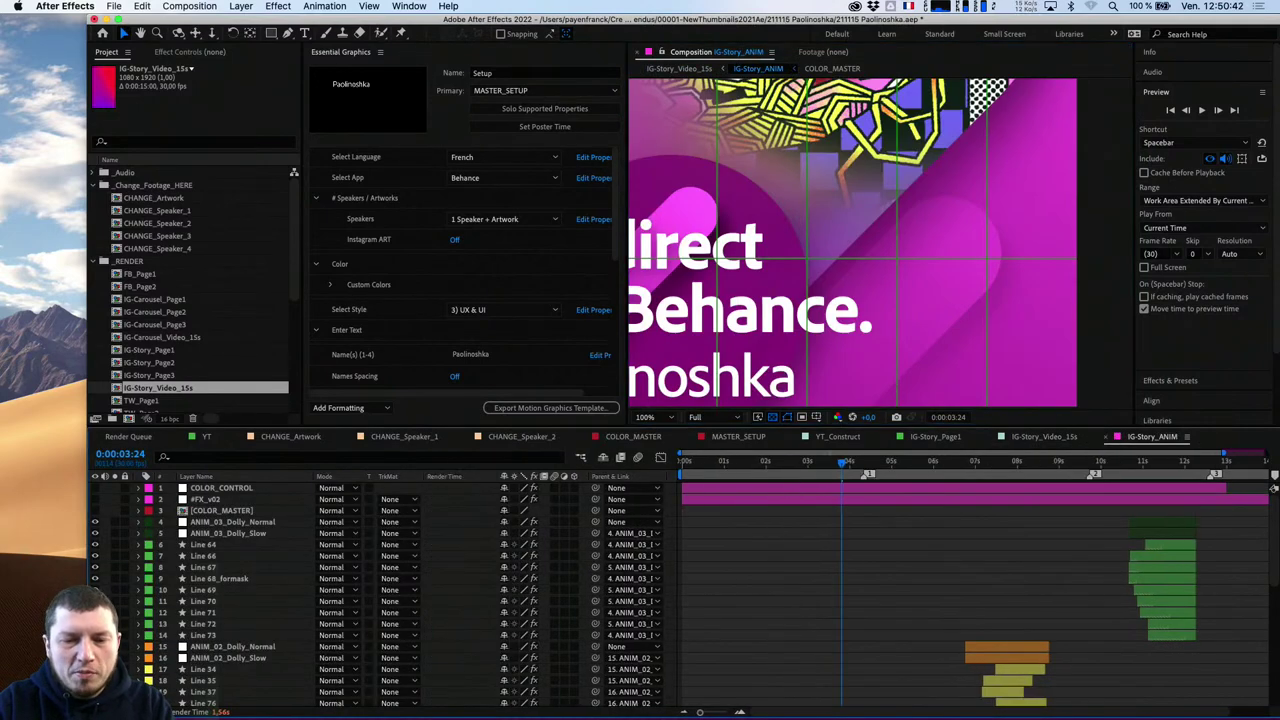
pyautogui.scroll(-8, 796, 563)
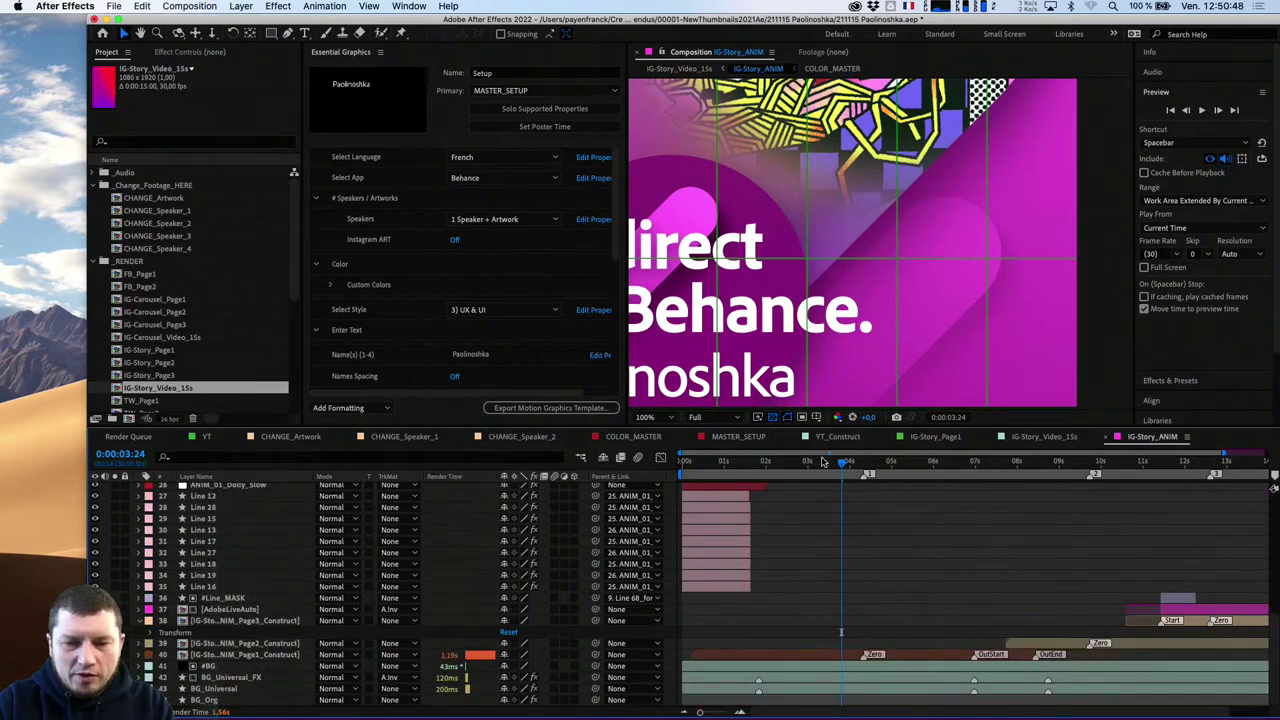
pyautogui.click(789, 462)
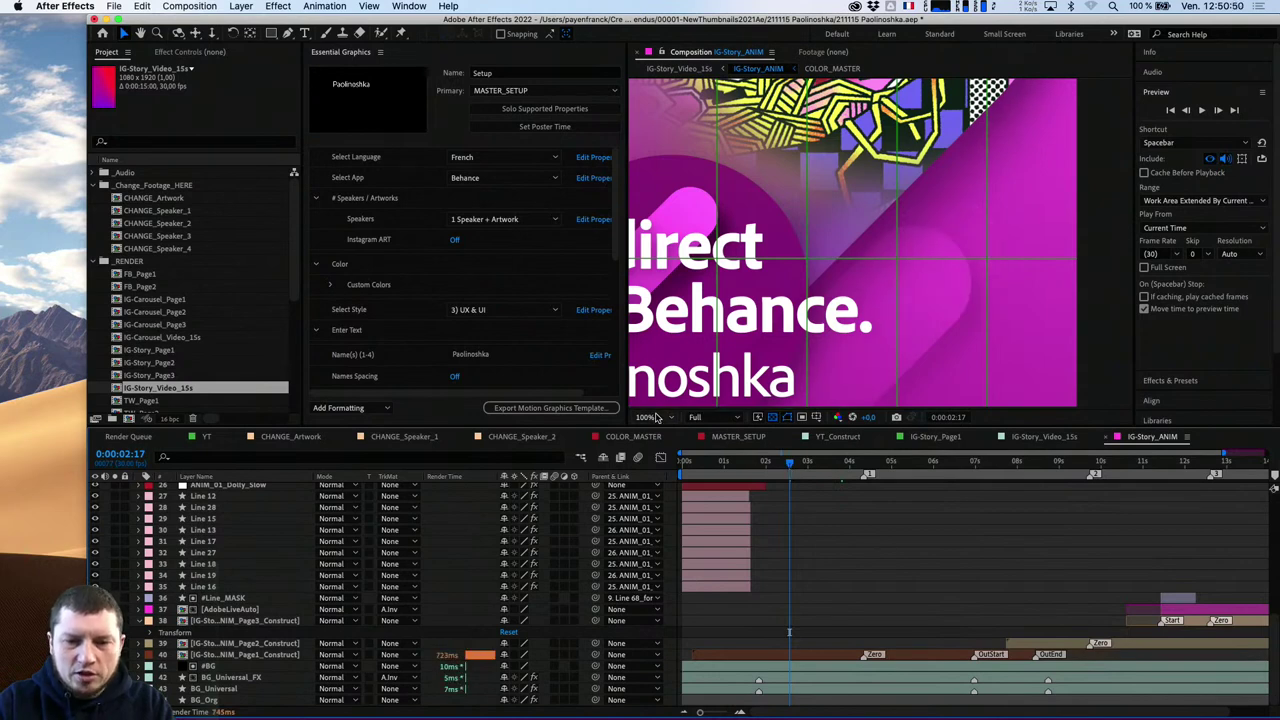
# Fit the whole IG-Story_ANIM frame in the viewer at 25% magnification and set the preview resolution to Quarter
pyautogui.click(648, 417)
pyautogui.click(650, 363)
pyautogui.click(705, 417)
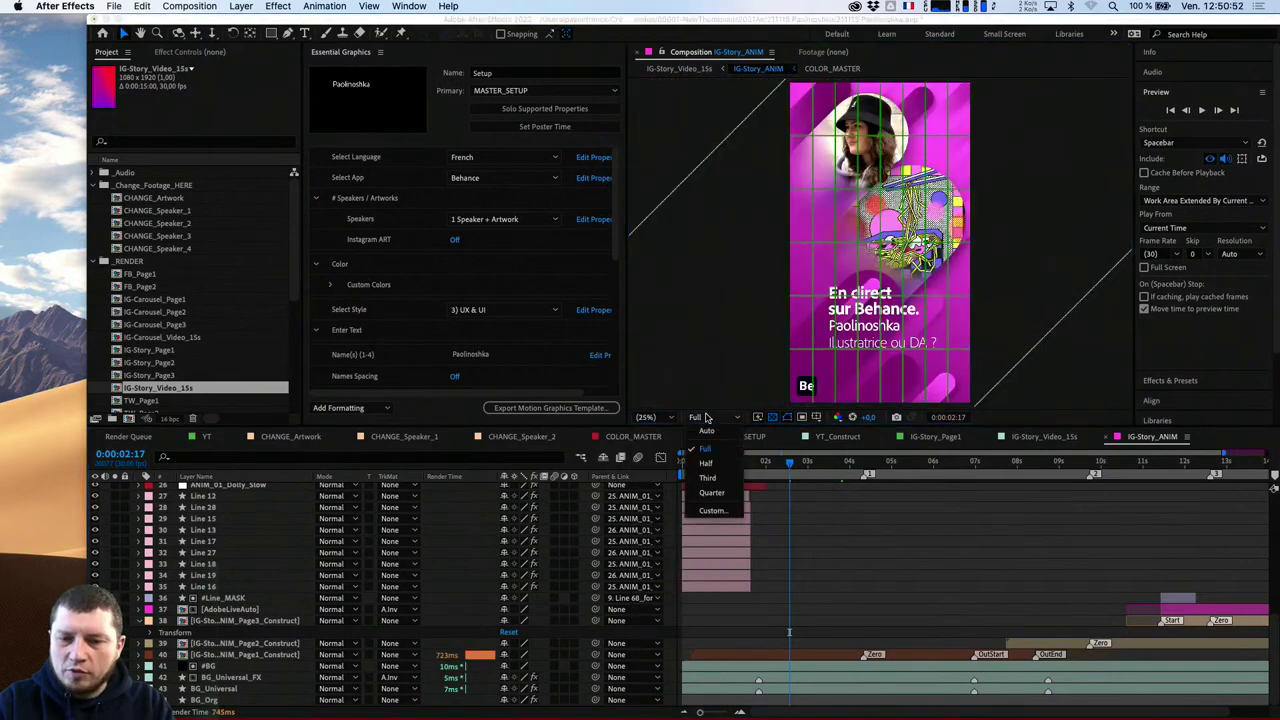
pyautogui.click(711, 492)
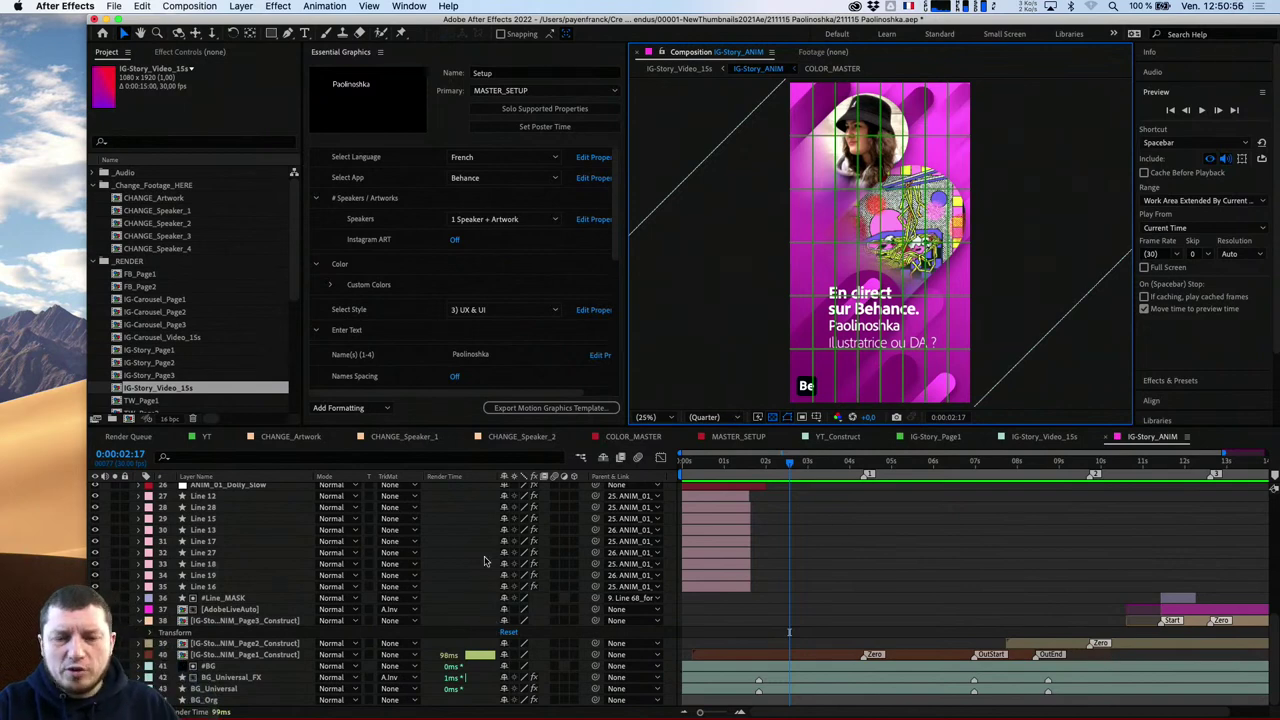
# Examine the render times of the animated Line layers at 0:00:11:20, 0:00:07:23 and 0:00:01:02
pyautogui.scroll(3, 484, 565)
pyautogui.scroll(-3, 485, 576)
pyautogui.scroll(8, 485, 576)
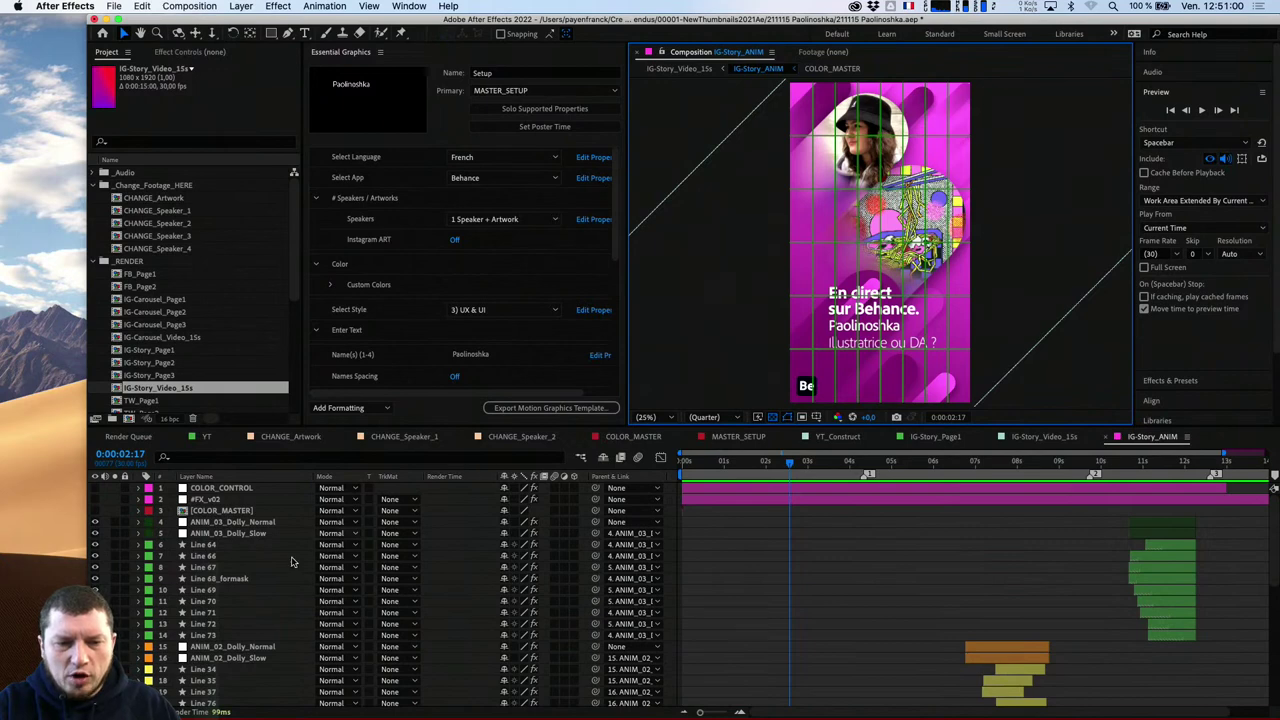
pyautogui.click(291, 557)
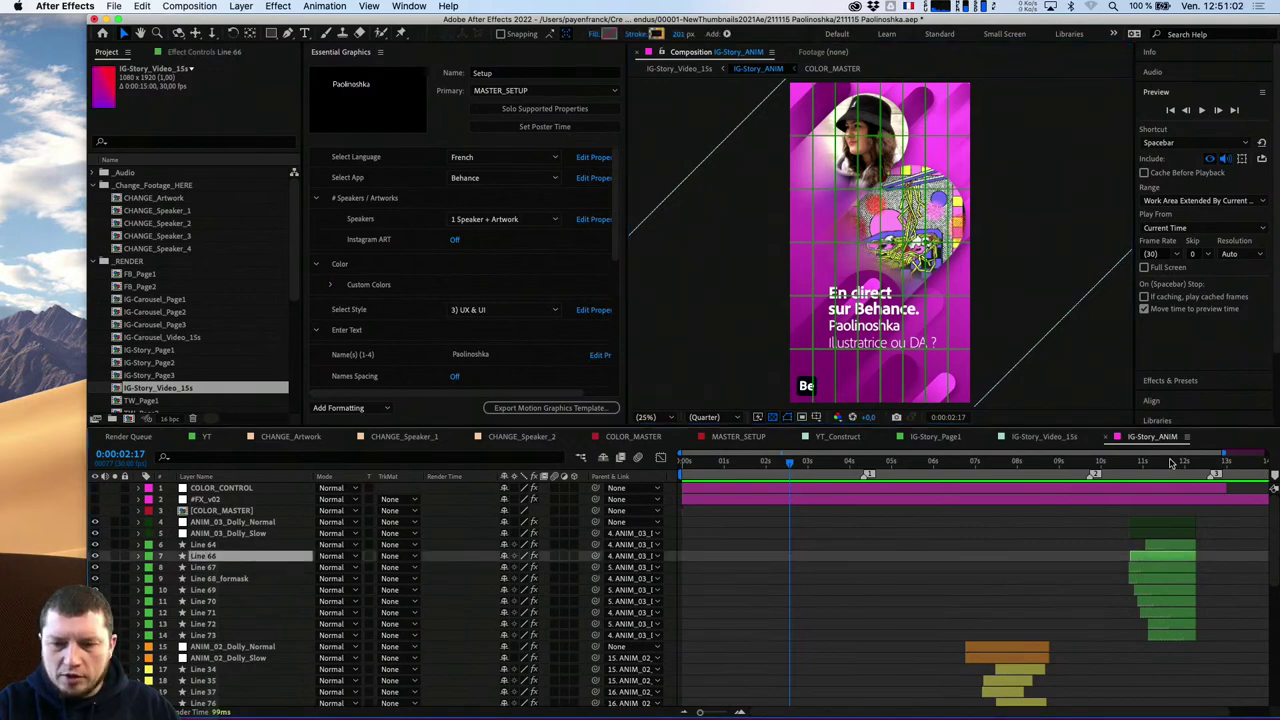
pyautogui.click(1171, 462)
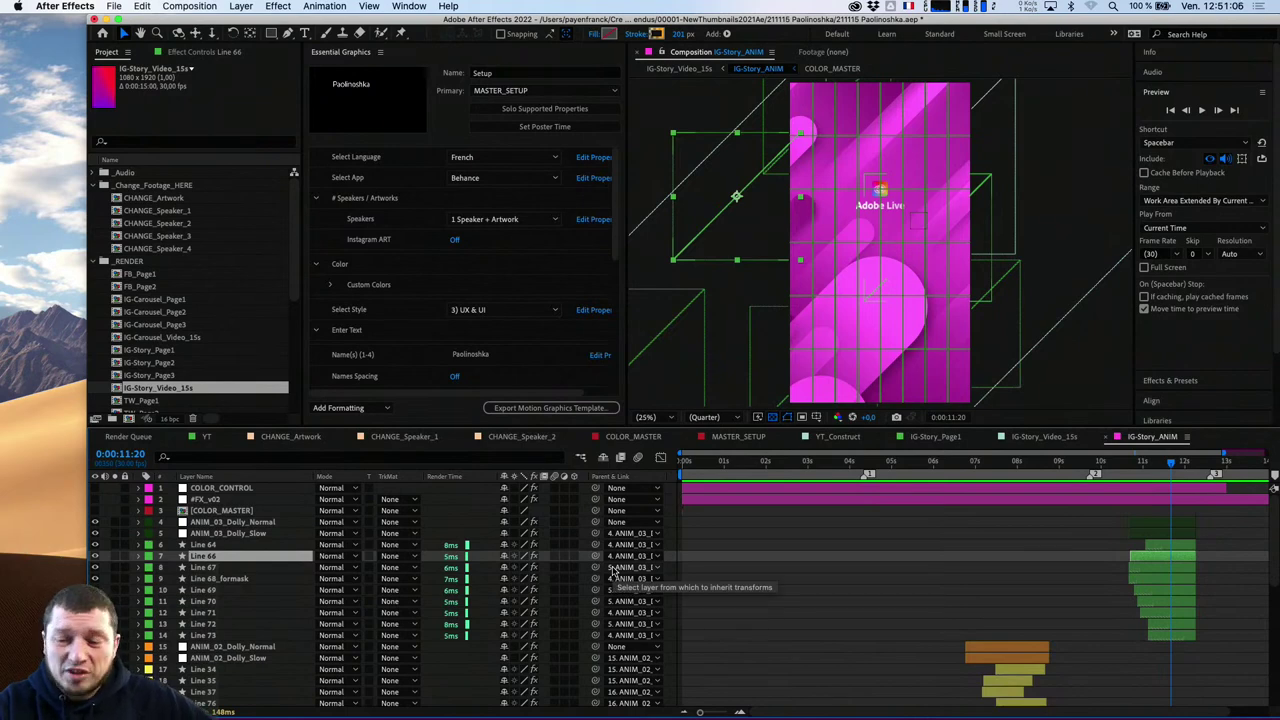
pyautogui.click(1008, 462)
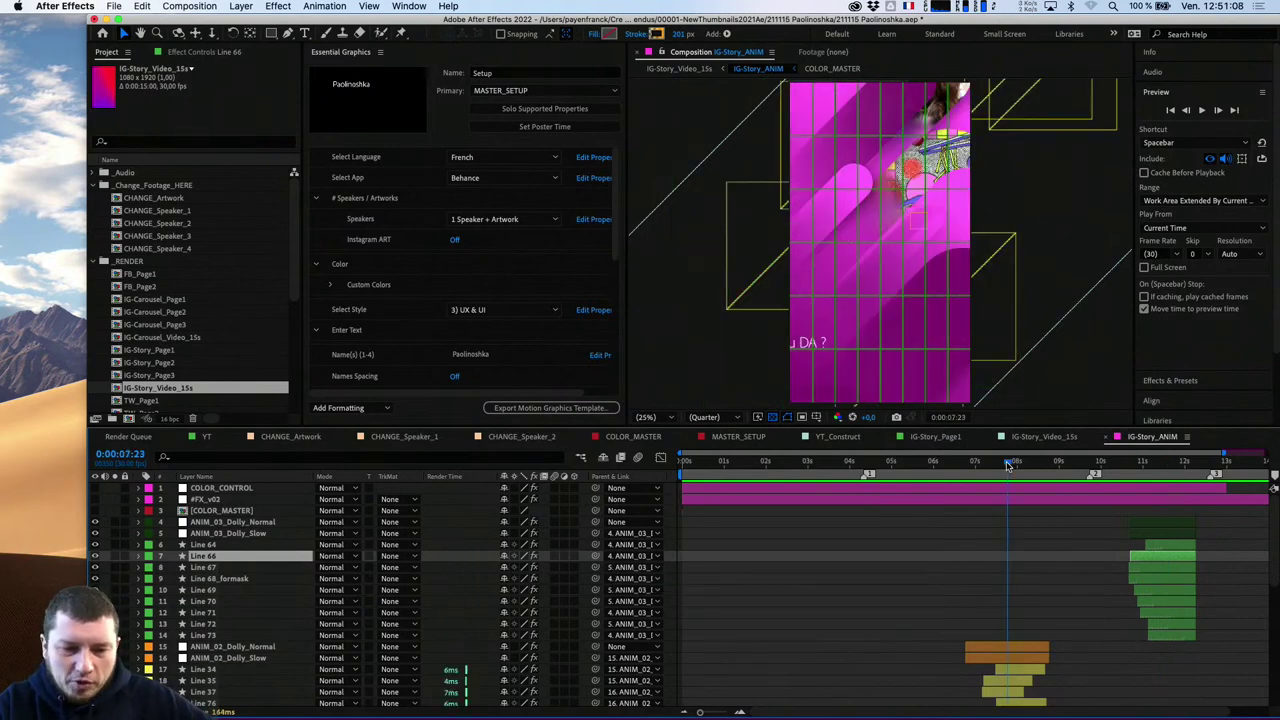
pyautogui.scroll(-3, 497, 577)
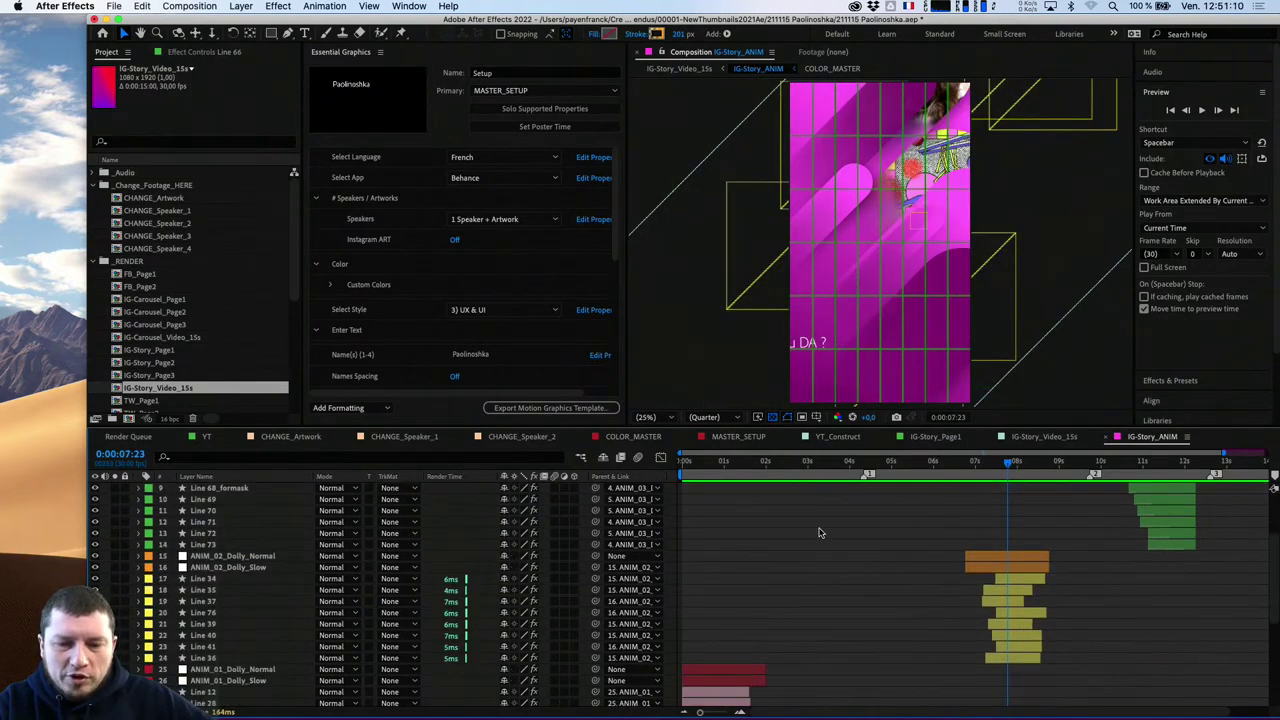
pyautogui.click(727, 462)
pyautogui.scroll(-6, 497, 582)
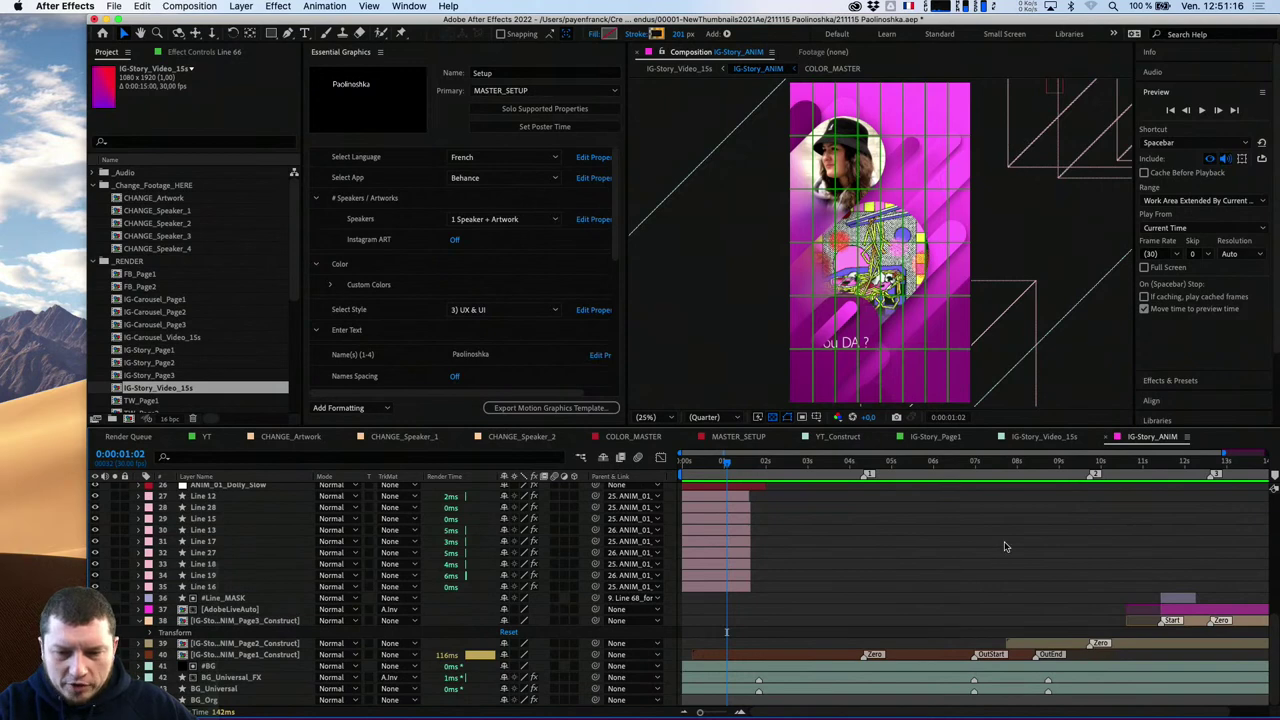
# Compare the render times of the Page1, Page2 and Page3 construct layers at several frames, including 0:00:10:01, 0:00:12:20, 0:00:02:20 and 0:00:06:08
pyautogui.click(1059, 463)
pyautogui.moveTo(1059, 463); pyautogui.dragTo(1101, 463)
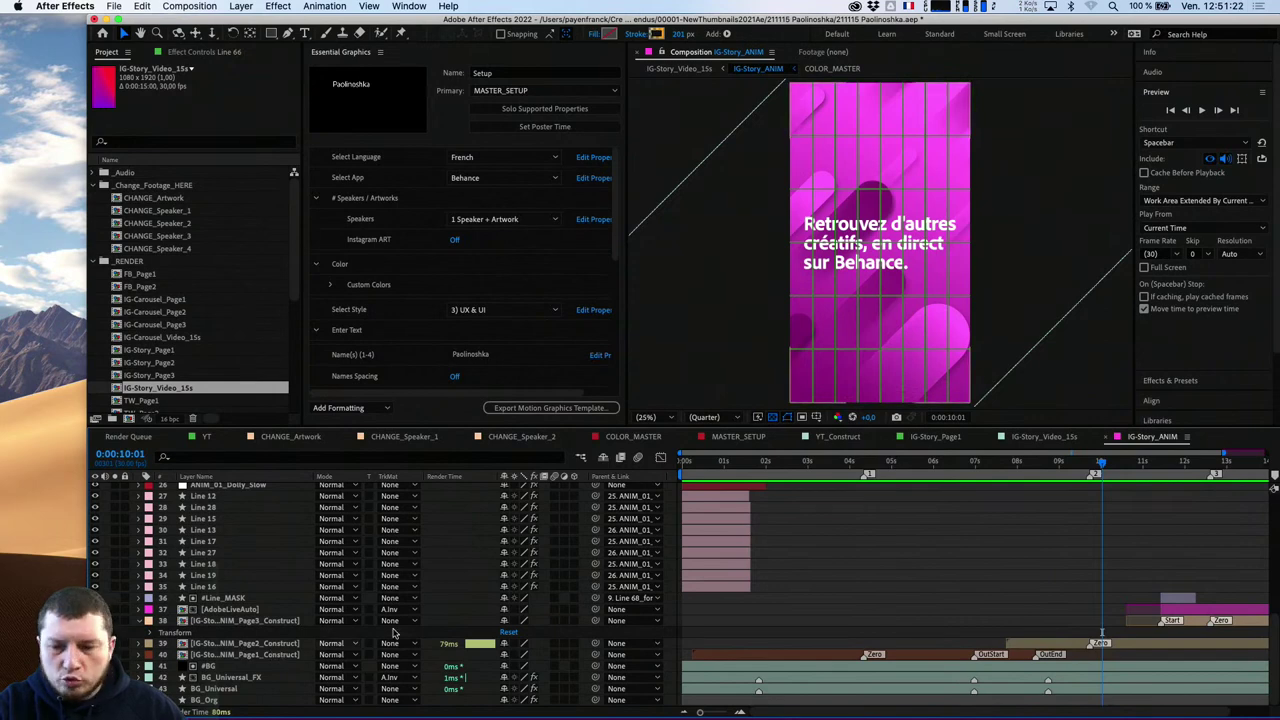
pyautogui.click(1213, 463)
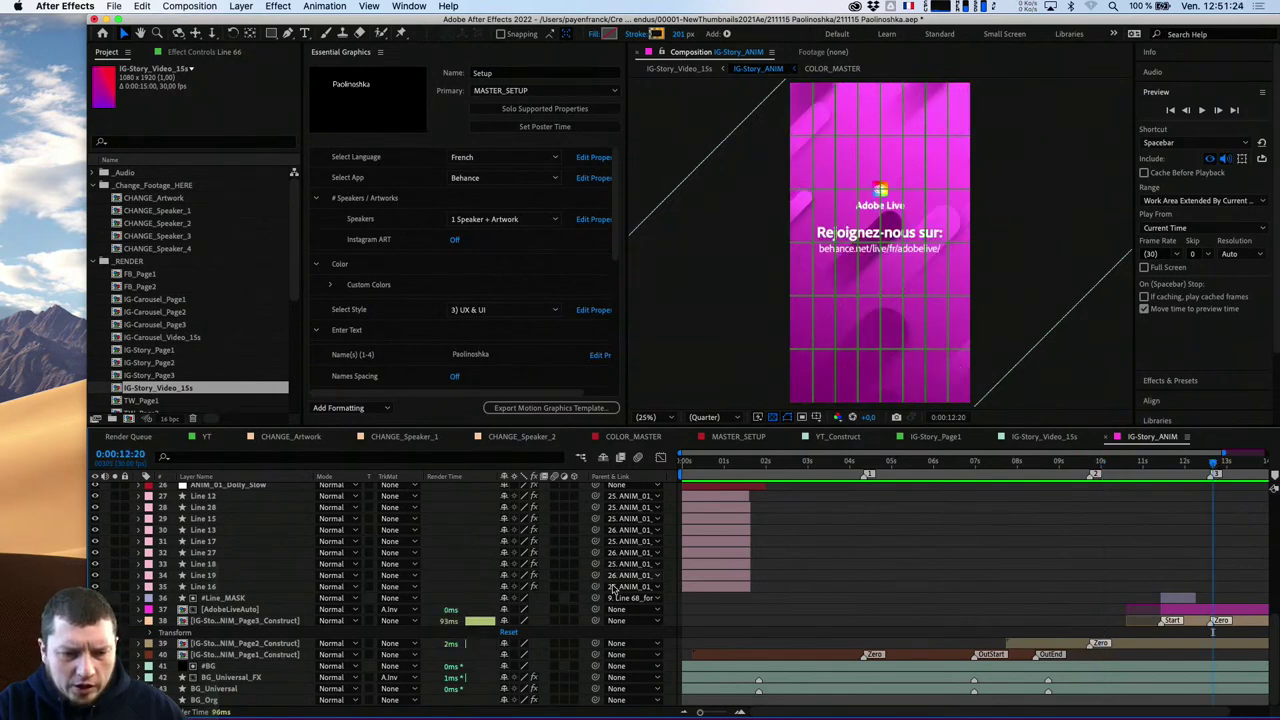
pyautogui.click(794, 463)
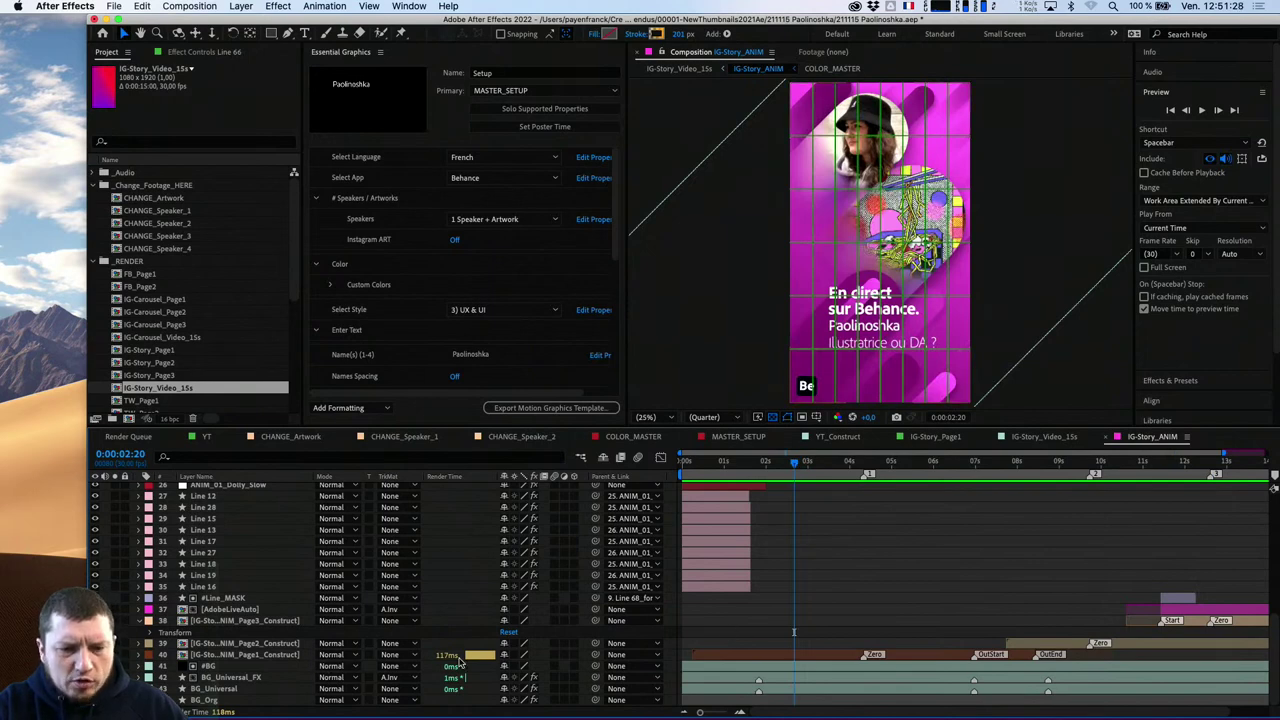
pyautogui.moveTo(764, 466); pyautogui.dragTo(945, 480)
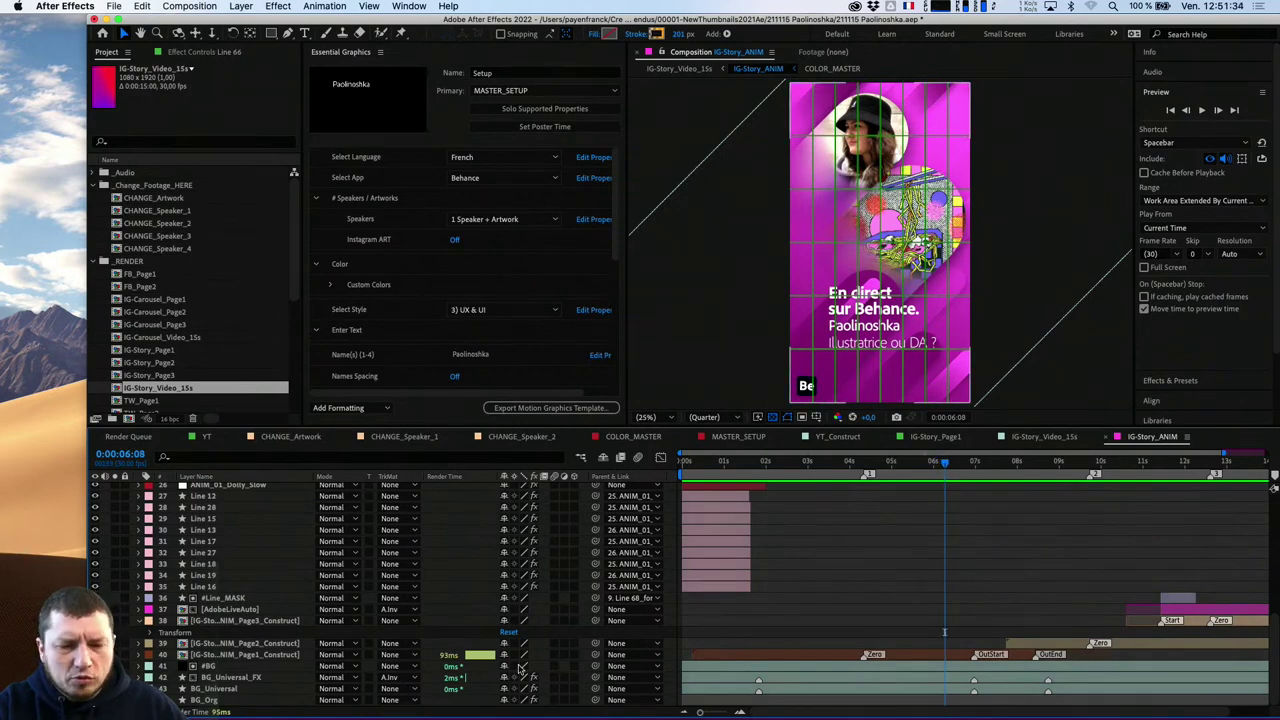
pyautogui.click(752, 669)
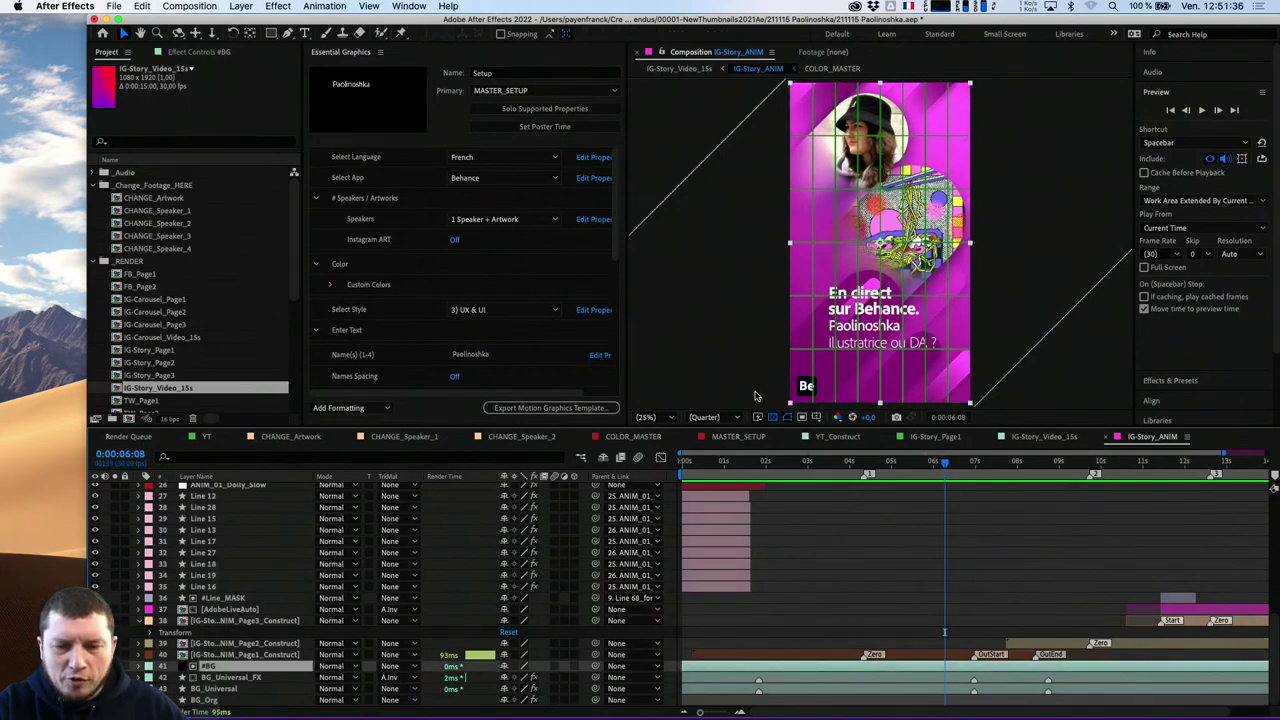
pyautogui.moveTo(945, 462); pyautogui.dragTo(1104, 458)
# Go to about 0:00:04:22 and open the nested IG-Story_ANIM_Page1_Construct composition through the composition mini-flowchart
pyautogui.click(836, 484)
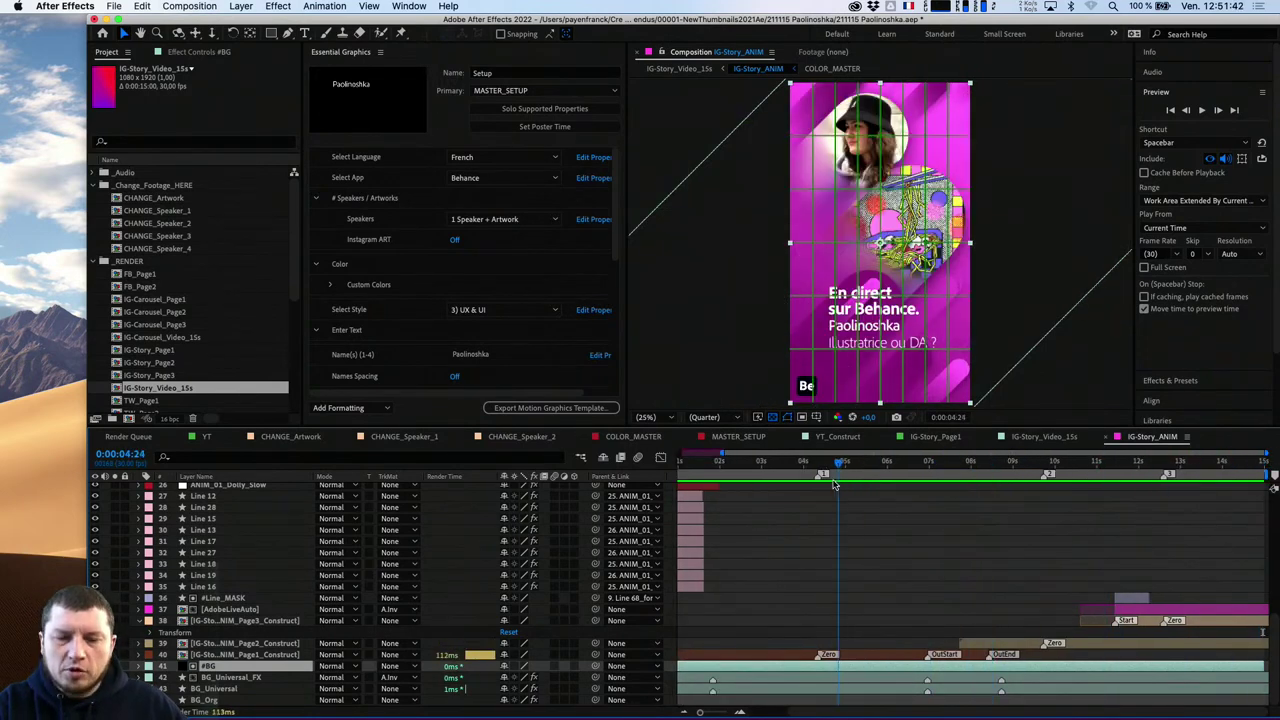
pyautogui.press('Tab')
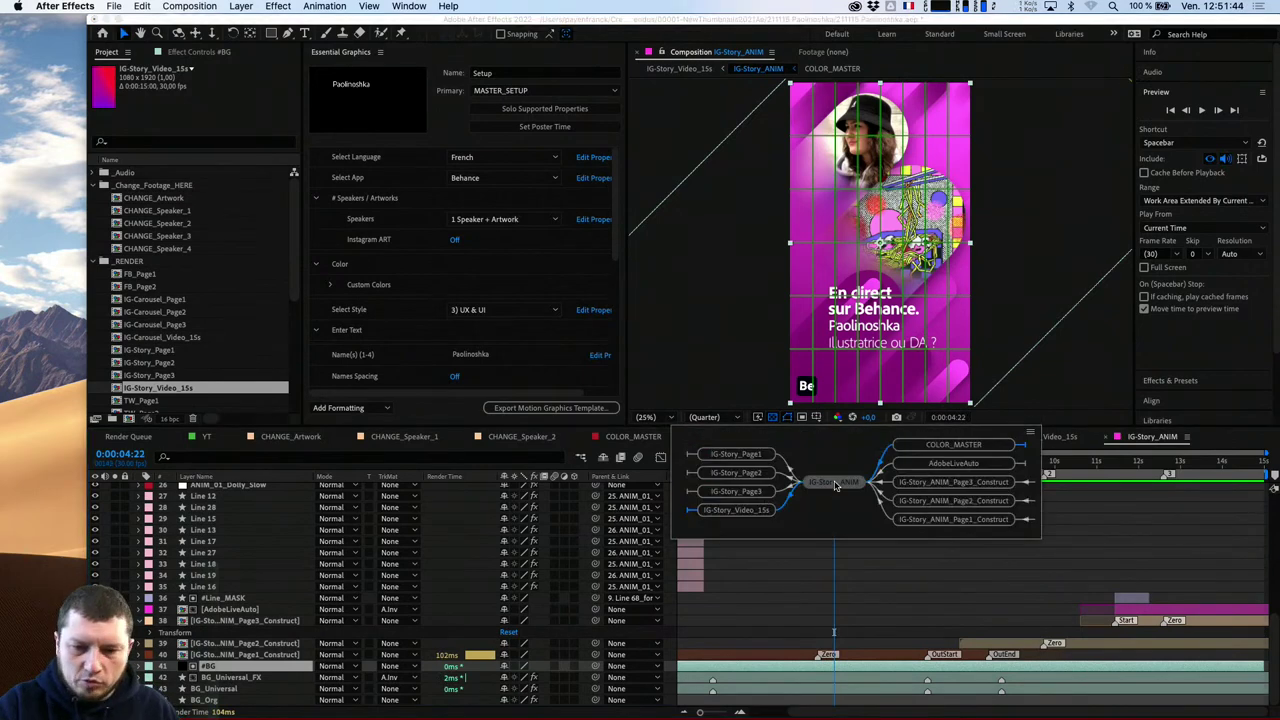
pyautogui.click(975, 519)
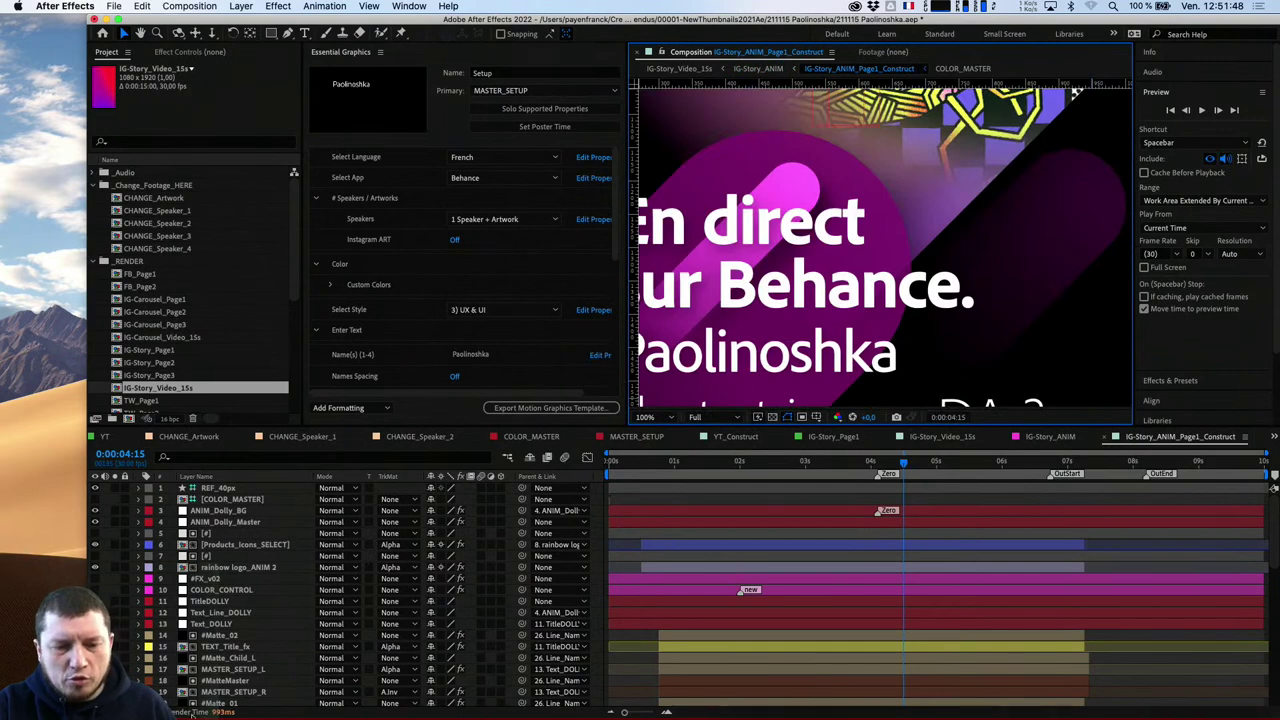
# Show the per-layer render times and examine those of Big_Text and Line 16 at several points in the timeline
pyautogui.click(172, 711)
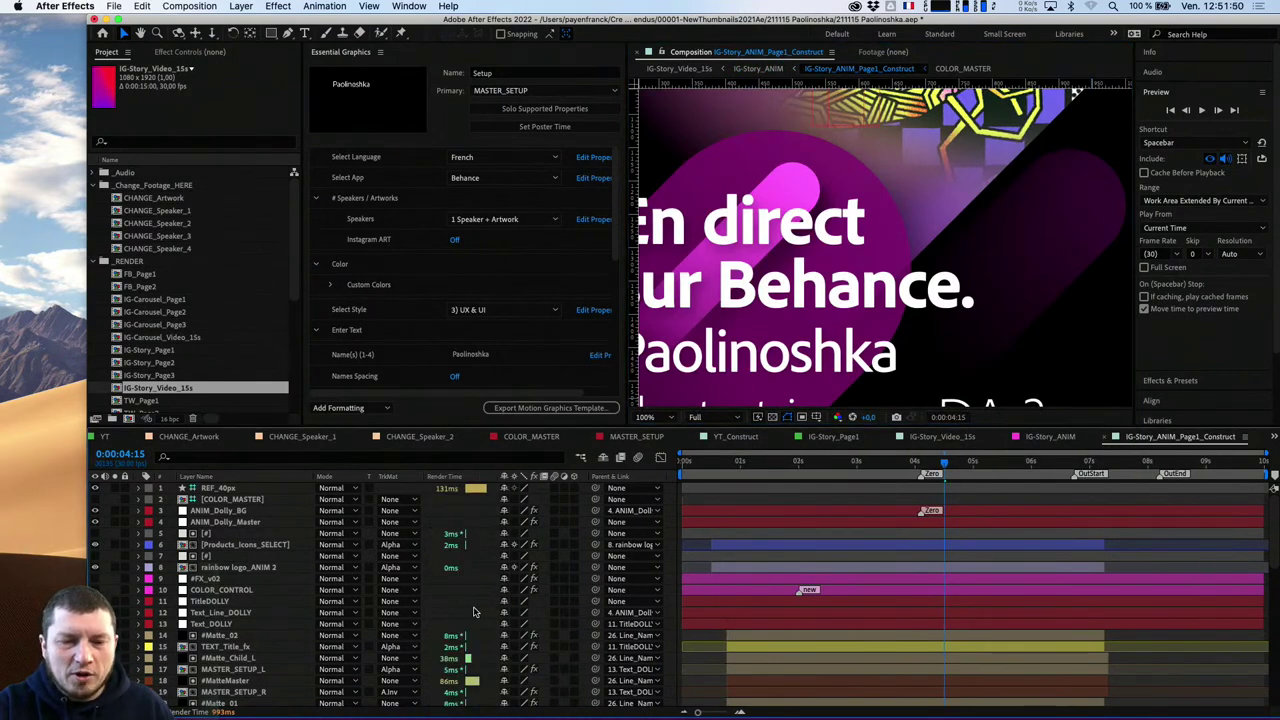
pyautogui.scroll(-10, 475, 611)
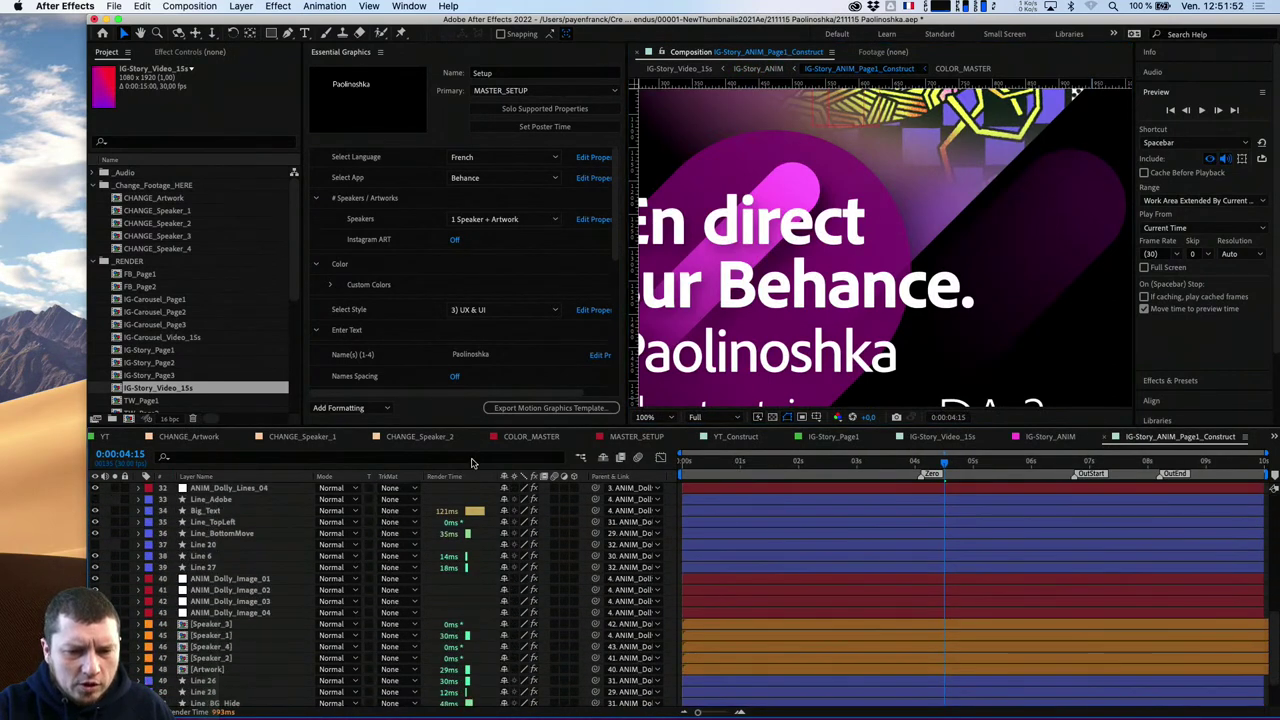
pyautogui.click(404, 512)
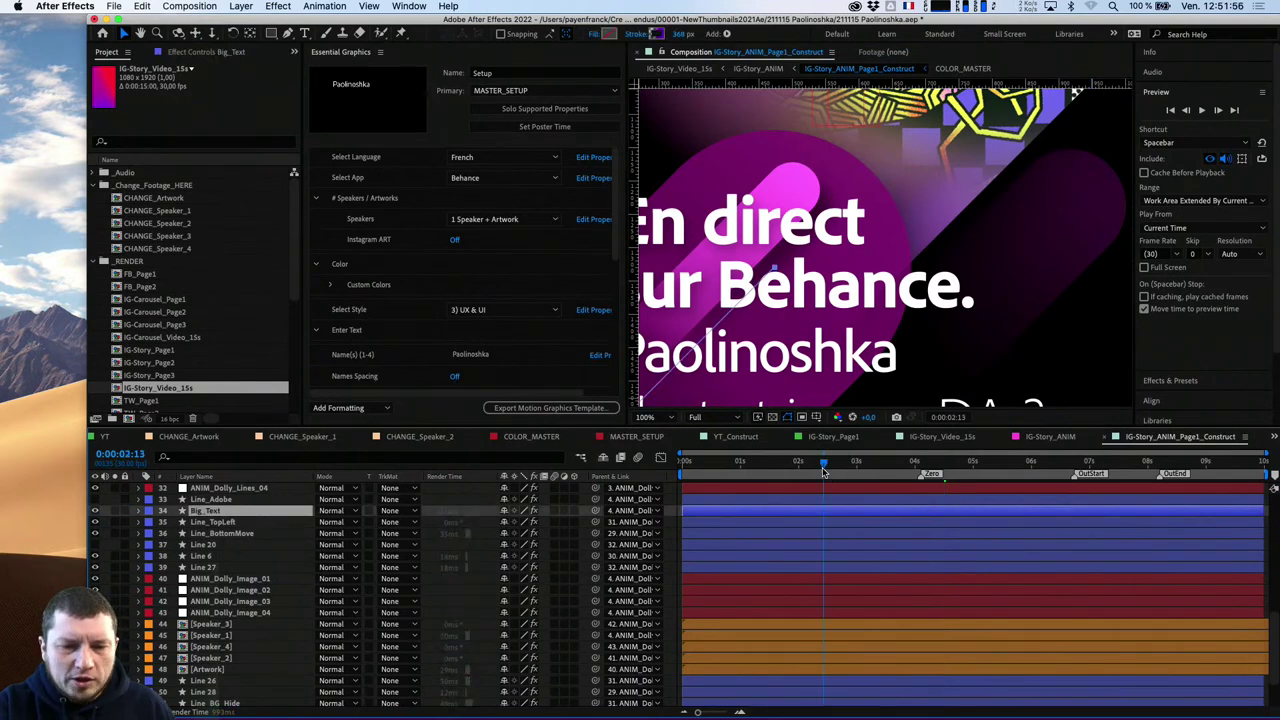
pyautogui.click(910, 461)
pyautogui.click(960, 461)
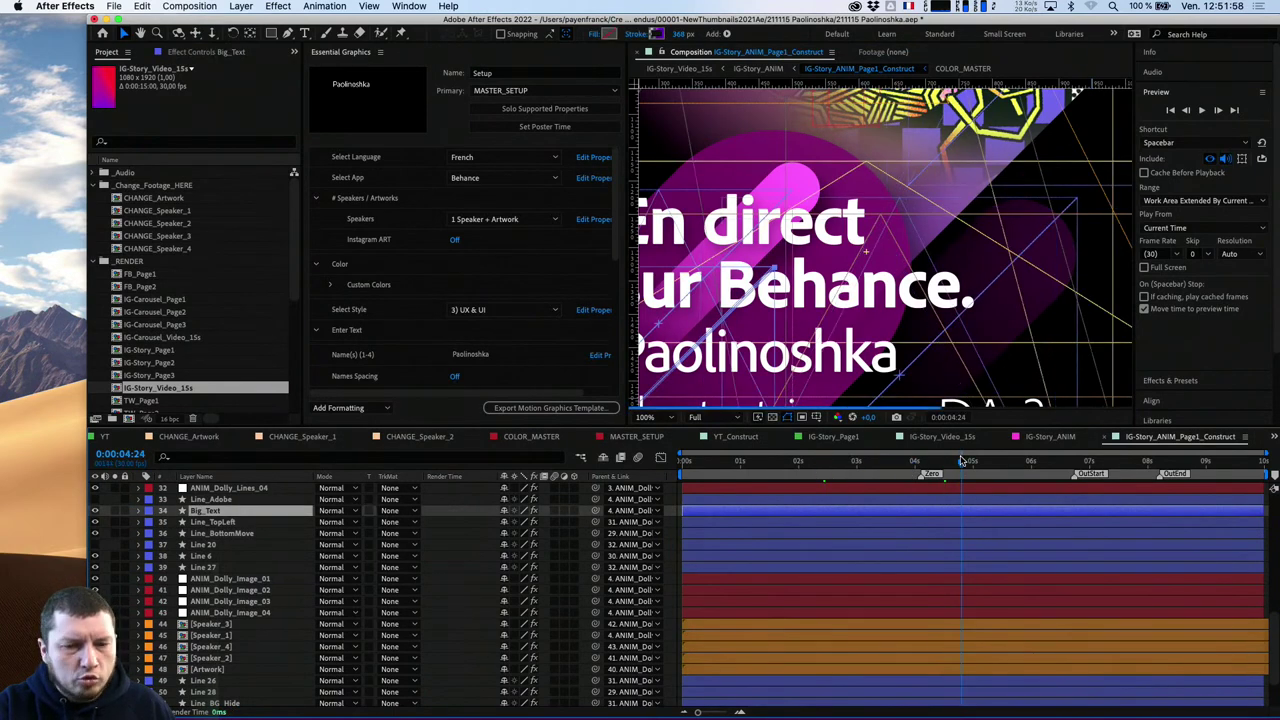
pyautogui.scroll(-3, 503, 541)
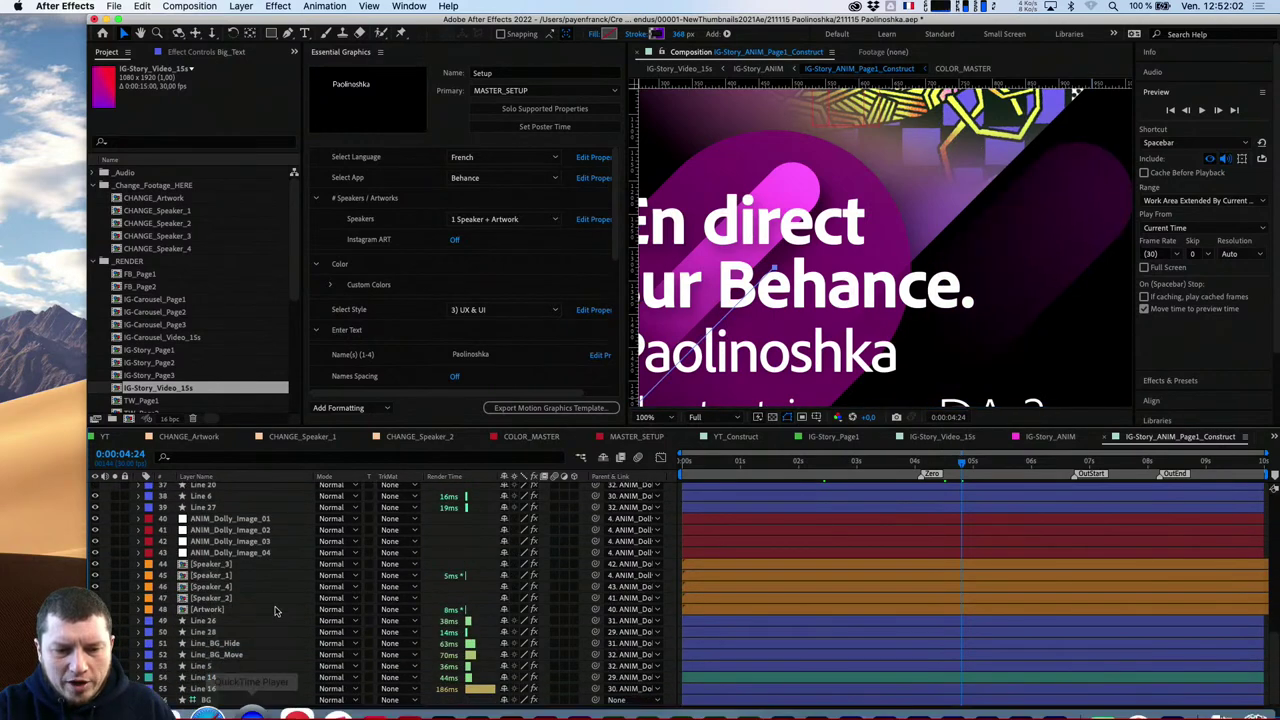
pyautogui.click(228, 690)
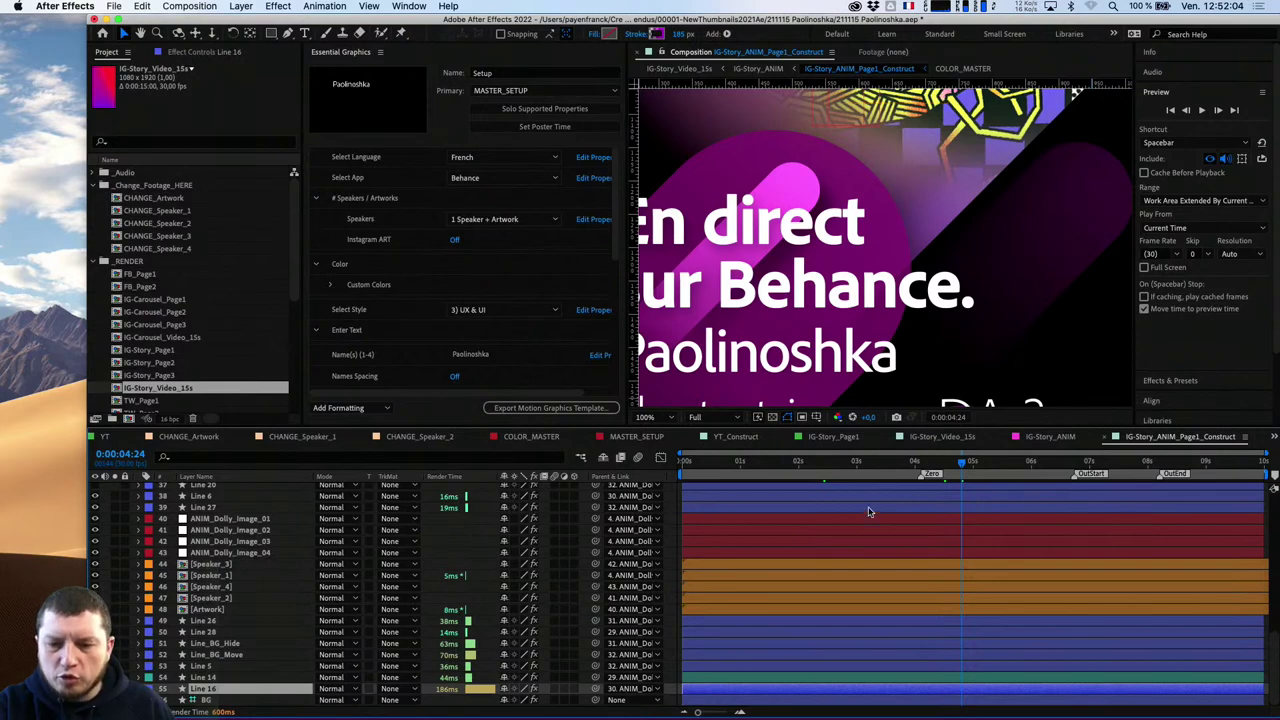
pyautogui.moveTo(958, 463); pyautogui.dragTo(905, 463)
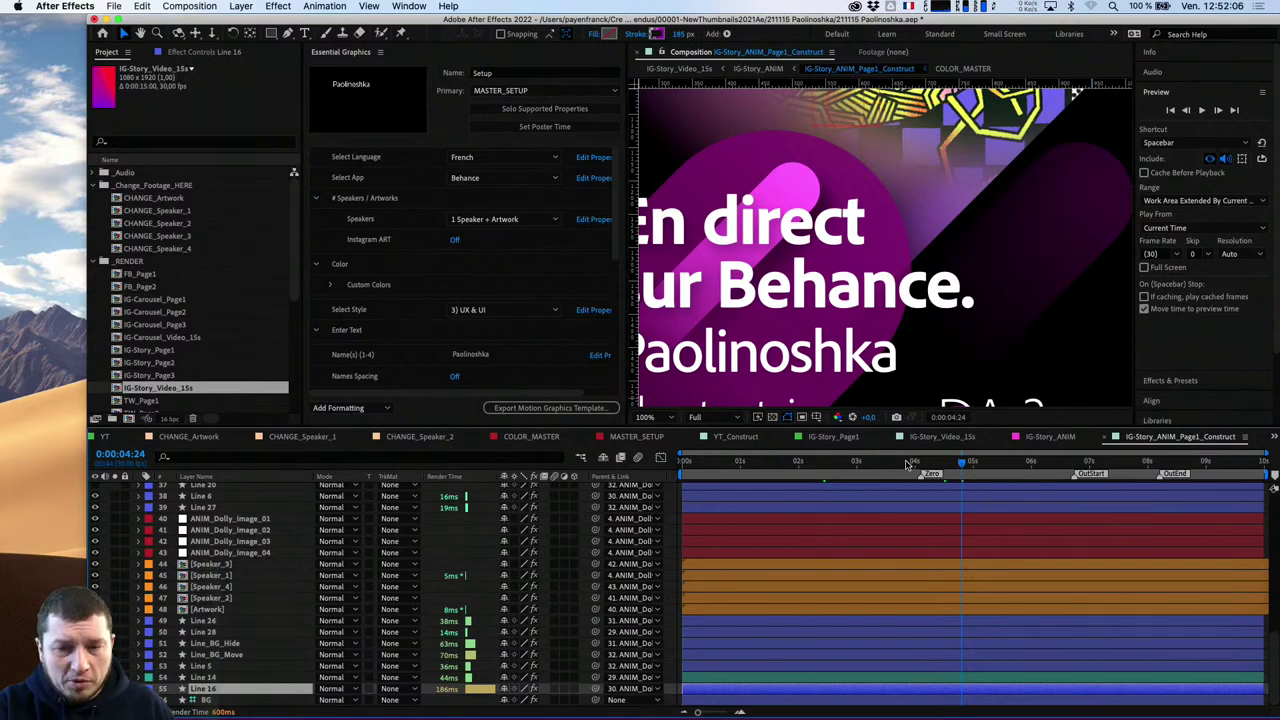
# Fit the whole story composition in the viewer and zoom out to 12.5%
pyautogui.click(646, 417)
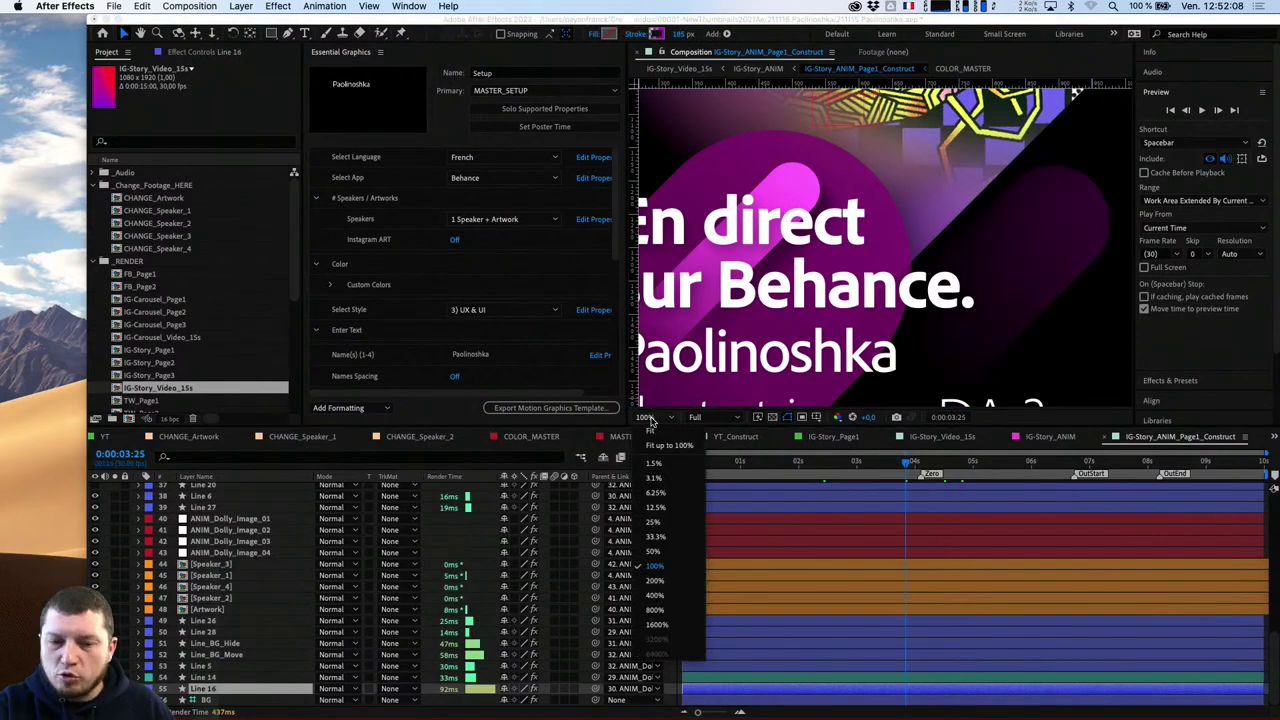
pyautogui.click(653, 432)
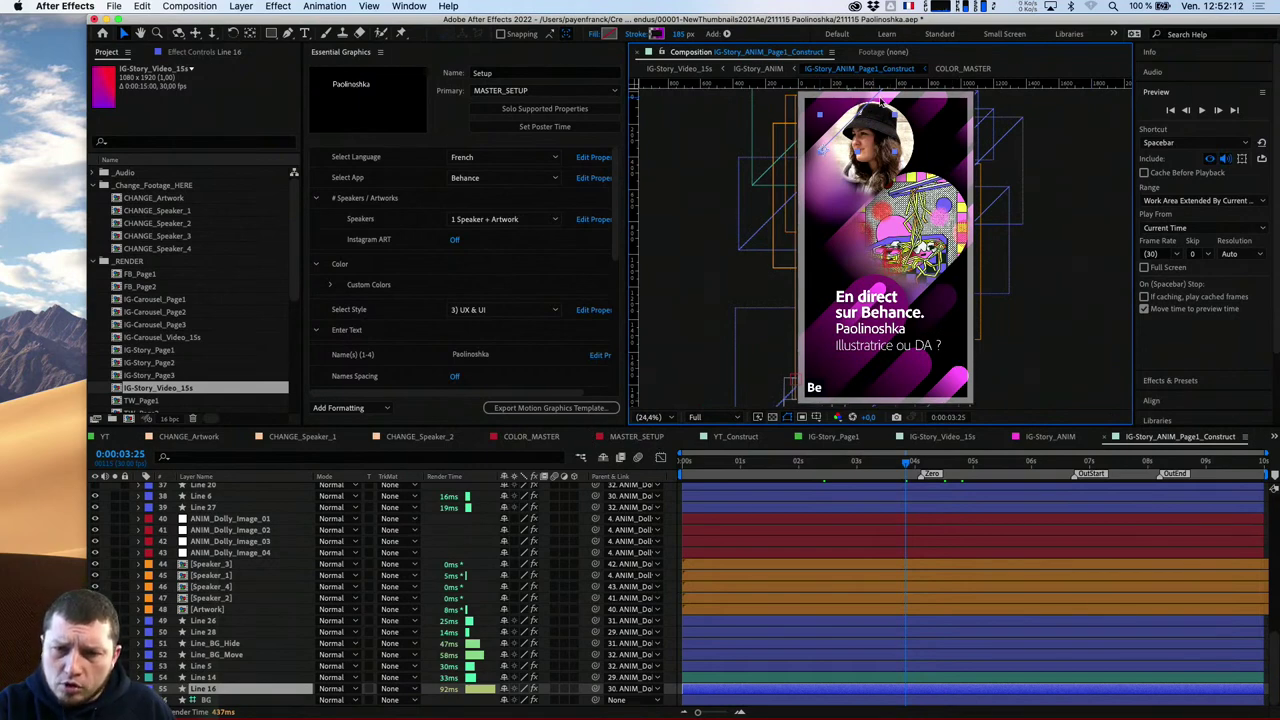
pyautogui.press(',')
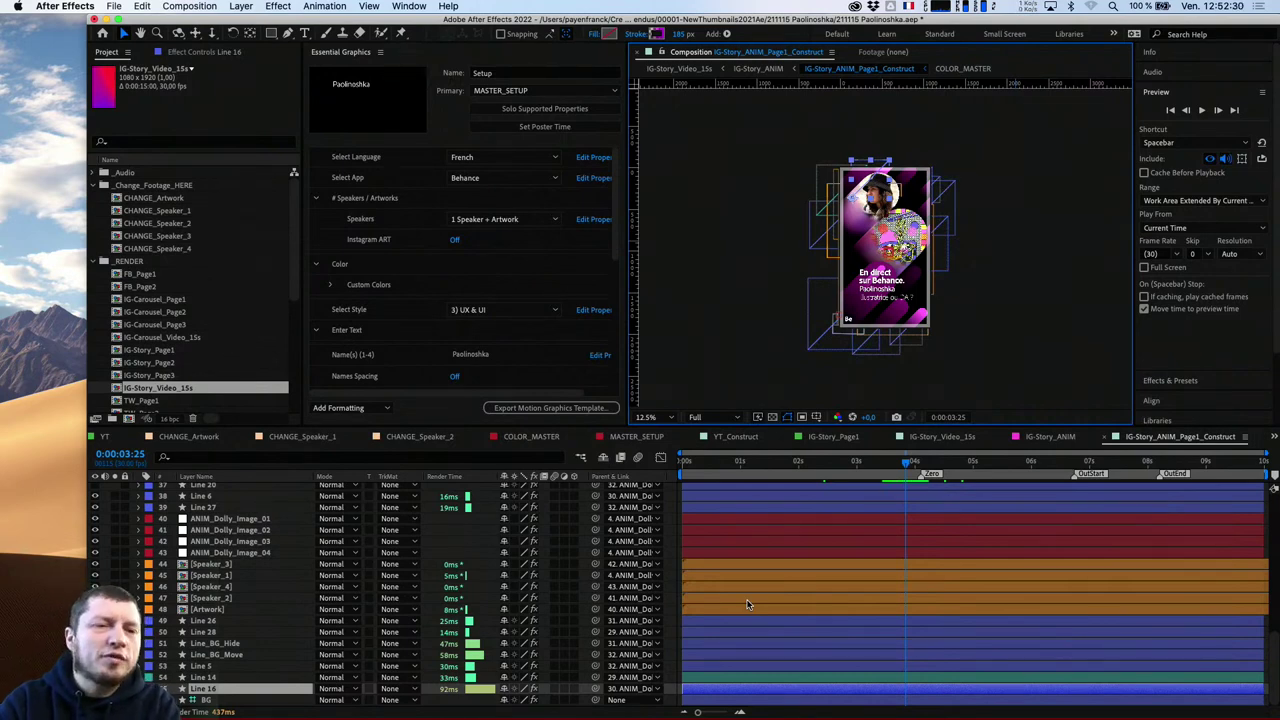
pyautogui.click(113, 7)
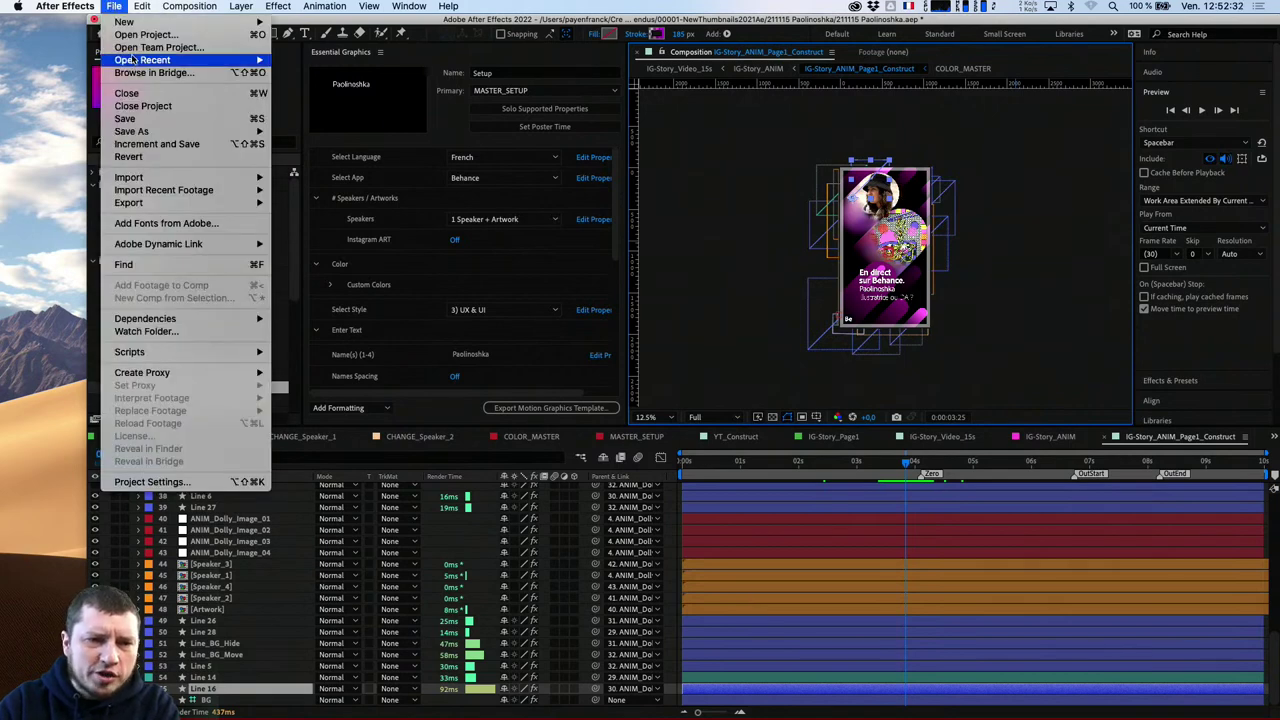
pyautogui.click(110, 7)
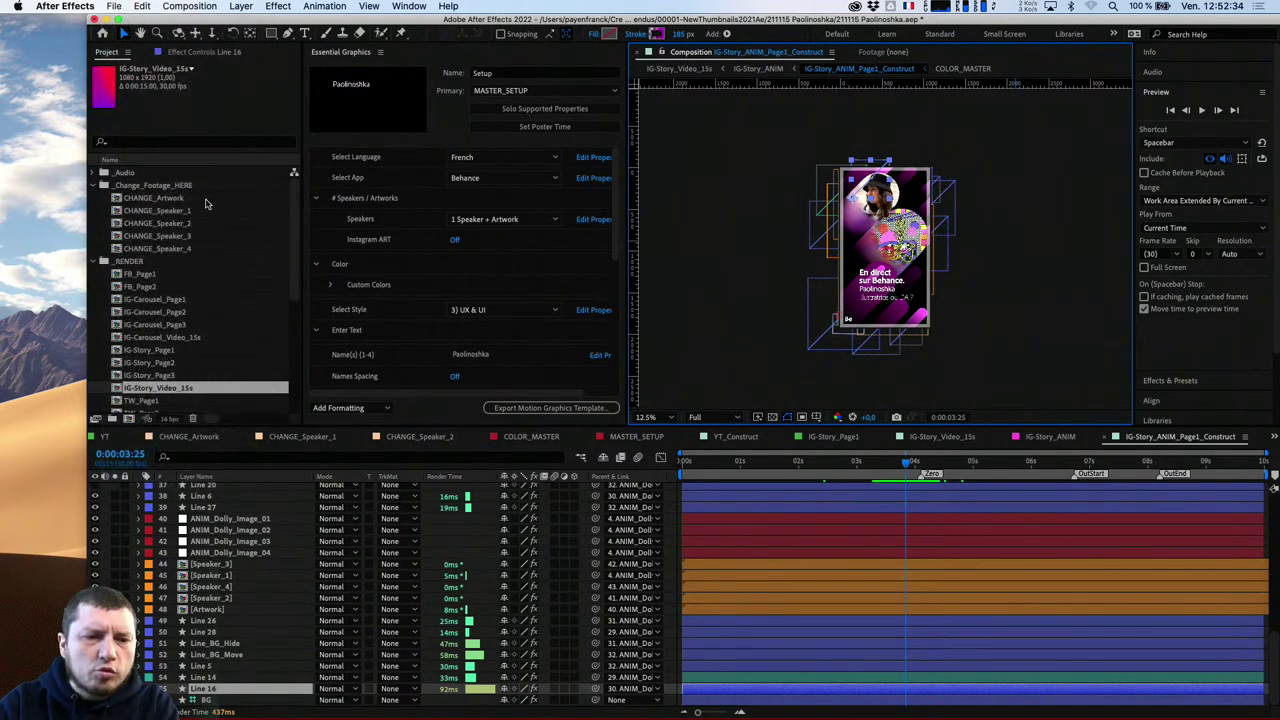
# Create a new composition in the _RENDER folder using the HDTV 1080 29.97 preset
pyautogui.click(144, 262)
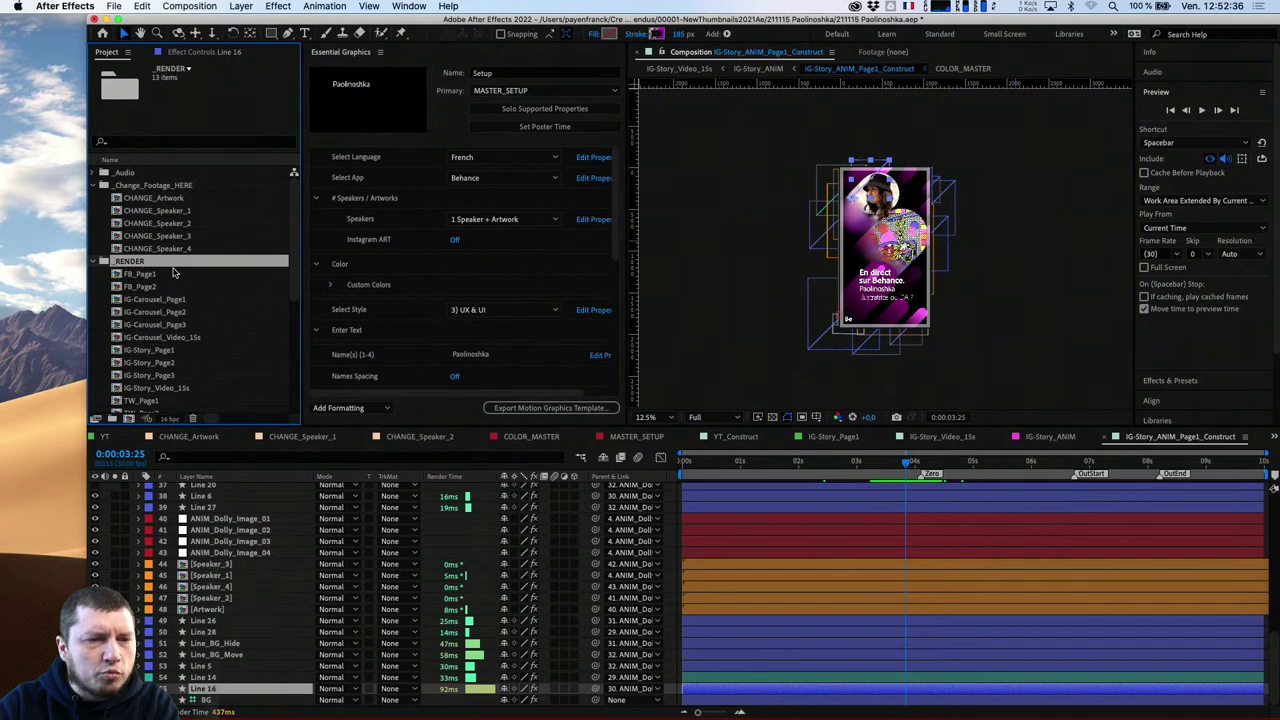
pyautogui.click(129, 418)
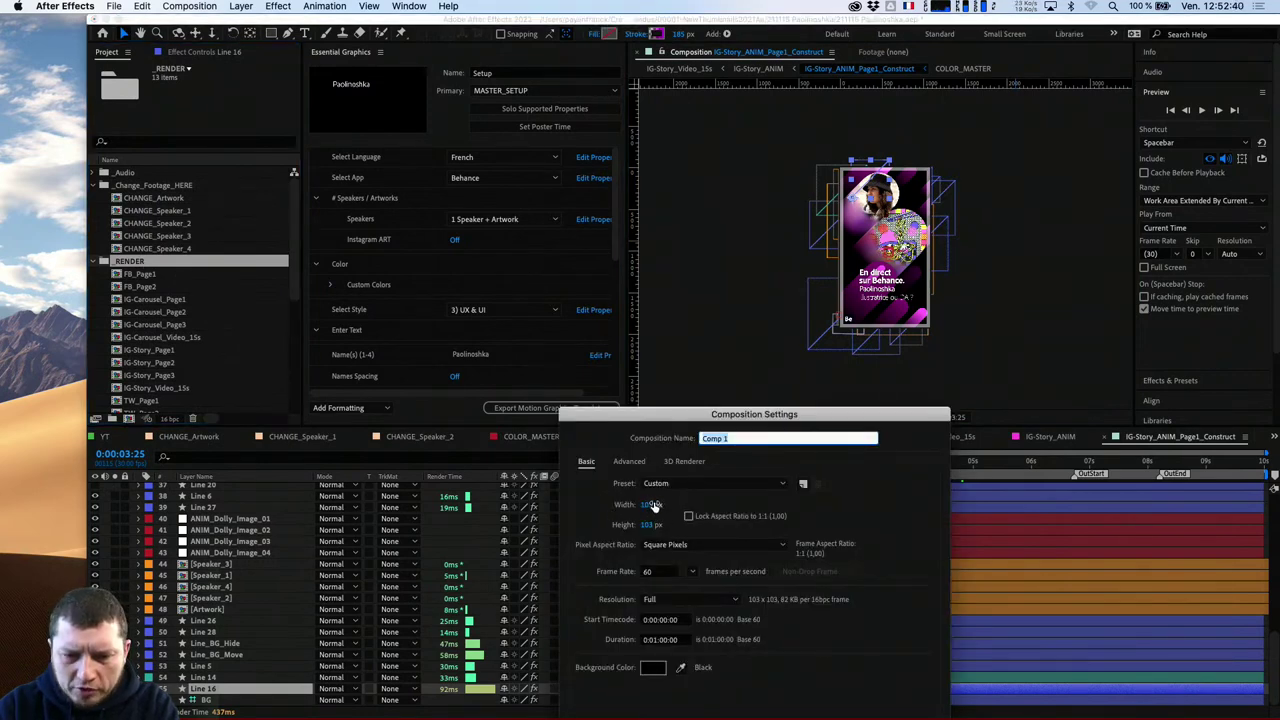
pyautogui.click(758, 489)
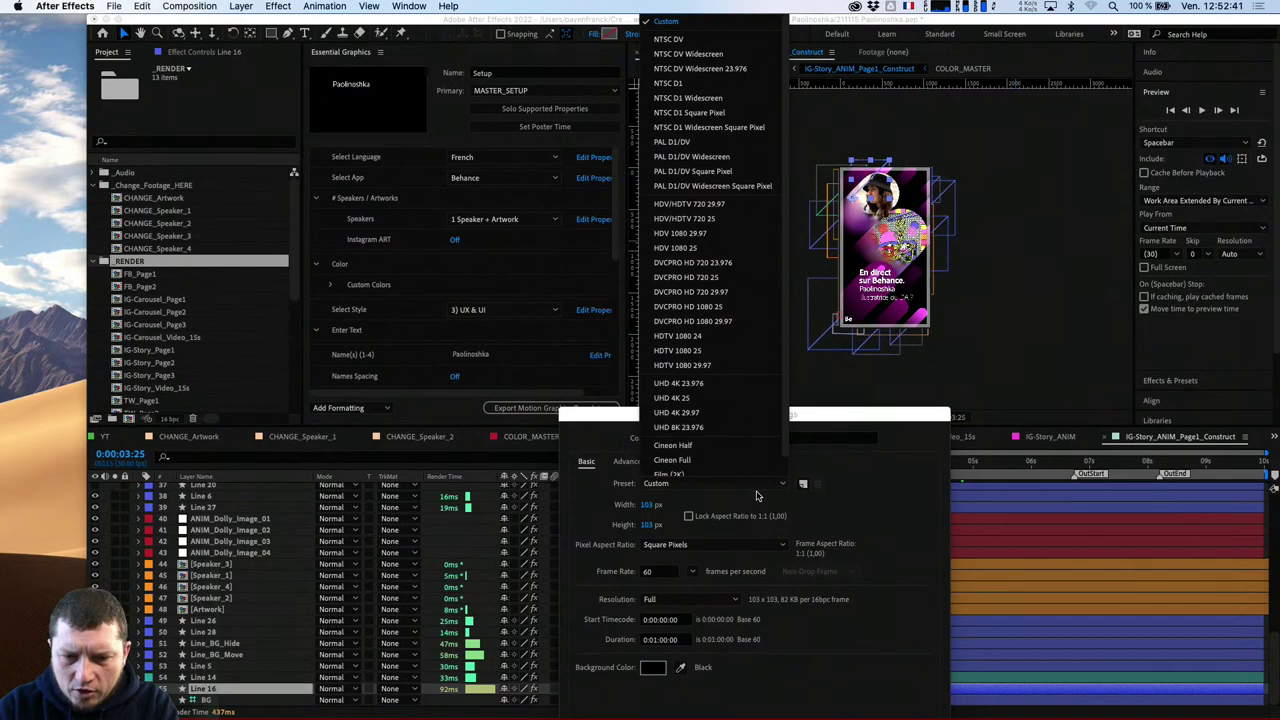
pyautogui.click(722, 366)
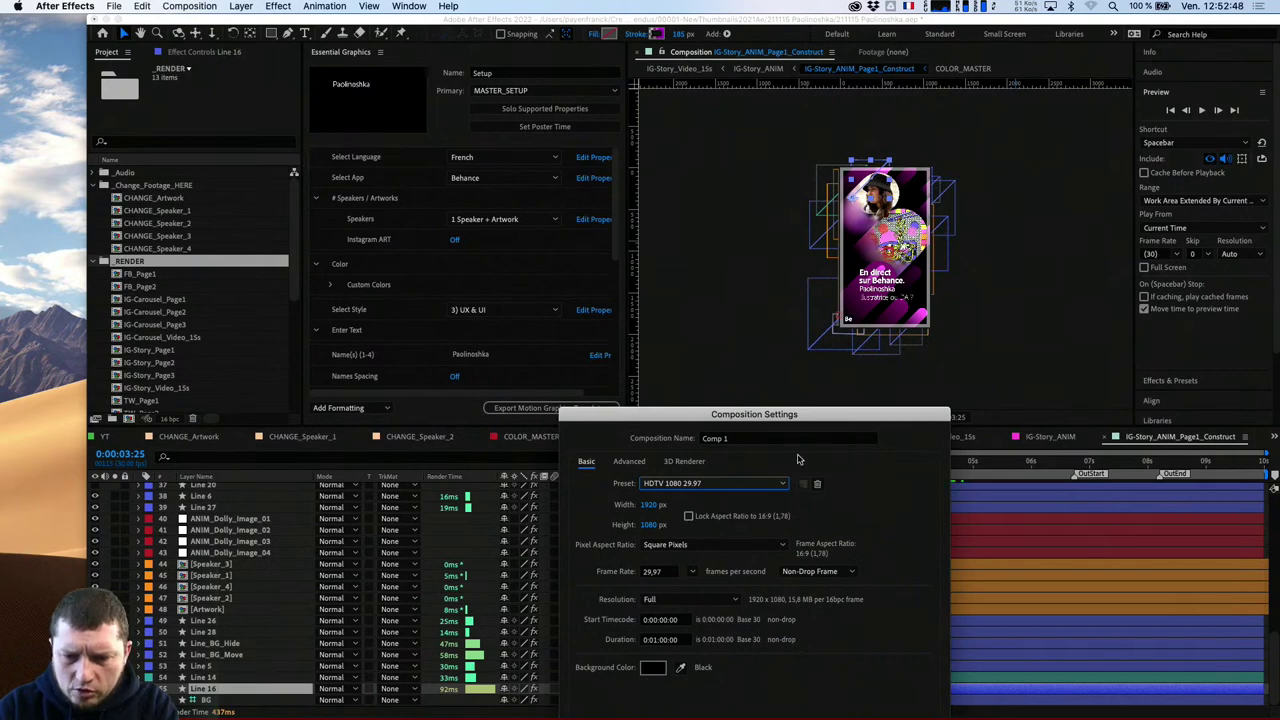
pyautogui.moveTo(793, 424); pyautogui.dragTo(713, 273)
pyautogui.click(829, 604)
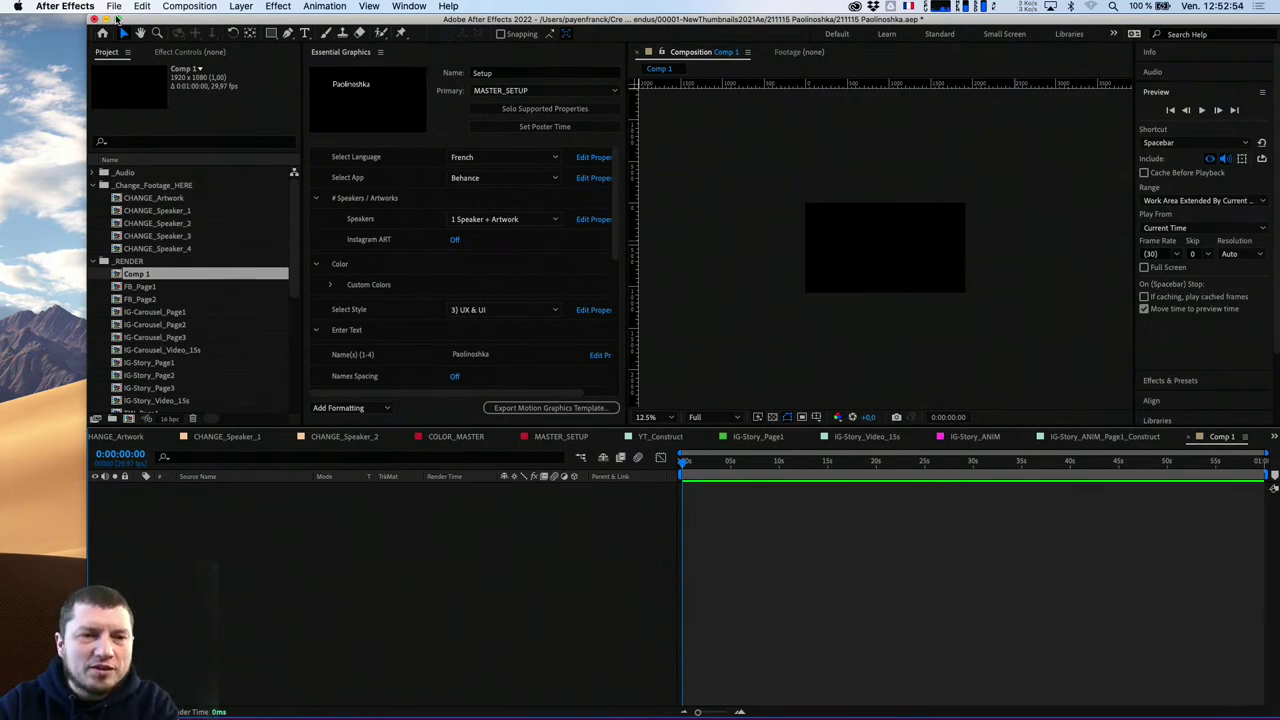
# Enlarge the application window, search the effects and presets for "color", and select Colorama
pyautogui.click(117, 19)
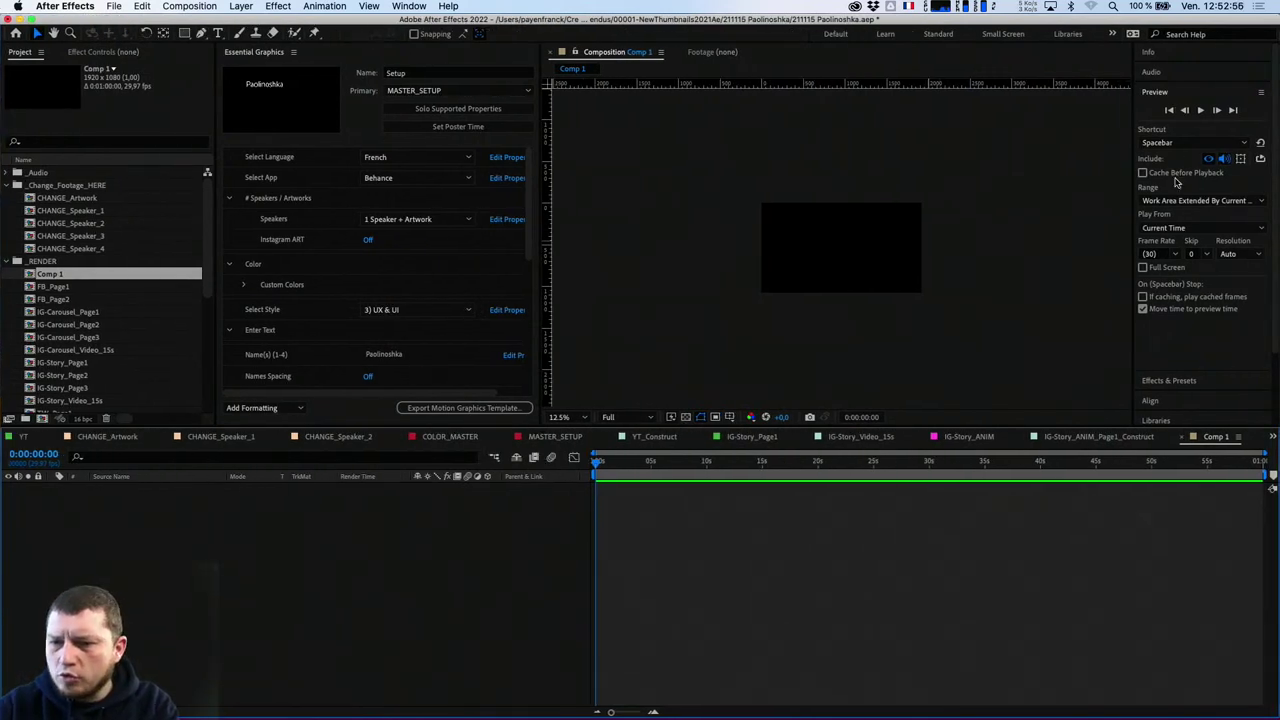
pyautogui.click(1158, 93)
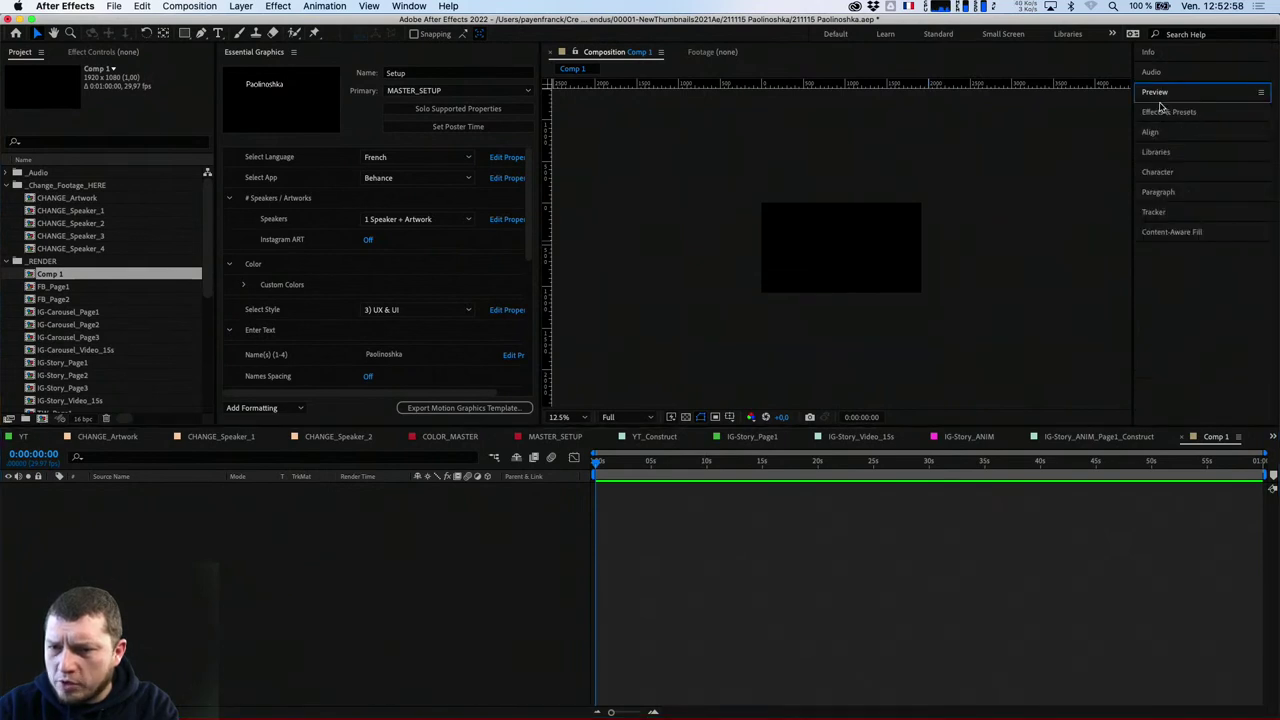
pyautogui.click(1165, 113)
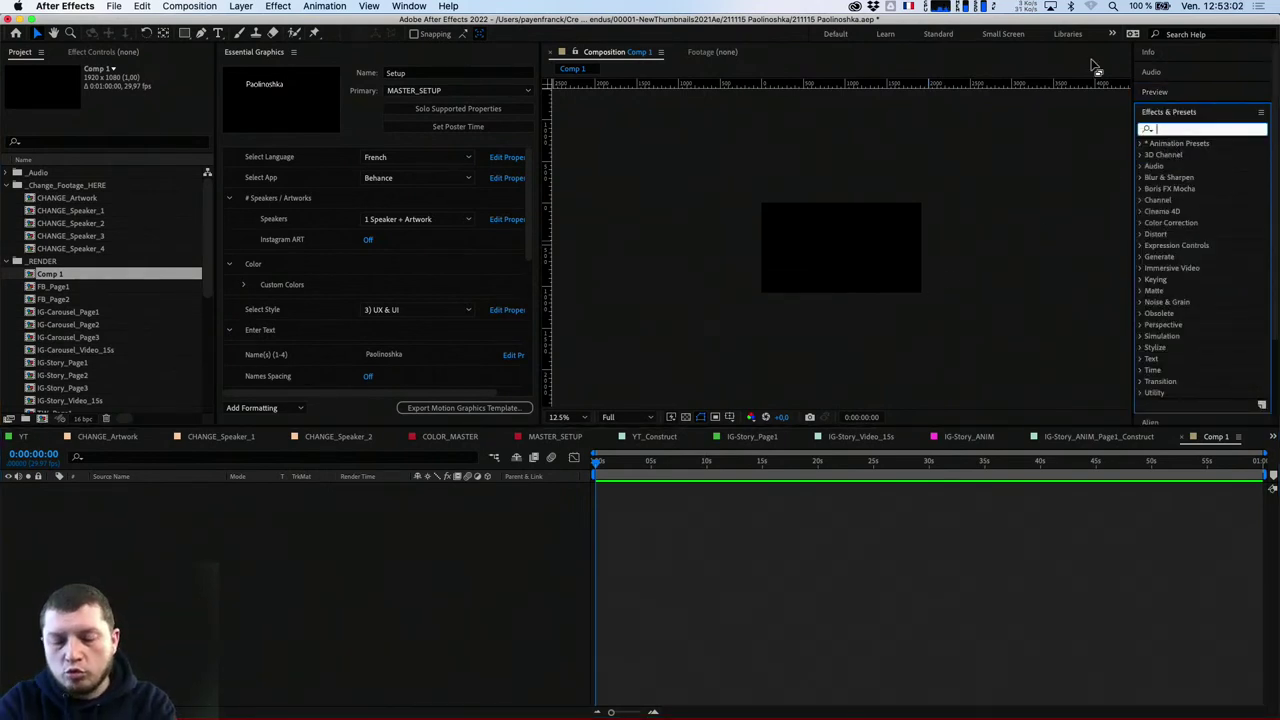
pyautogui.write('color')
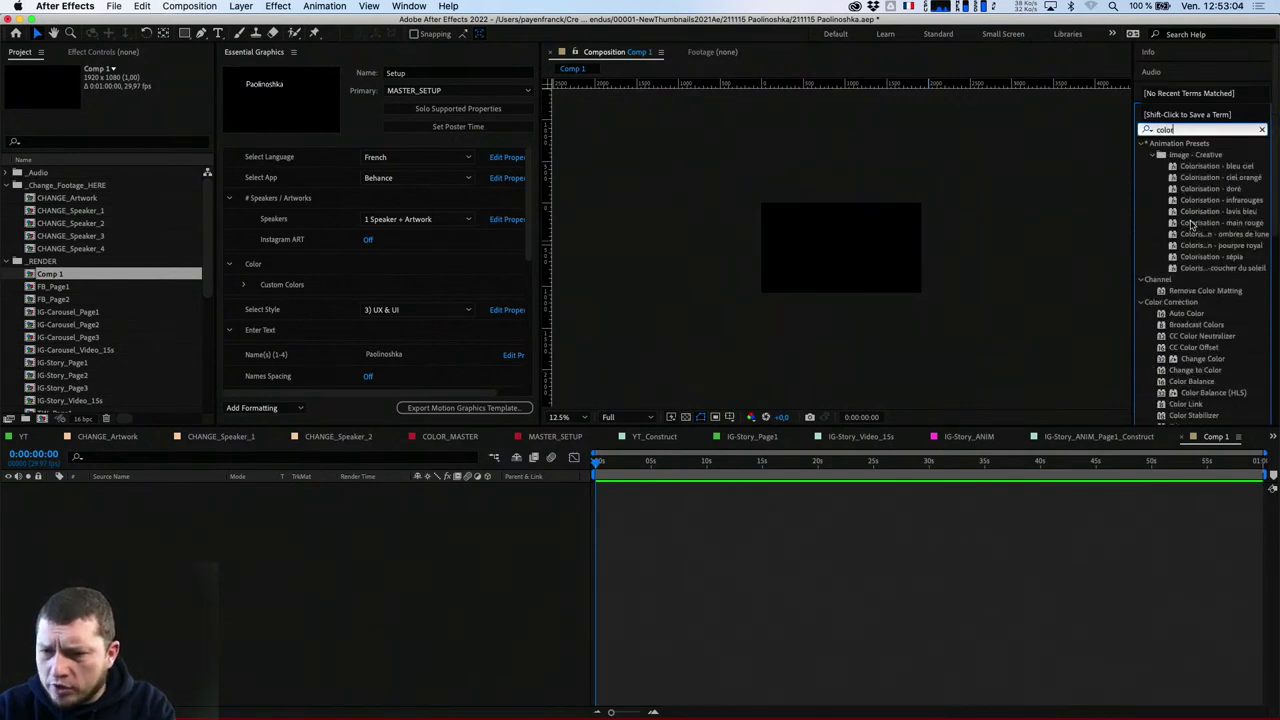
pyautogui.scroll(-5, 1190, 224)
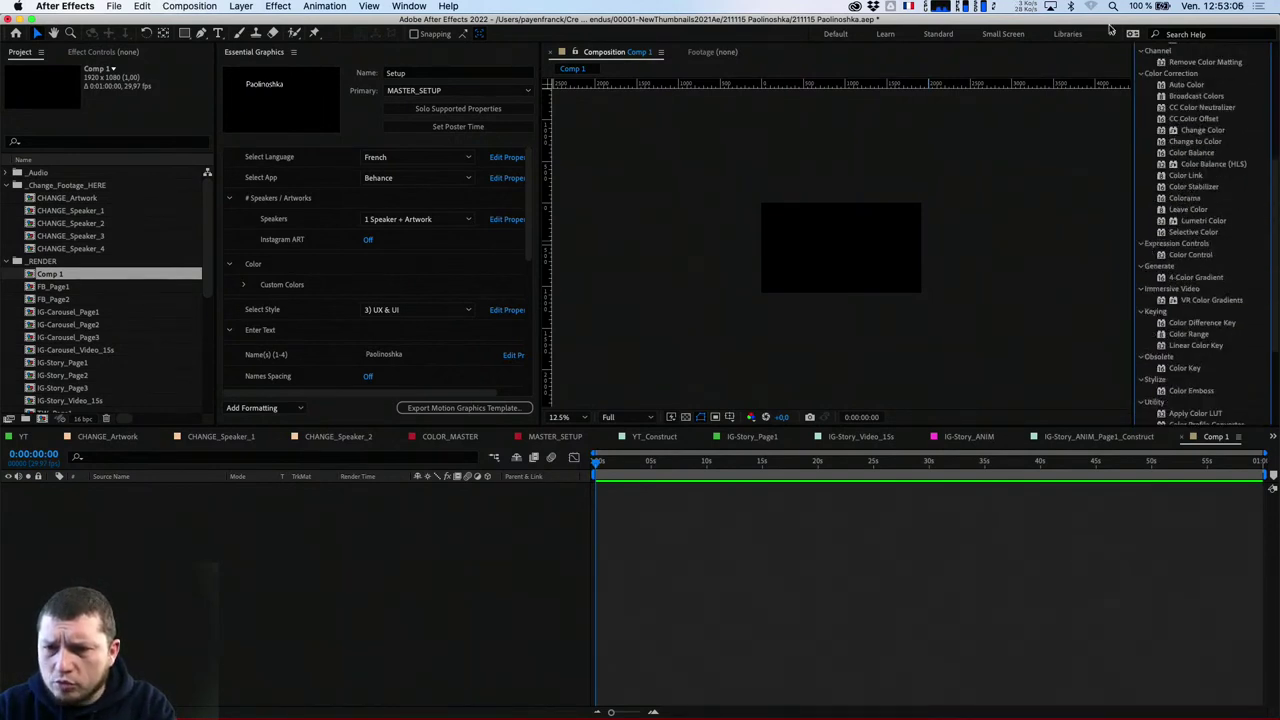
pyautogui.click(1174, 200)
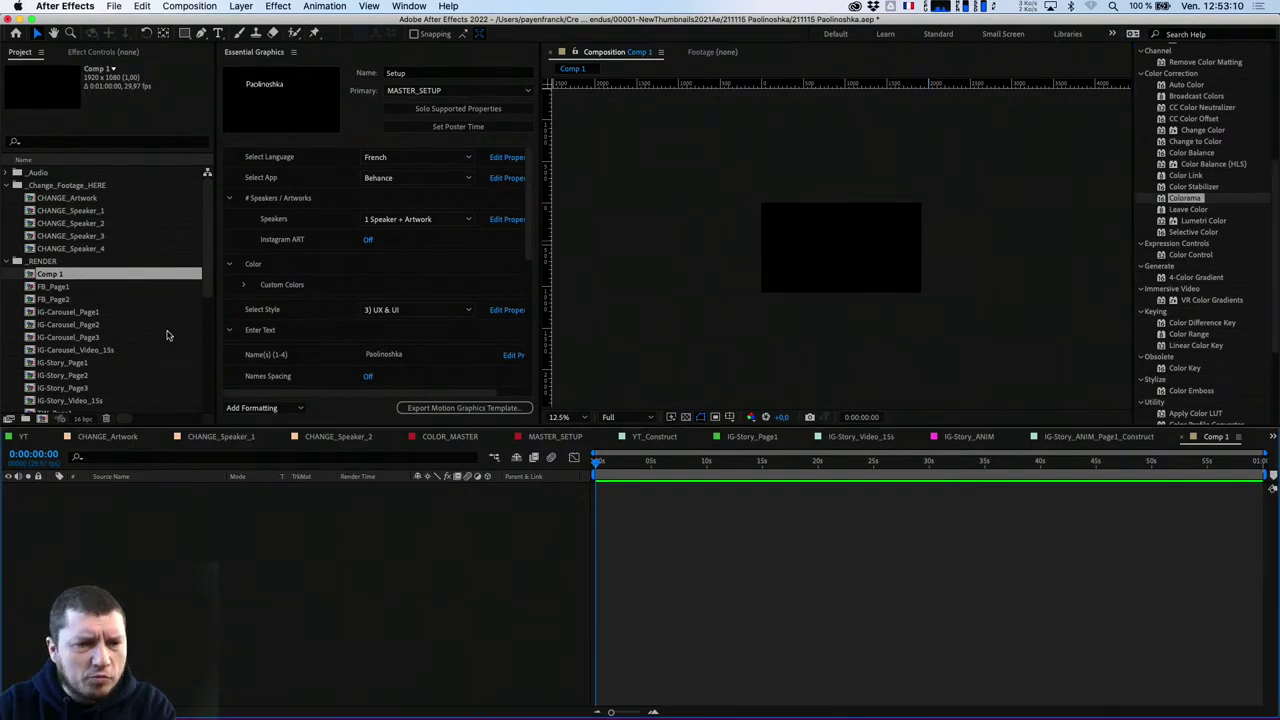
# Try to resize Comp 1 to 500 by 500 px and undo the change
pyautogui.press('super+k')
pyautogui.press('Tab')
pyautogui.press('Tab')
pyautogui.press('Tab')
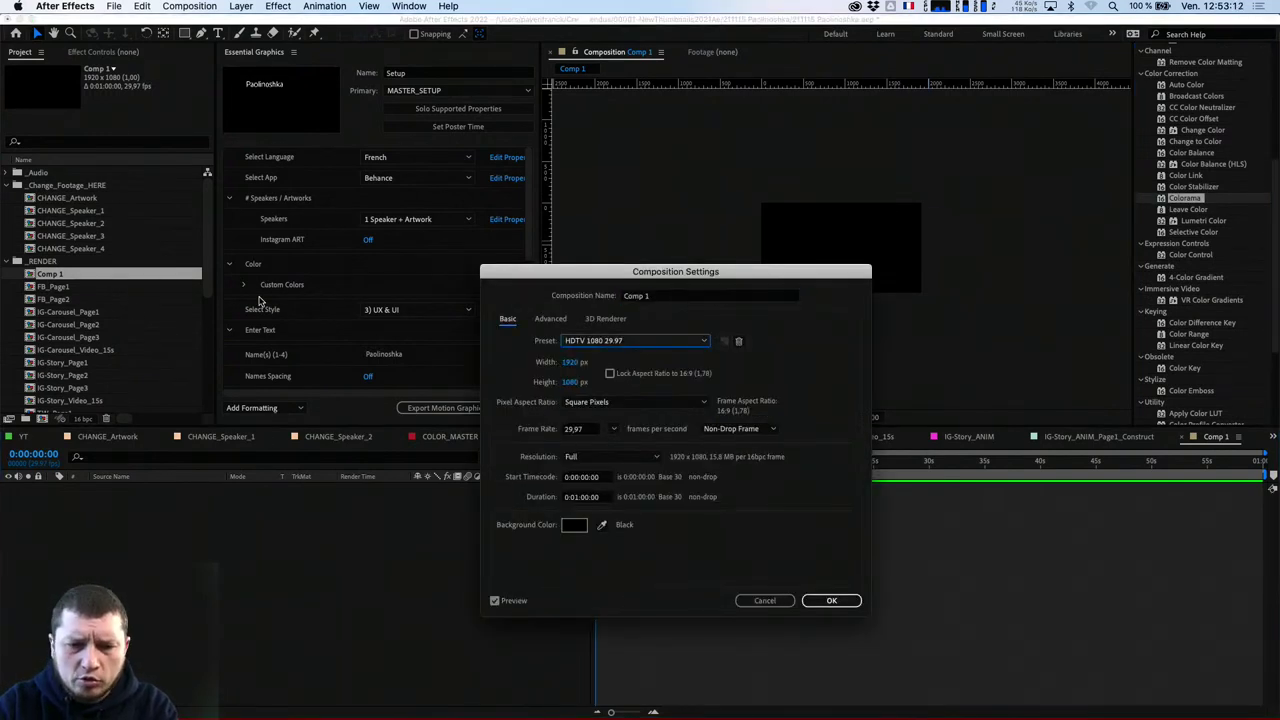
pyautogui.write('500')
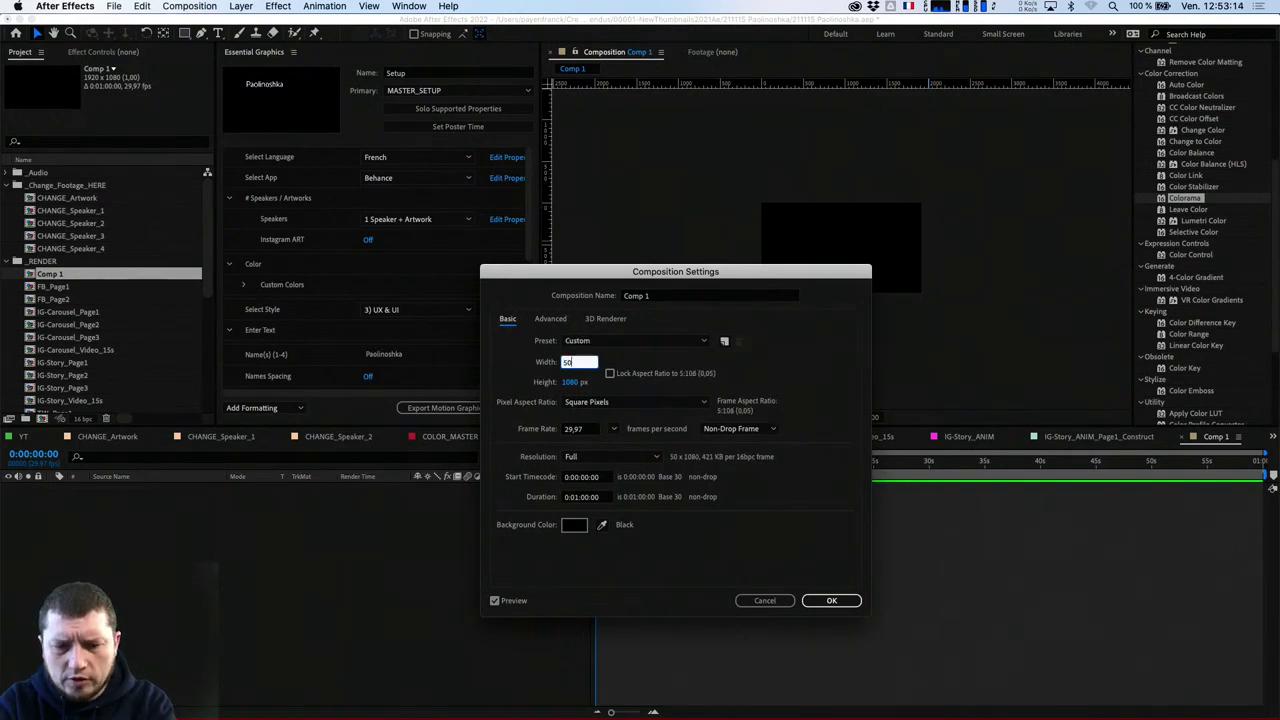
pyautogui.press('Tab')
pyautogui.write('500')
pyautogui.press('Return')
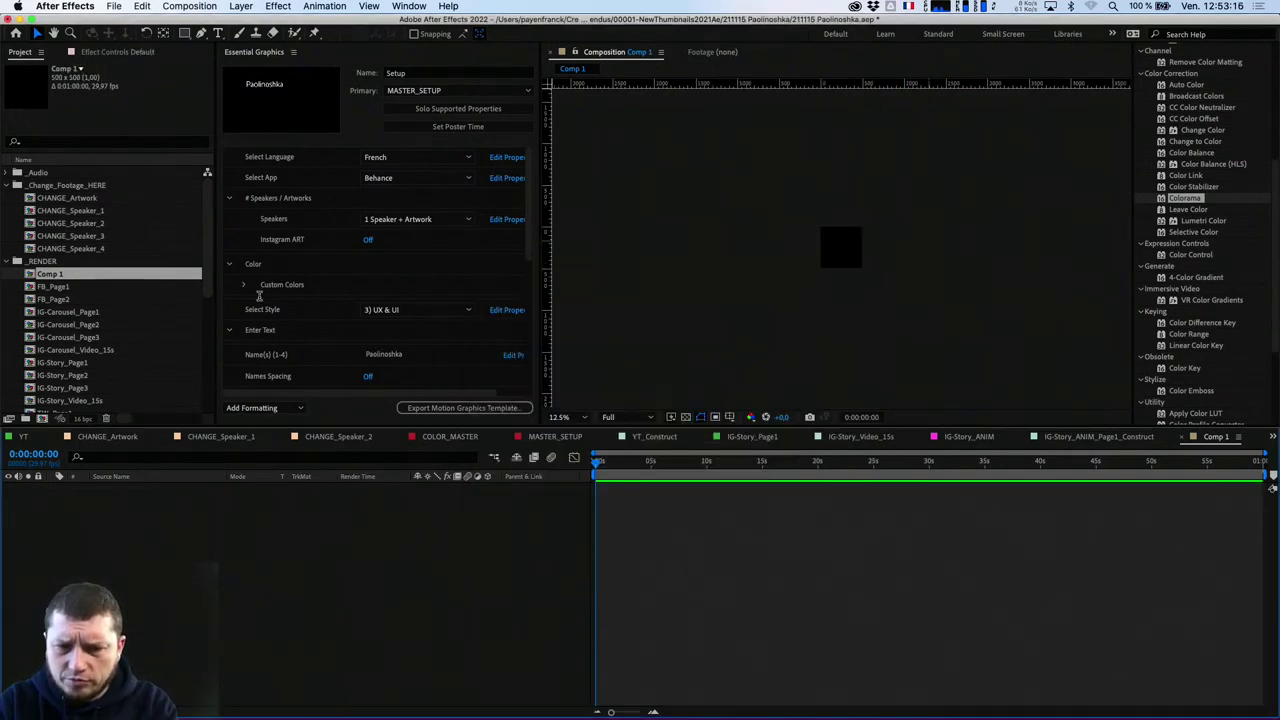
pyautogui.press('super+z')
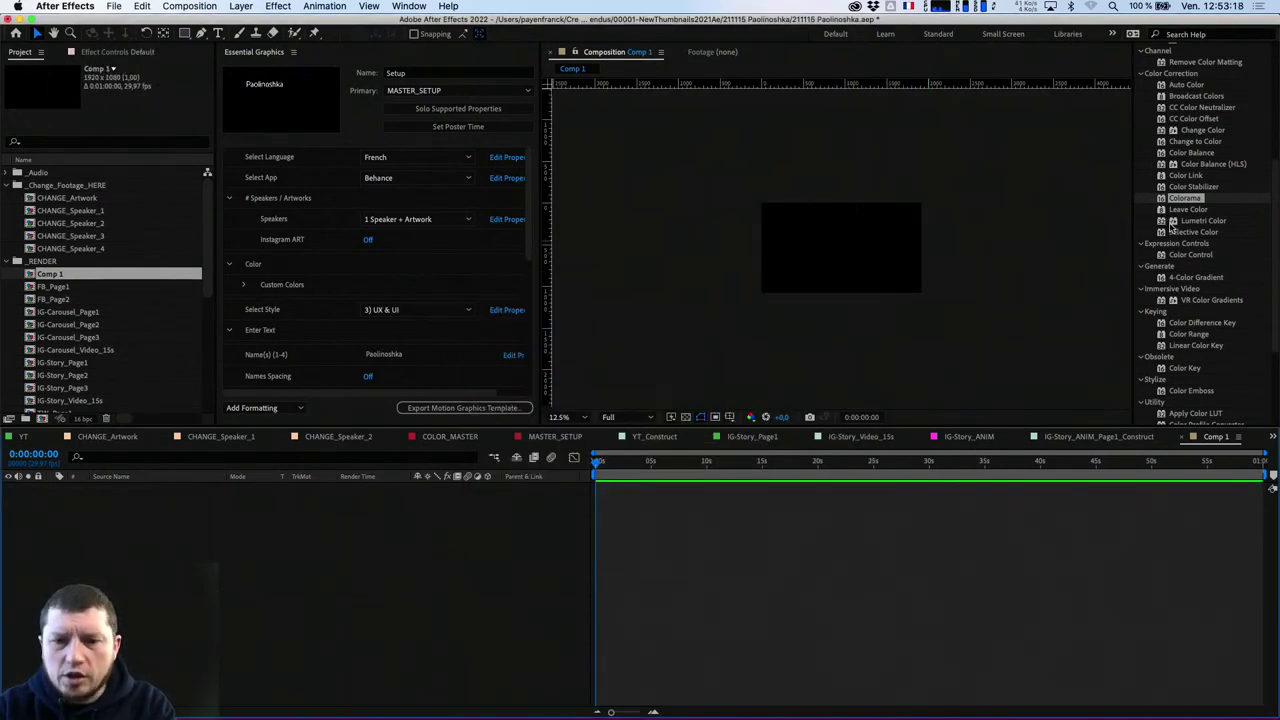
# Create a white solid of 500 by 500 px in Comp 1
pyautogui.press('super+y')
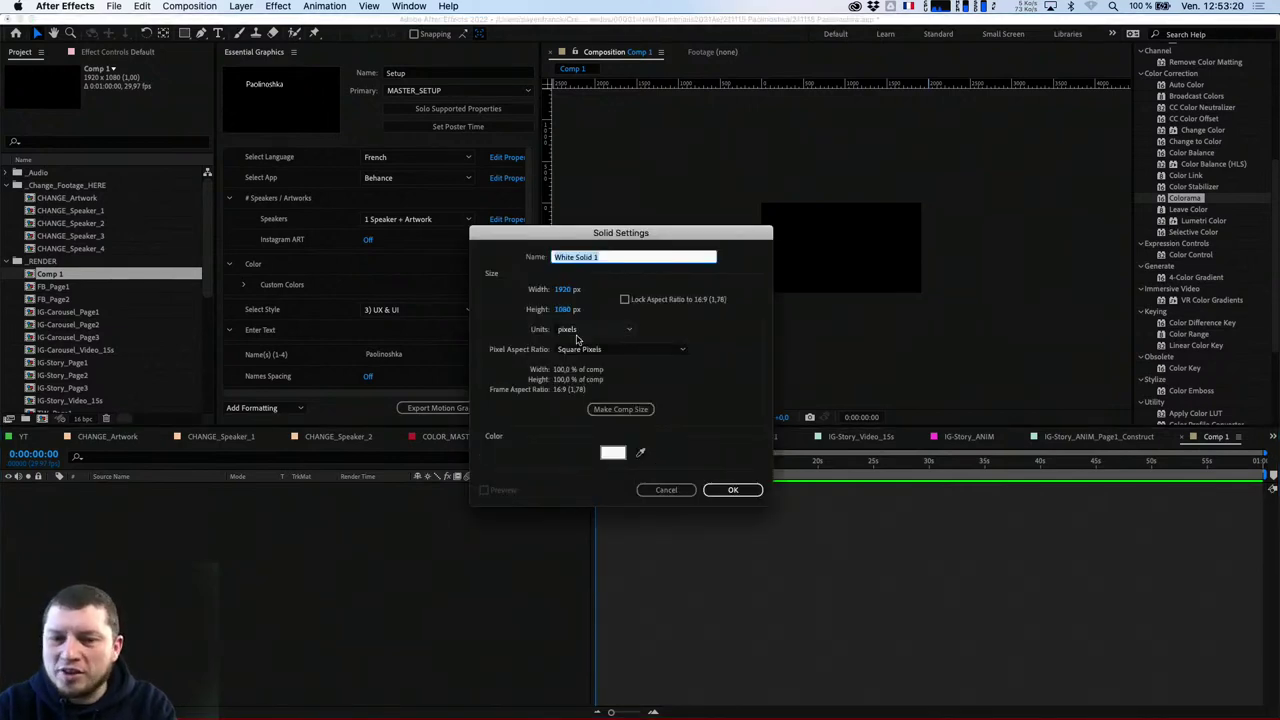
pyautogui.press('Tab')
pyautogui.press('Tab')
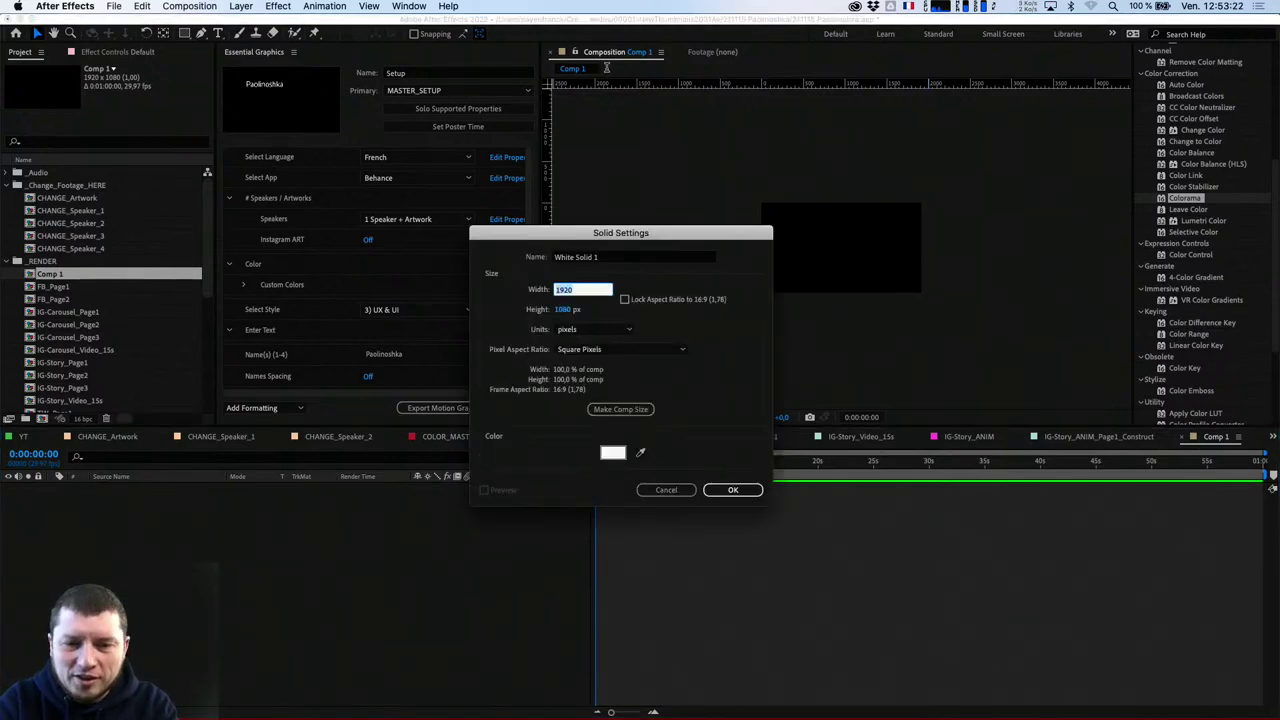
pyautogui.hotkey('shift', 'Tab')
pyautogui.write('500')
pyautogui.press('Tab')
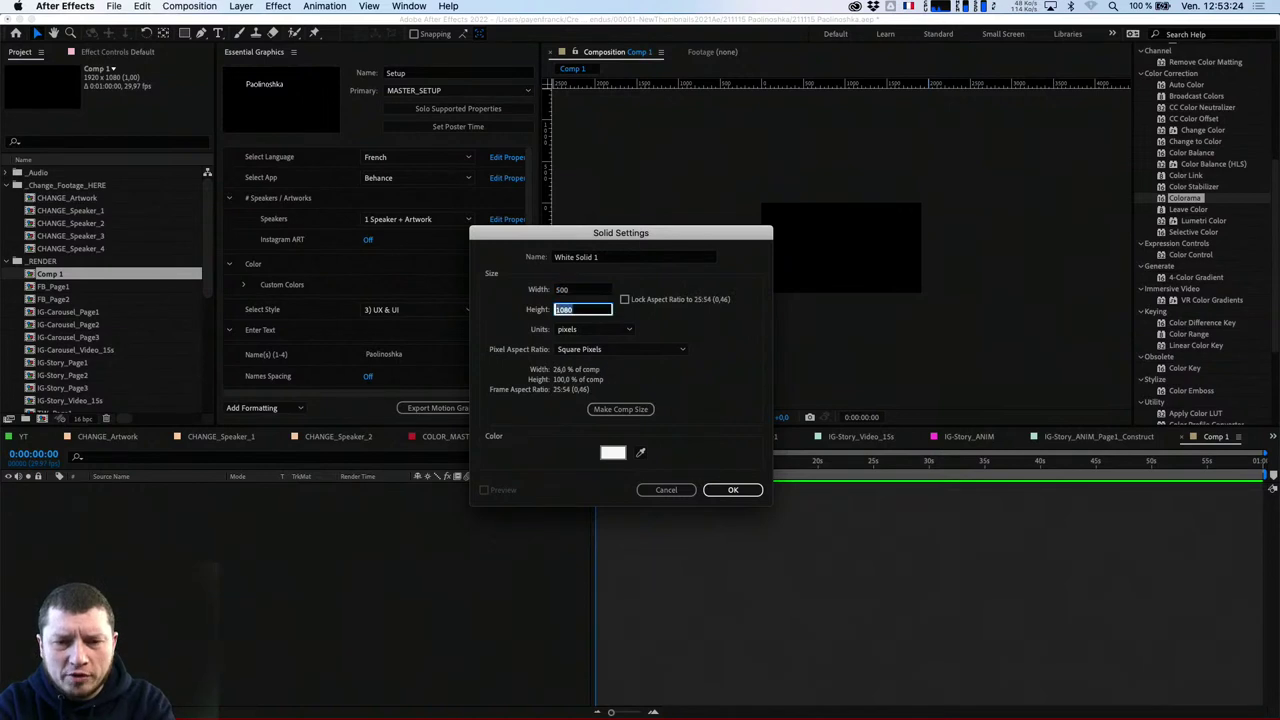
pyautogui.write('500')
pyautogui.press('Return')
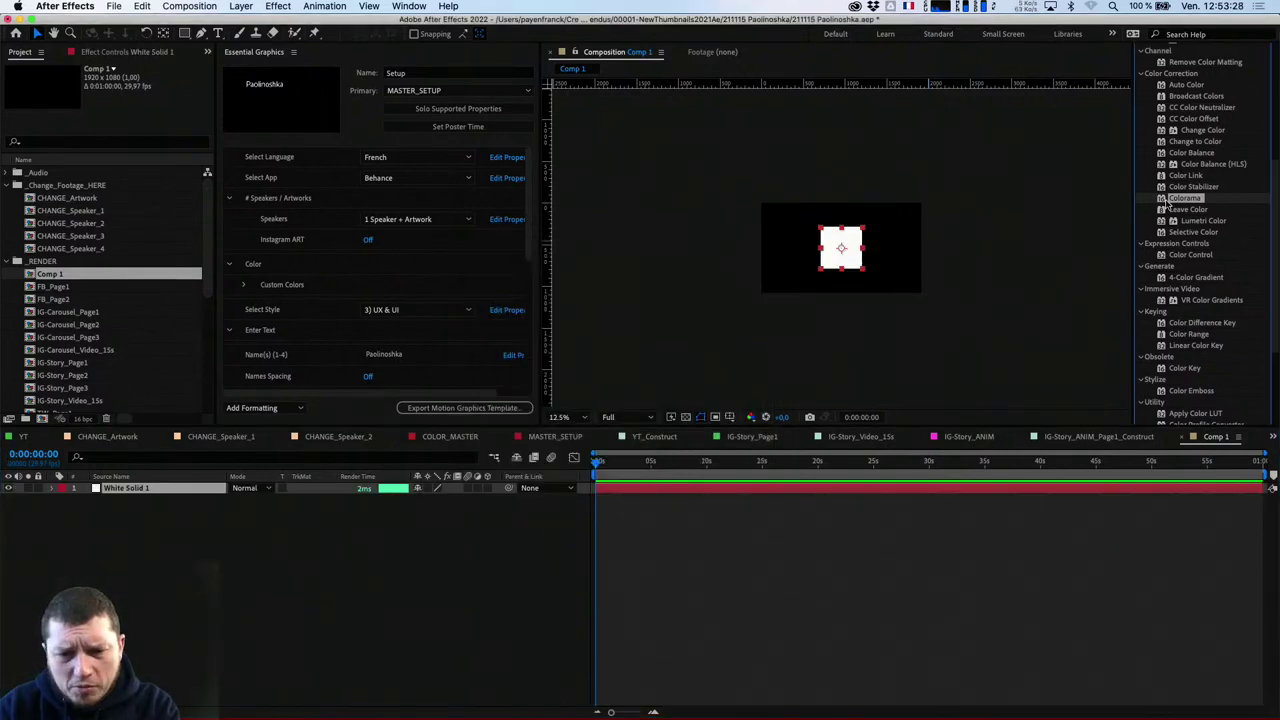
# Apply Colorama to the white solid and expand its Input Phase, Output Cycle, Modify and Pixel Selection settings
pyautogui.moveTo(1183, 200); pyautogui.dragTo(853, 253)
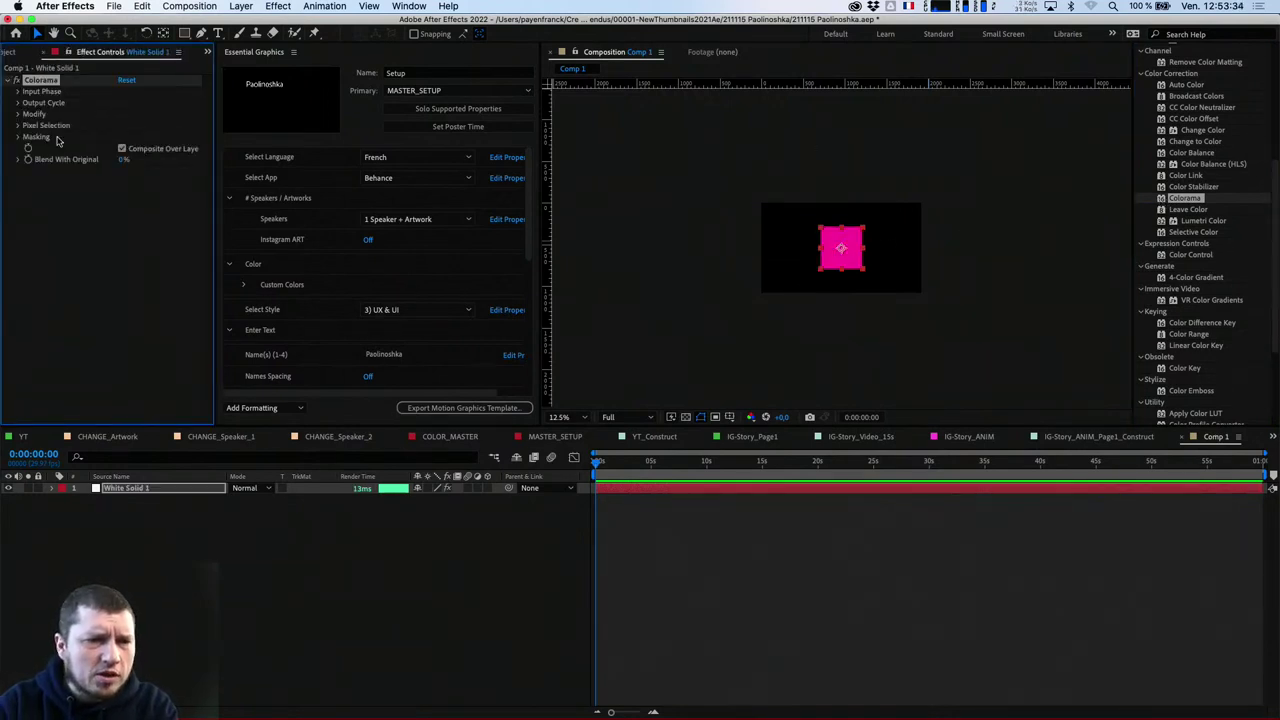
pyautogui.click(17, 91)
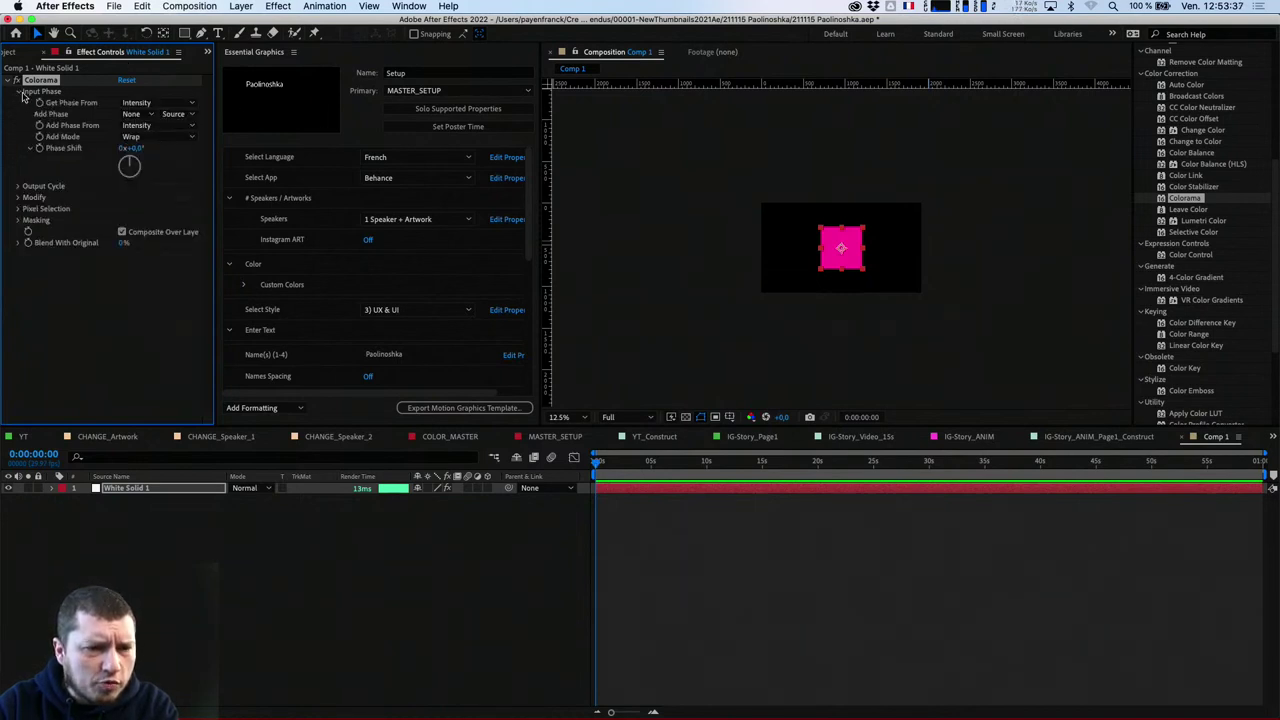
pyautogui.click(17, 209)
pyautogui.click(18, 198)
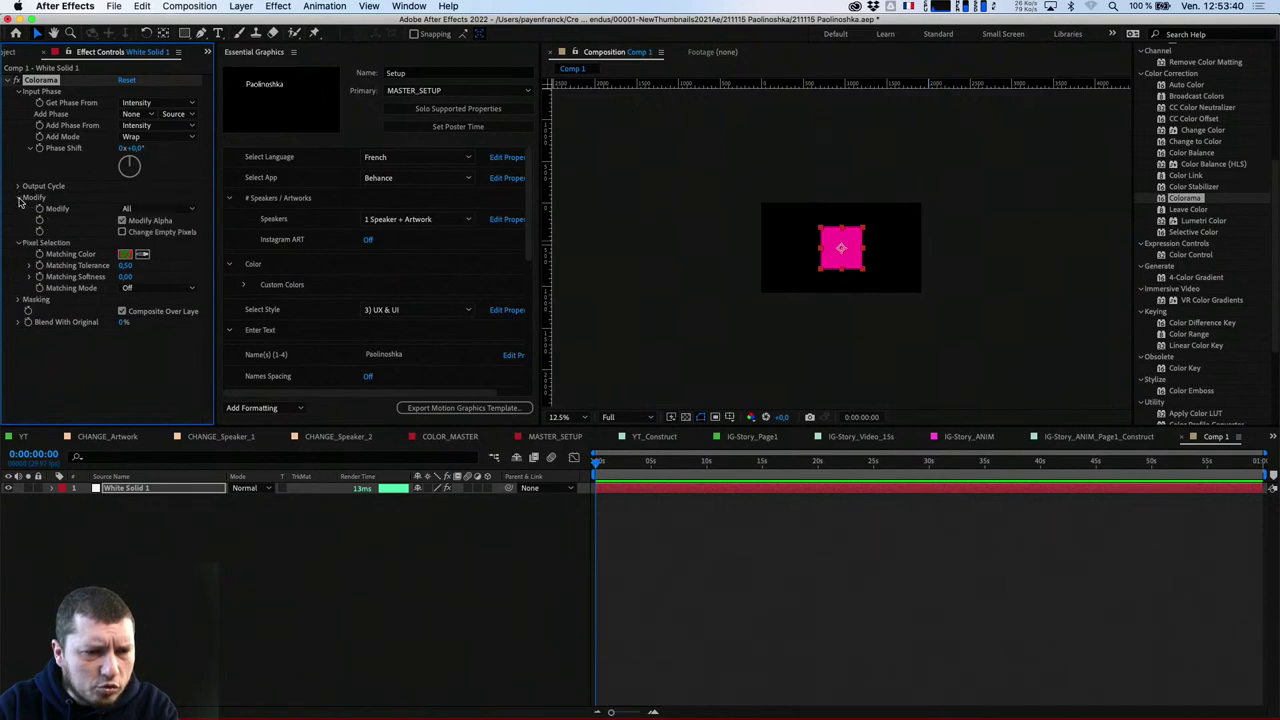
pyautogui.click(18, 187)
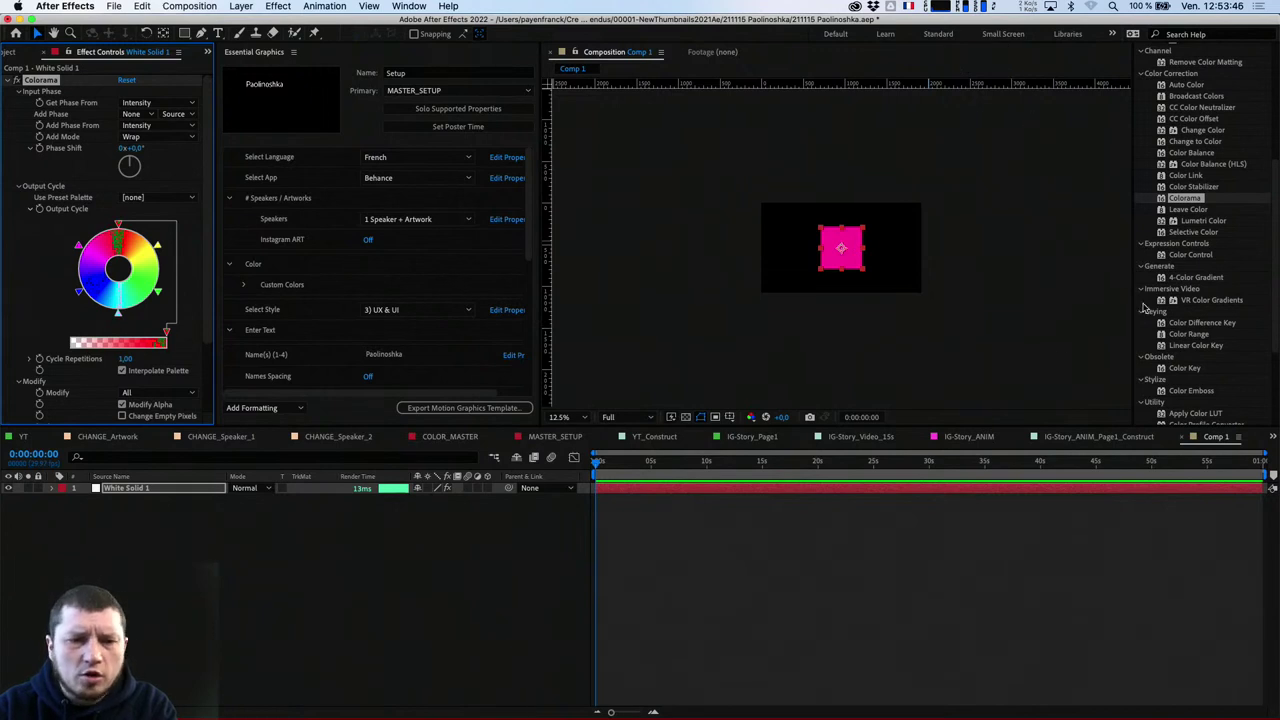
# Capture a screenshot of the whole screen and place the image as a layer in Comp 1
pyautogui.moveTo(1121, 22); pyautogui.dragTo(1036, 8)
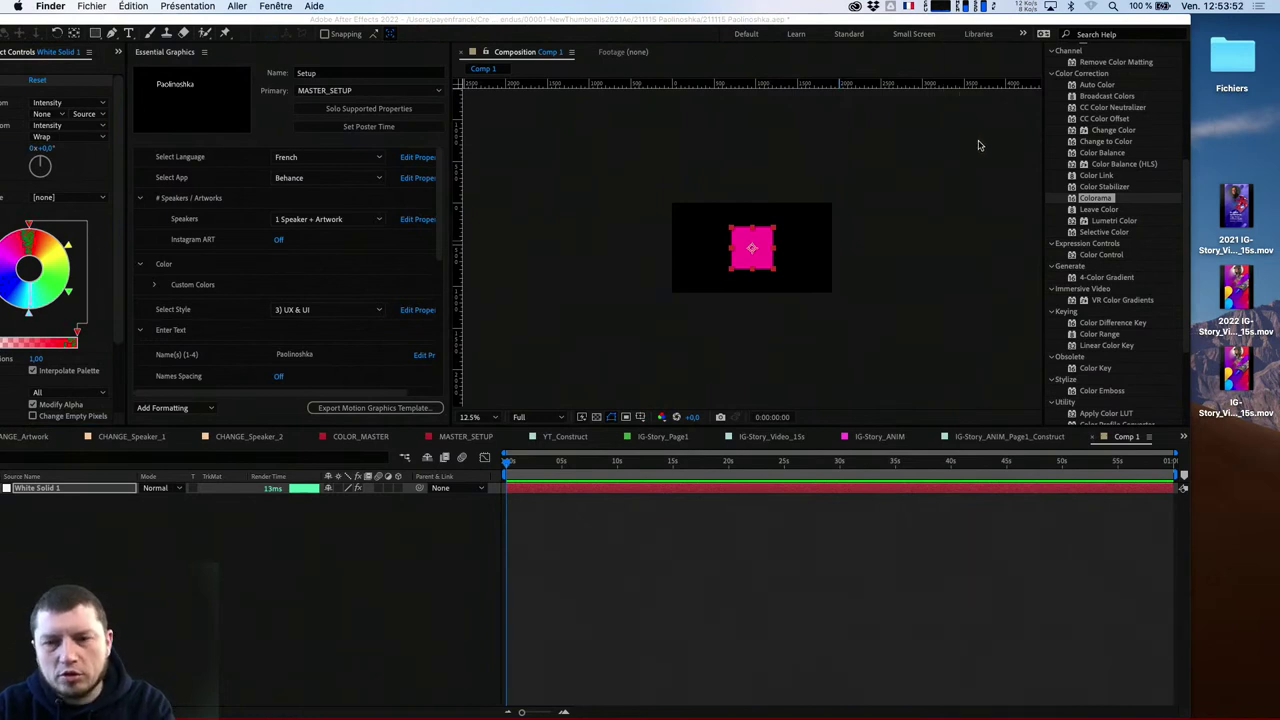
pyautogui.press('super+shift+3')
pyautogui.click(1247, 486)
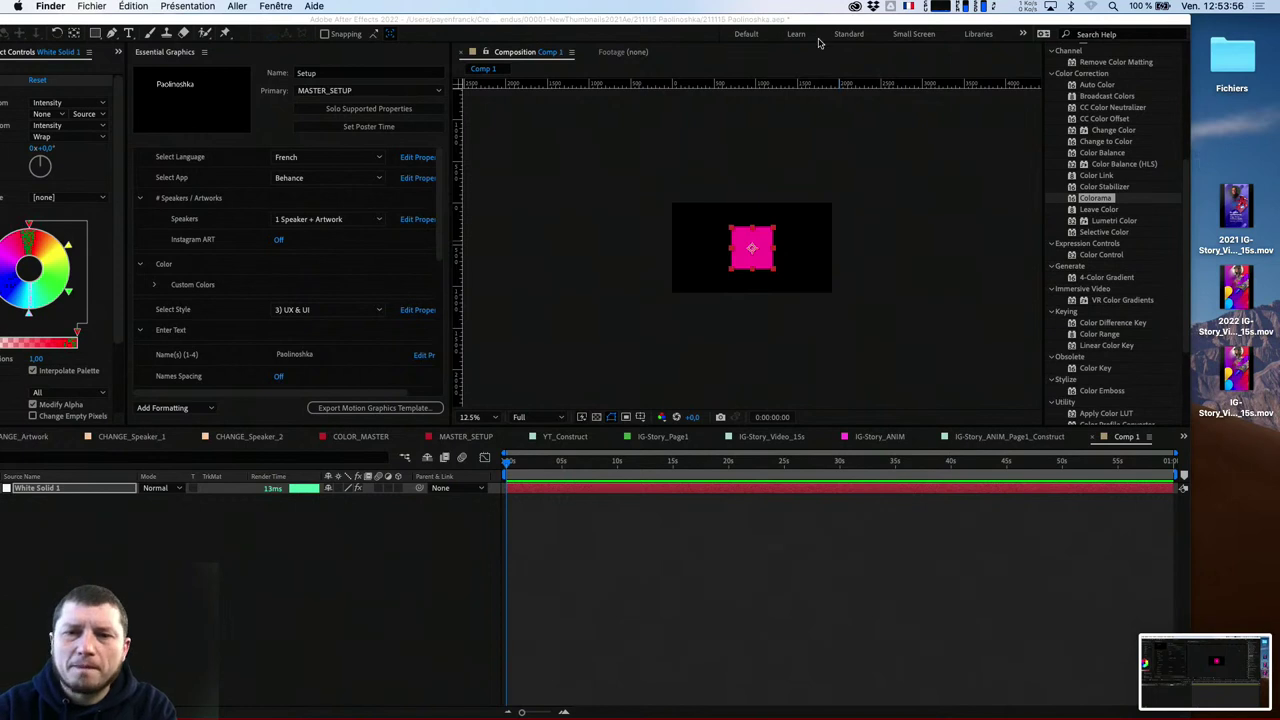
pyautogui.moveTo(818, 20); pyautogui.dragTo(824, 20)
pyautogui.click(1238, 605)
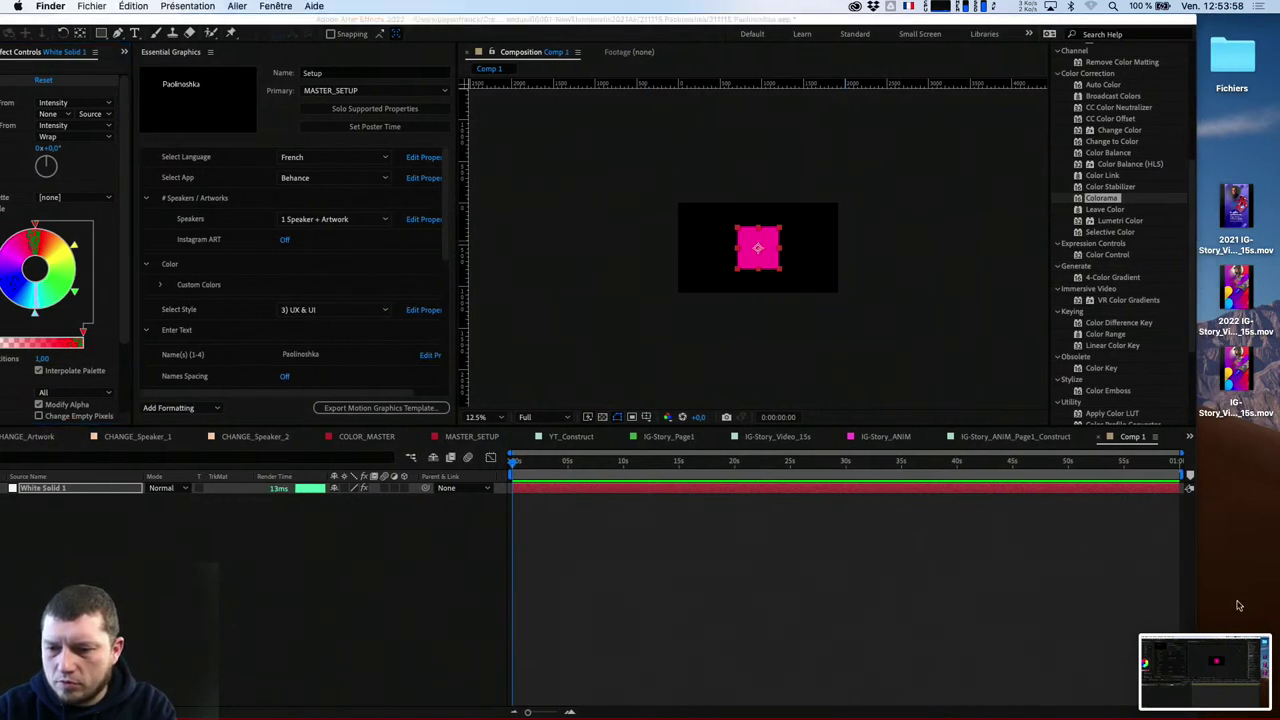
pyautogui.moveTo(1233, 652); pyautogui.dragTo(766, 274)
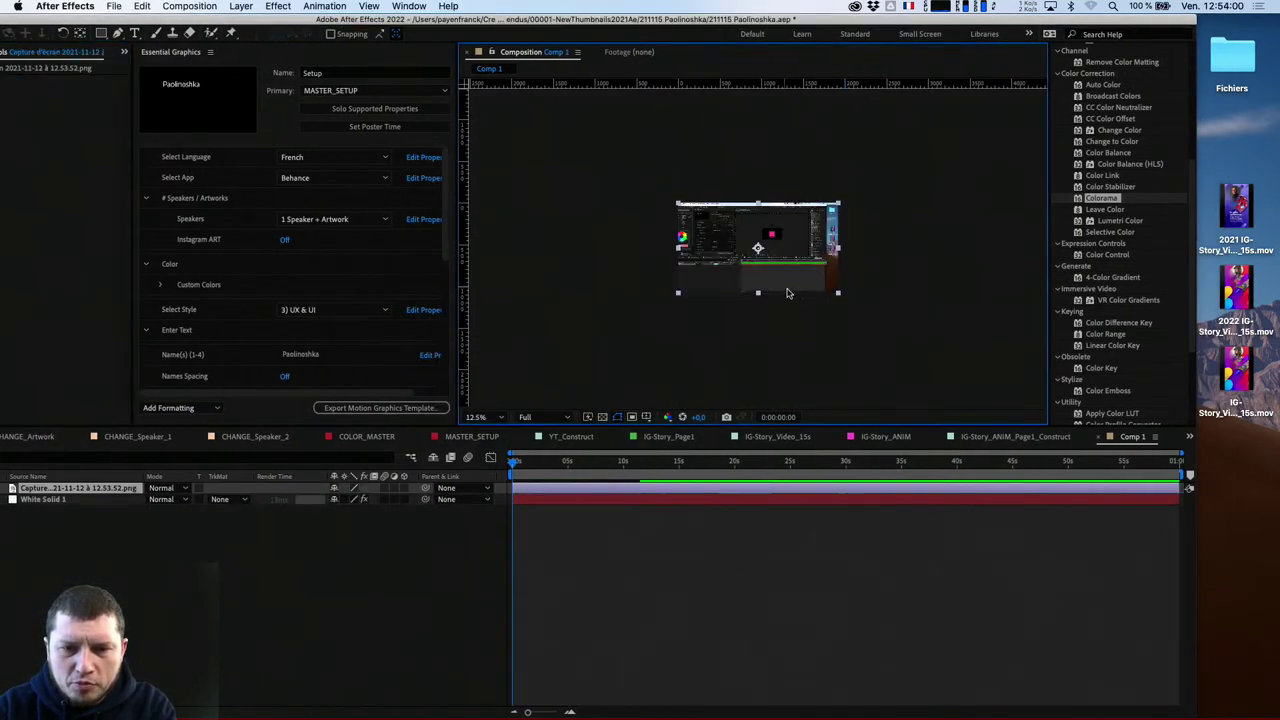
pyautogui.moveTo(567, 20); pyautogui.dragTo(653, 20)
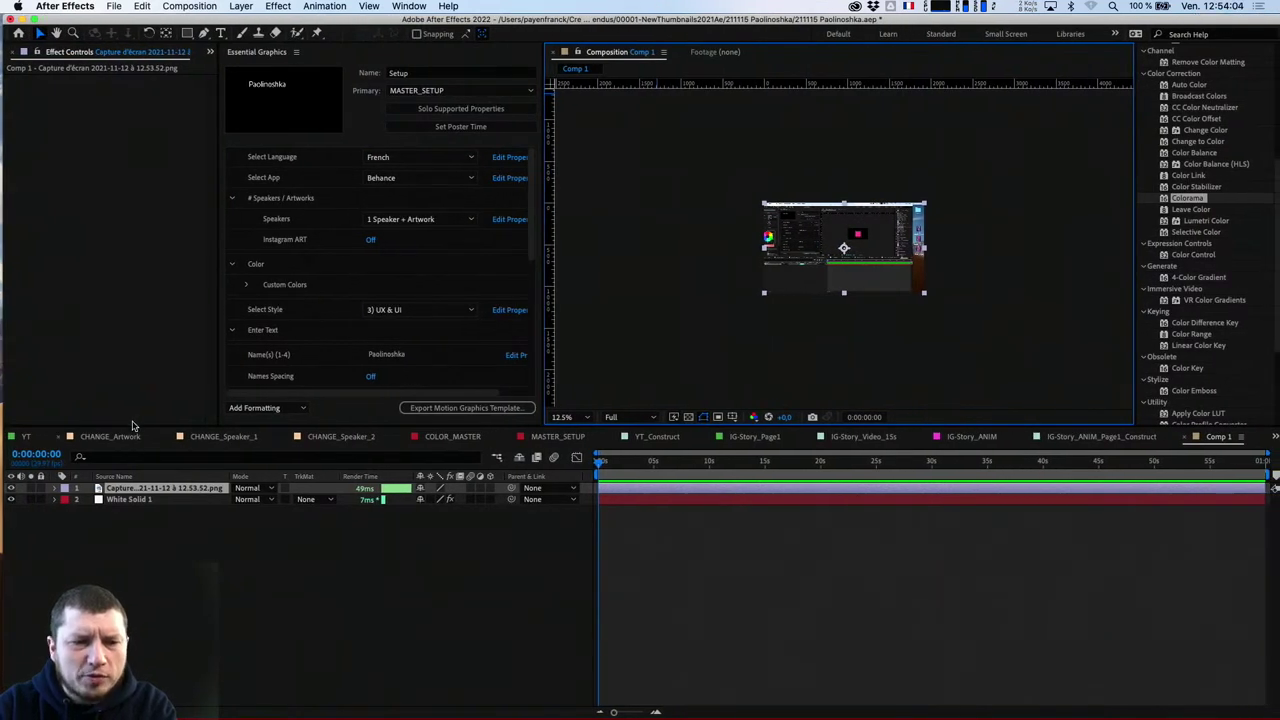
# Delete the white solid from Comp 1 and apply Colorama to the screenshot layer
pyautogui.click(128, 499)
pyautogui.press('Delete')
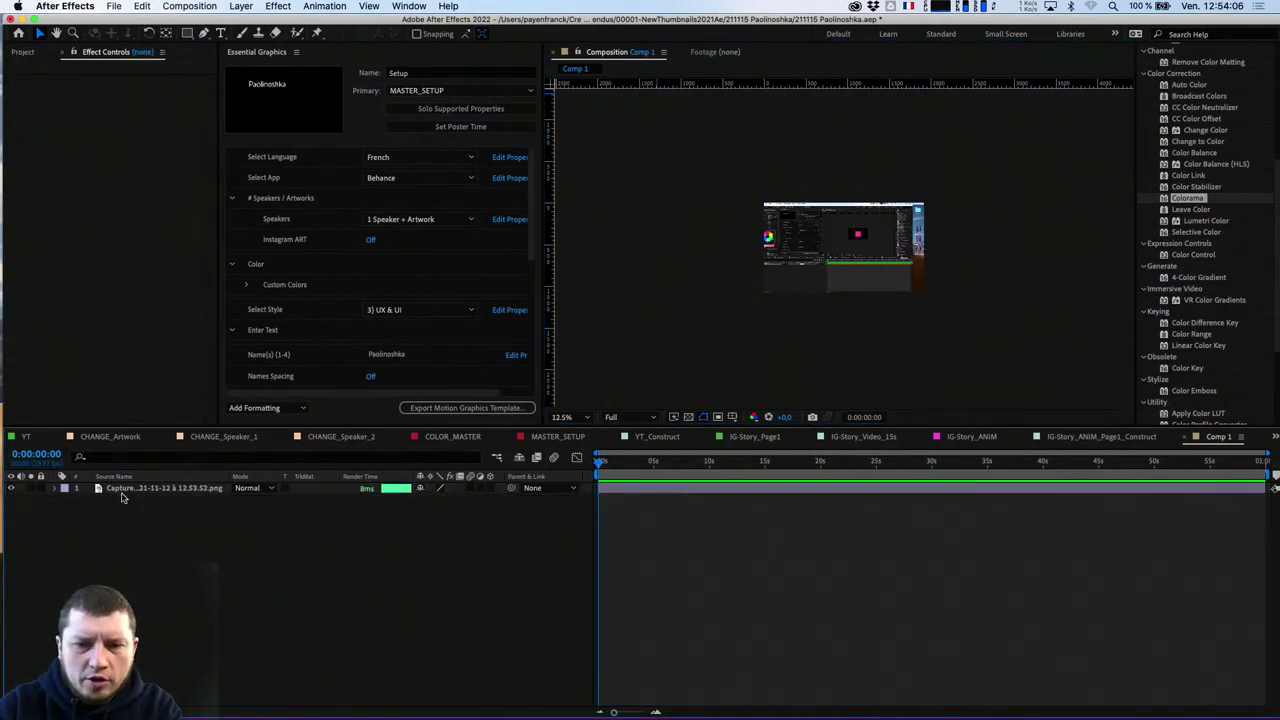
pyautogui.click(813, 261)
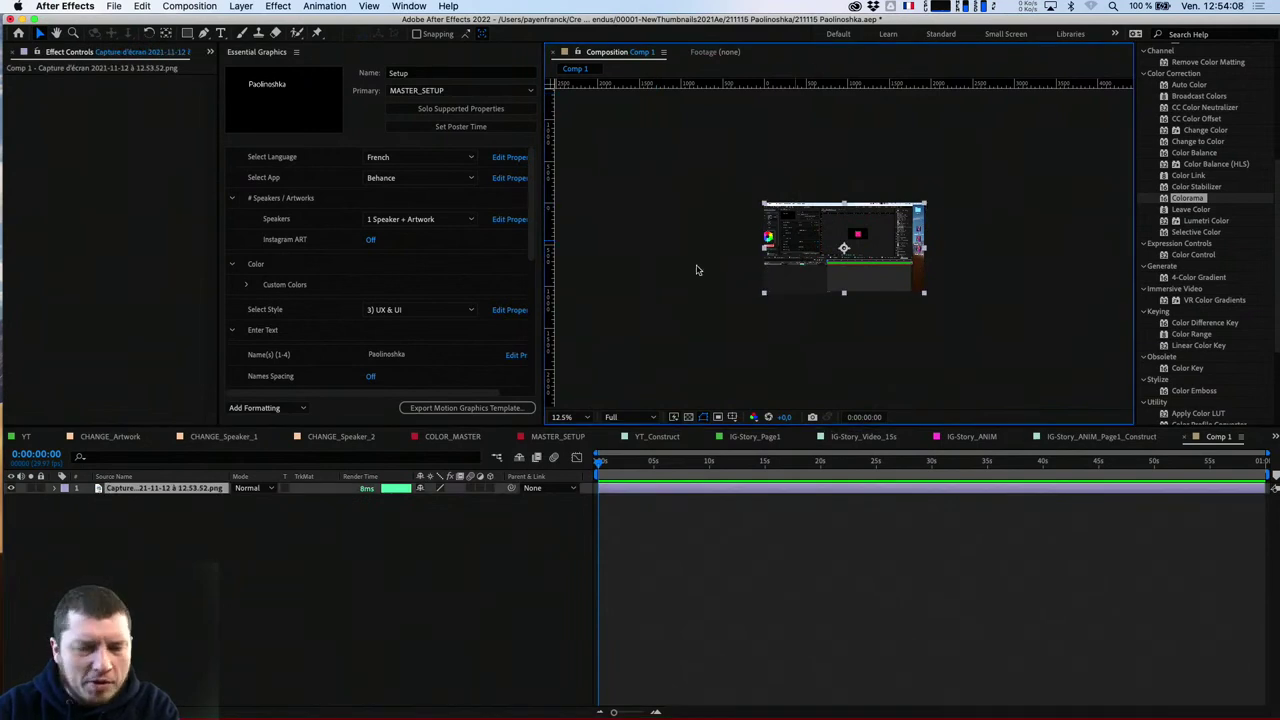
pyautogui.doubleClick(1163, 199)
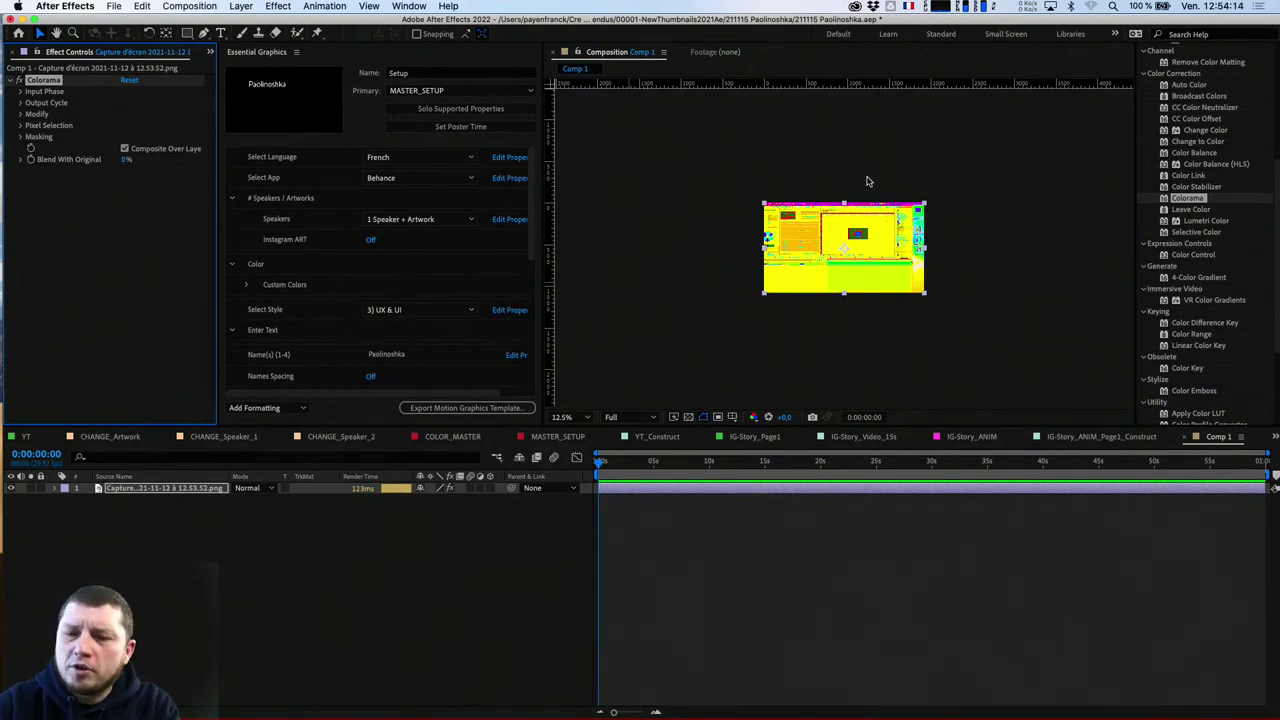
# Scale the screenshot layer down into the lower-left part of the composition and remove its second Colorama effect
pyautogui.moveTo(844, 203); pyautogui.dragTo(838, 265)
pyautogui.press('super+alt+shift+e')
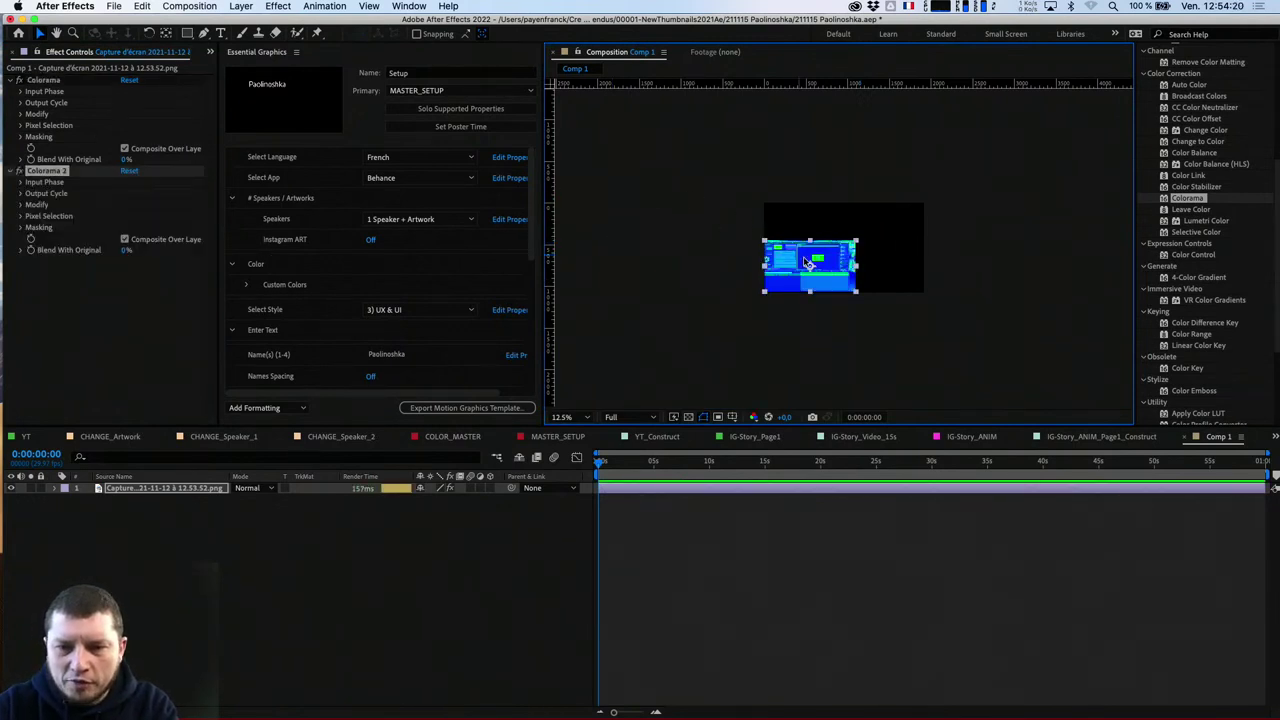
pyautogui.press('space')
pyautogui.press('space')
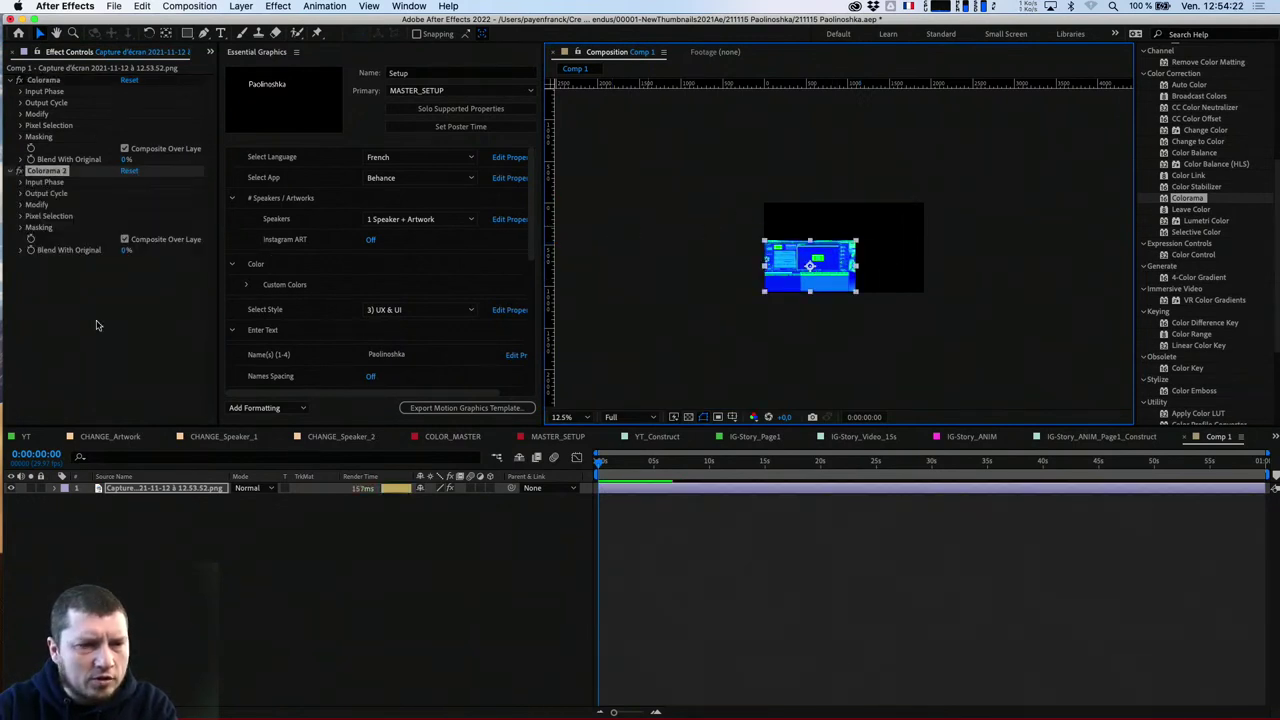
pyautogui.click(95, 322)
pyautogui.click(34, 170)
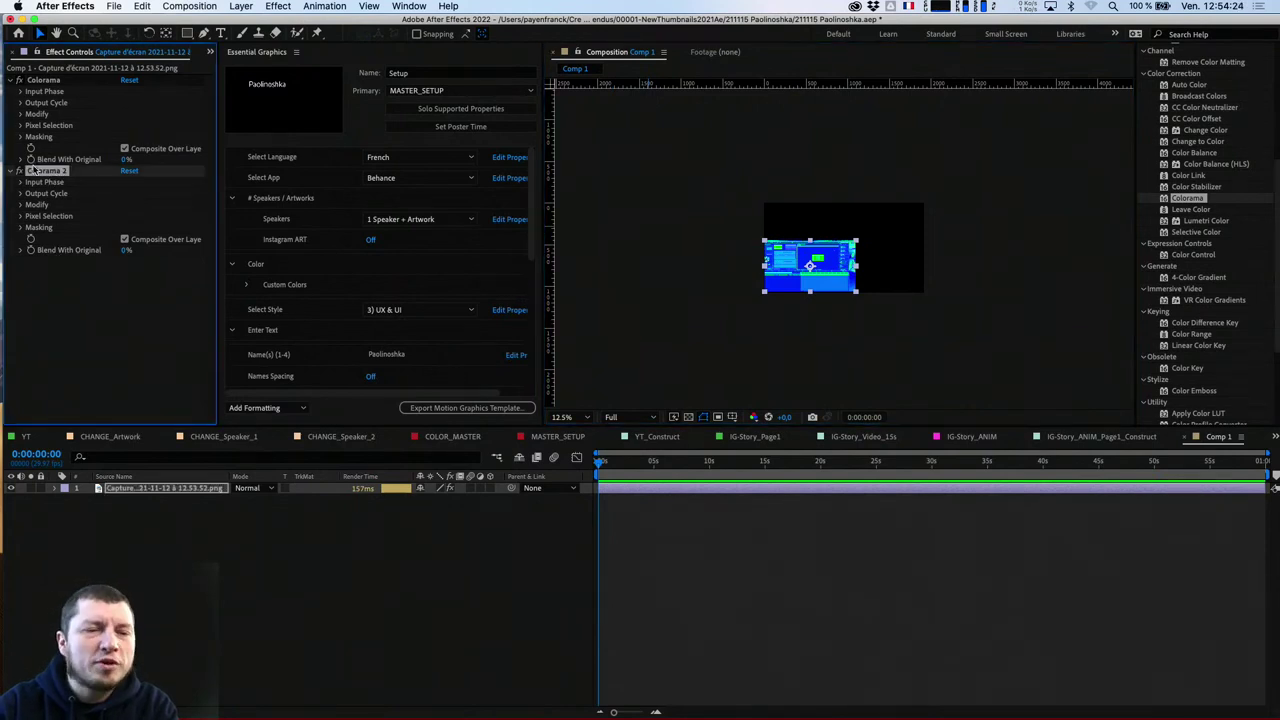
pyautogui.press('Delete')
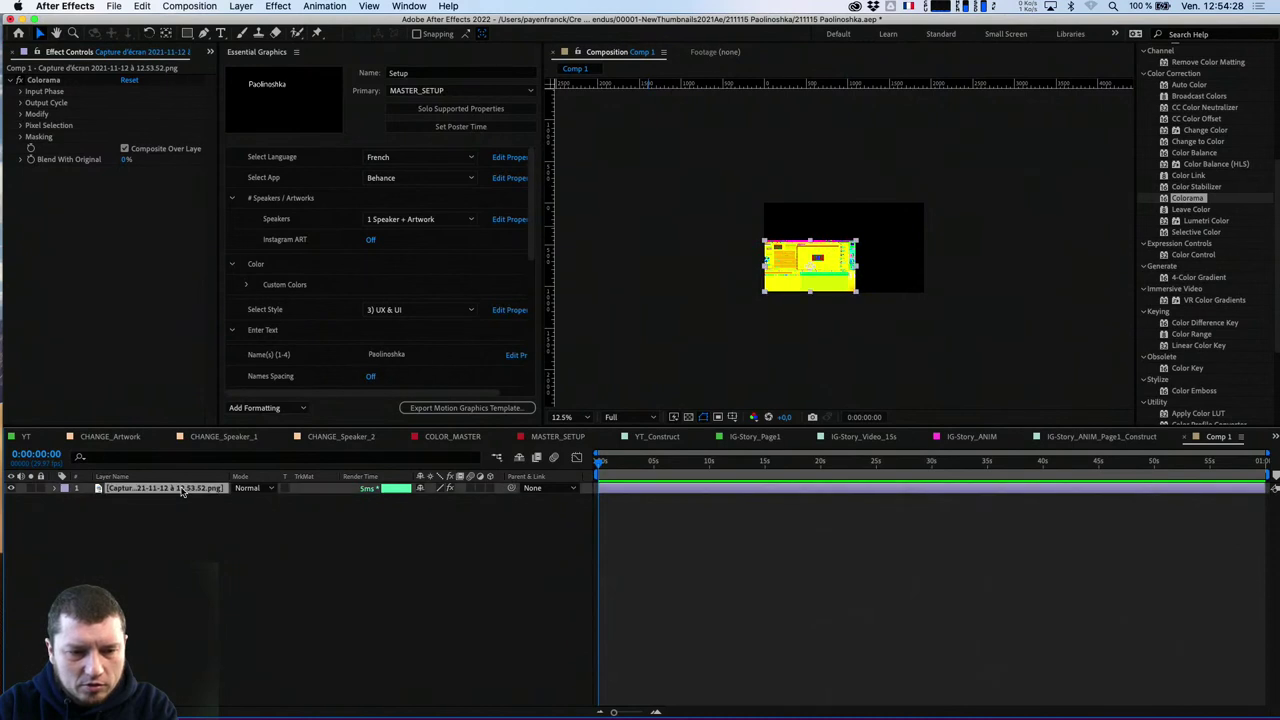
# Duplicate the screenshot layer and move the copy to the upper-right part of the composition
pyautogui.press('super+d')
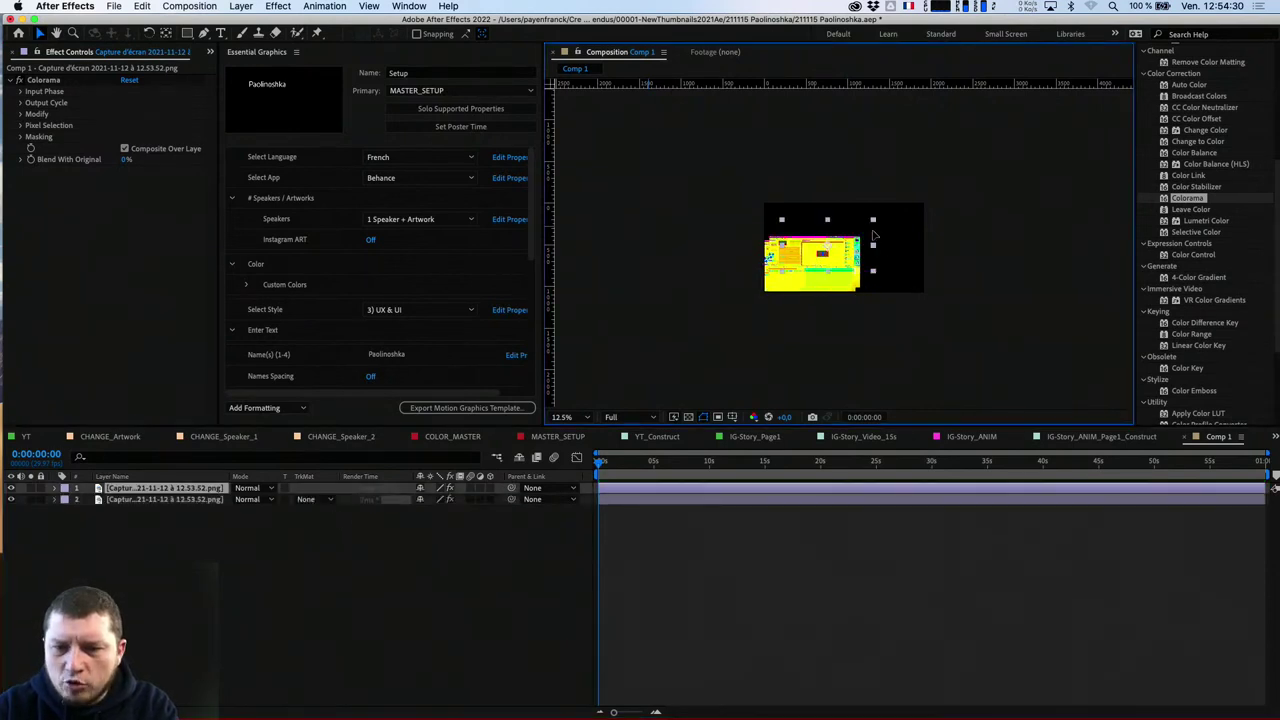
pyautogui.moveTo(858, 260); pyautogui.dragTo(902, 220)
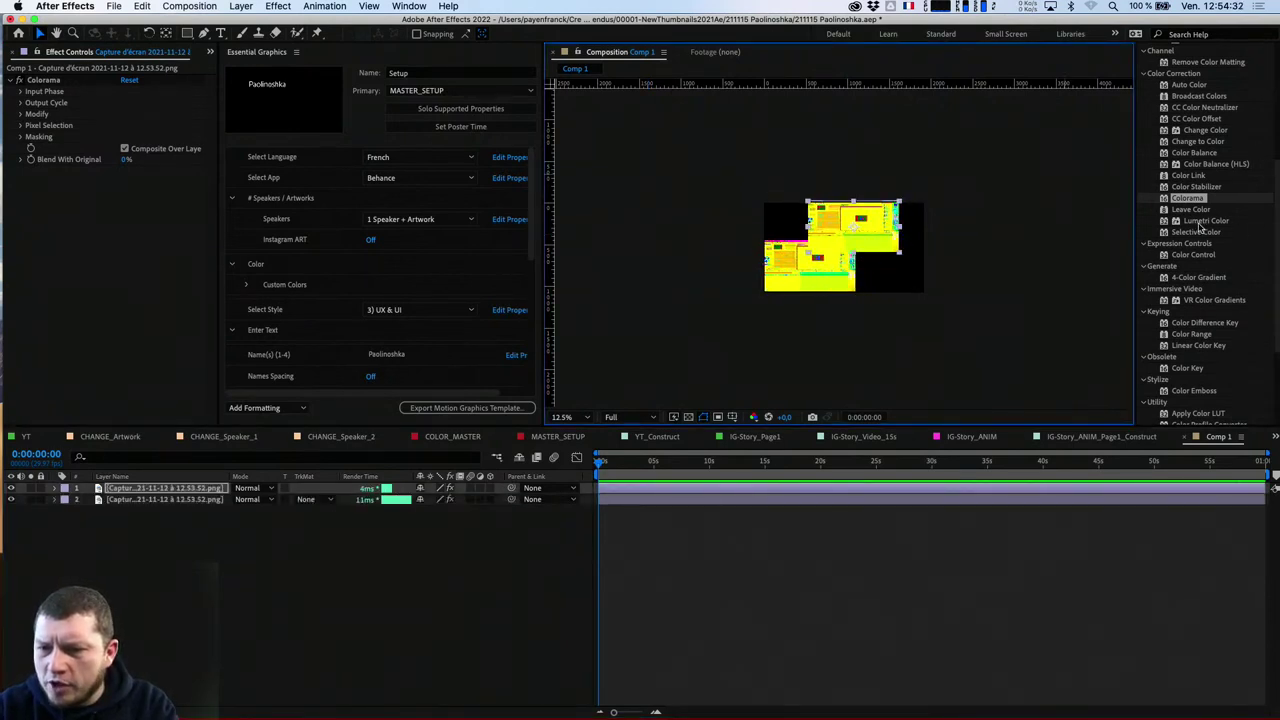
# Apply CC Color Offset to the duplicated screenshot layer and remove Colorama from it
pyautogui.click(1203, 119)
pyautogui.doubleClick(1203, 120)
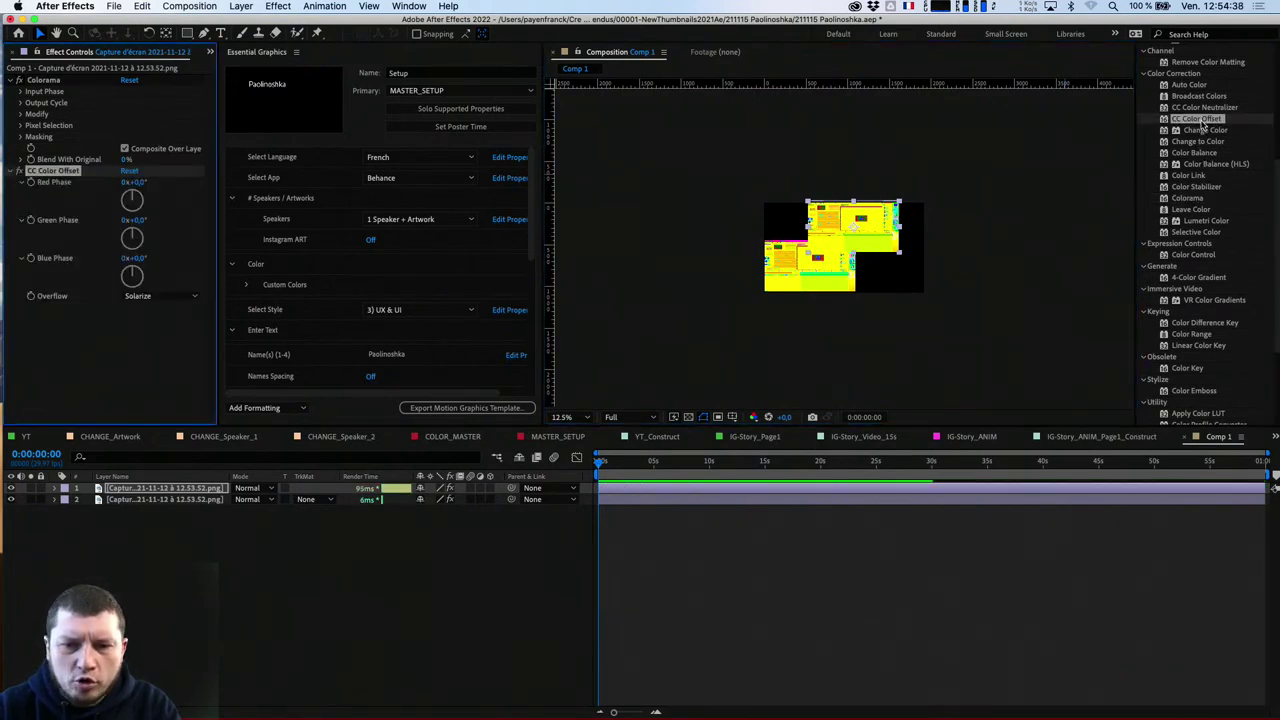
pyautogui.click(58, 82)
pyautogui.press('Delete')
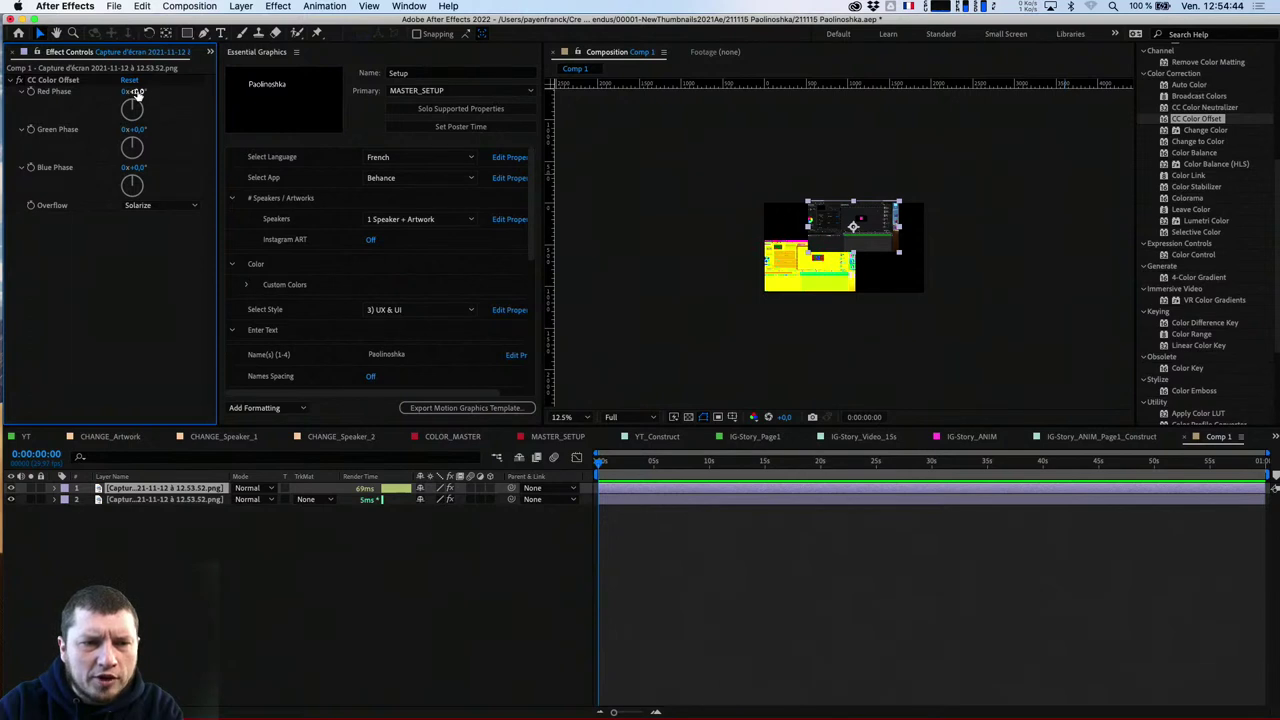
# Set the copy's CC Color Offset to Red Phase 122°, Green Phase 81° and Blue Phase 75°, and compare the two layers
pyautogui.moveTo(137, 92); pyautogui.dragTo(145, 182)
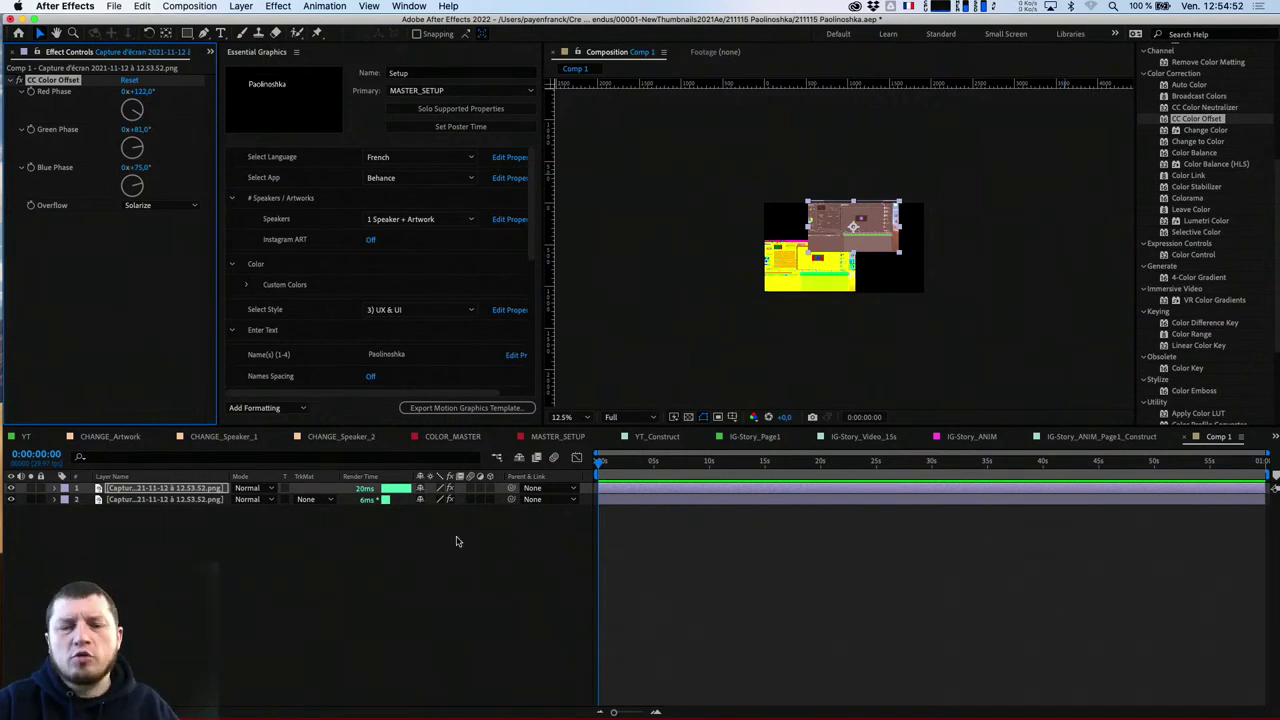
pyautogui.click(168, 499)
pyautogui.click(174, 490)
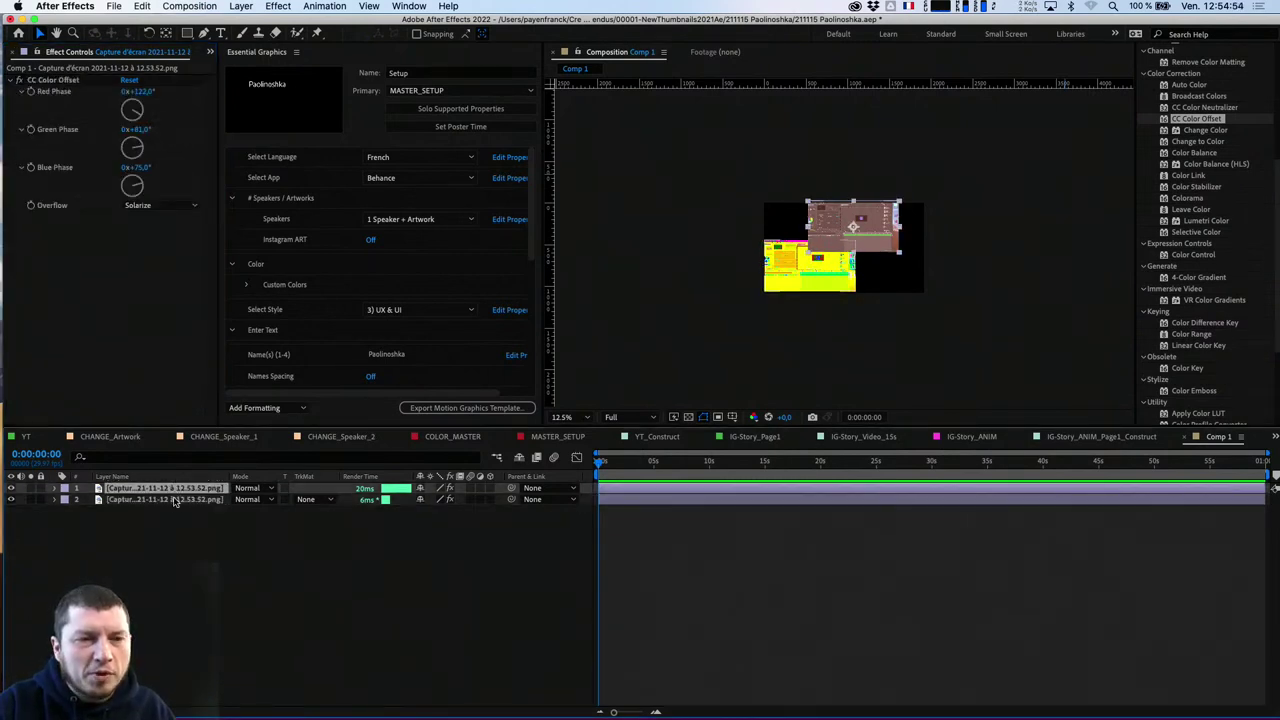
pyautogui.click(176, 499)
pyautogui.click(176, 490)
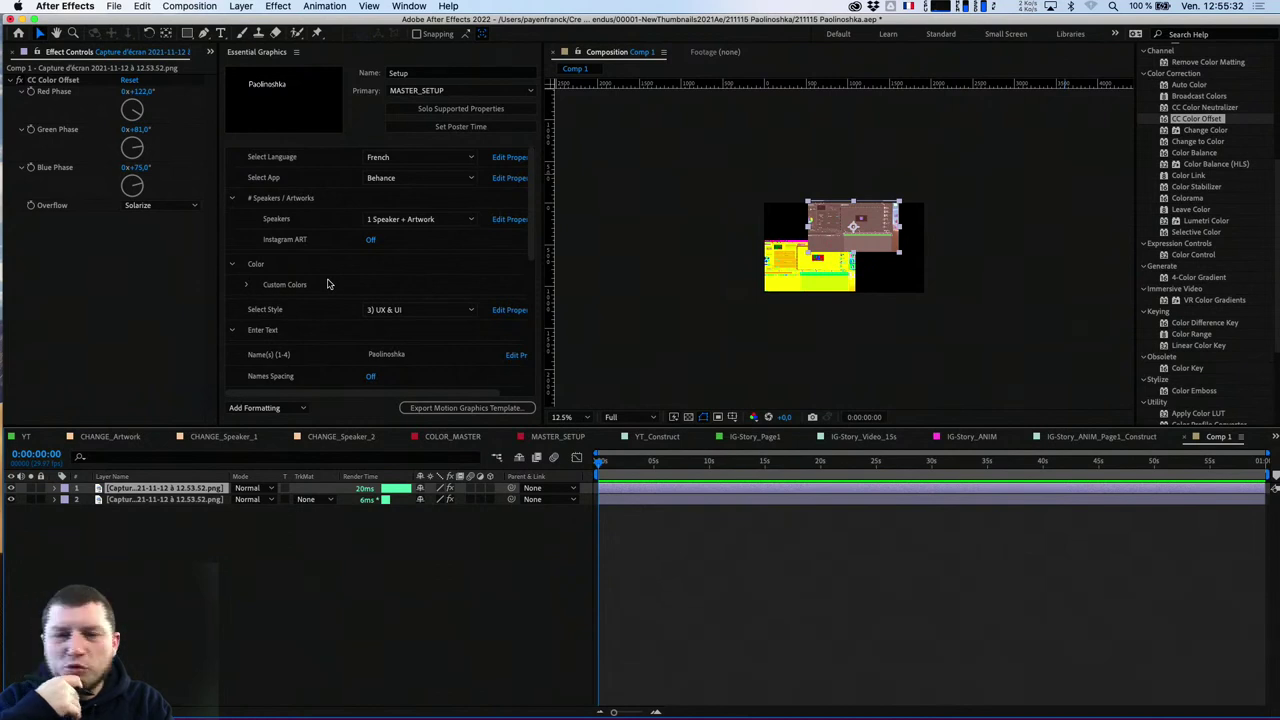
# Search the effects and presets for "blur" and apply Gaussian Blur (Legacy) to the upper screenshot layer
pyautogui.scroll(5, 1185, 66)
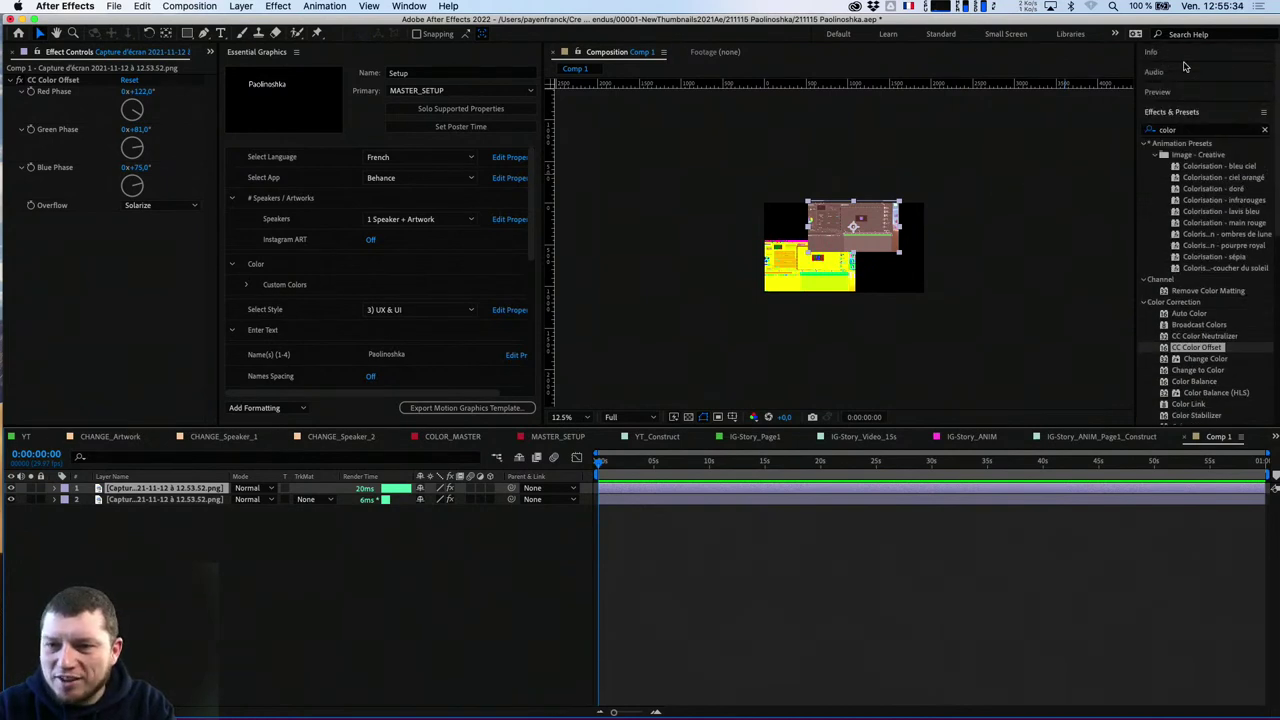
pyautogui.click(1195, 130)
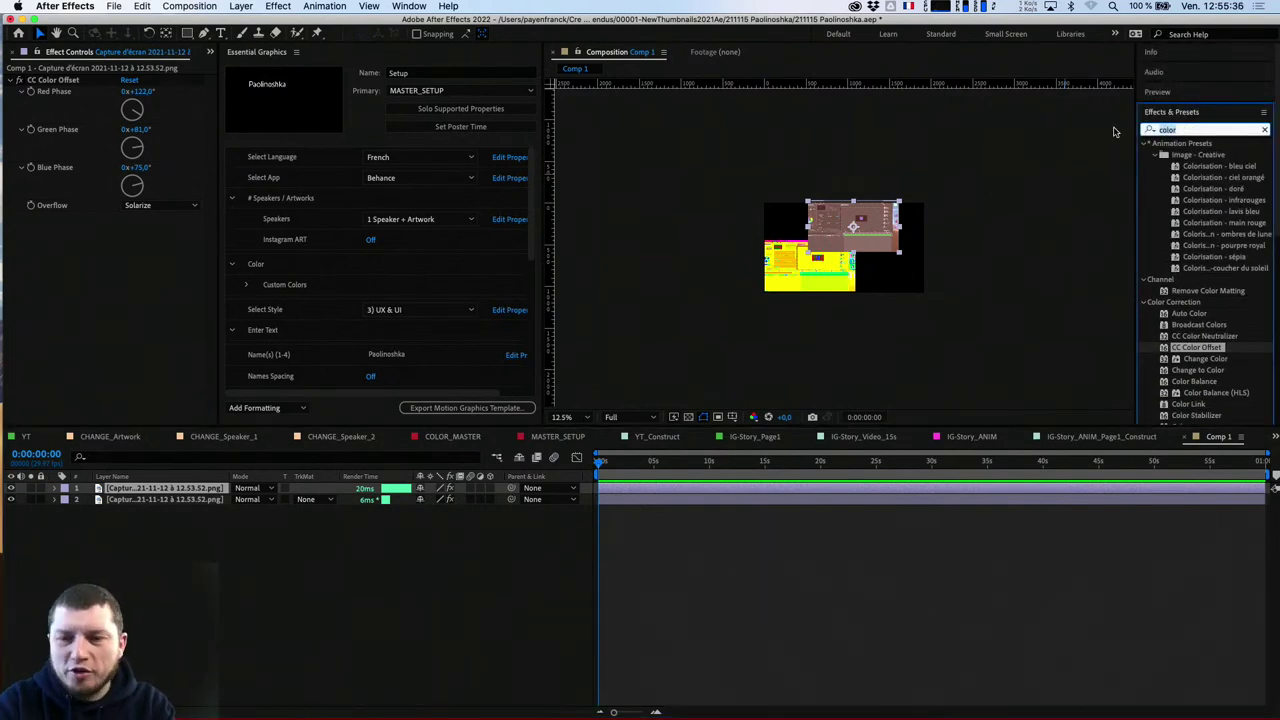
pyautogui.click(566, 417)
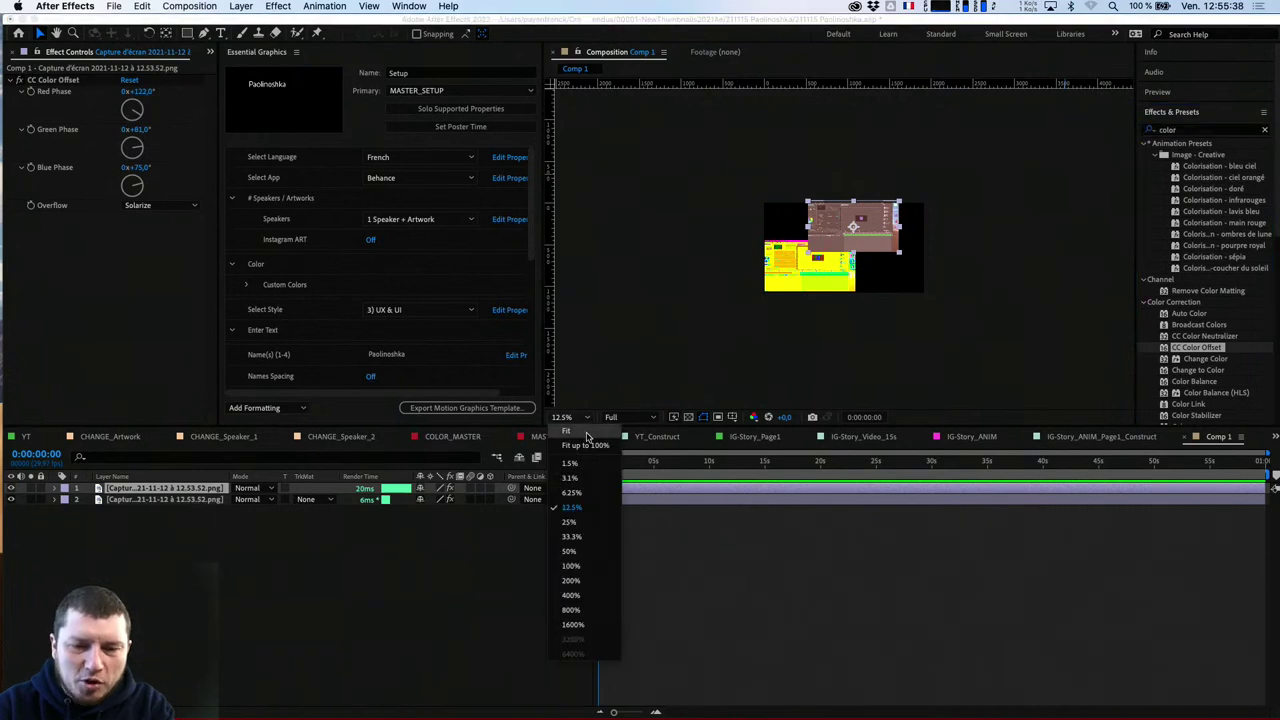
pyautogui.click(586, 436)
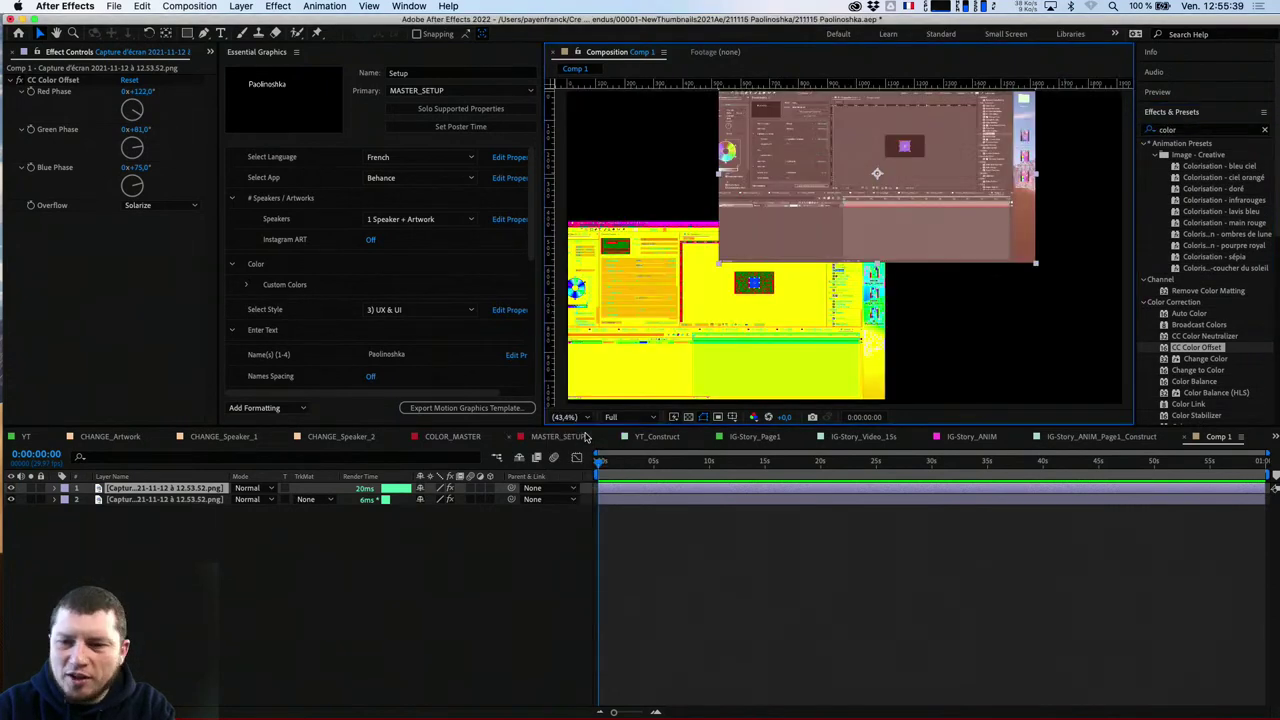
pyautogui.click(1186, 131)
pyautogui.write('blur')
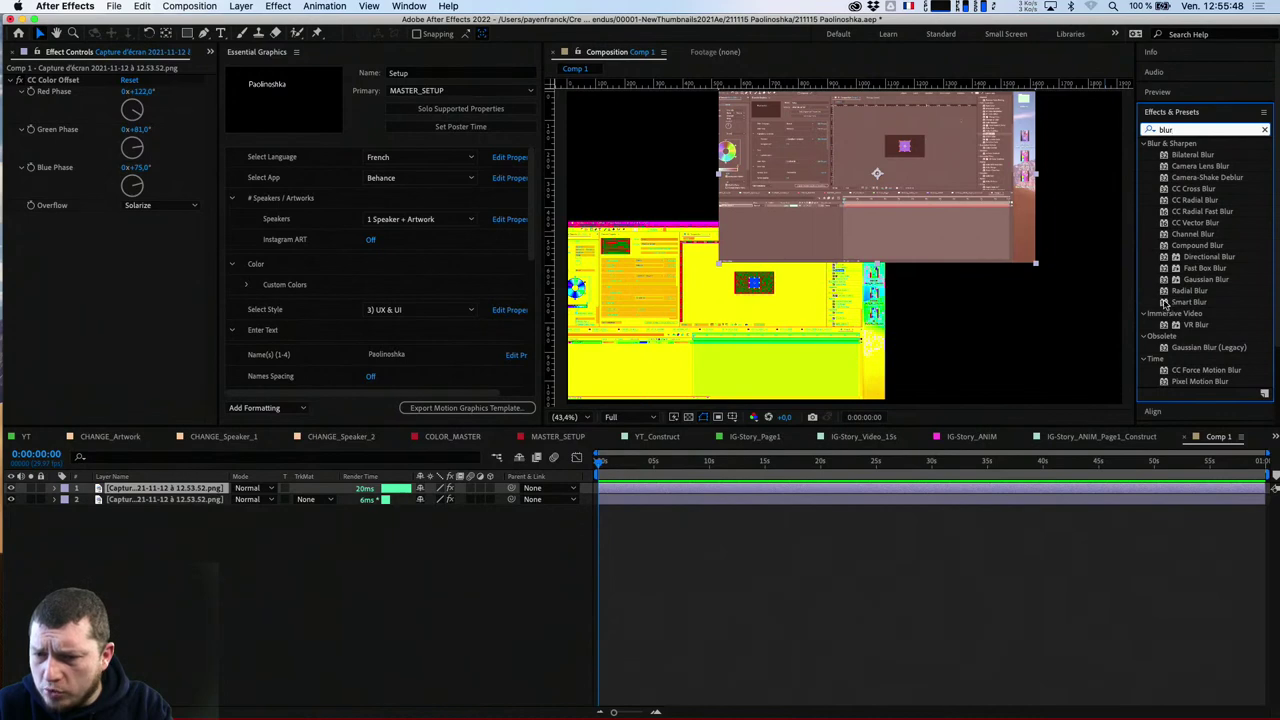
pyautogui.moveTo(1165, 348); pyautogui.dragTo(855, 198)
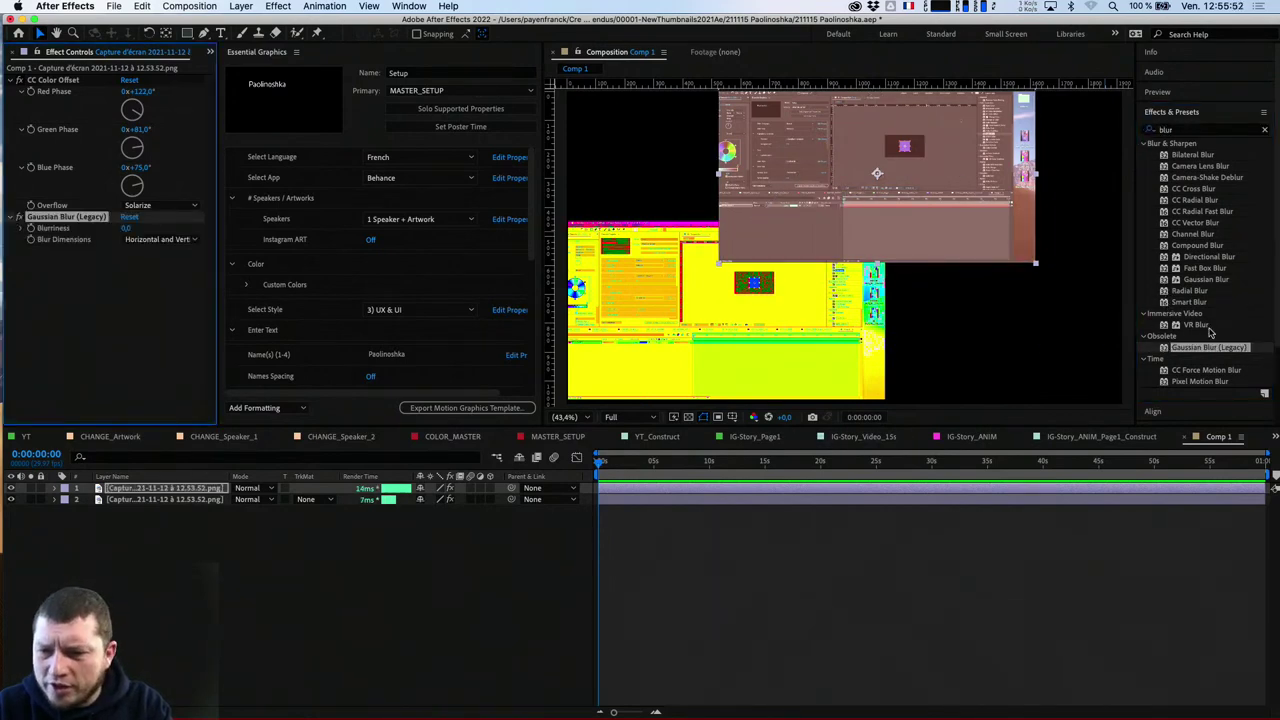
# Remove CC Color Offset from the upper screenshot layer and set its Gaussian Blur (Legacy) Blurriness to 20
pyautogui.click(55, 79)
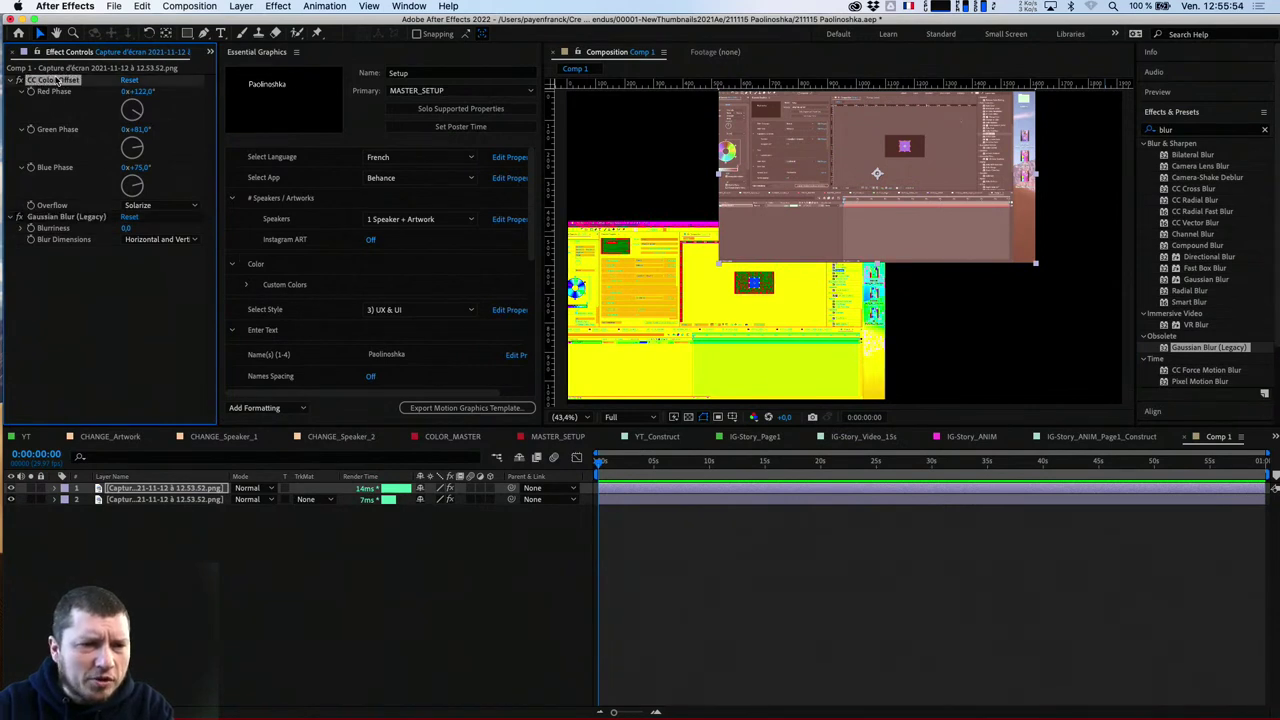
pyautogui.press('Delete')
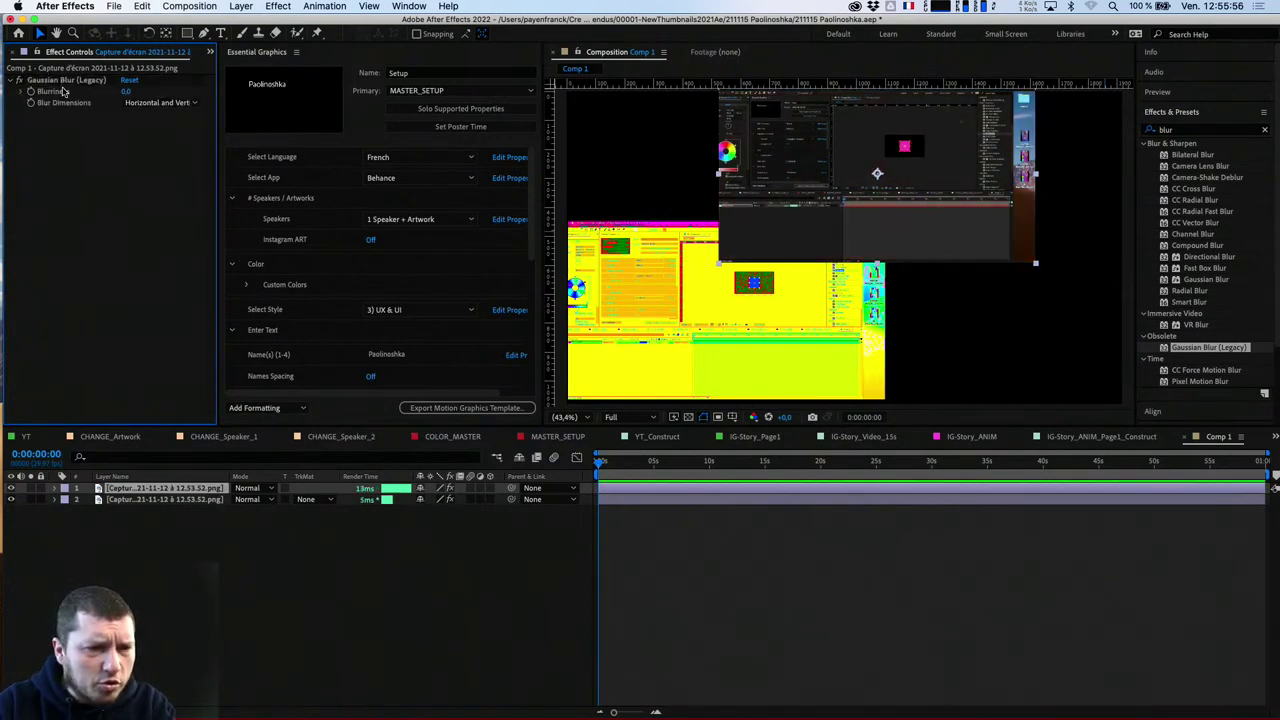
pyautogui.moveTo(126, 91); pyautogui.dragTo(138, 91)
pyautogui.click(130, 91)
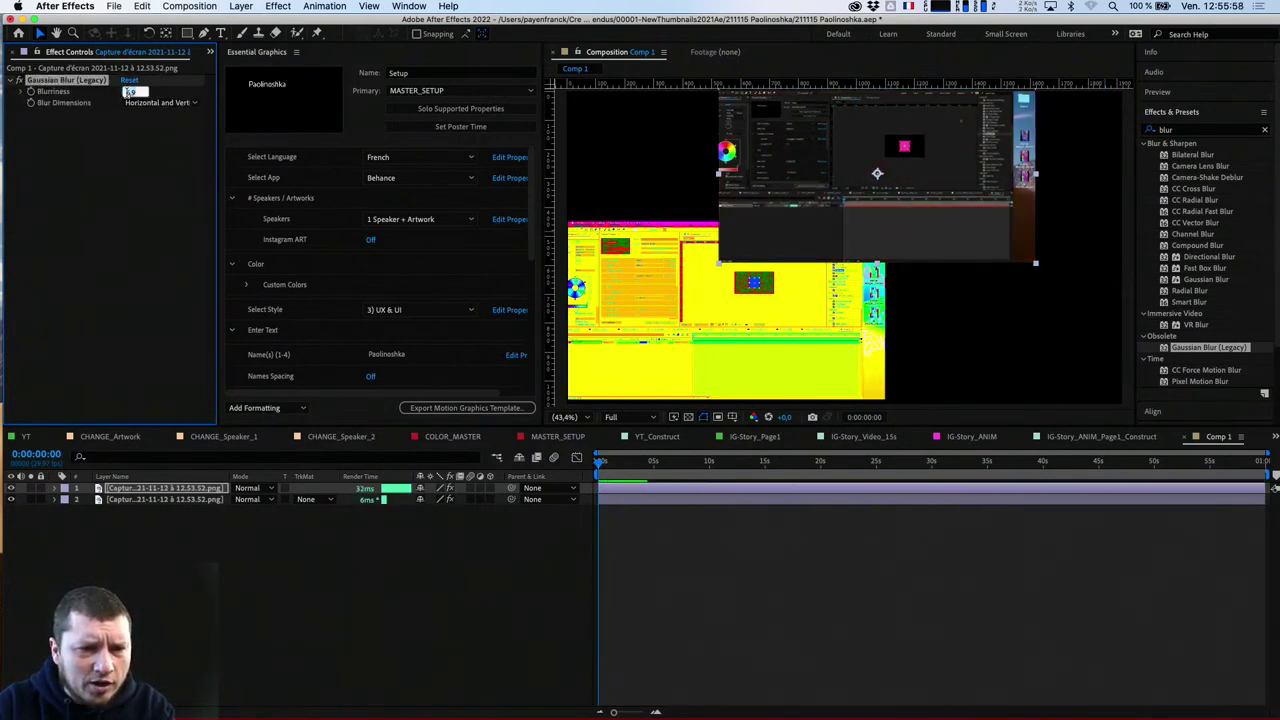
pyautogui.write('20')
pyautogui.press('Return')
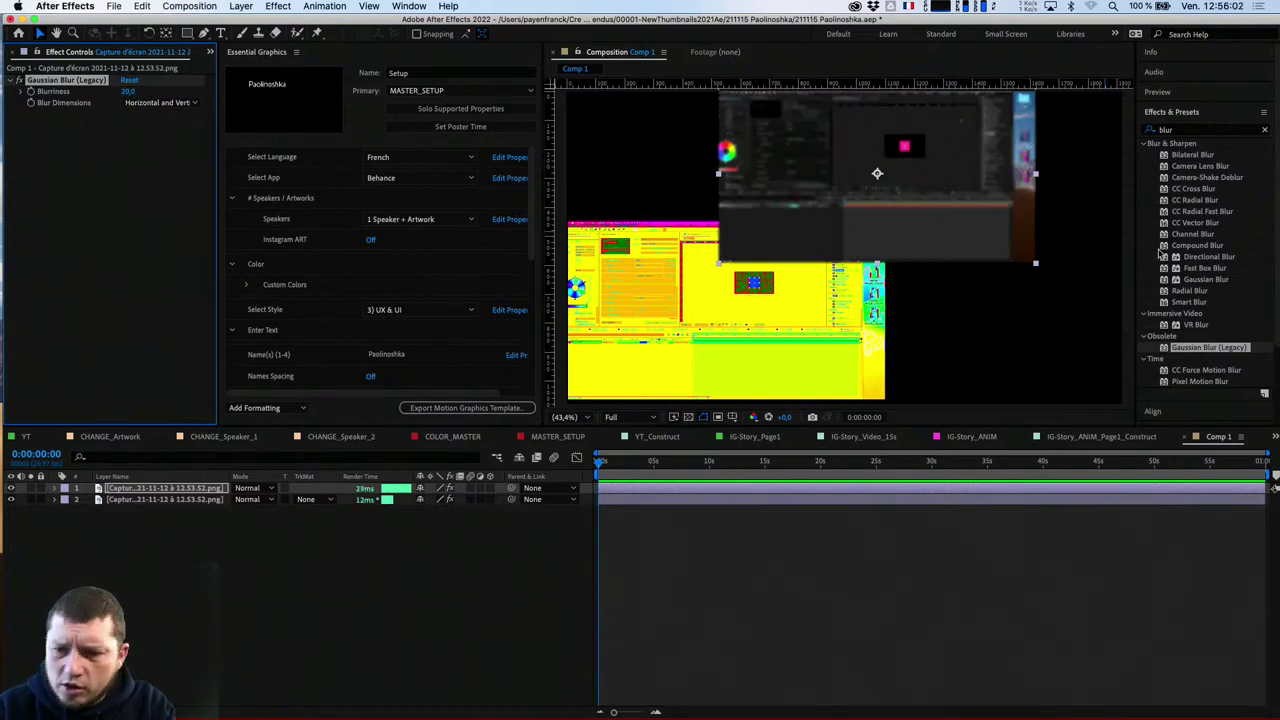
# Replace Colorama on the lower screenshot layer with Gaussian Blur at a Blurriness of 20
pyautogui.click(806, 296)
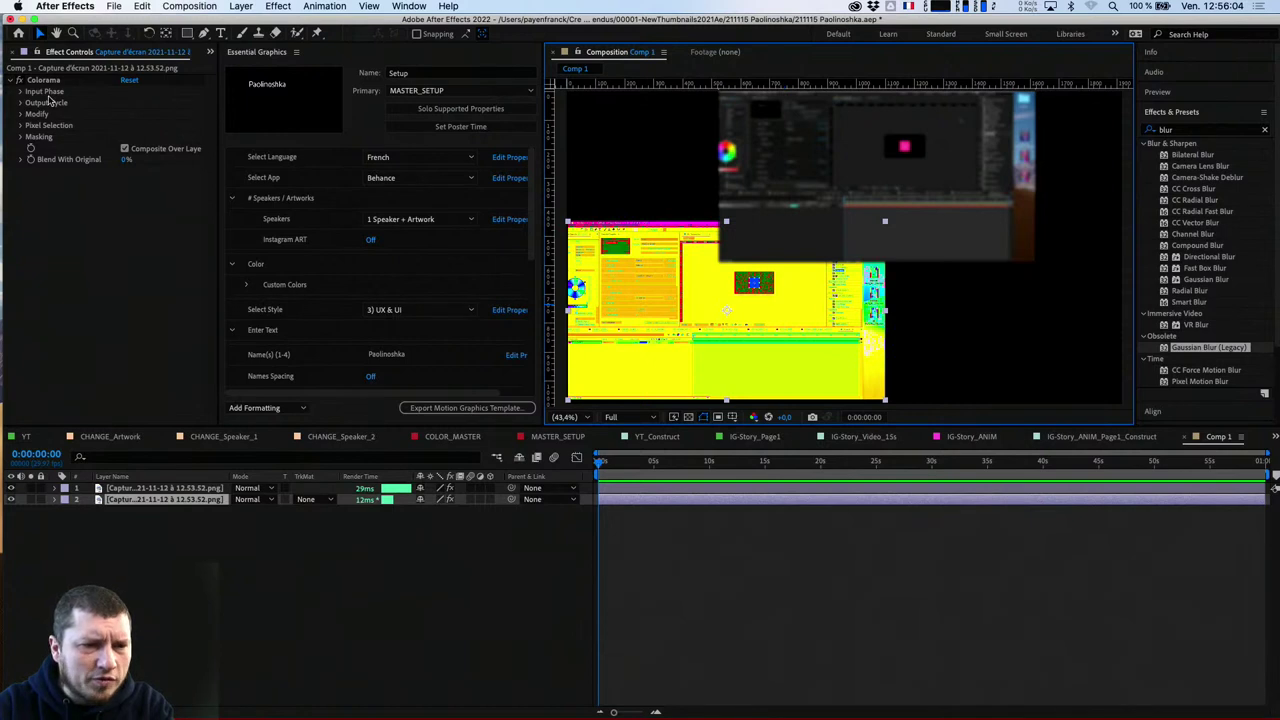
pyautogui.click(44, 80)
pyautogui.press('Delete')
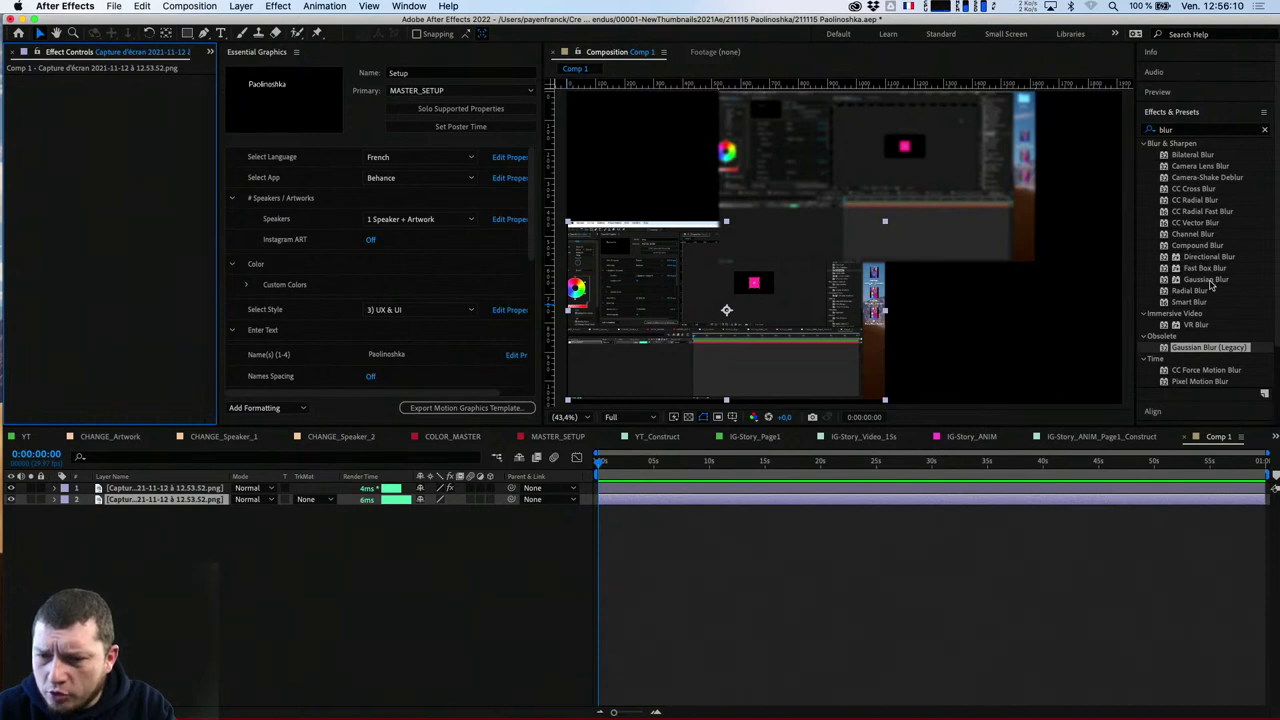
pyautogui.moveTo(1205, 279); pyautogui.dragTo(648, 332)
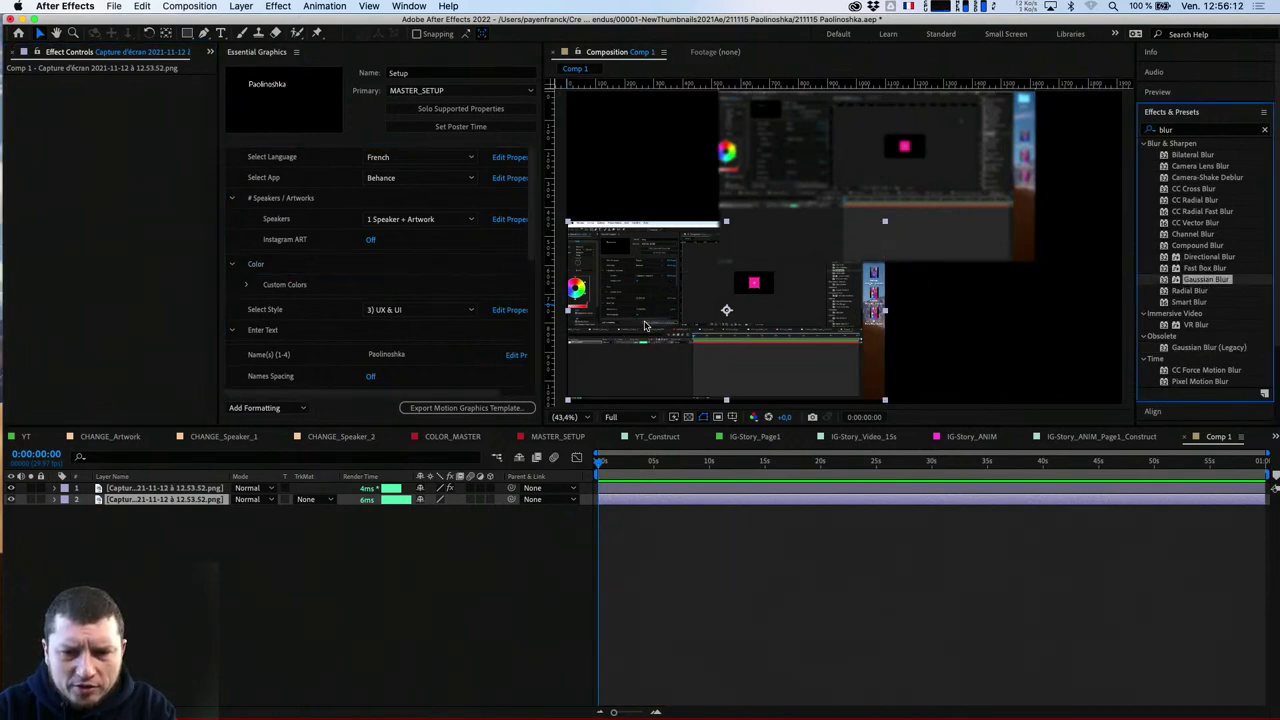
pyautogui.click(127, 91)
pyautogui.write('20')
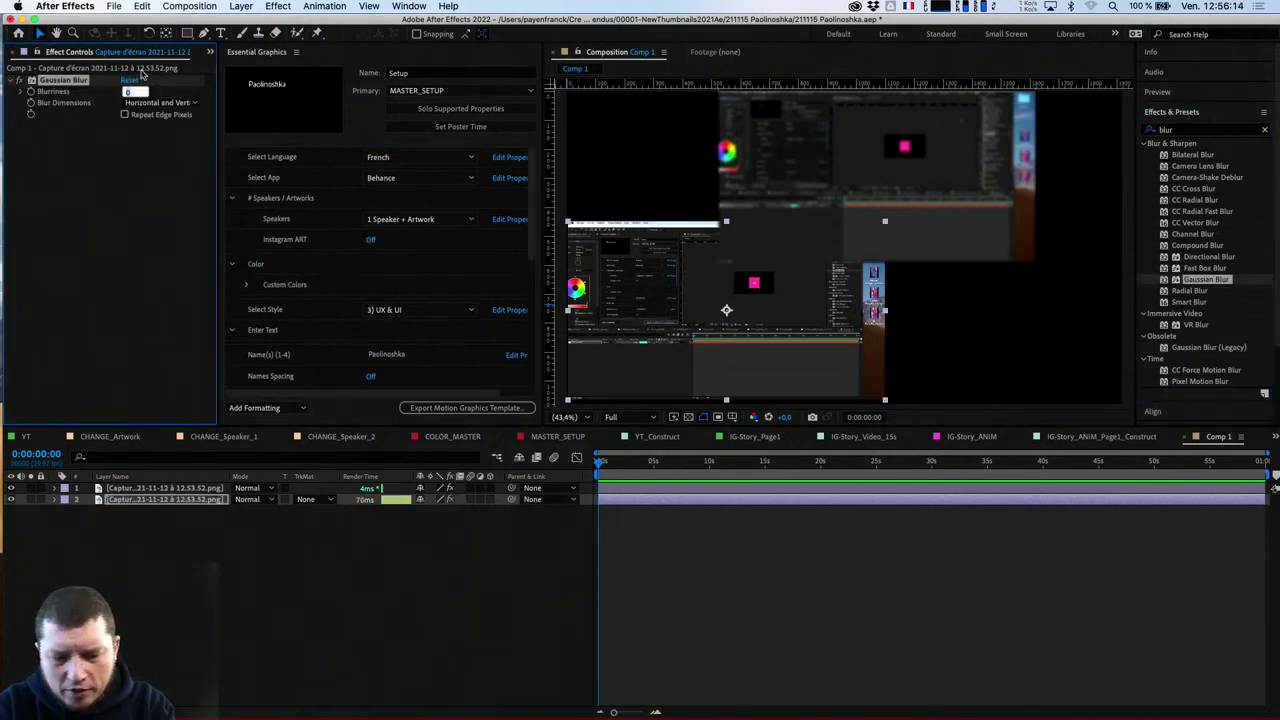
pyautogui.press('Return')
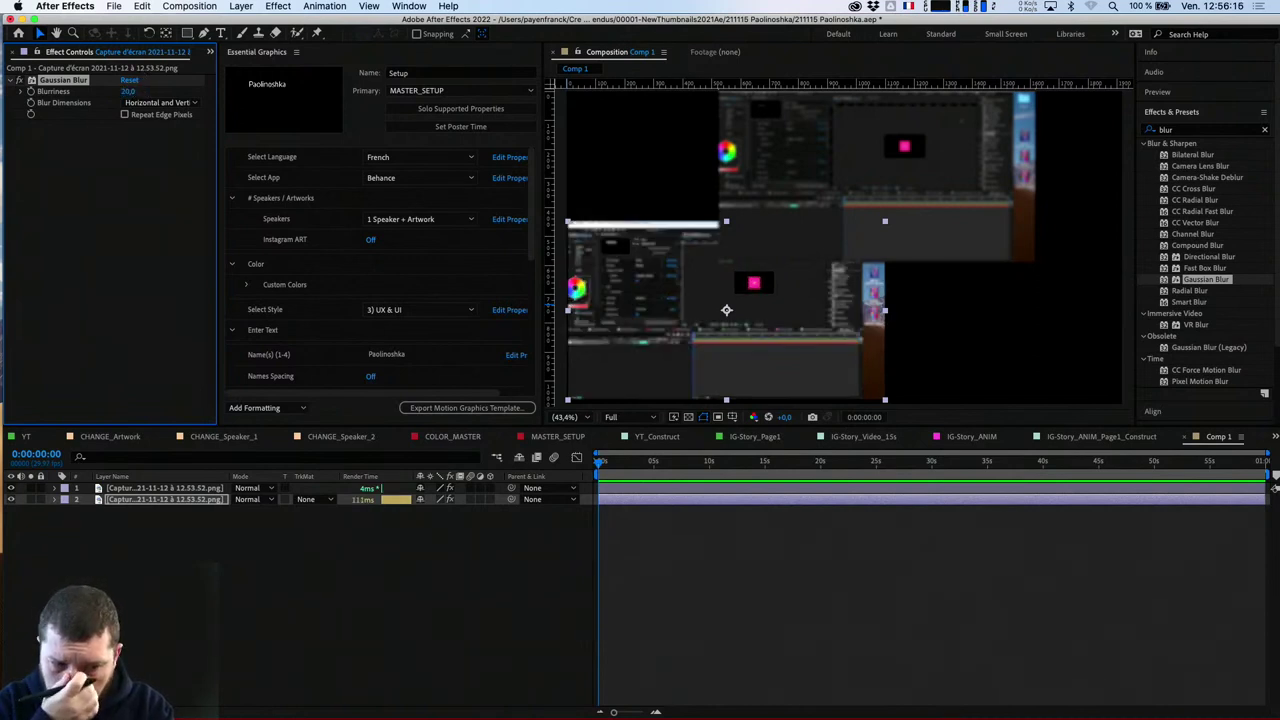
pyautogui.click(195, 489)
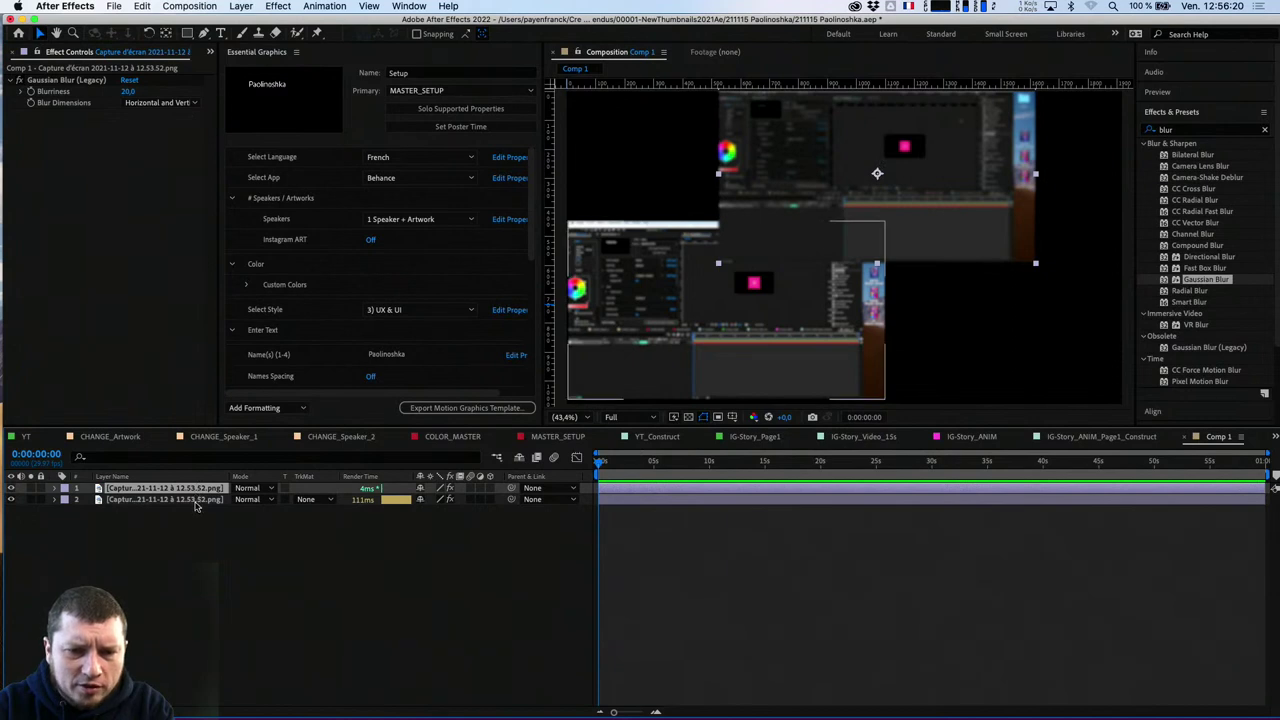
# Preview the composition and scrub the timeline to compare the render times of the two blurred screenshot layers
pyautogui.click(197, 500)
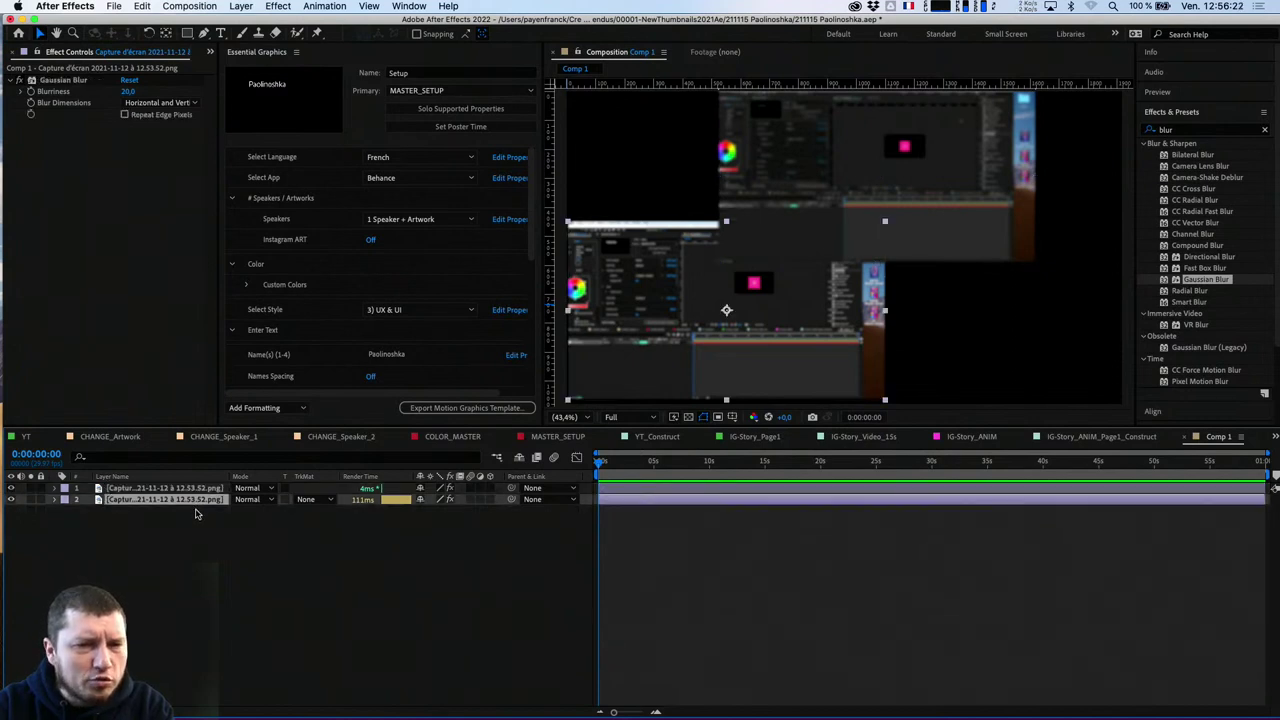
pyautogui.click(197, 508)
pyautogui.click(192, 501)
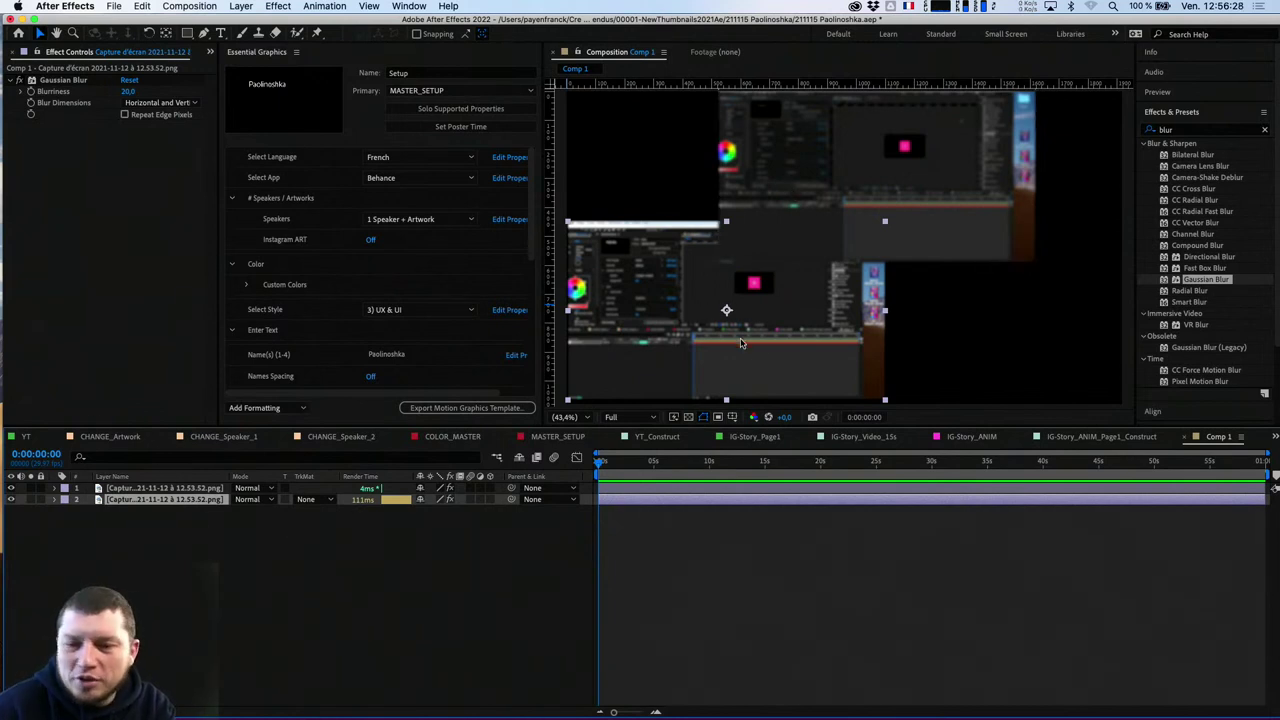
pyautogui.press('space')
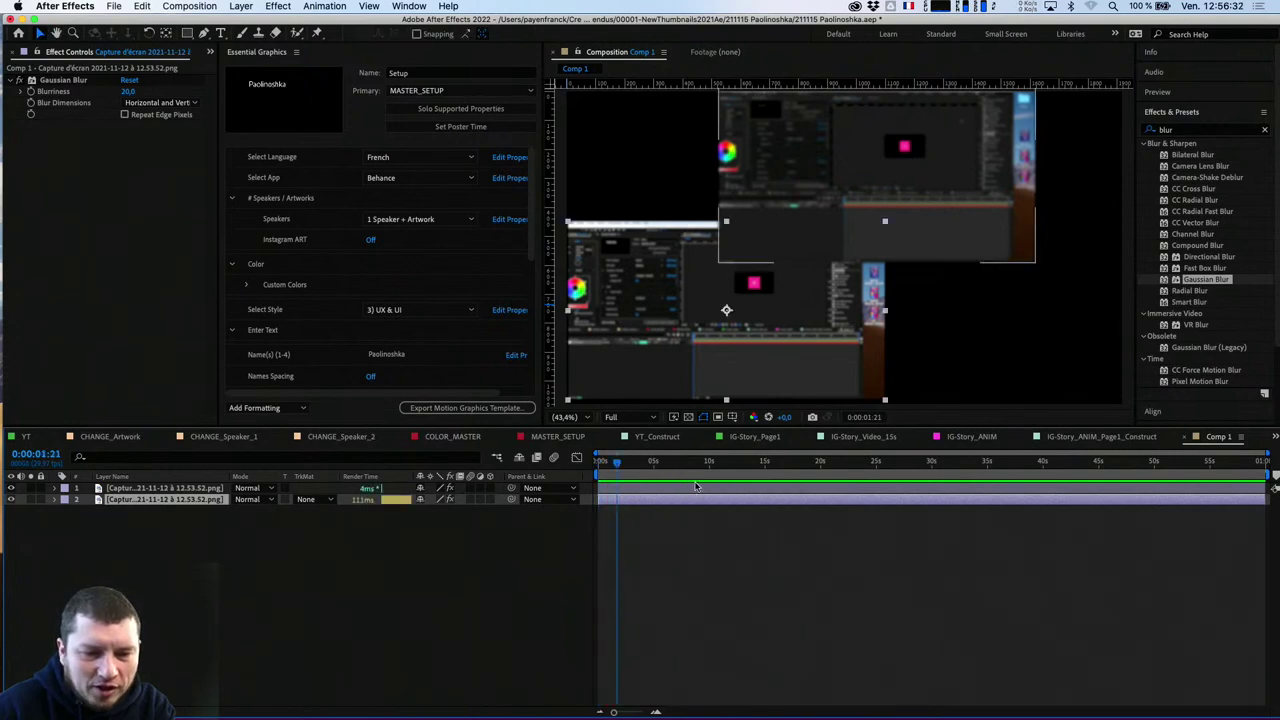
pyautogui.moveTo(702, 478); pyautogui.dragTo(903, 503)
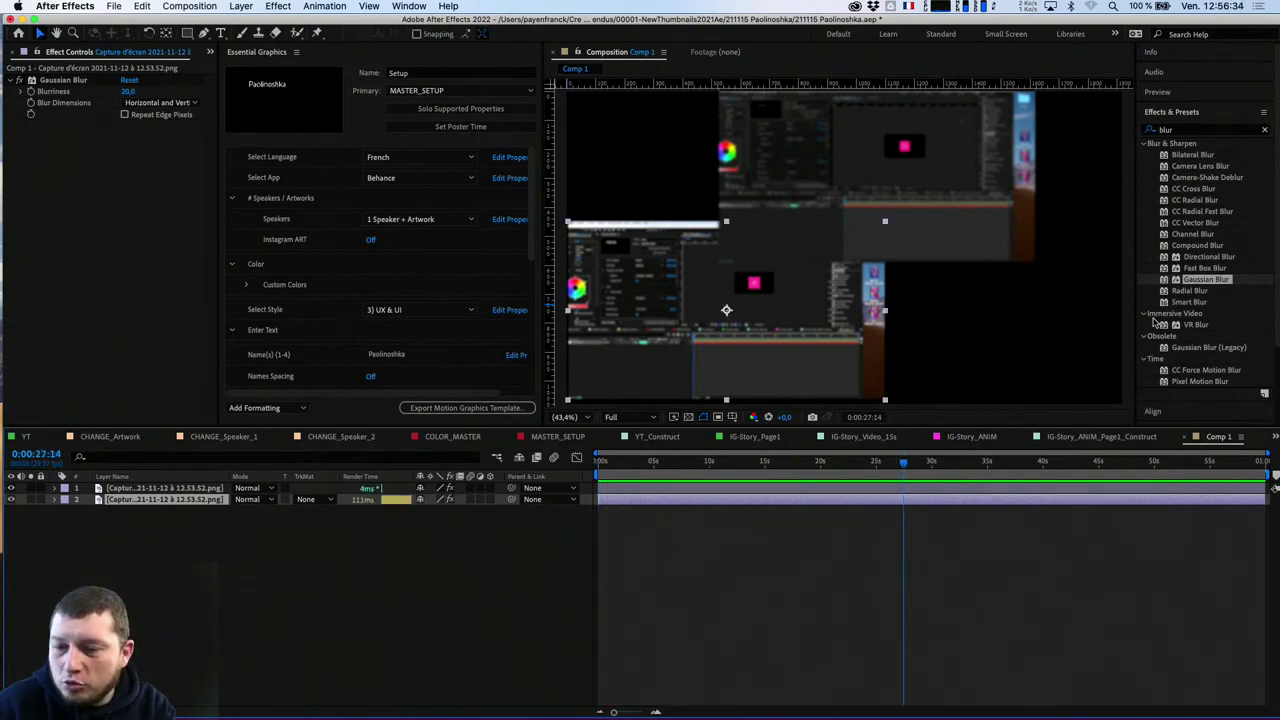
# Set Blurriness to 300 for both the lower layer's Gaussian Blur and the upper layer's Gaussian Blur (Legacy)
pyautogui.click(129, 92)
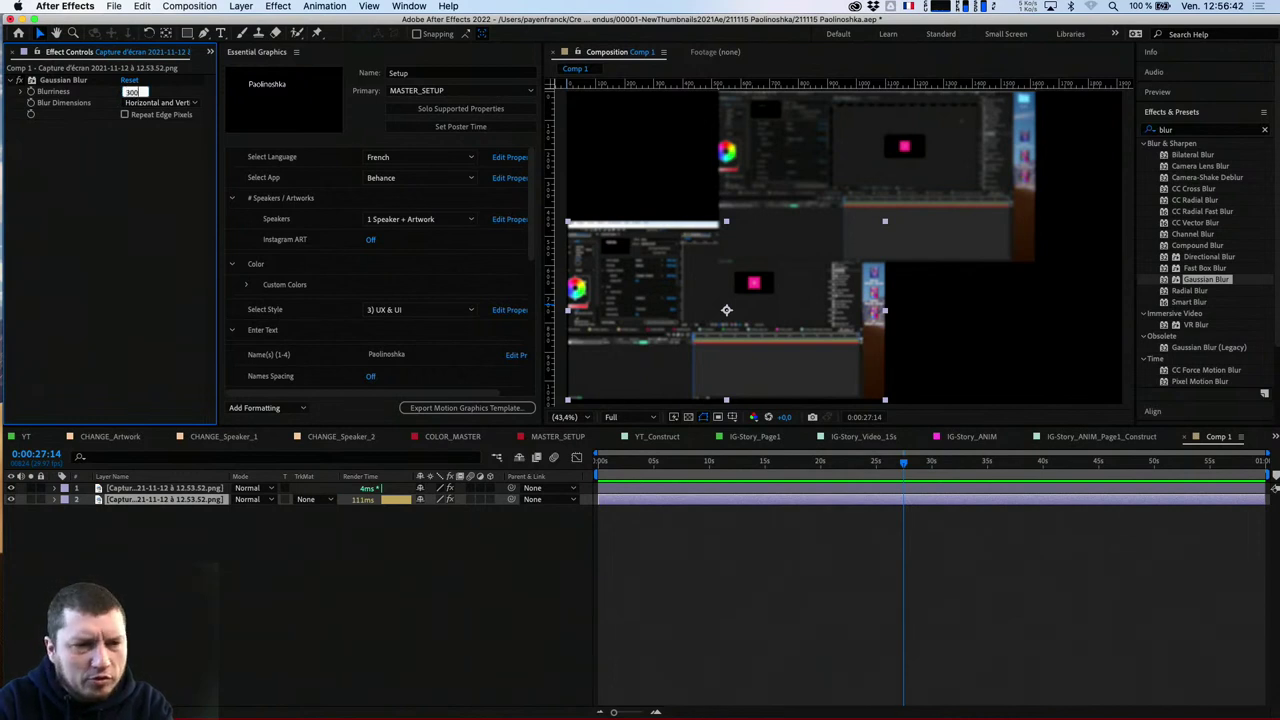
pyautogui.write('300')
pyautogui.press('Return')
pyautogui.click(145, 487)
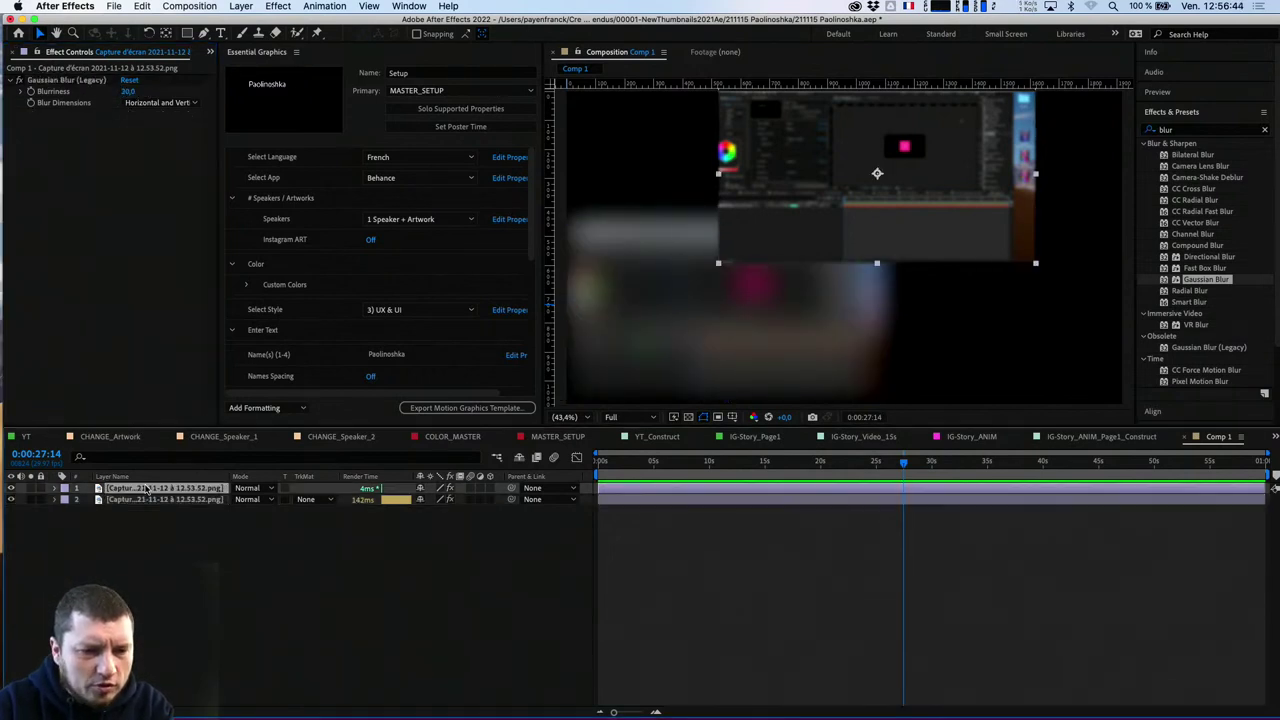
pyautogui.click(128, 91)
pyautogui.write('300')
pyautogui.press('Return')
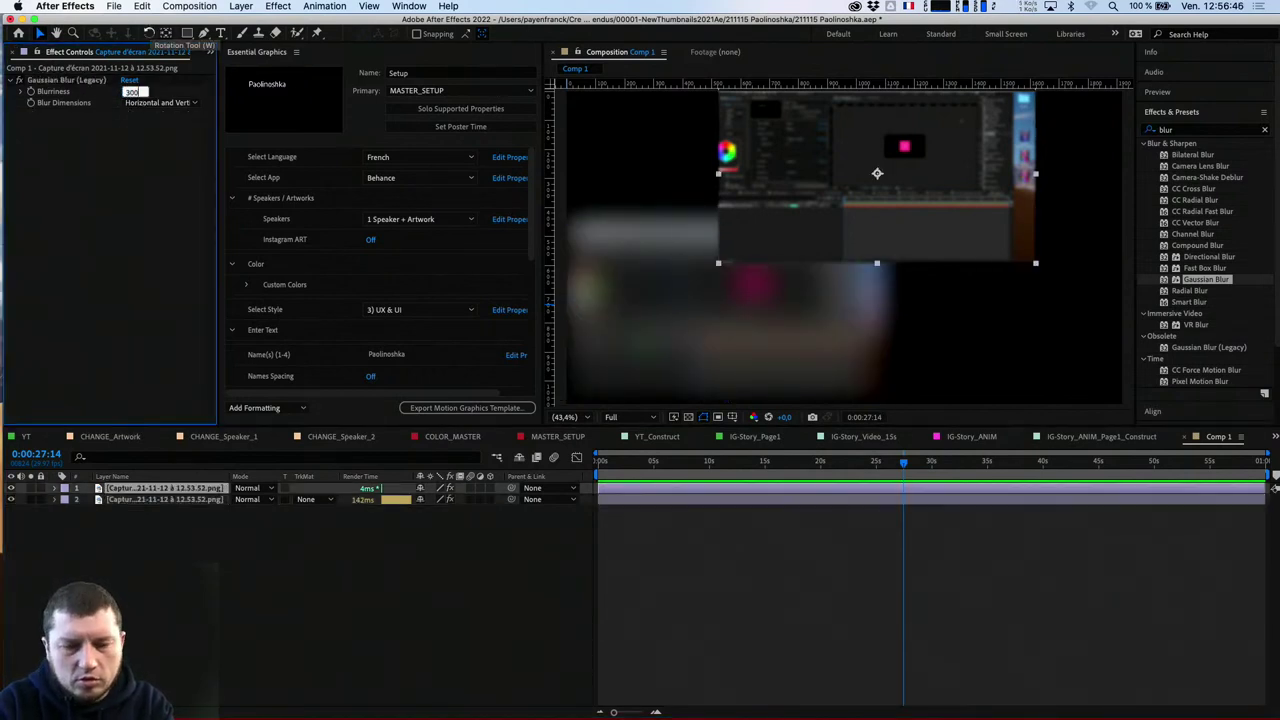
# Scrub the timeline, nudge each blurred layer slightly and preview playback to compare the render cost of the two blurs
pyautogui.click(748, 466)
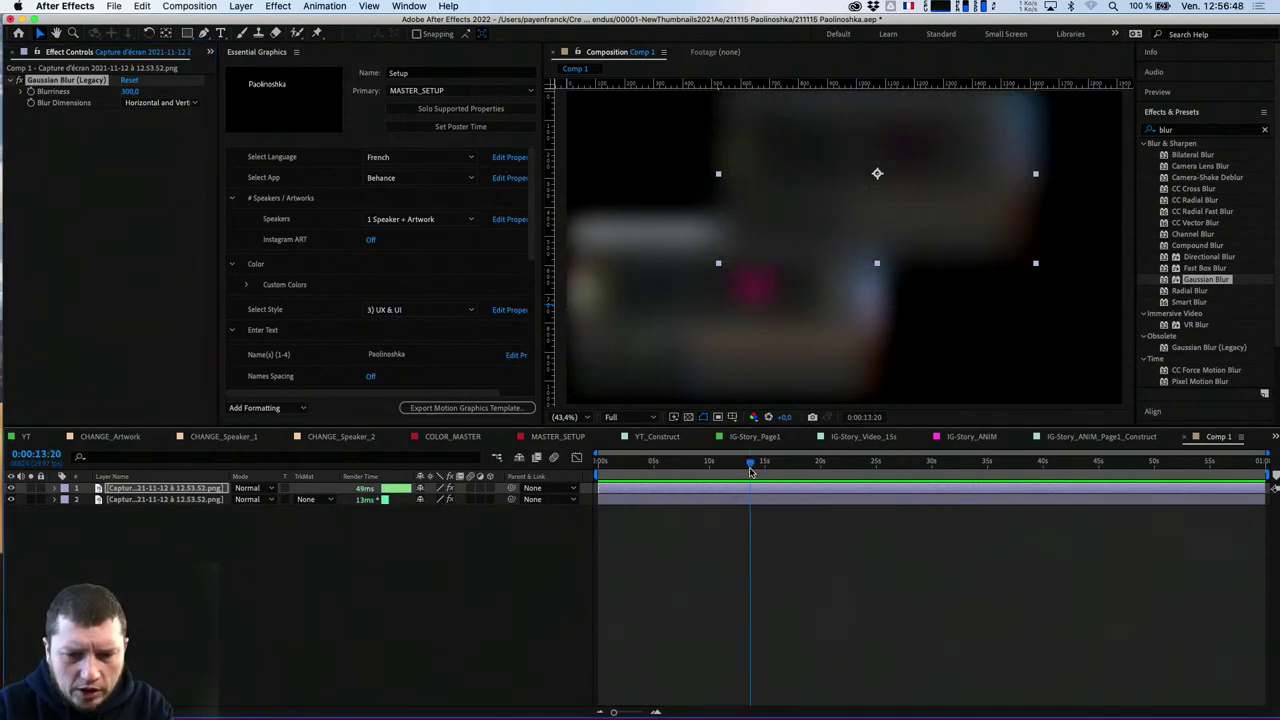
pyautogui.moveTo(677, 466); pyautogui.dragTo(641, 466)
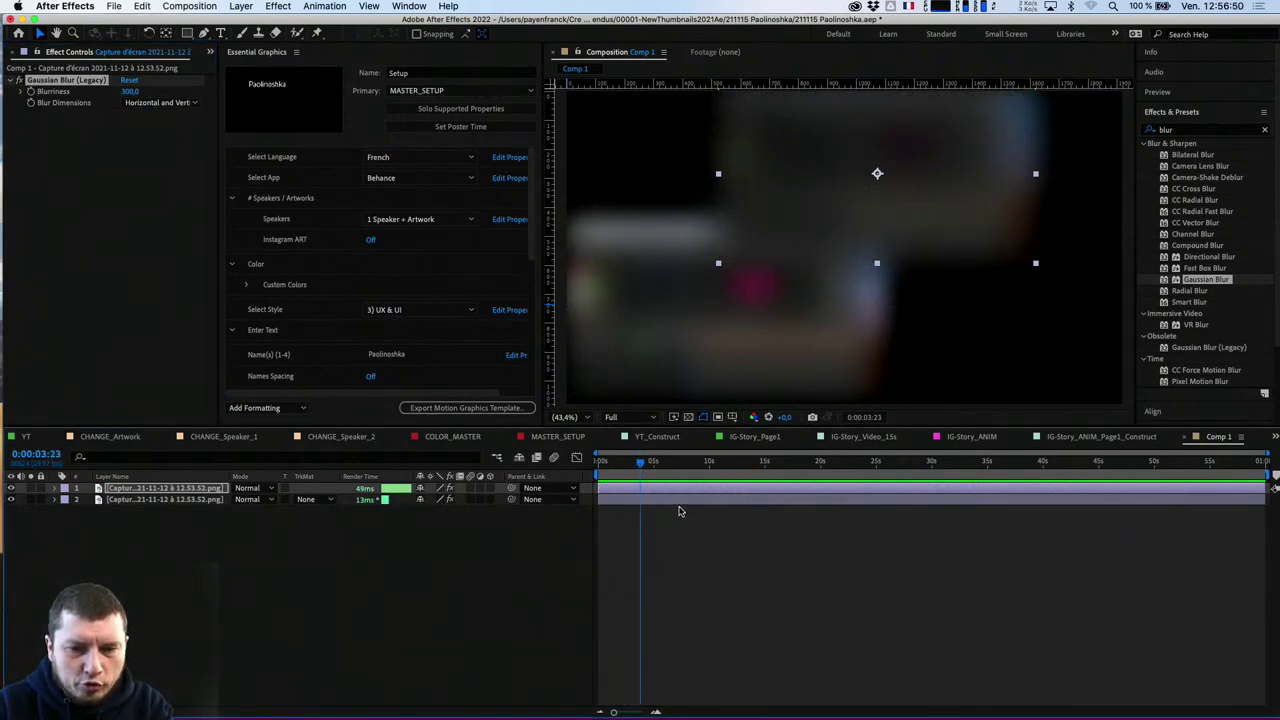
pyautogui.click(669, 362)
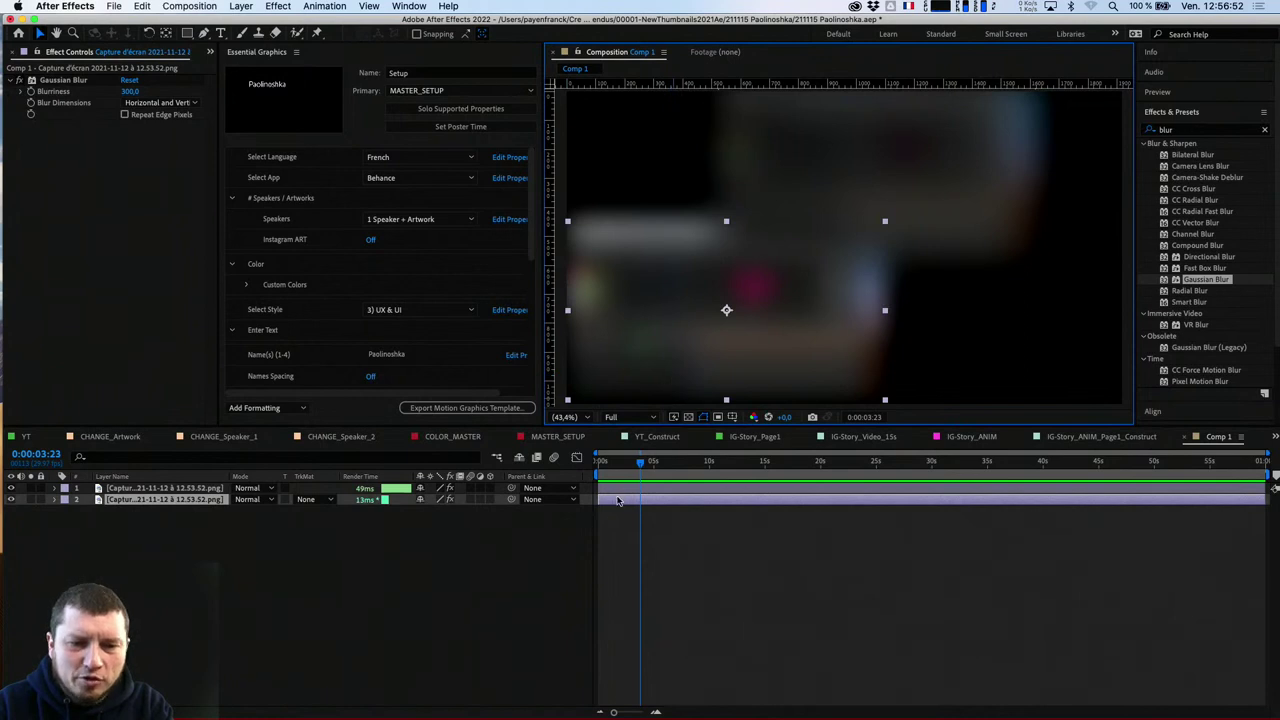
pyautogui.click(822, 190)
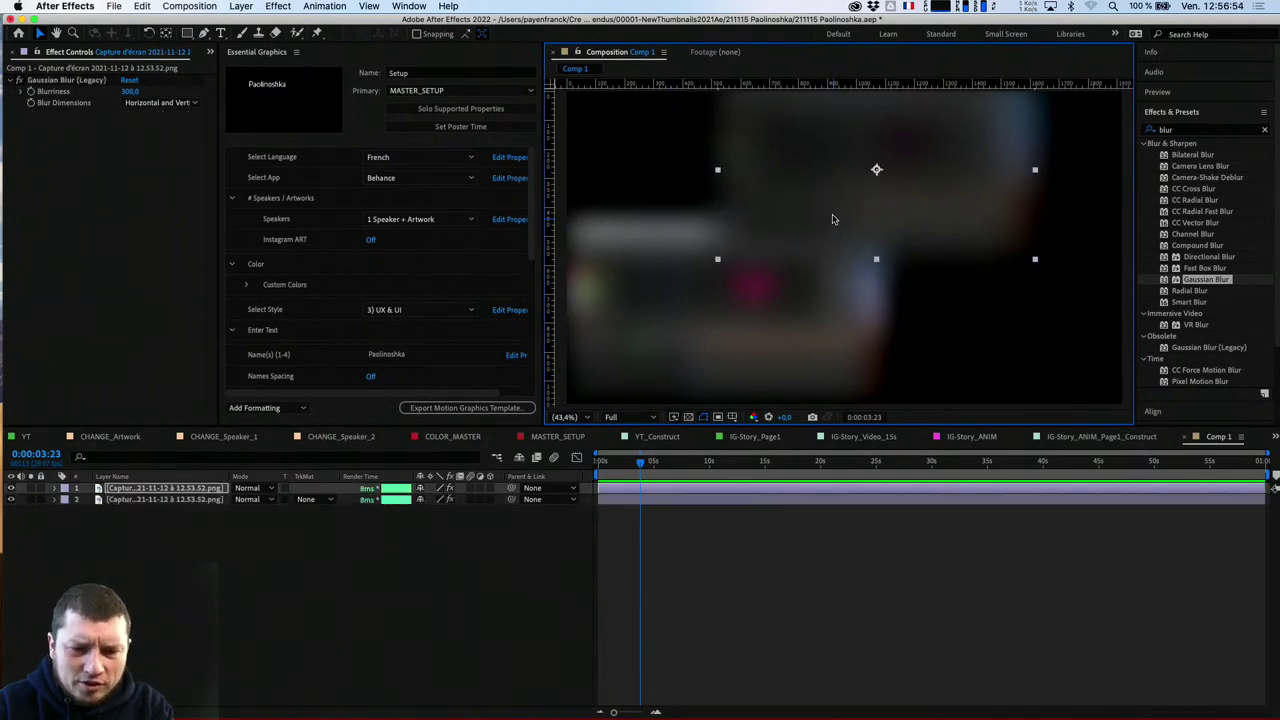
pyautogui.click(781, 262)
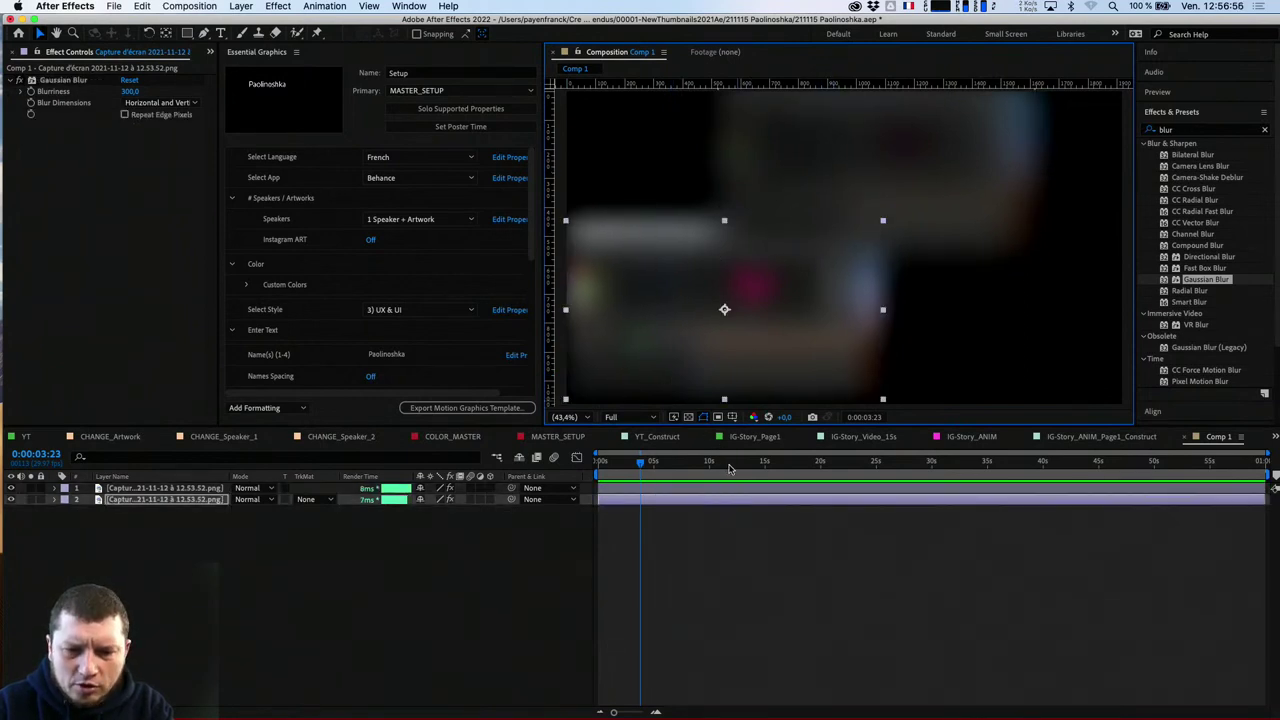
pyautogui.click(730, 467)
pyautogui.click(775, 467)
pyautogui.click(818, 512)
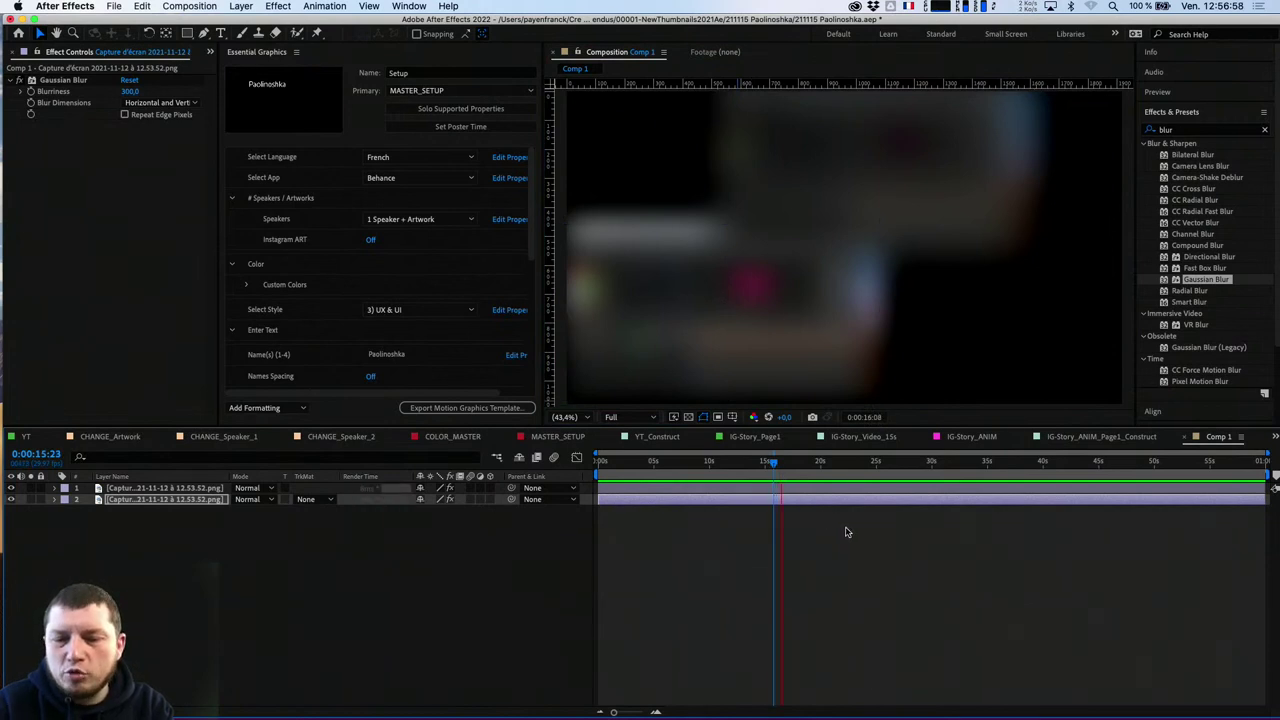
pyautogui.press('space')
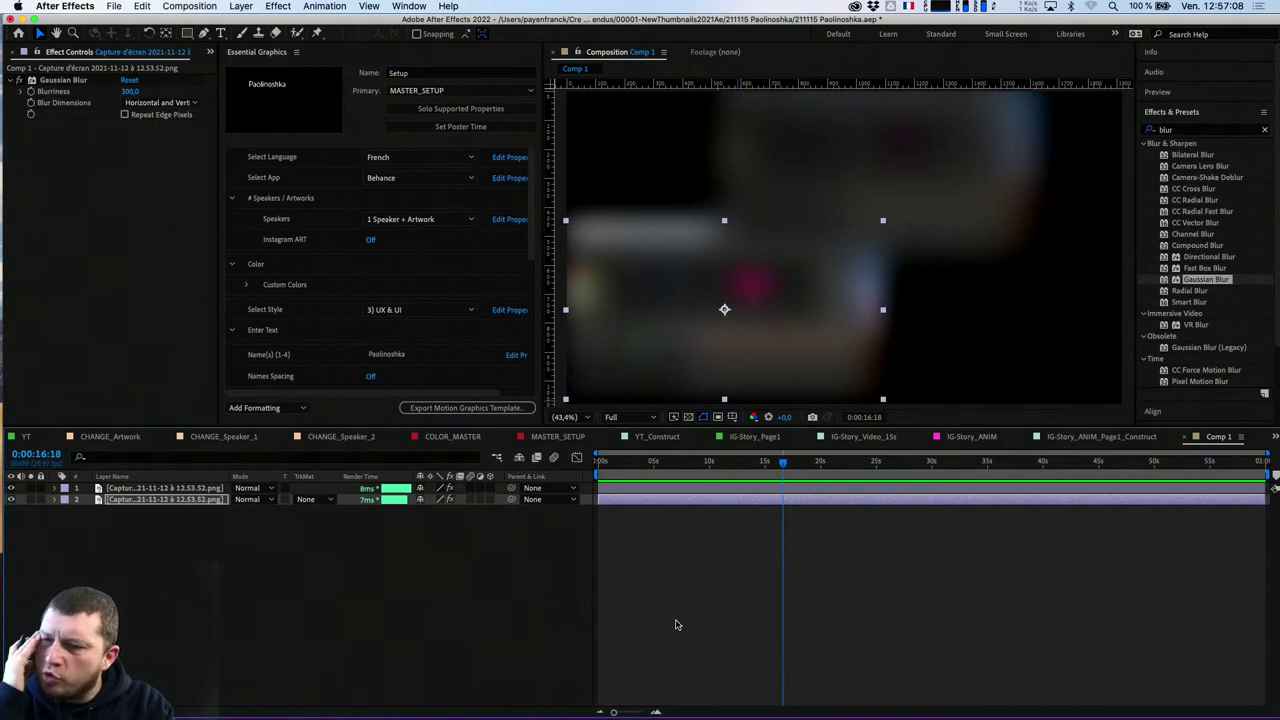
# Duplicate the Gaussian Blur (Legacy) screenshot layer and move the copy into the lower-right area of the composition
pyautogui.click(1172, 258)
pyautogui.click(922, 232)
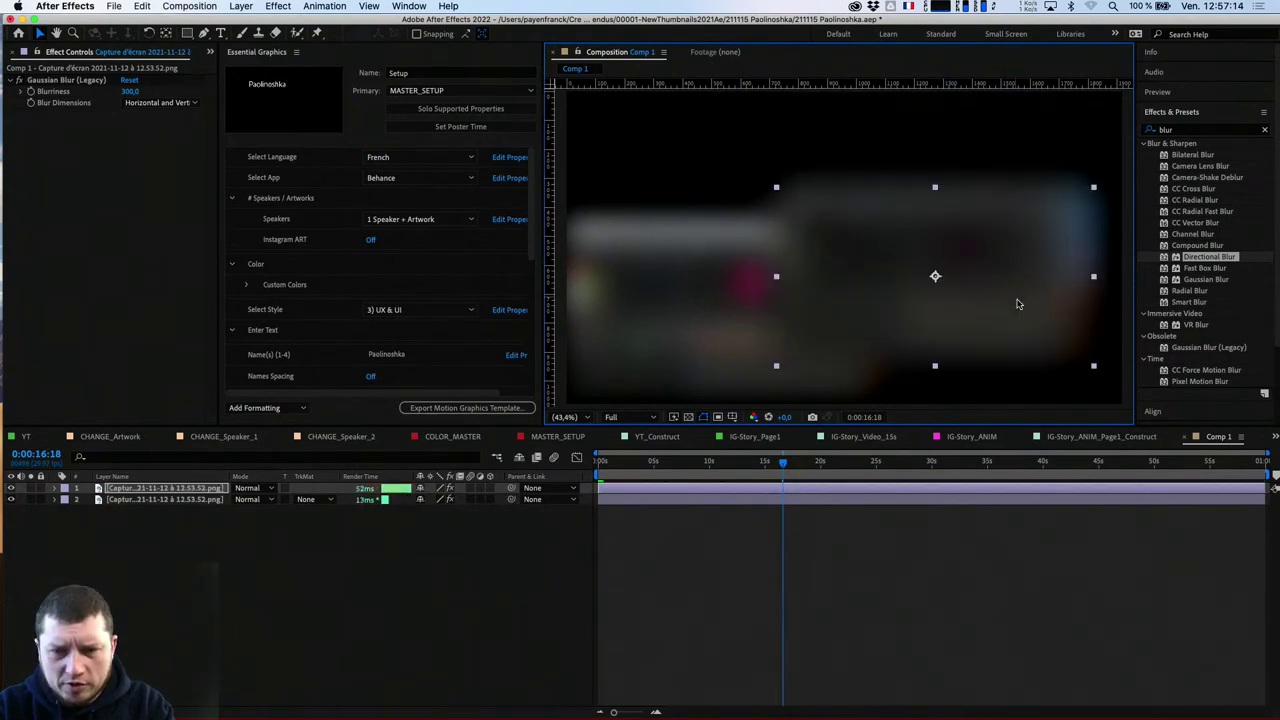
pyautogui.hotkey('ctrl', 'd')
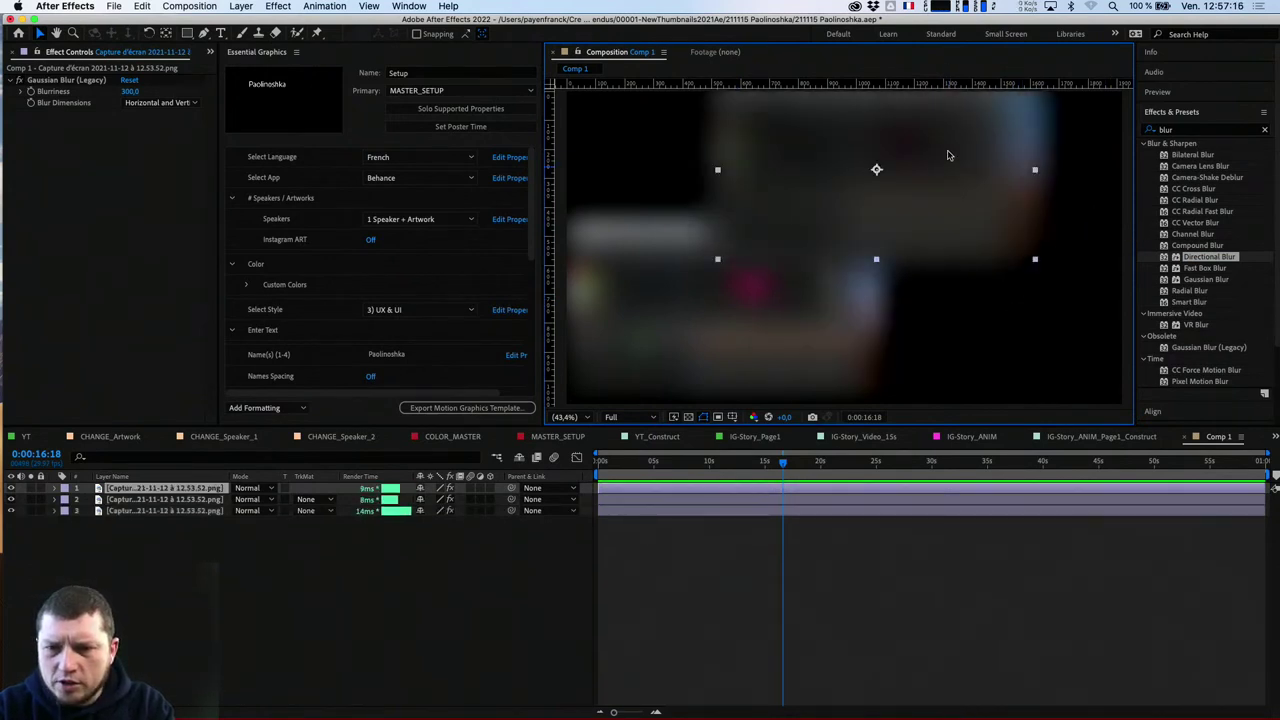
pyautogui.moveTo(949, 155); pyautogui.dragTo(1047, 217)
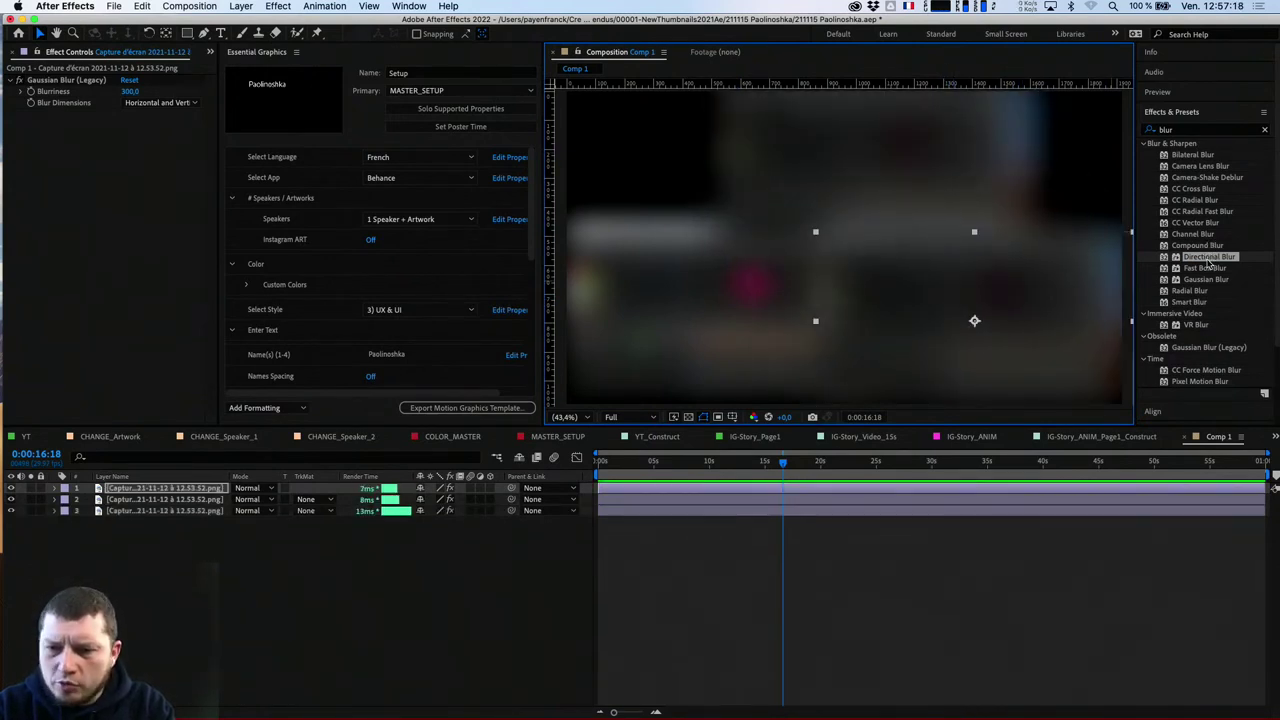
# Replace Gaussian Blur (Legacy) on the duplicated layer with Directional Blur at a Blur Length of 300
pyautogui.moveTo(1210, 262); pyautogui.dragTo(1040, 337)
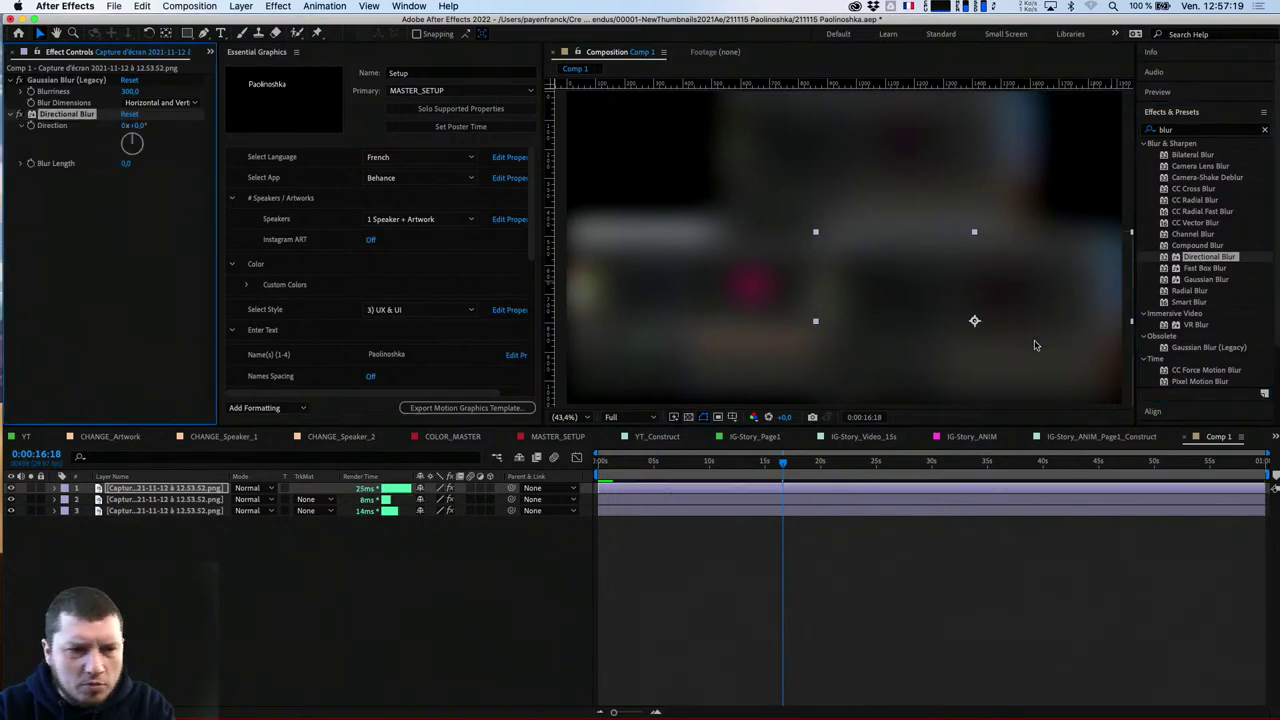
pyautogui.click(152, 103)
pyautogui.click(153, 107)
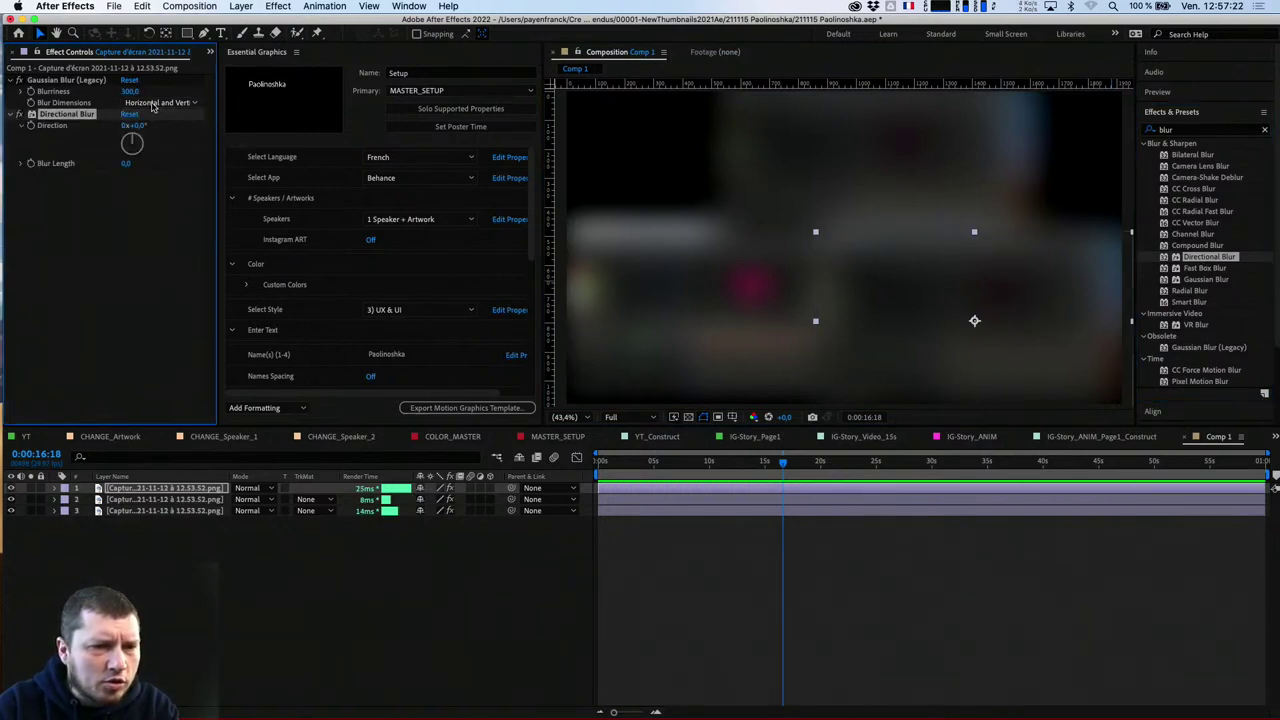
pyautogui.click(72, 82)
pyautogui.press('Delete')
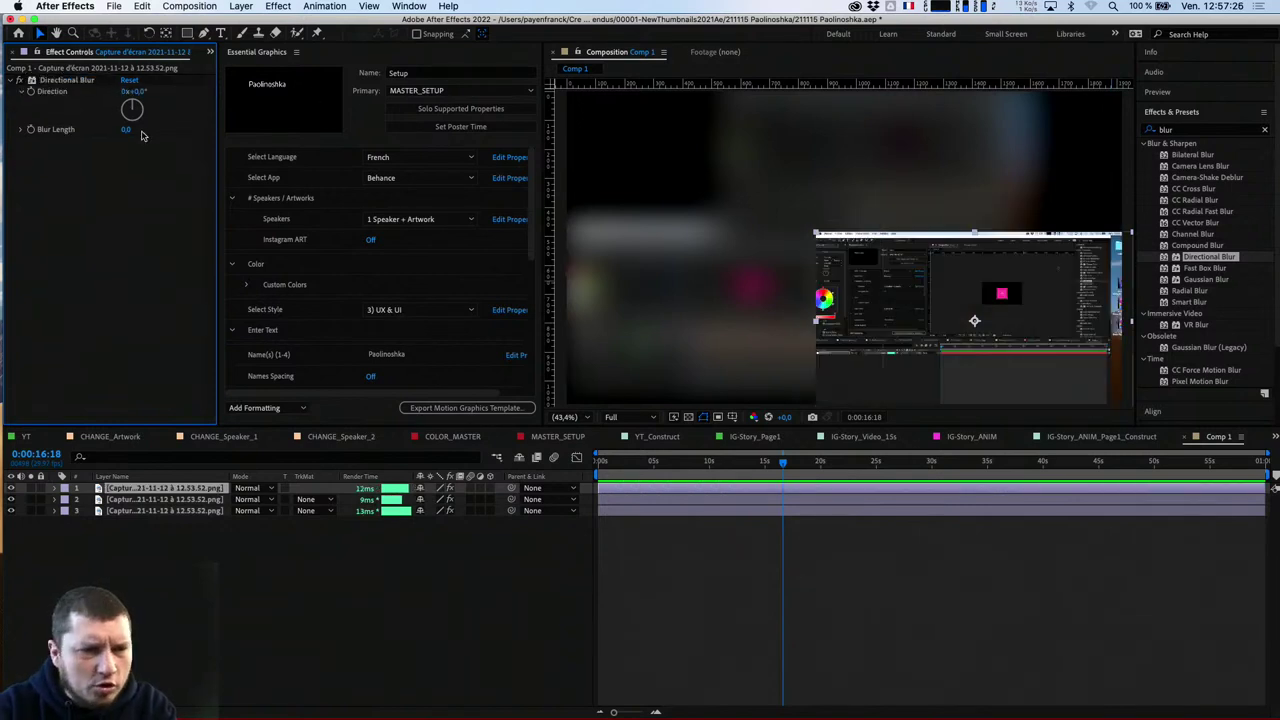
pyautogui.click(127, 130)
pyautogui.write('300')
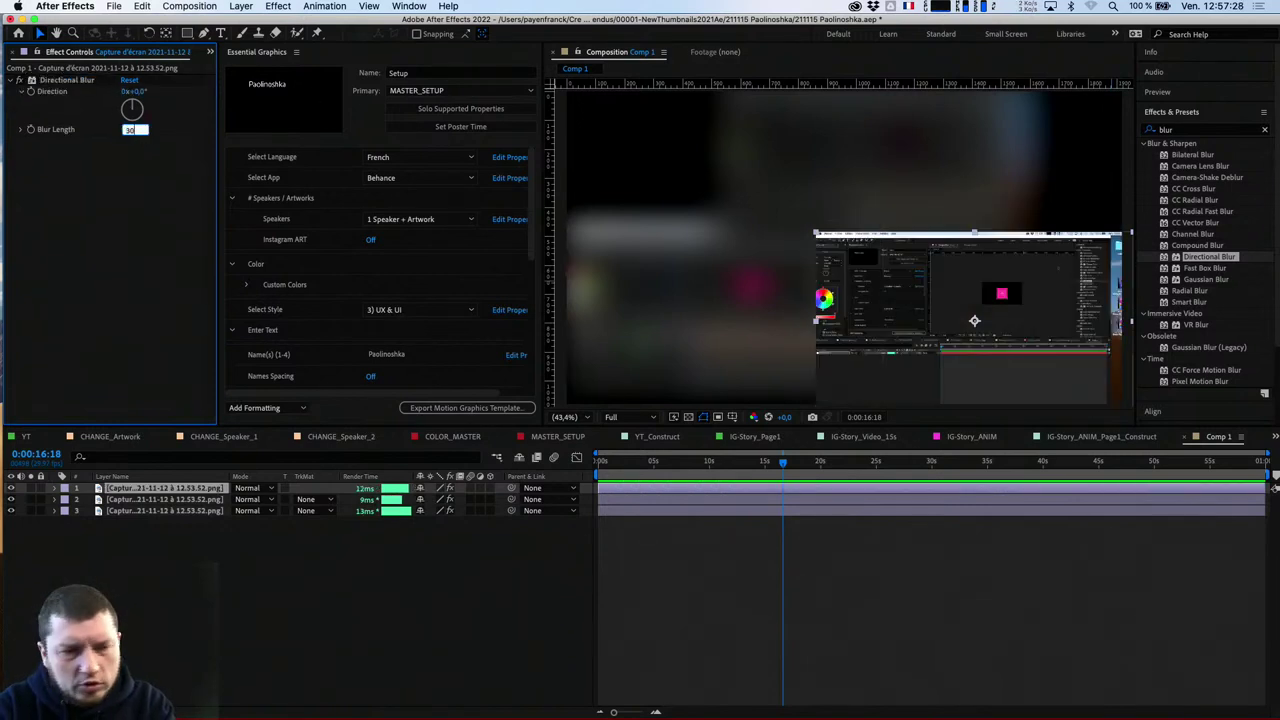
pyautogui.press('Return')
# Set the Gaussian Blur's Blur Dimensions to Vertical on the bottom screenshot layer
pyautogui.click(680, 371)
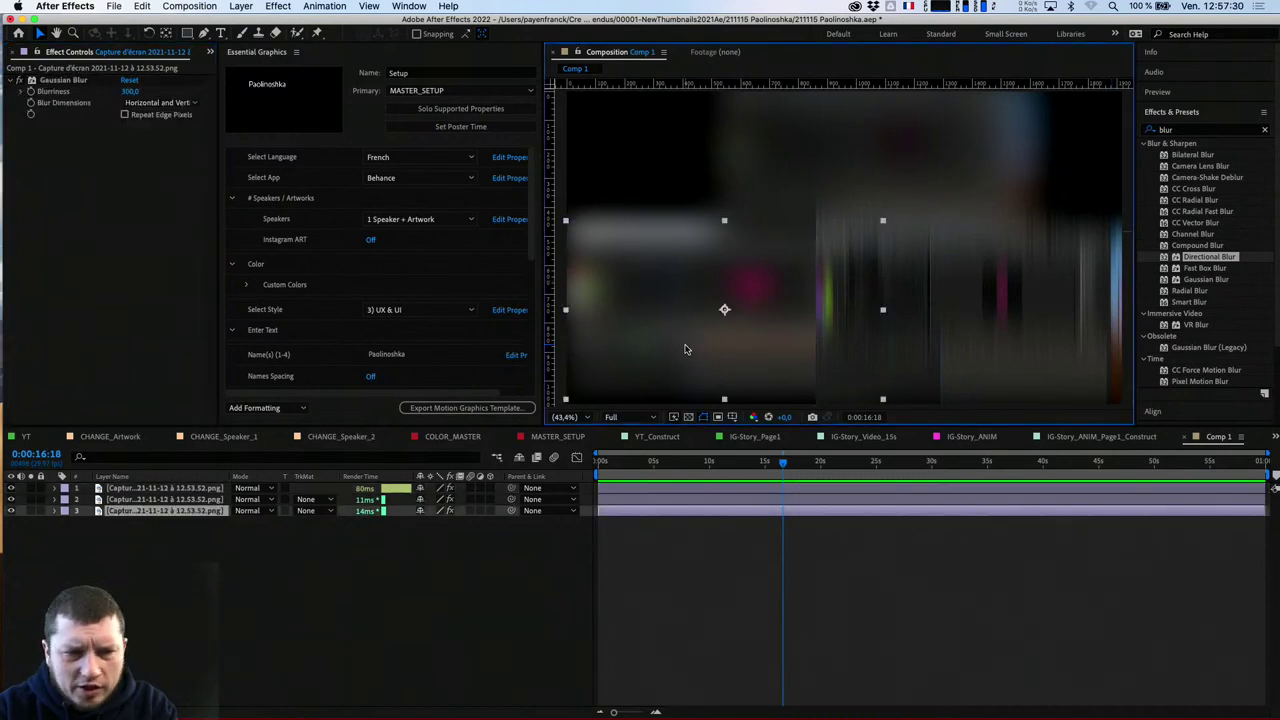
pyautogui.click(158, 103)
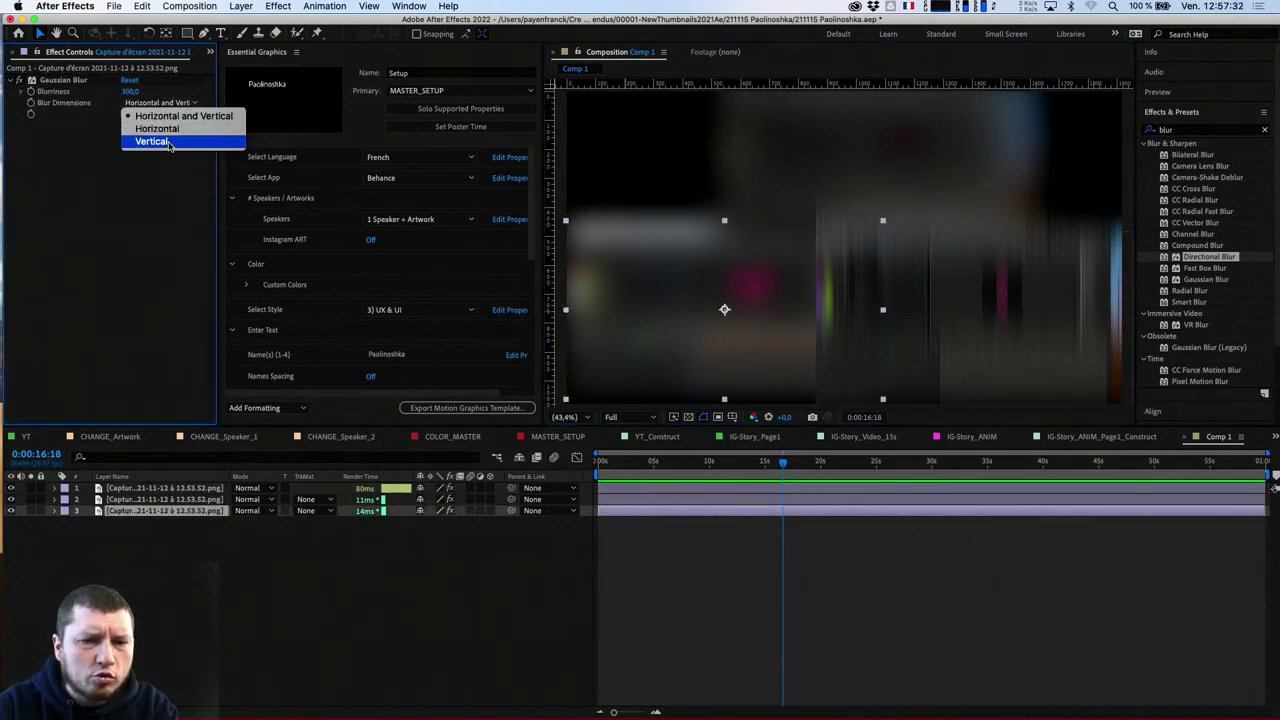
pyautogui.click(151, 141)
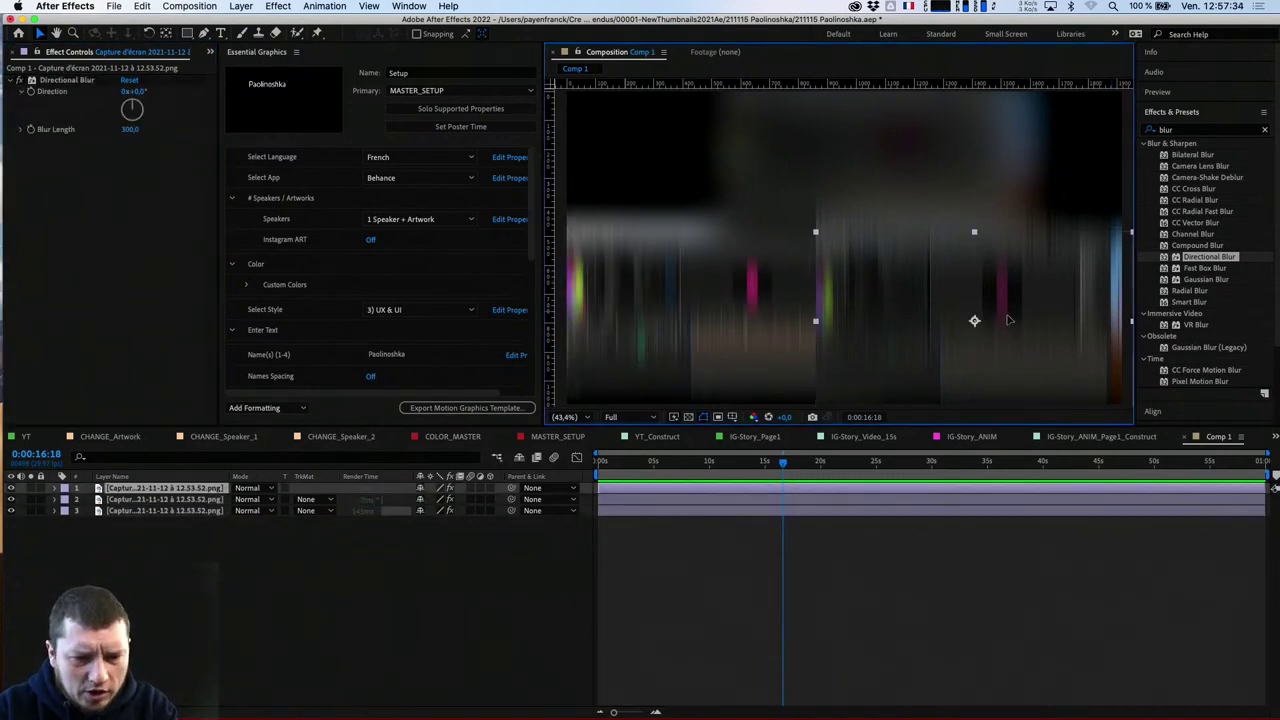
# Shift the vertically blurred layer slightly to the left and preview it to compare its render time with the Directional Blur layer
pyautogui.moveTo(766, 320); pyautogui.dragTo(717, 325)
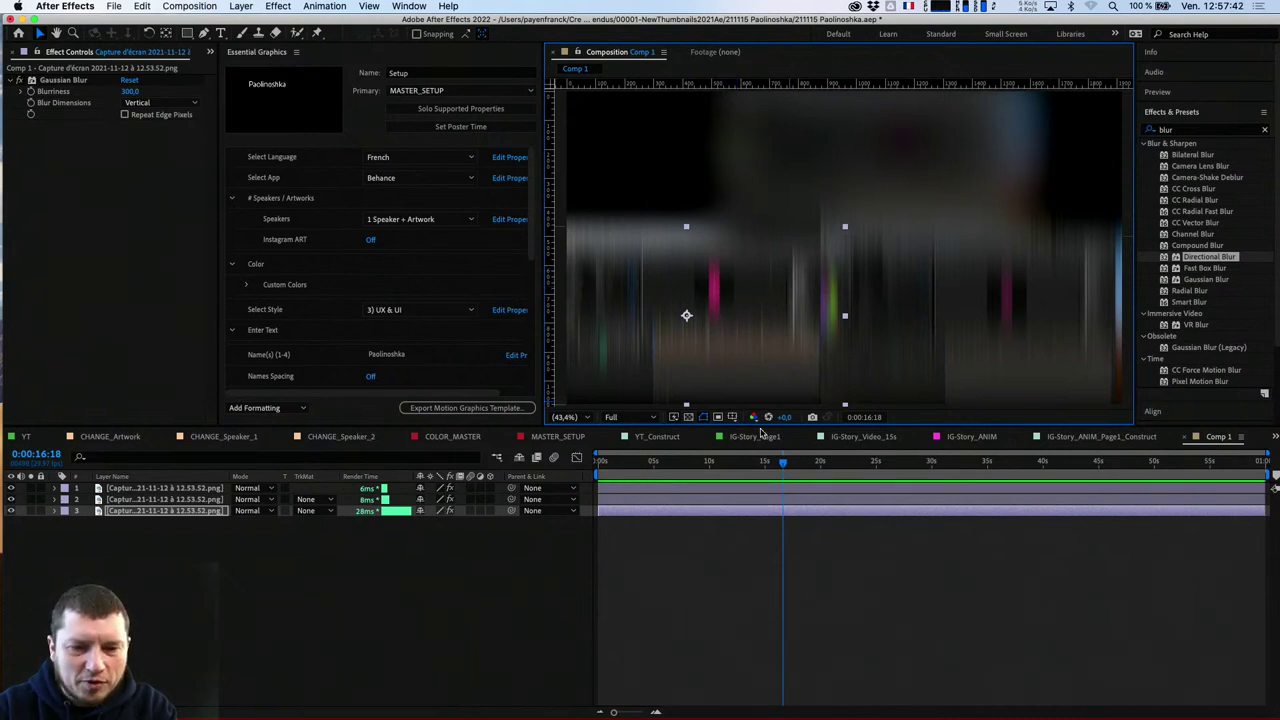
pyautogui.click(788, 488)
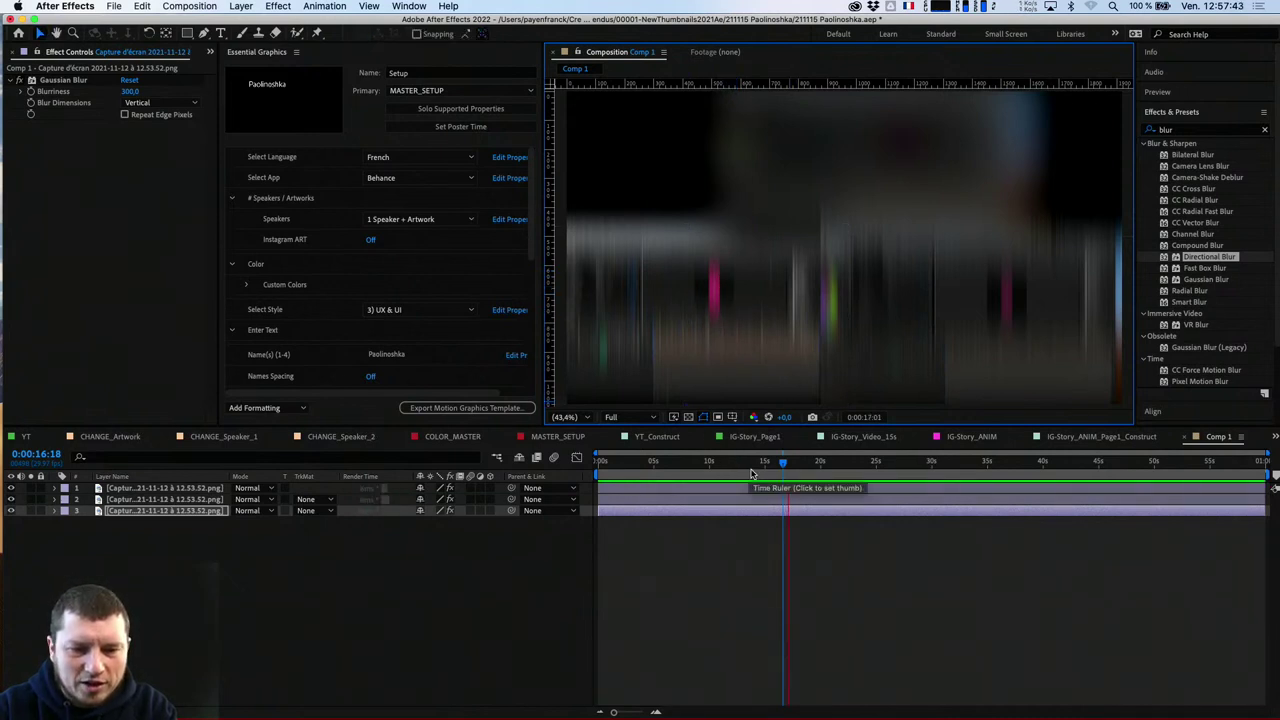
pyautogui.click(1028, 359)
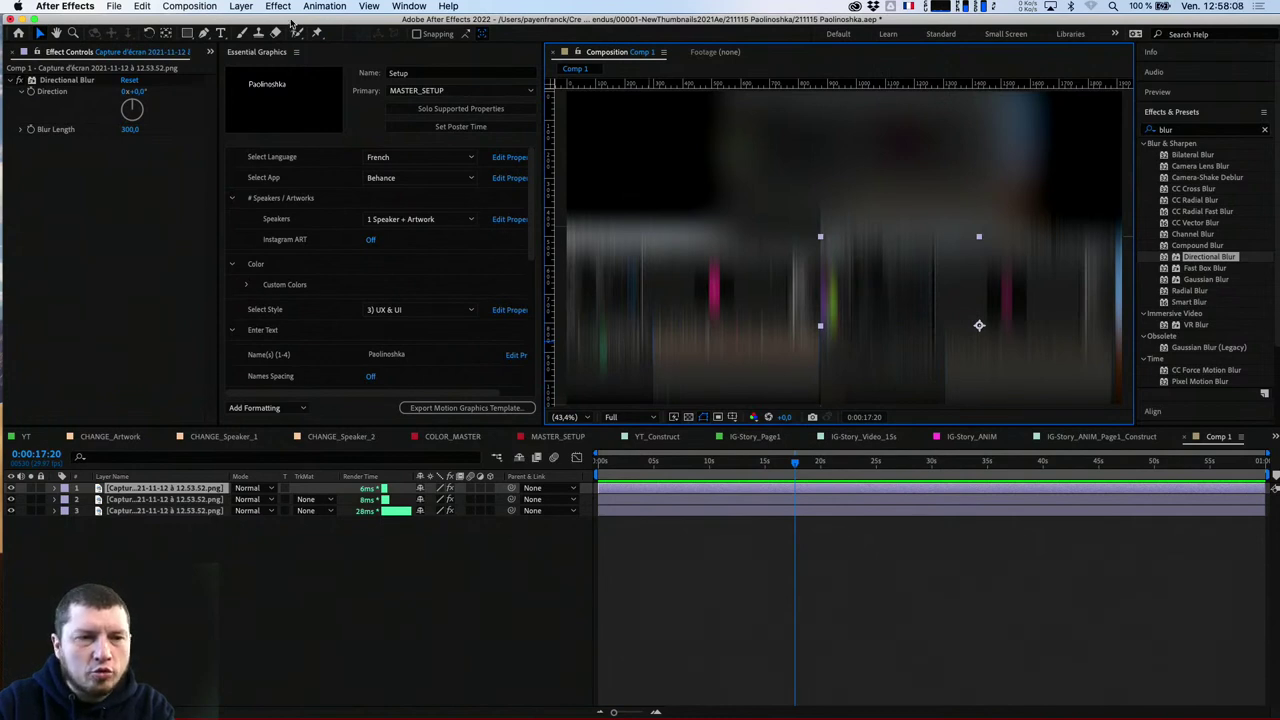
# Open the Render Queue and duplicate the last IG-Story_Video_15s render item
pyautogui.click(409, 6)
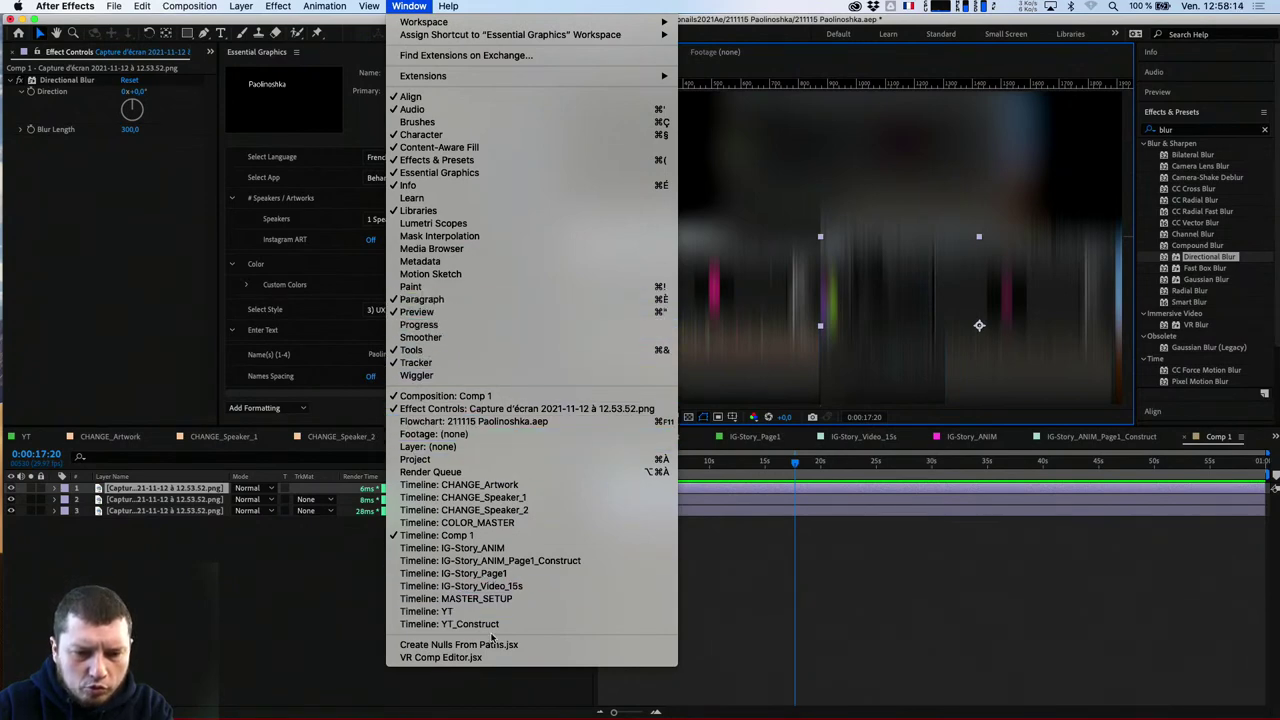
pyautogui.click(459, 473)
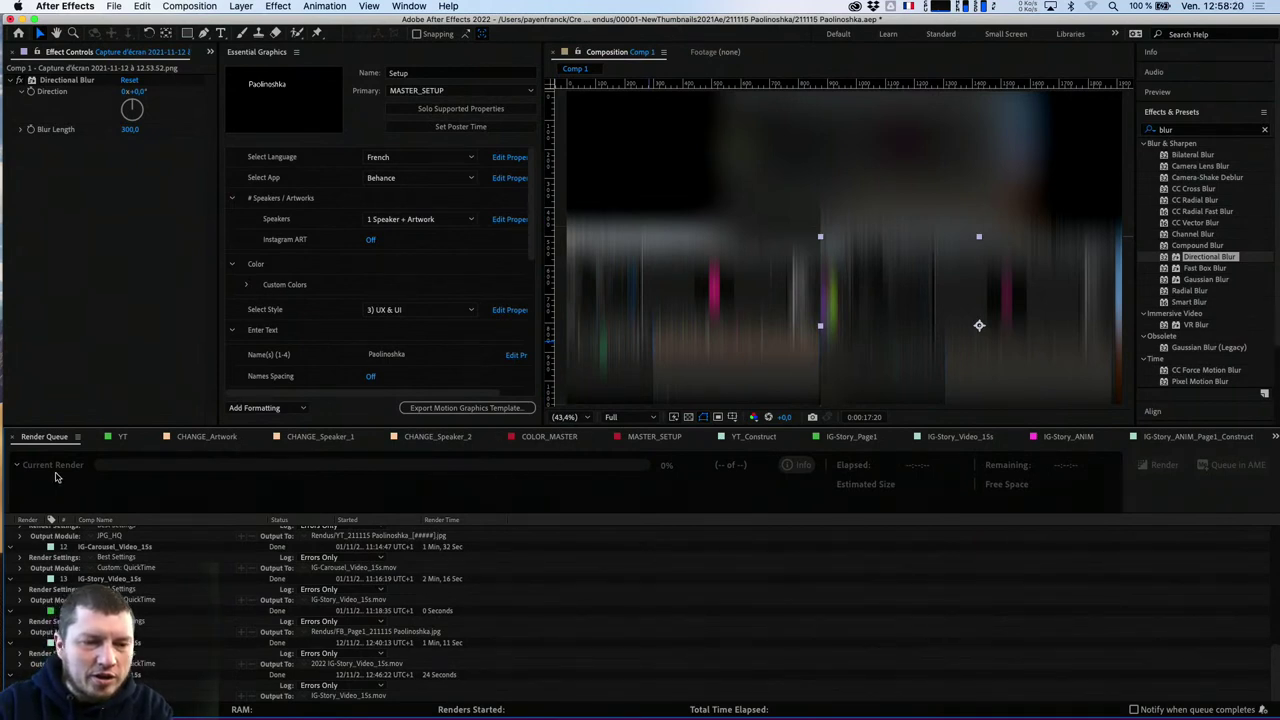
pyautogui.click(141, 675)
pyautogui.hotkey('ctrl', 'd')
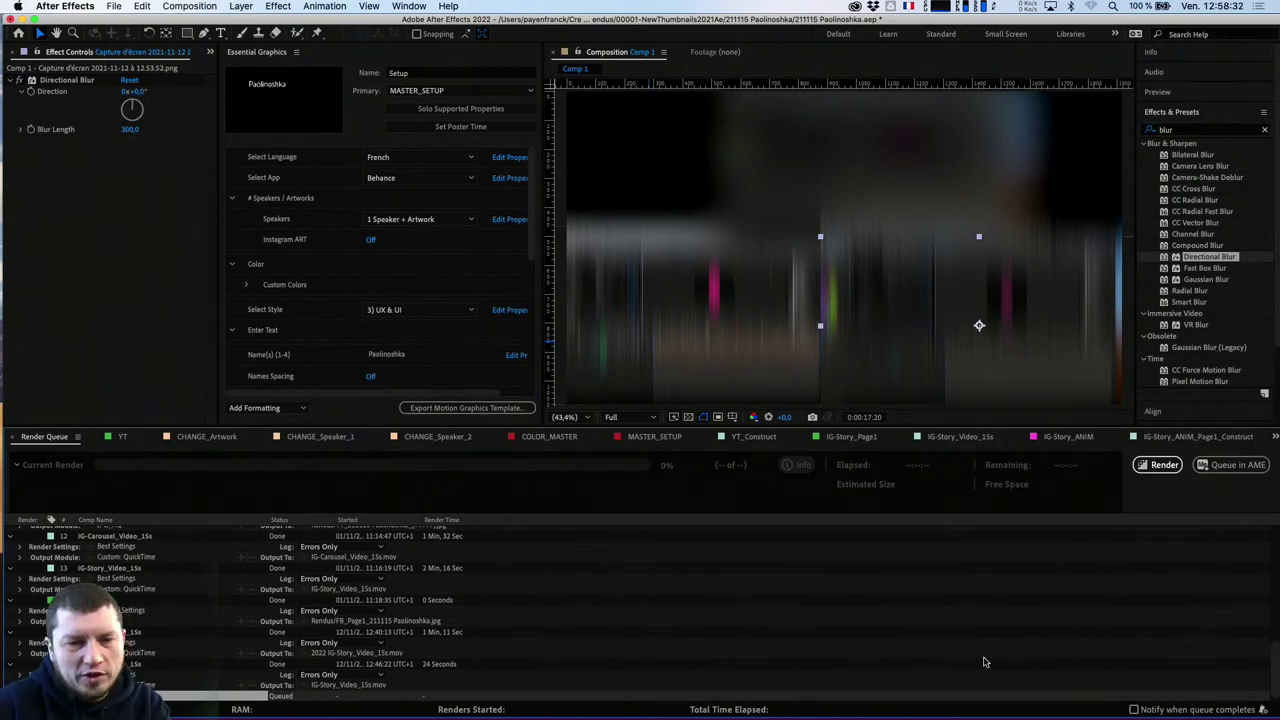
# Switch to Chrome and bring up Adobe's page "Nouveautés d'After Effects"
pyautogui.press('super+Tab')
pyautogui.press('super+Tab')
pyautogui.press('super+Tab')
pyautogui.press('super+Tab')
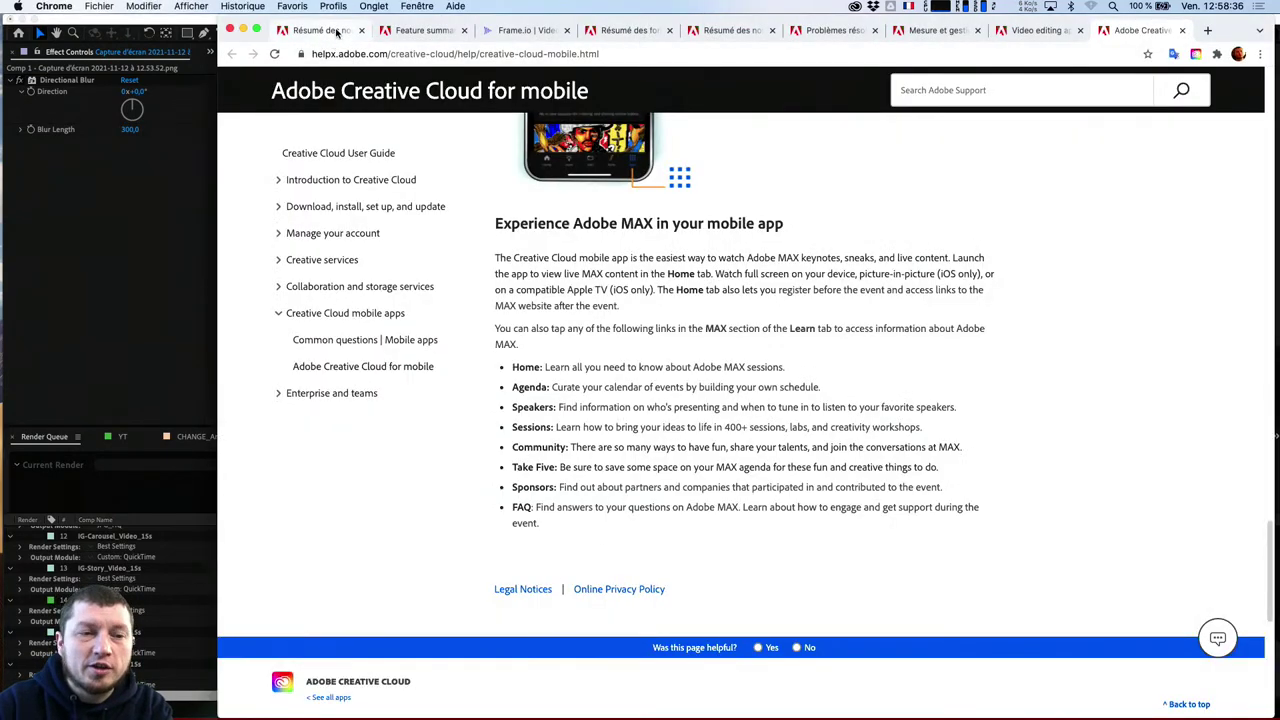
pyautogui.click(337, 33)
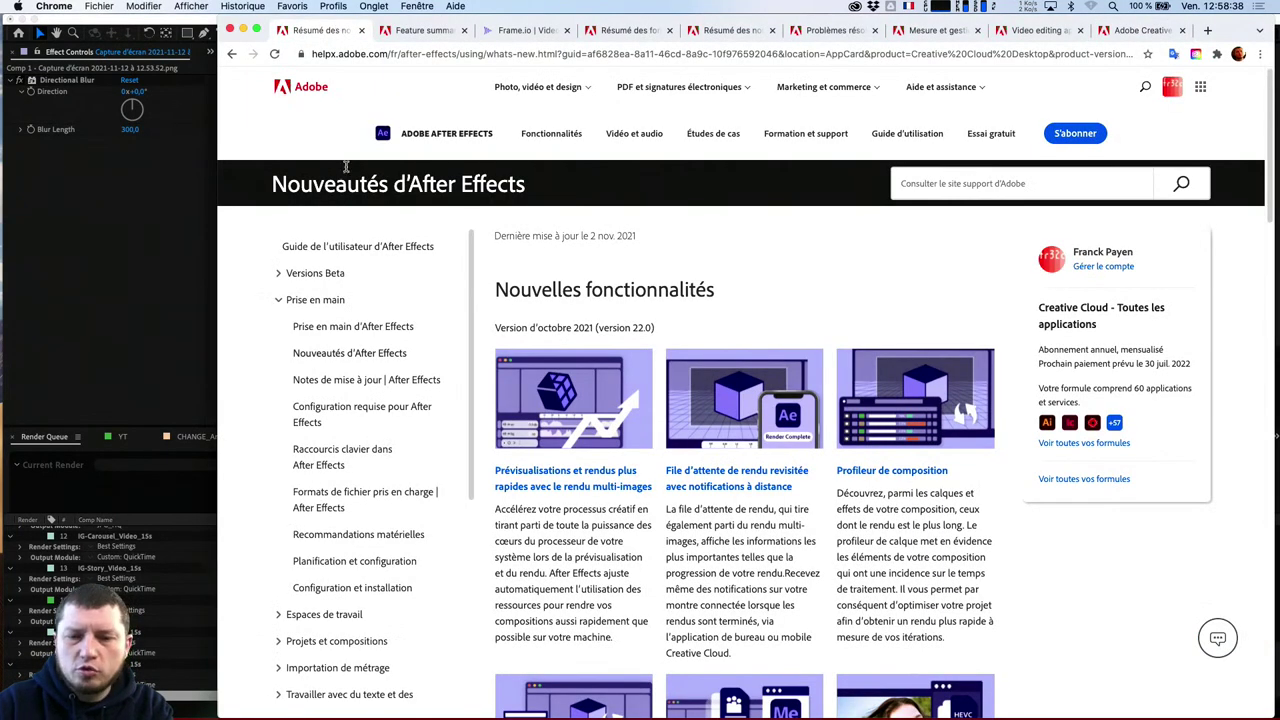
# View the After Effects October 2021 feature summary and open "Preview and render with Multi-Frame Rendering" in a new tab
pyautogui.click(438, 34)
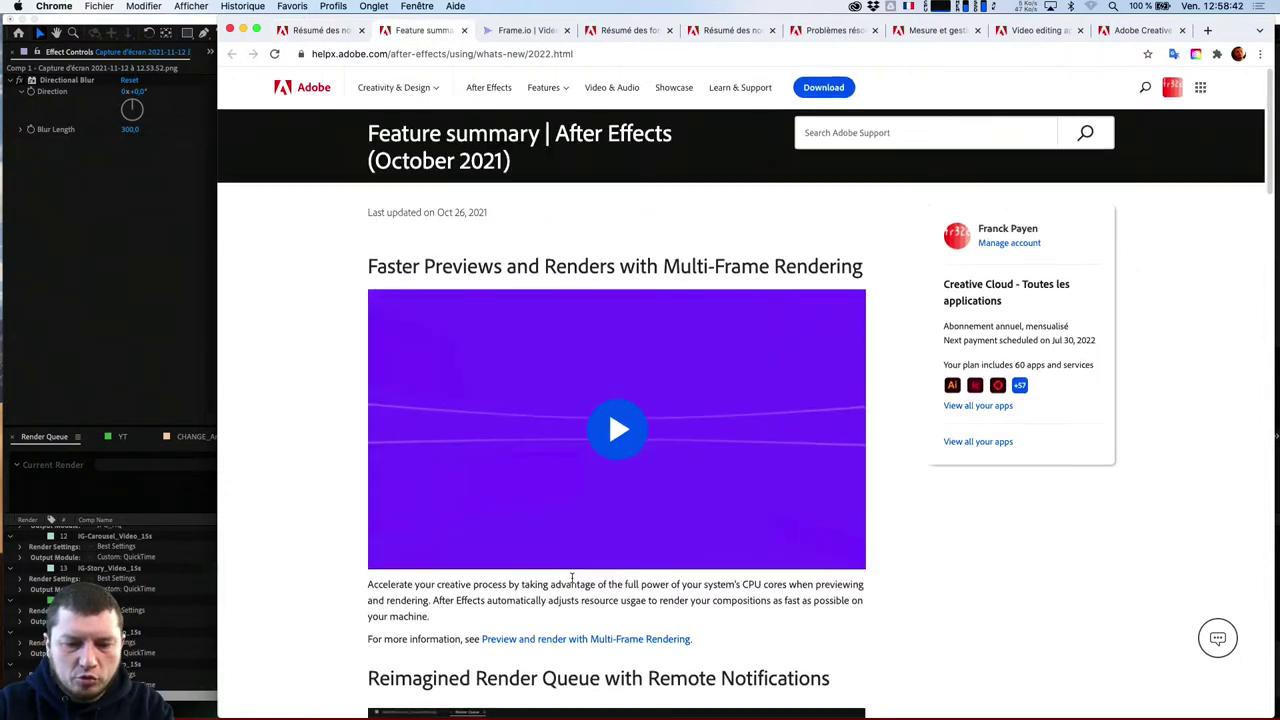
pyautogui.scroll(-2, 572, 578)
pyautogui.keyDown('super'); pyautogui.click(519, 522); pyautogui.keyUp('super')
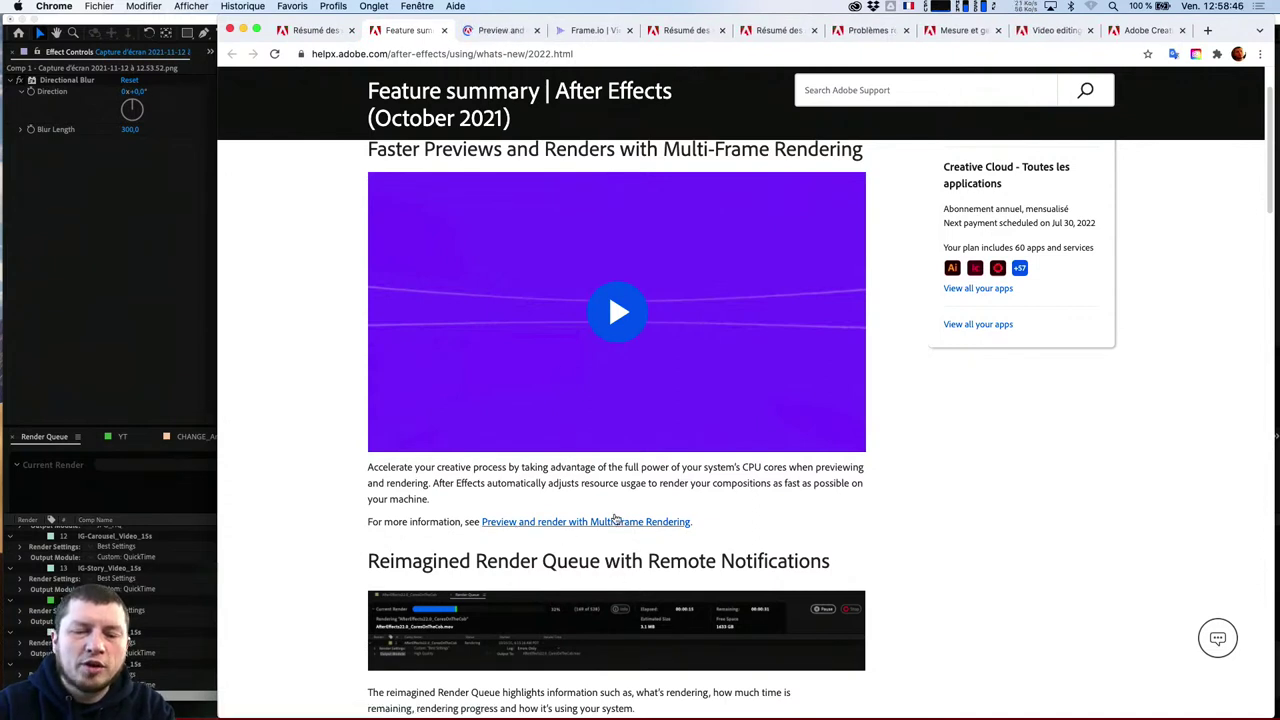
pyautogui.scroll(-1, 502, 267)
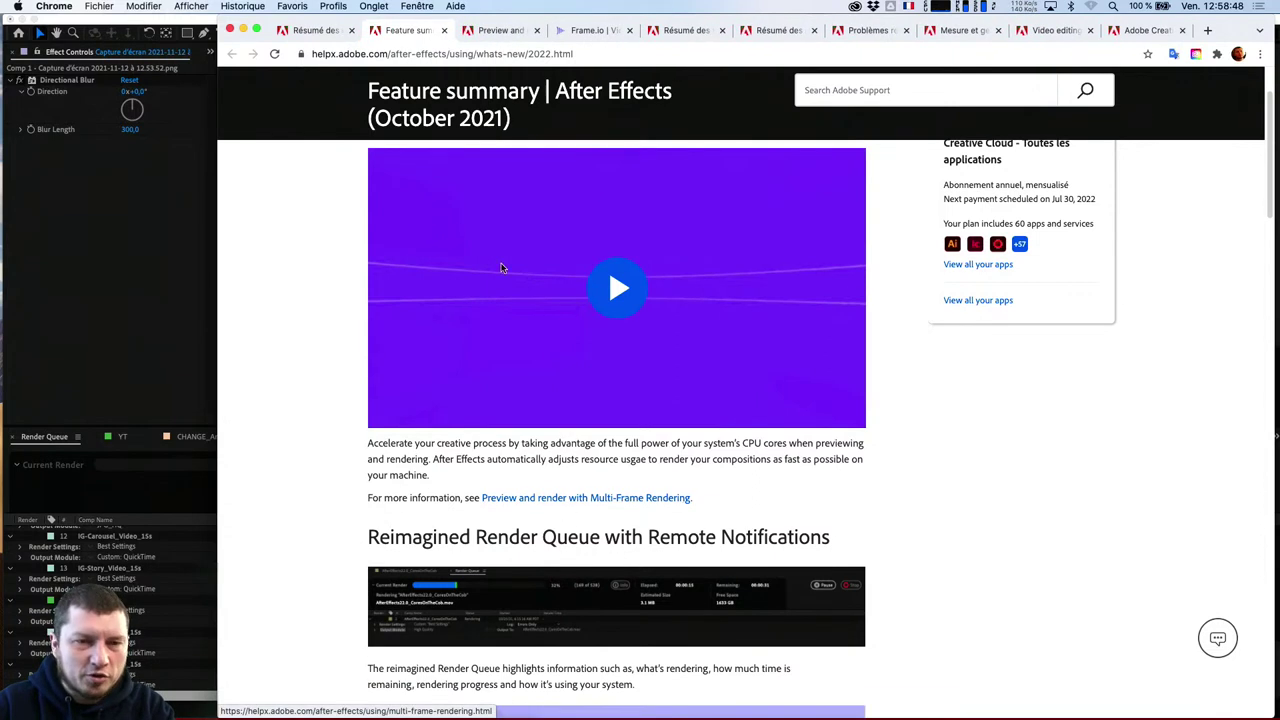
# Switch to the Multi-Frame Rendering page and load its French version by adding "fr/" after helpx.adobe.com/ in the address
pyautogui.click(503, 31)
pyautogui.scroll(-5, 560, 330)
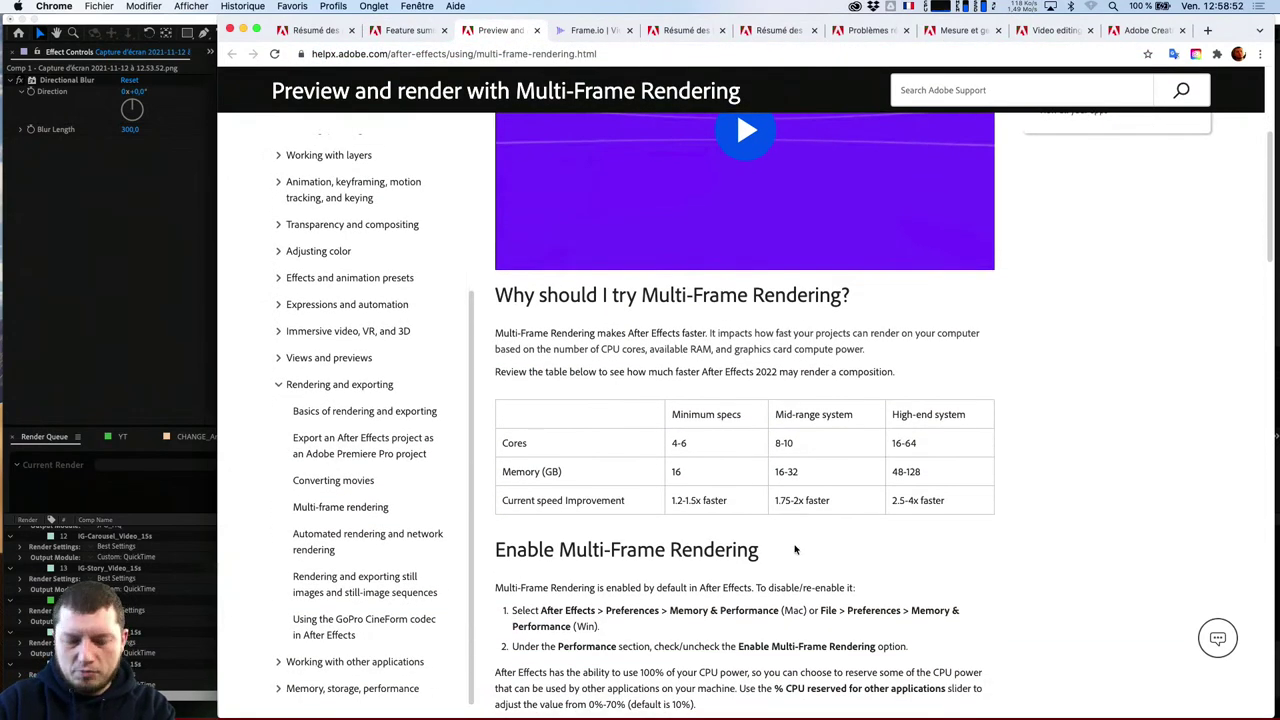
pyautogui.click(393, 55)
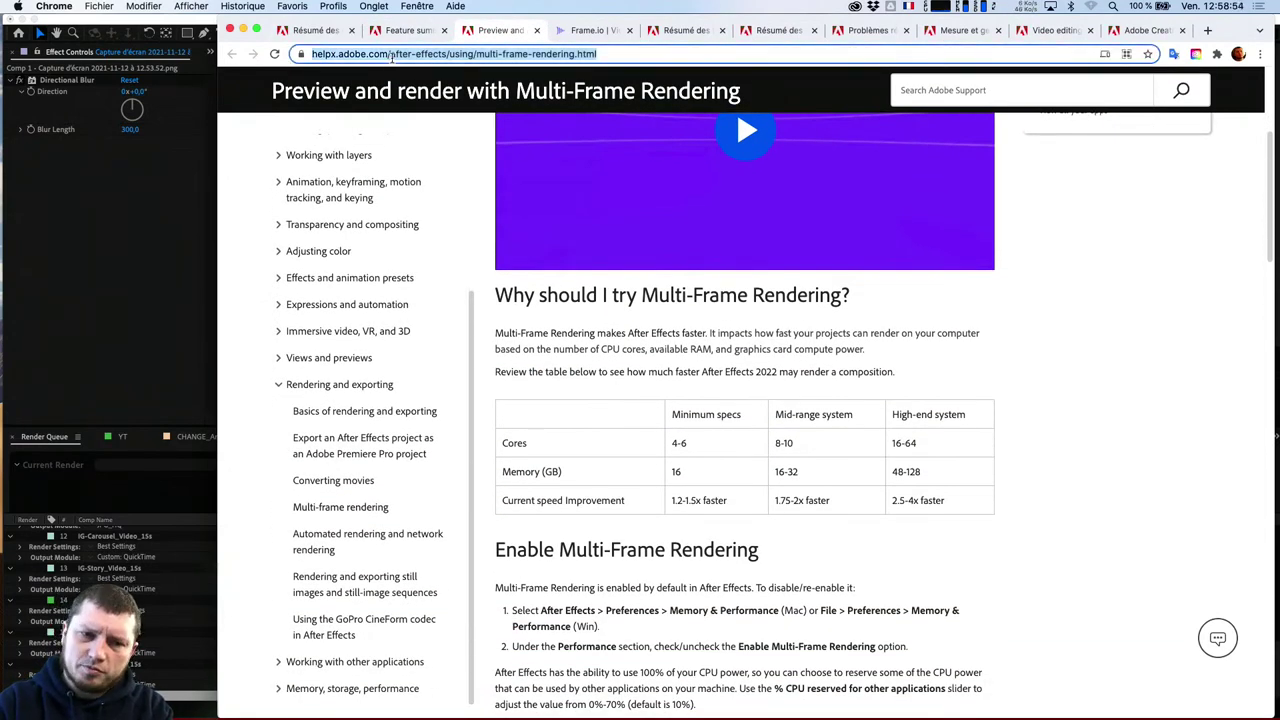
pyautogui.write('fr/')
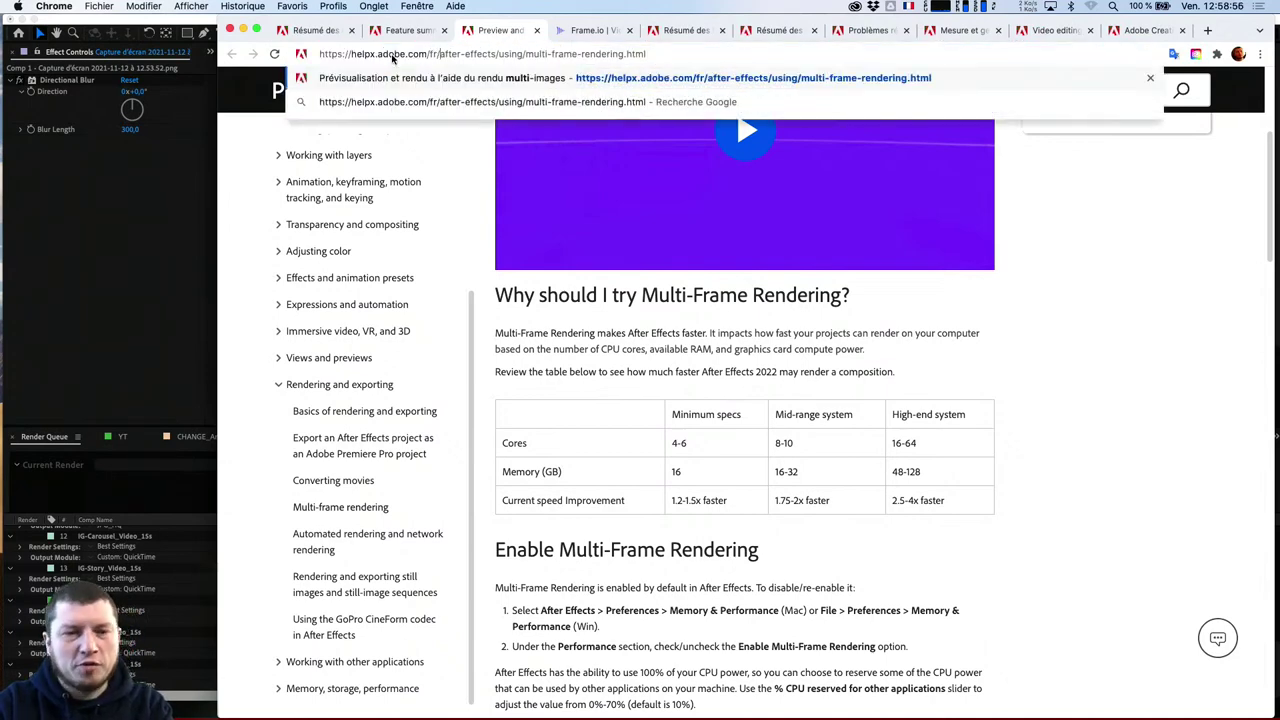
pyautogui.press('Return')
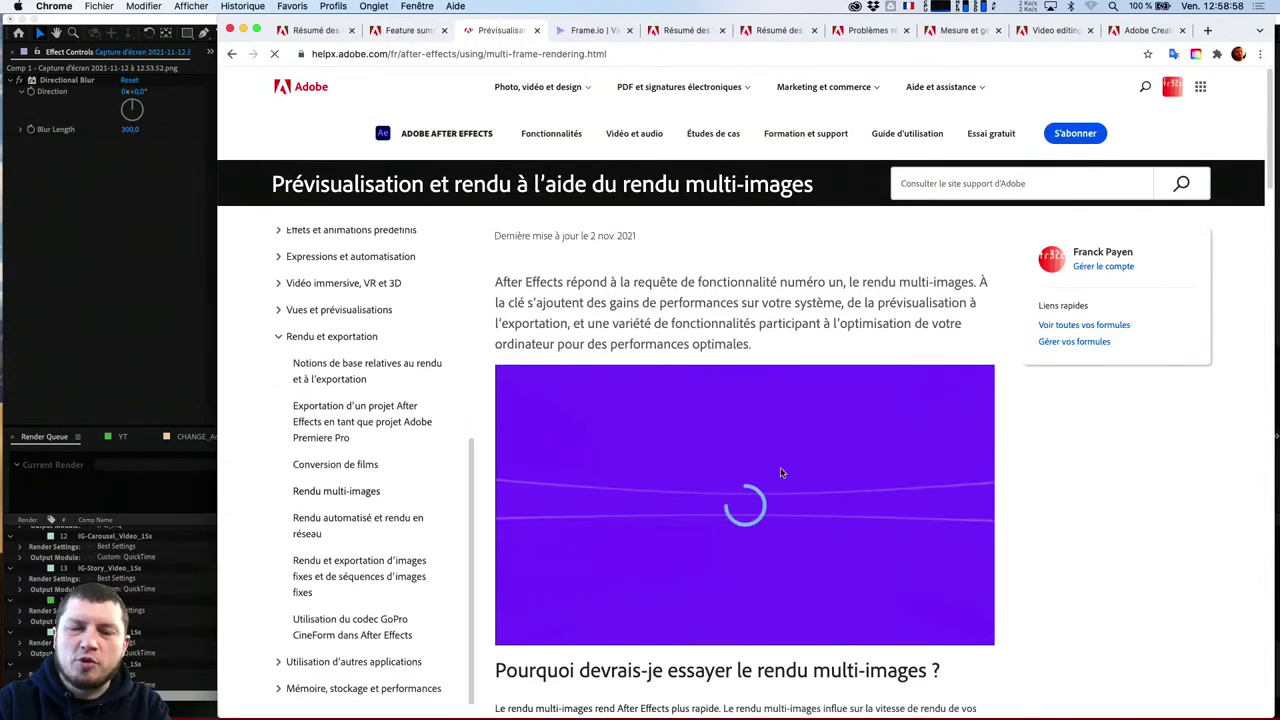
# Examine the table comparing multi-frame rendering speed gains by core count and memory for minimum, mid-range and high-end systems
pyautogui.scroll(-5, 880, 620)
pyautogui.scroll(-3, 882, 621)
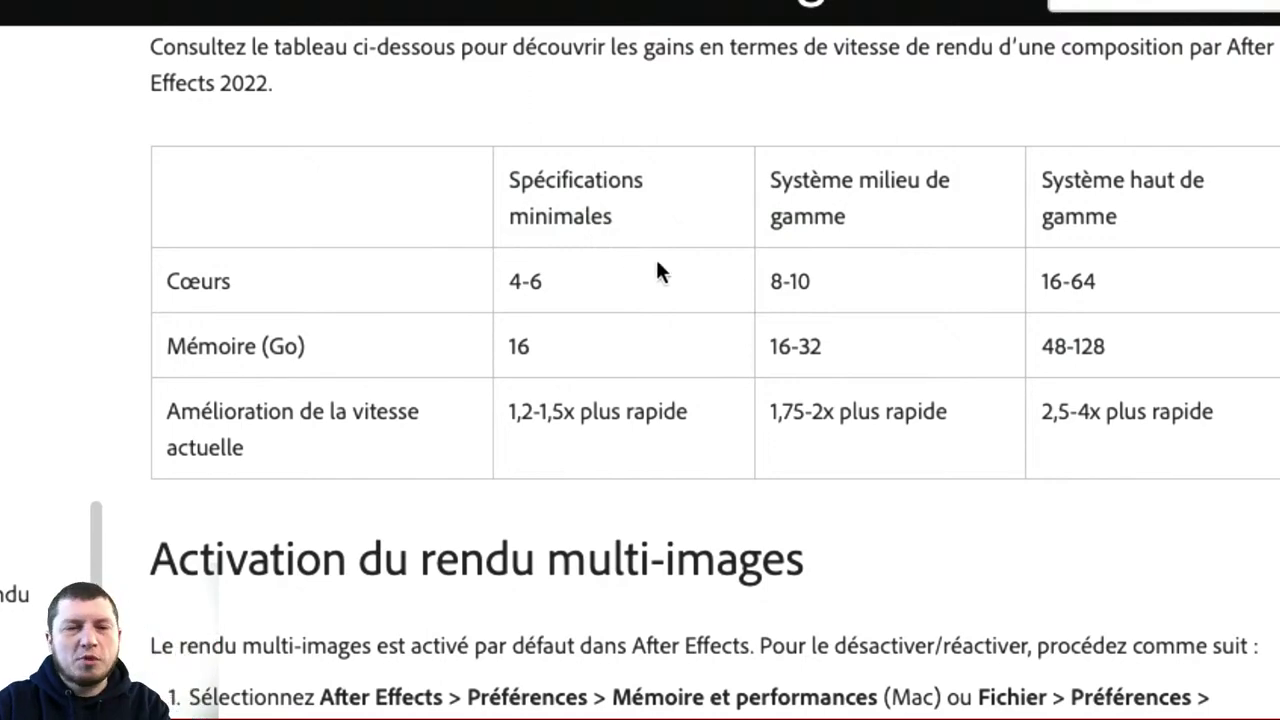
pyautogui.scroll(2, 654, 270)
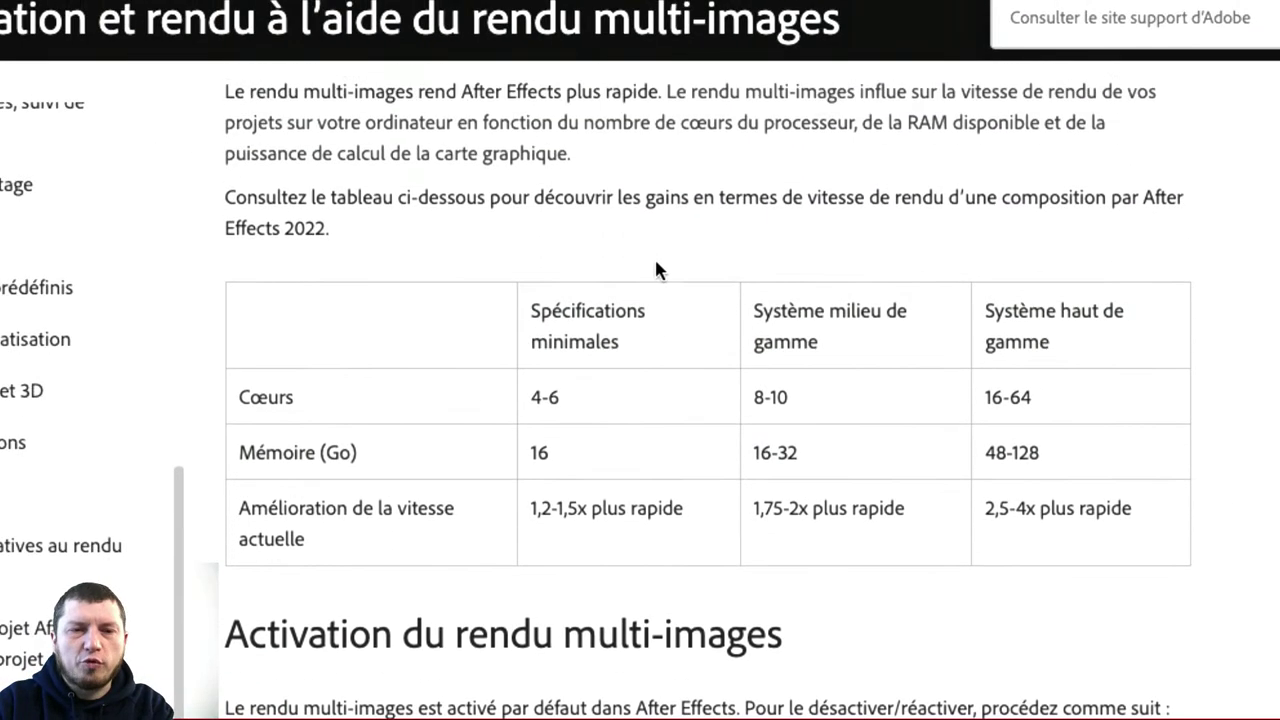
pyautogui.scroll(1, 656, 268)
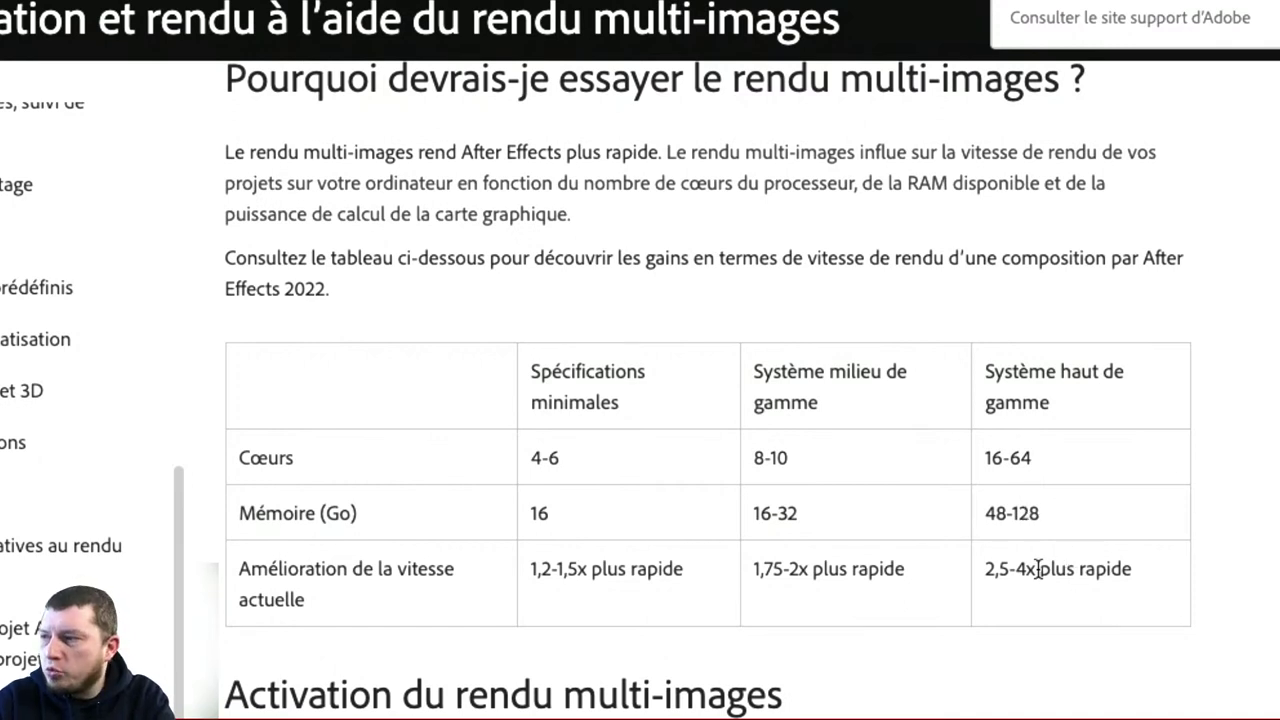
pyautogui.scroll(-1, 1038, 568)
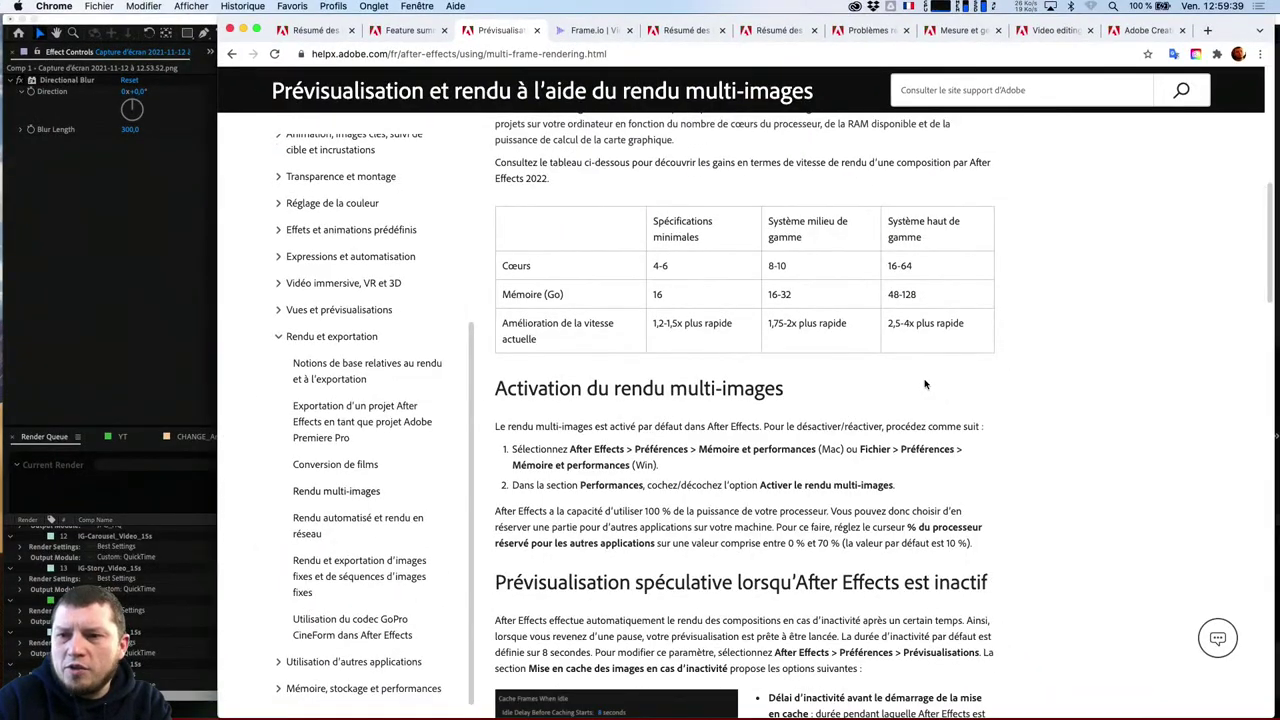
# Read the sections on enabling multi-frame rendering, speculative previews, Render Queue information and remote notifications, ending back at the page's start
pyautogui.scroll(-2, 925, 384)
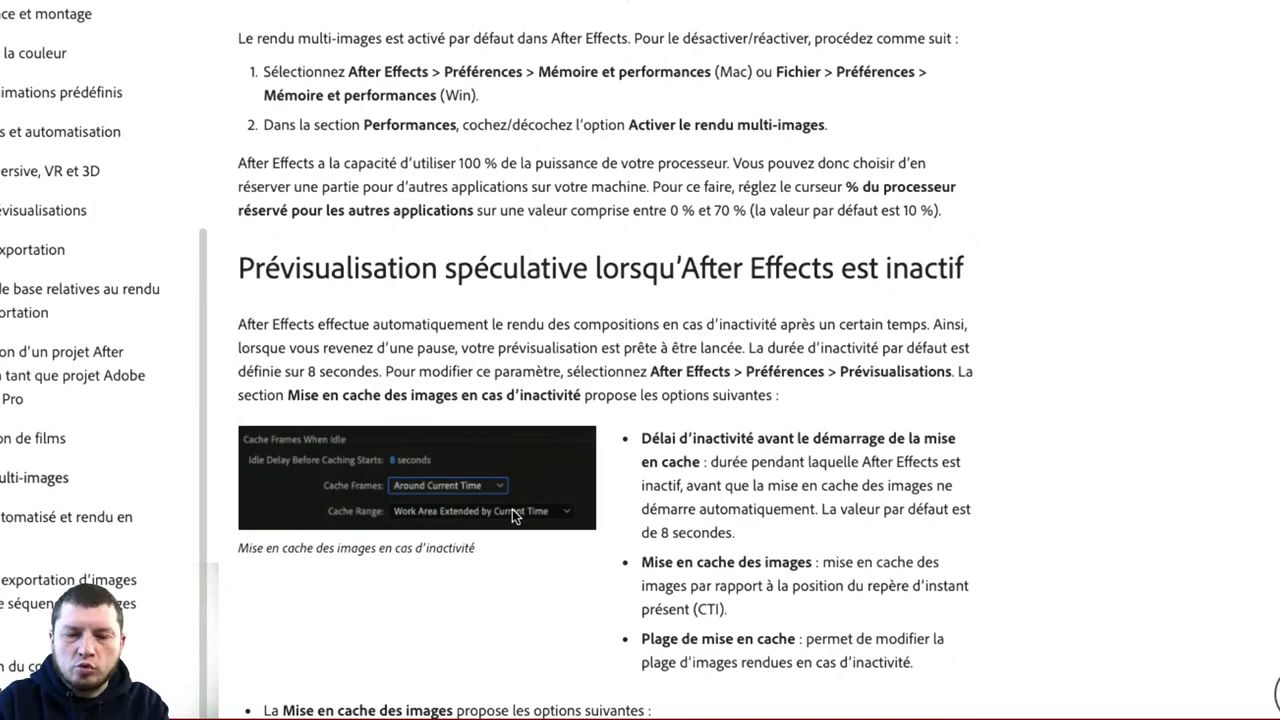
pyautogui.scroll(-5, 512, 509)
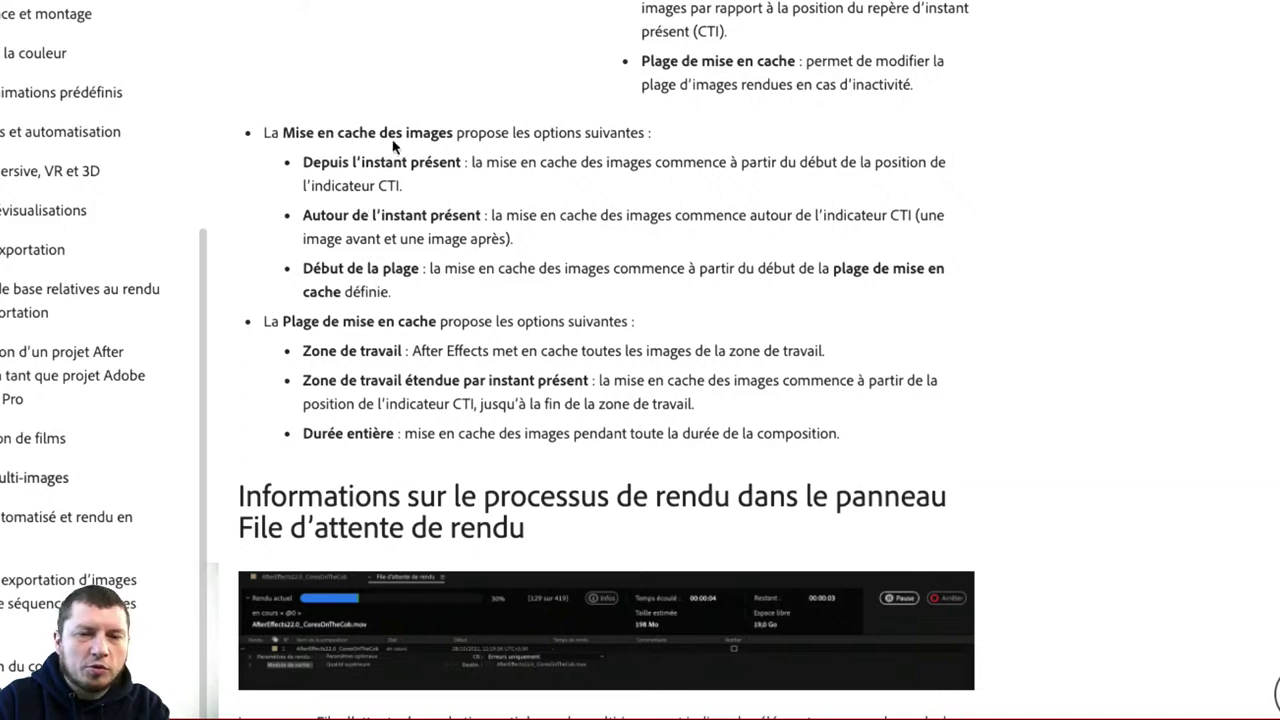
pyautogui.scroll(-3, 533, 399)
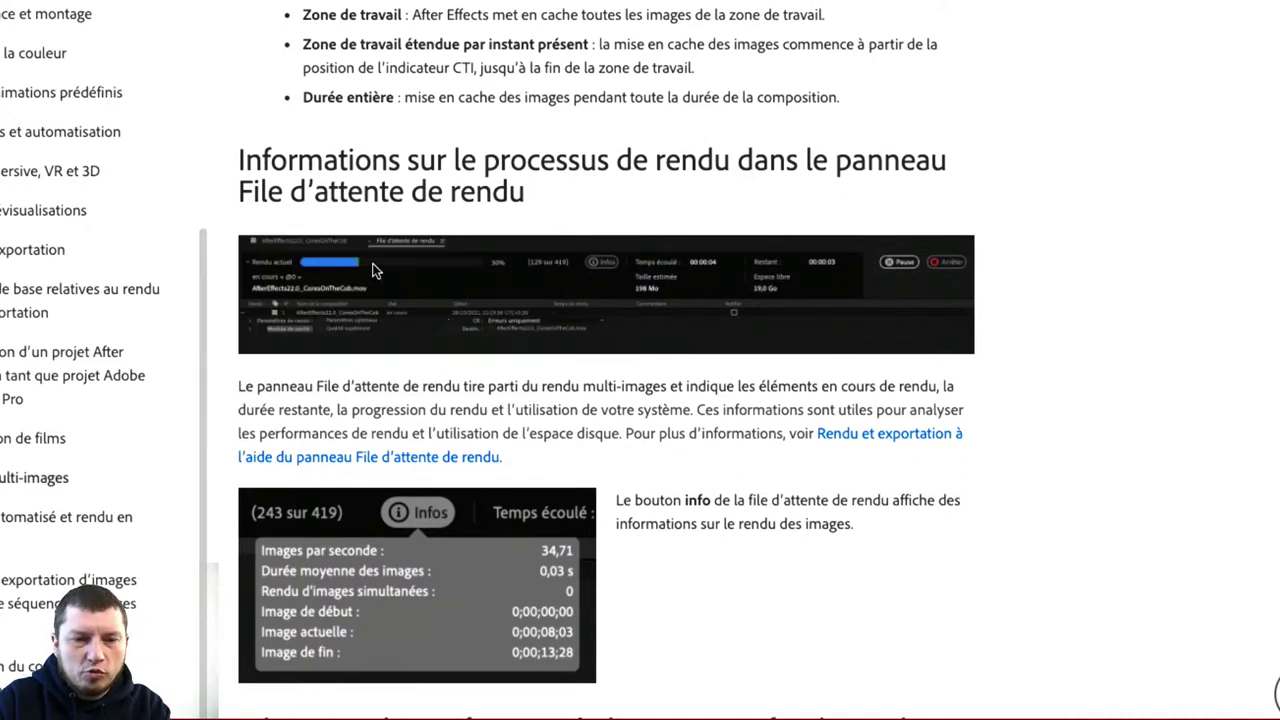
pyautogui.scroll(-3, 428, 502)
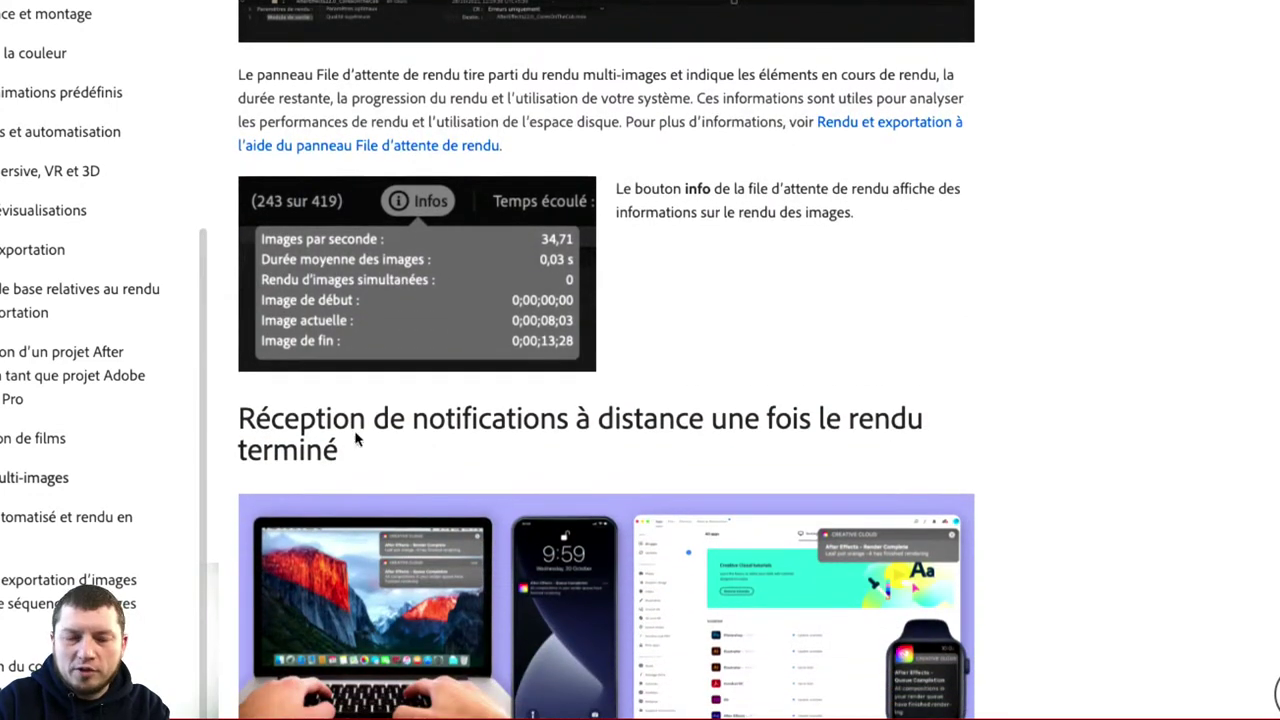
pyautogui.scroll(-2, 480, 232)
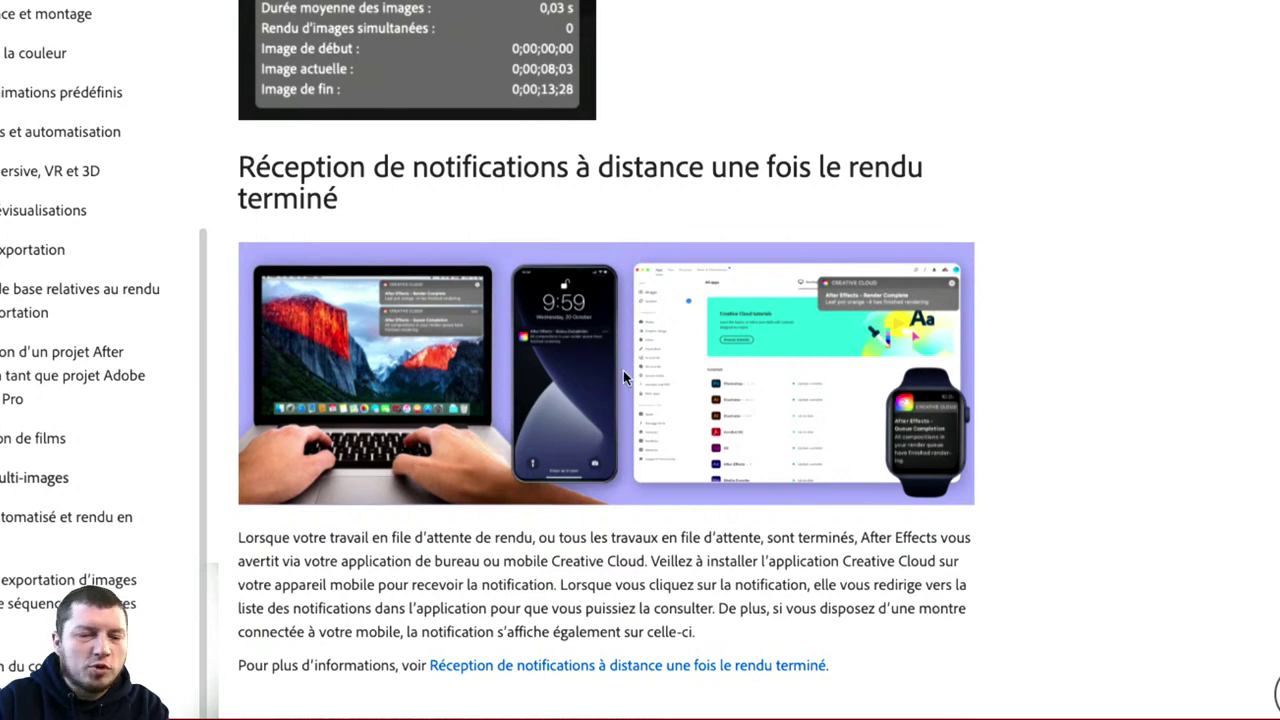
pyautogui.scroll(-1, 727, 336)
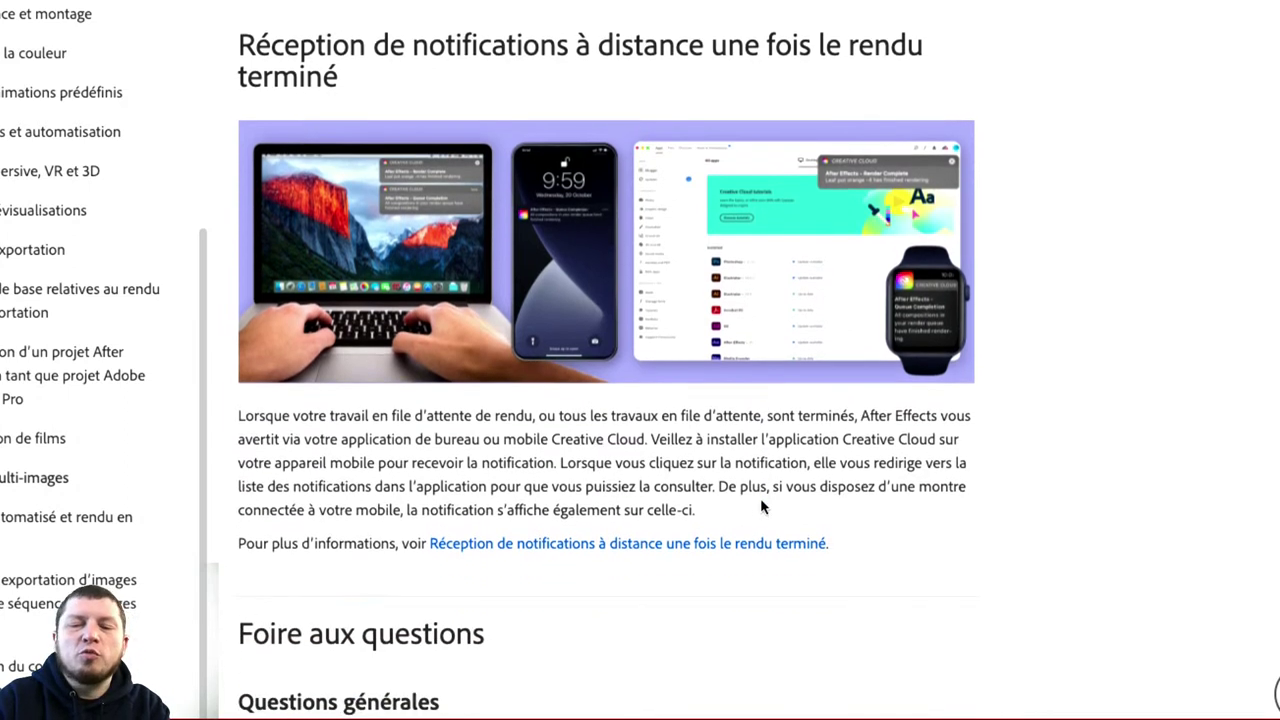
pyautogui.scroll(-2, 835, 363)
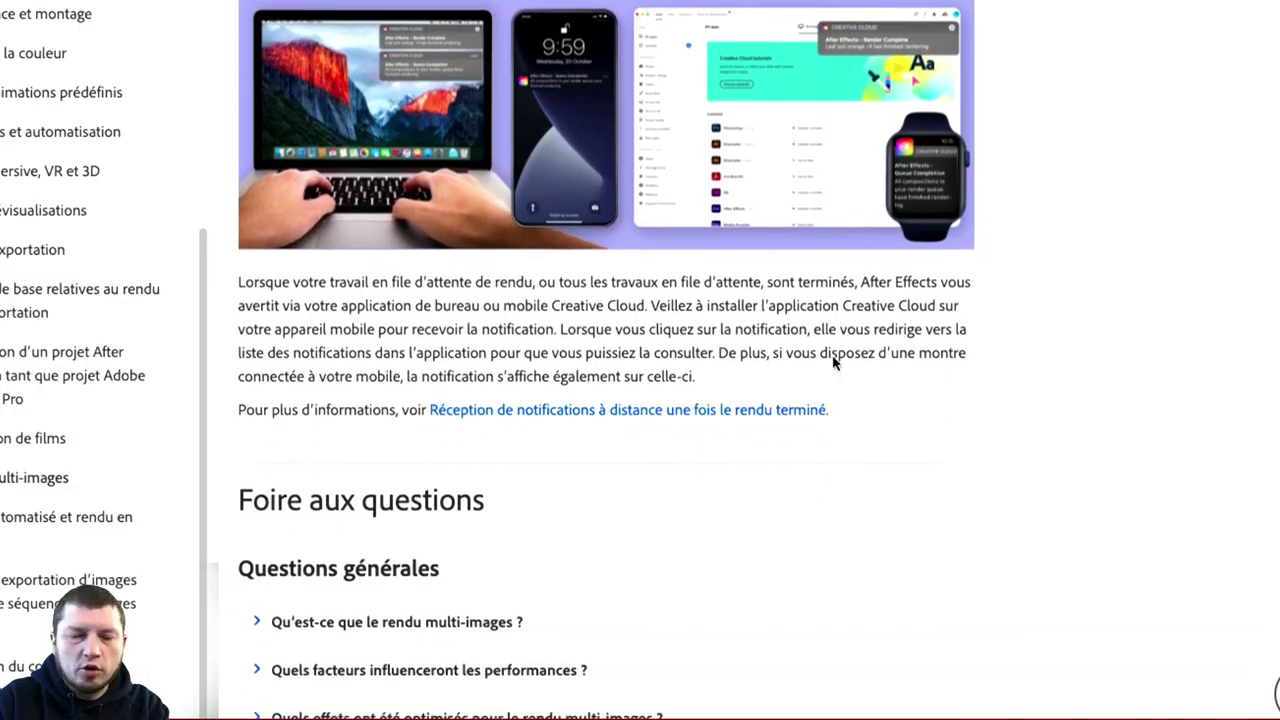
pyautogui.press('Home')
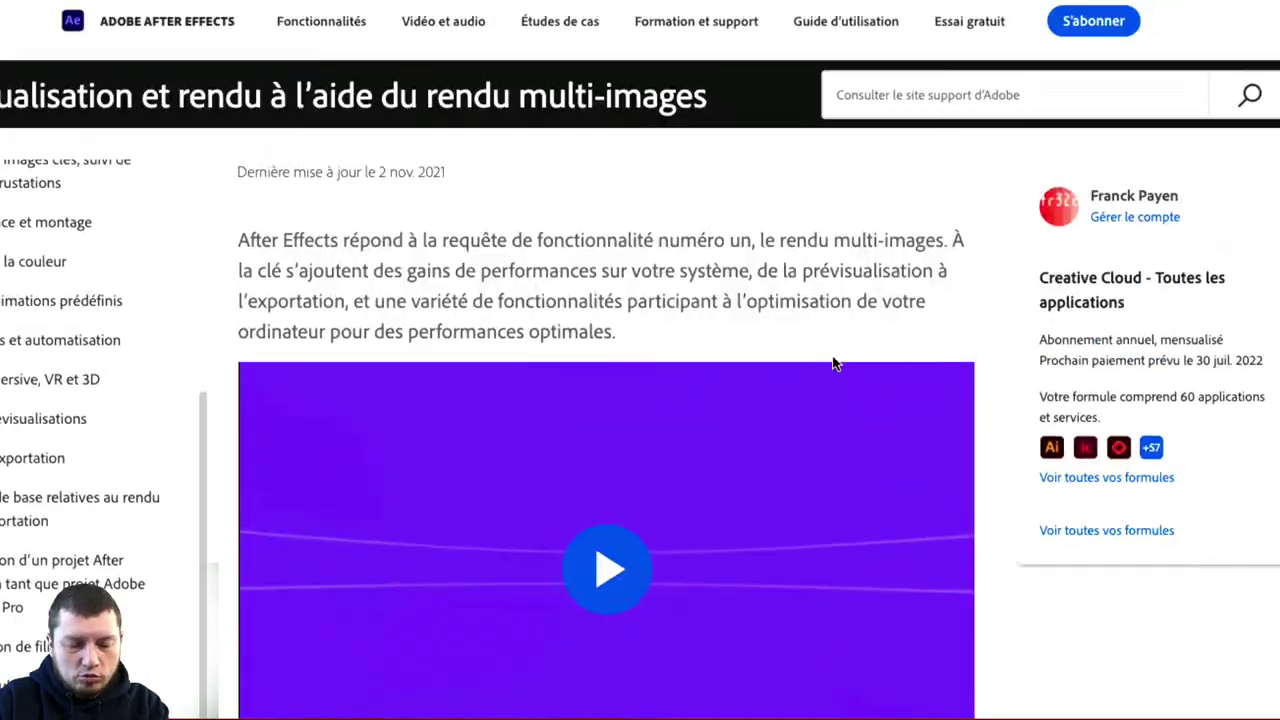
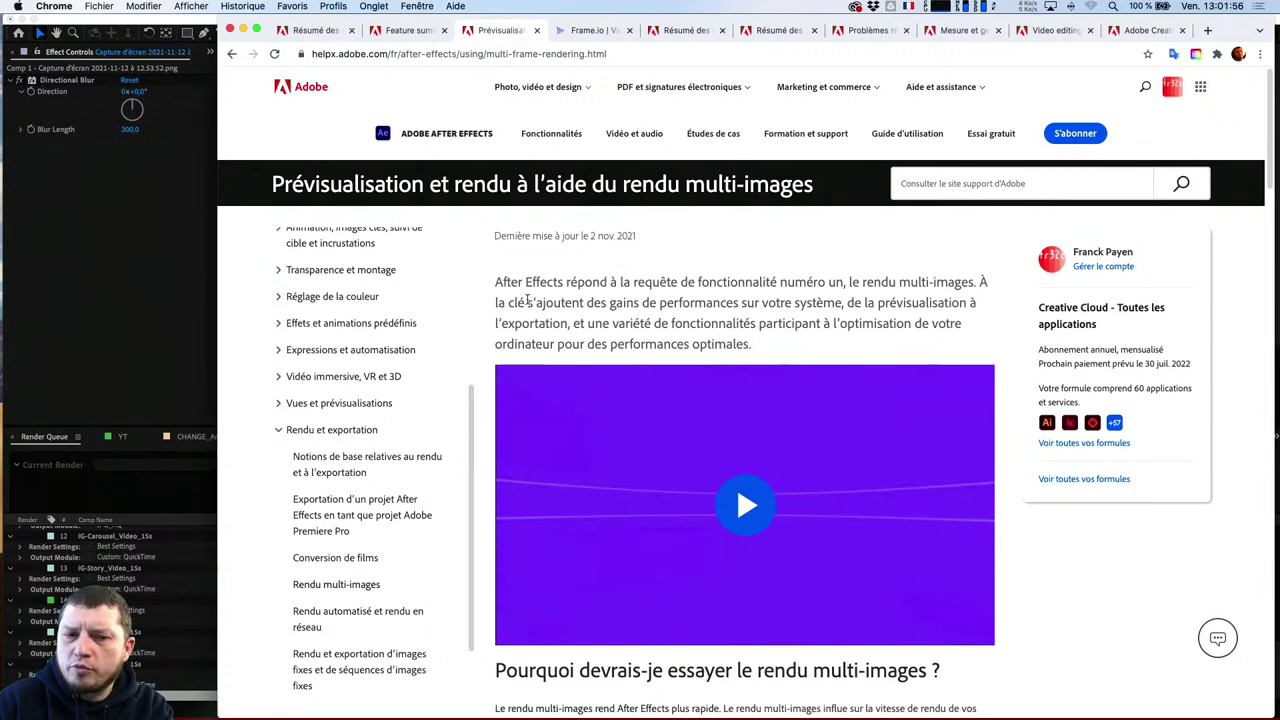
# Return to the "Nouveautés d'After Effects" page and review the October 2021 (version 22.0) features through to "Numéros de version harmonisés"
pyautogui.click(329, 33)
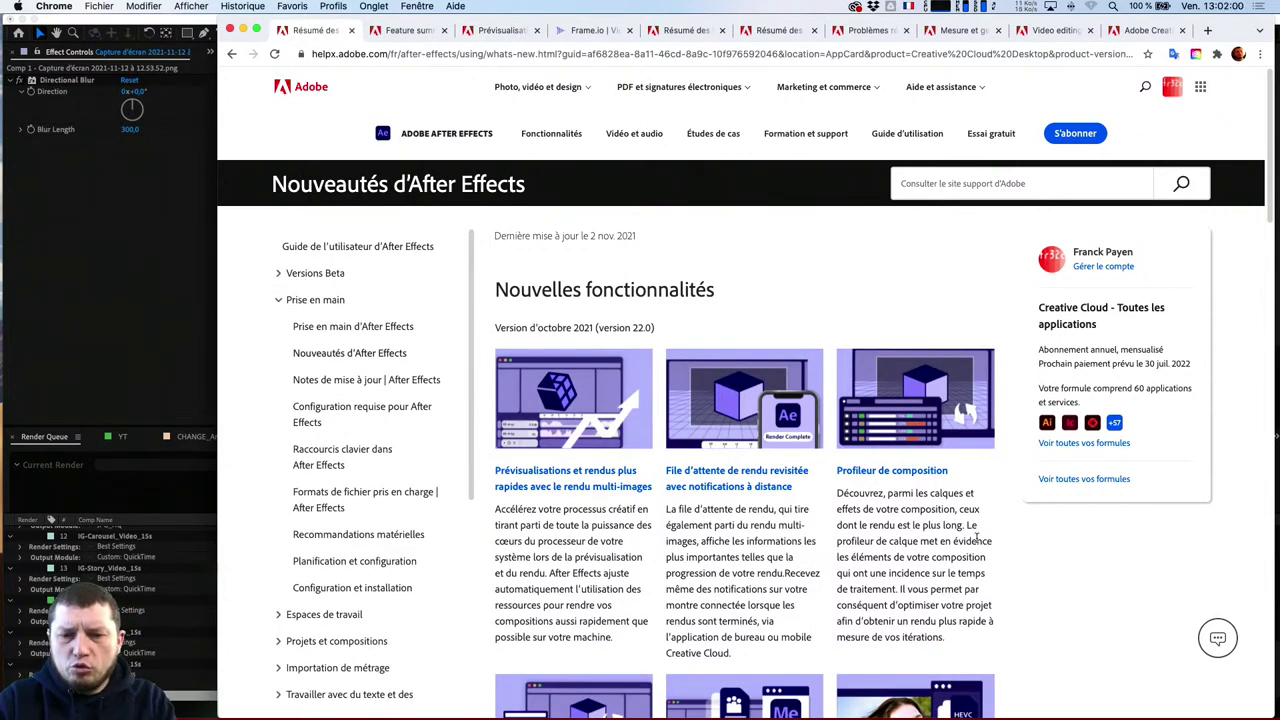
pyautogui.scroll(-2, 962, 596)
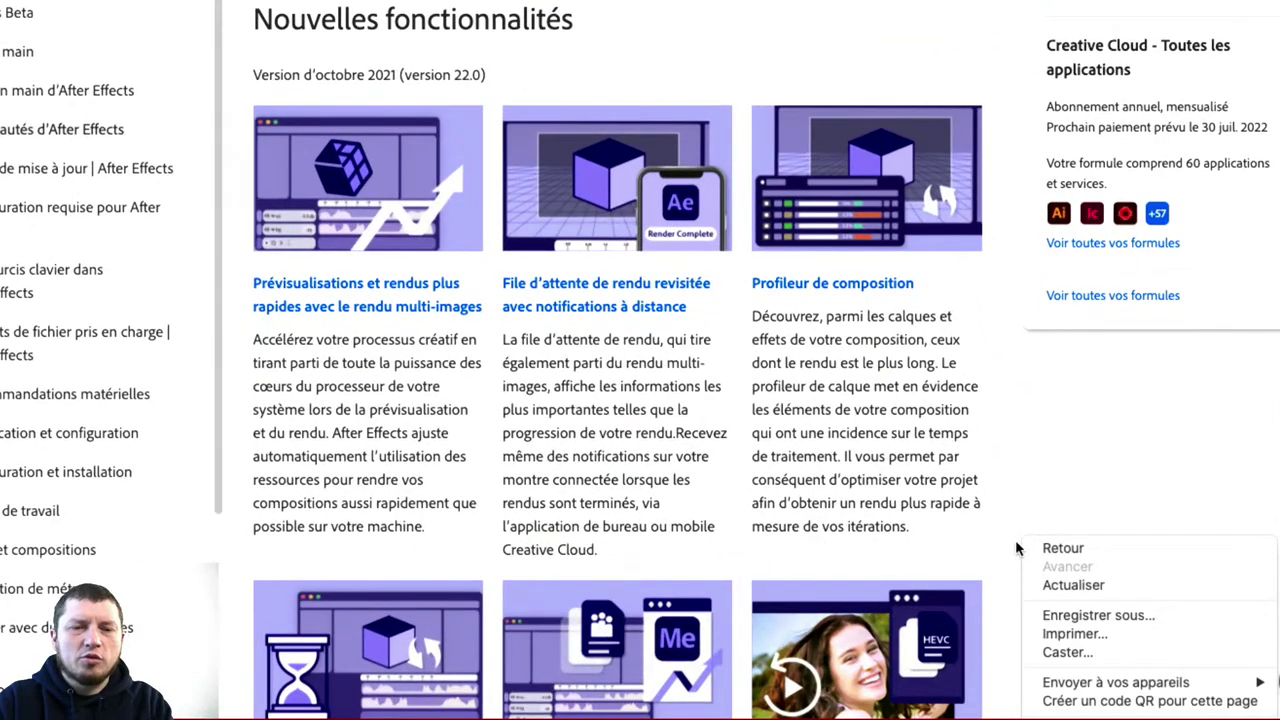
pyautogui.click(855, 482)
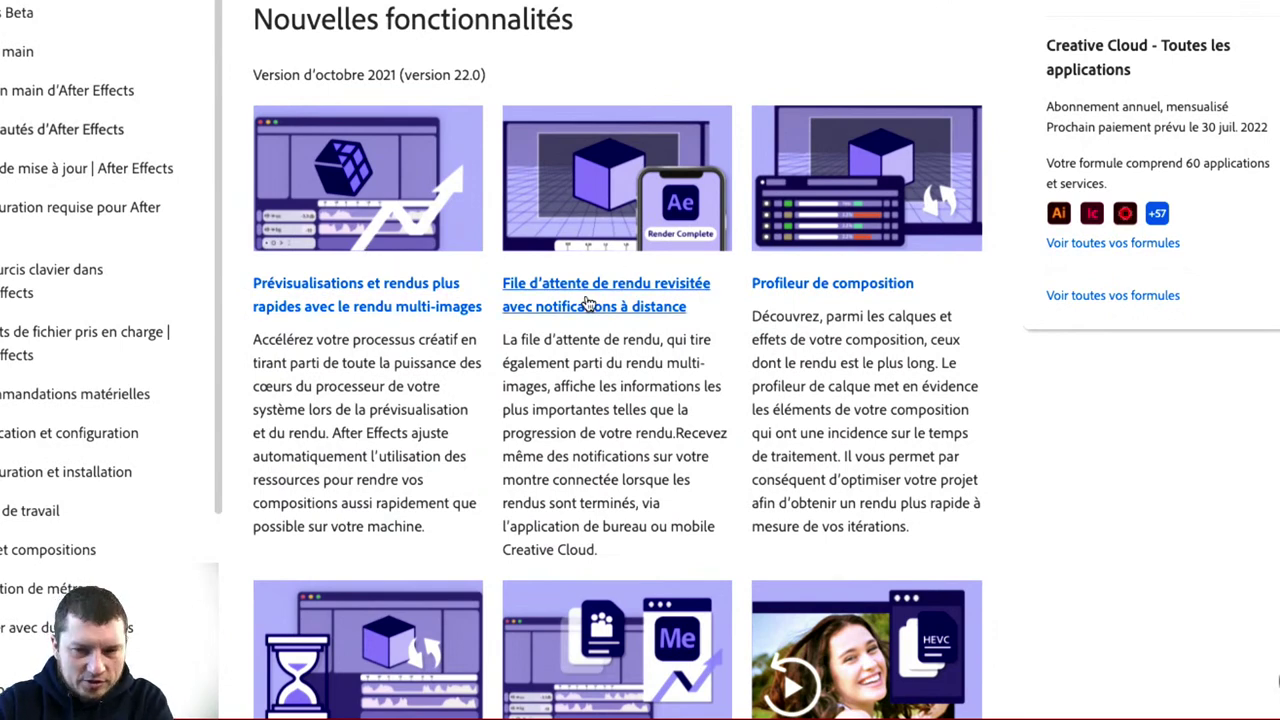
pyautogui.scroll(-1, 903, 283)
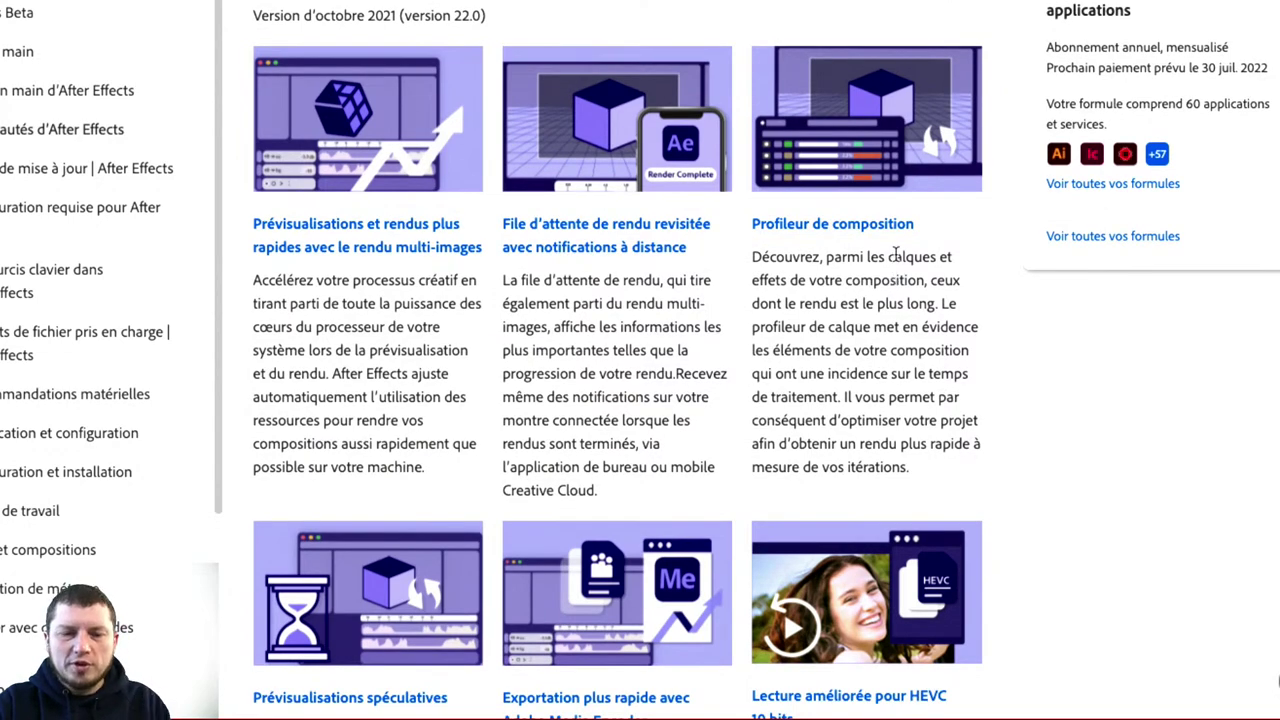
pyautogui.scroll(-3, 896, 252)
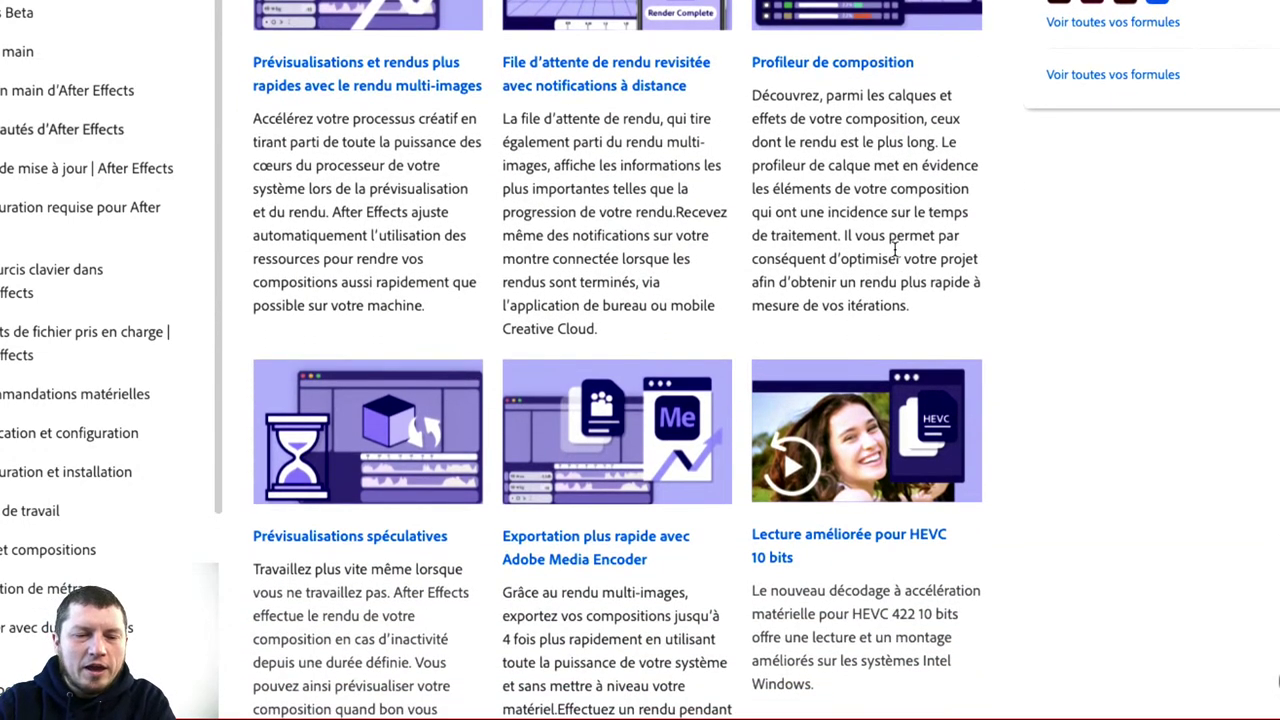
pyautogui.scroll(-3, 393, 590)
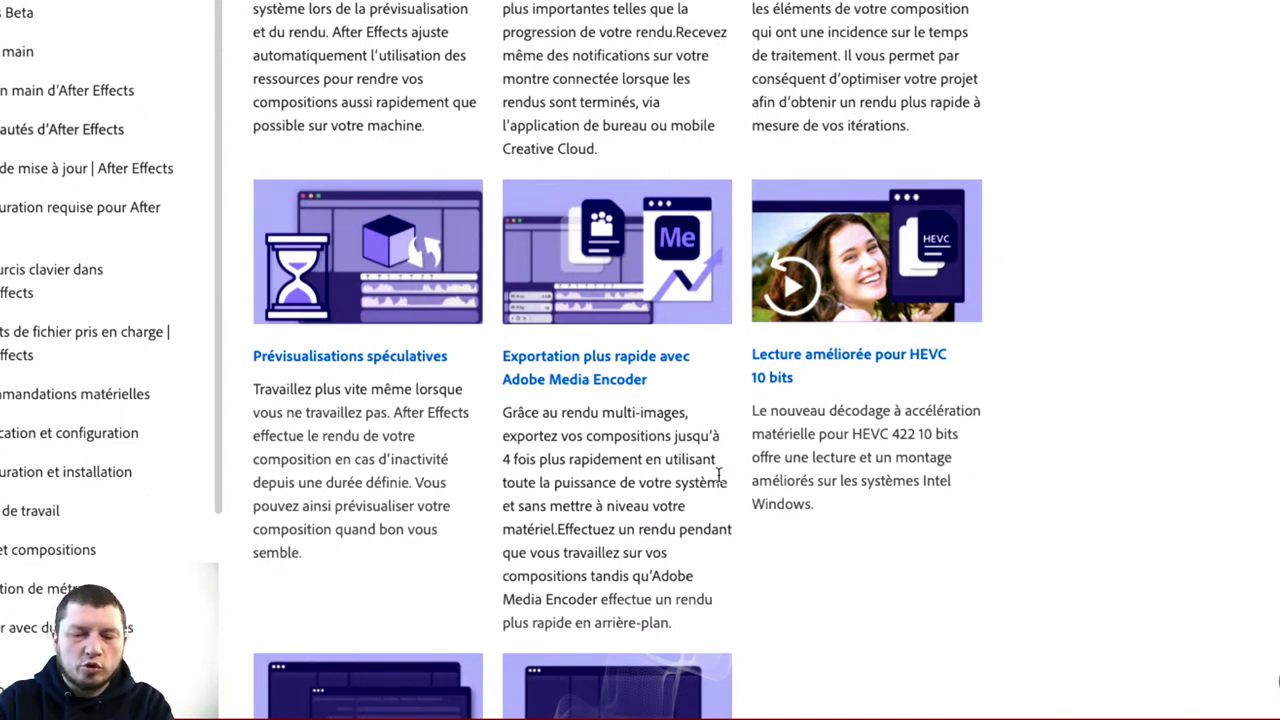
pyautogui.scroll(-1, 717, 475)
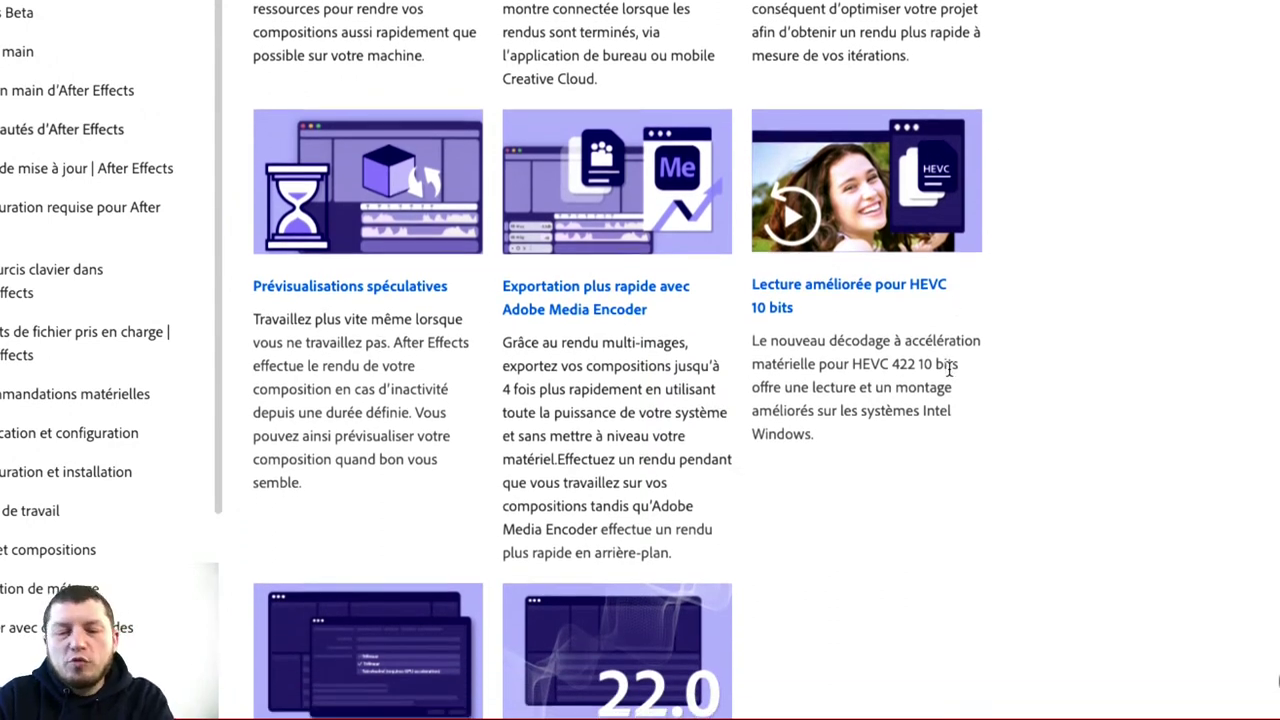
pyautogui.scroll(-4, 949, 369)
pyautogui.scroll(-1, 949, 369)
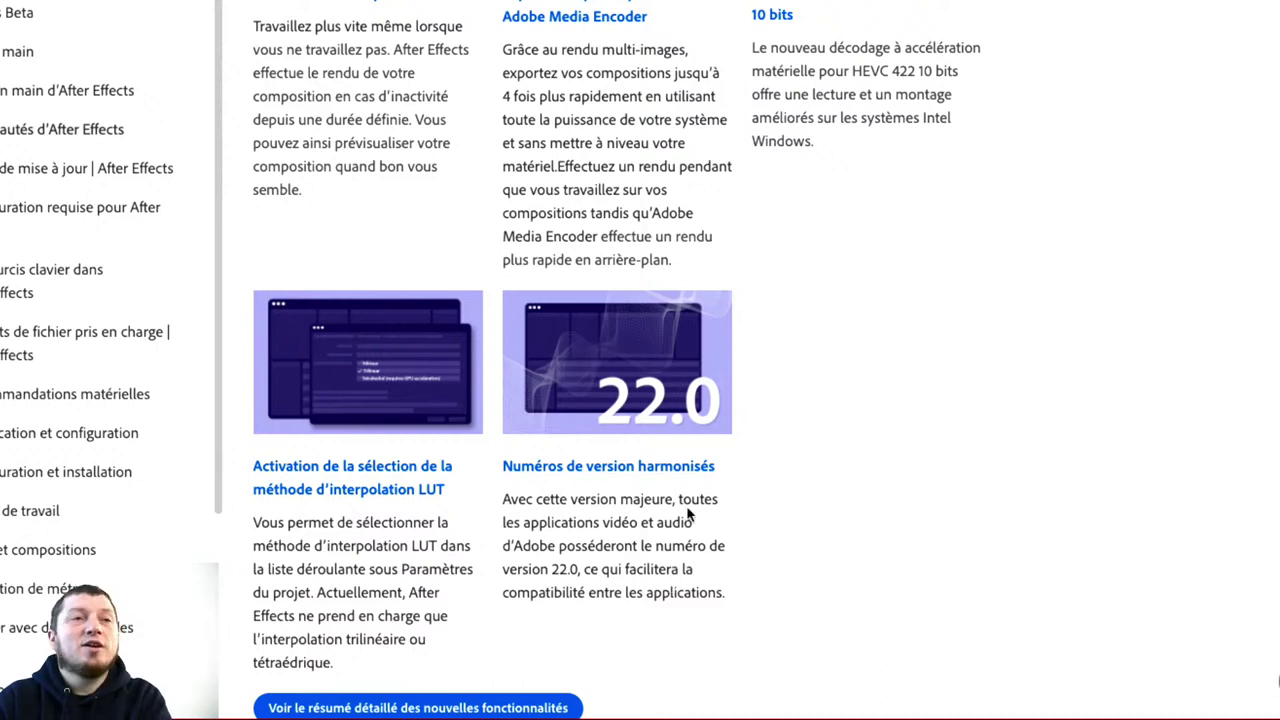
pyautogui.scroll(2, 687, 514)
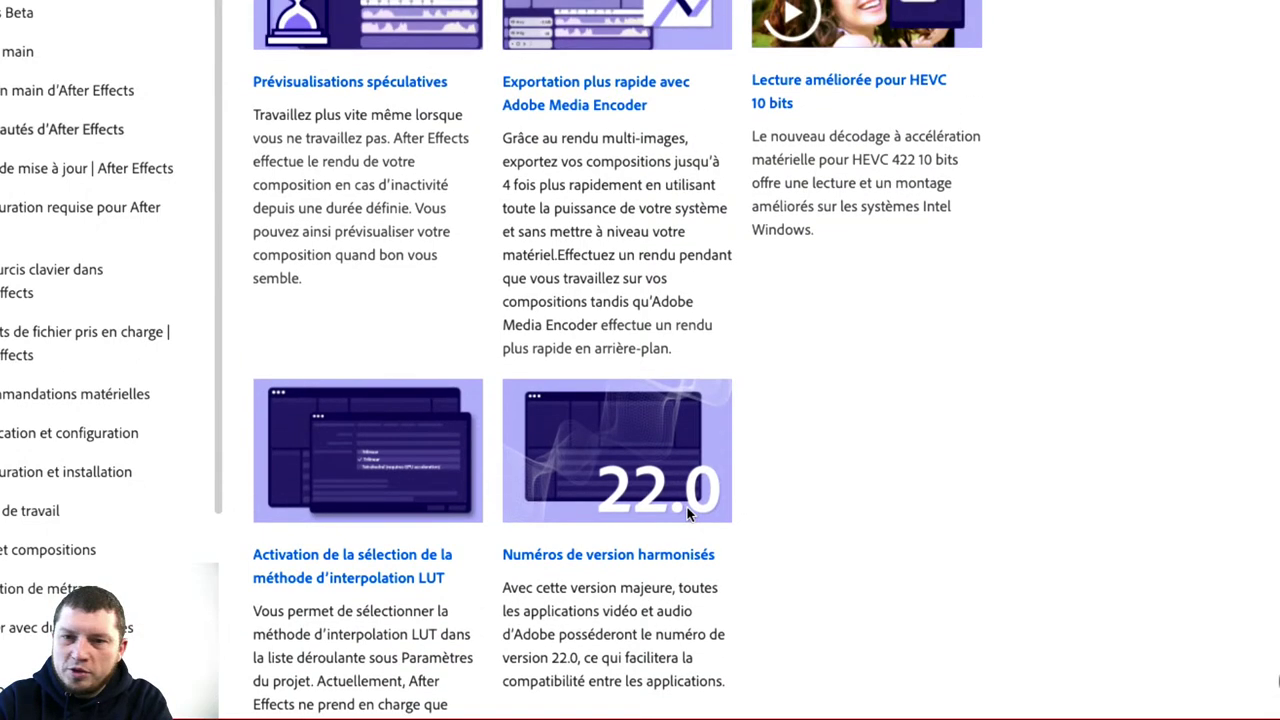
pyautogui.scroll(1, 686, 513)
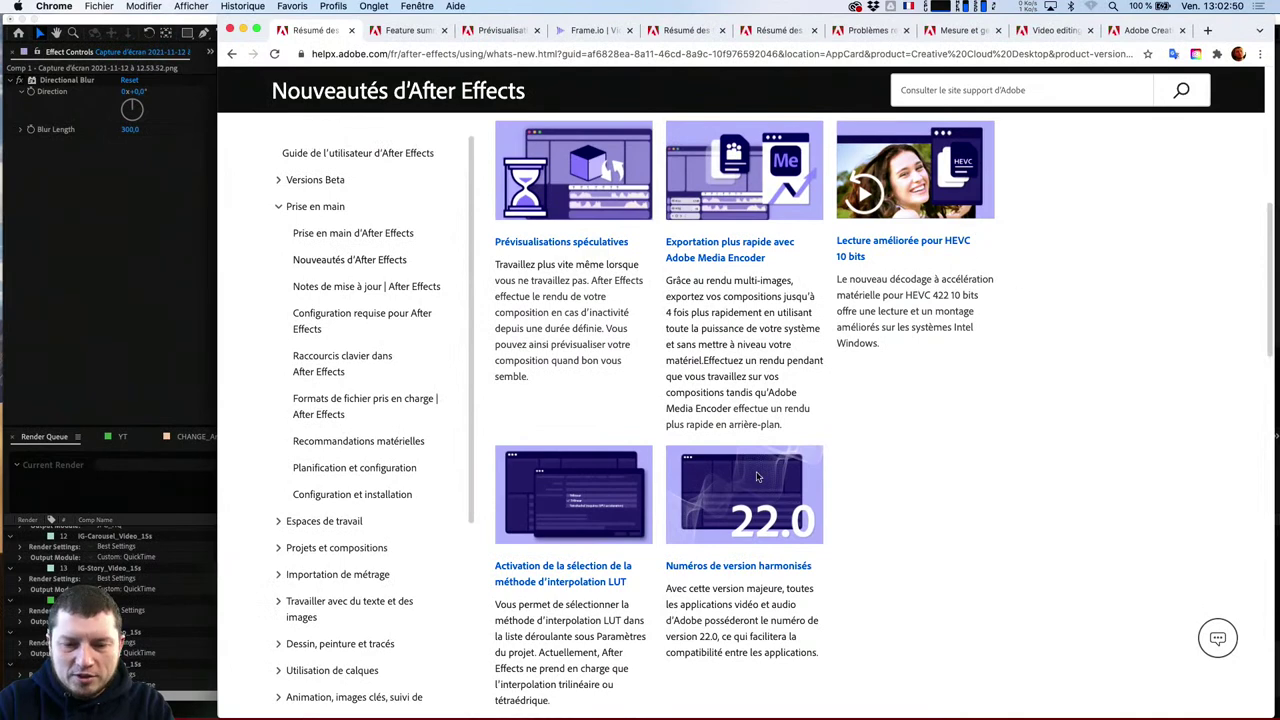
pyautogui.scroll(-2, 757, 477)
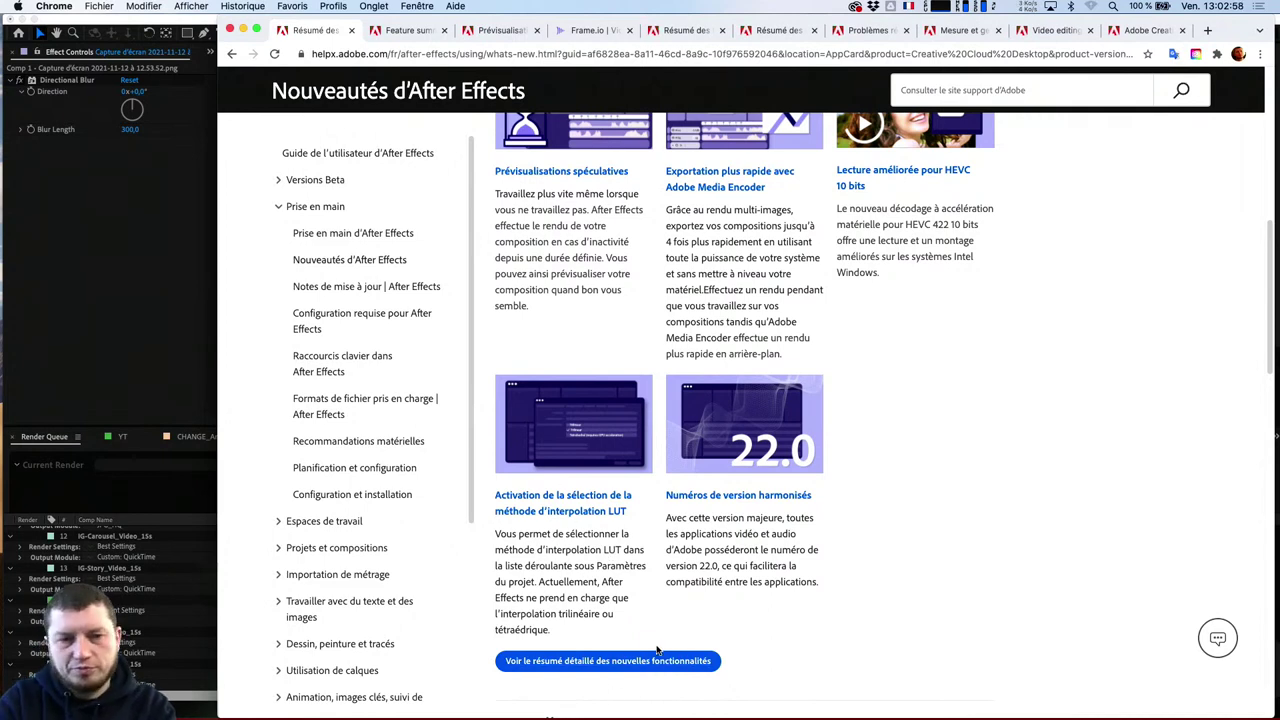
# Search Google for "premiere pro new features" in a new tab and open Adobe's new features summary for Premiere Pro
pyautogui.press('super+t')
pyautogui.write('prem')
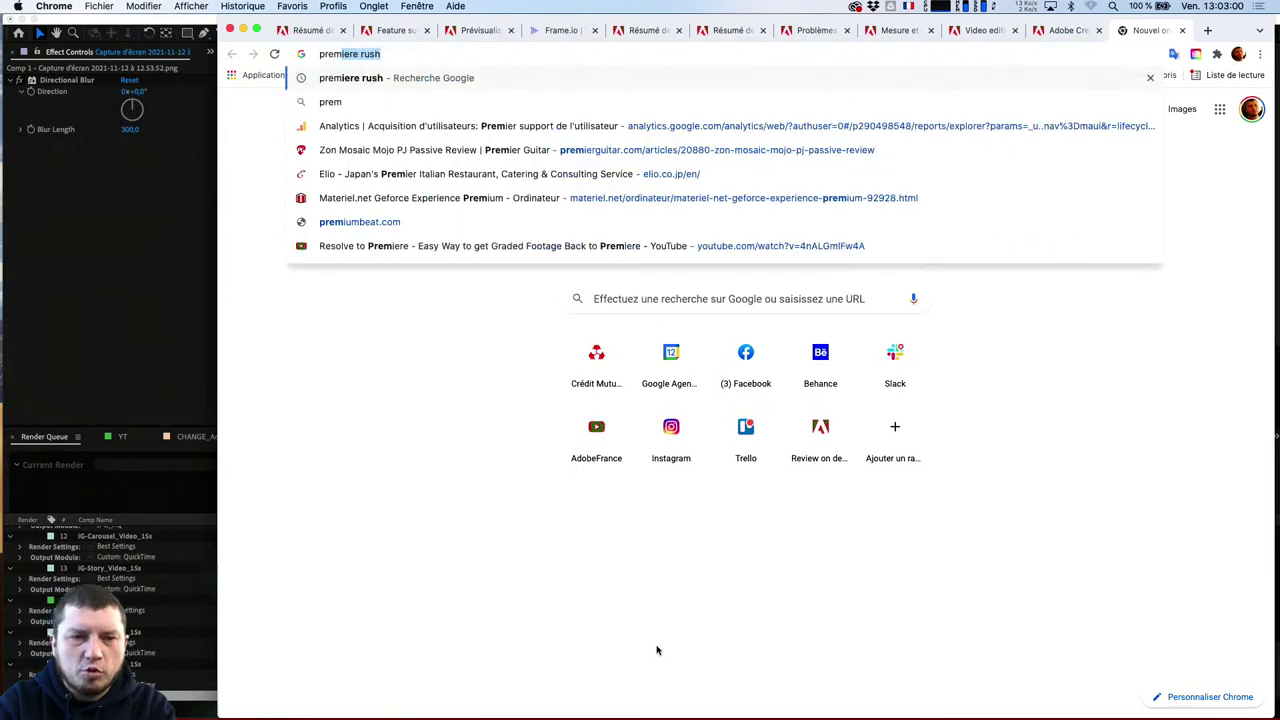
pyautogui.write('ie')
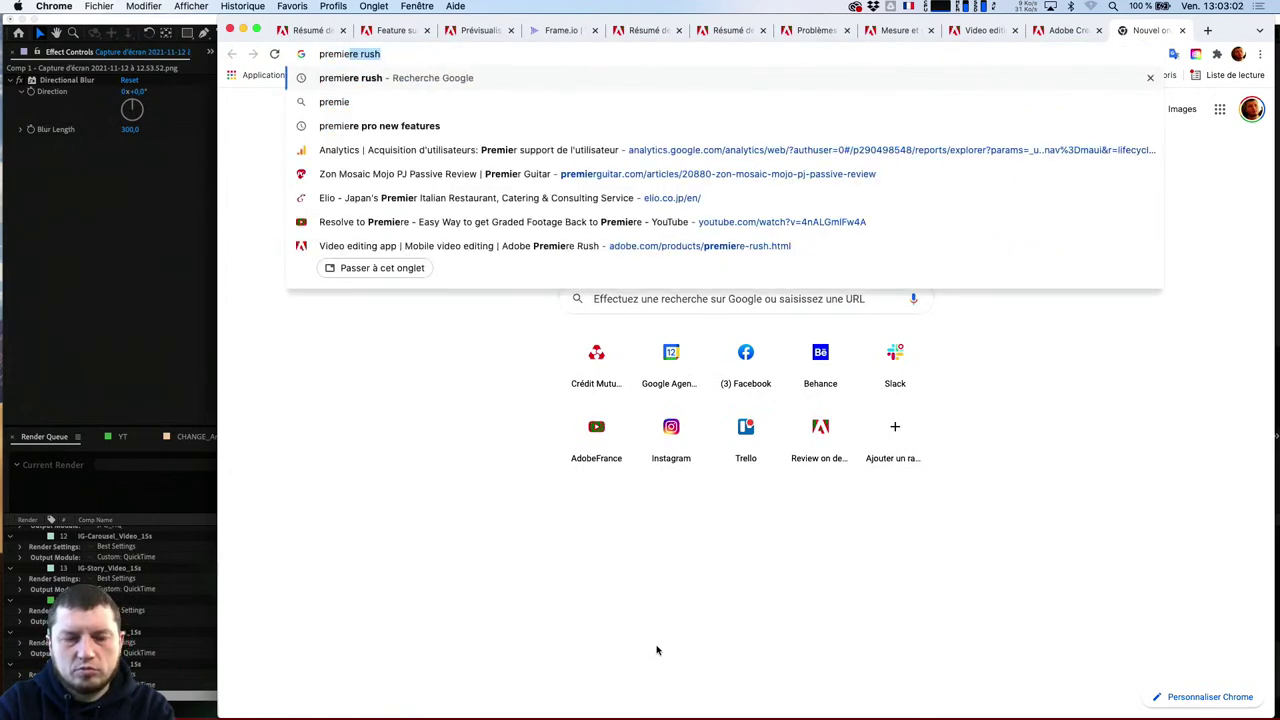
pyautogui.write('re pro')
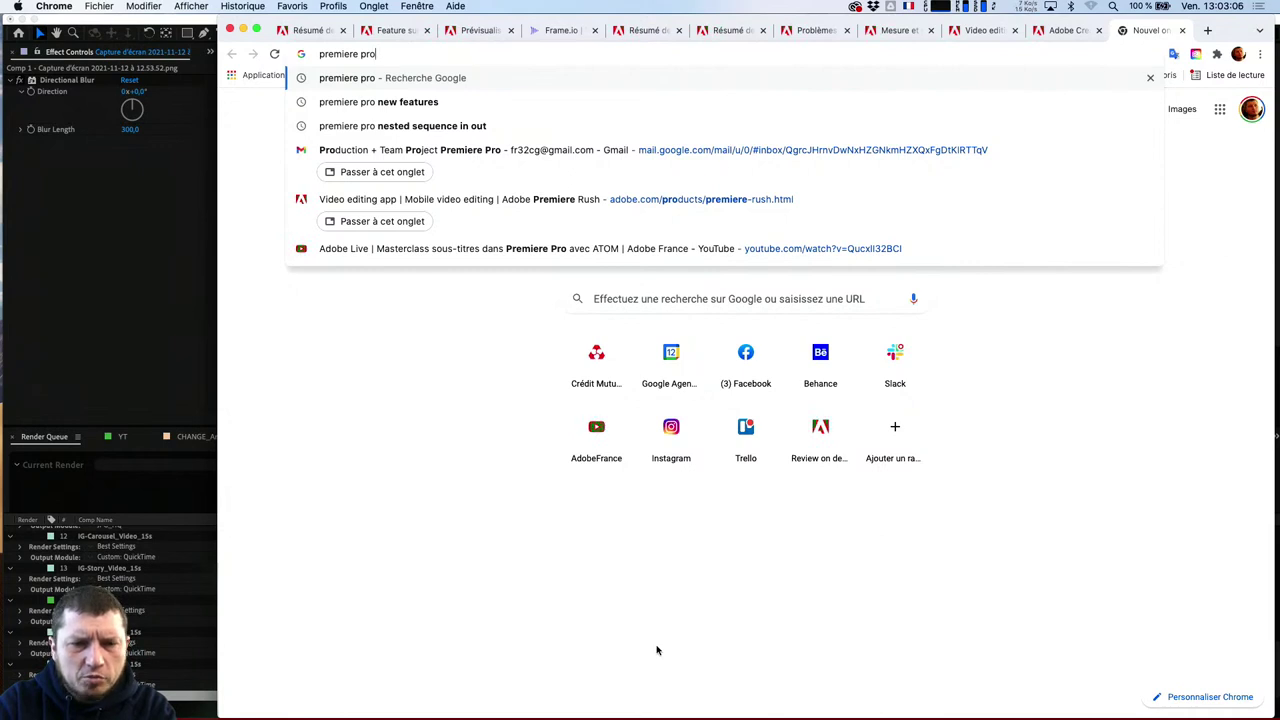
pyautogui.press('Down')
pyautogui.press('Return')
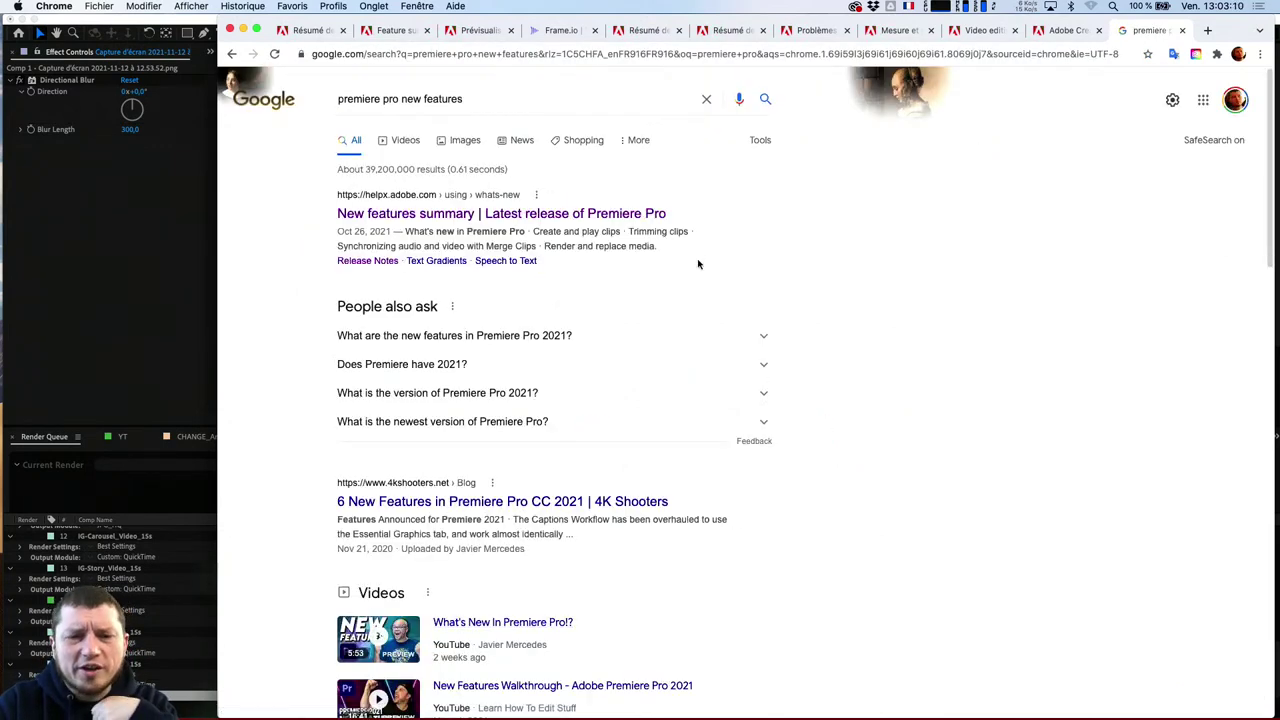
pyautogui.click(594, 215)
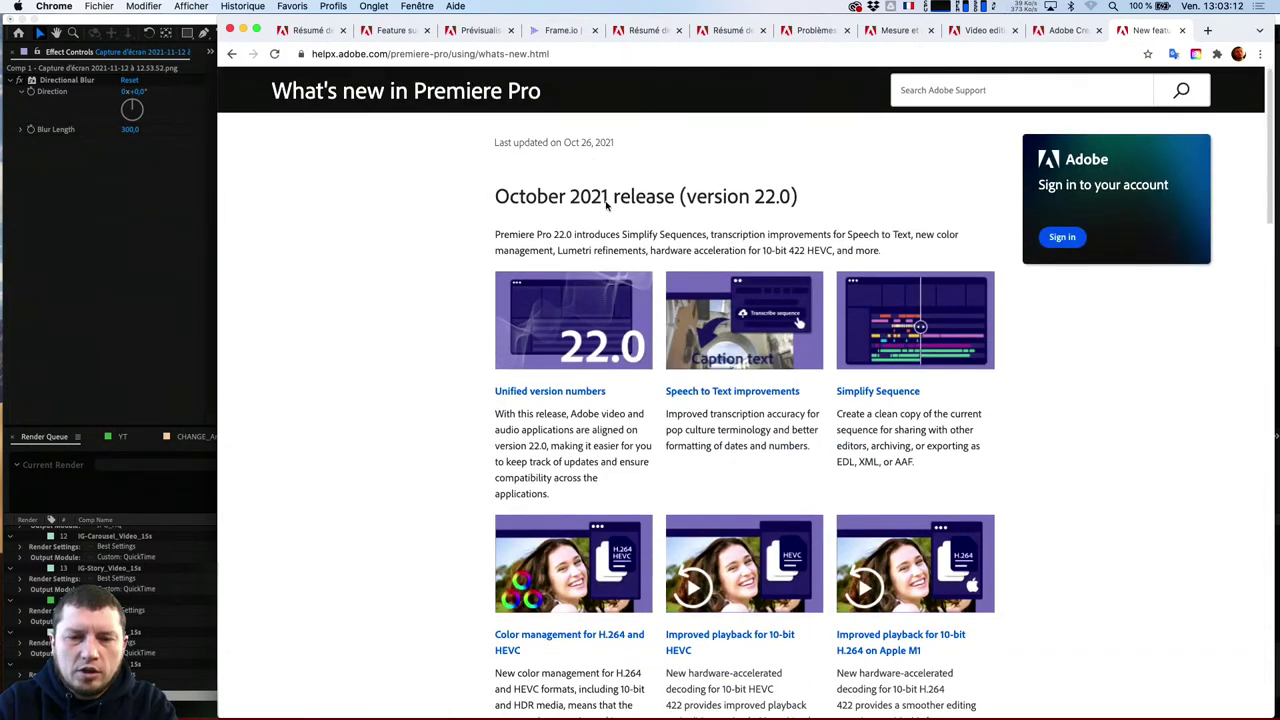
# Switch the Premiere Pro what's-new page to its French version by adding "fr/" to the address, and skim the version 22.0 features
pyautogui.click(403, 56)
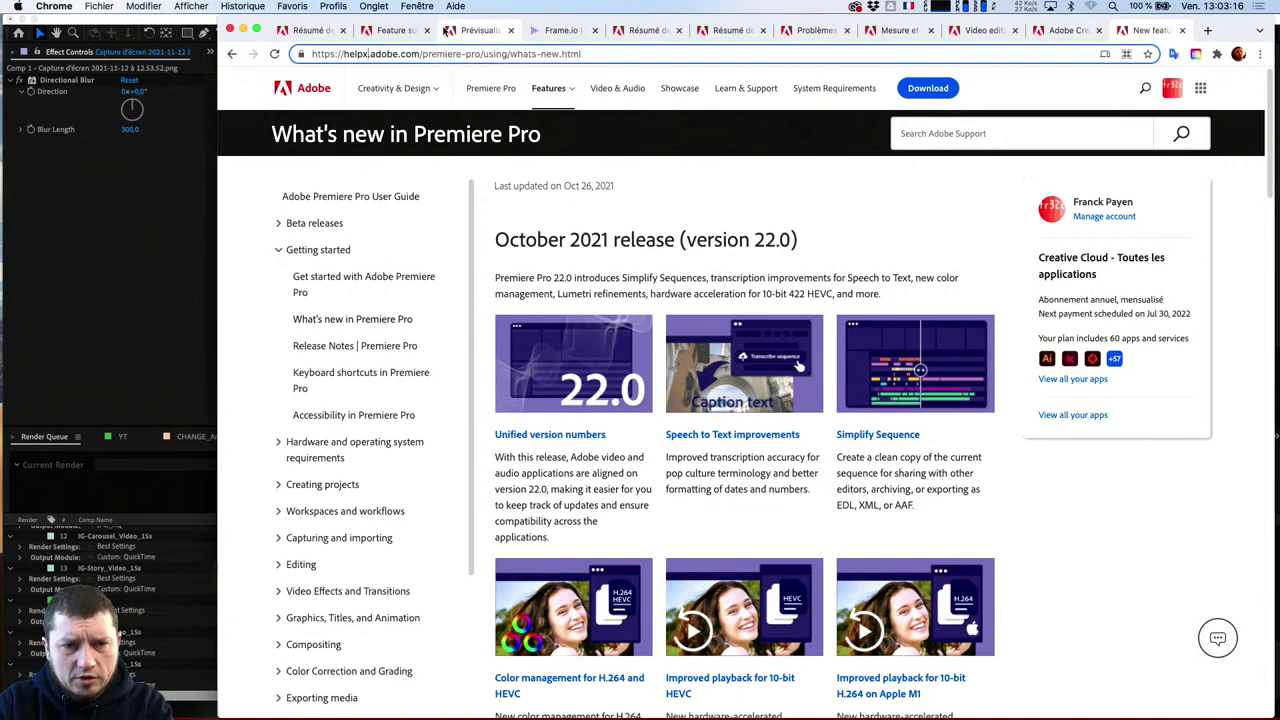
pyautogui.write('fr/')
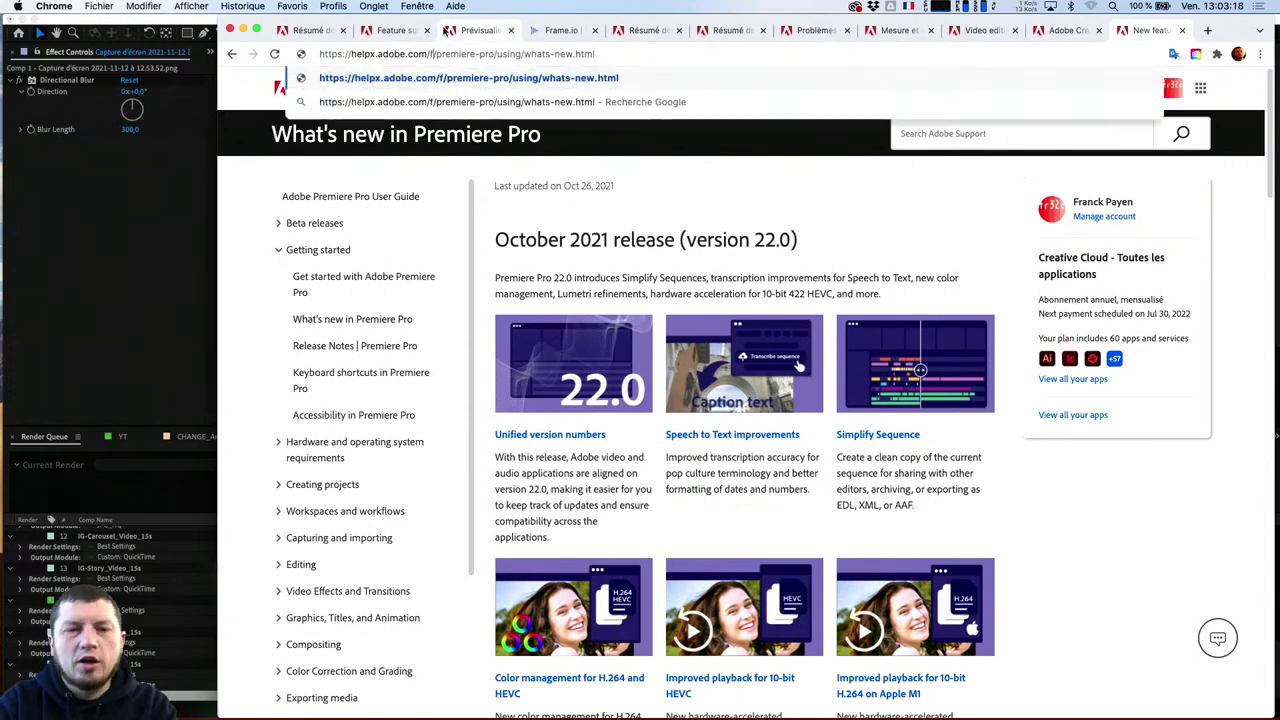
pyautogui.press('Return')
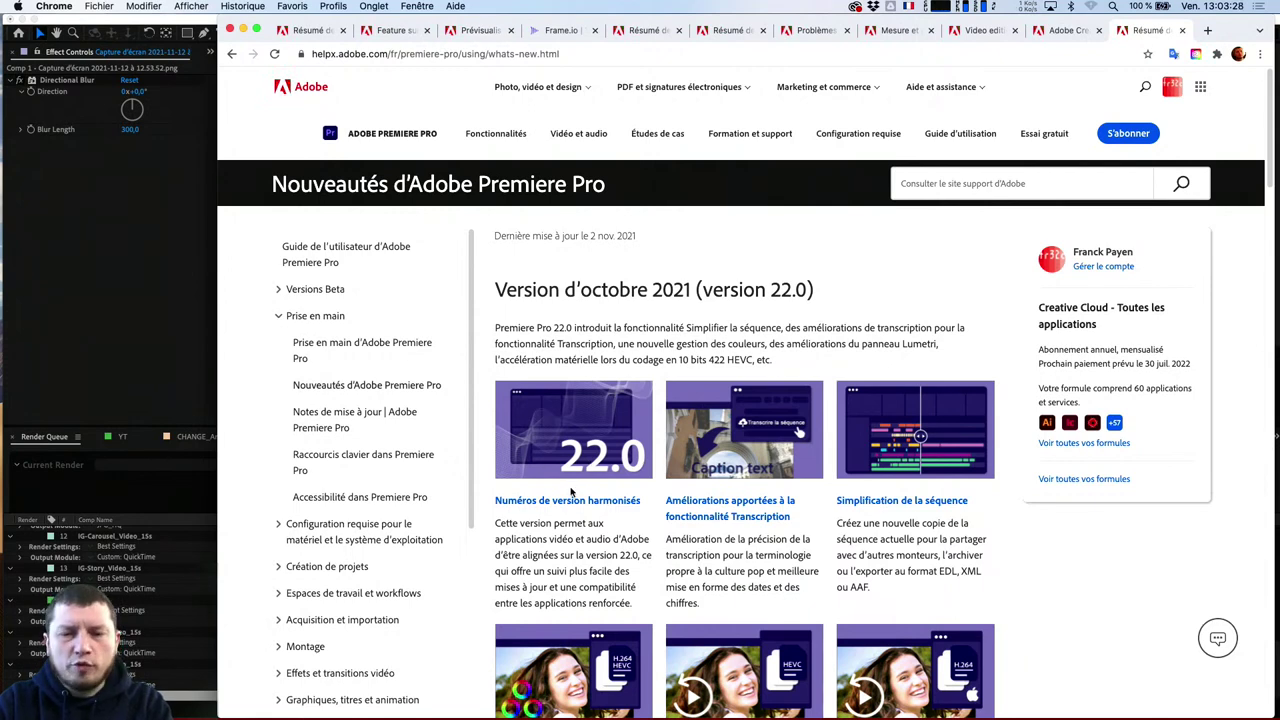
pyautogui.scroll(-3, 570, 489)
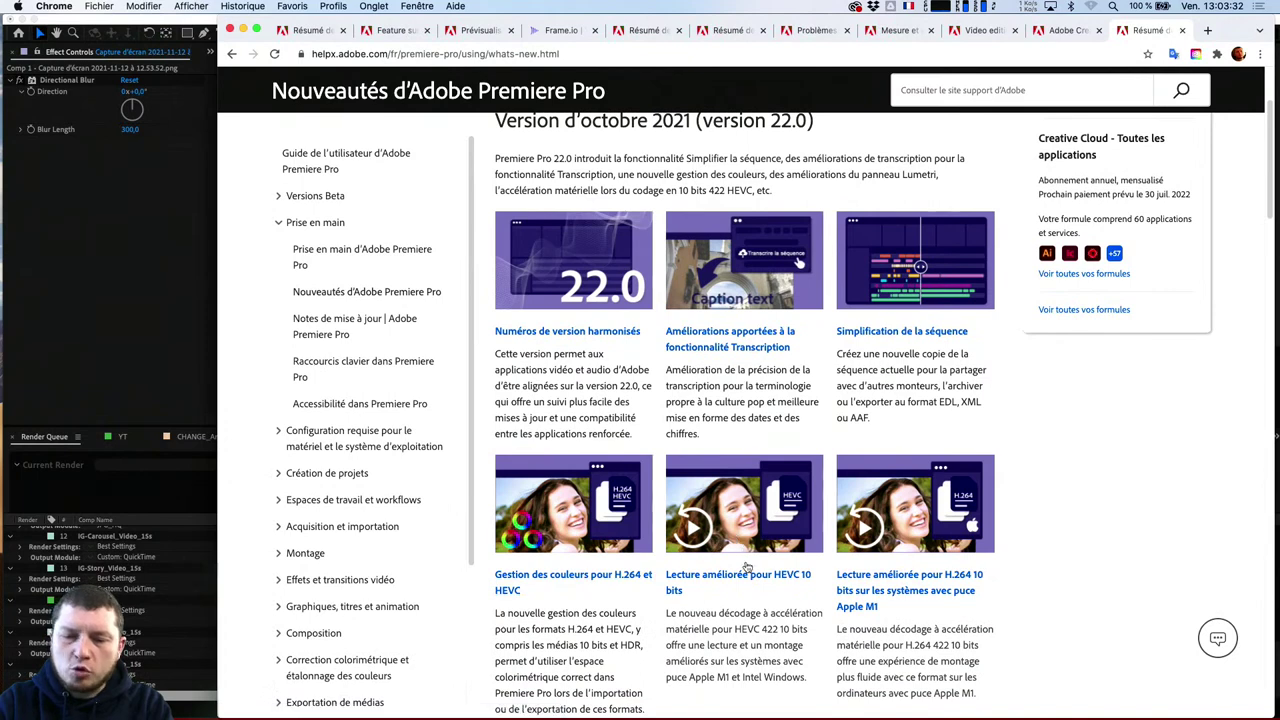
pyautogui.scroll(-3, 803, 603)
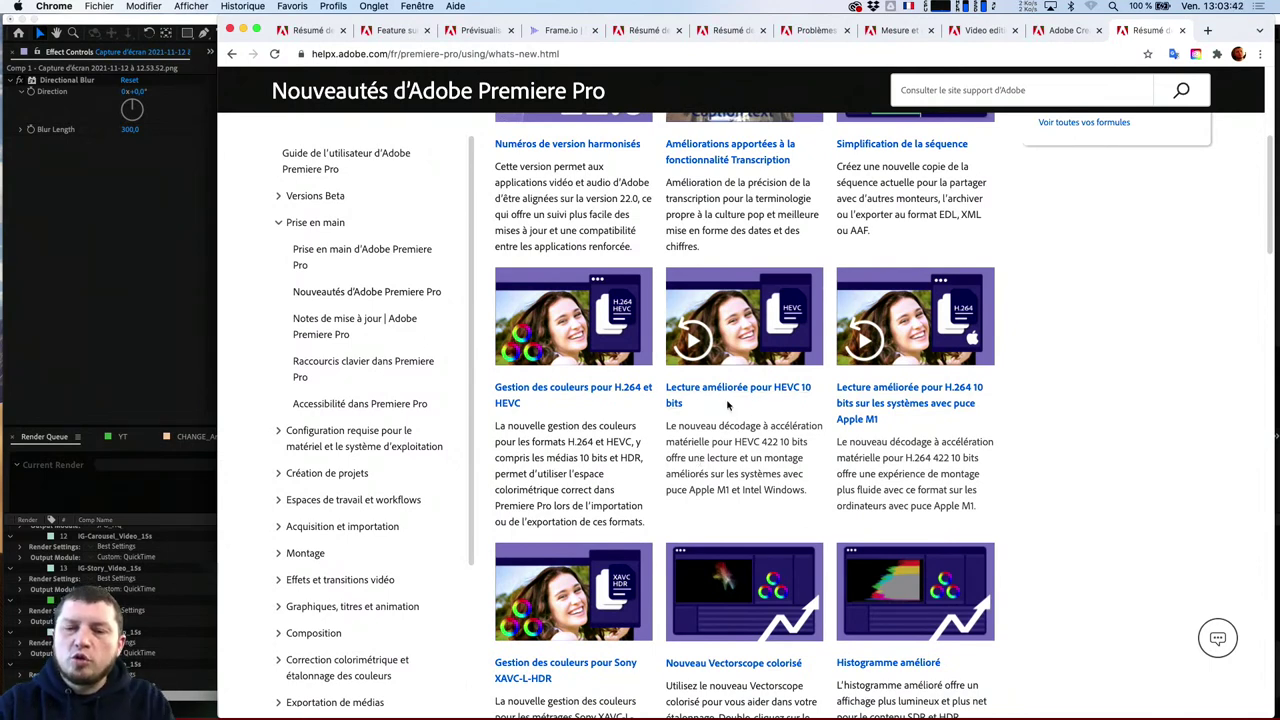
pyautogui.scroll(-3, 728, 405)
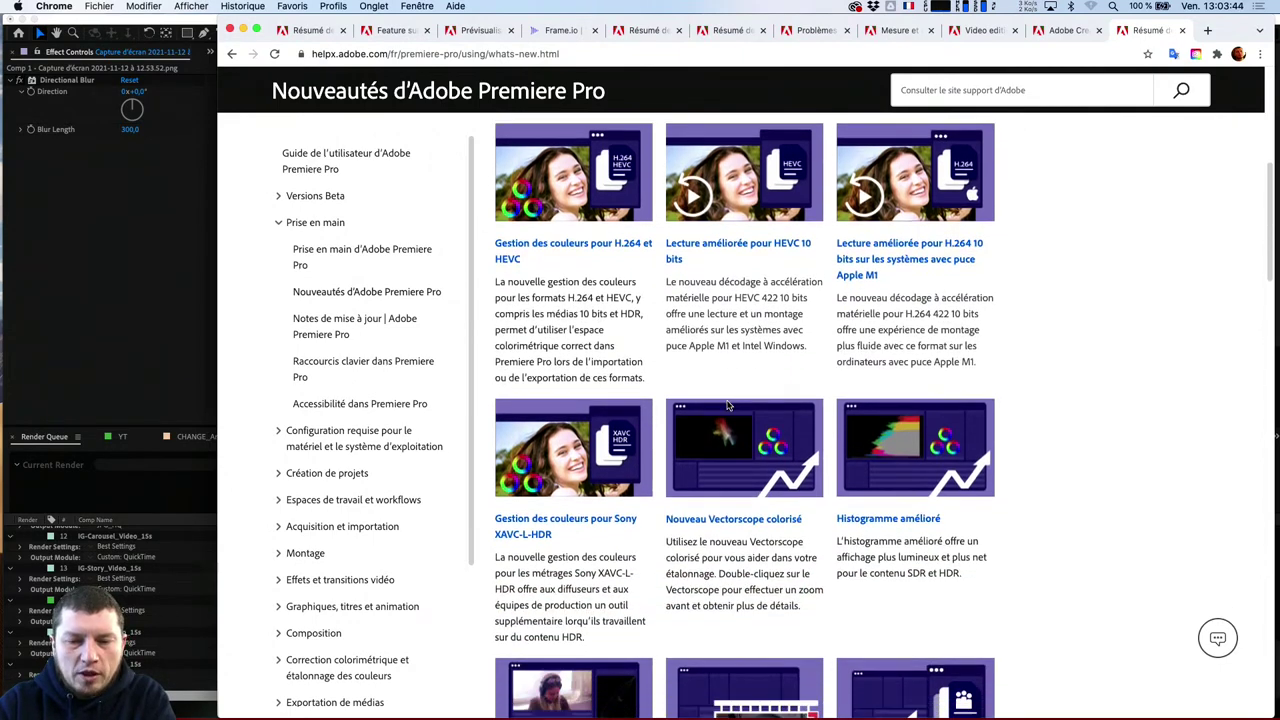
pyautogui.scroll(10, 728, 405)
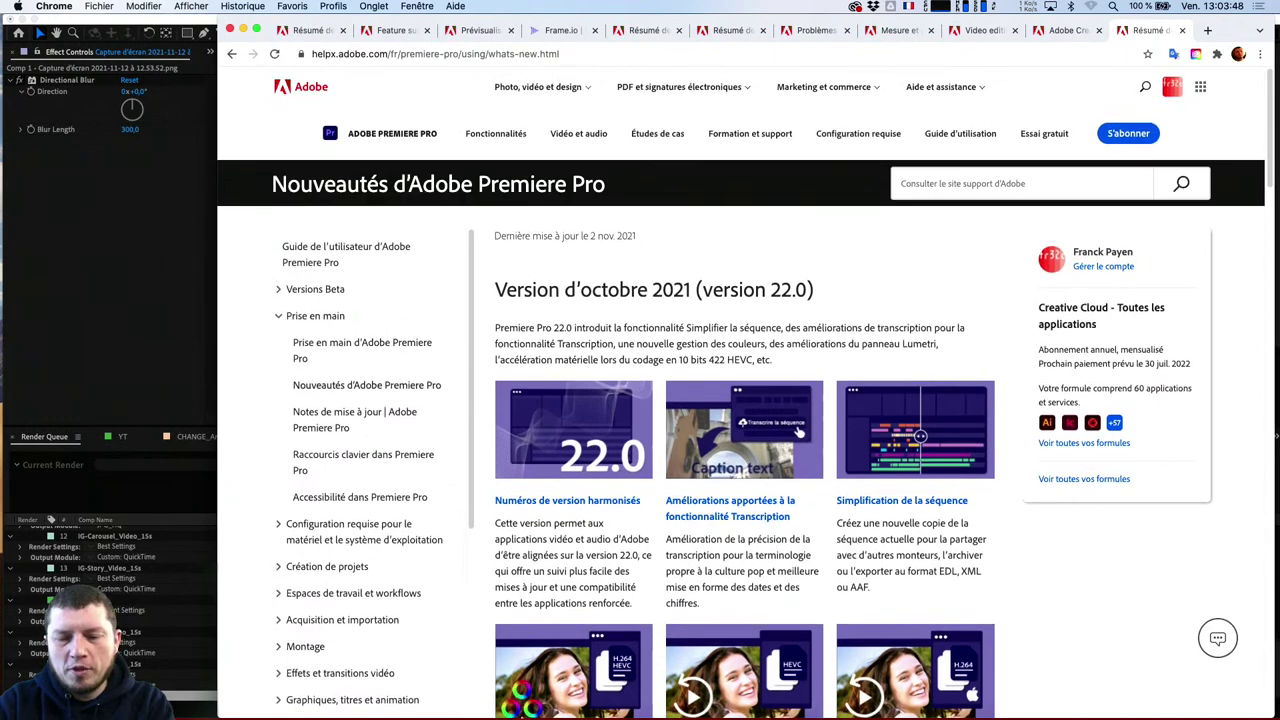
# Launch Premiere Pro 2022, and switch to After Effects 2021 to close its project without saving
pyautogui.moveTo(527, 710)
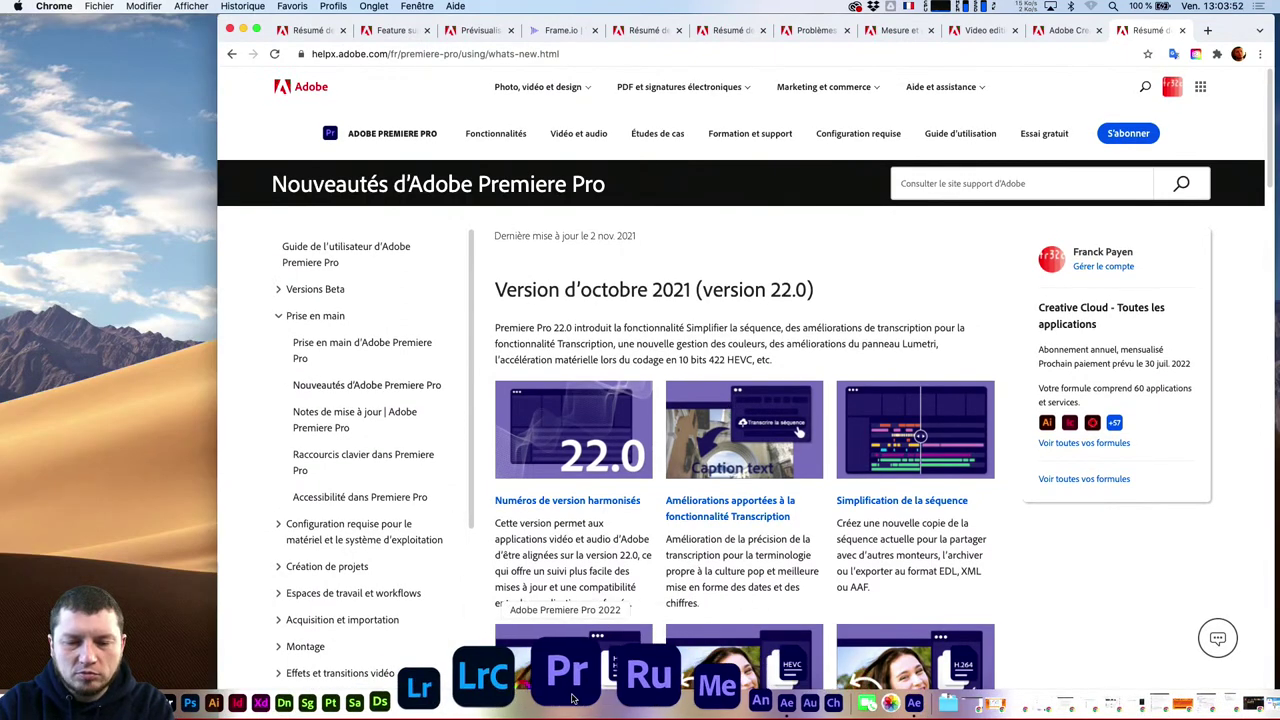
pyautogui.click(572, 698)
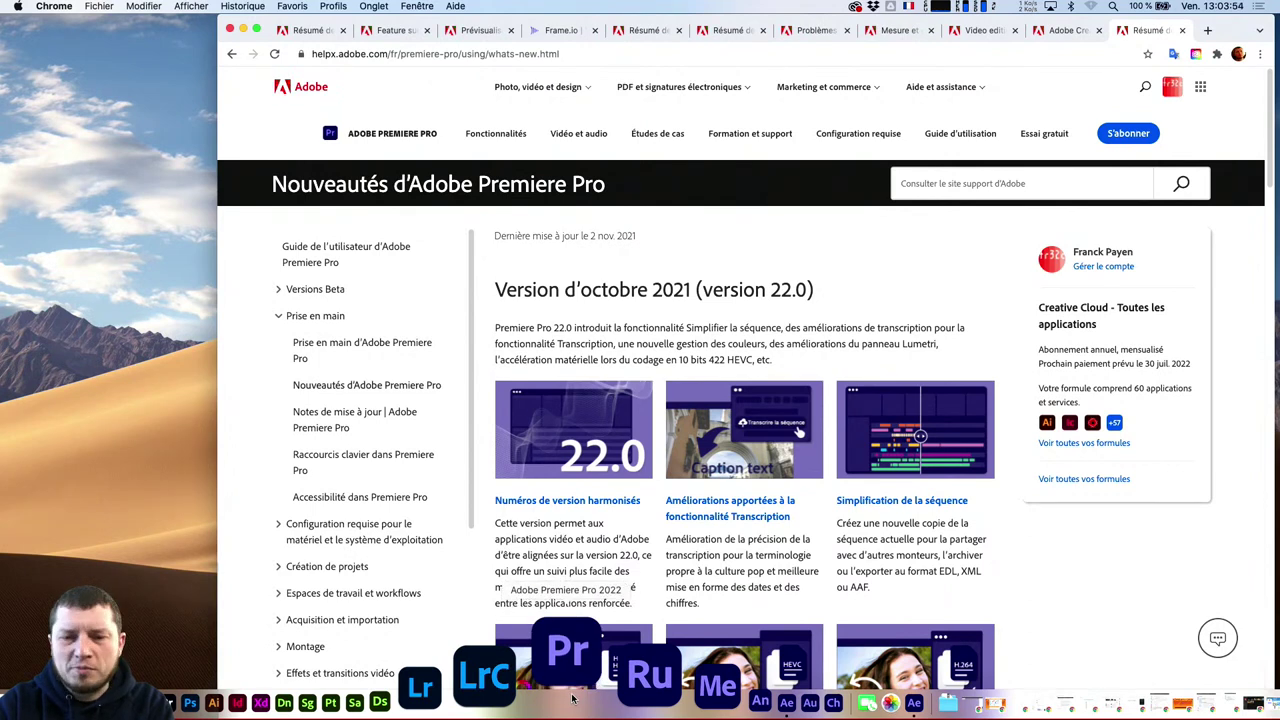
pyautogui.press('super+Tab')
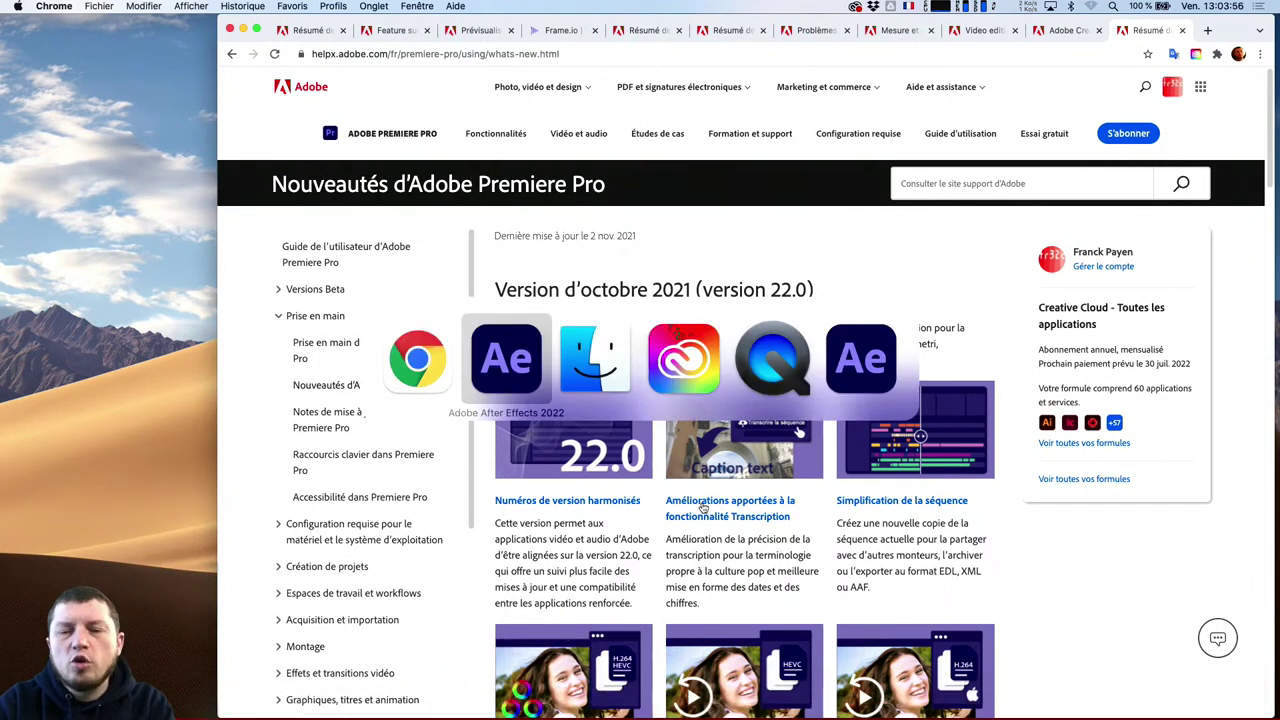
pyautogui.click(877, 355)
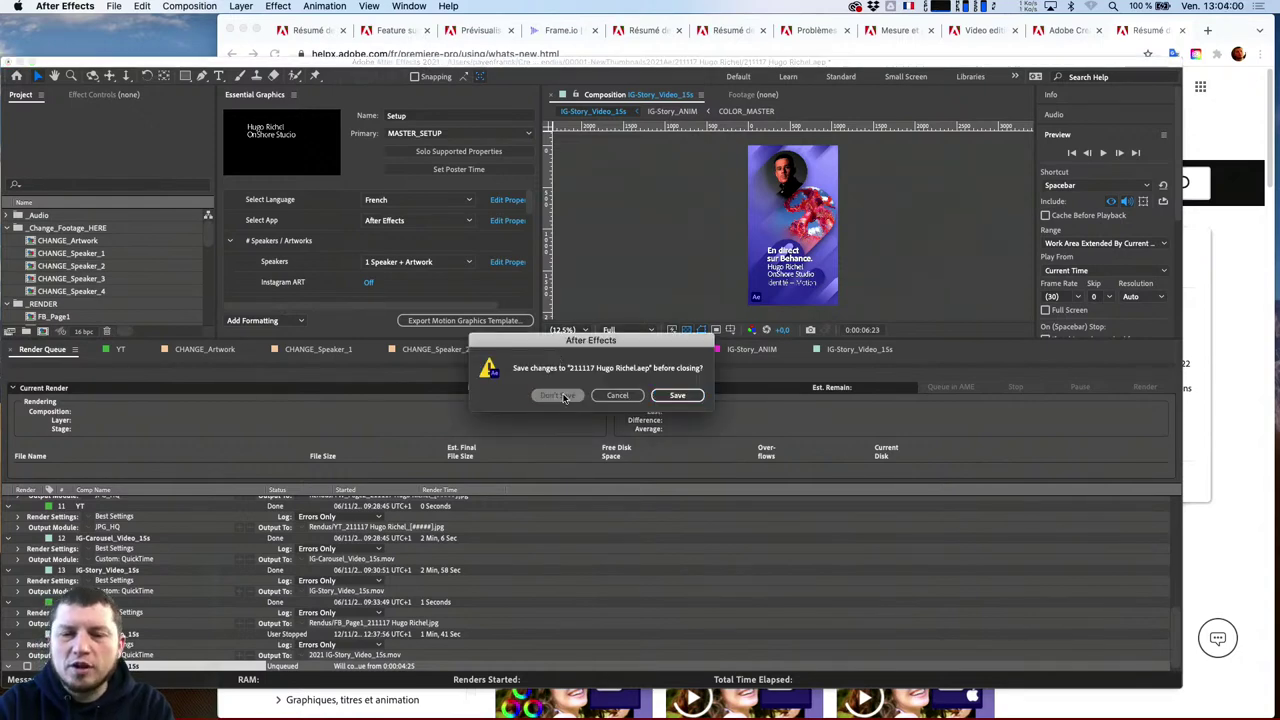
pyautogui.click(560, 396)
pyautogui.press('super+Tab')
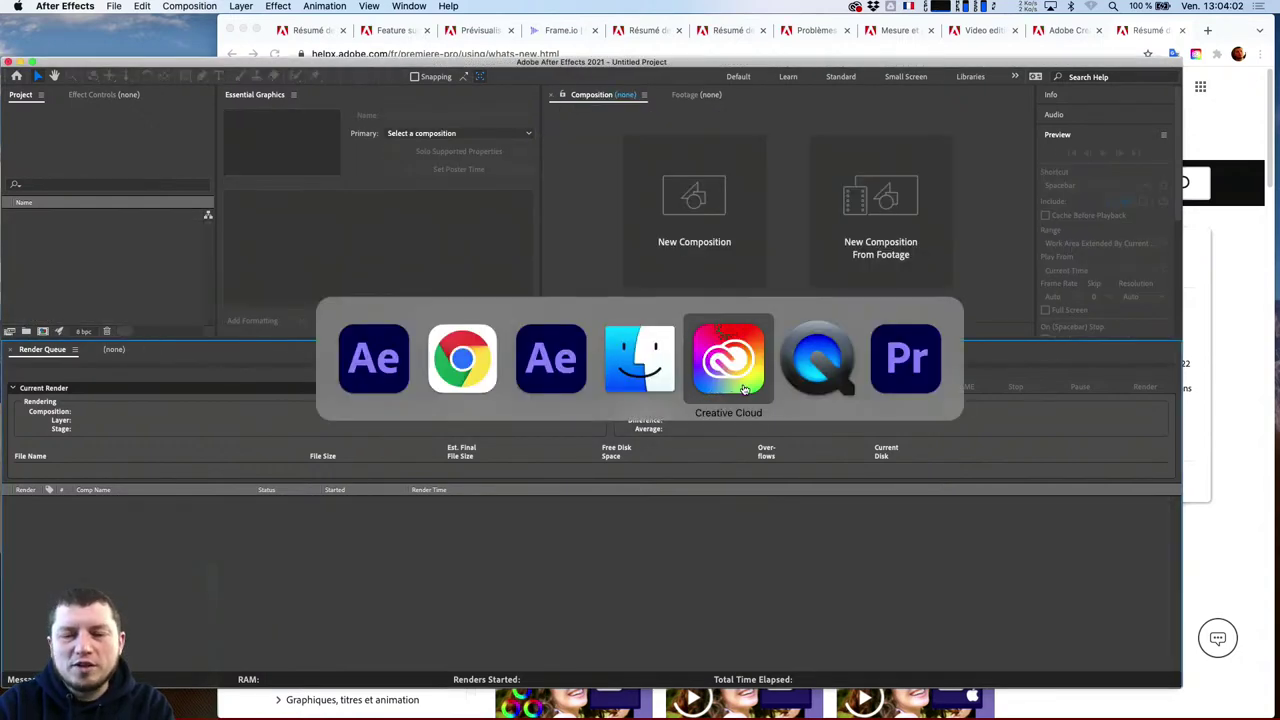
pyautogui.click(549, 381)
pyautogui.press('super+q')
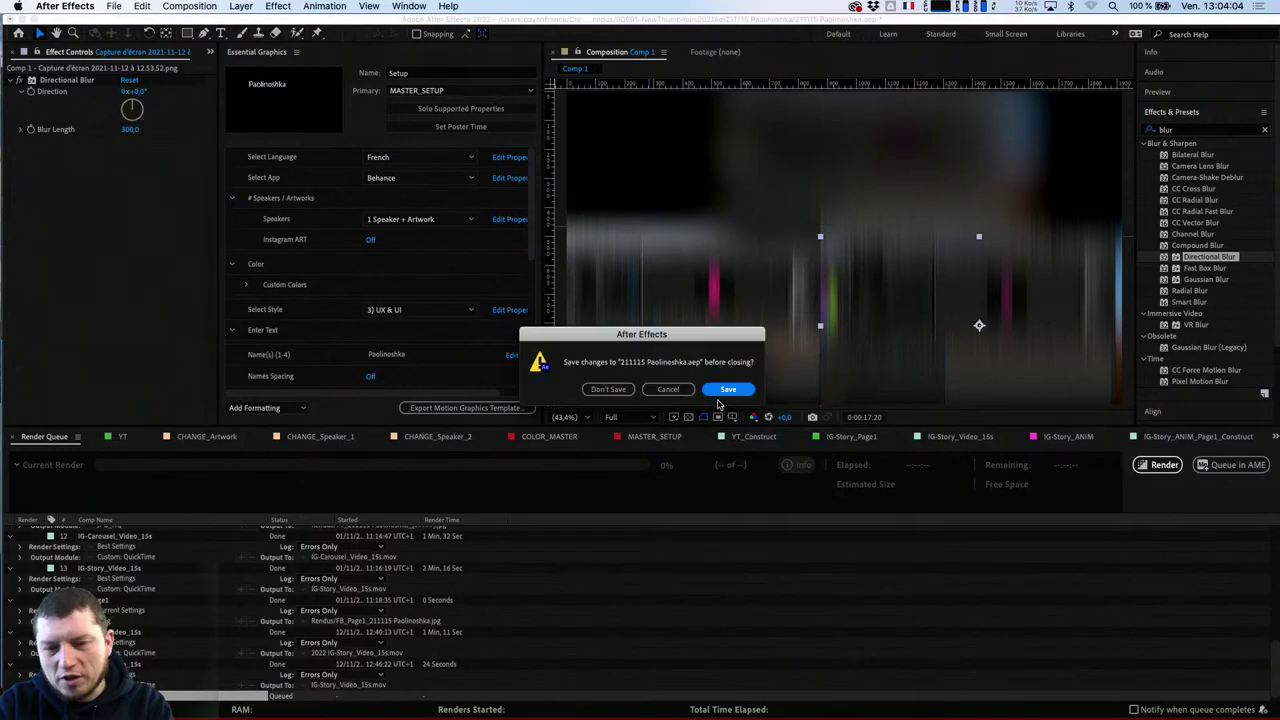
pyautogui.click(598, 393)
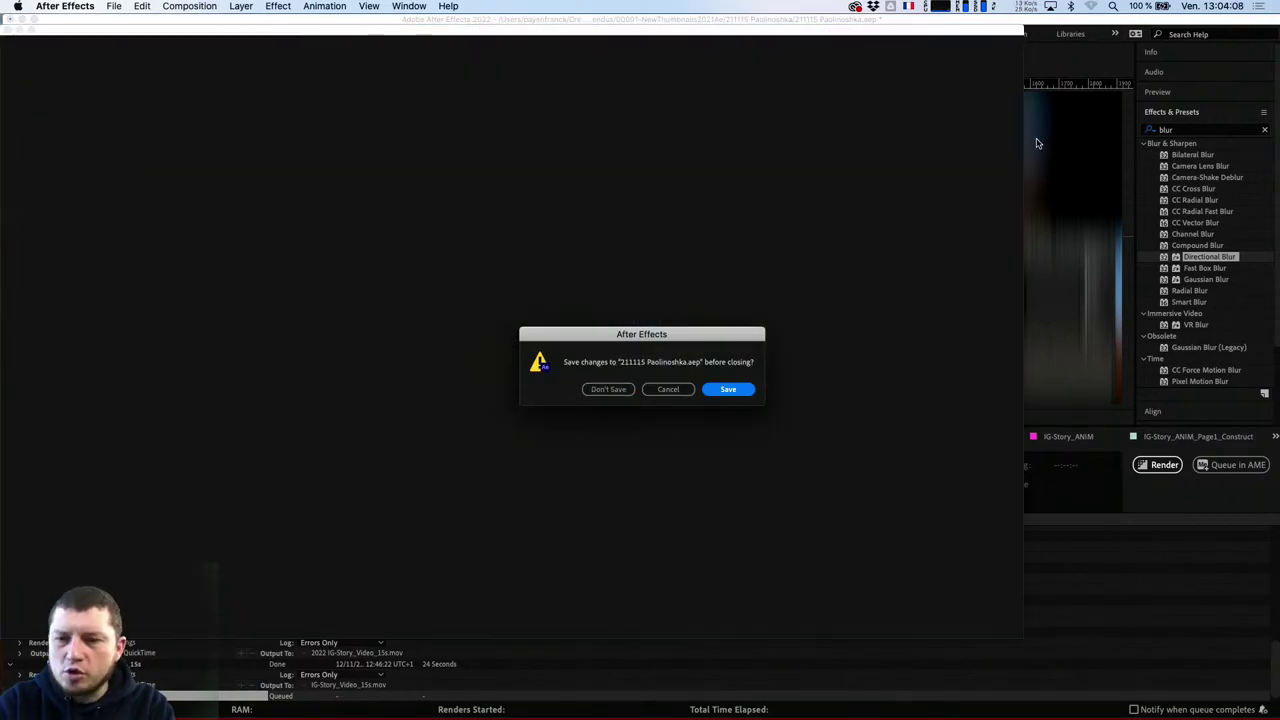
pyautogui.click(668, 389)
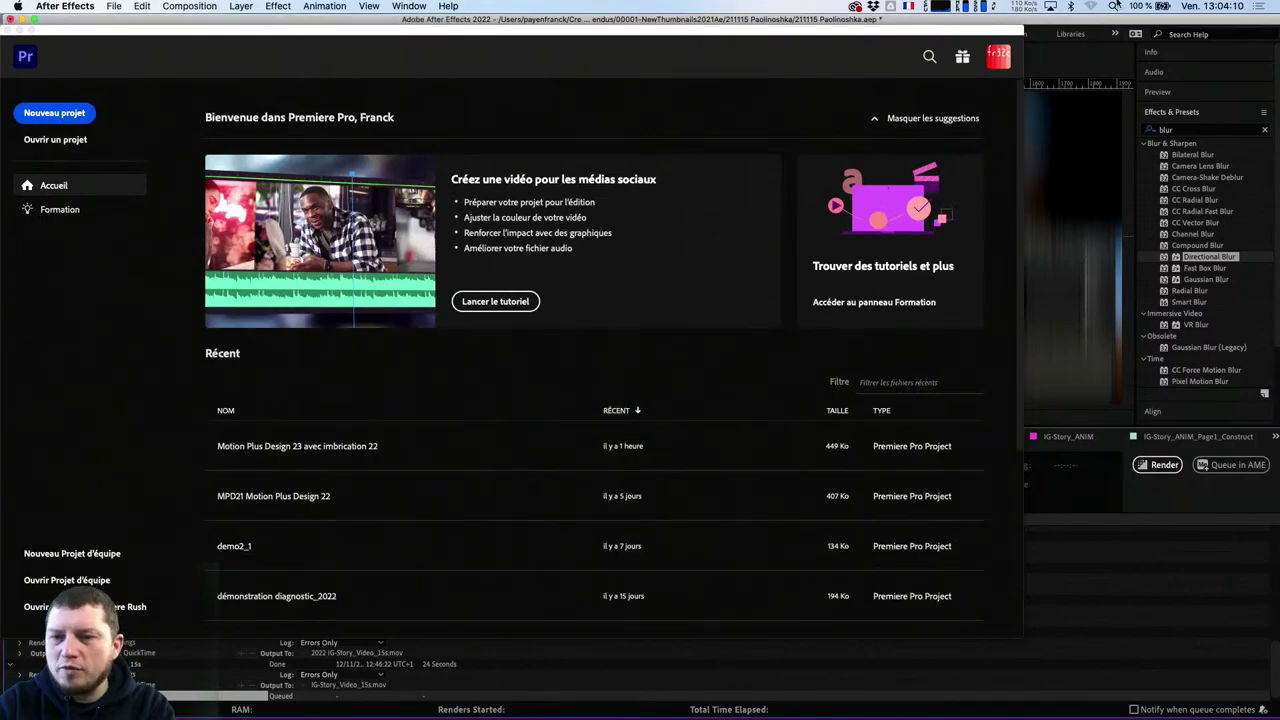
pyautogui.press('super+Tab')
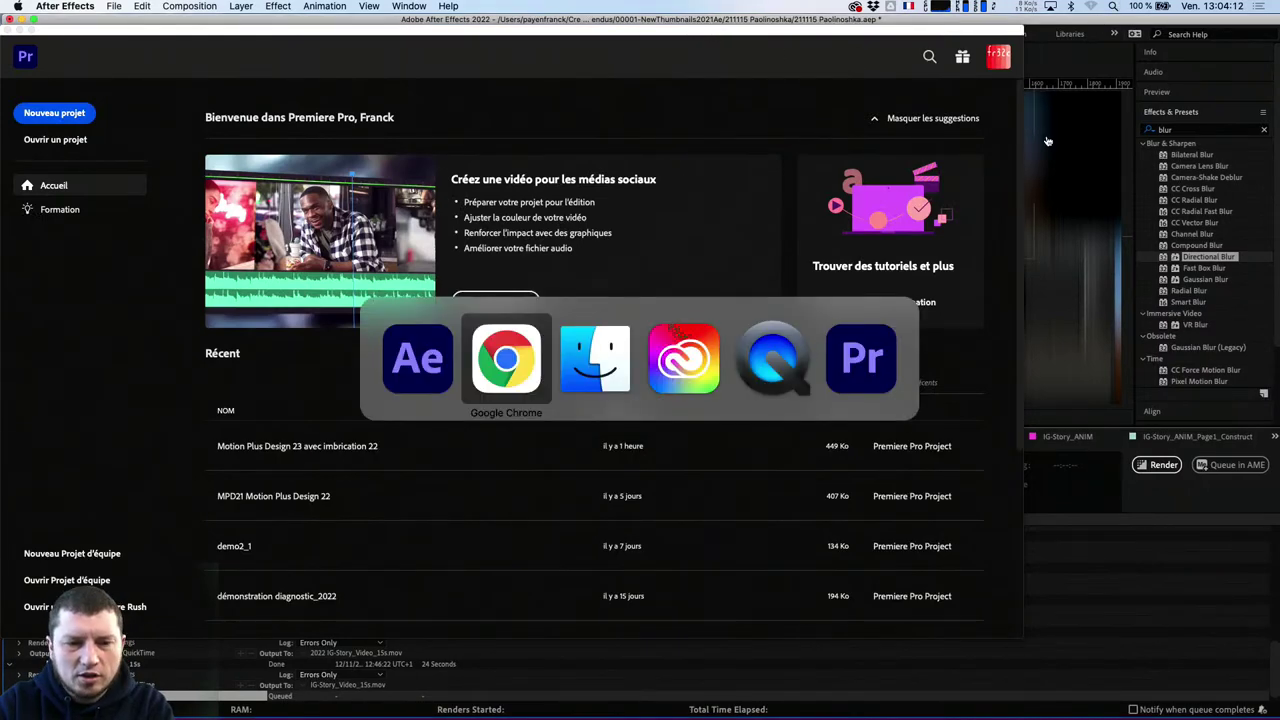
# Save the After Effects 2022 project on the desktop (Bureau) under the name "211115 test 2022.aep"
pyautogui.click(110, 6)
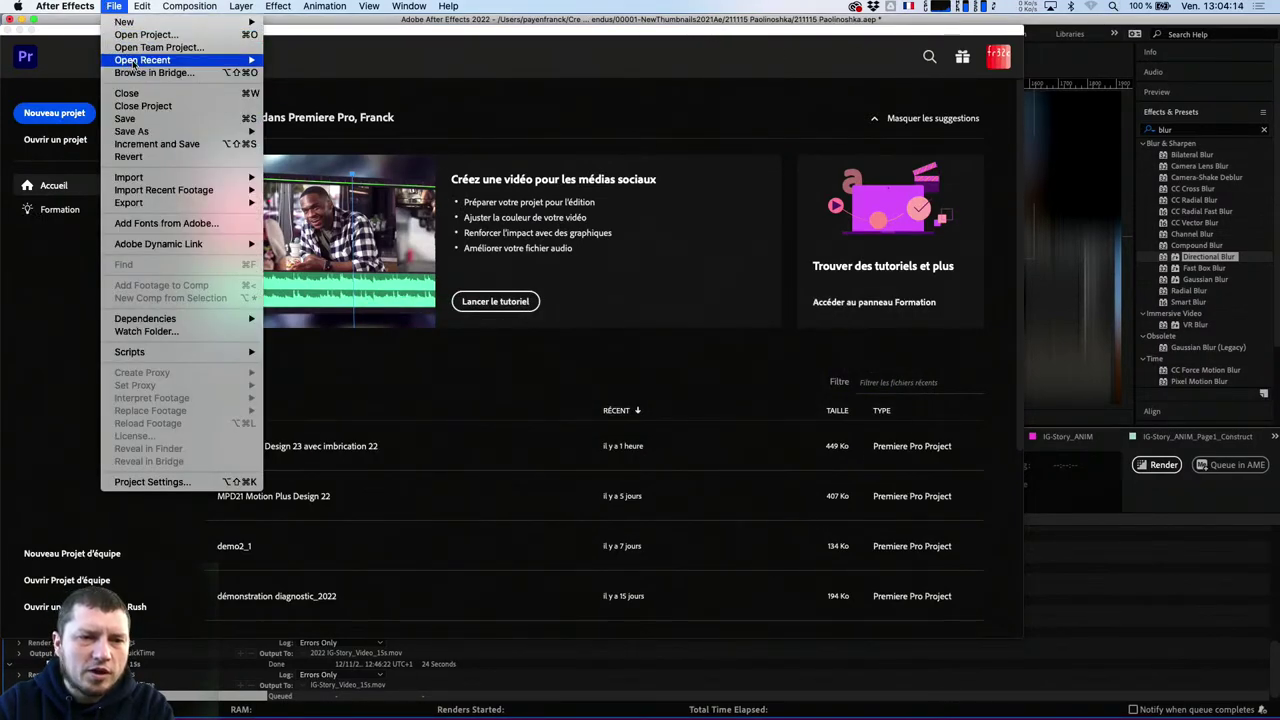
pyautogui.moveTo(157, 131)
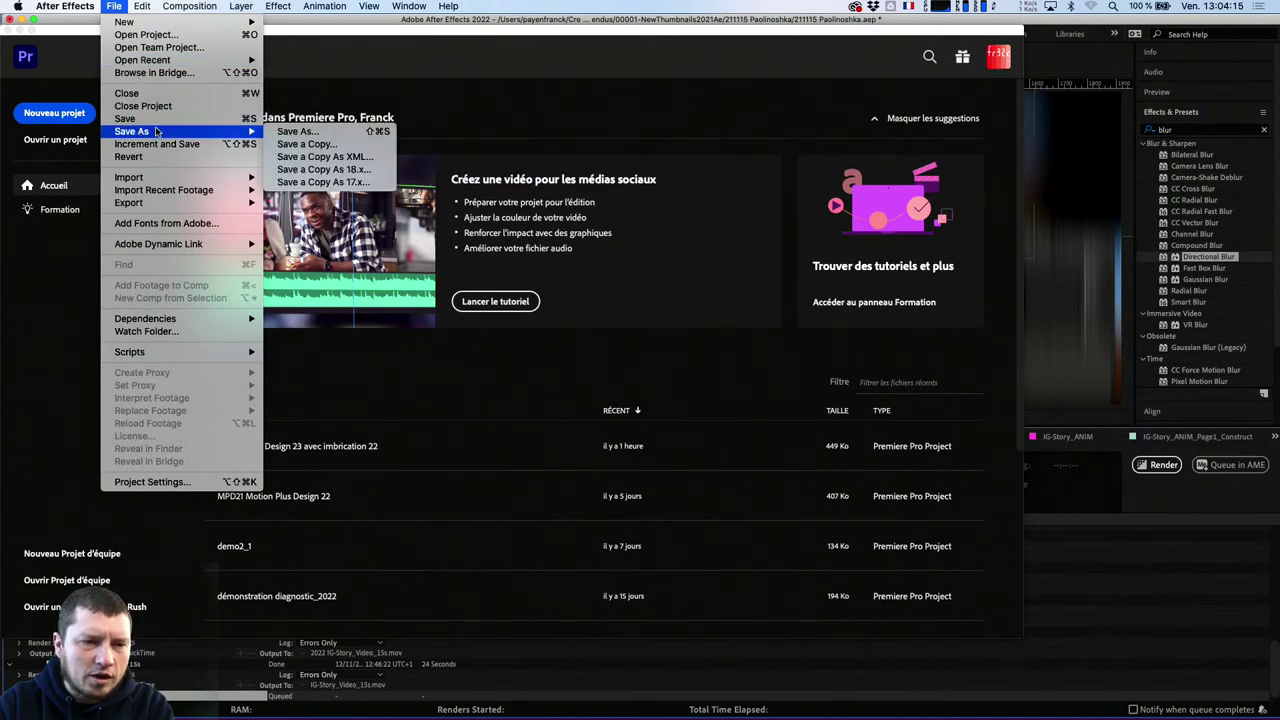
pyautogui.click(315, 134)
pyautogui.press('super+shift+d')
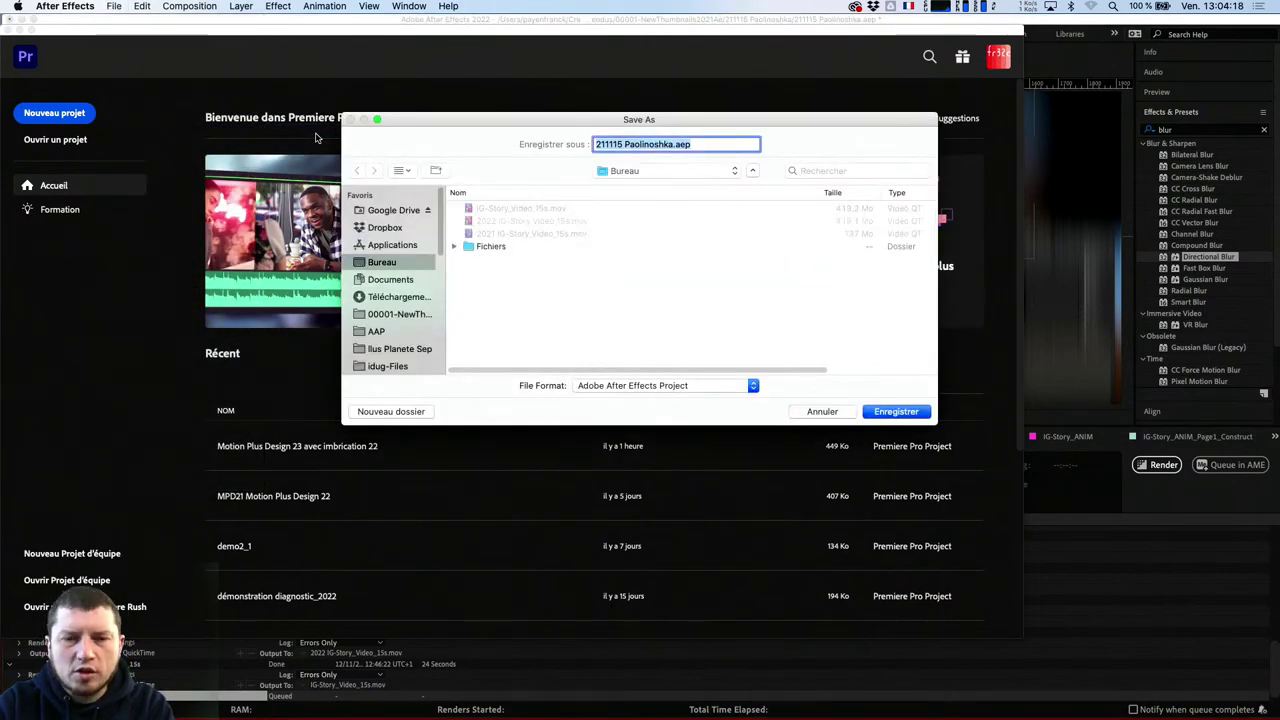
pyautogui.click(623, 144)
pyautogui.doubleClick(649, 144)
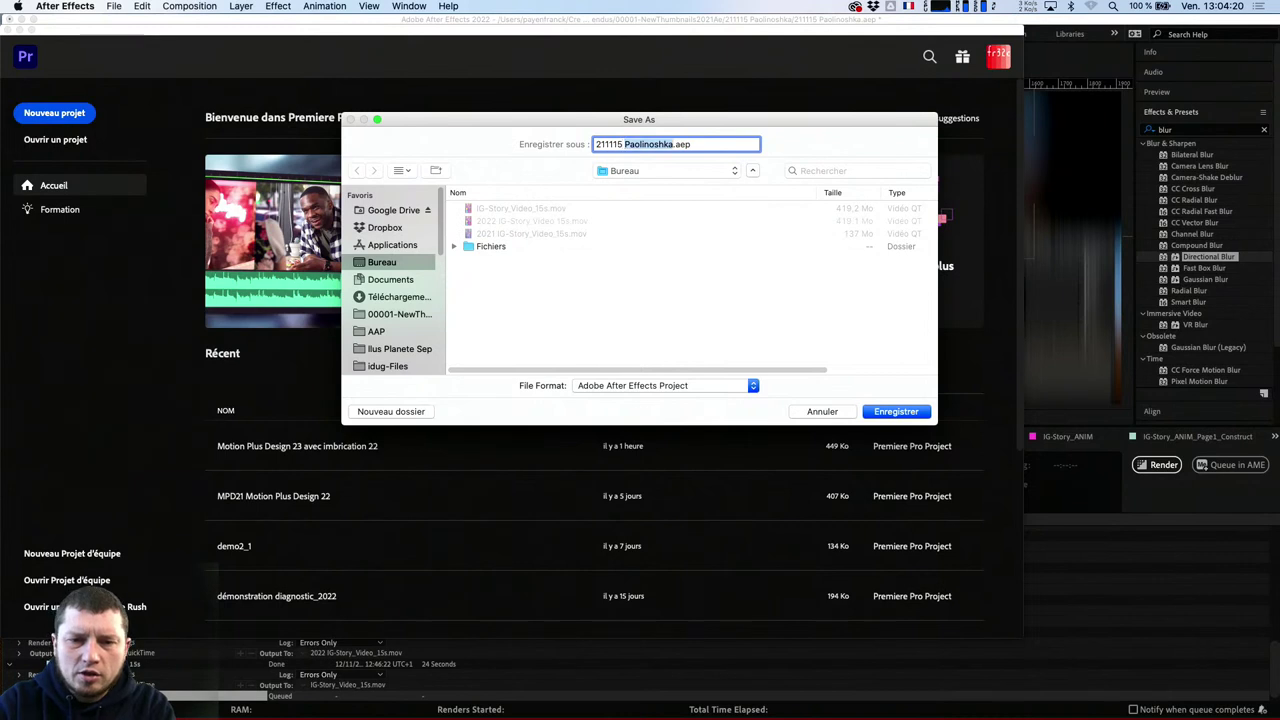
pyautogui.write('test 2022')
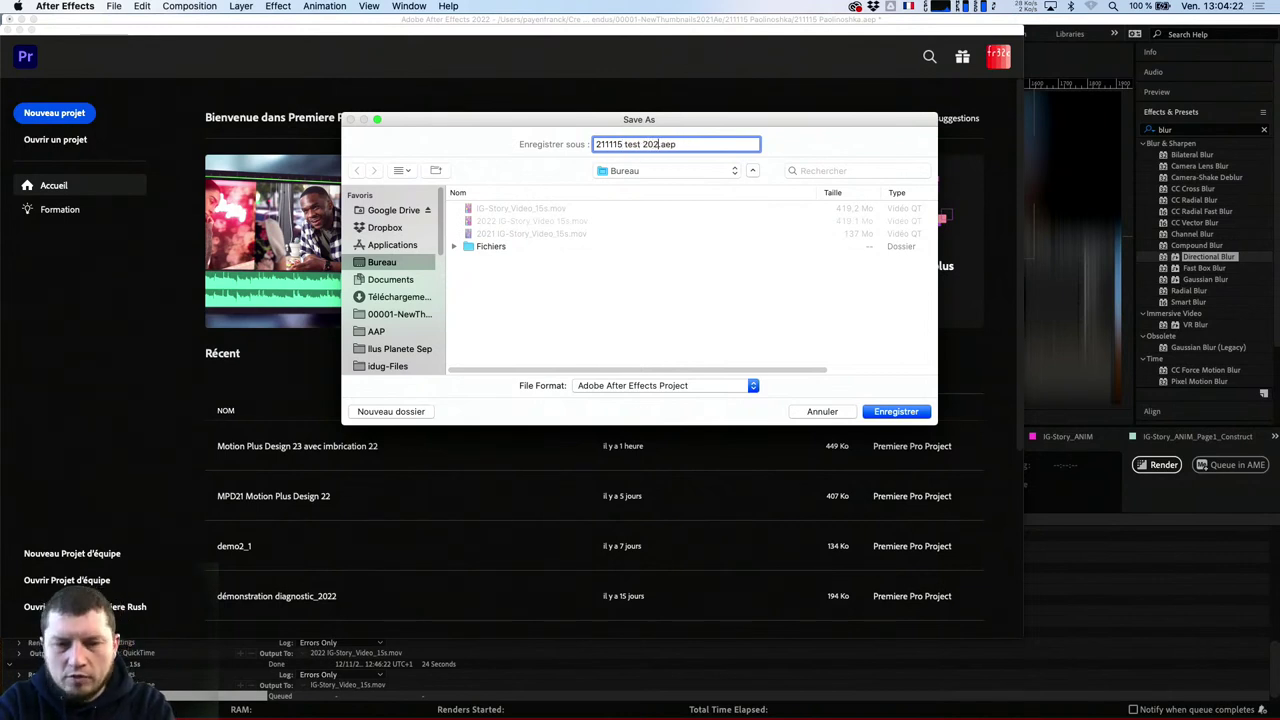
pyautogui.press('Return')
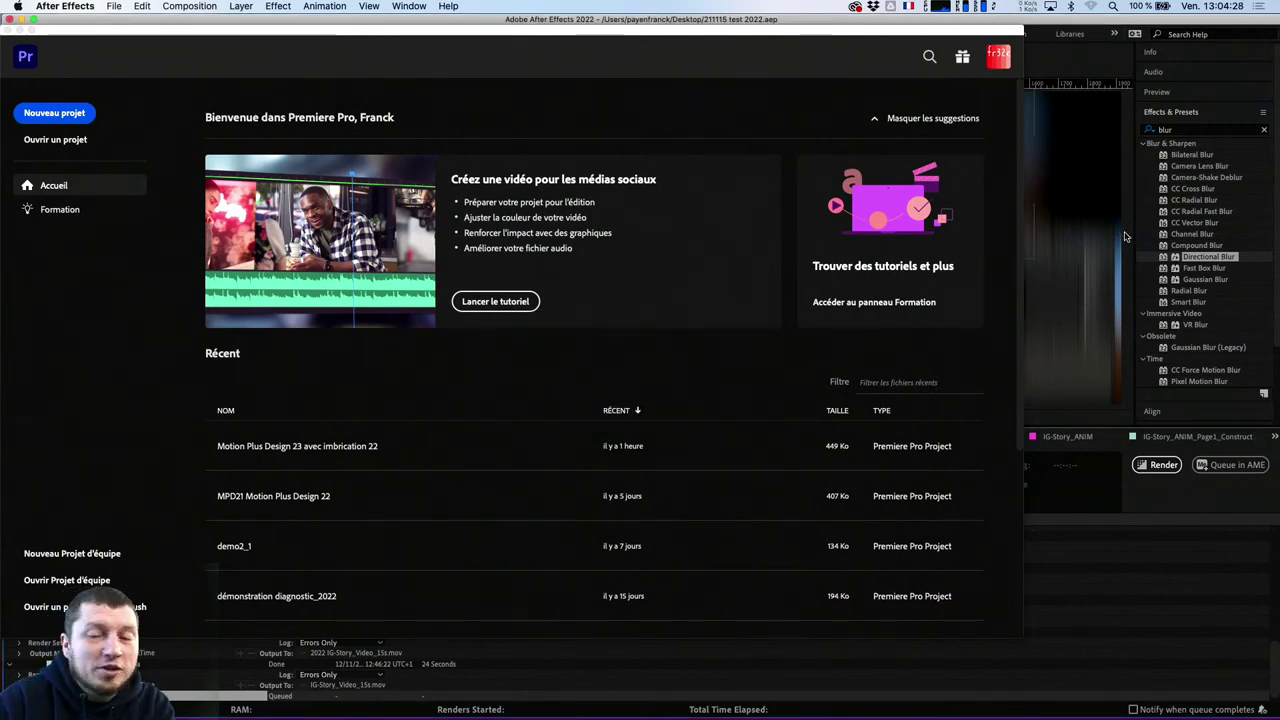
# Switch to Chrome and open Behance's French live page, behance.net/live/fr, in a new window
pyautogui.click(1124, 236)
pyautogui.press('super+Tab')
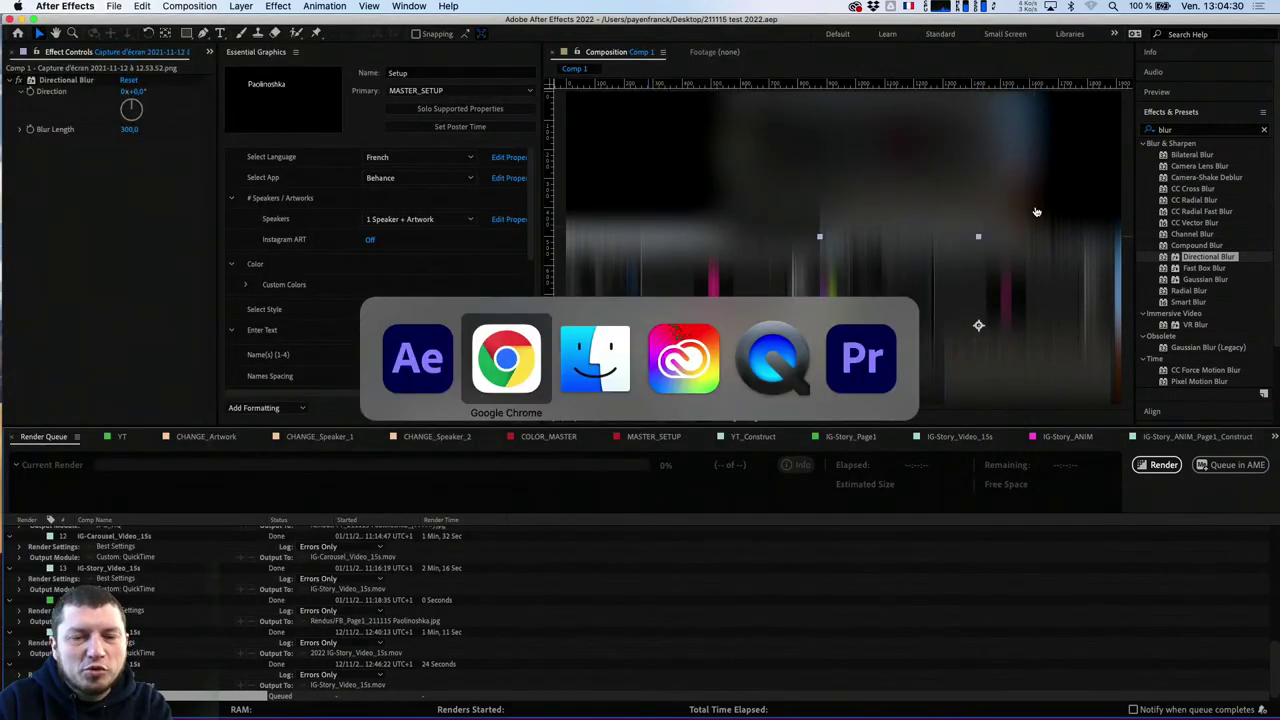
pyautogui.click(450, 357)
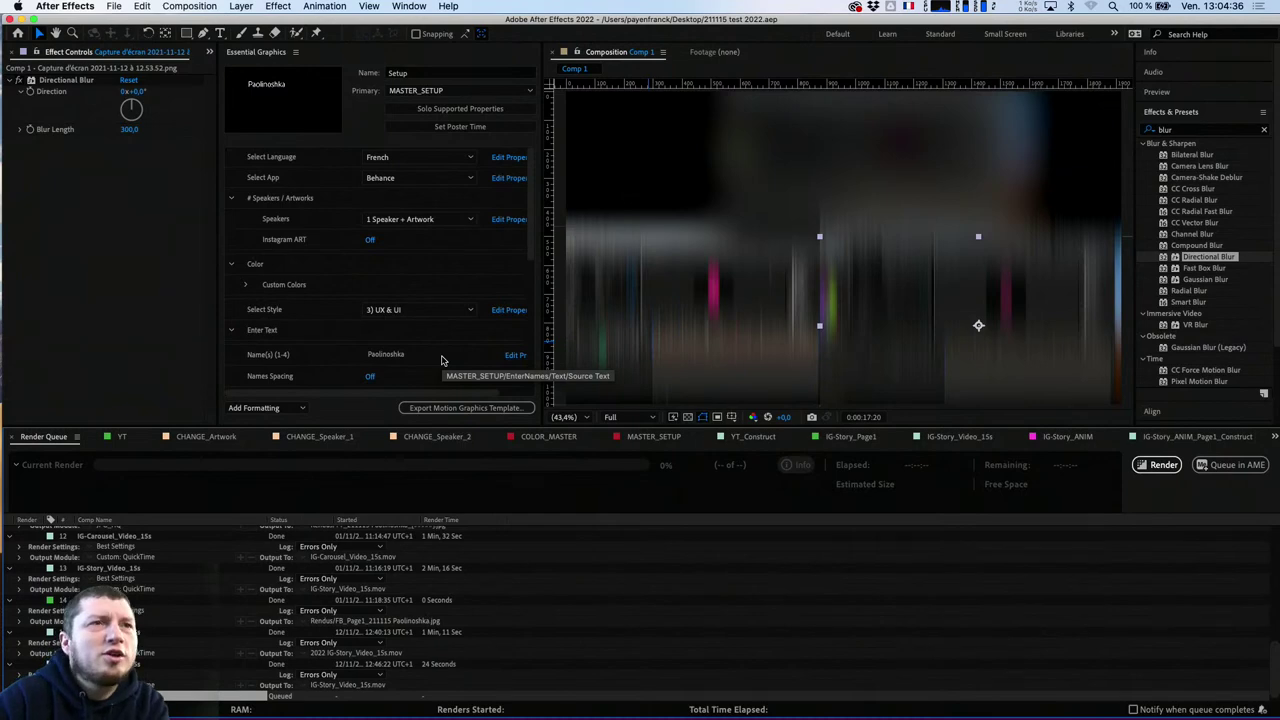
pyautogui.press('super+Tab')
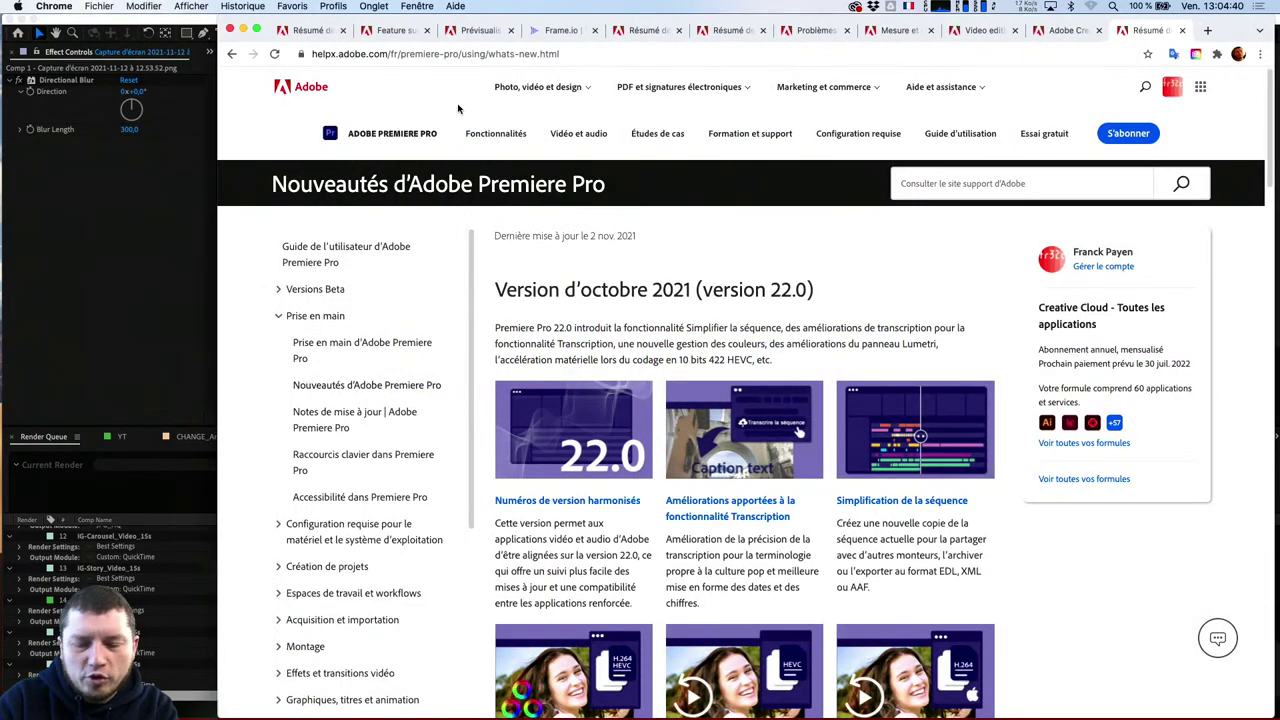
pyautogui.press('super+n')
pyautogui.write('be')
pyautogui.press('Return')
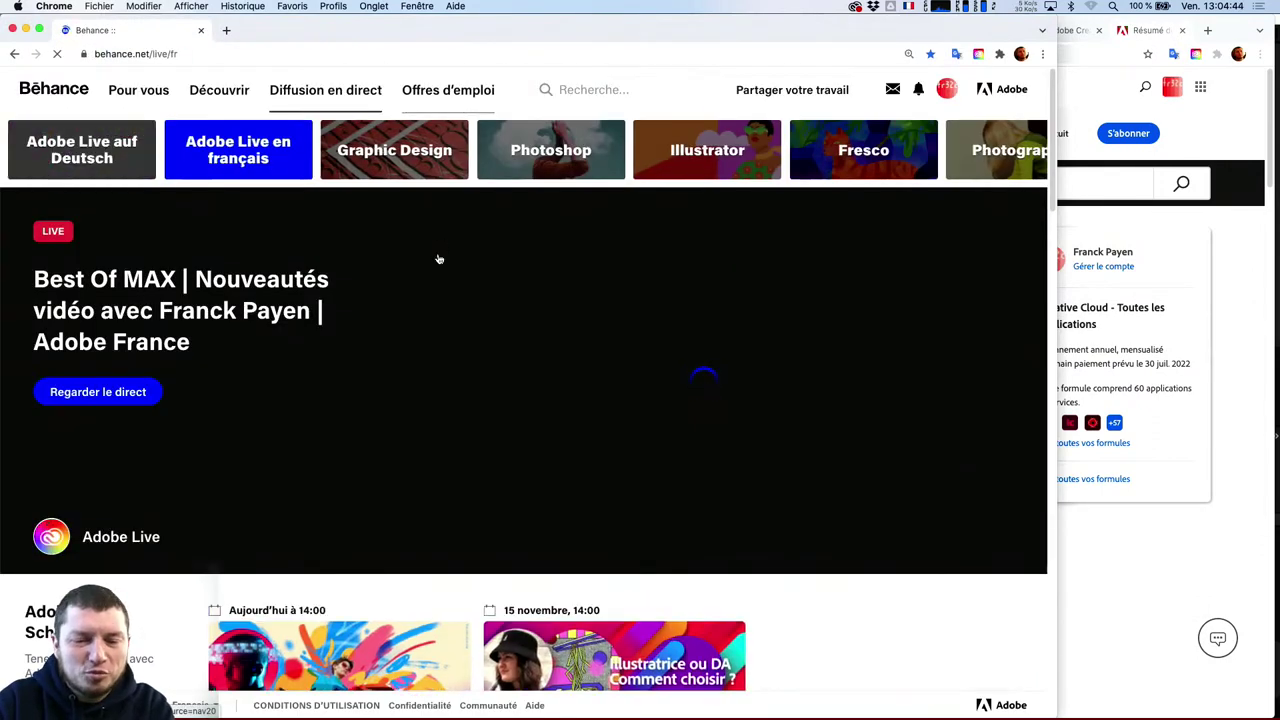
# Open today's 14:00 "Best Of MAX Vidéo" stream from the Adobe Live schedule
pyautogui.scroll(-3, 438, 259)
pyautogui.moveTo(407, 514)
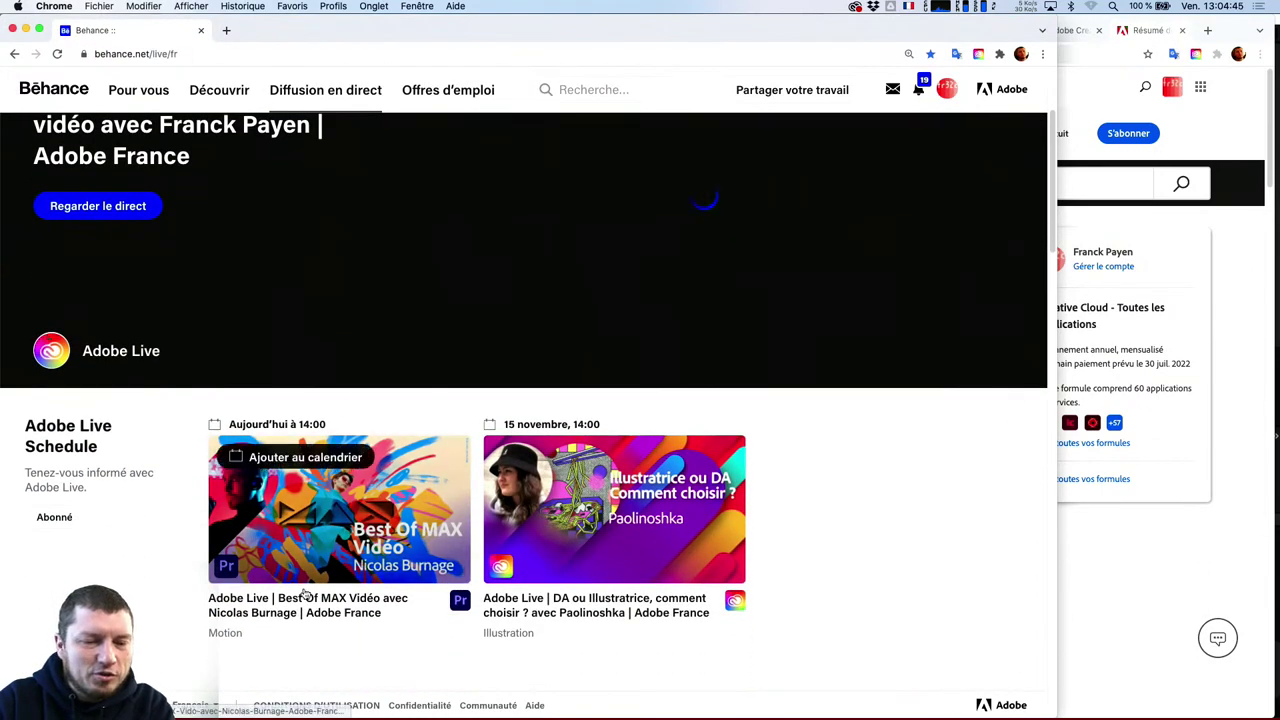
pyautogui.click(408, 486)
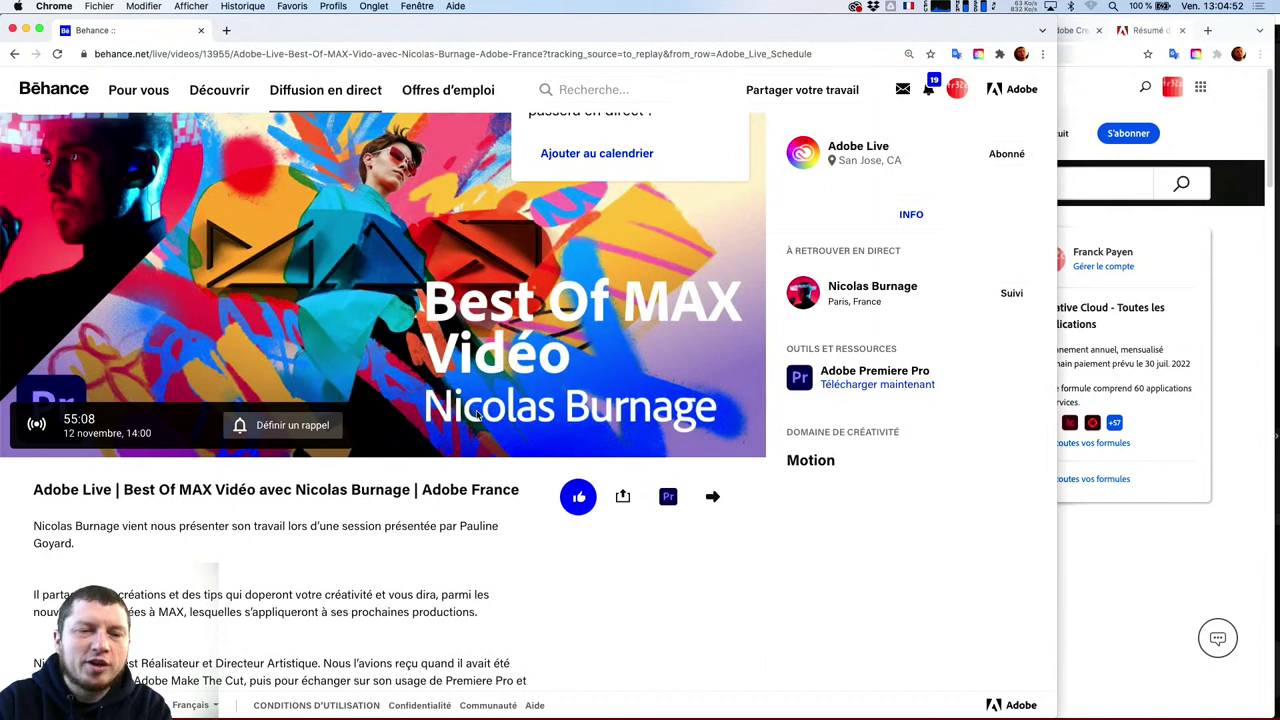
pyautogui.scroll(2, 477, 415)
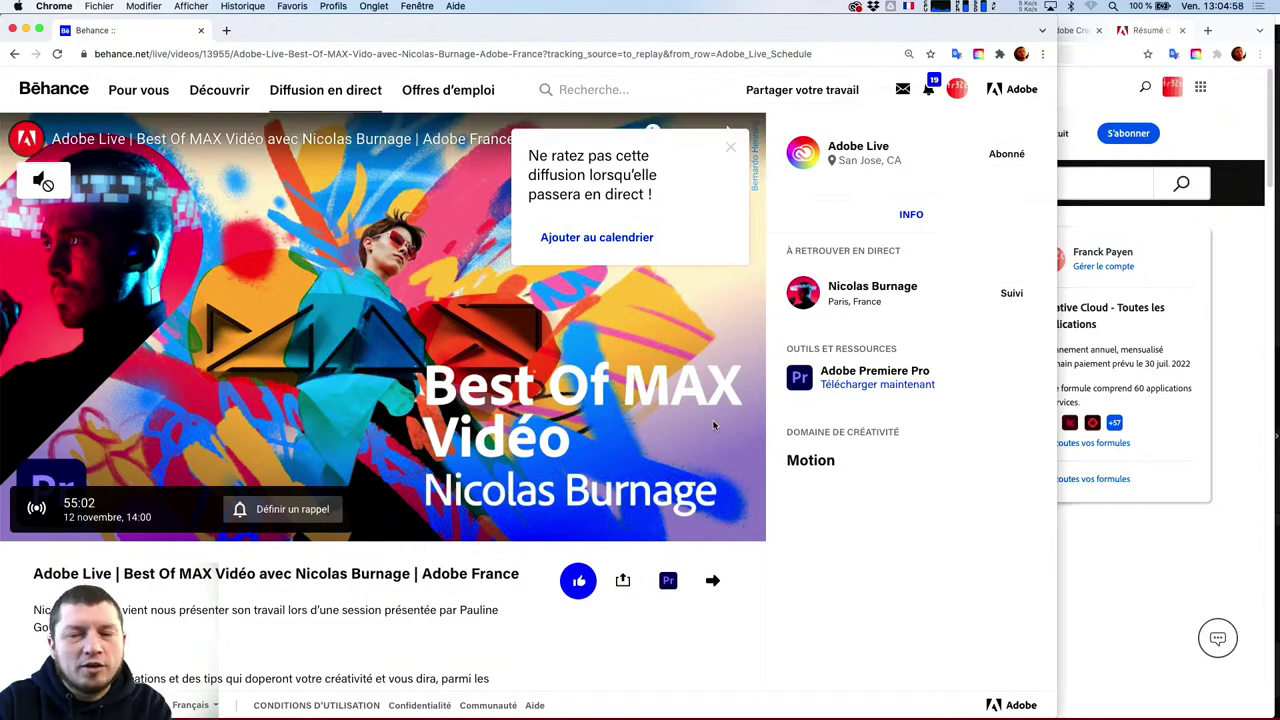
# Open the guest's Behance profile in a new tab and skim the description of the stream
pyautogui.keyDown('super'); pyautogui.click(805, 296); pyautogui.keyUp('super')
pyautogui.scroll(-5, 575, 465)
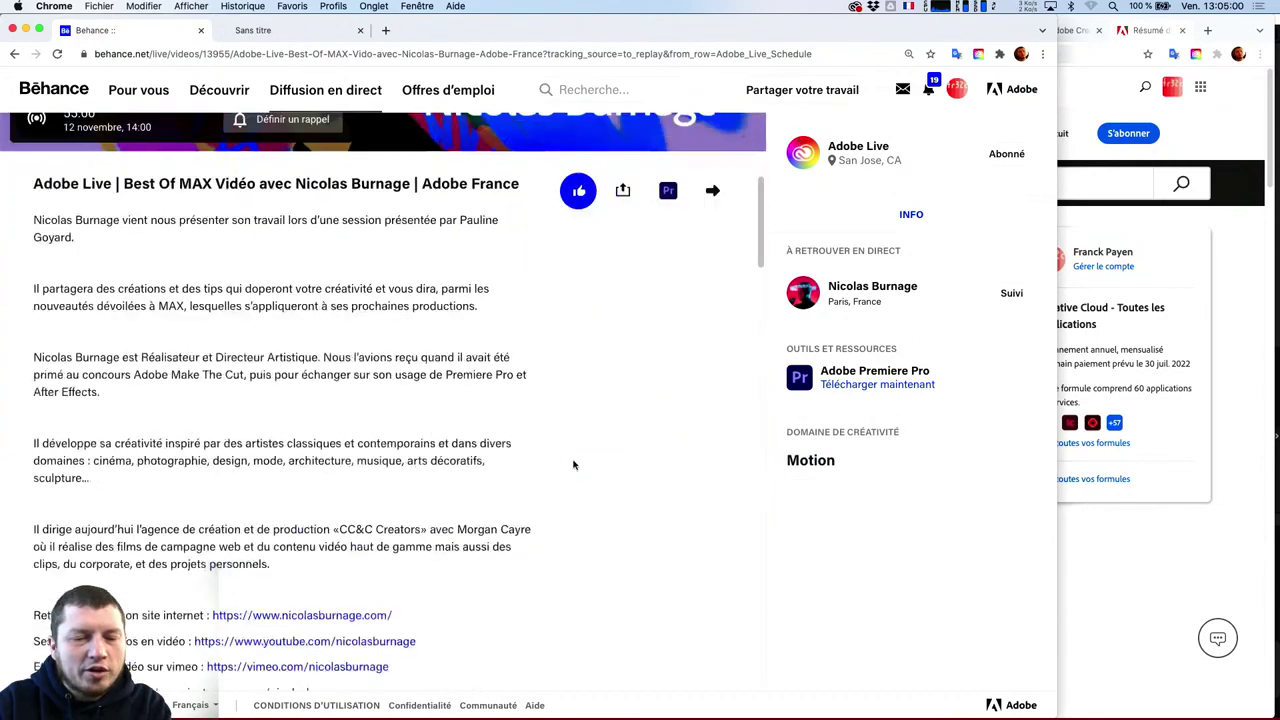
pyautogui.scroll(5, 575, 465)
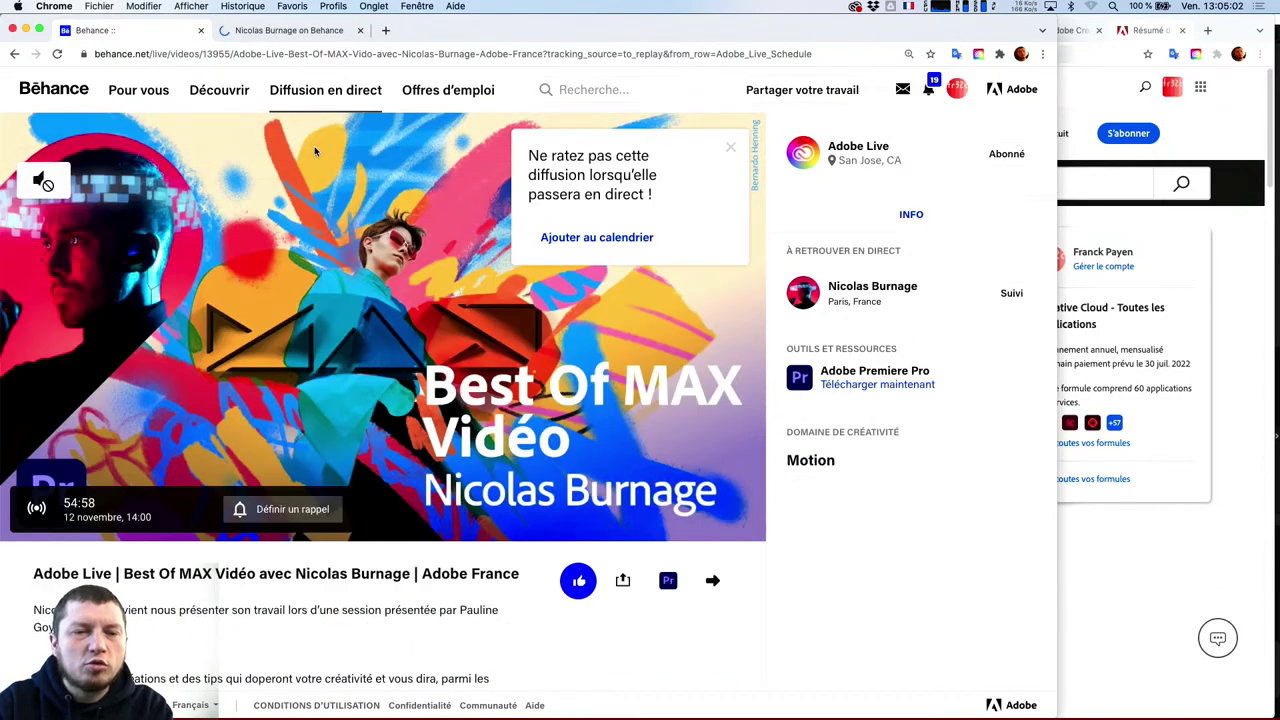
# Open the AdobeFrance YouTube channel, youtube.com/adobefrance, in a new browser tab
pyautogui.press('super+t')
pyautogui.write('youtube.com/adobefrance')
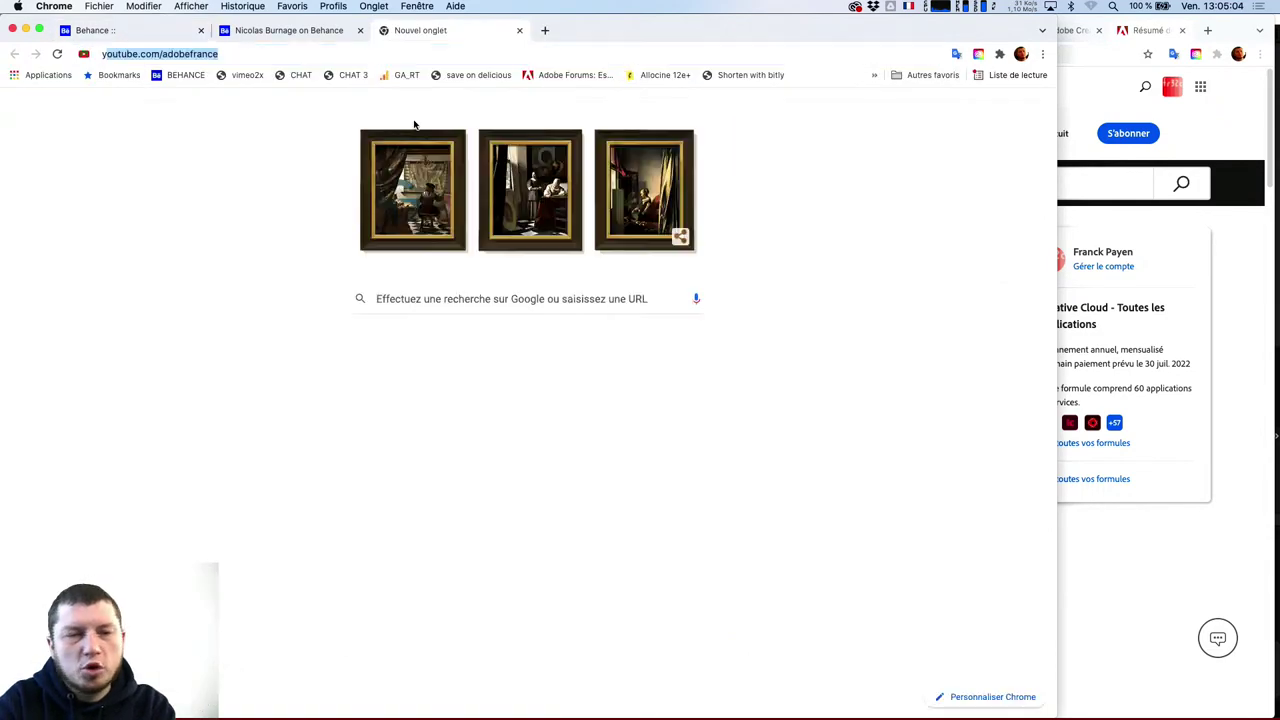
pyautogui.press('Return')
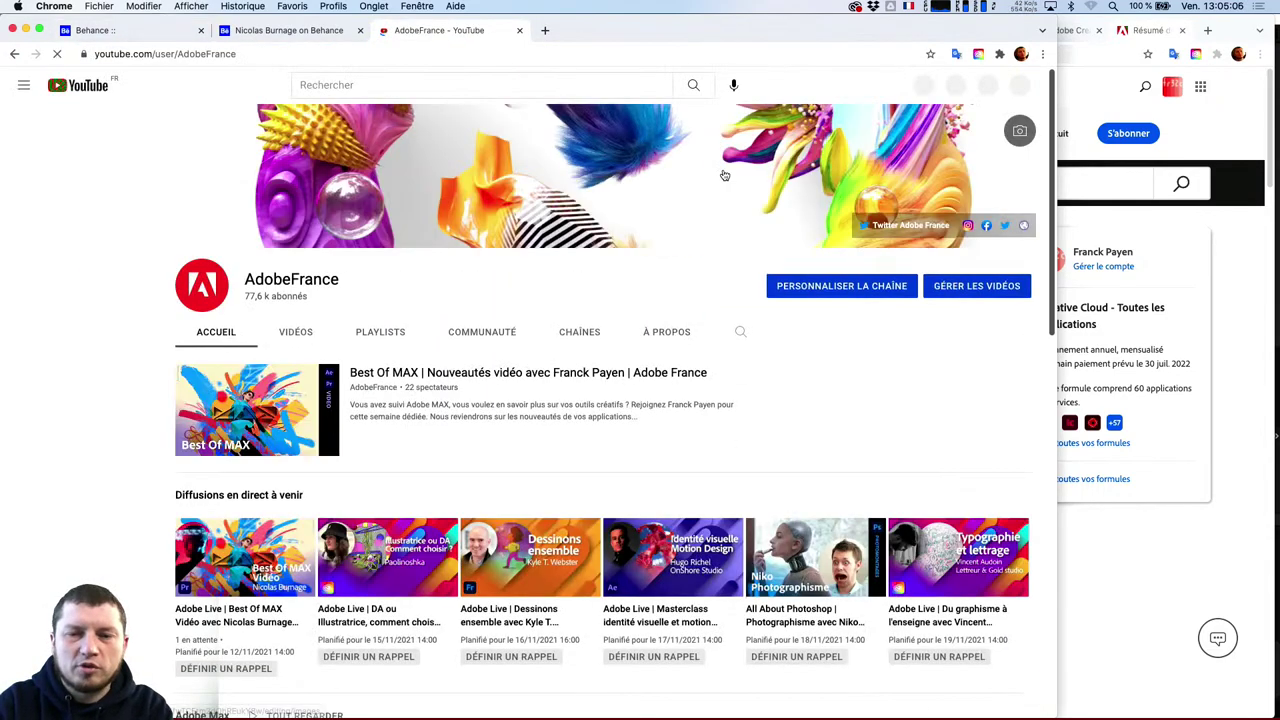
# Search within the AdobeFrance channel for the stream guest's surname
pyautogui.click(740, 332)
pyautogui.write('r')
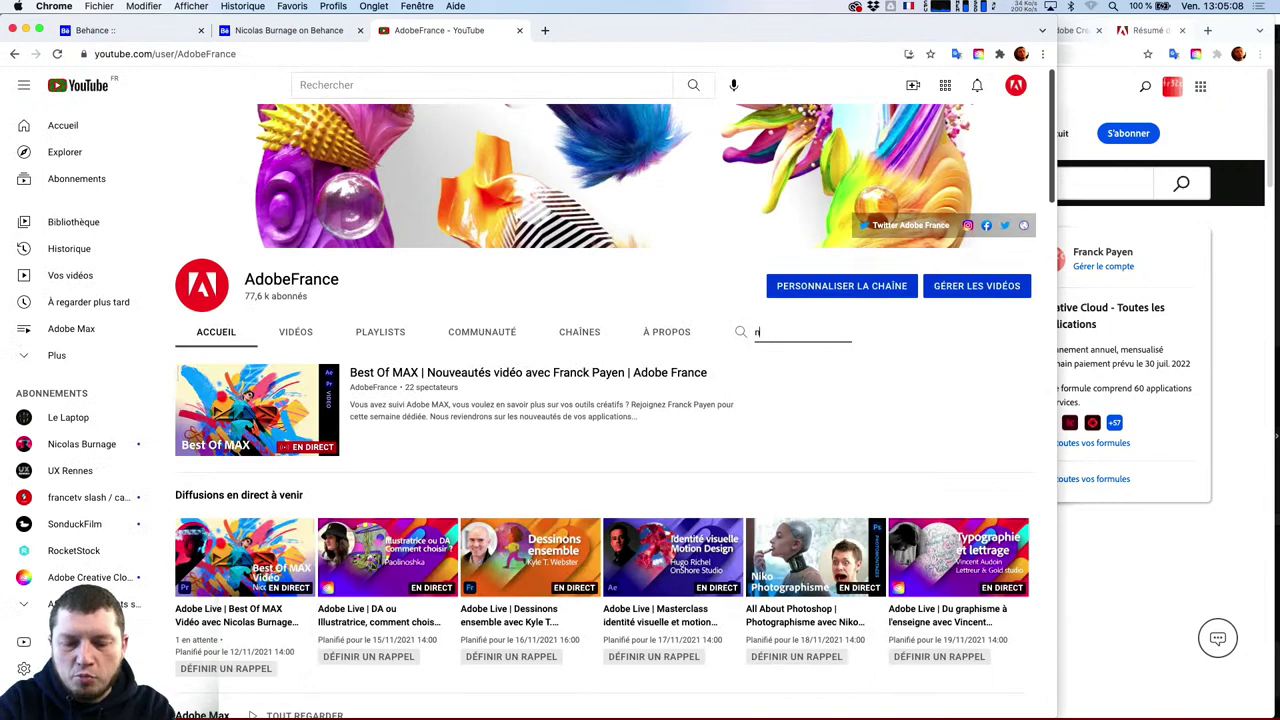
pyautogui.press('BackSpace')
pyautogui.write('burnage')
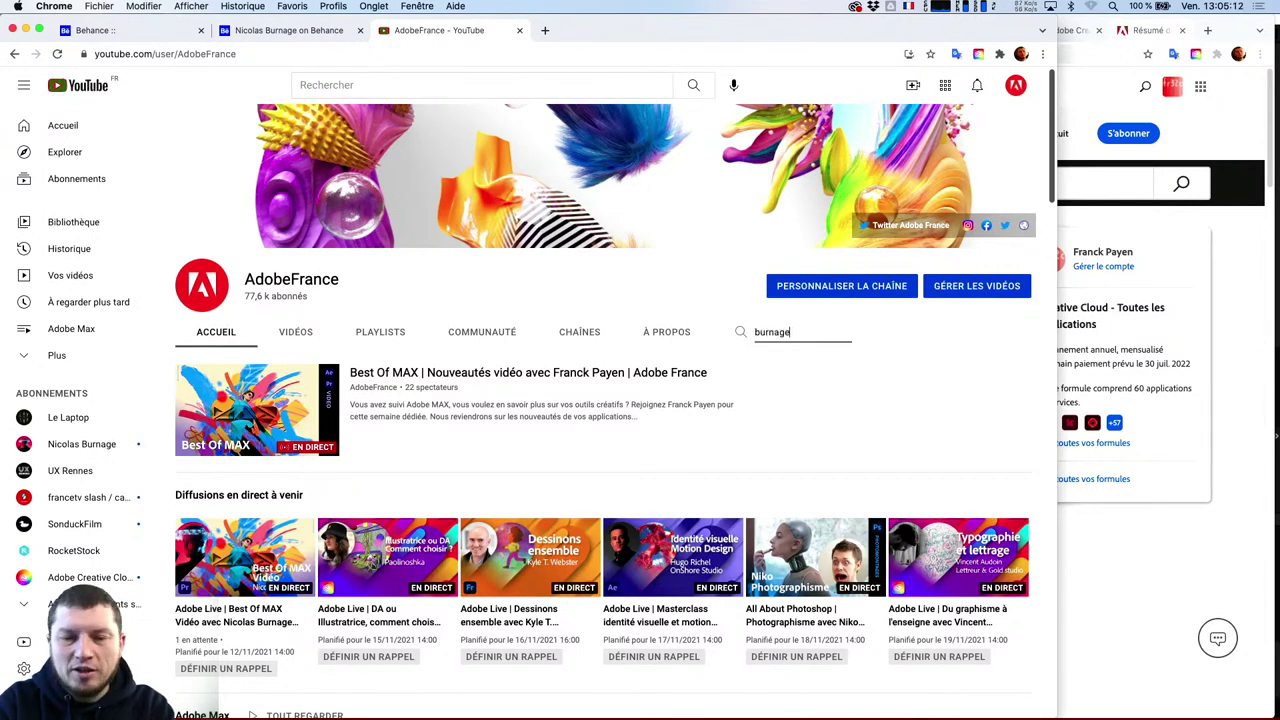
pyautogui.press('Return')
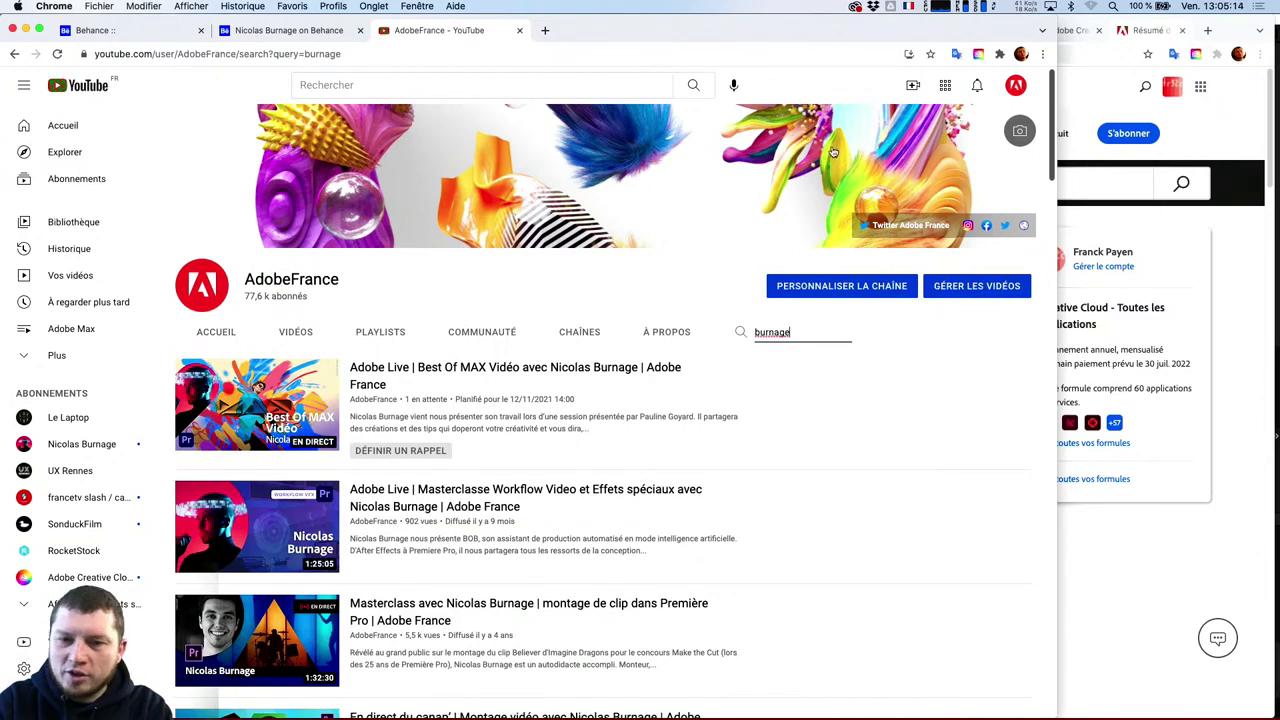
# Examine the channel's search results for the guest's upcoming and past Adobe Live sessions and masterclasses
pyautogui.scroll(-3, 757, 418)
pyautogui.scroll(-2, 757, 418)
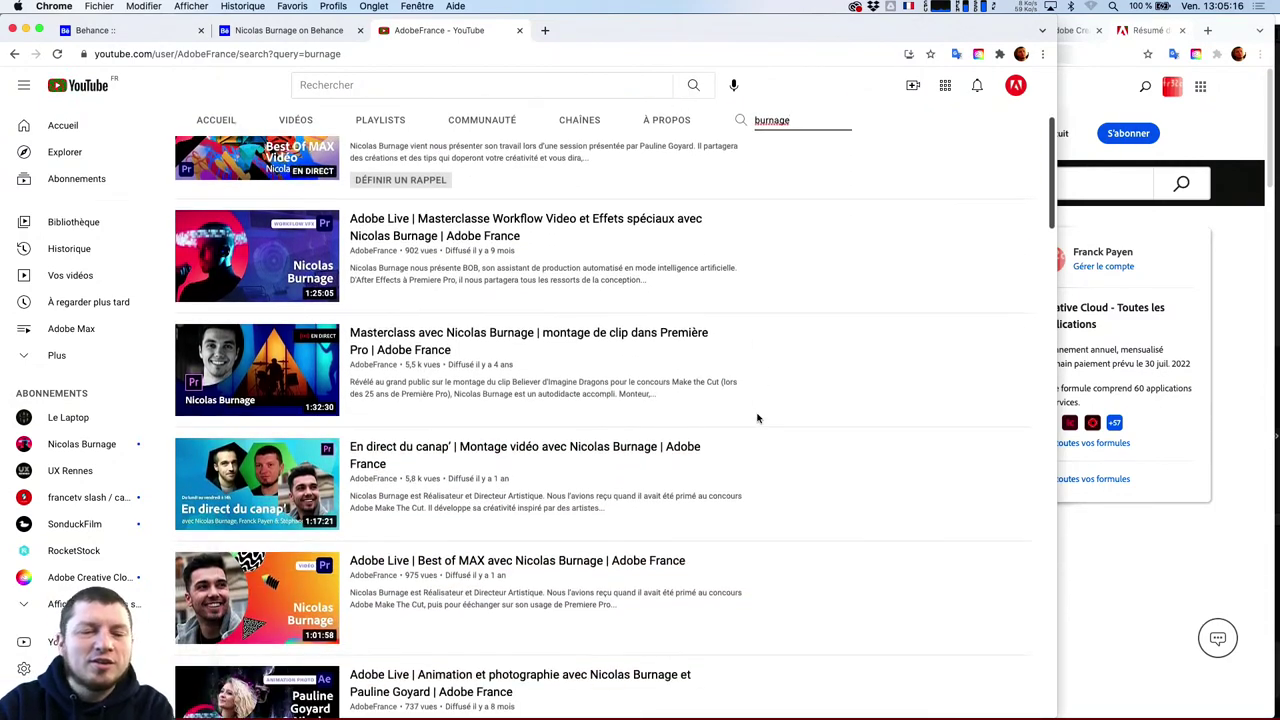
pyautogui.scroll(1, 757, 418)
pyautogui.scroll(-1, 757, 418)
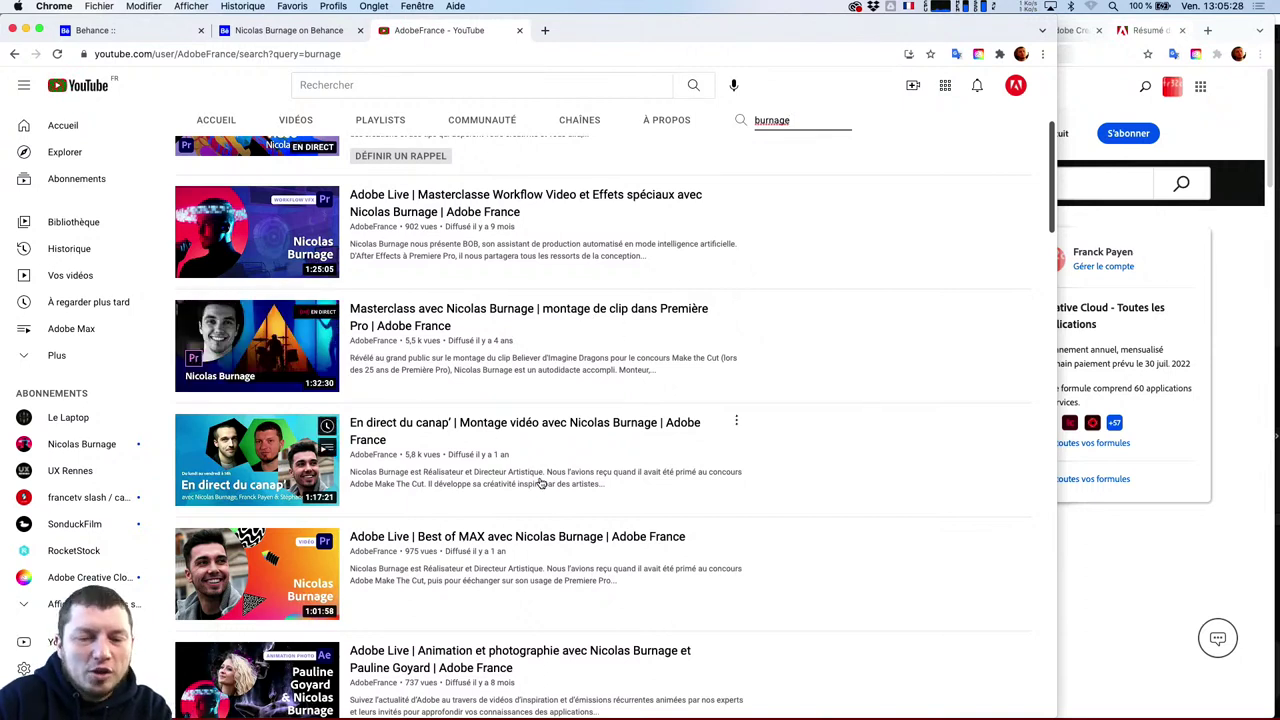
pyautogui.scroll(-4, 540, 483)
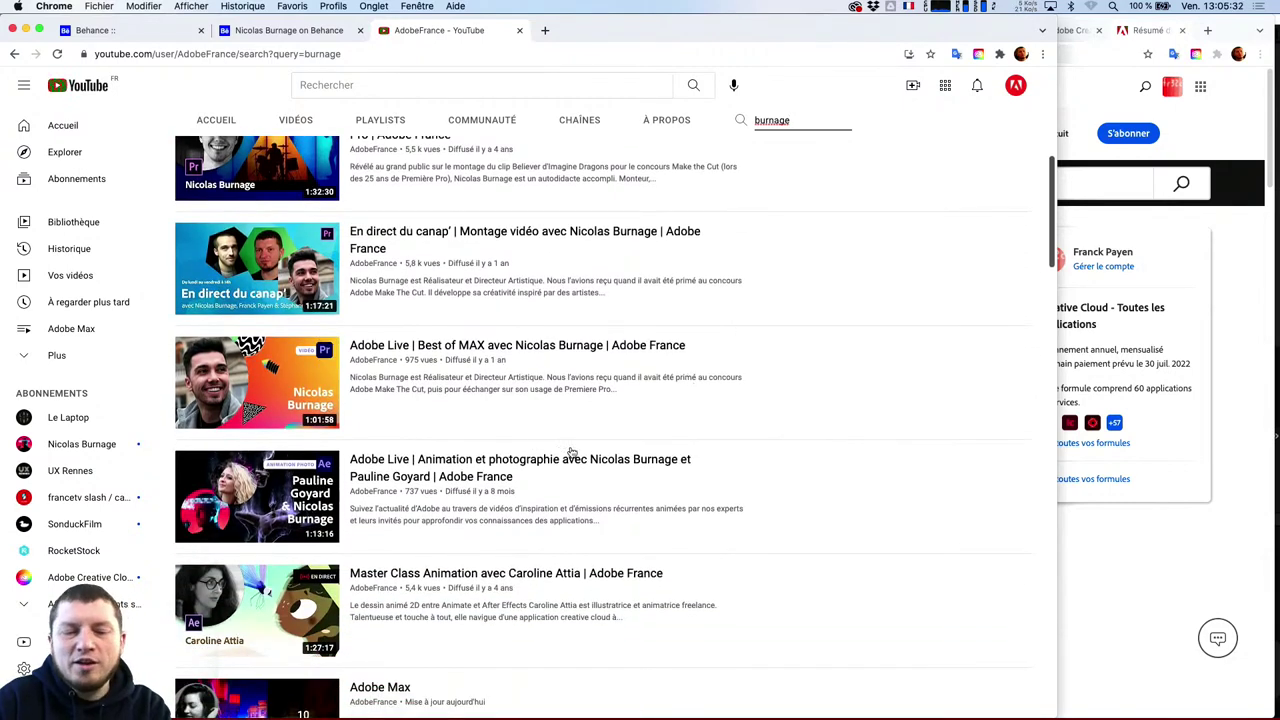
pyautogui.scroll(-4, 611, 485)
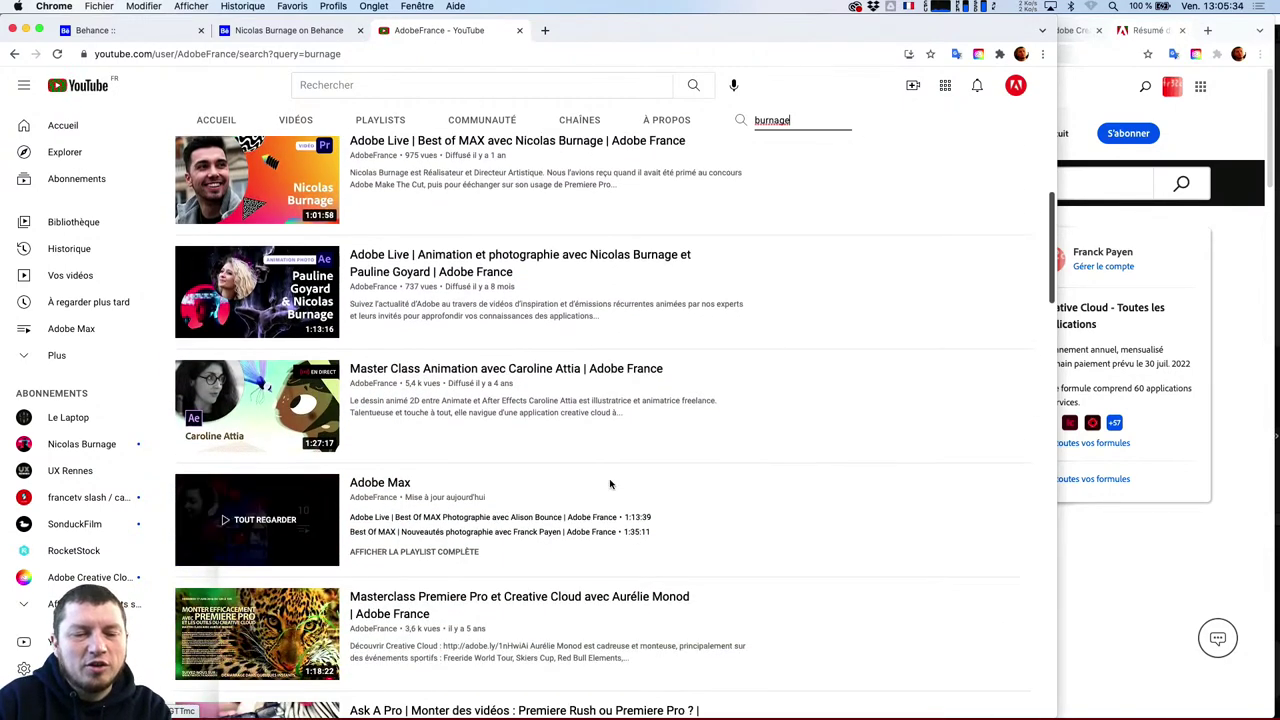
pyautogui.scroll(2, 611, 483)
pyautogui.scroll(-1, 660, 425)
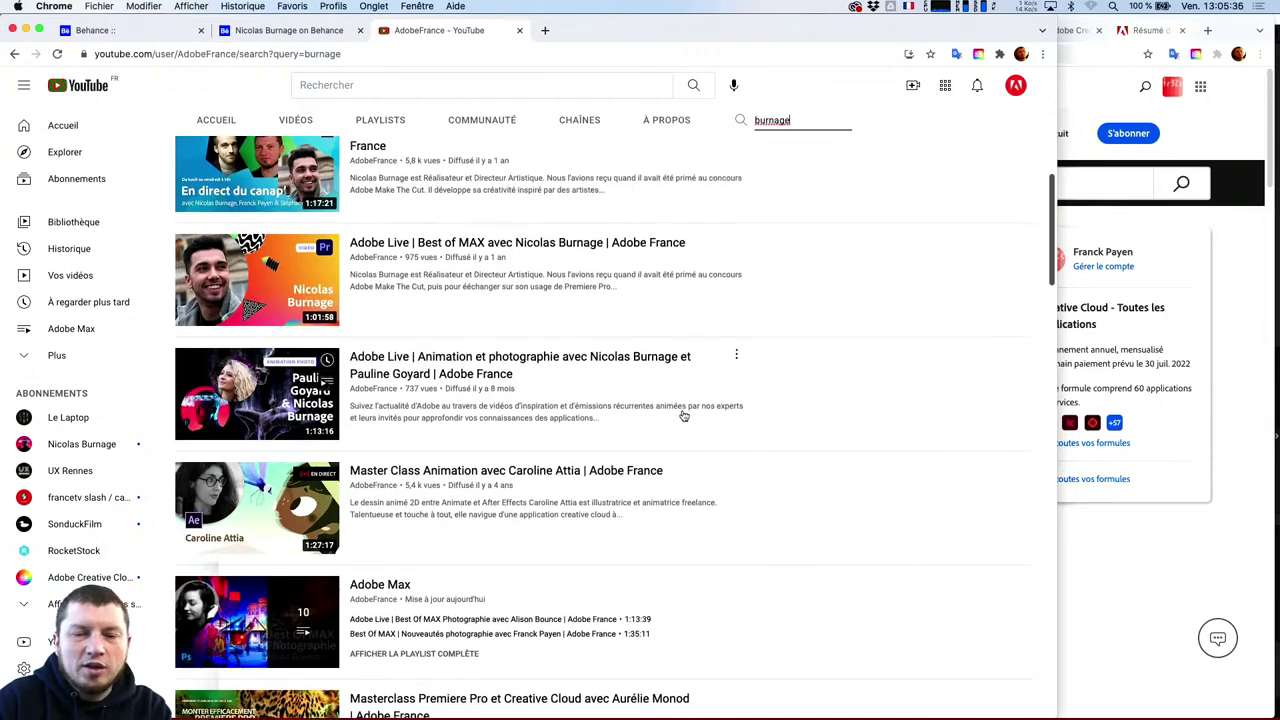
pyautogui.scroll(3, 684, 416)
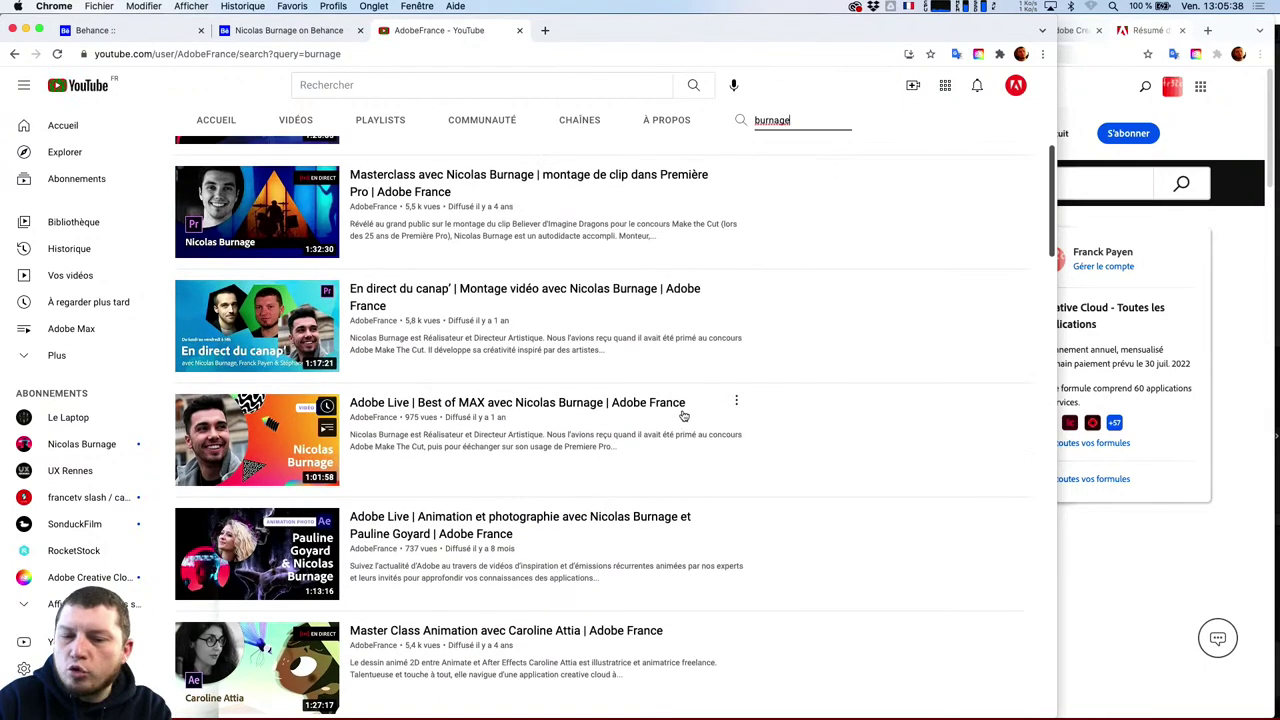
pyautogui.scroll(-5, 684, 416)
pyautogui.scroll(-8, 684, 416)
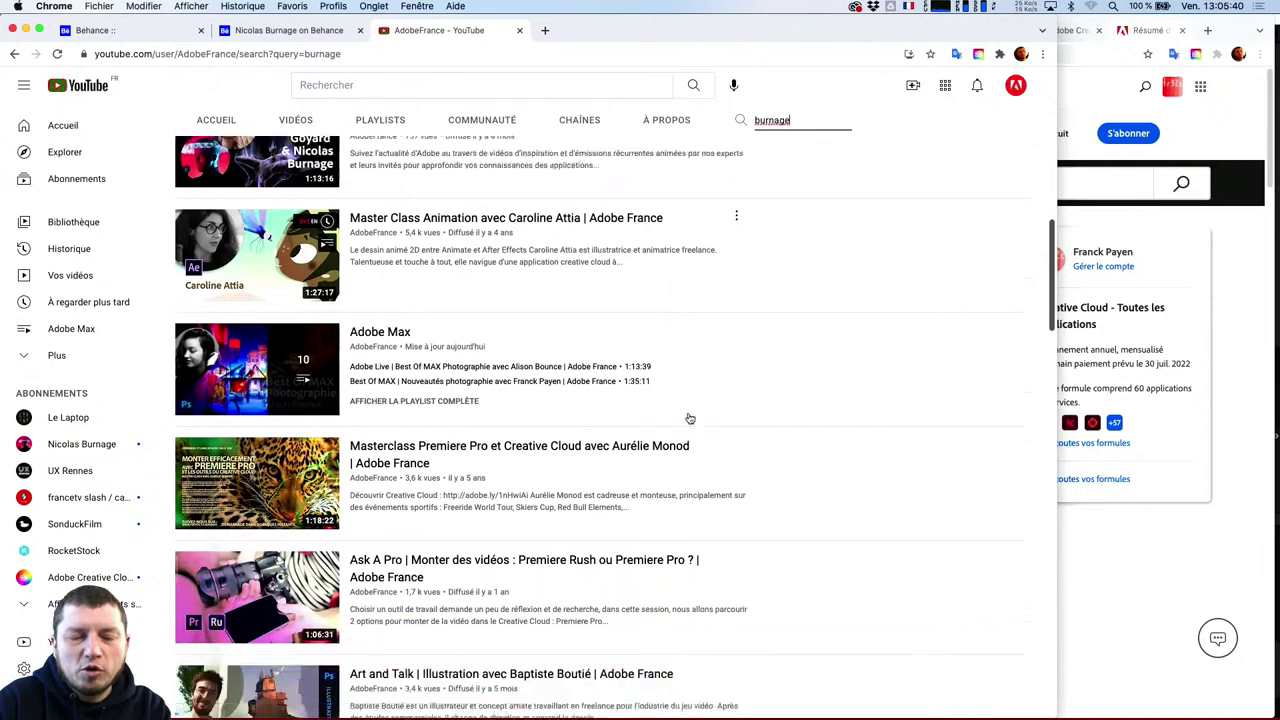
pyautogui.scroll(5, 684, 416)
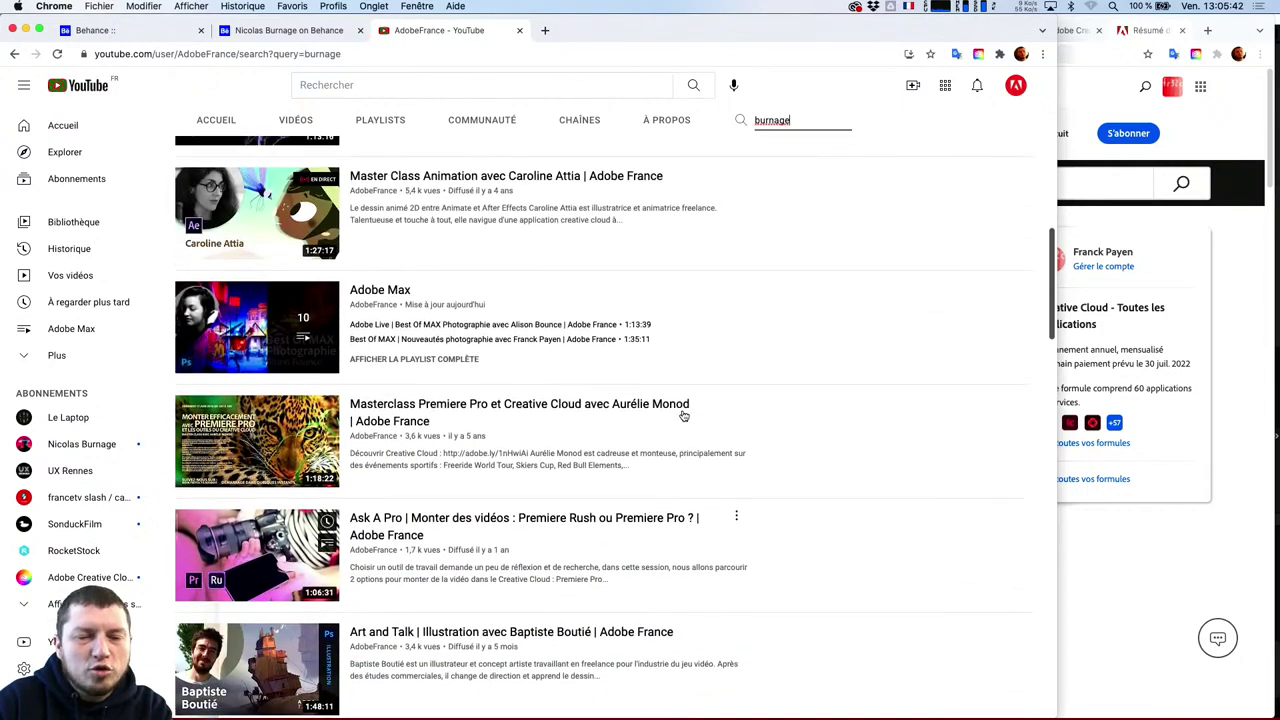
pyautogui.scroll(15, 490, 414)
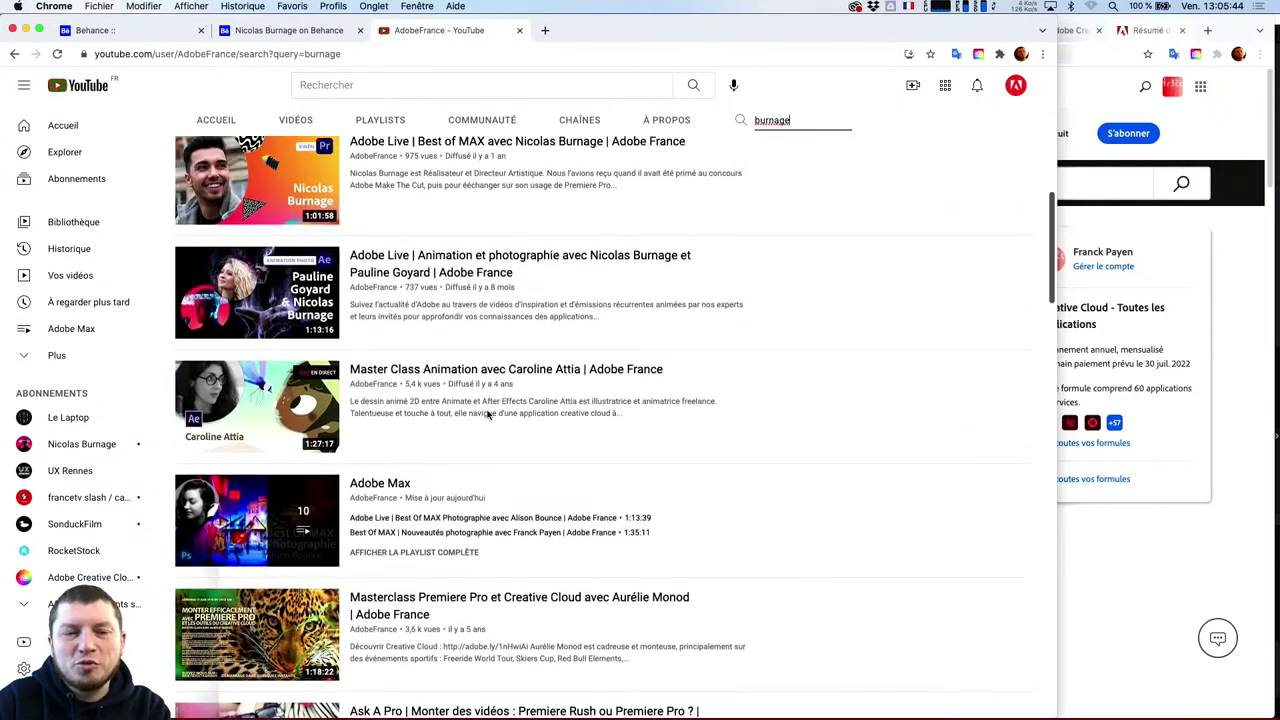
pyautogui.scroll(-2, 490, 414)
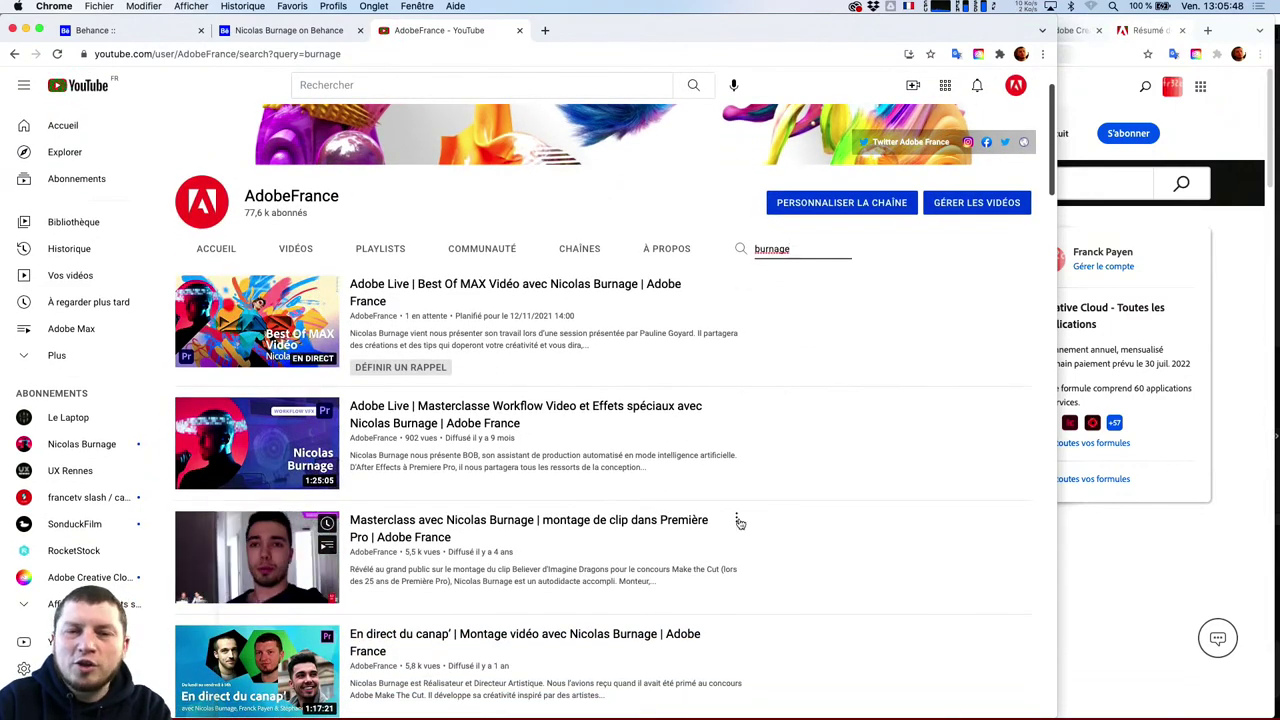
# Leave the YouTube channel and browse the projects on the guest's Behance profile
pyautogui.press('super+1')
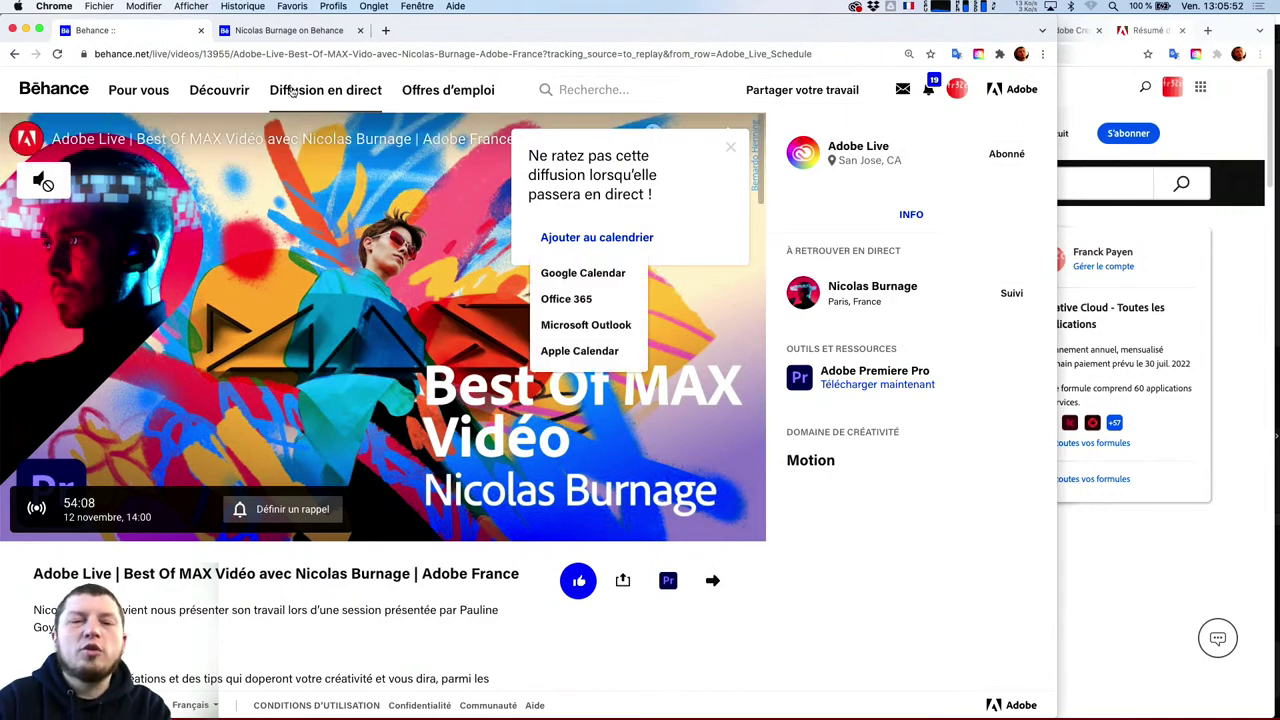
pyautogui.click(301, 38)
pyautogui.scroll(-1, 534, 470)
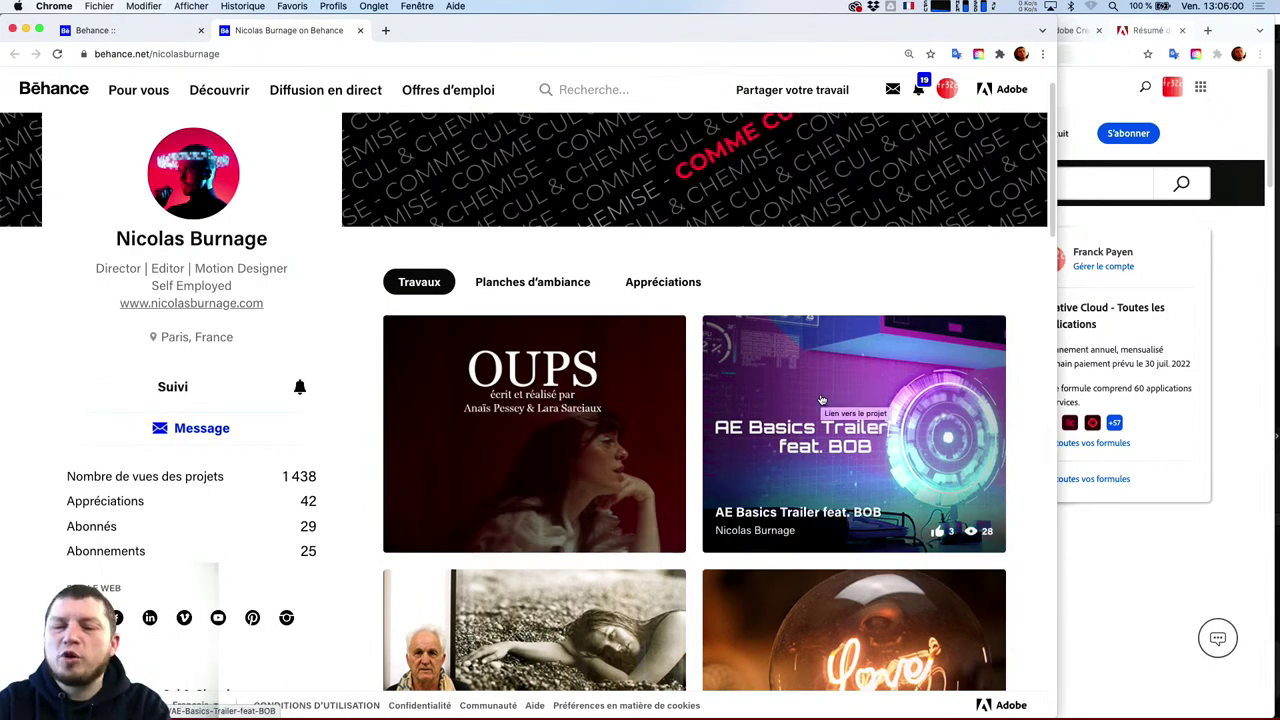
pyautogui.scroll(-3, 842, 487)
pyautogui.scroll(-12, 840, 487)
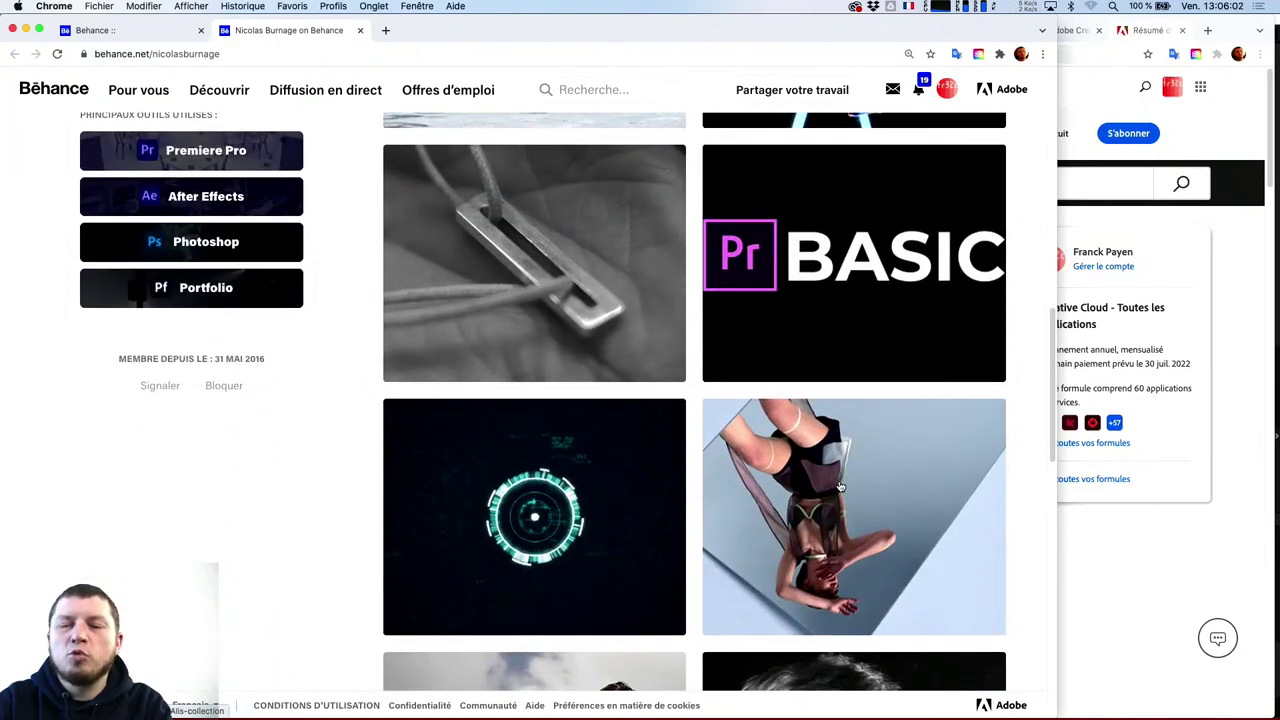
pyautogui.scroll(4, 800, 273)
pyautogui.scroll(10, 800, 273)
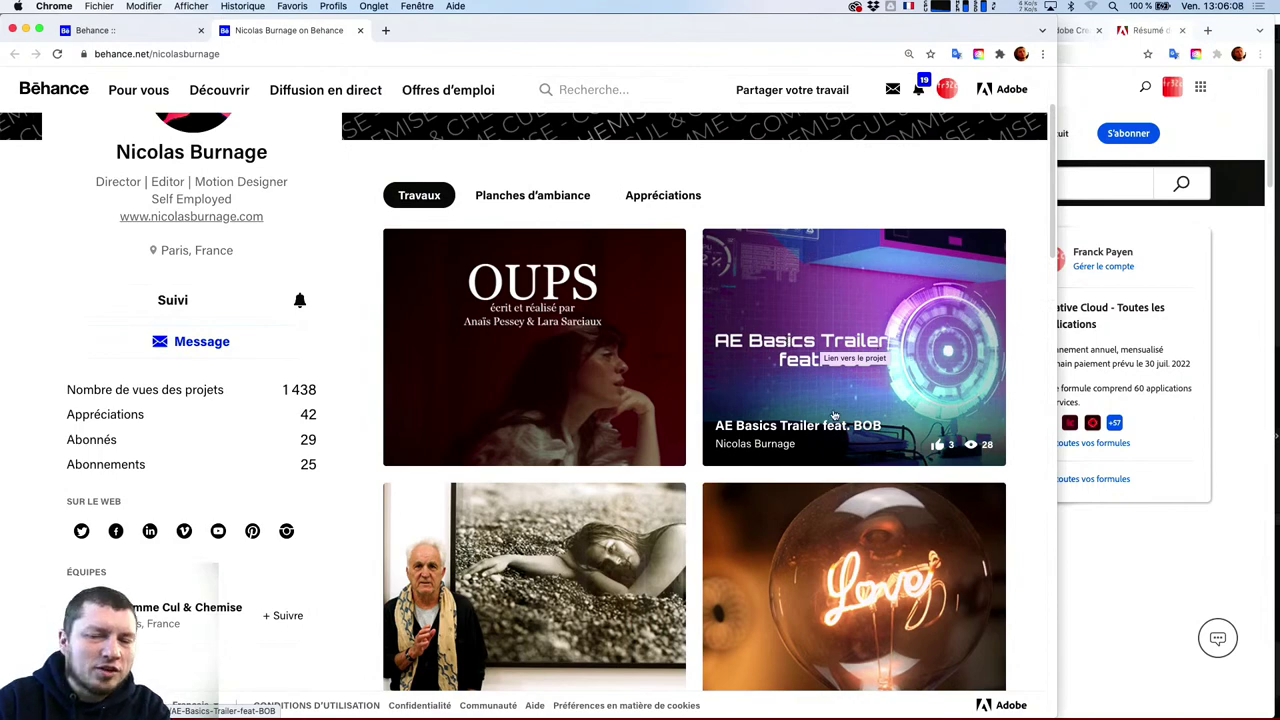
pyautogui.scroll(-5, 820, 395)
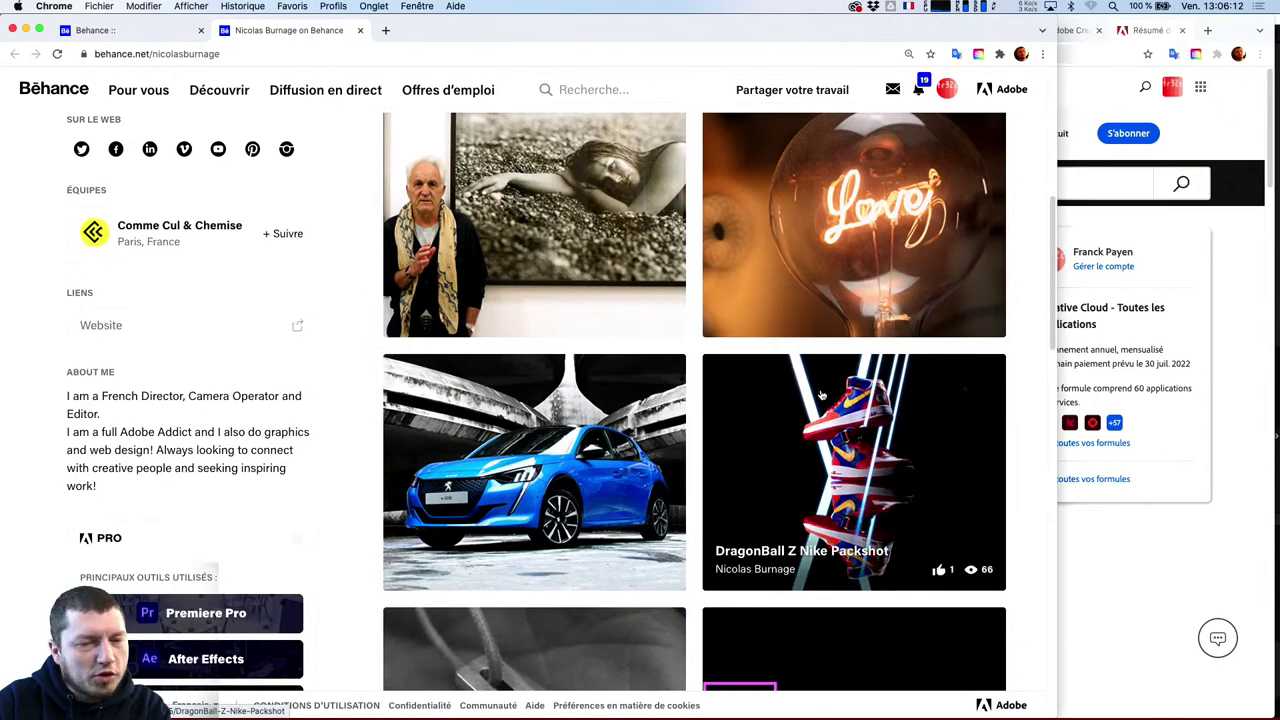
pyautogui.scroll(4, 820, 395)
pyautogui.scroll(3, 820, 395)
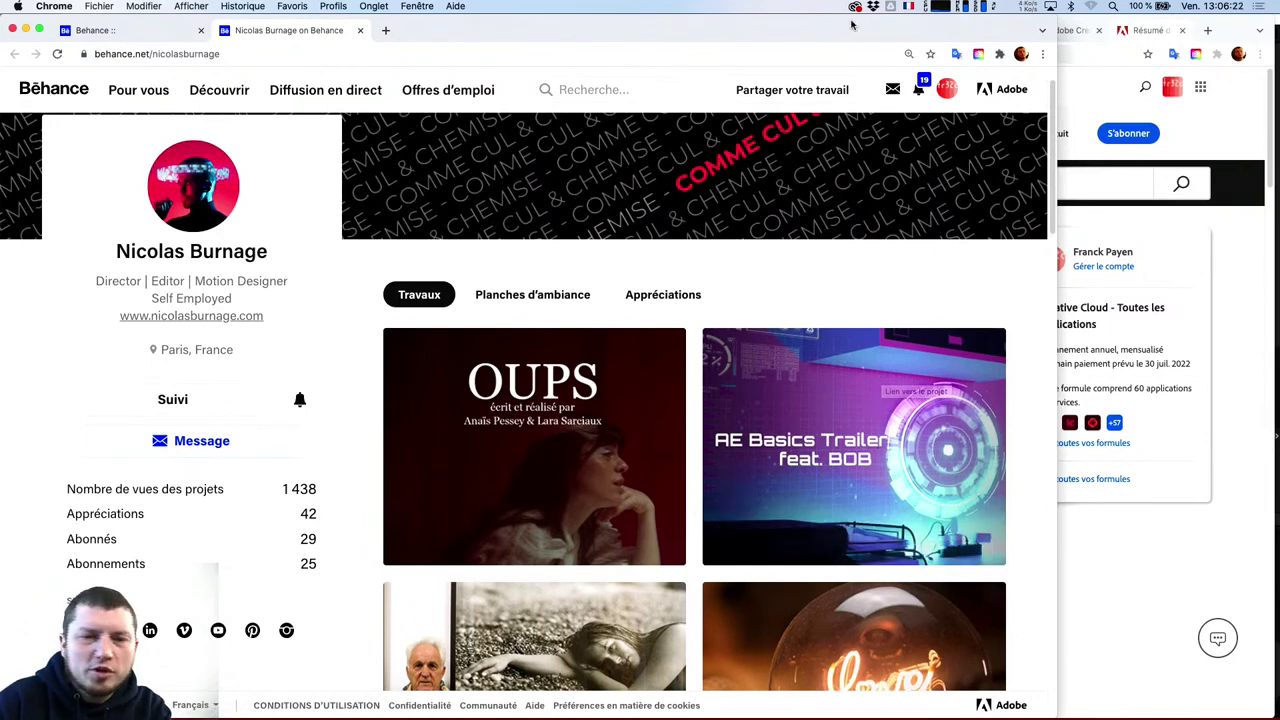
# Minimize the Behance window on the stream's page and close the project open in After Effects
pyautogui.click(168, 31)
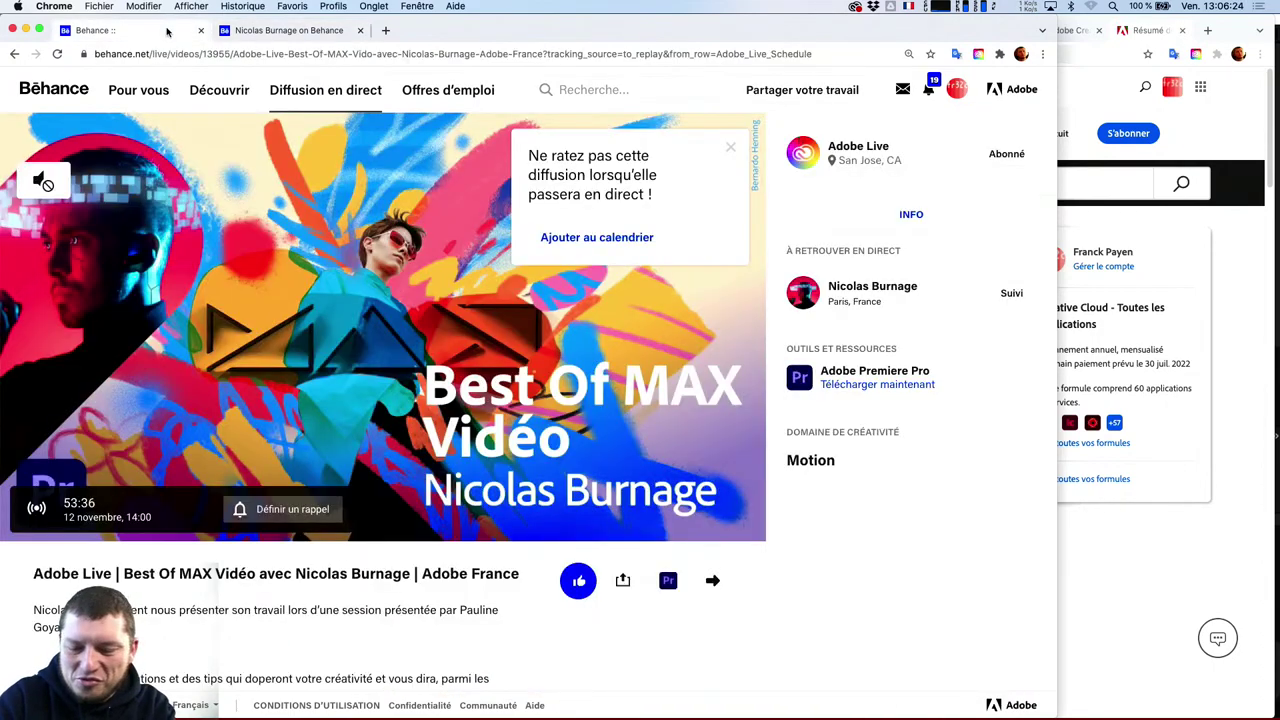
pyautogui.press('super+m')
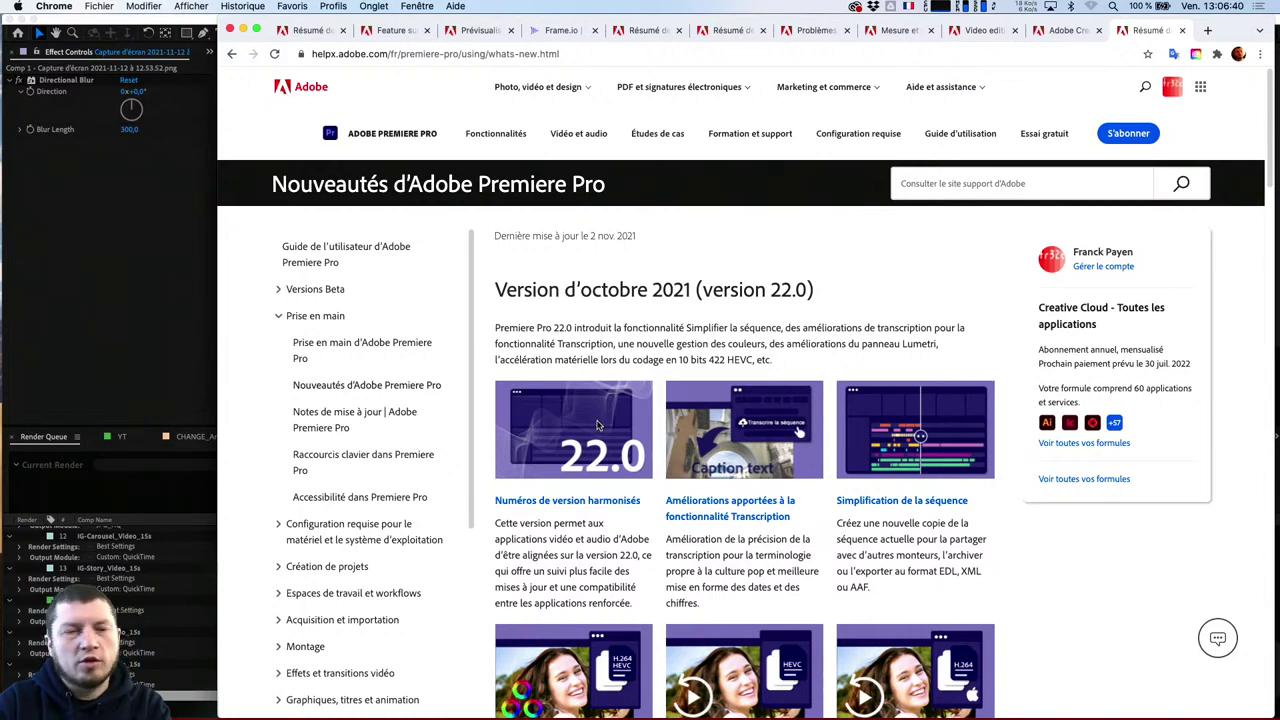
pyautogui.click(187, 282)
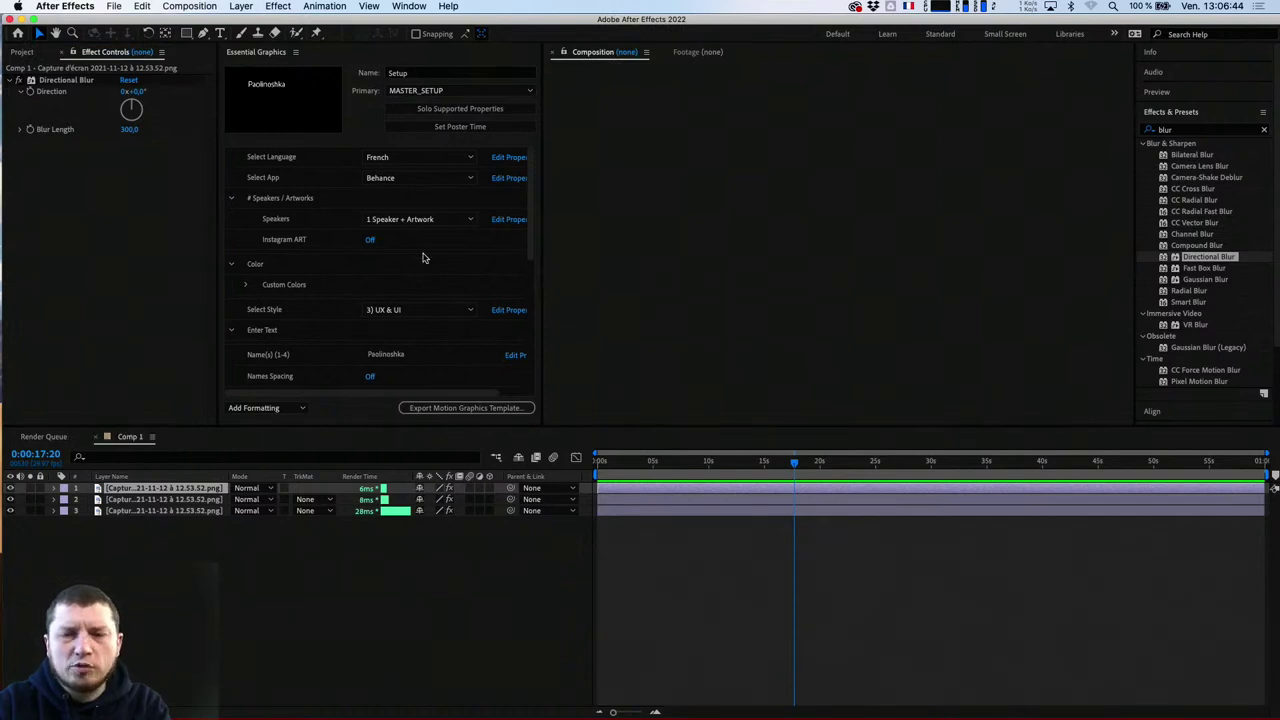
# Switch to Premiere Pro and look through the recent projects on its home screen
pyautogui.press('super+Tab')
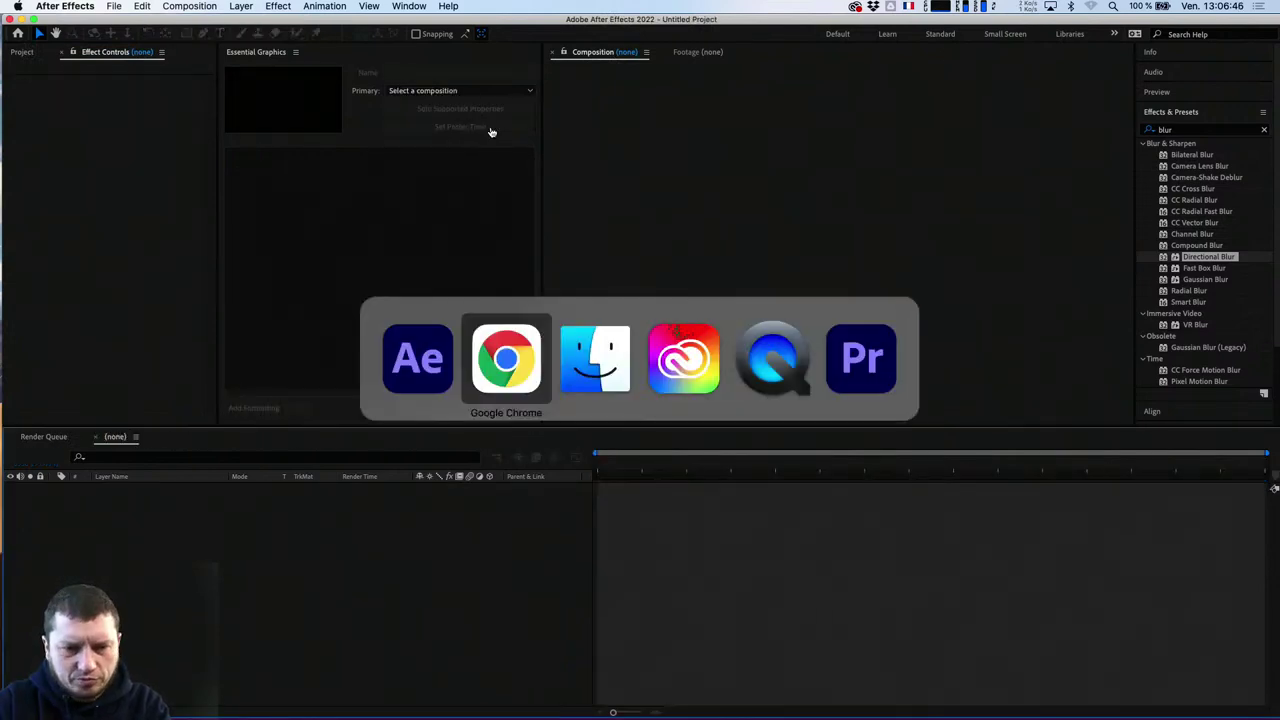
pyautogui.press('super+Tab')
pyautogui.press('super+Tab')
pyautogui.press('super+Tab')
pyautogui.press('super+Tab')
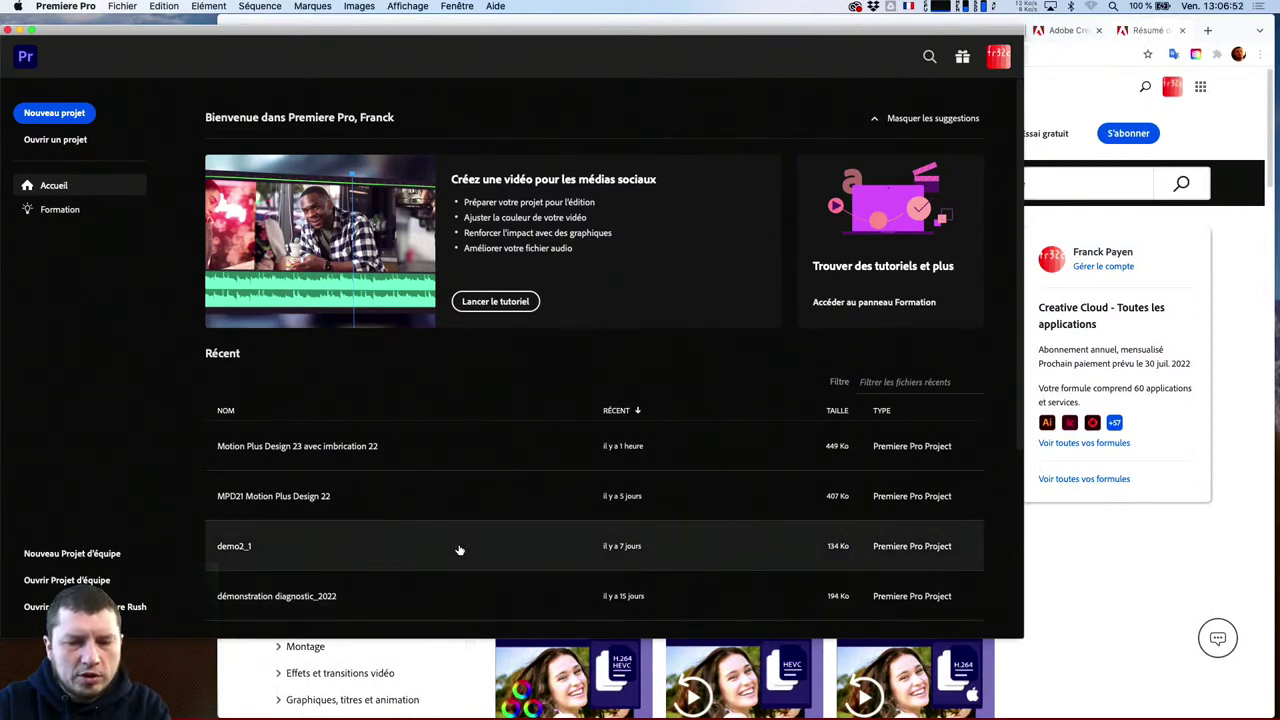
pyautogui.scroll(-5, 480, 600)
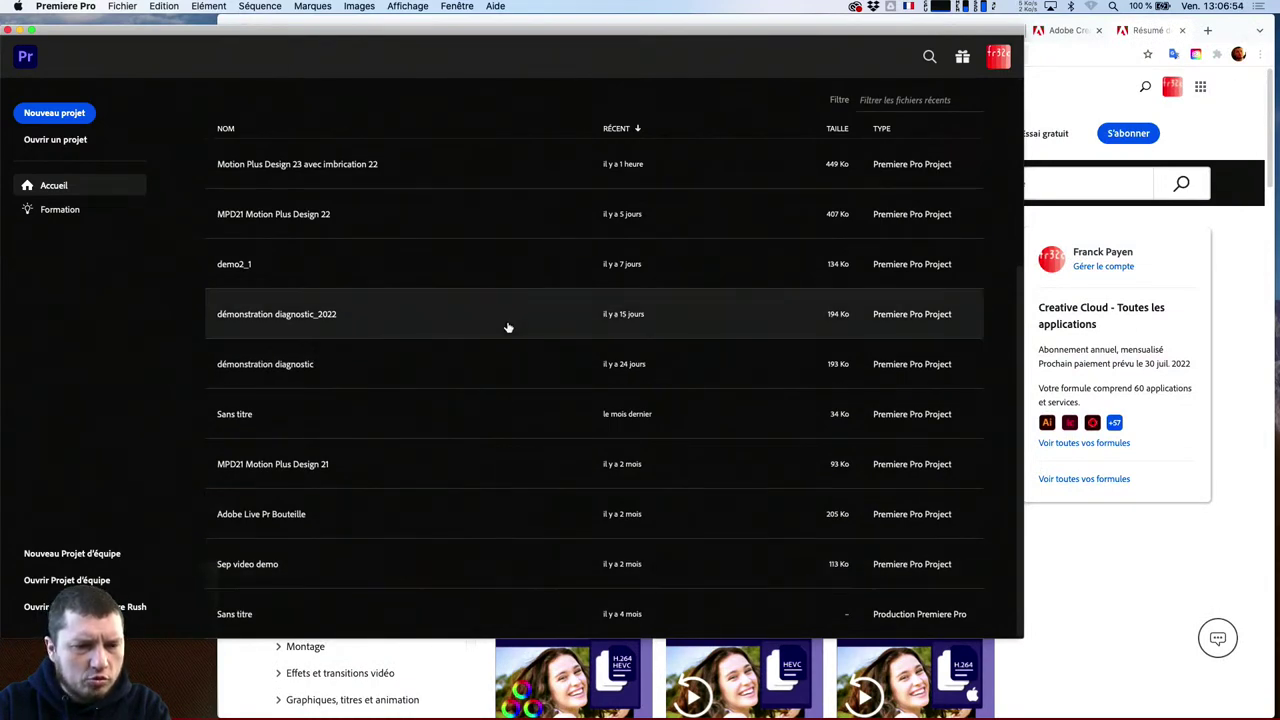
# Start a new Premiere Pro project and set its location to the desktop (Bureau)
pyautogui.click(45, 110)
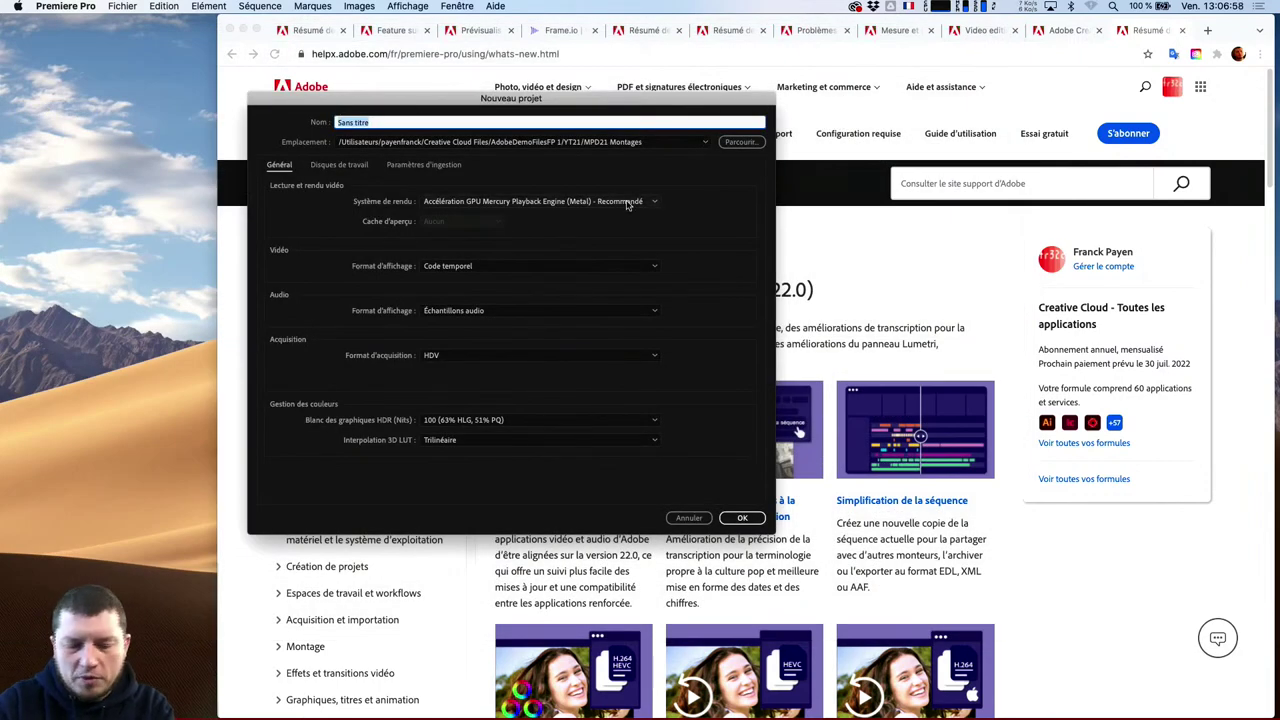
pyautogui.click(701, 153)
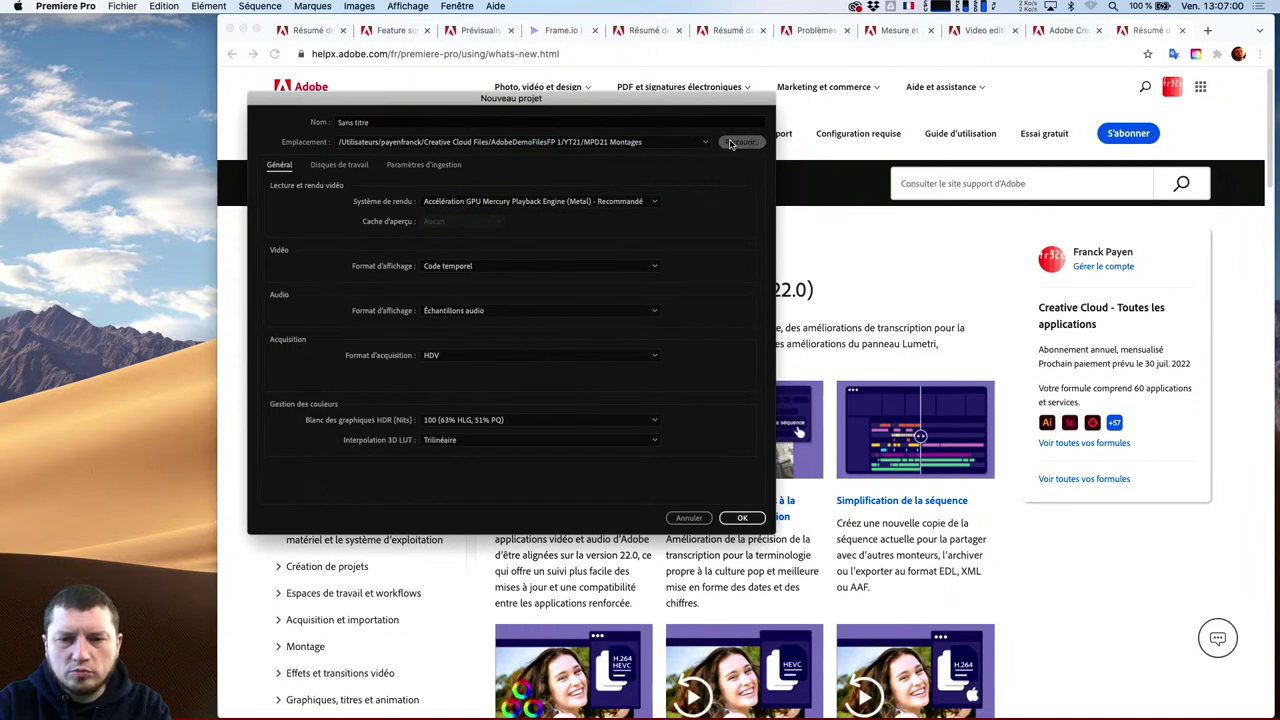
pyautogui.click(738, 142)
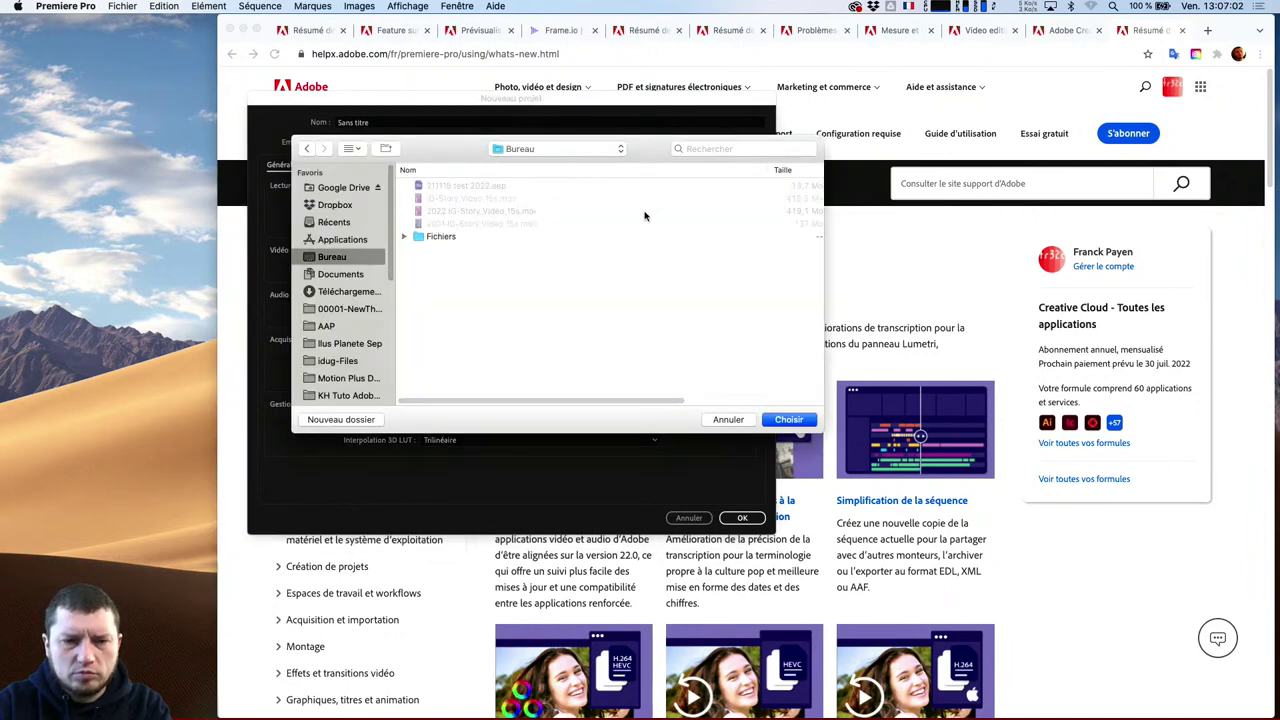
pyautogui.press('Escape')
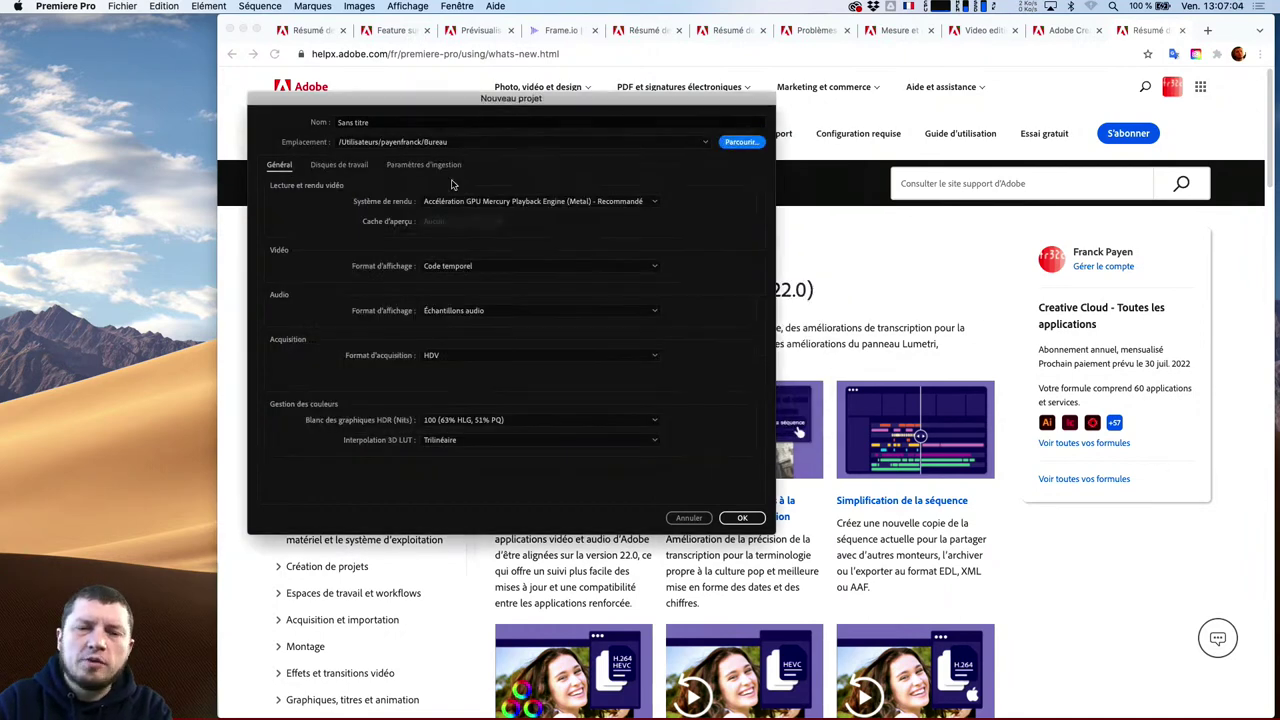
# Name the new project "Premiere Pro Best Of MAX 2021"
pyautogui.click(404, 122)
pyautogui.tripleClick(404, 122)
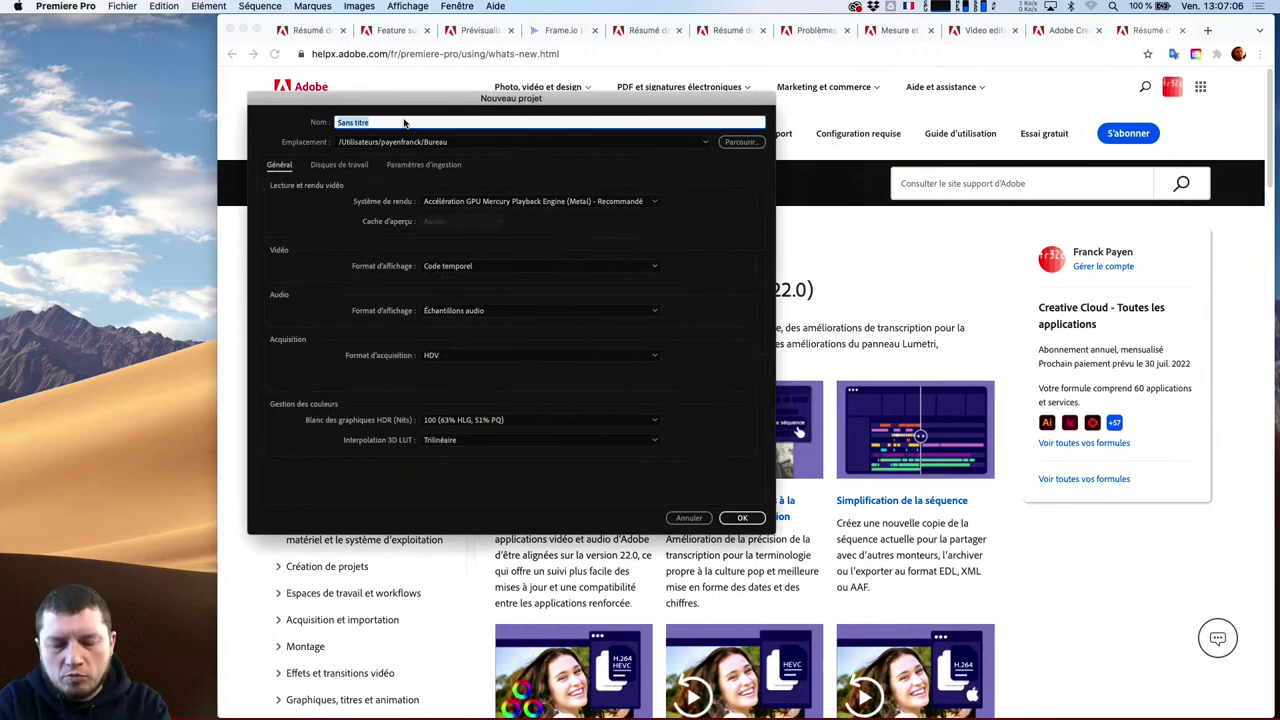
pyautogui.write('Premiere Pro')
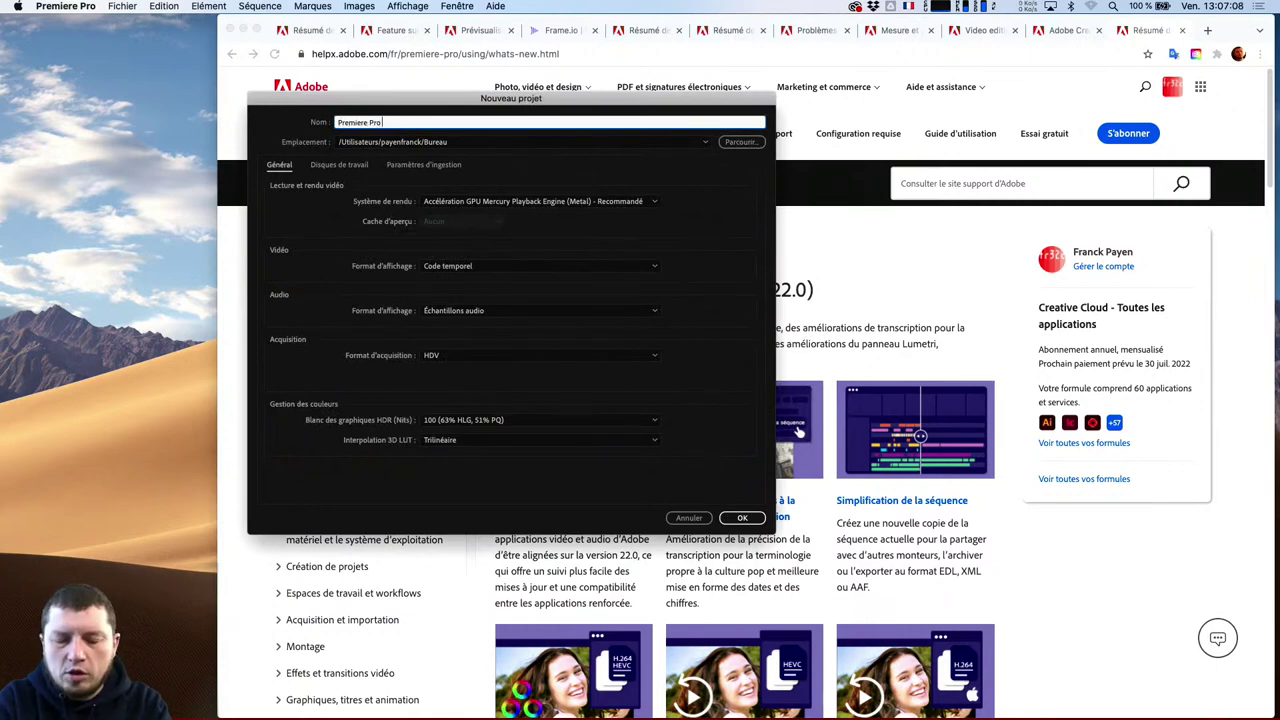
pyautogui.write(' Best Of')
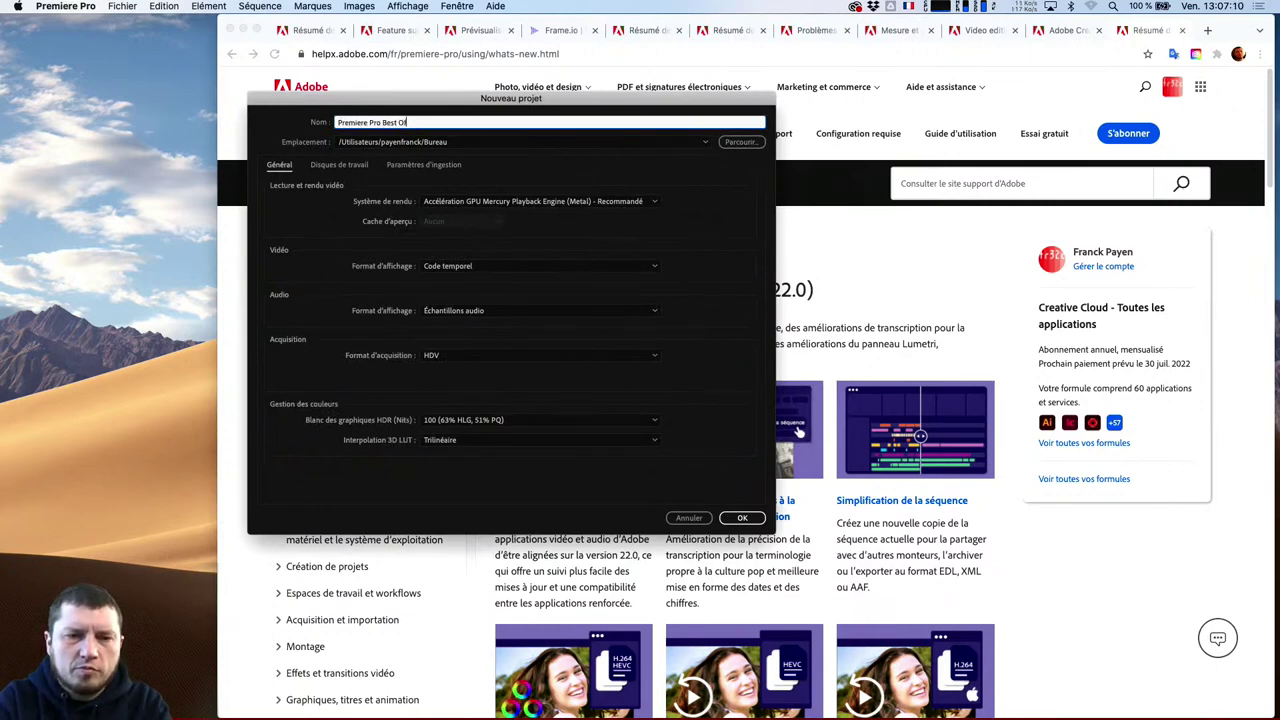
pyautogui.write(' MAX 2021')
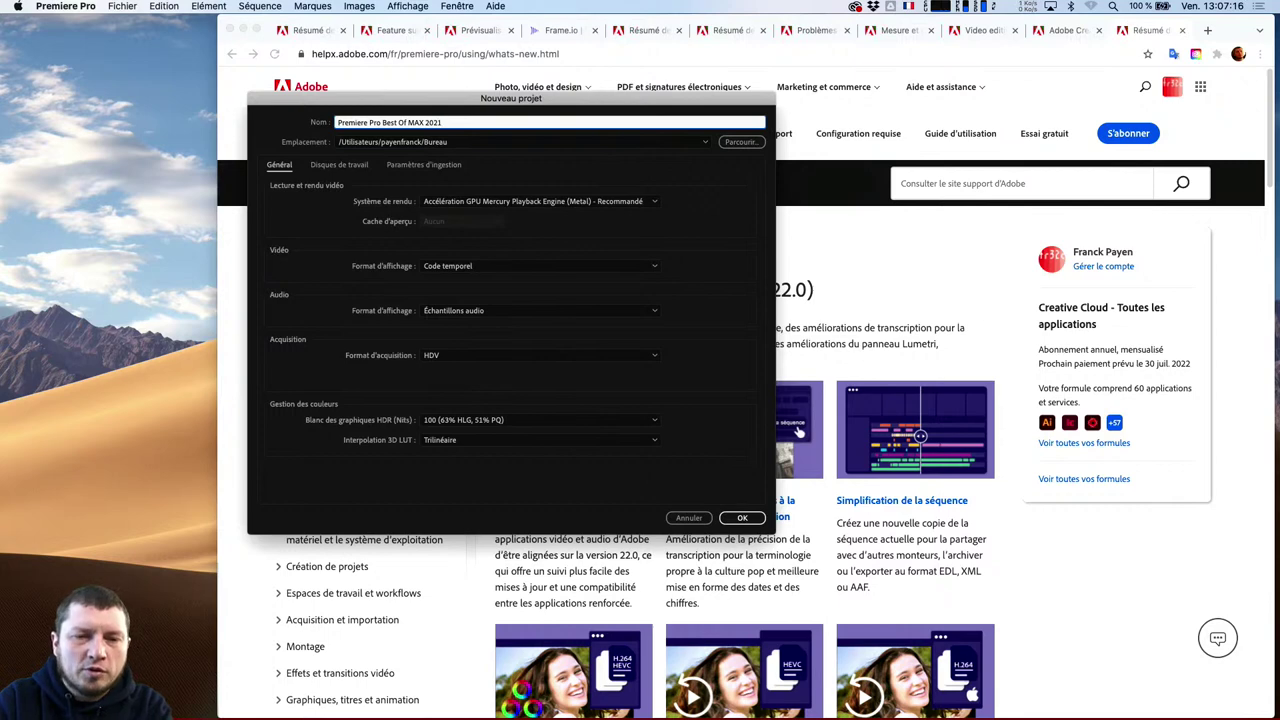
# Rename the new project "Premiere Pro 2022 Best Of MAX 2021" and set its captured video and captured audio locations to Identique au projet
pyautogui.write('2022')
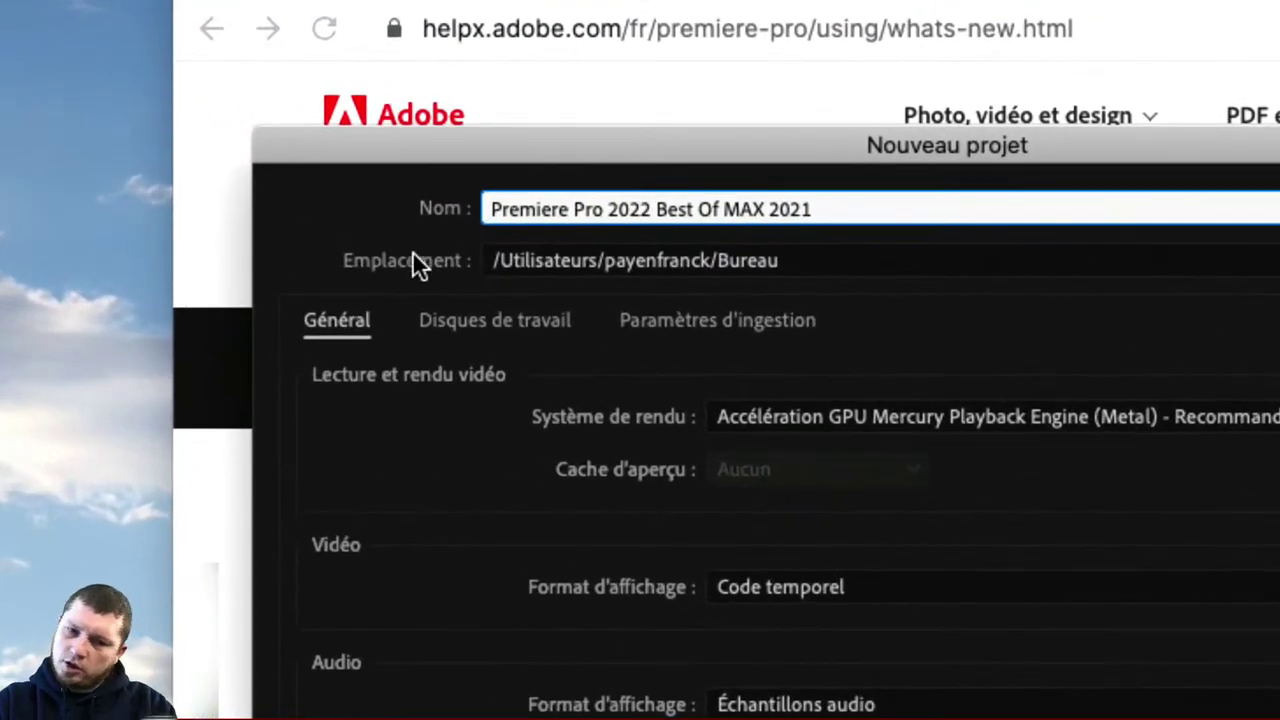
pyautogui.click(495, 322)
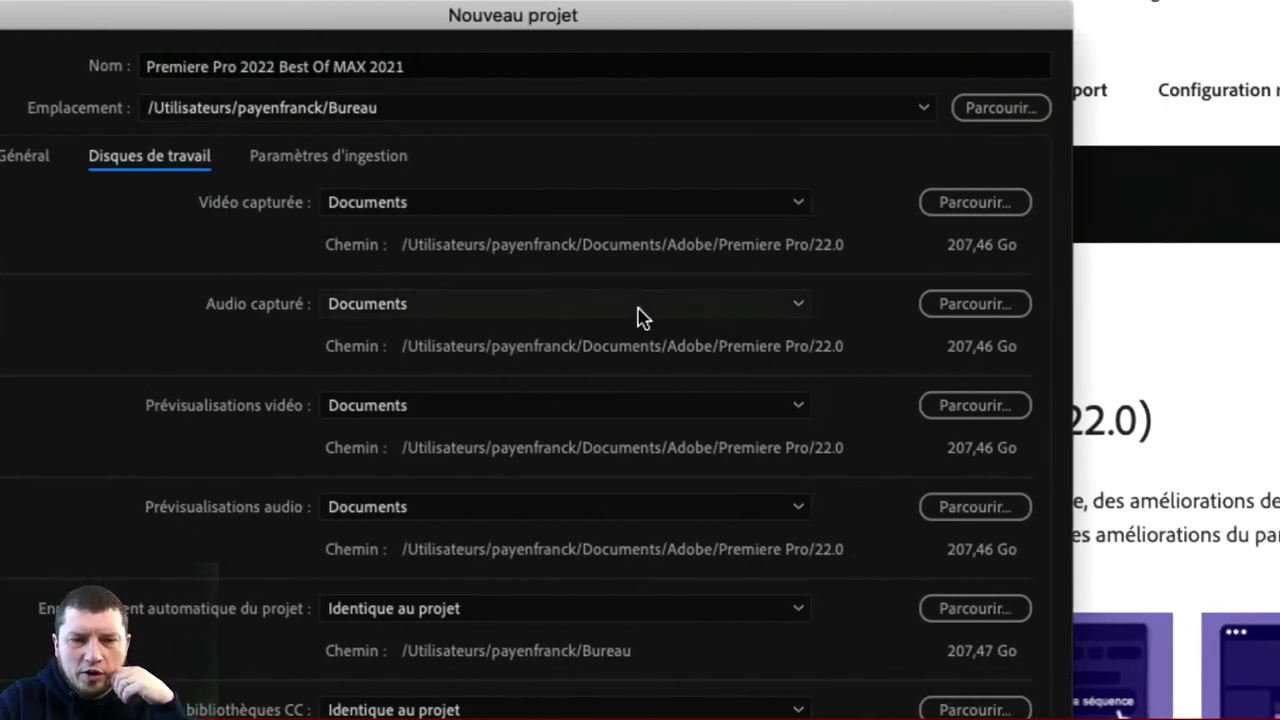
pyautogui.click(418, 204)
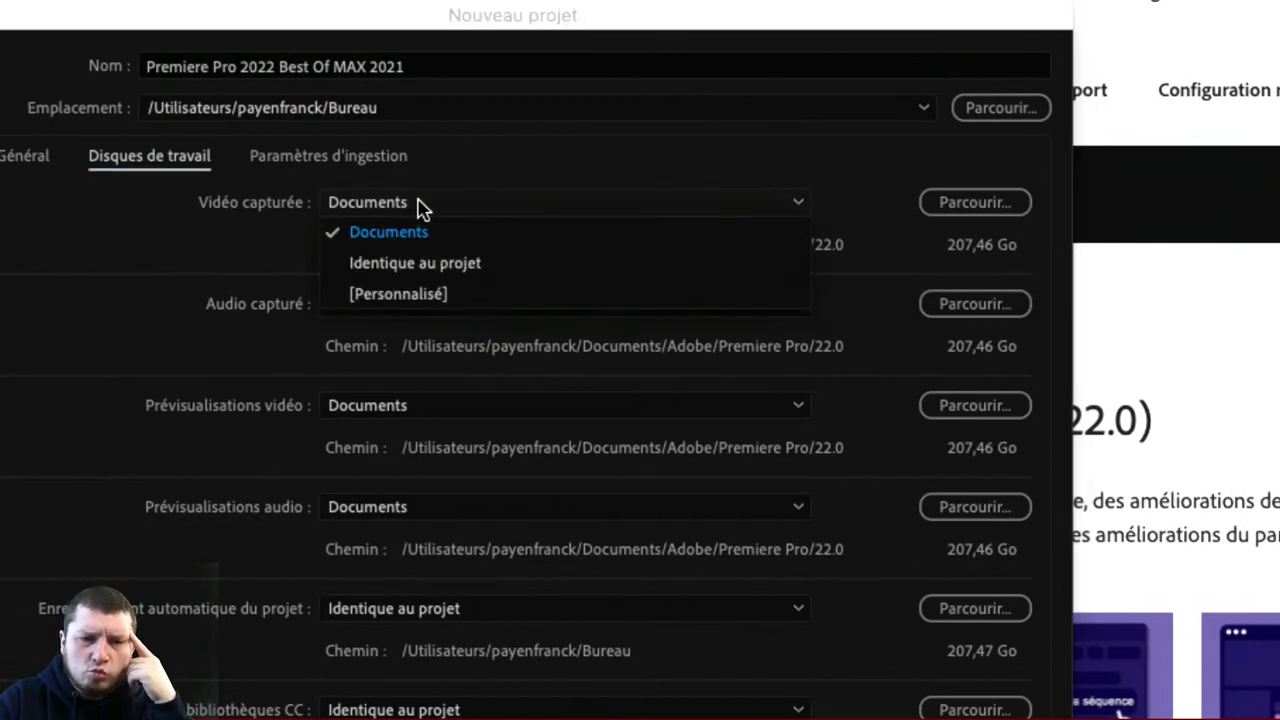
pyautogui.click(432, 262)
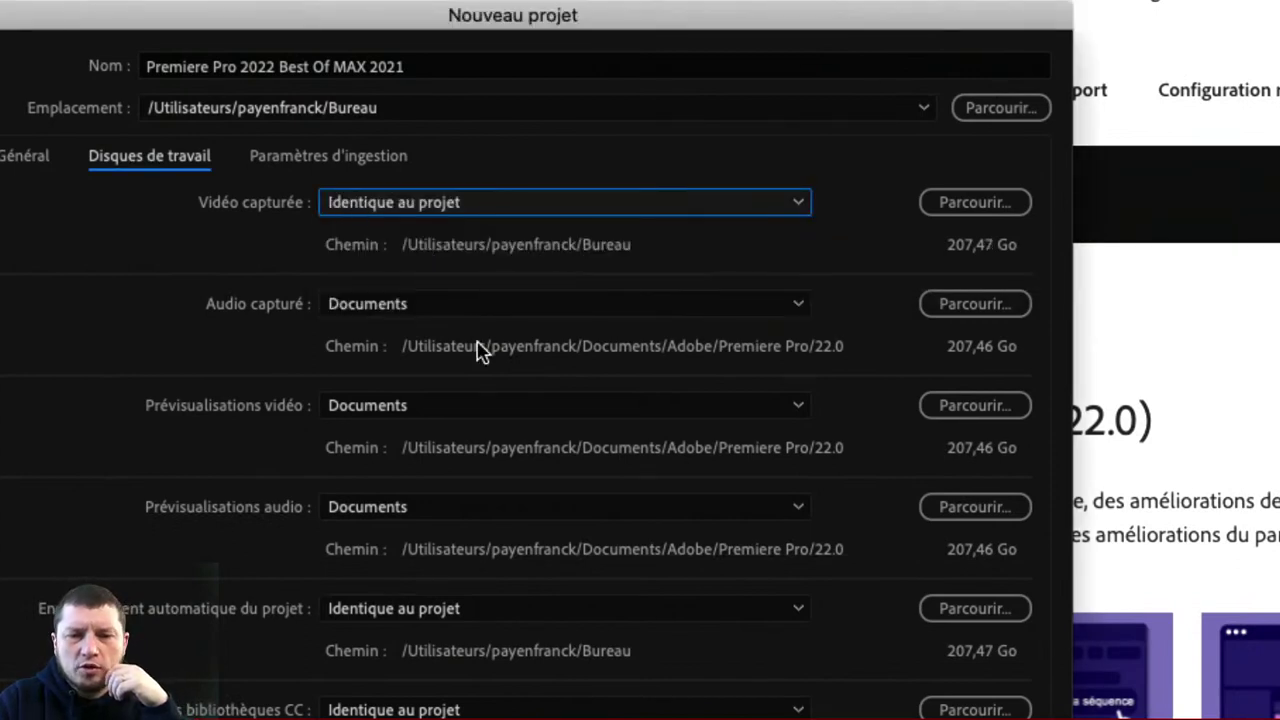
pyautogui.click(502, 310)
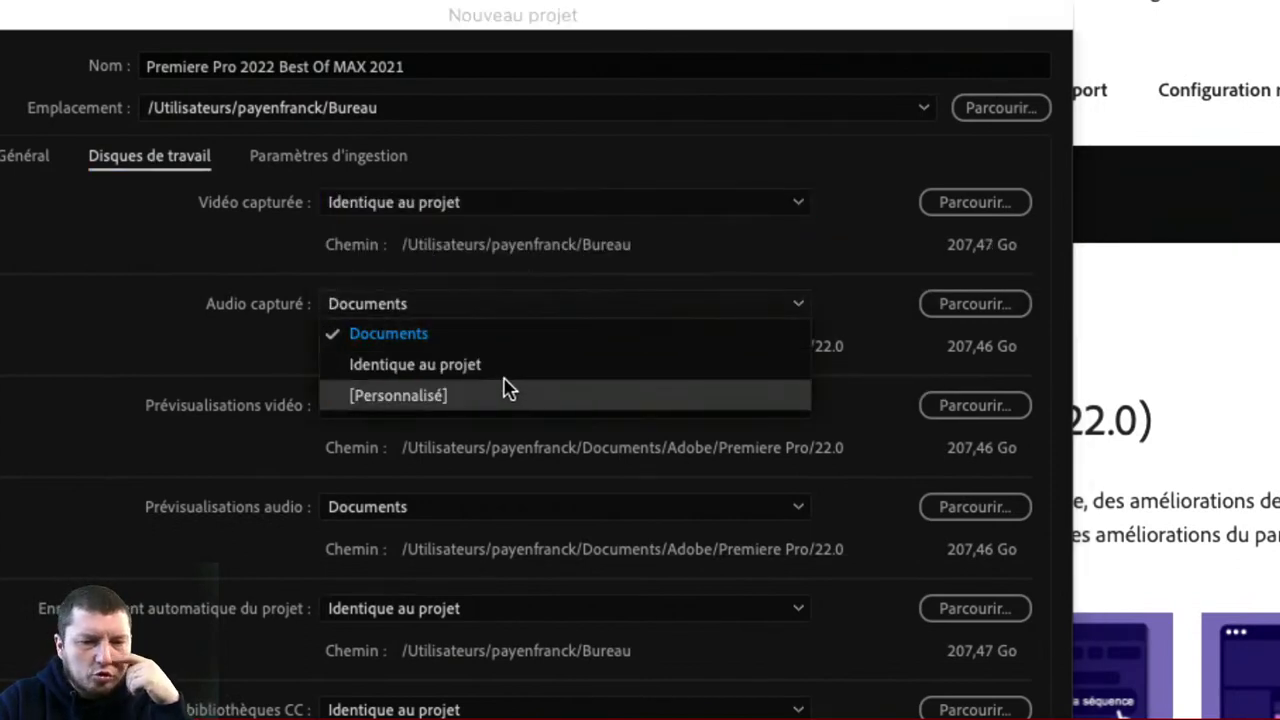
pyautogui.click(504, 366)
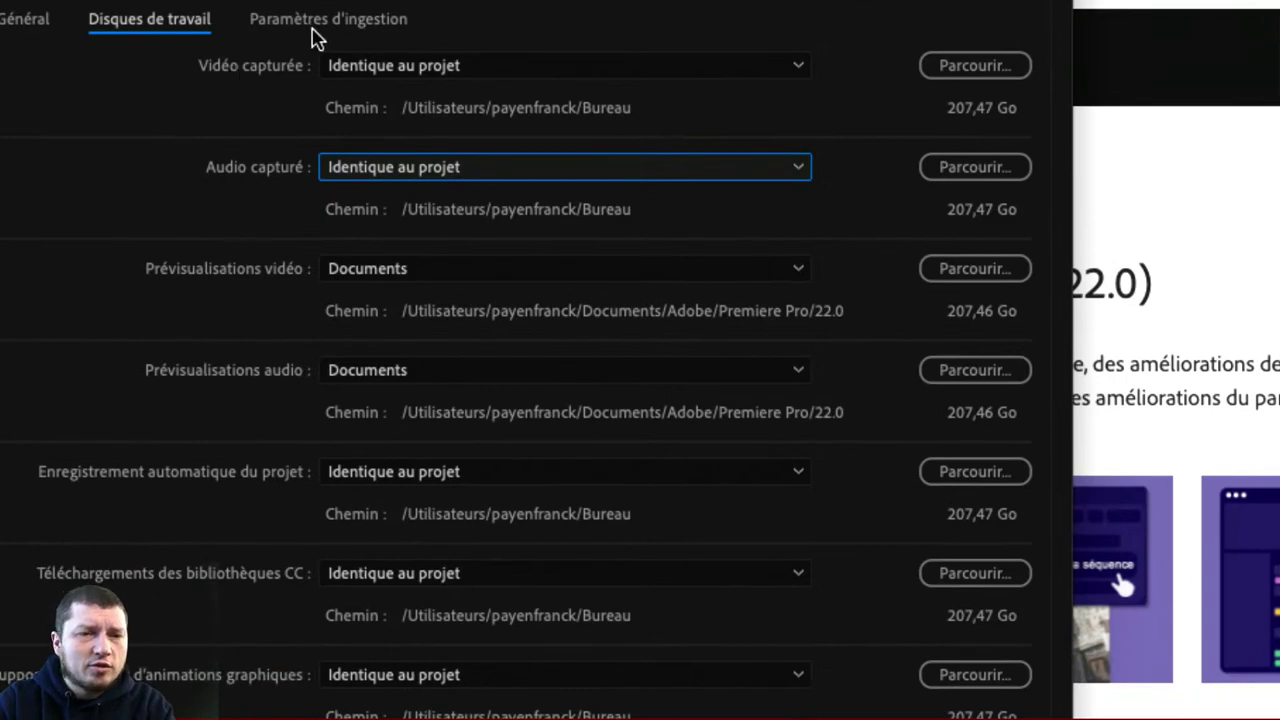
# Enable ingest for the new project with Copier et créer des doublures and the H.264 Low Resolution Proxy preset
pyautogui.click(330, 131)
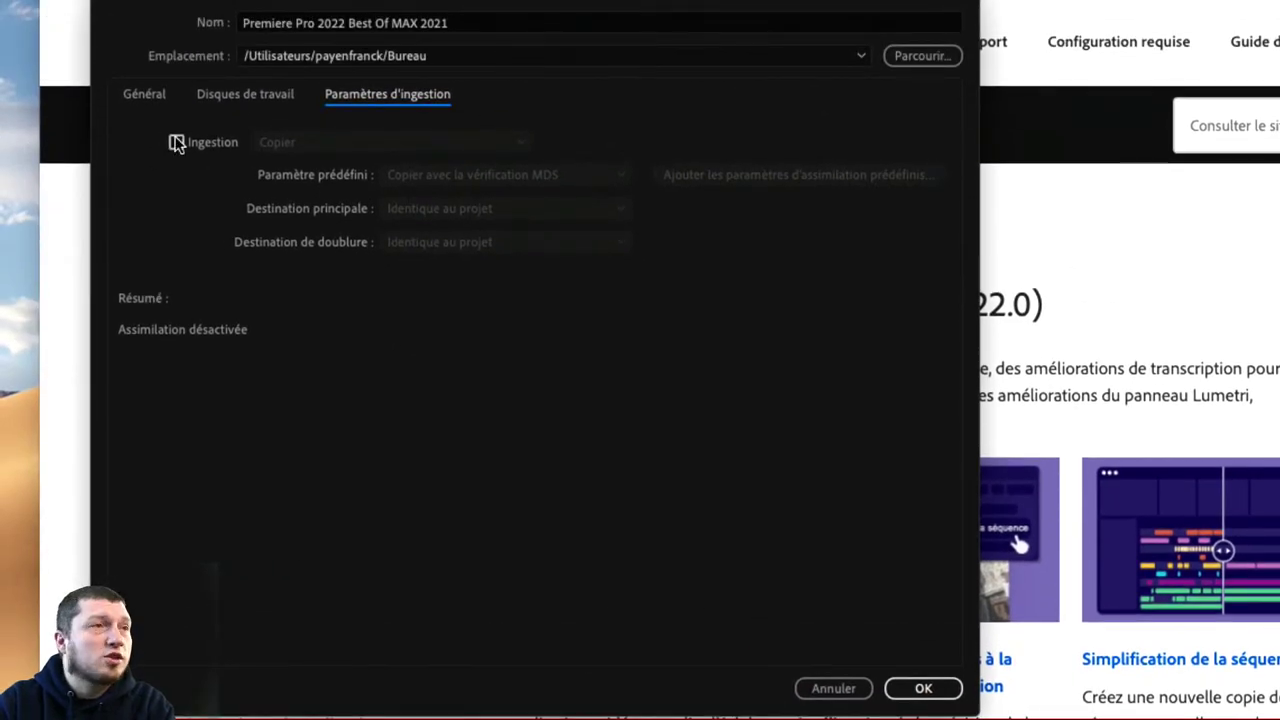
pyautogui.click(177, 143)
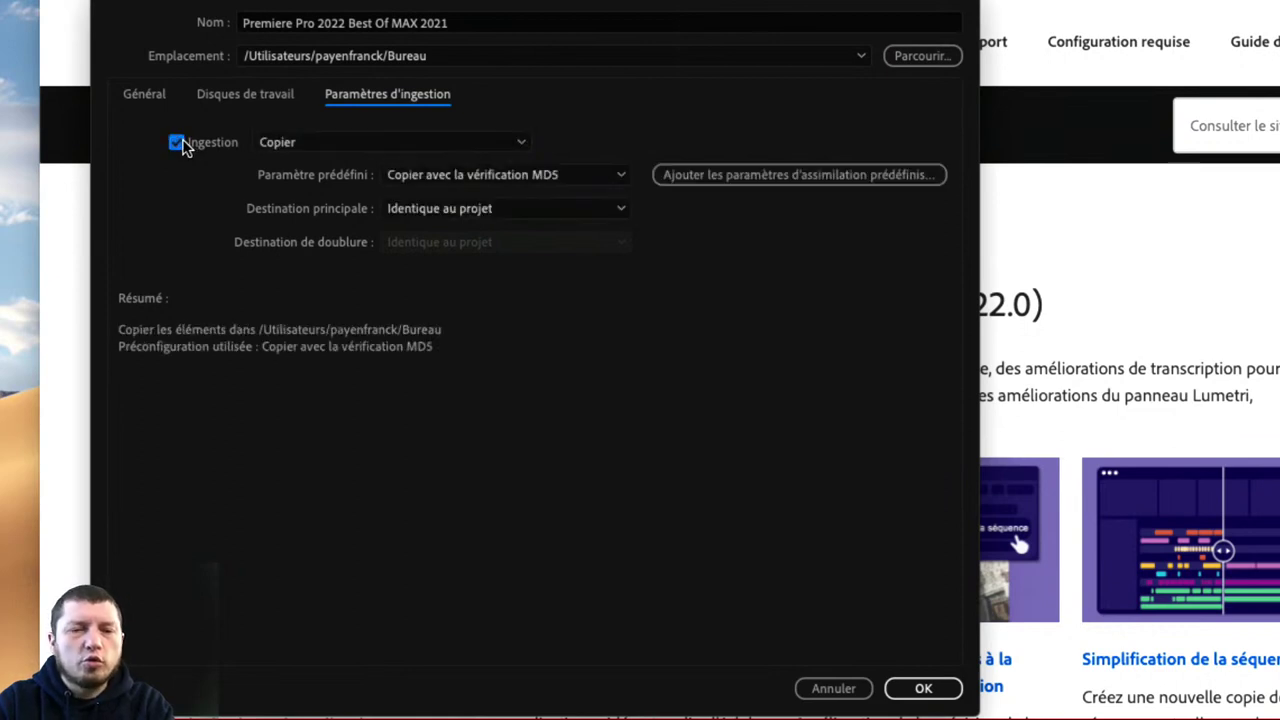
pyautogui.click(335, 145)
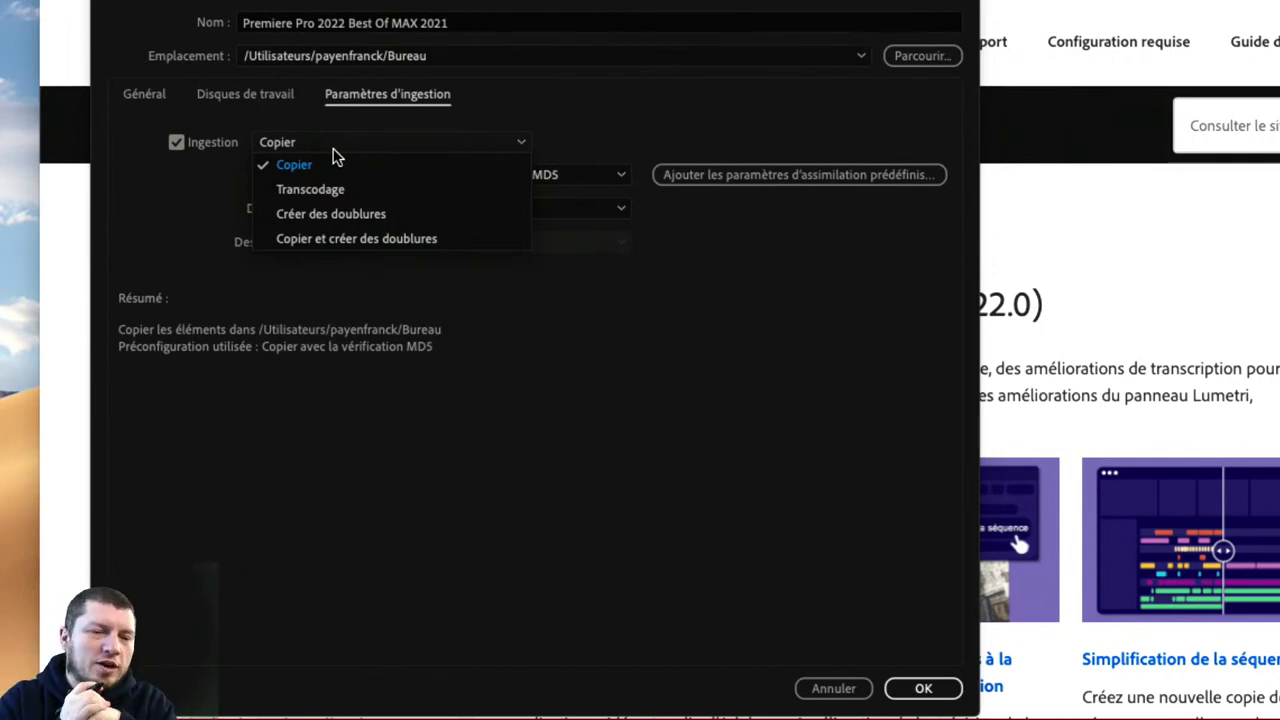
pyautogui.click(349, 240)
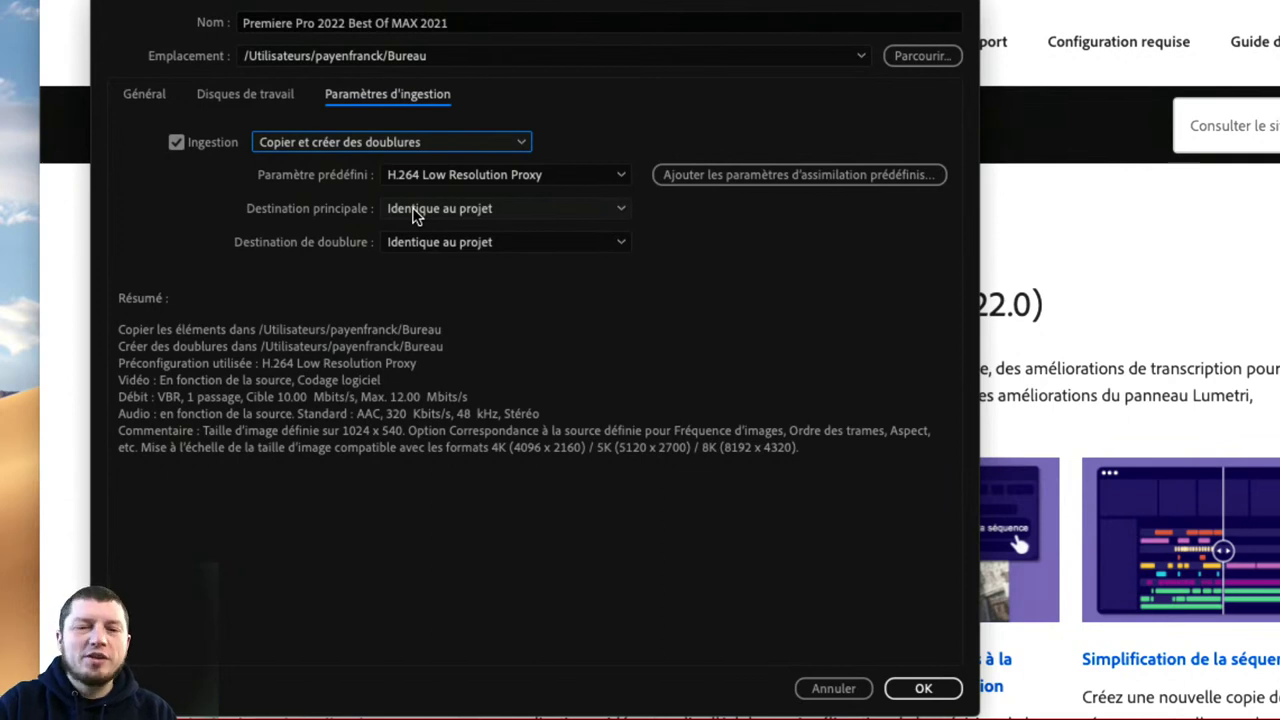
pyautogui.click(435, 177)
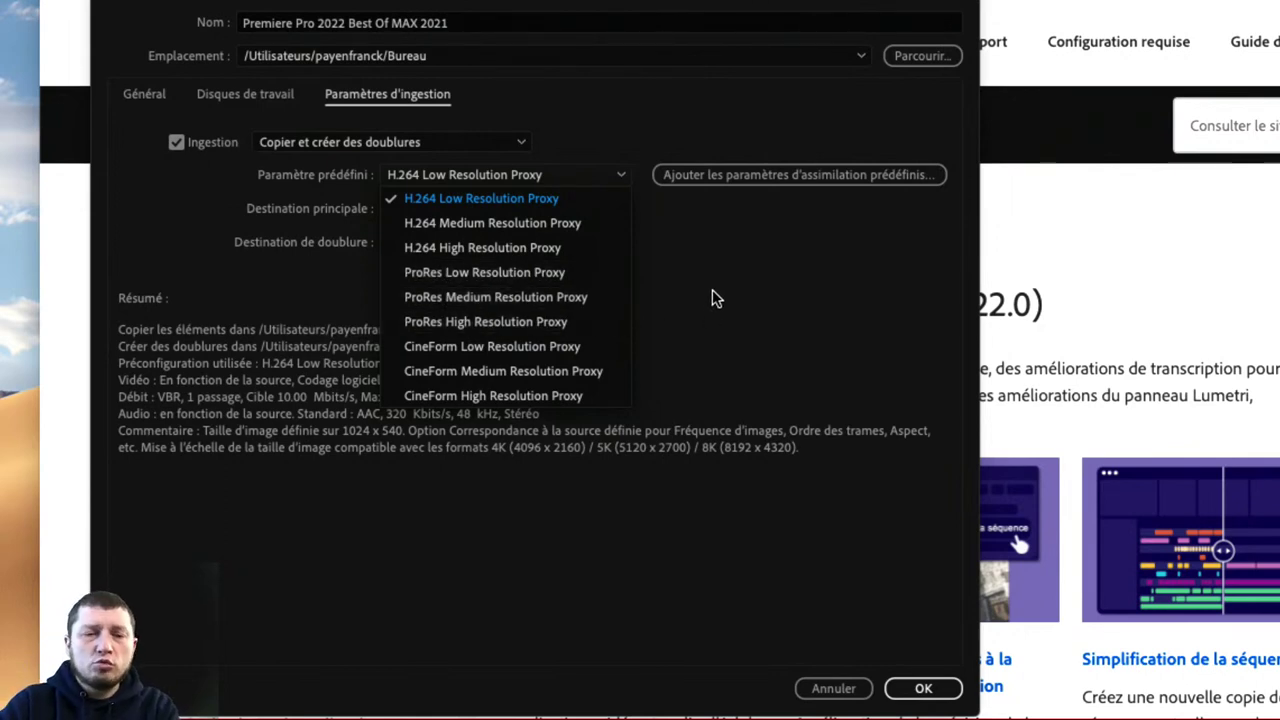
pyautogui.click(522, 196)
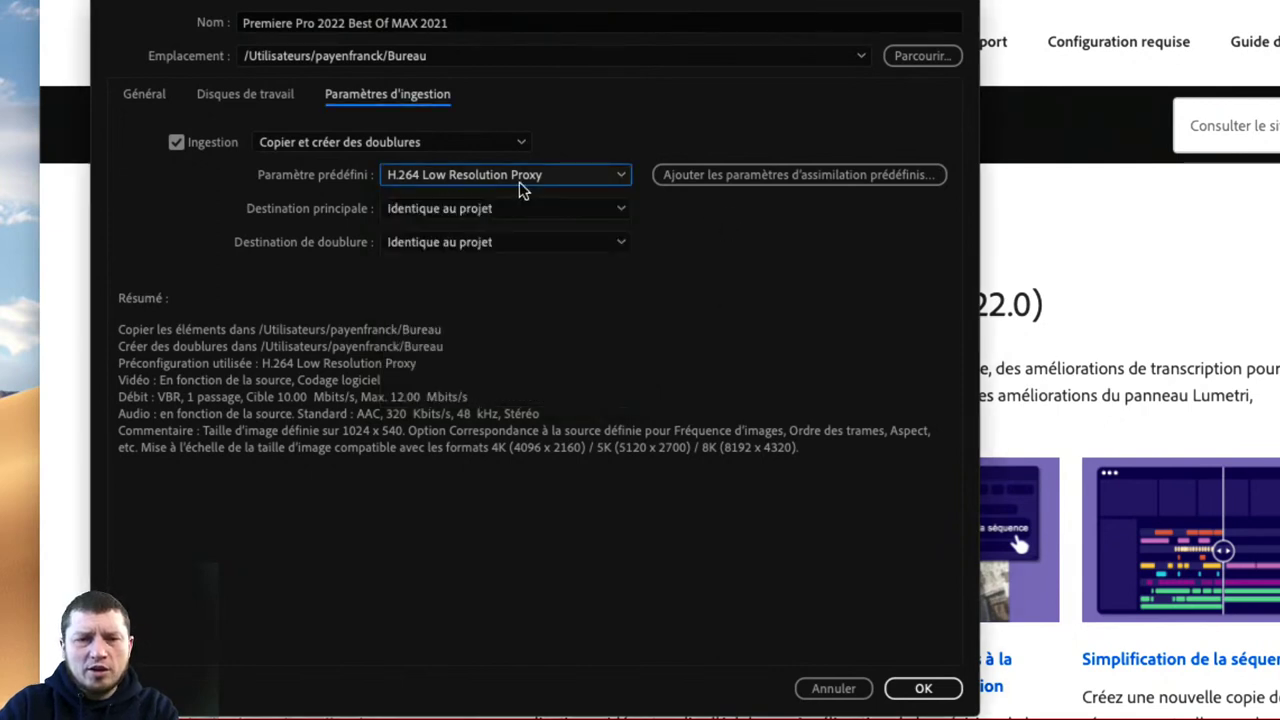
# Check the main ingest destination options, and turn ingest off before reviewing the scratch disk and general project settings
pyautogui.click(514, 210)
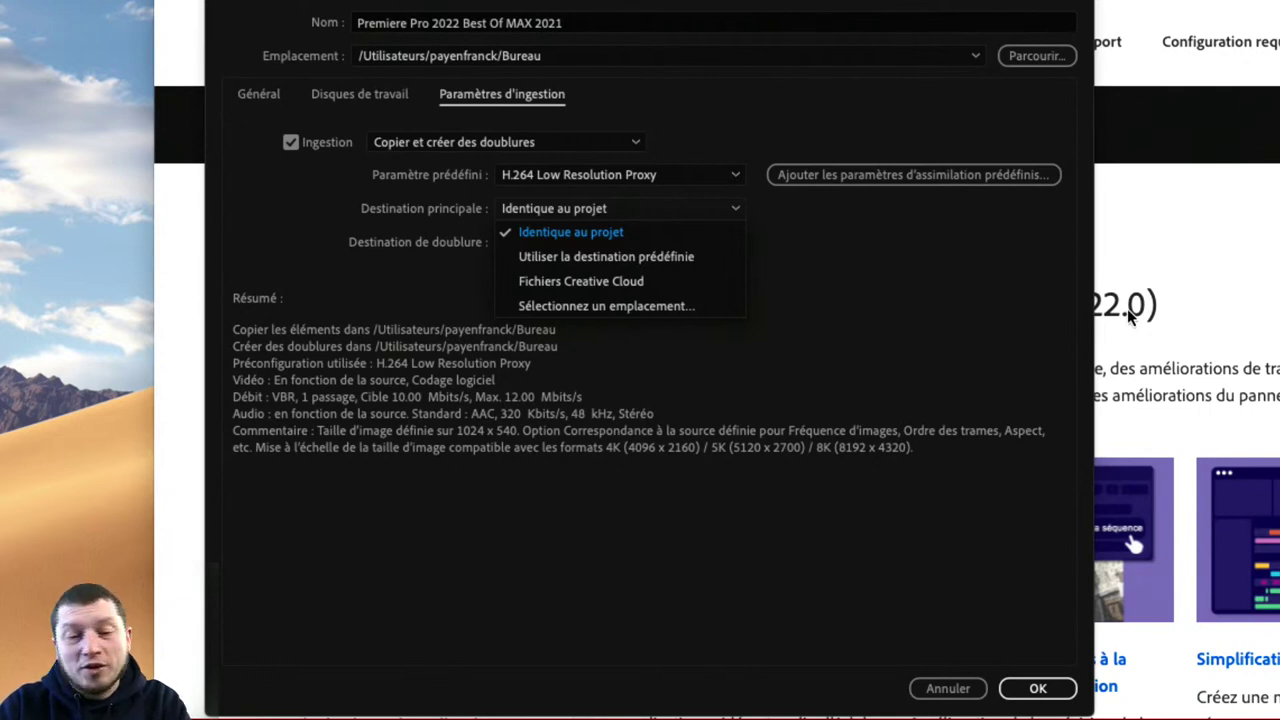
pyautogui.click(866, 368)
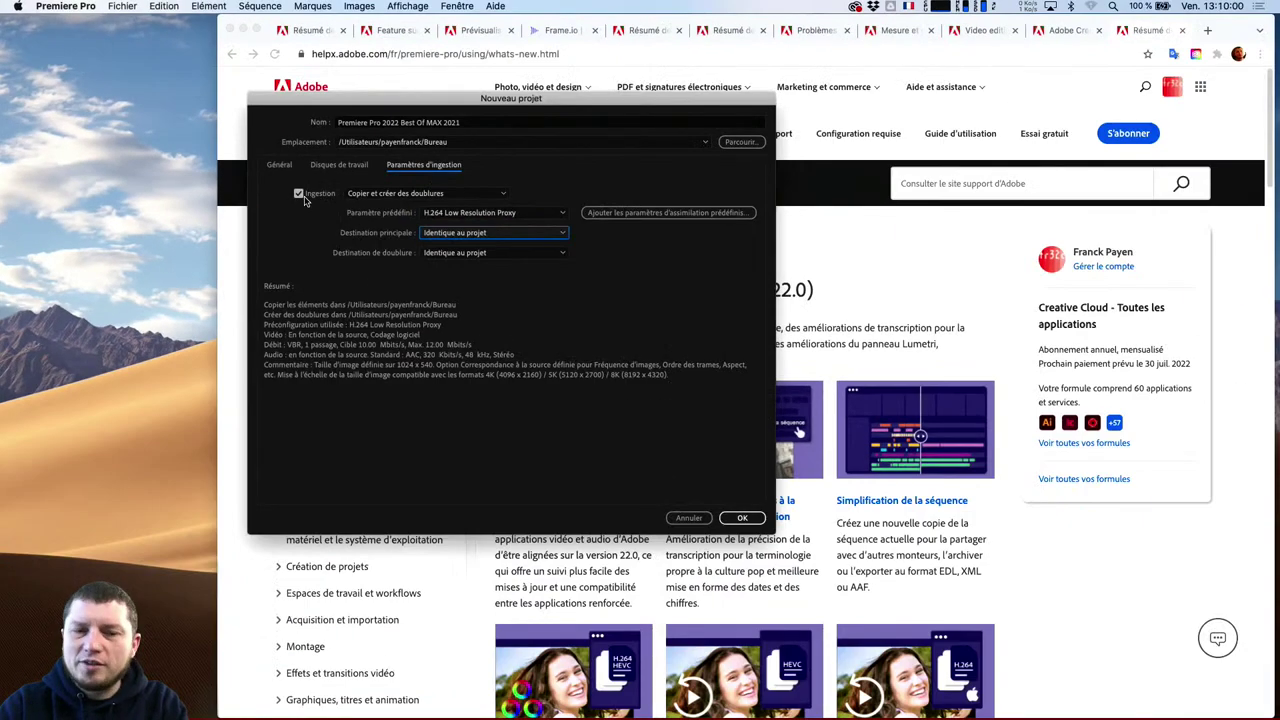
pyautogui.click(298, 194)
pyautogui.click(337, 165)
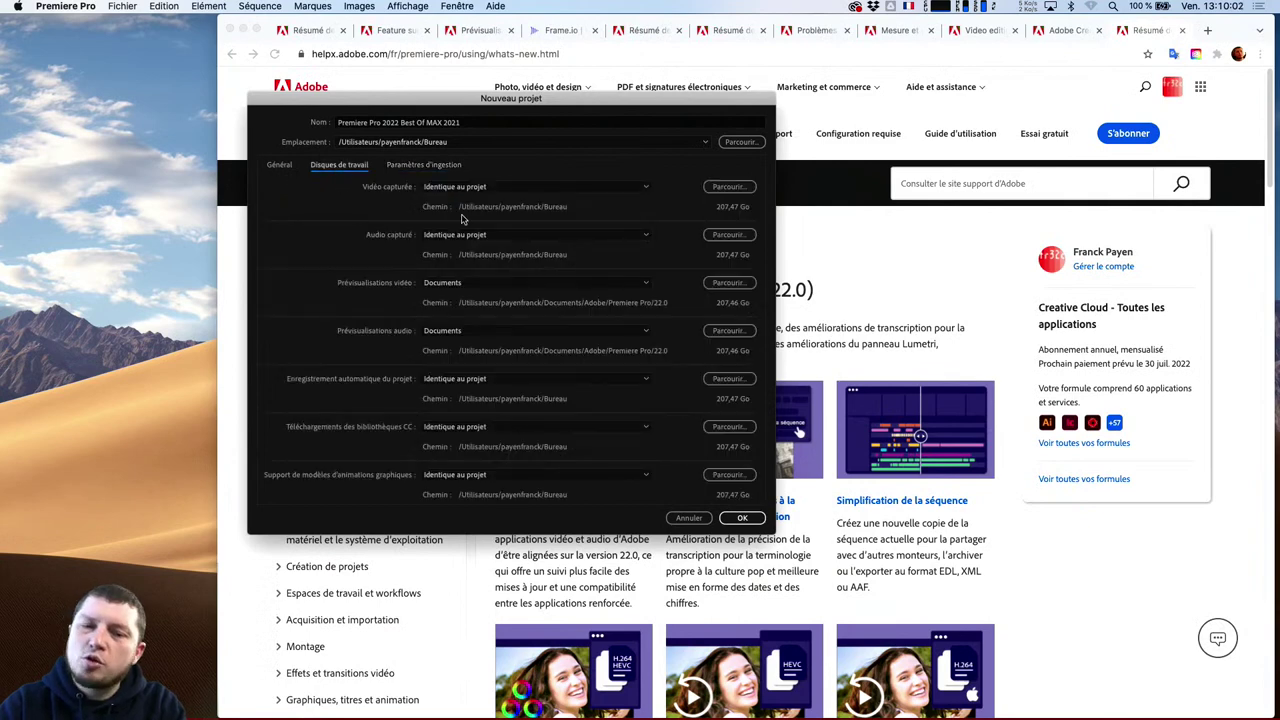
pyautogui.click(281, 166)
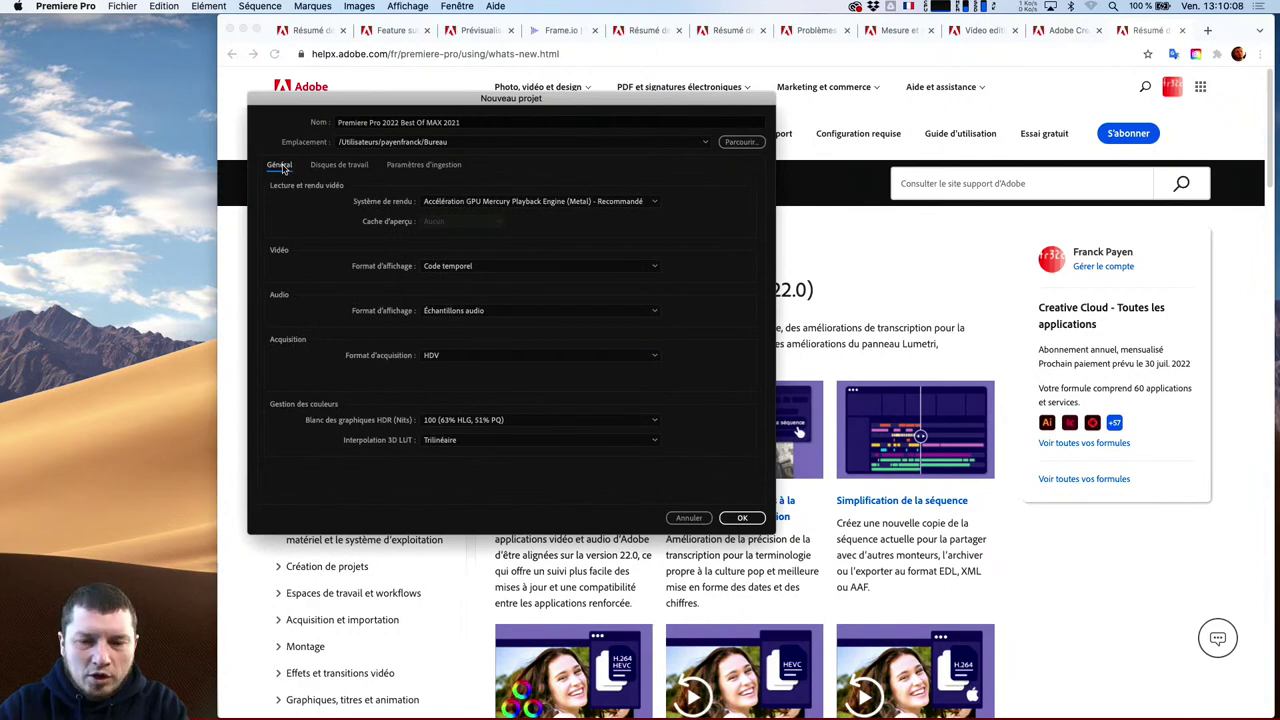
# Switch to Chrome and open the July, May and April 2021 feature summaries from the Premiere Pro what's-new page in separate tabs
pyautogui.click(973, 325)
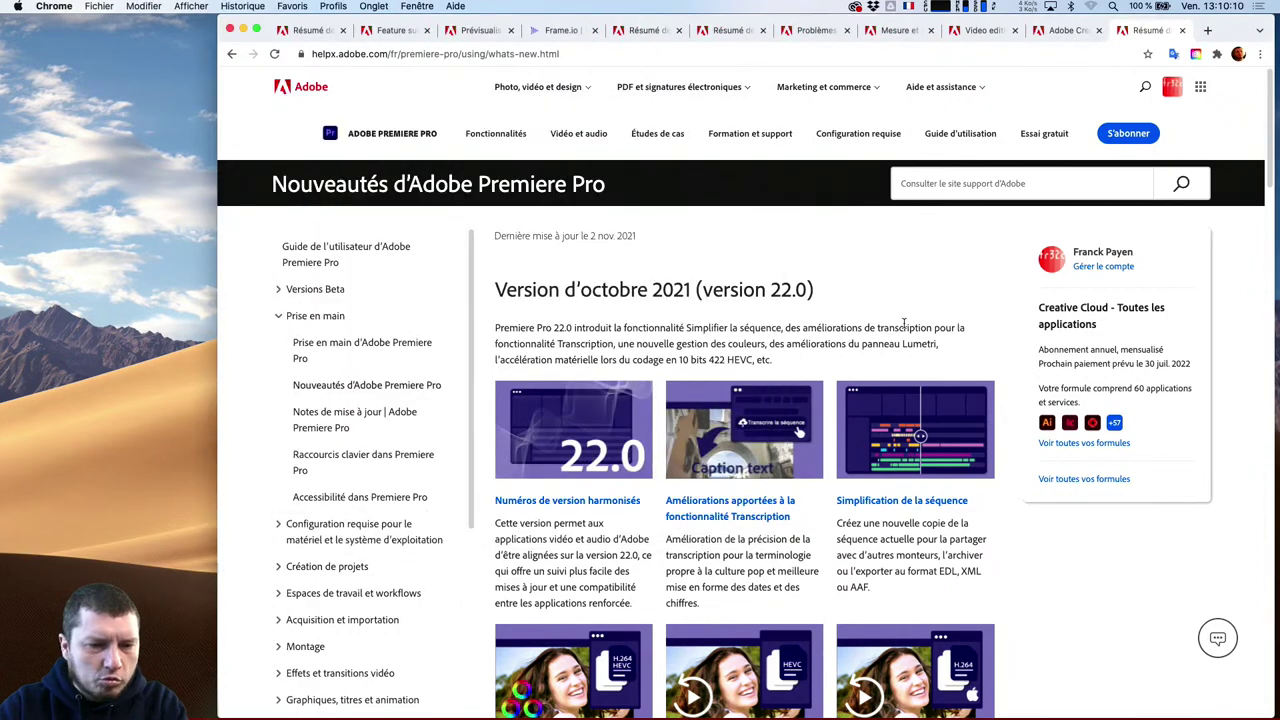
pyautogui.scroll(-5, 904, 325)
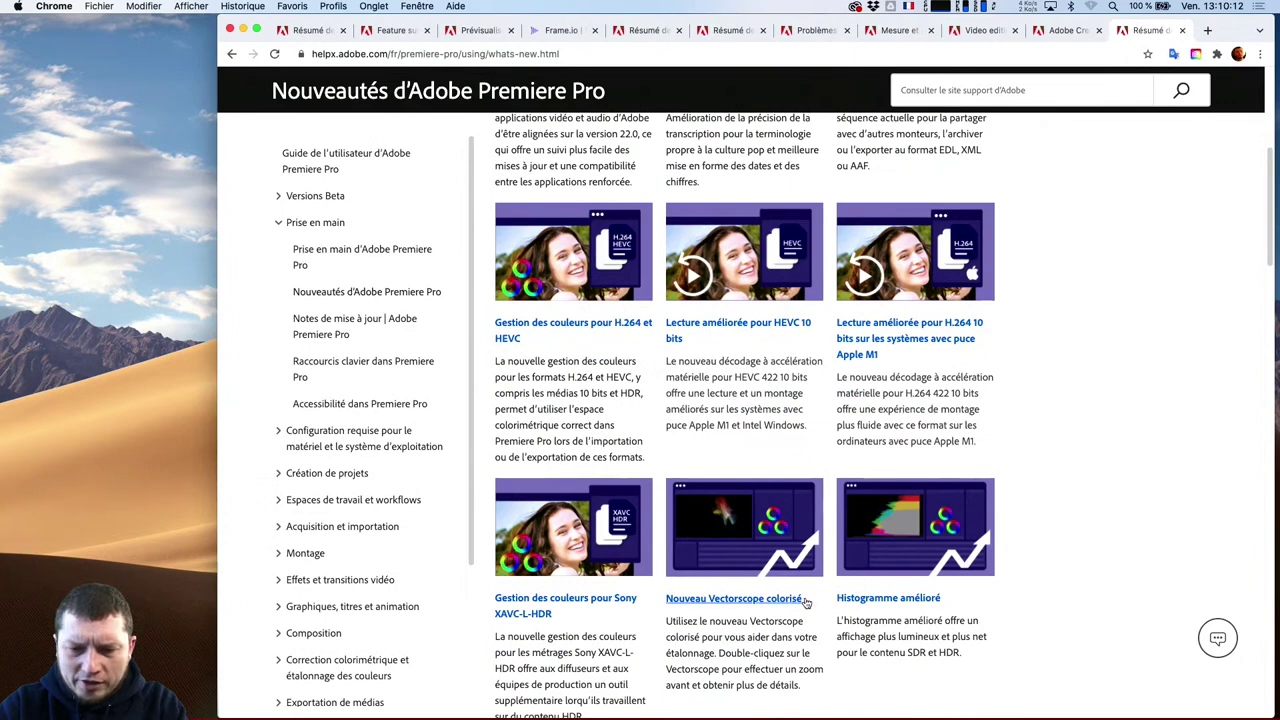
pyautogui.scroll(-5, 806, 601)
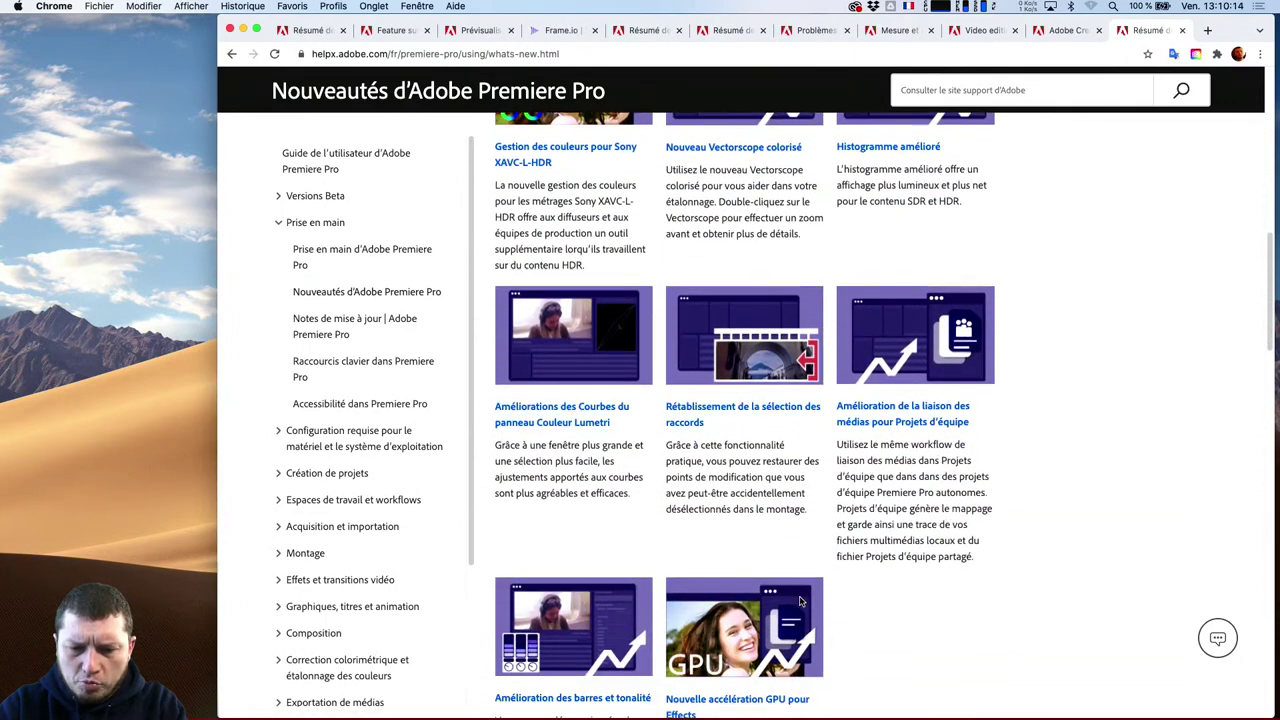
pyautogui.scroll(-3, 800, 601)
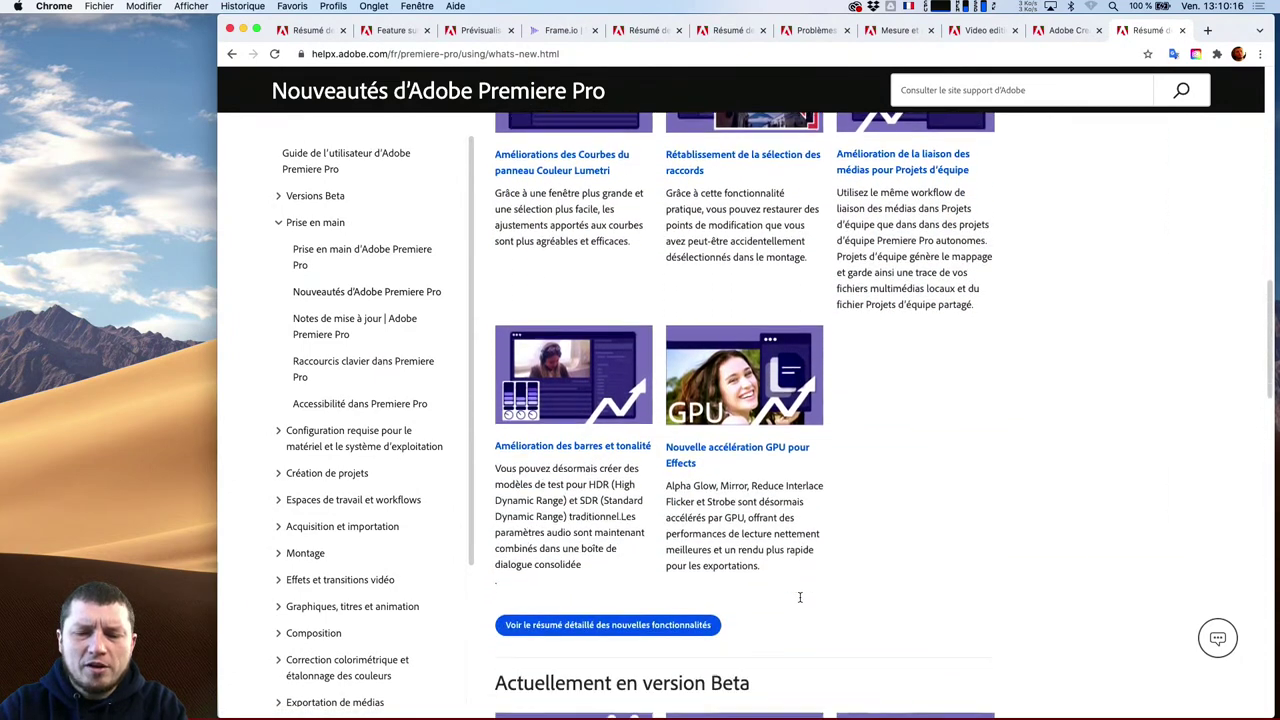
pyautogui.scroll(-6, 800, 597)
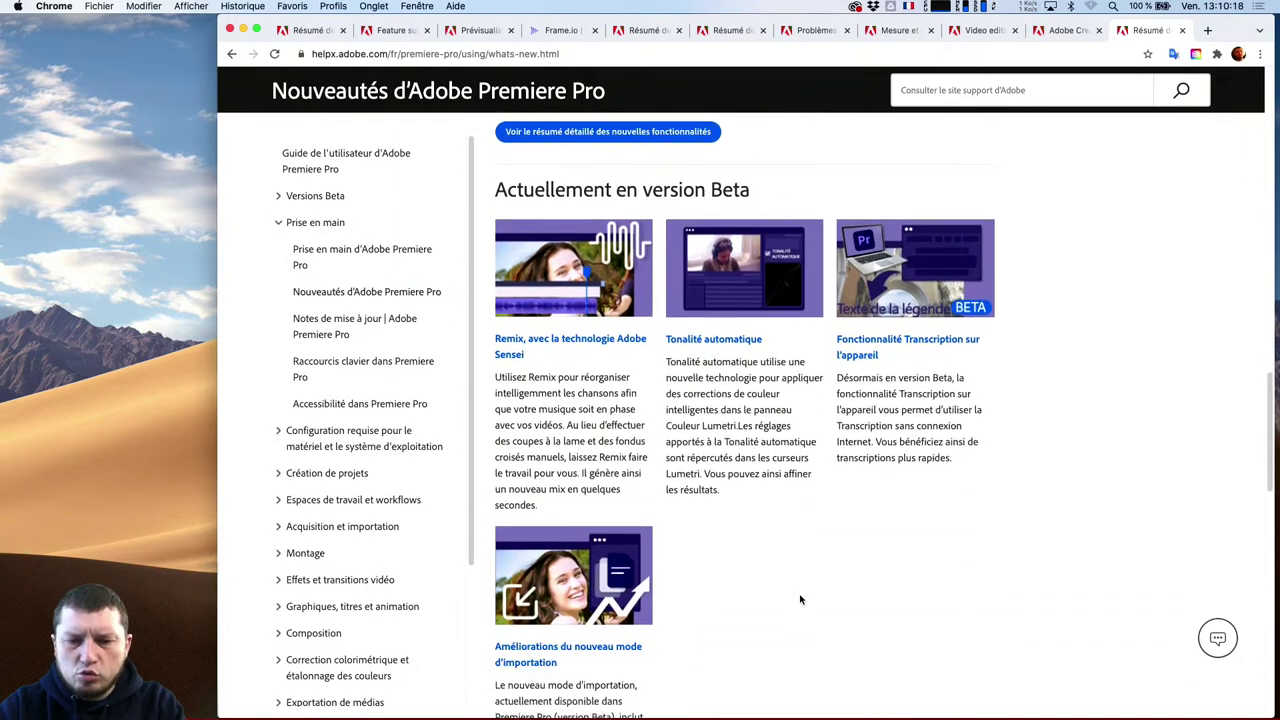
pyautogui.scroll(-8, 800, 600)
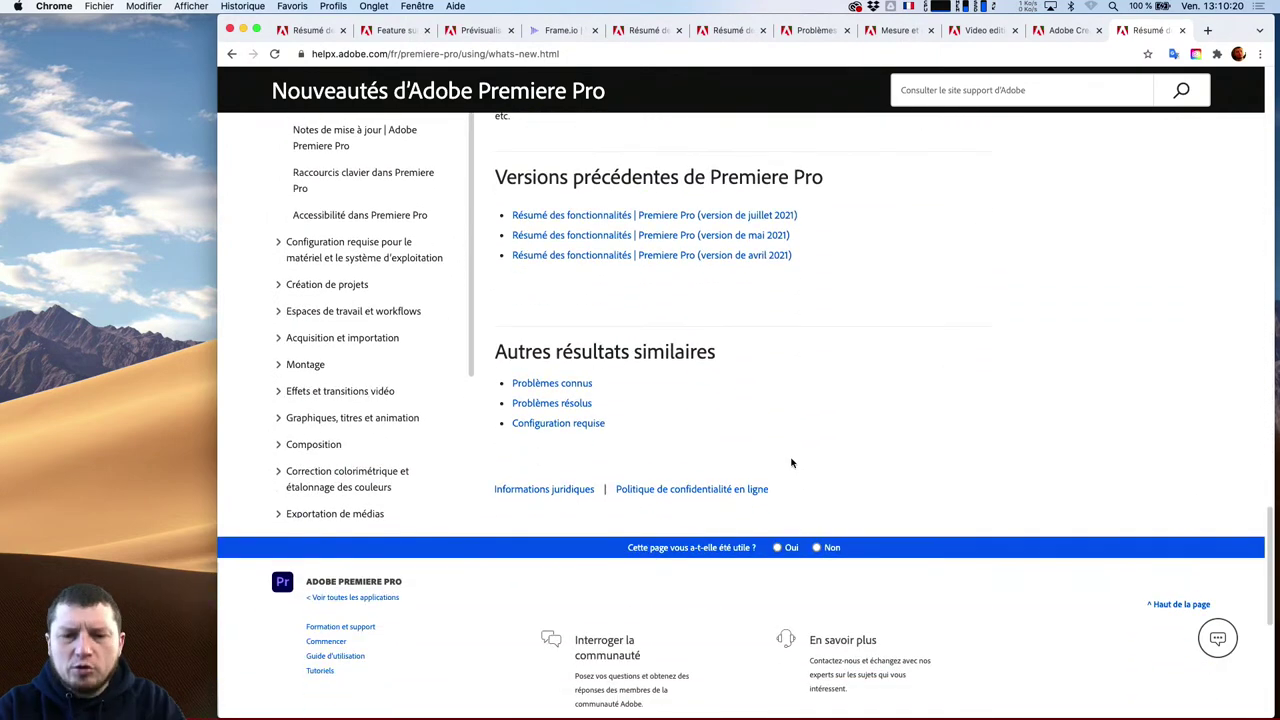
pyautogui.keyDown('super'); pyautogui.click(785, 215); pyautogui.keyUp('super')
pyautogui.keyDown('super'); pyautogui.click(771, 237); pyautogui.keyUp('super')
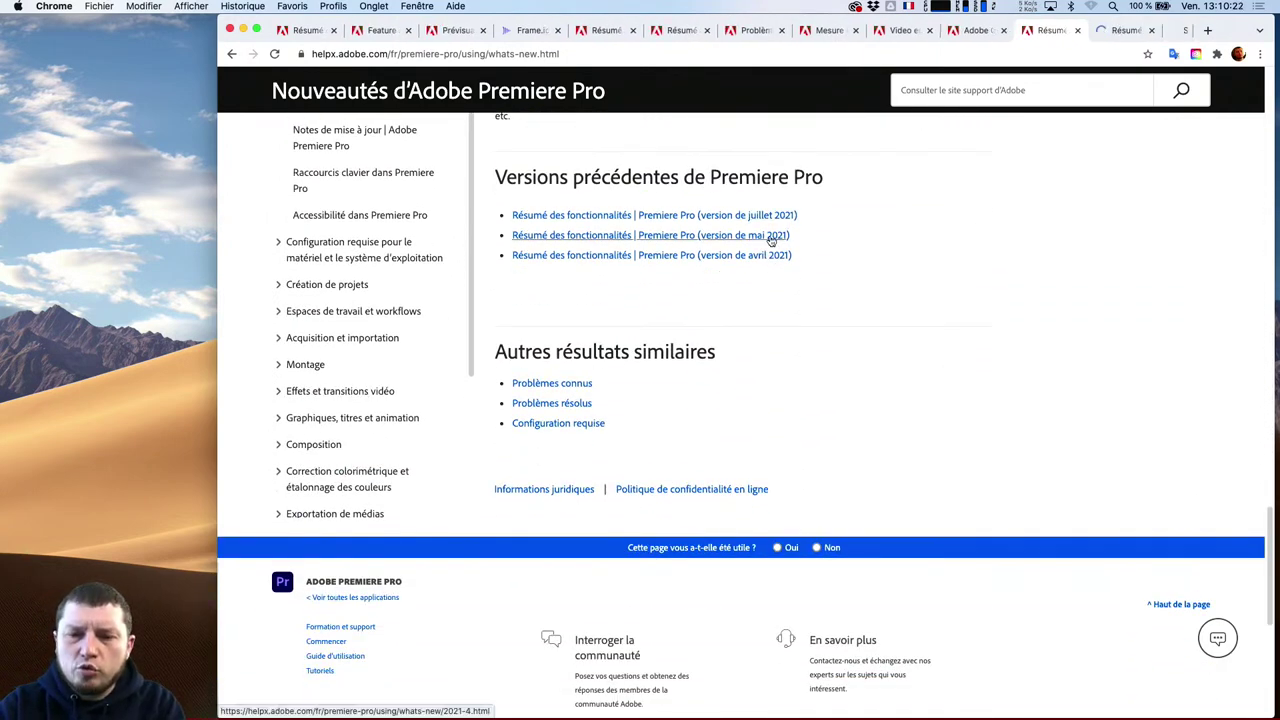
pyautogui.keyDown('super'); pyautogui.click(766, 255); pyautogui.keyUp('super')
# Look through the July 2021 Premiere Pro feature summary, from the transcription tools to the faster scene edit detection section
pyautogui.click(1013, 31)
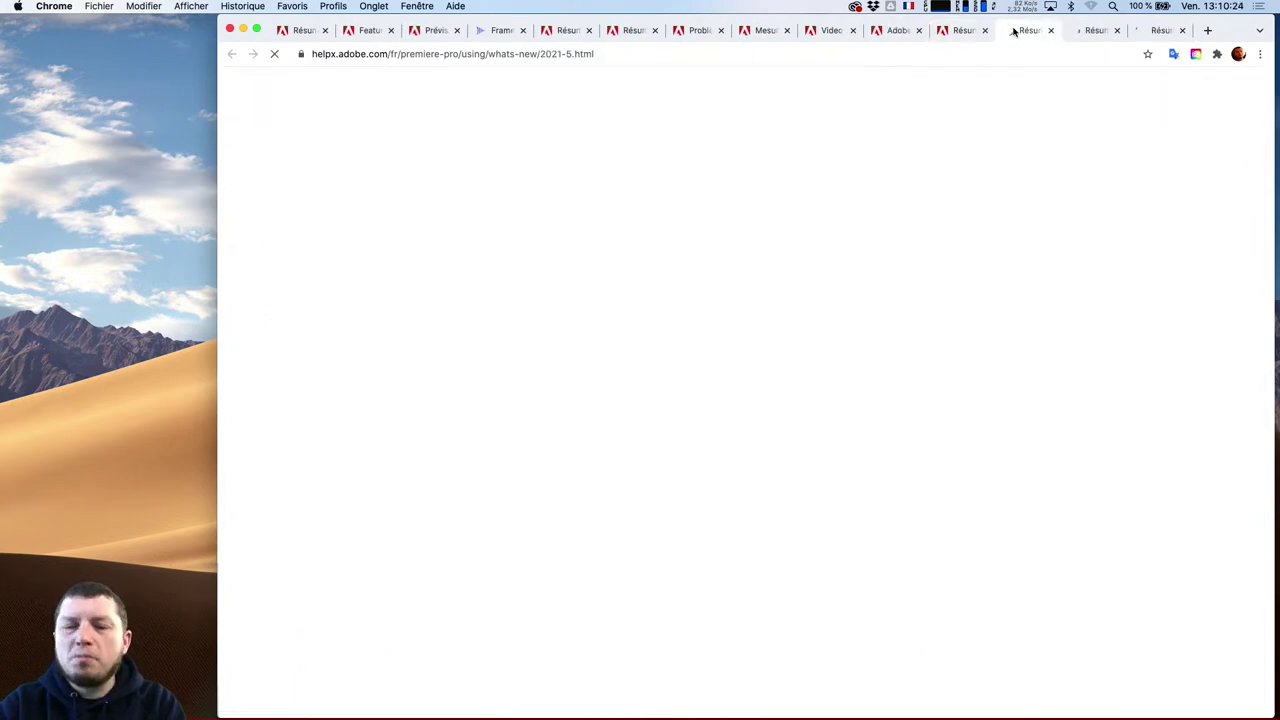
pyautogui.scroll(-10, 884, 490)
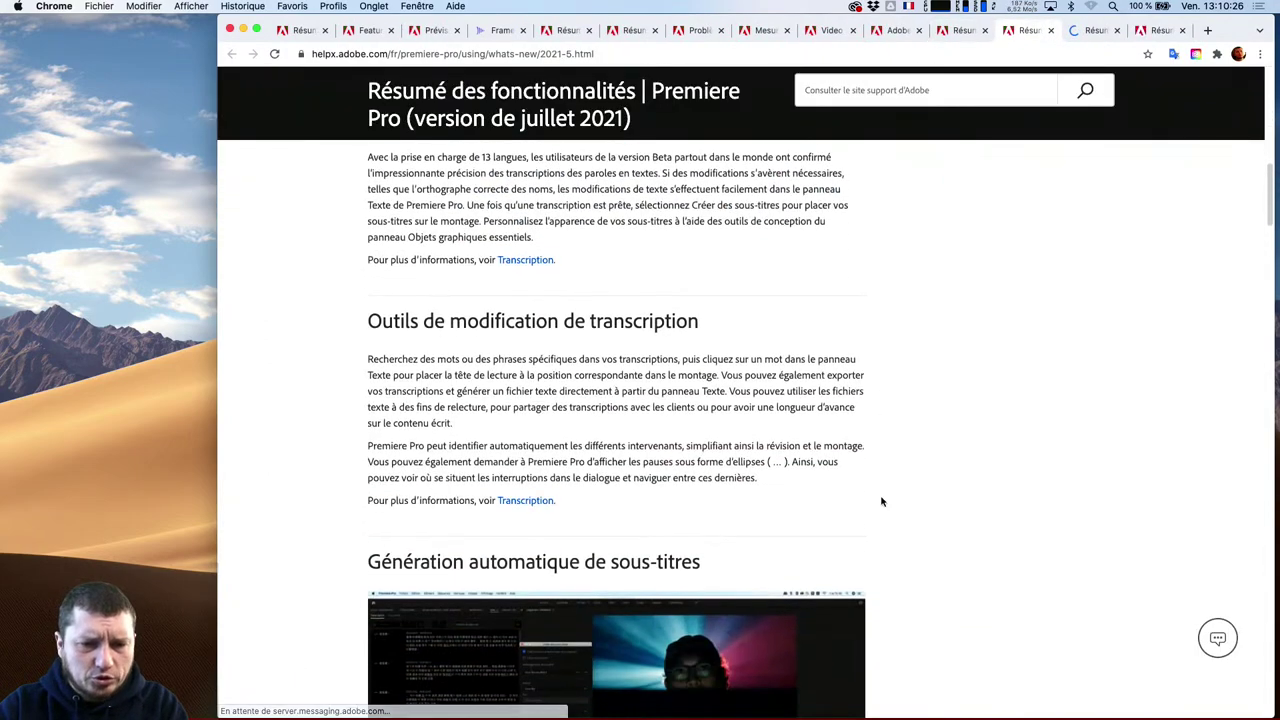
pyautogui.scroll(-10, 881, 501)
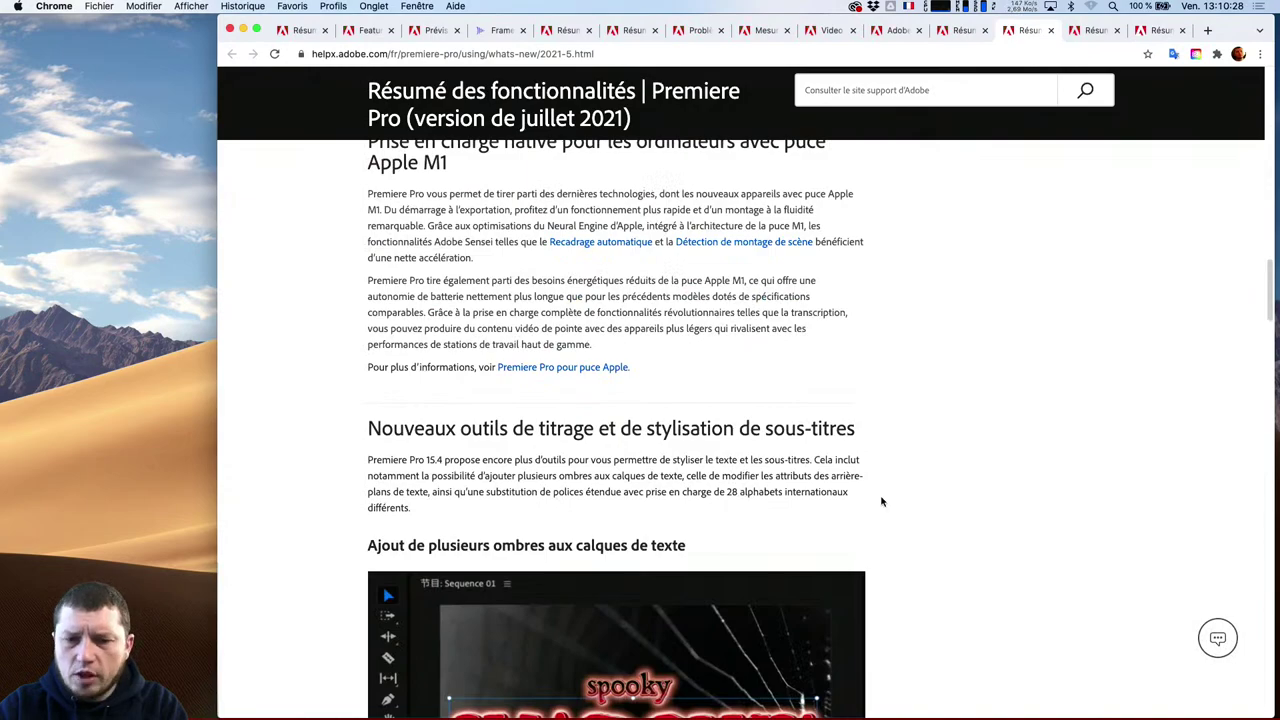
pyautogui.scroll(-15, 881, 501)
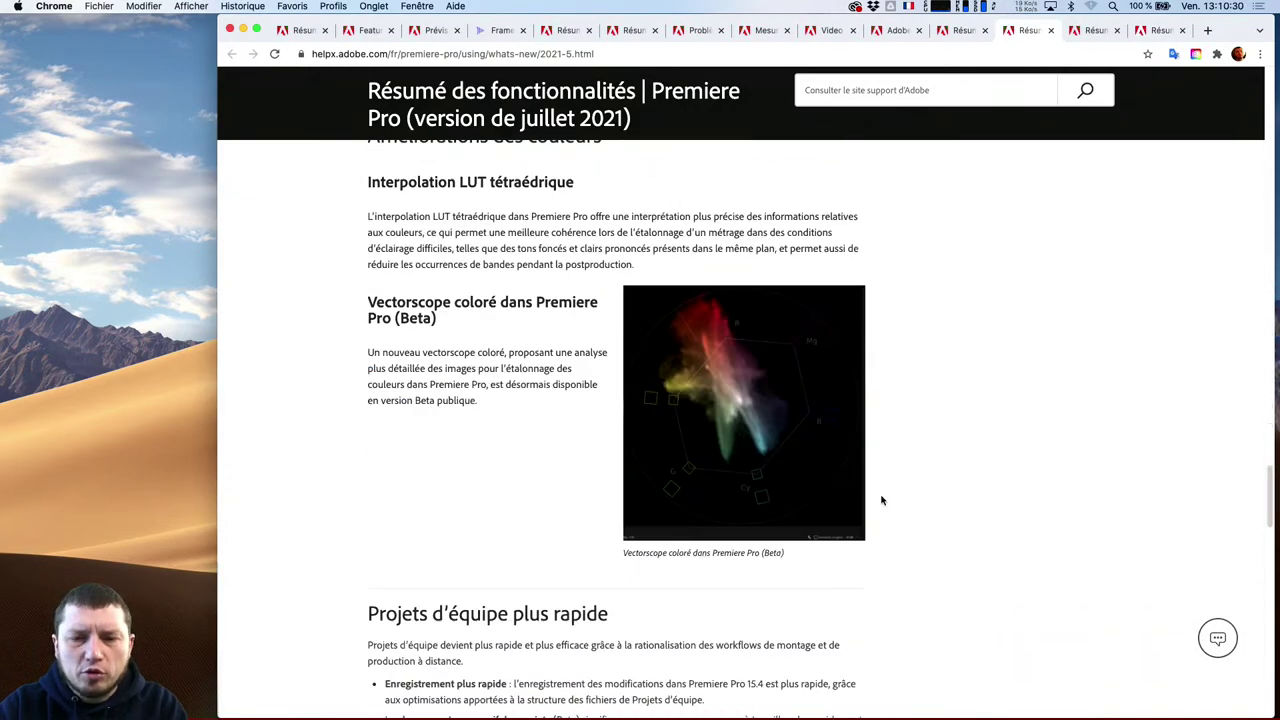
pyautogui.scroll(-8, 881, 501)
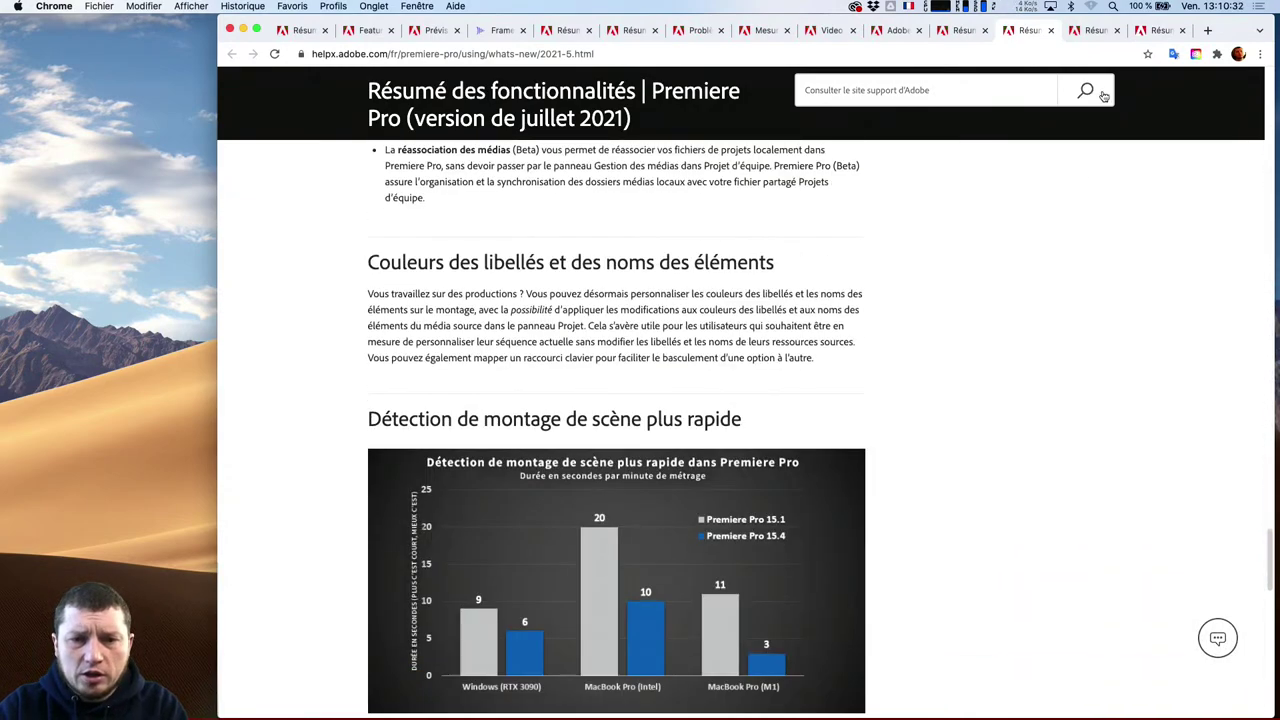
# Skim the May 2021 Premiere Pro feature summary and search the page for "h26"
pyautogui.click(1092, 30)
pyautogui.scroll(-10, 921, 494)
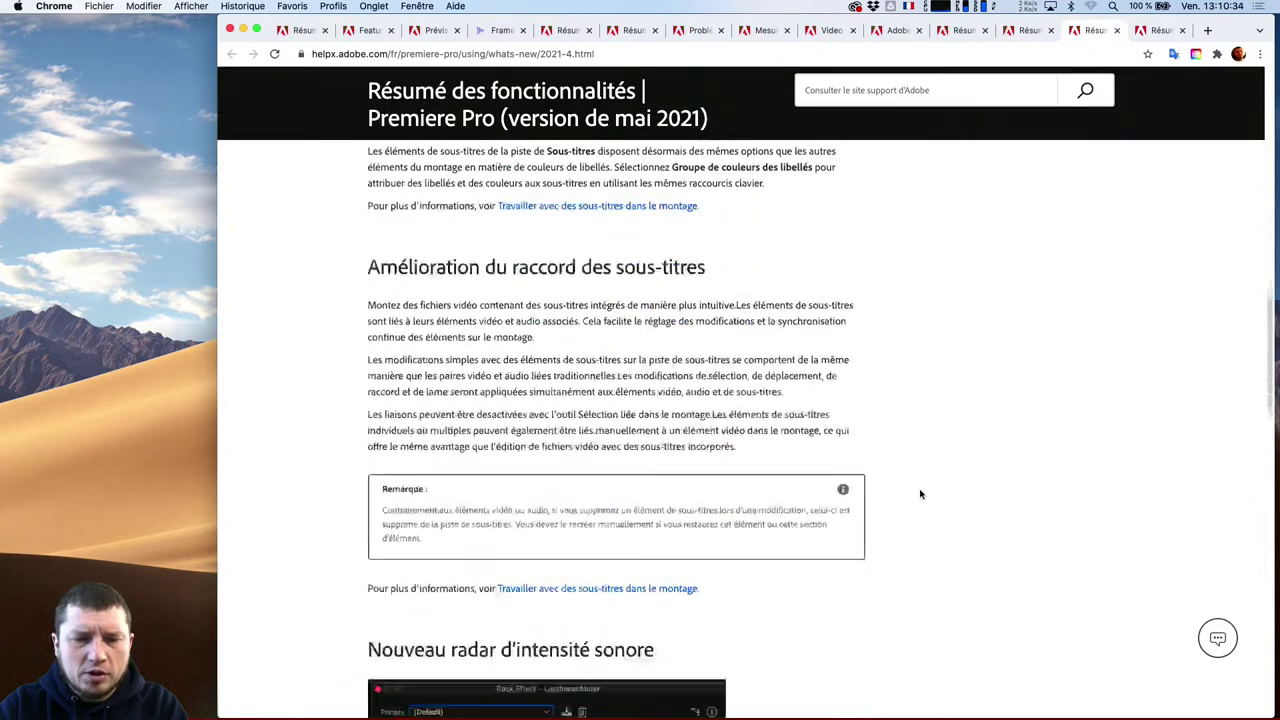
pyautogui.press('super+f')
pyautogui.write('h2')
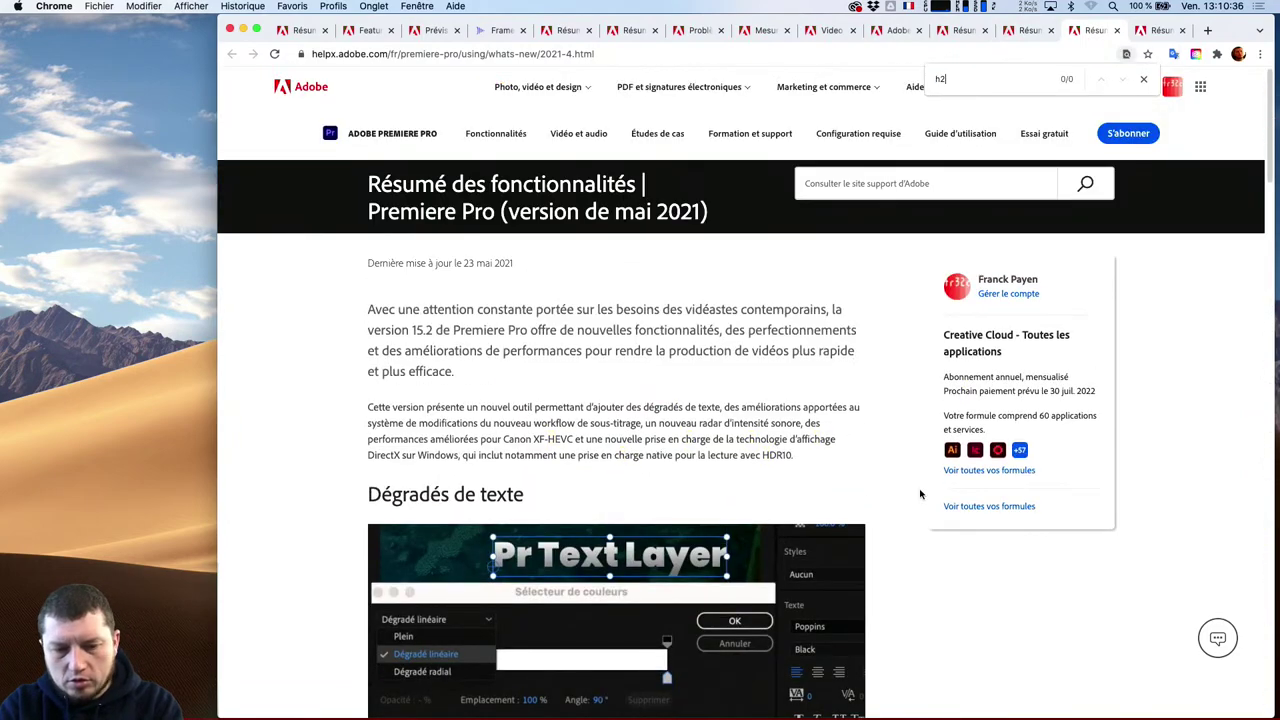
pyautogui.write('6')
pyautogui.press('super+a')
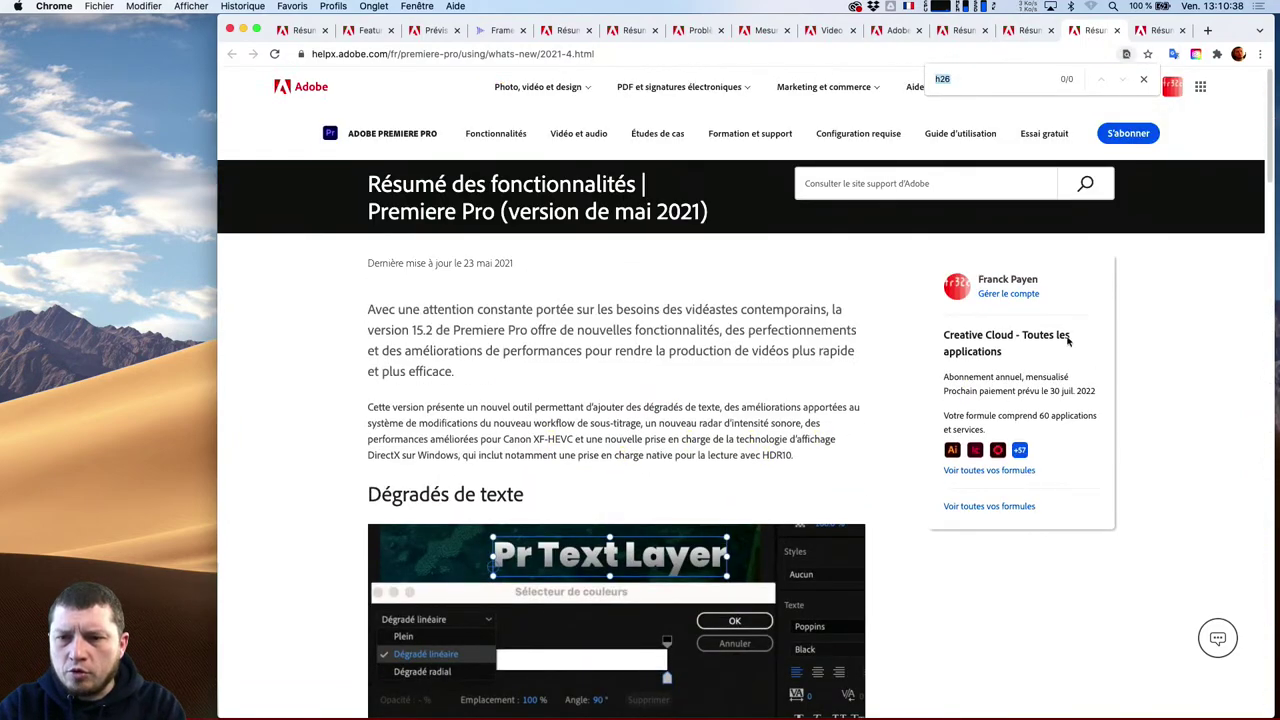
# Examine the April 2021 Premiere Pro feature summary, covering H.264/HEVC encoding performance on Windows and the dynamic Lumetri preset previews
pyautogui.click(1160, 32)
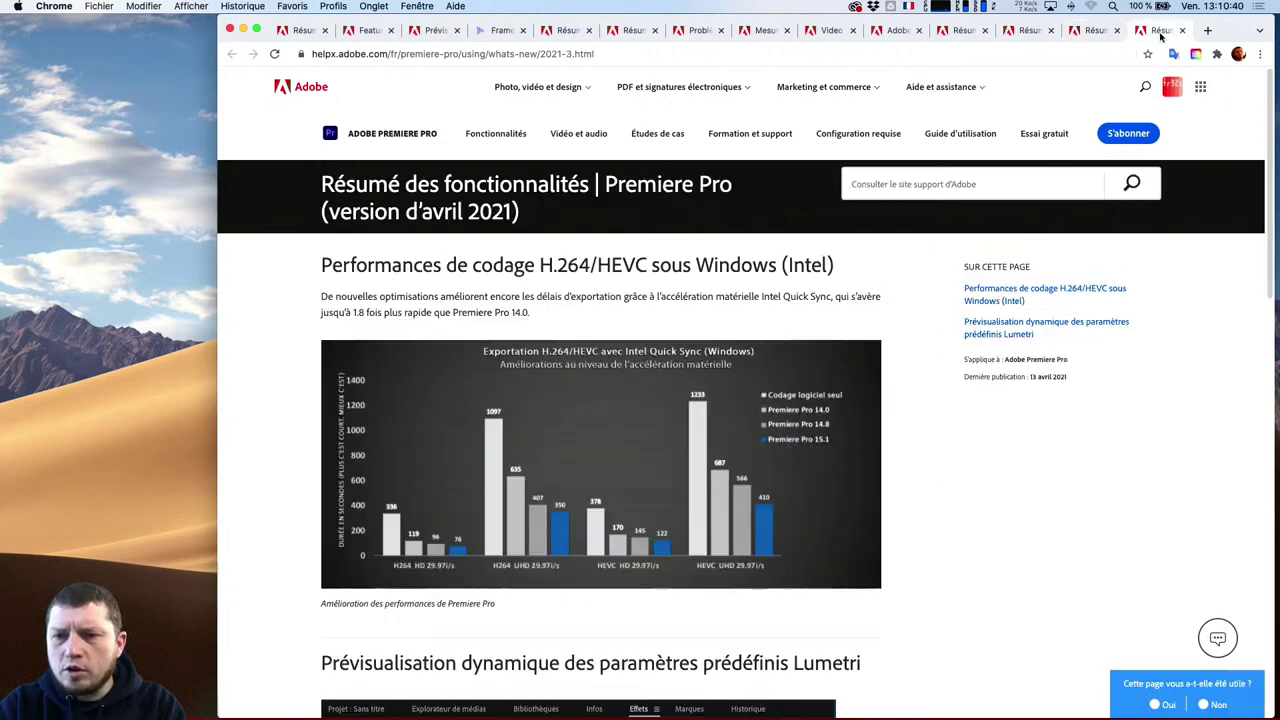
pyautogui.press('super+f')
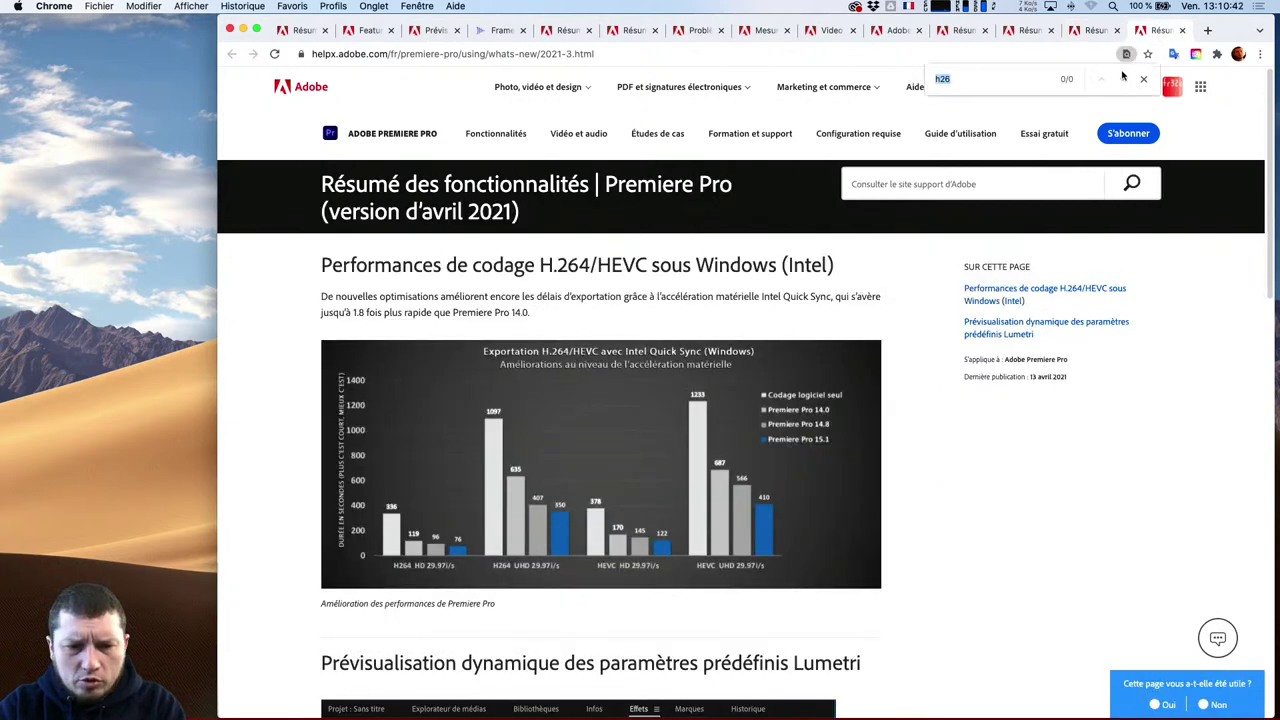
pyautogui.click(488, 308)
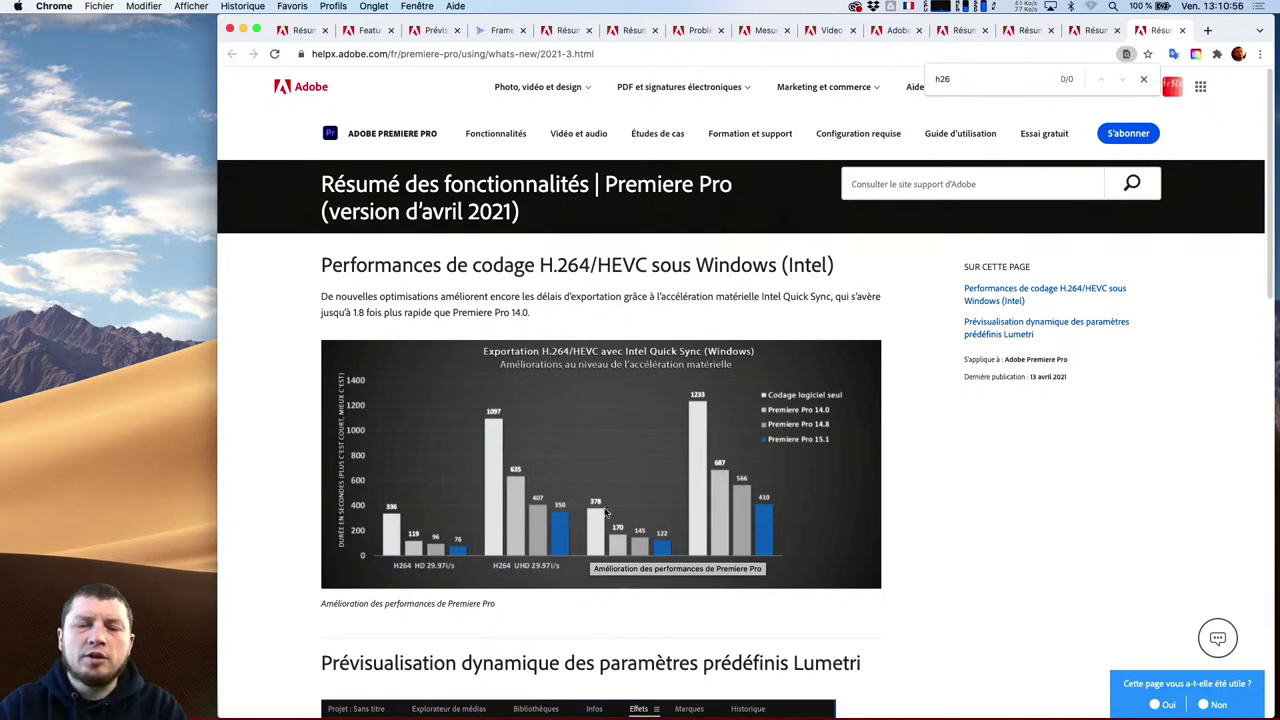
pyautogui.scroll(-3, 906, 612)
pyautogui.scroll(-10, 909, 616)
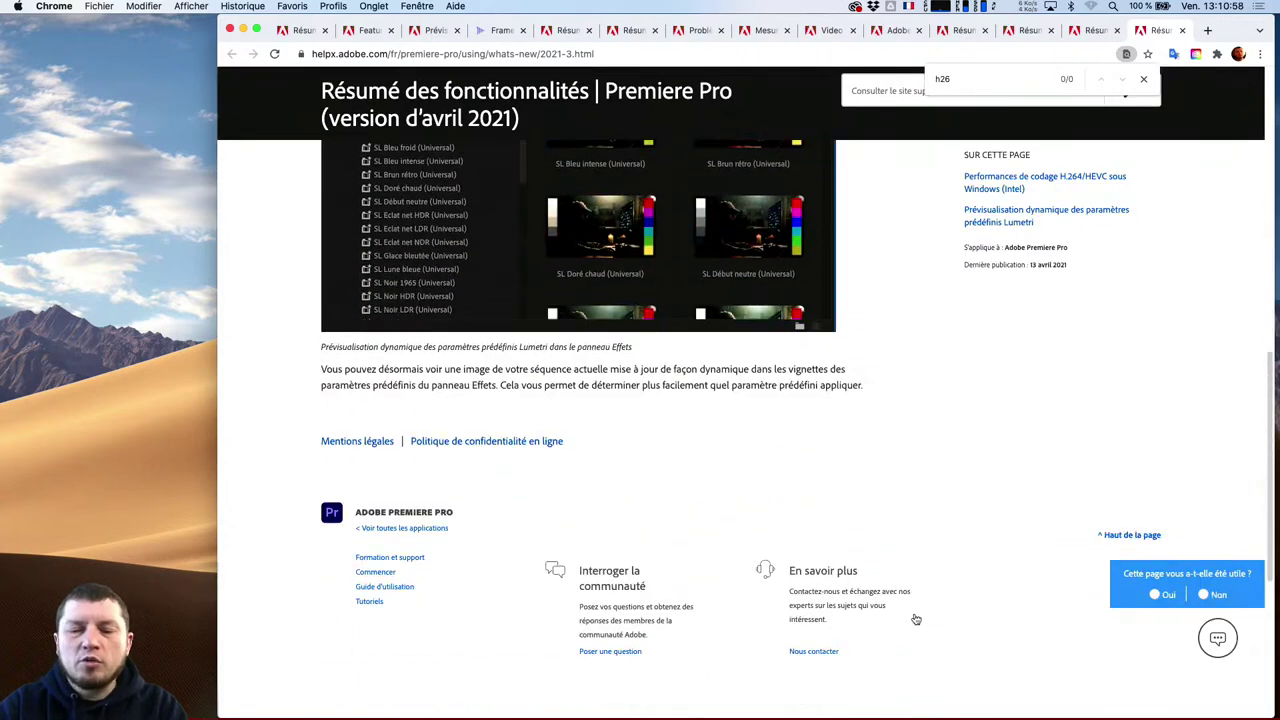
# Look back at the encoding performance chart in the April 2021 summary and return to the May 2021 feature summary
pyautogui.scroll(6, 909, 616)
pyautogui.scroll(3, 909, 616)
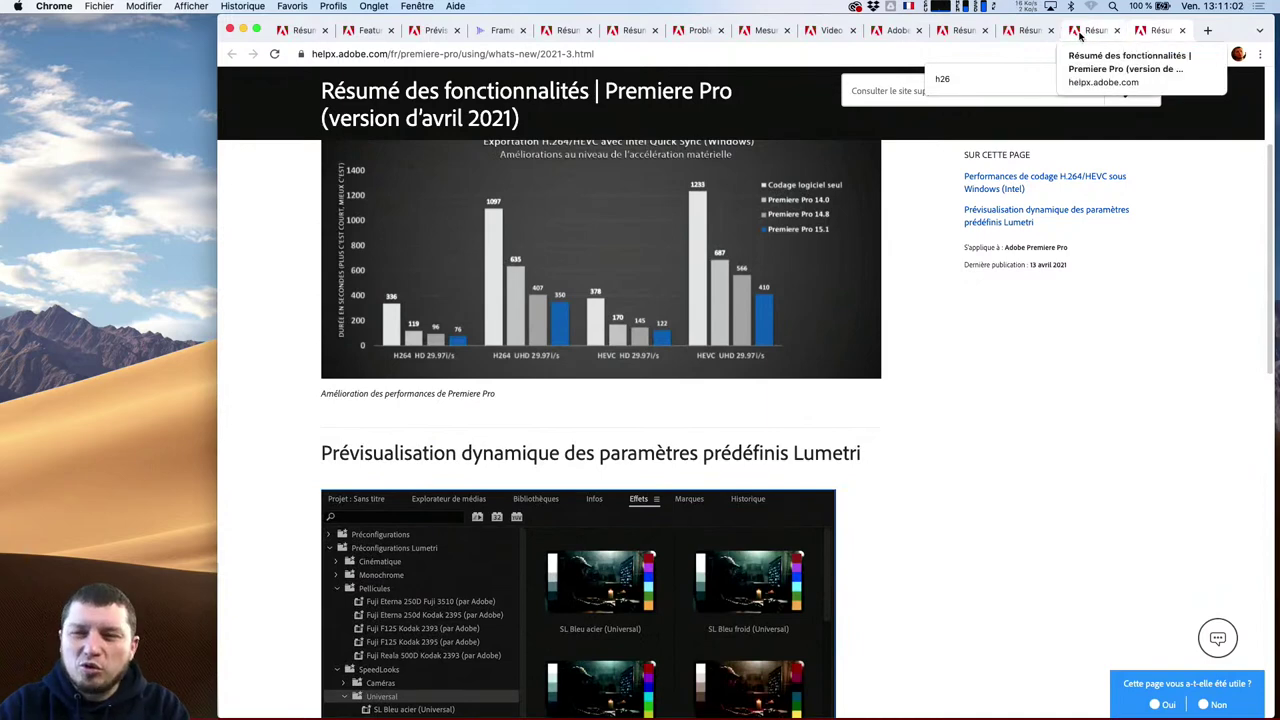
pyautogui.click(1082, 35)
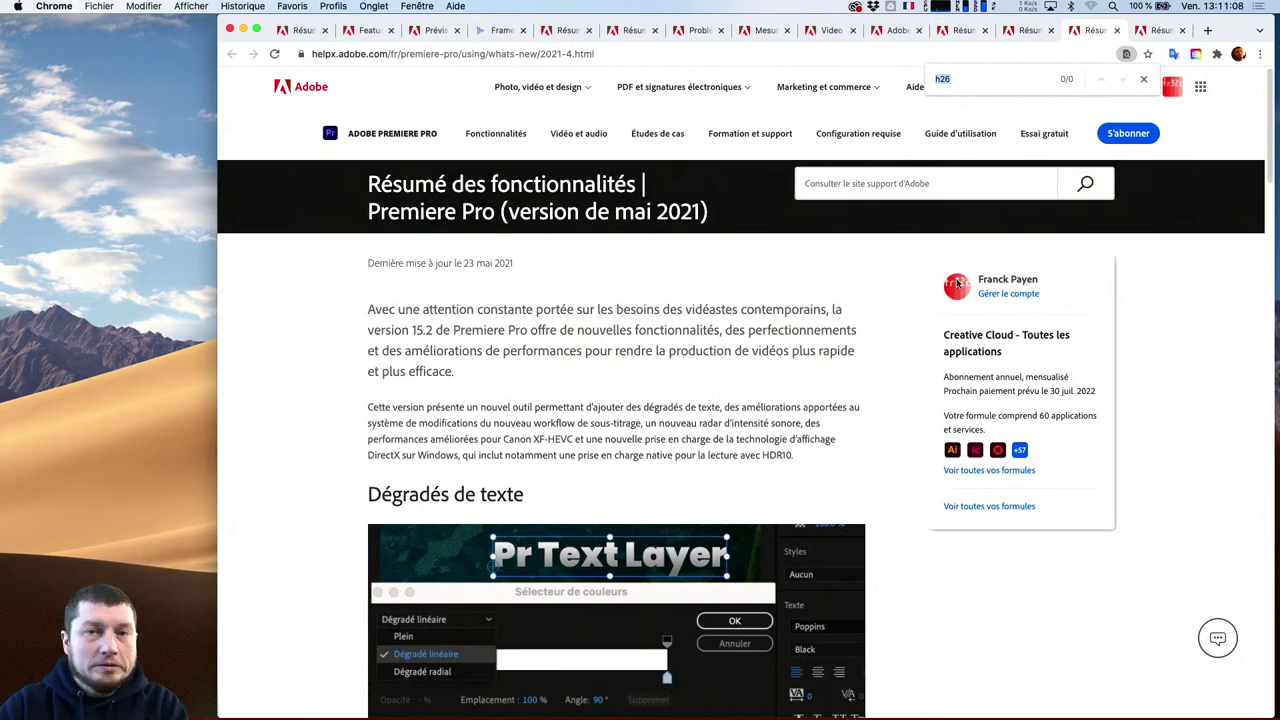
# Switch to Premiere Pro, review the new project's ingest settings and scratch disks, and create the project
pyautogui.press('super+Tab')
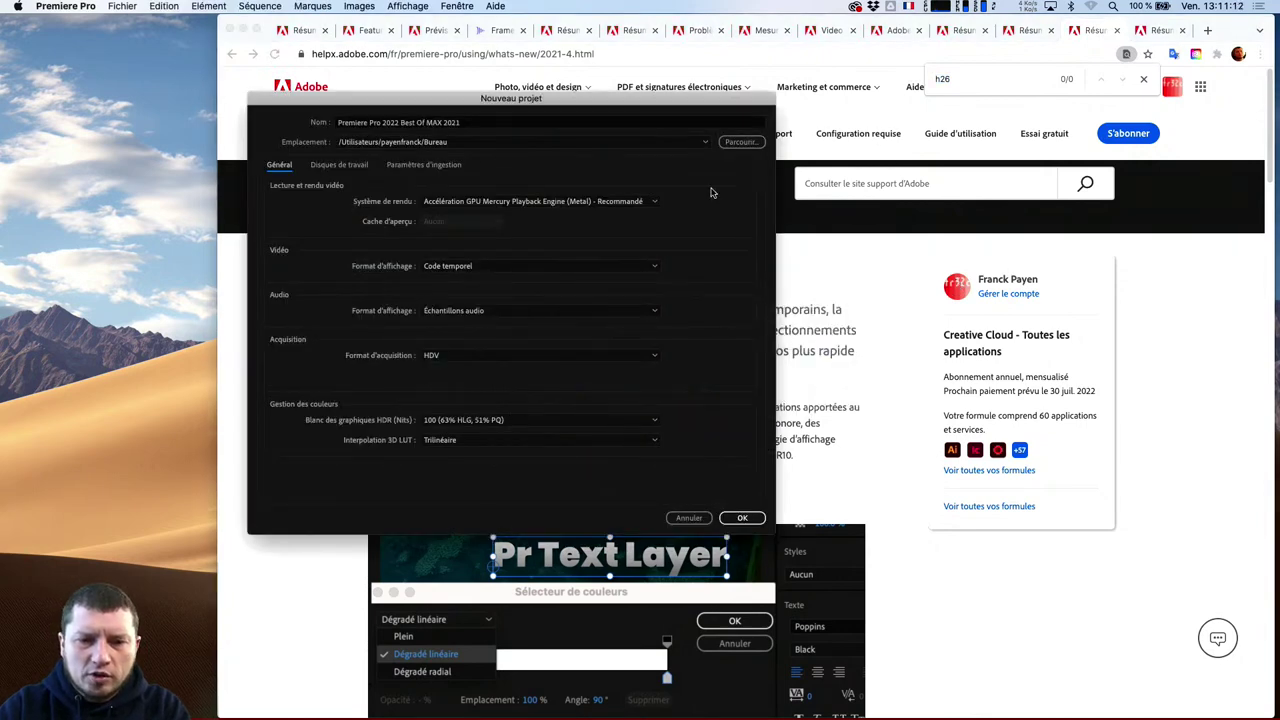
pyautogui.click(424, 166)
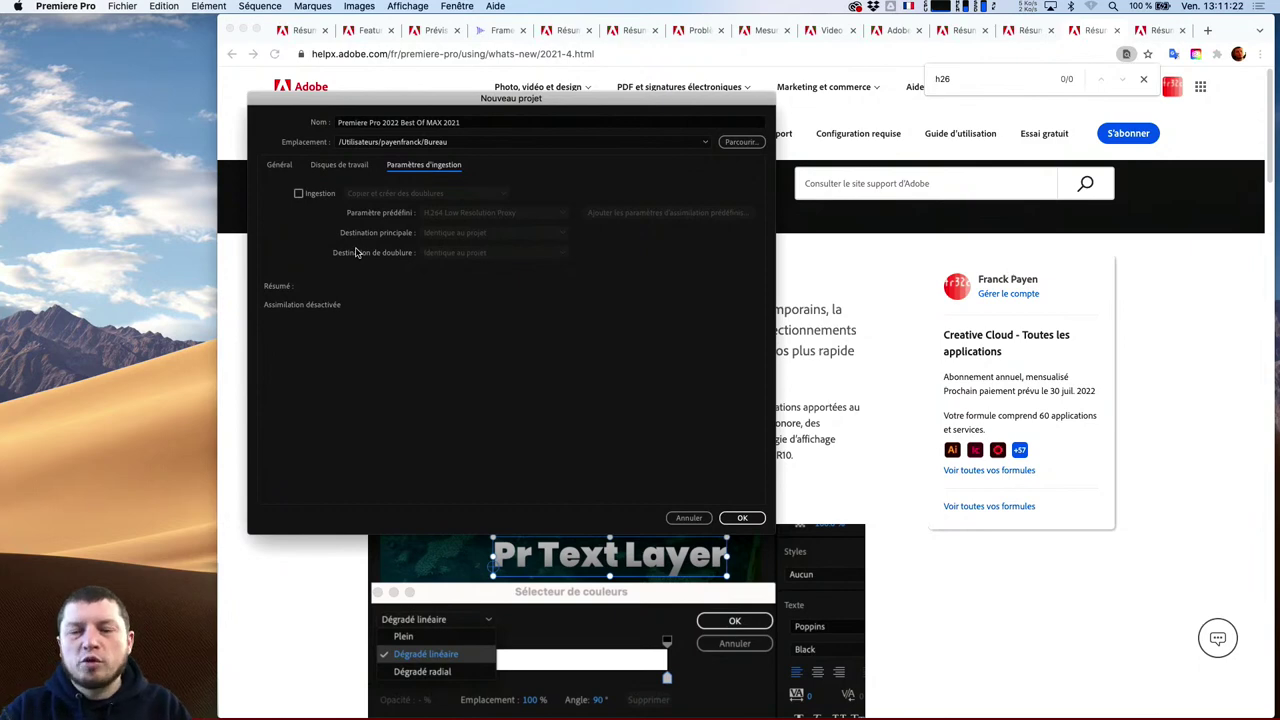
pyautogui.click(350, 170)
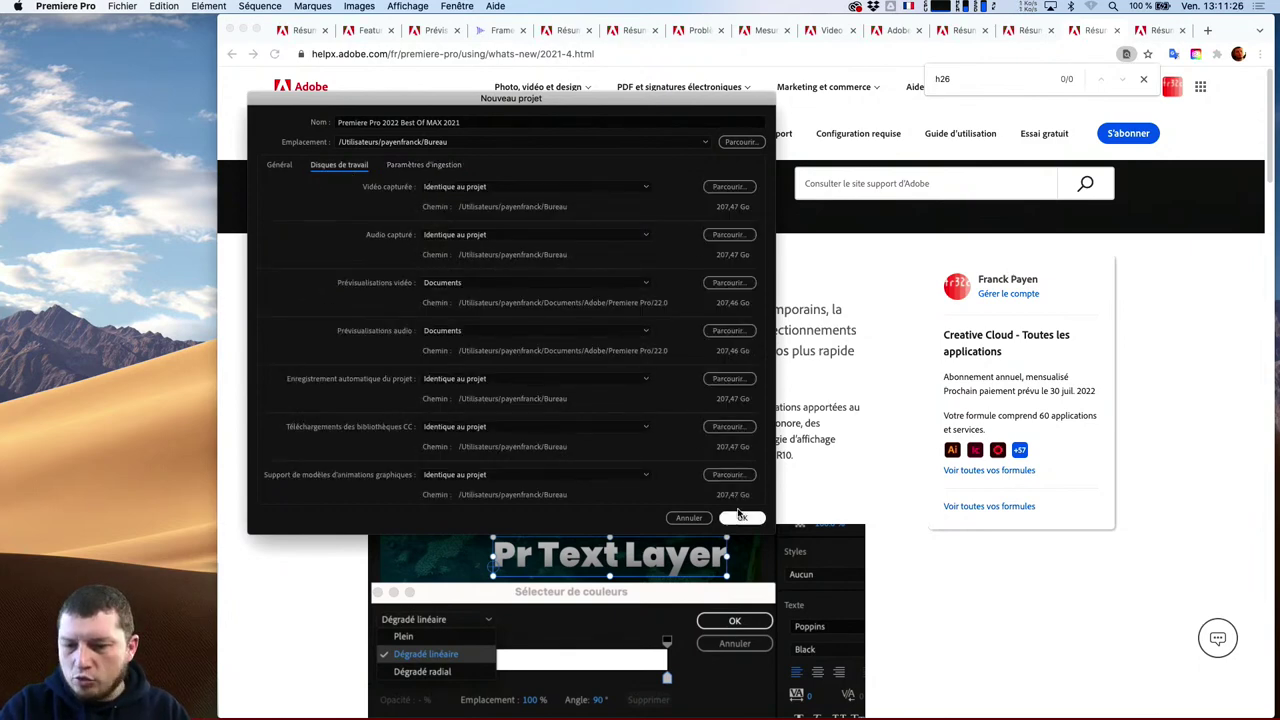
pyautogui.click(740, 518)
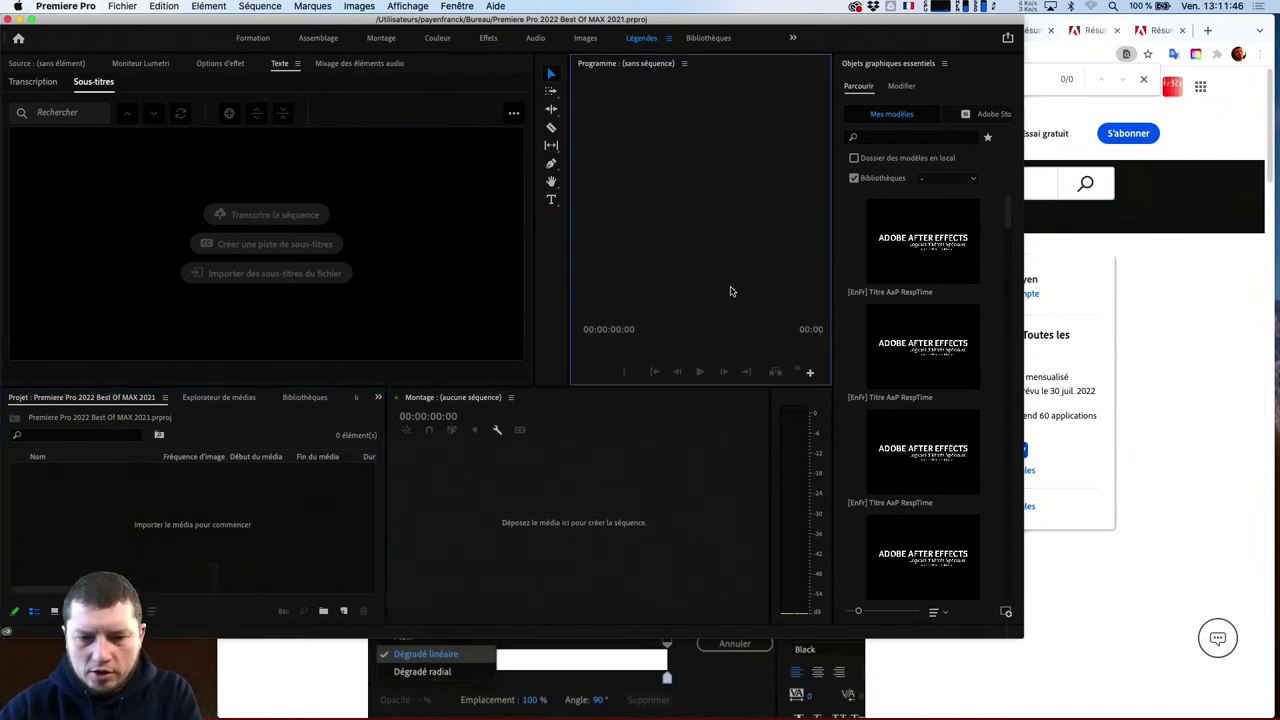
# Create a new sequence from the ARRI 1080p 30 preset, keeping the default name
pyautogui.click(345, 617)
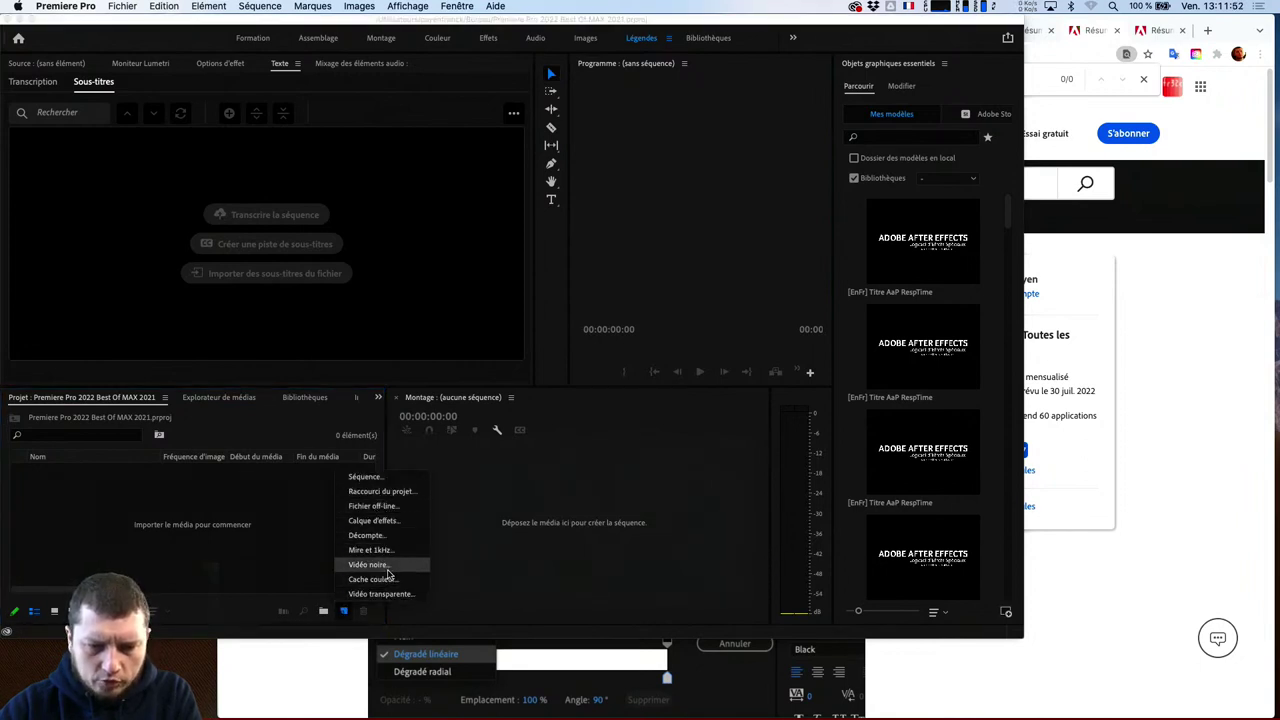
pyautogui.click(365, 476)
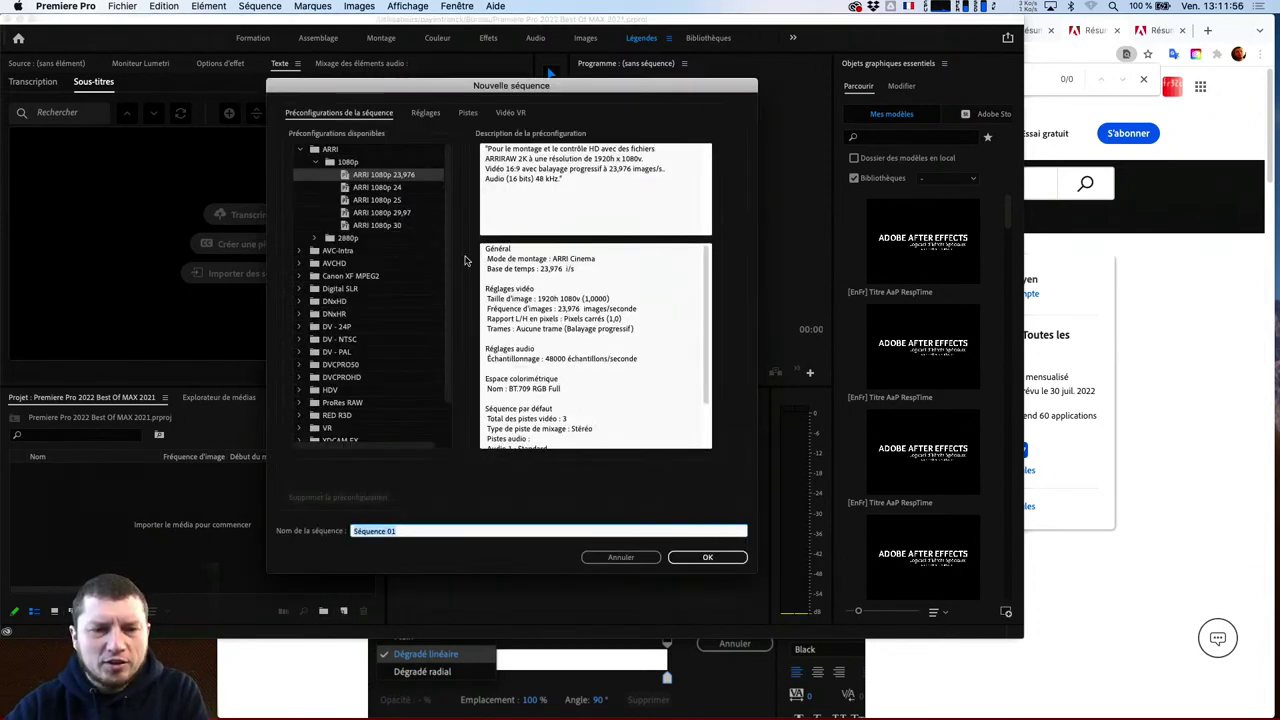
pyautogui.click(358, 227)
pyautogui.click(705, 558)
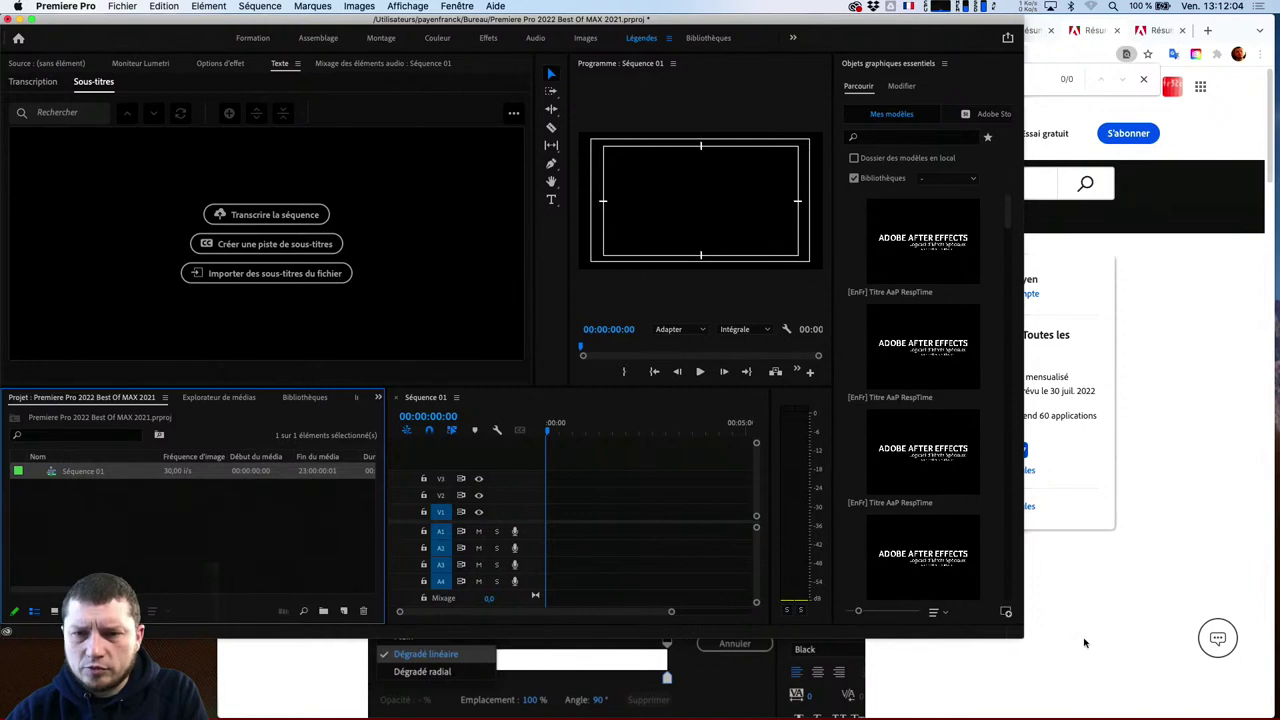
pyautogui.click(945, 64)
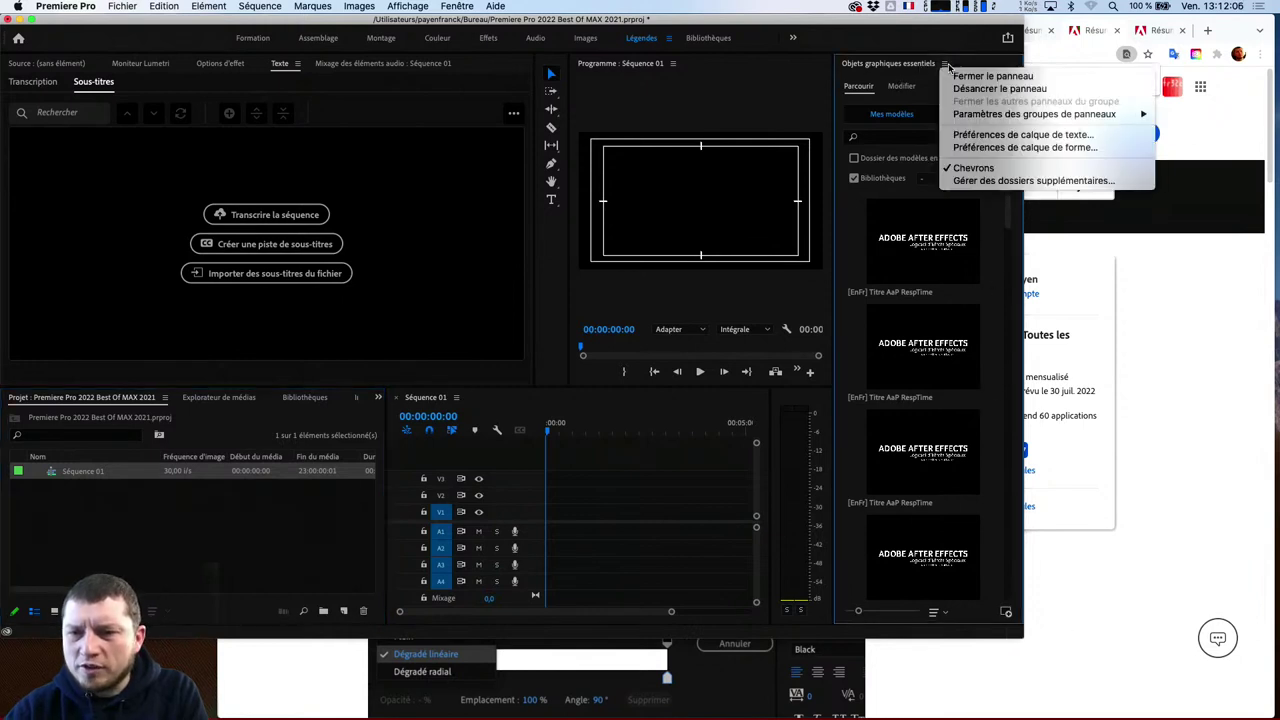
pyautogui.click(945, 64)
pyautogui.click(945, 64)
pyautogui.click(945, 64)
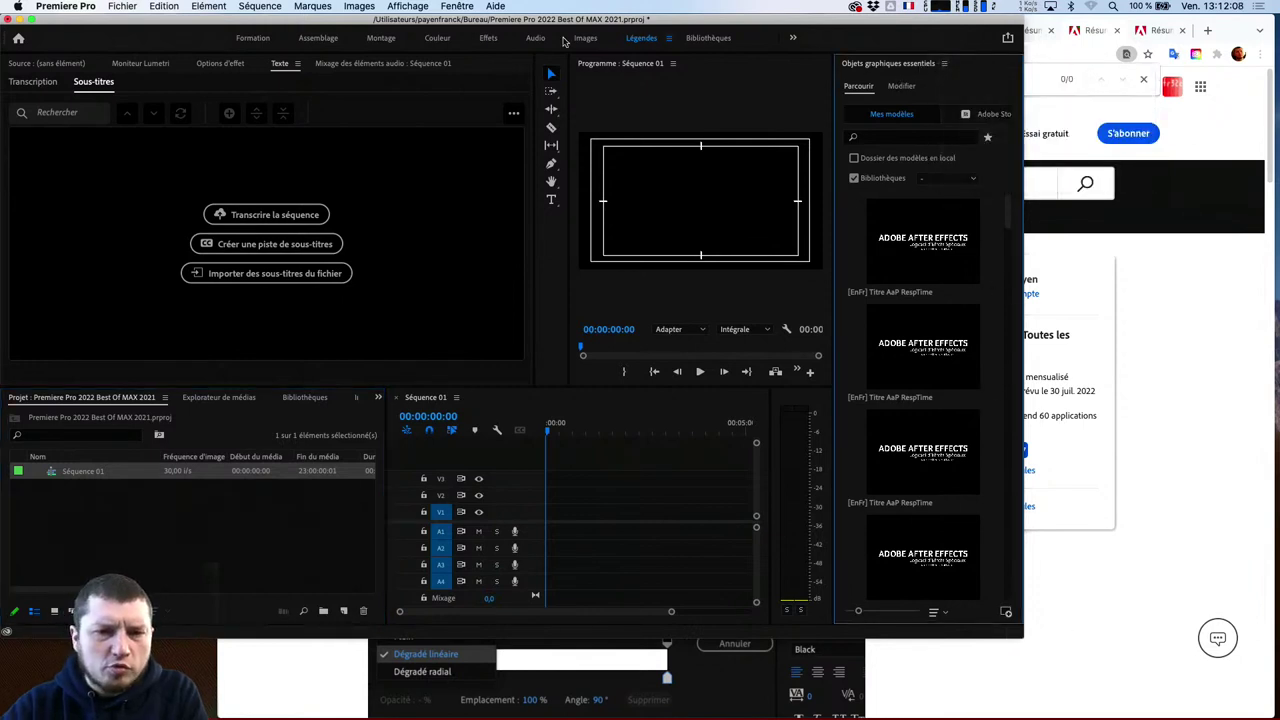
# Switch to the Assemblage workspace, show the ASK AE-PR library and locate its male rugby players video
pyautogui.click(318, 38)
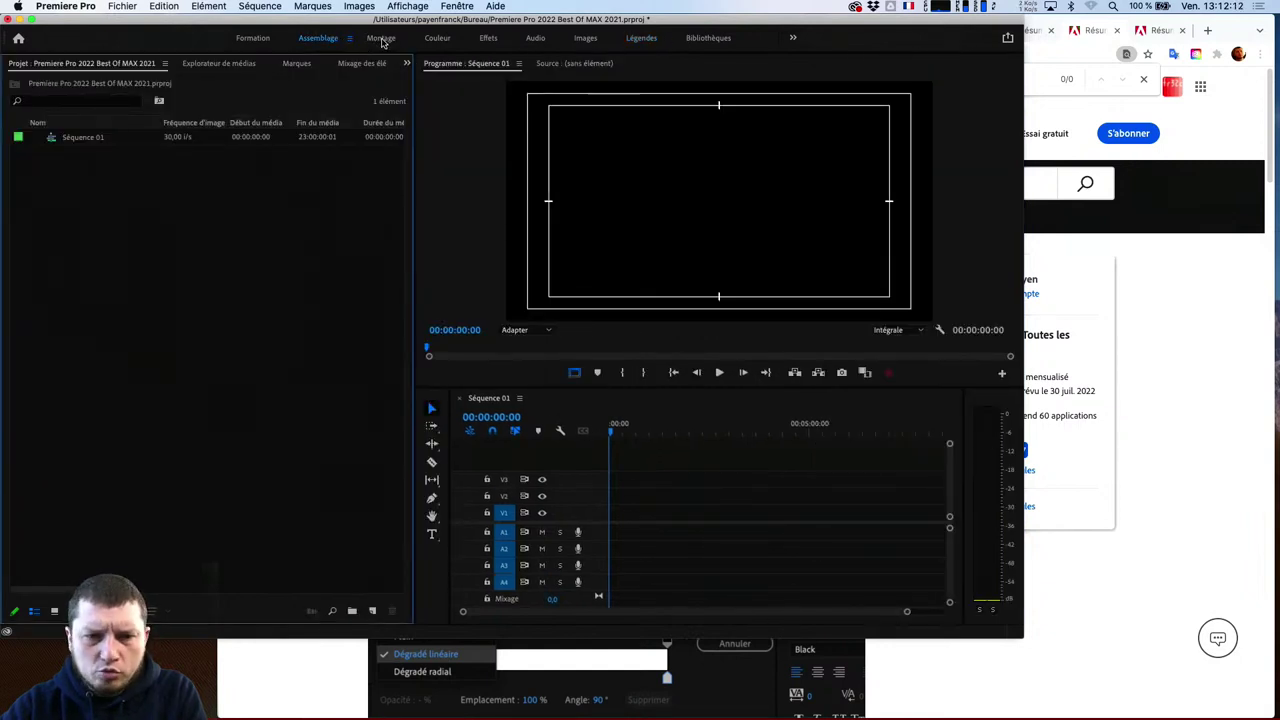
pyautogui.click(452, 8)
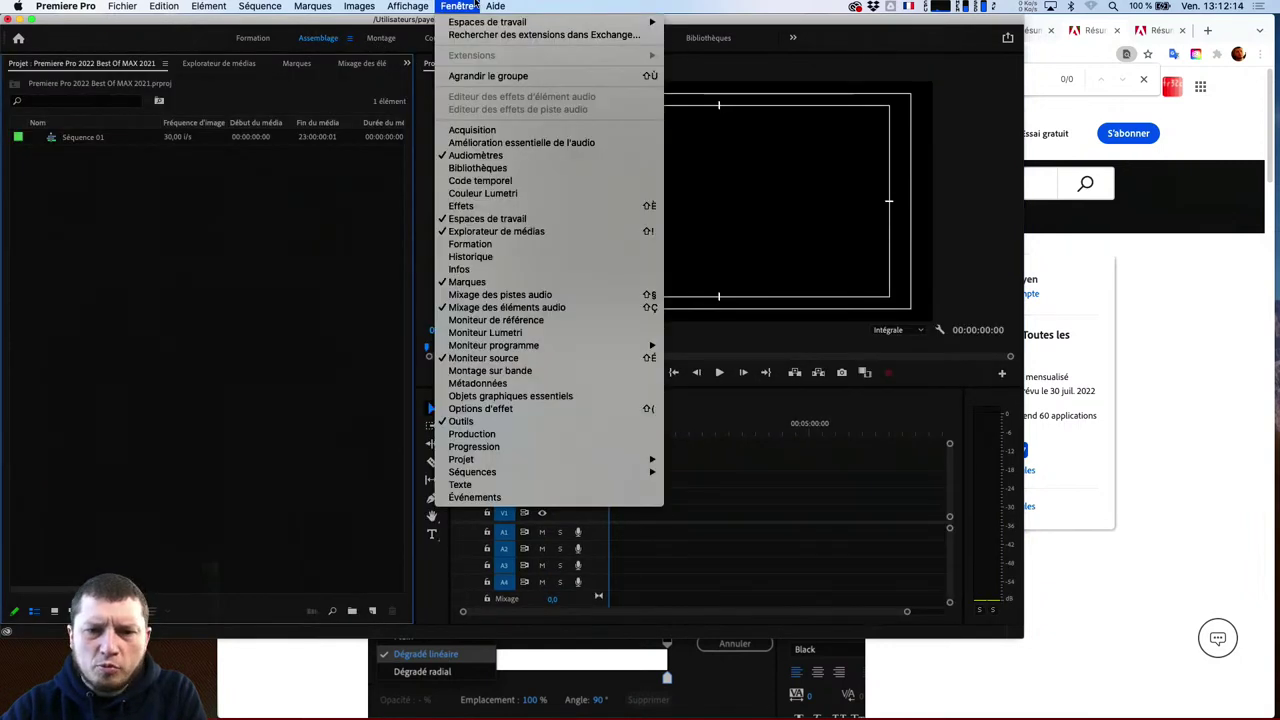
pyautogui.click(498, 168)
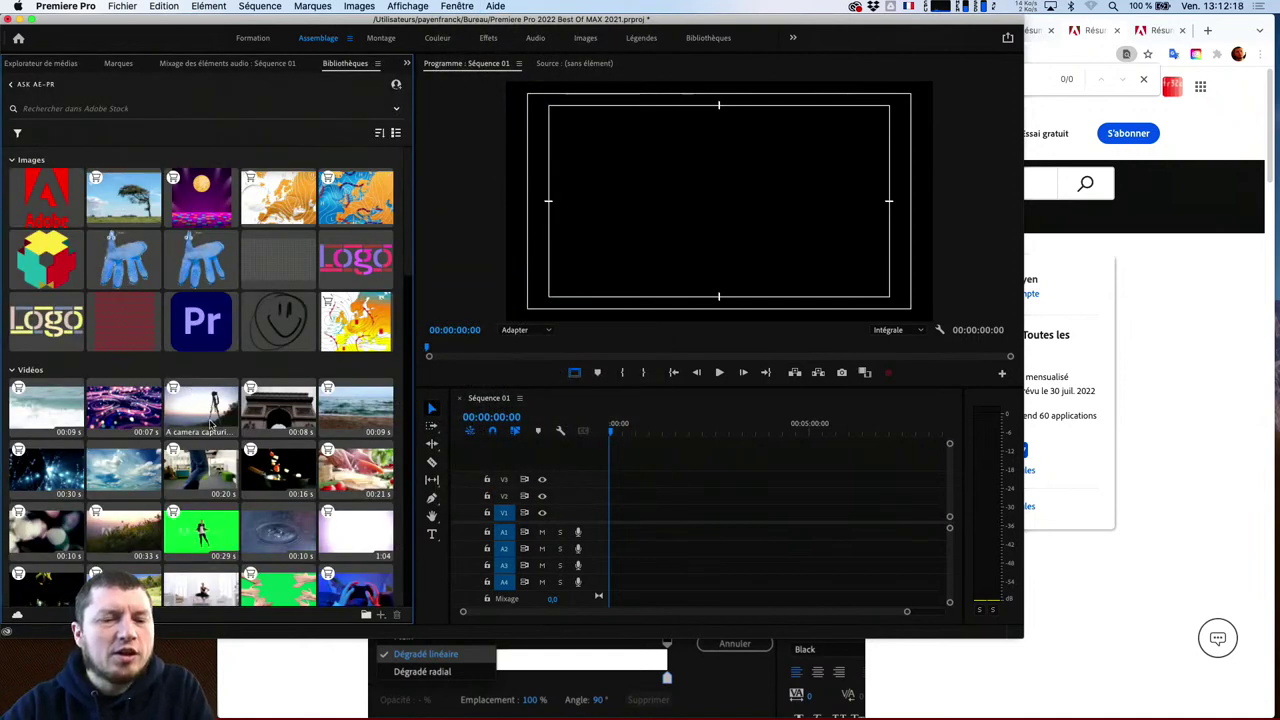
pyautogui.scroll(-3, 195, 245)
pyautogui.scroll(-3, 190, 300)
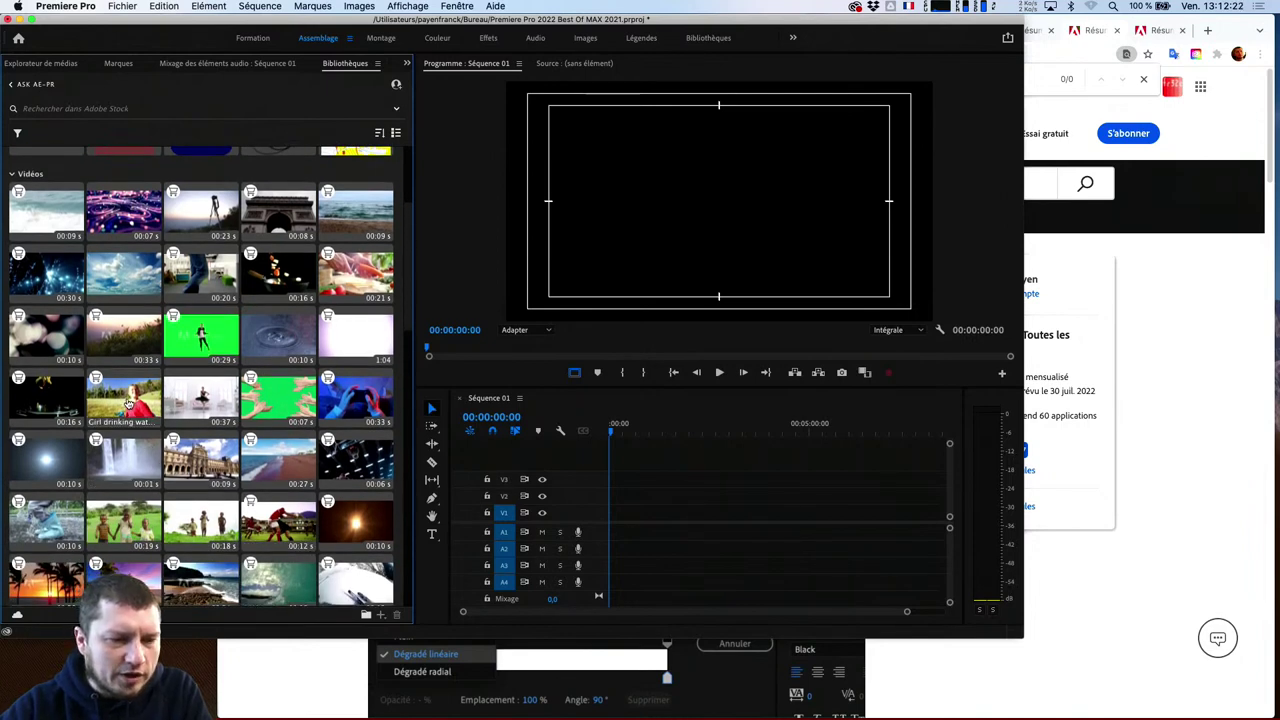
pyautogui.moveTo(128, 405)
pyautogui.scroll(-1, 190, 455)
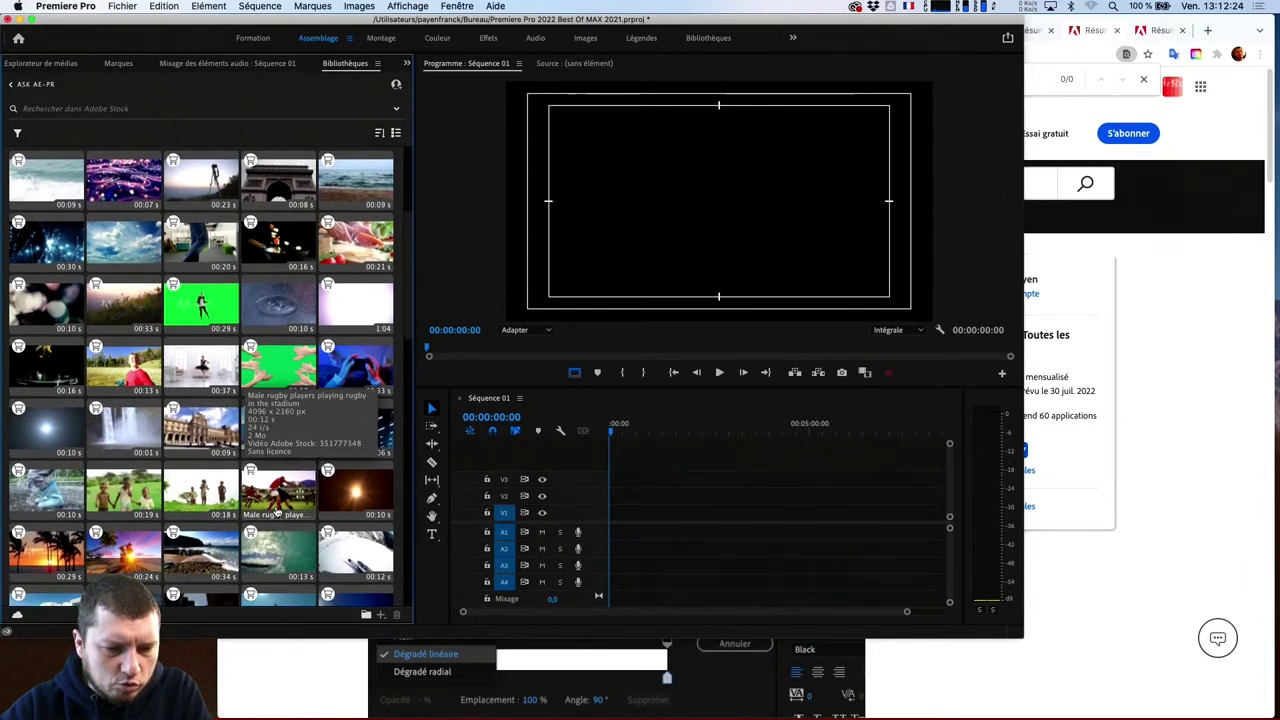
pyautogui.scroll(-1, 275, 505)
# Try to place the male rugby players video directly from the library into the sequence
pyautogui.moveTo(258, 476)
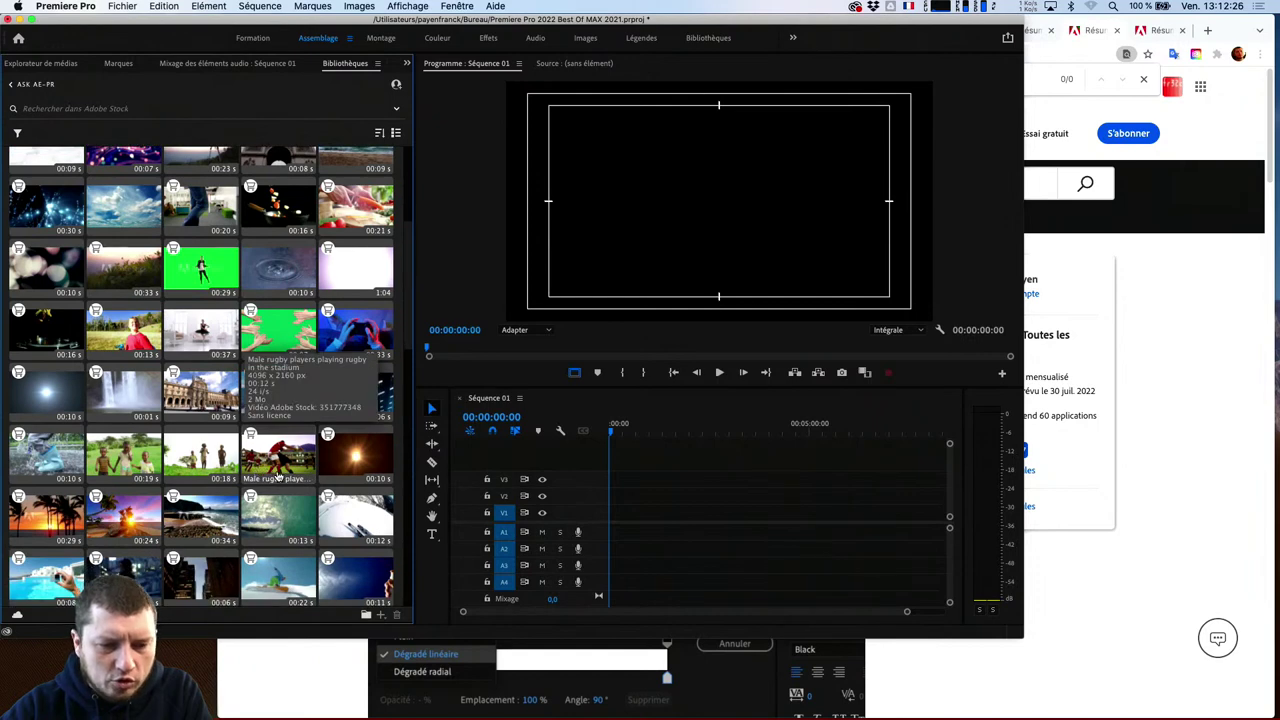
pyautogui.moveTo(281, 468); pyautogui.dragTo(628, 512)
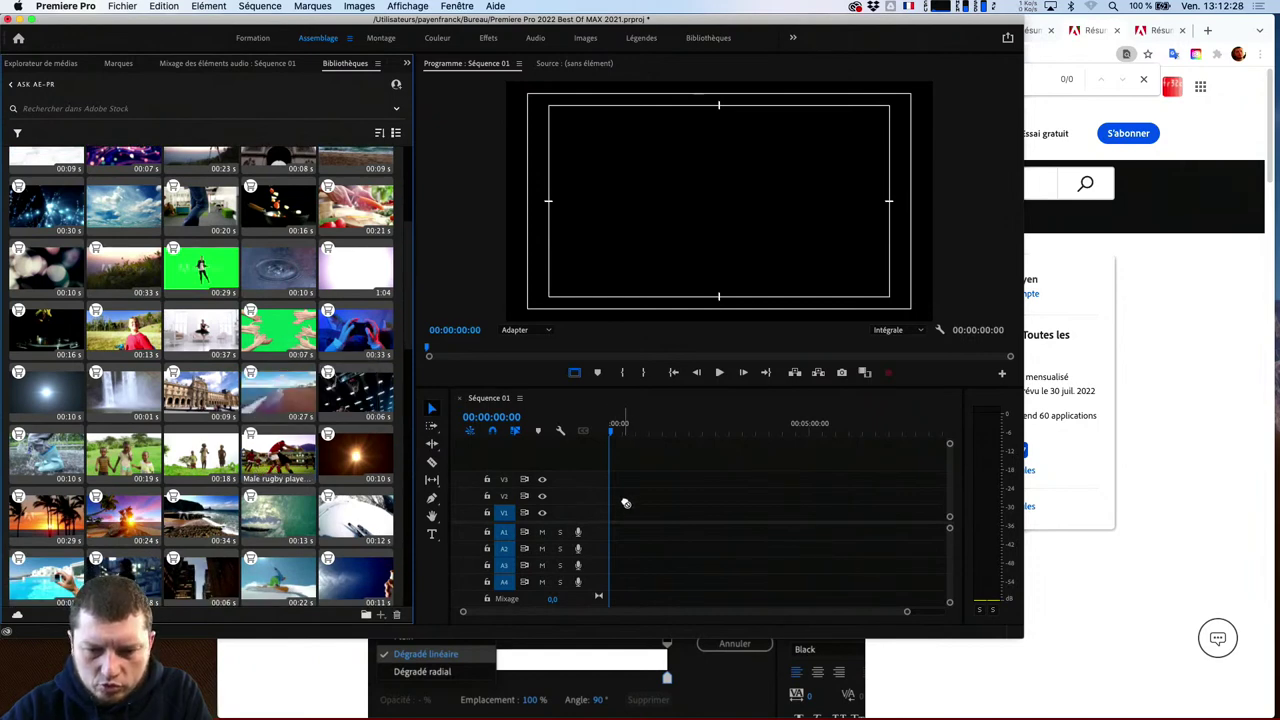
pyautogui.moveTo(285, 458); pyautogui.dragTo(632, 494)
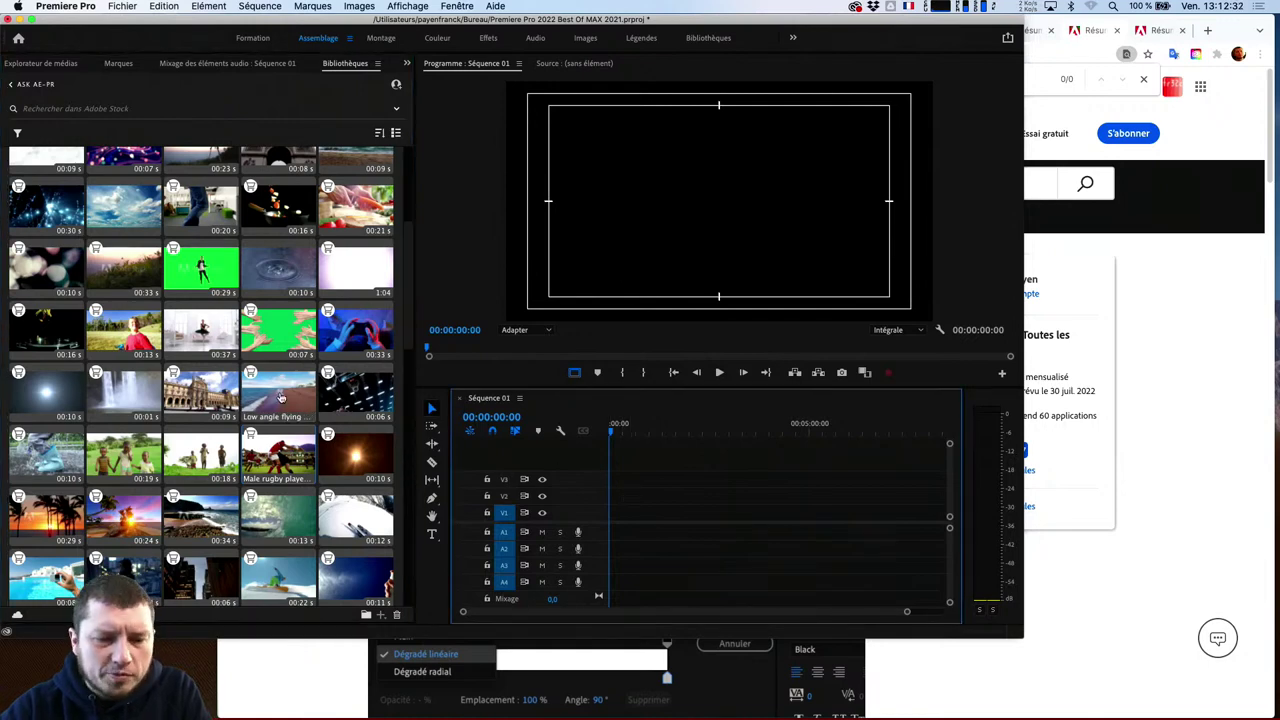
# Add the male rugby players video to the project and place it at the start of track V1, keeping the existing sequence settings
pyautogui.rightClick(278, 450)
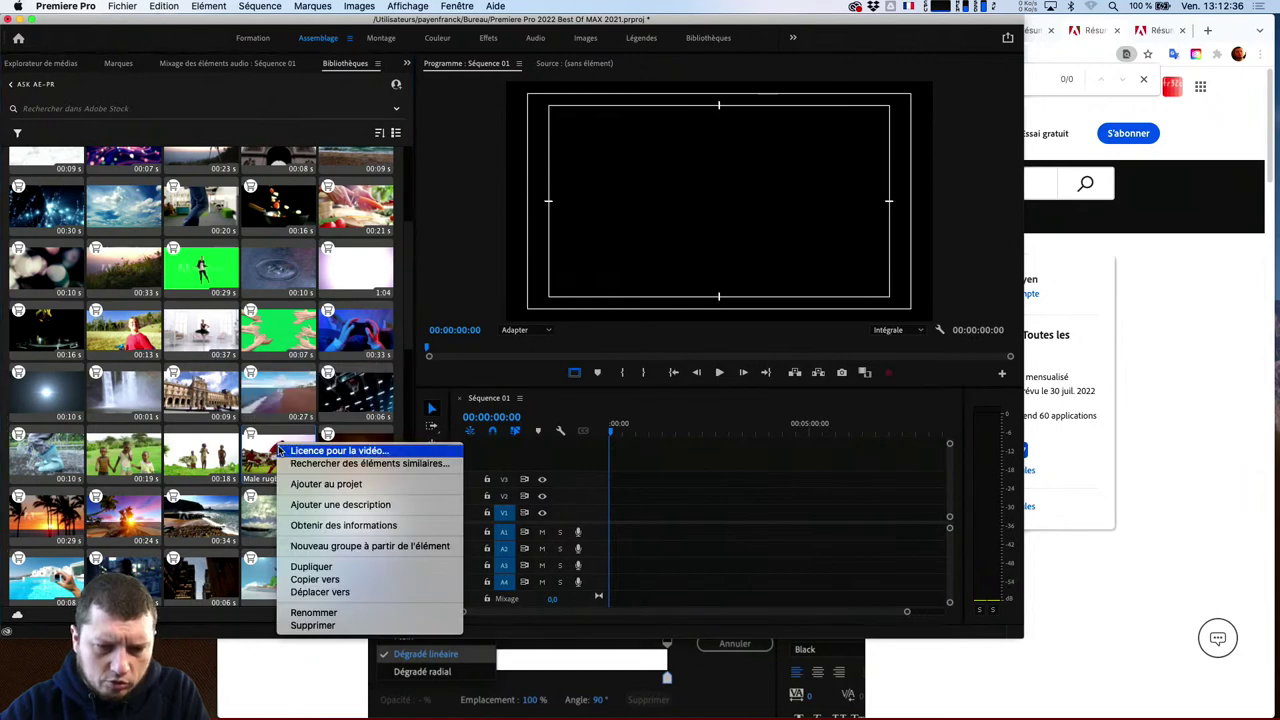
pyautogui.click(339, 485)
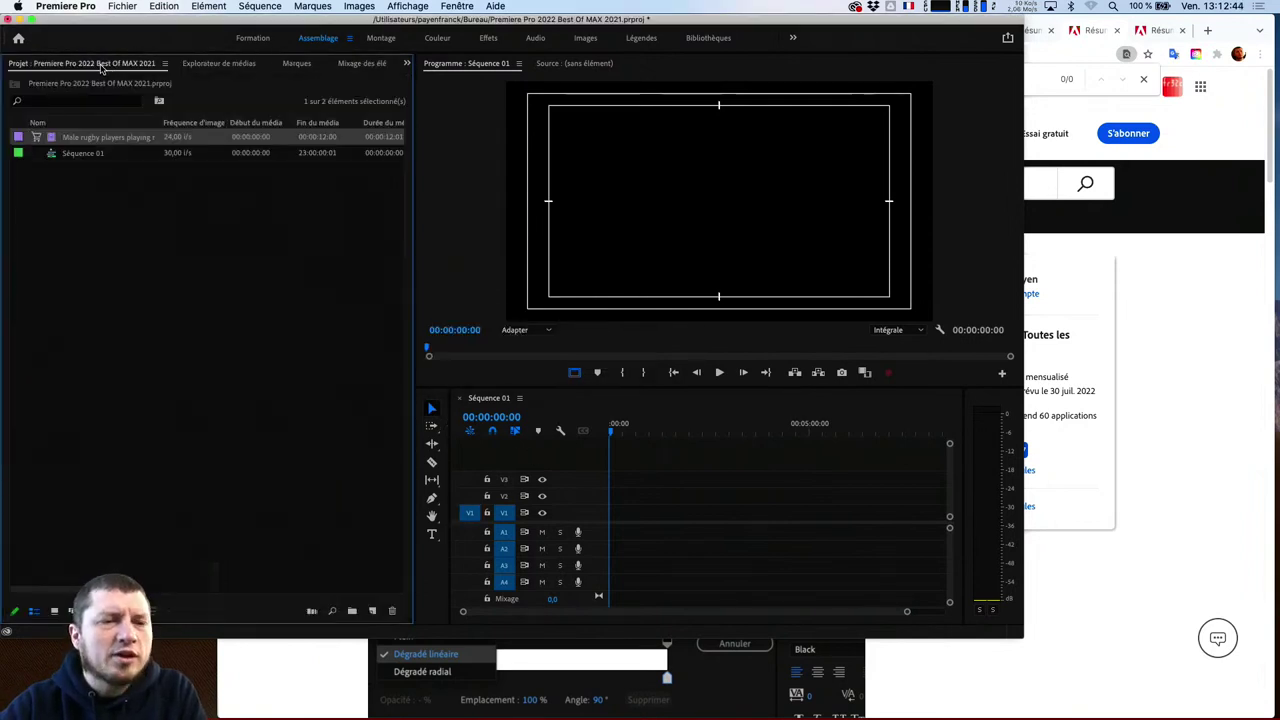
pyautogui.click(108, 64)
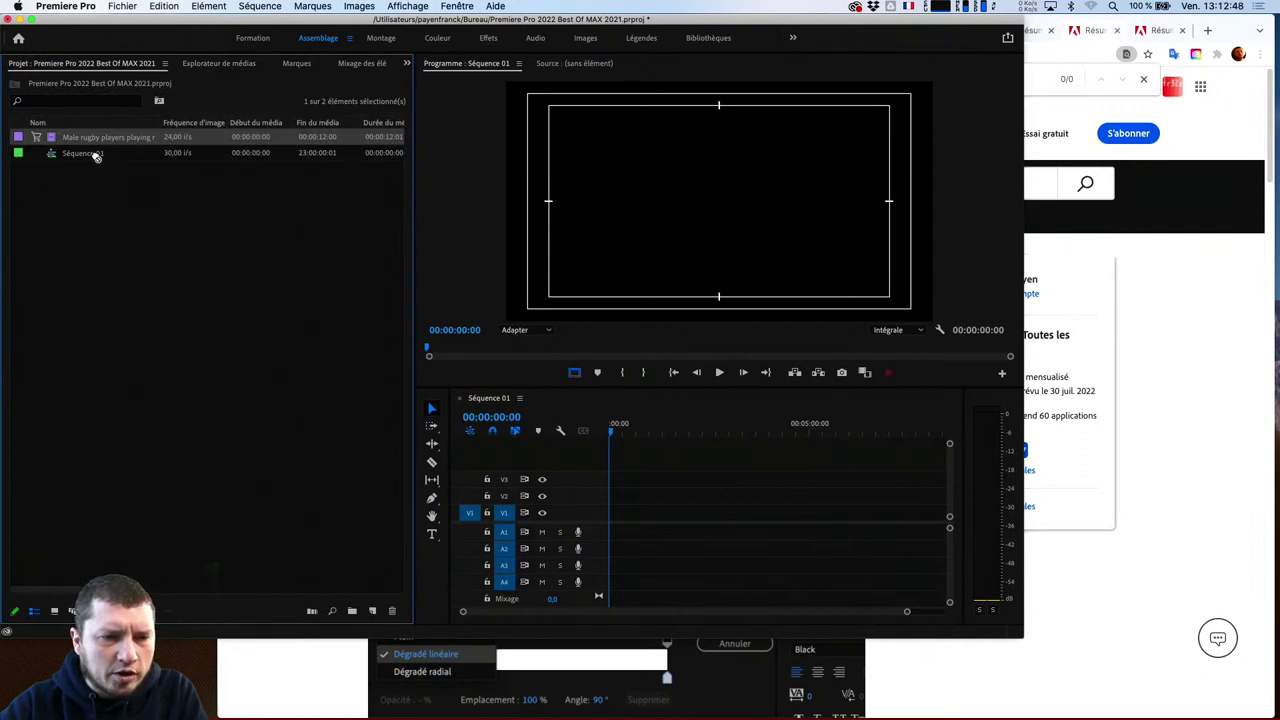
pyautogui.moveTo(97, 137); pyautogui.dragTo(605, 530)
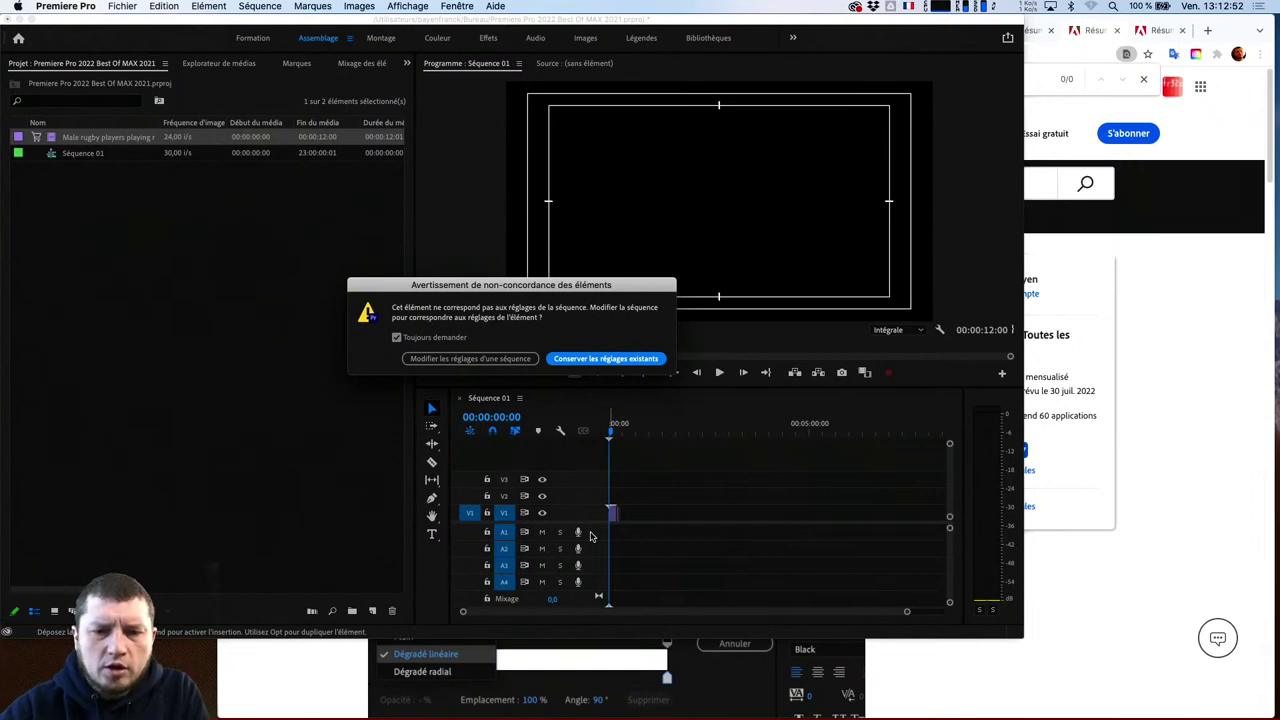
pyautogui.click(604, 359)
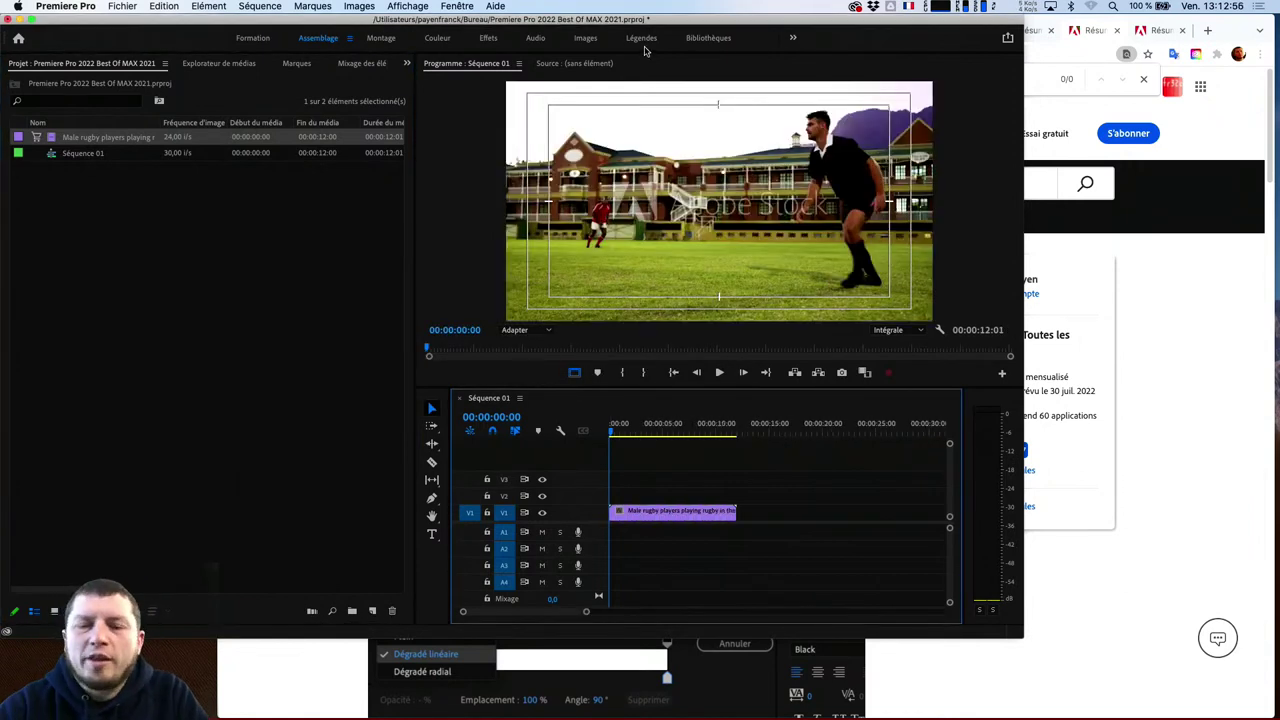
# Record a voice-over on track A1 over the rugby clip, granting microphone access
pyautogui.click(885, 374)
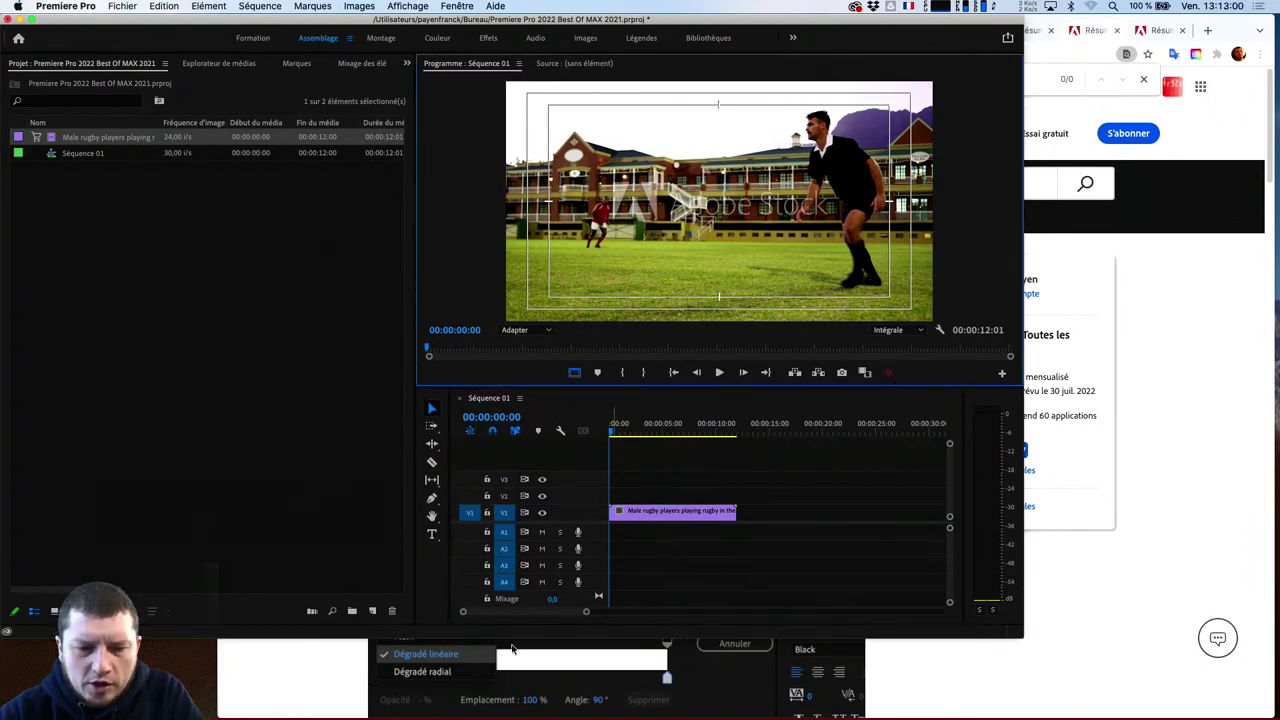
pyautogui.click(578, 532)
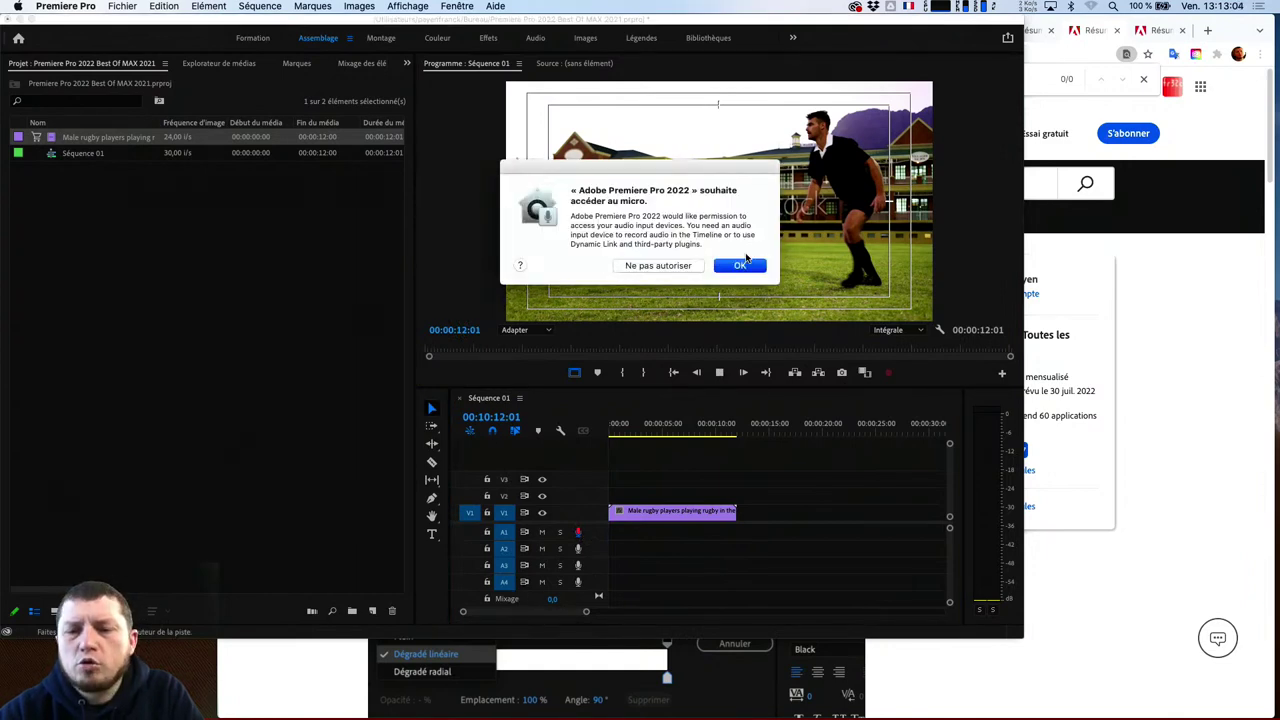
pyautogui.click(740, 265)
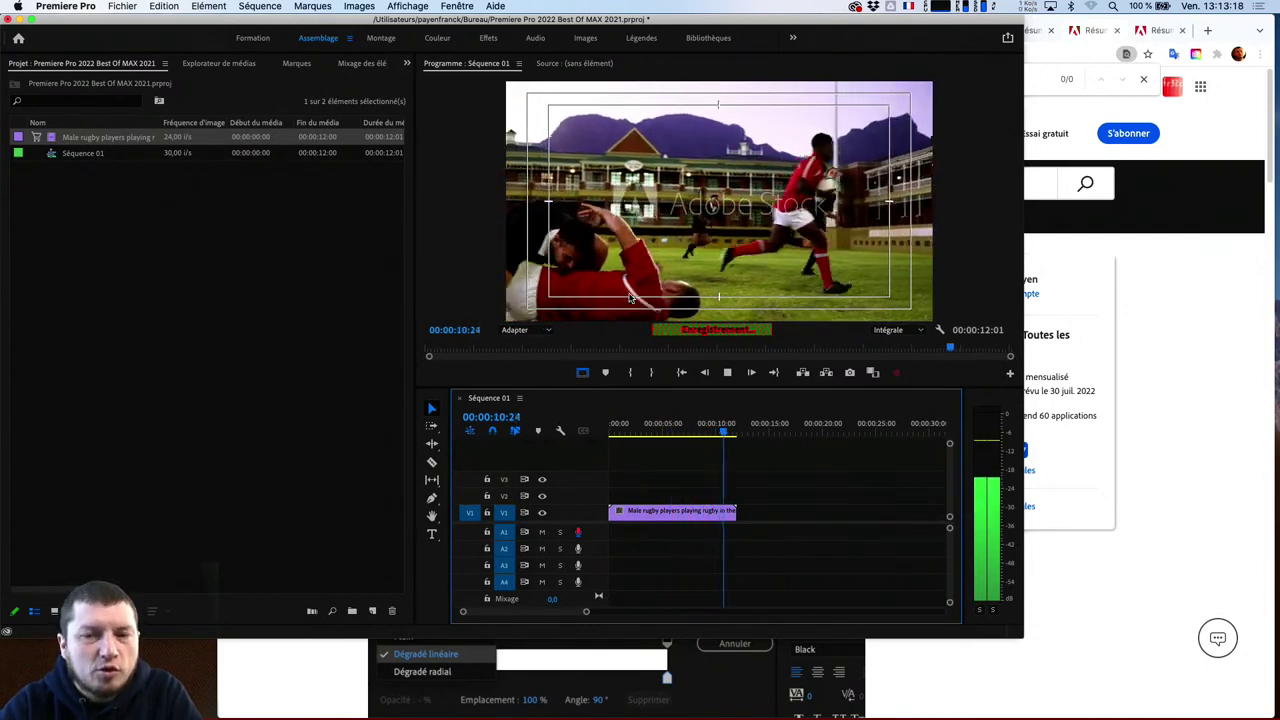
pyautogui.press('space')
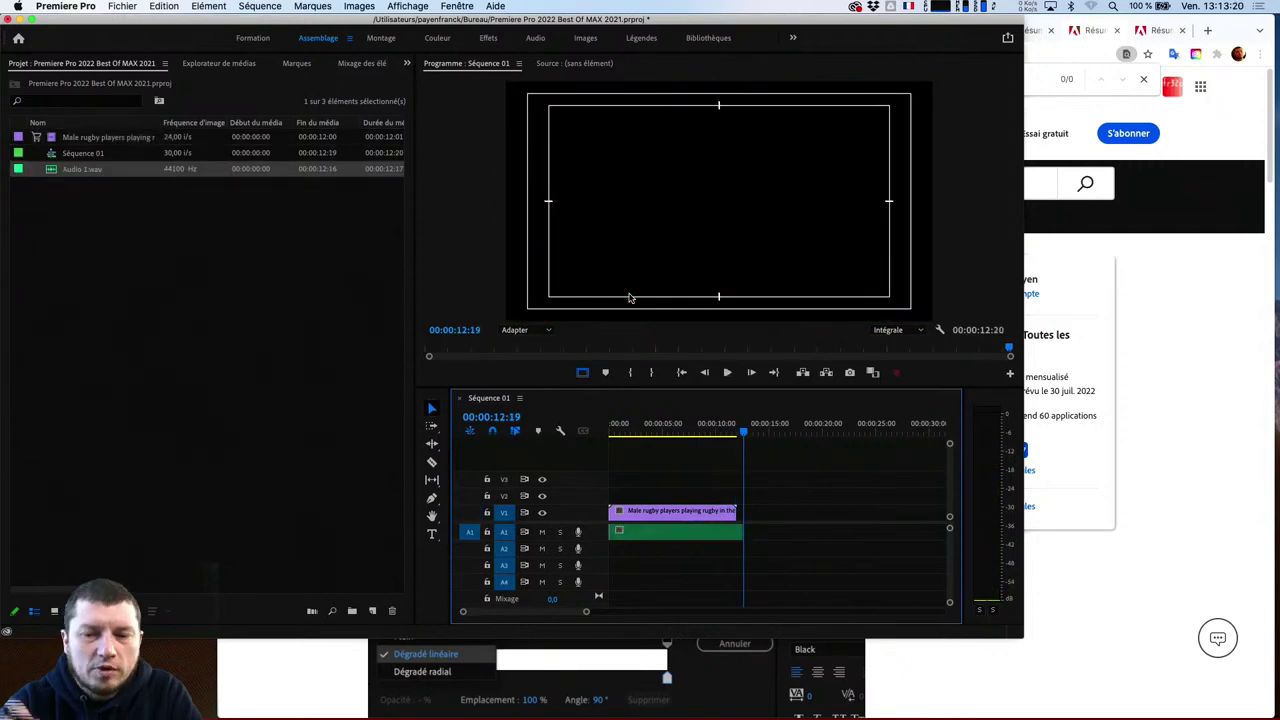
# Play back the beginning of the sequence to check the recorded voice-over
pyautogui.press('Home')
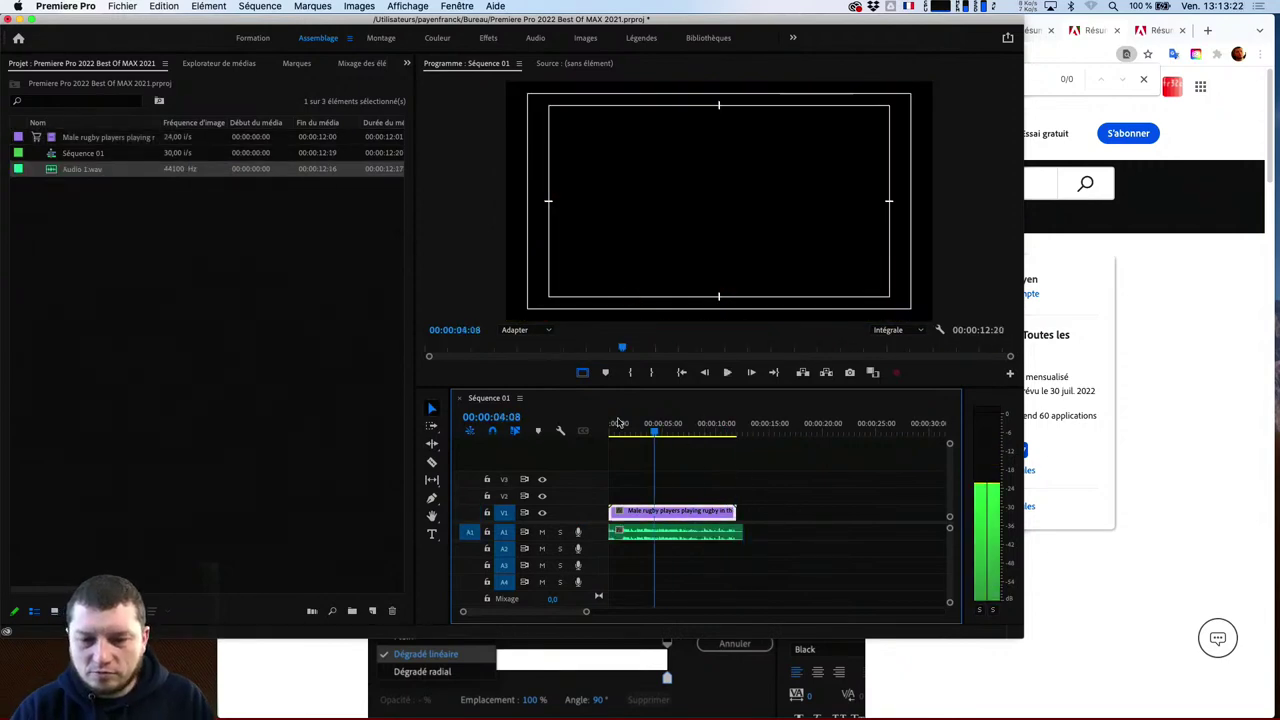
pyautogui.press('space')
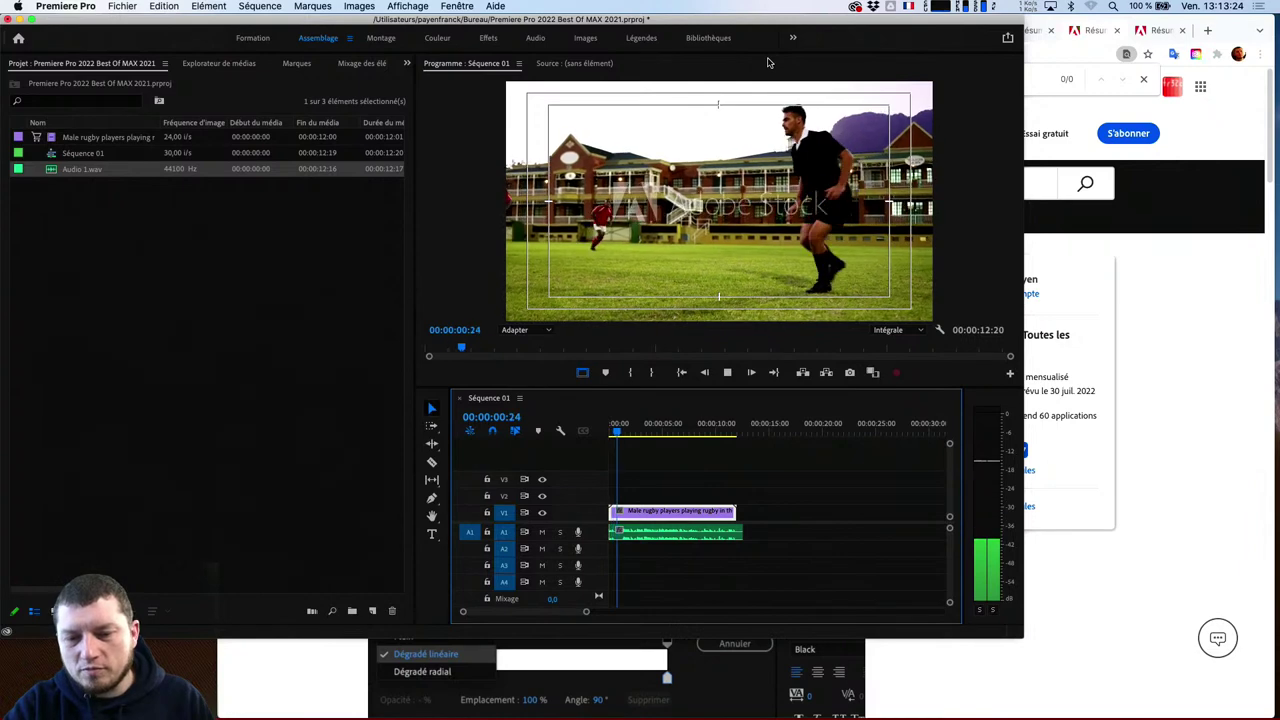
pyautogui.press('space')
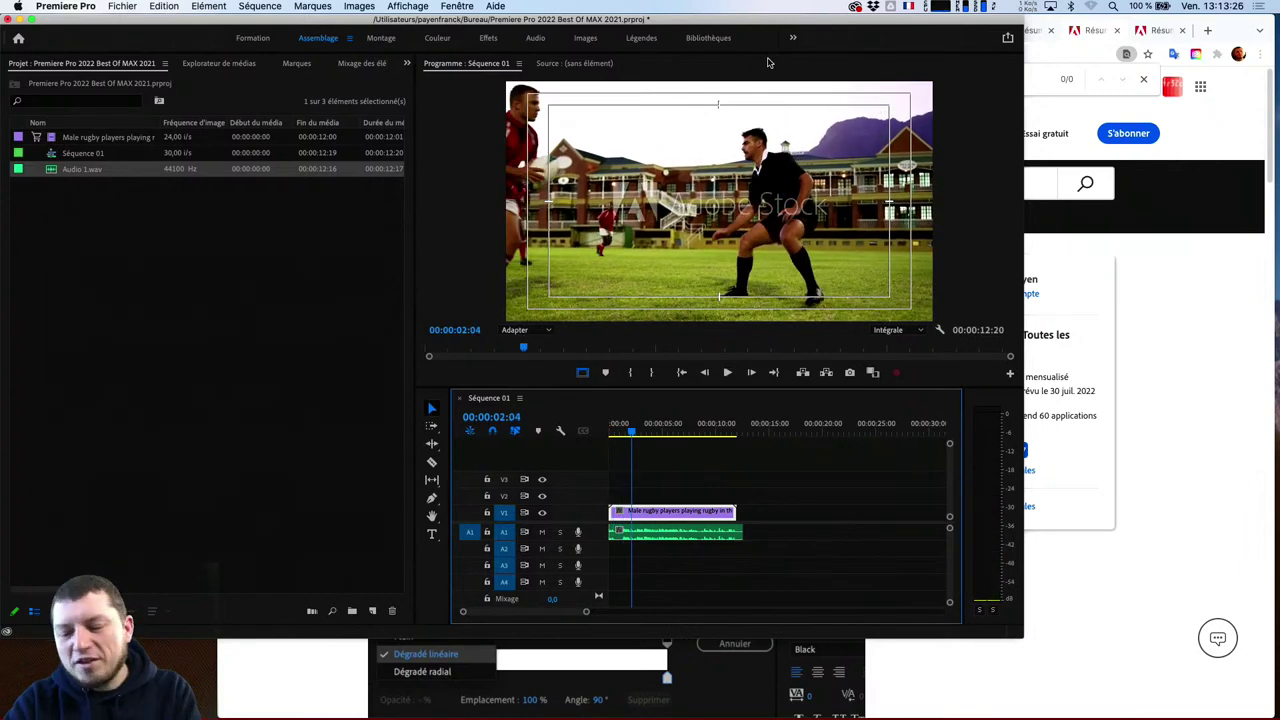
# Enlarge the Premiere Pro window and ripple trim the start of the video and voice-over clips up to 00:00:00:29
pyautogui.press('=')
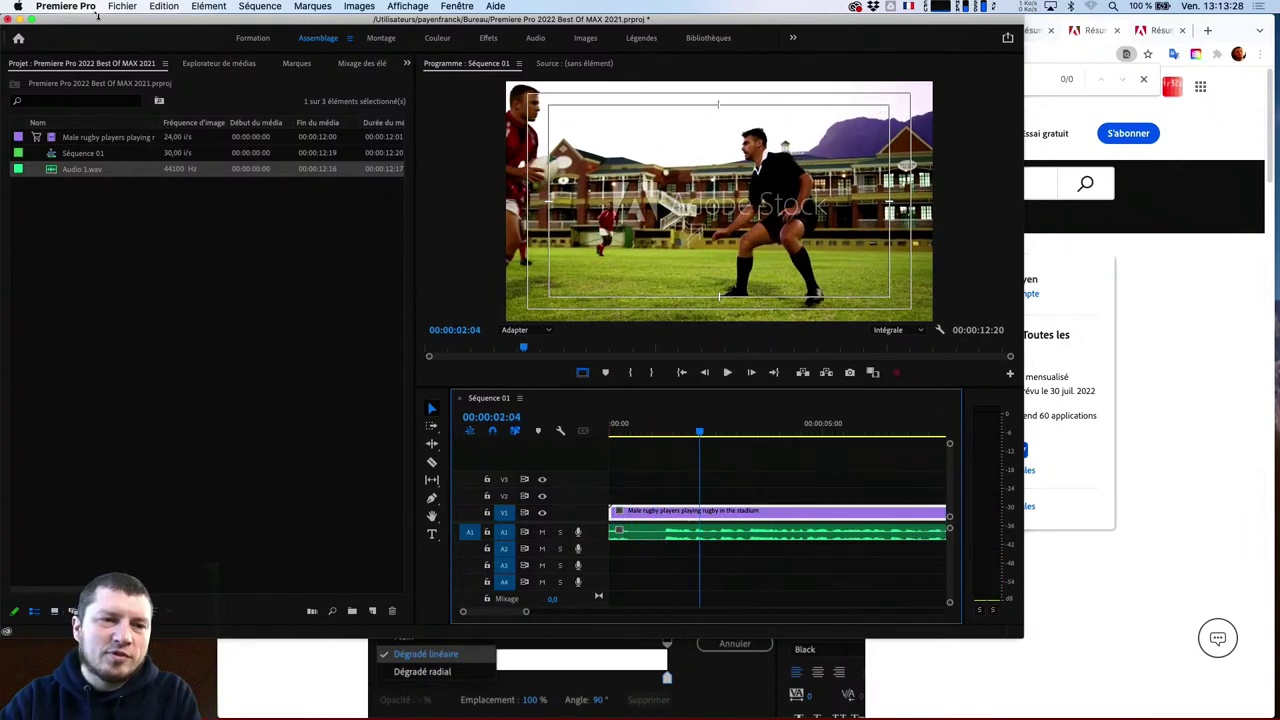
pyautogui.click(34, 20)
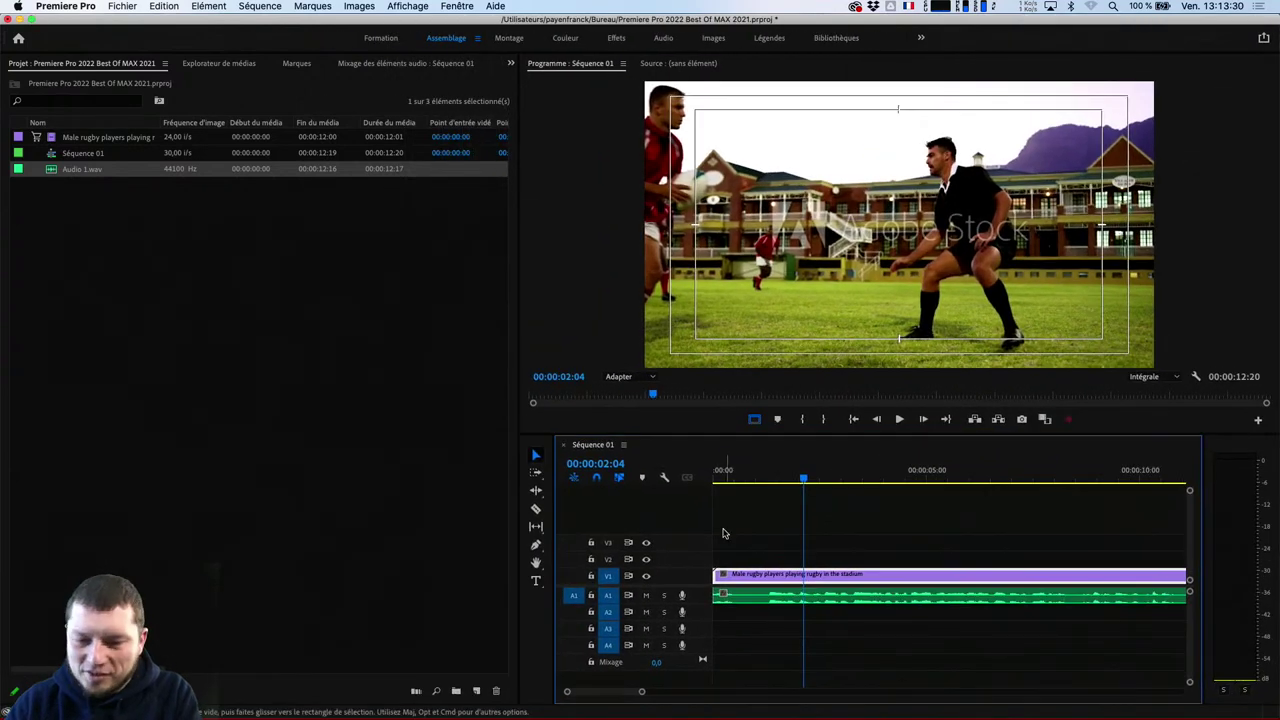
pyautogui.click(775, 470)
pyautogui.moveTo(775, 470); pyautogui.dragTo(753, 470)
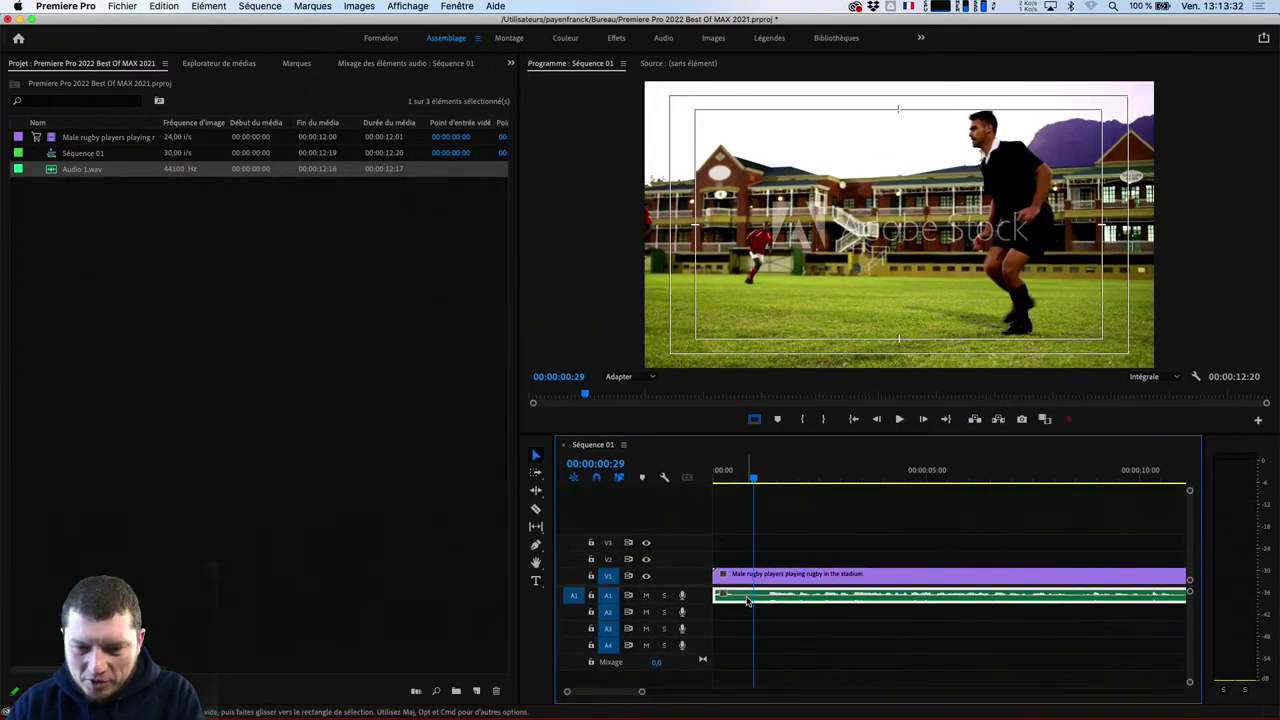
pyautogui.press('q')
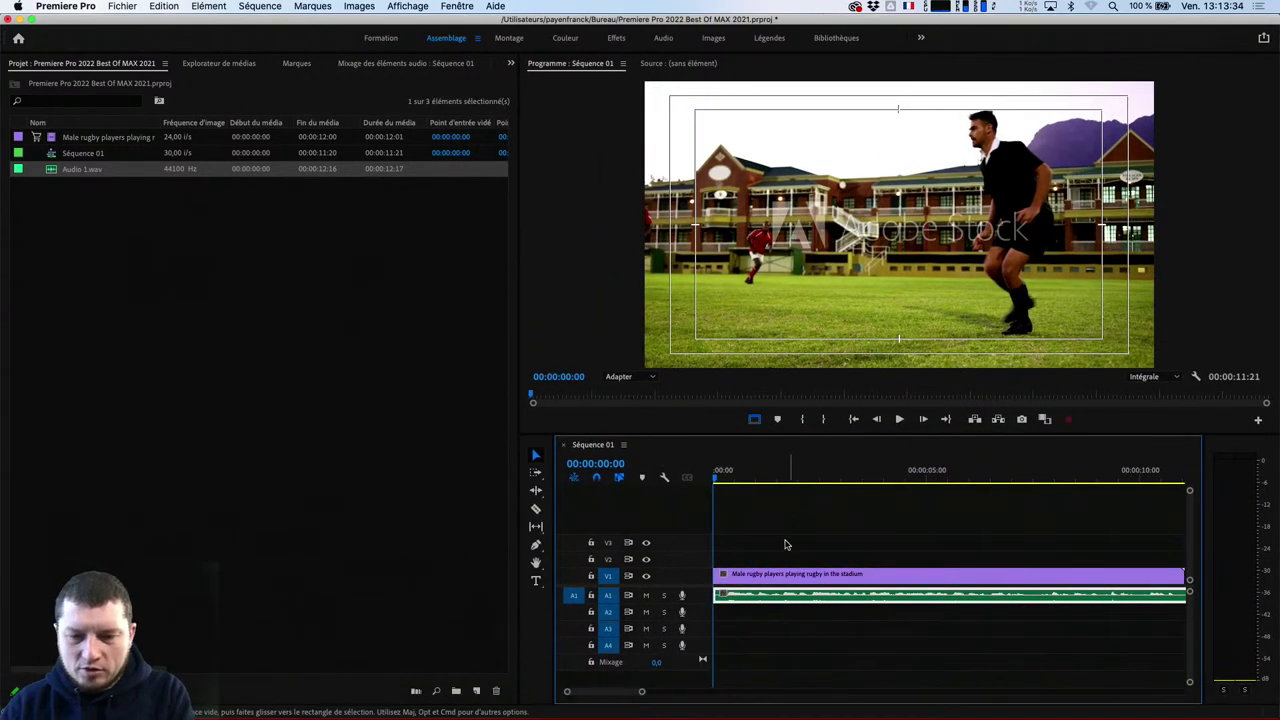
# In the Légendes workspace, transcribe the sequence's Mixage audio with the language set to Français
pyautogui.press('space')
pyautogui.press('space')
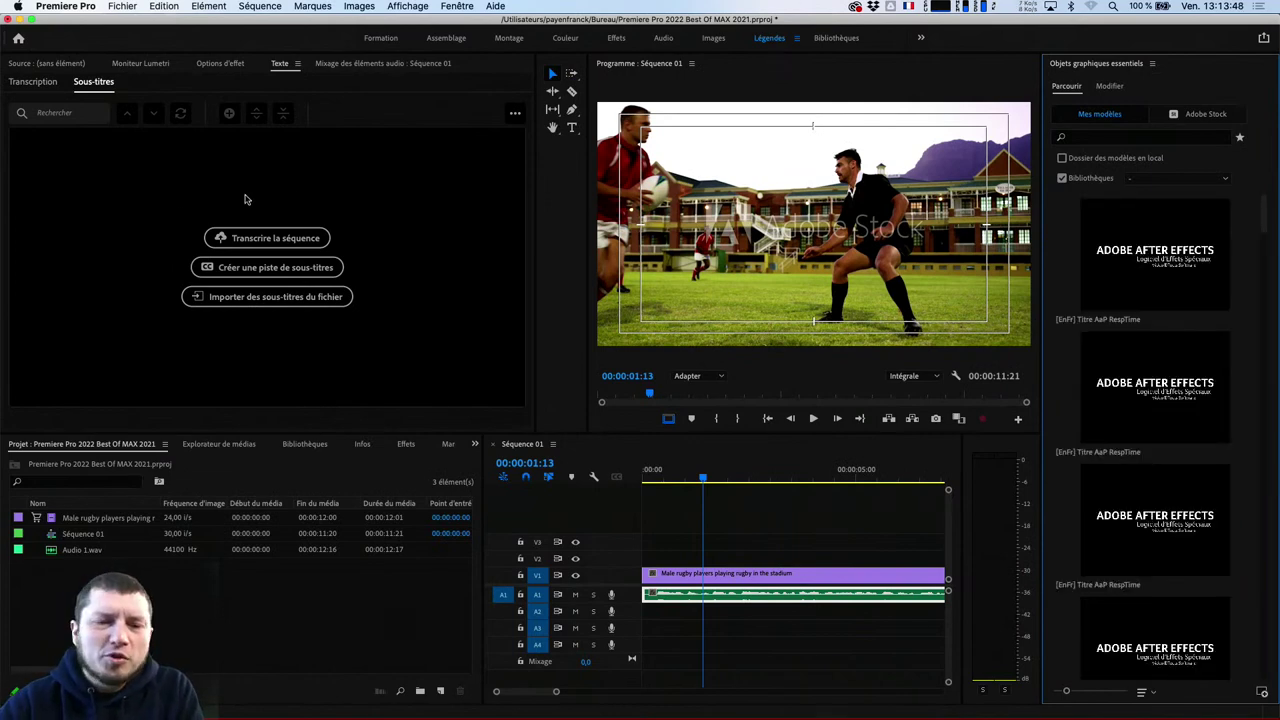
pyautogui.click(300, 242)
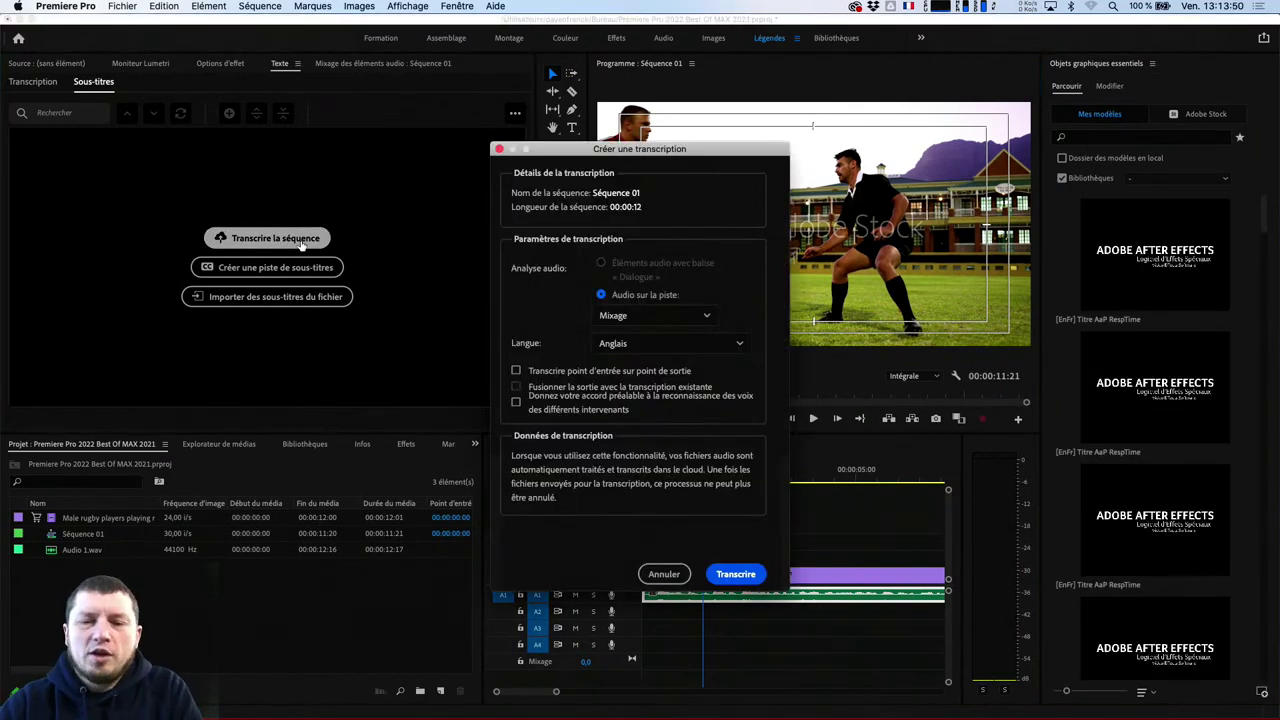
pyautogui.click(662, 343)
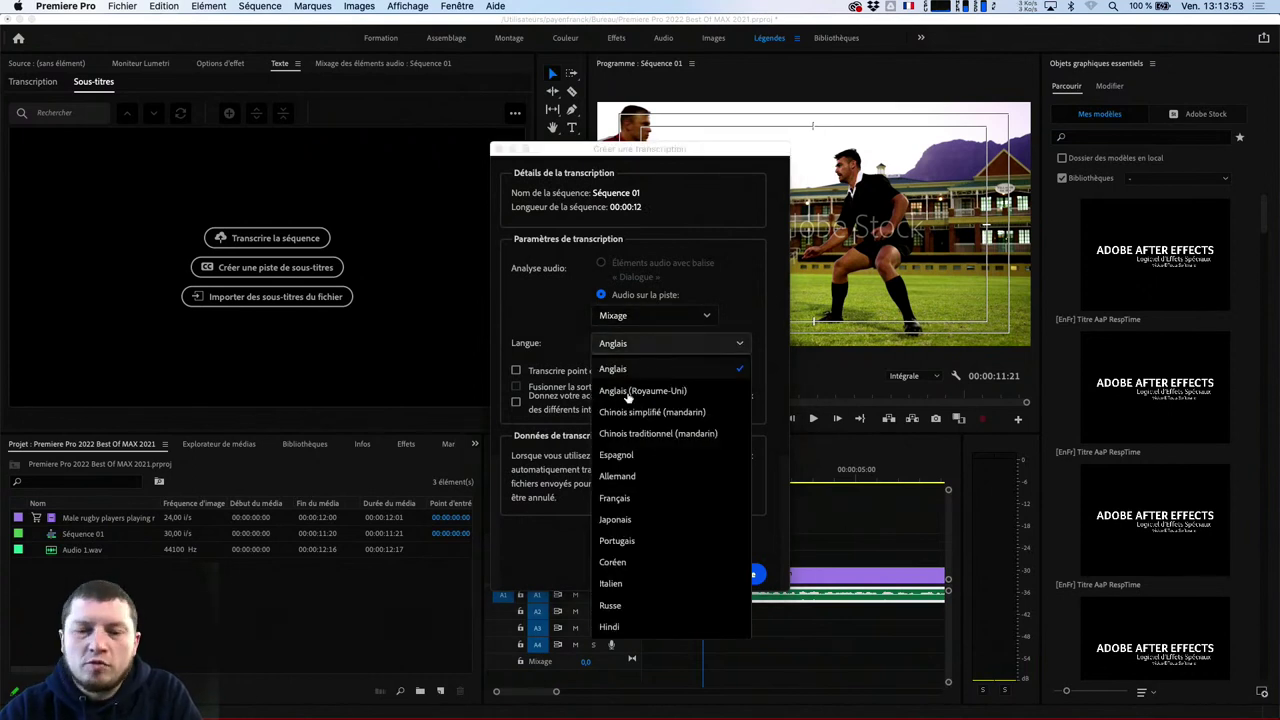
pyautogui.click(616, 498)
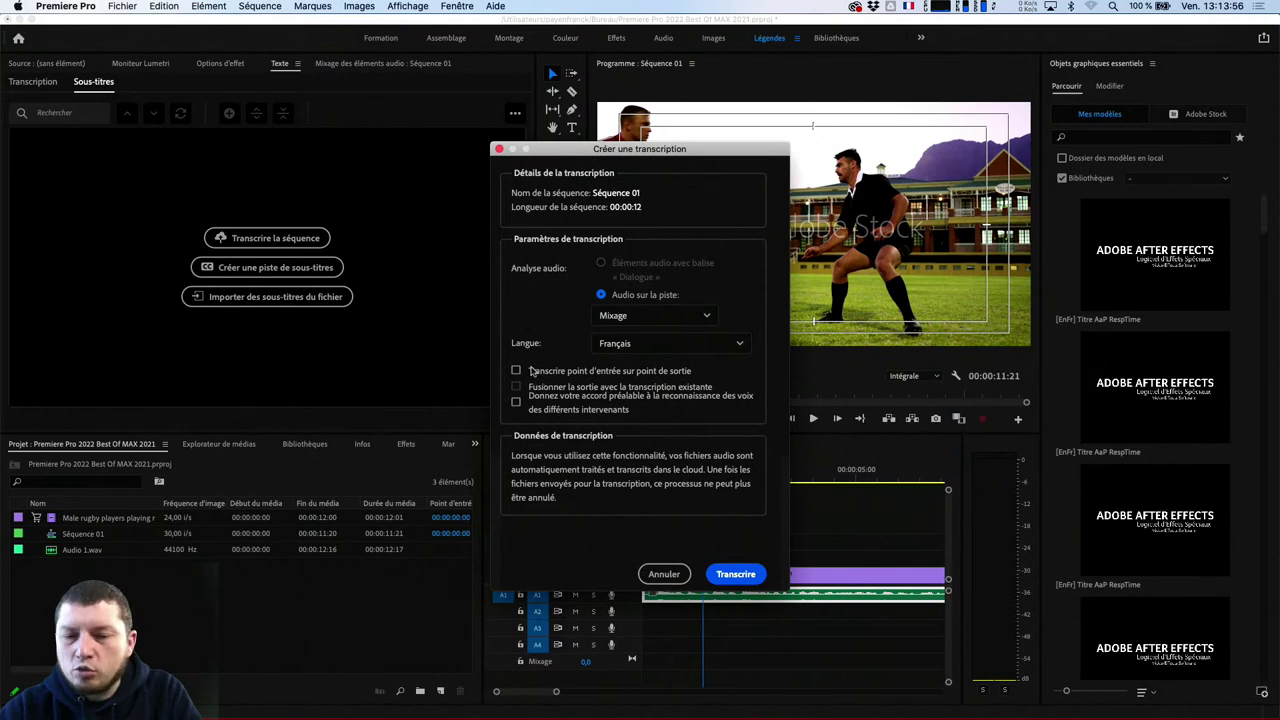
pyautogui.click(736, 574)
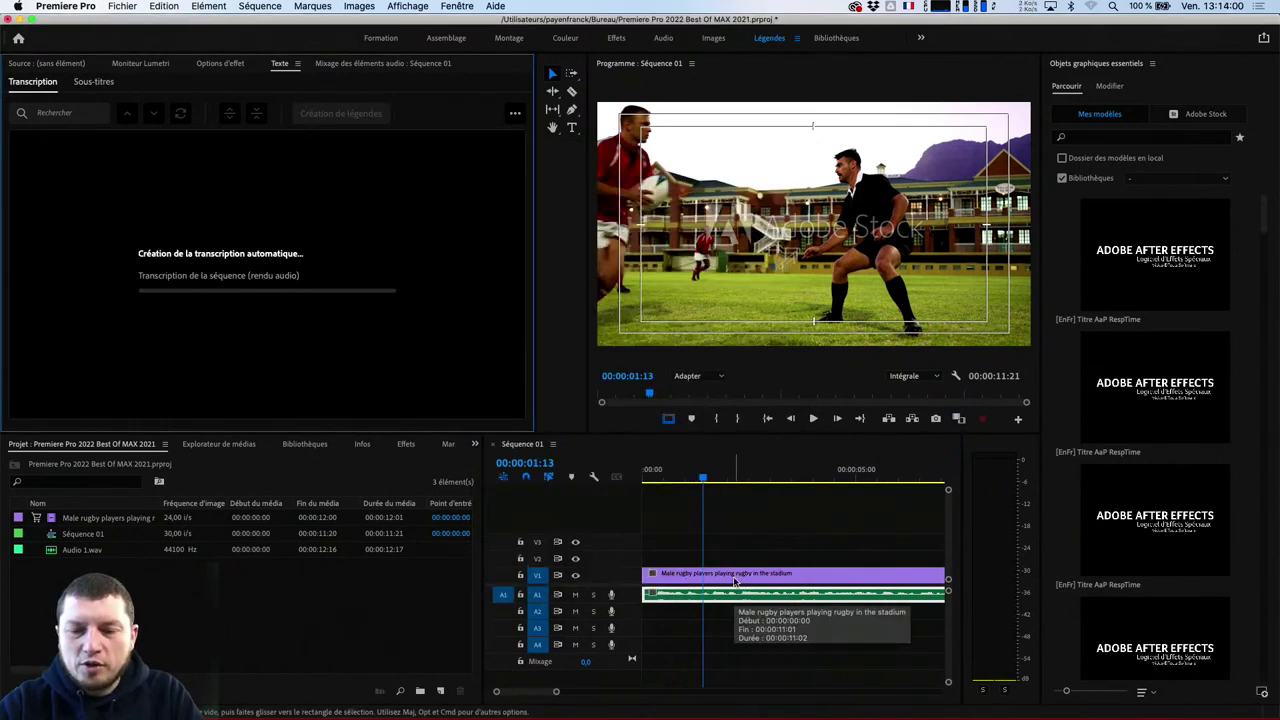
pyautogui.click(872, 470)
pyautogui.press('-')
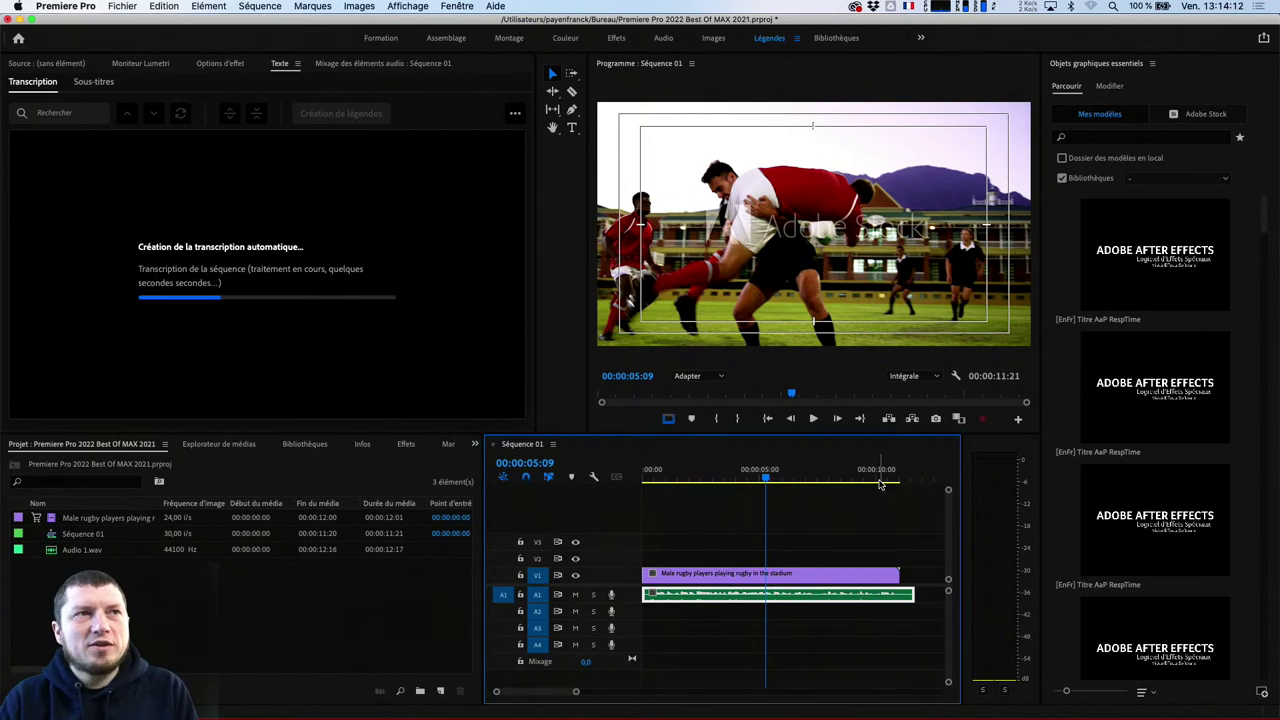
# Switch to Google Chrome and review the features currently in Beta on the Nouveautés d'Adobe Premiere Pro page
pyautogui.press('super+Tab')
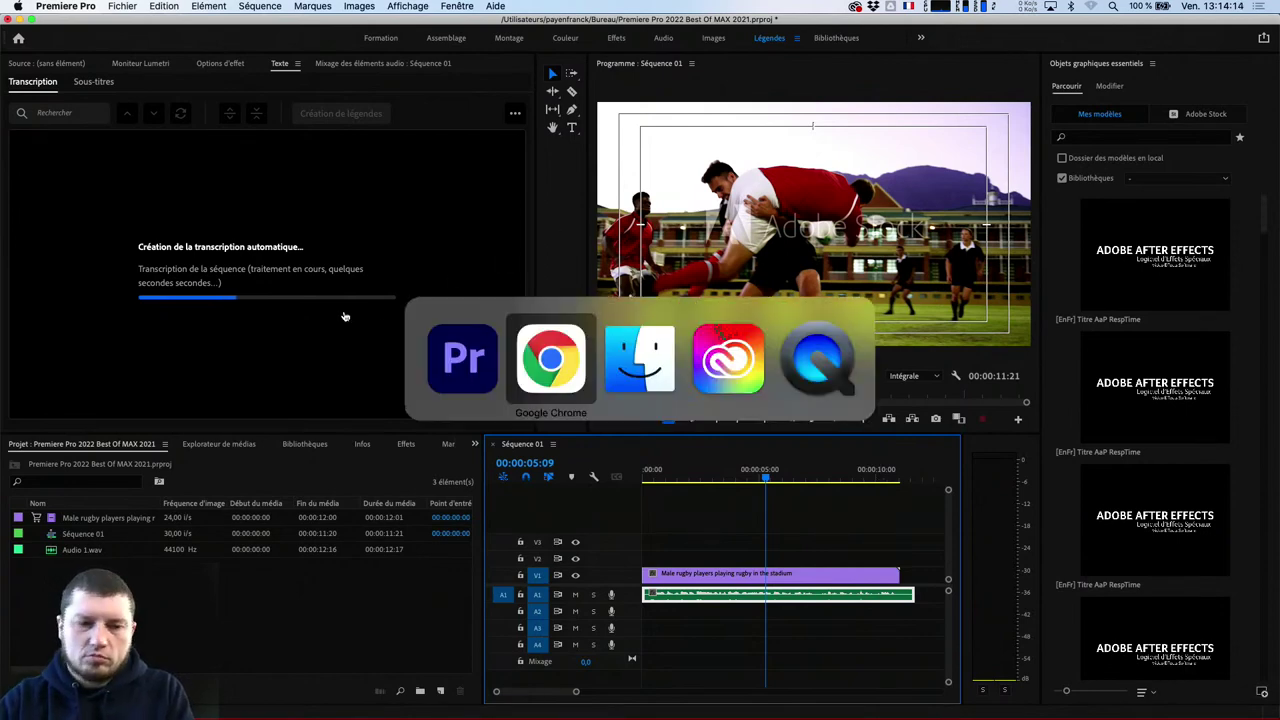
pyautogui.click(551, 358)
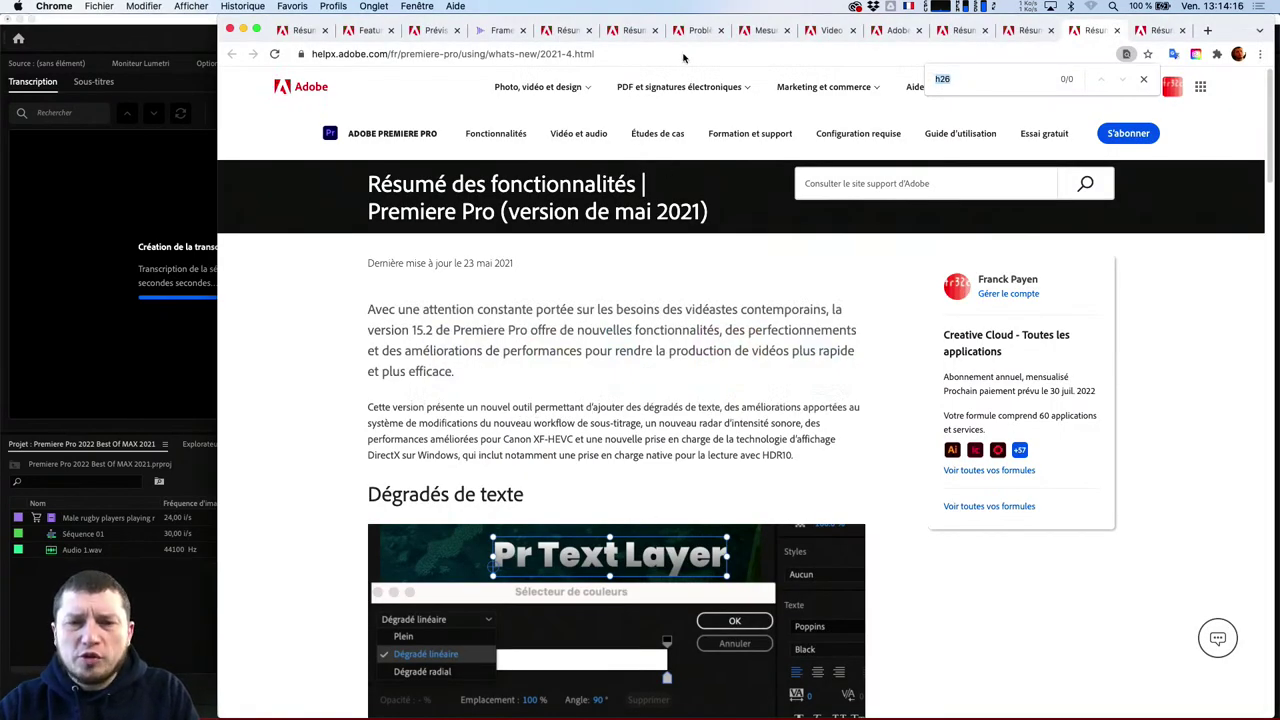
pyautogui.click(1025, 31)
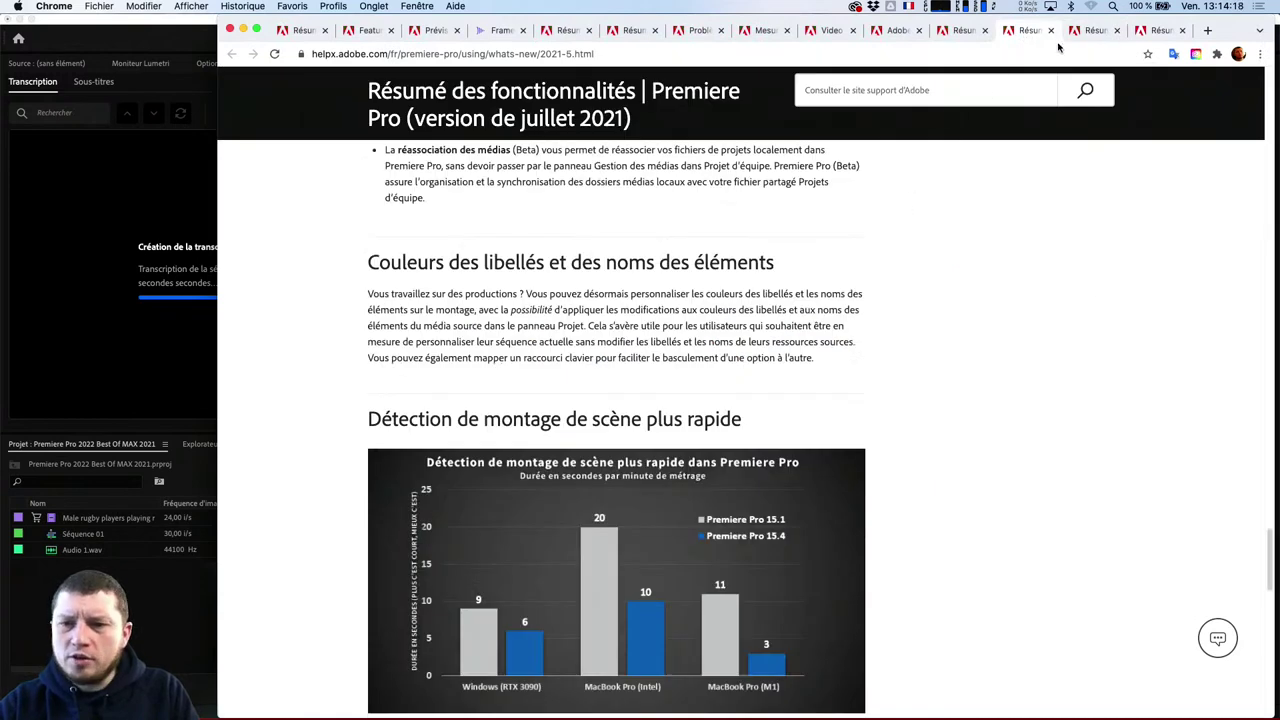
pyautogui.click(958, 33)
pyautogui.scroll(5, 800, 255)
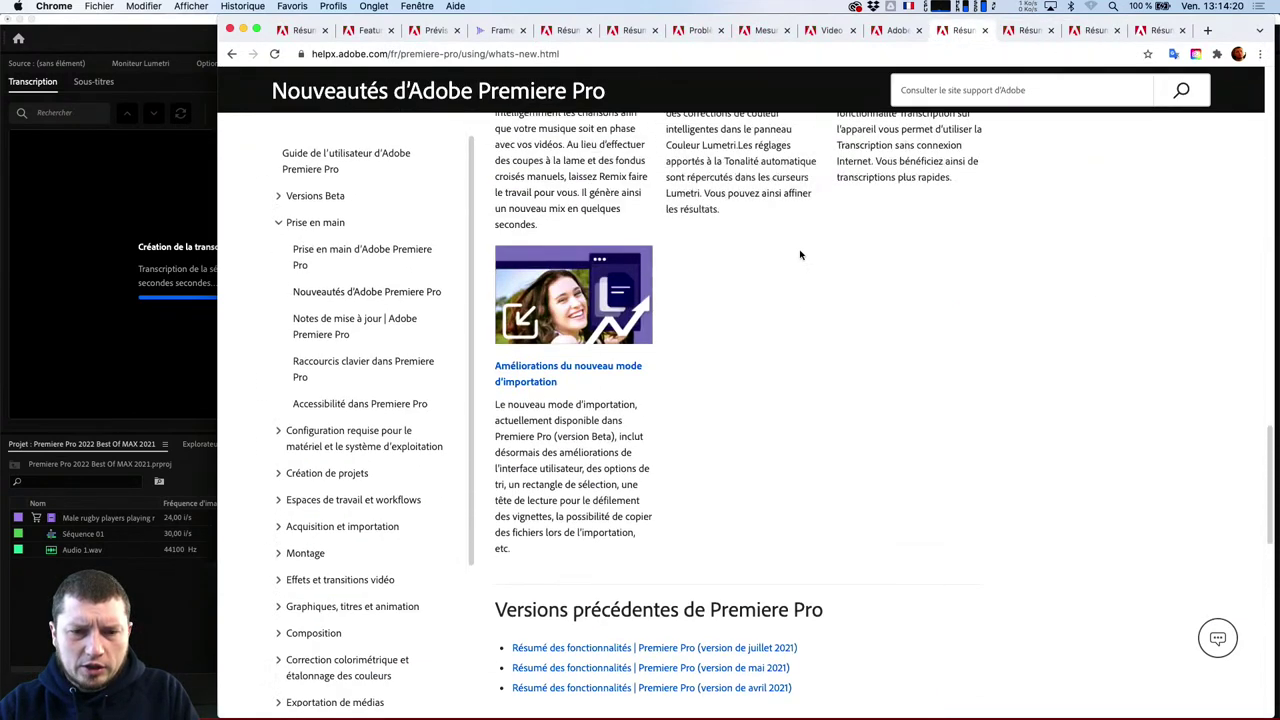
pyautogui.scroll(5, 800, 255)
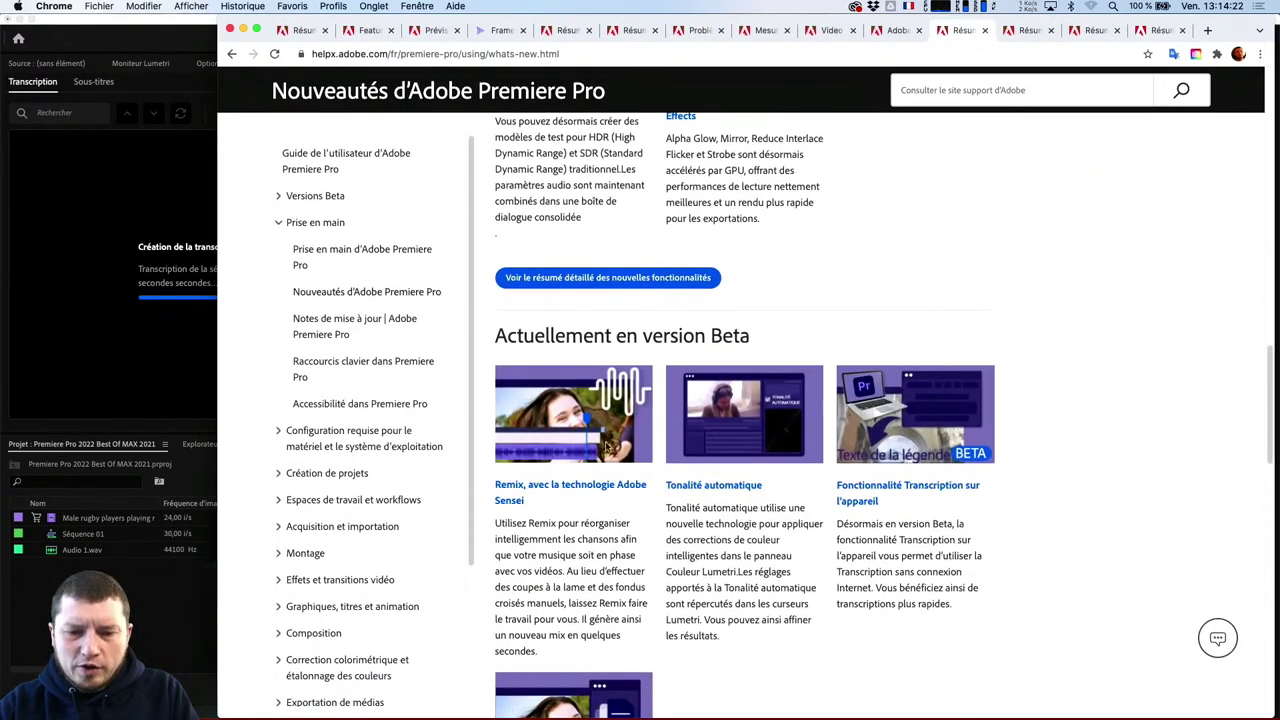
pyautogui.scroll(-3, 893, 358)
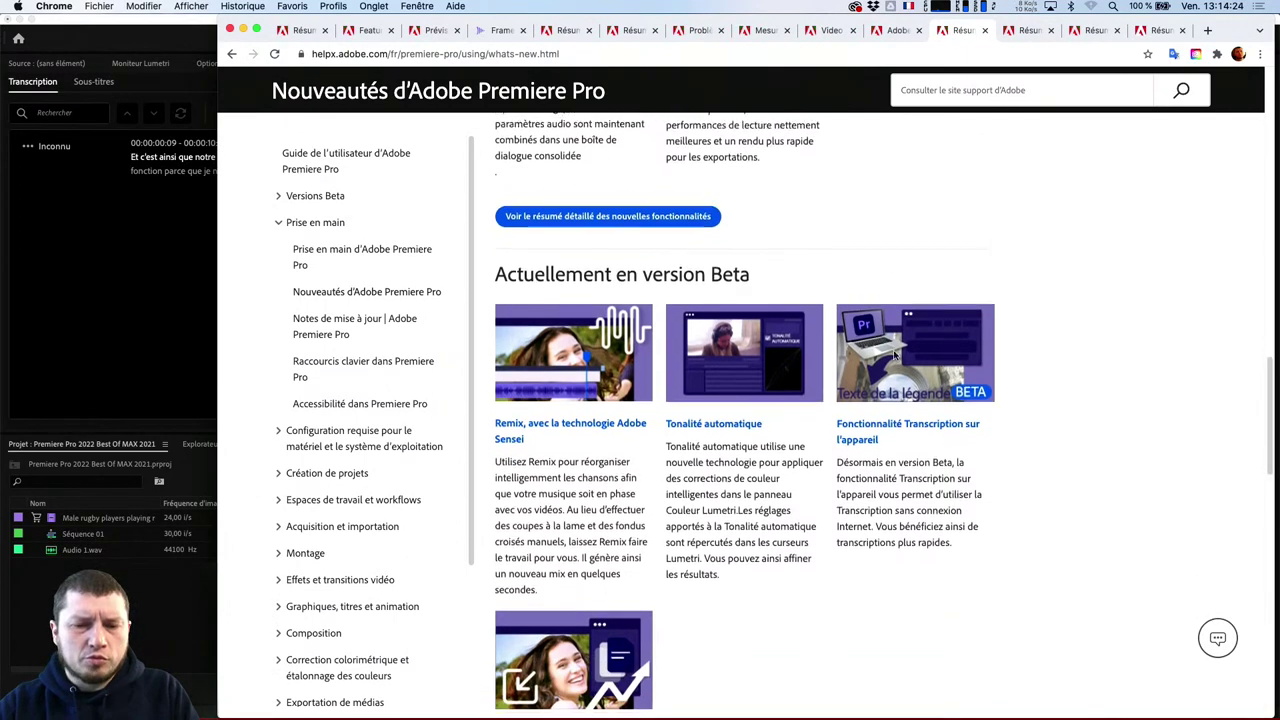
pyautogui.scroll(-2, 950, 410)
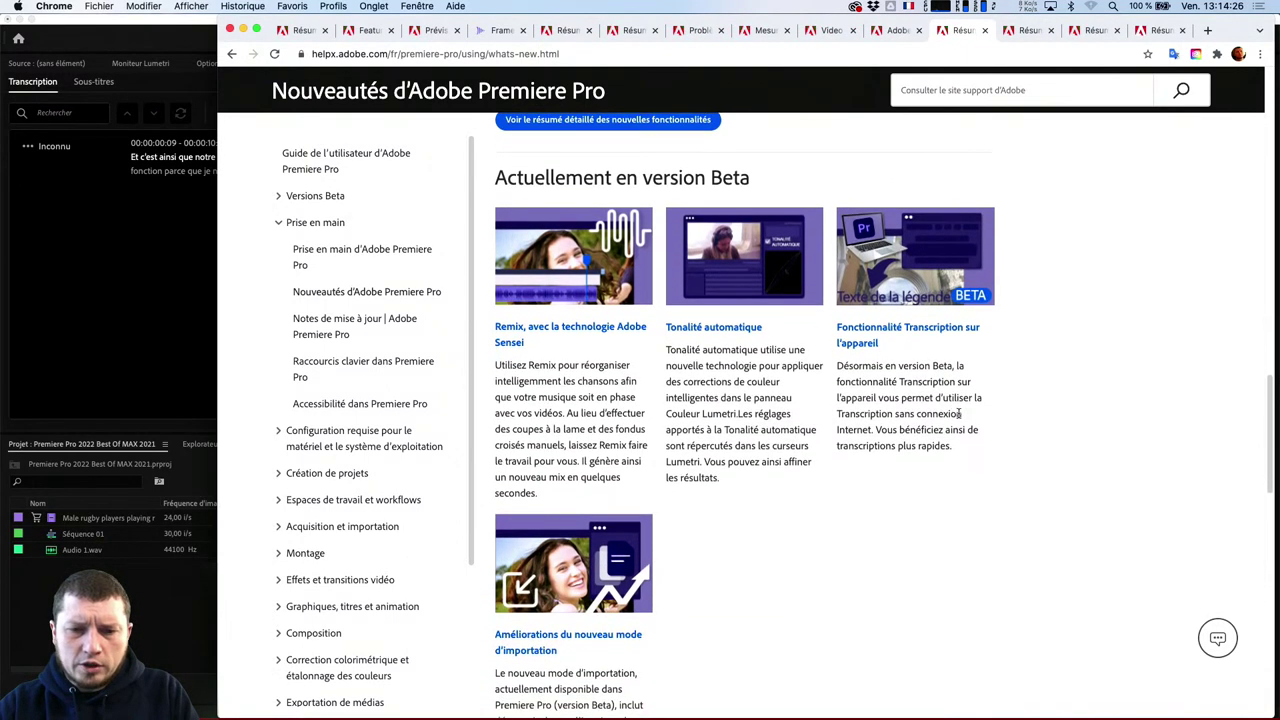
pyautogui.scroll(1, 950, 440)
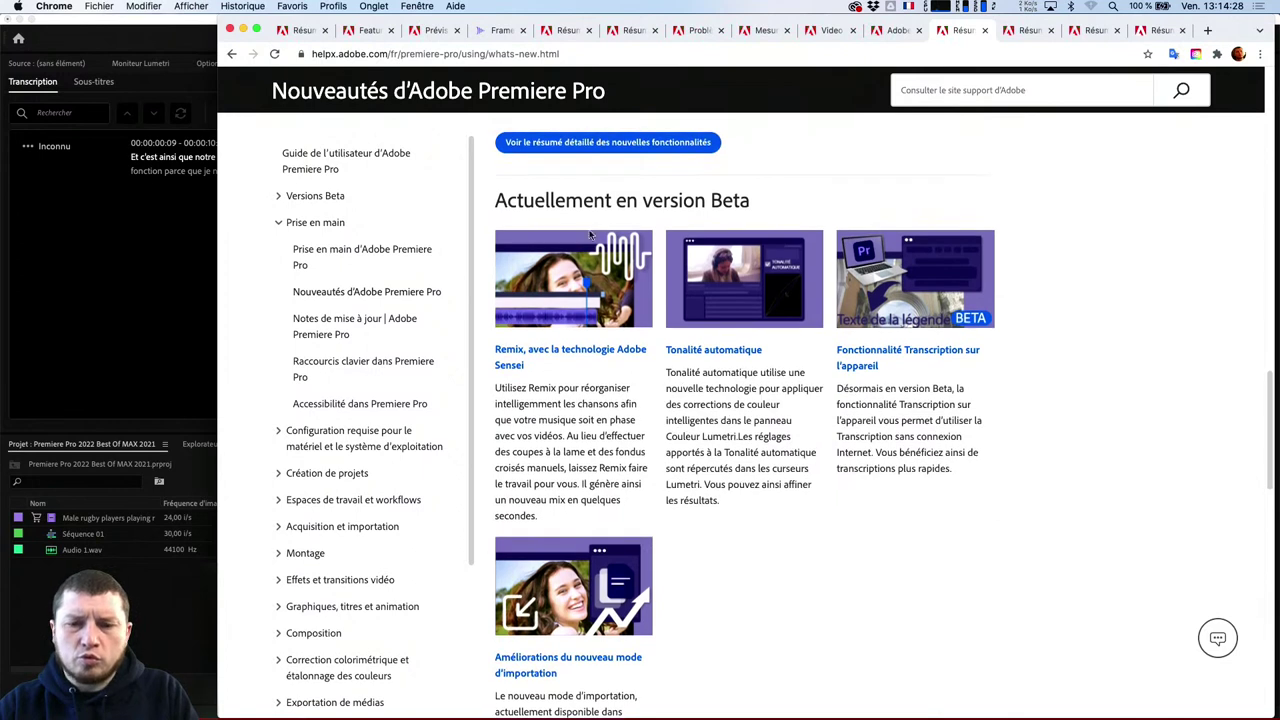
pyautogui.moveTo(616, 201); pyautogui.dragTo(675, 215)
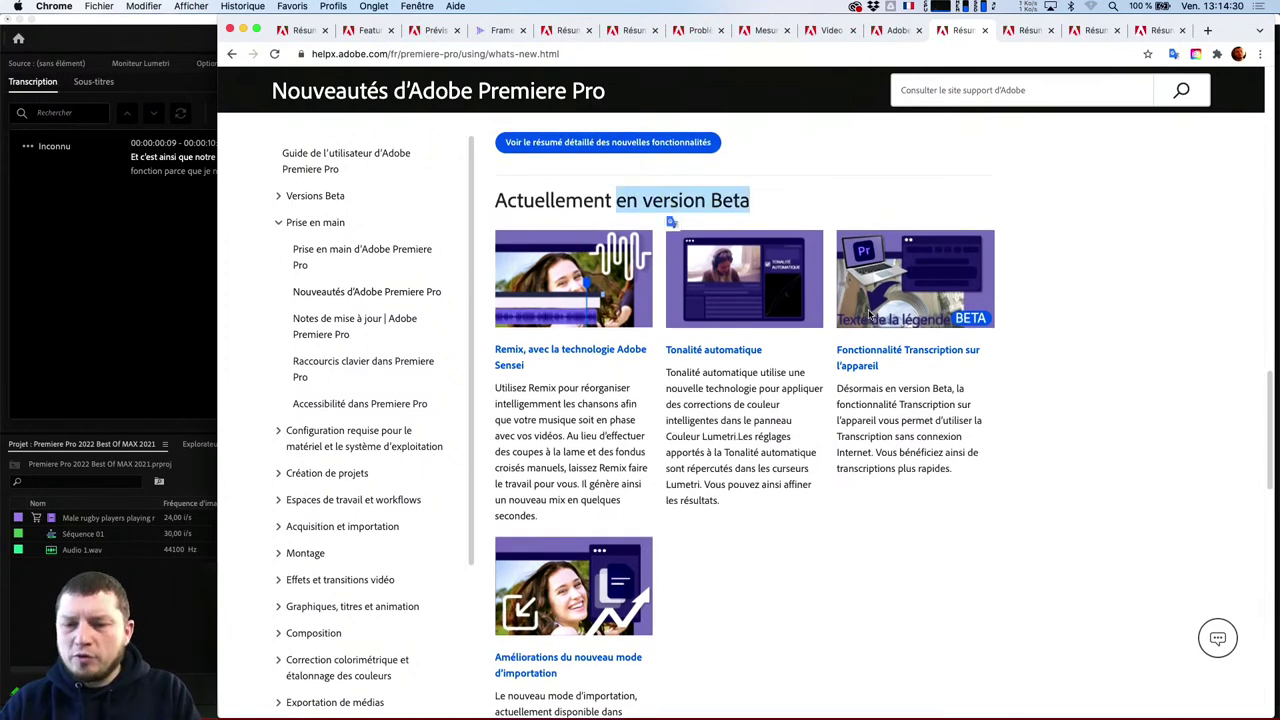
# Open the on-device transcription feature's details in a new browser tab and read the language module requirements
pyautogui.keyDown('super'); pyautogui.click(884, 360); pyautogui.keyUp('super')
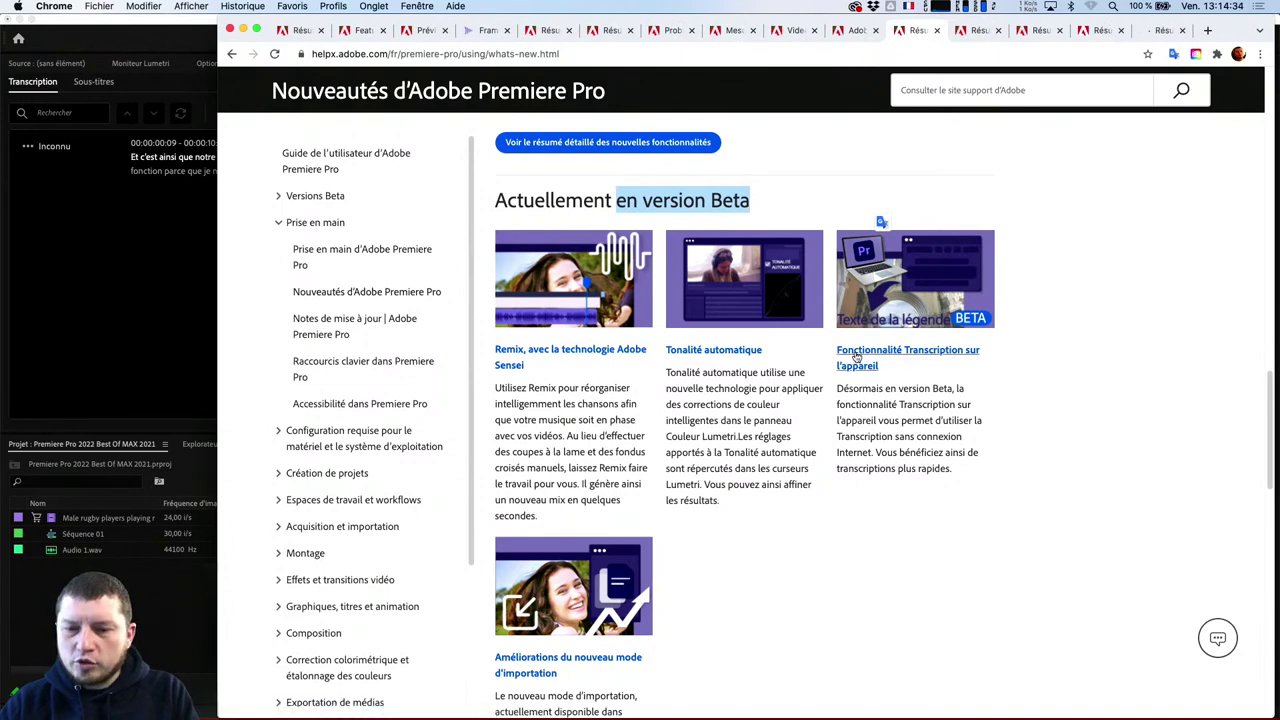
pyautogui.click(1155, 38)
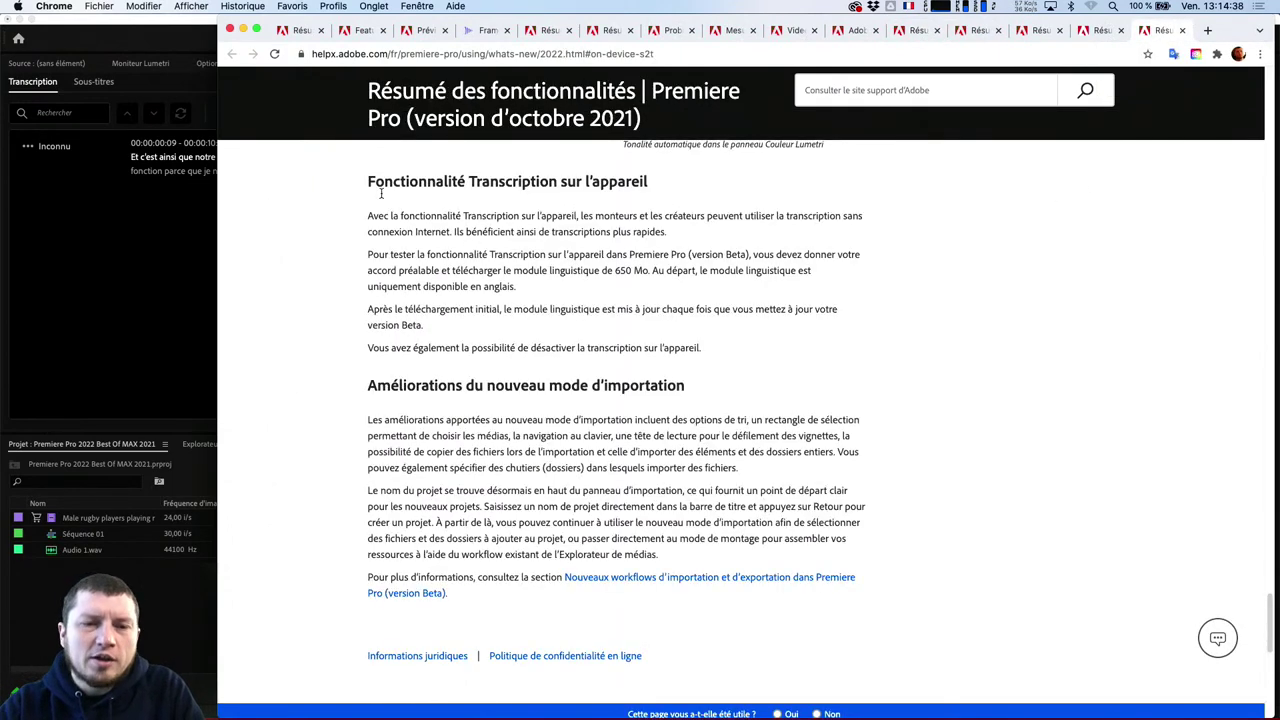
pyautogui.moveTo(380, 194); pyautogui.dragTo(634, 287)
pyautogui.click(650, 286)
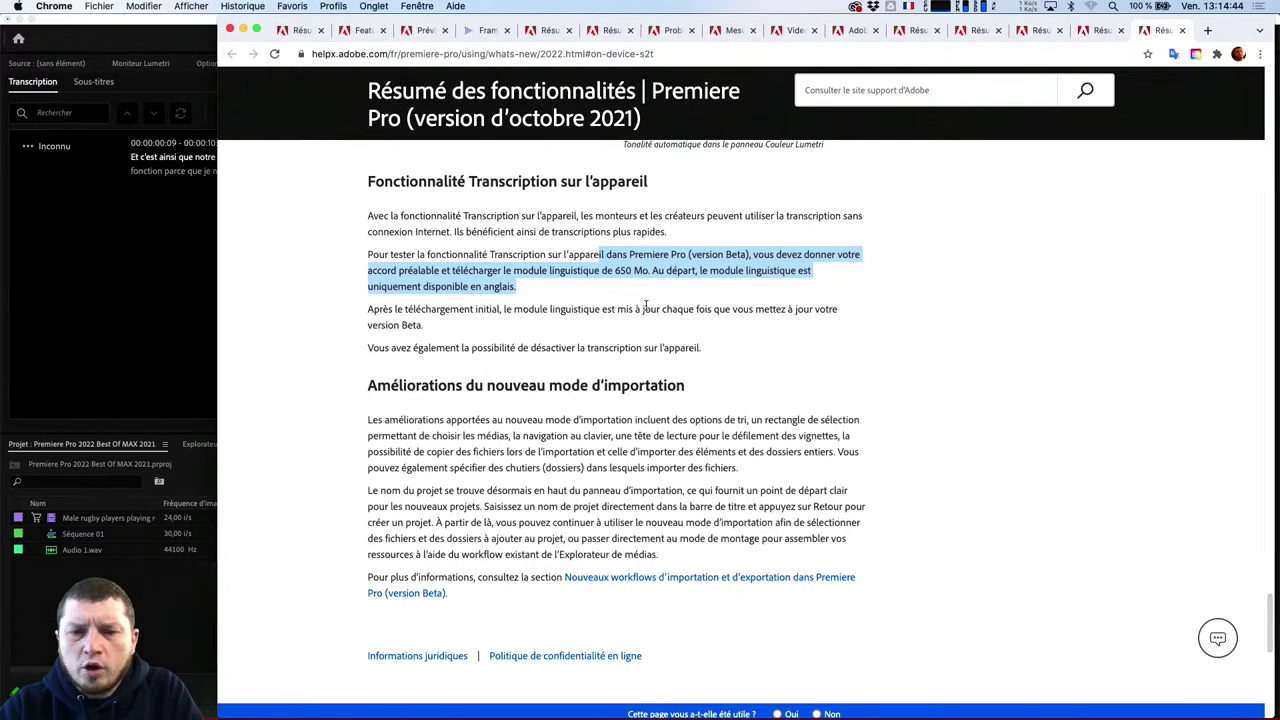
# Return to Premiere Pro and scrub the sequence to 00:00:10:10 to check the transcript against the voice-over
pyautogui.click(136, 238)
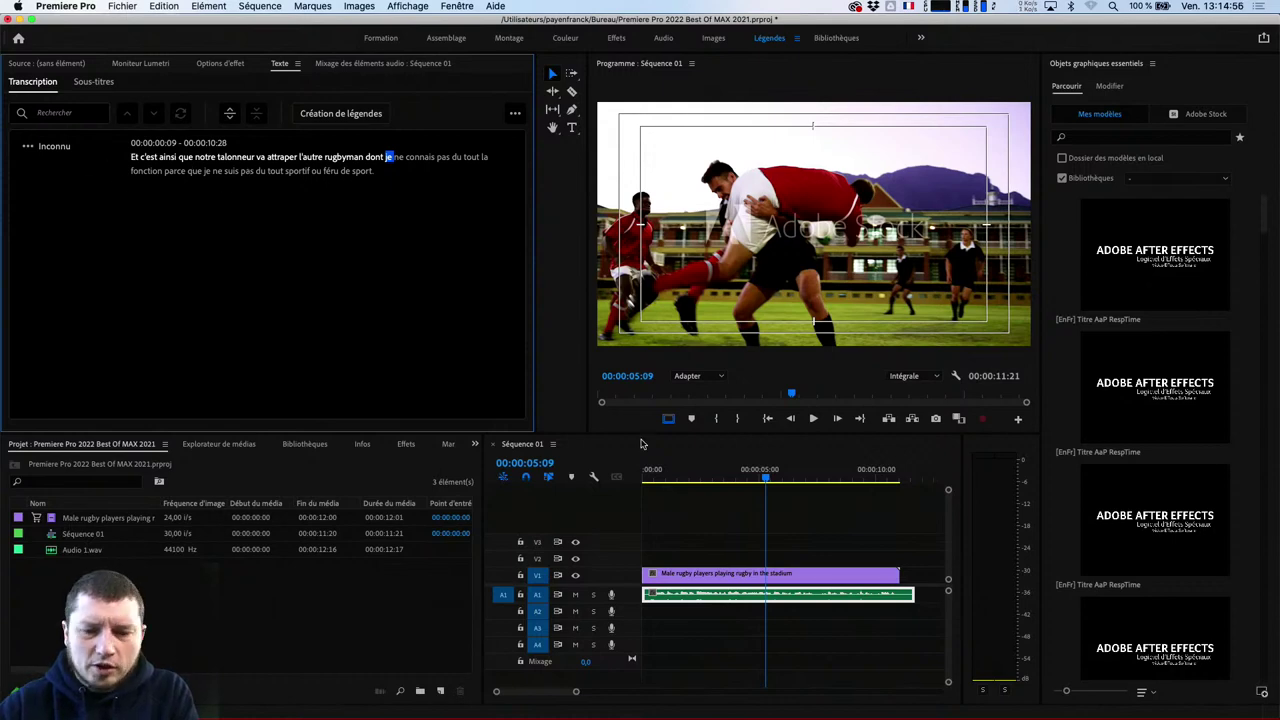
pyautogui.click(710, 470)
pyautogui.click(855, 478)
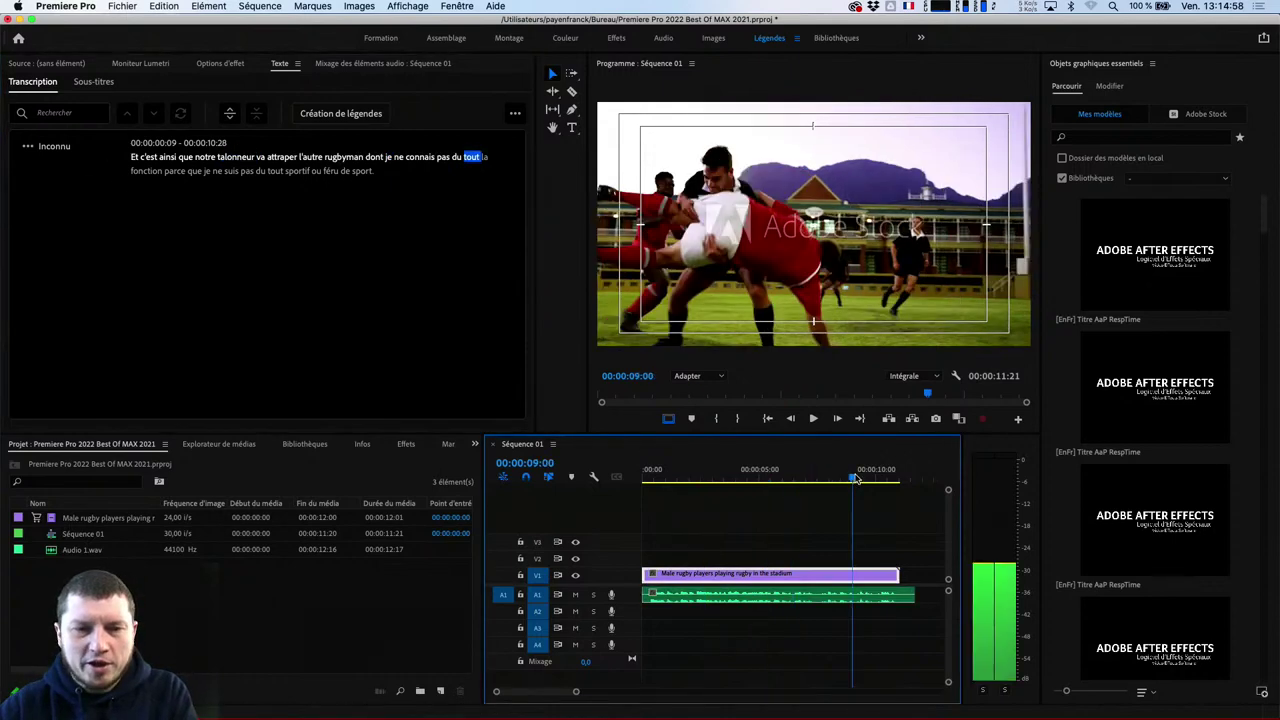
pyautogui.moveTo(855, 478); pyautogui.dragTo(883, 478)
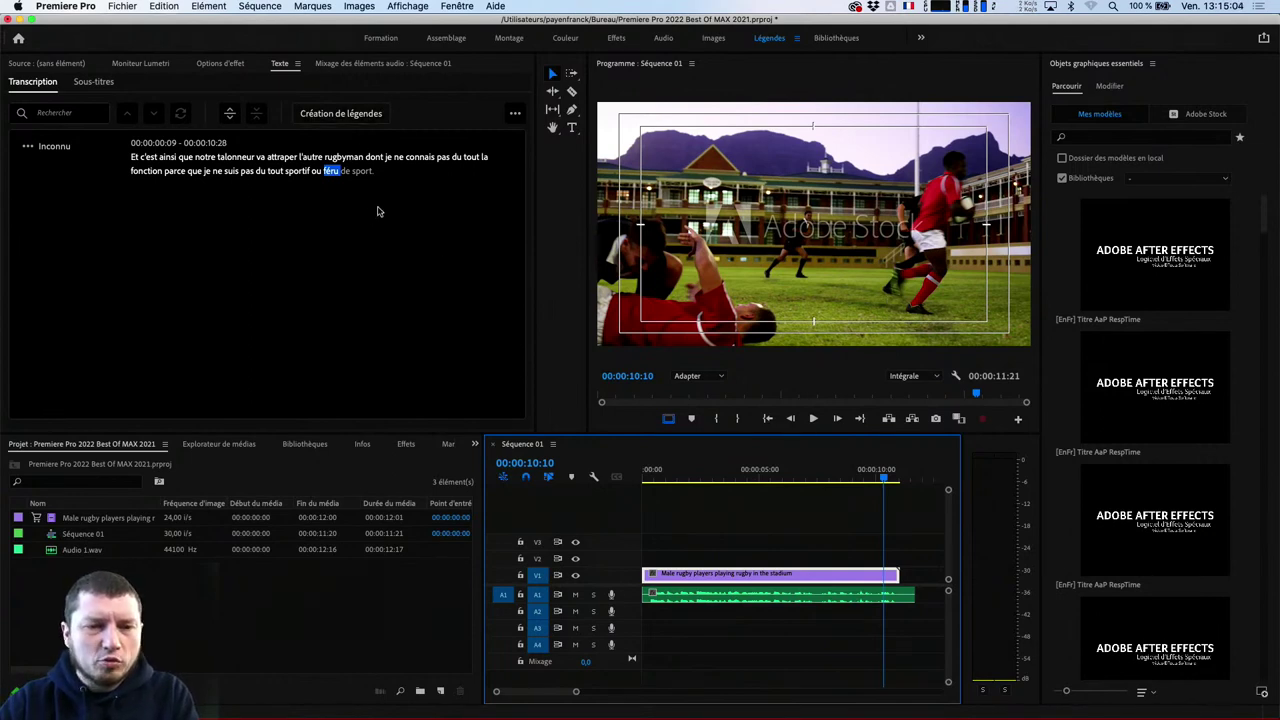
pyautogui.click(350, 115)
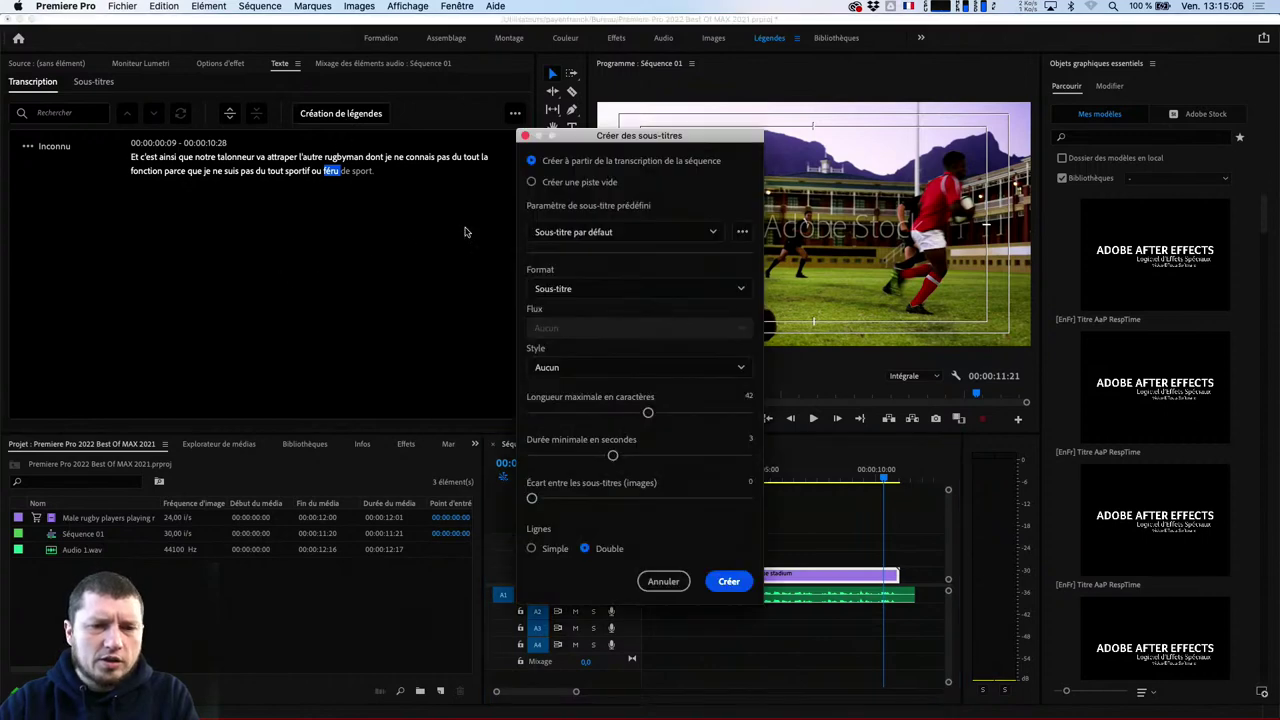
pyautogui.moveTo(565, 138); pyautogui.dragTo(340, 264)
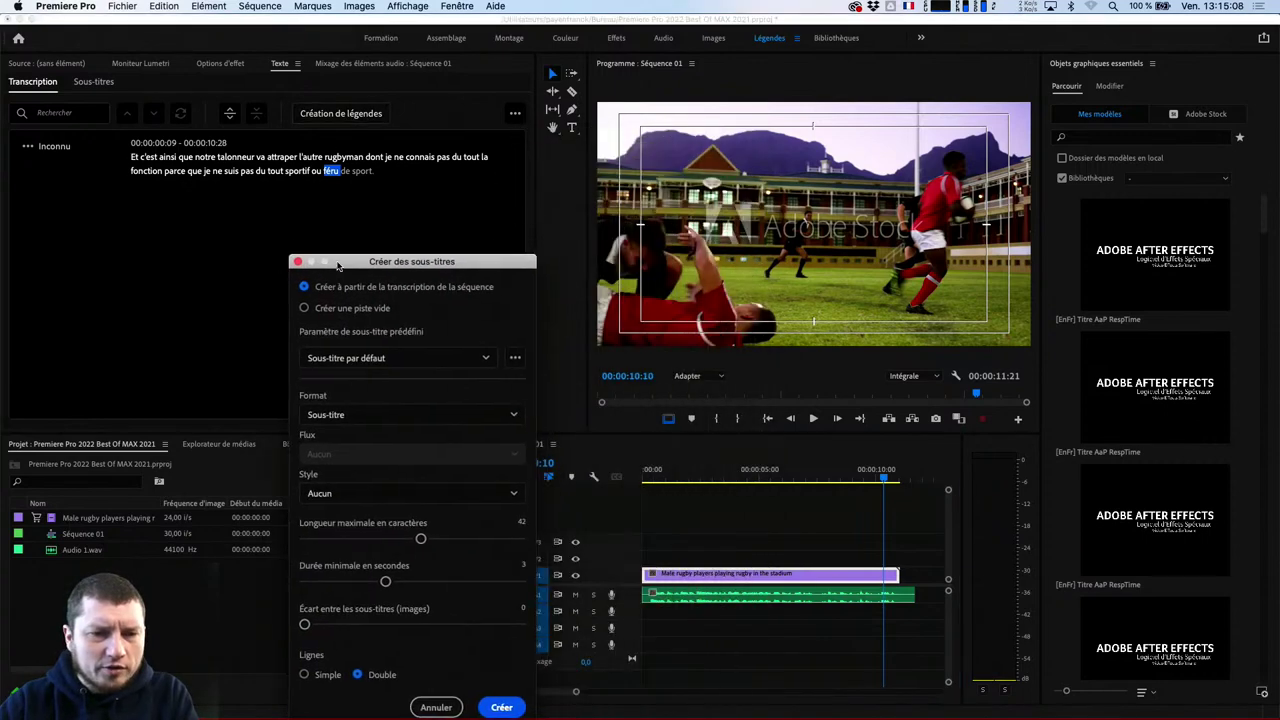
pyautogui.click(437, 707)
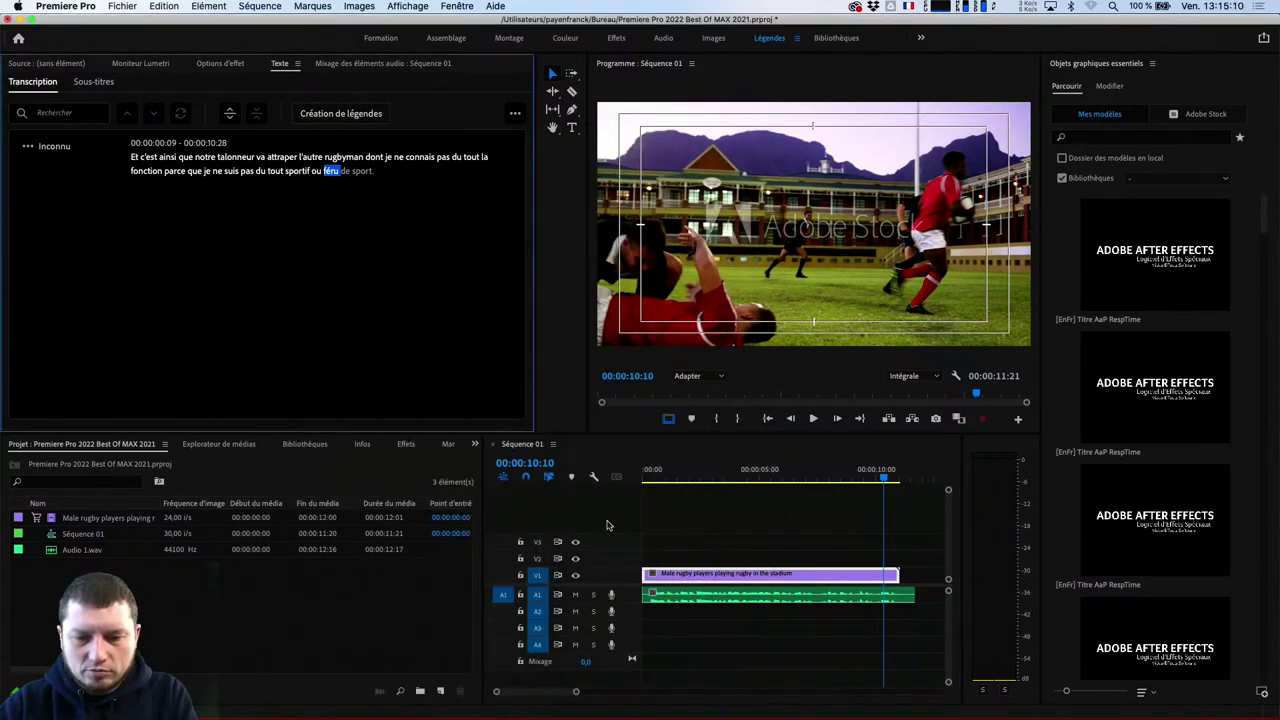
# Play the sequence to its end, then open the transcript's caption creation settings and examine the preset, format and style options
pyautogui.press('space')
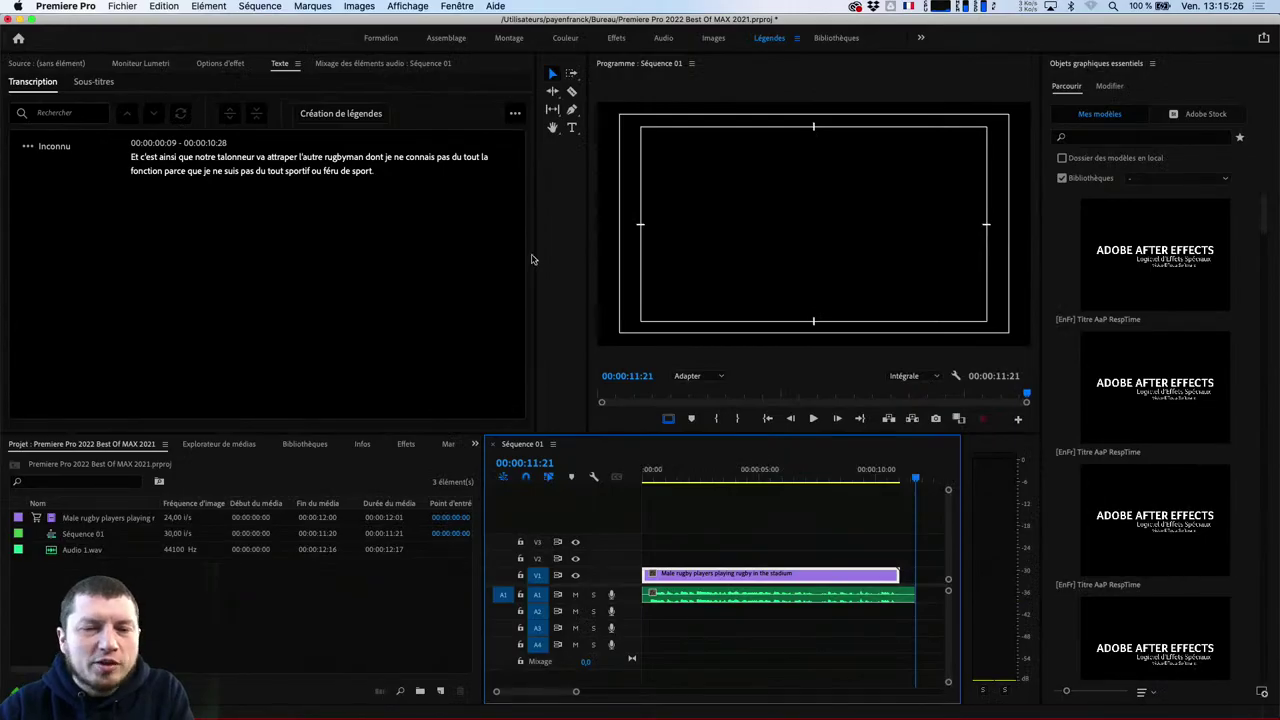
pyautogui.click(354, 116)
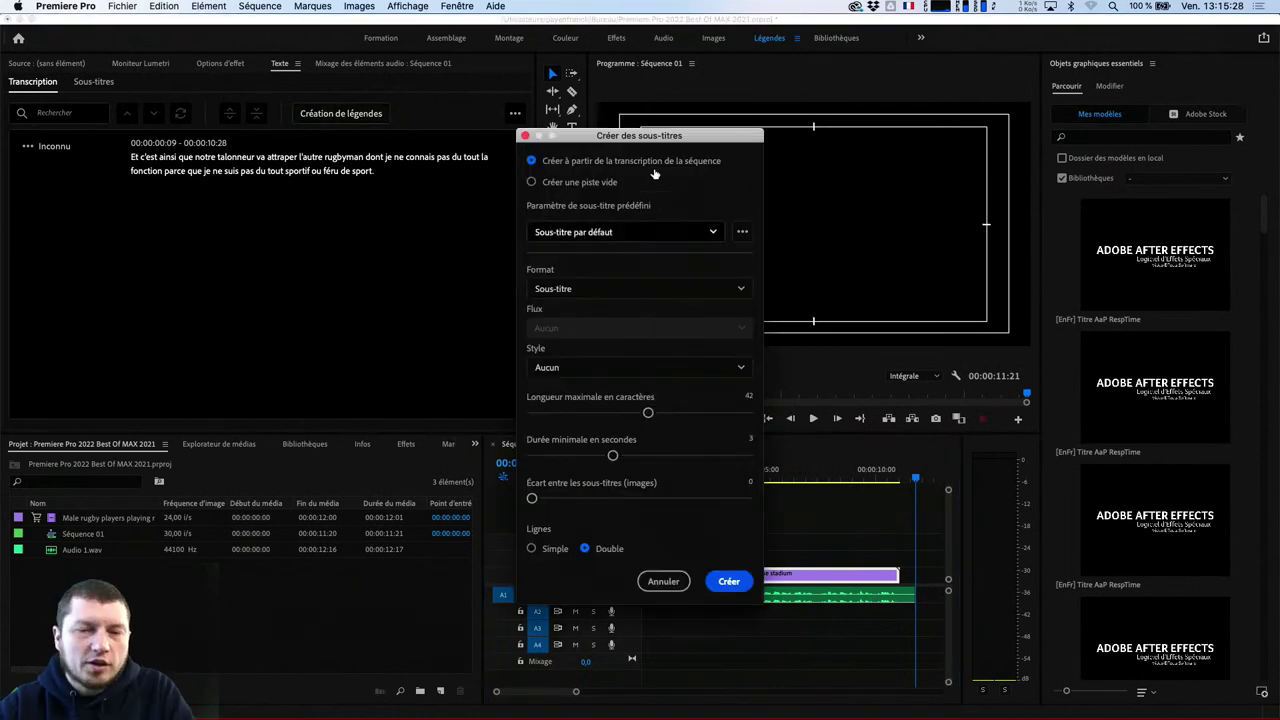
pyautogui.click(612, 231)
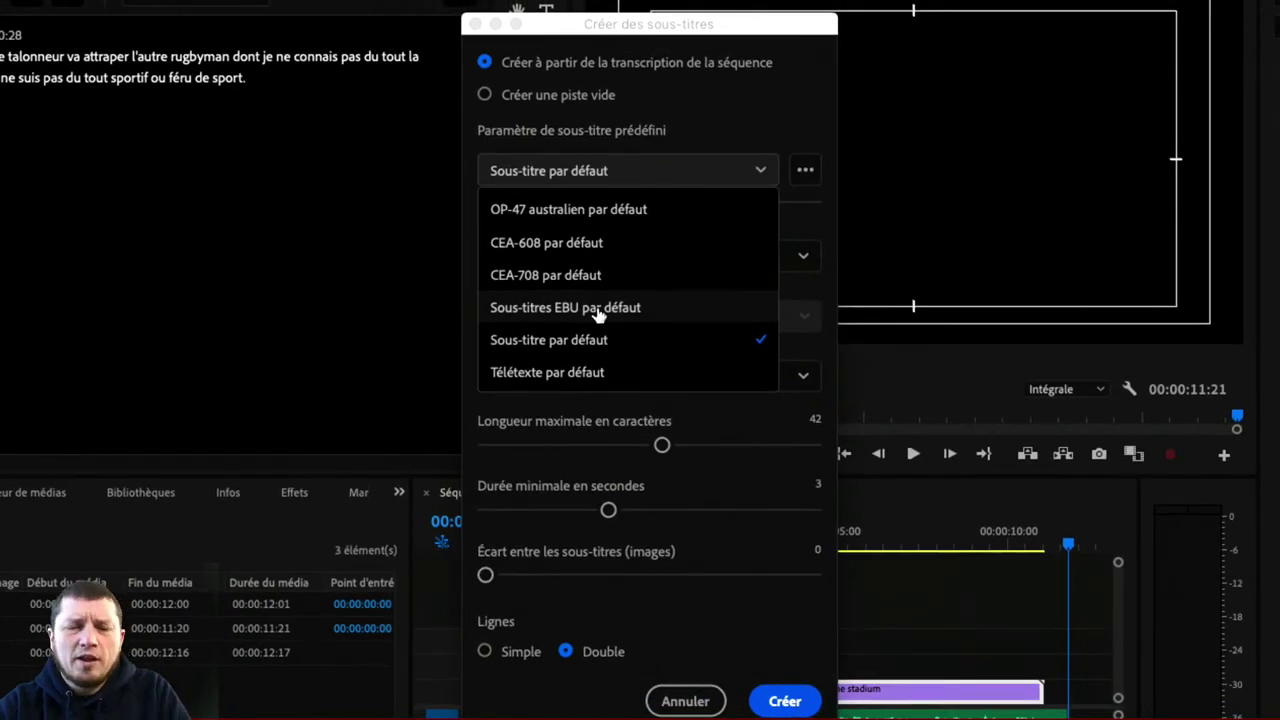
pyautogui.click(819, 206)
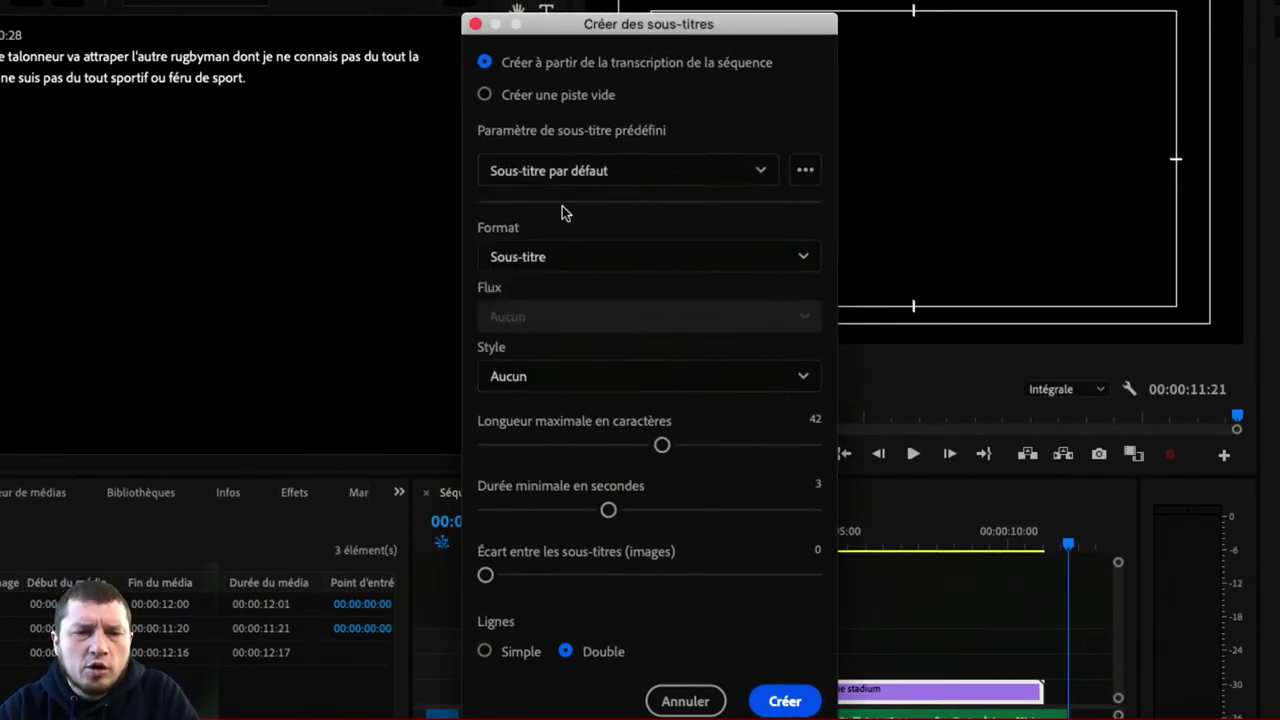
pyautogui.click(530, 257)
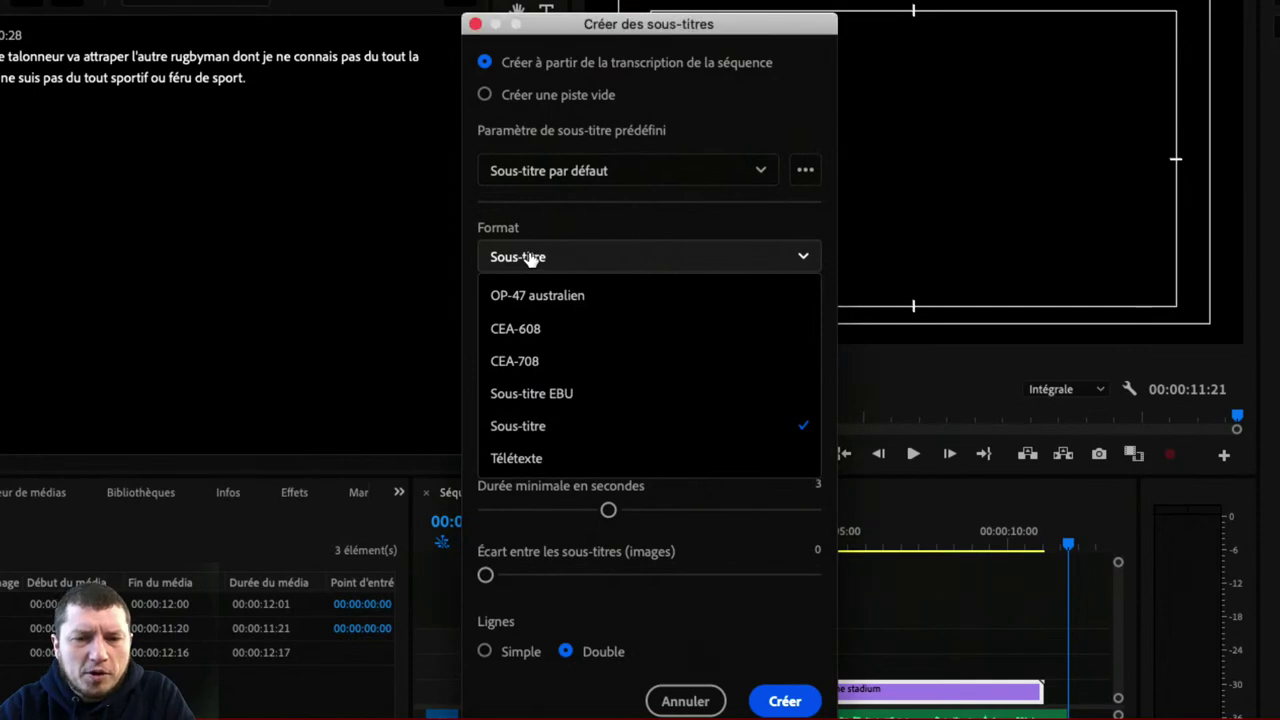
pyautogui.click(530, 257)
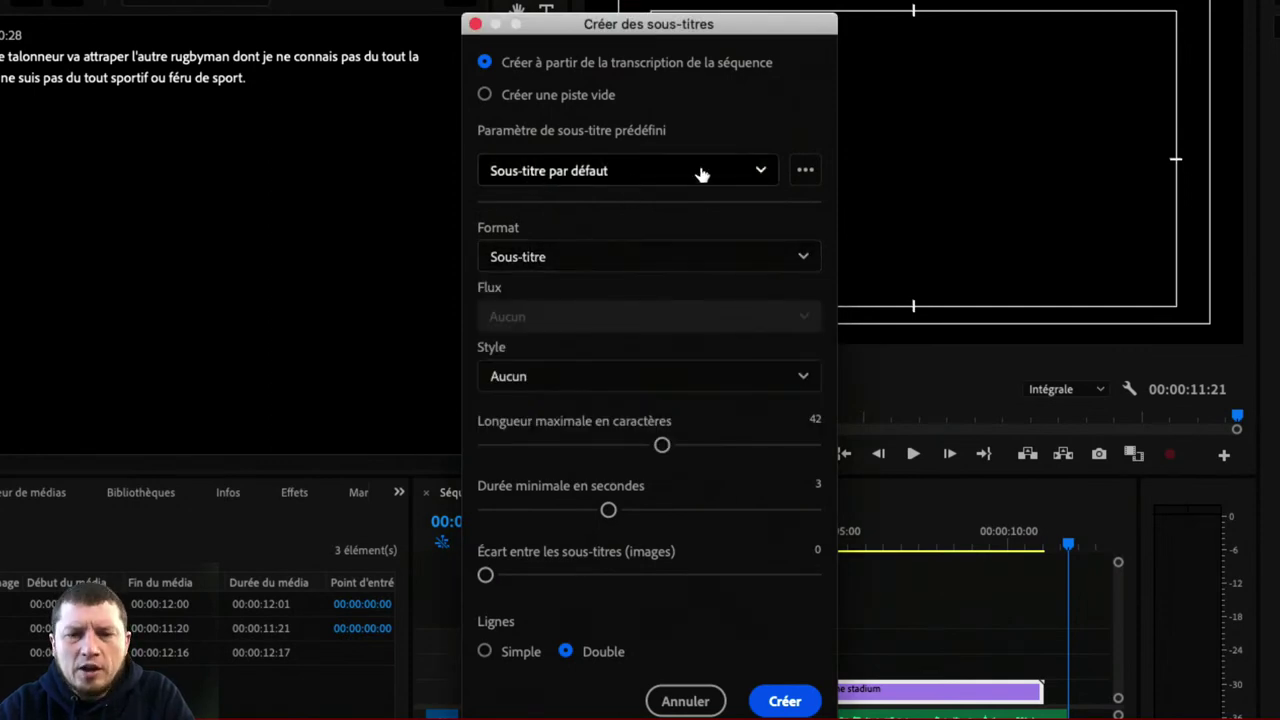
pyautogui.click(595, 255)
pyautogui.click(595, 255)
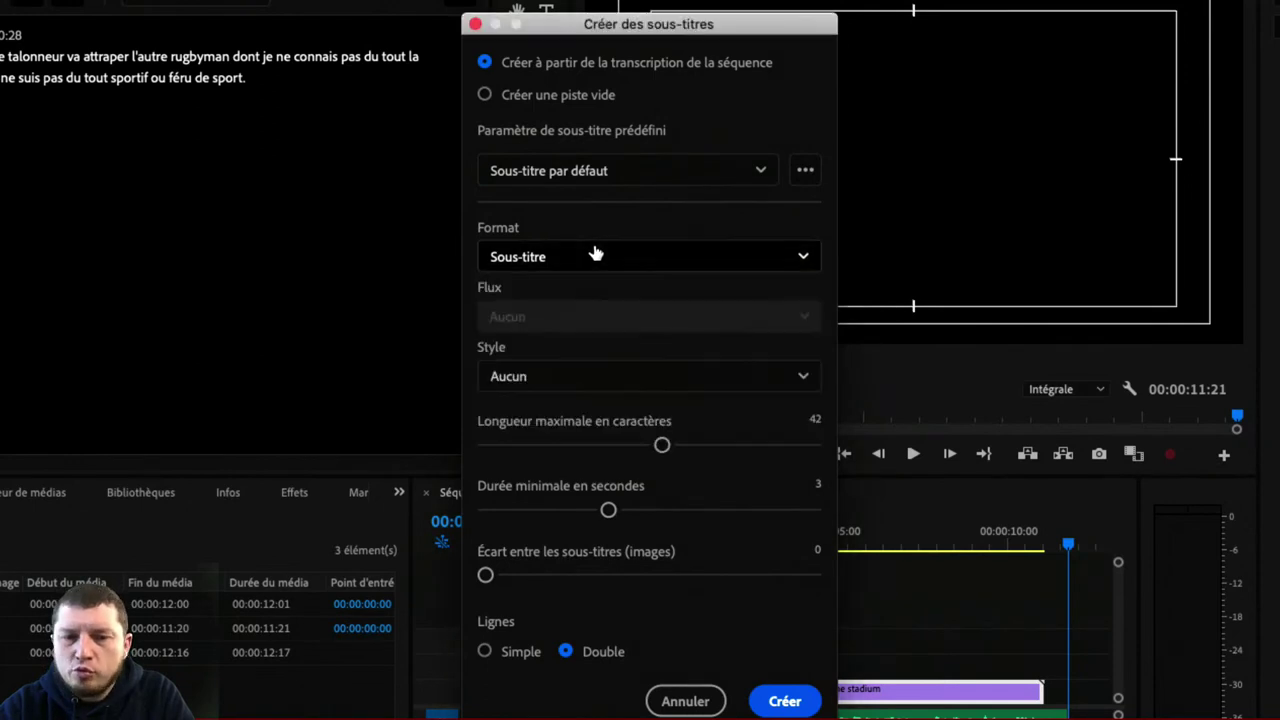
pyautogui.click(537, 375)
pyautogui.click(536, 374)
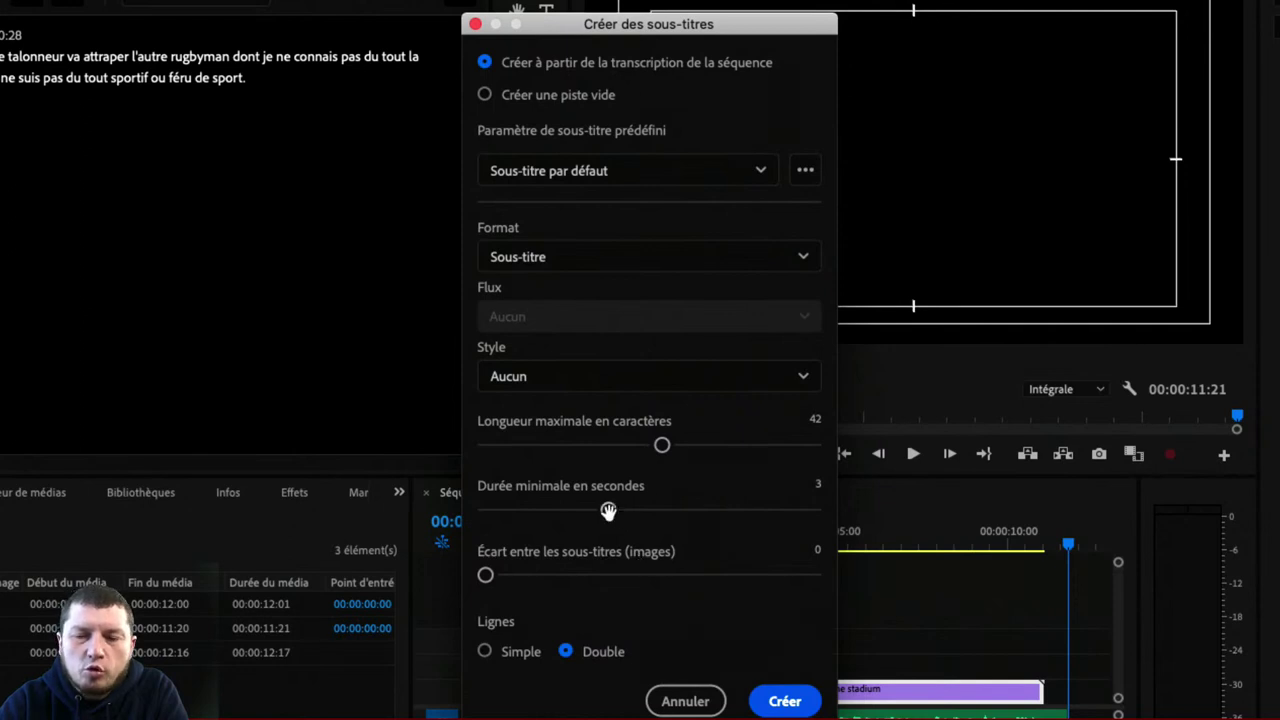
# Create double-line subtitles from the sequence transcript with a minimum duration of 2 seconds and a 4-frame gap between captions
pyautogui.moveTo(608, 511); pyautogui.dragTo(540, 512)
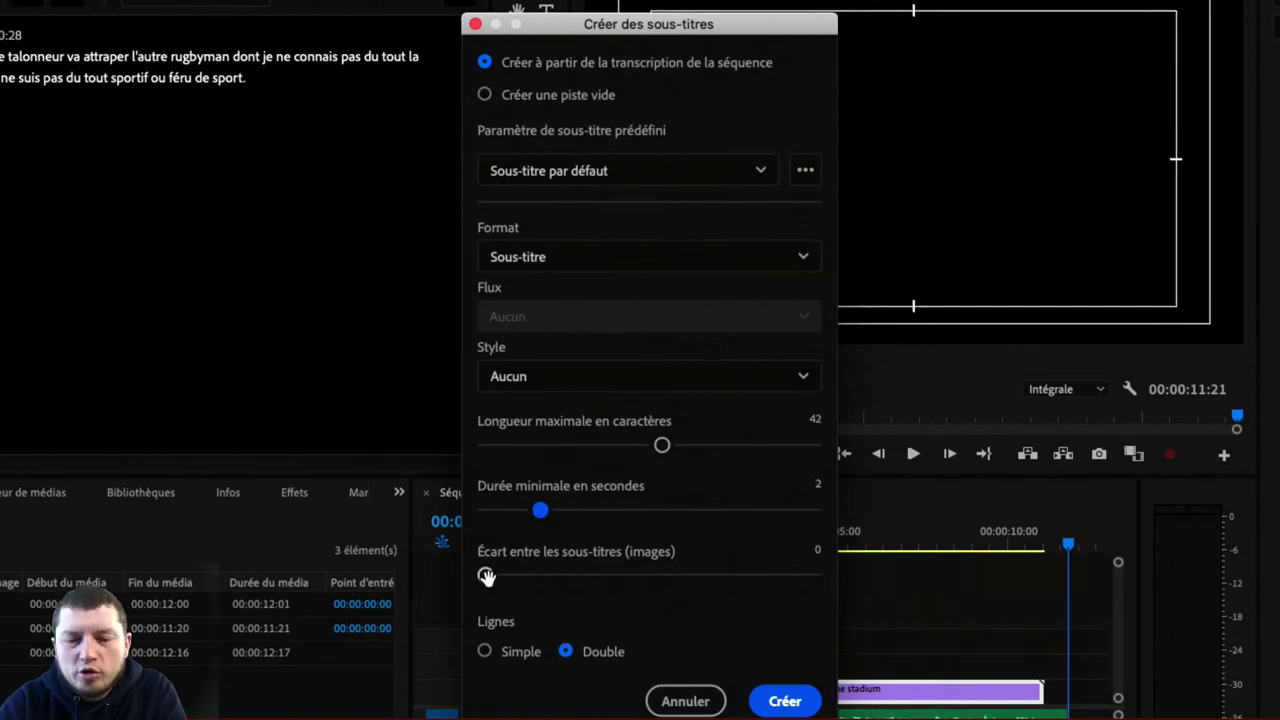
pyautogui.moveTo(487, 577); pyautogui.dragTo(617, 576)
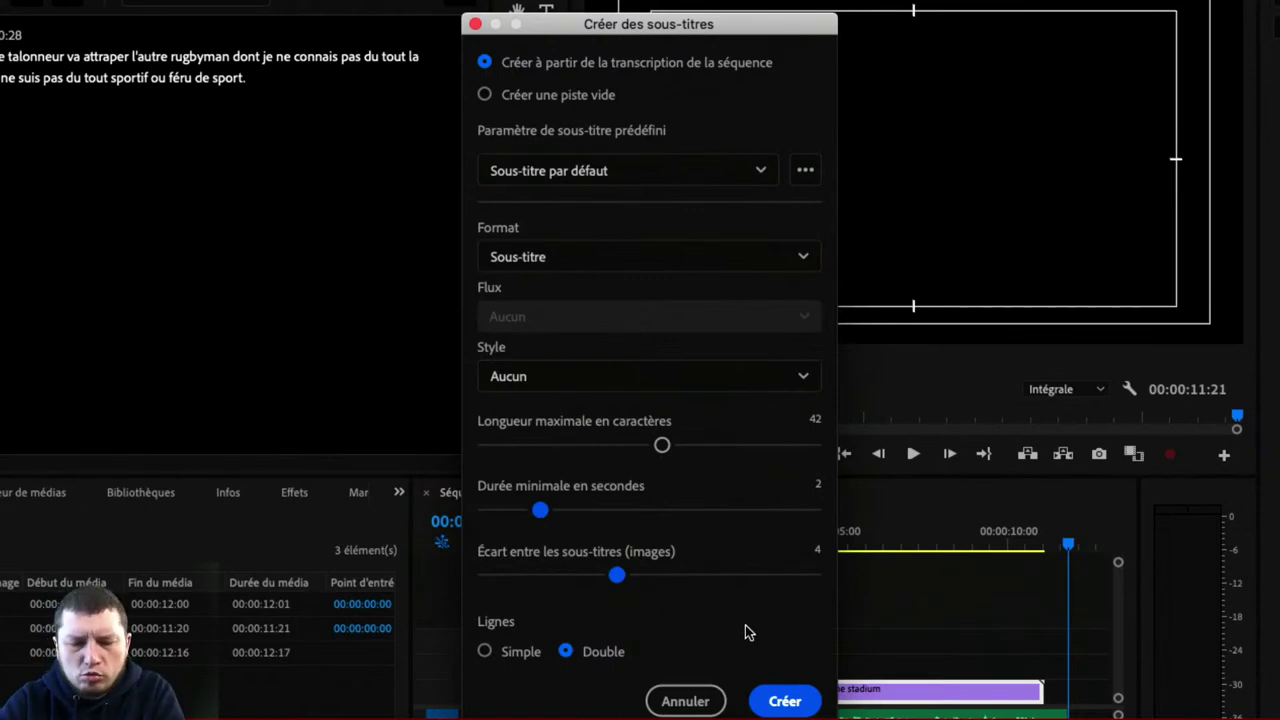
pyautogui.click(766, 698)
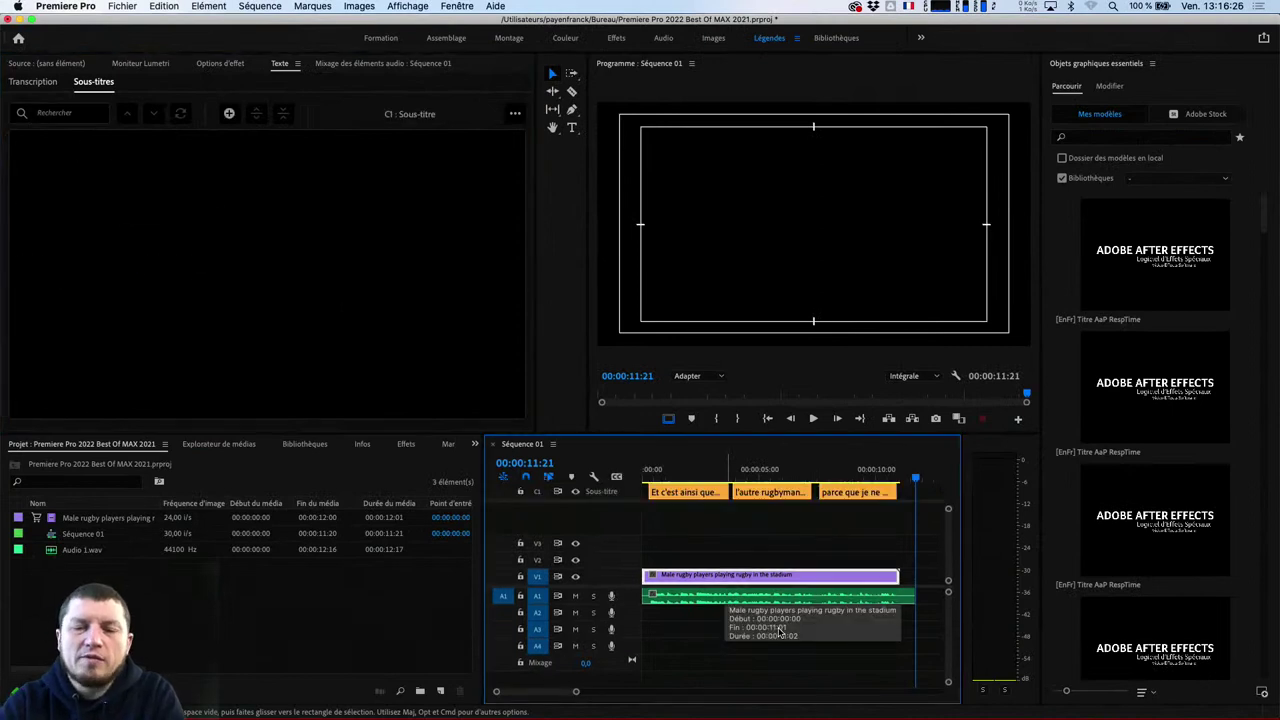
# Play the sequence from its beginning to 00:00:04:24 to review the generated subtitles over the rugby footage
pyautogui.click(680, 468)
pyautogui.moveTo(673, 468); pyautogui.dragTo(599, 462)
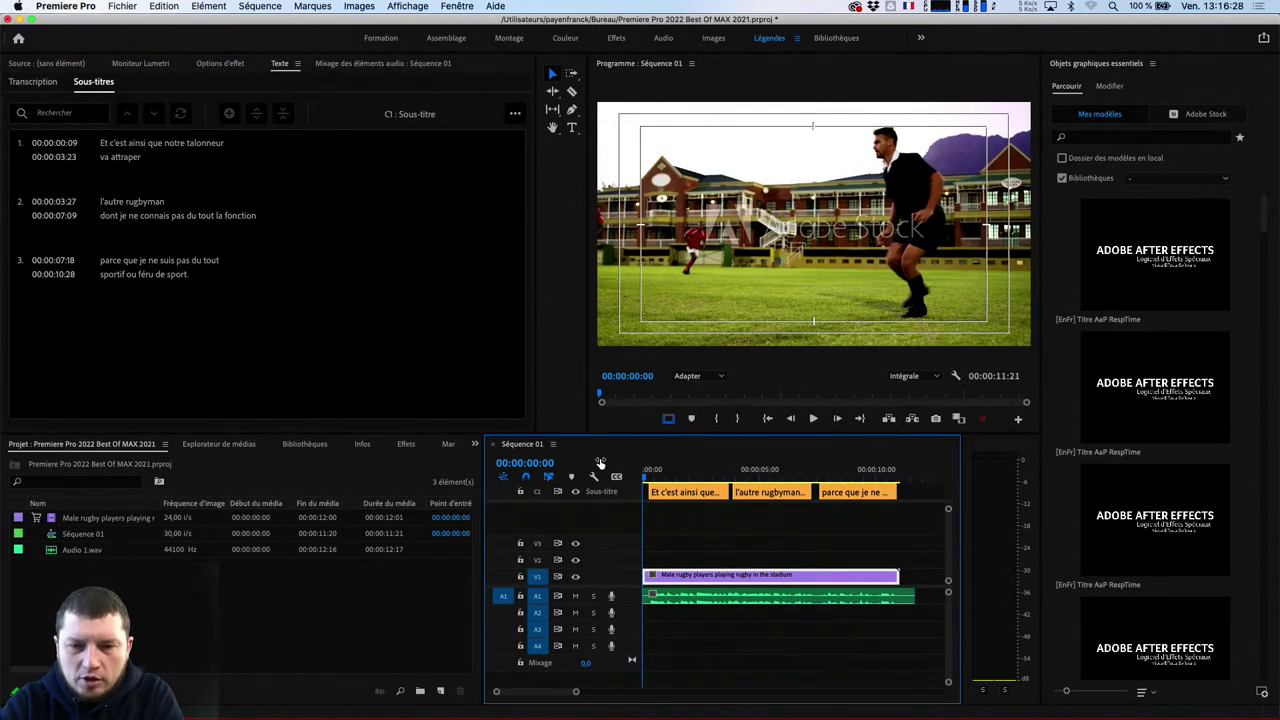
pyautogui.press('space')
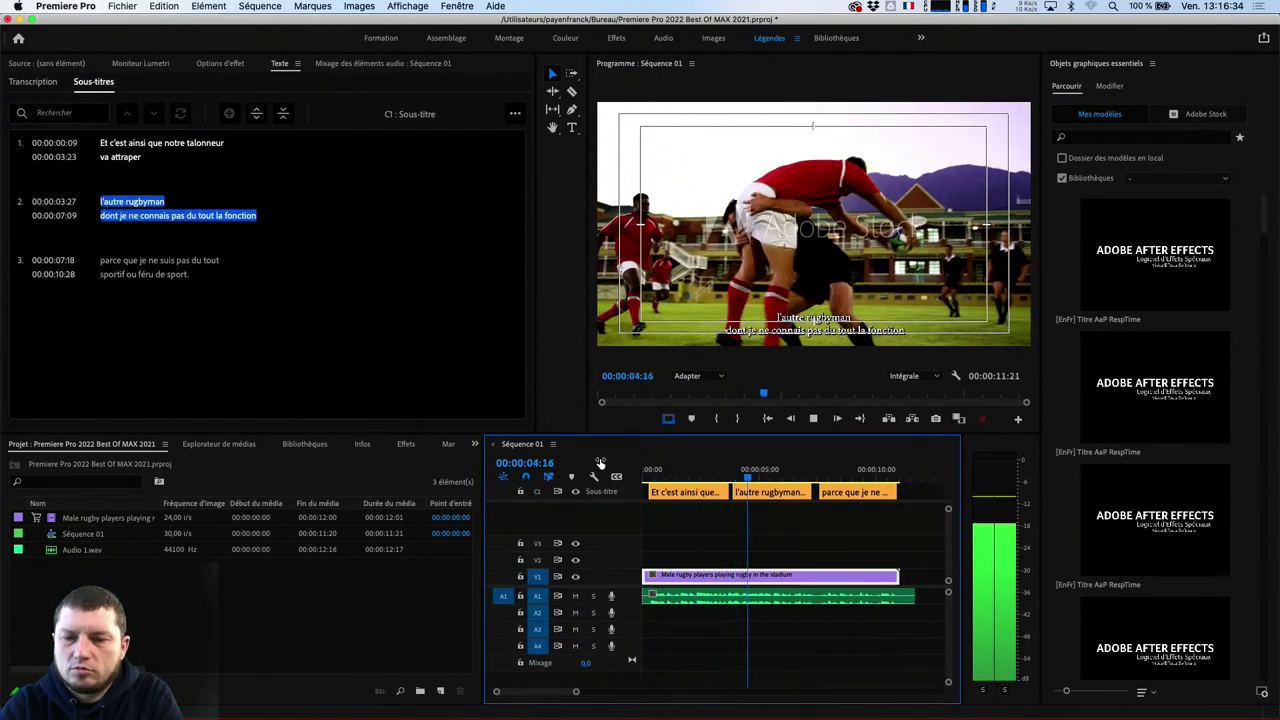
pyautogui.press('space')
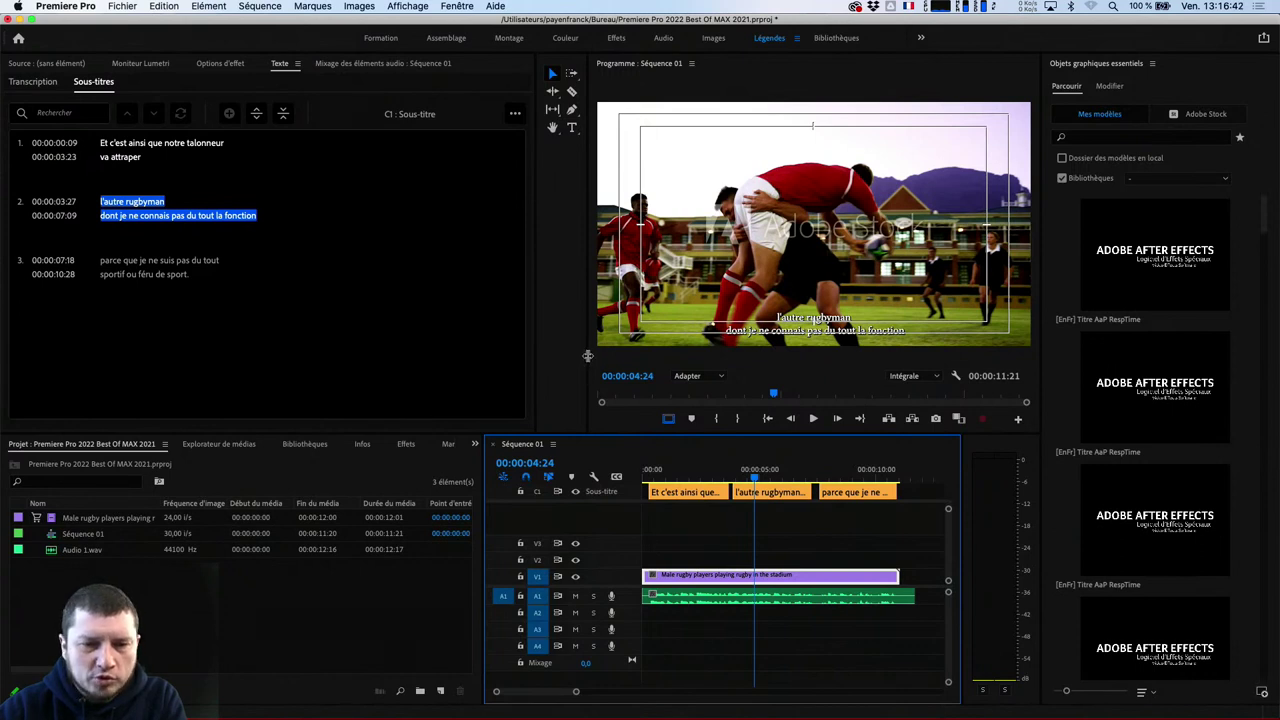
# Enlarge the program monitor and set the second subtitle's font to Natom Pro at size 70
pyautogui.moveTo(588, 356); pyautogui.dragTo(505, 356)
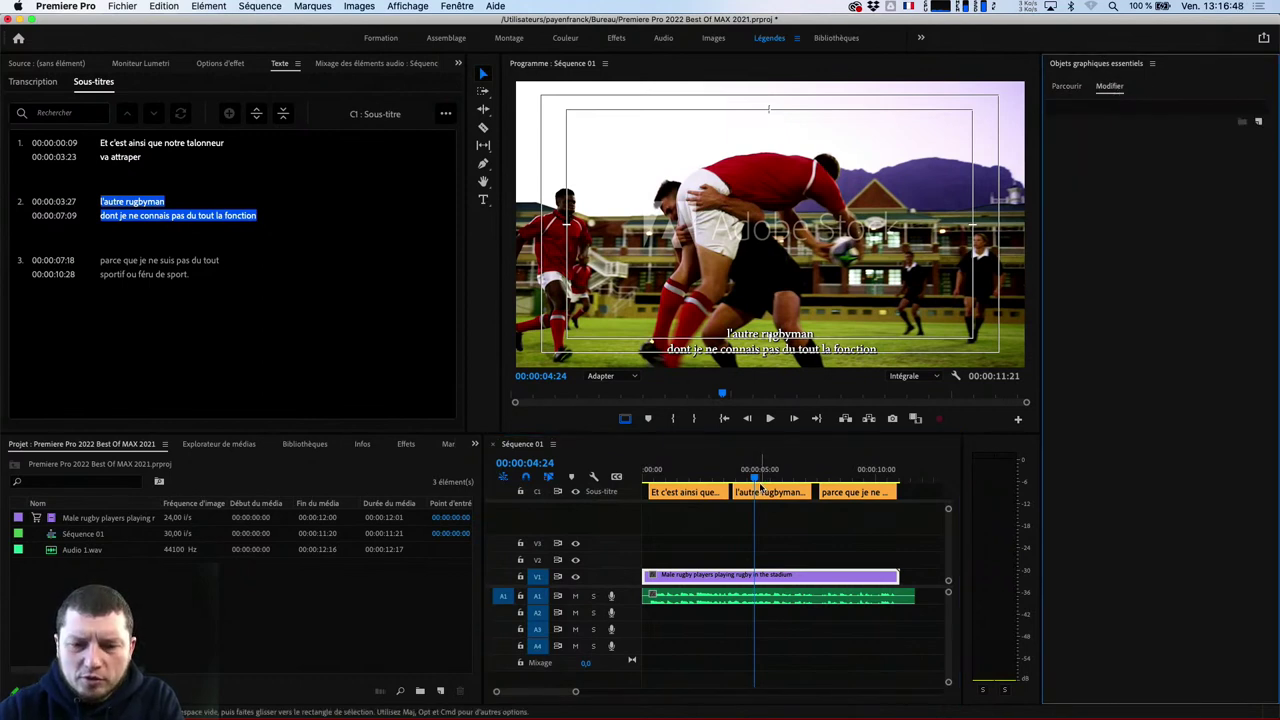
pyautogui.click(763, 494)
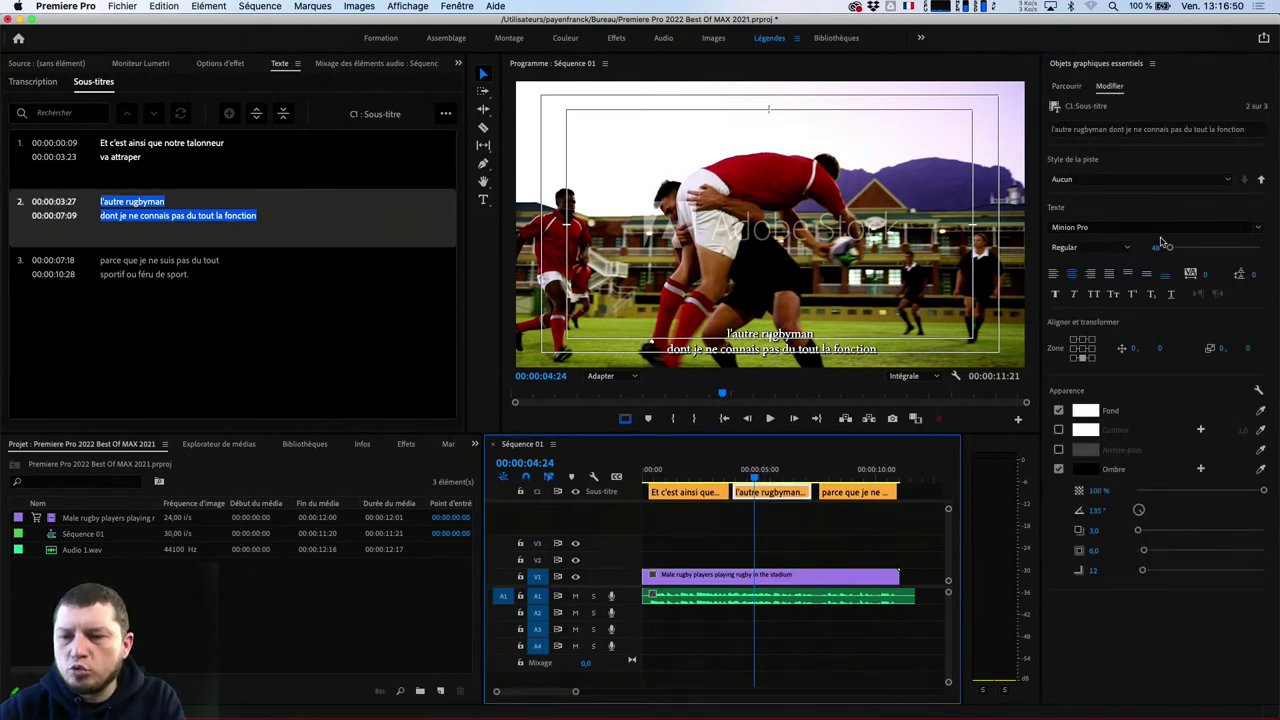
pyautogui.click(1258, 228)
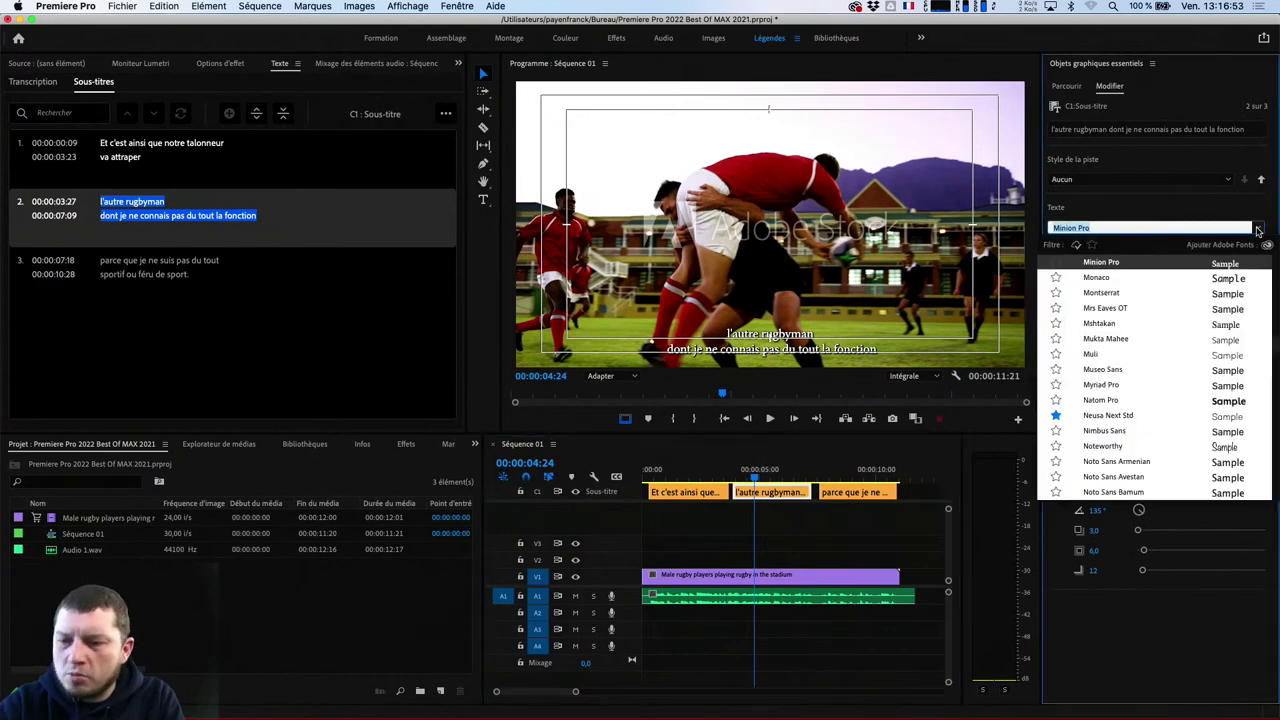
pyautogui.click(1100, 400)
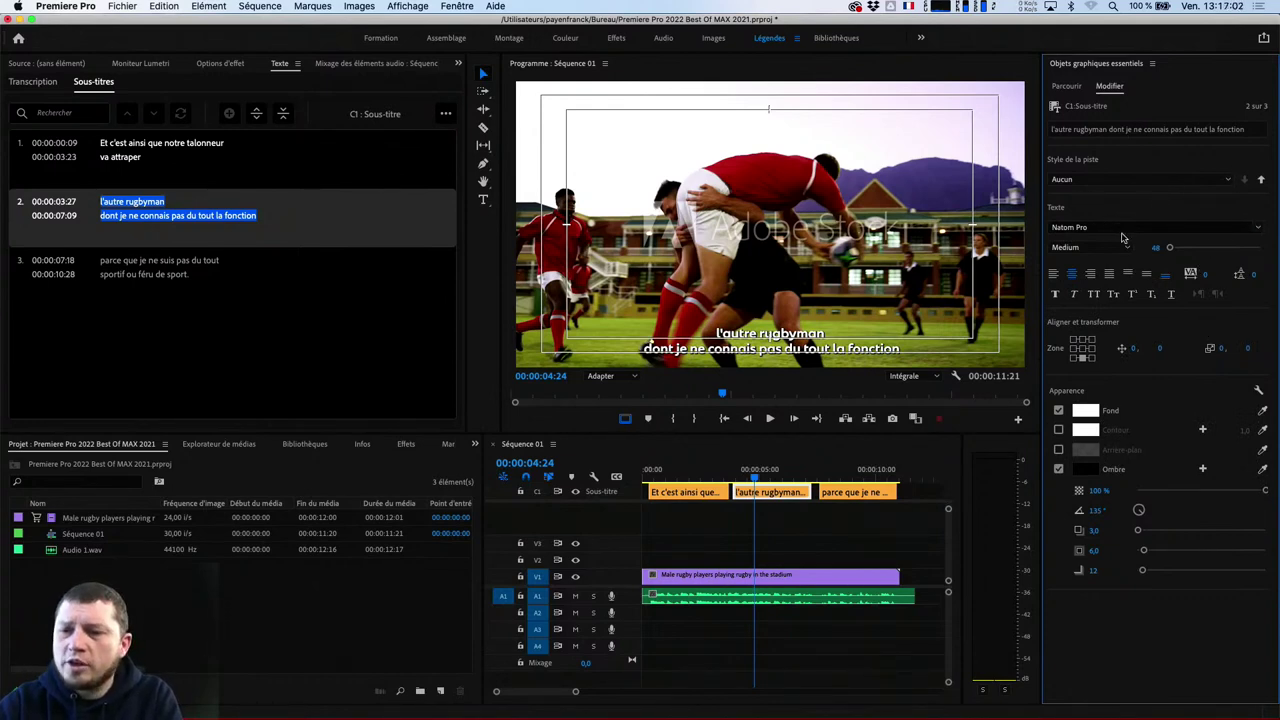
pyautogui.moveTo(1169, 248); pyautogui.dragTo(1173, 249)
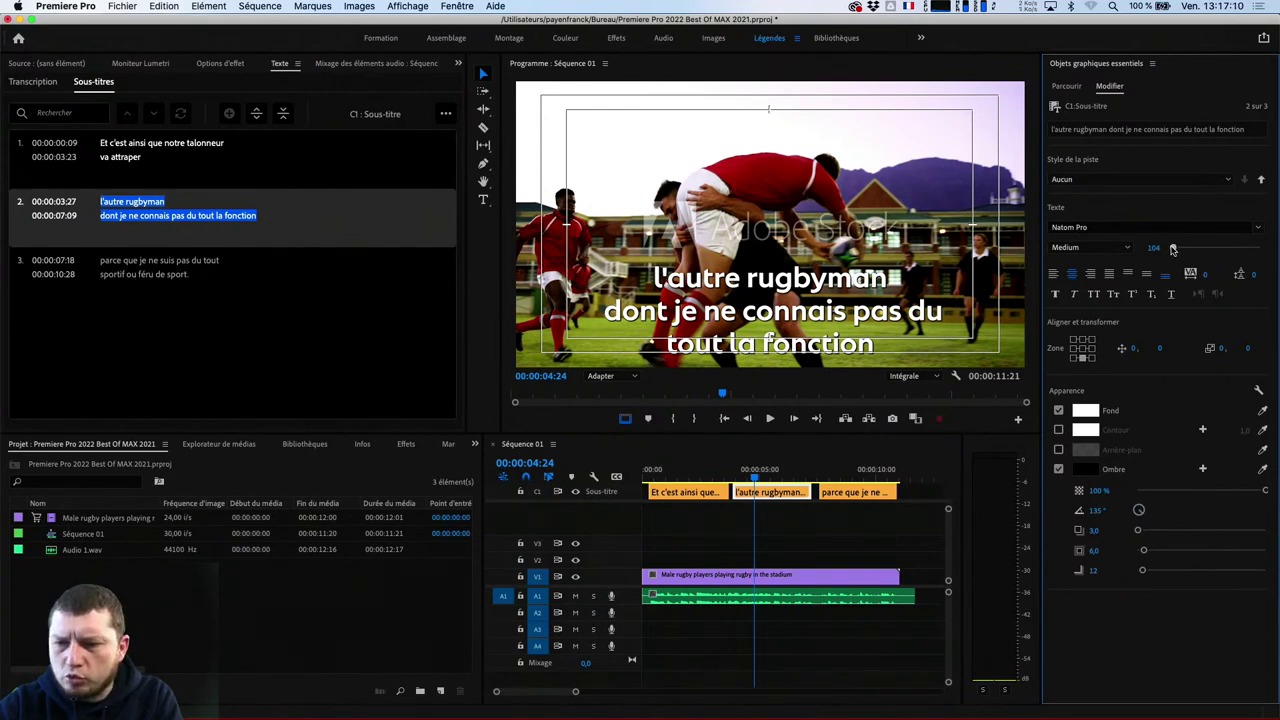
pyautogui.moveTo(1173, 249); pyautogui.dragTo(1149, 245)
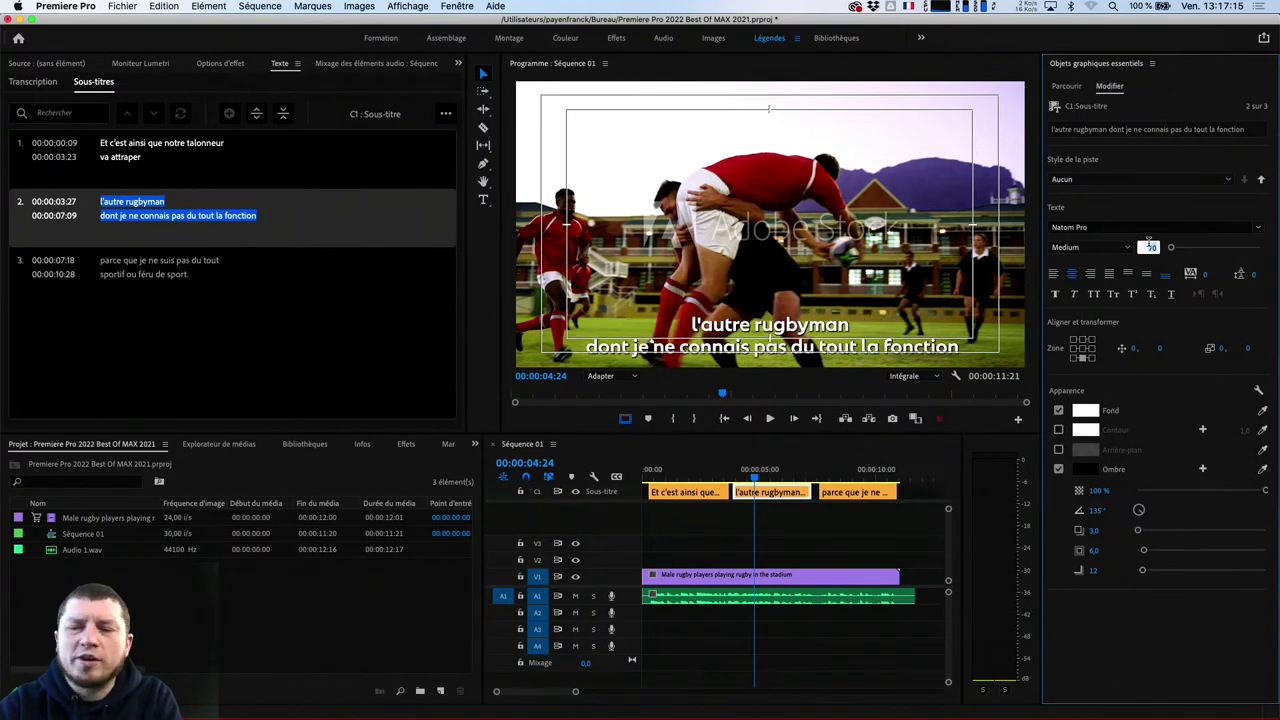
# Add a background to the second subtitle with size 50 and the dark blue colour 41485E
pyautogui.click(1058, 449)
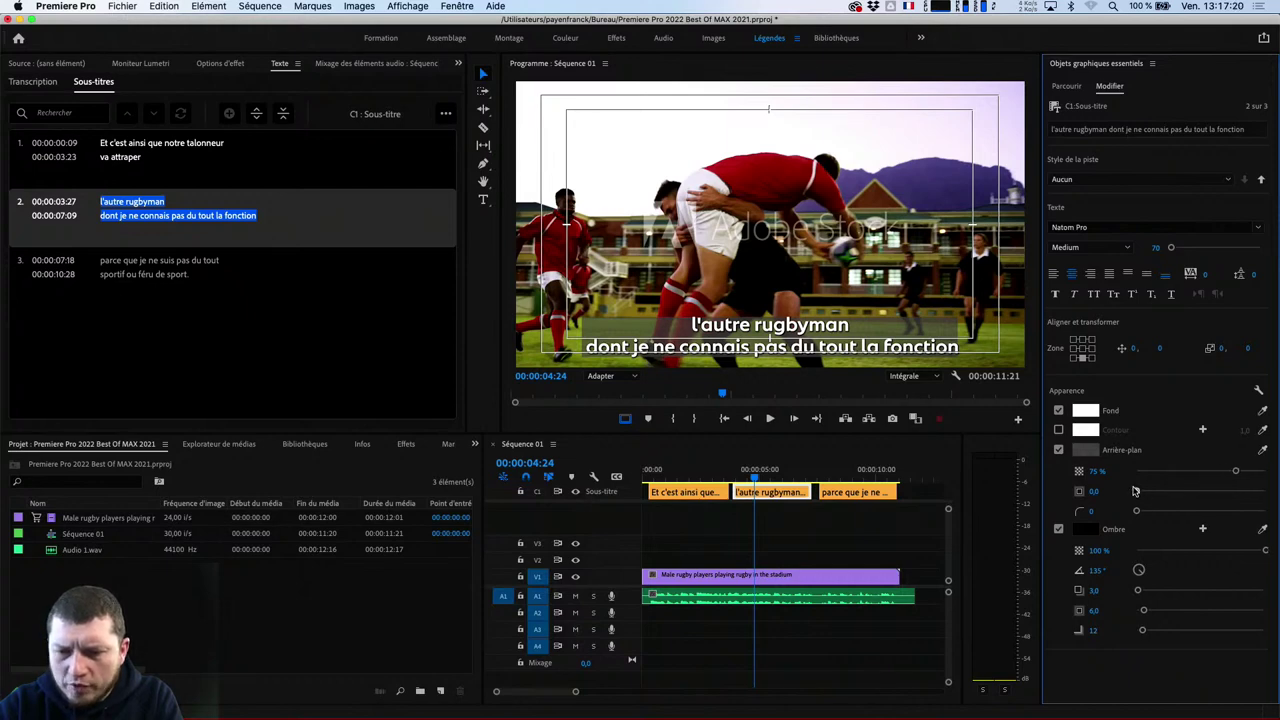
pyautogui.moveTo(1136, 491); pyautogui.dragTo(1202, 497)
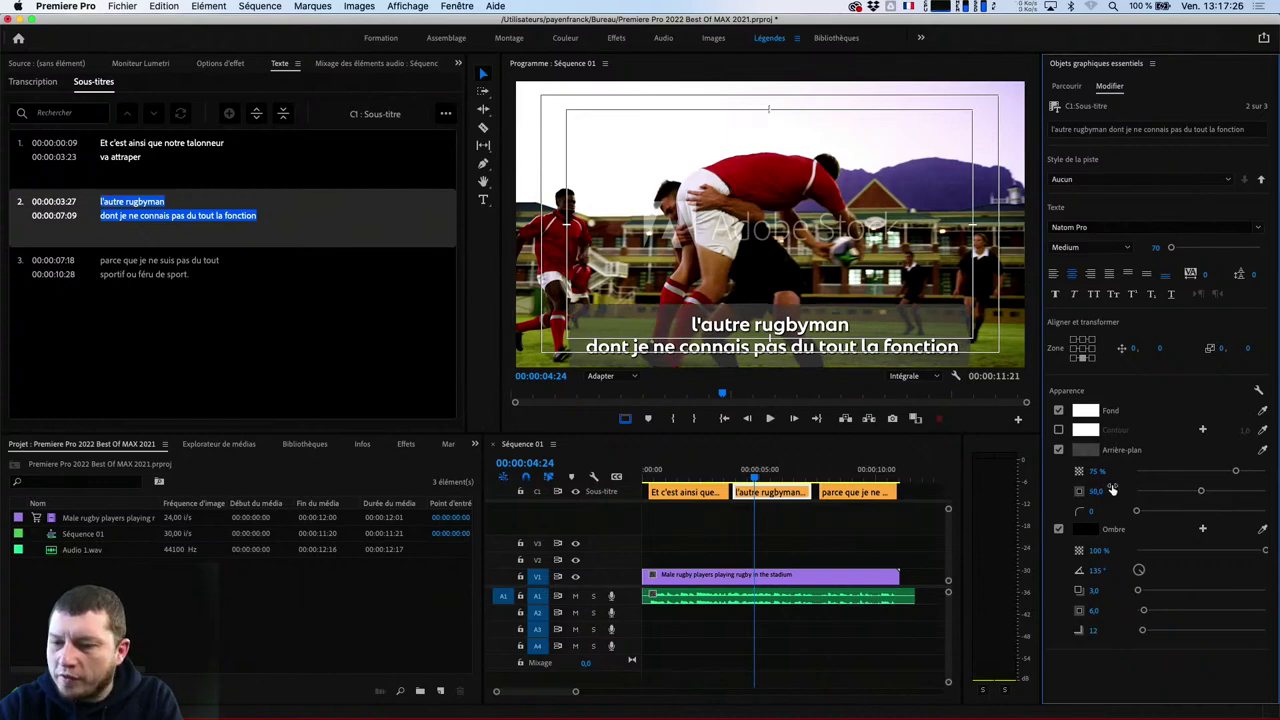
pyautogui.click(1085, 449)
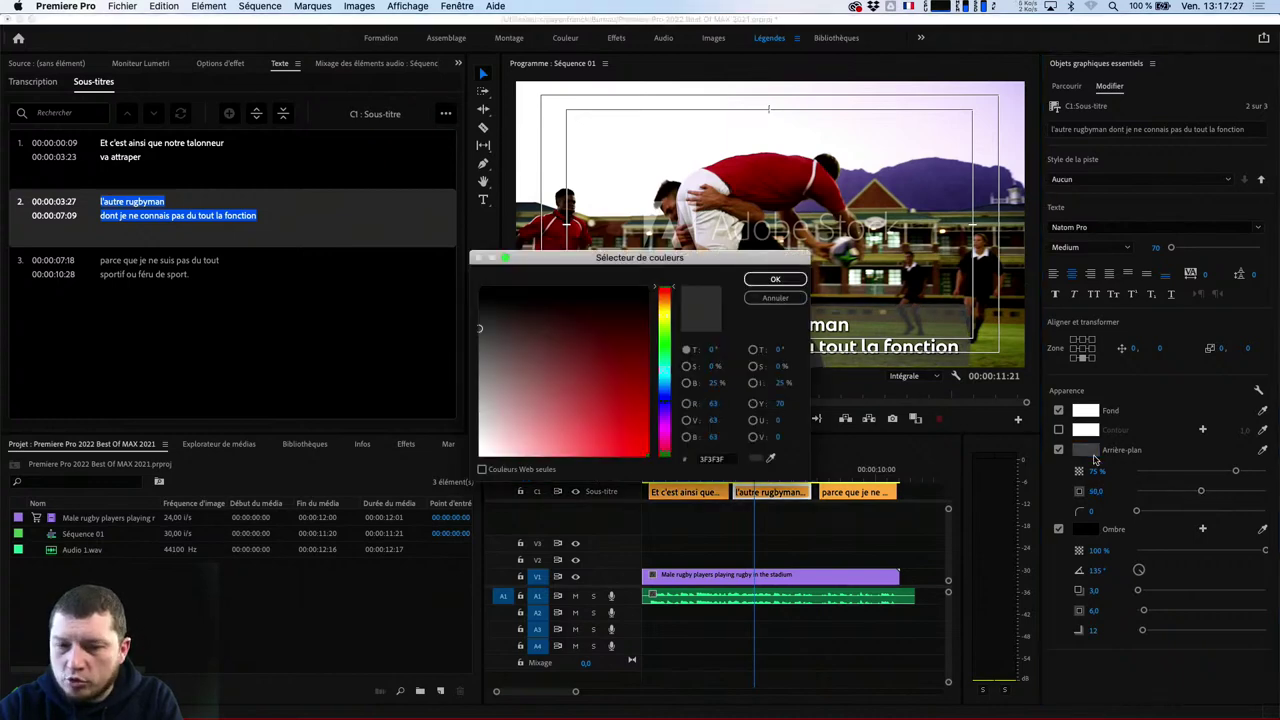
pyautogui.click(660, 392)
pyautogui.click(518, 342)
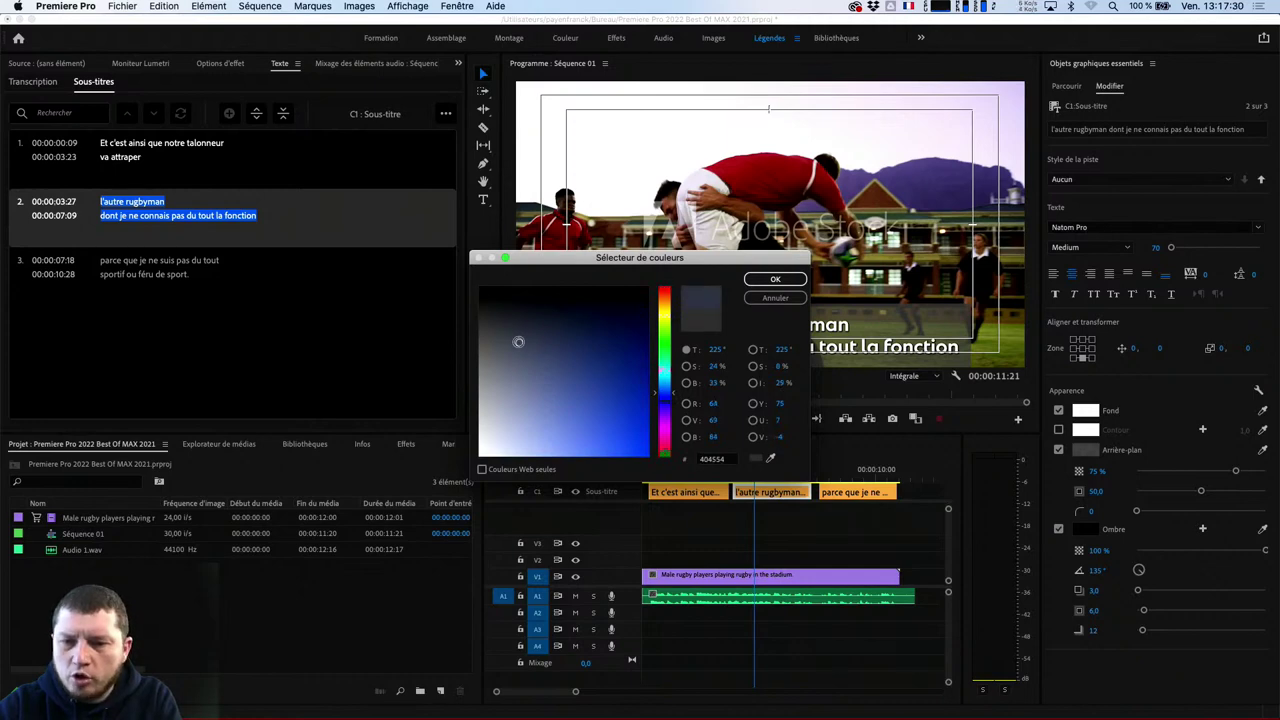
pyautogui.moveTo(518, 342); pyautogui.dragTo(531, 348)
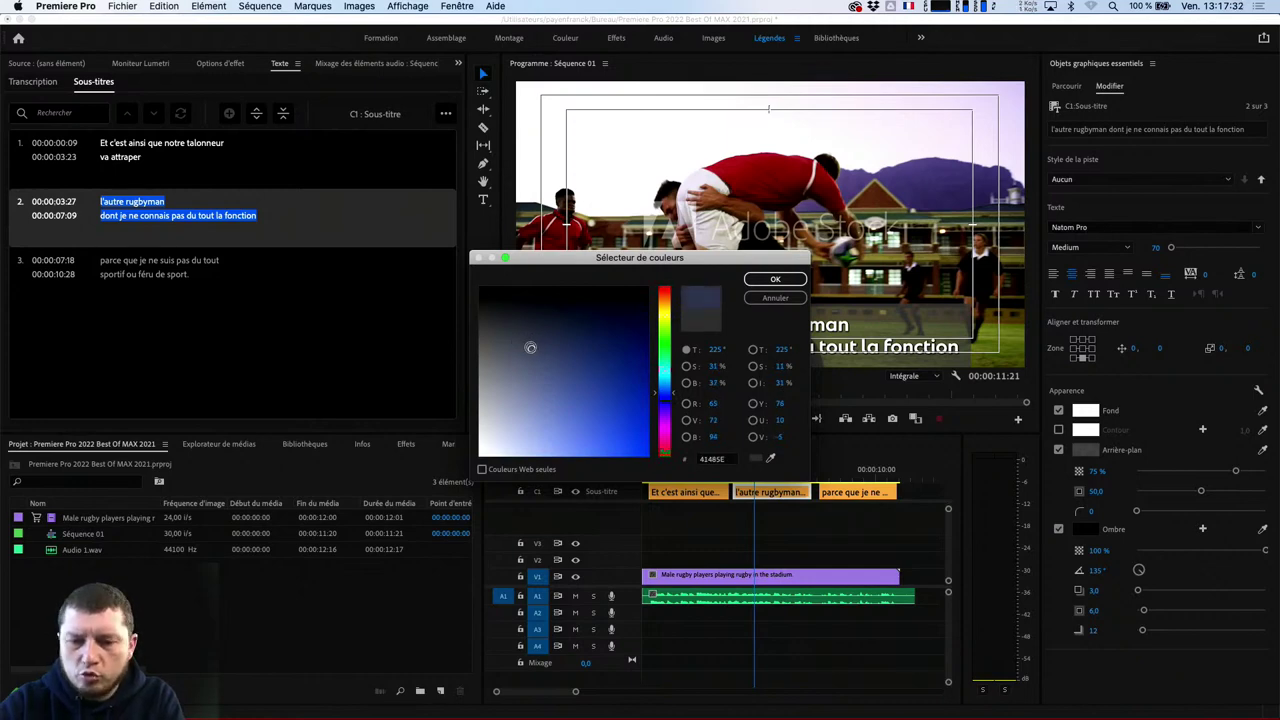
pyautogui.press('Return')
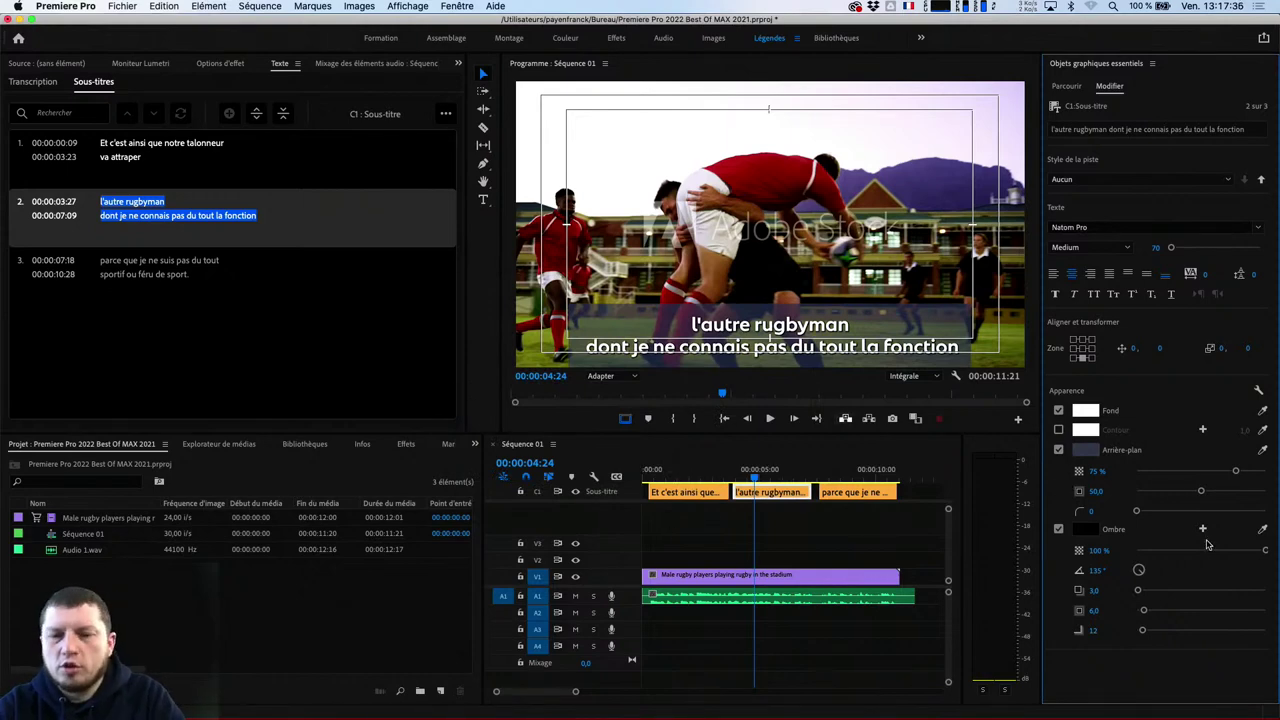
# Compare the formatting of the first subtitle with that of the second one in the sequence
pyautogui.click(695, 495)
pyautogui.click(693, 470)
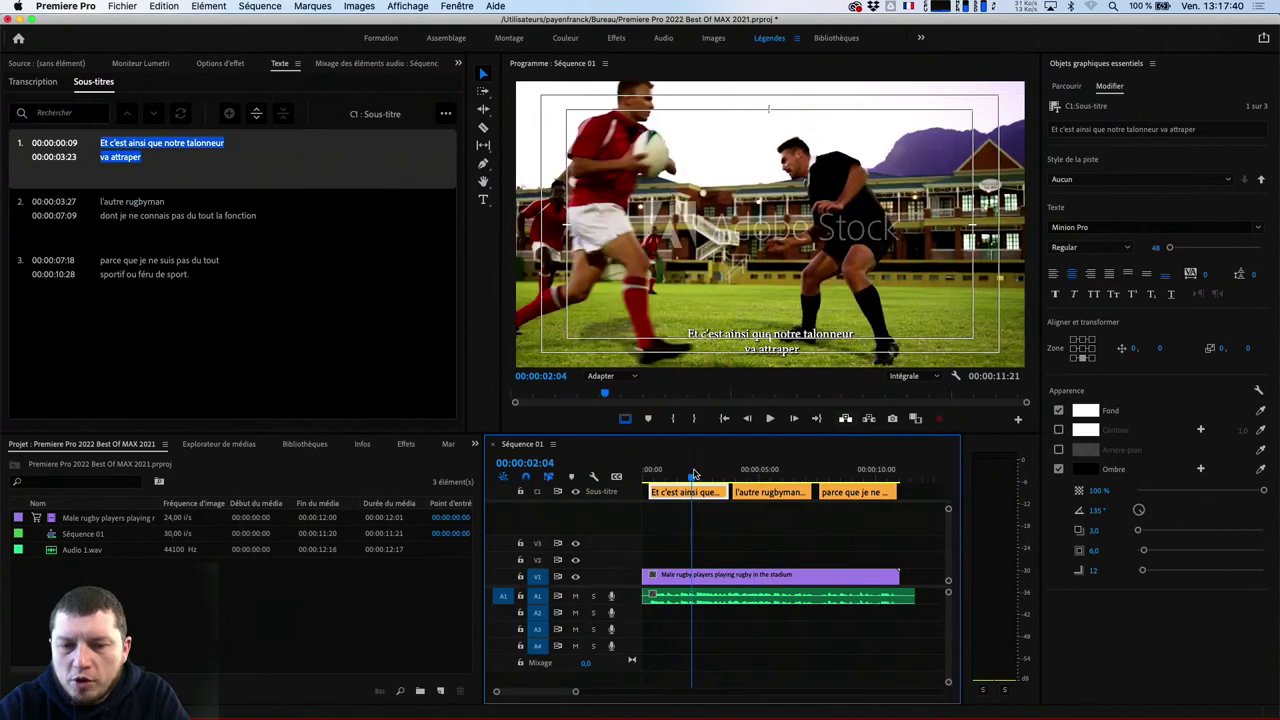
pyautogui.click(772, 492)
pyautogui.click(777, 469)
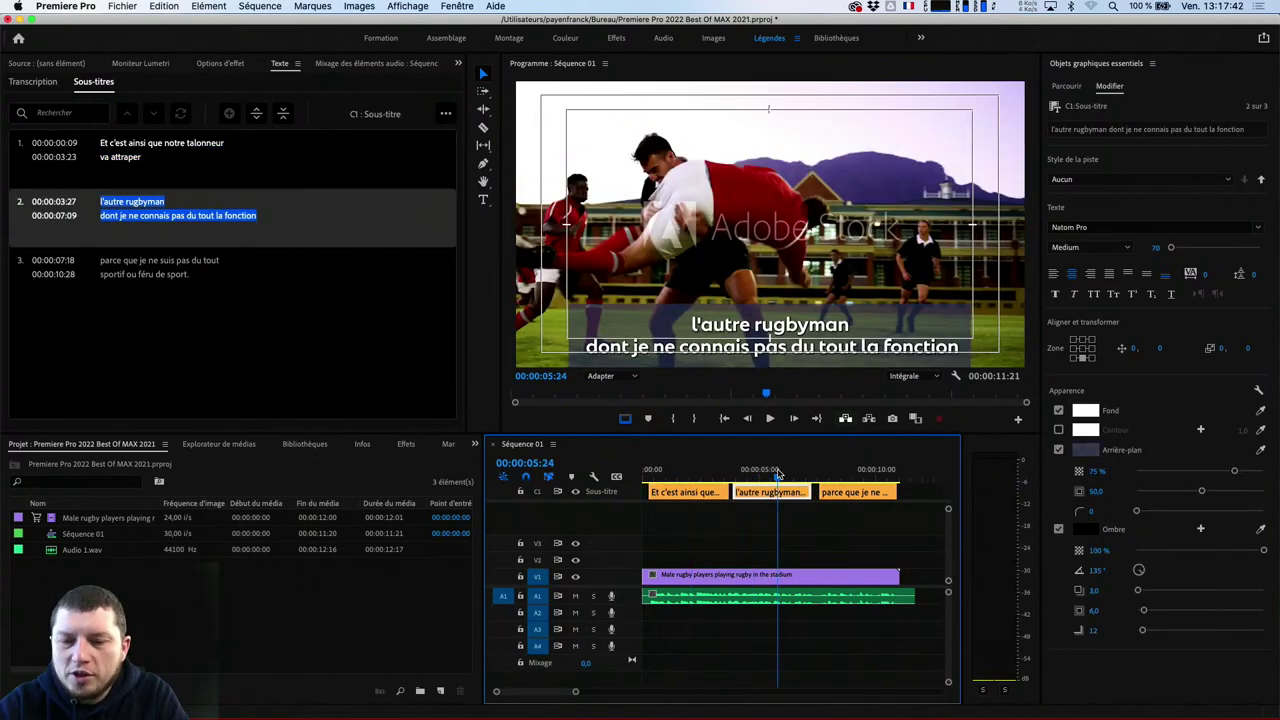
# Push the second subtitle's style attributes to all subtitles on the track and check the first and third captions
pyautogui.click(1262, 181)
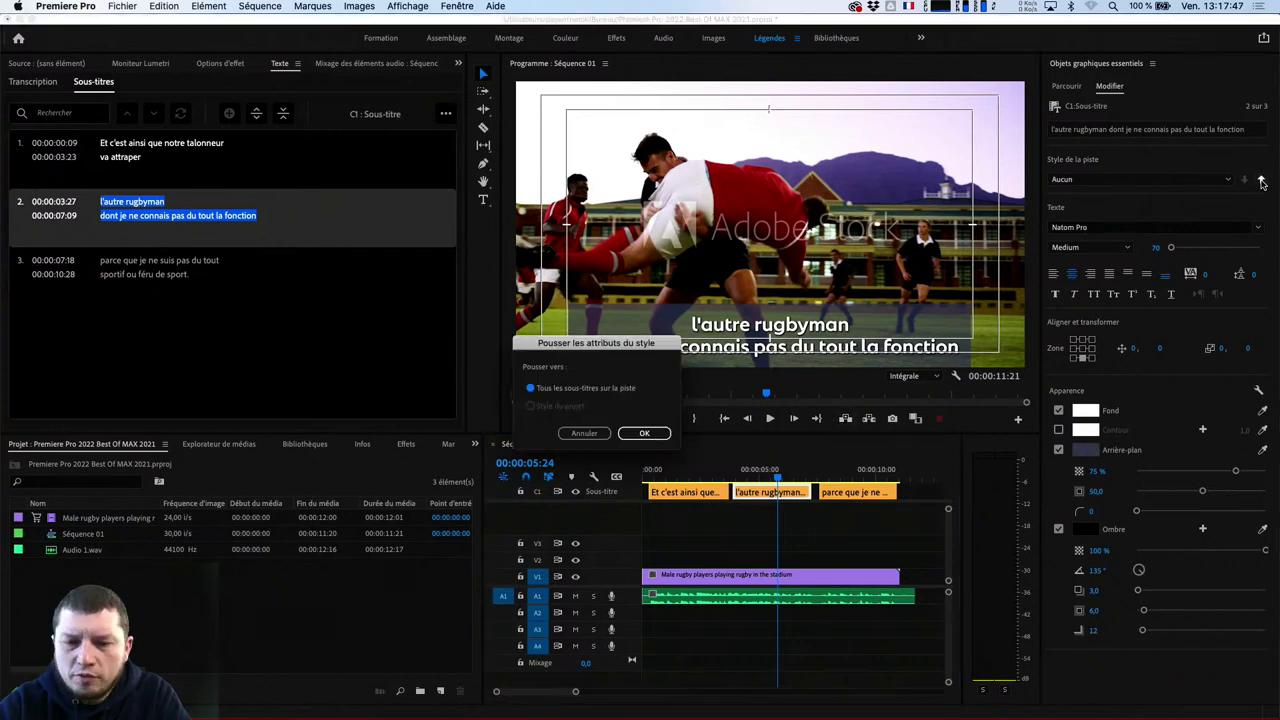
pyautogui.click(652, 434)
pyautogui.click(765, 470)
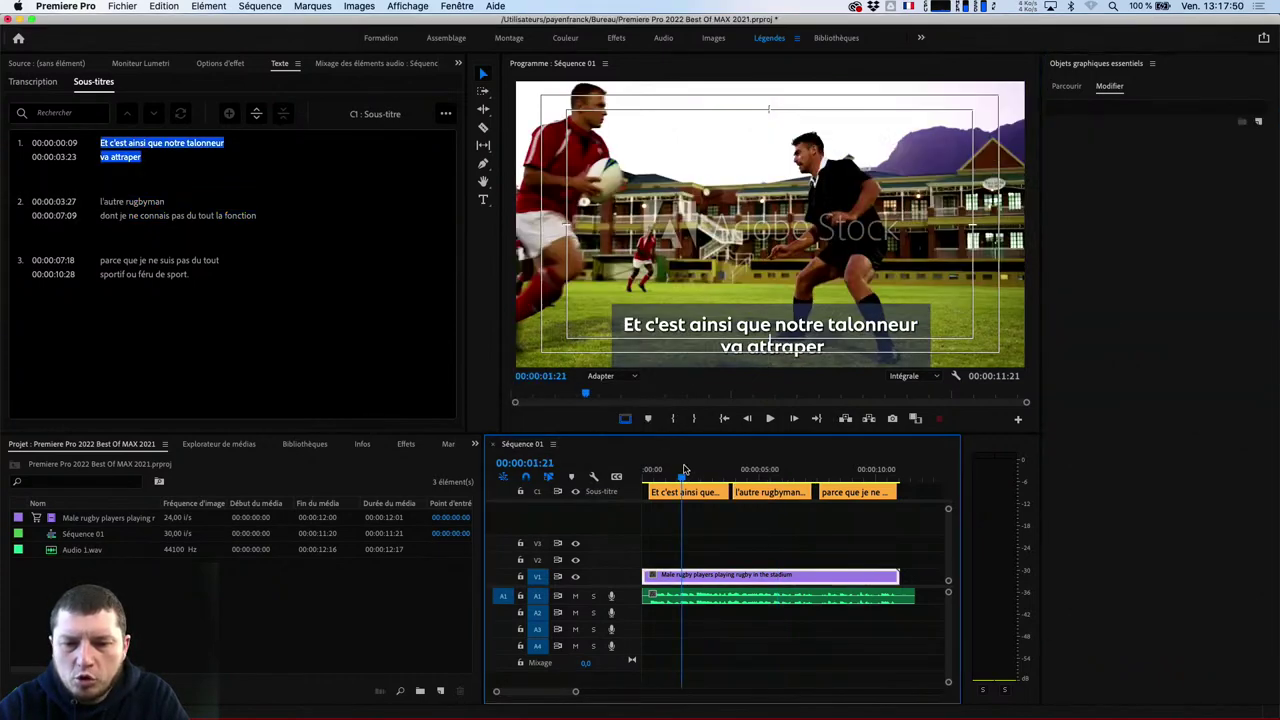
pyautogui.click(840, 480)
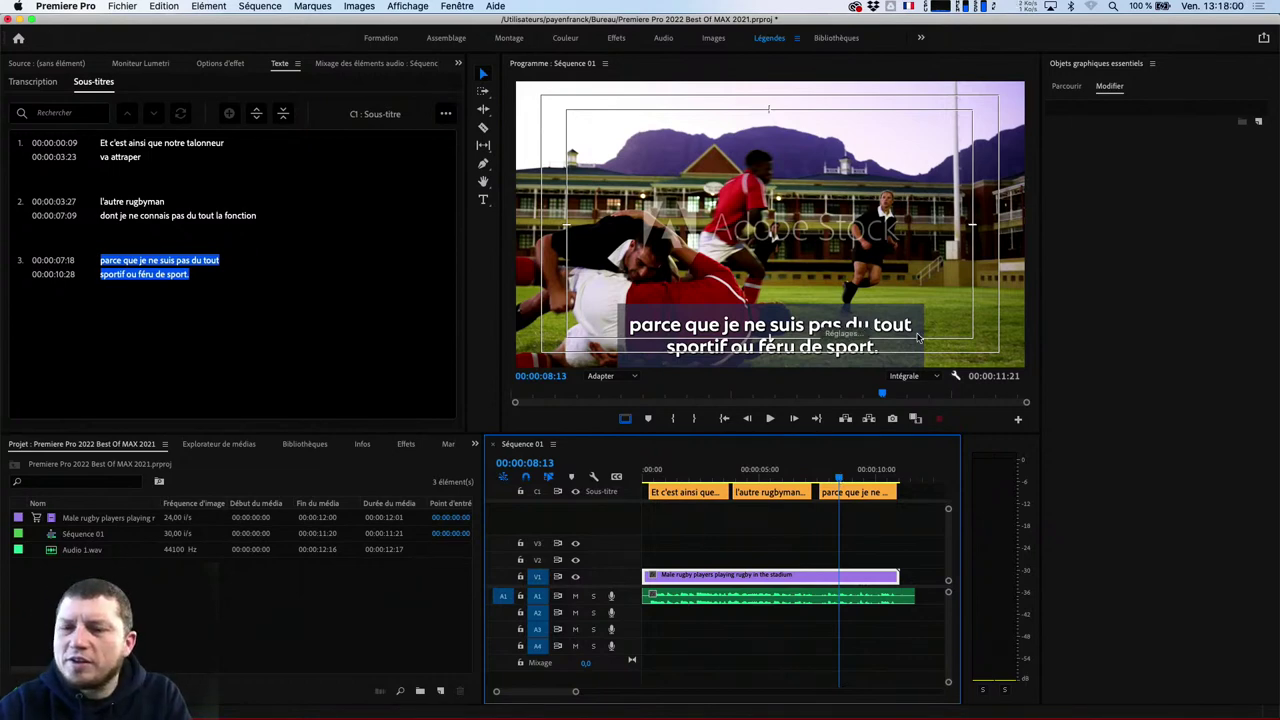
# Return to the second subtitle, select it and open the track style choices for creating a style
pyautogui.click(775, 468)
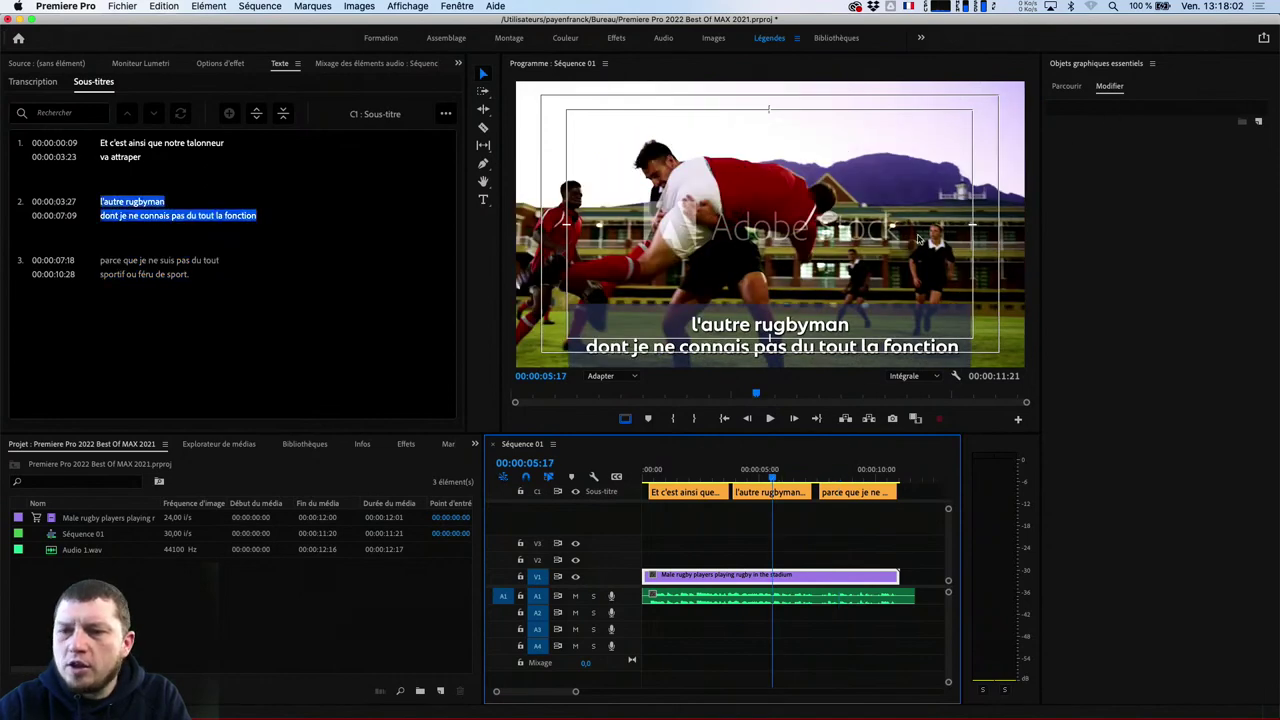
pyautogui.click(782, 491)
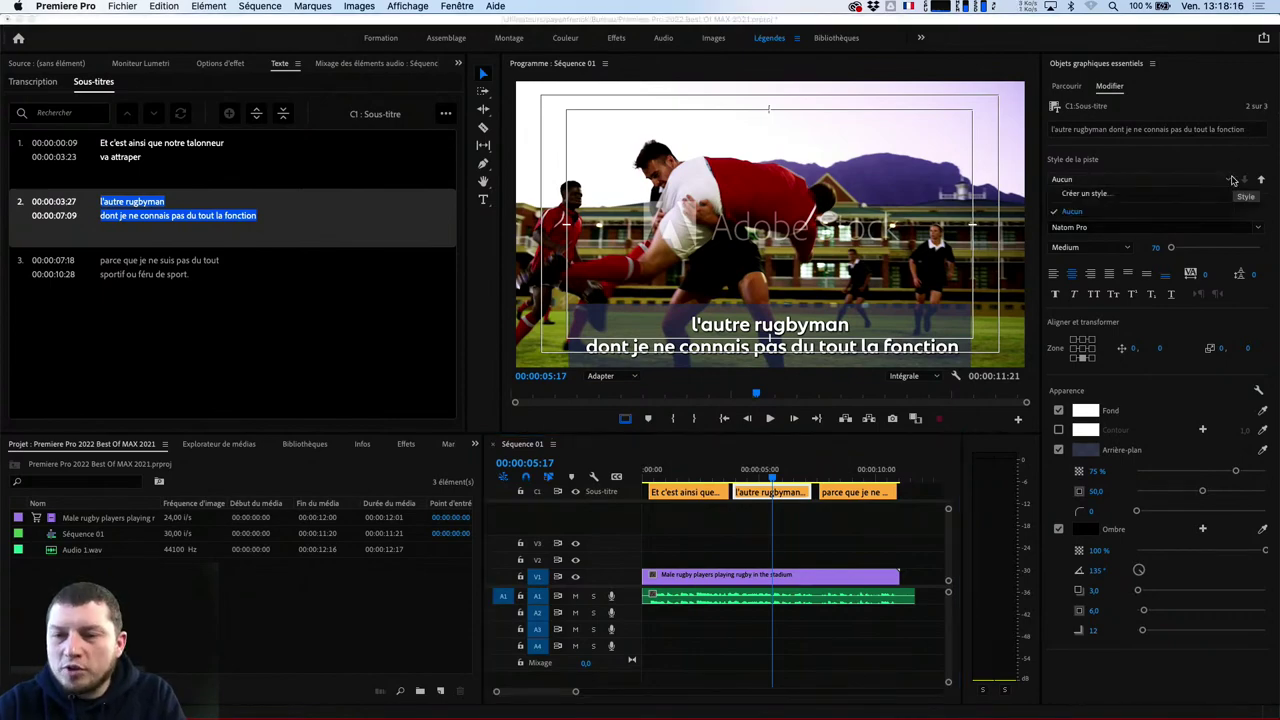
# Create a new subtitle track style from the current formatting, named "Mon style de sous titre"
pyautogui.click(1231, 179)
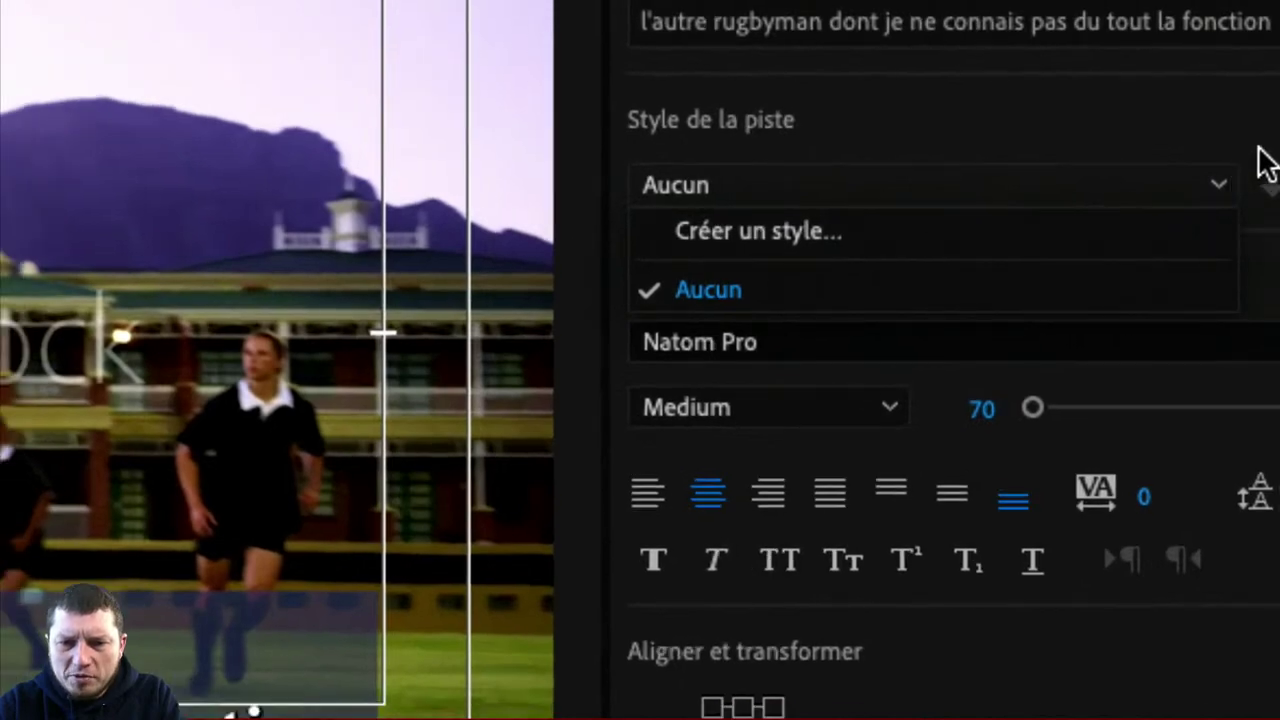
pyautogui.click(1118, 232)
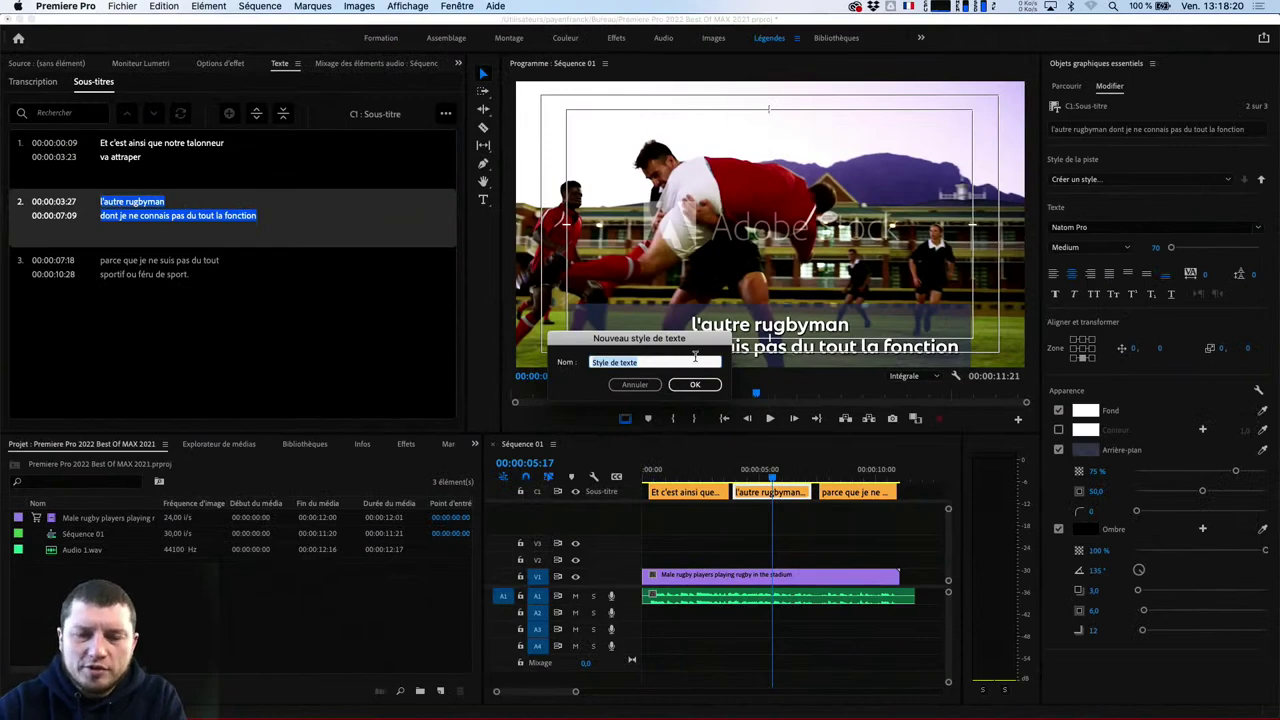
pyautogui.write('Mon s')
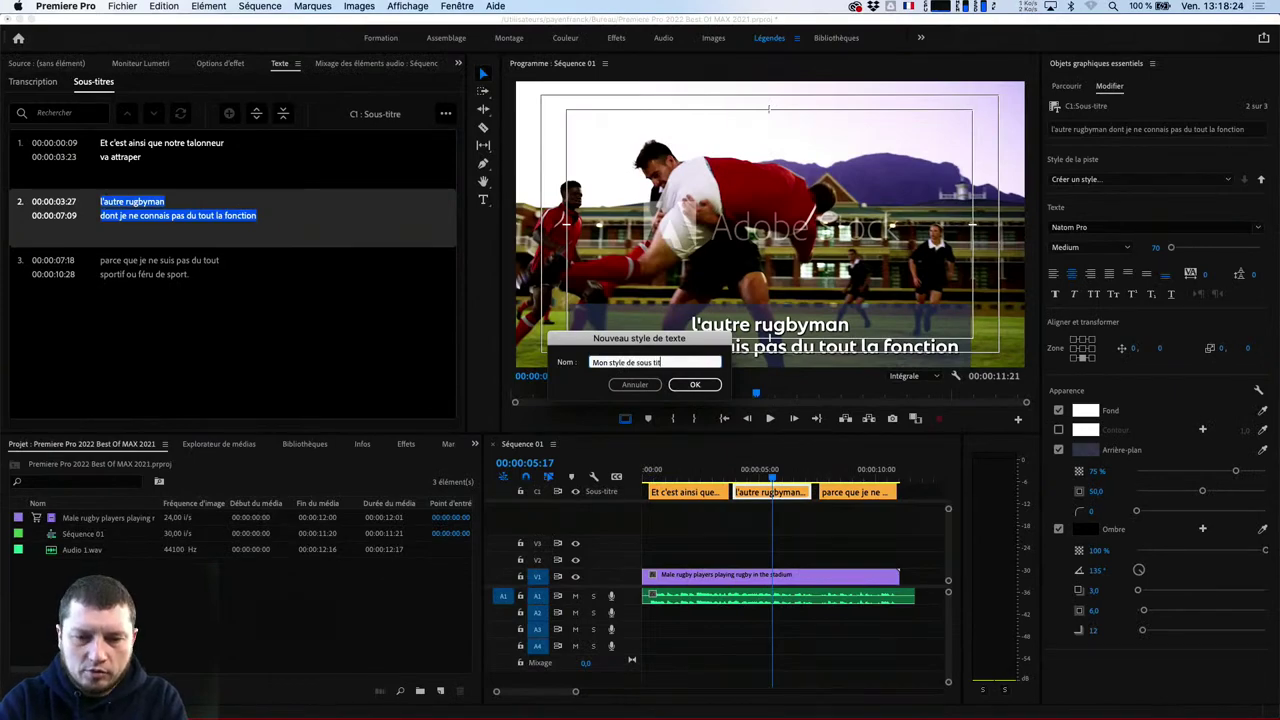
pyautogui.press('Return')
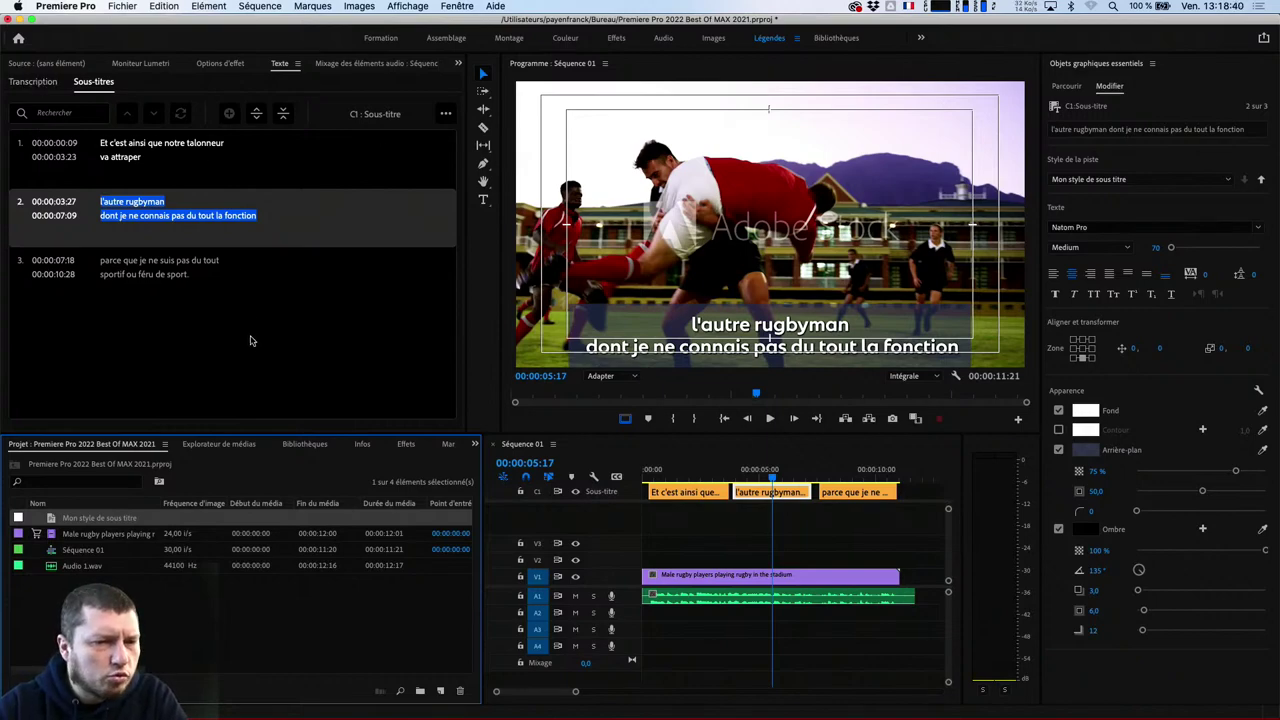
# Export the subtitles as an SRT file named "Séquence 01 Rugby.srt" in the Bureau folder
pyautogui.click(446, 113)
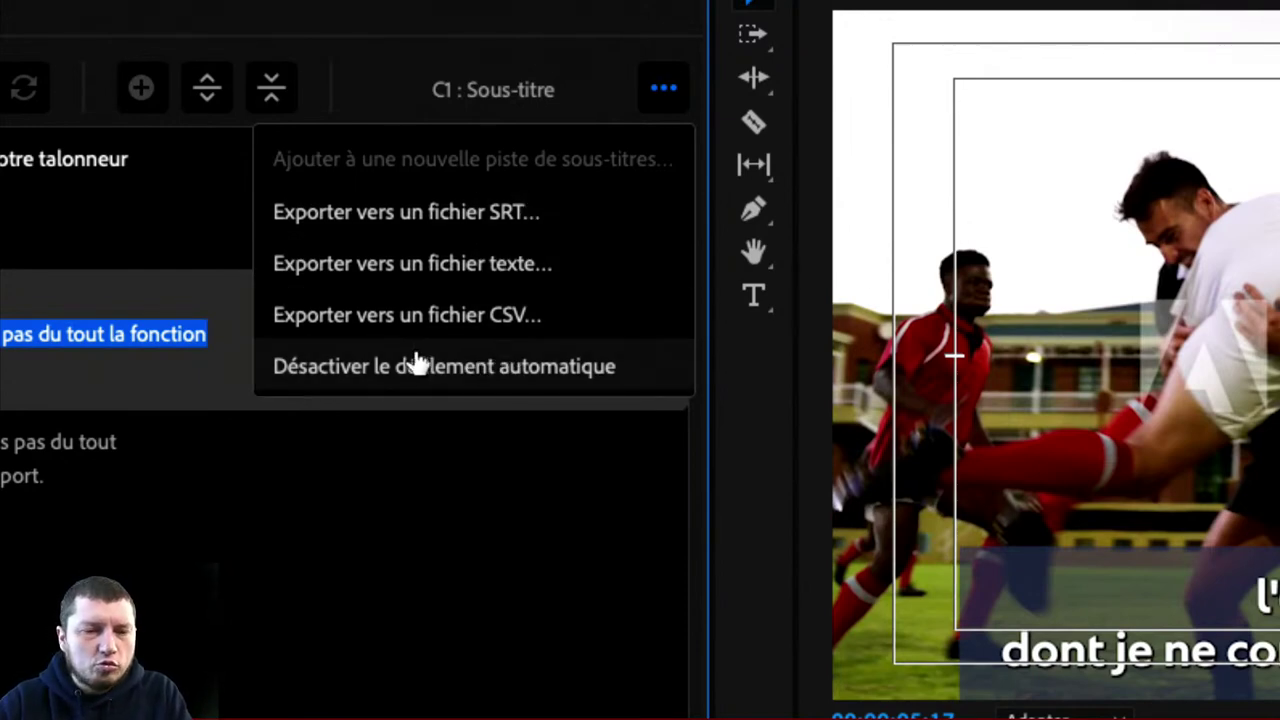
pyautogui.click(510, 222)
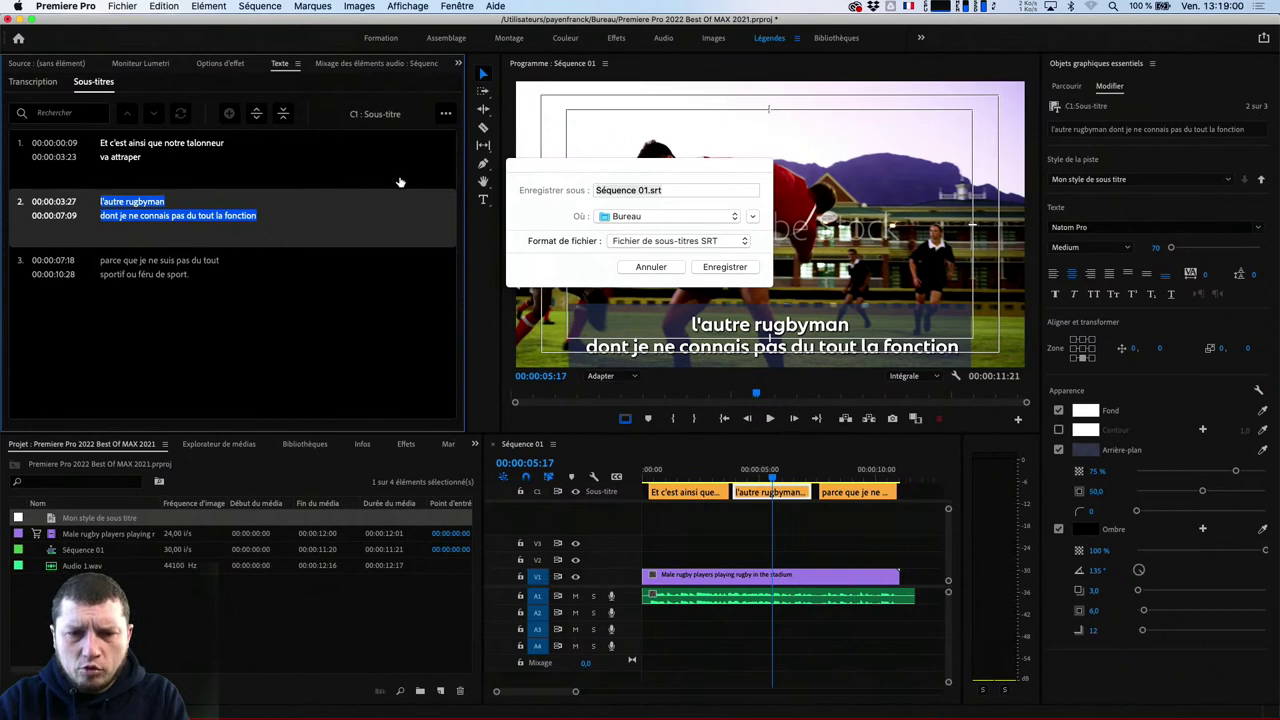
pyautogui.click(625, 190)
pyautogui.click(649, 190)
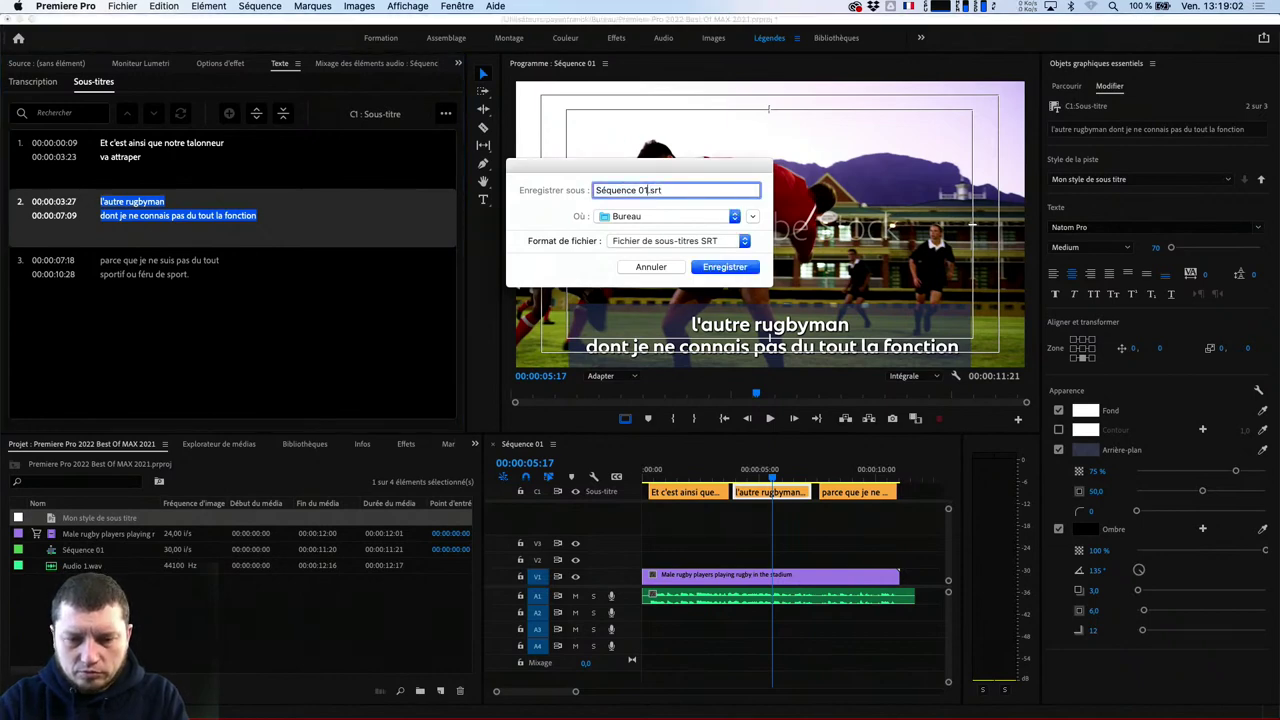
pyautogui.write('Rugby')
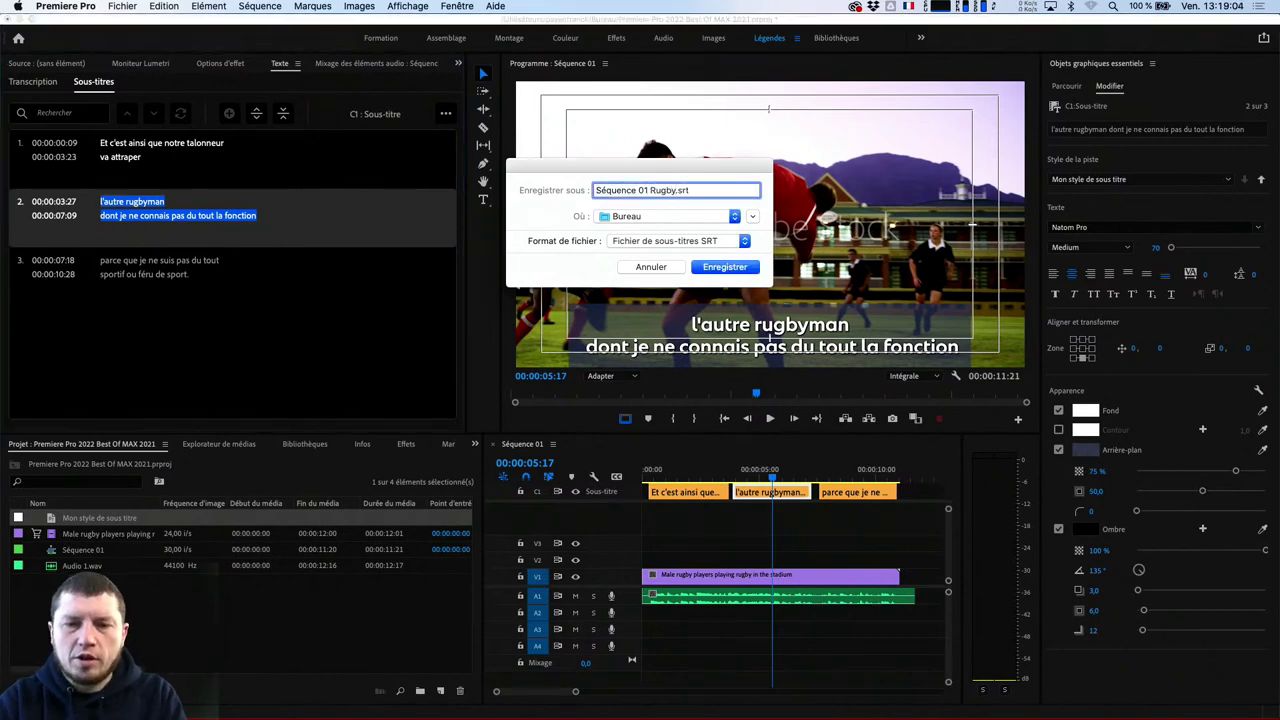
pyautogui.press('Return')
# Switch to the Finder desktop and examine the contents of "Séquence 01 Rugby.srt" in Brackets, then quit Brackets
pyautogui.press('super+Tab')
pyautogui.press('super+Tab')
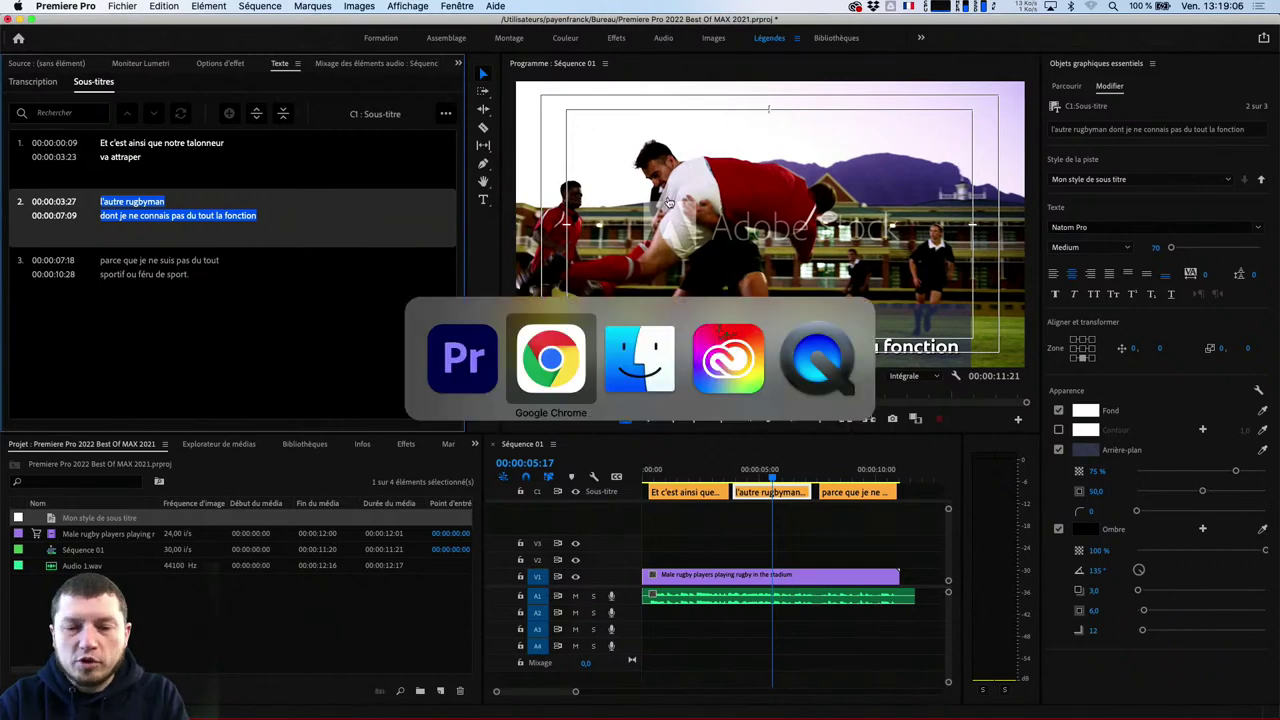
pyautogui.press('super+alt+h')
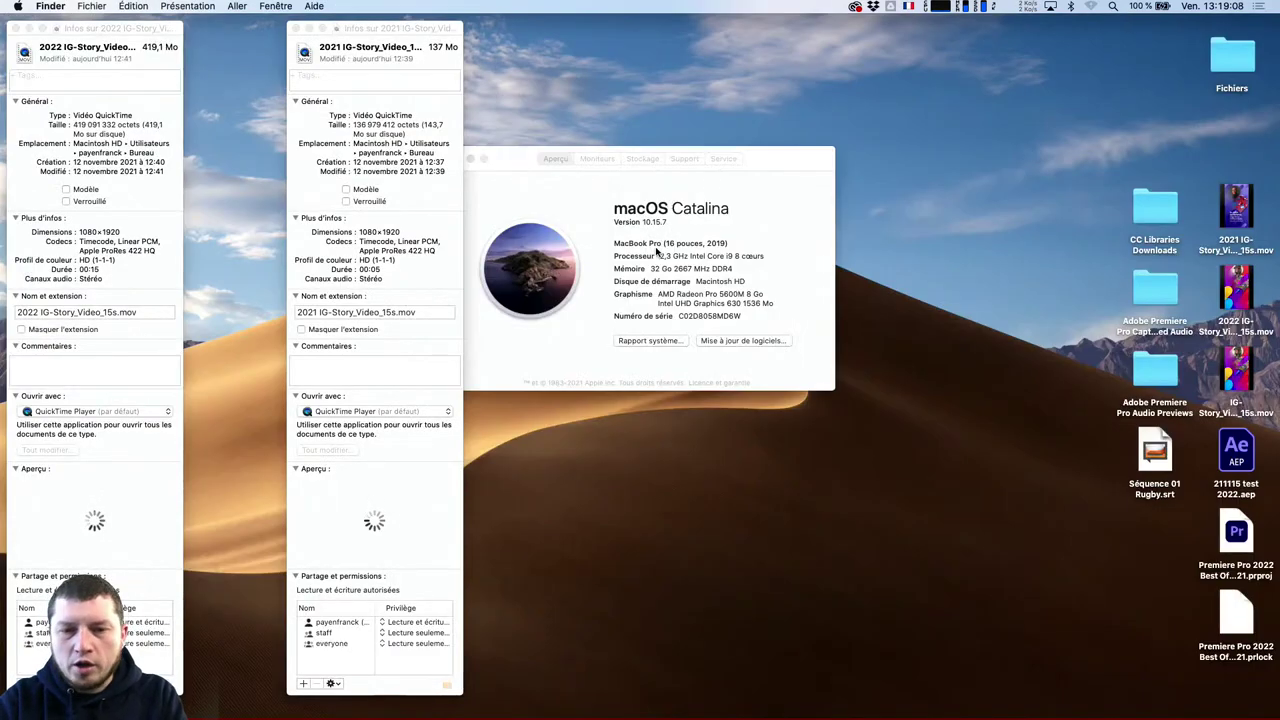
pyautogui.click(1156, 462)
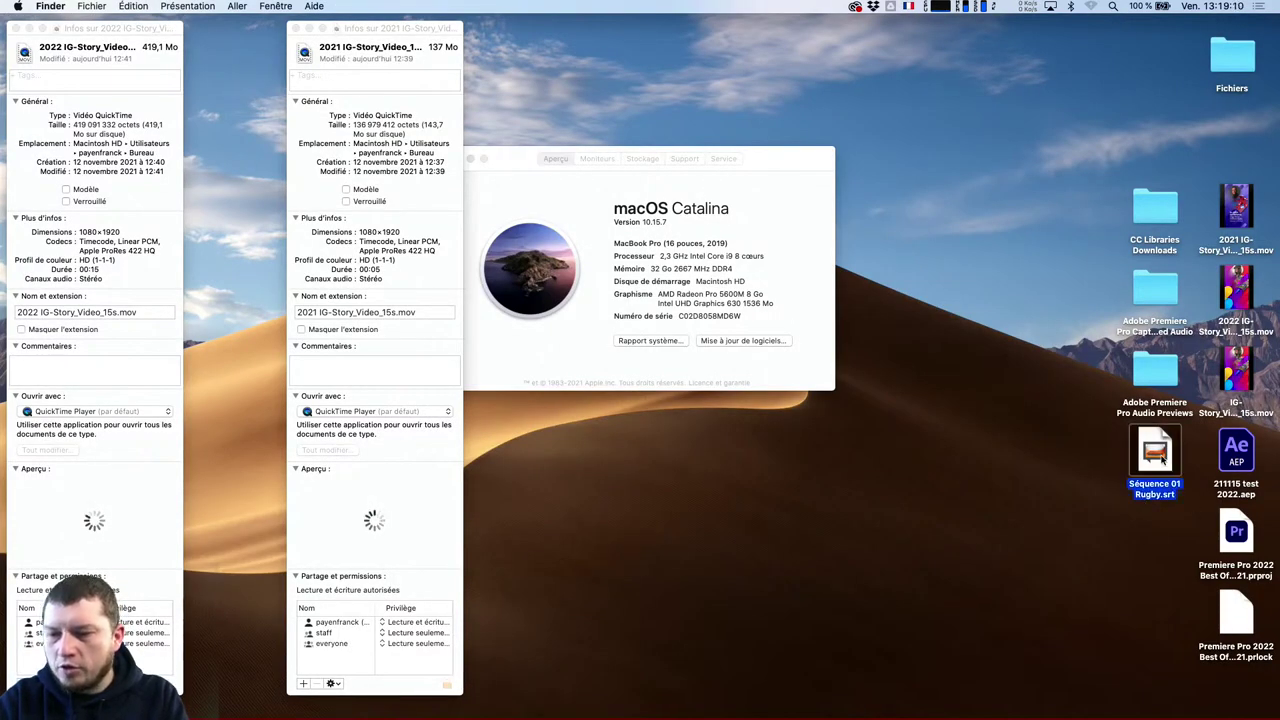
pyautogui.press('space')
pyautogui.press('space')
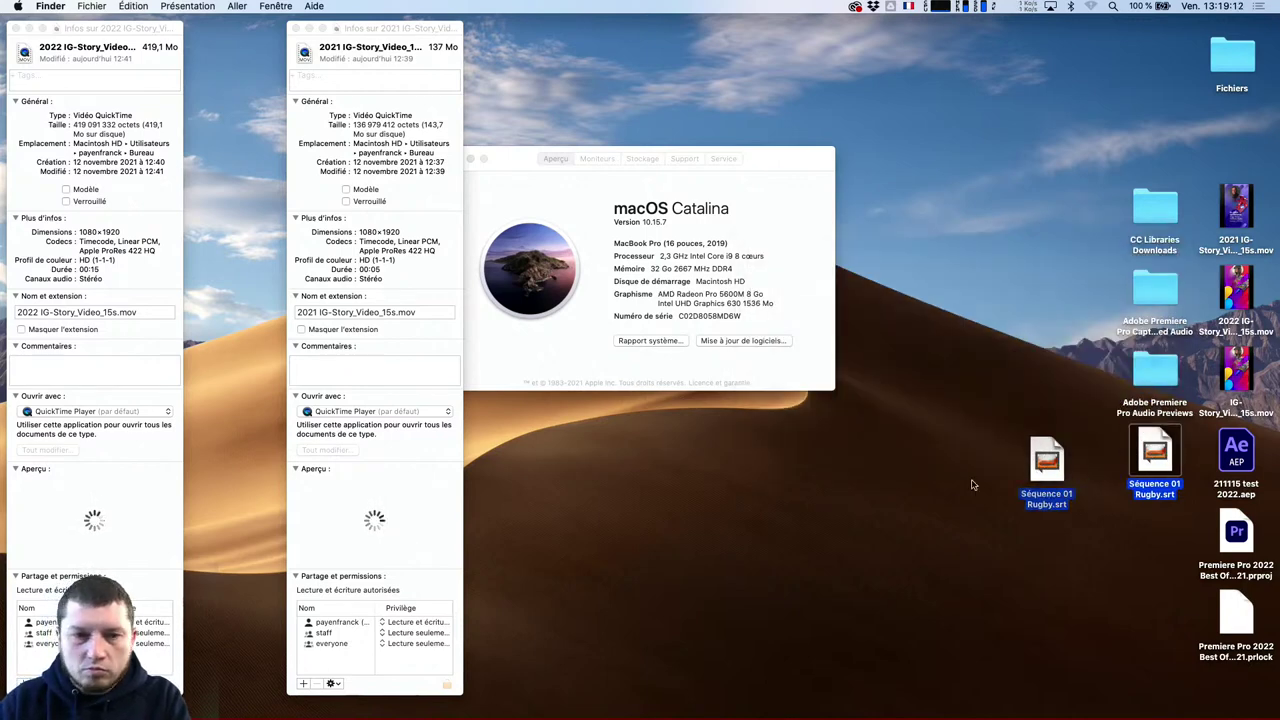
pyautogui.moveTo(278, 712)
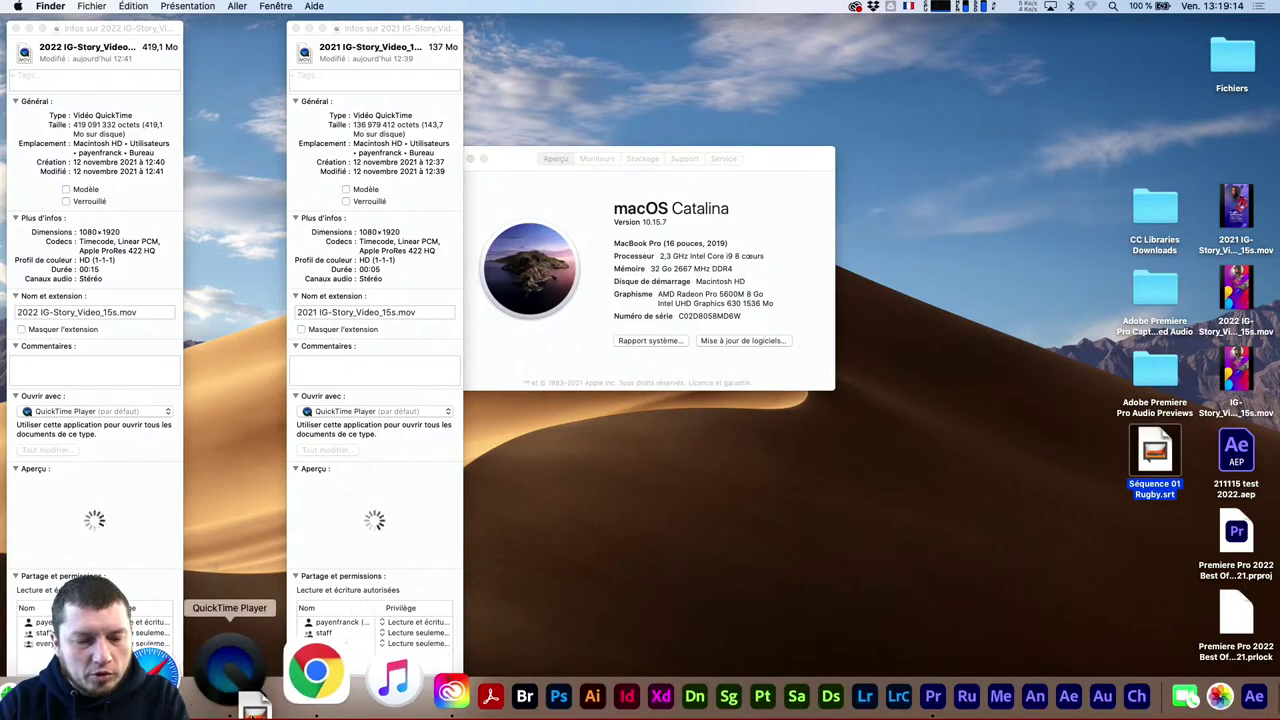
pyautogui.click(148, 665)
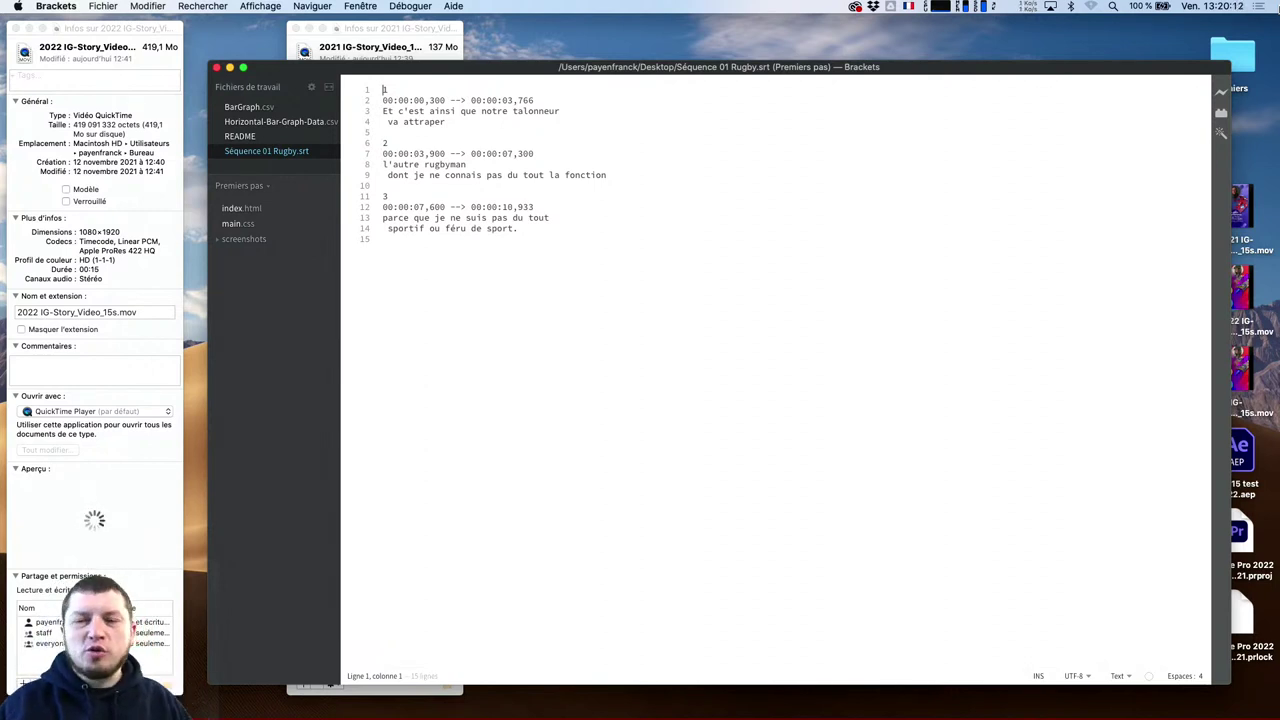
pyautogui.press('super+q')
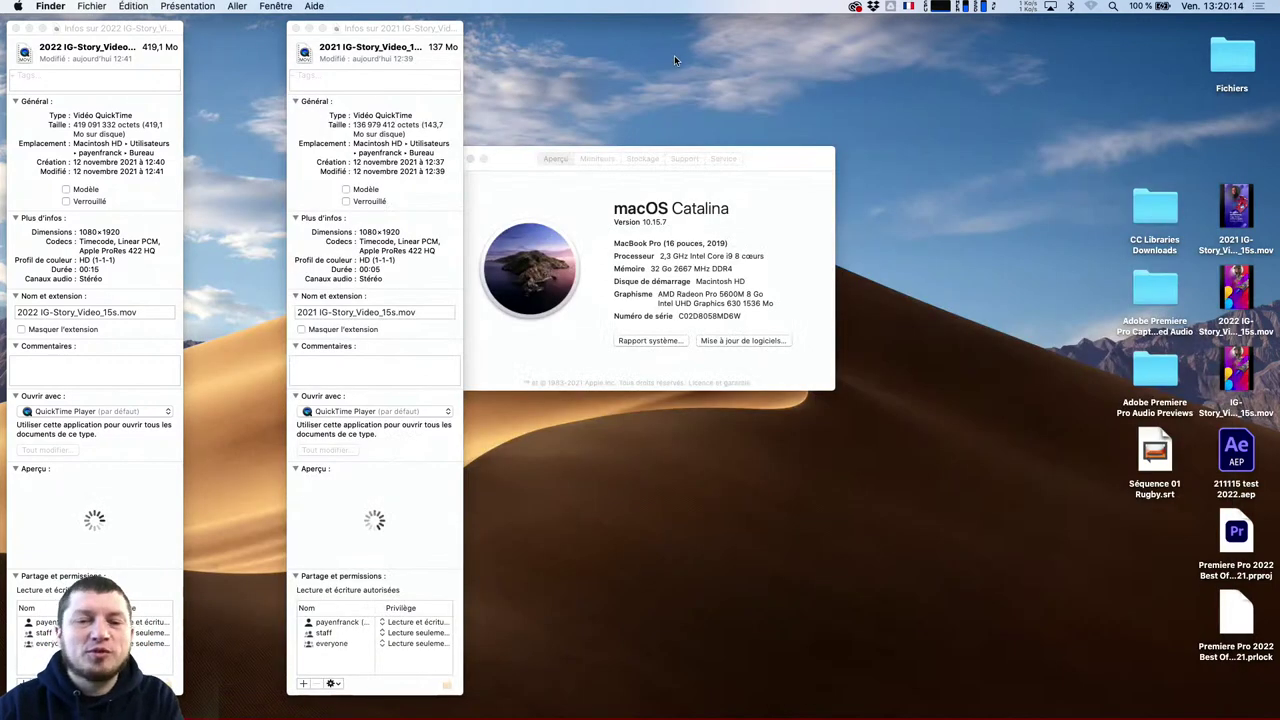
# Close the macOS system information window and both video info windows, then return to Premiere Pro
pyautogui.click(722, 213)
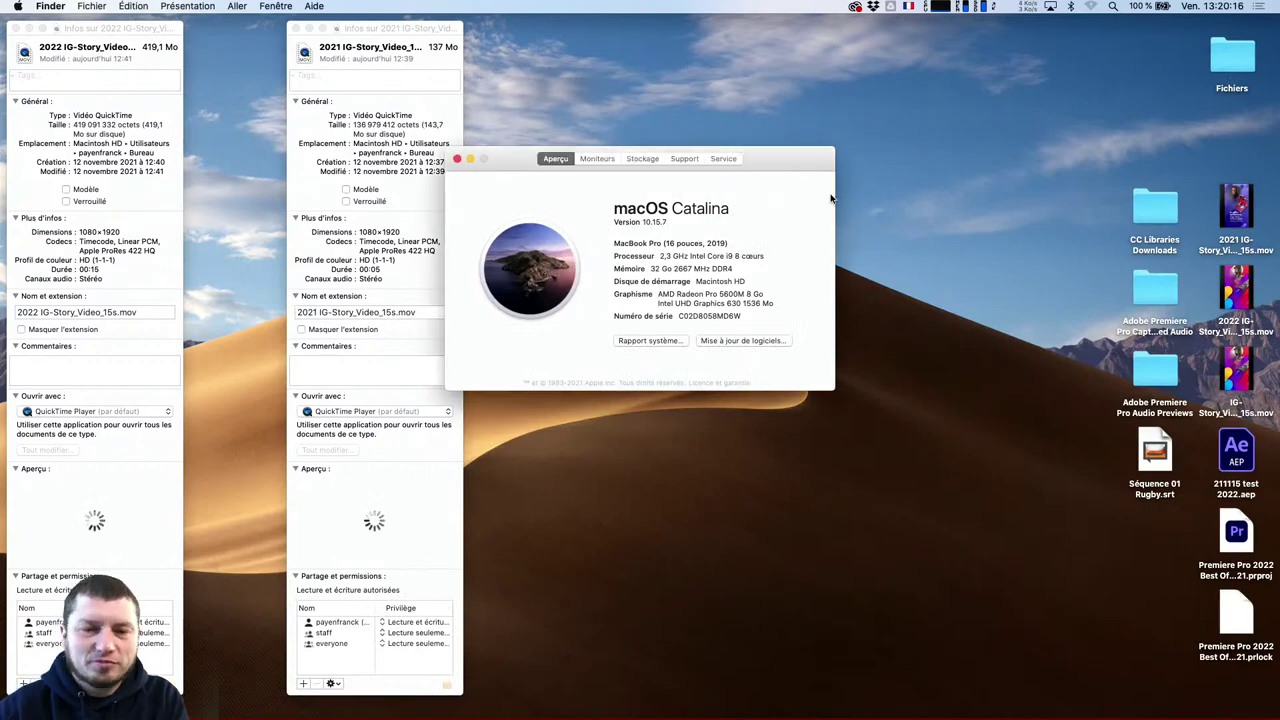
pyautogui.click(457, 159)
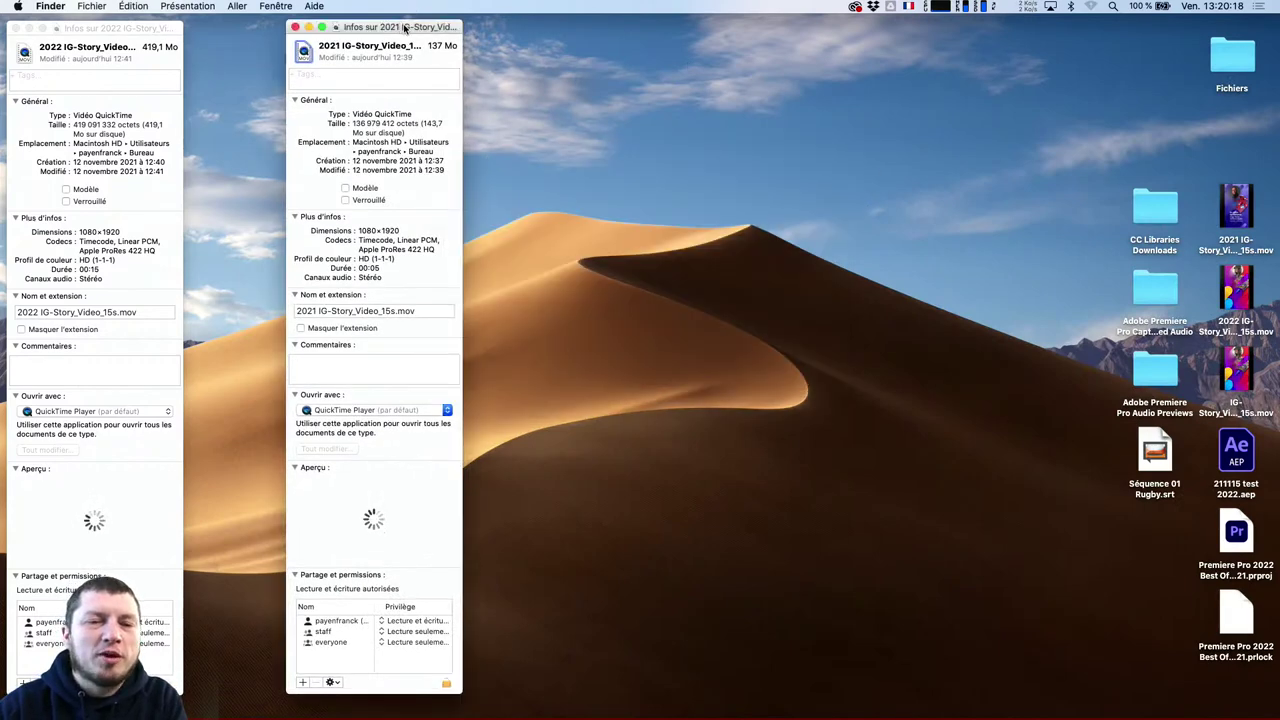
pyautogui.press('super+w')
pyautogui.press('super+w')
pyautogui.press('super+Tab')
pyautogui.press('super+Tab')
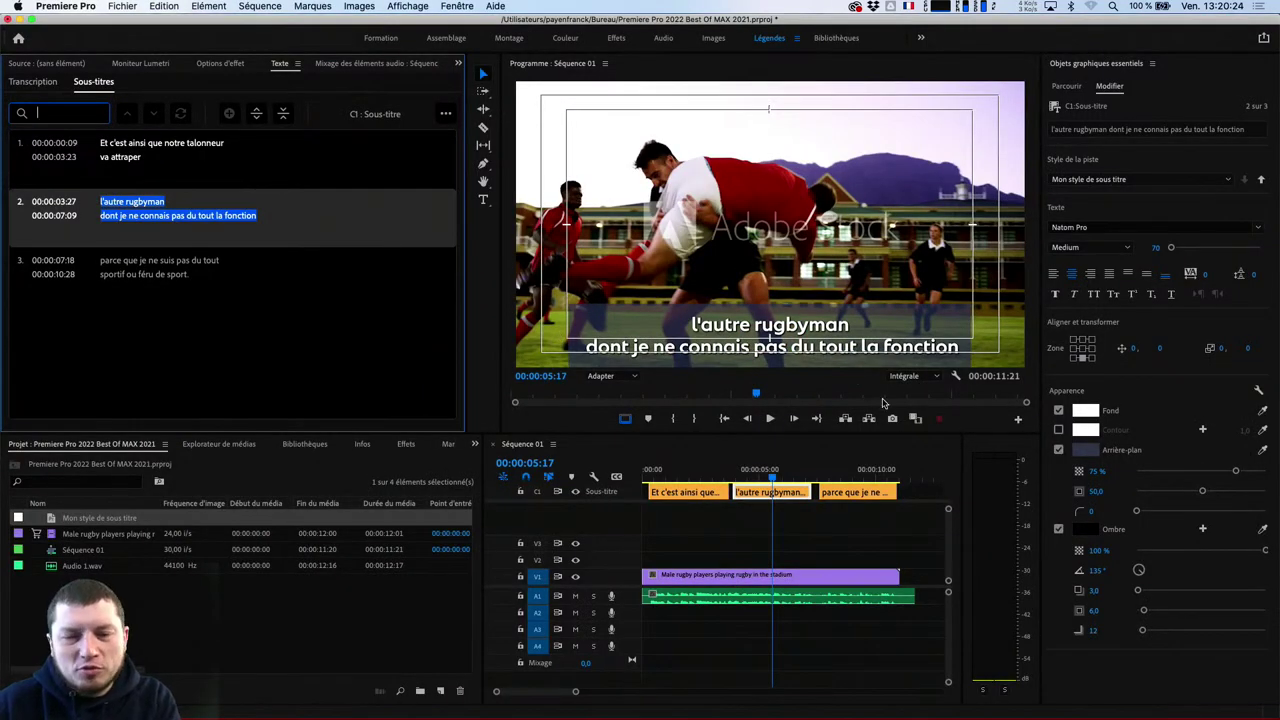
# Play a moment of the sequence, then merge subtitles 2 and 3 into a single subtitle
pyautogui.press('space')
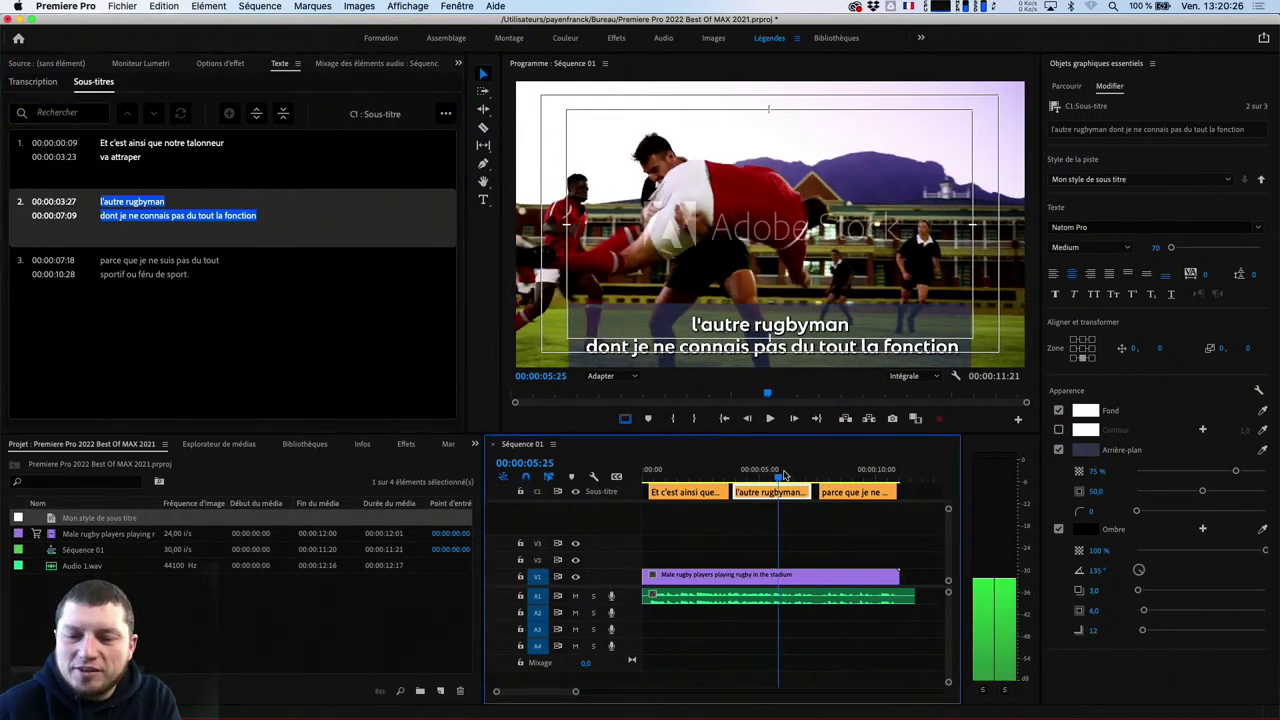
pyautogui.press('space')
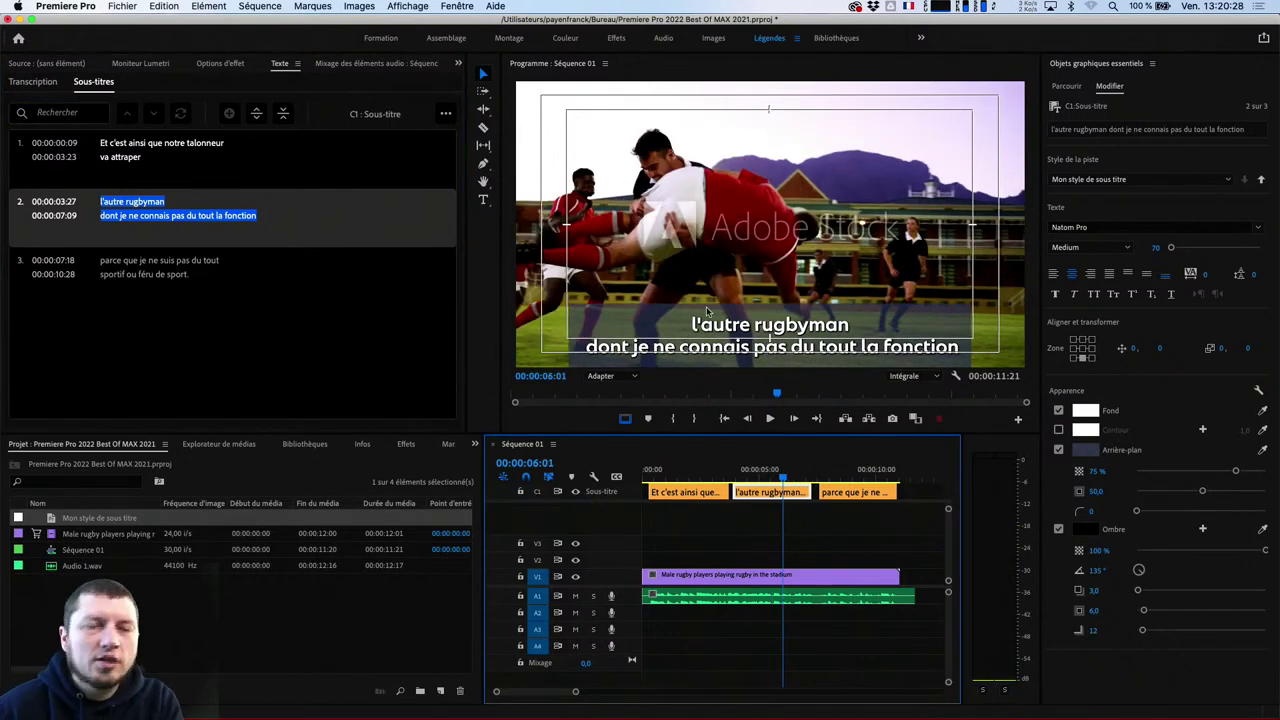
pyautogui.click(162, 214)
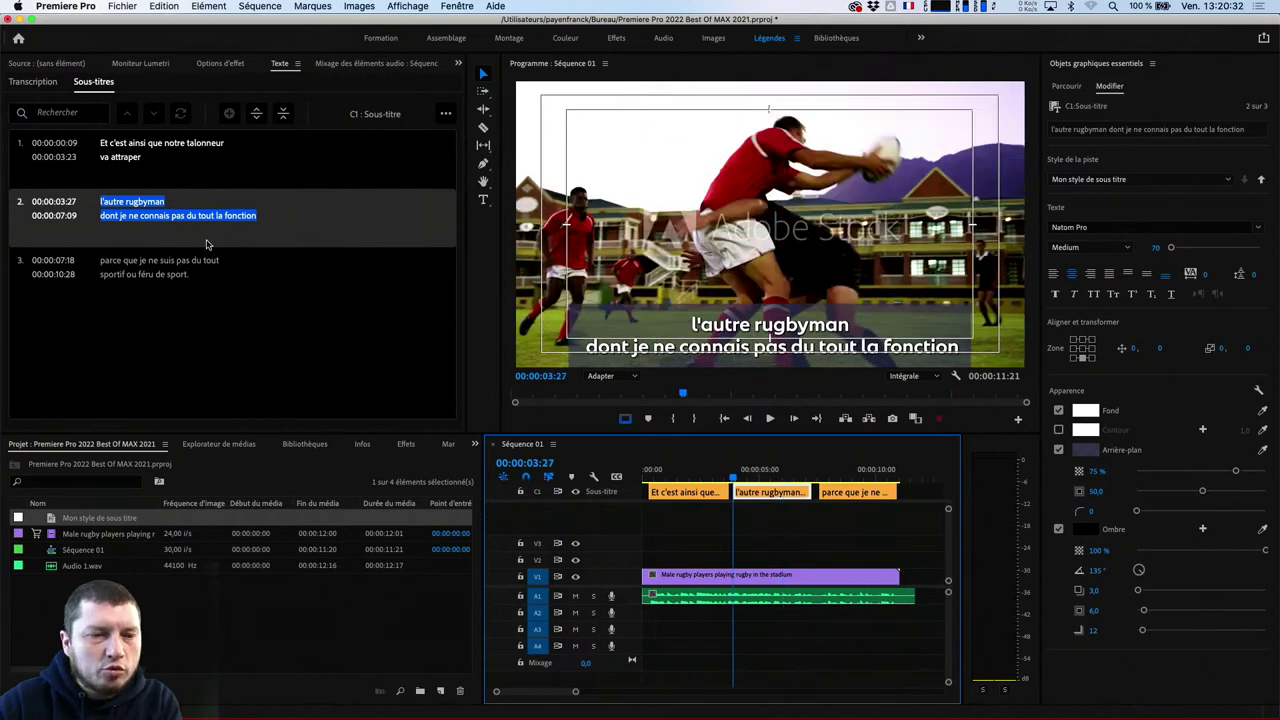
pyautogui.keyDown('shift'); pyautogui.click(217, 274); pyautogui.keyUp('shift')
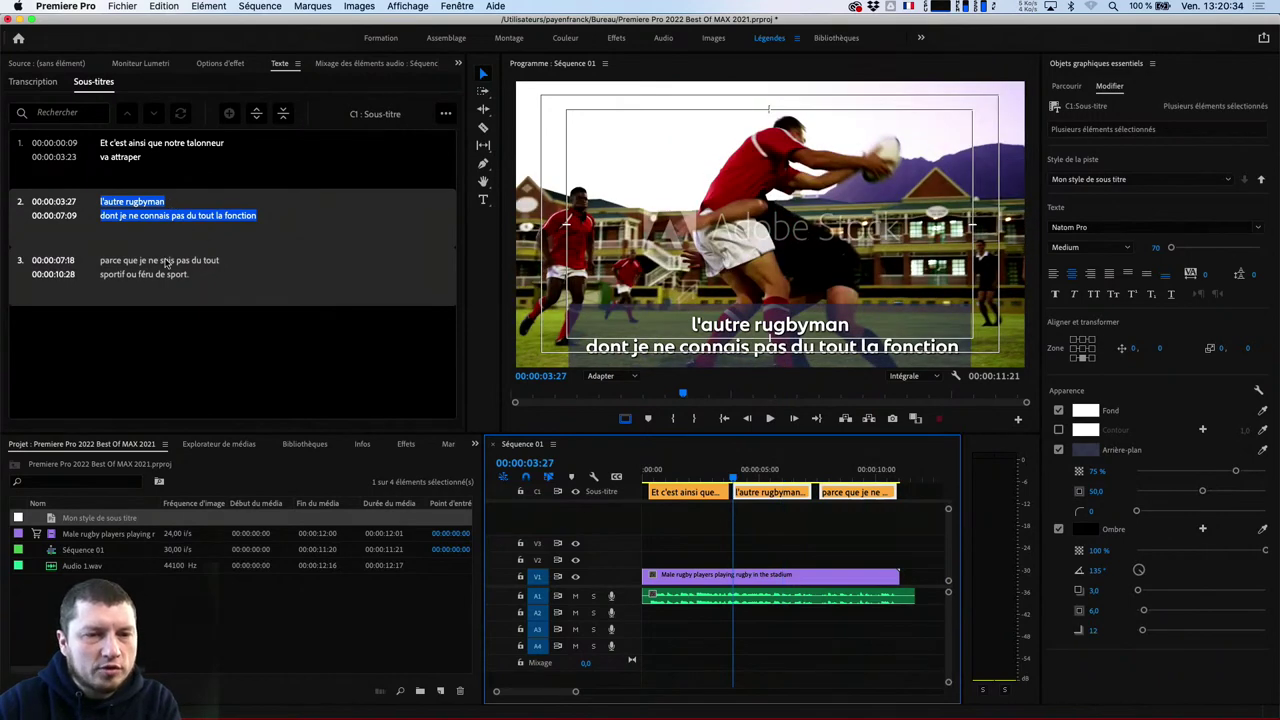
pyautogui.click(284, 116)
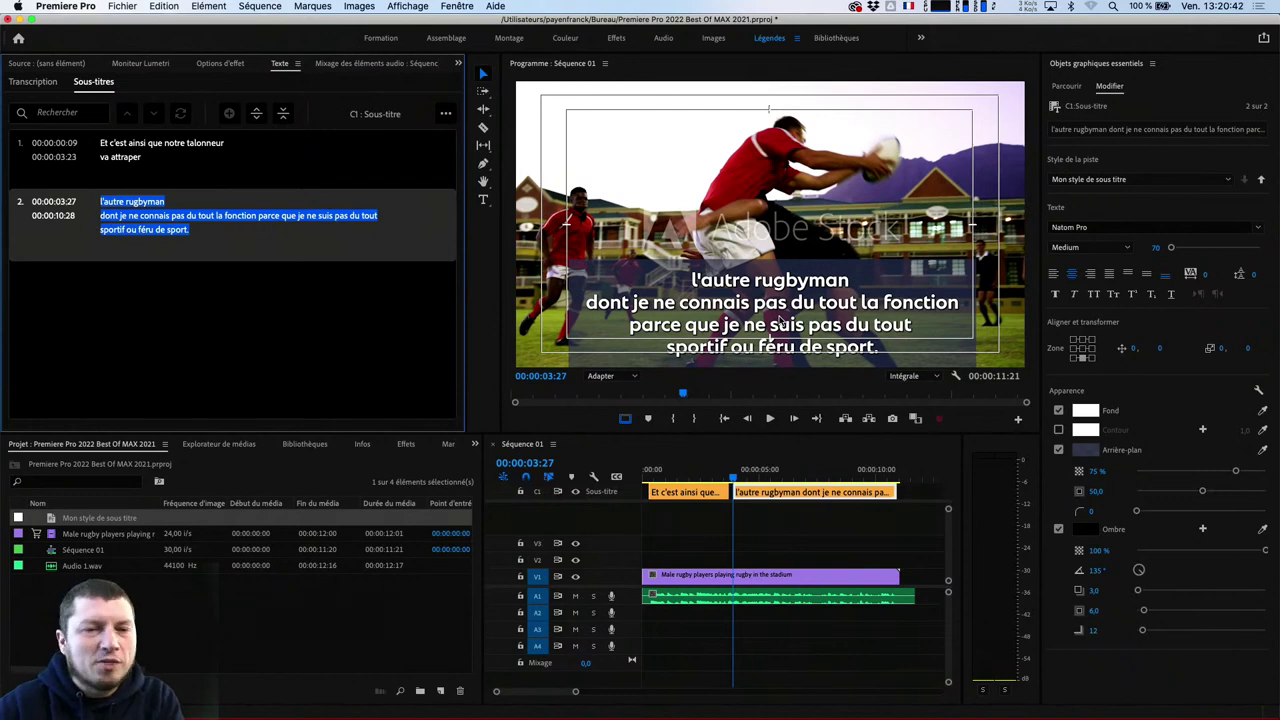
# Switch to Chrome, look through the Premiere Pro October 2021 feature summary up to sequence simplification, then return to Premiere Pro
pyautogui.press('super+Tab')
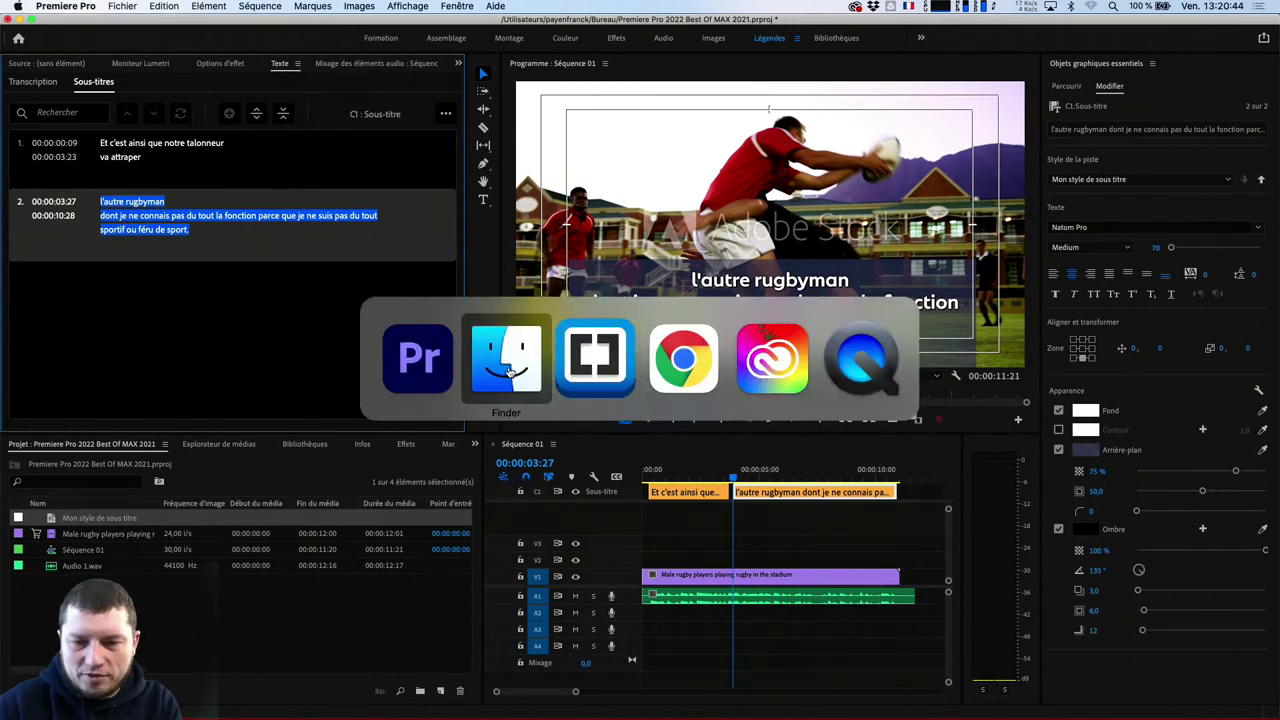
pyautogui.click(689, 374)
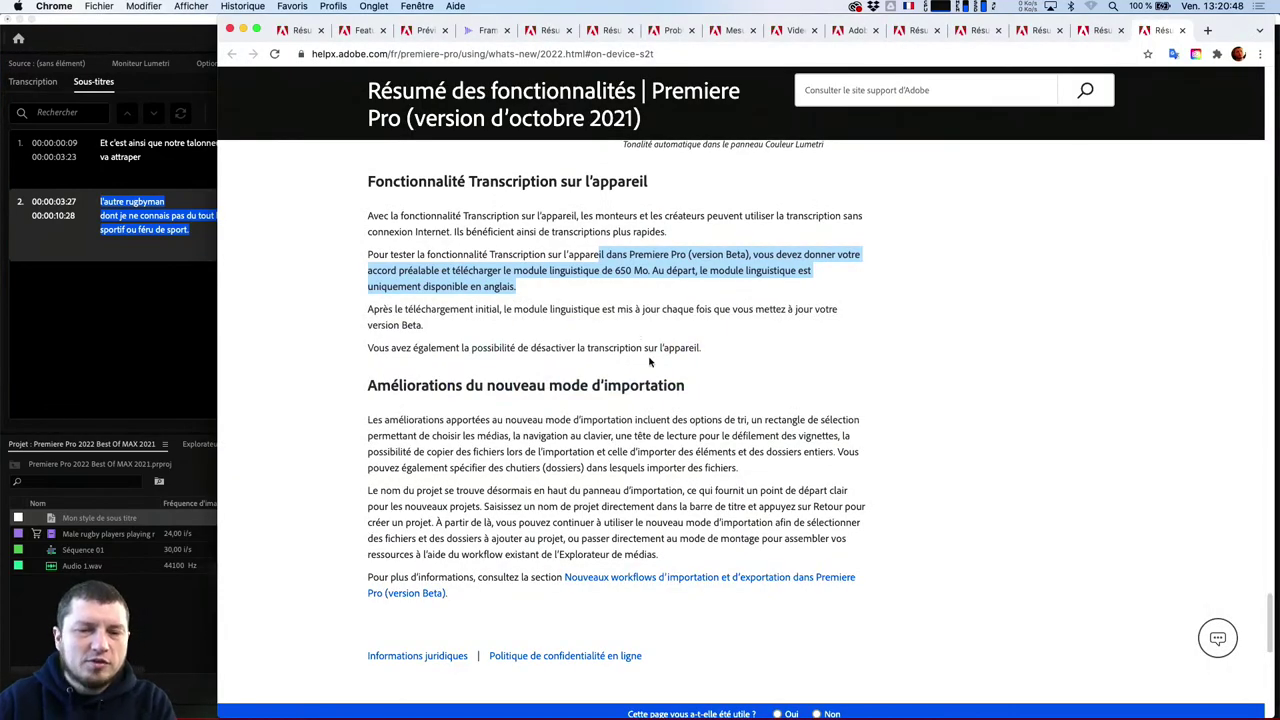
pyautogui.click(652, 358)
pyautogui.scroll(15, 914, 263)
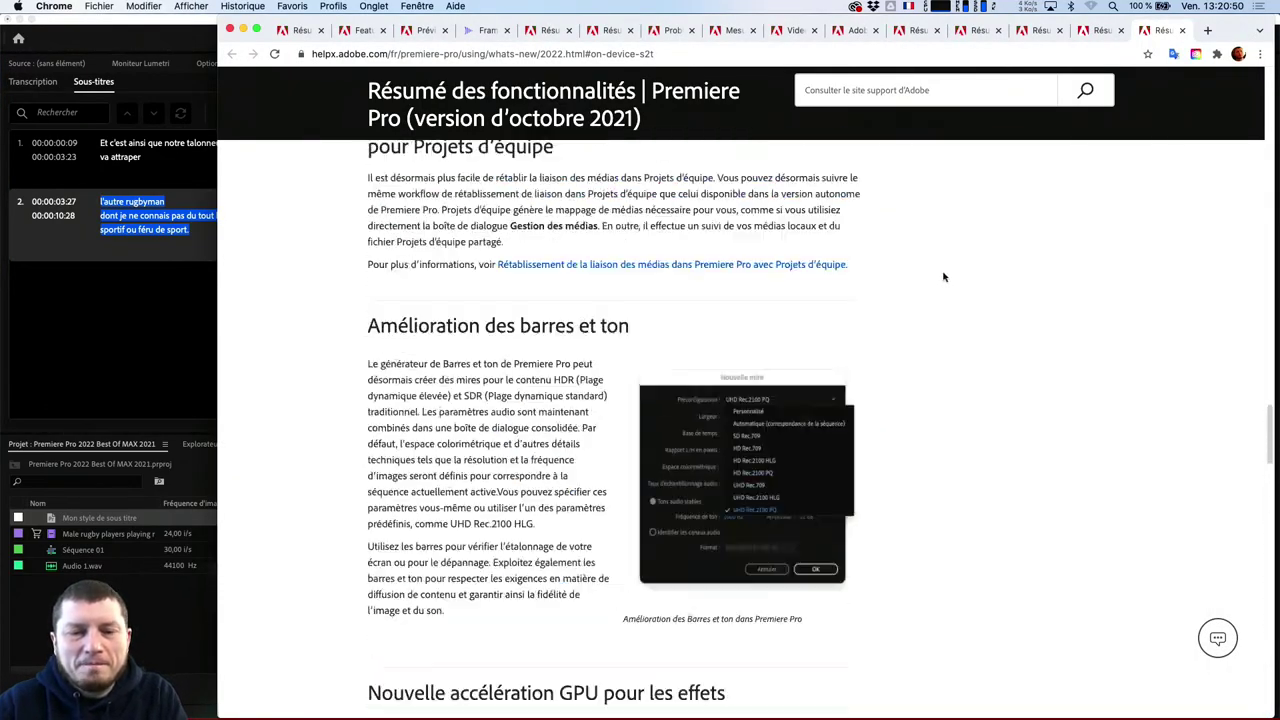
pyautogui.scroll(20, 943, 277)
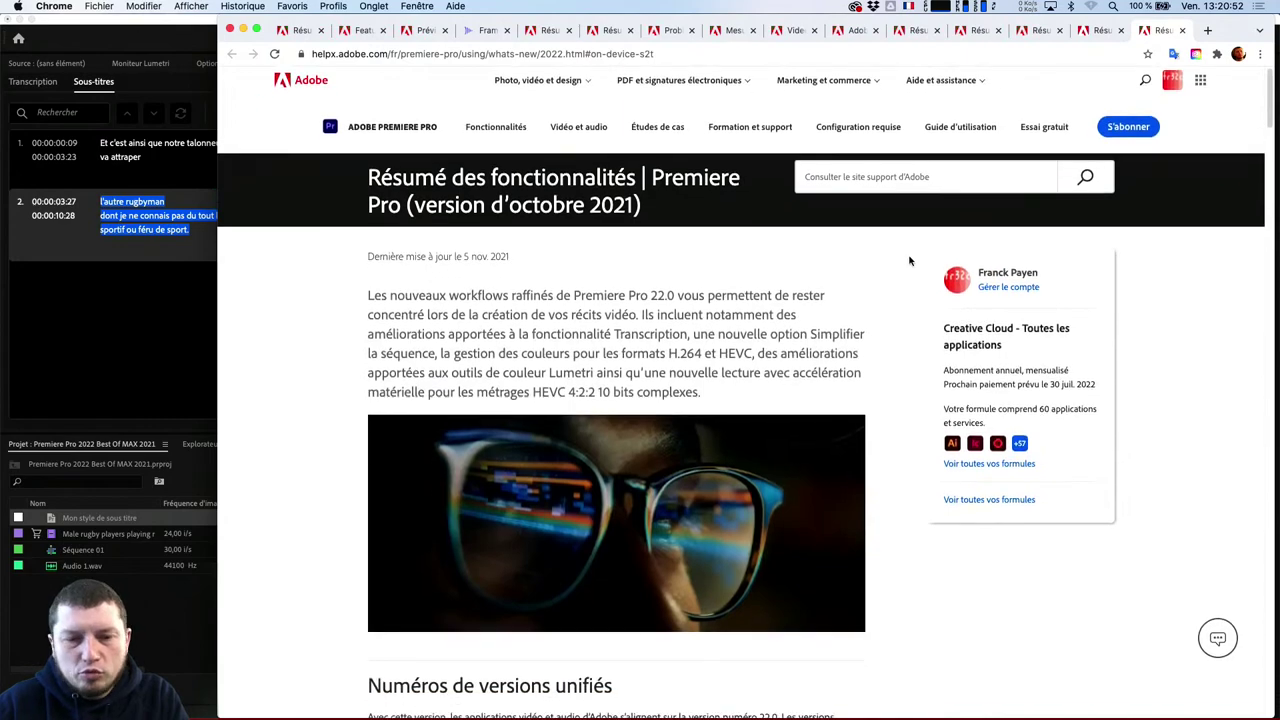
pyautogui.scroll(-10, 909, 261)
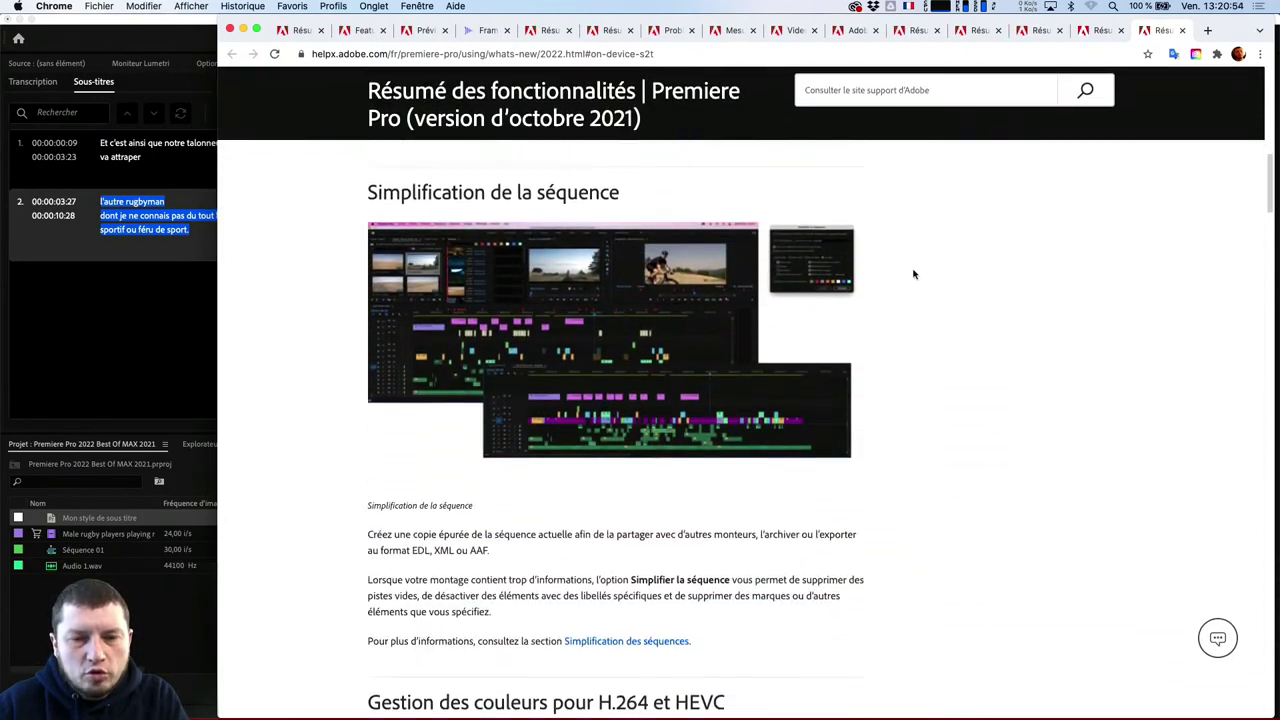
pyautogui.scroll(-2, 915, 265)
pyautogui.click(125, 325)
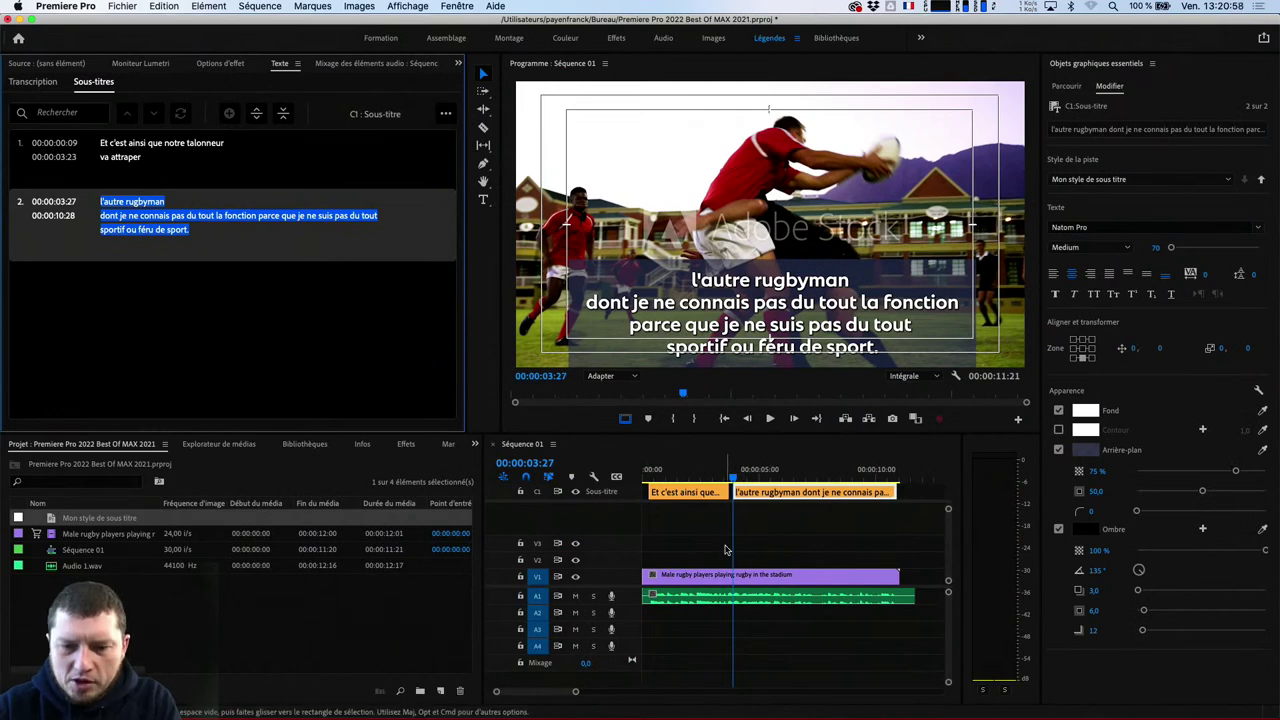
# Add the first "[EnFr] Titre AaP RespTime" template from the library to track V3 near the merged subtitle's start
pyautogui.click(1067, 86)
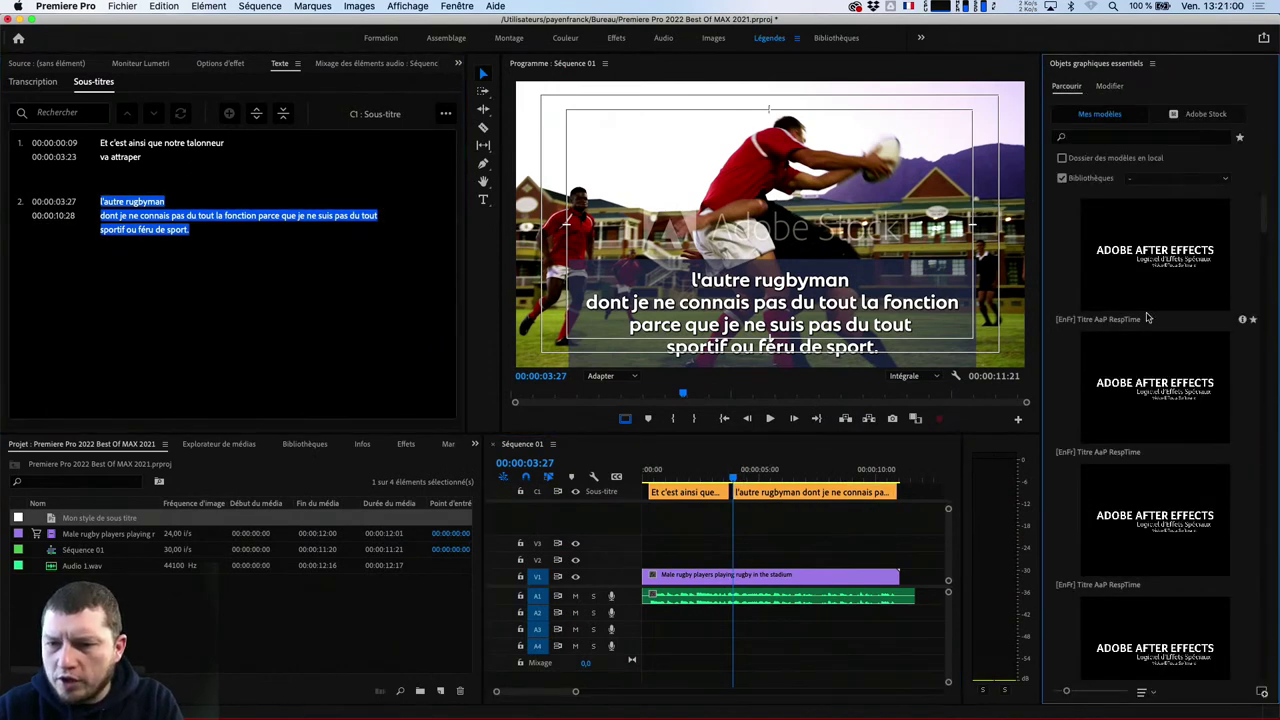
pyautogui.click(1184, 258)
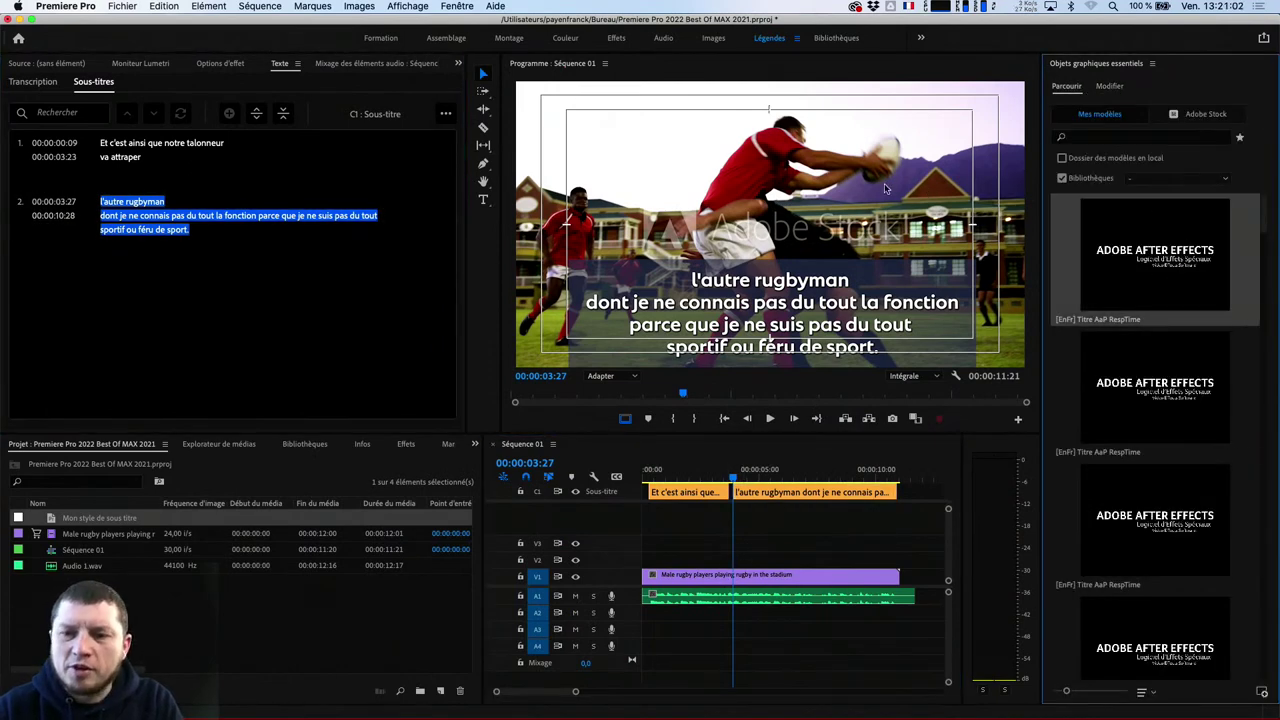
pyautogui.moveTo(1172, 266); pyautogui.dragTo(745, 552)
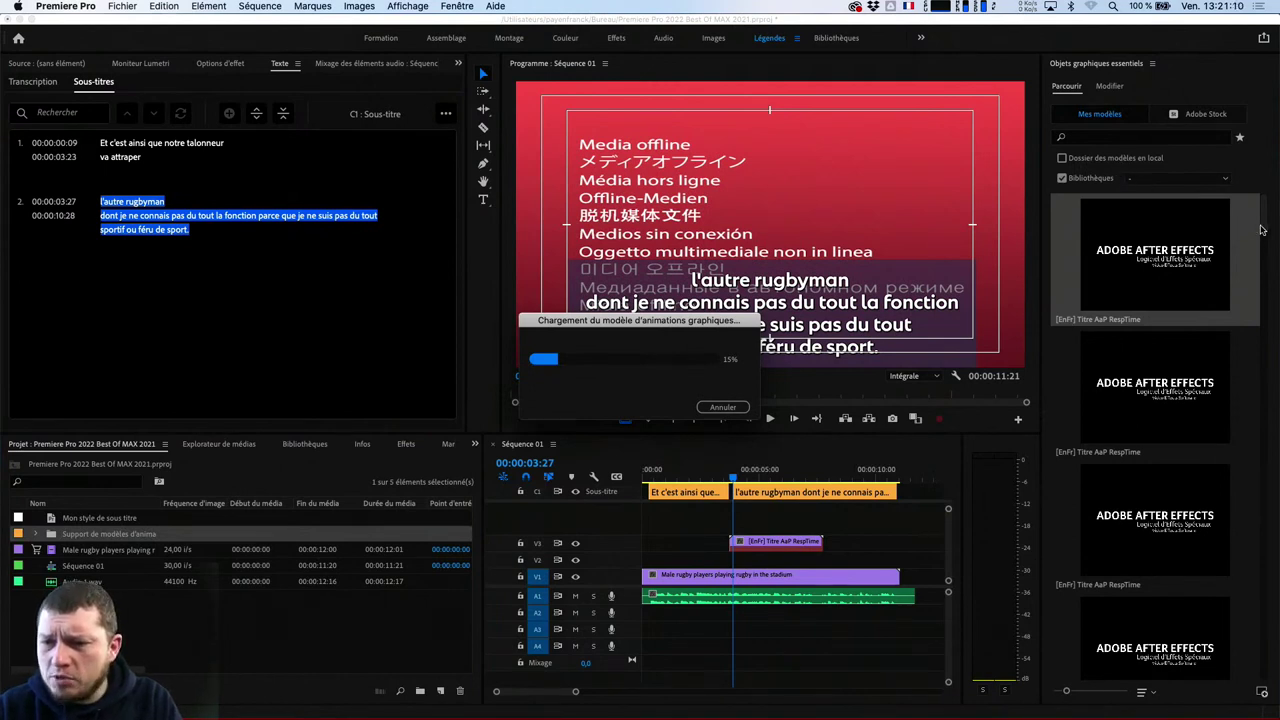
# Include the local templates folder and place the blue lower-third template with the photo above the title clip, overlapping it
pyautogui.click(1110, 160)
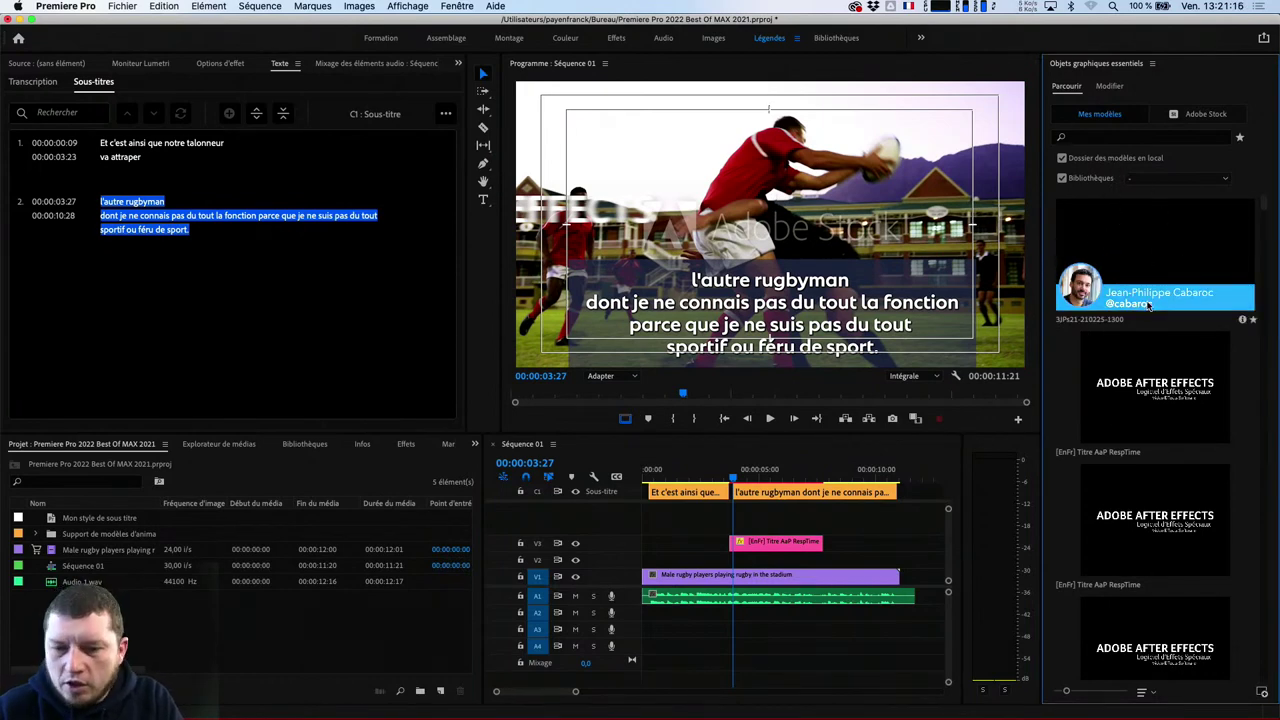
pyautogui.moveTo(1108, 285); pyautogui.dragTo(775, 533)
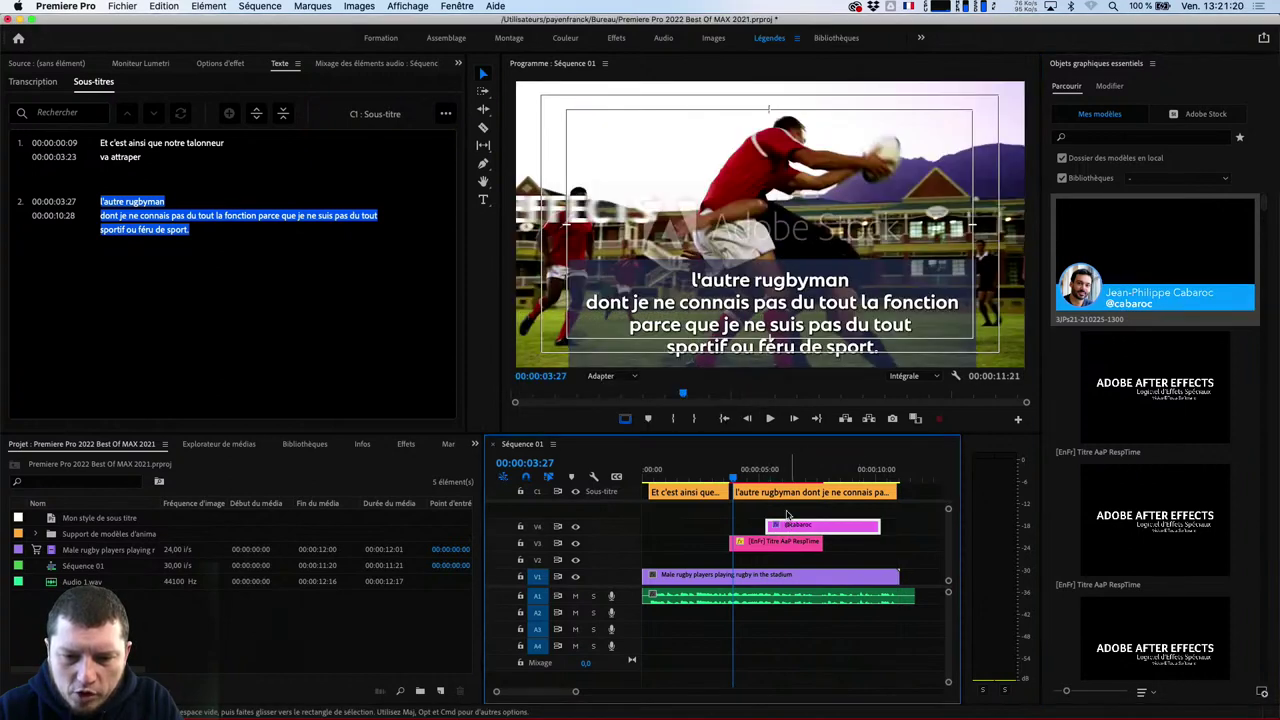
pyautogui.scroll(1, 797, 530)
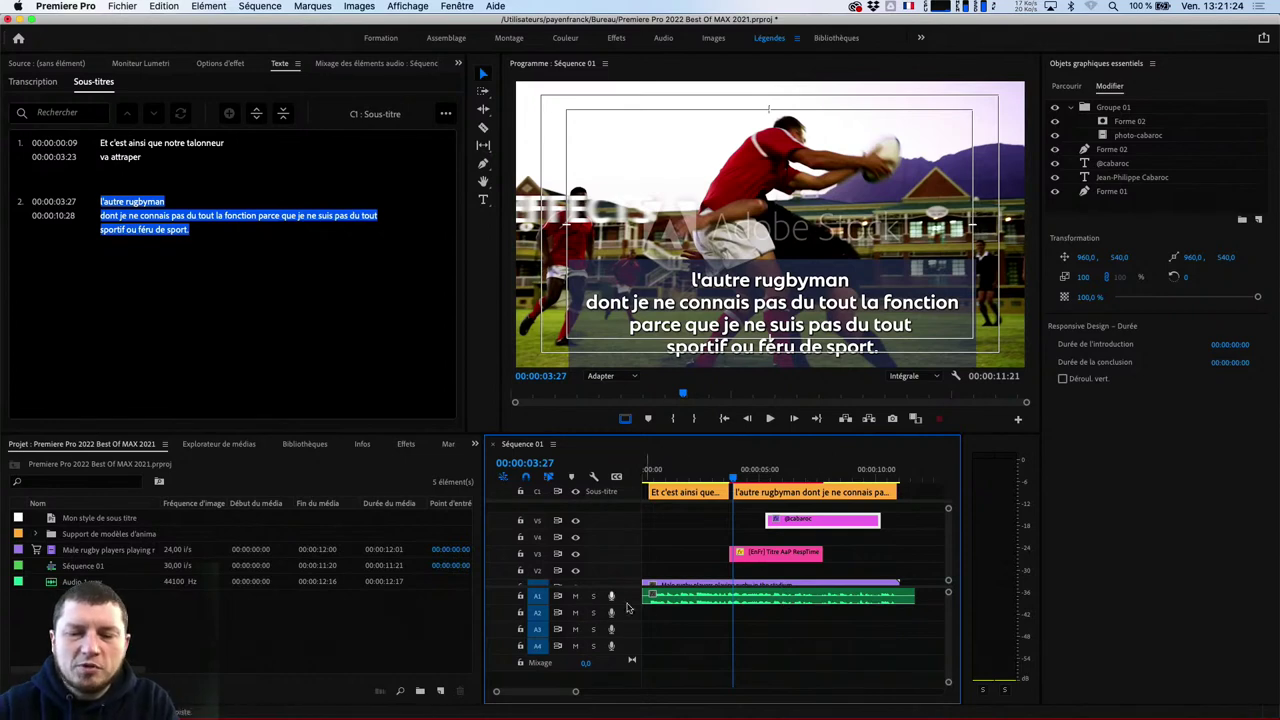
# Switch to the Audio workspace and filter the Adobe Stock music by the Dynamique mood
pyautogui.click(713, 472)
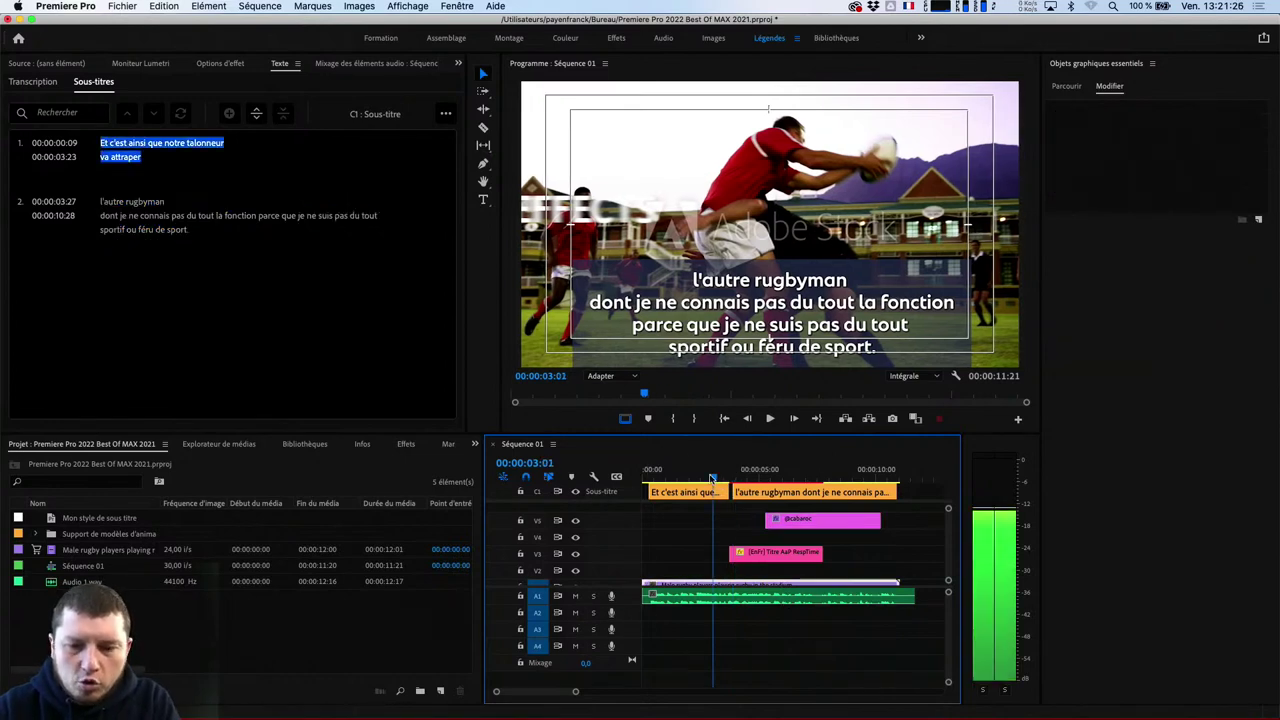
pyautogui.click(663, 38)
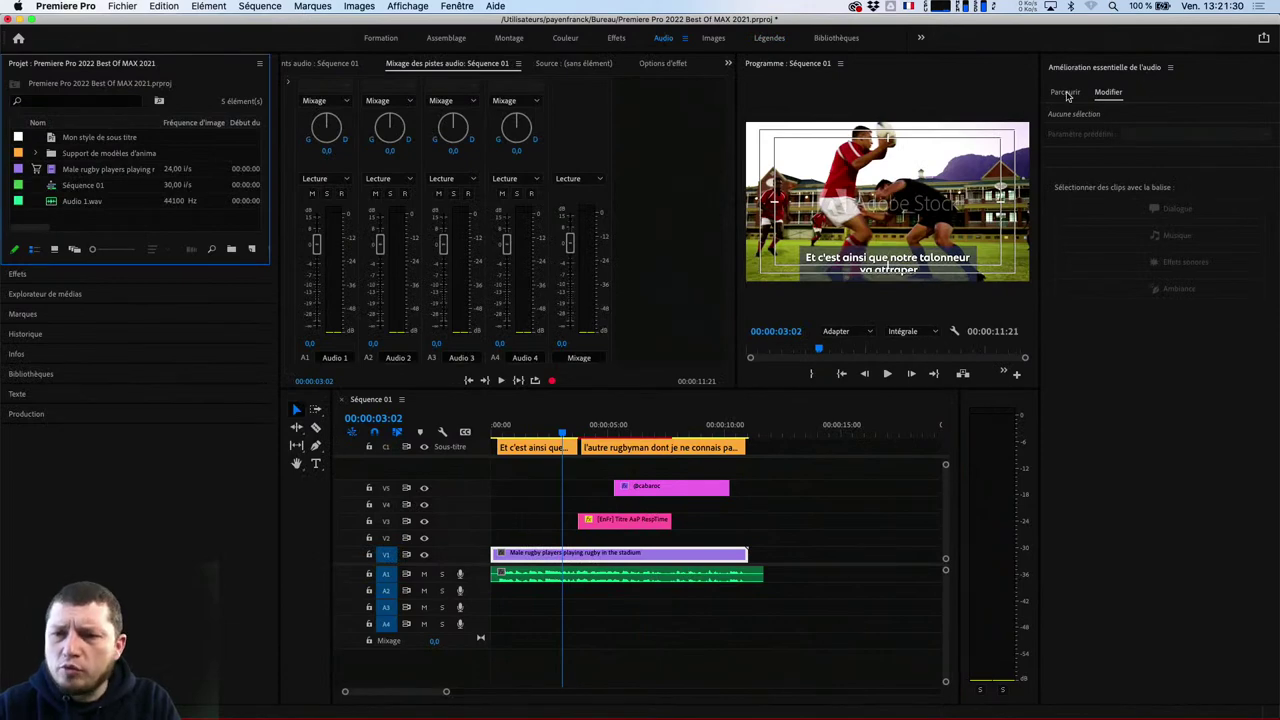
pyautogui.click(1066, 92)
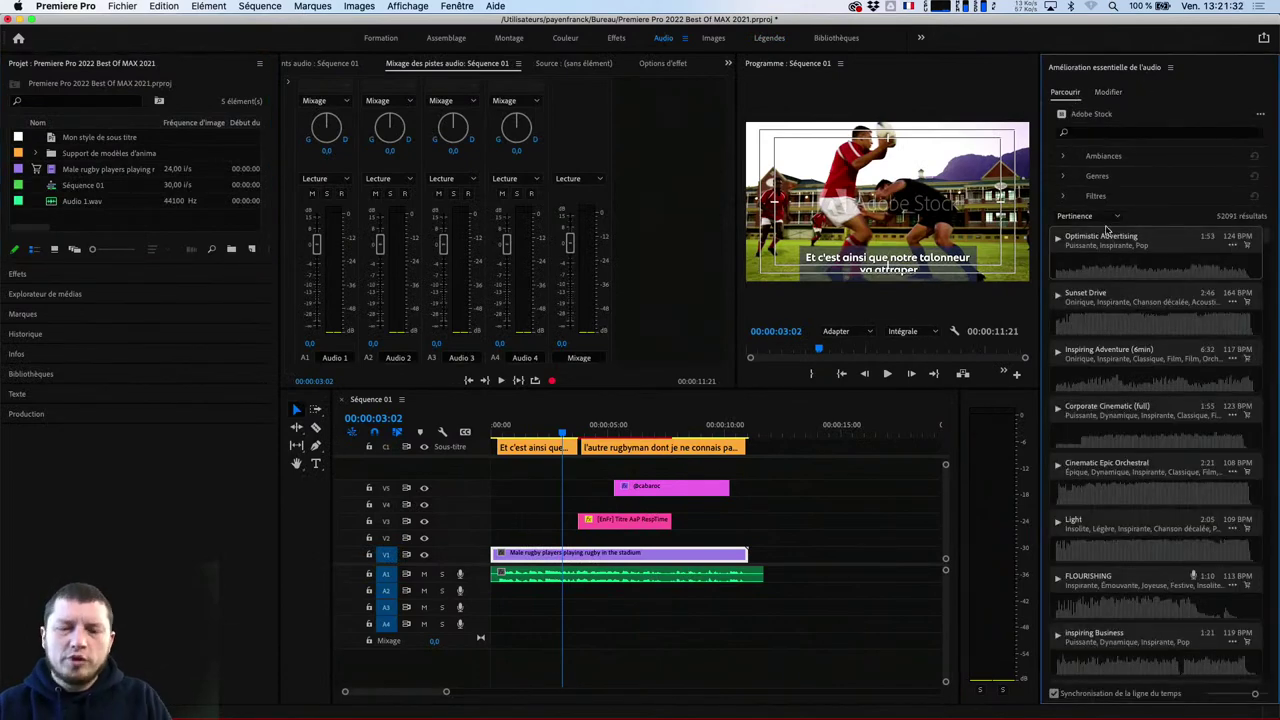
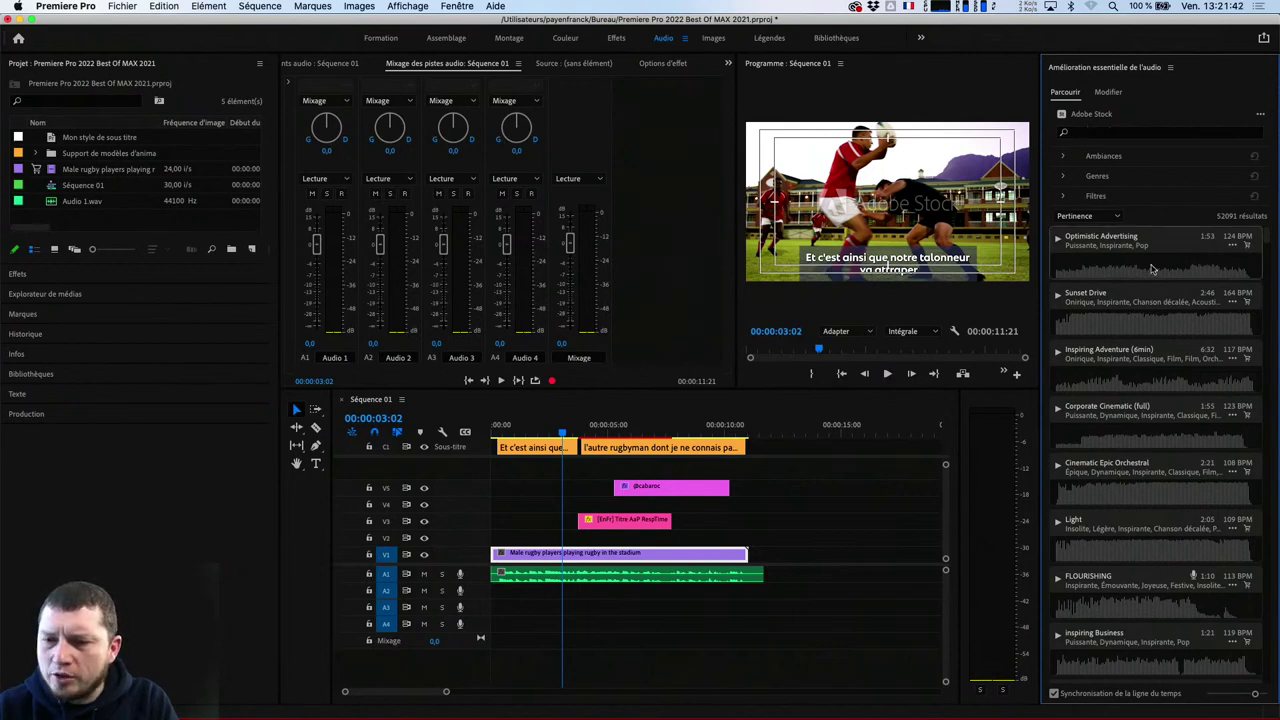
pyautogui.click(1064, 157)
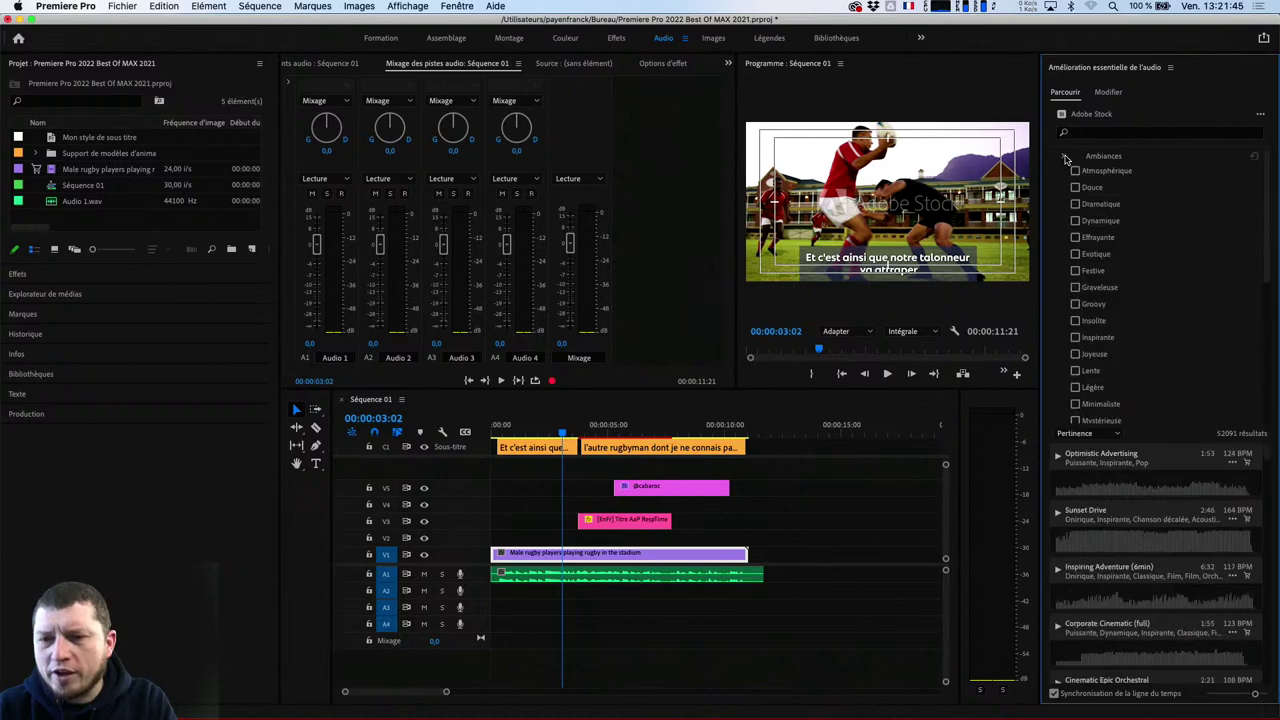
pyautogui.click(1075, 220)
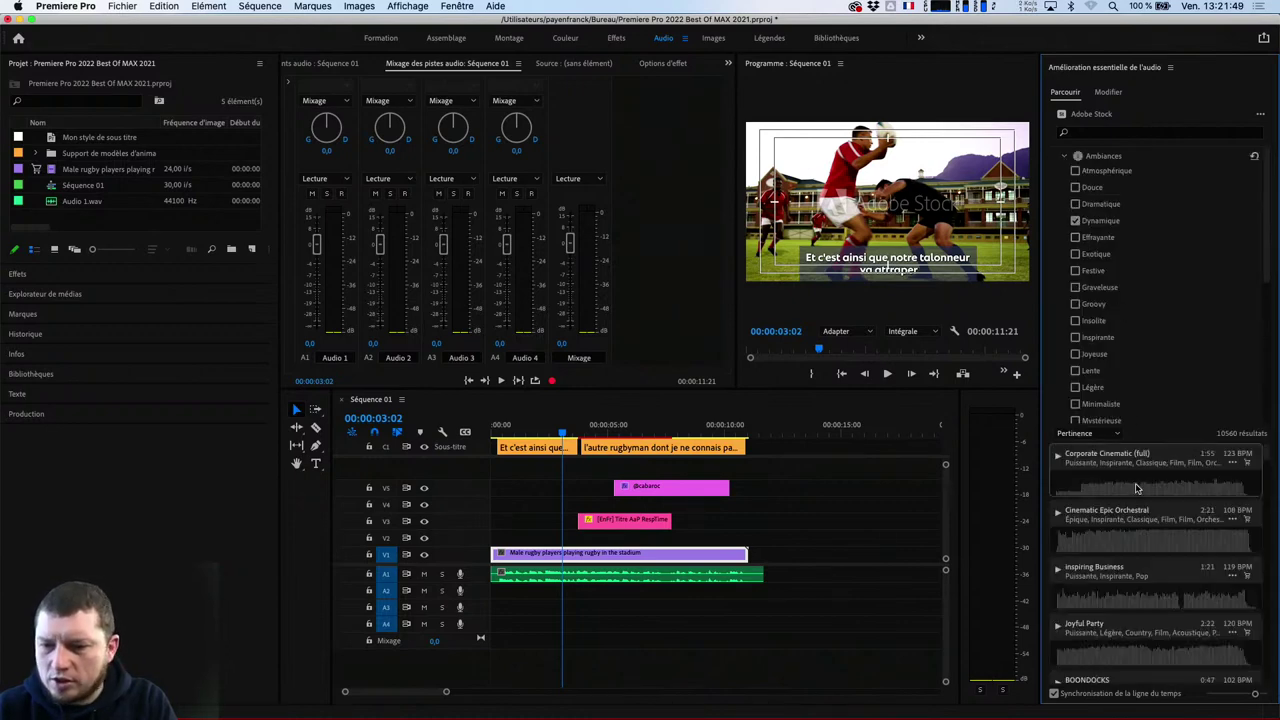
# Preview the stock track "Corporate Cinematic (full)" in sync with the sequence, including a passage further into the music
pyautogui.click(1059, 458)
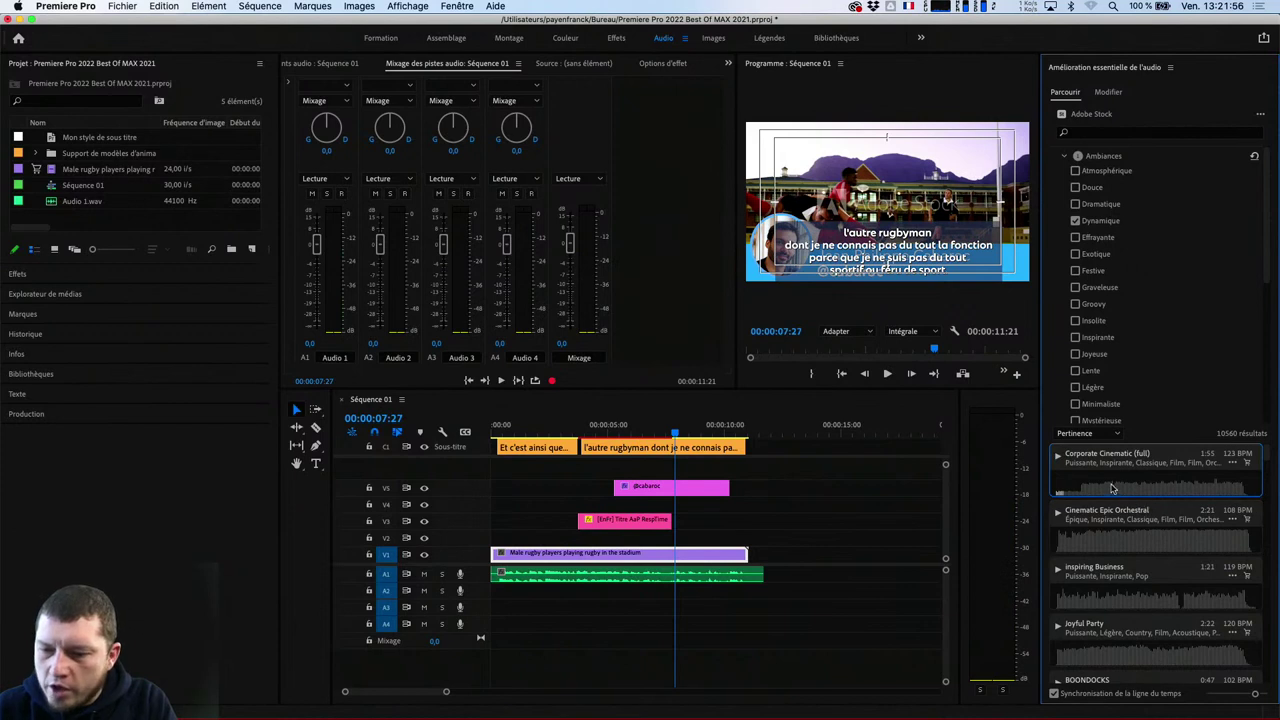
pyautogui.press('space')
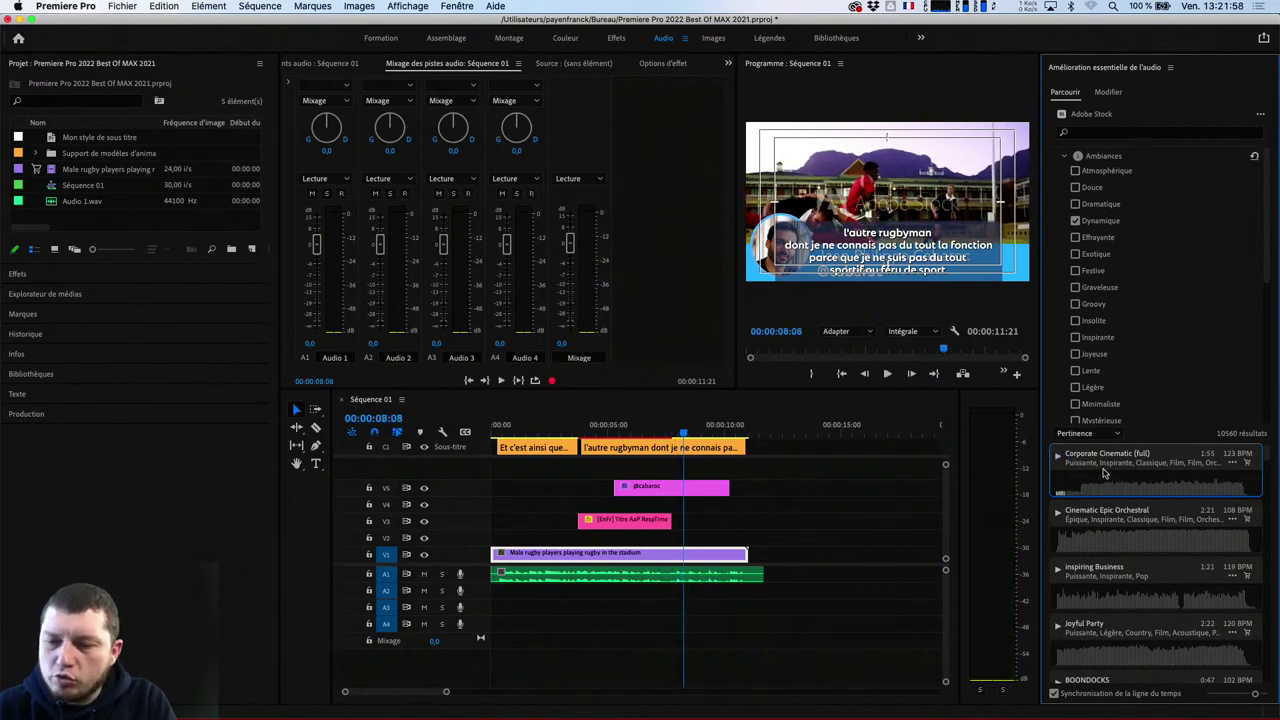
pyautogui.click(1106, 482)
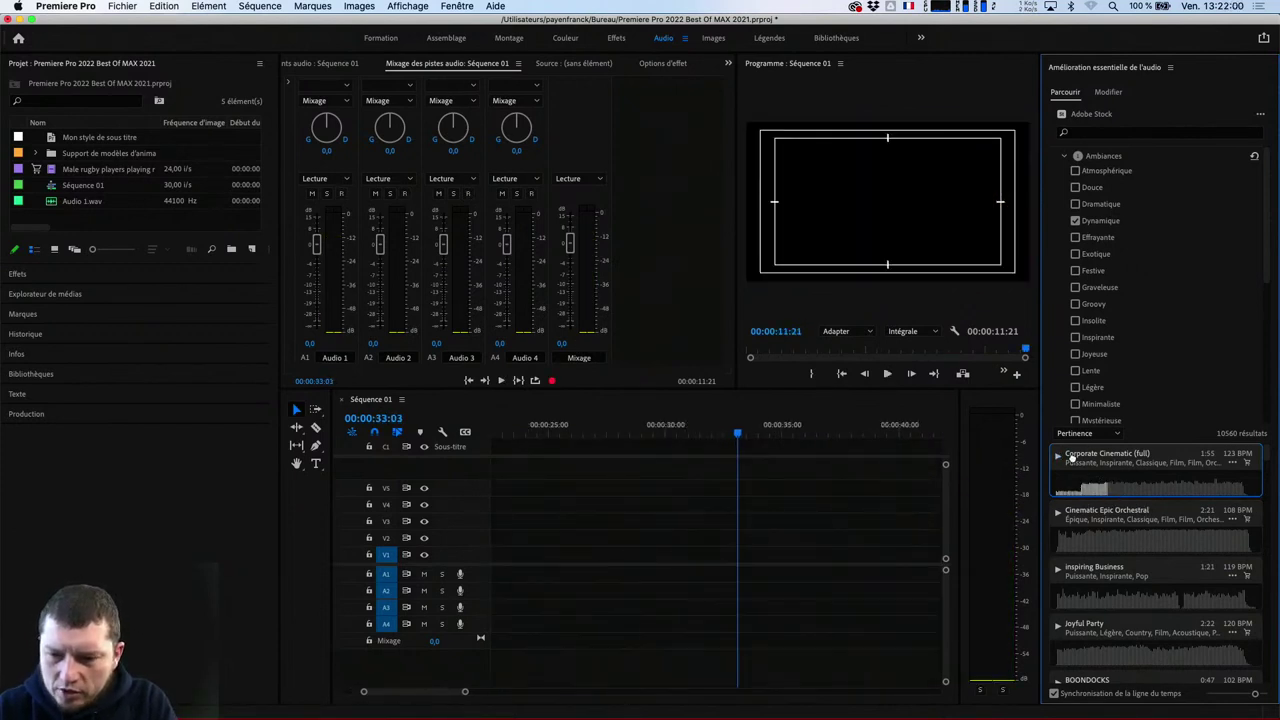
# Add "Corporate Cinematic (full)" to track A4 and align it with the start of the sequence
pyautogui.moveTo(1070, 458); pyautogui.dragTo(530, 636)
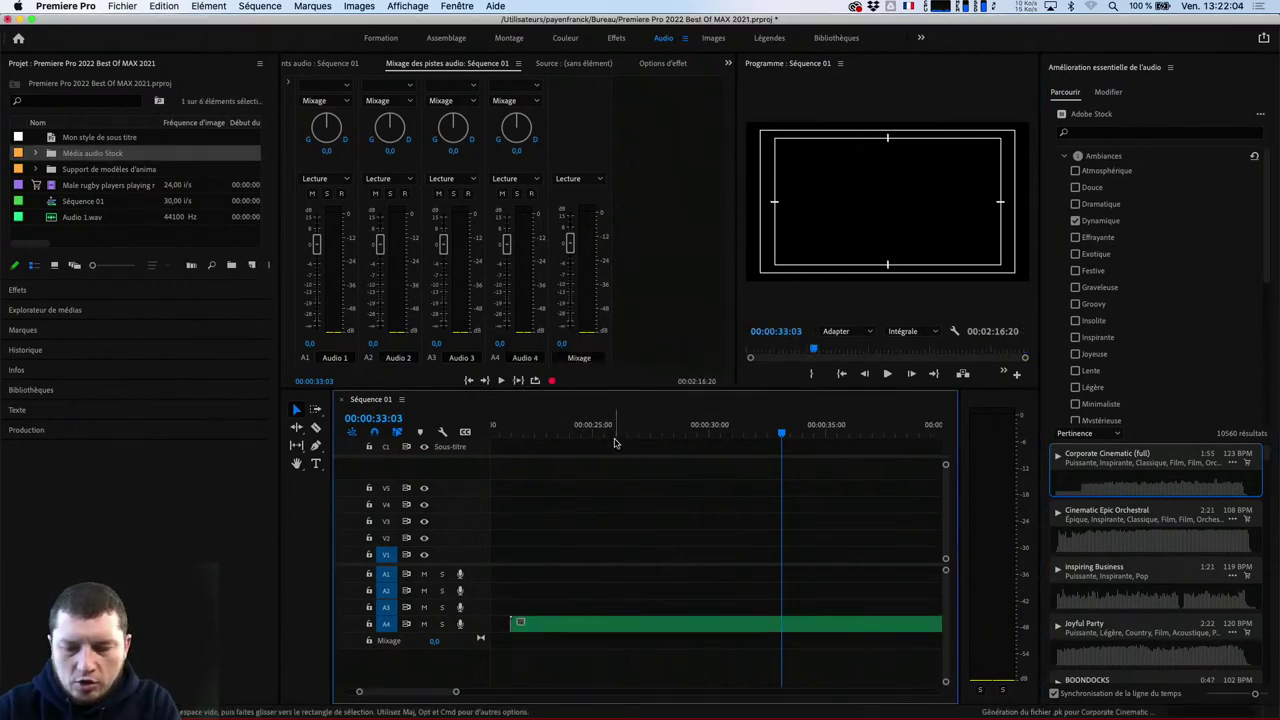
pyautogui.press('\\')
pyautogui.moveTo(640, 628); pyautogui.dragTo(549, 627)
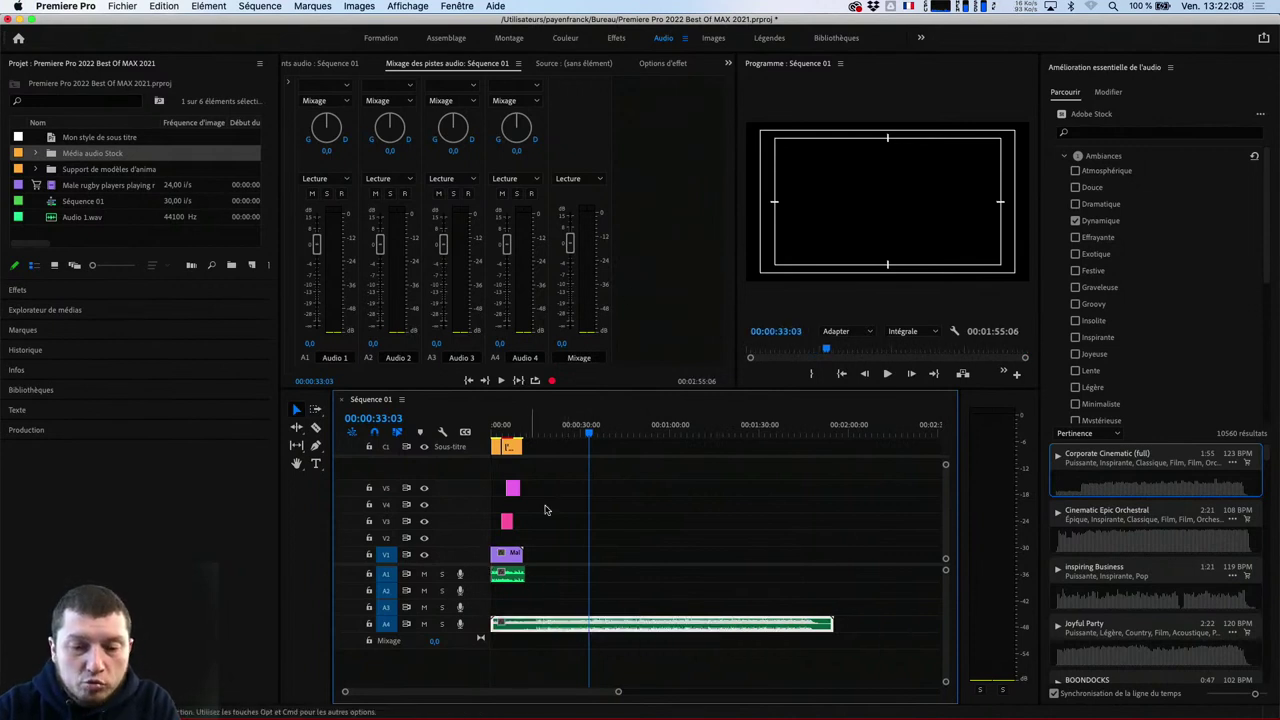
# Trim the end of the music clip on A4 to 00:00:15:06
pyautogui.press('space')
pyautogui.click(533, 432)
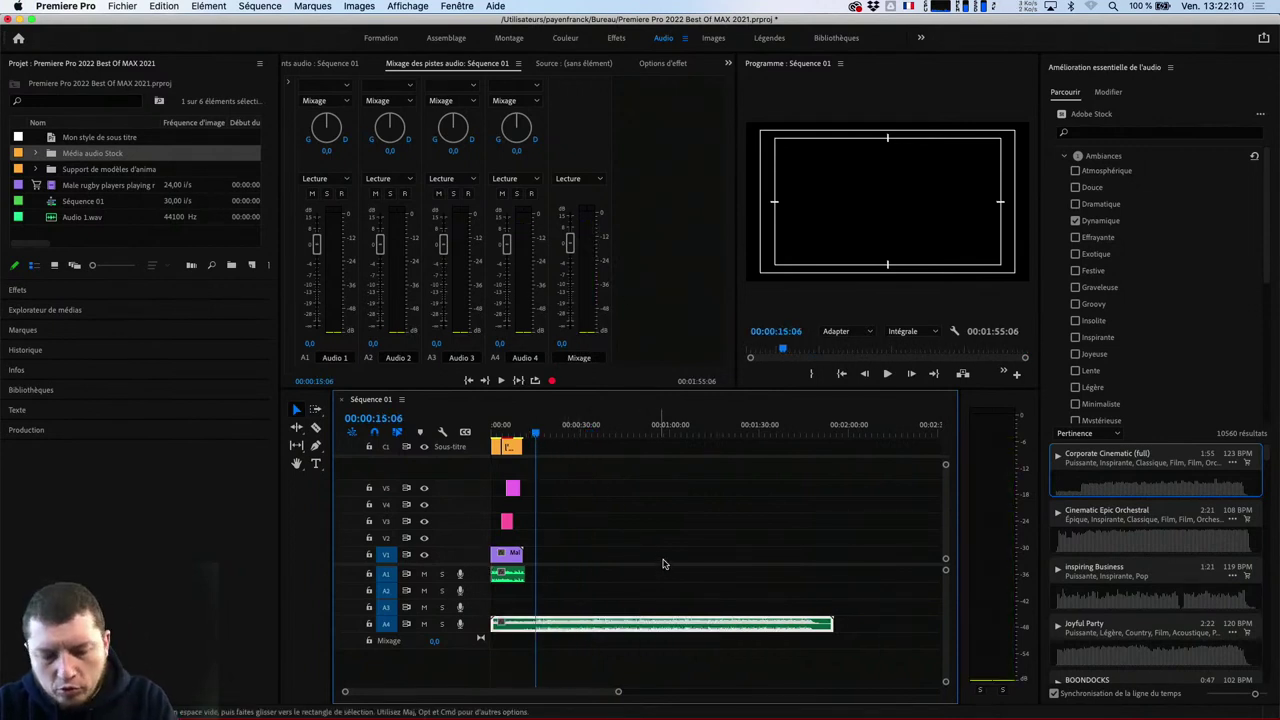
pyautogui.press('w')
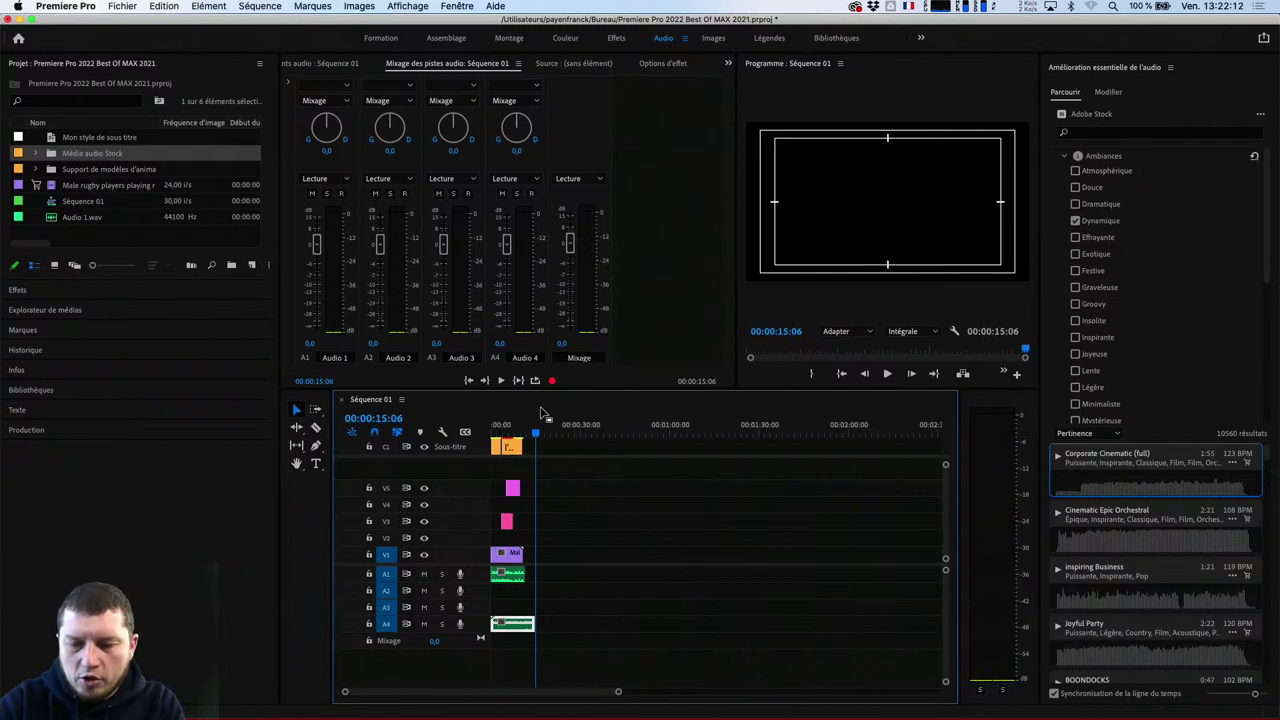
pyautogui.press('\\')
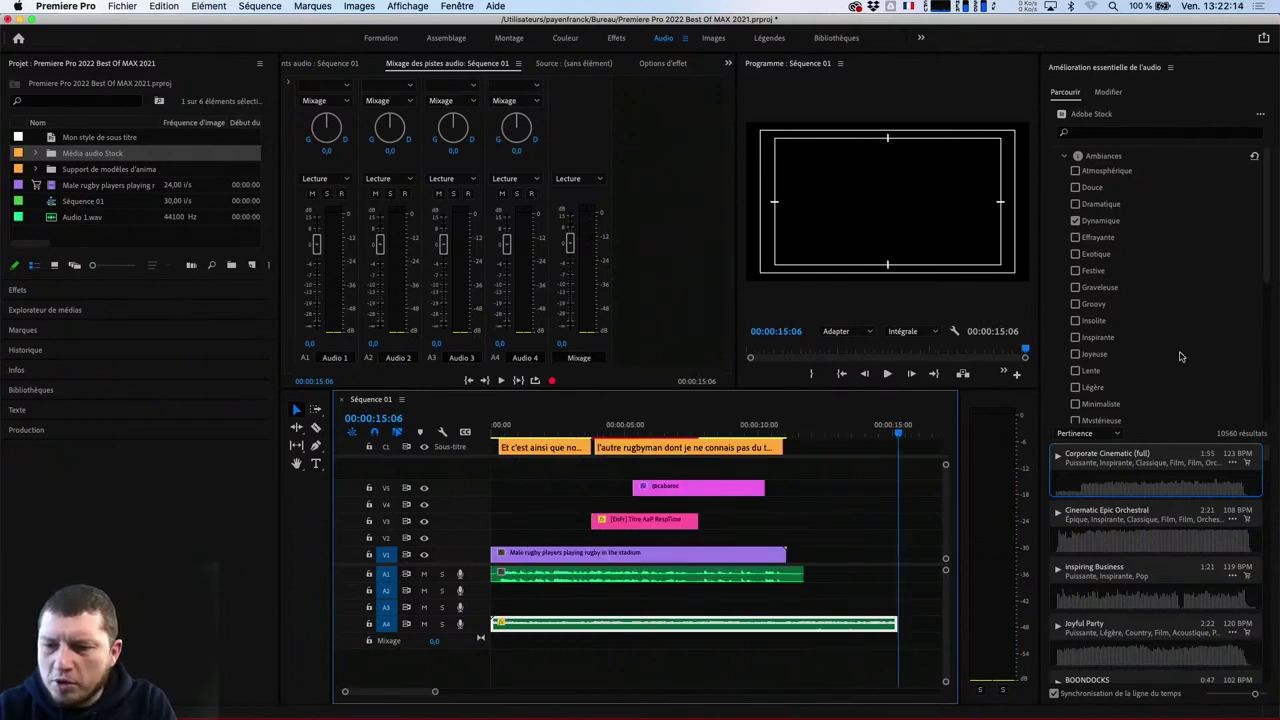
# Search the computer for "dlc" and open the Audition DLC sound effects folder in Finder
pyautogui.click(1090, 133)
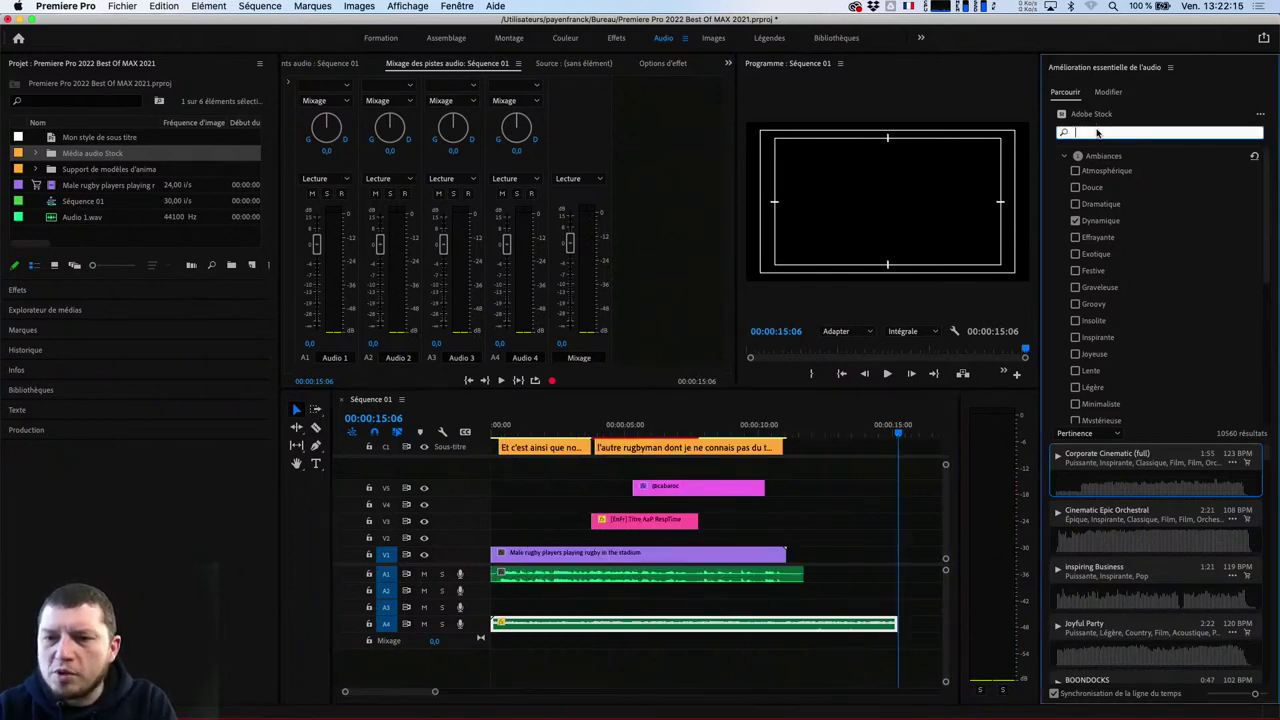
pyautogui.click(1075, 221)
pyautogui.press('super+space')
pyautogui.write('dl')
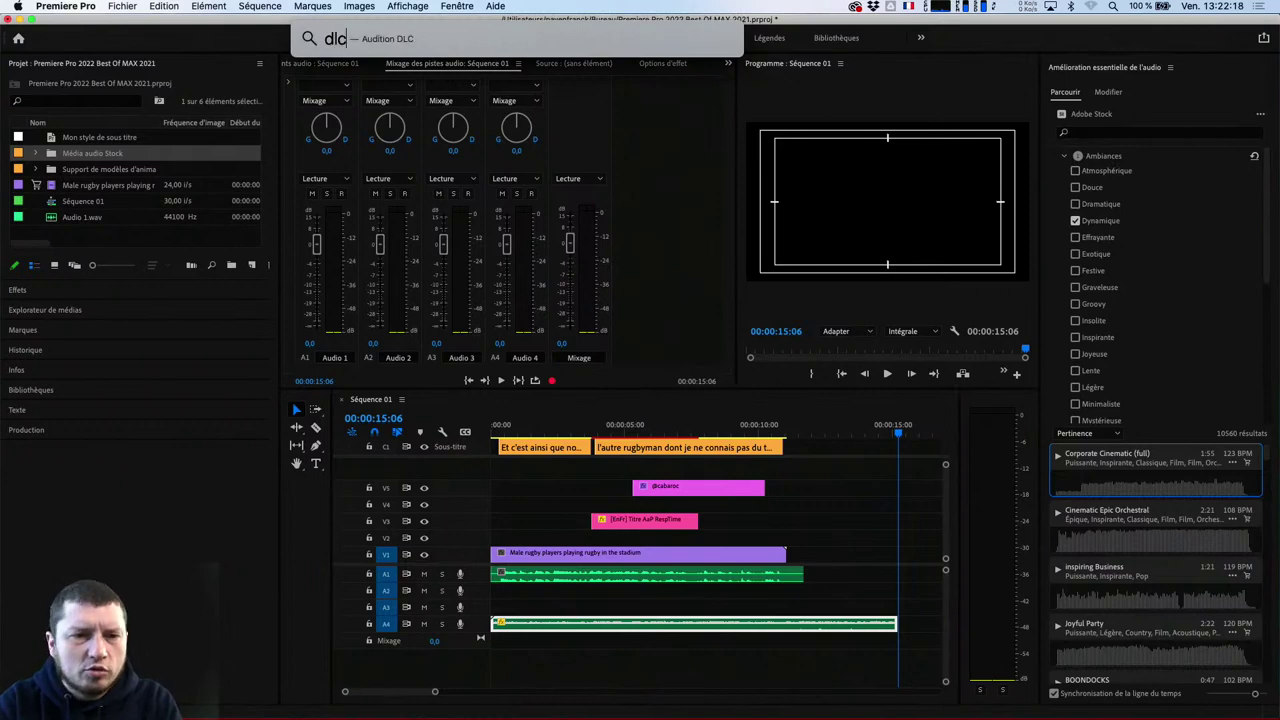
pyautogui.press('Down')
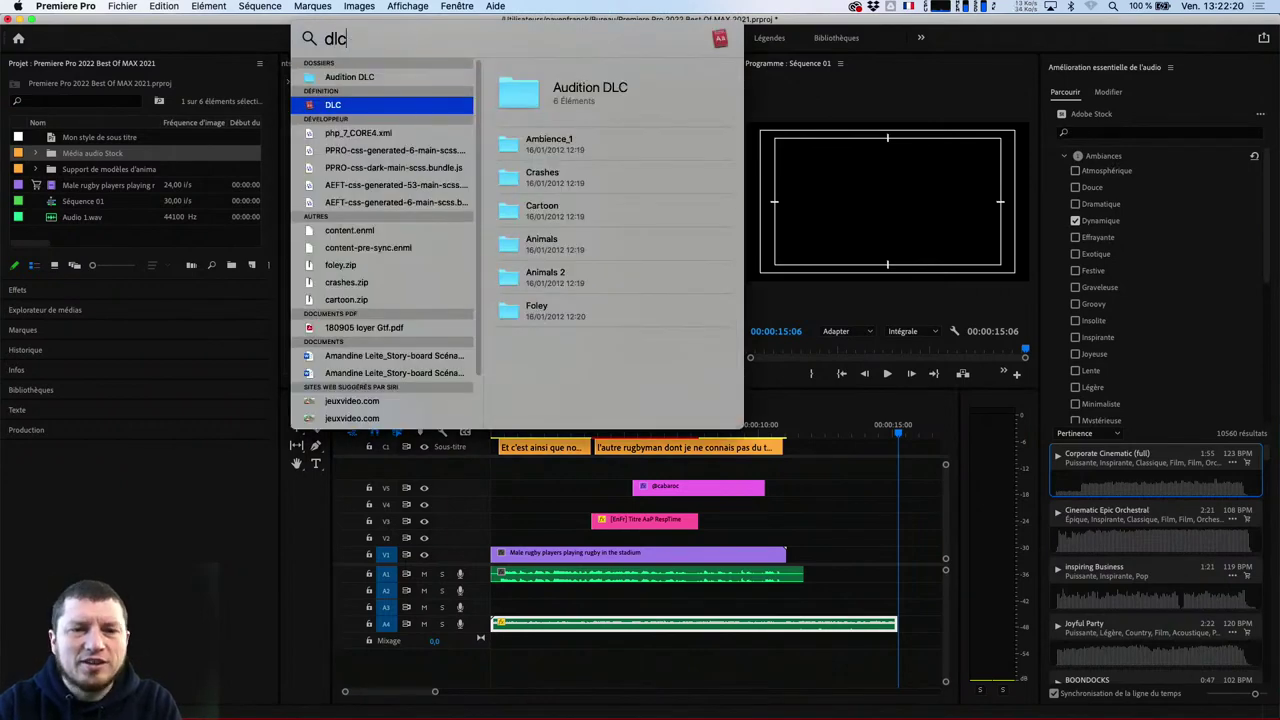
pyautogui.press('Up')
pyautogui.press('Return')
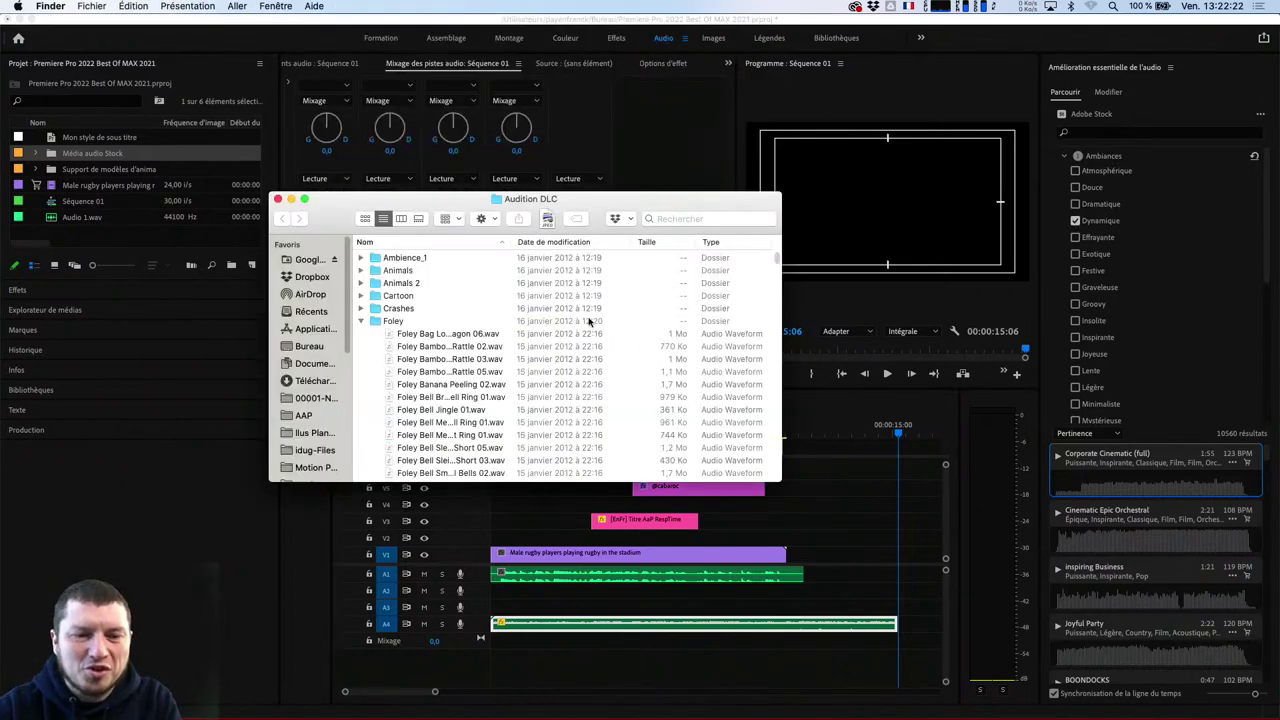
# Widen the file name column and preview the first sounds in the Foley folder, down to "Foley Banana Peeling 02.wav"
pyautogui.click(580, 296)
pyautogui.press('Down')
pyautogui.press('Down')
pyautogui.press('Down')
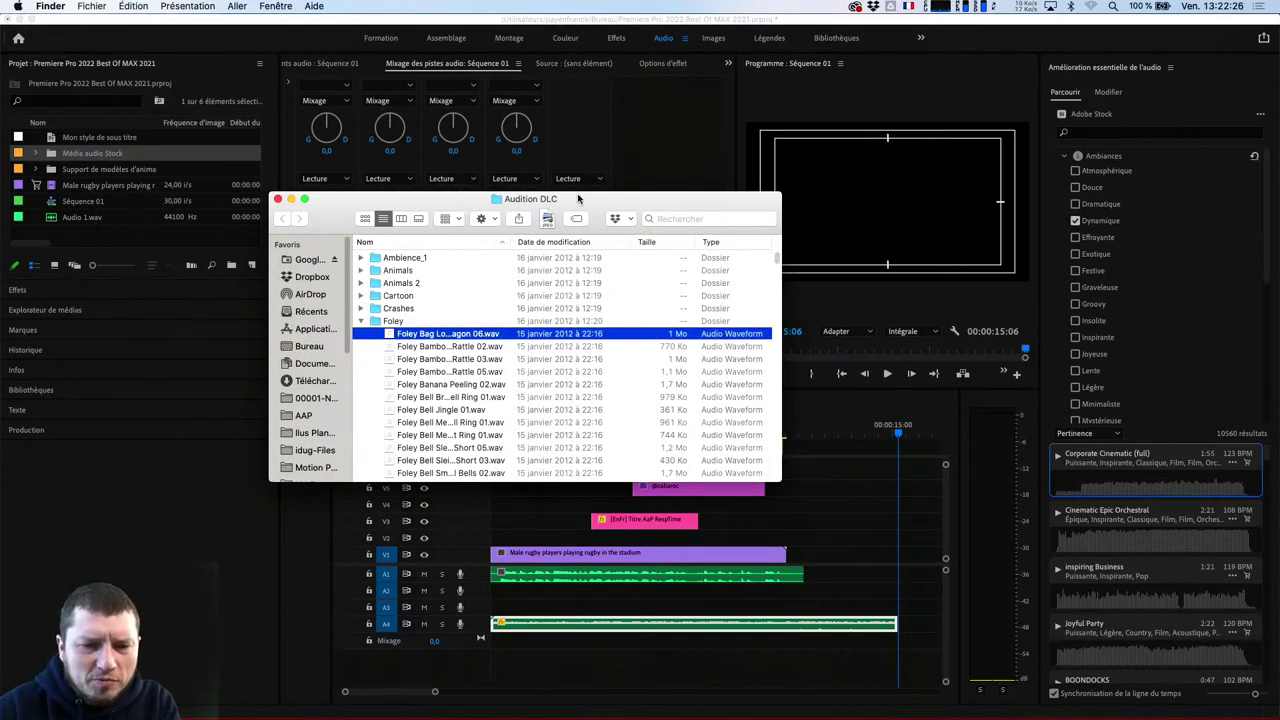
pyautogui.moveTo(509, 241); pyautogui.dragTo(651, 241)
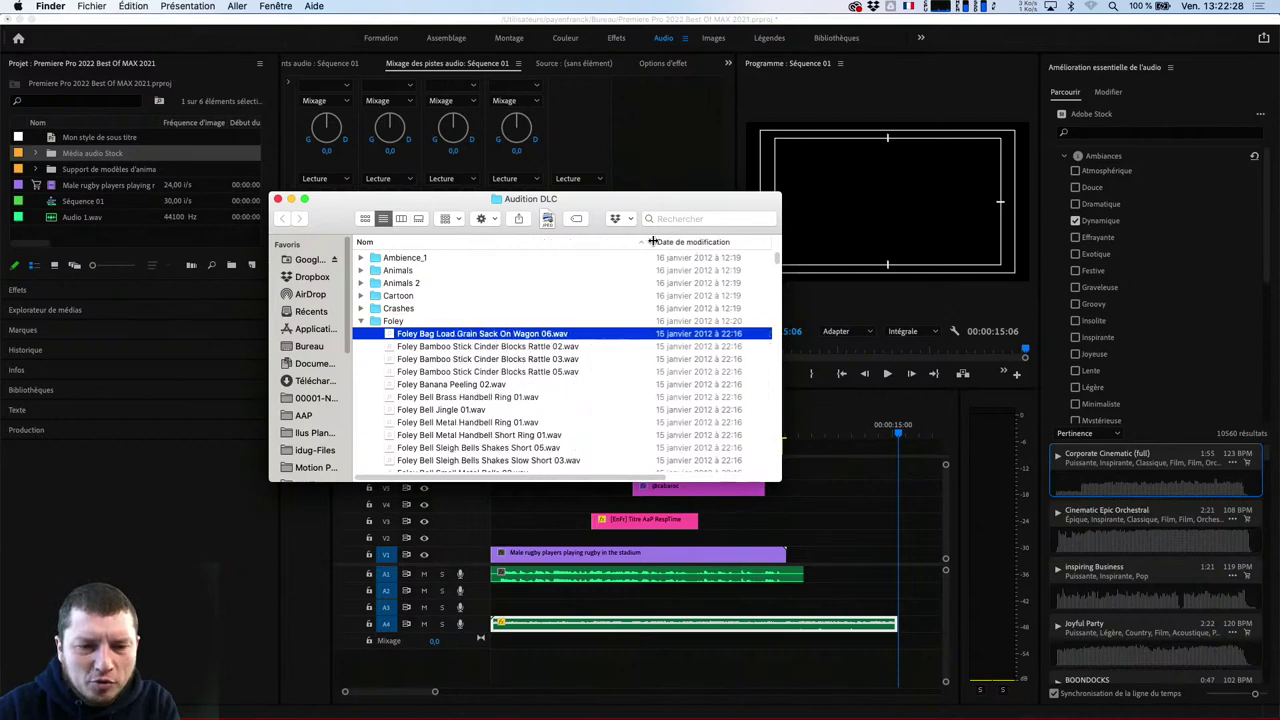
pyautogui.press('space')
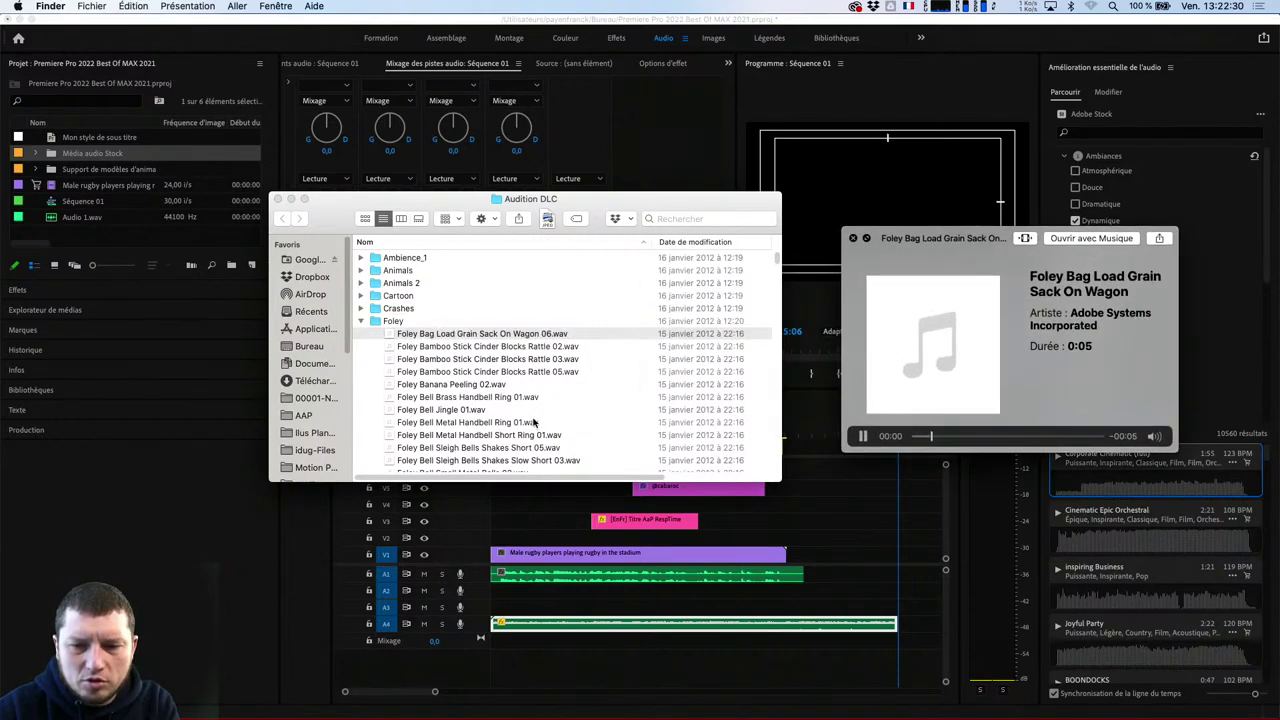
pyautogui.press('space')
pyautogui.press('Down')
pyautogui.press('Down')
pyautogui.press('space')
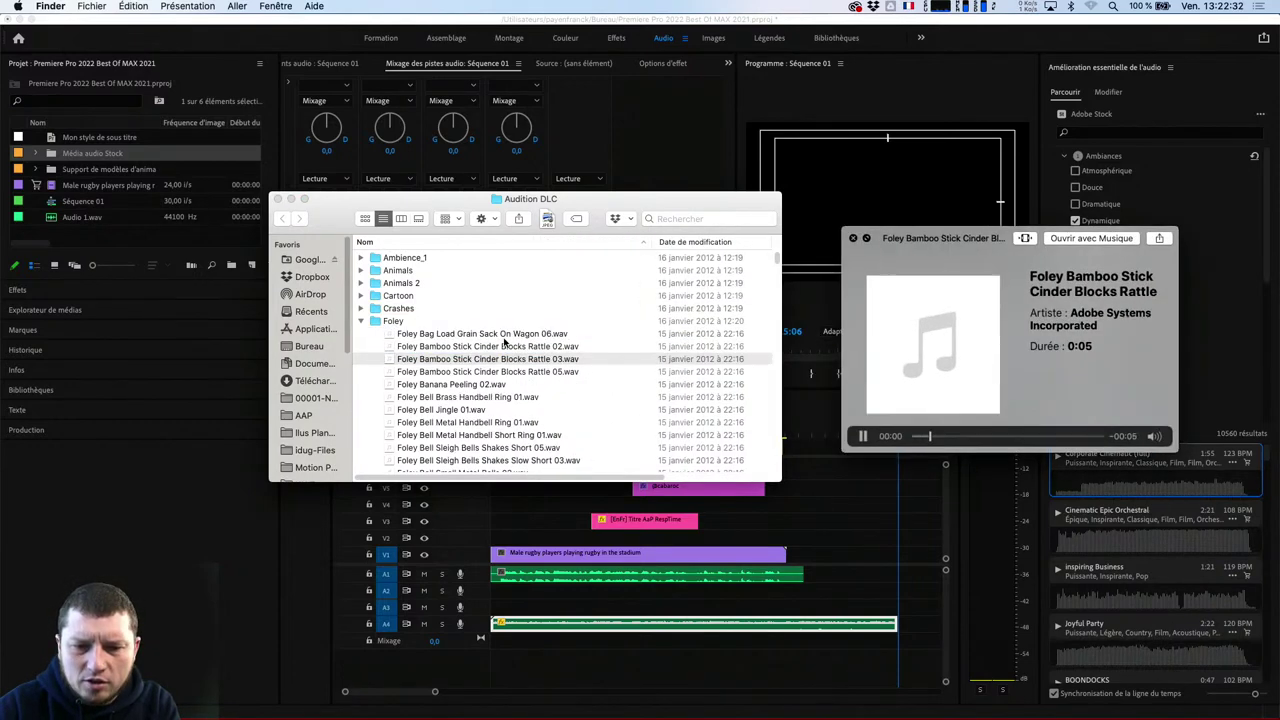
pyautogui.press('Down')
pyautogui.press('Down')
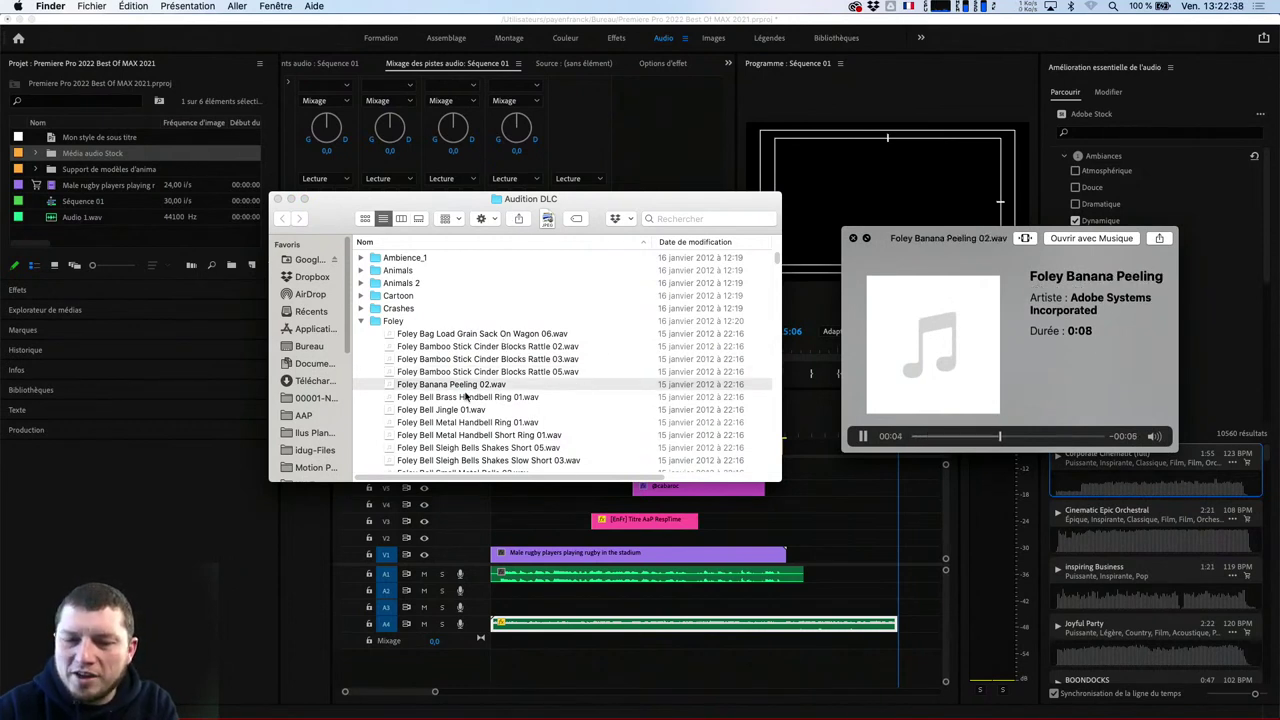
# Preview sounds in the Crashes folder and add "Crash Aluminum Tray Bang 02.wav" to a new track A5 at about 3 seconds
pyautogui.click(424, 284)
pyautogui.press('Down')
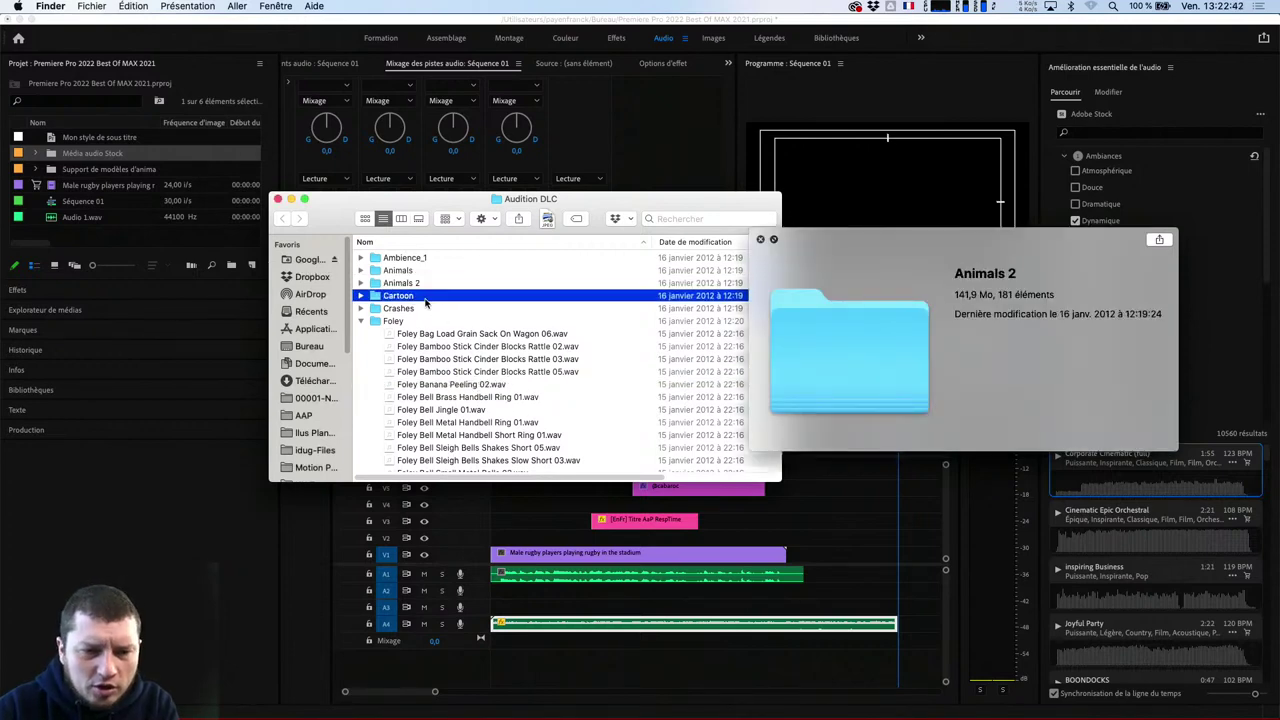
pyautogui.press('Down')
pyautogui.press('Right')
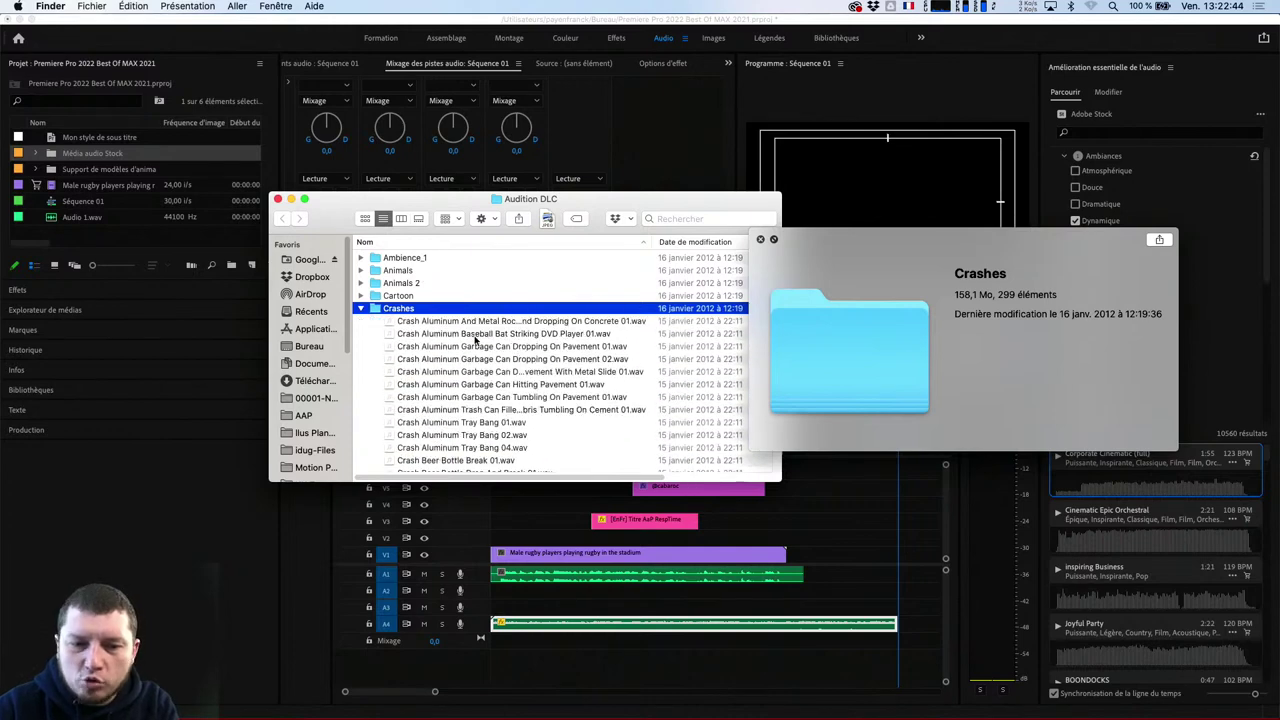
pyautogui.click(488, 321)
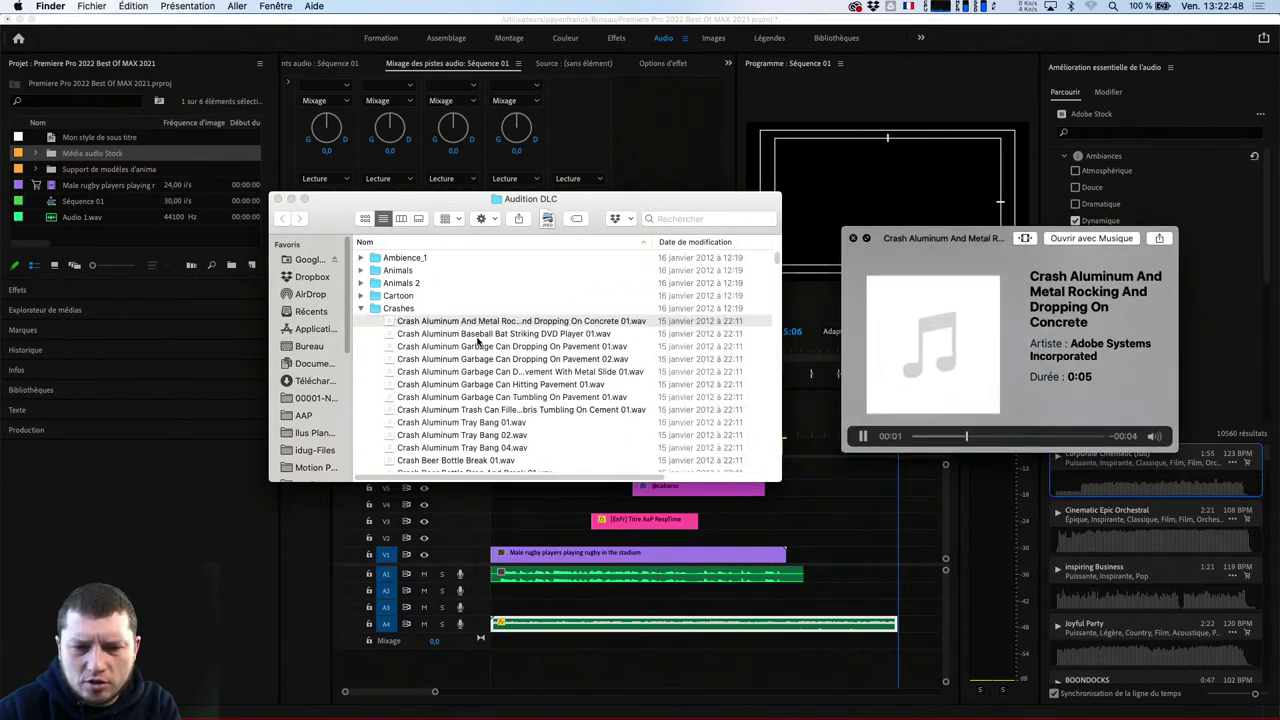
pyautogui.click(510, 422)
pyautogui.moveTo(513, 435); pyautogui.dragTo(588, 660)
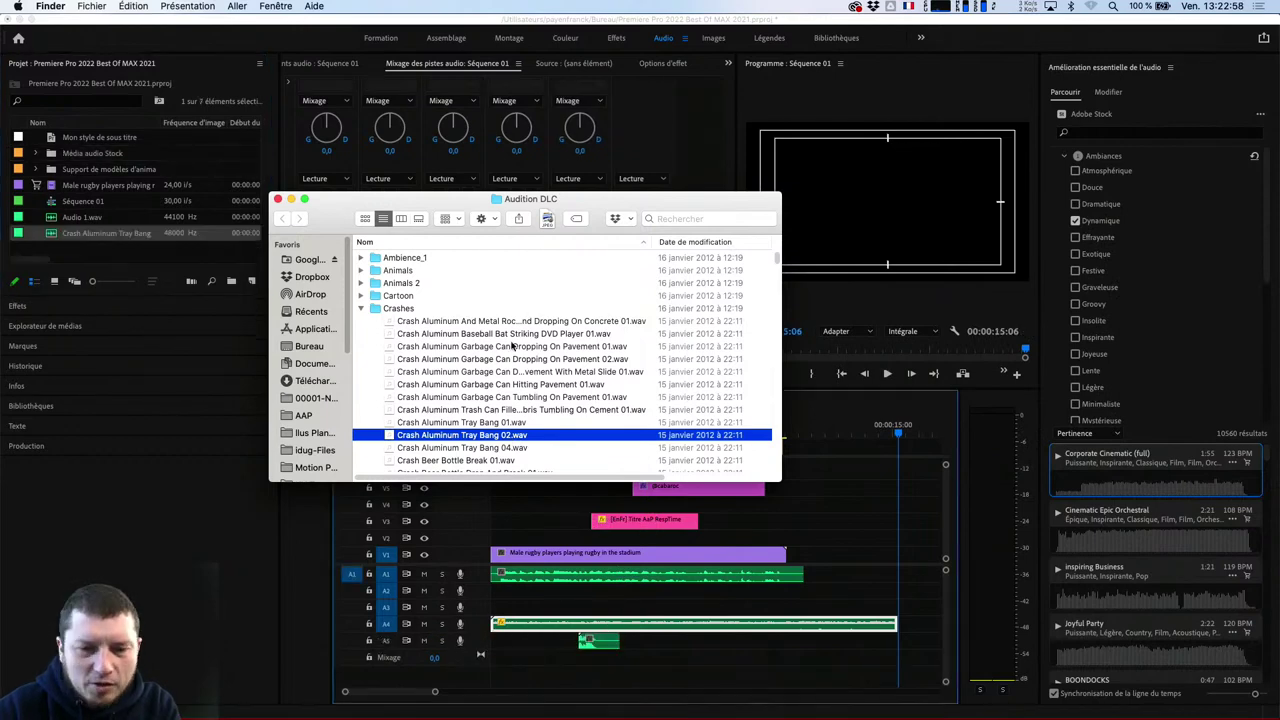
# Add "Crash Crash Metal Wood Heavy Thud 03.wav" to A5 at about 6 seconds and a glass debris crash to A3 at about 4 seconds
pyautogui.moveTo(478, 447); pyautogui.dragTo(551, 309)
pyautogui.press('Up')
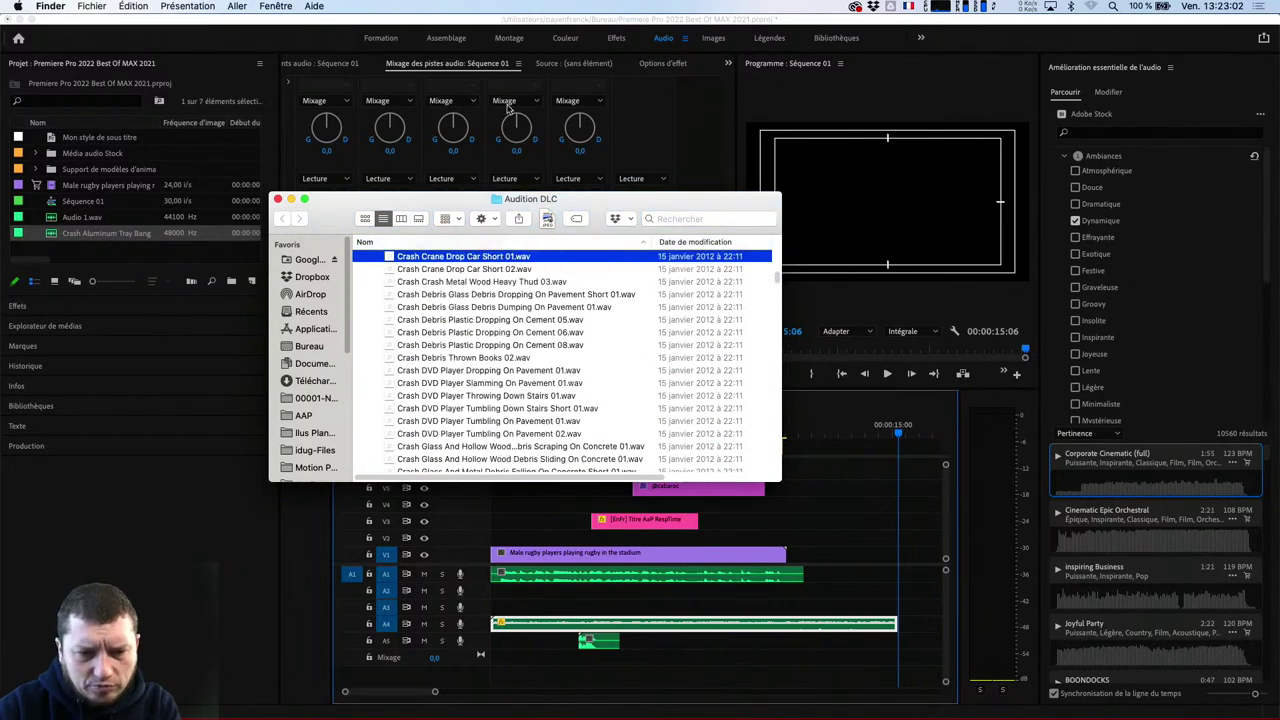
pyautogui.press('space')
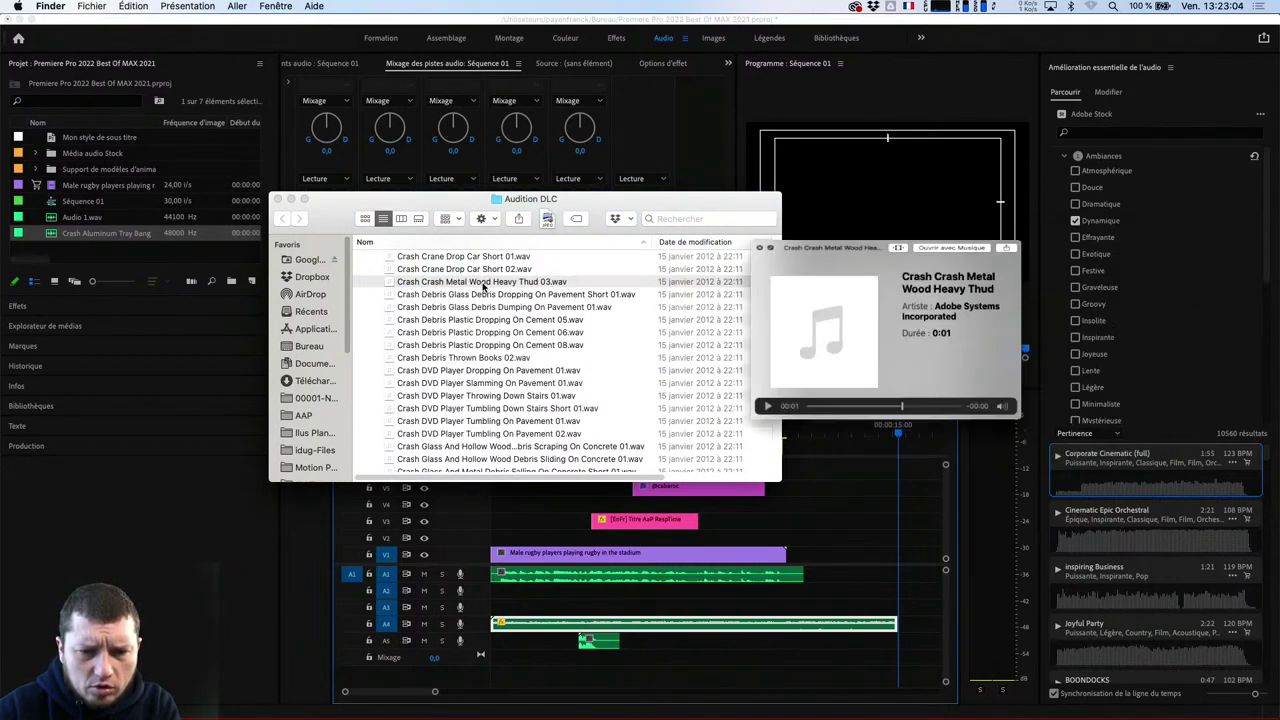
pyautogui.moveTo(485, 285); pyautogui.dragTo(661, 634)
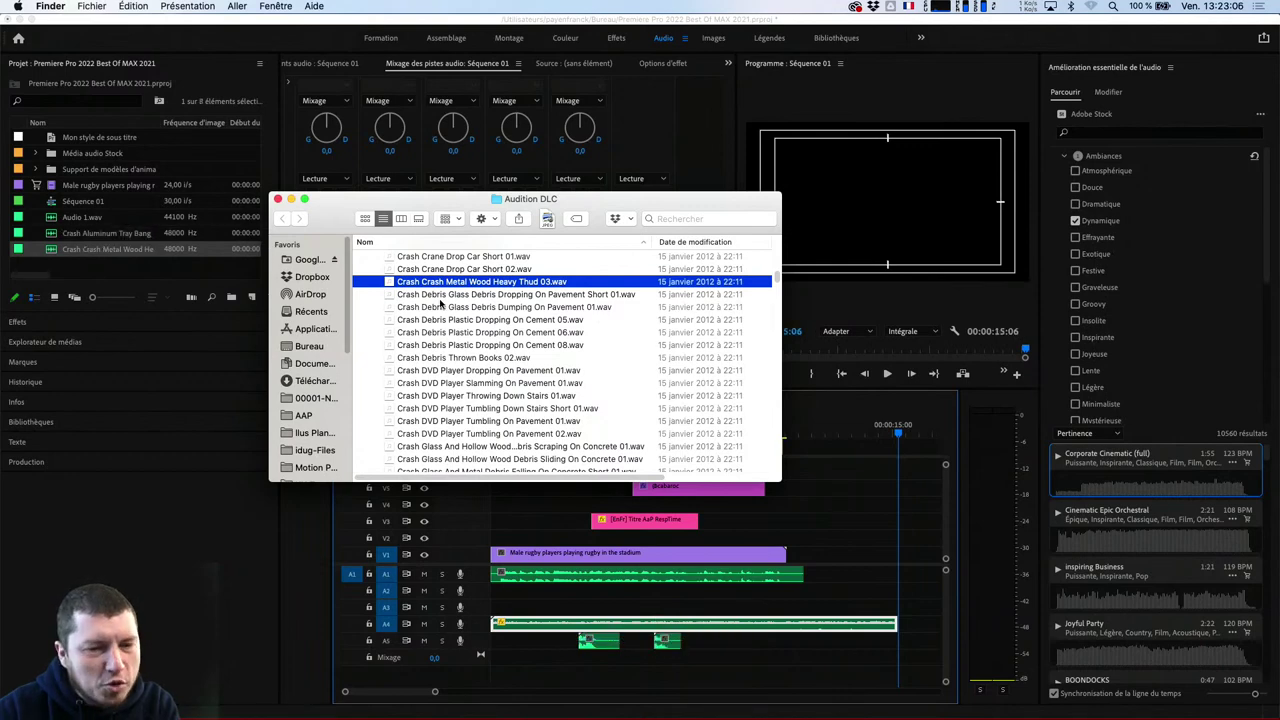
pyautogui.moveTo(470, 311); pyautogui.dragTo(612, 608)
# Return to Premiere Pro and play the sequence from its start through the first crash sound
pyautogui.click(865, 431)
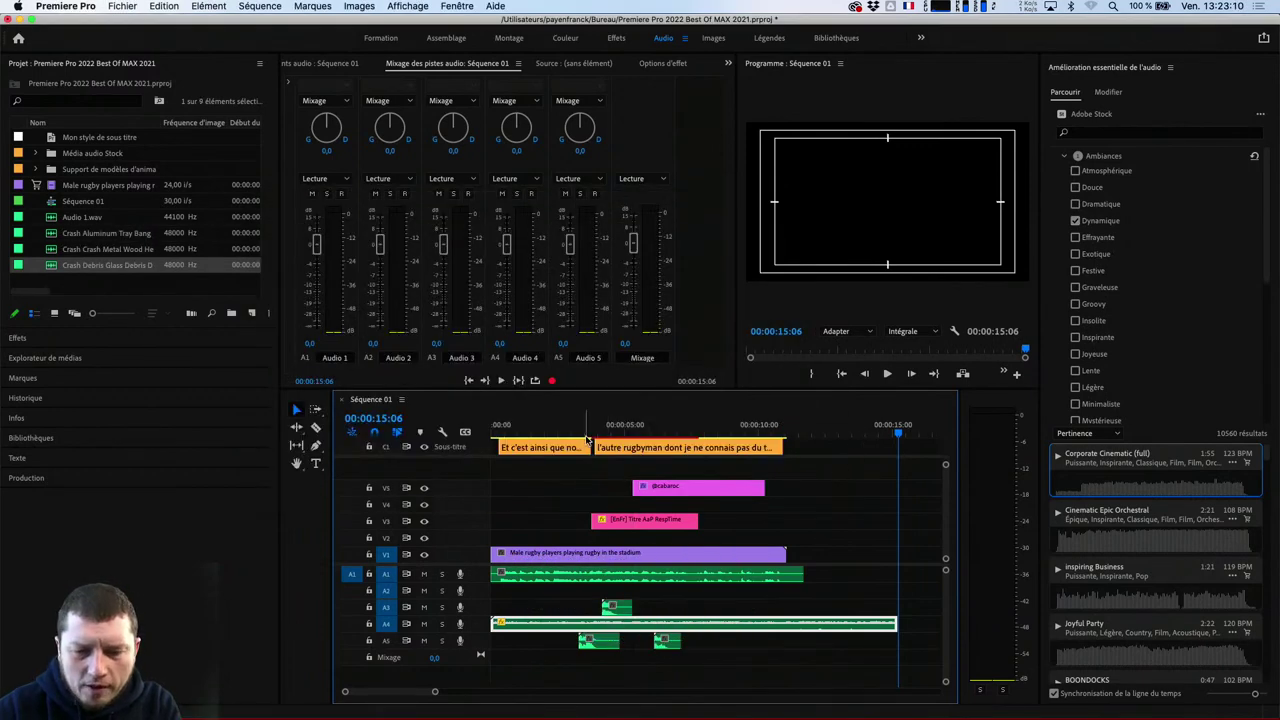
pyautogui.moveTo(610, 428); pyautogui.dragTo(493, 428)
pyautogui.press('space')
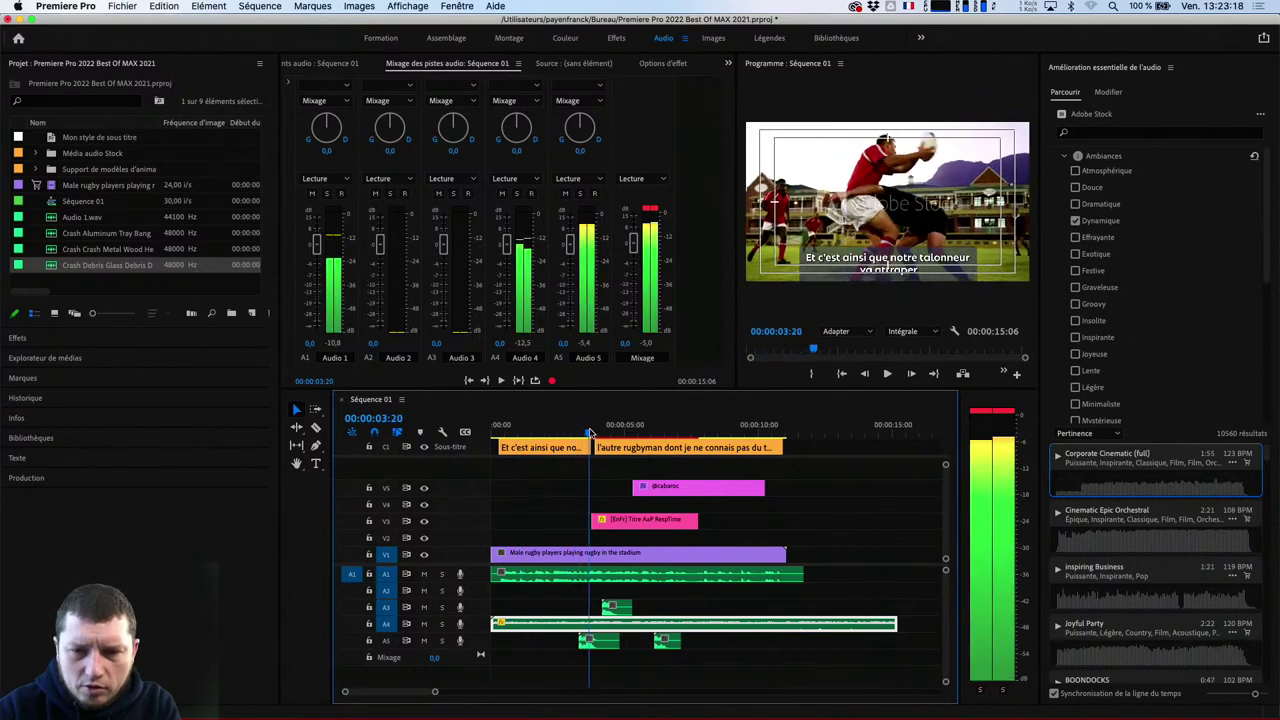
pyautogui.press('space')
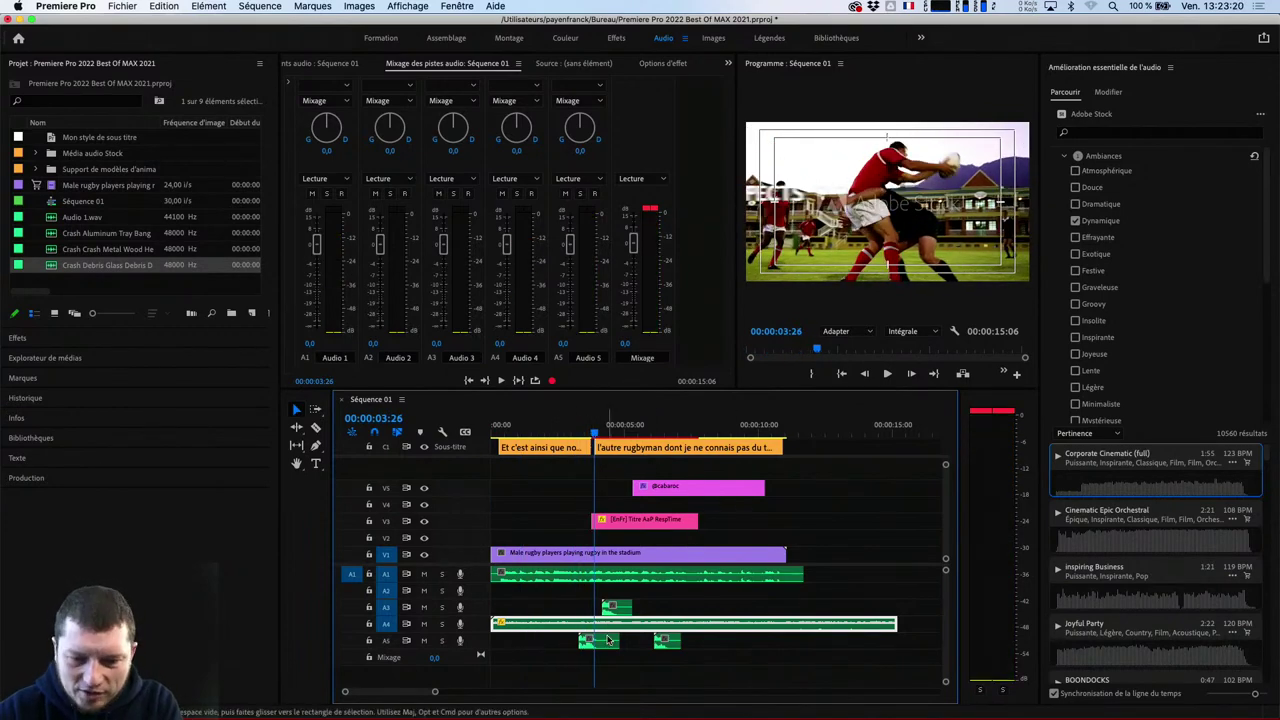
# Shift the first crash clip on A5 later to line up with the title clip's start, and play that part of the sequence
pyautogui.moveTo(607, 640); pyautogui.dragTo(624, 640)
pyautogui.click(639, 430)
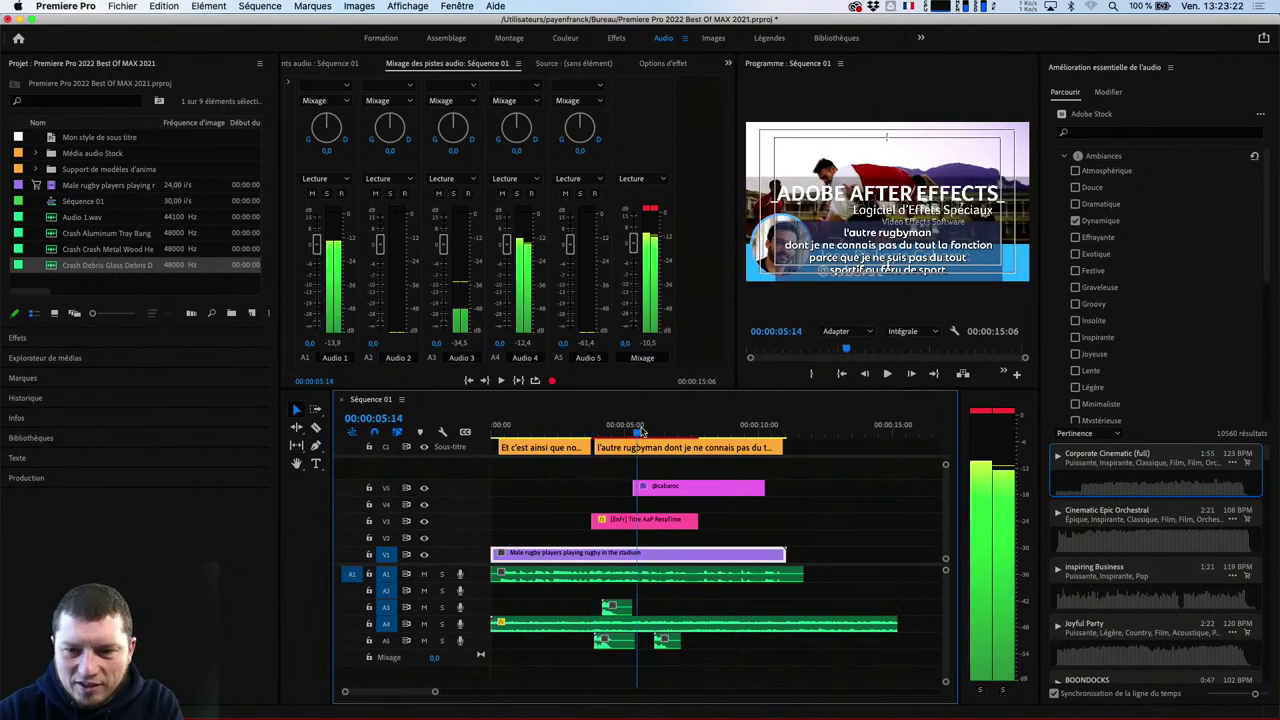
pyautogui.press('space')
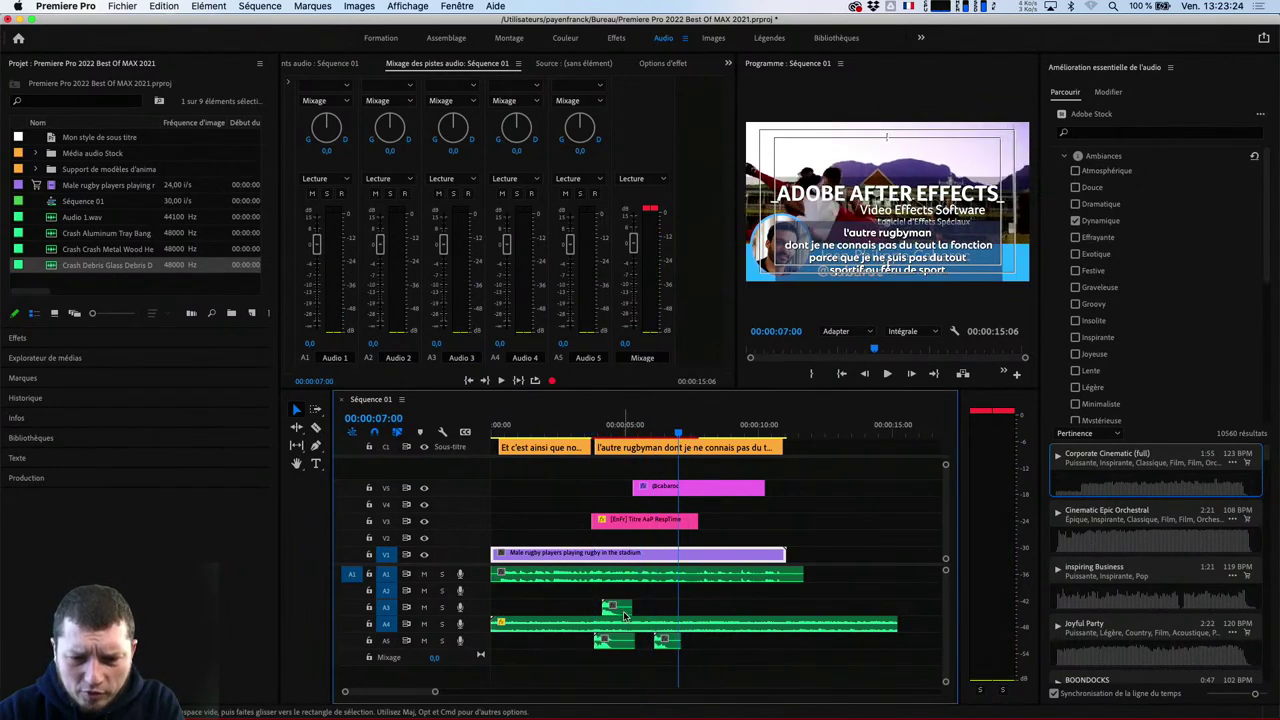
# Shift the second crash clip on A5 and the social handle graphic on V5 later, to around 7 seconds
pyautogui.moveTo(668, 641); pyautogui.dragTo(692, 650)
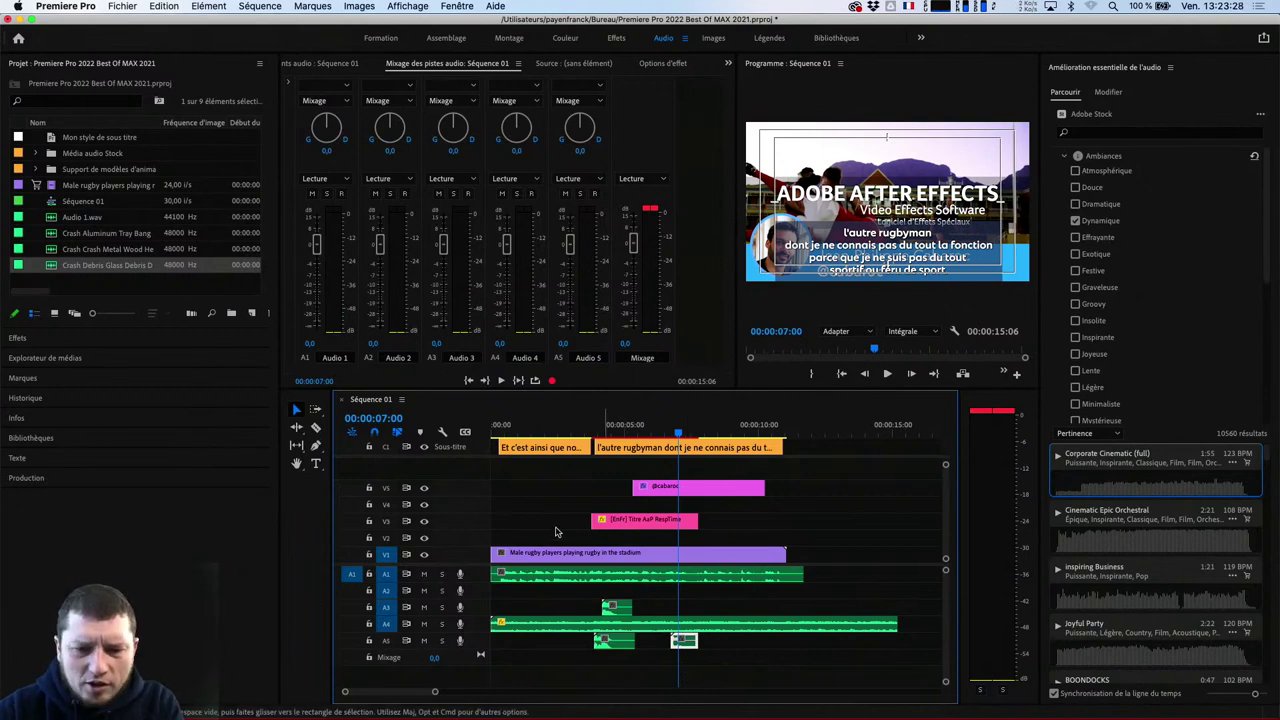
pyautogui.moveTo(694, 486); pyautogui.dragTo(740, 486)
# Hide video tracks V5 and V3 and the subtitle track to leave only the rugby footage showing
pyautogui.click(425, 488)
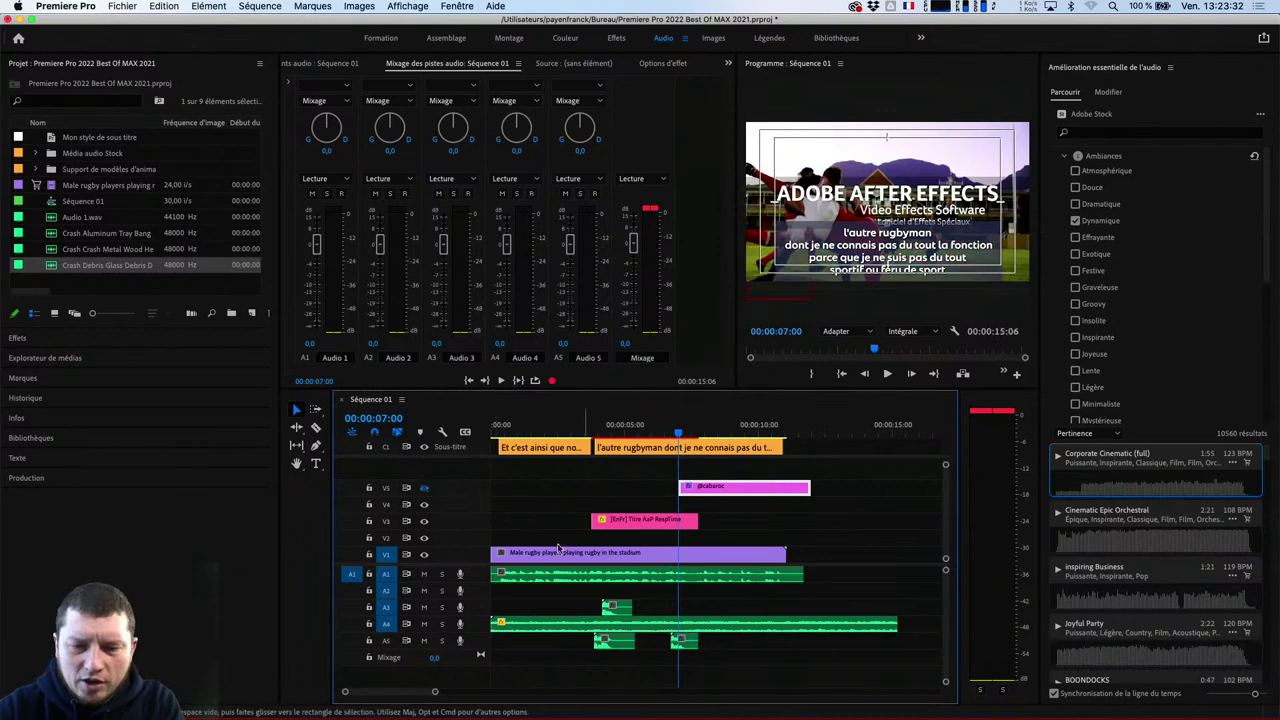
pyautogui.click(424, 447)
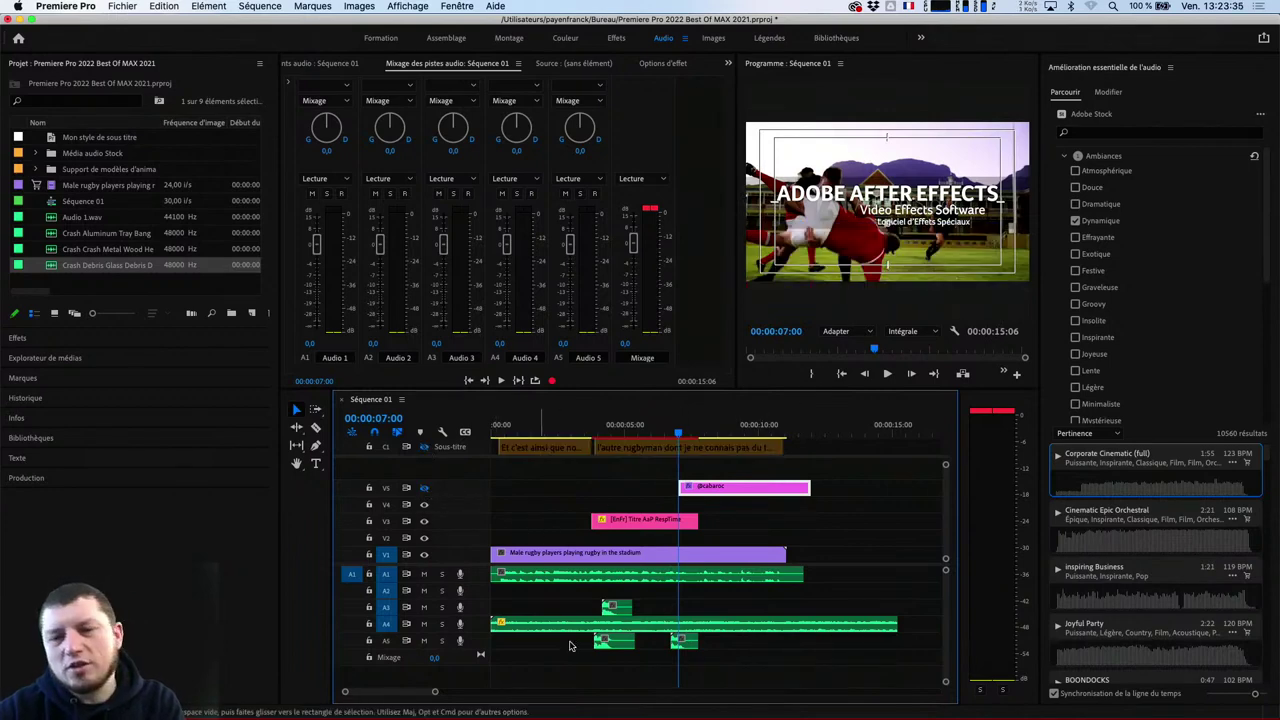
pyautogui.click(424, 521)
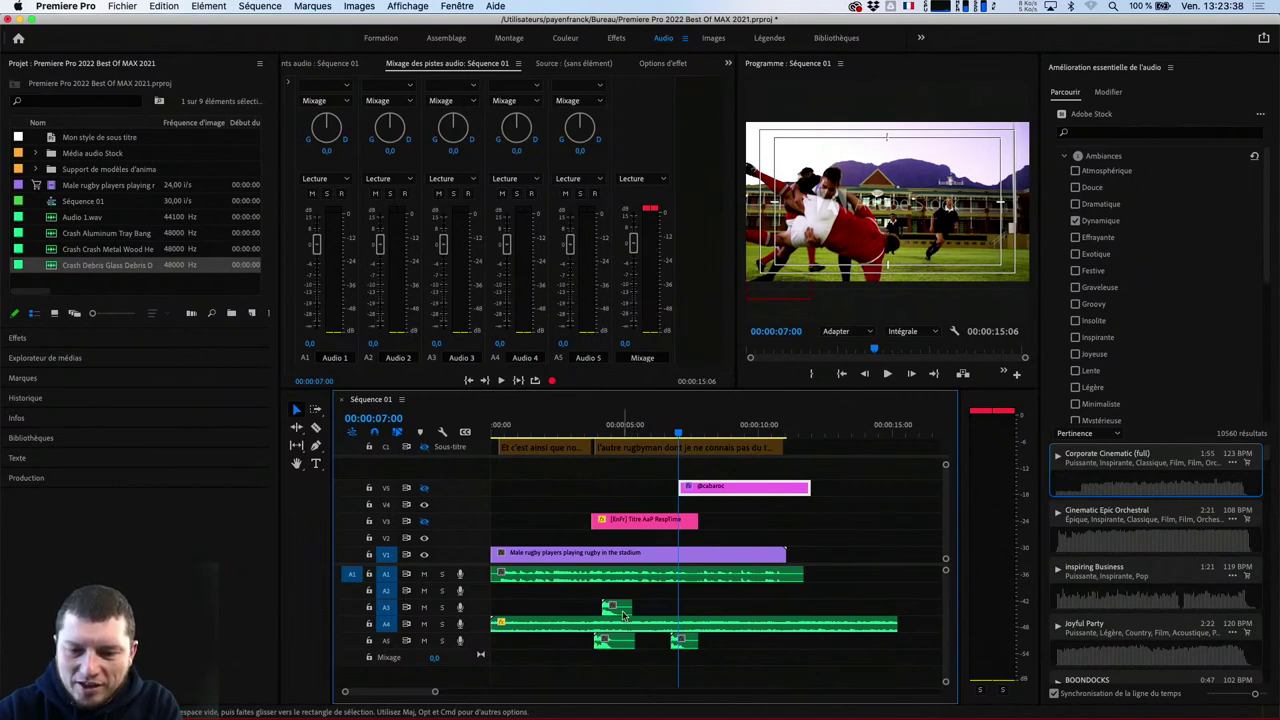
# Move the glass debris clip on A3 to start at 00:00:08:20 and play that part of the sequence
pyautogui.moveTo(685, 437); pyautogui.dragTo(730, 470)
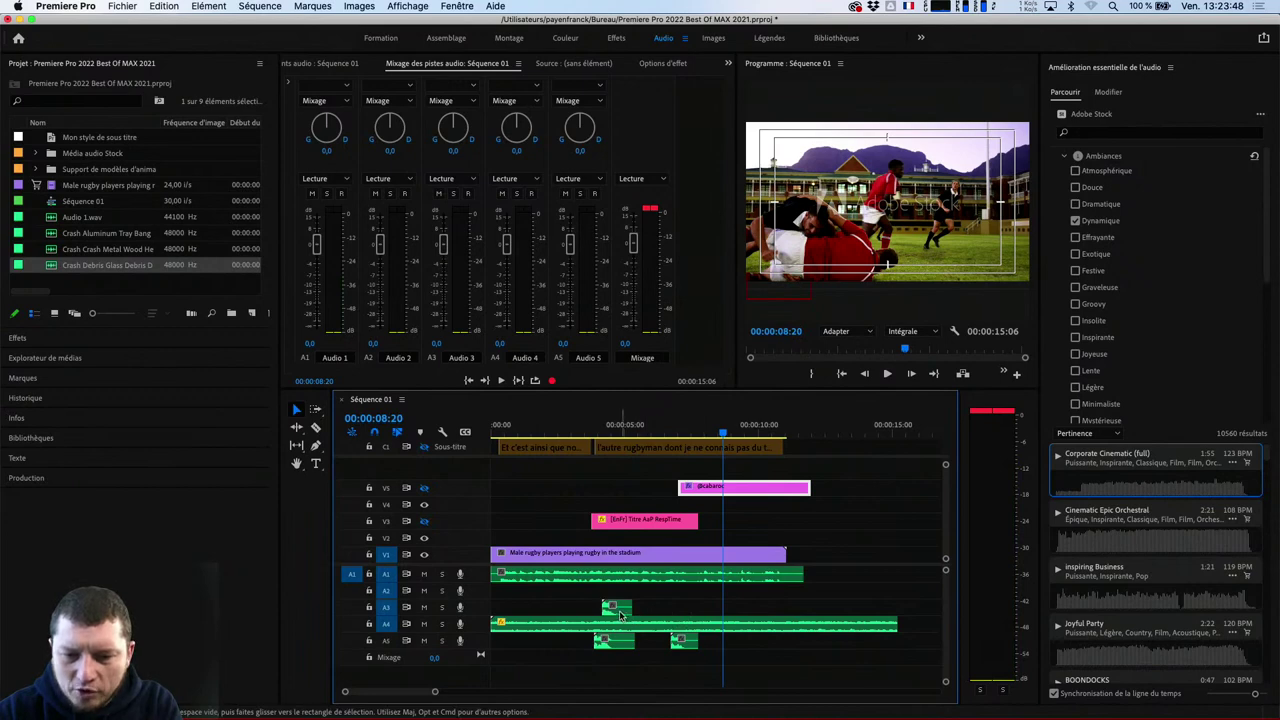
pyautogui.moveTo(620, 615); pyautogui.dragTo(741, 612)
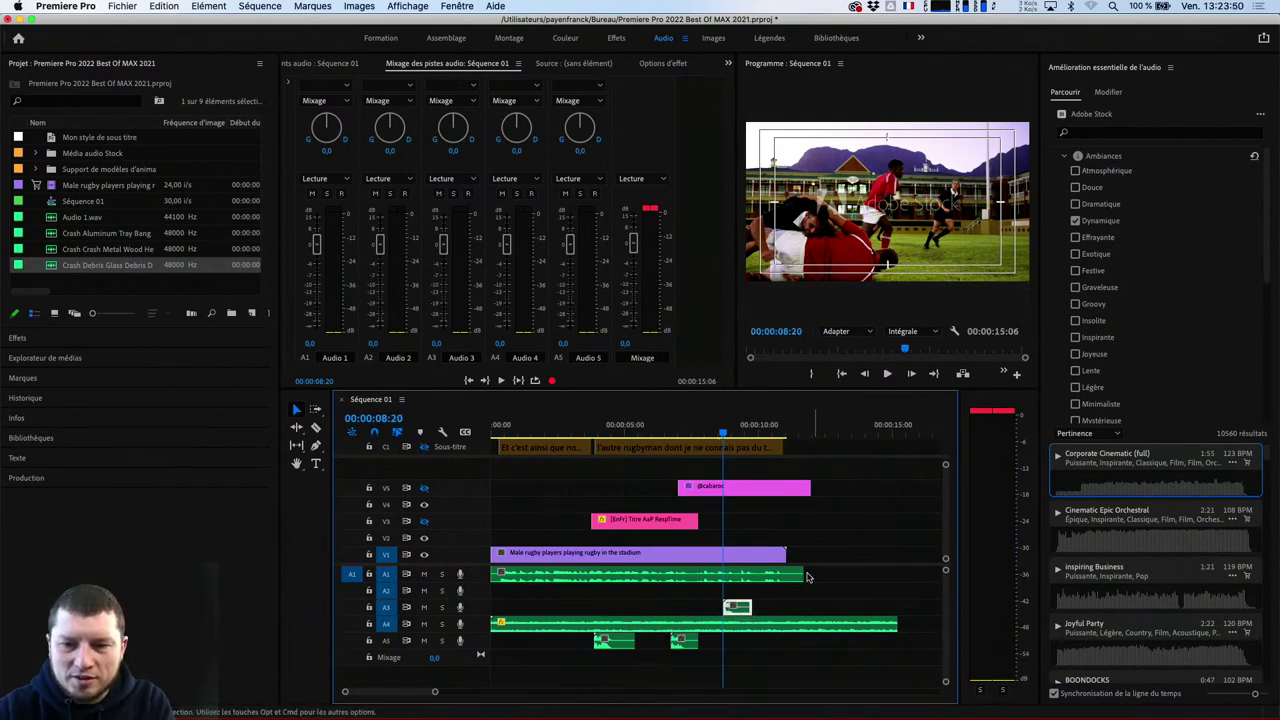
pyautogui.press('space')
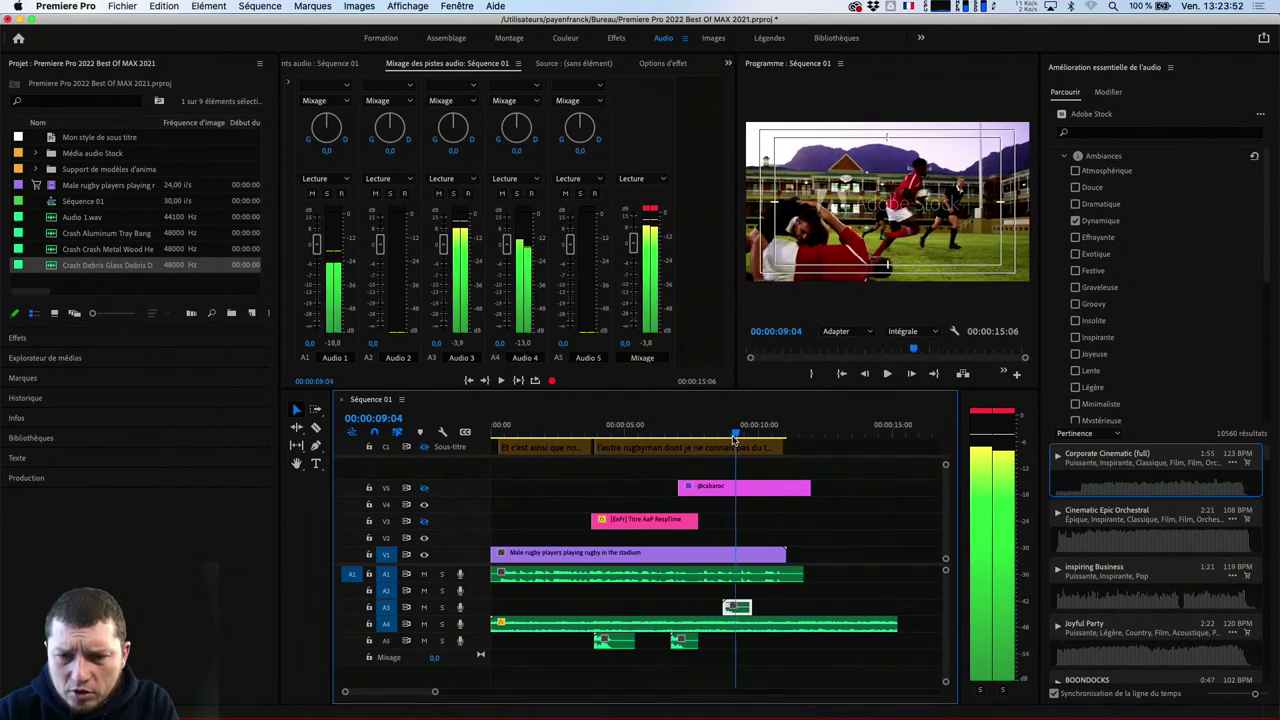
pyautogui.press('space')
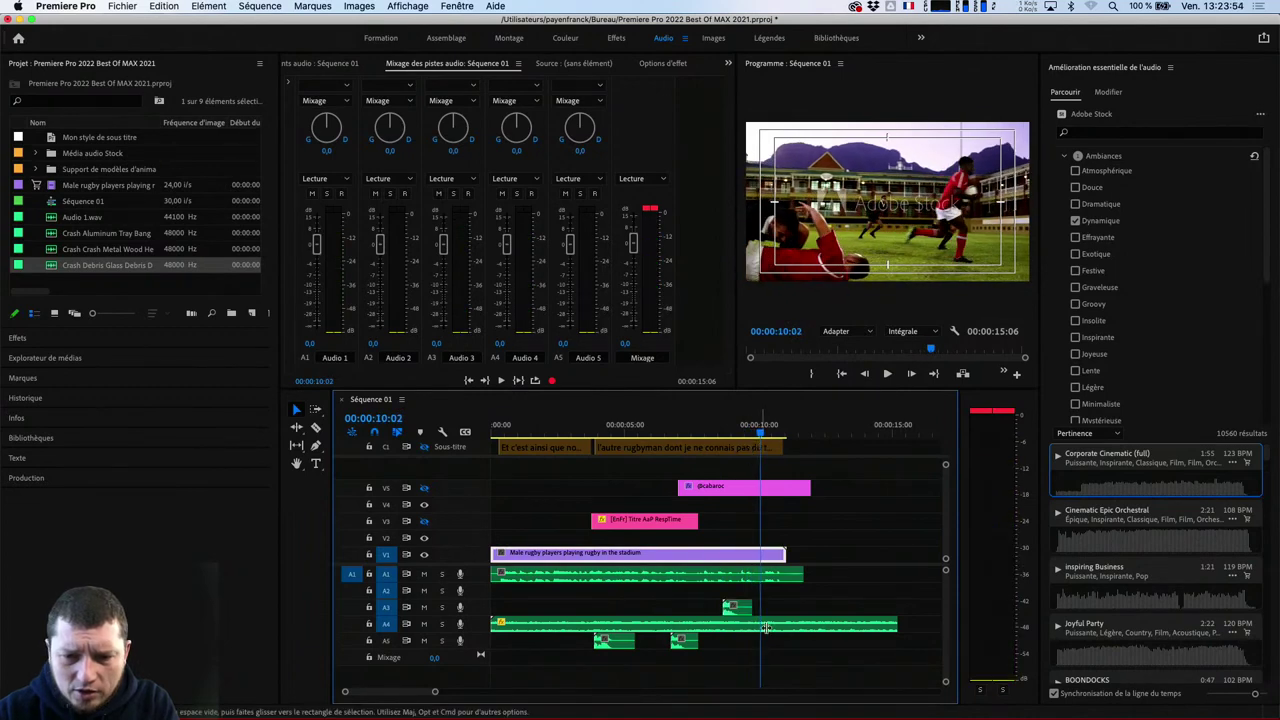
# Duplicate the glass debris clip twice on A3, at about 10 and 11 seconds, and briefly play the sequence from its start
pyautogui.click(741, 612)
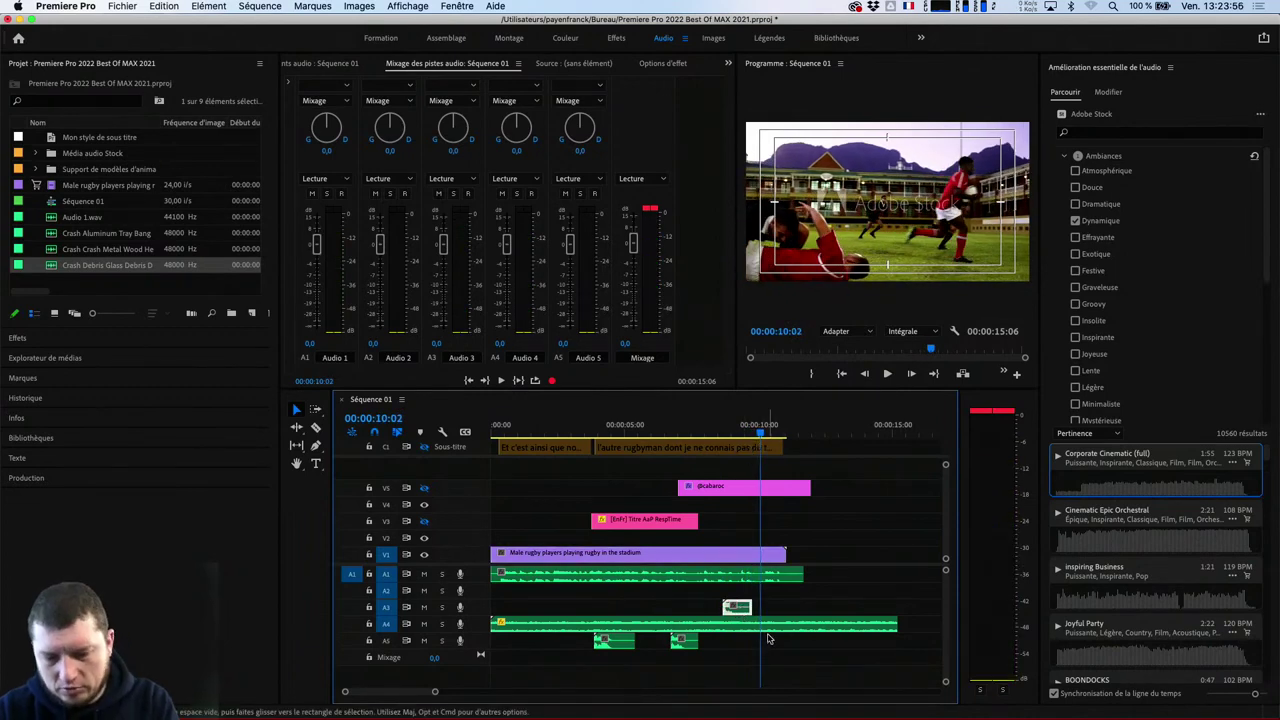
pyautogui.moveTo(741, 609); pyautogui.dragTo(779, 609)
pyautogui.click(755, 433)
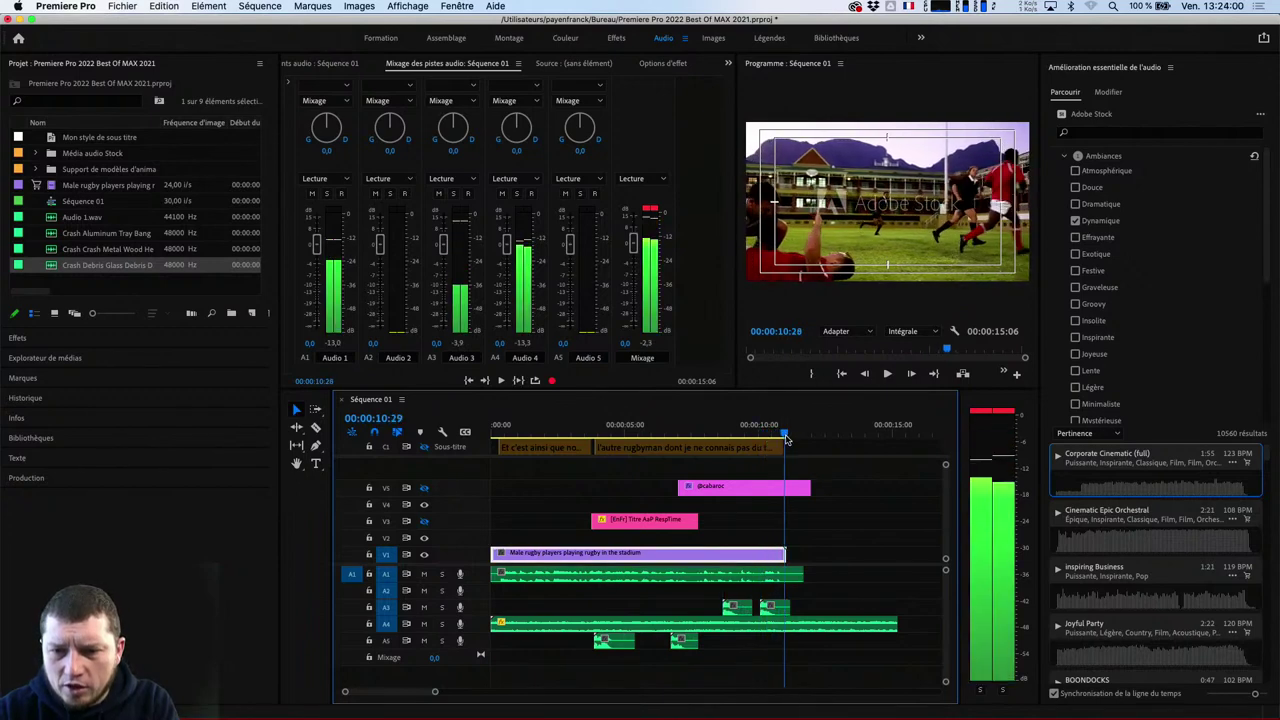
pyautogui.click(778, 574)
pyautogui.moveTo(782, 612); pyautogui.dragTo(813, 620)
pyautogui.press('Home')
pyautogui.press('space')
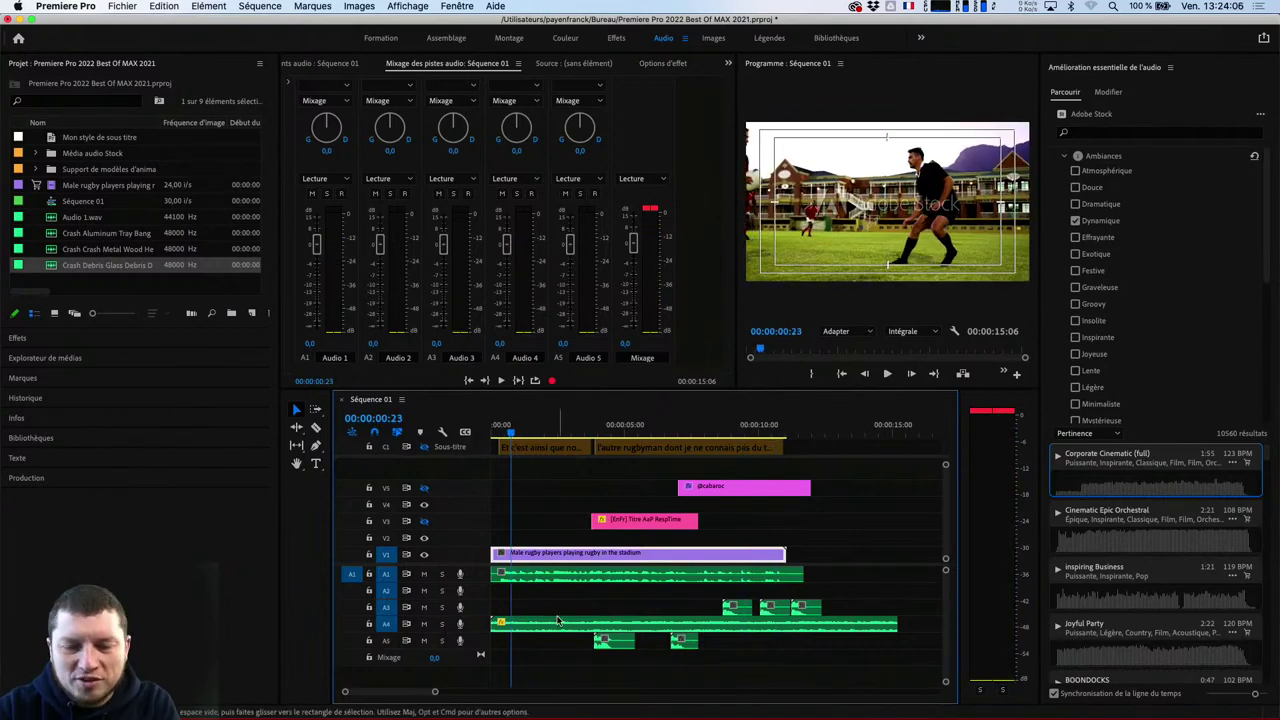
# Lower the music track Audio 4 to -17.6 dB and the voice track Audio 1 to -14.4 dB
pyautogui.moveTo(560, 625); pyautogui.dragTo(557, 627)
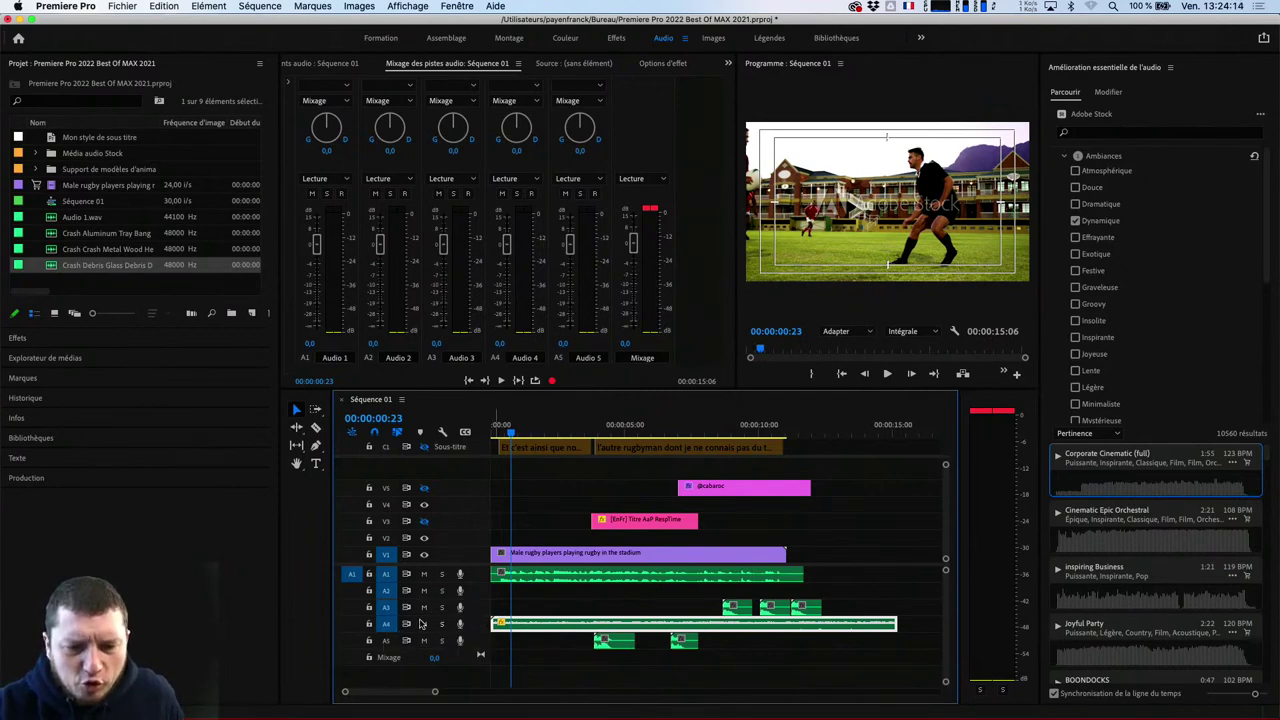
pyautogui.click(353, 625)
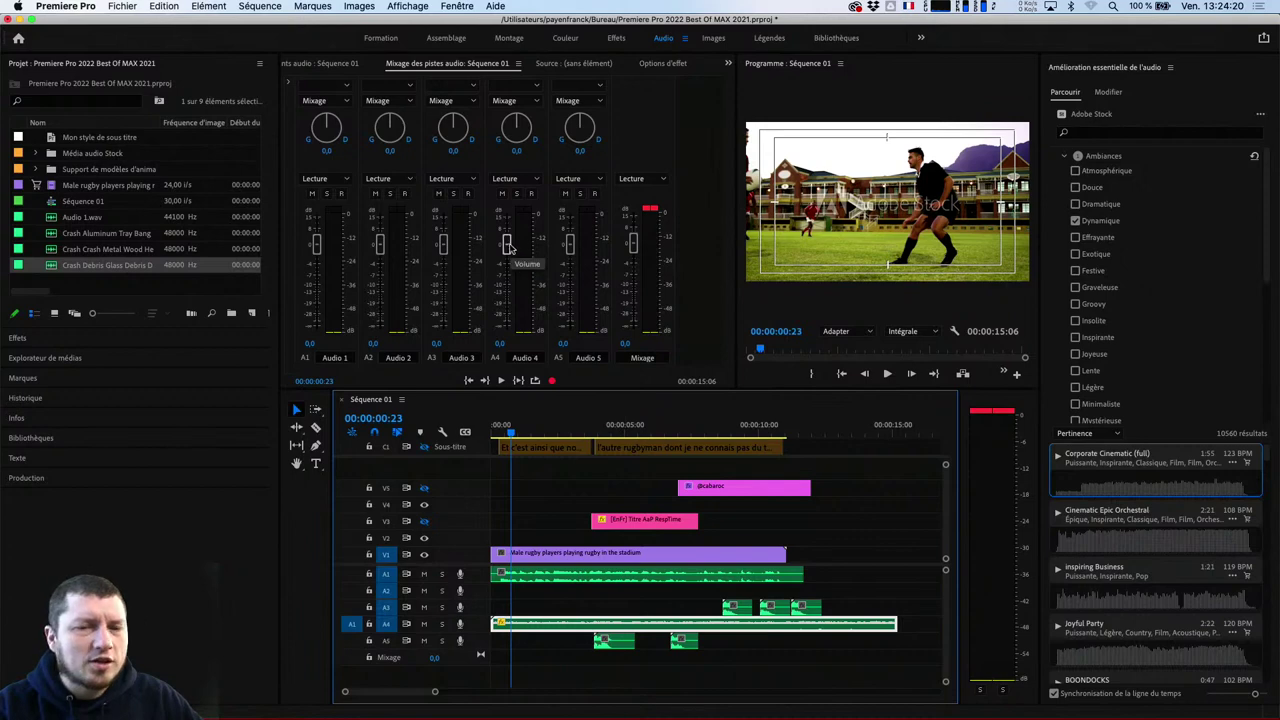
pyautogui.moveTo(507, 247); pyautogui.dragTo(511, 289)
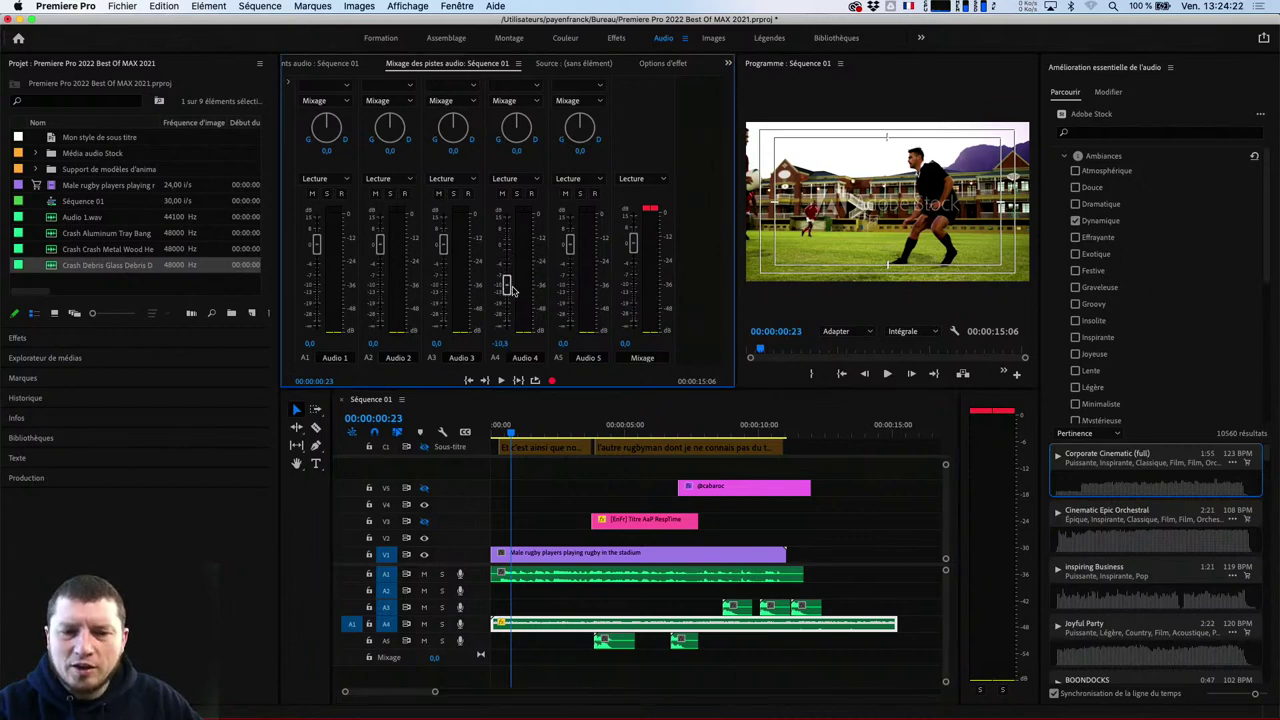
pyautogui.moveTo(318, 244); pyautogui.dragTo(316, 266)
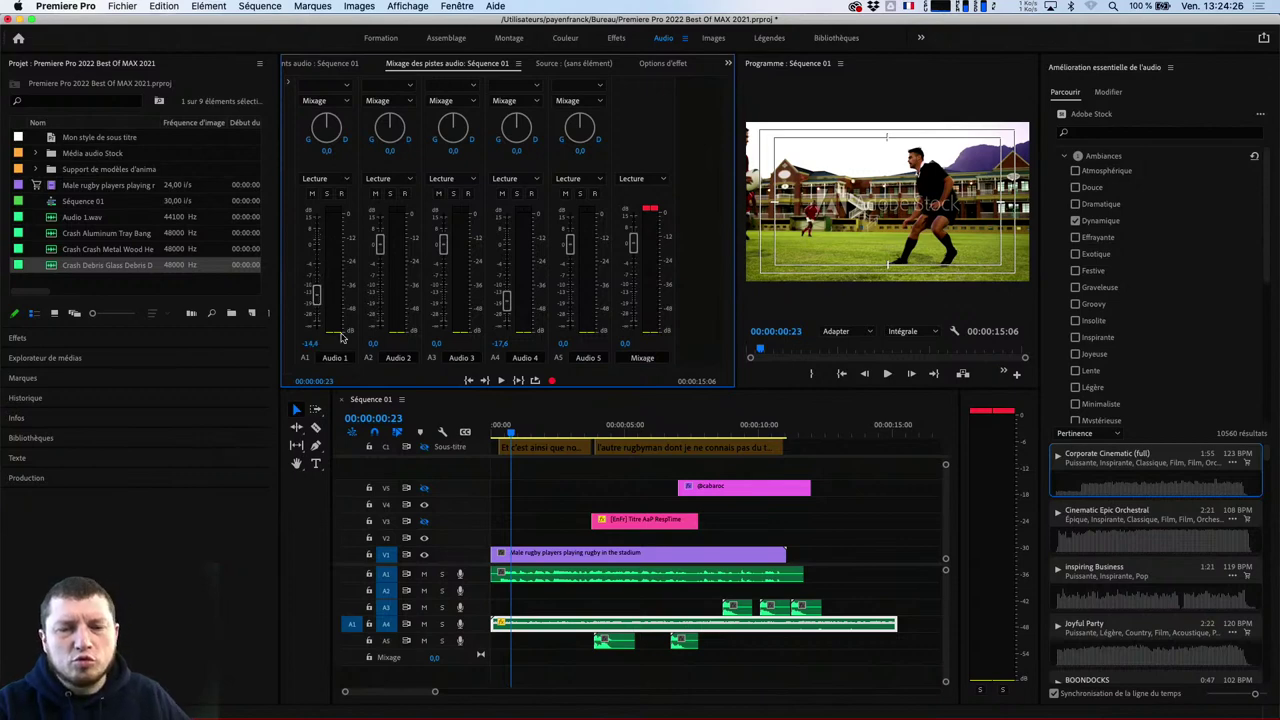
# Play the sequence from near its start and raise the Audio 1 track volume to -6.8 dB during playback
pyautogui.click(508, 432)
pyautogui.press('space')
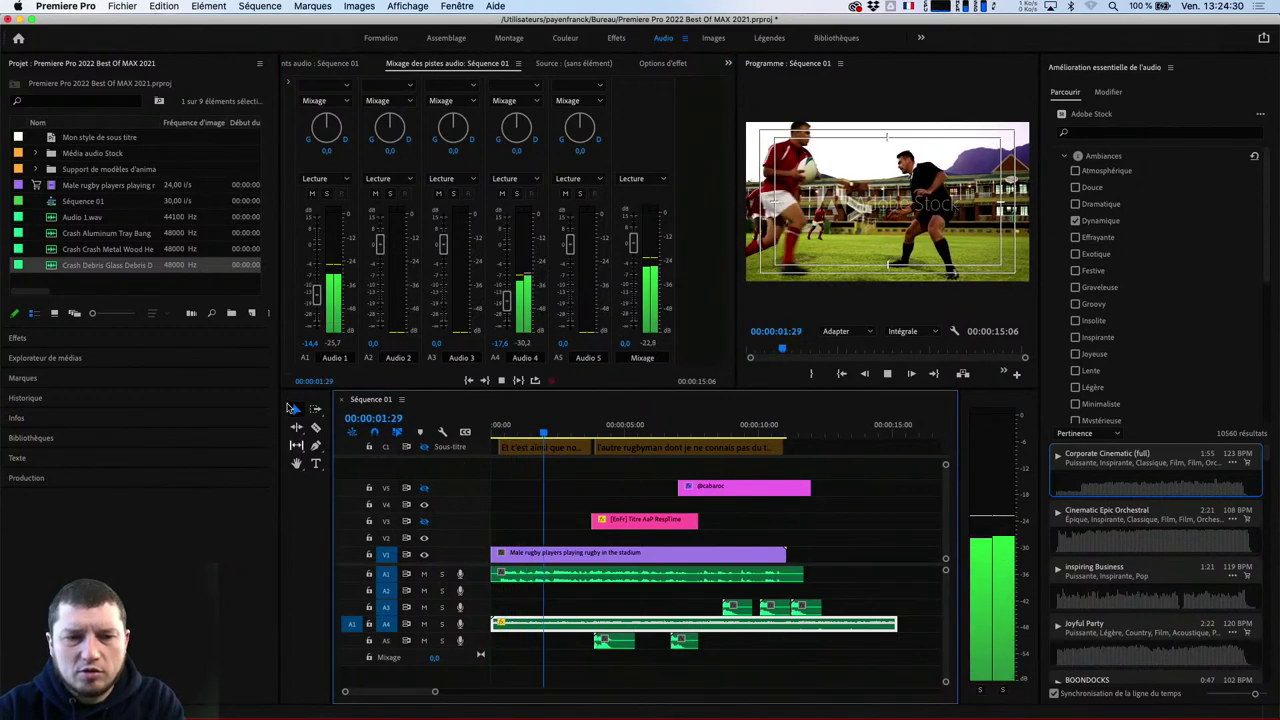
pyautogui.moveTo(316, 295); pyautogui.dragTo(314, 281)
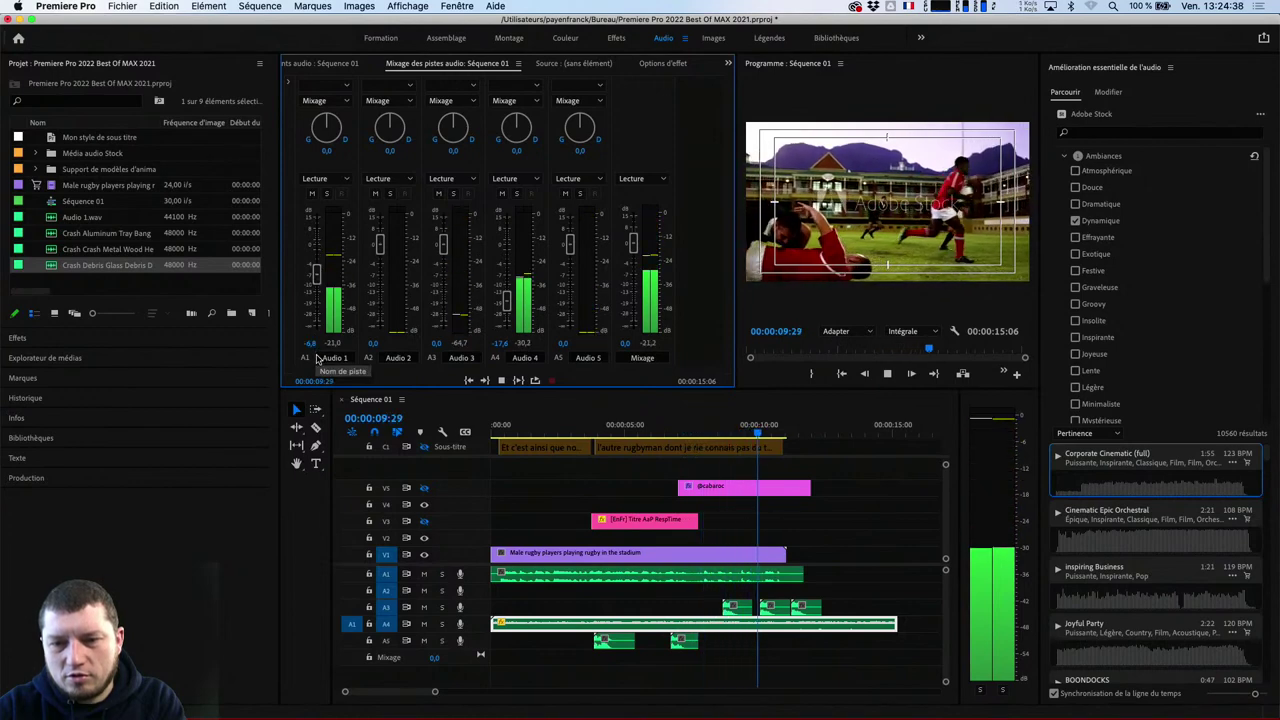
pyautogui.press('space')
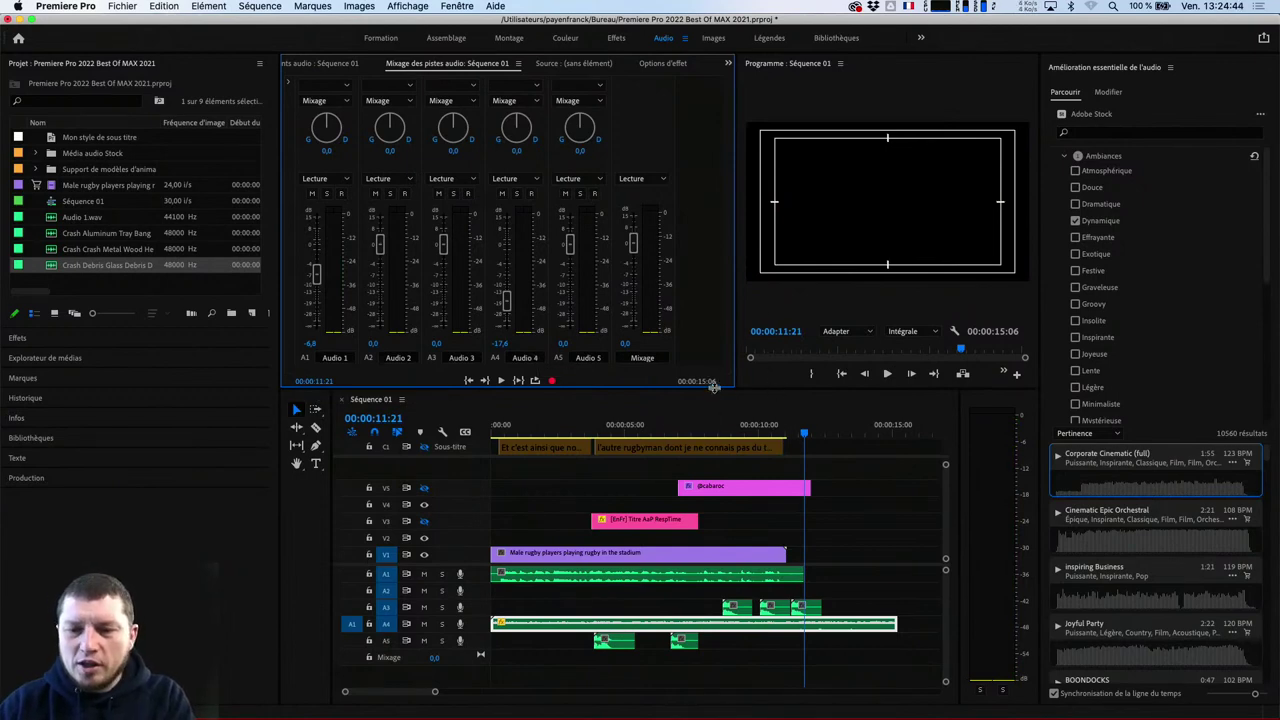
# Enlarge the timeline, move the three glass debris clips from A3 to A7, and copy the last one to A5 at about 12 seconds
pyautogui.moveTo(714, 387); pyautogui.dragTo(714, 167)
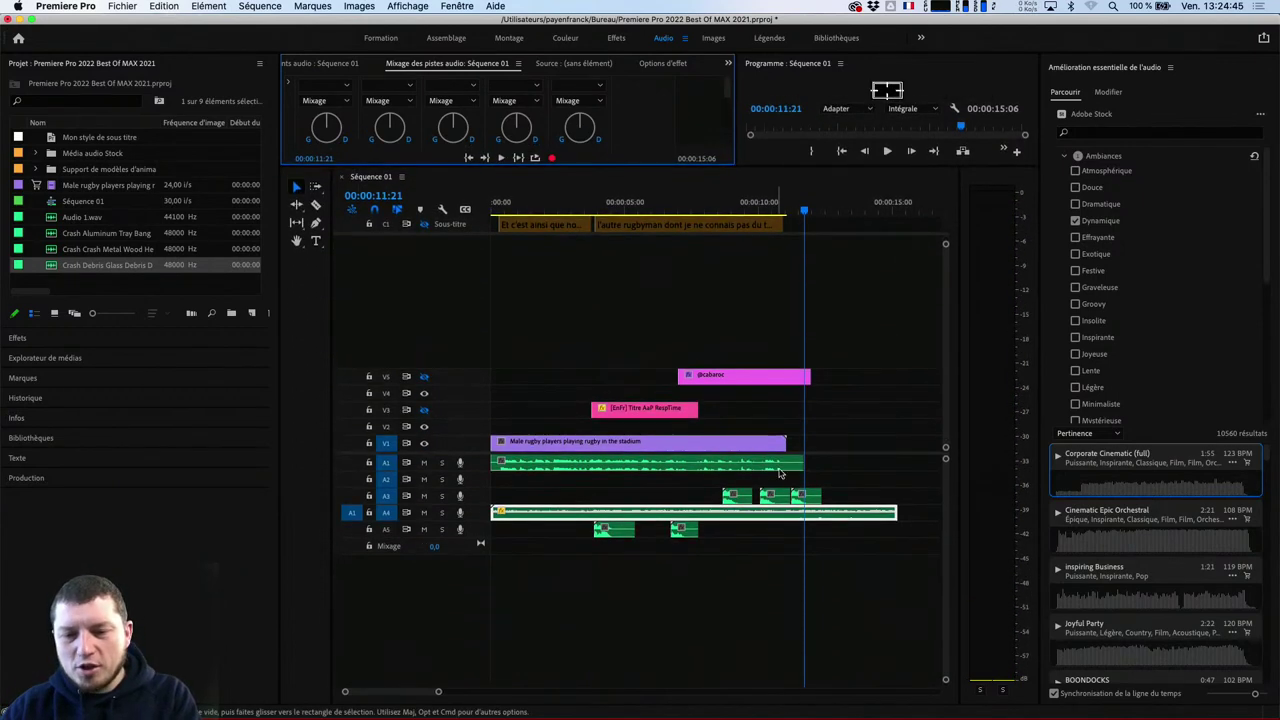
pyautogui.click(739, 500)
pyautogui.keyDown('shift'); pyautogui.click(775, 496); pyautogui.keyUp('shift')
pyautogui.keyDown('shift'); pyautogui.click(806, 496); pyautogui.keyUp('shift')
pyautogui.moveTo(806, 496); pyautogui.dragTo(801, 573)
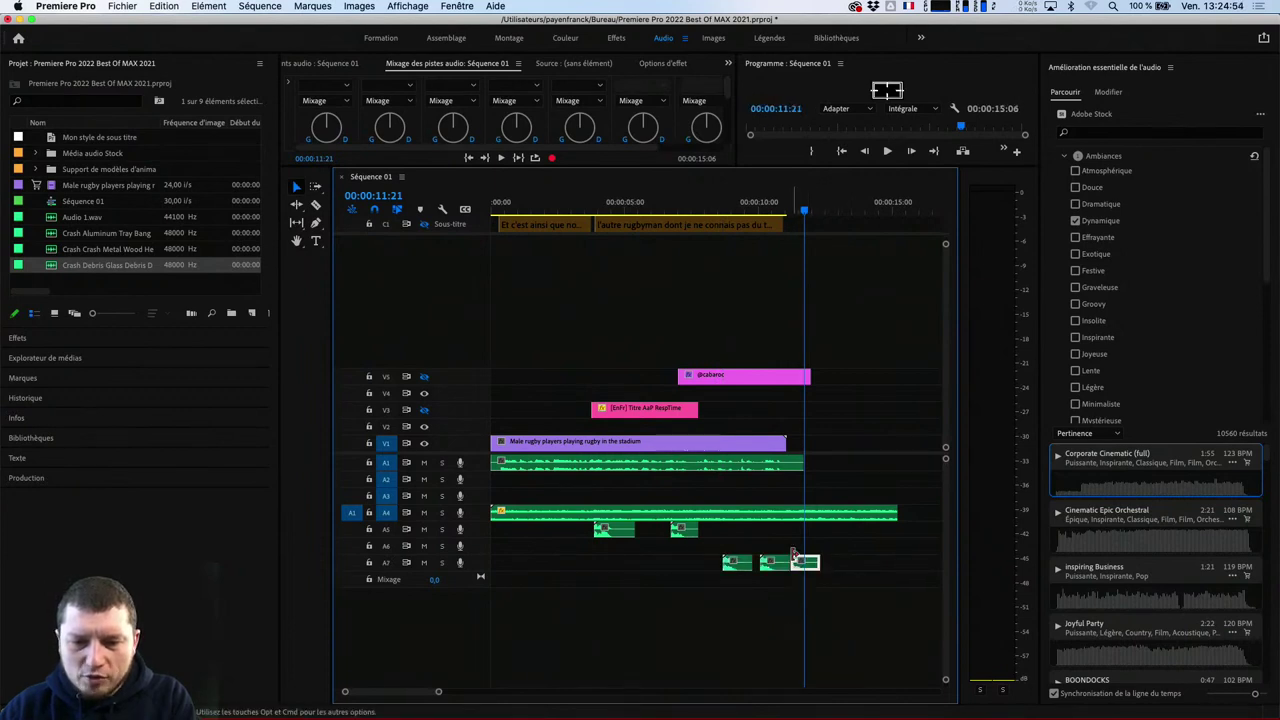
pyautogui.moveTo(793, 553); pyautogui.dragTo(848, 542)
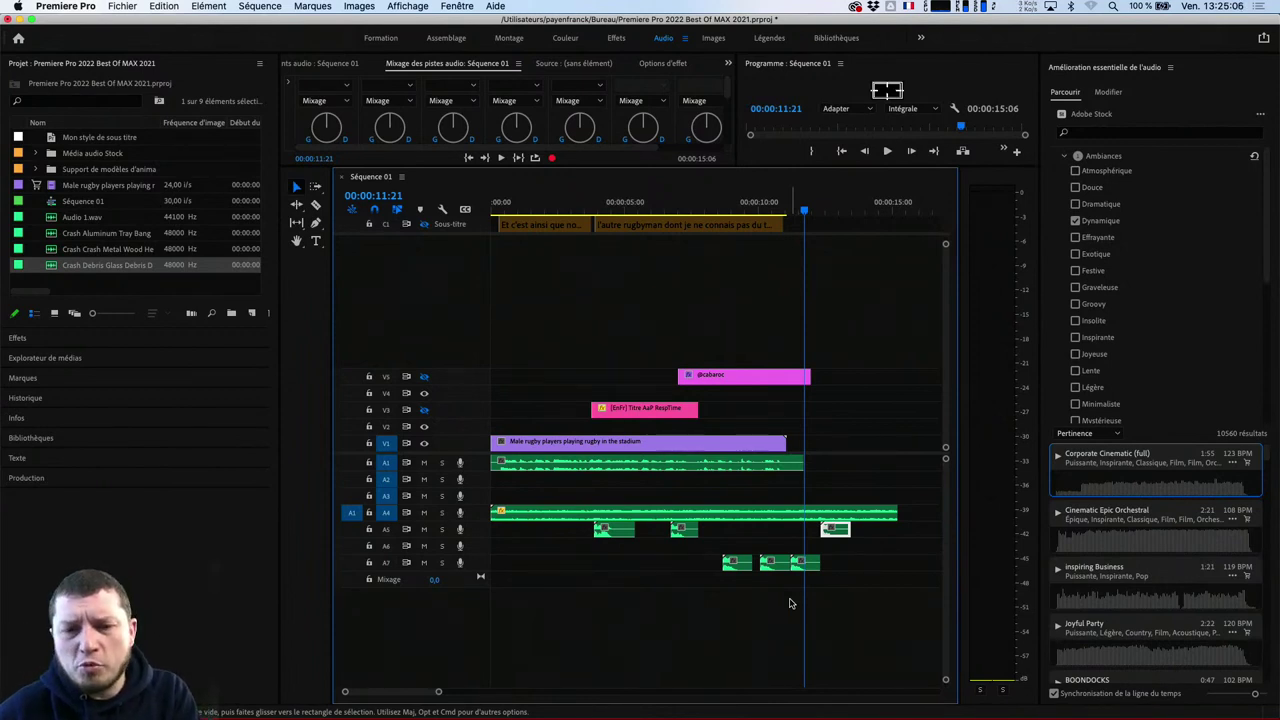
pyautogui.click(599, 292)
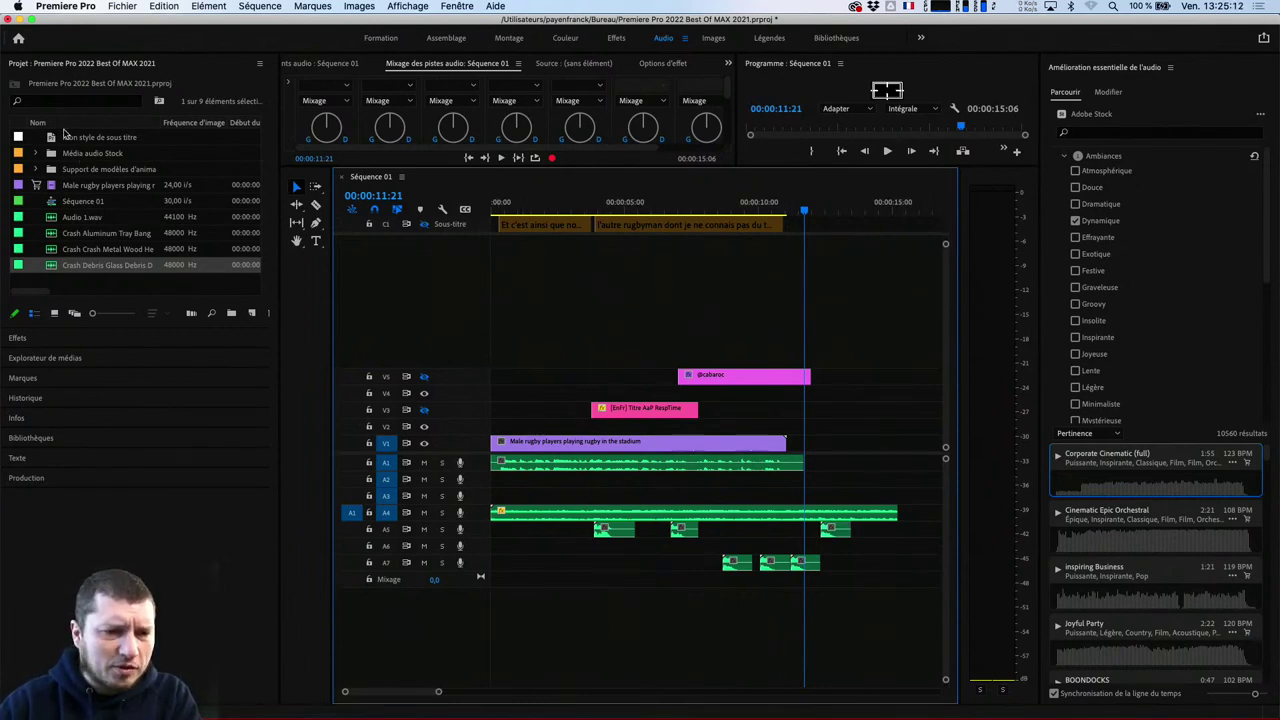
# Rename the sequence in the project as "Séquence Origine" and keep it selected
pyautogui.click(80, 202)
pyautogui.press('Return')
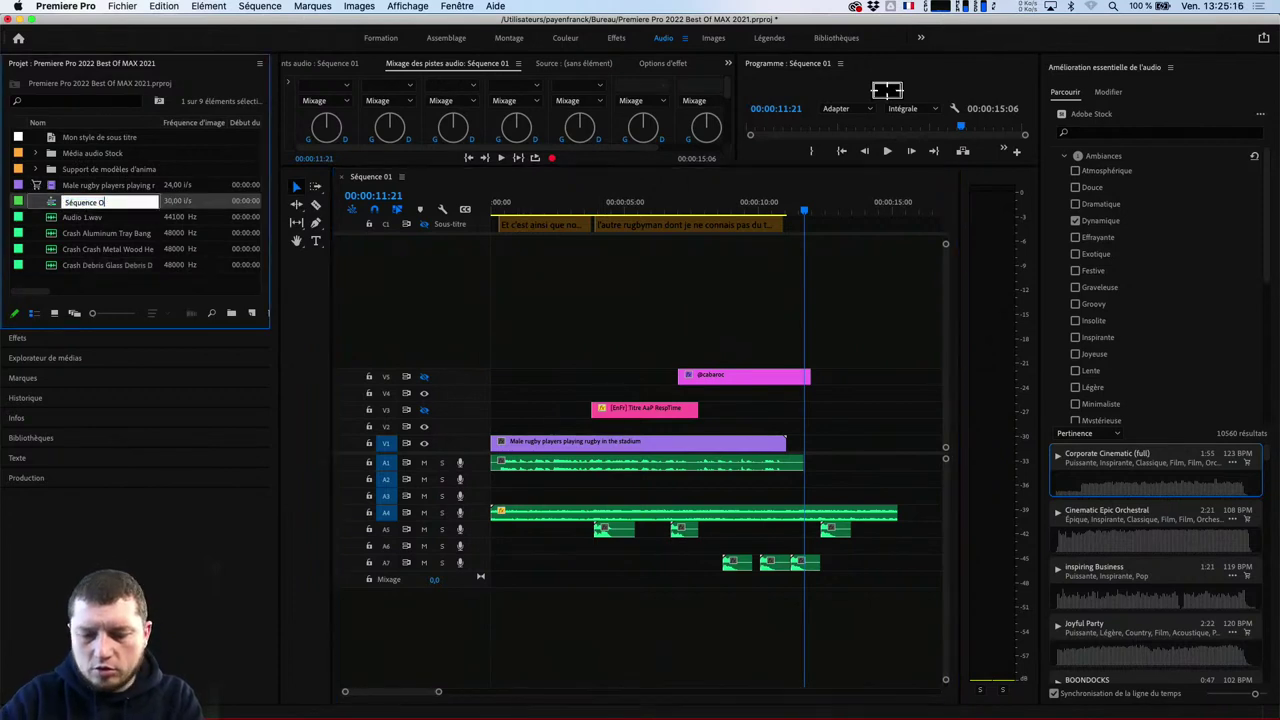
pyautogui.write('Séquence Origine')
pyautogui.press('Tab')
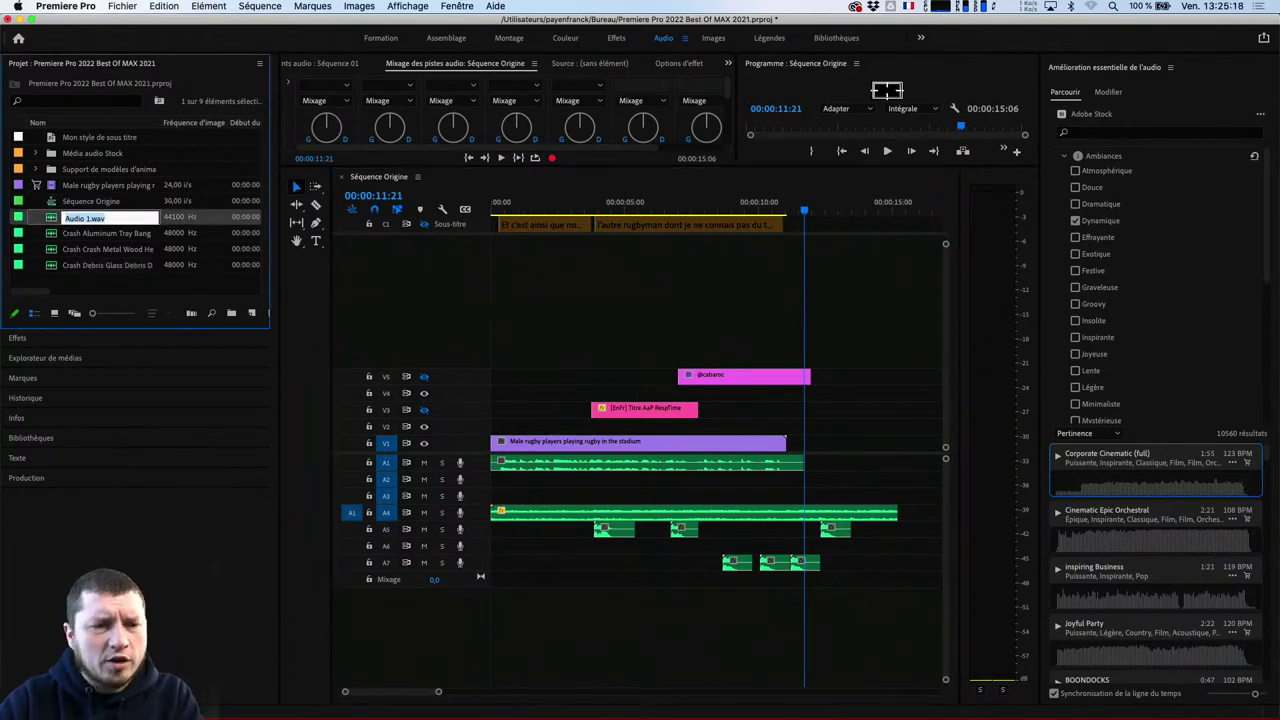
pyautogui.click(75, 204)
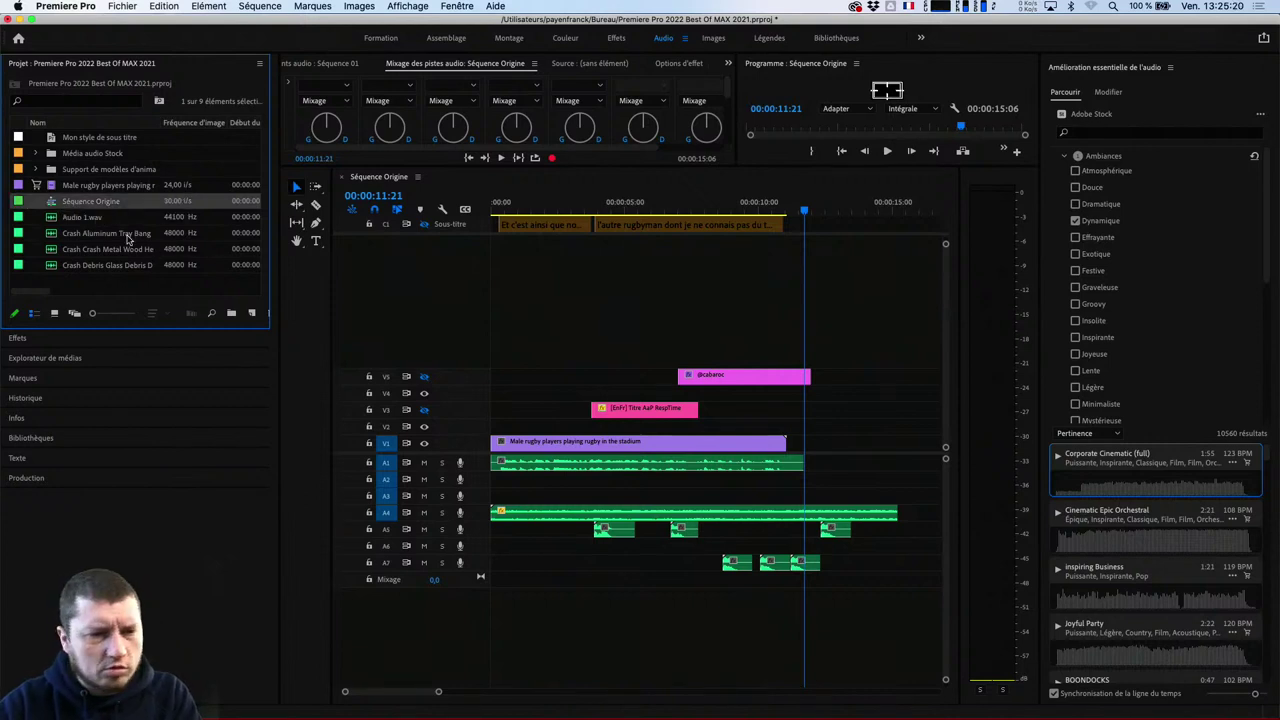
# Duplicate "Séquence Origine" in the project and open the copy's name for editing
pyautogui.rightClick(100, 202)
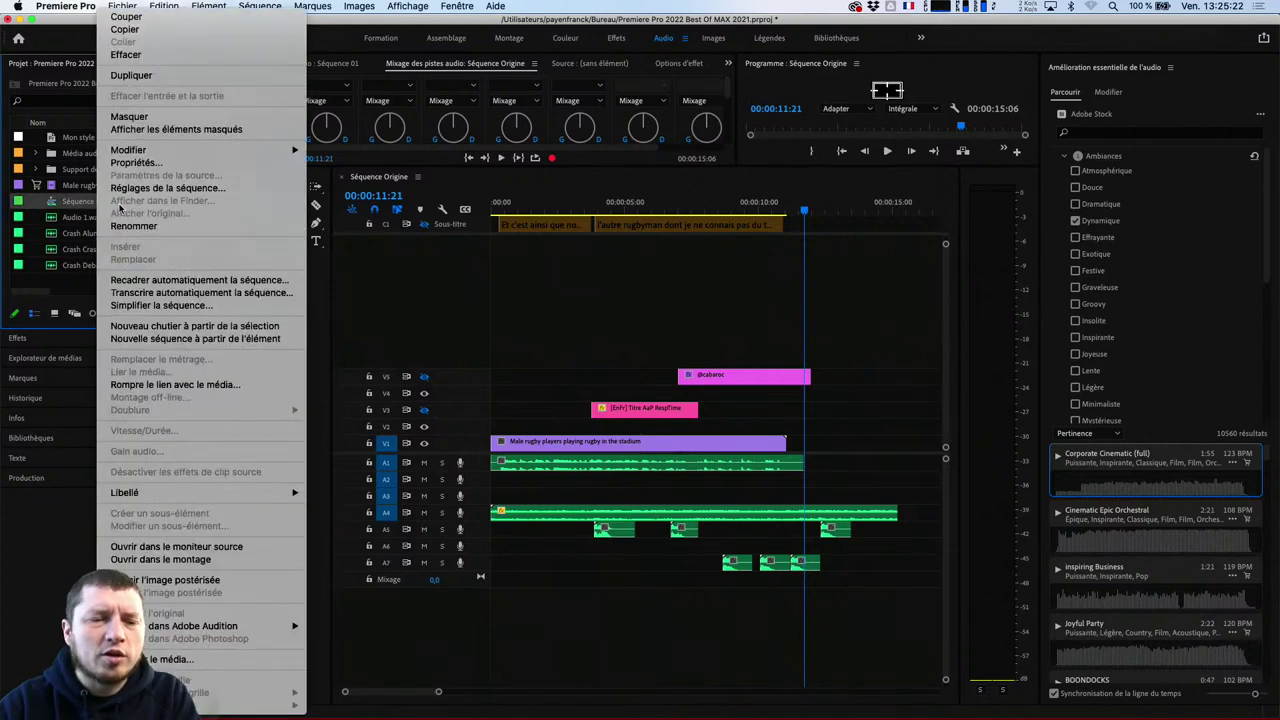
pyautogui.click(131, 75)
pyautogui.click(126, 226)
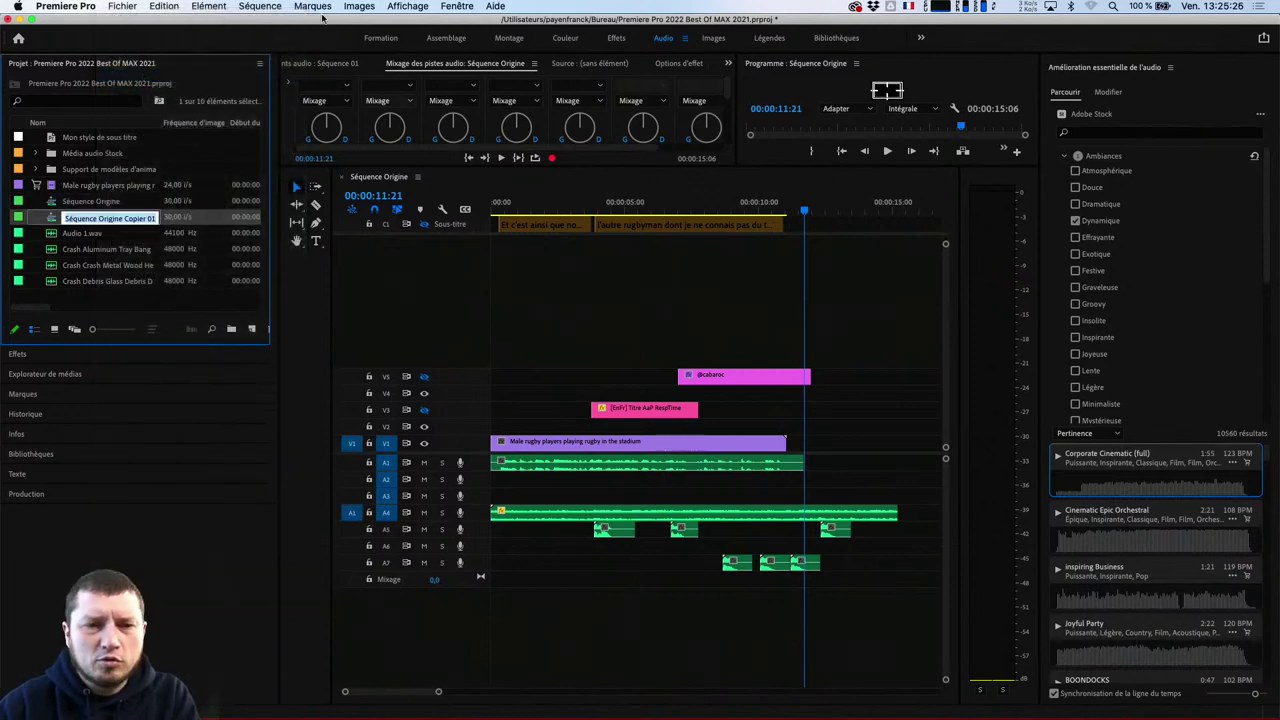
# Simplify the duplicated sequence, closing vertical gaps on video tracks and removing all eight item types from video and audio, with label Violet
pyautogui.click(259, 6)
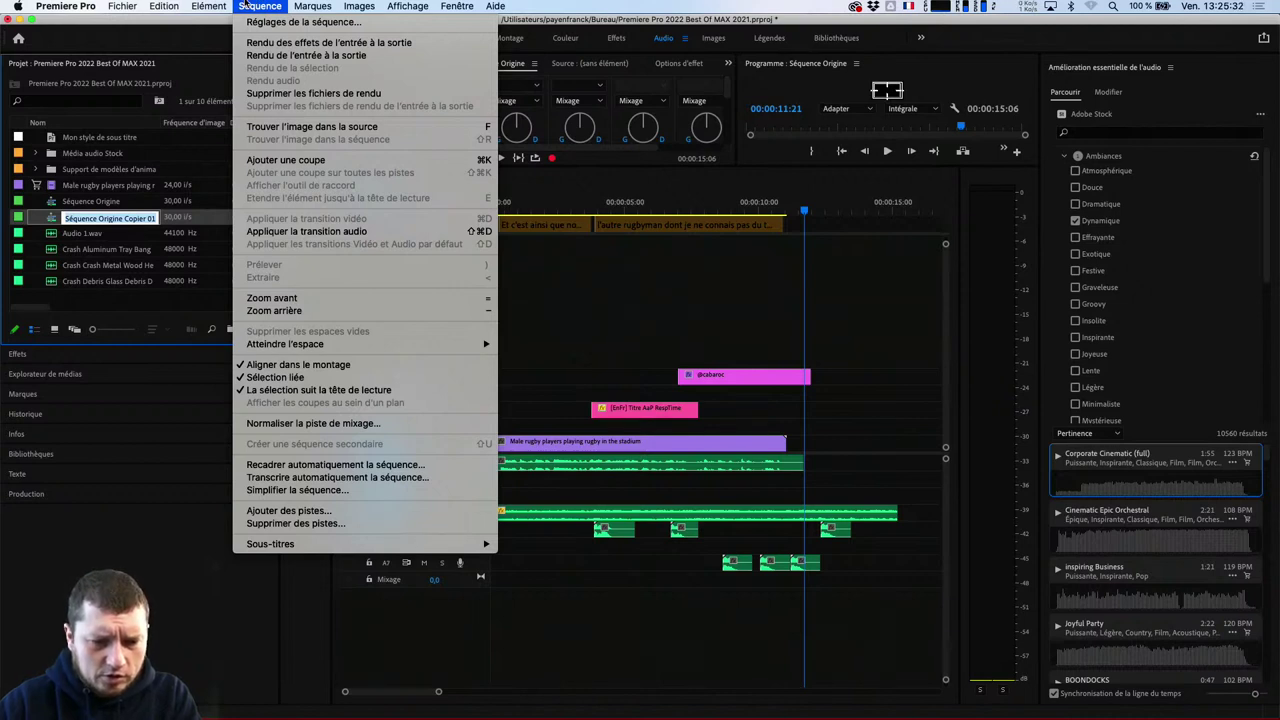
pyautogui.click(296, 496)
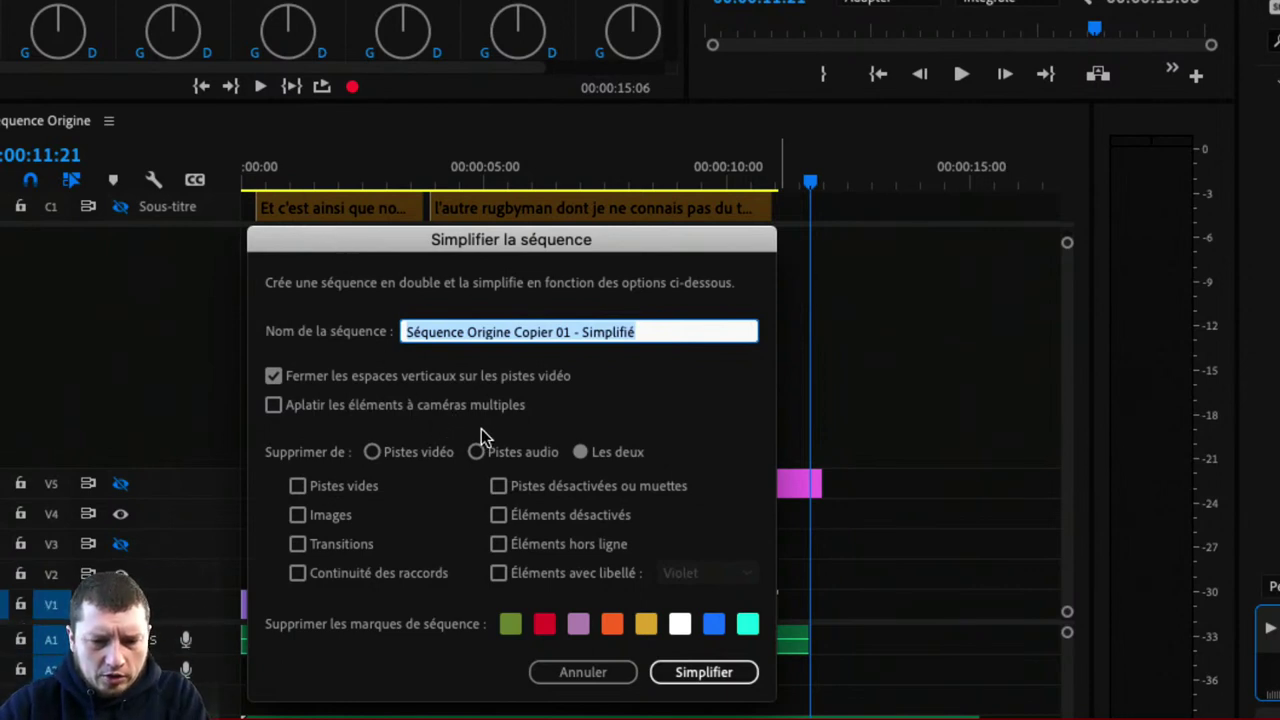
pyautogui.press('Tab')
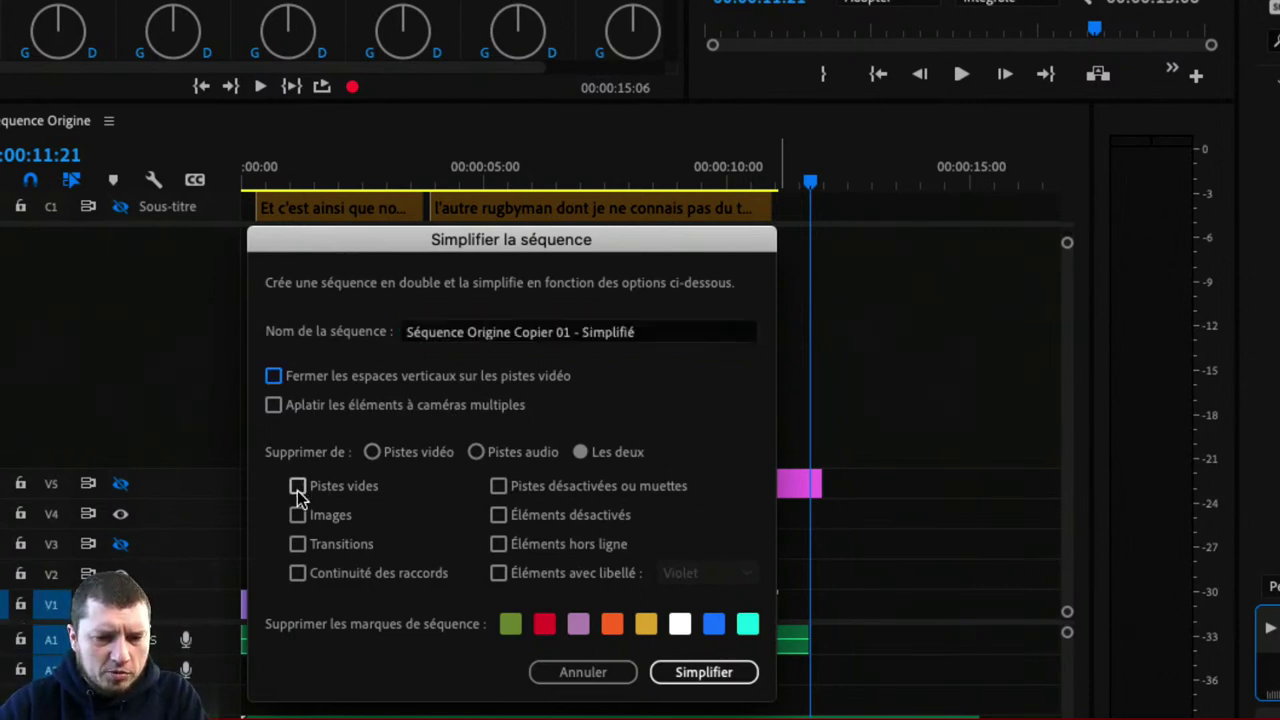
pyautogui.click(297, 487)
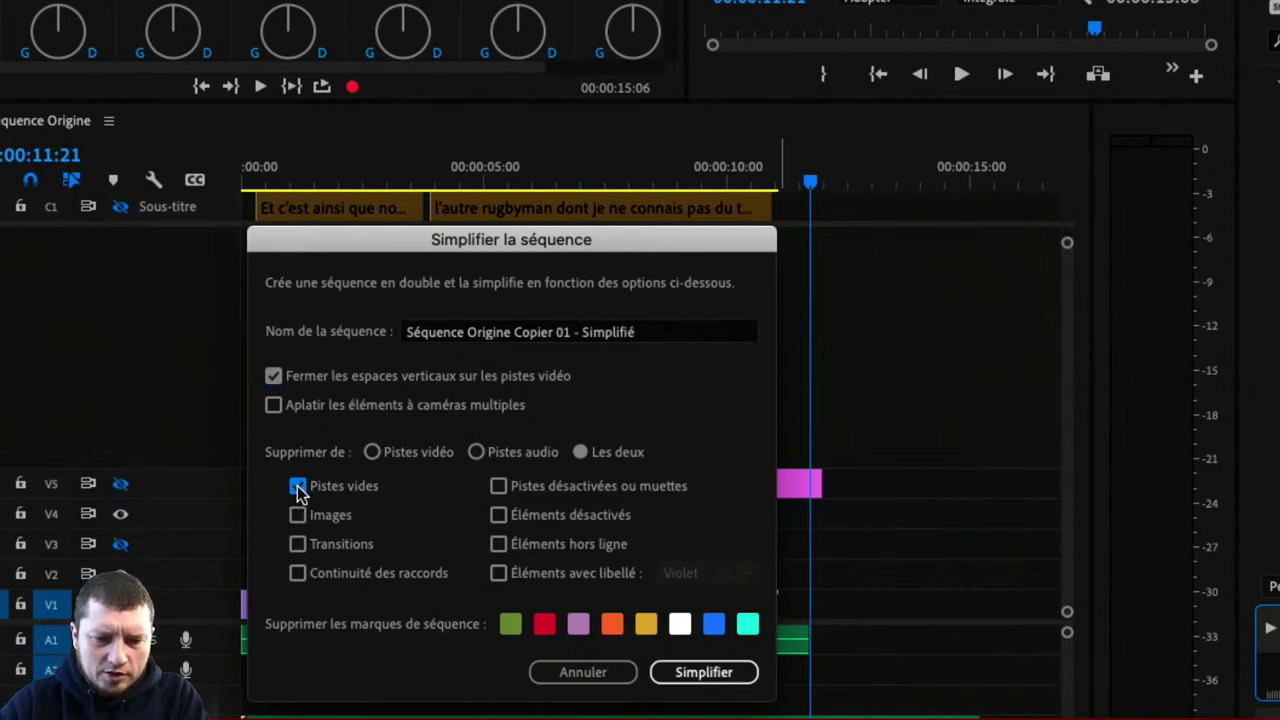
pyautogui.click(298, 516)
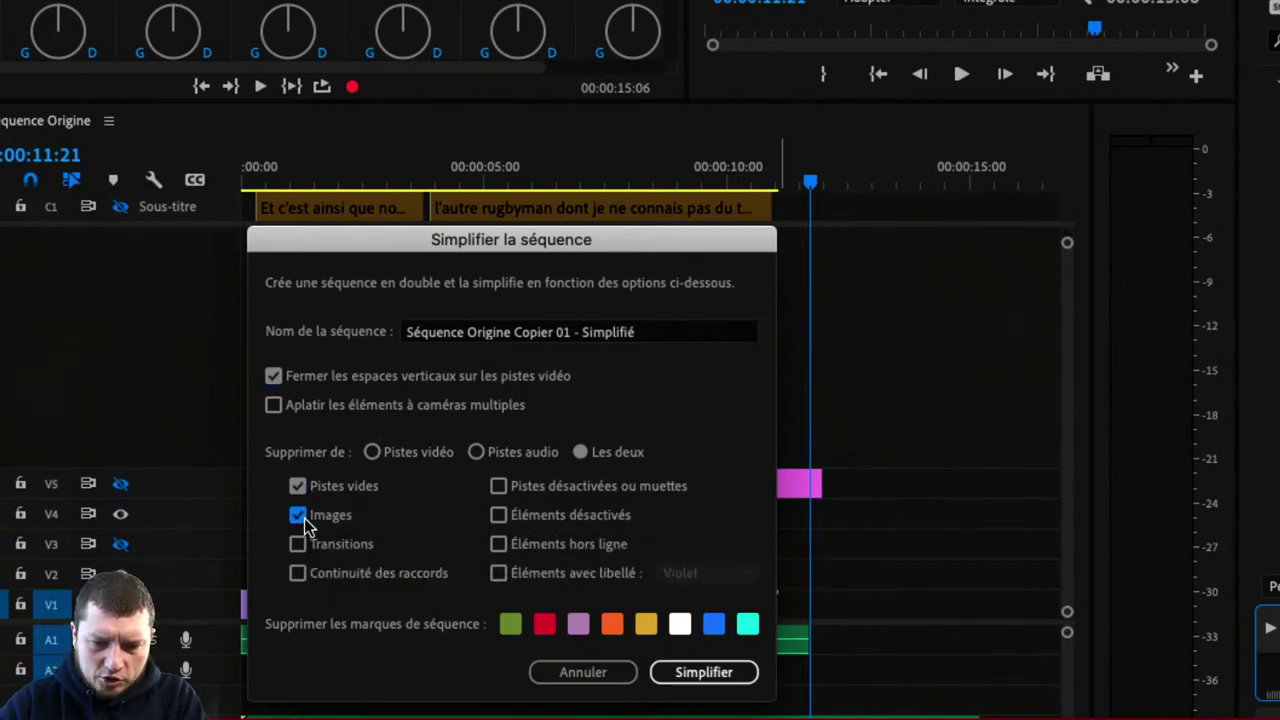
pyautogui.click(499, 516)
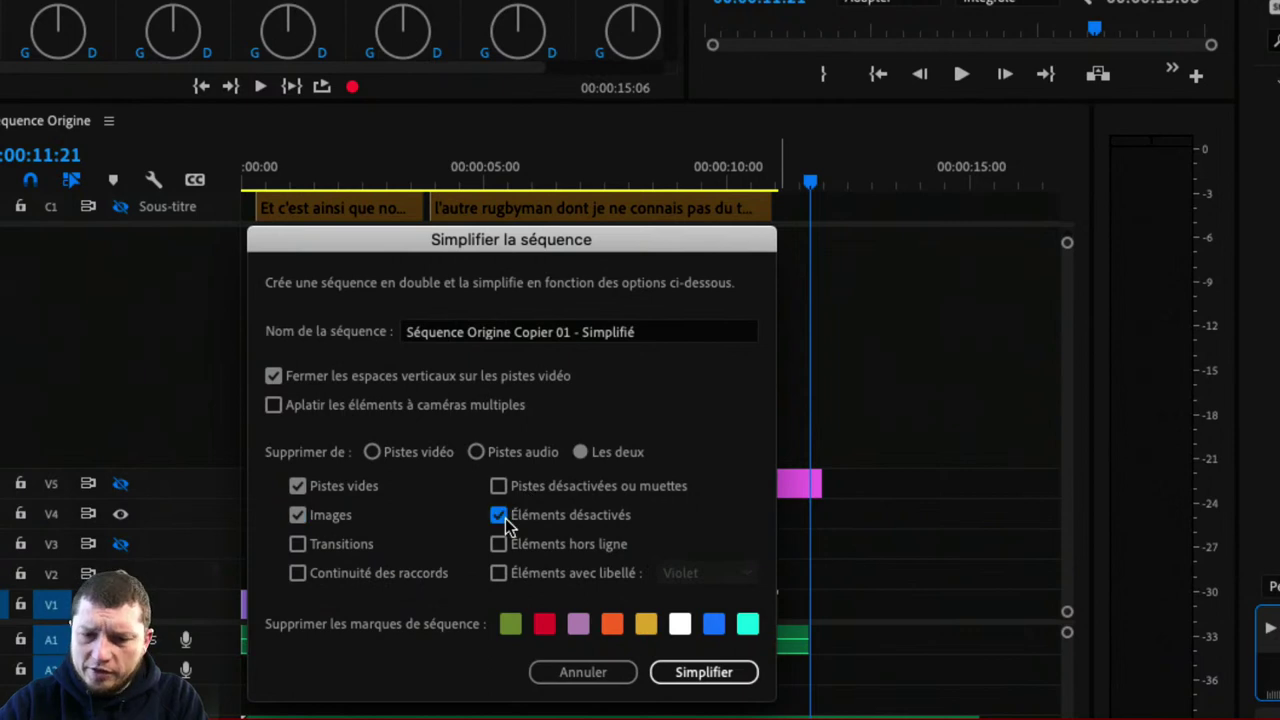
pyautogui.click(340, 545)
pyautogui.click(340, 572)
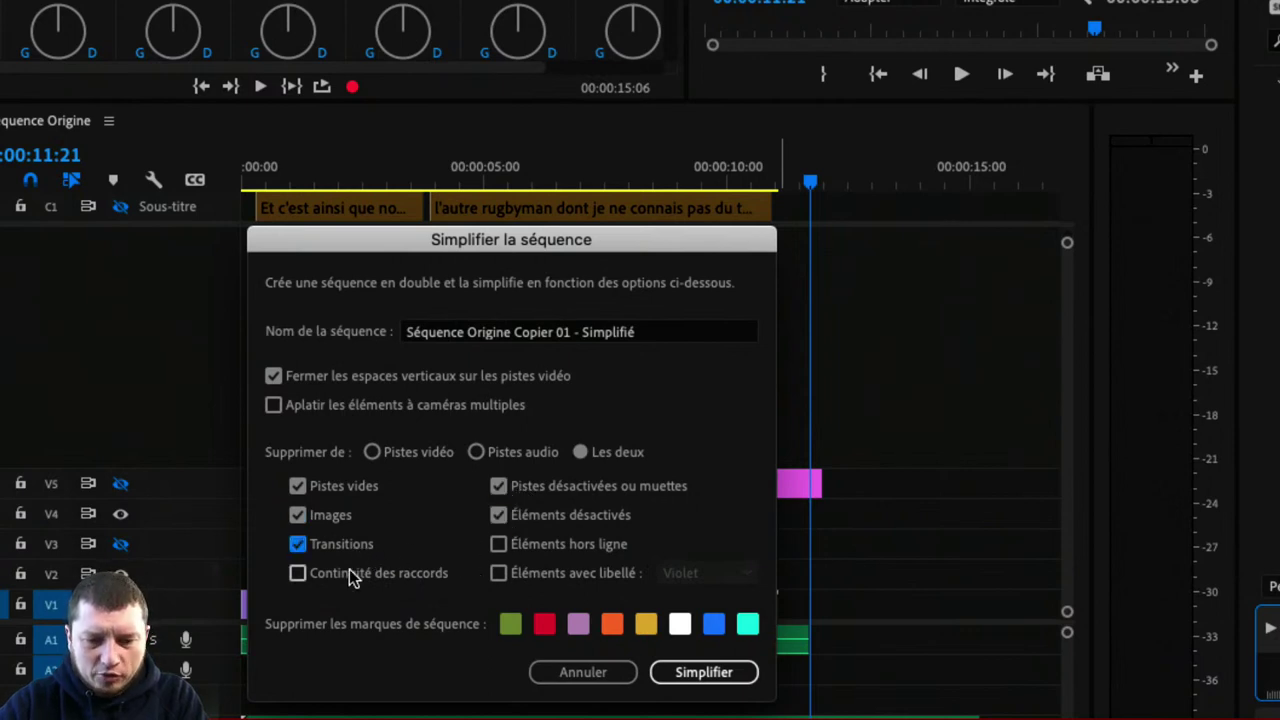
pyautogui.click(499, 573)
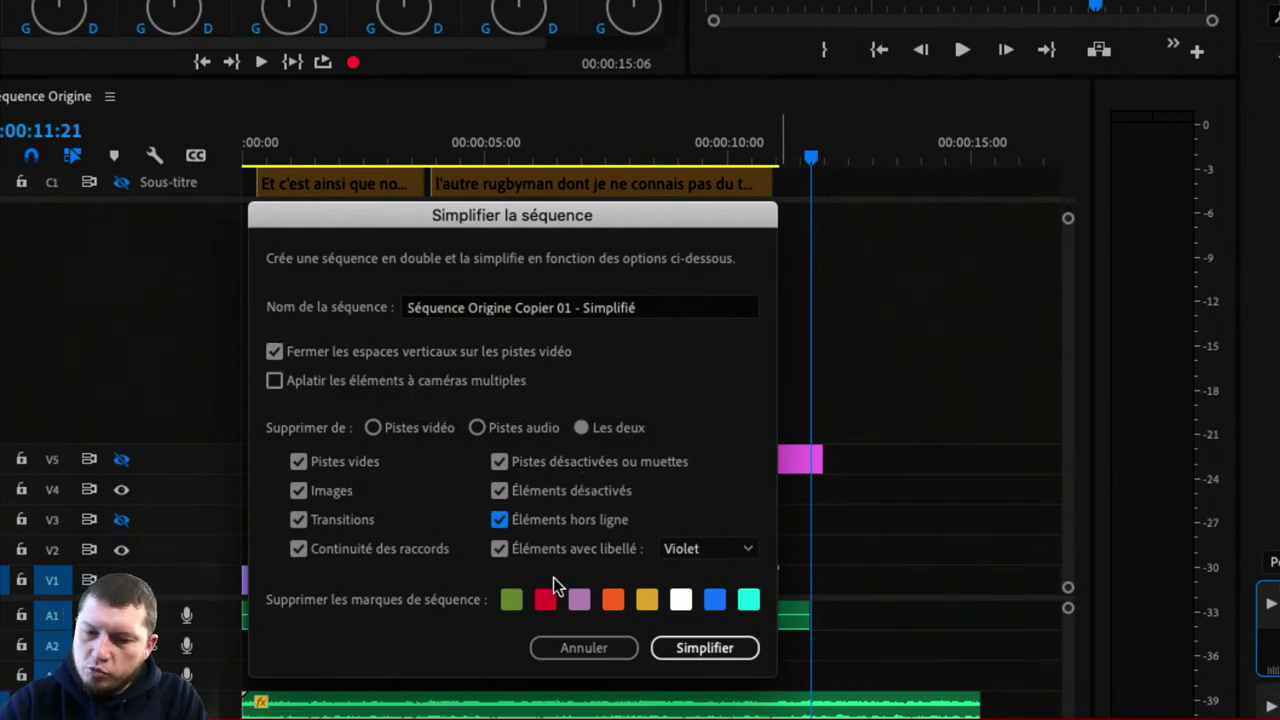
pyautogui.click(686, 645)
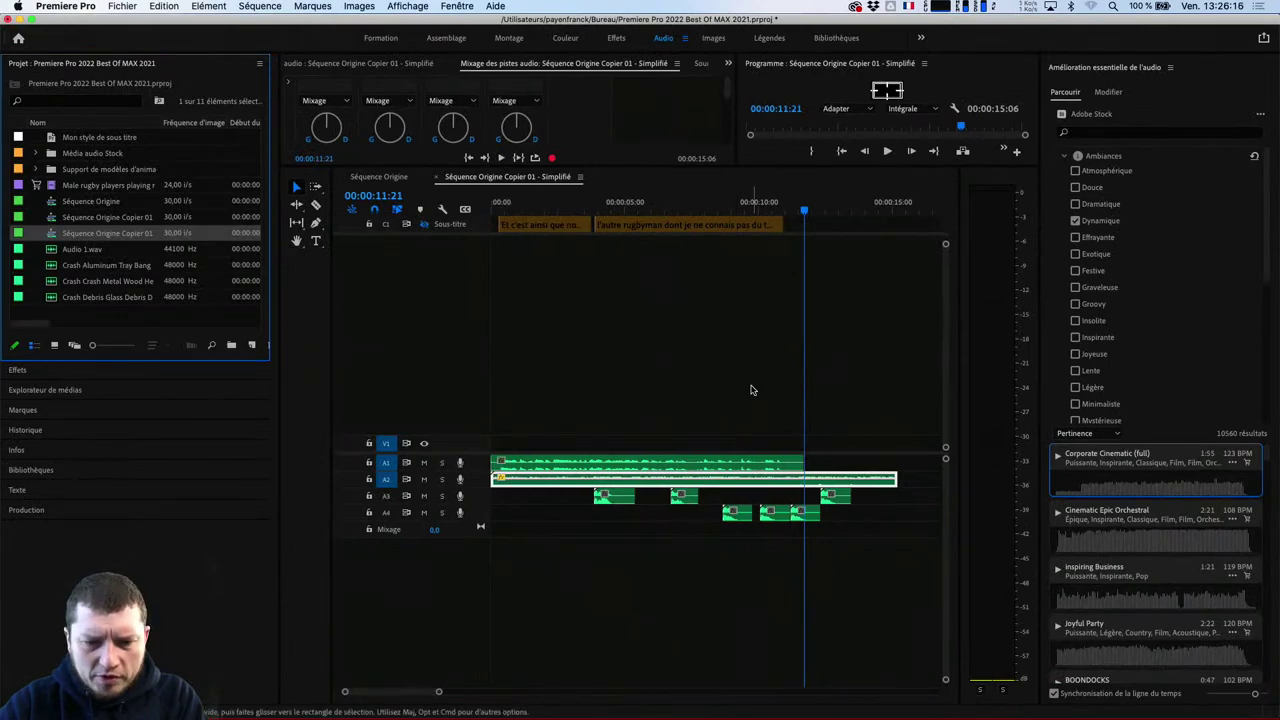
# Compare the simplified sequence with "Séquence Origine", checking the rugby clip at 00:00:02:24 in the original
pyautogui.moveTo(676, 214); pyautogui.dragTo(618, 214)
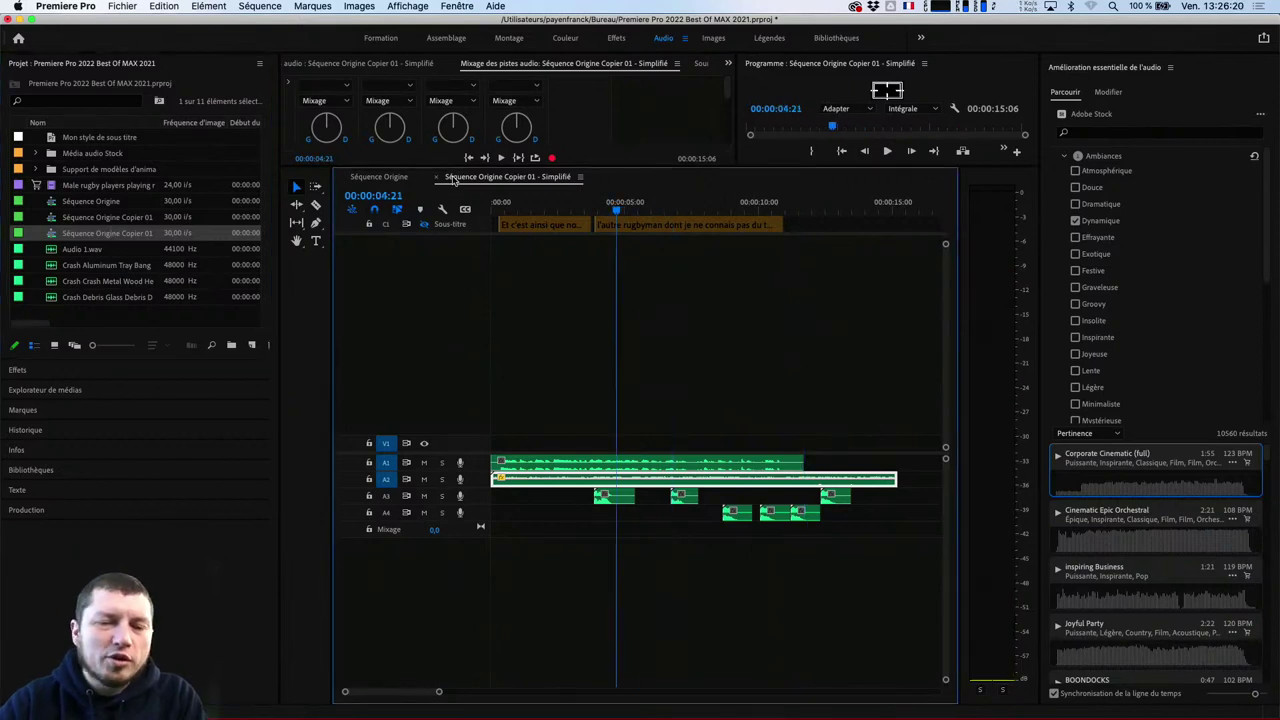
pyautogui.click(393, 177)
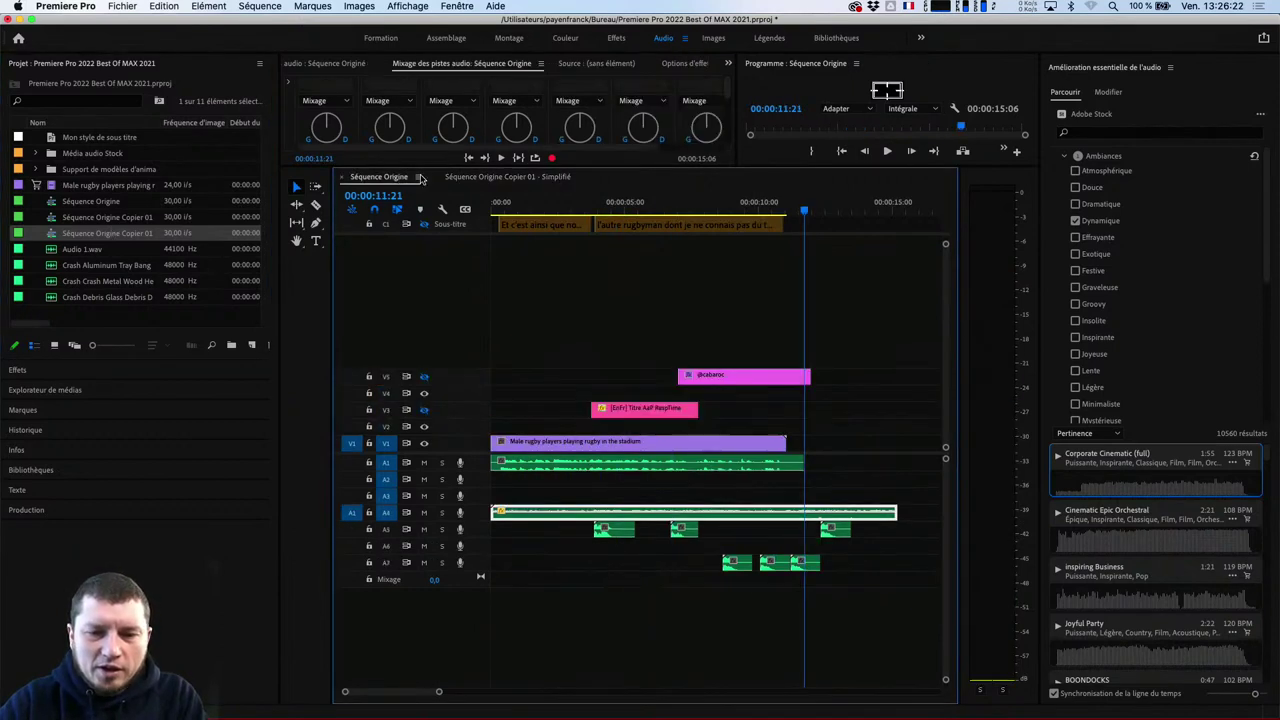
pyautogui.click(476, 177)
pyautogui.click(396, 177)
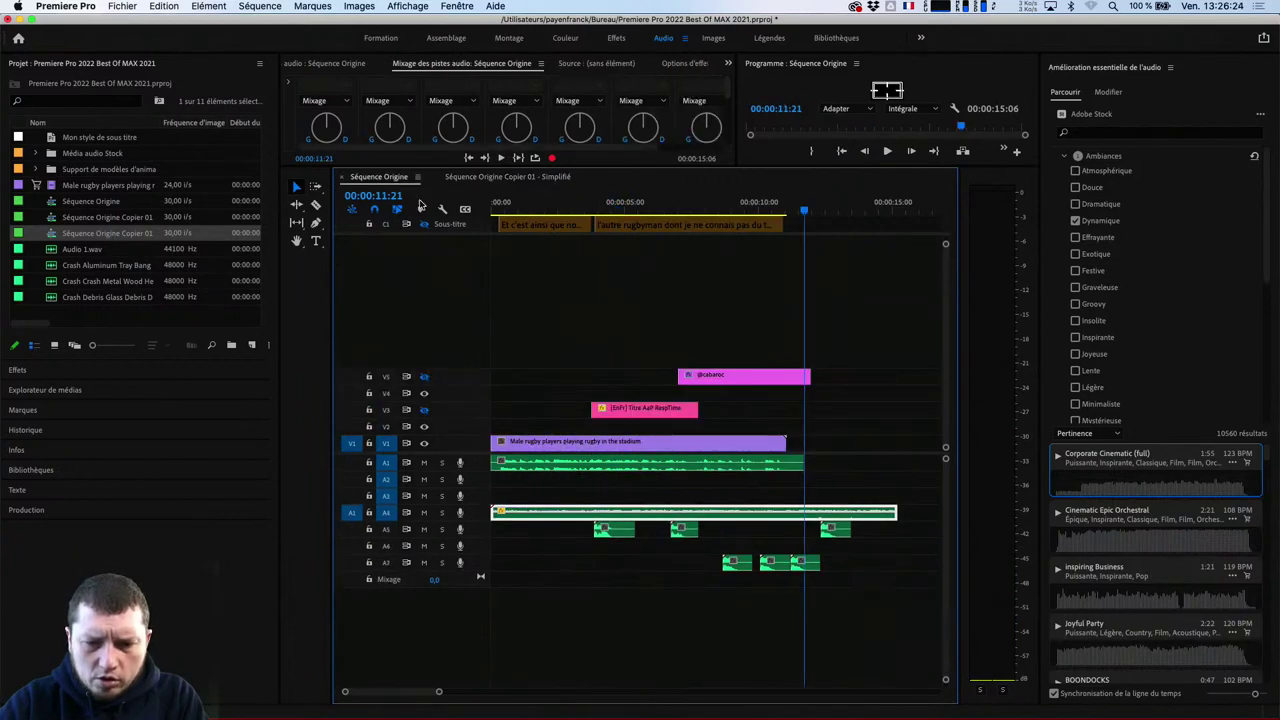
pyautogui.click(575, 446)
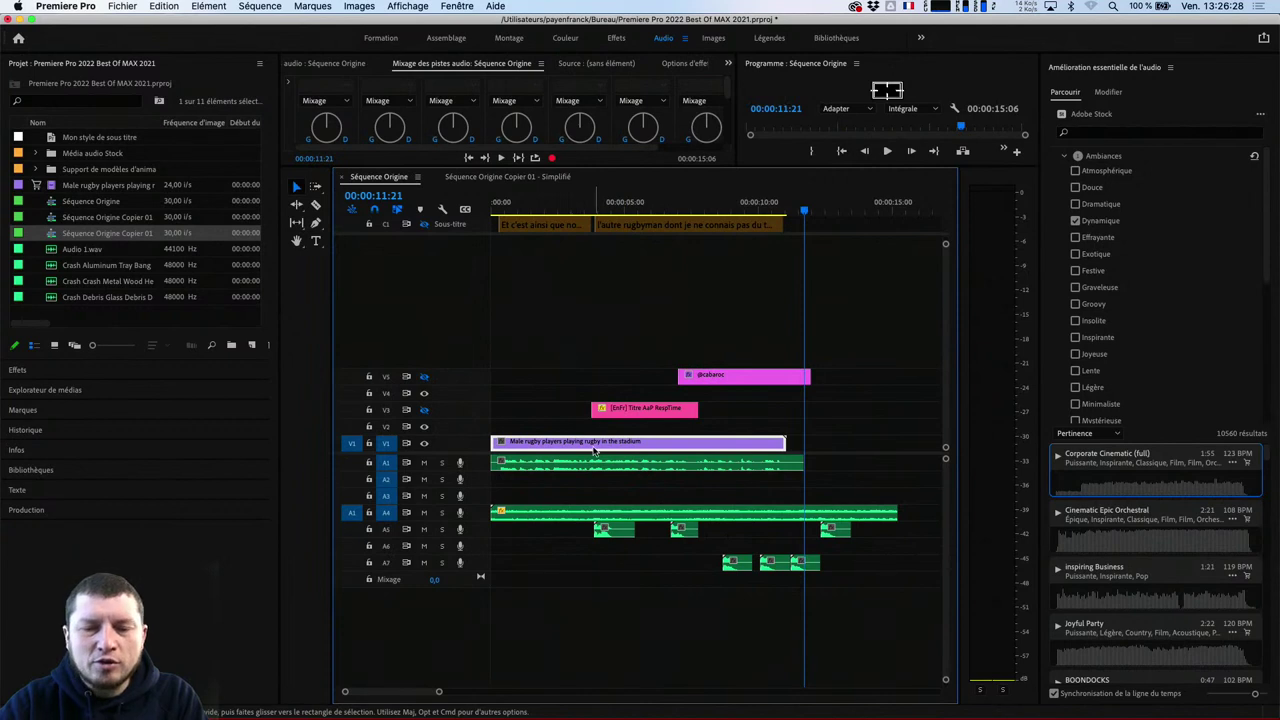
pyautogui.click(567, 206)
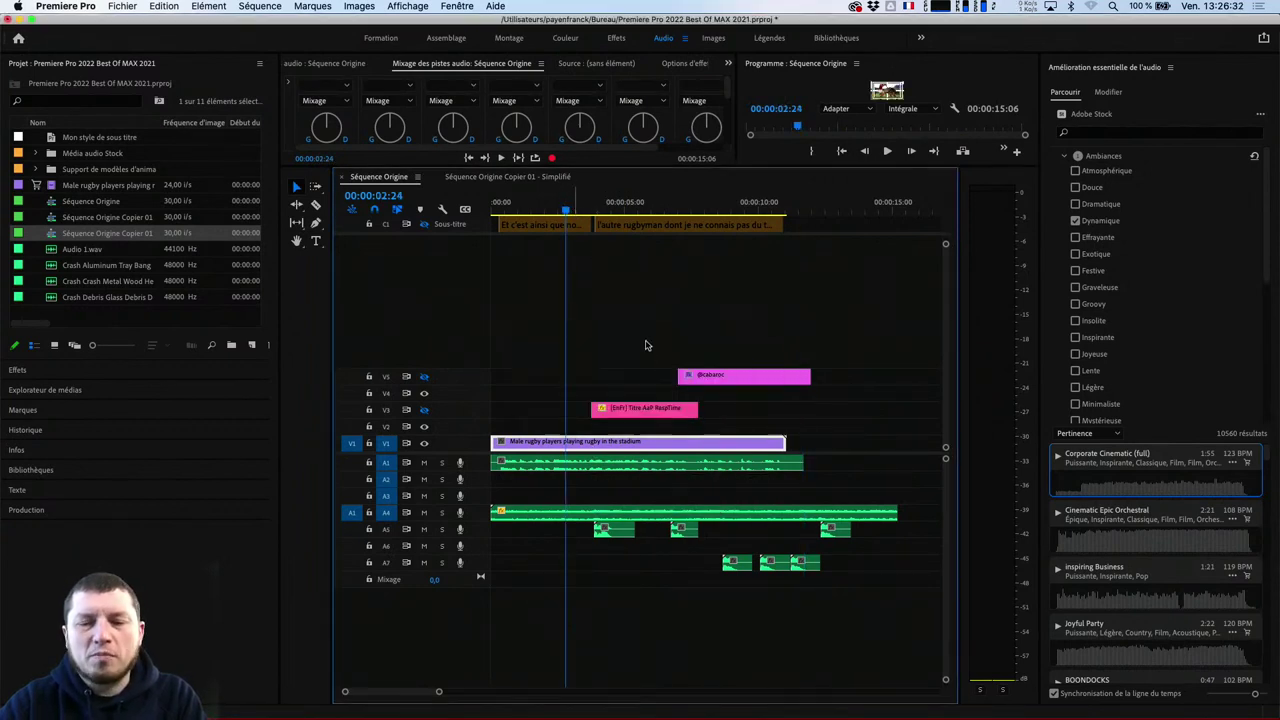
pyautogui.click(520, 176)
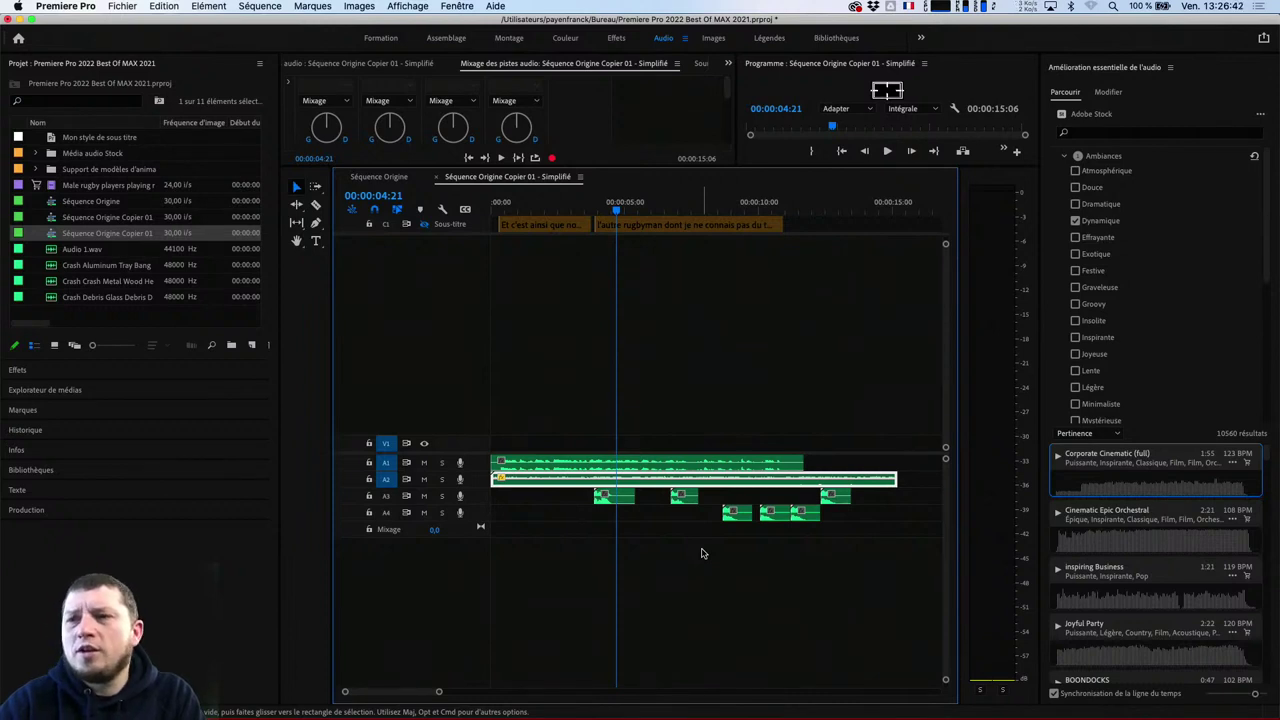
# Switch to Chrome and review the Premiere Pro 22.0 feature summary from sequence simplification through H.264/HEVC colour management to HEVC 10-bit playback
pyautogui.press('super+Tab')
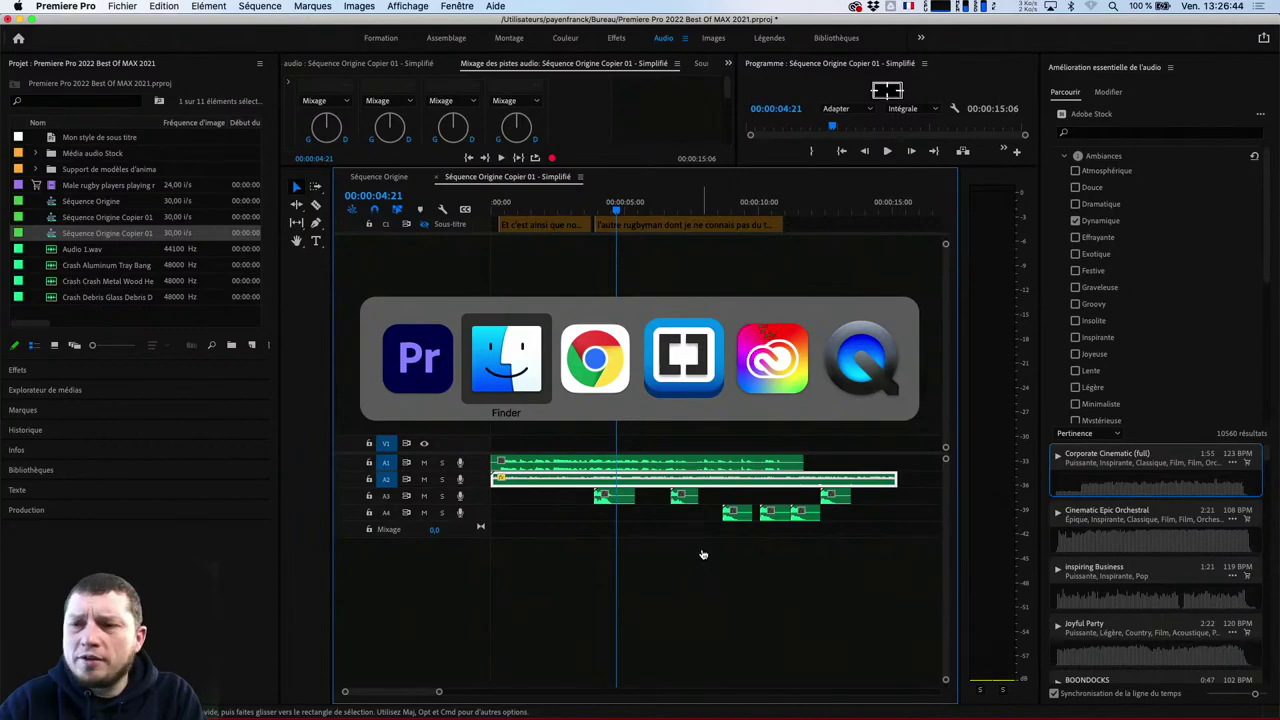
pyautogui.press('super+Tab')
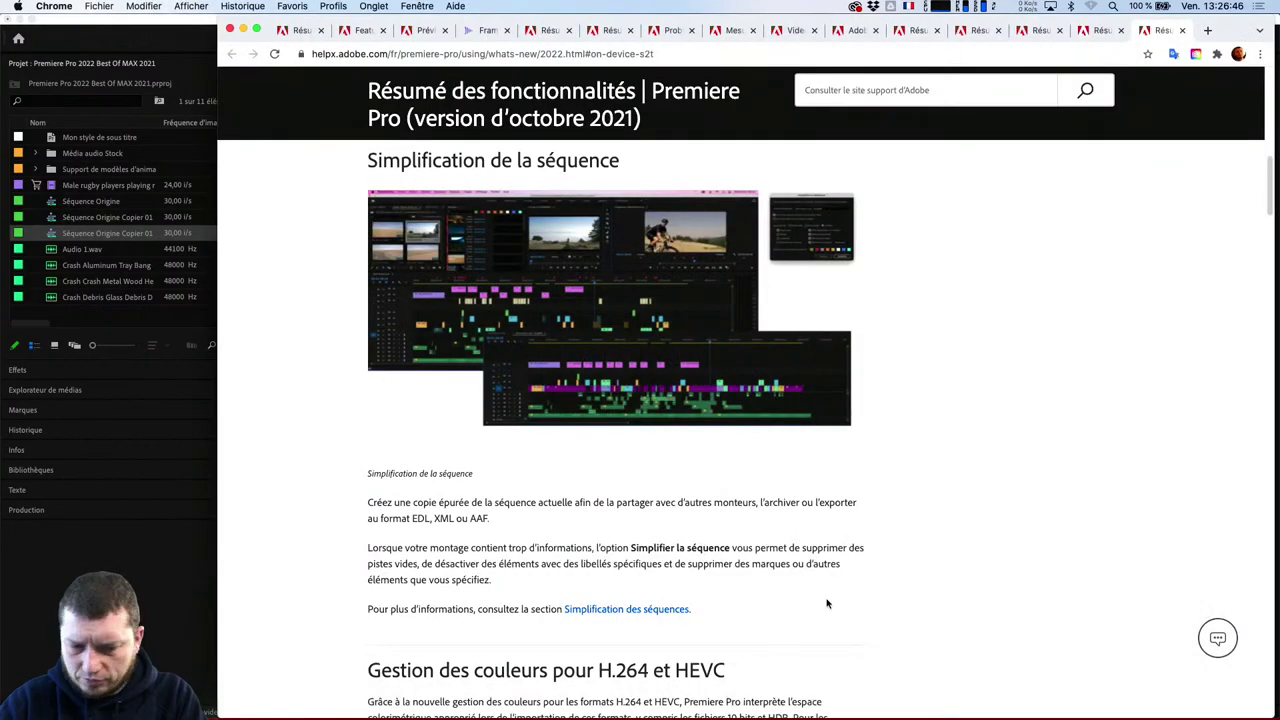
pyautogui.scroll(10, 827, 603)
pyautogui.scroll(-8, 827, 603)
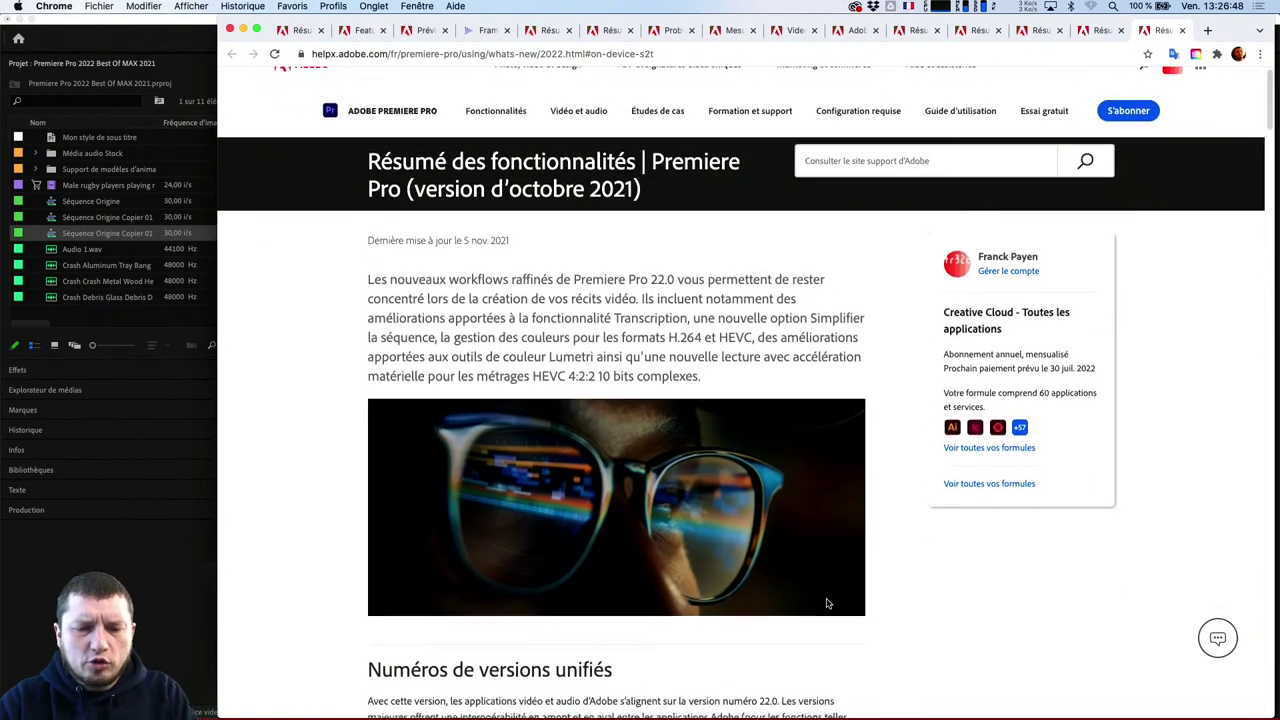
pyautogui.scroll(-10, 827, 603)
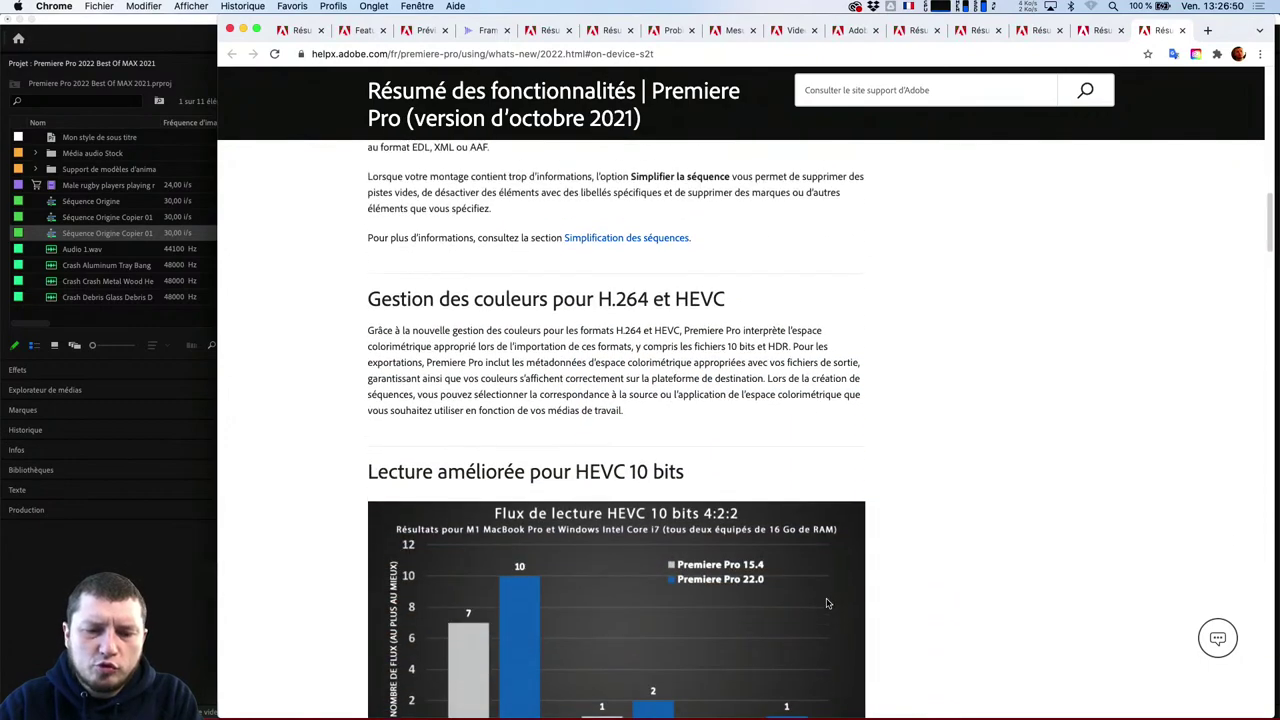
pyautogui.scroll(-5, 827, 603)
pyautogui.scroll(5, 827, 603)
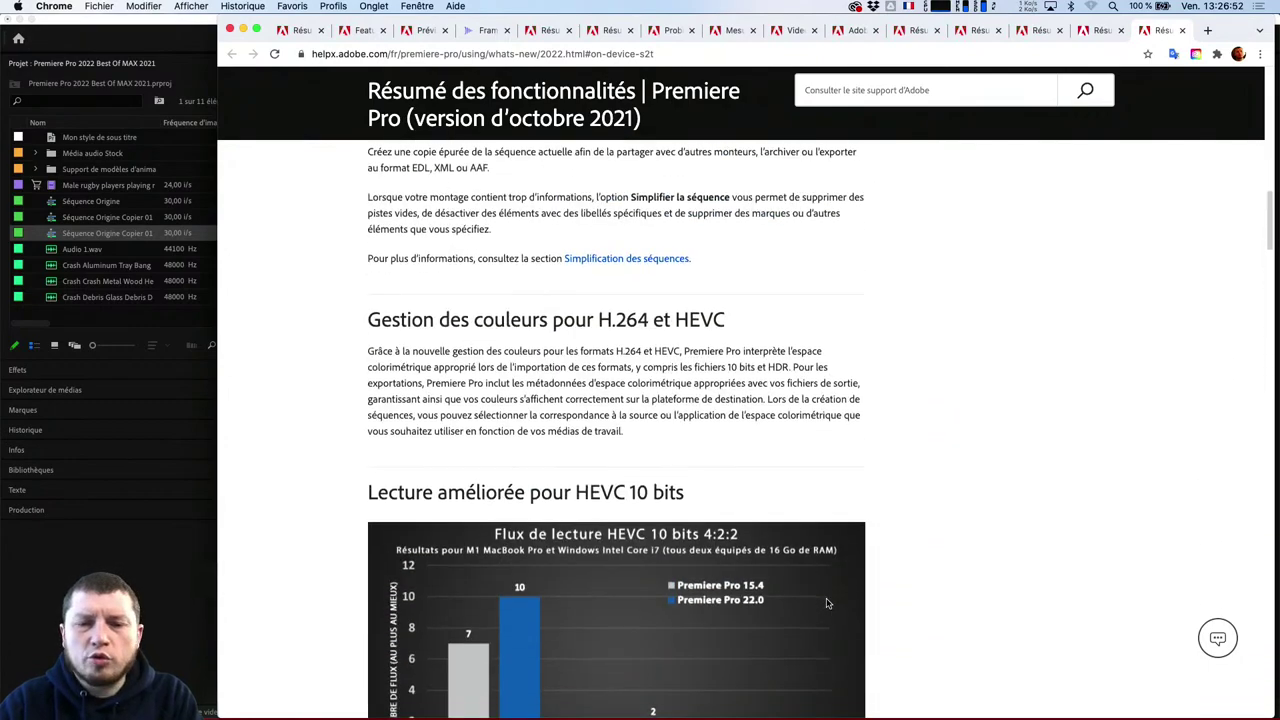
pyautogui.scroll(-3, 827, 603)
pyautogui.scroll(-1, 827, 603)
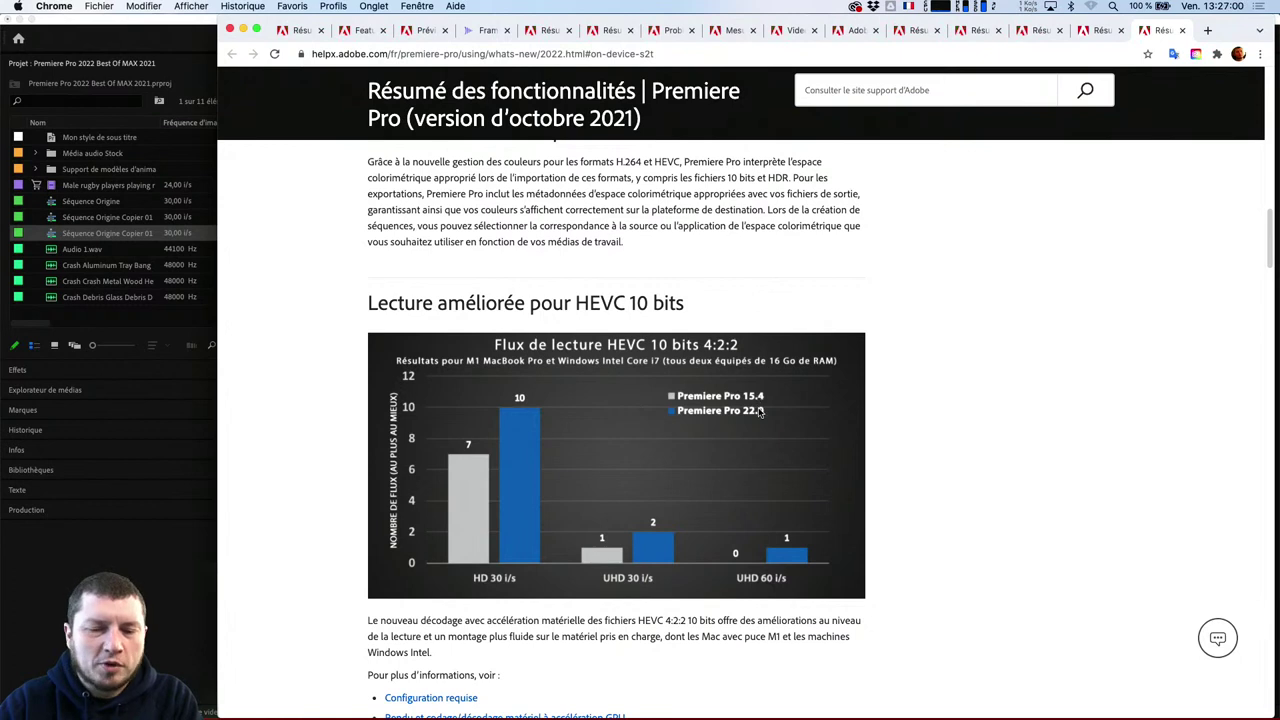
pyautogui.scroll(-1, 692, 552)
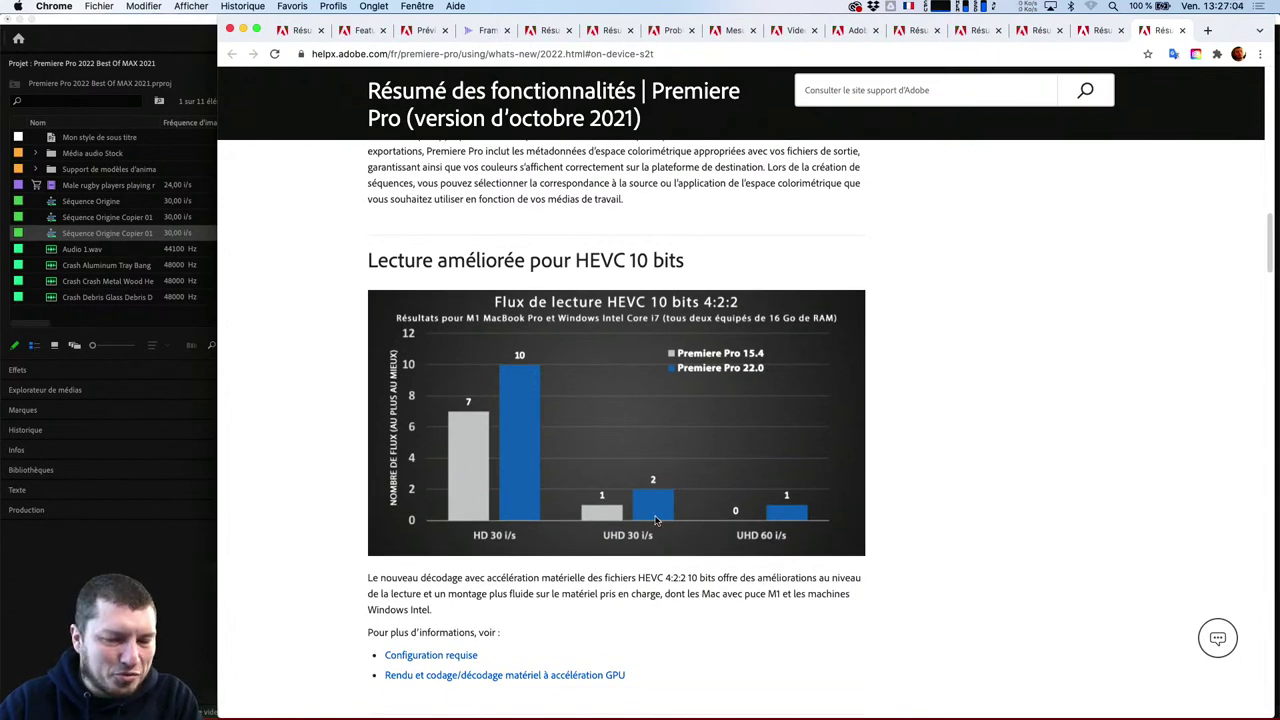
# Examine the notes on M1 playback, Sony XAVC-L-HDR, Vectorscope, histogram and Lumetri curves, and open the "Domaines Lumetri" link in a new tab
pyautogui.scroll(-8, 628, 563)
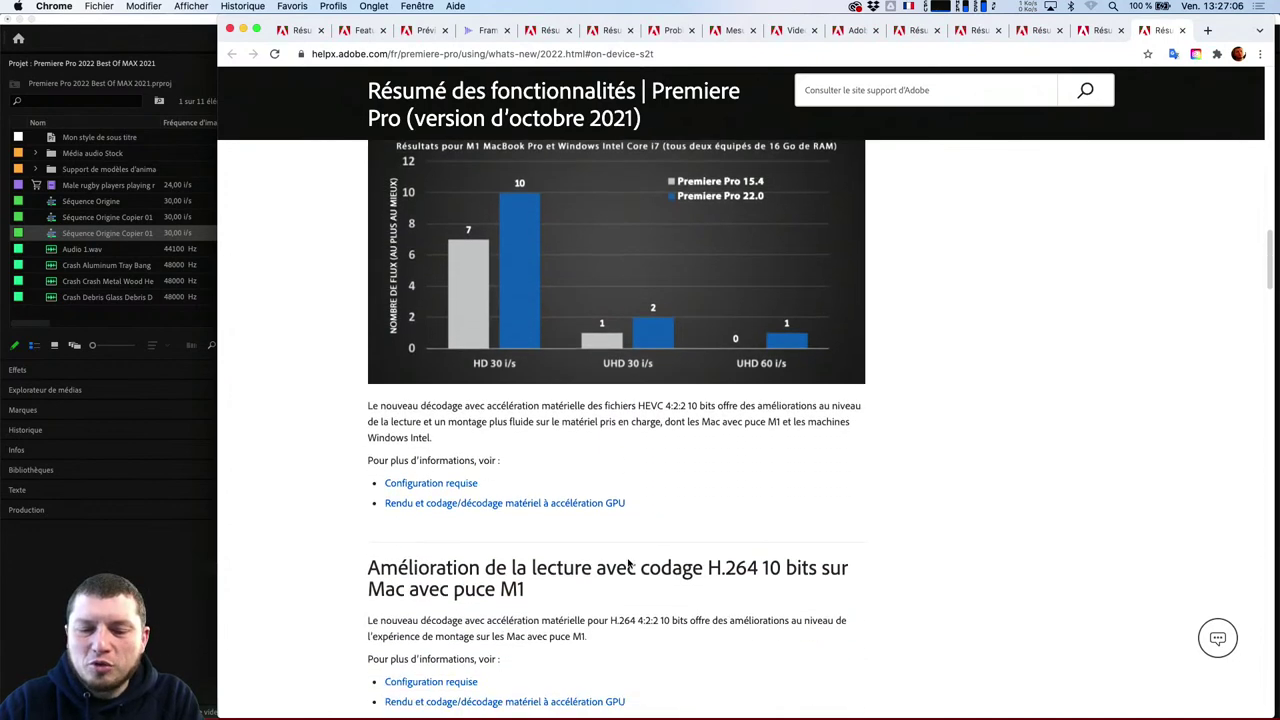
pyautogui.scroll(-3, 628, 563)
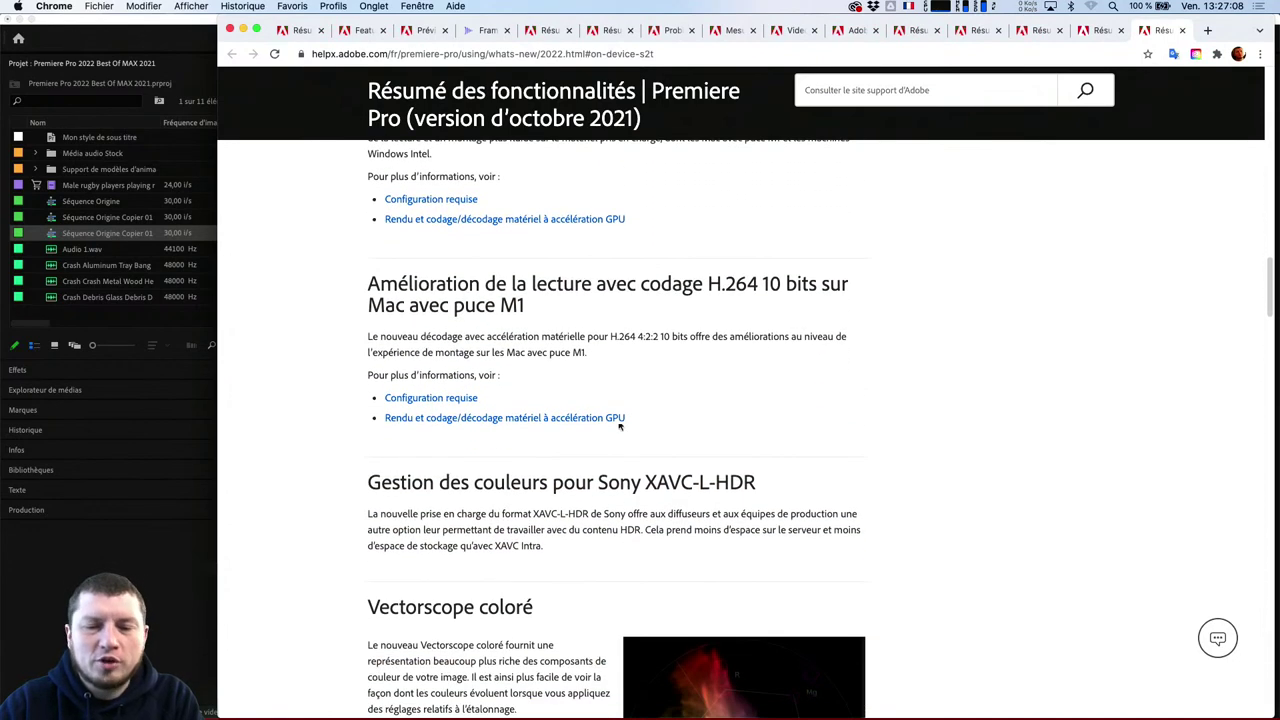
pyautogui.scroll(-3, 583, 427)
pyautogui.scroll(-3, 514, 477)
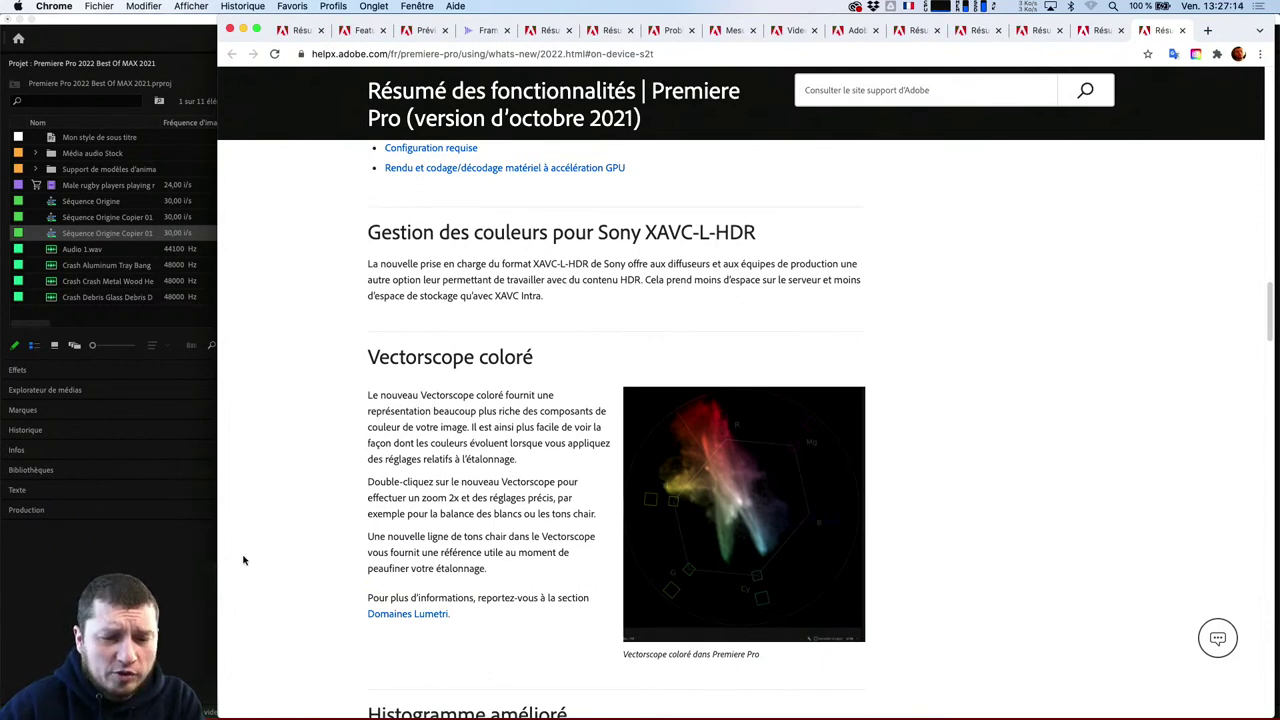
pyautogui.keyDown('super'); pyautogui.click(437, 613); pyautogui.keyUp('super')
pyautogui.scroll(-3, 480, 630)
pyautogui.scroll(-1, 491, 640)
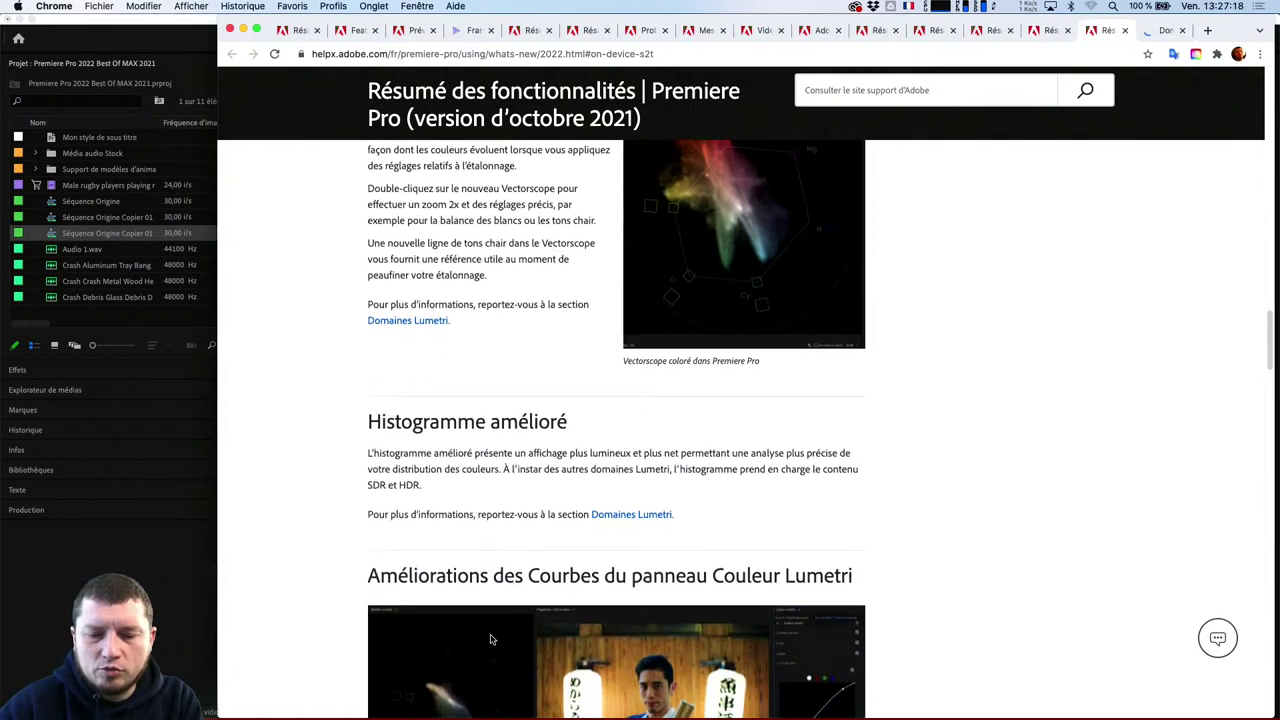
pyautogui.scroll(-5, 617, 562)
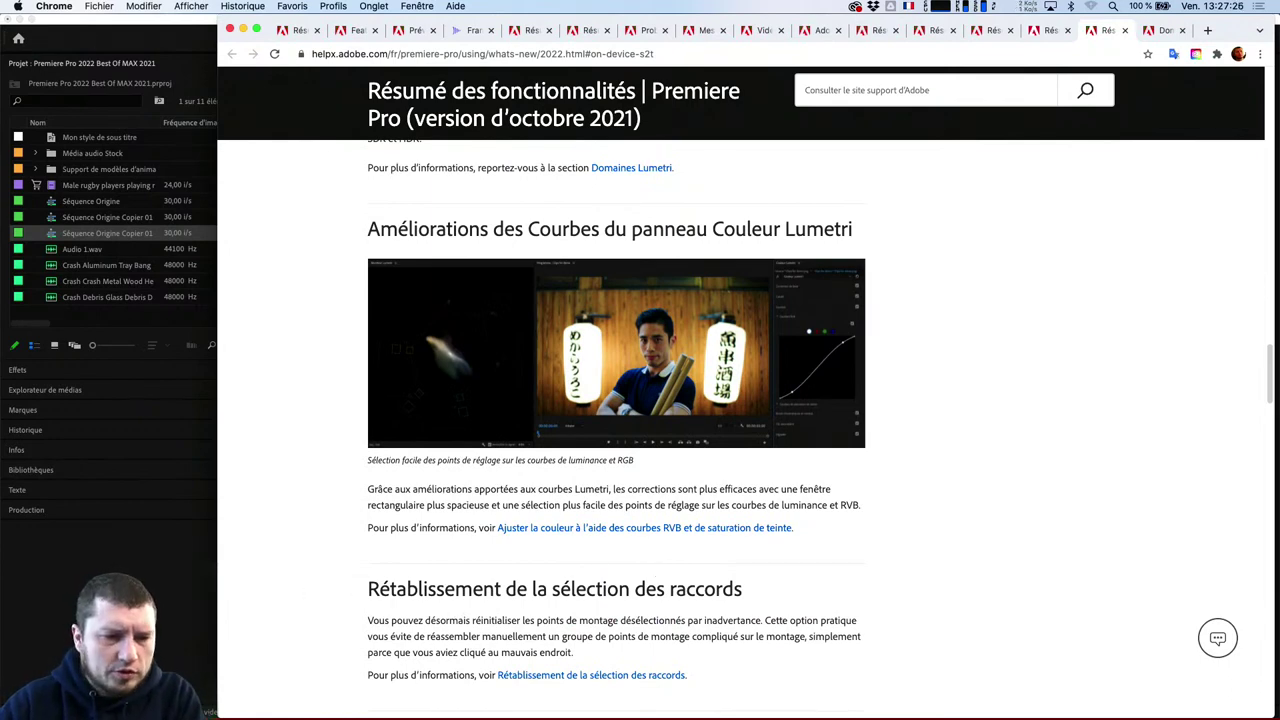
# Return to Premiere Pro, show "Séquence Origine" in the timeline and switch to the Couleur workspace
pyautogui.click(205, 499)
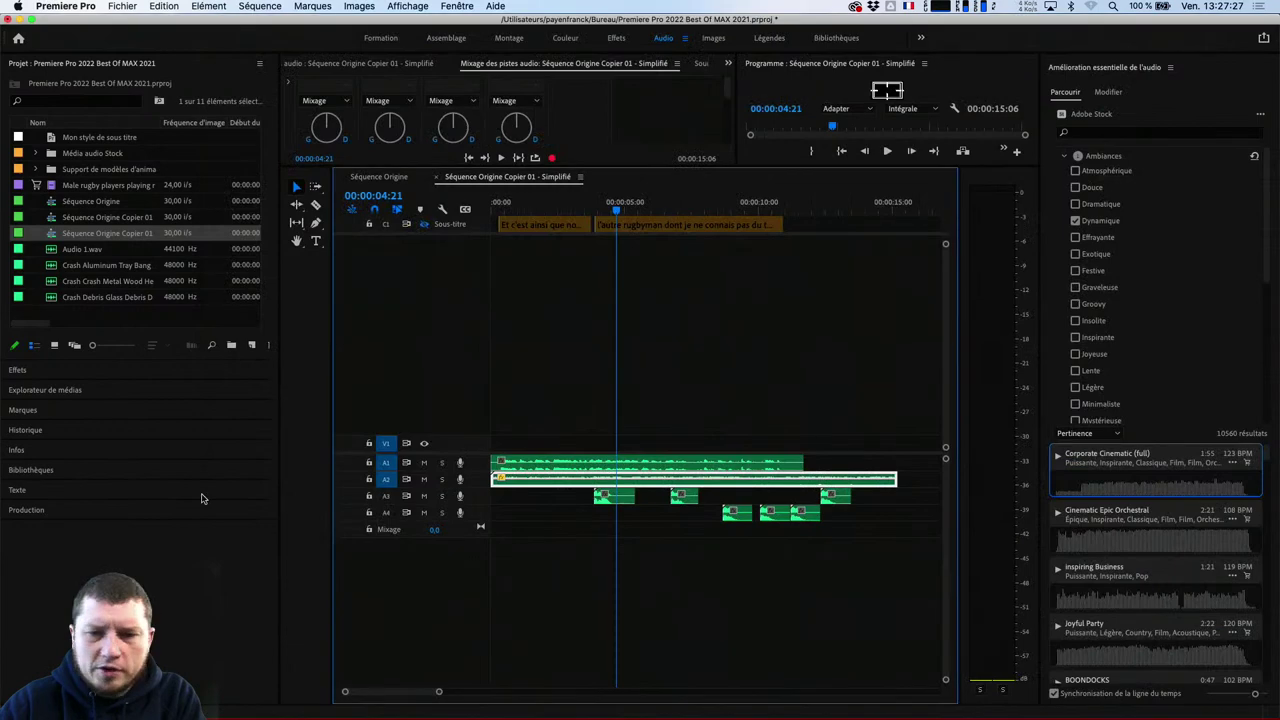
pyautogui.click(385, 177)
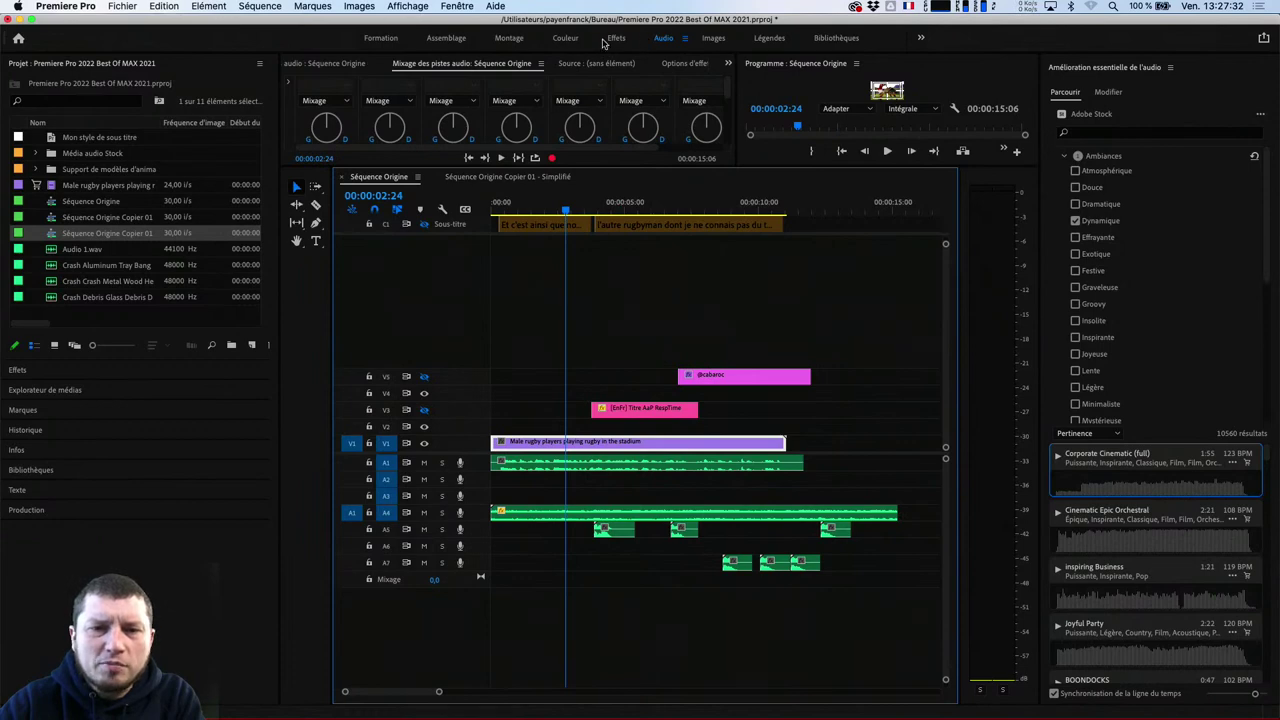
pyautogui.click(446, 38)
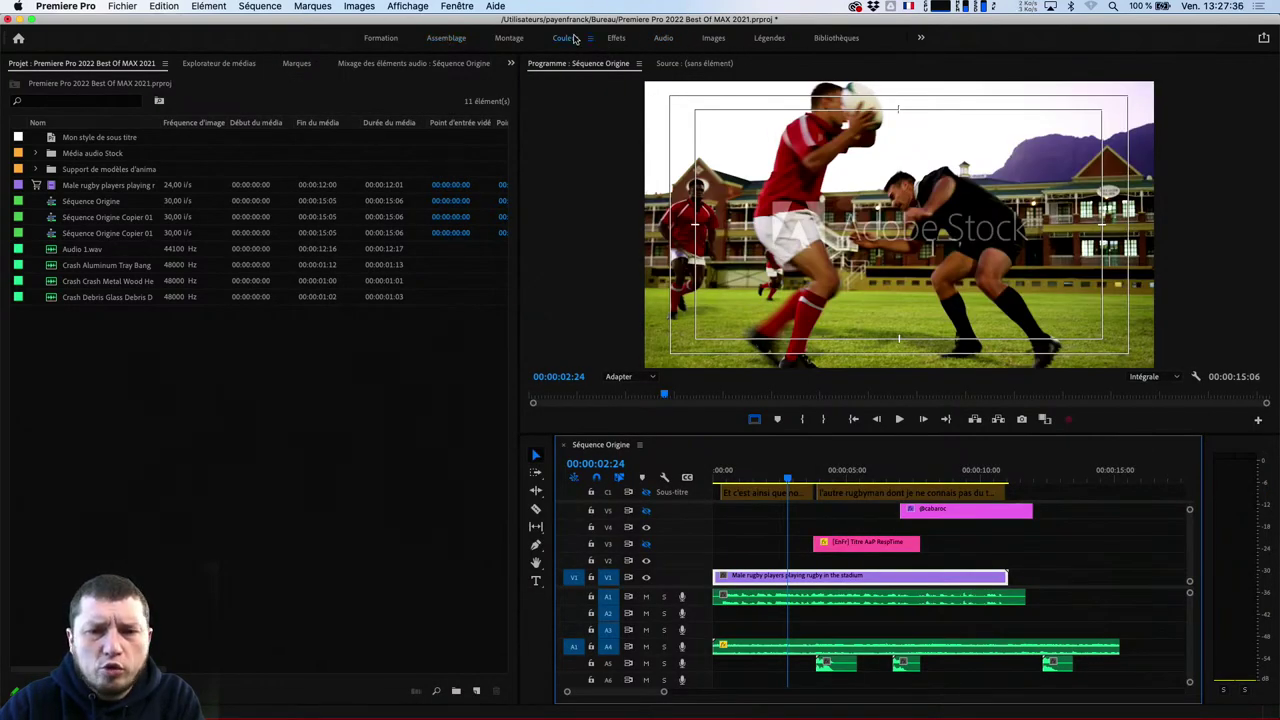
pyautogui.click(574, 38)
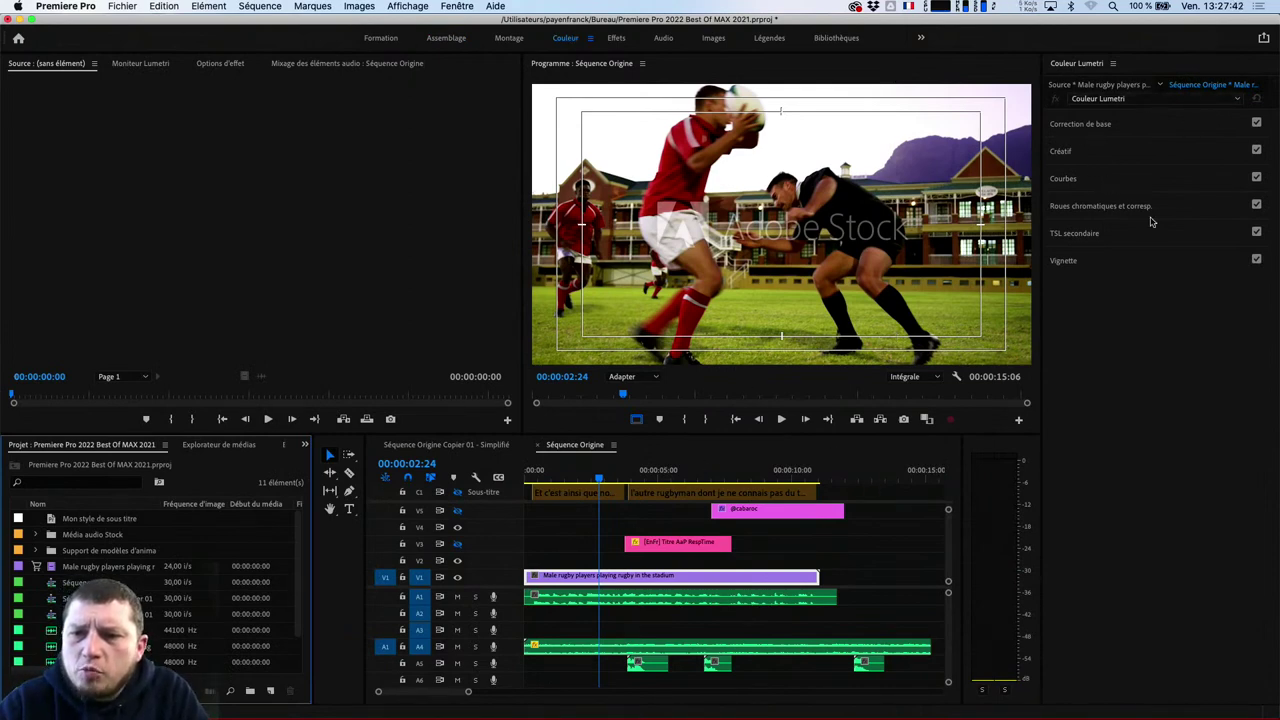
# Expand the white balance and tone settings of Lumetri's basic correction and apply automatic correction to the rugby clip
pyautogui.click(1158, 126)
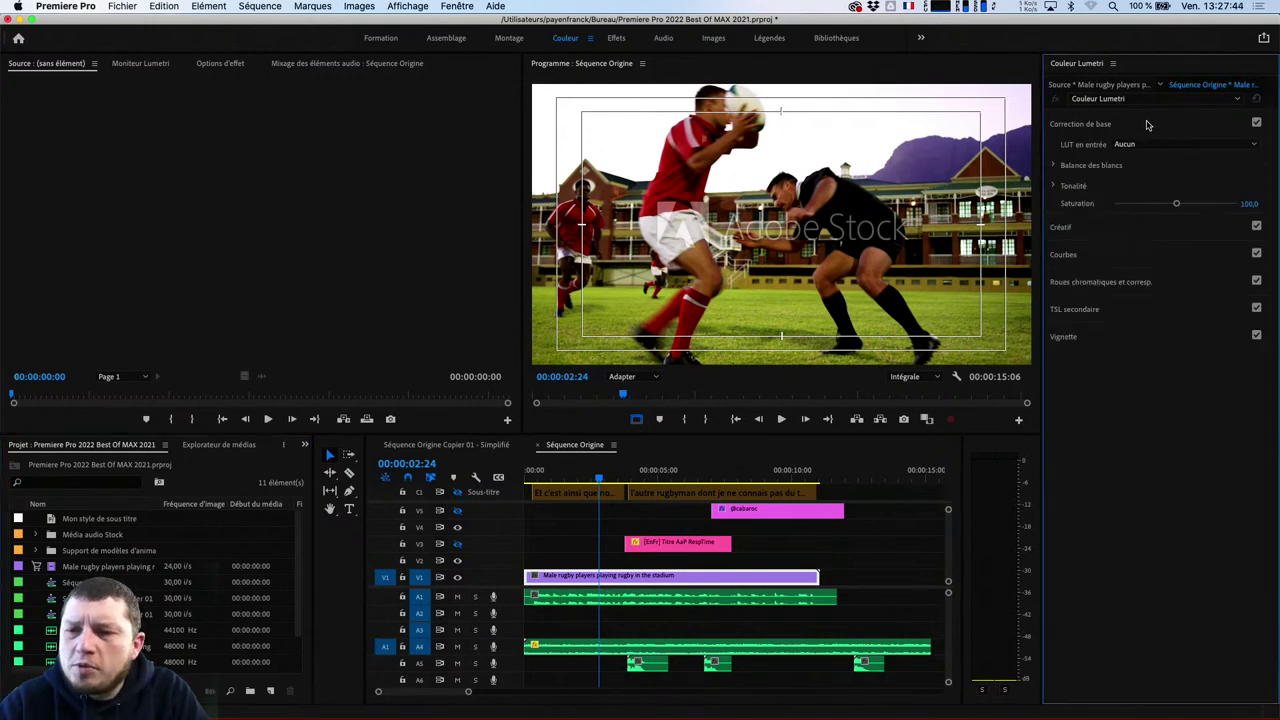
pyautogui.click(1056, 166)
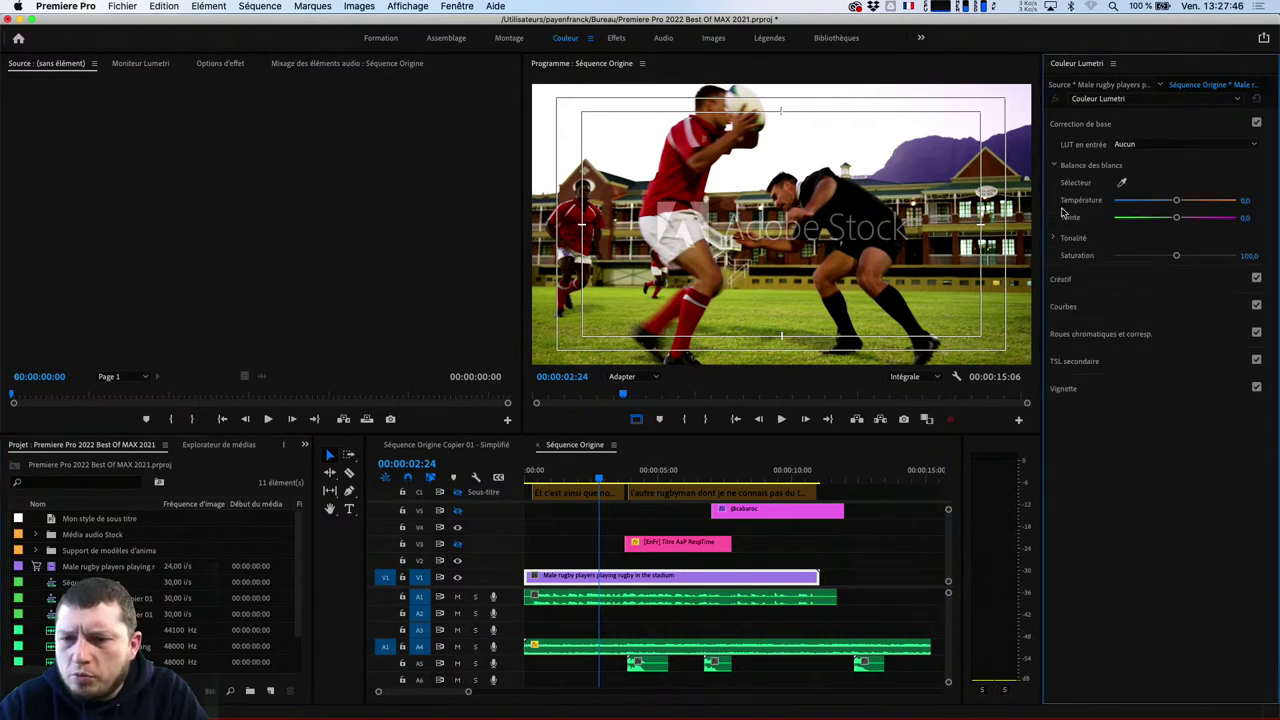
pyautogui.click(1057, 238)
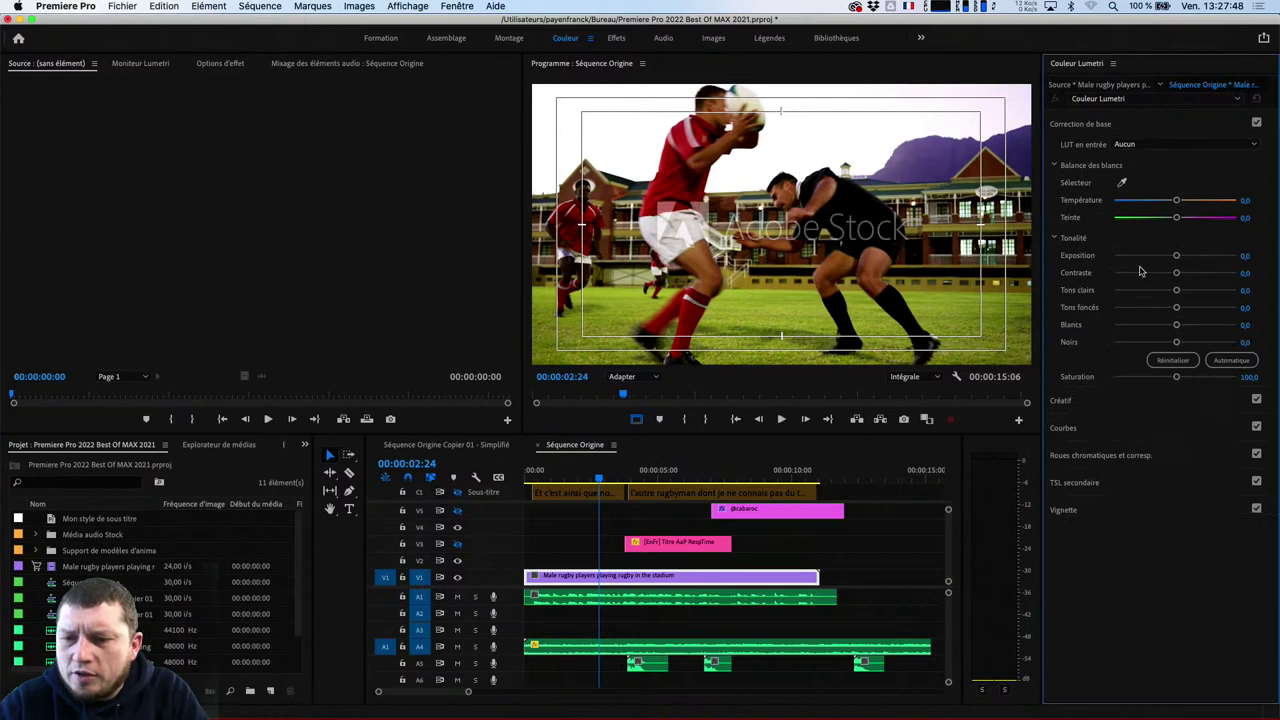
pyautogui.click(1230, 360)
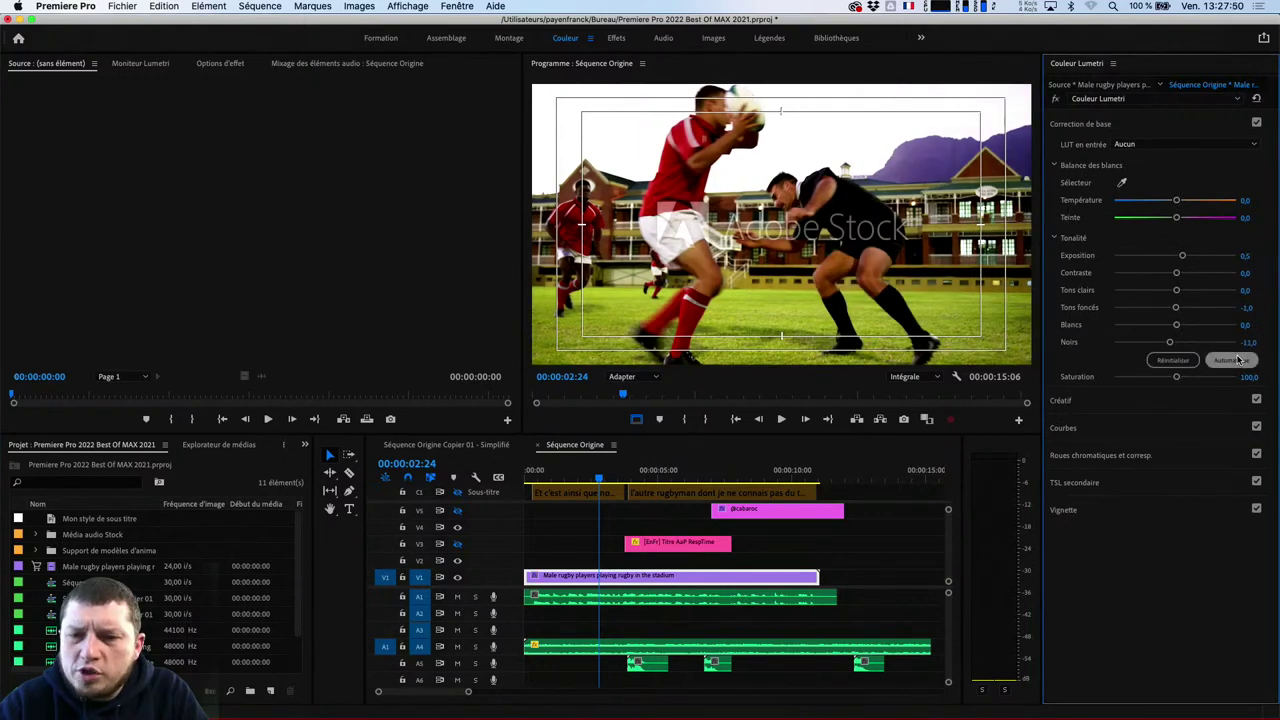
# Open Lumetri's Créatif section and preview the looks up to Fuji REALA 500D Kodak 2393 (by Adobe) without applying one
pyautogui.click(1076, 401)
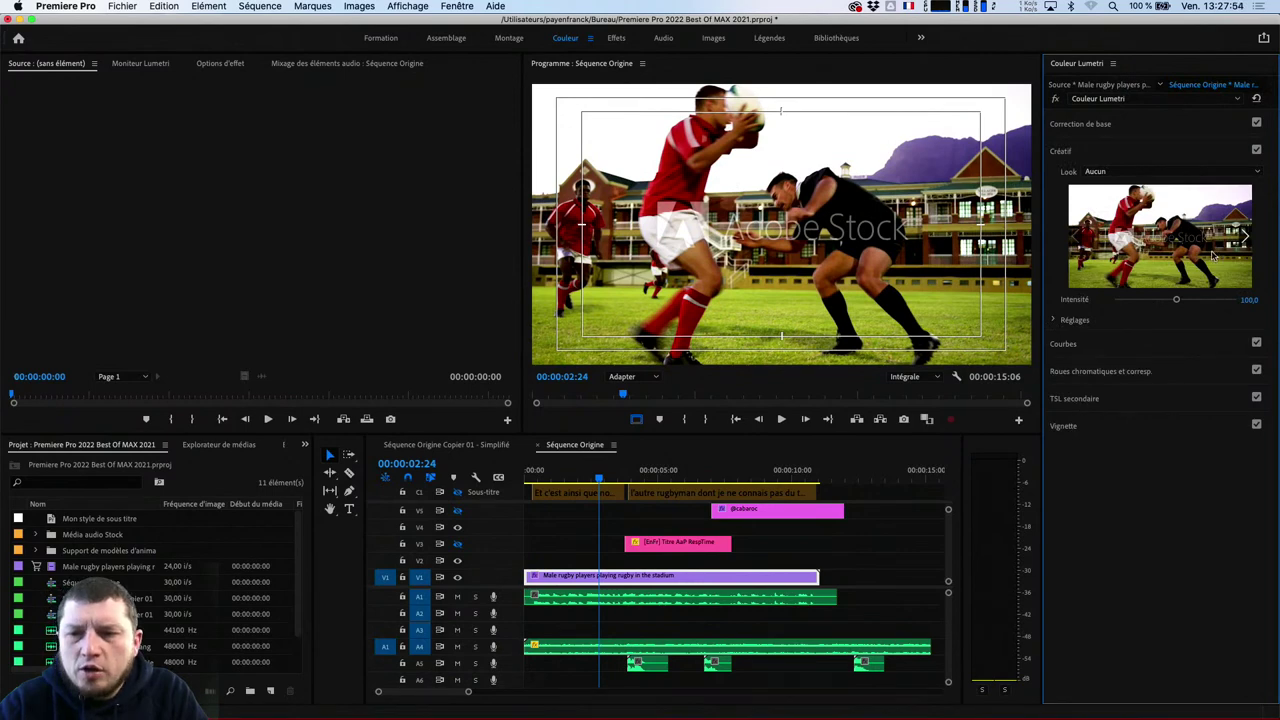
pyautogui.click(1243, 239)
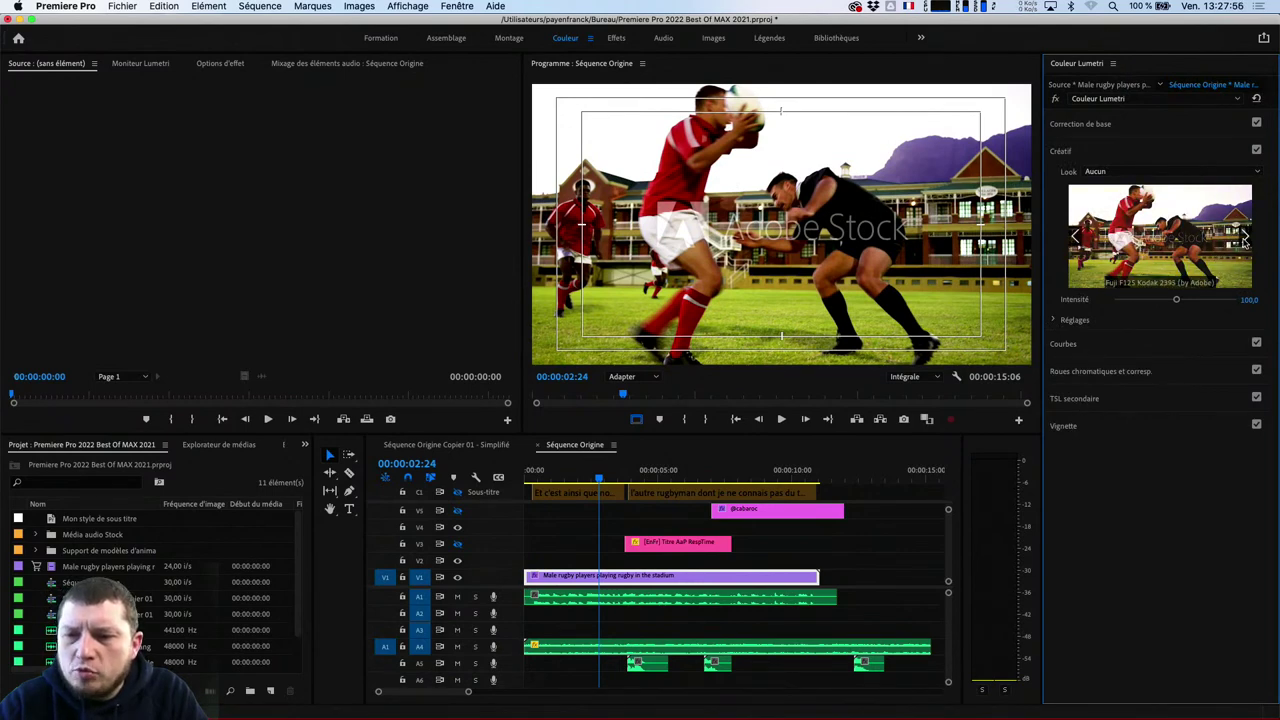
pyautogui.click(1243, 239)
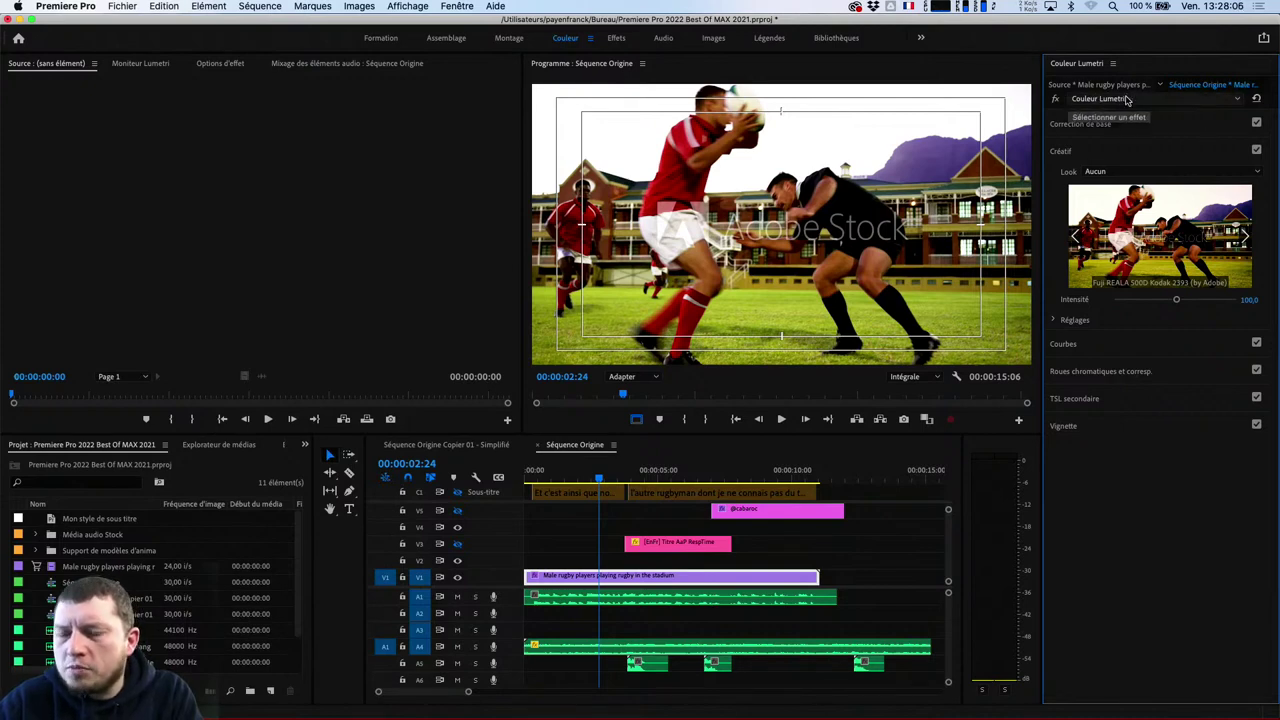
# Check the Lumetri curves notes in Chrome, return to Premiere Pro and expand the RVB and hue saturation curves for review
pyautogui.press('super+Tab')
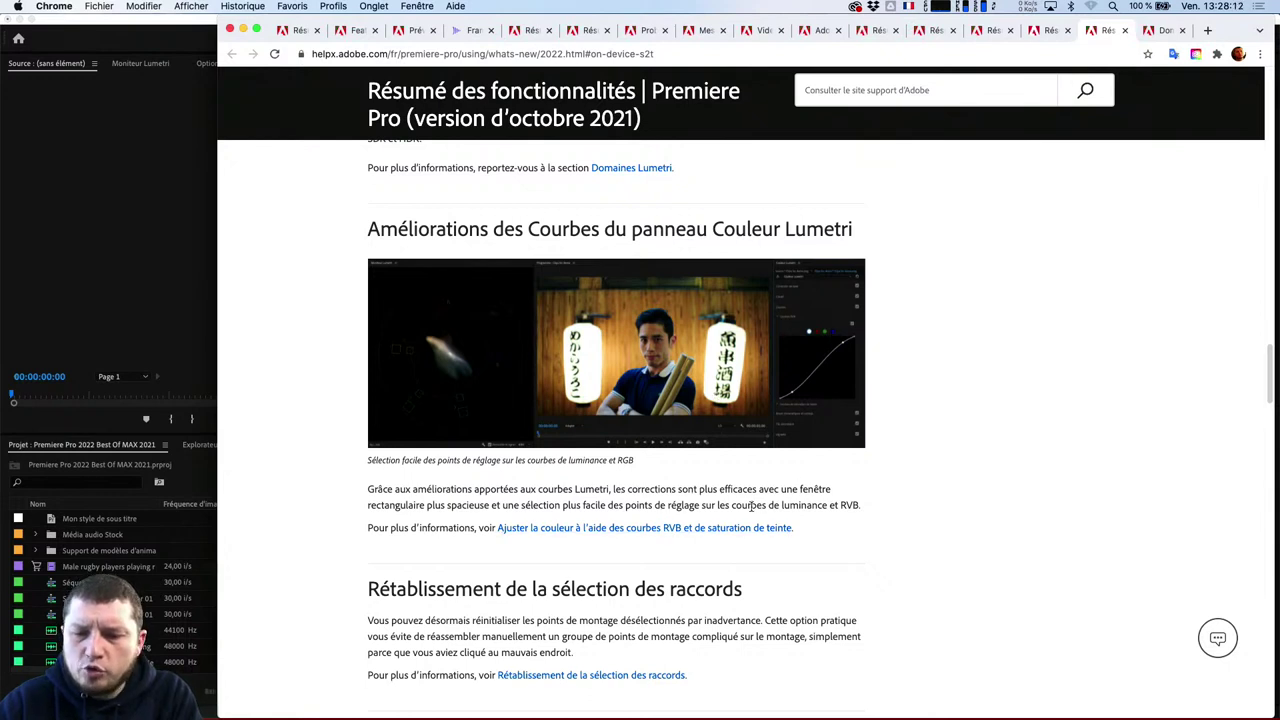
pyautogui.press('super+Tab')
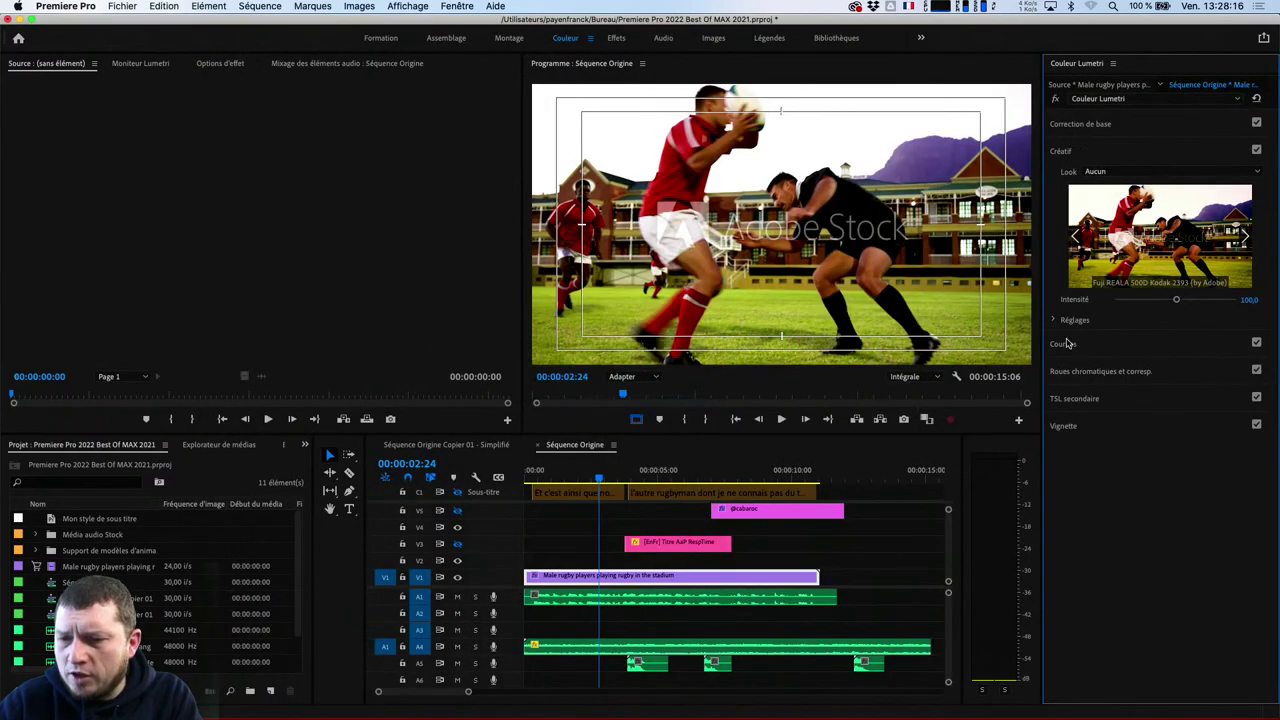
pyautogui.click(1068, 348)
pyautogui.click(1055, 204)
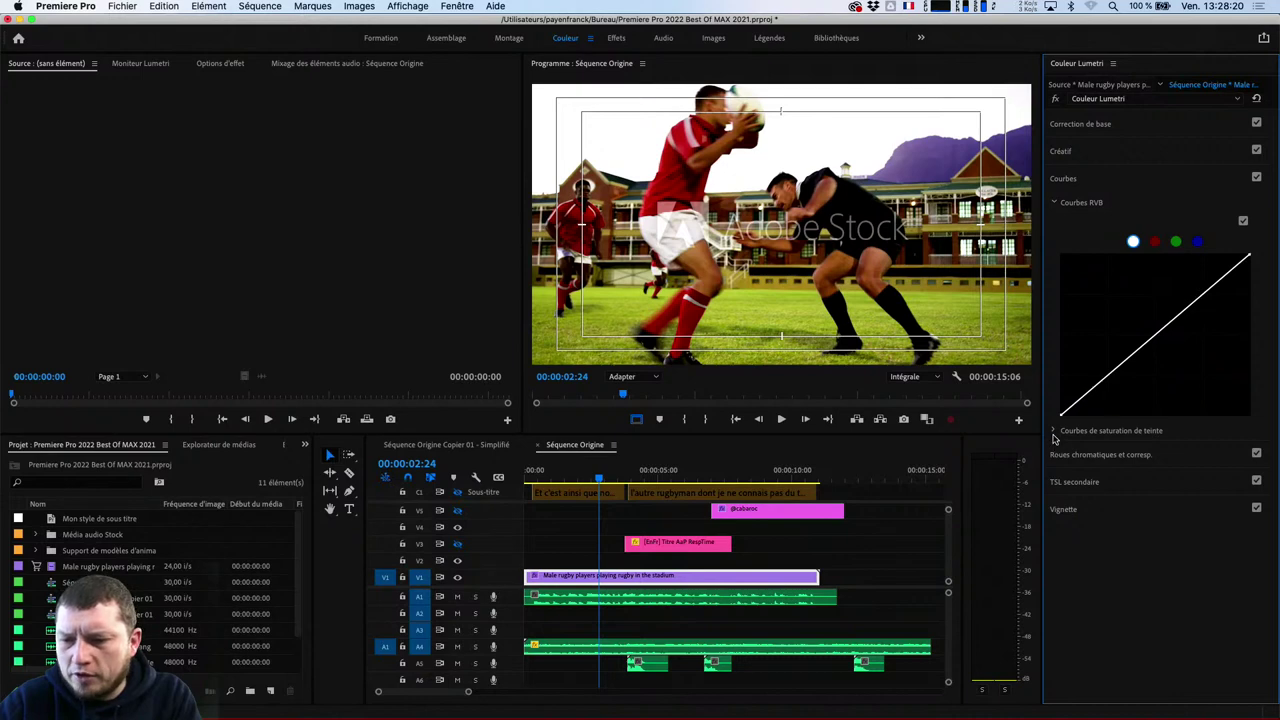
pyautogui.click(1054, 435)
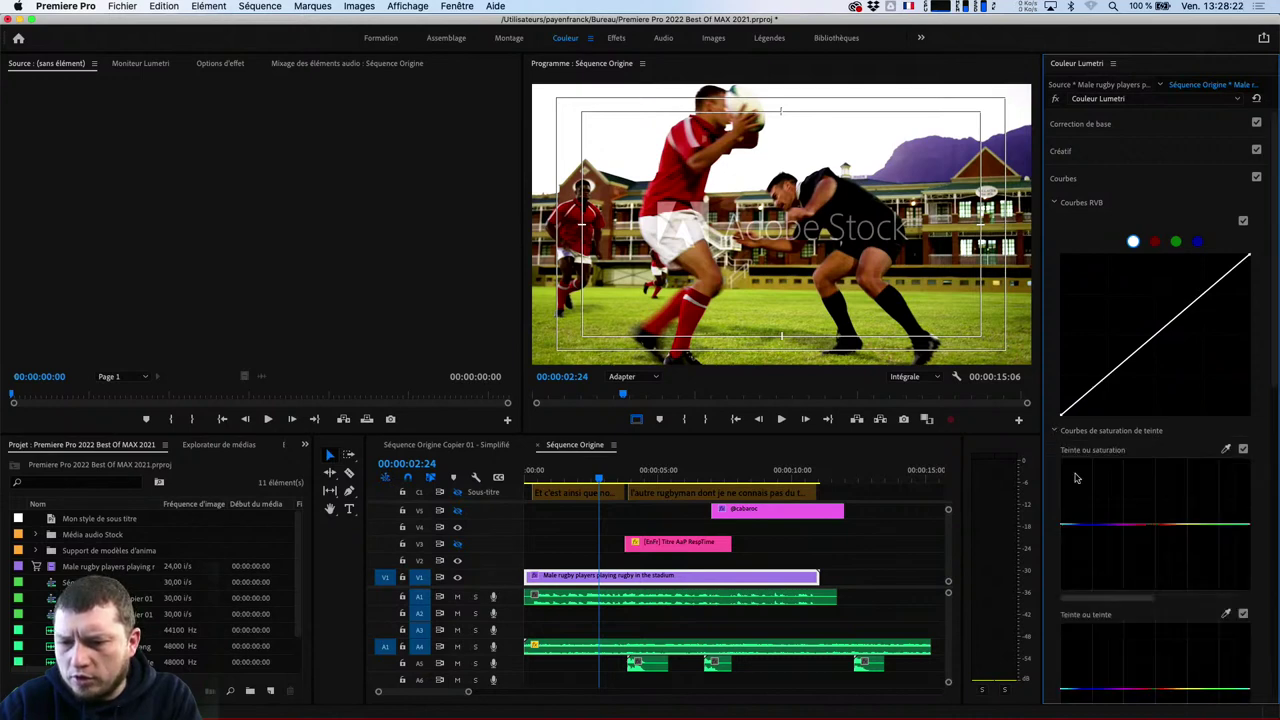
pyautogui.scroll(-4, 1074, 472)
pyautogui.scroll(3, 1075, 478)
pyautogui.scroll(1, 1075, 478)
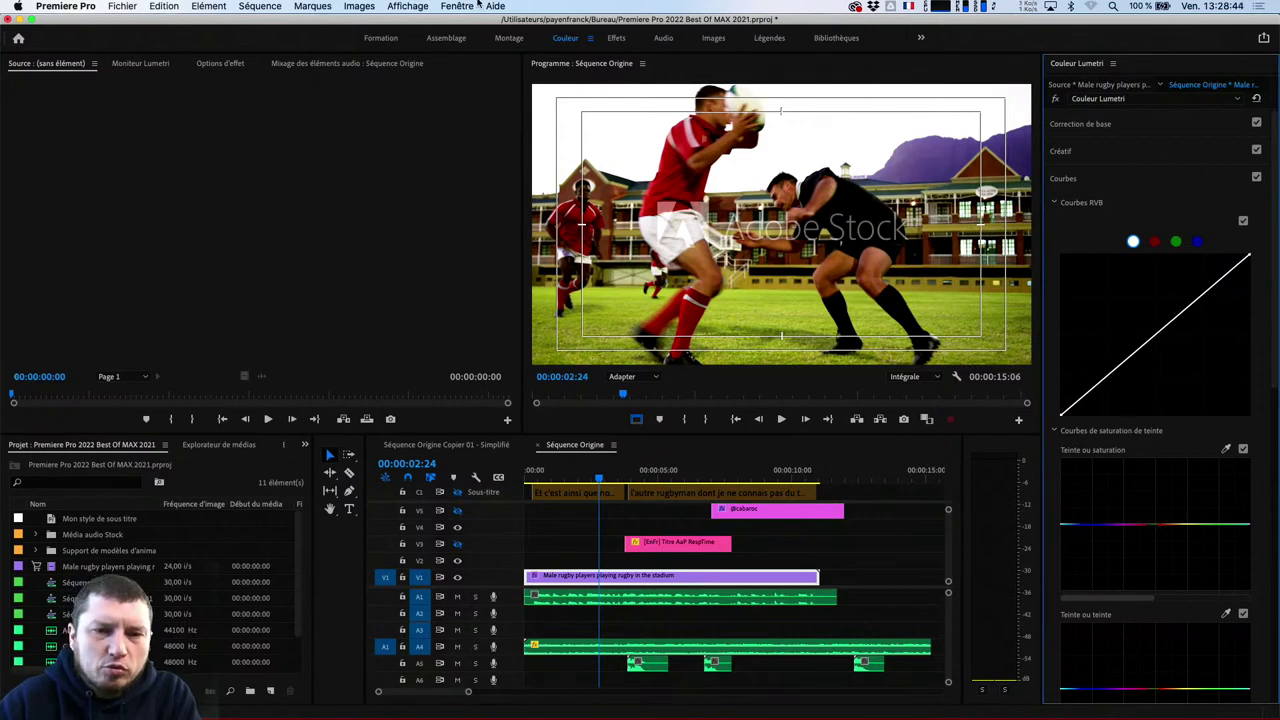
# Bring the Moniteur Lumetri scopes into view in place of the empty source monitor
pyautogui.click(447, 6)
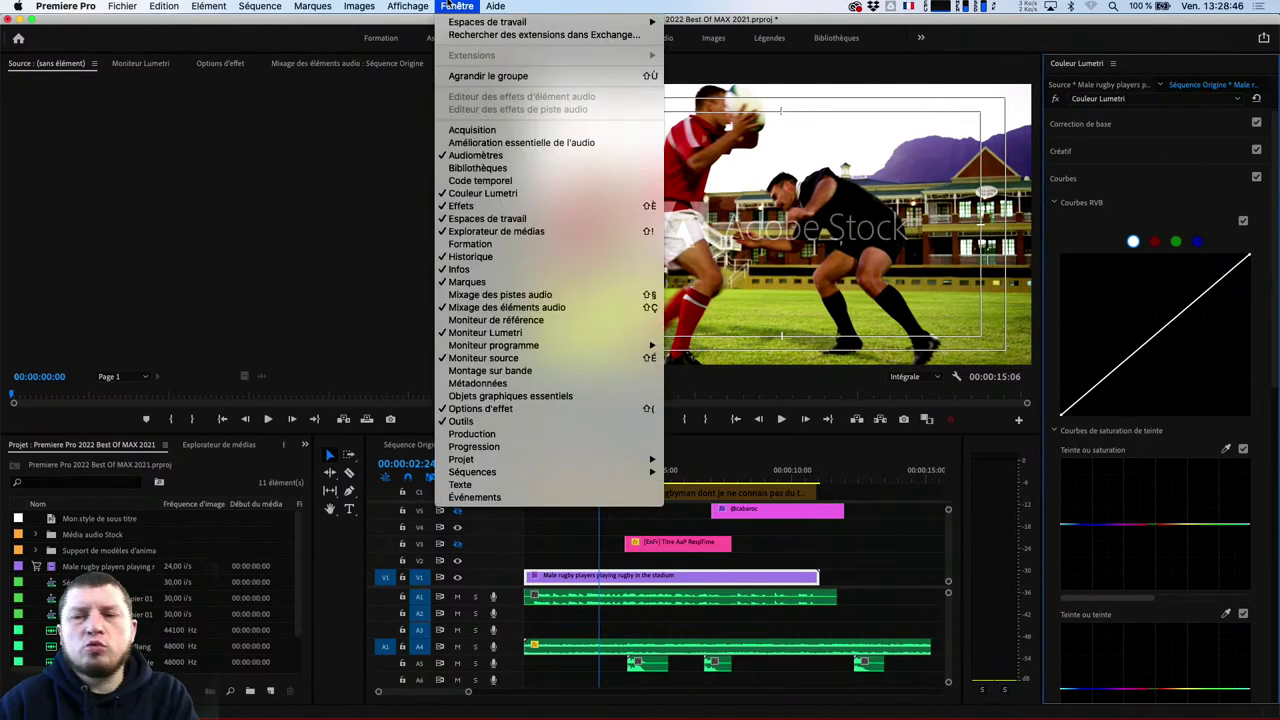
pyautogui.click(452, 6)
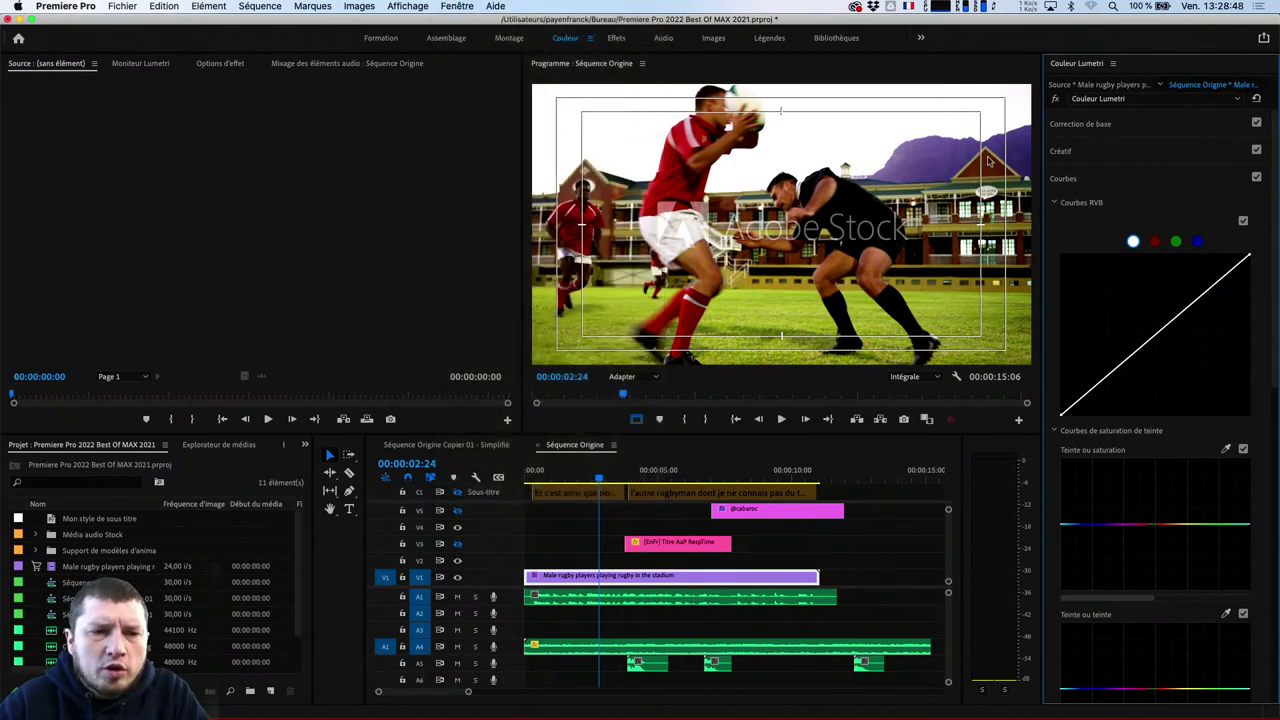
pyautogui.click(140, 63)
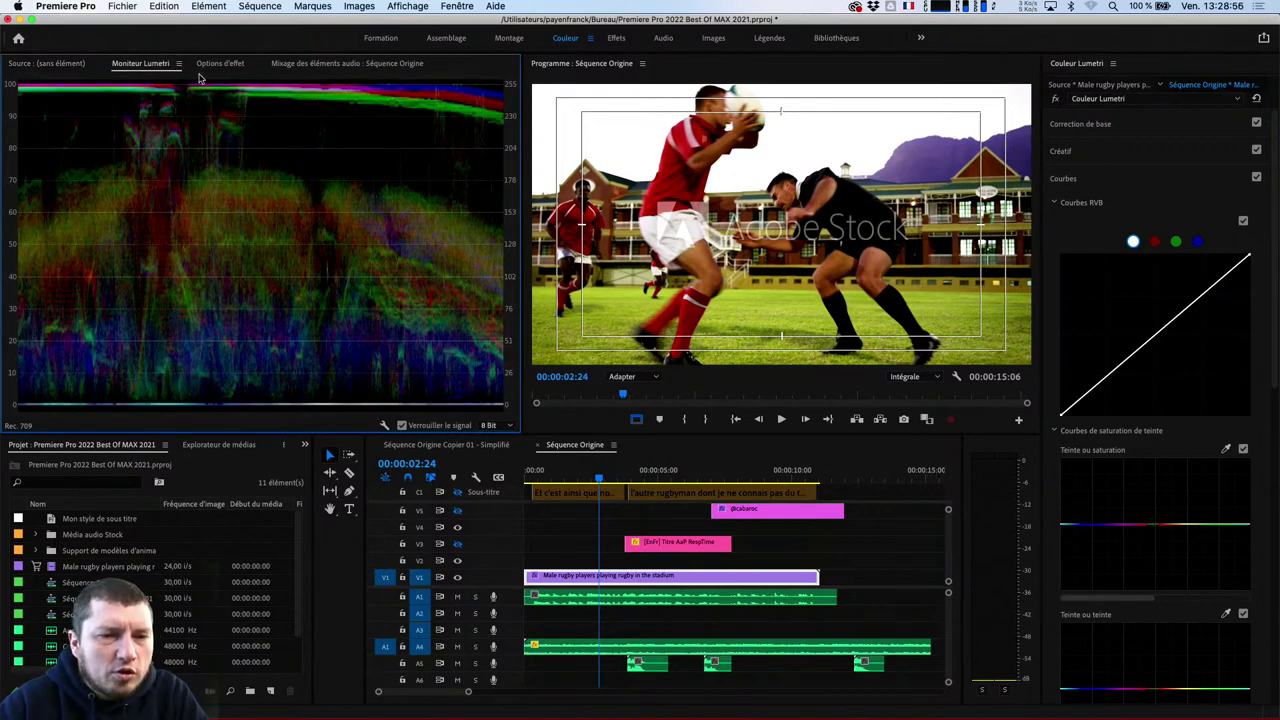
pyautogui.click(495, 6)
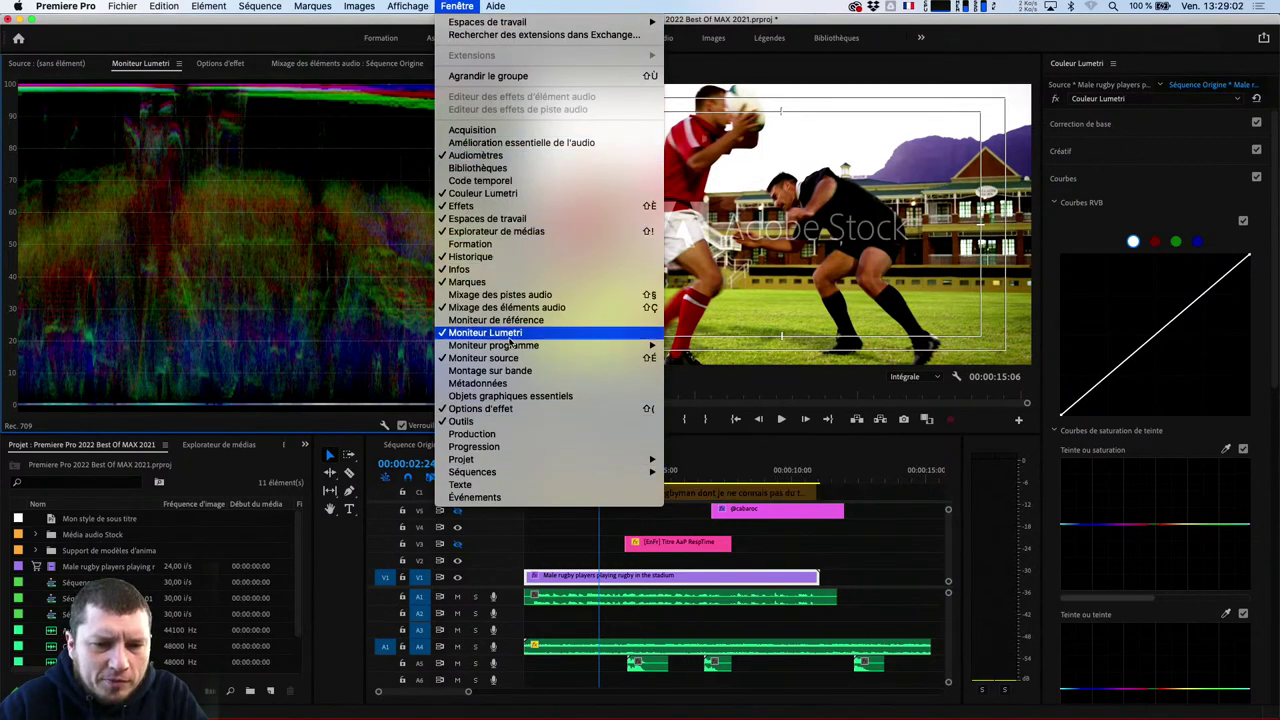
pyautogui.moveTo(512, 348)
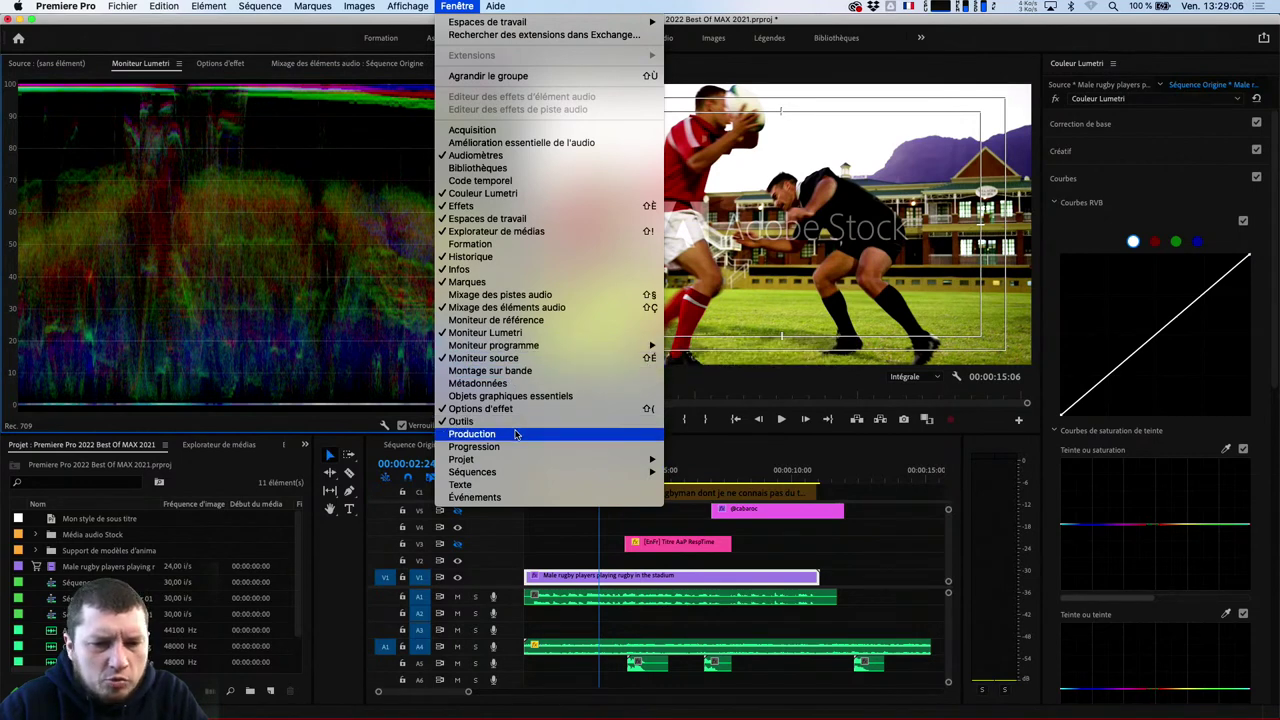
pyautogui.click(510, 358)
pyautogui.click(178, 64)
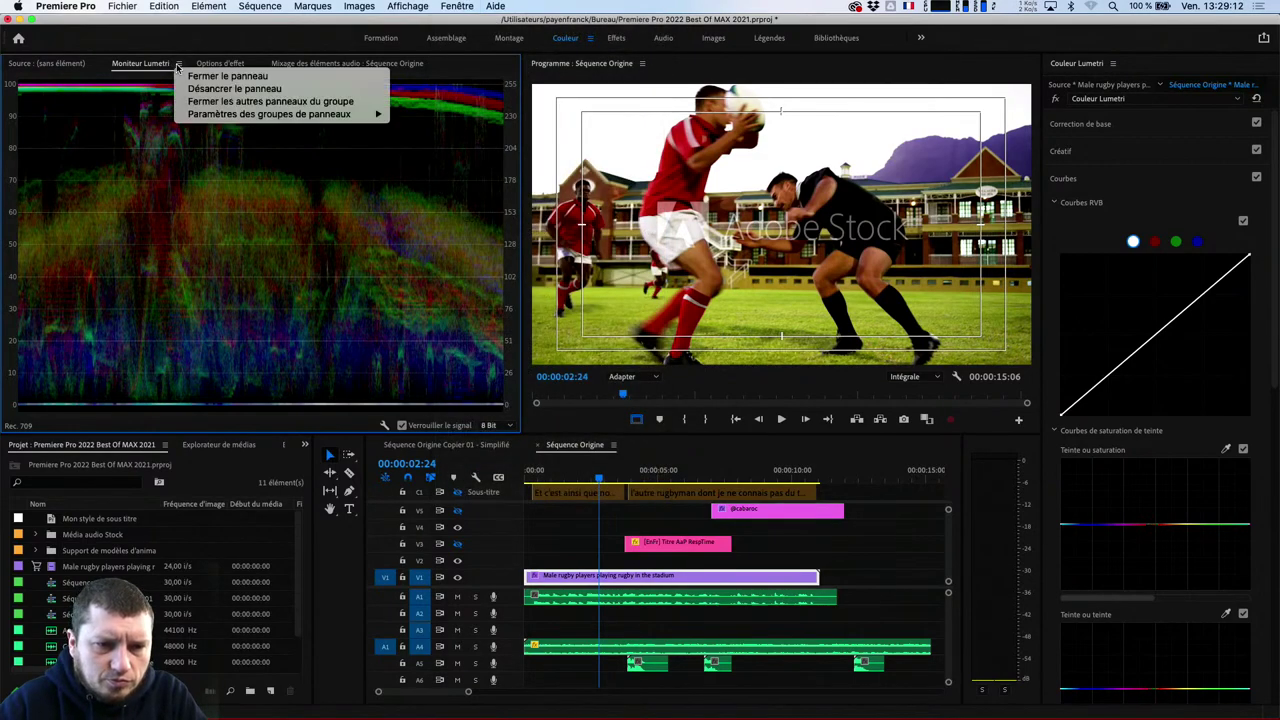
pyautogui.click(178, 64)
pyautogui.click(178, 64)
pyautogui.click(178, 64)
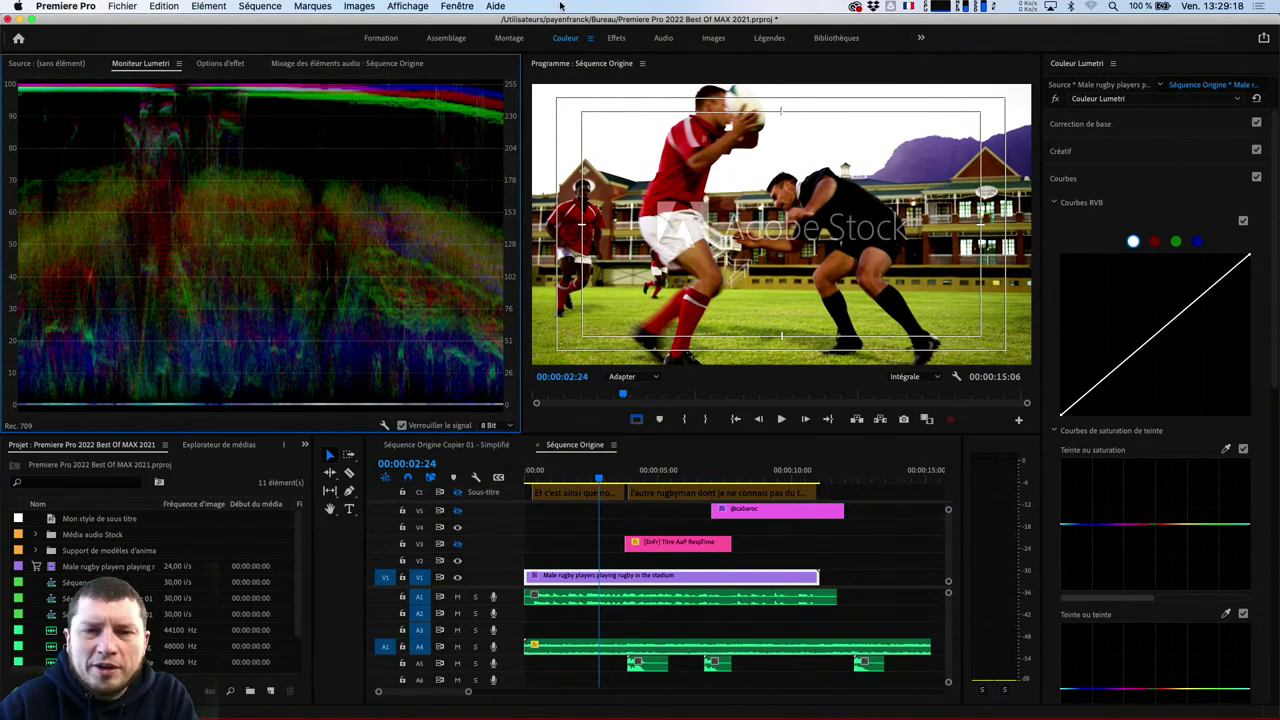
pyautogui.click(407, 6)
pyautogui.moveTo(443, 6)
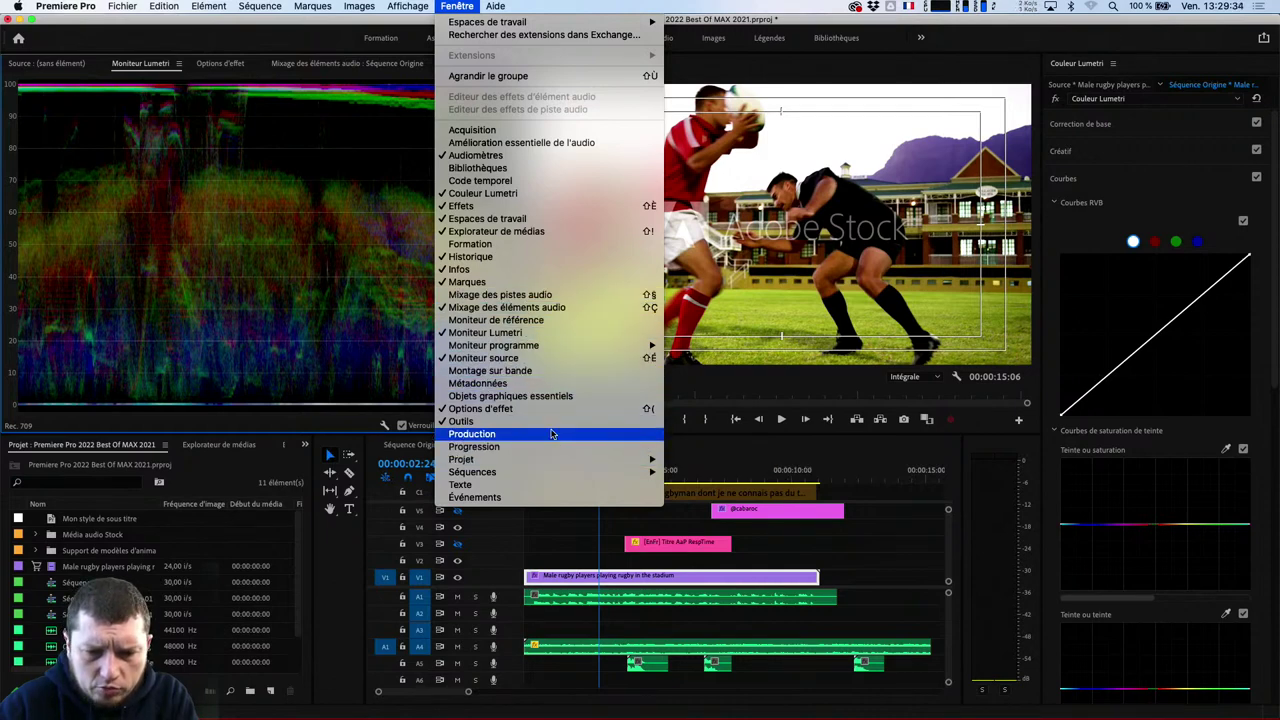
pyautogui.moveTo(557, 478)
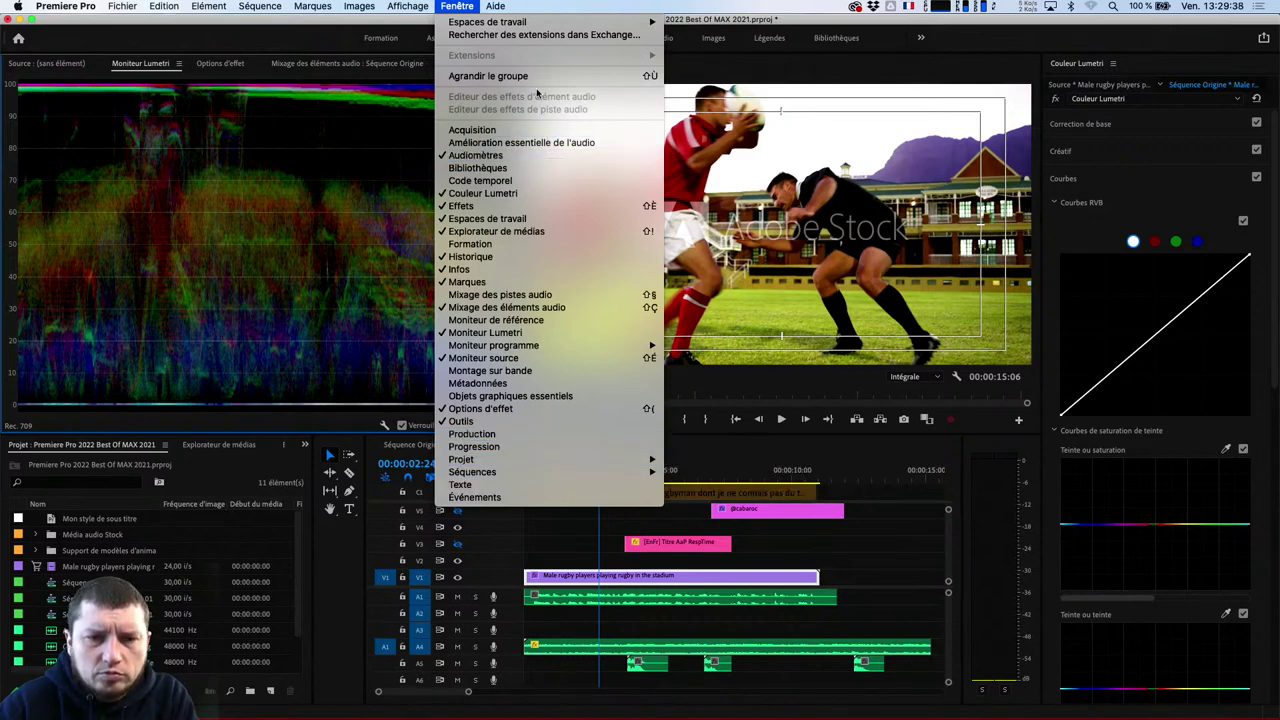
pyautogui.click(409, 83)
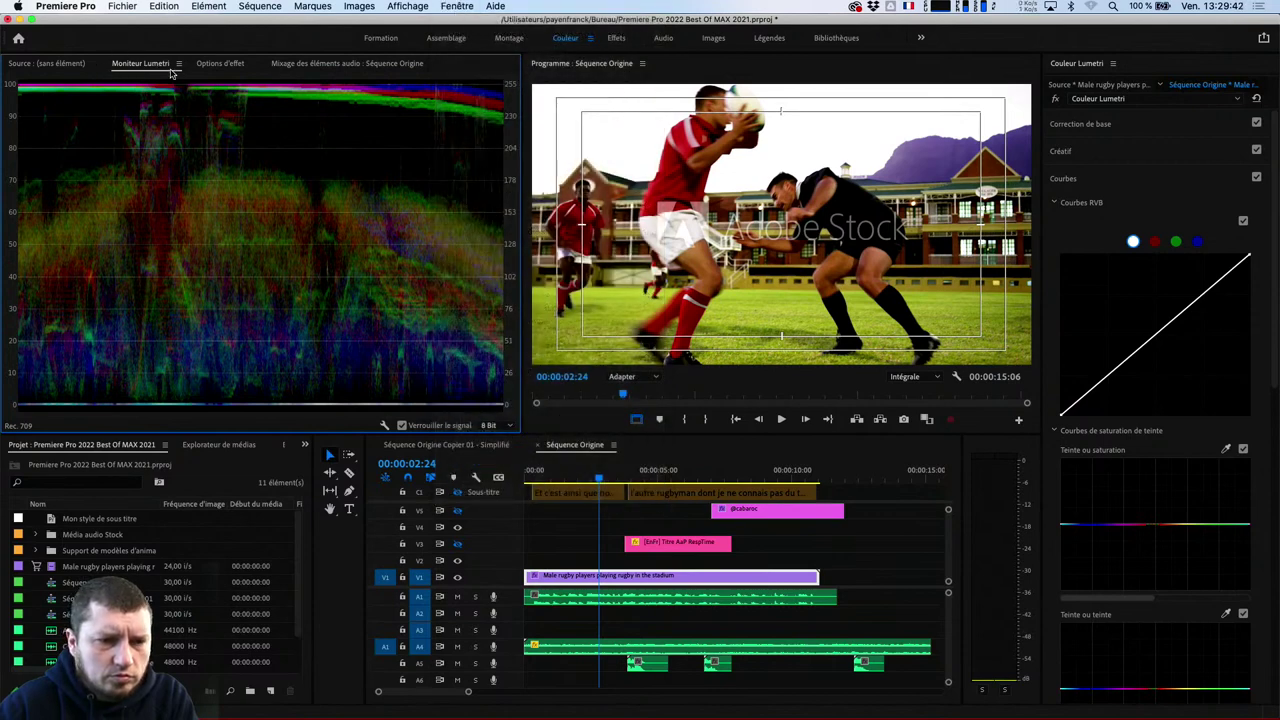
# Apply the "Tous les modes RVB" preset to the Lumetri scopes
pyautogui.rightClick(188, 182)
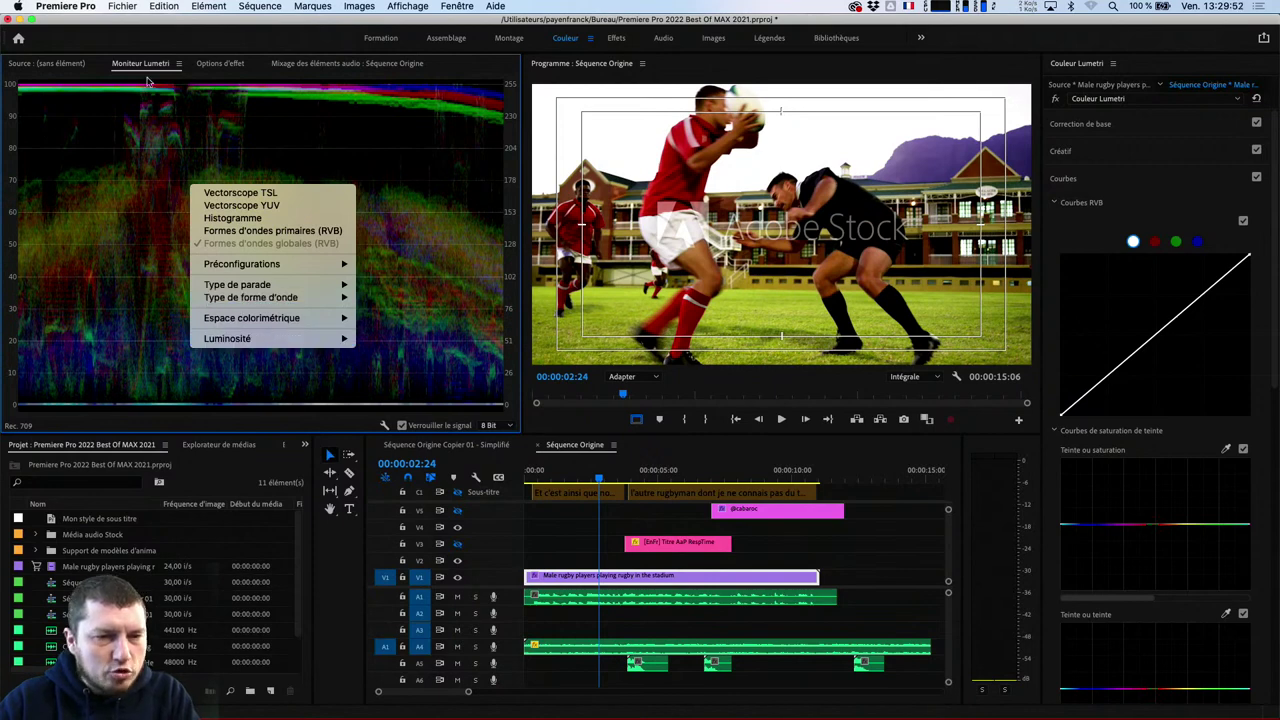
pyautogui.click(178, 67)
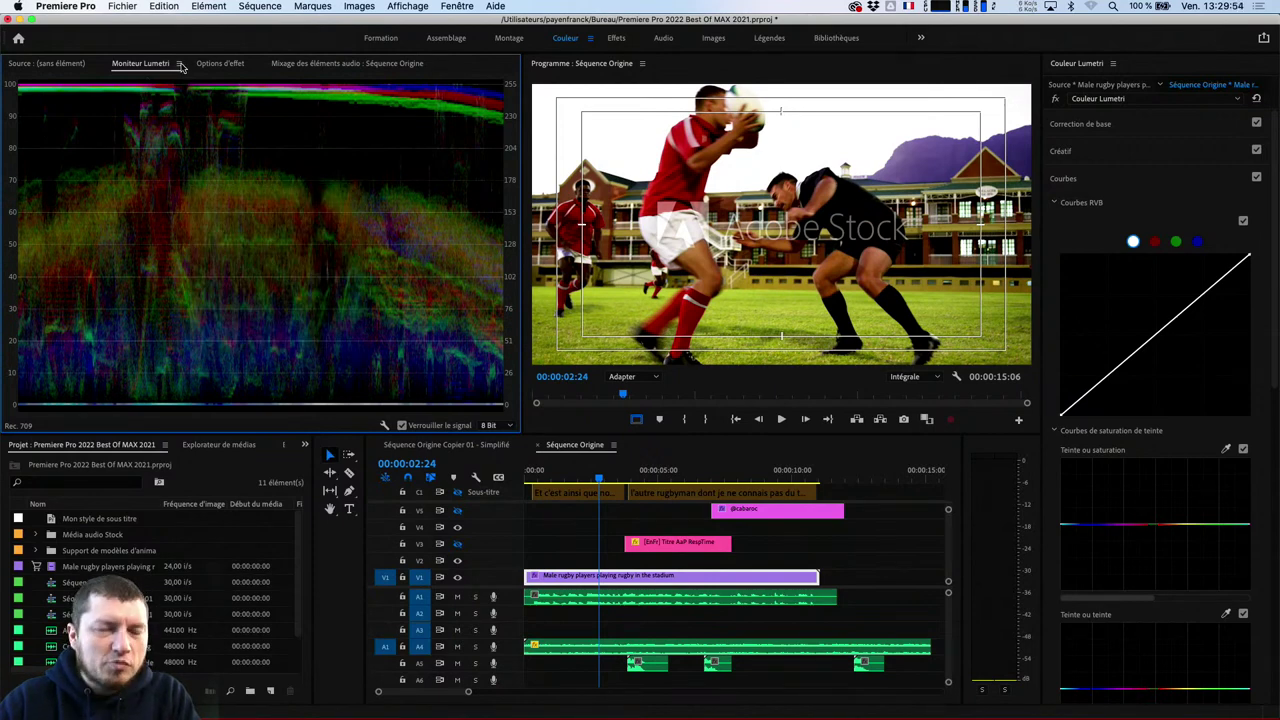
pyautogui.click(179, 64)
pyautogui.click(210, 253)
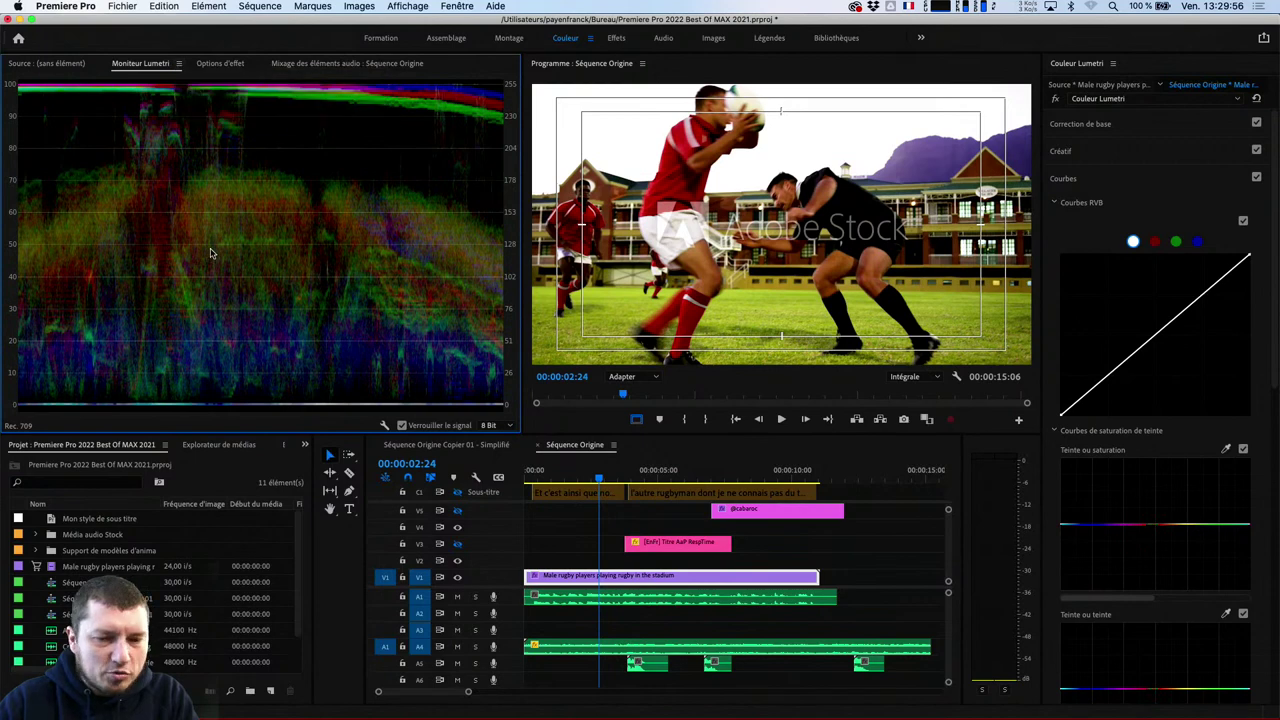
pyautogui.rightClick(386, 428)
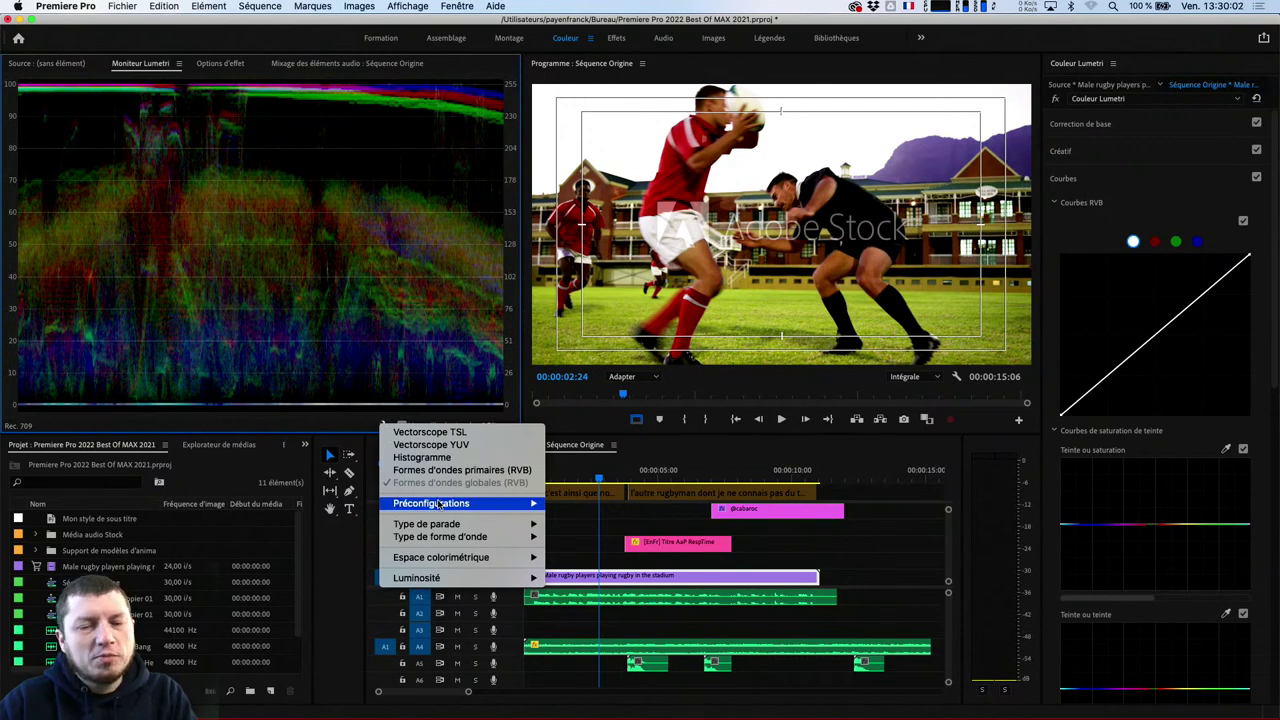
pyautogui.moveTo(440, 505)
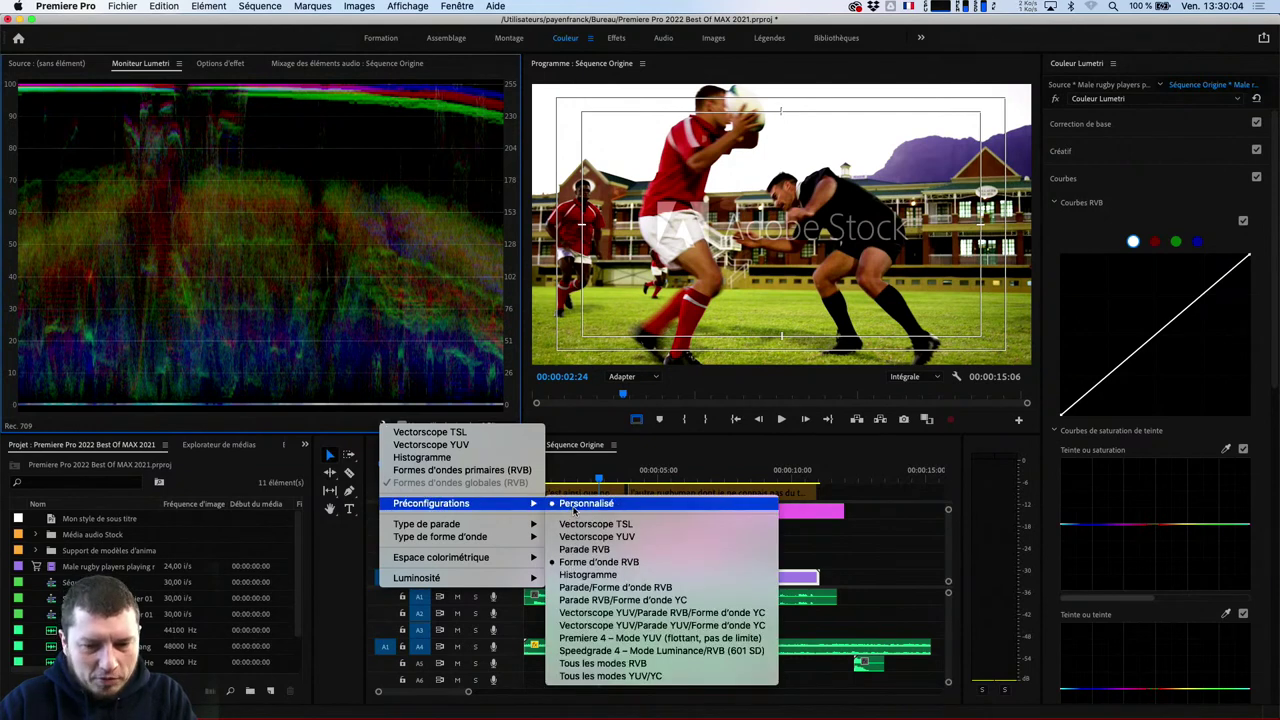
pyautogui.click(608, 676)
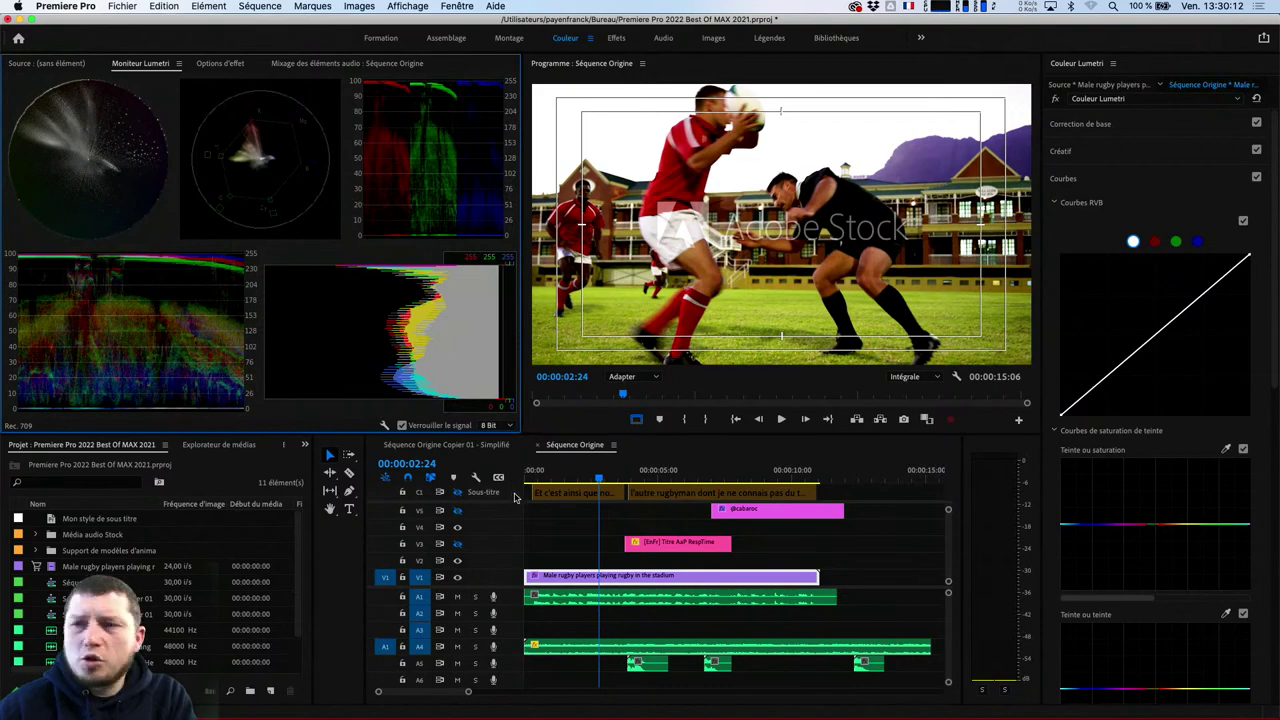
# Step the playhead of "Séquence Origine" back frame by frame to 00:00:02:05
pyautogui.click(462, 492)
pyautogui.press('Left')
pyautogui.press('Left')
pyautogui.press('Left')
pyautogui.press('Left')
pyautogui.press('Left')
pyautogui.press('Left')
pyautogui.press('Left')
pyautogui.press('Left')
pyautogui.press('Left')
pyautogui.press('Left')
pyautogui.press('Left')
pyautogui.press('Left')
pyautogui.press('Left')
pyautogui.press('Left')
pyautogui.press('Left')
pyautogui.press('Left')
pyautogui.press('Left')
pyautogui.press('Left')
pyautogui.press('Left')
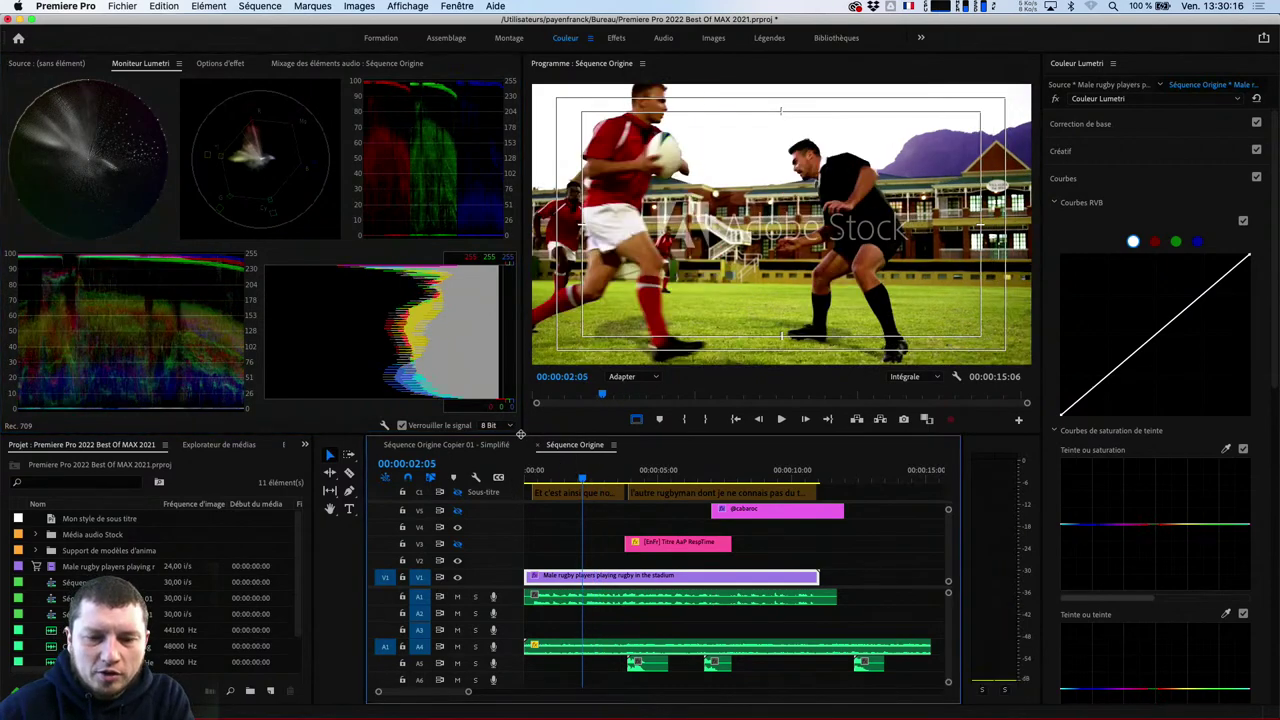
# Enlarge the Lumetri scopes area and play the sequence to watch the scopes follow the image
pyautogui.moveTo(520, 430); pyautogui.dragTo(613, 594)
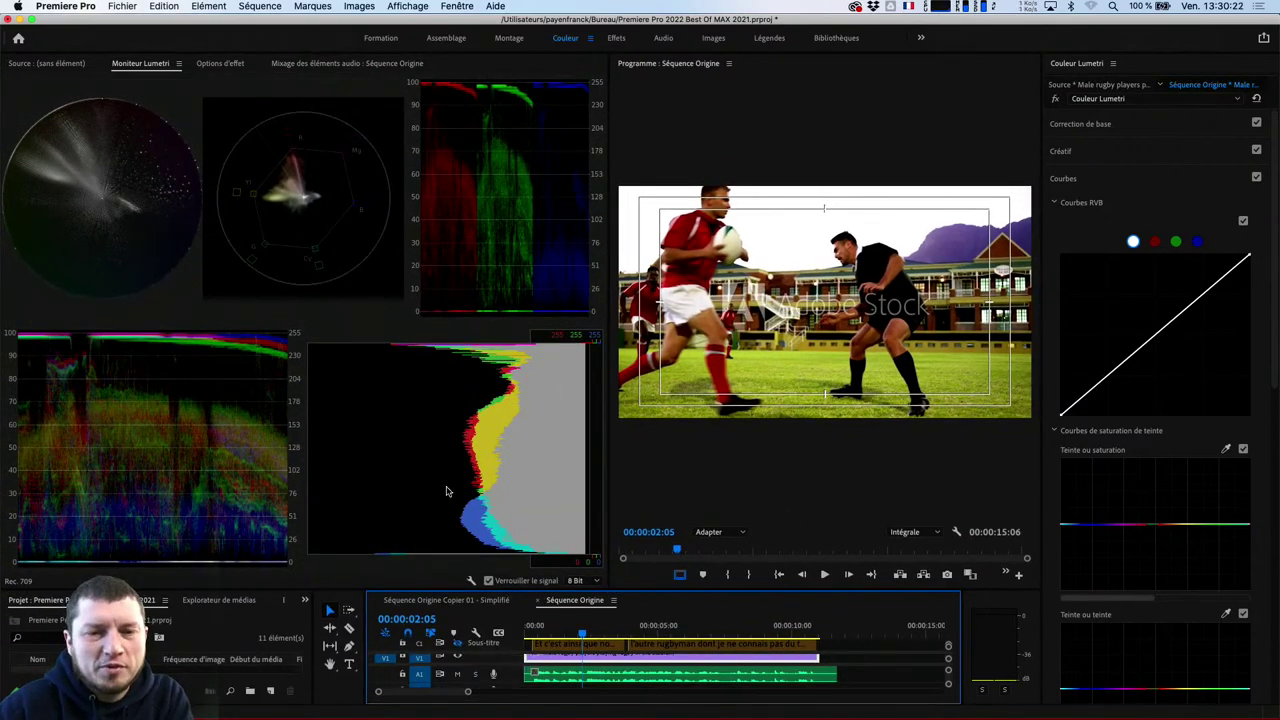
pyautogui.press('space')
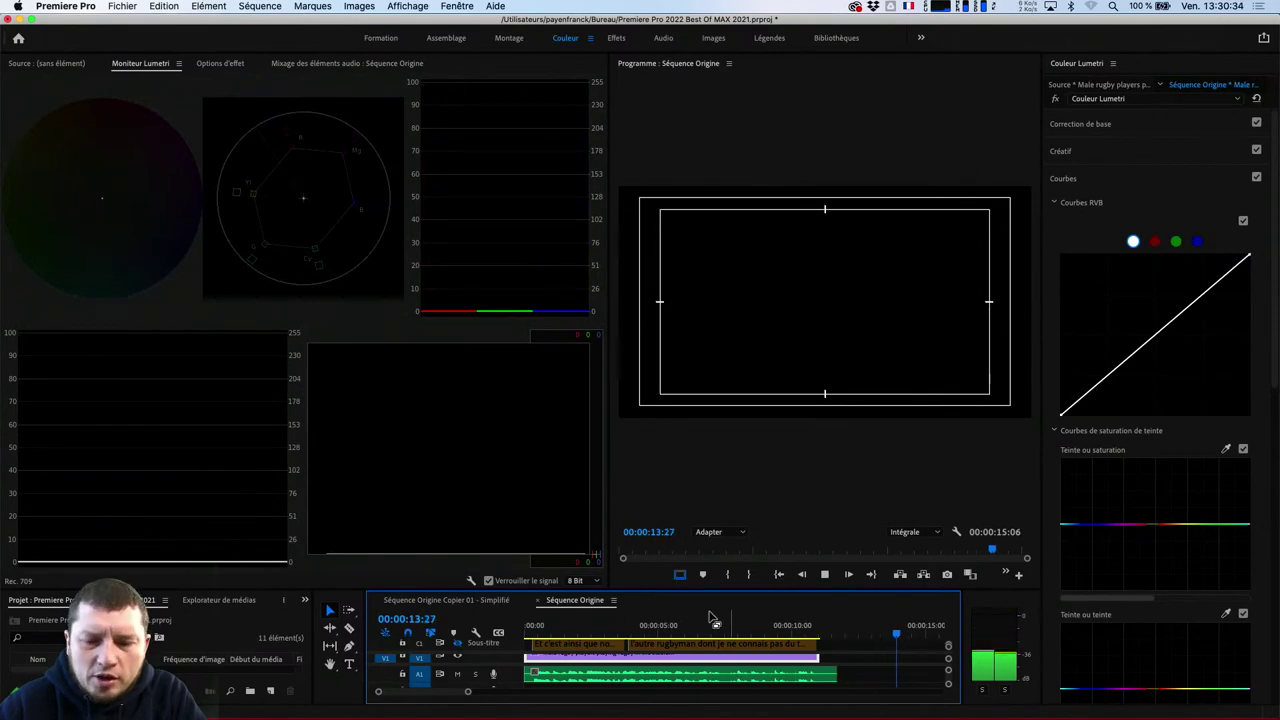
# Mark an in/out range from the sequence start to 00:00:11:11 and play from just before the five-second mark, stopping at 00:00:04:26
pyautogui.press('Up')
pyautogui.press('x')
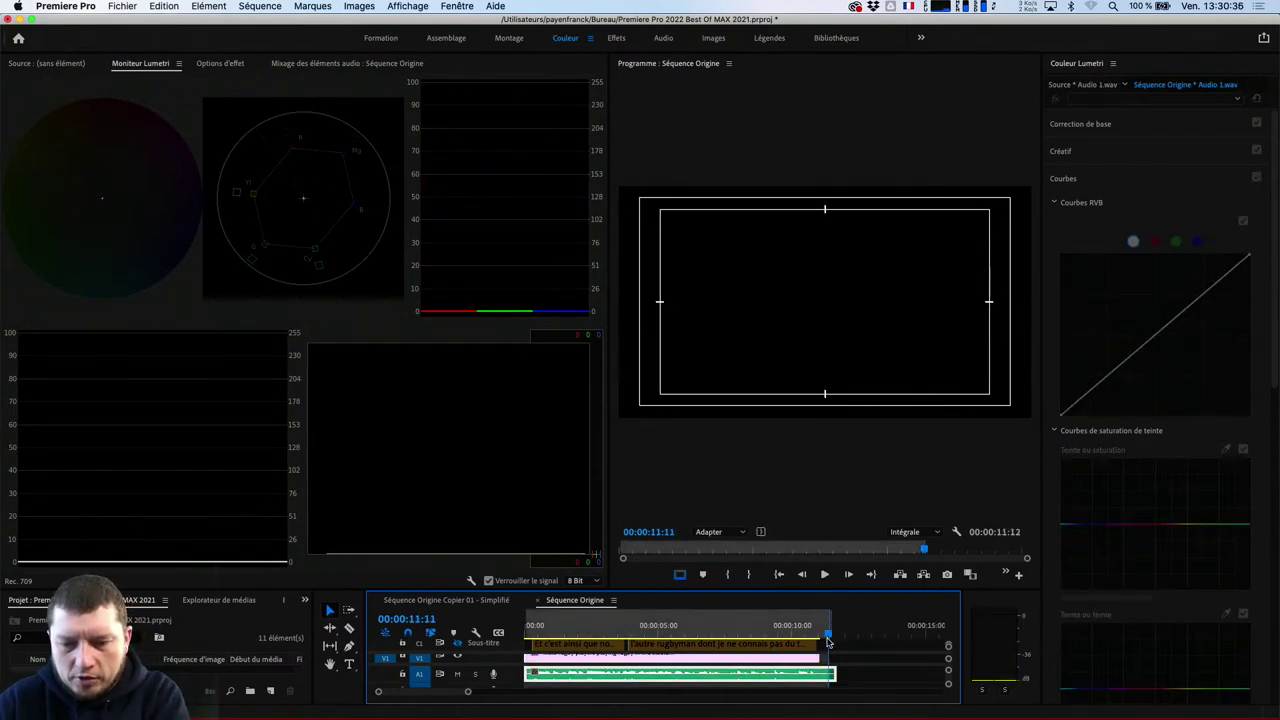
pyautogui.press('space')
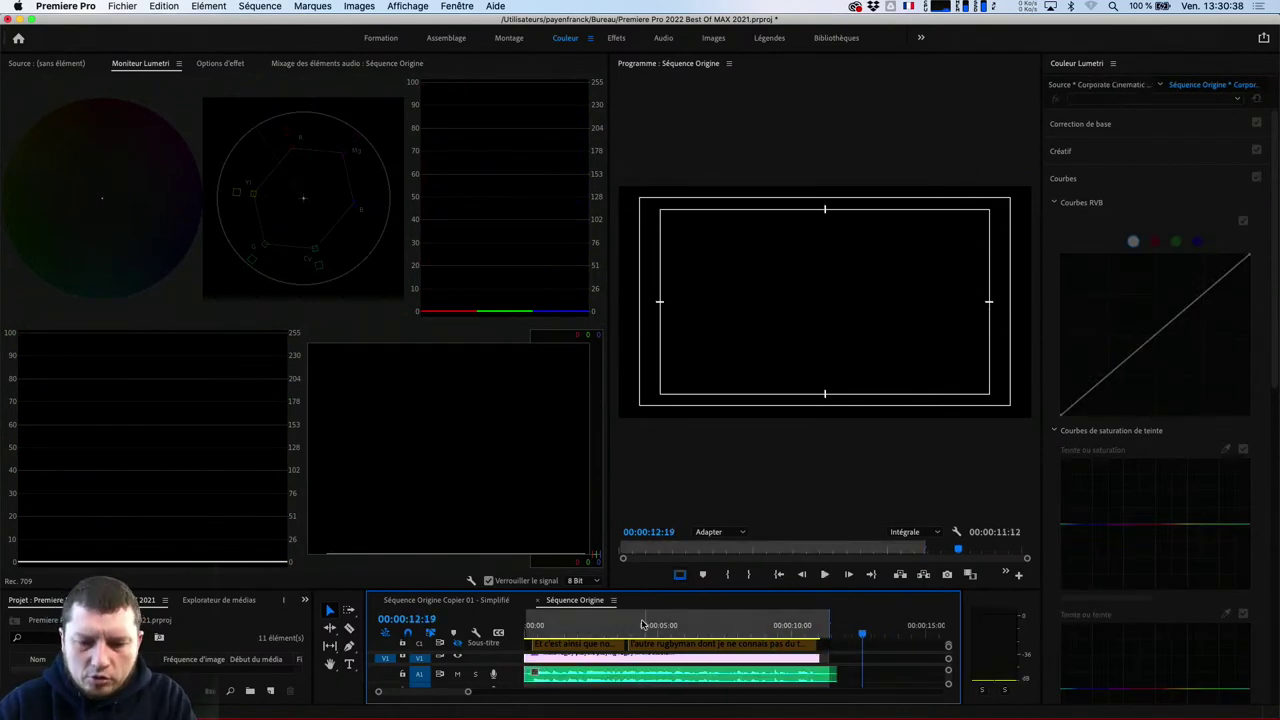
pyautogui.click(645, 625)
pyautogui.press('space')
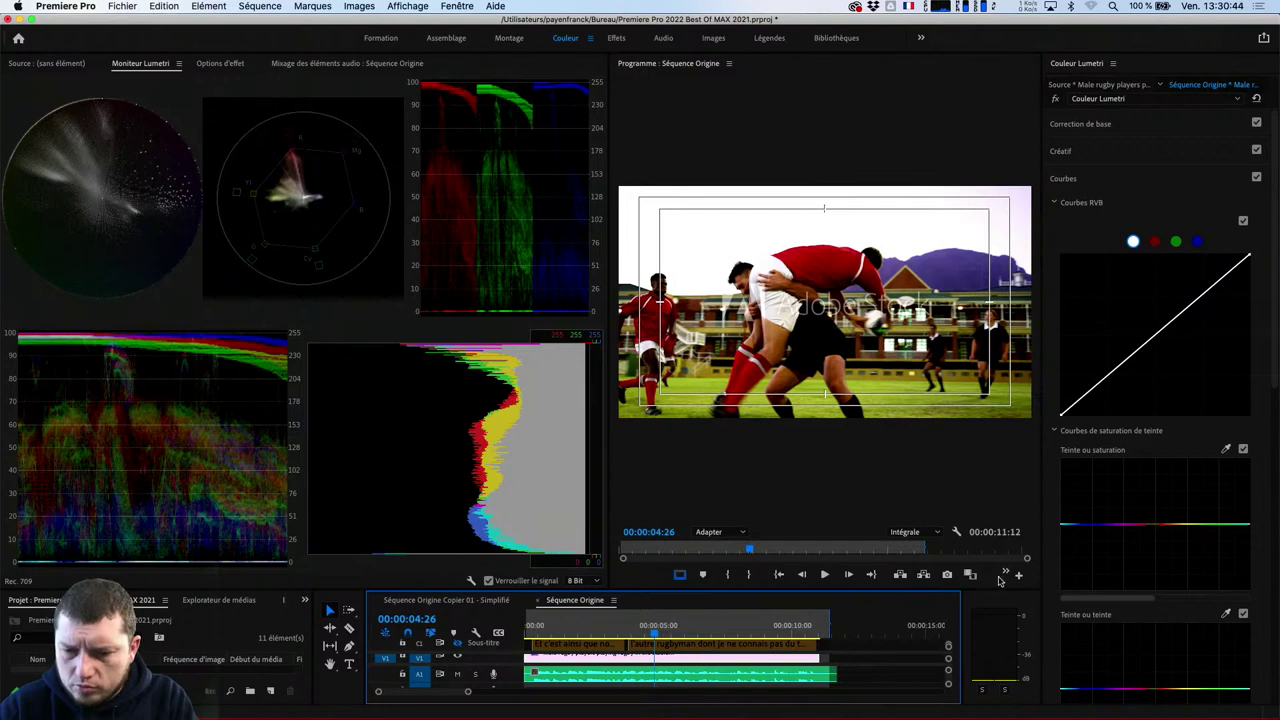
# Widen the program monitor against the Lumetri scopes and play the marked range to its end
pyautogui.click(1006, 574)
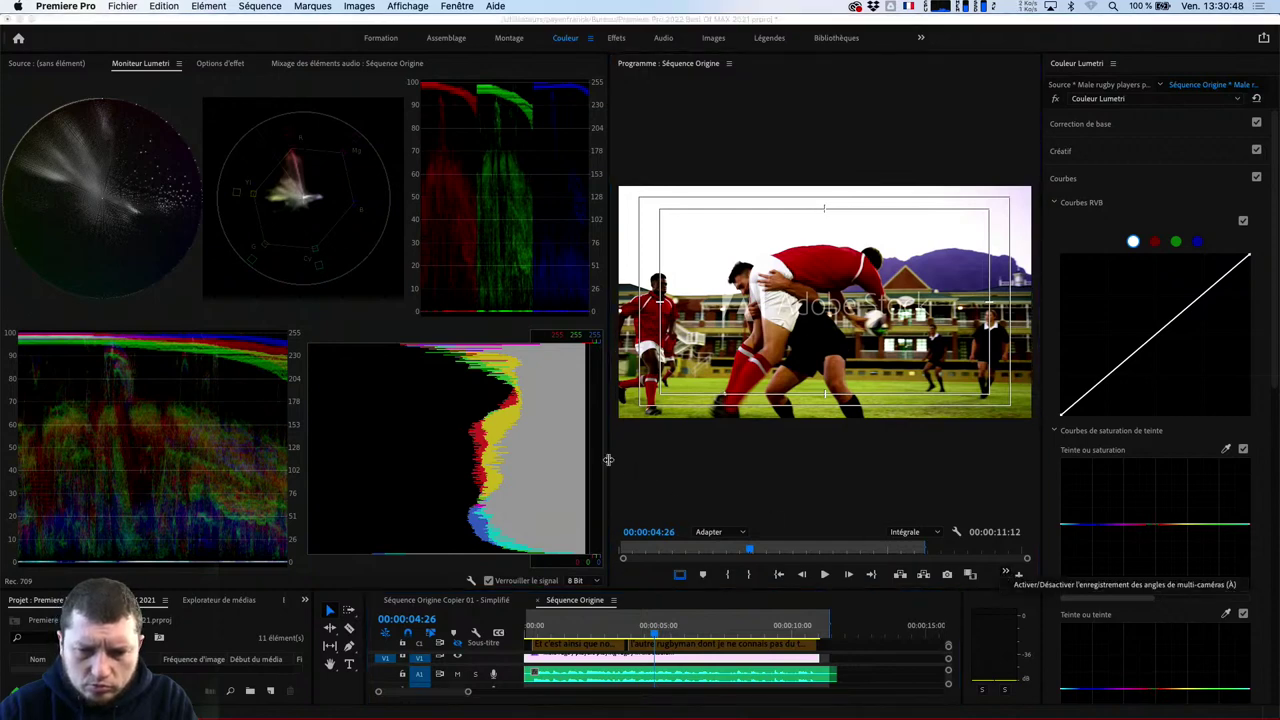
pyautogui.moveTo(612, 465); pyautogui.dragTo(532, 465)
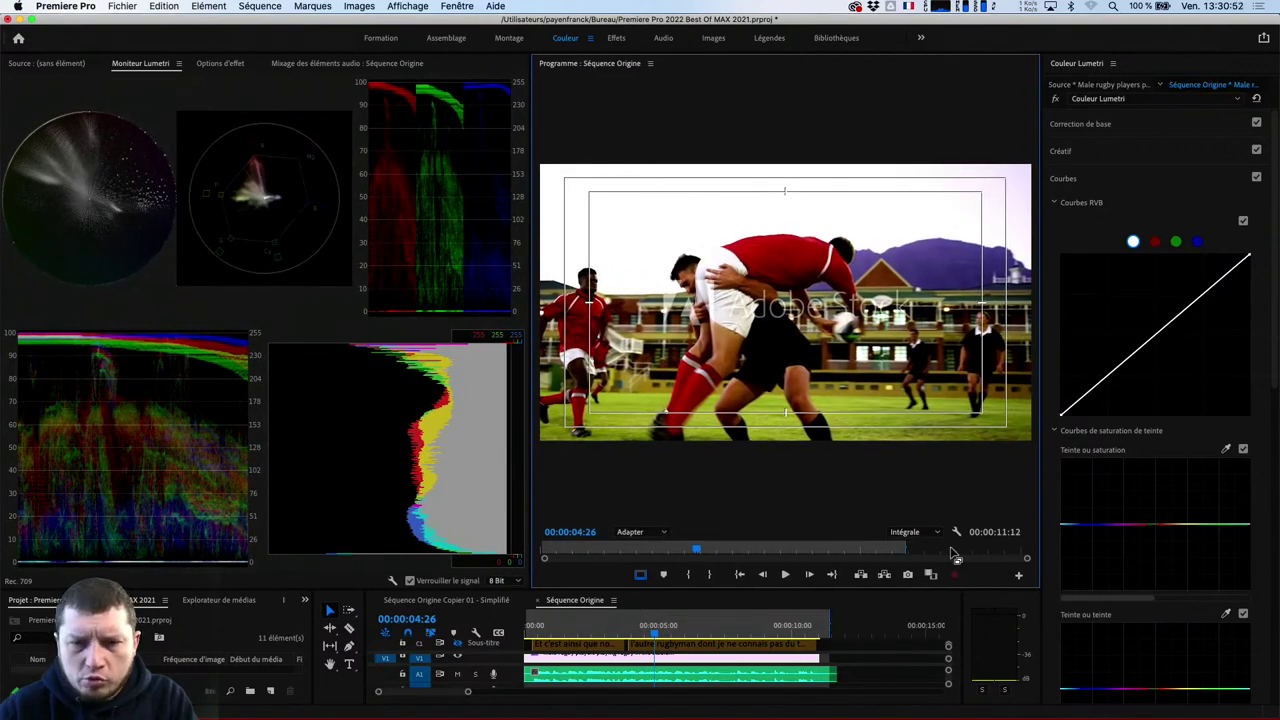
pyautogui.press('space')
pyautogui.click(795, 630)
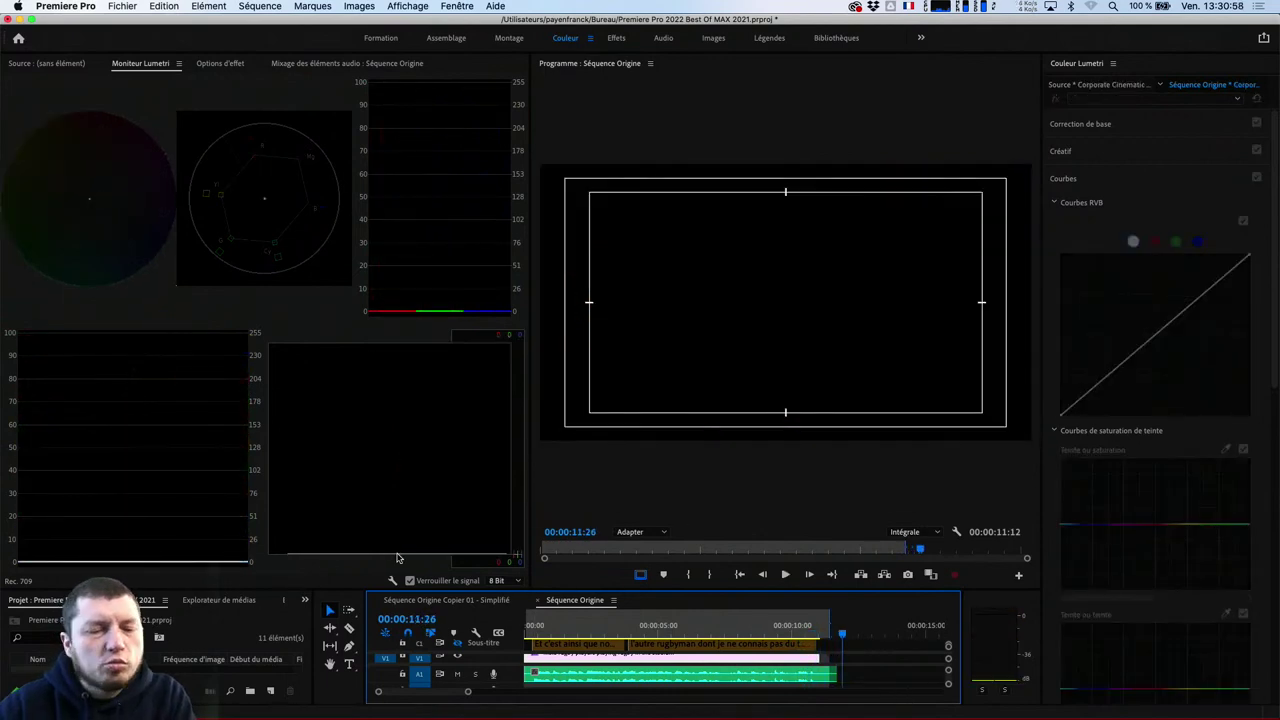
pyautogui.click(348, 5)
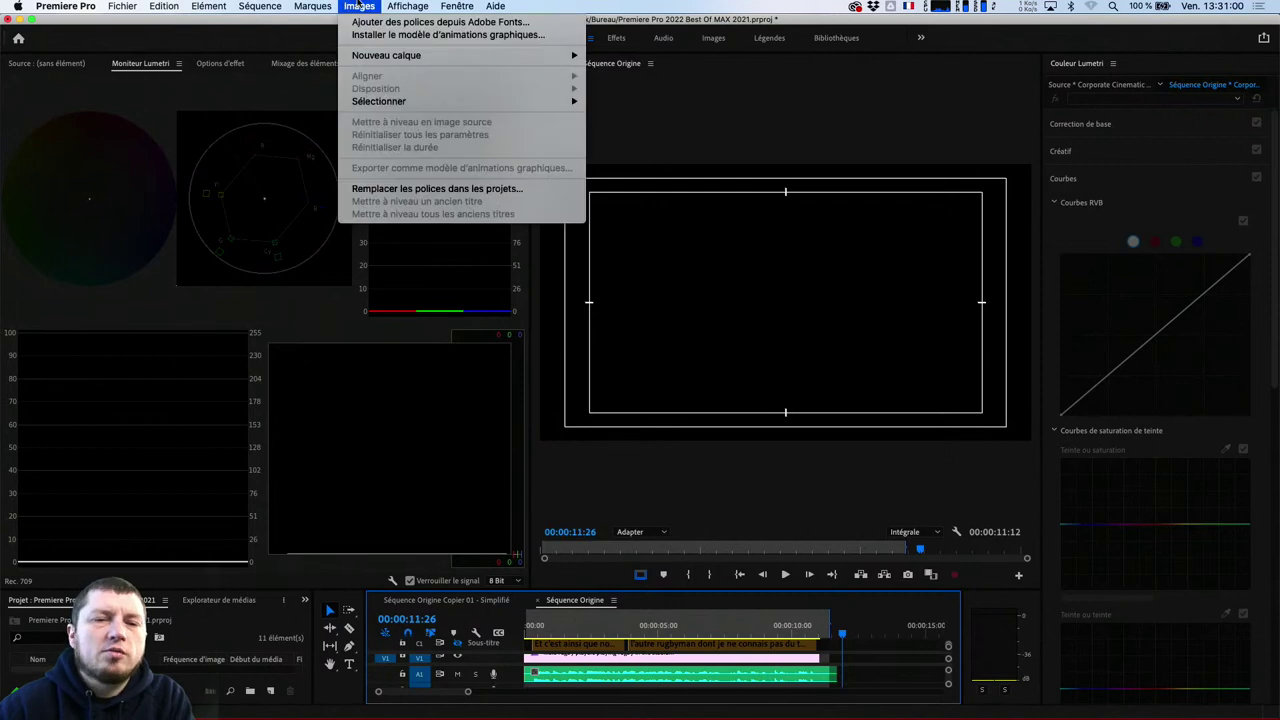
pyautogui.moveTo(393, 5)
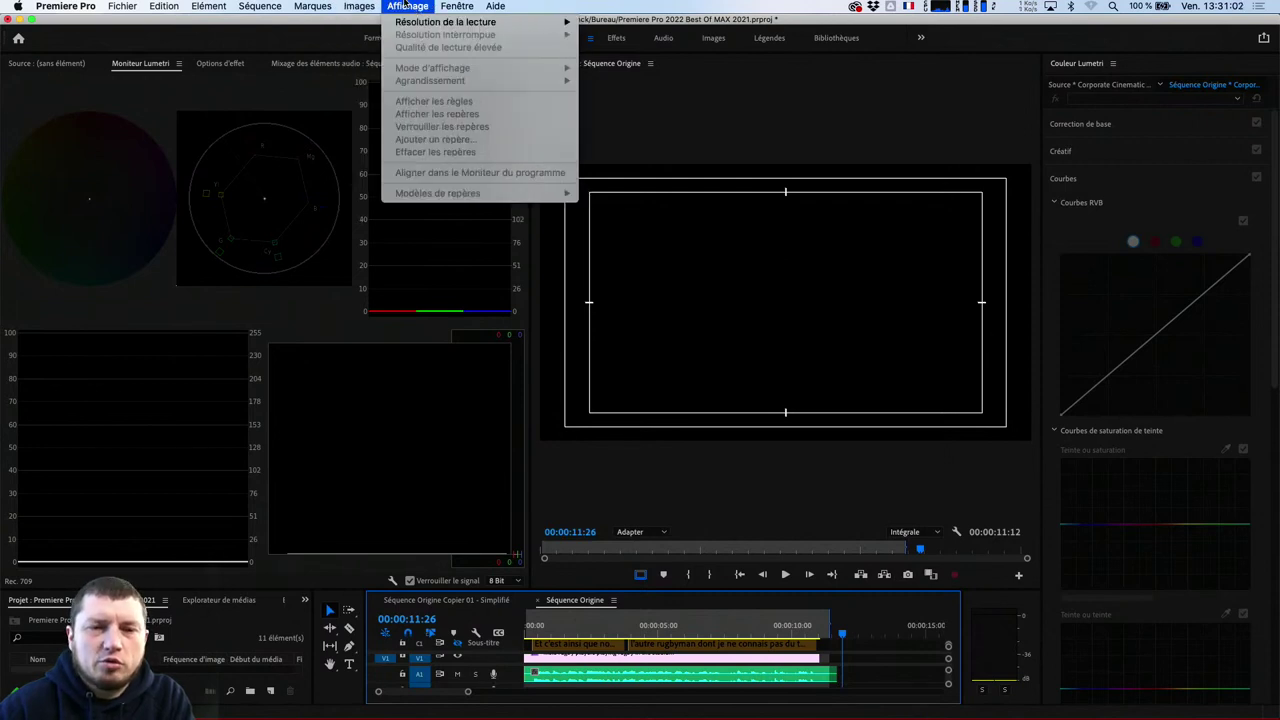
pyautogui.moveTo(250, 6)
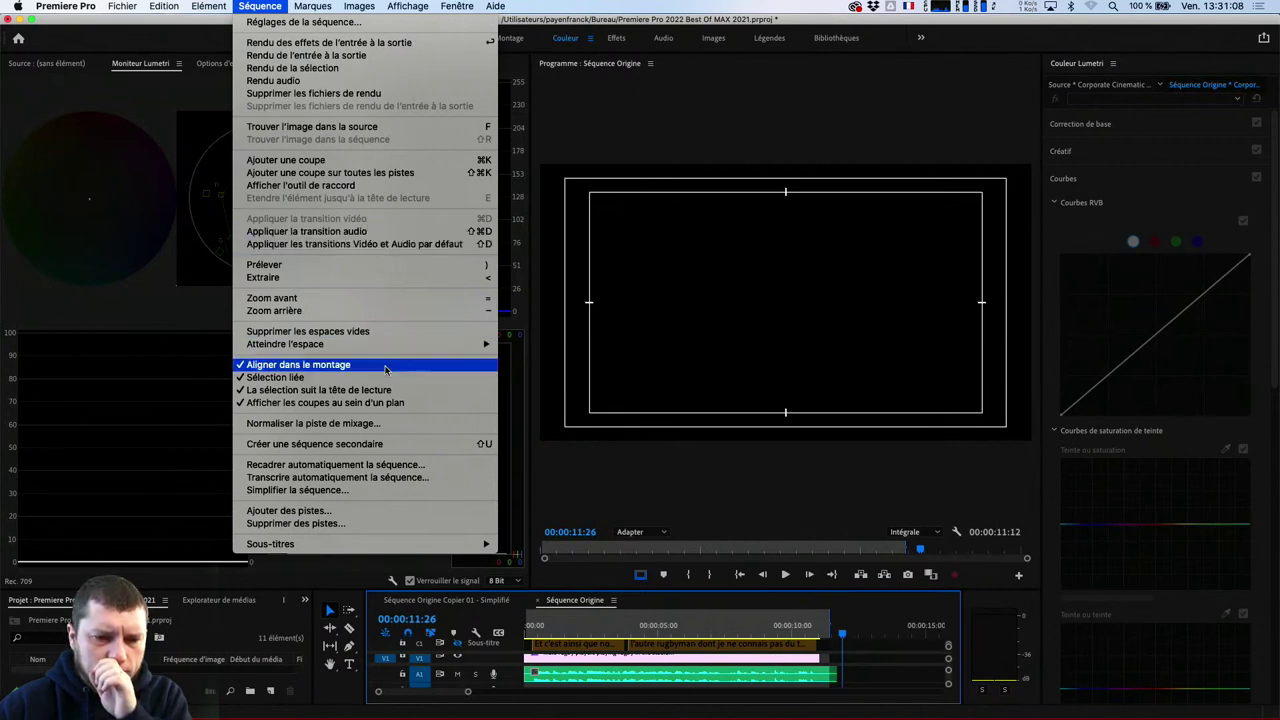
pyautogui.click(572, 523)
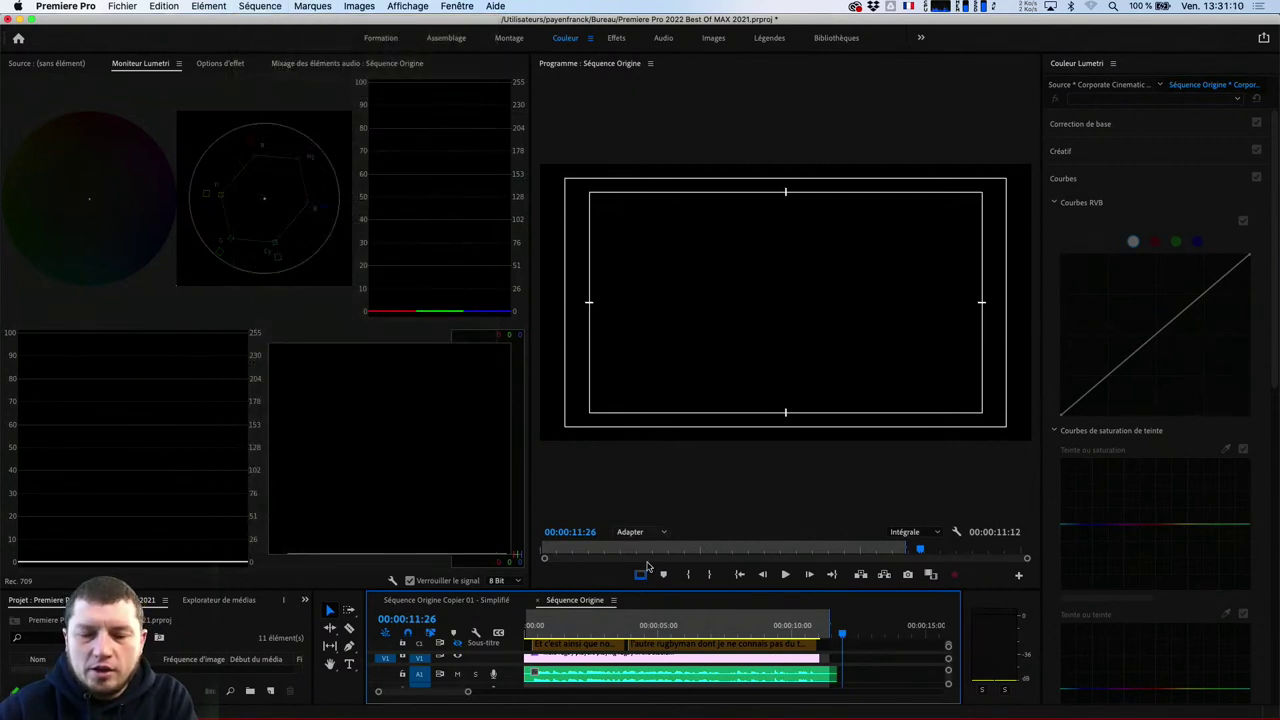
# Move the playhead of "Séquence Origine" to 00:00:06:07 on the rugby tackle shot
pyautogui.moveTo(657, 625); pyautogui.dragTo(690, 625)
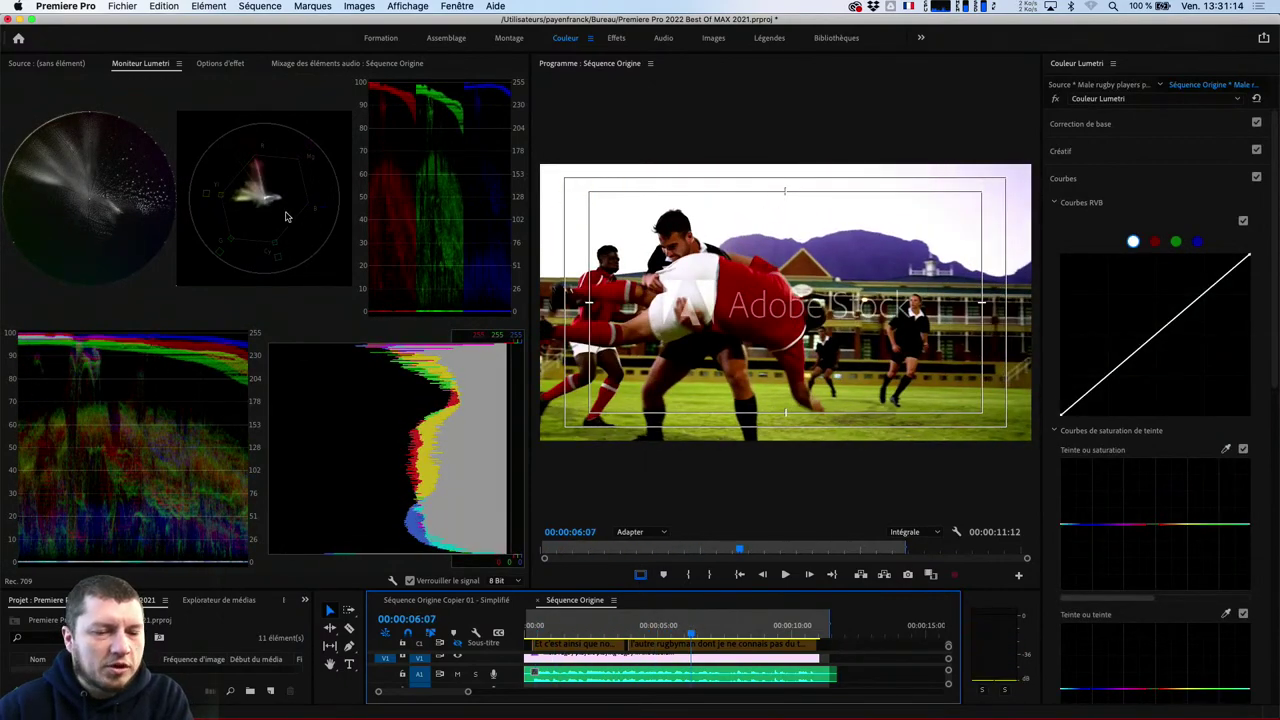
# Switch to Chrome and review the October 2021 Premiere Pro feature summary up to the H.264 10-bit M1 playback section, highlighting part of its heading
pyautogui.press('super+Tab')
pyautogui.click(527, 365)
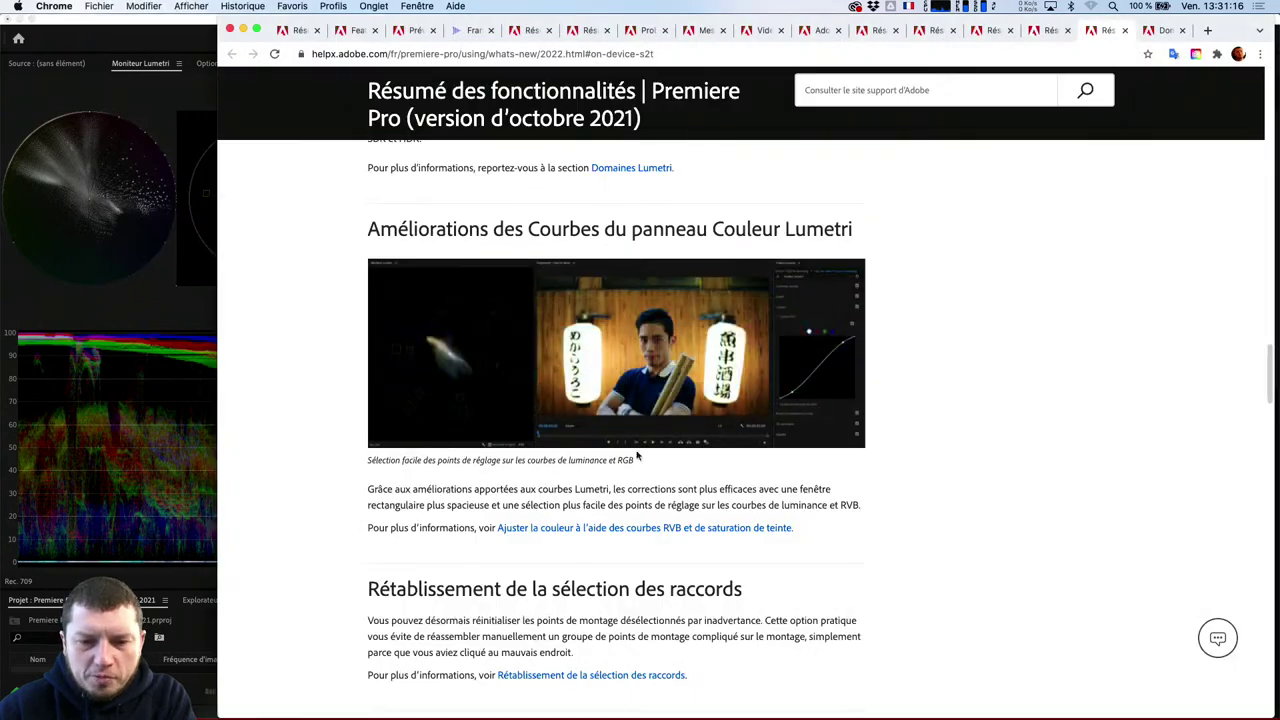
pyautogui.scroll(10, 720, 480)
pyautogui.scroll(10, 711, 469)
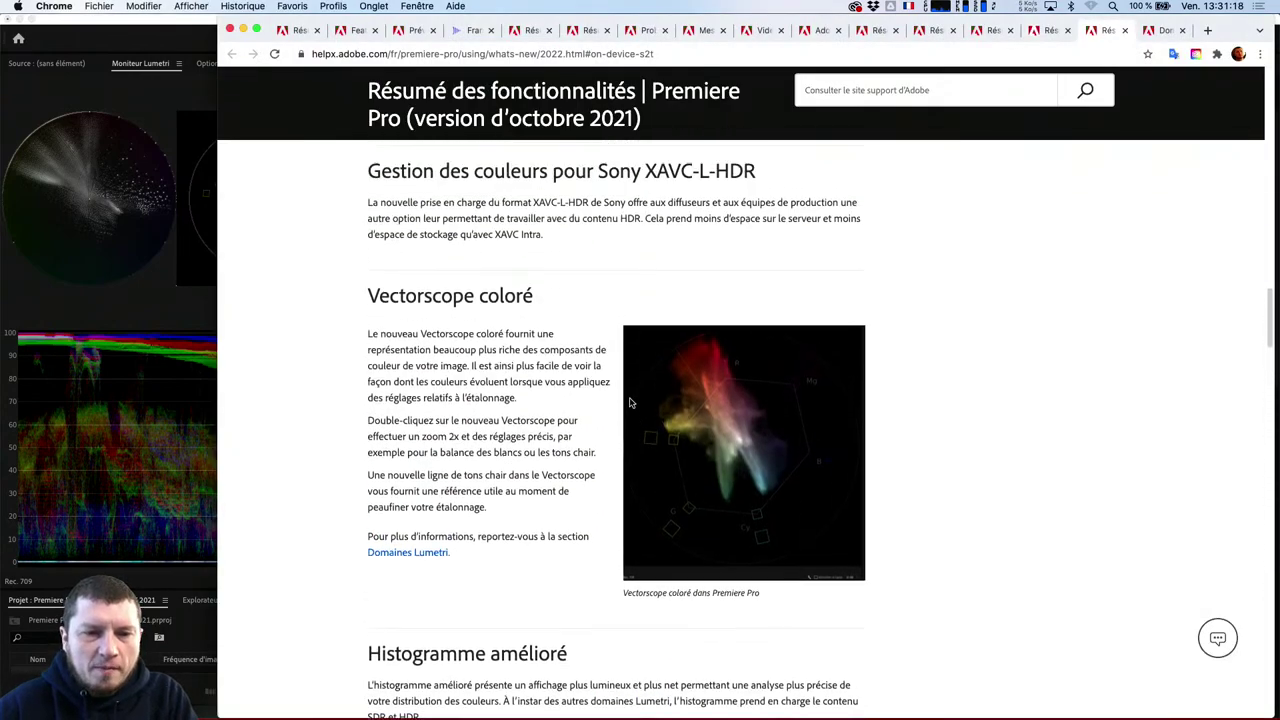
pyautogui.scroll(2, 658, 413)
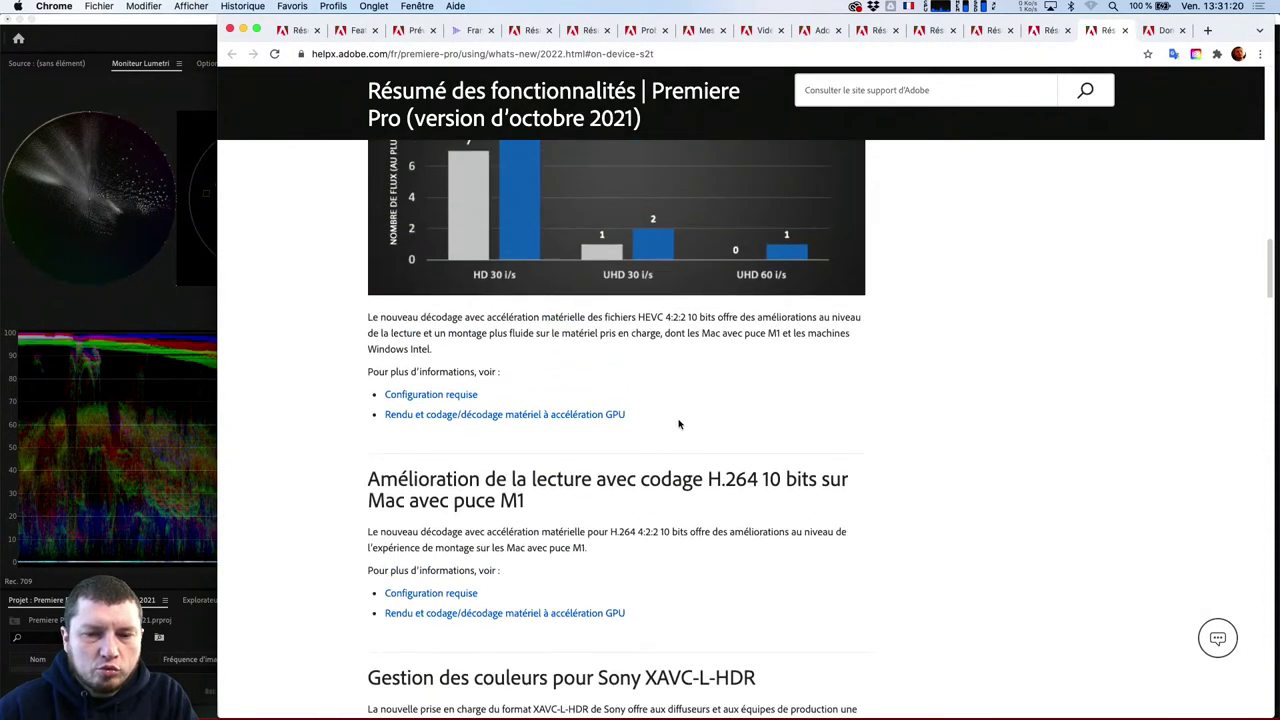
pyautogui.moveTo(713, 465); pyautogui.dragTo(808, 481)
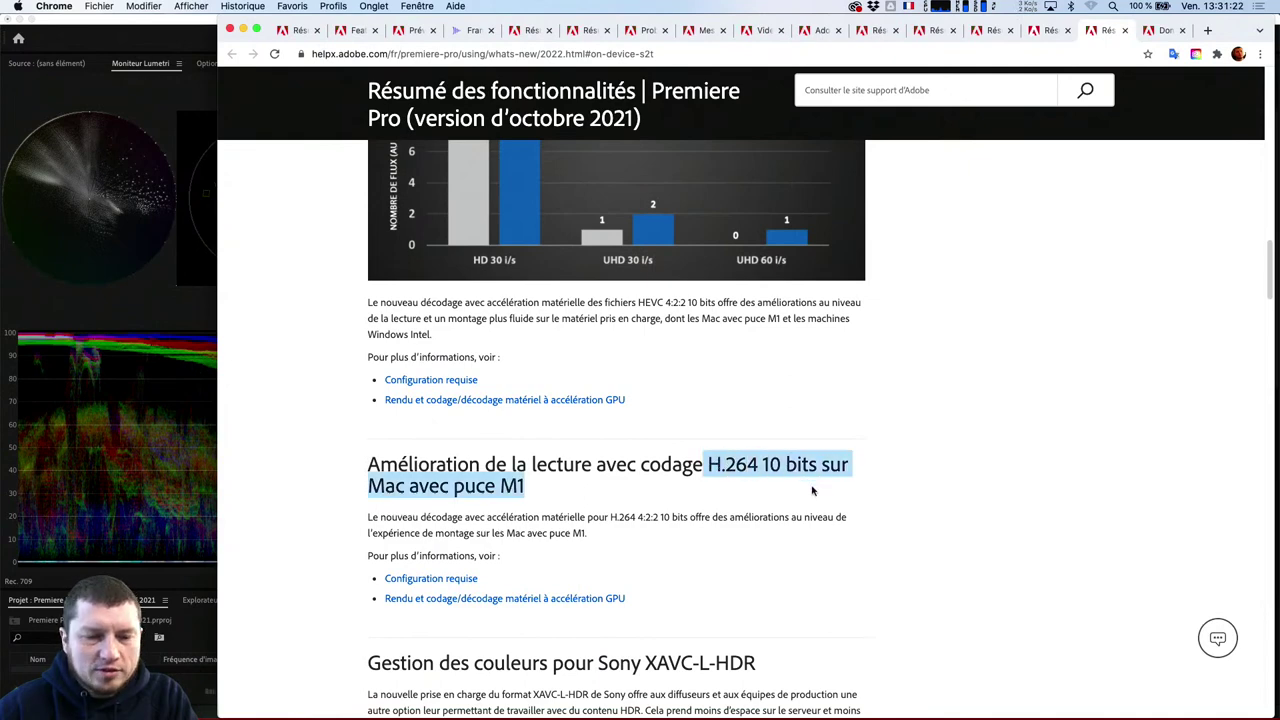
# Read the "Vectorscope coloré" and "Histogramme amélioré" sections, highlighting the passage on SDR and HDR support
pyautogui.scroll(-10, 812, 490)
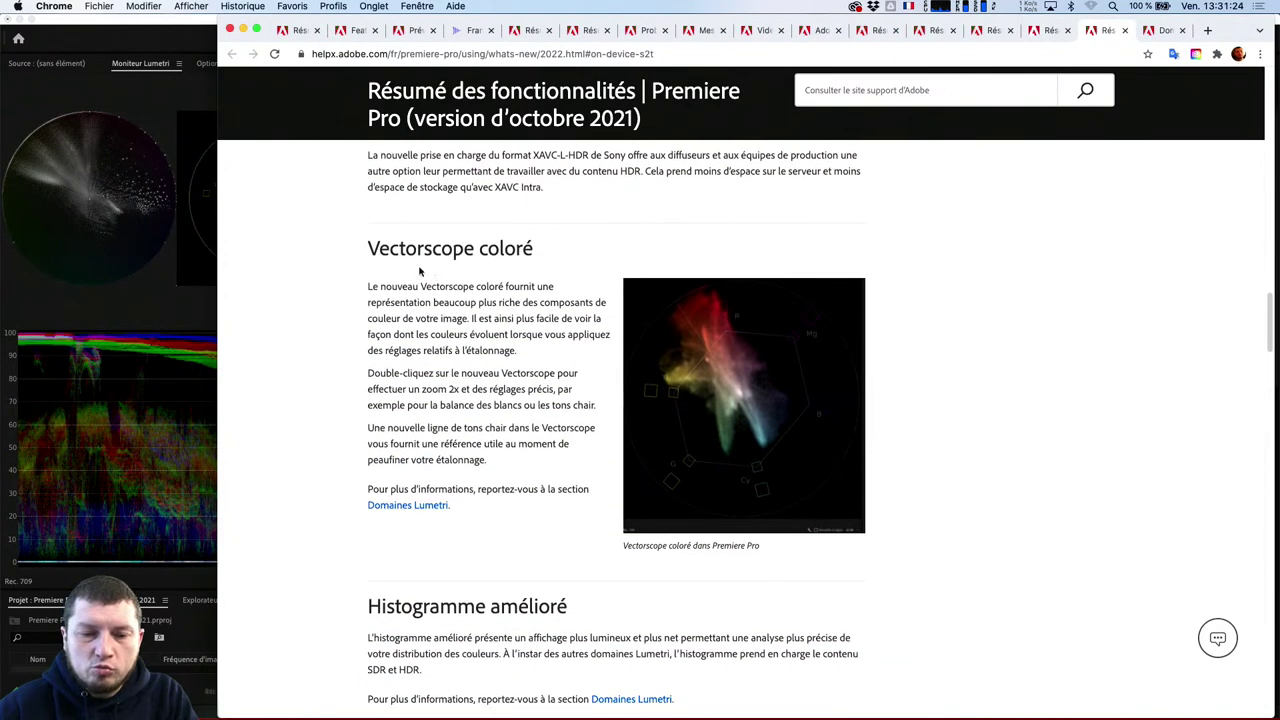
pyautogui.scroll(-5, 420, 271)
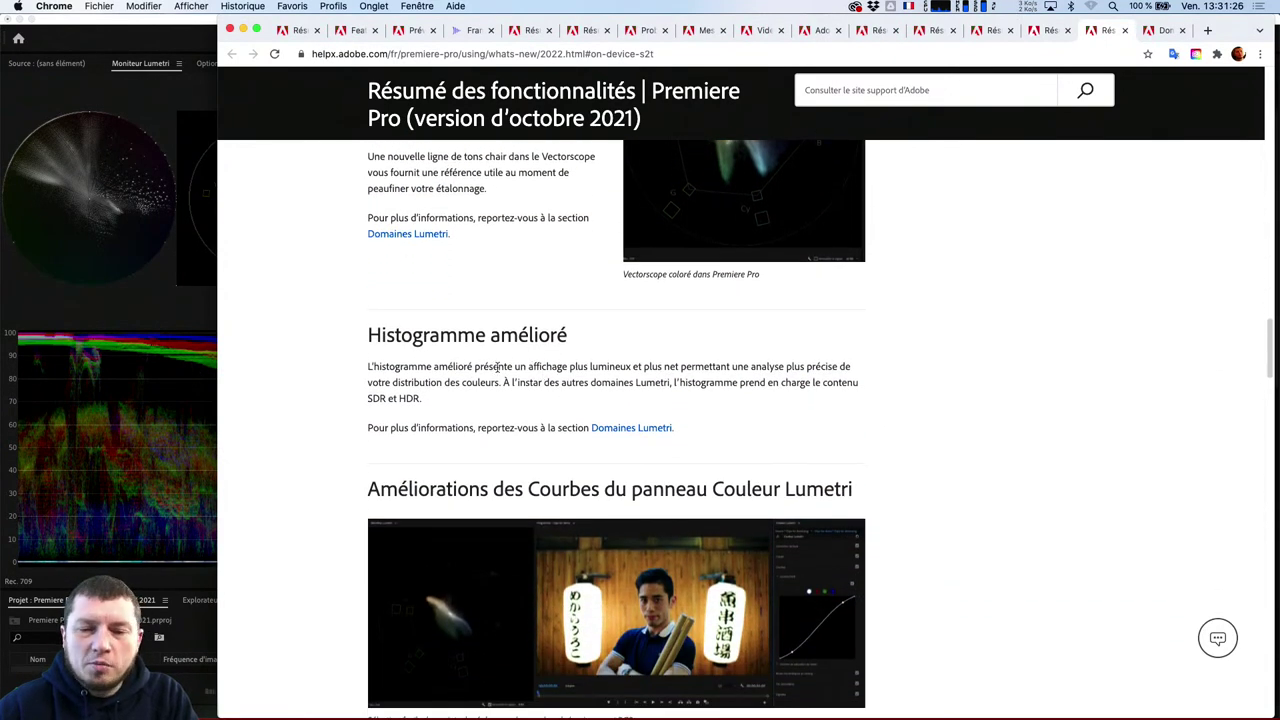
pyautogui.scroll(-1, 551, 406)
pyautogui.moveTo(497, 367); pyautogui.dragTo(534, 369)
pyautogui.scroll(-1, 517, 348)
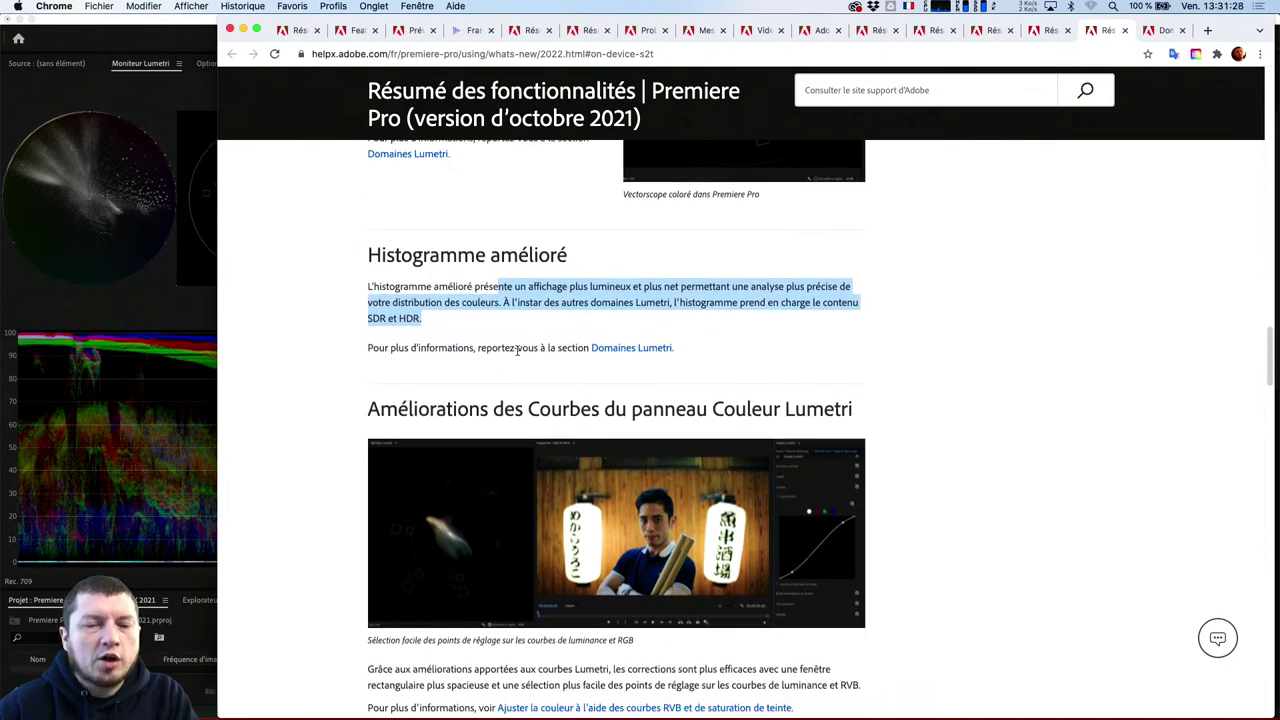
pyautogui.moveTo(408, 296)
pyautogui.mouseDown()
pyautogui.moveTo(400, 303)
pyautogui.moveTo(415, 309)
pyautogui.mouseUp()
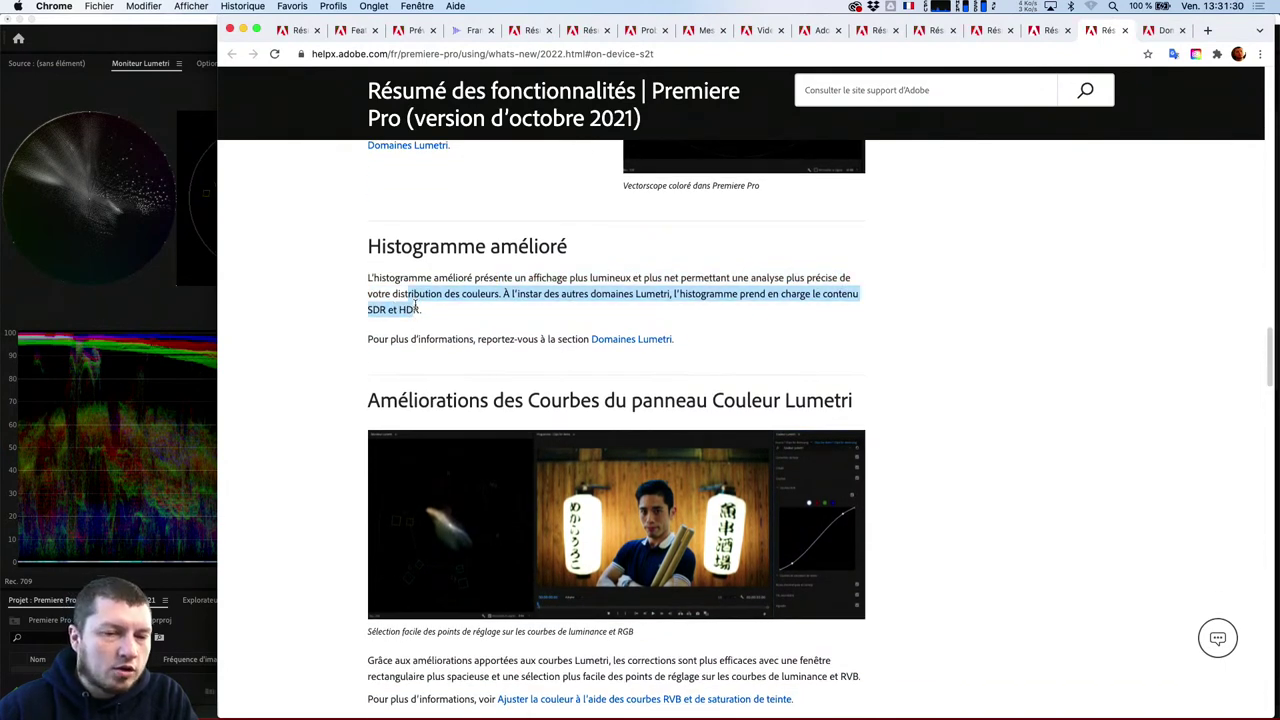
pyautogui.doubleClick(403, 310)
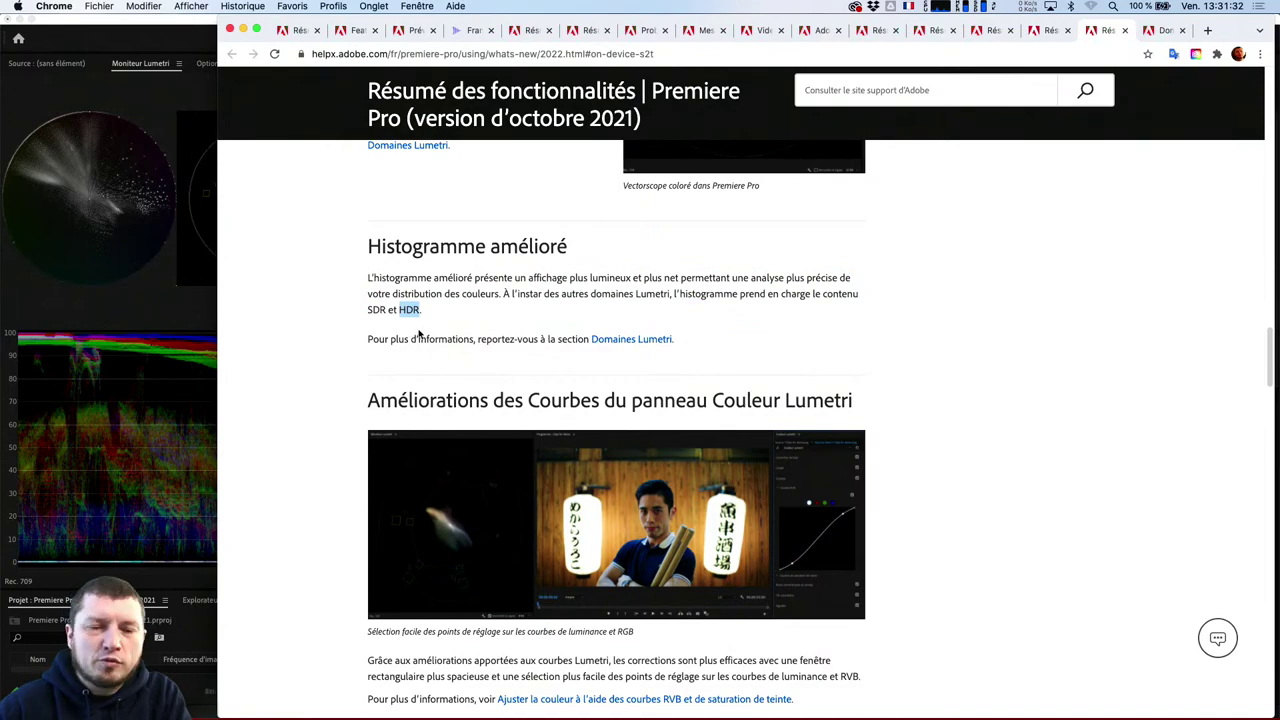
pyautogui.scroll(-1, 430, 338)
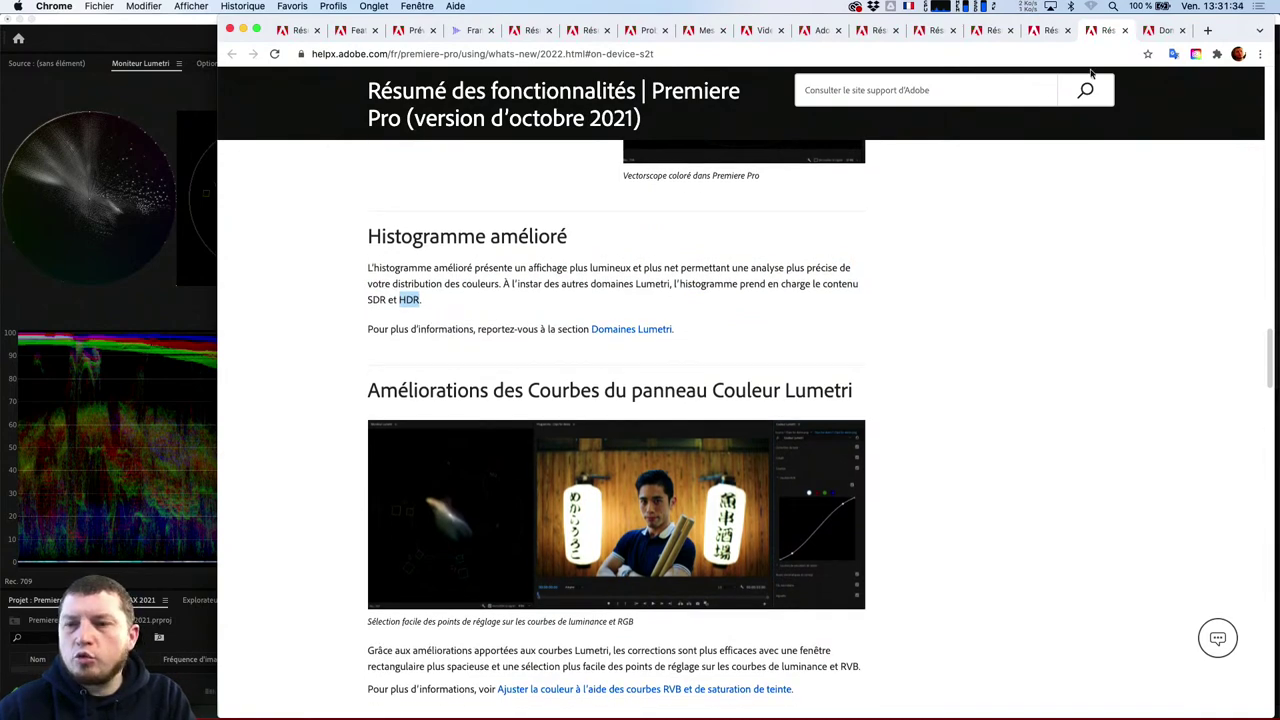
# Open the "Domaines Lumetri" help page and examine its introduction and animated scopes demonstration
pyautogui.click(1162, 30)
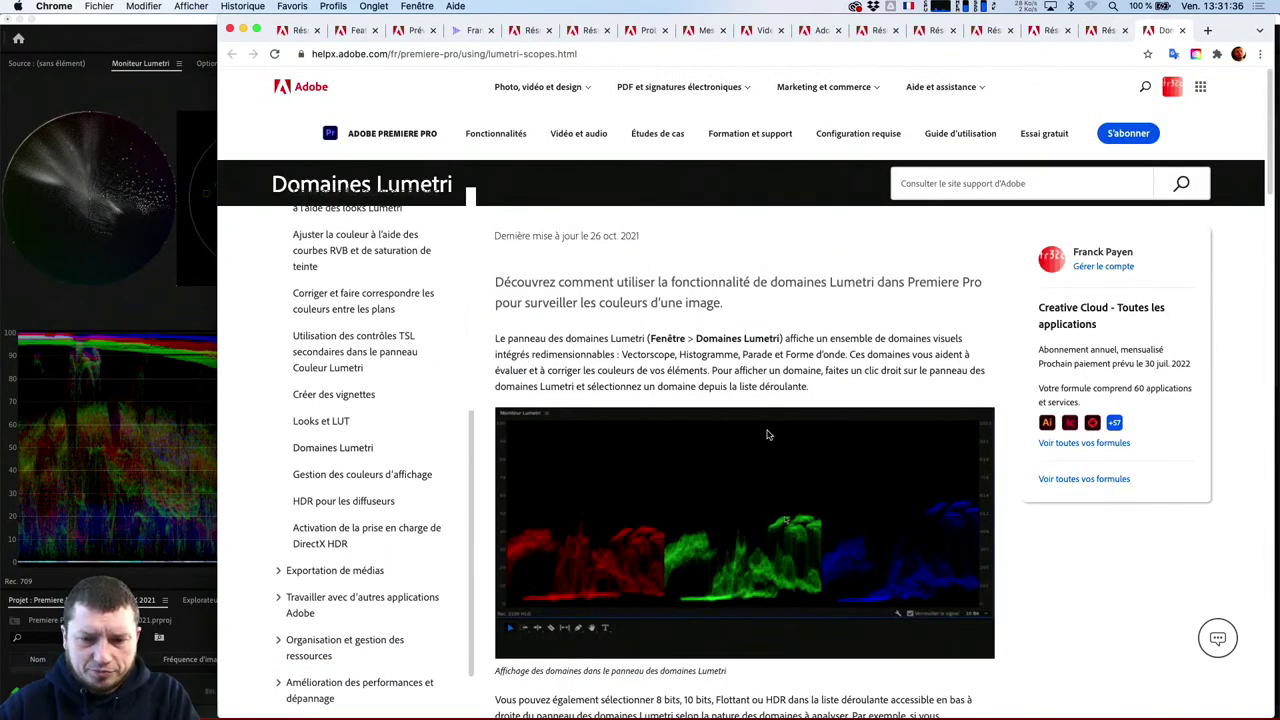
pyautogui.scroll(-3, 768, 434)
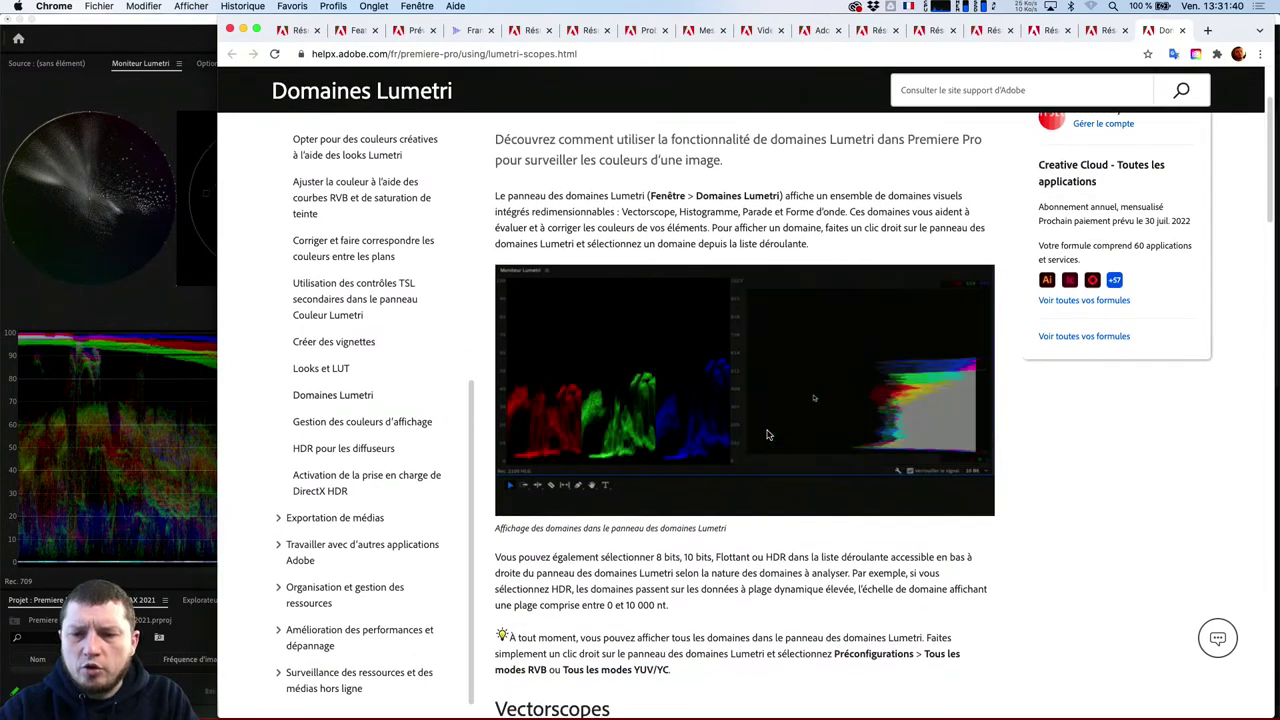
pyautogui.scroll(-1, 924, 448)
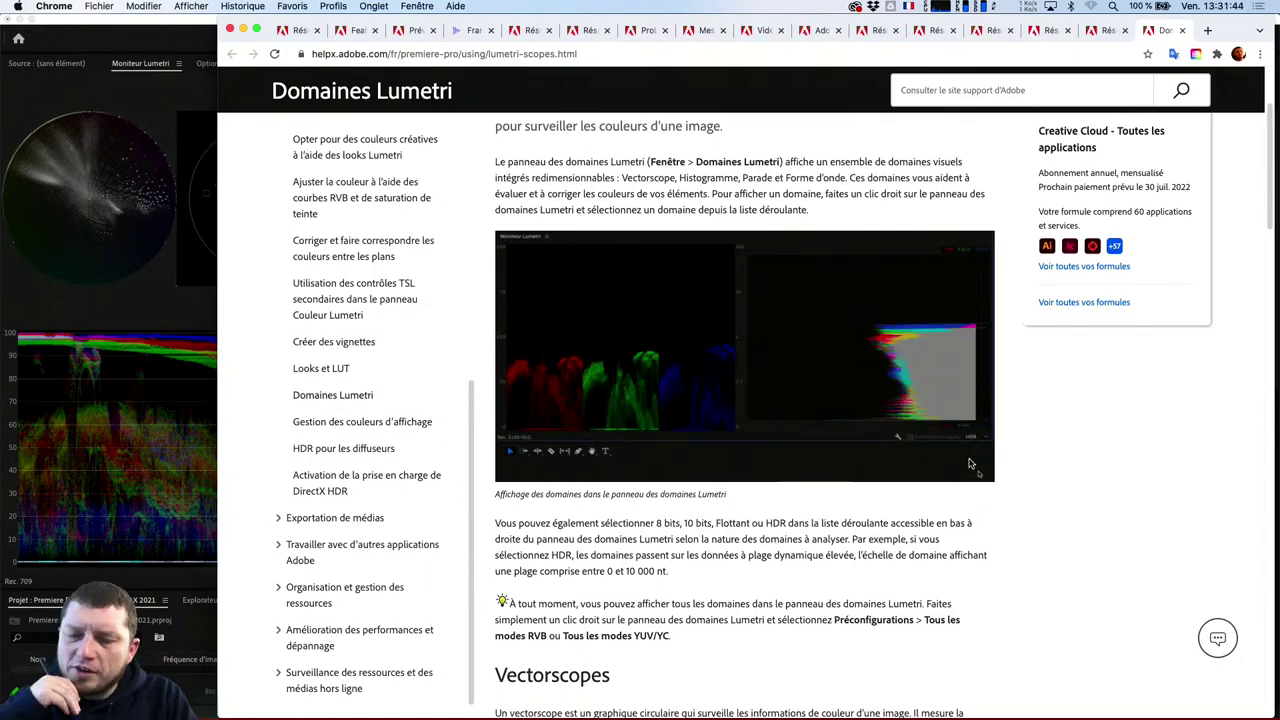
pyautogui.scroll(-1, 969, 463)
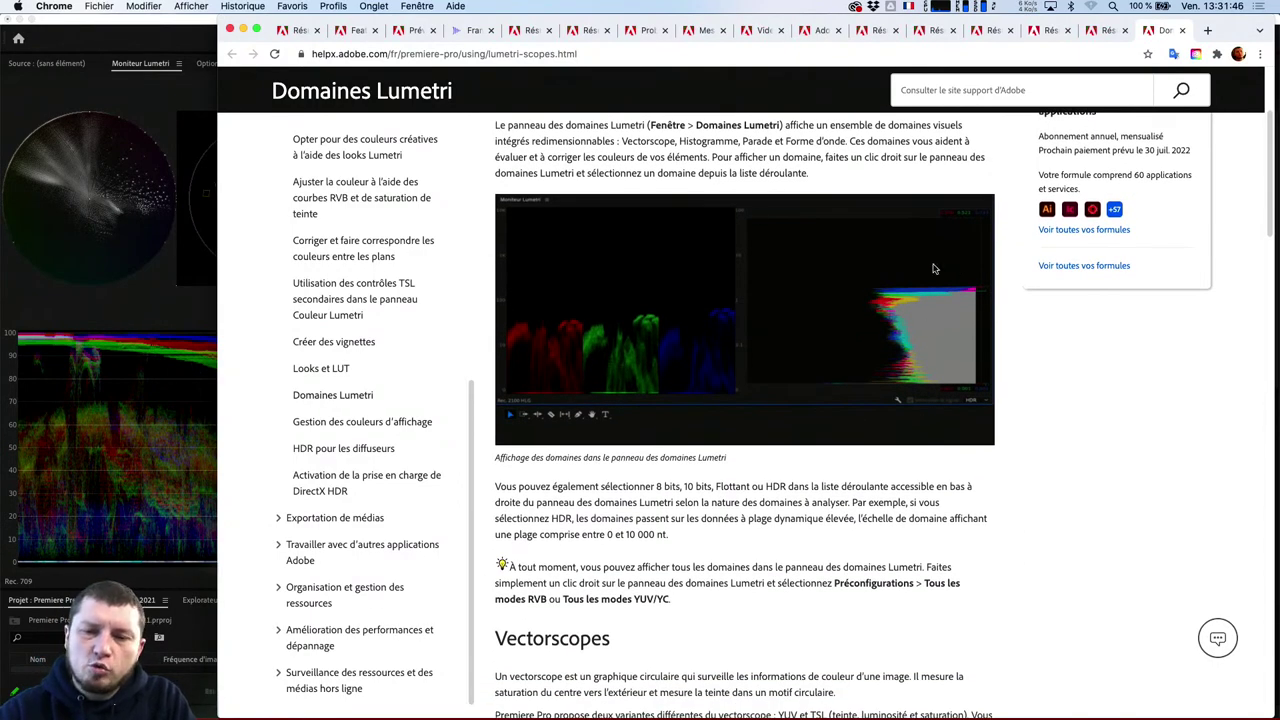
pyautogui.scroll(-1, 926, 370)
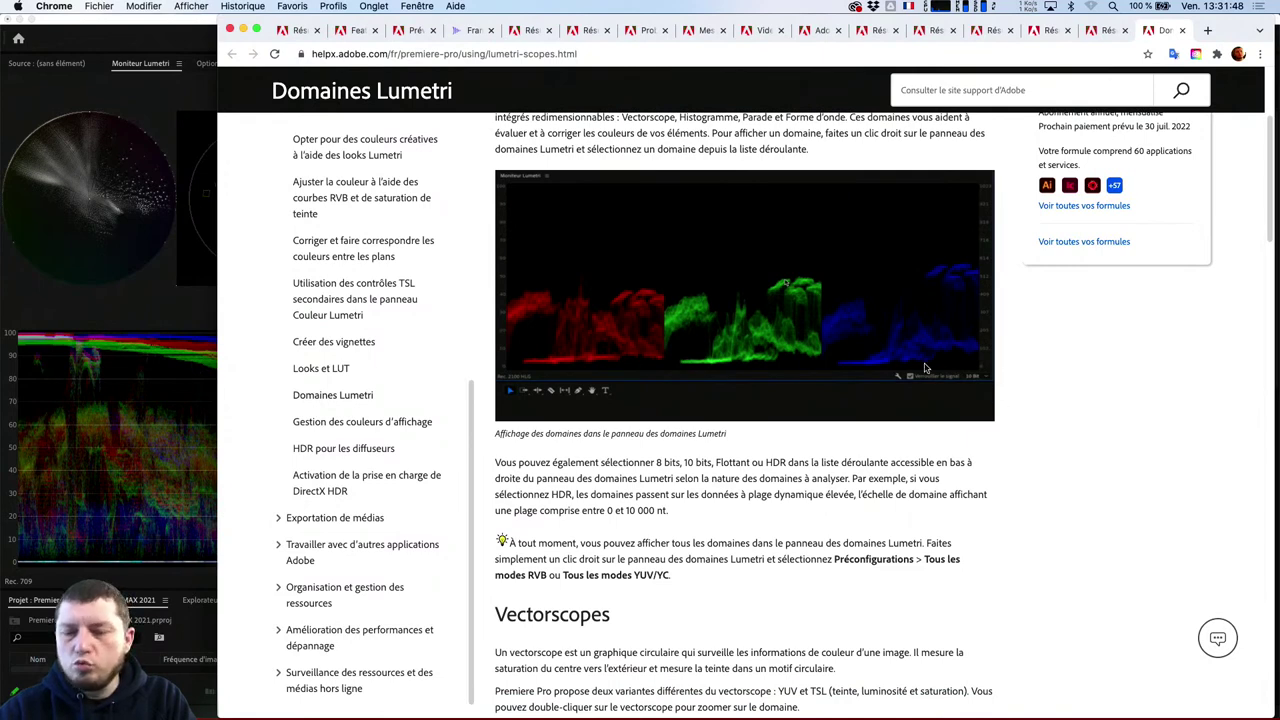
# Read the scope bit-depth and HDR paragraph above the Vectorscopes section, highlighting the range "0 et 10 000 nt"
pyautogui.scroll(-5, 926, 370)
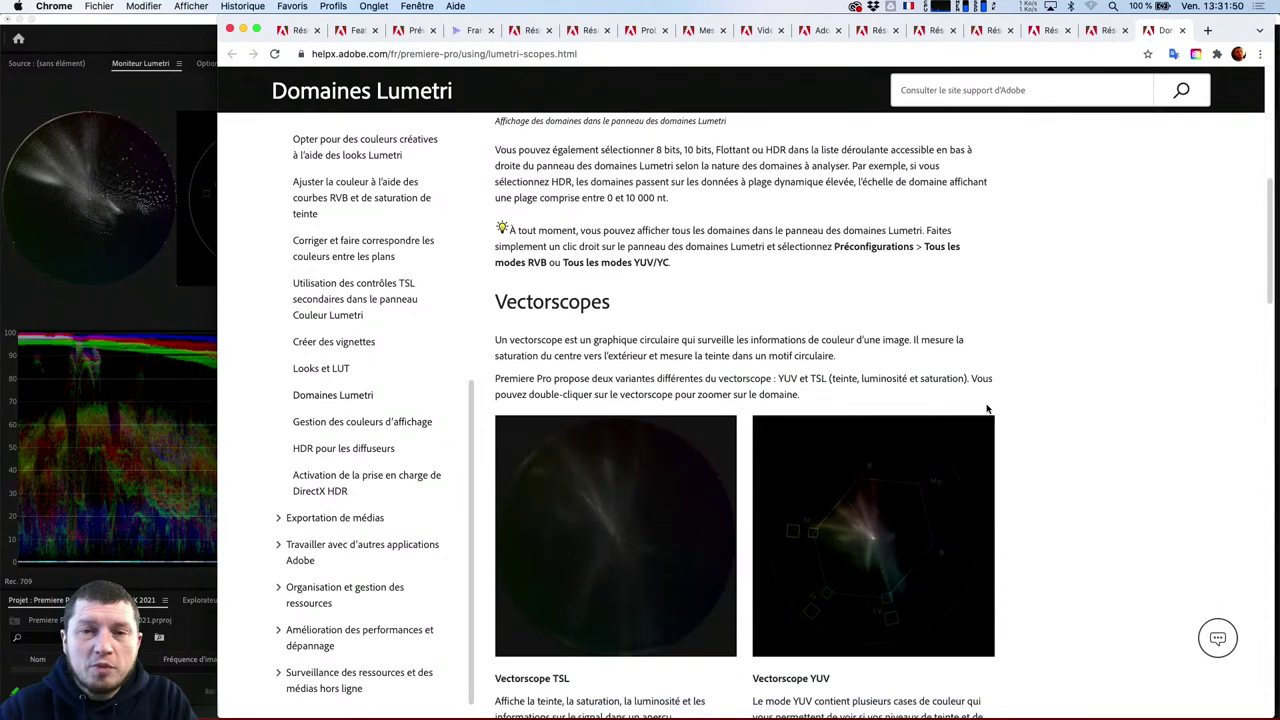
pyautogui.scroll(-1, 968, 393)
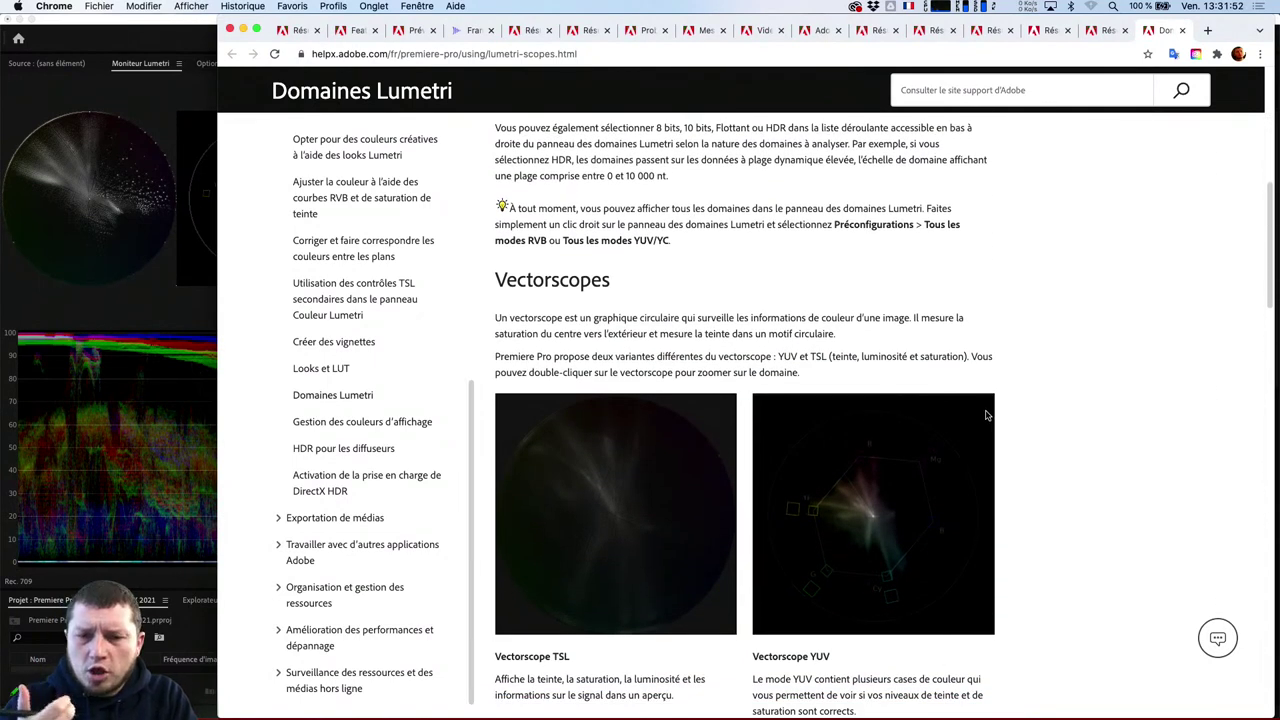
pyautogui.scroll(-1, 584, 216)
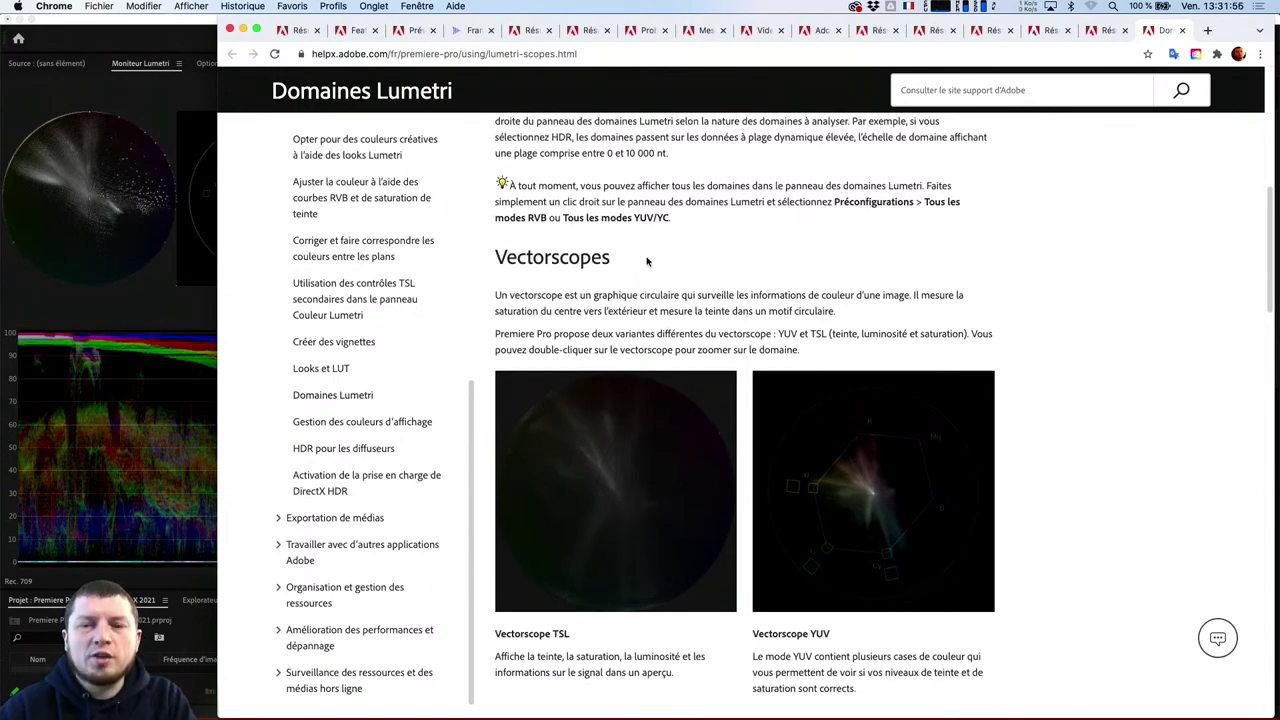
pyautogui.scroll(-2, 689, 279)
pyautogui.scroll(4, 700, 230)
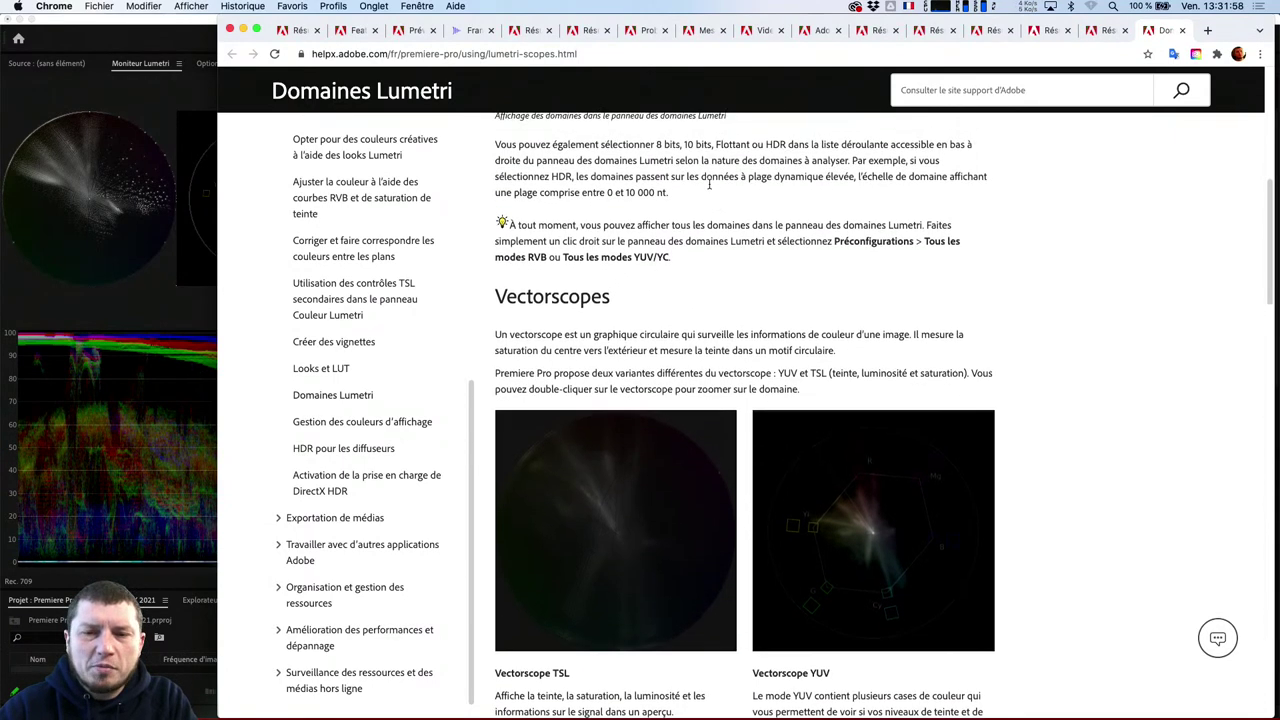
pyautogui.moveTo(595, 194); pyautogui.dragTo(713, 171)
pyautogui.scroll(1, 698, 205)
pyautogui.moveTo(607, 219); pyautogui.dragTo(646, 212)
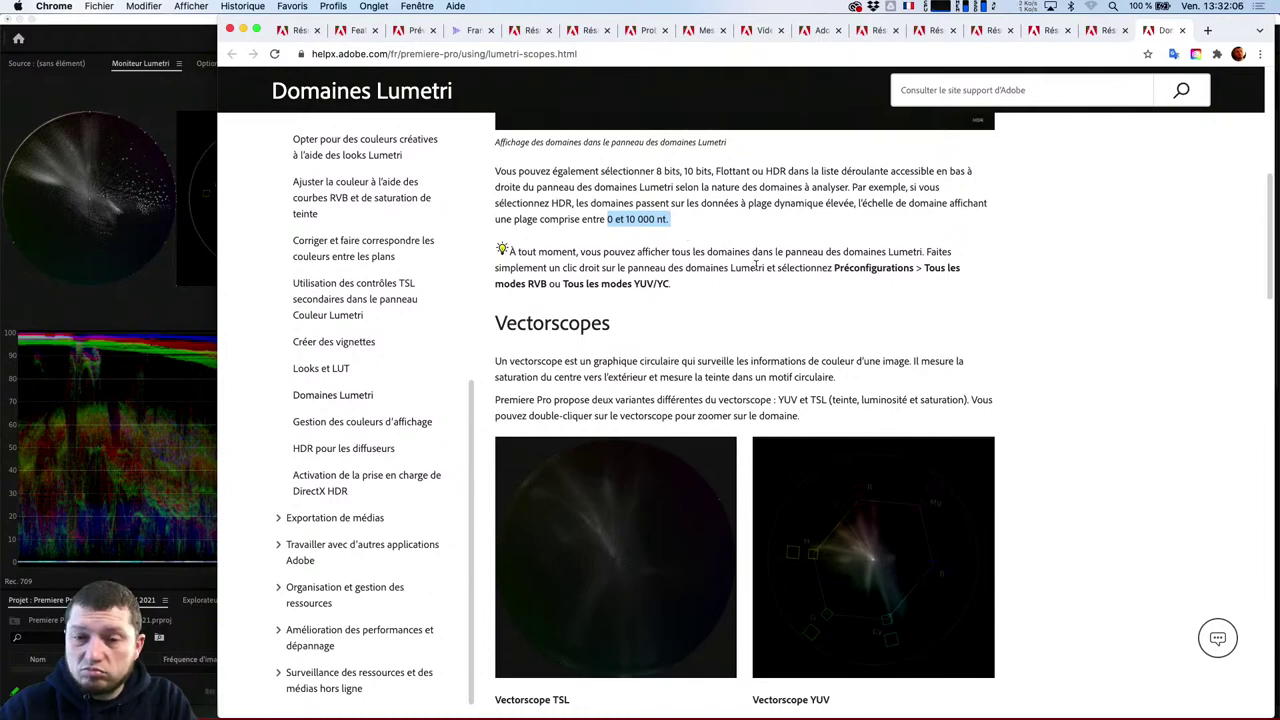
pyautogui.scroll(3, 760, 268)
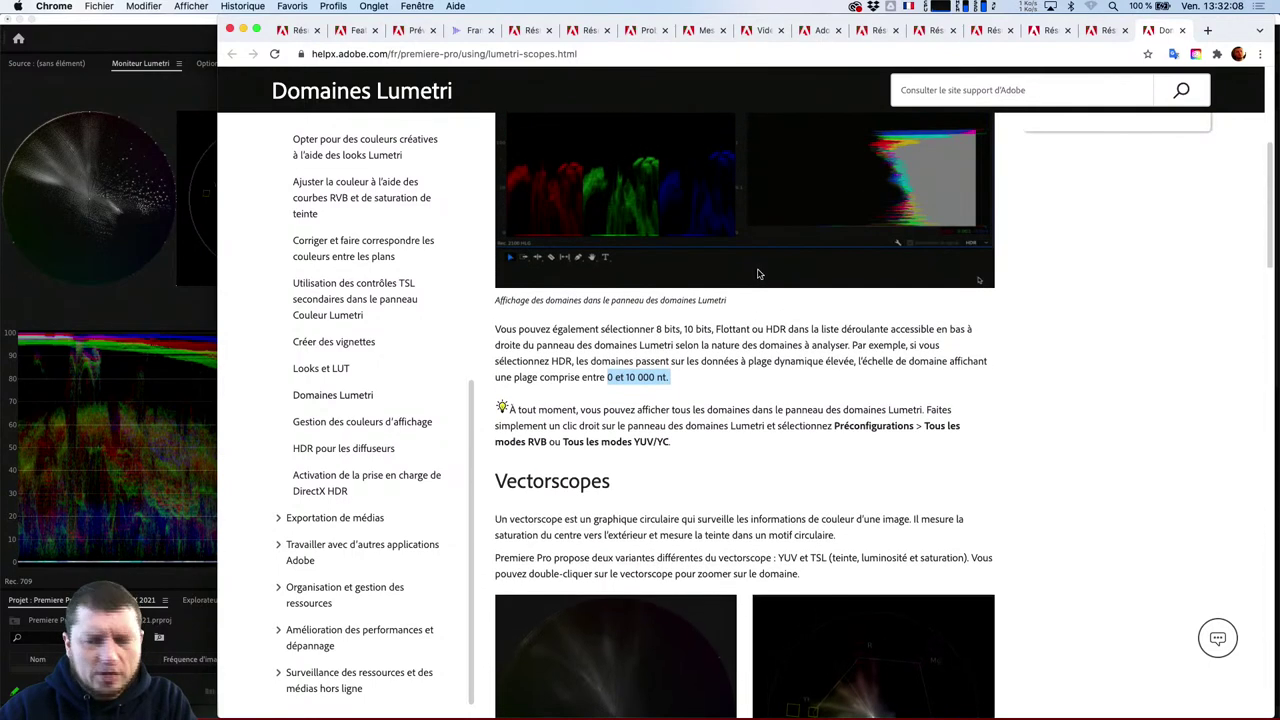
# Read the Vectorscopes, Histogramme and Parade sections of the Lumetri scopes help page
pyautogui.scroll(-3, 665, 313)
pyautogui.scroll(-5, 736, 338)
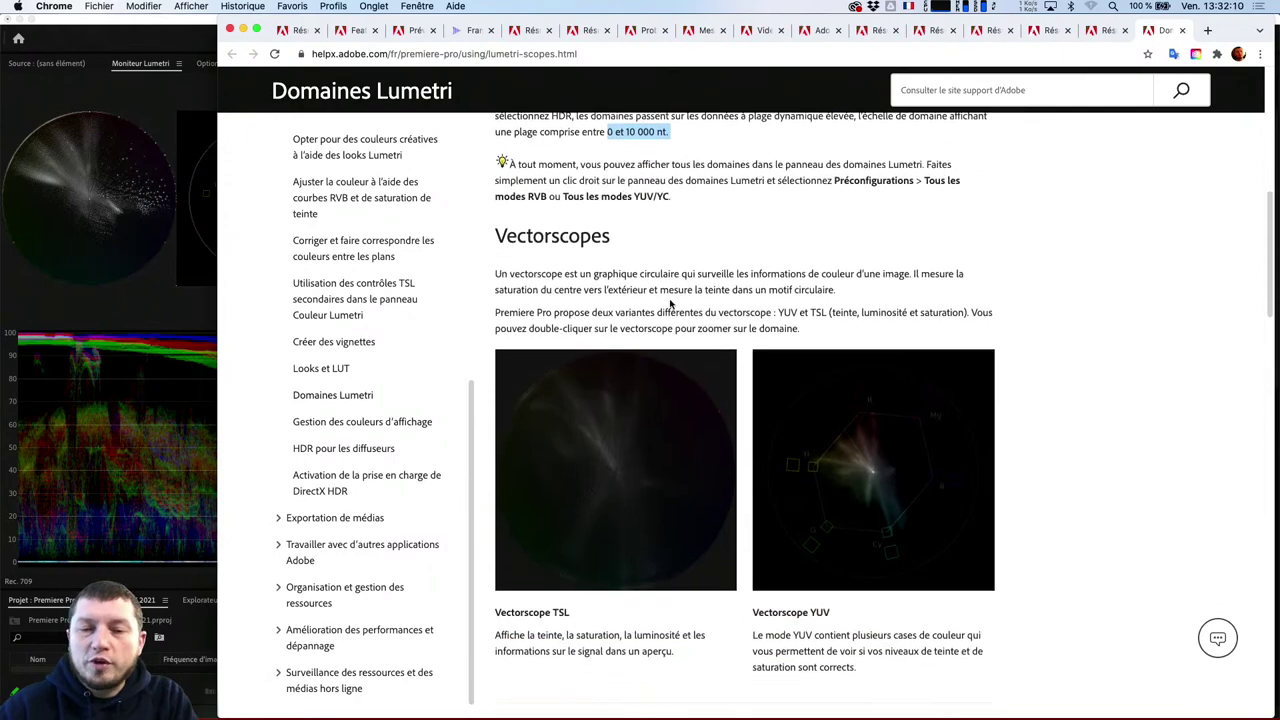
pyautogui.scroll(-10, 736, 338)
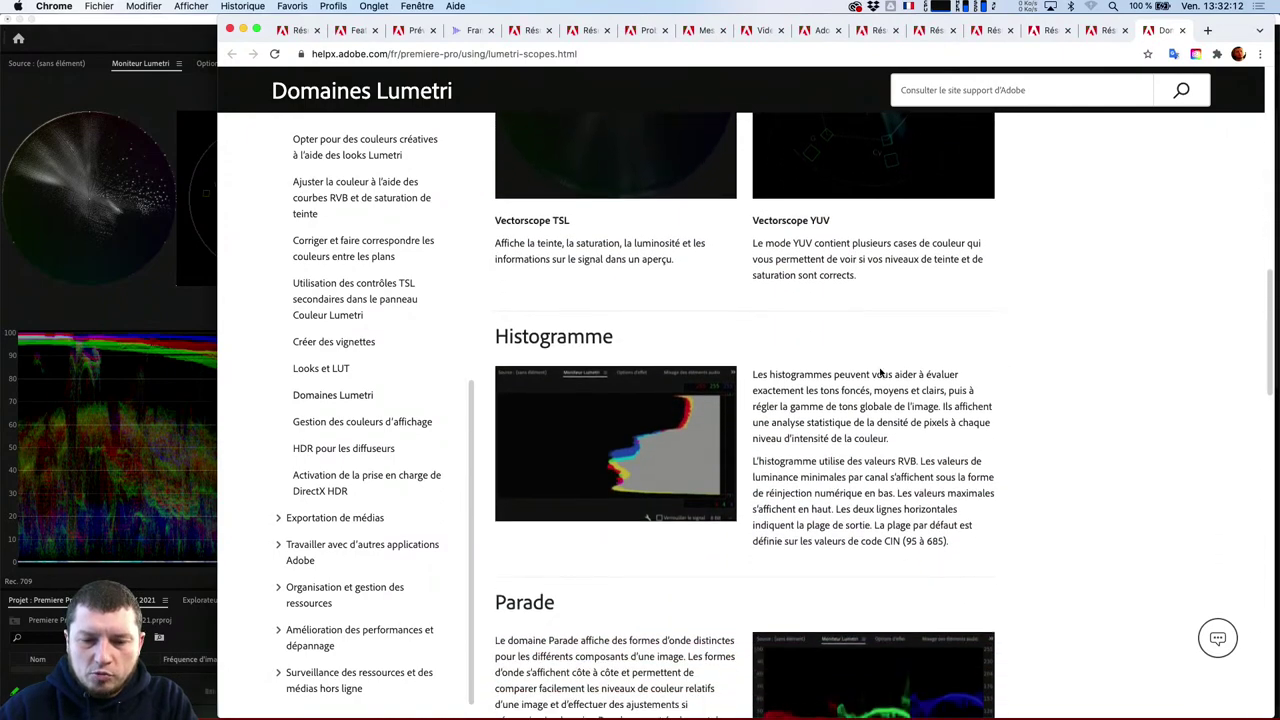
pyautogui.scroll(-3, 900, 430)
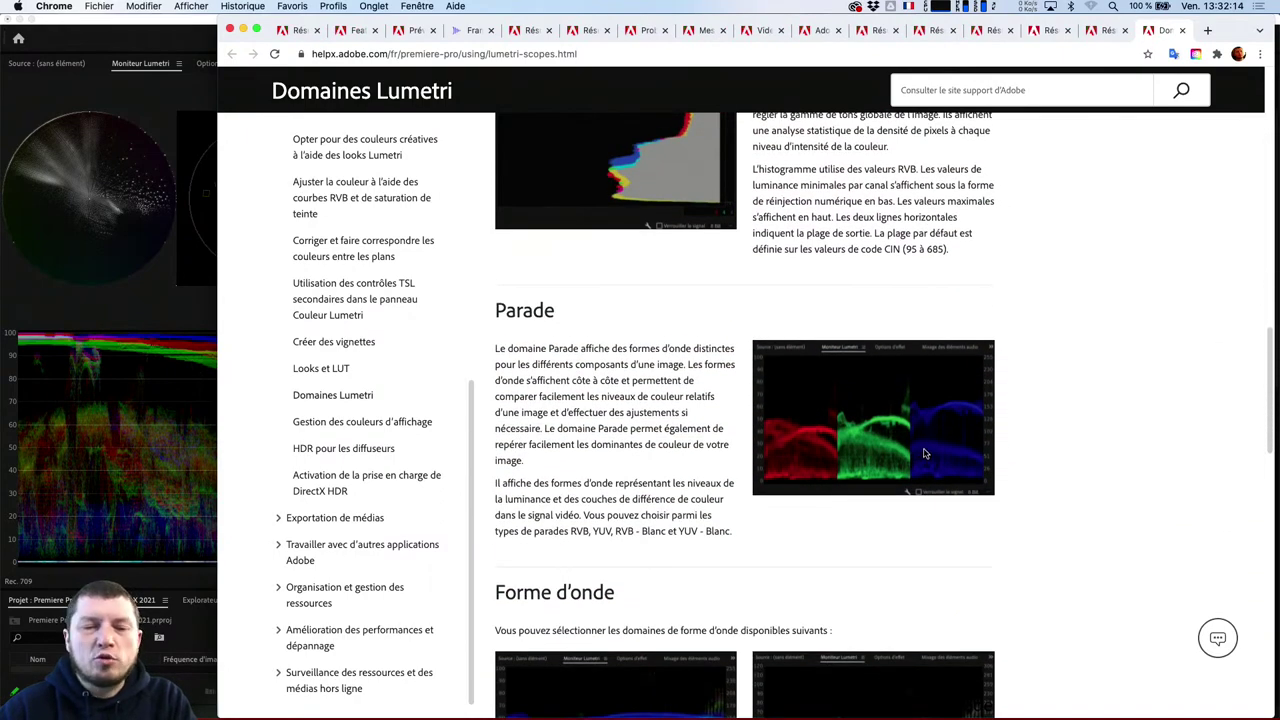
pyautogui.scroll(-2, 876, 459)
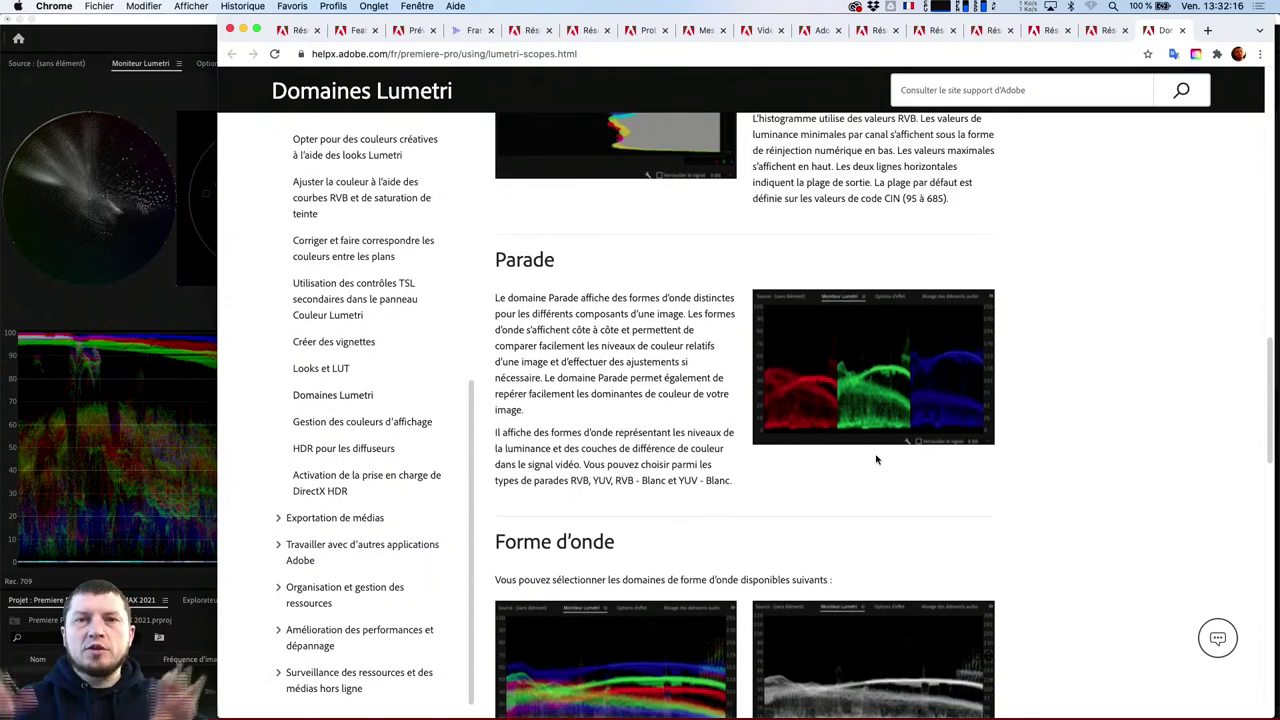
pyautogui.scroll(-3, 875, 420)
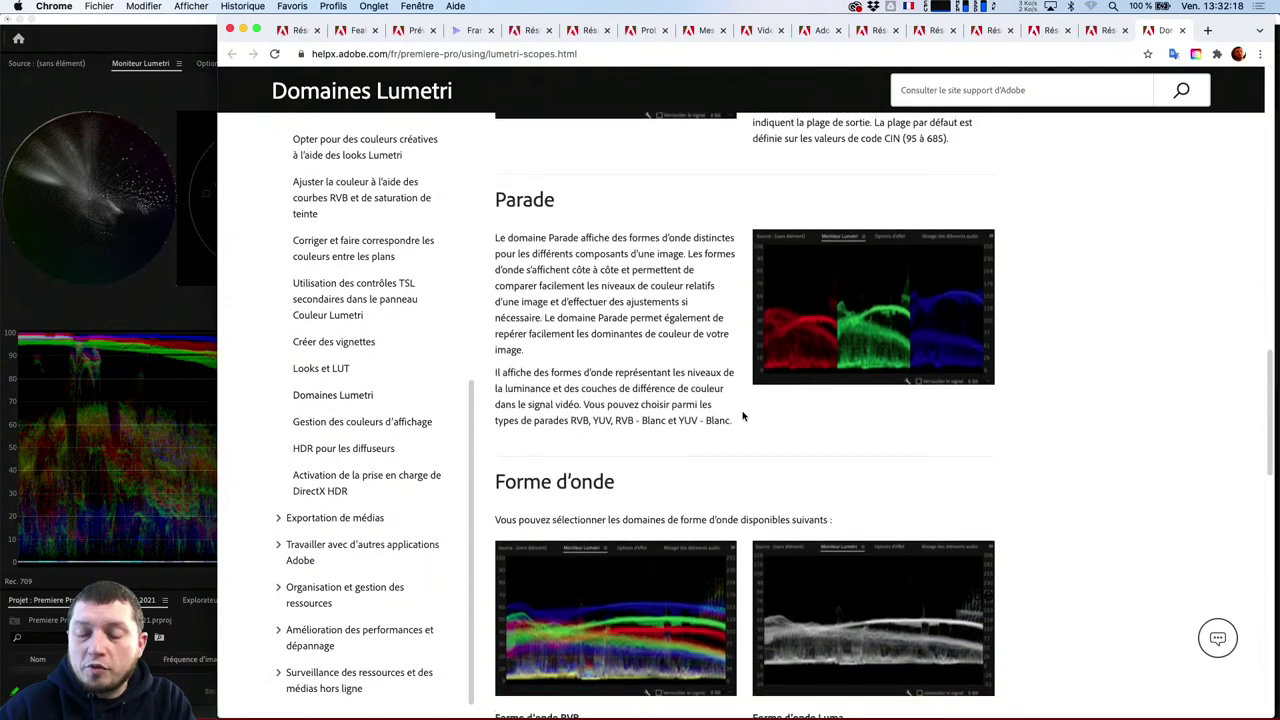
# Examine the "Forme d'onde" section, comparing the RVB, Luma, YC and YC without chrominance waveforms
pyautogui.scroll(-3, 877, 428)
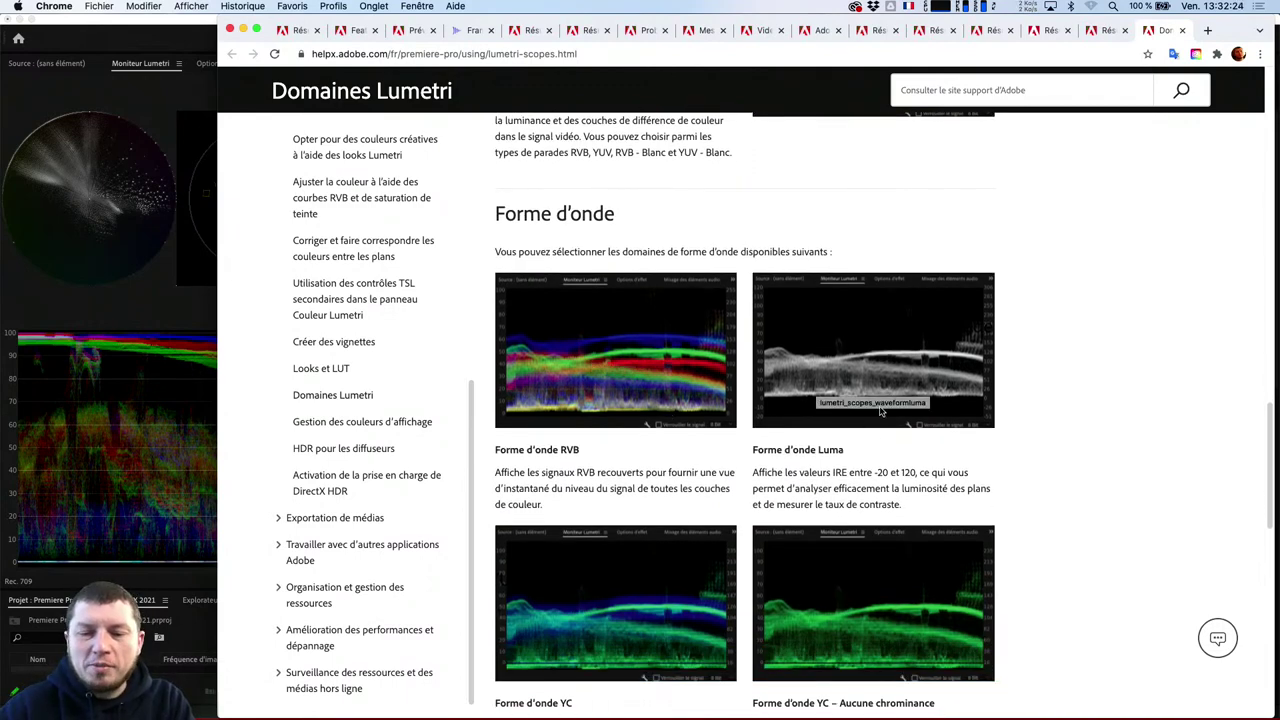
pyautogui.scroll(-2, 907, 422)
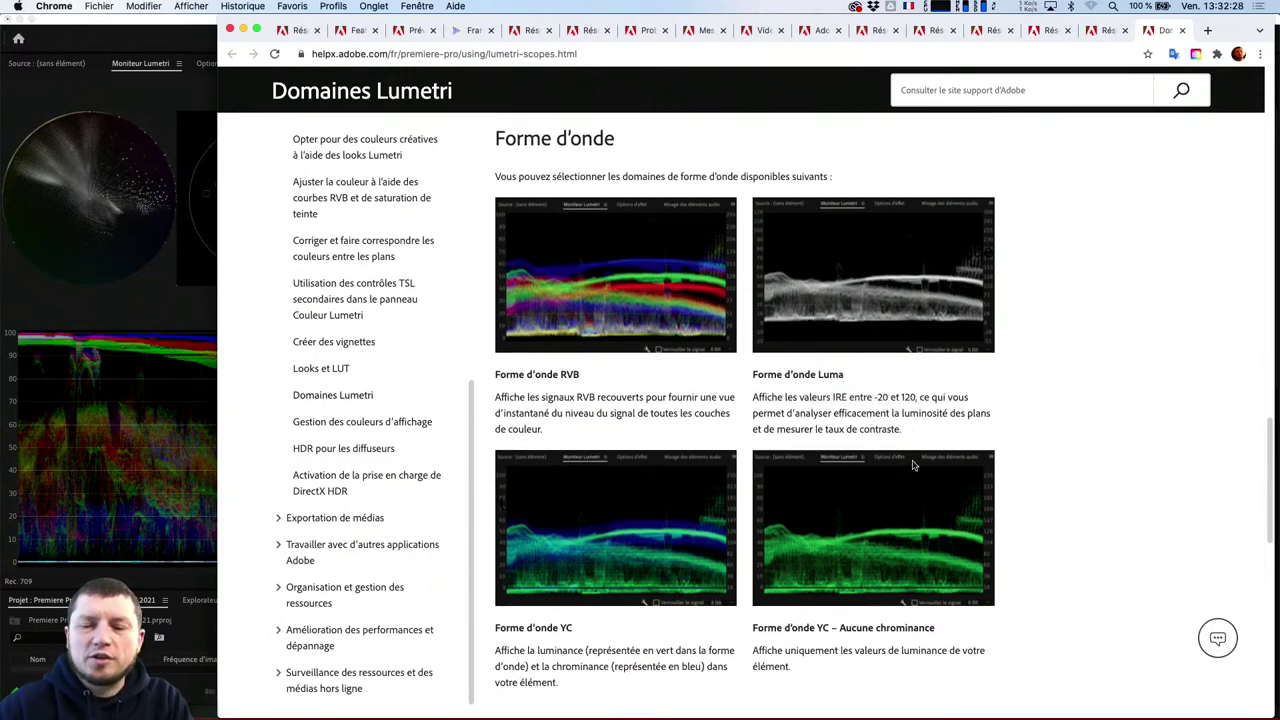
pyautogui.scroll(-3, 614, 573)
pyautogui.scroll(-3, 655, 425)
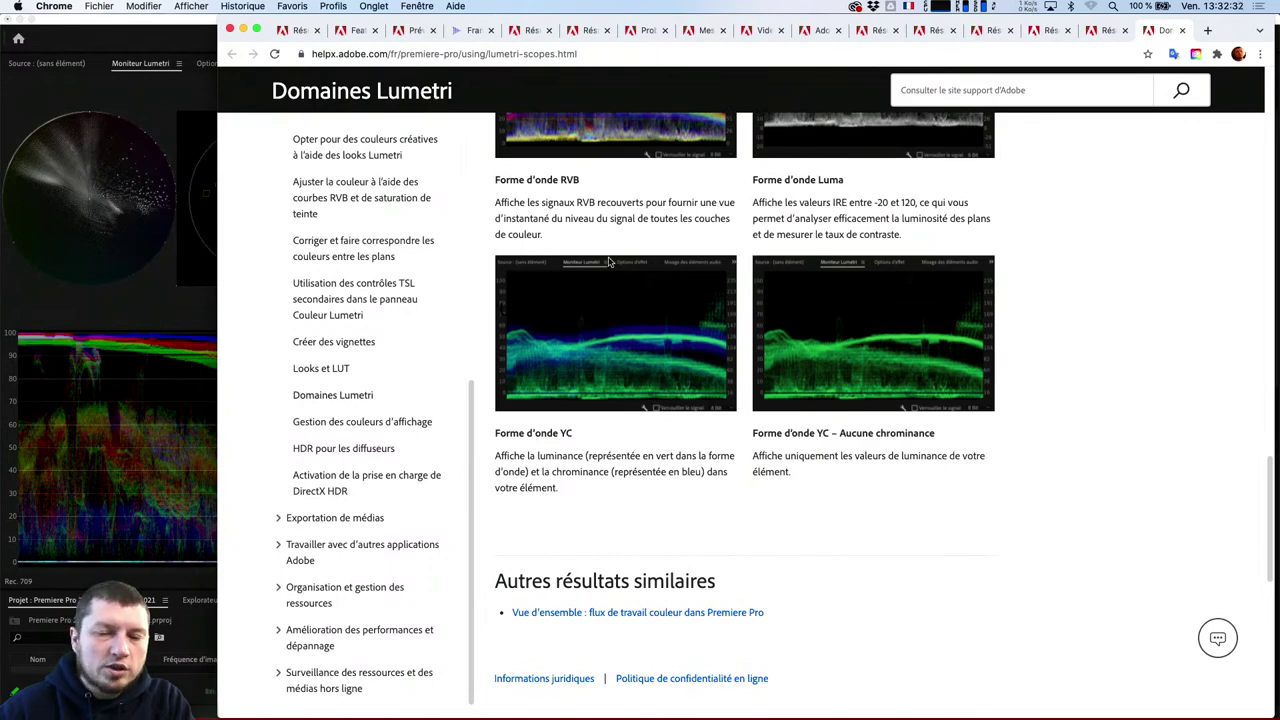
pyautogui.scroll(-1, 740, 331)
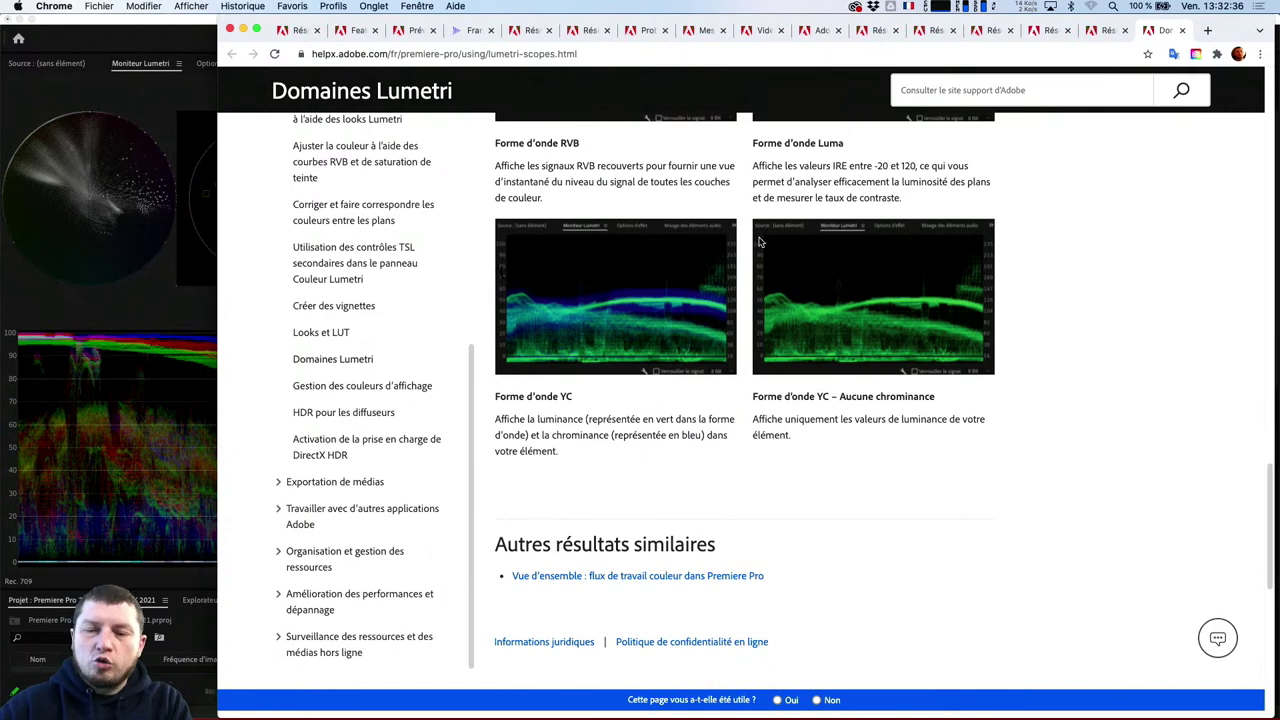
# Review the YC waveform illustrations with and without chrominance, then return to the start of the "Domaines Lumetri" page
pyautogui.scroll(-1, 843, 246)
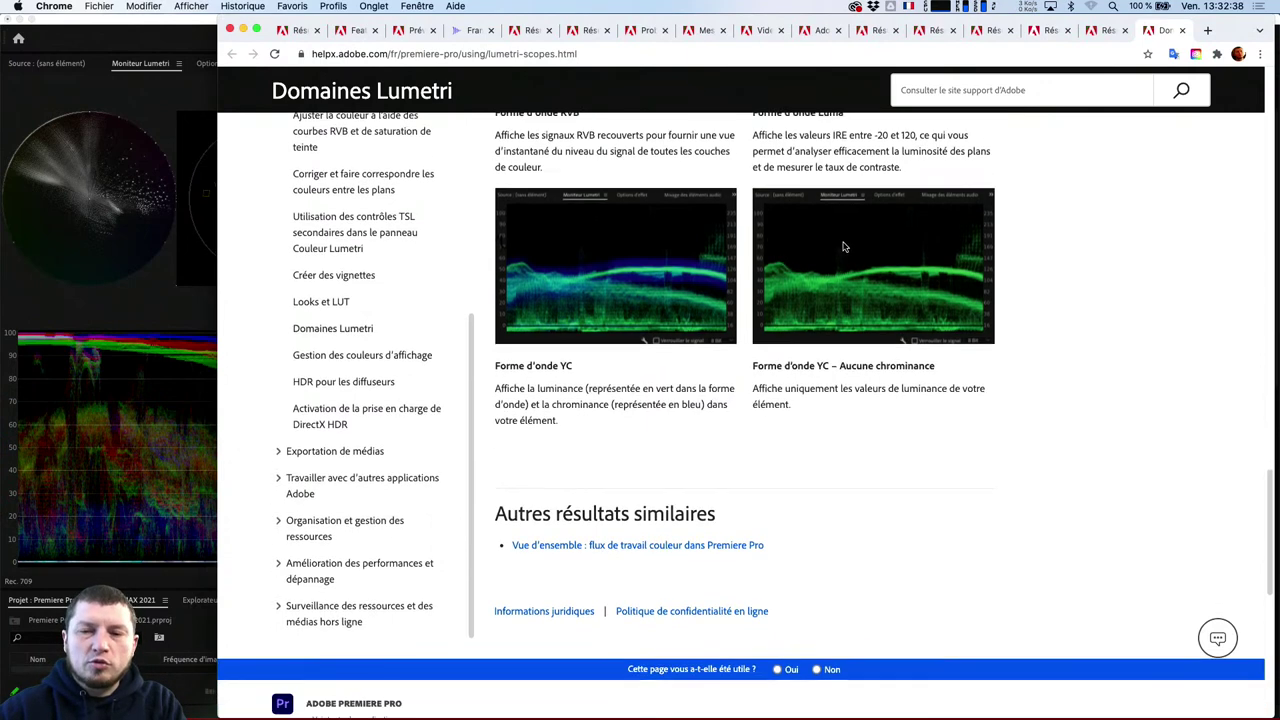
pyautogui.scroll(1, 644, 393)
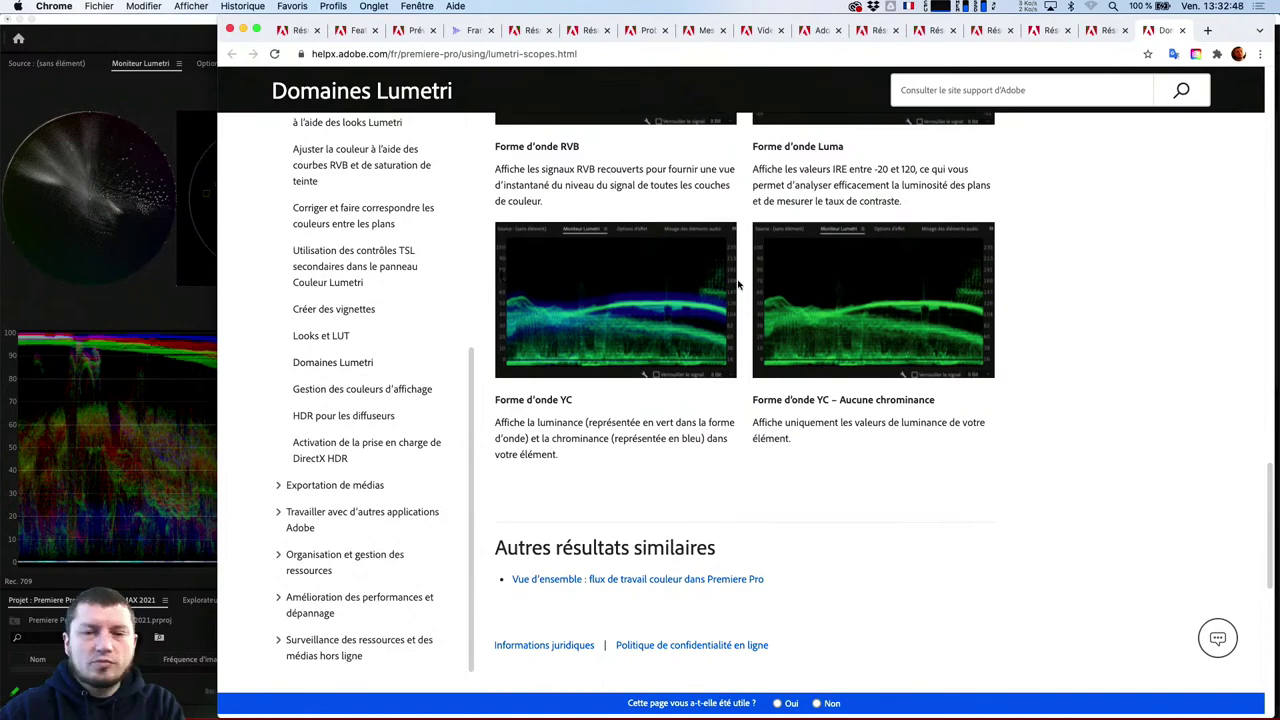
pyautogui.scroll(-5, 690, 397)
pyautogui.scroll(4, 700, 391)
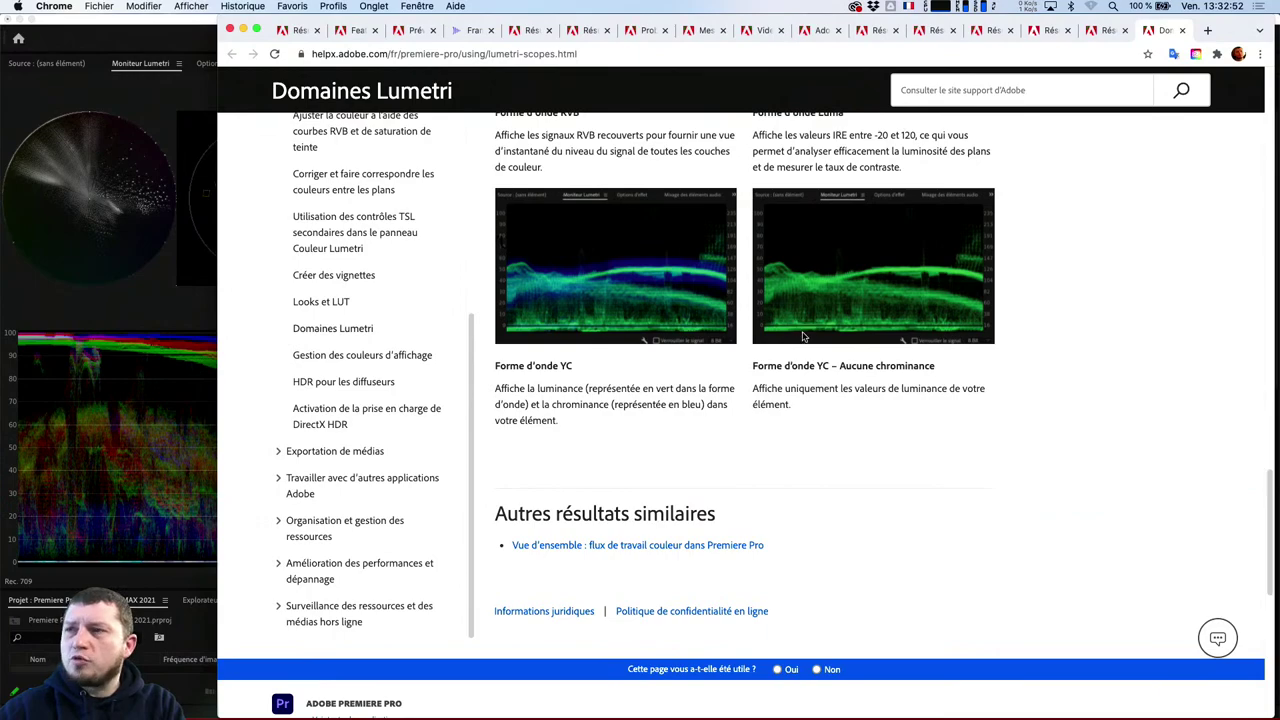
pyautogui.scroll(15, 812, 352)
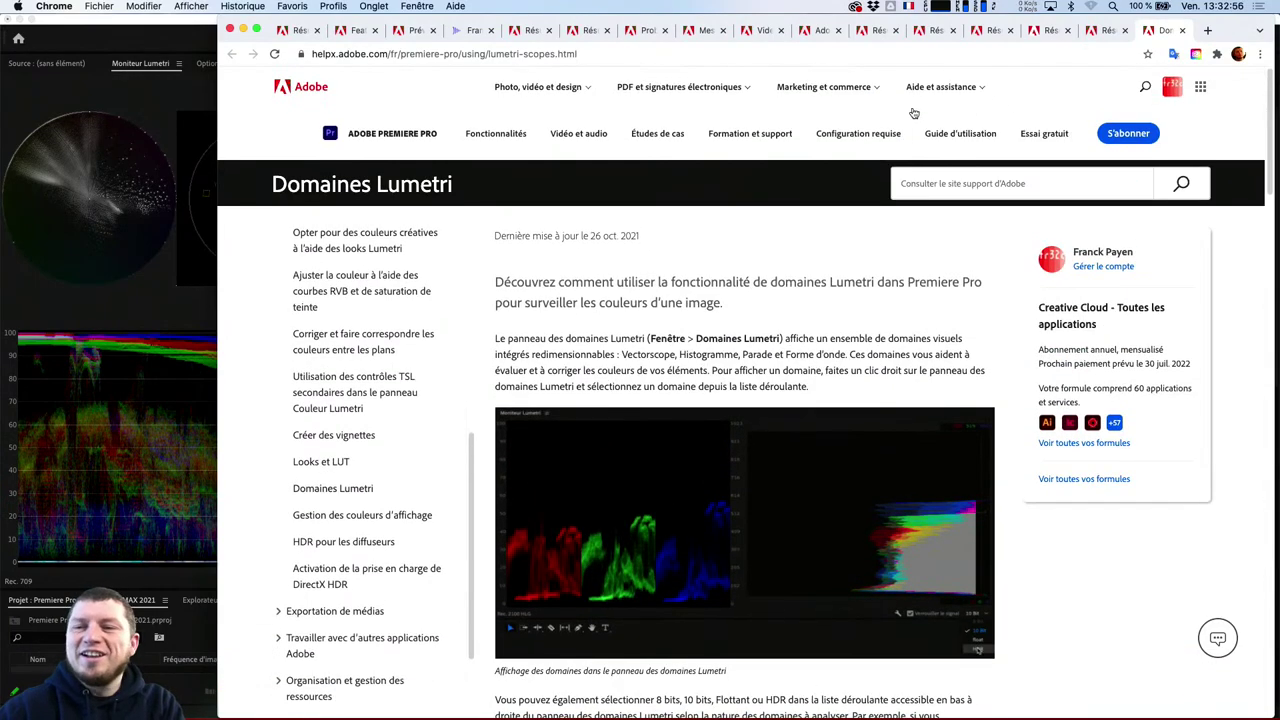
# Return to the October 2021 feature summary page and read the "Rétablissement de la sélection des raccords" section
pyautogui.click(1105, 30)
pyautogui.scroll(-6, 881, 341)
pyautogui.scroll(-3, 881, 341)
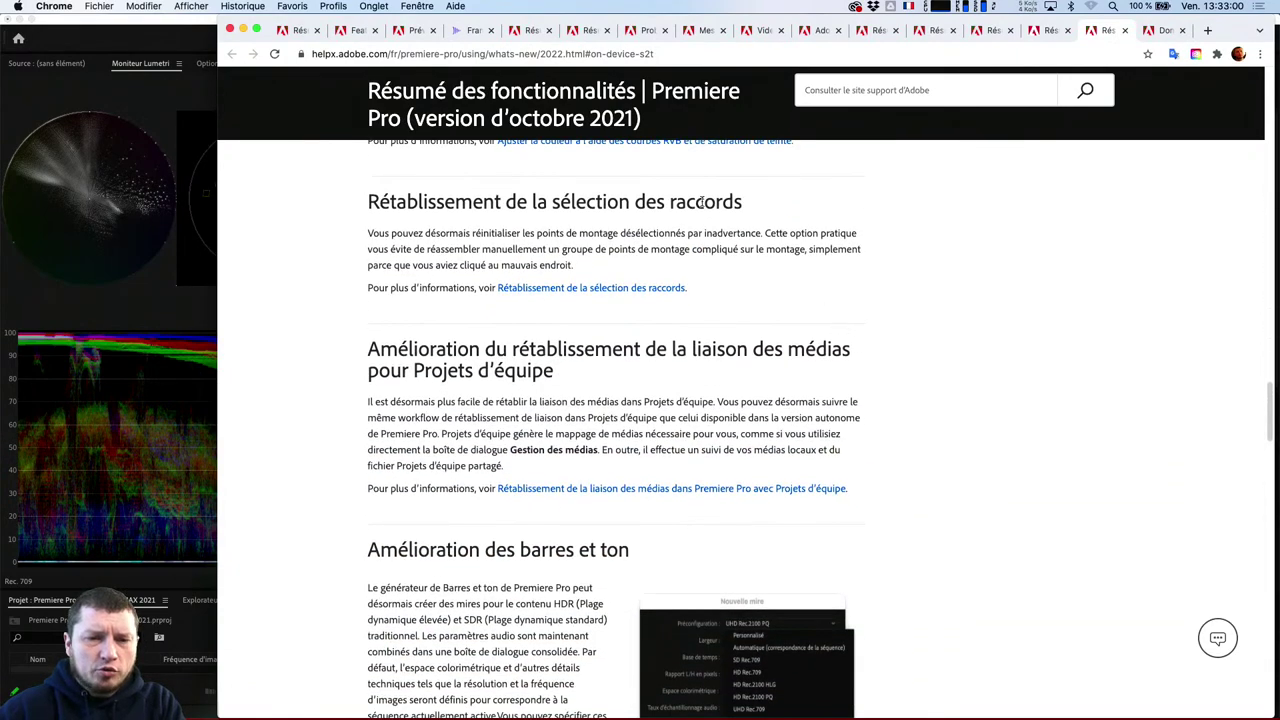
pyautogui.scroll(-1, 676, 295)
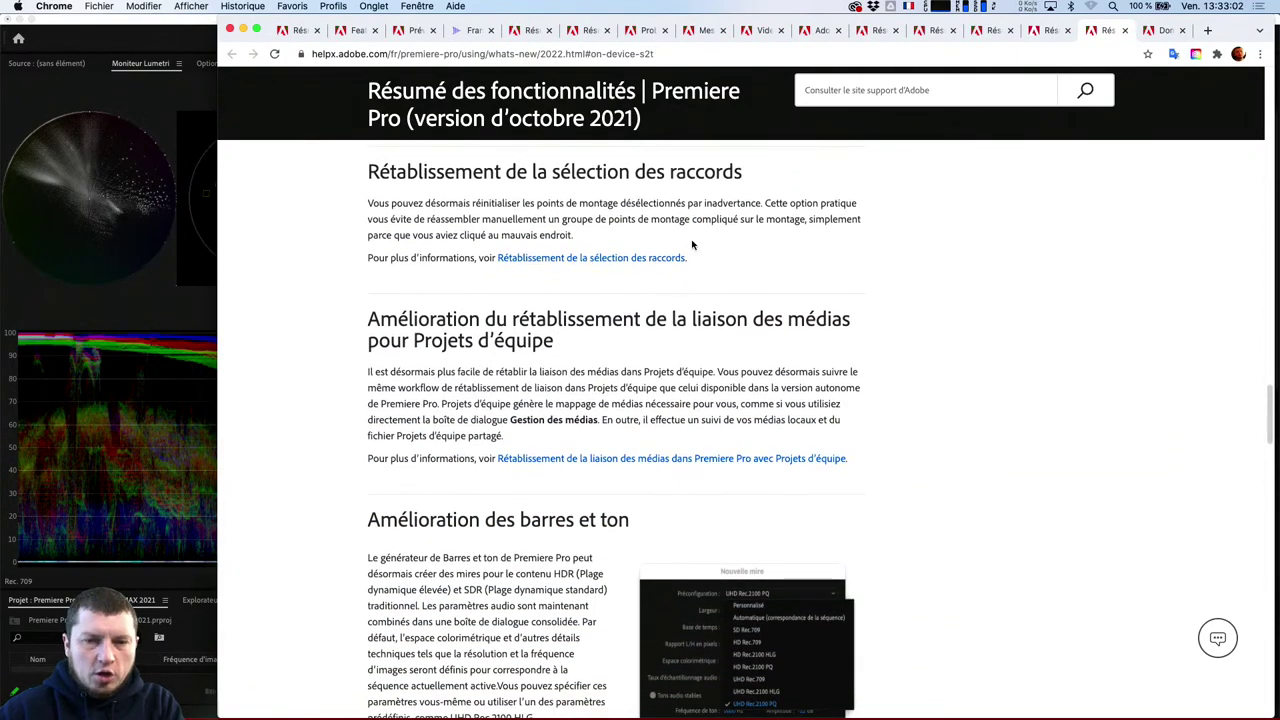
pyautogui.scroll(1, 692, 245)
# Switch to Premiere Pro, step back to 00:00:06:05, and look through the commands available for the sequence and the rugby video clip
pyautogui.press('super+Tab')
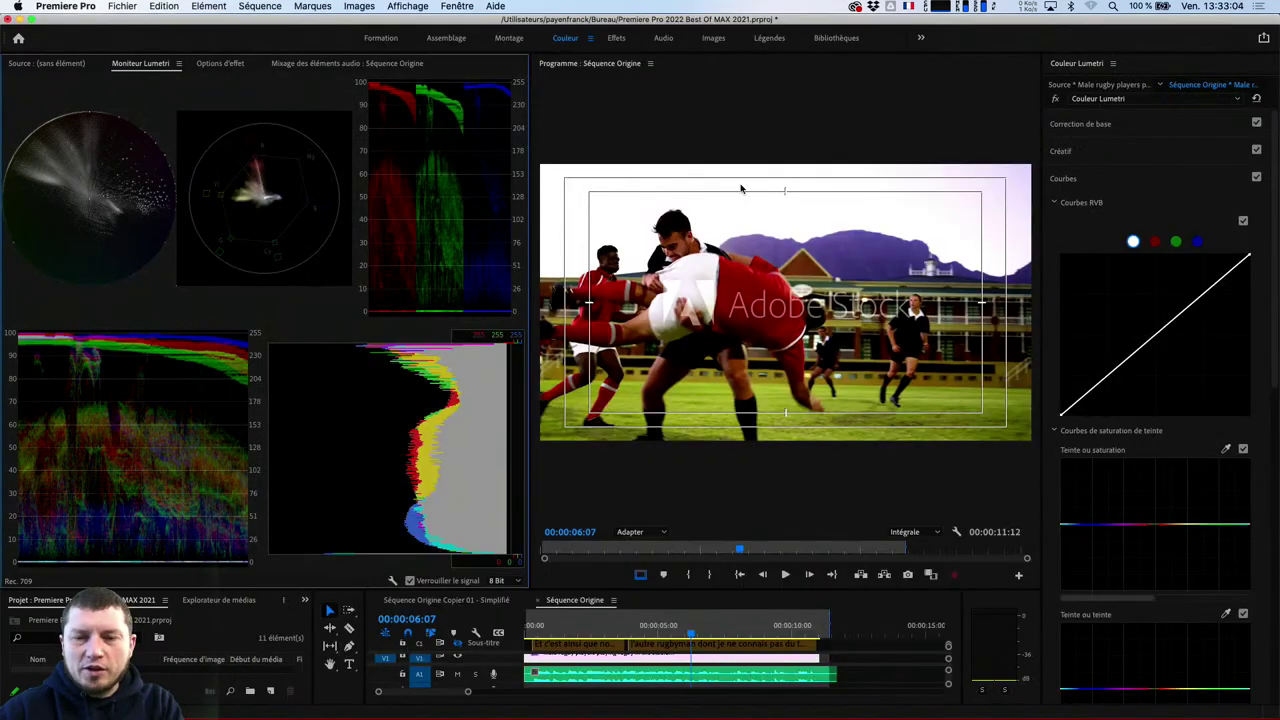
pyautogui.press('Left')
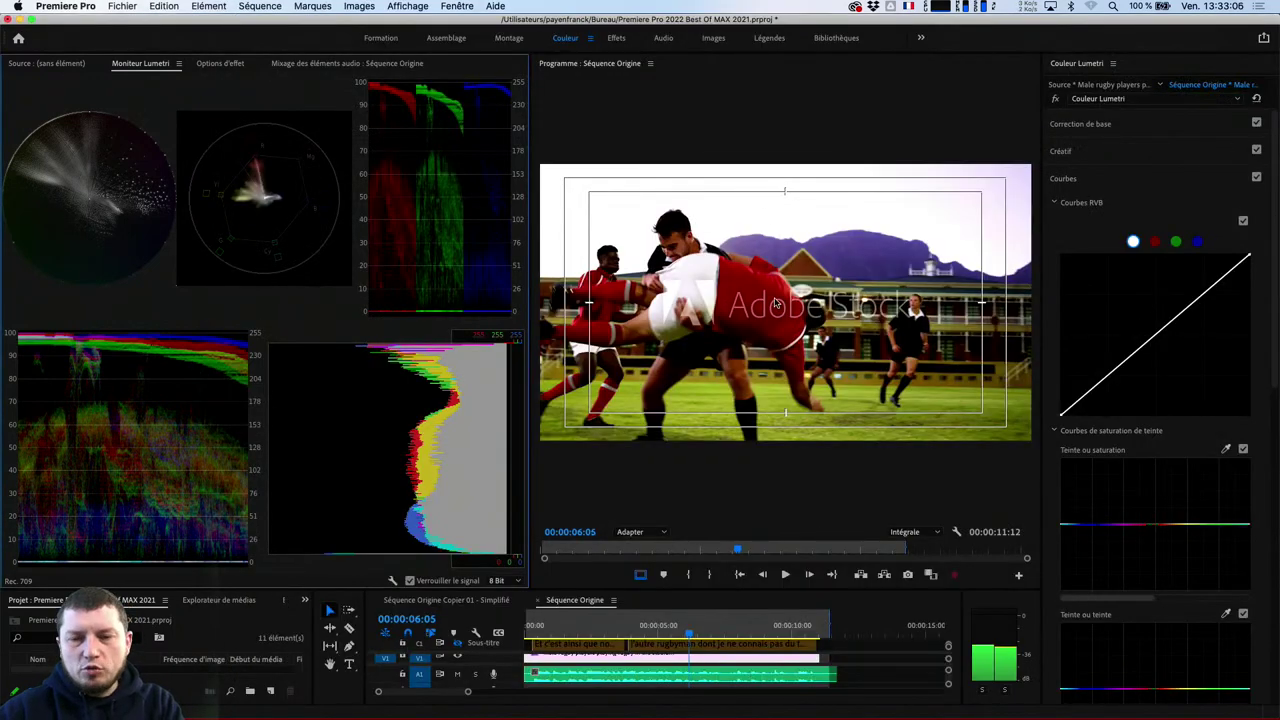
pyautogui.press('Left')
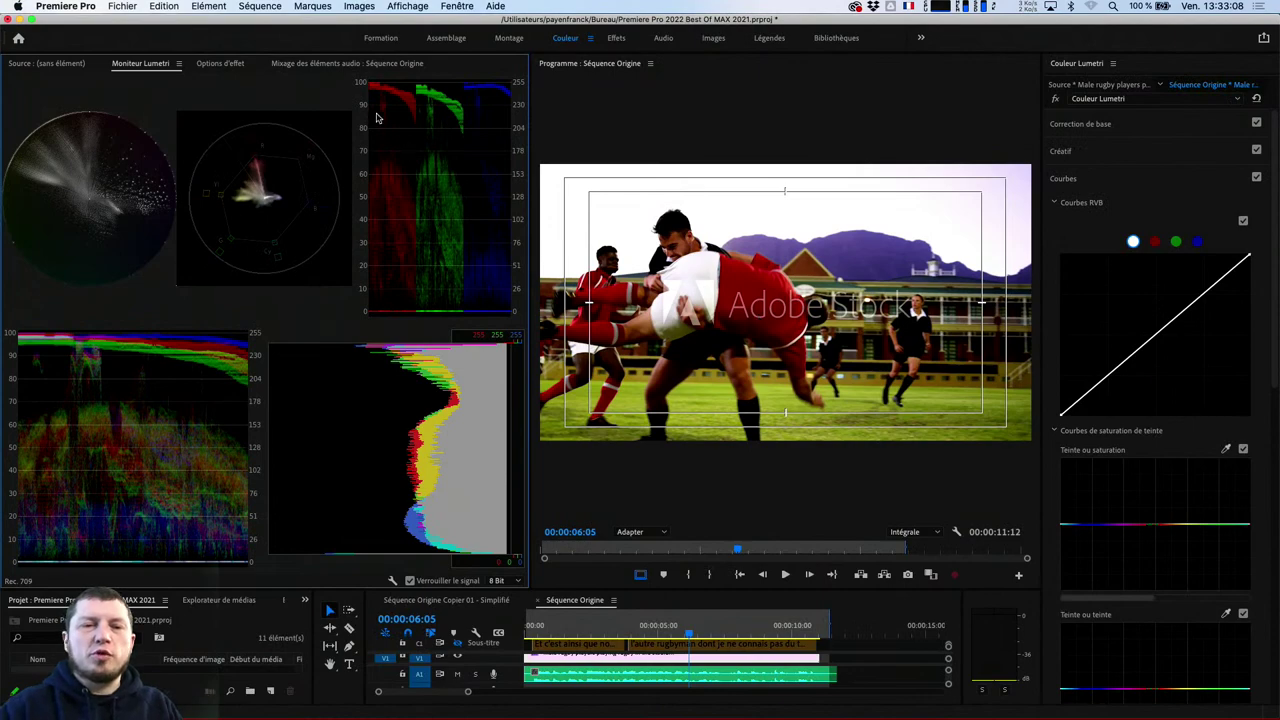
pyautogui.click(259, 6)
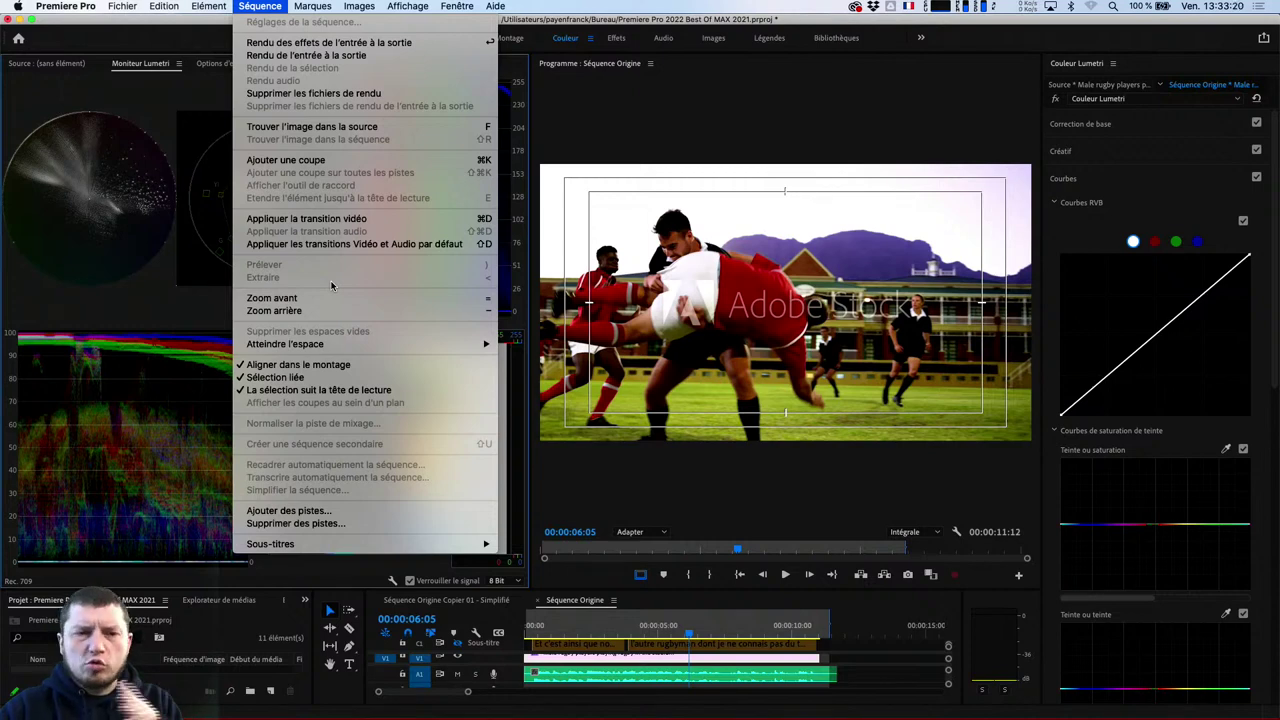
pyautogui.moveTo(221, 6)
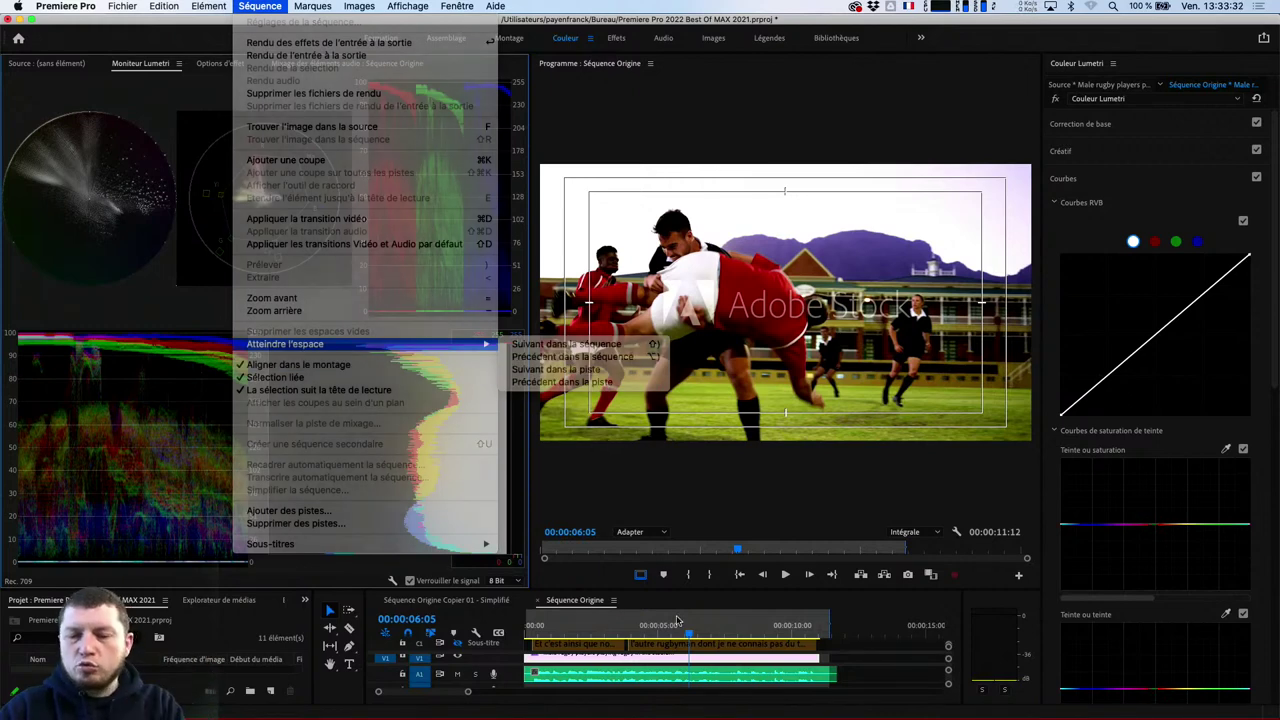
pyautogui.click(650, 560)
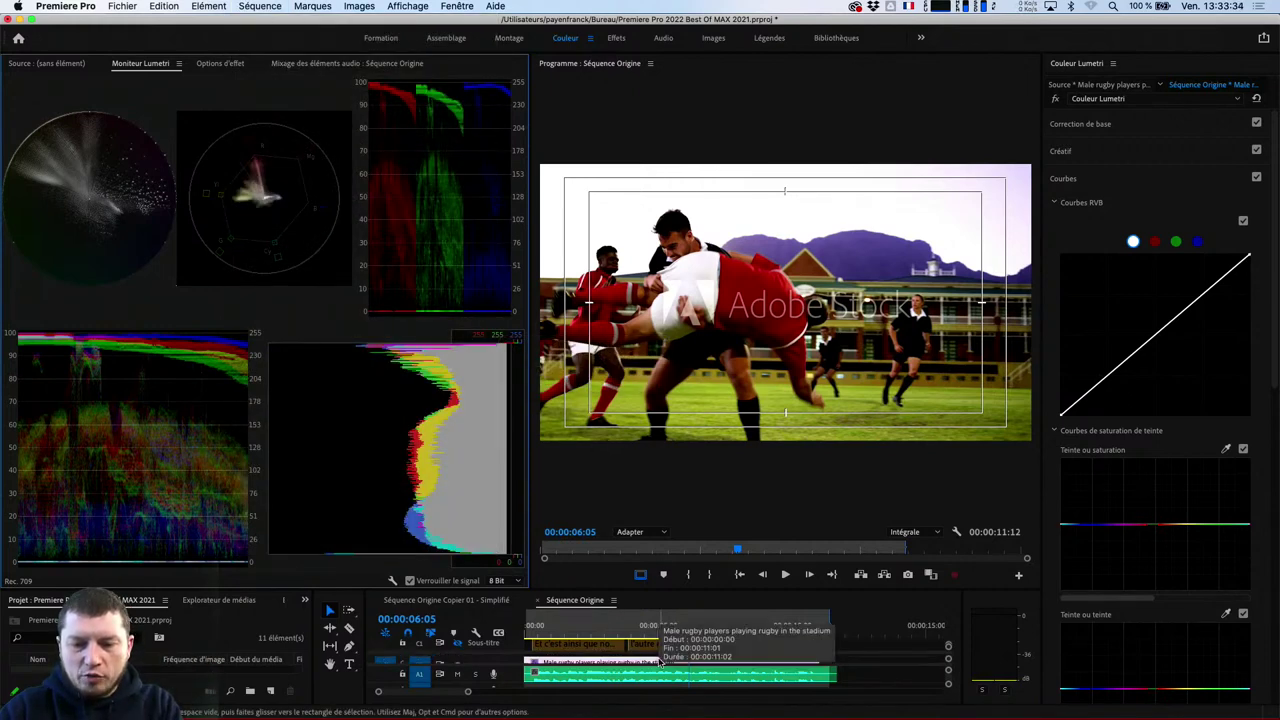
pyautogui.click(659, 662)
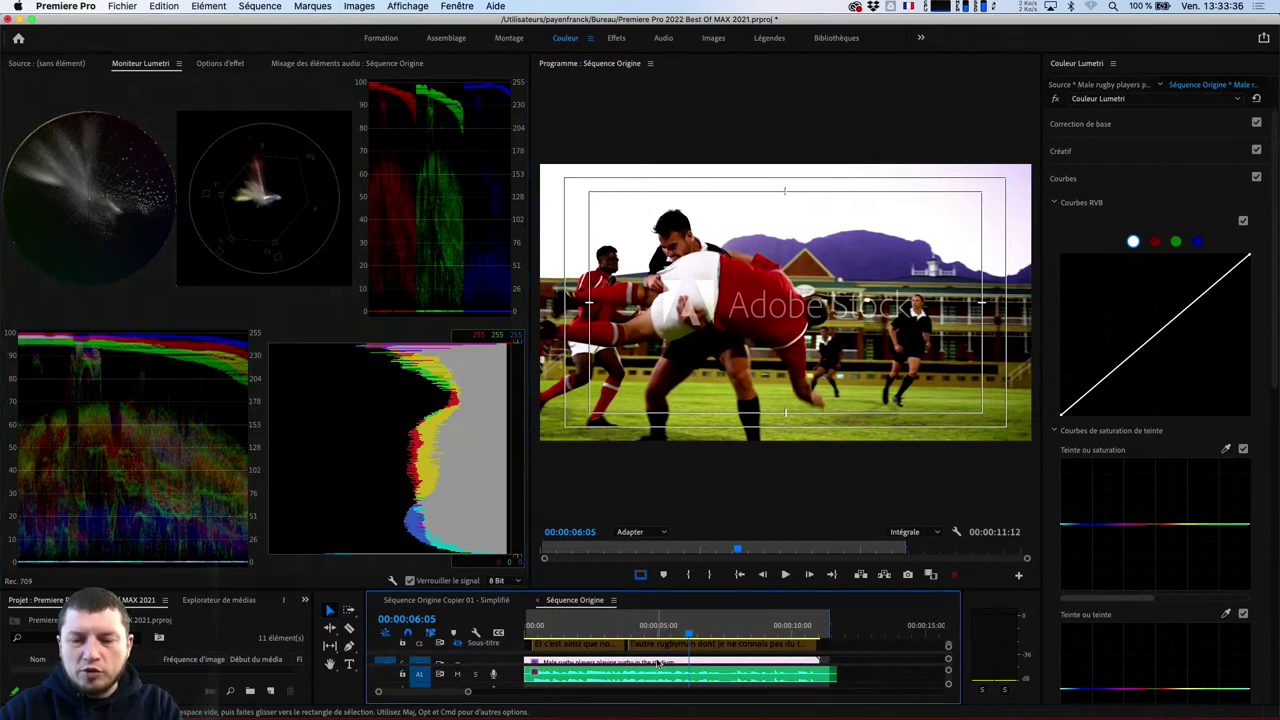
pyautogui.rightClick(659, 662)
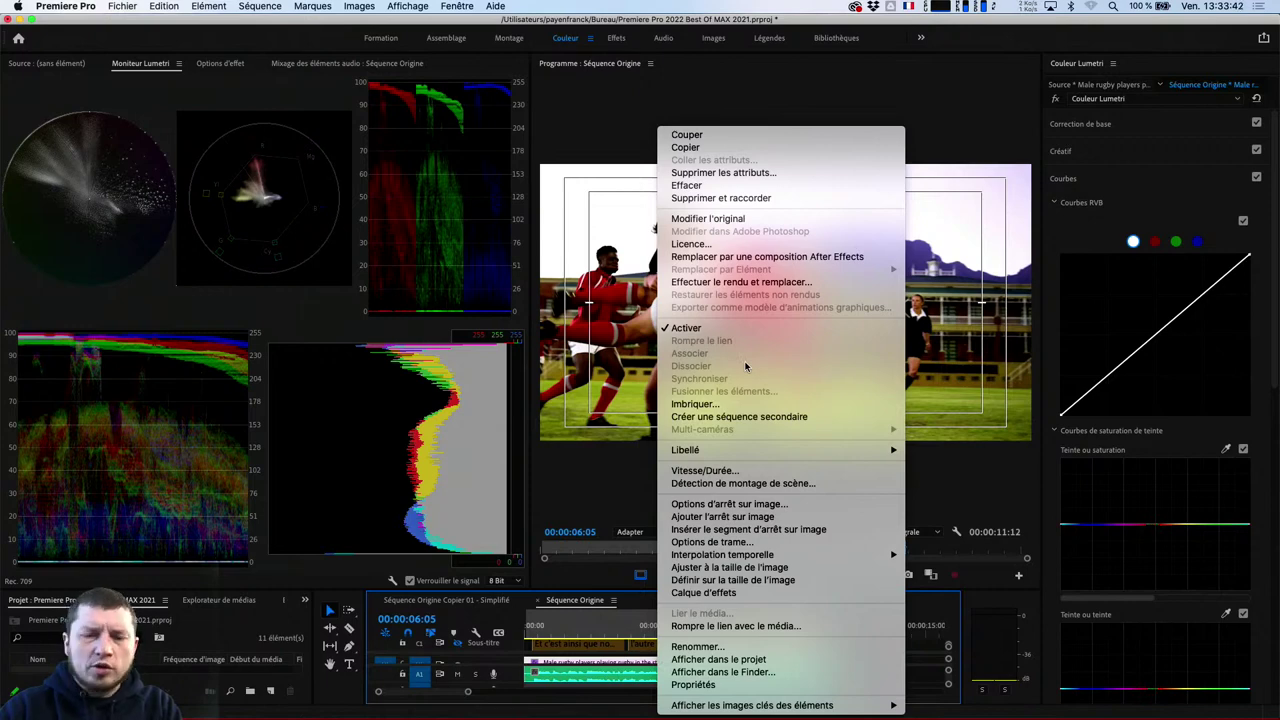
# Switch to Chrome and read the "Amélioration des barres et ton" section of the feature summary
pyautogui.press('super+Tab')
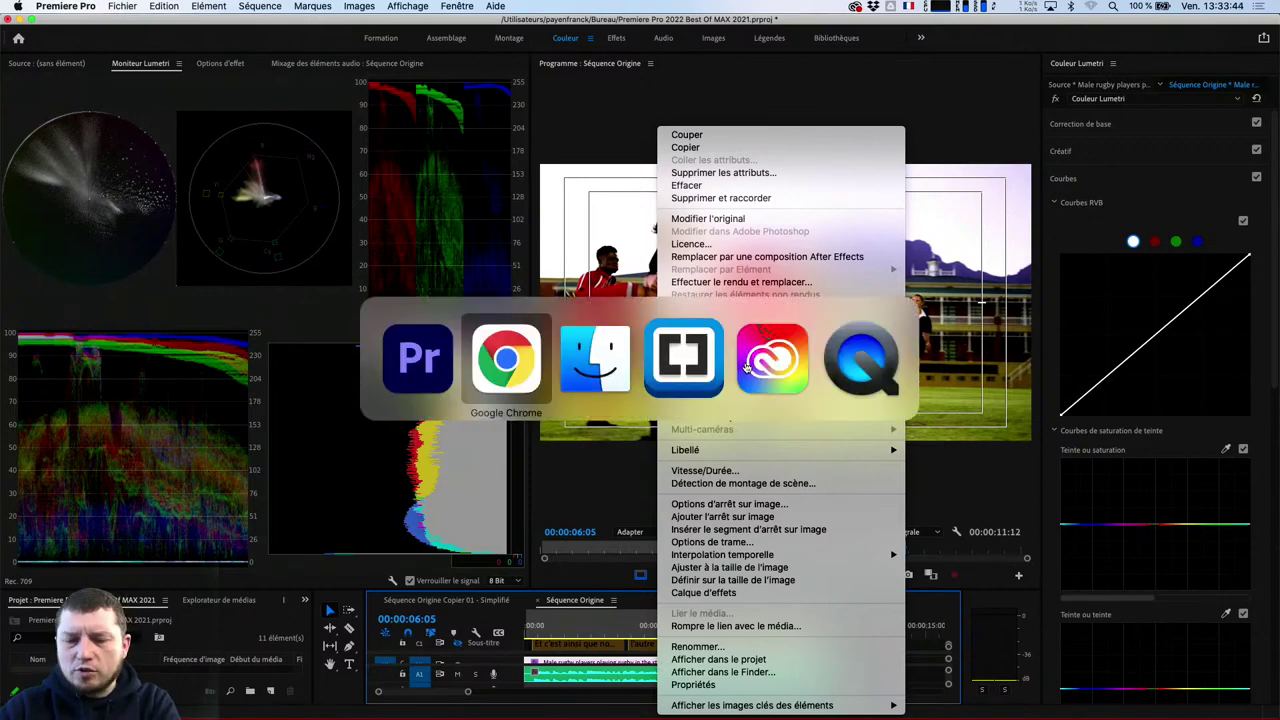
pyautogui.scroll(-5, 816, 387)
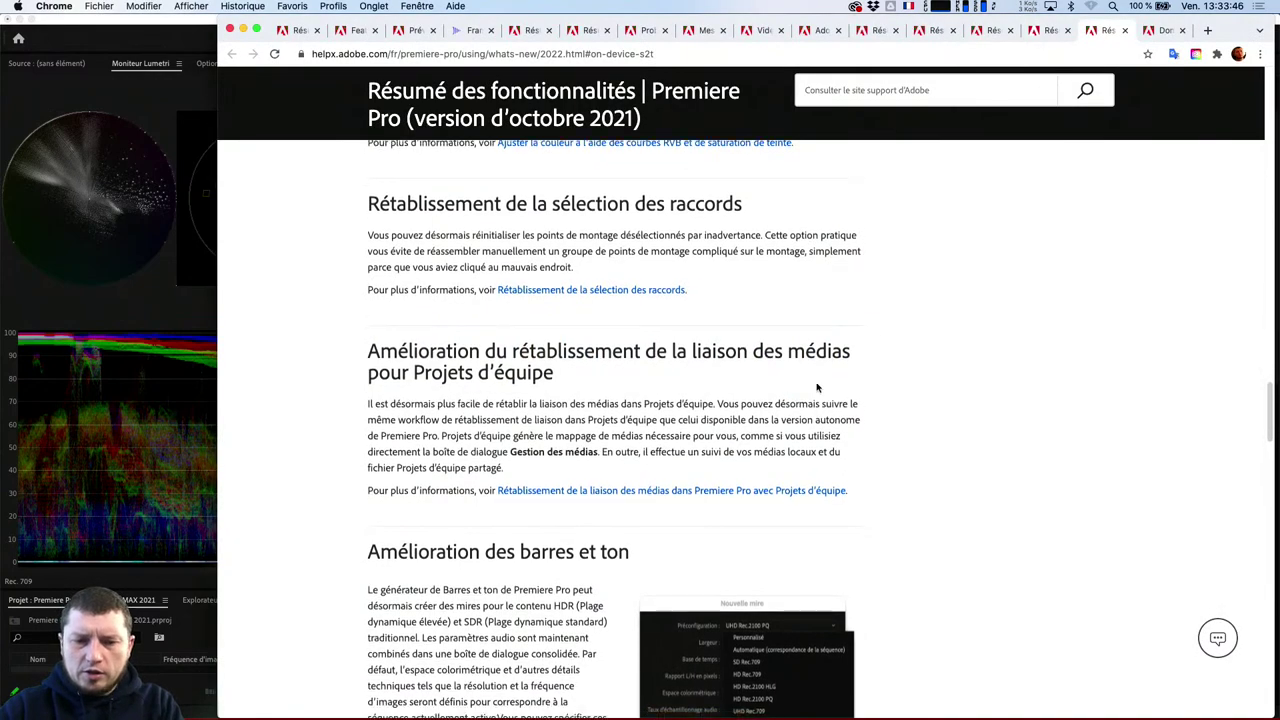
pyautogui.scroll(-1, 816, 387)
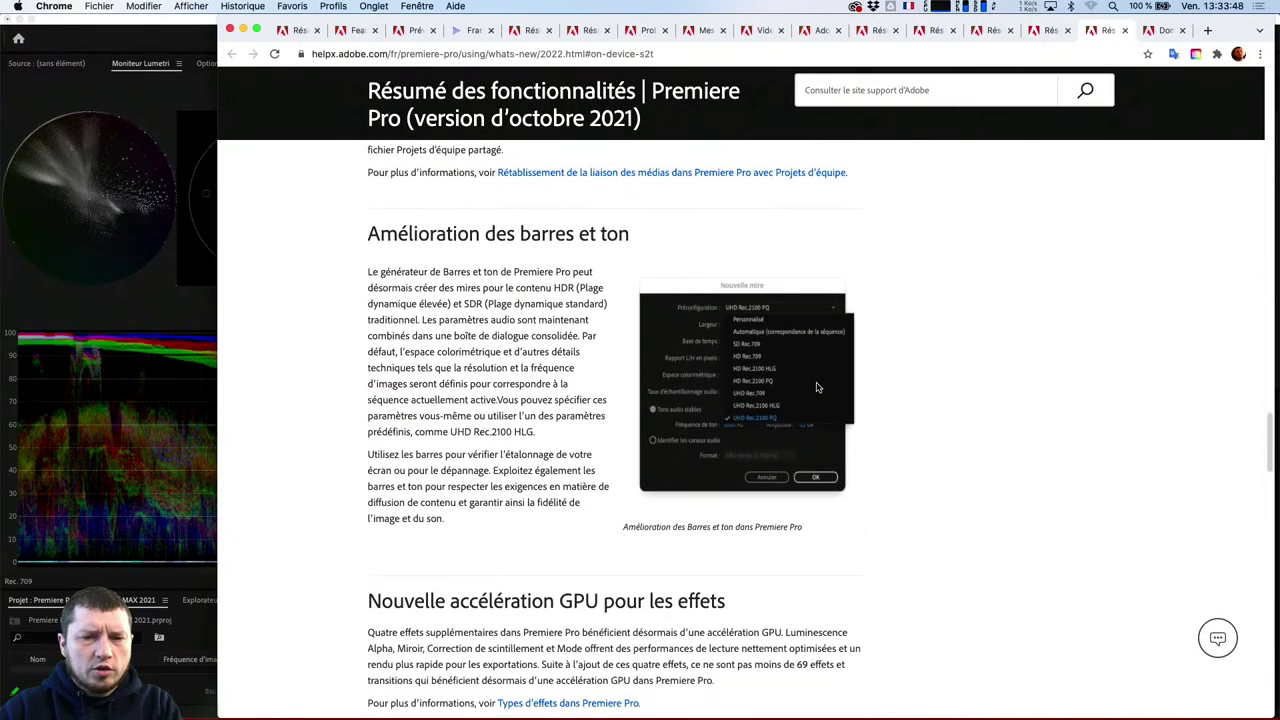
pyautogui.scroll(-1, 816, 387)
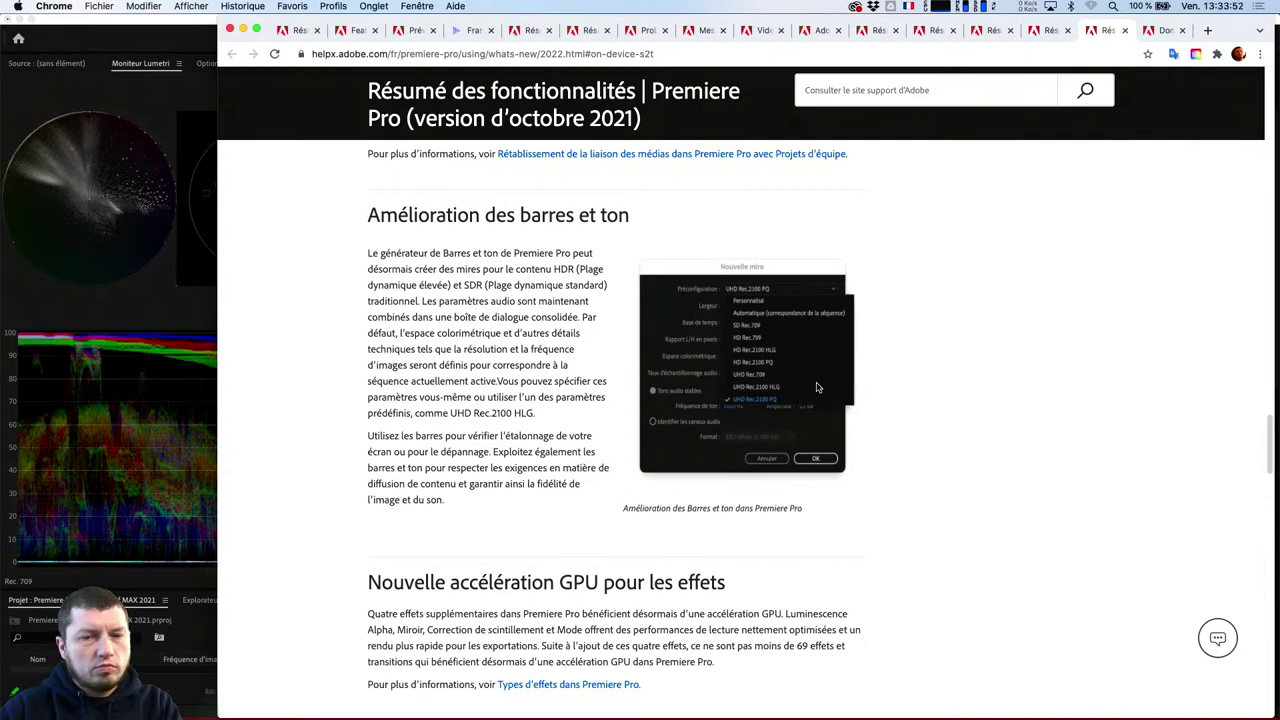
pyautogui.scroll(-1, 816, 387)
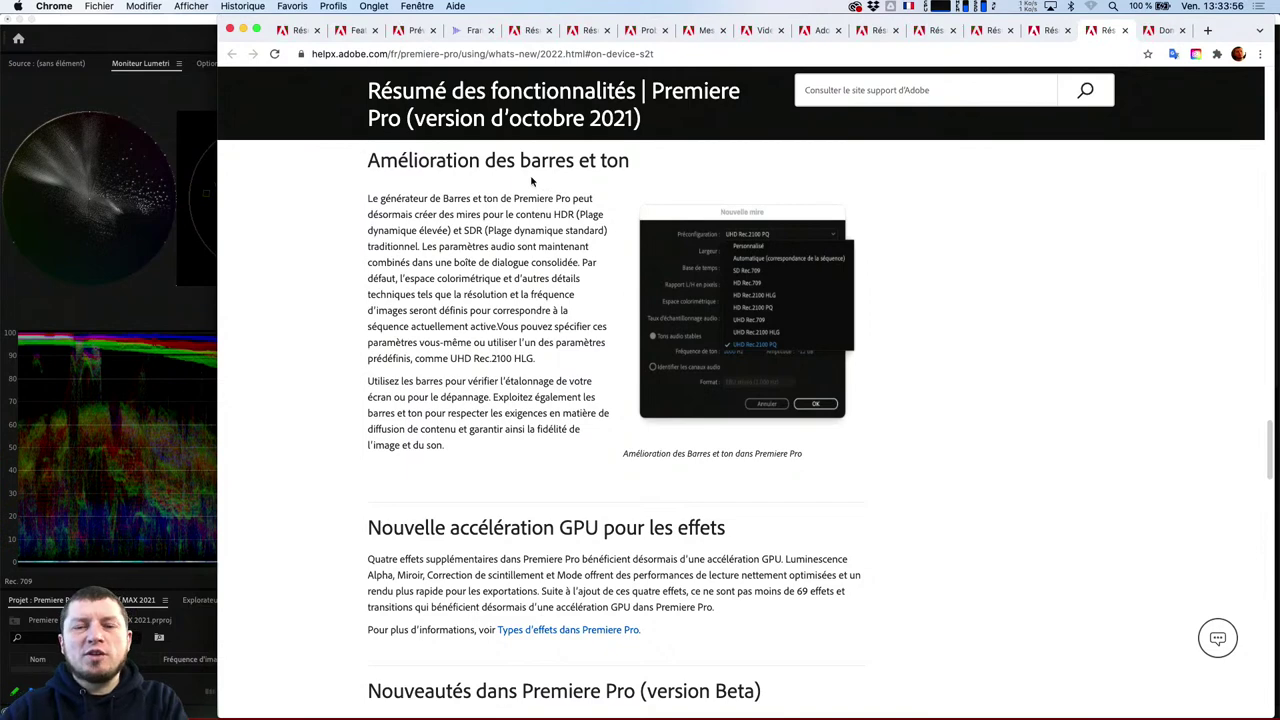
# Read the section on new GPU acceleration for effects and examine the Remix illustration under the Beta novelties
pyautogui.scroll(-1, 532, 181)
pyautogui.scroll(-1, 532, 181)
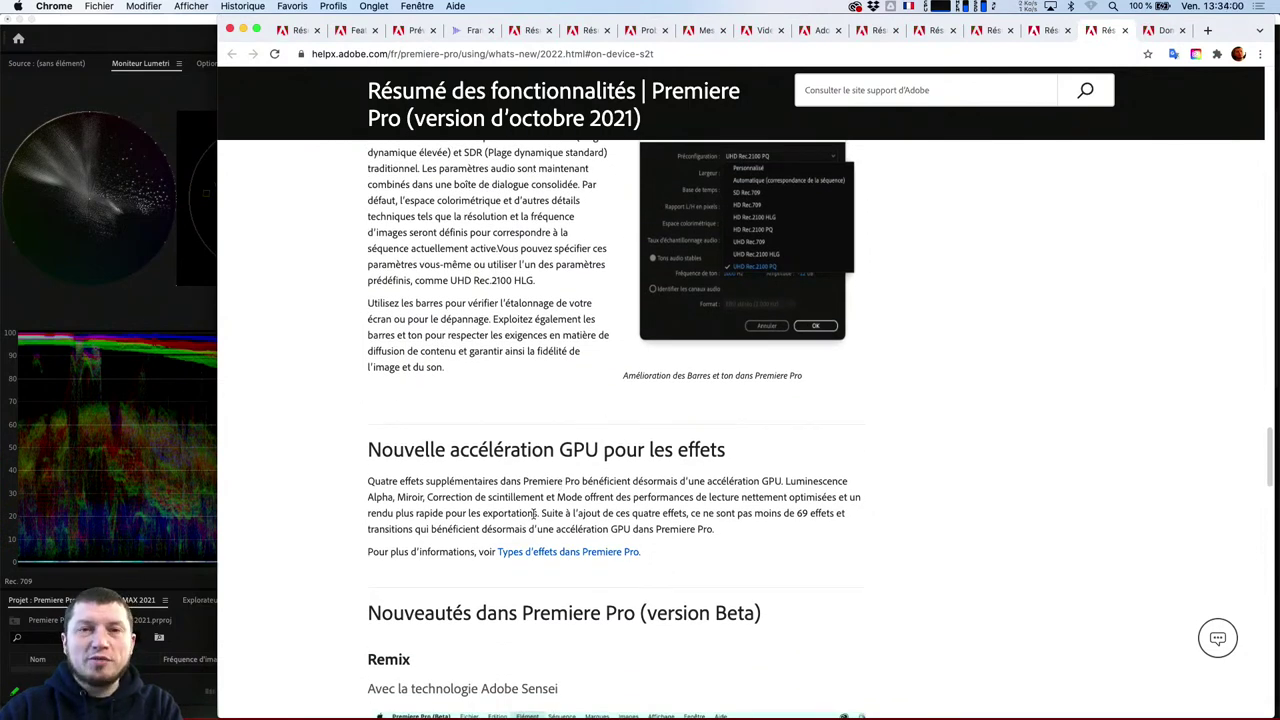
pyautogui.scroll(-6, 533, 513)
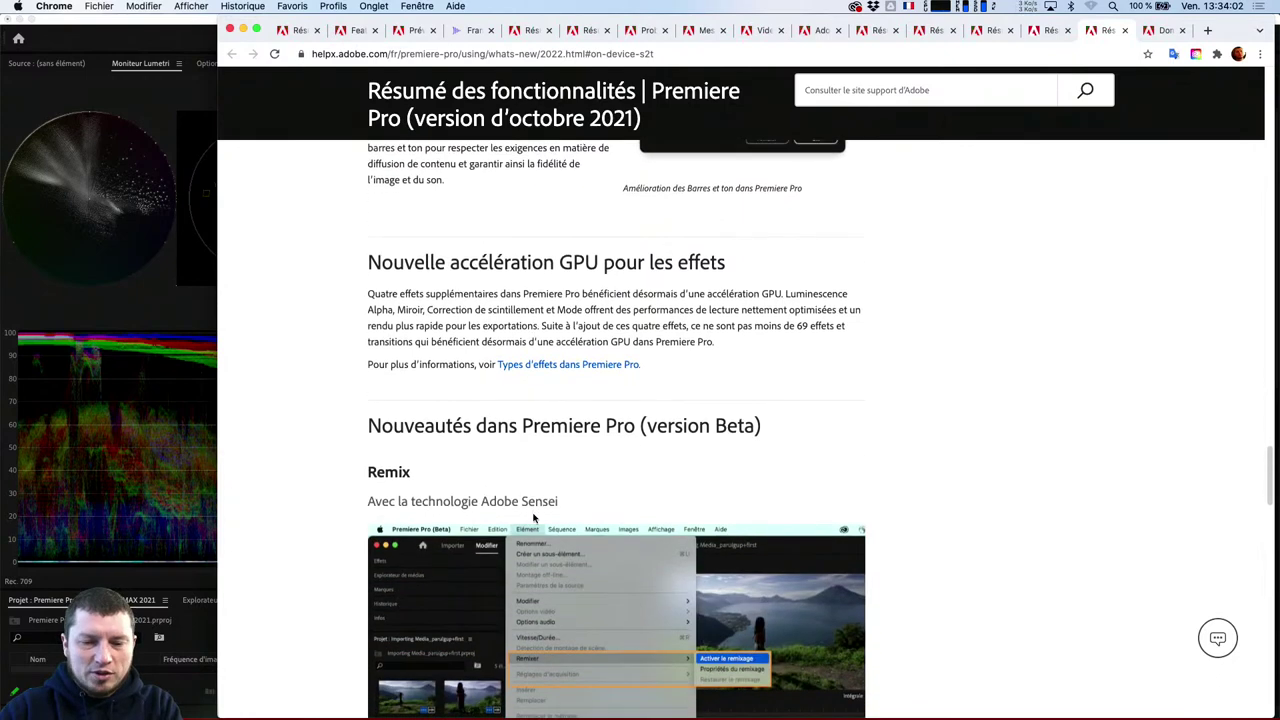
pyautogui.scroll(-3, 533, 517)
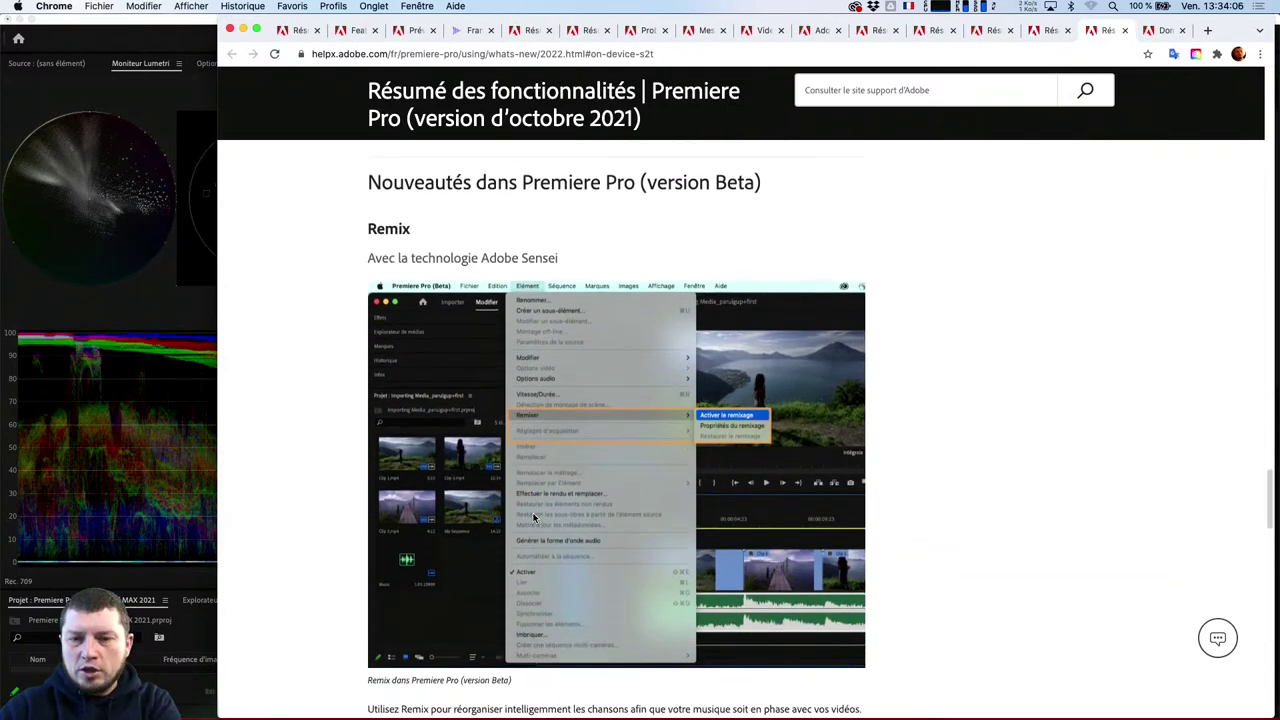
# Switch to Premiere Pro's Audio workspace, mute track A1 and play the sequence from the start
pyautogui.click(213, 300)
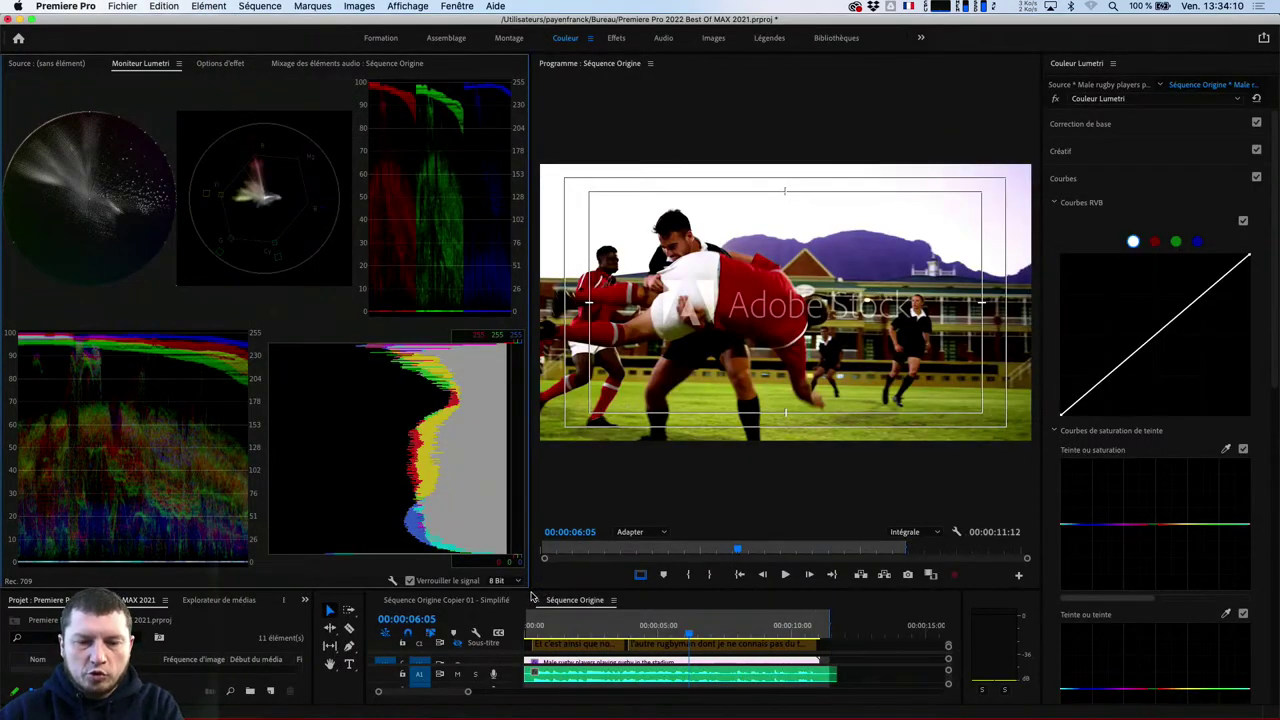
pyautogui.click(662, 38)
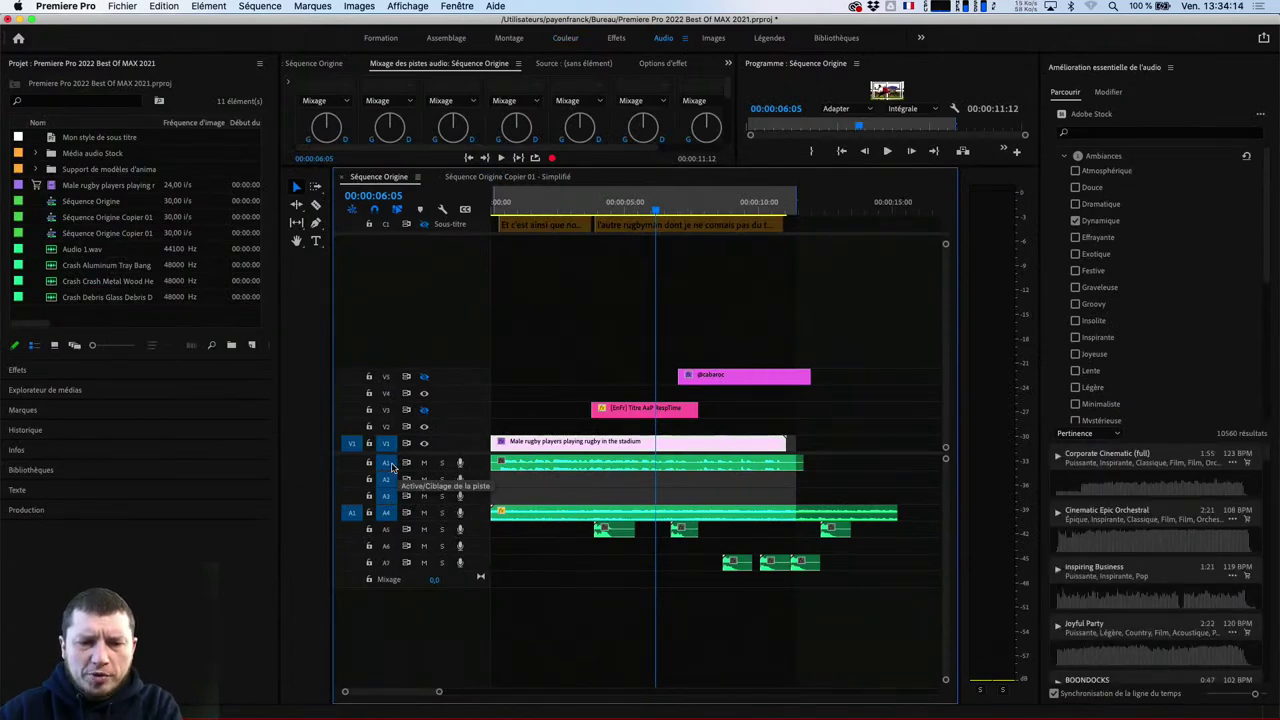
pyautogui.click(423, 462)
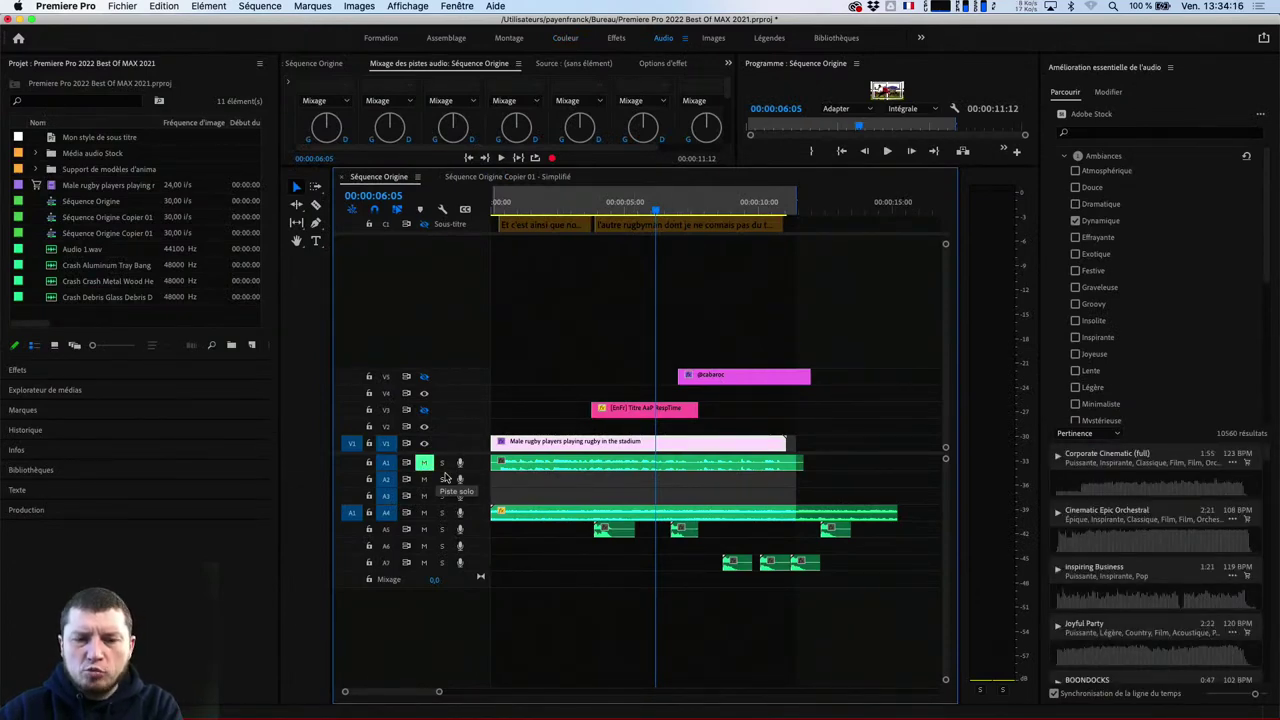
pyautogui.press('Home')
pyautogui.press('space')
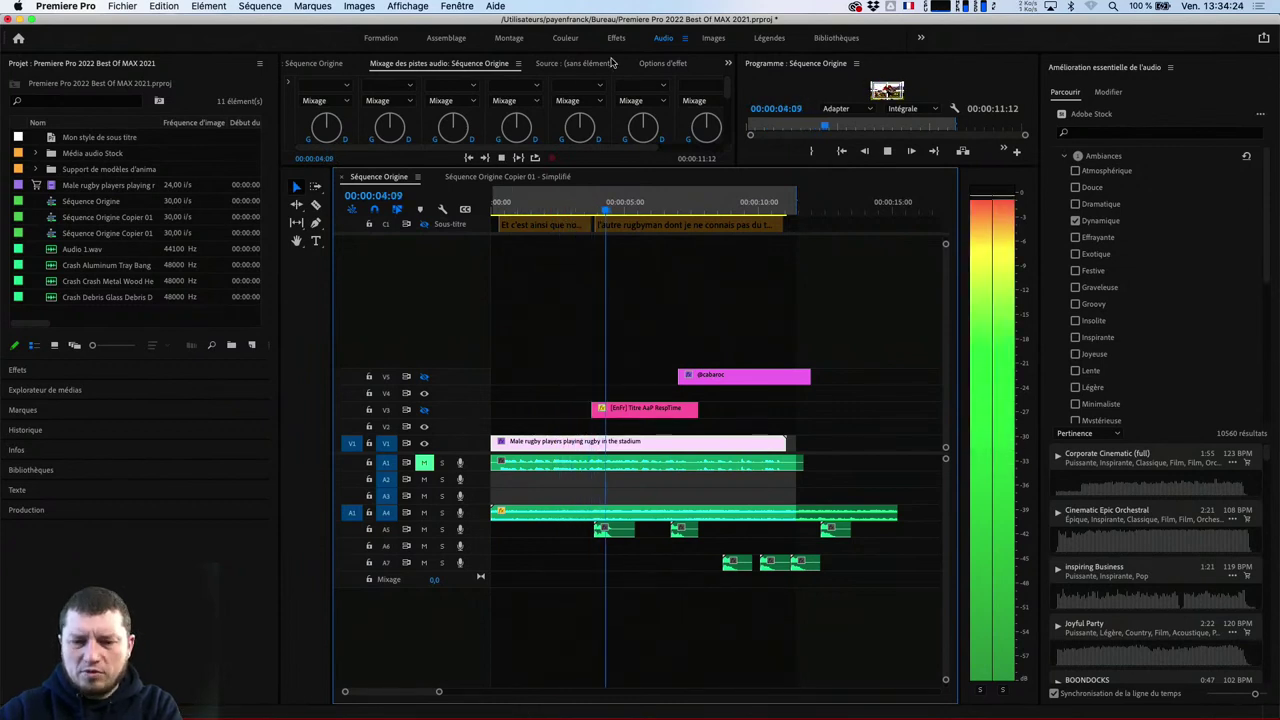
pyautogui.press('space')
# Mute audio tracks A5, A6 and A7, solo track A4 and listen to its music
pyautogui.click(424, 529)
pyautogui.click(424, 546)
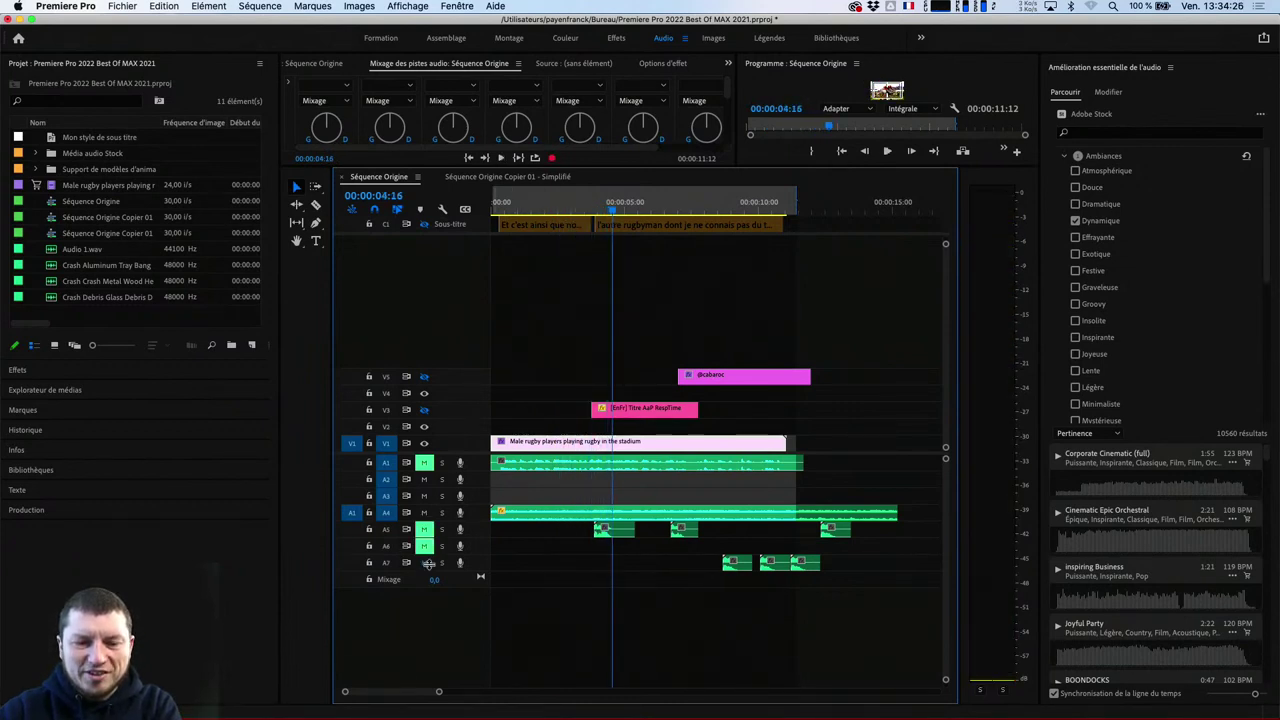
pyautogui.click(424, 562)
pyautogui.click(442, 512)
pyautogui.press('space')
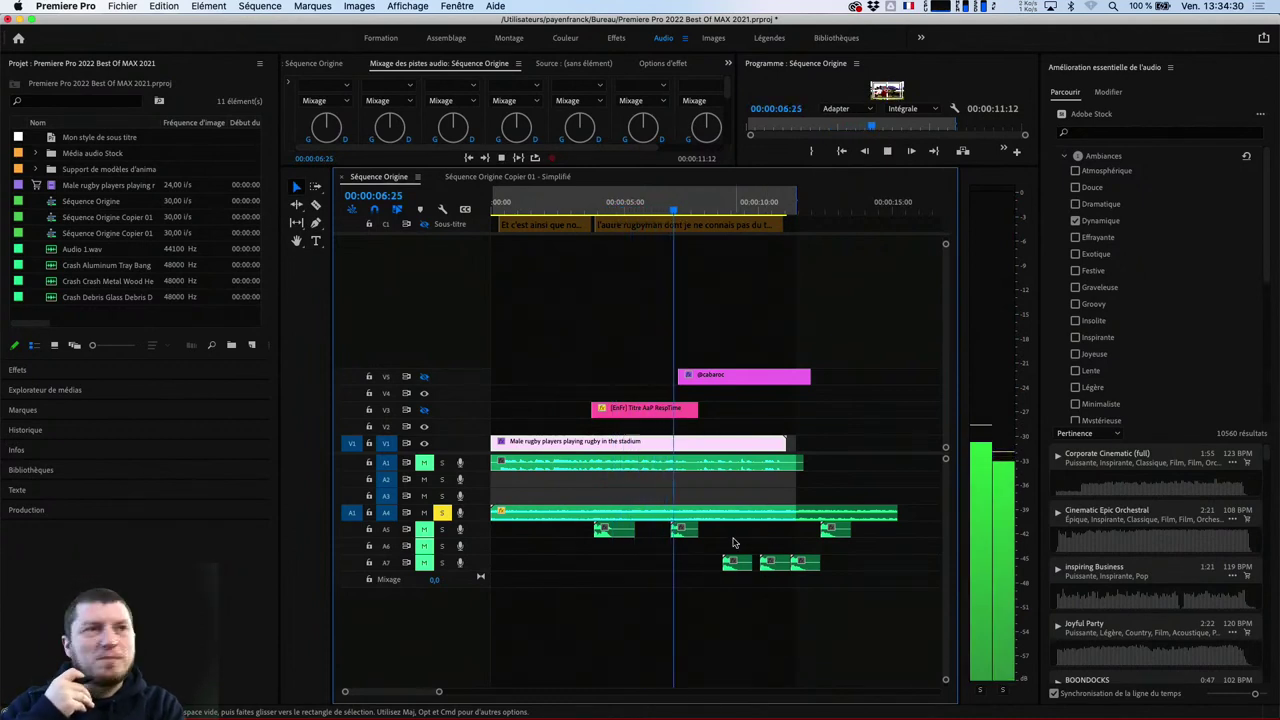
pyautogui.press('space')
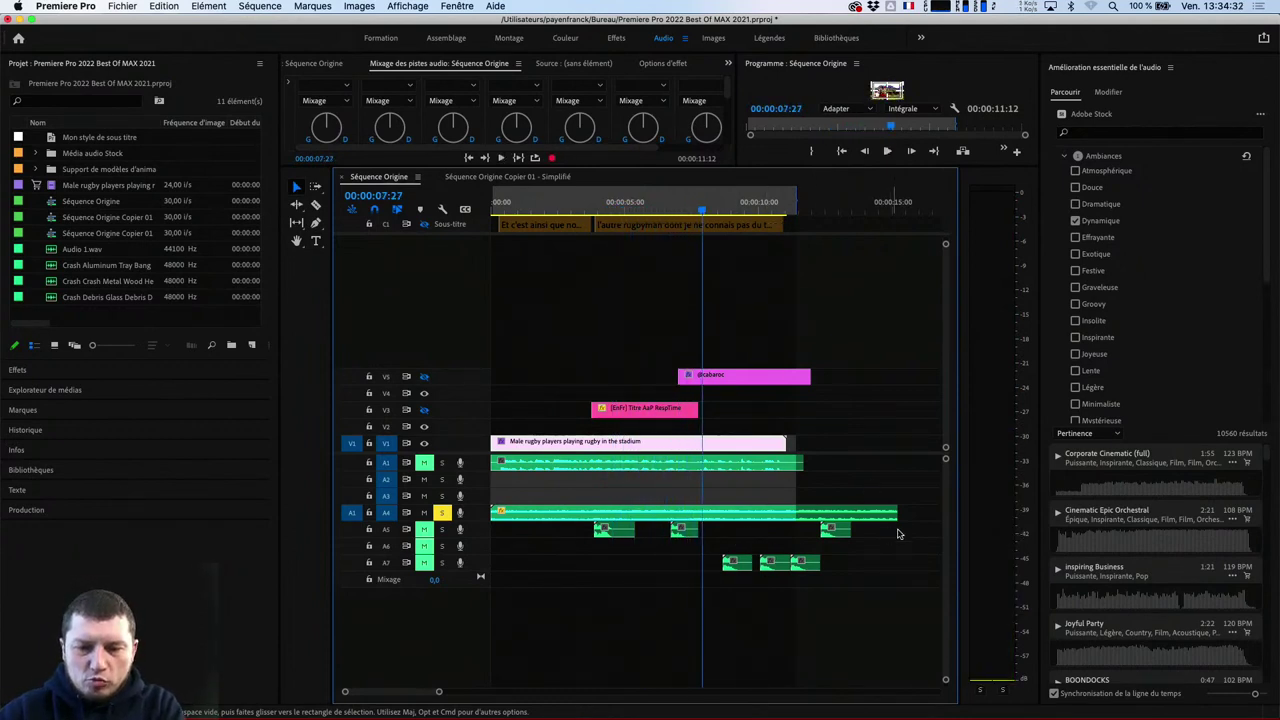
# Select the music clip on track A4 and inspect its Essential Sound editing options and available clip commands
pyautogui.click(830, 514)
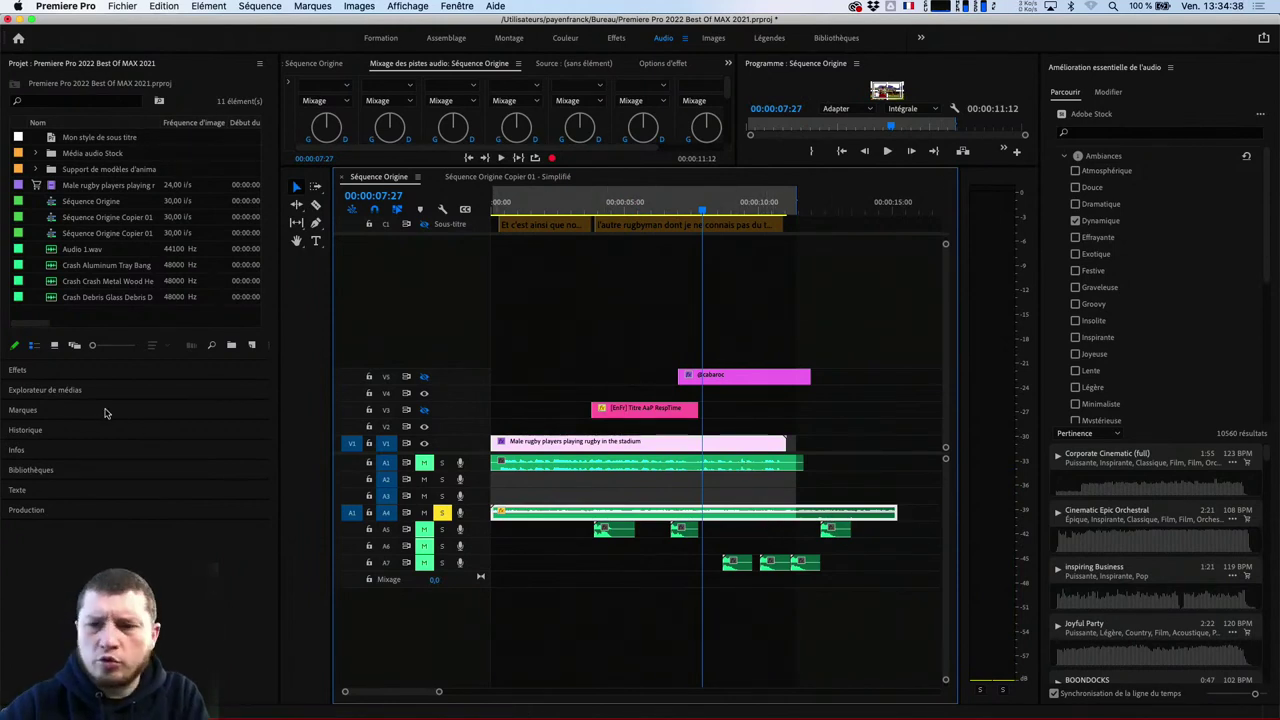
pyautogui.click(1118, 93)
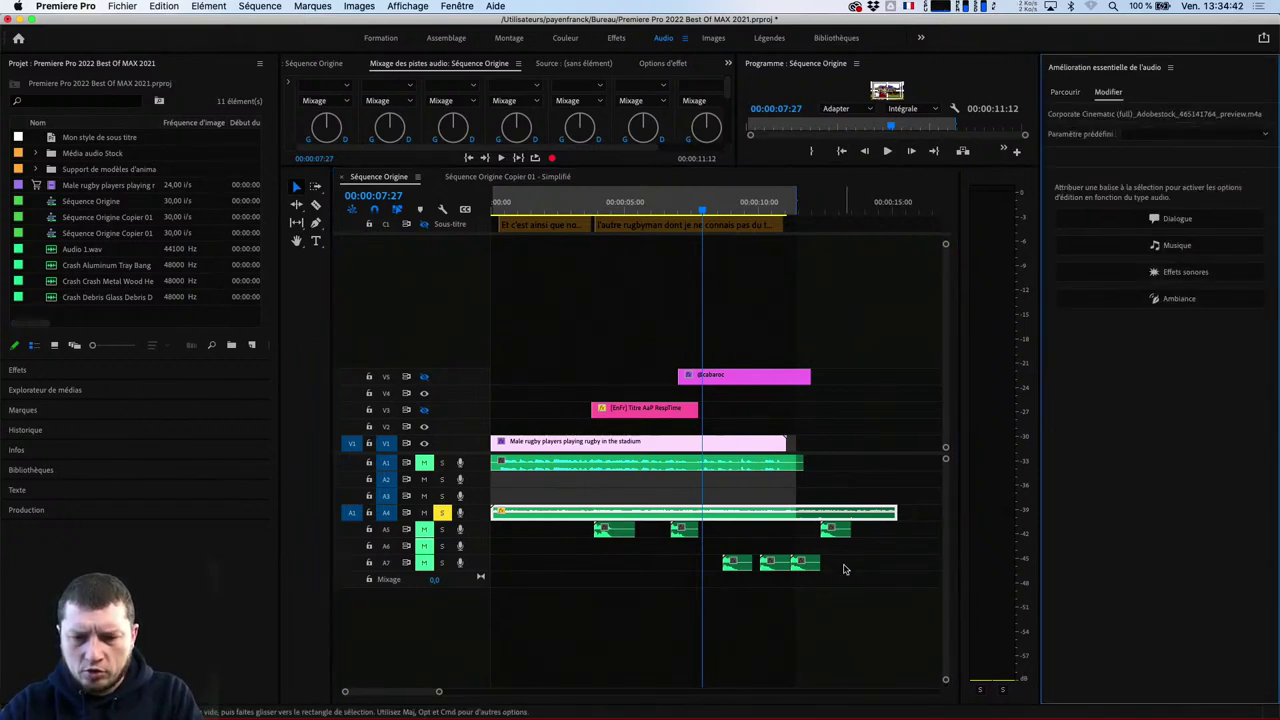
pyautogui.rightClick(843, 514)
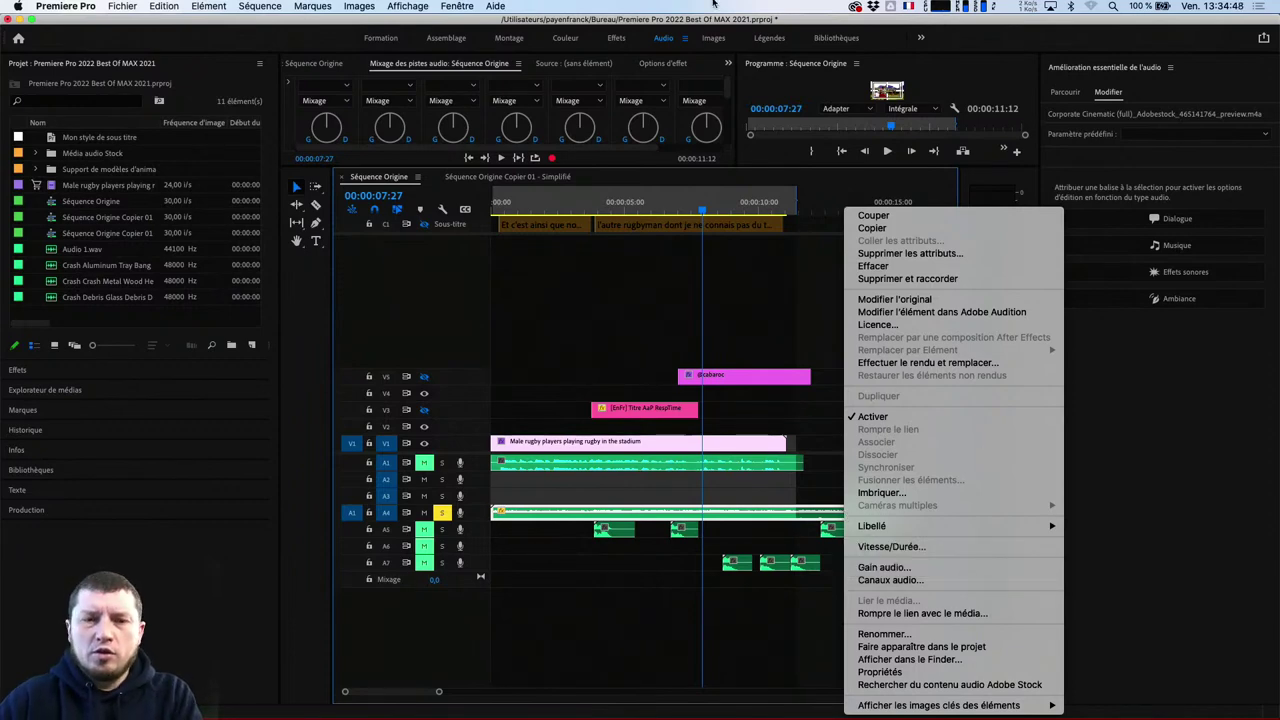
# Search Premiere Pro's commands for "remix" and return to the Remix illustration in Chrome
pyautogui.click(470, 6)
pyautogui.click(494, 6)
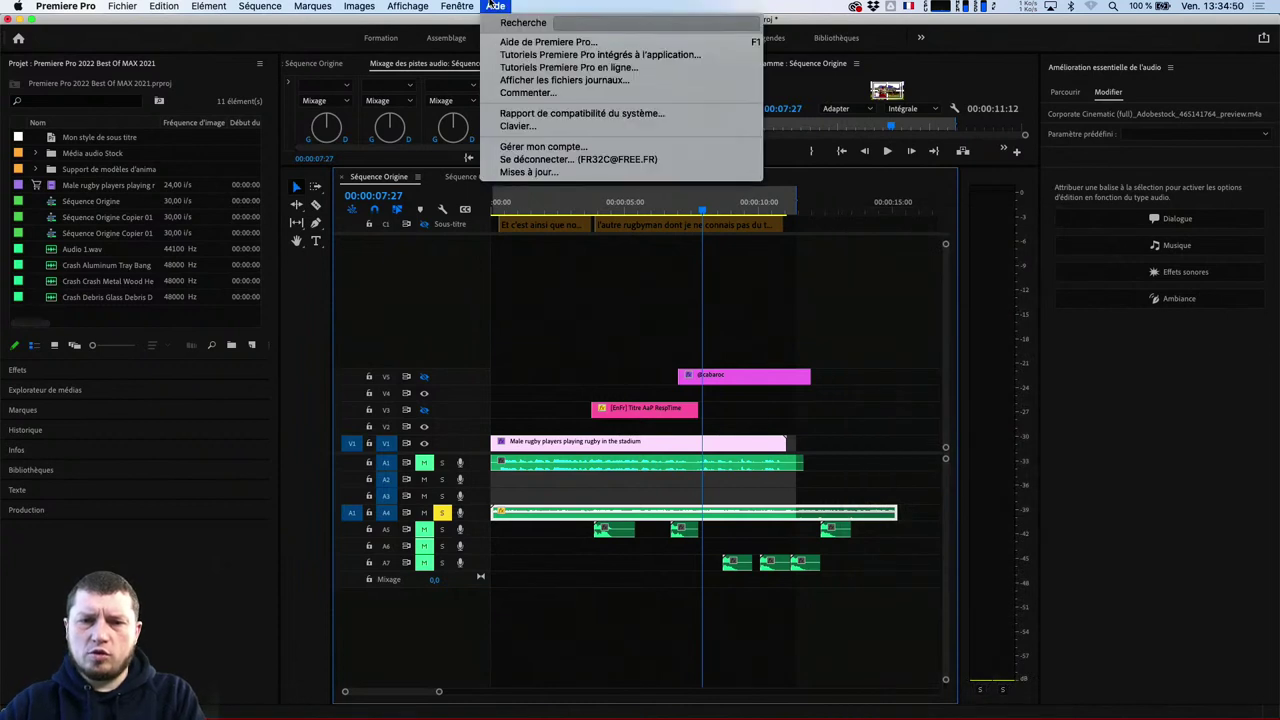
pyautogui.write('remix')
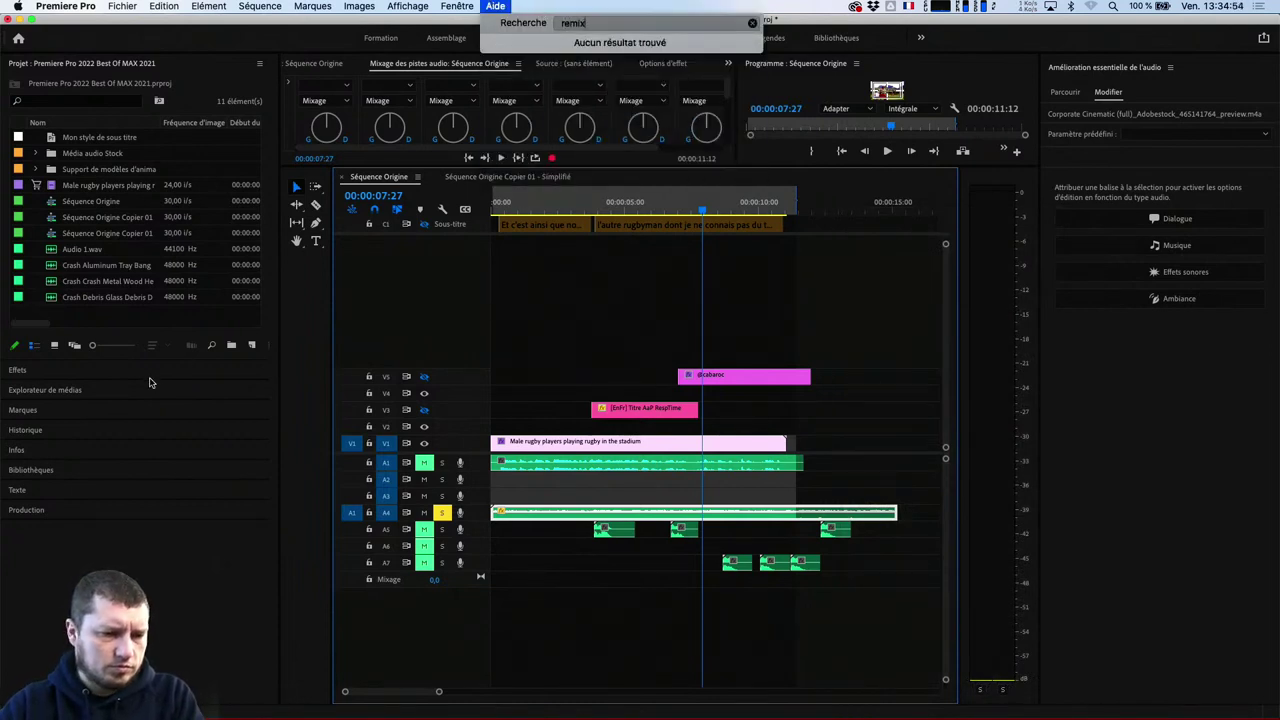
pyautogui.press('super+Tab')
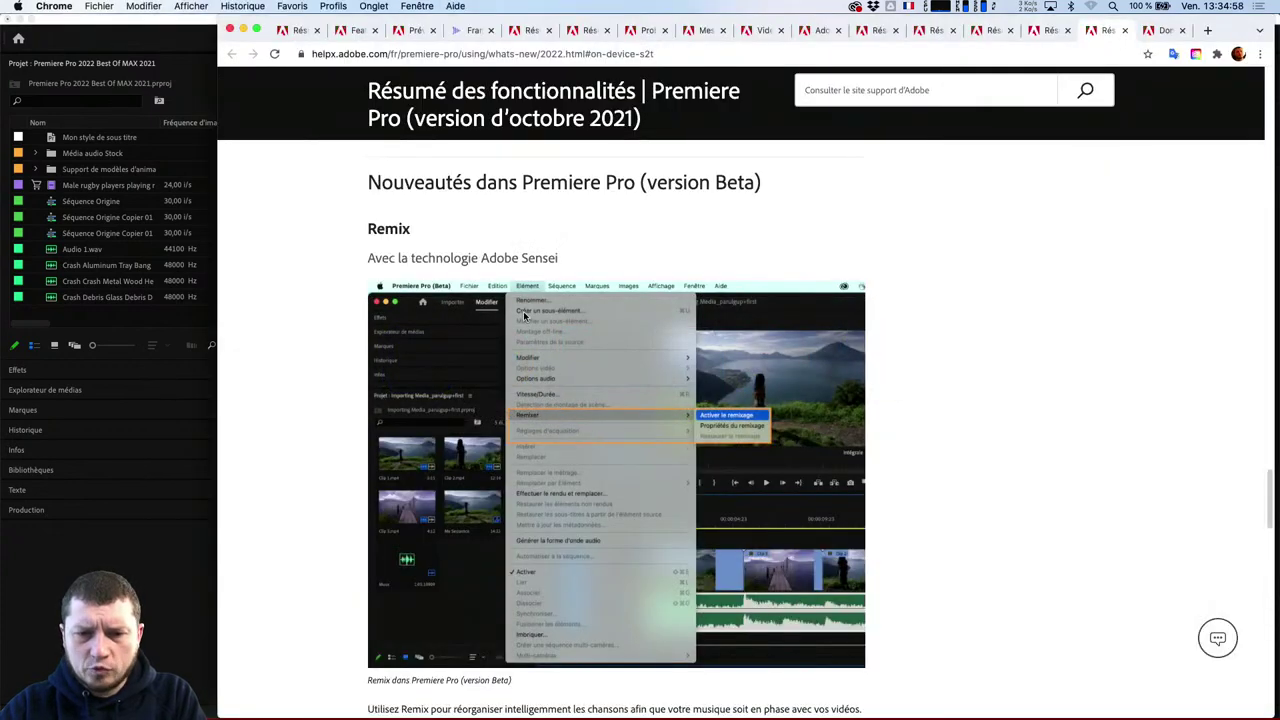
# Switch to Premiere Pro and check the clip commands available for the music clip on track A4
pyautogui.press('super+Tab')
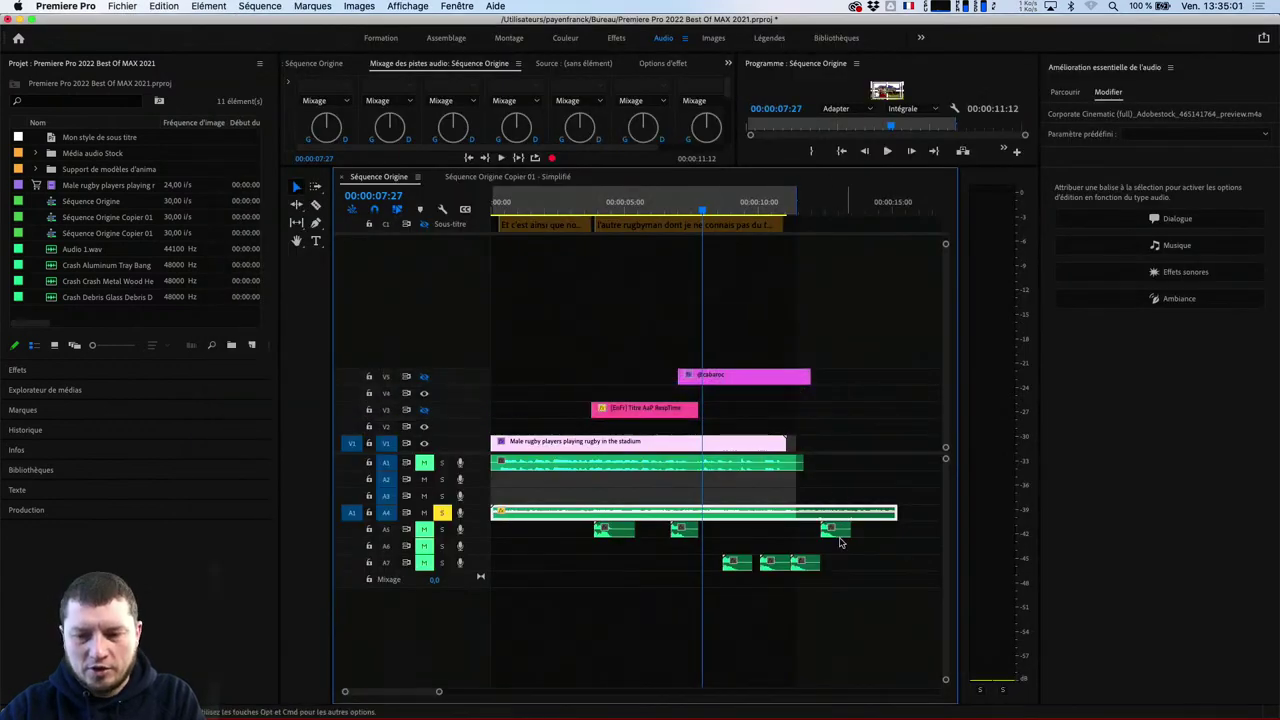
pyautogui.click(210, 6)
pyautogui.click(215, 6)
pyautogui.click(222, 6)
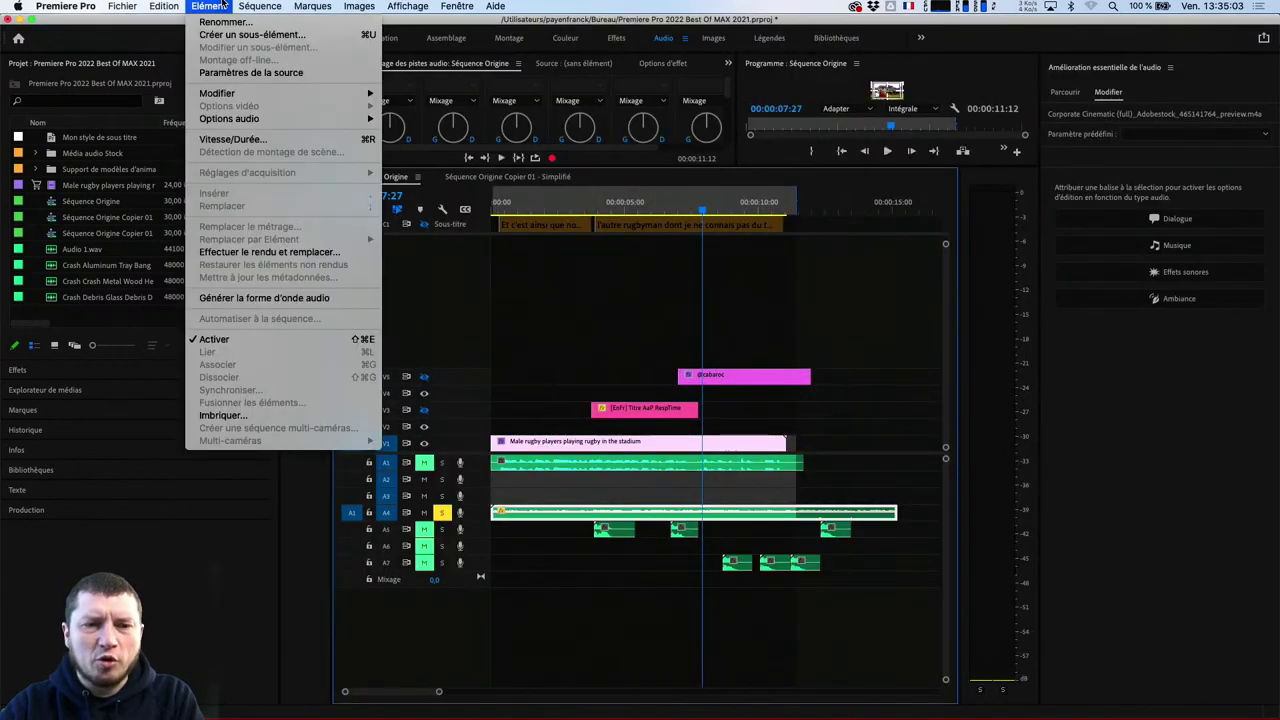
pyautogui.click(219, 12)
pyautogui.click(208, 8)
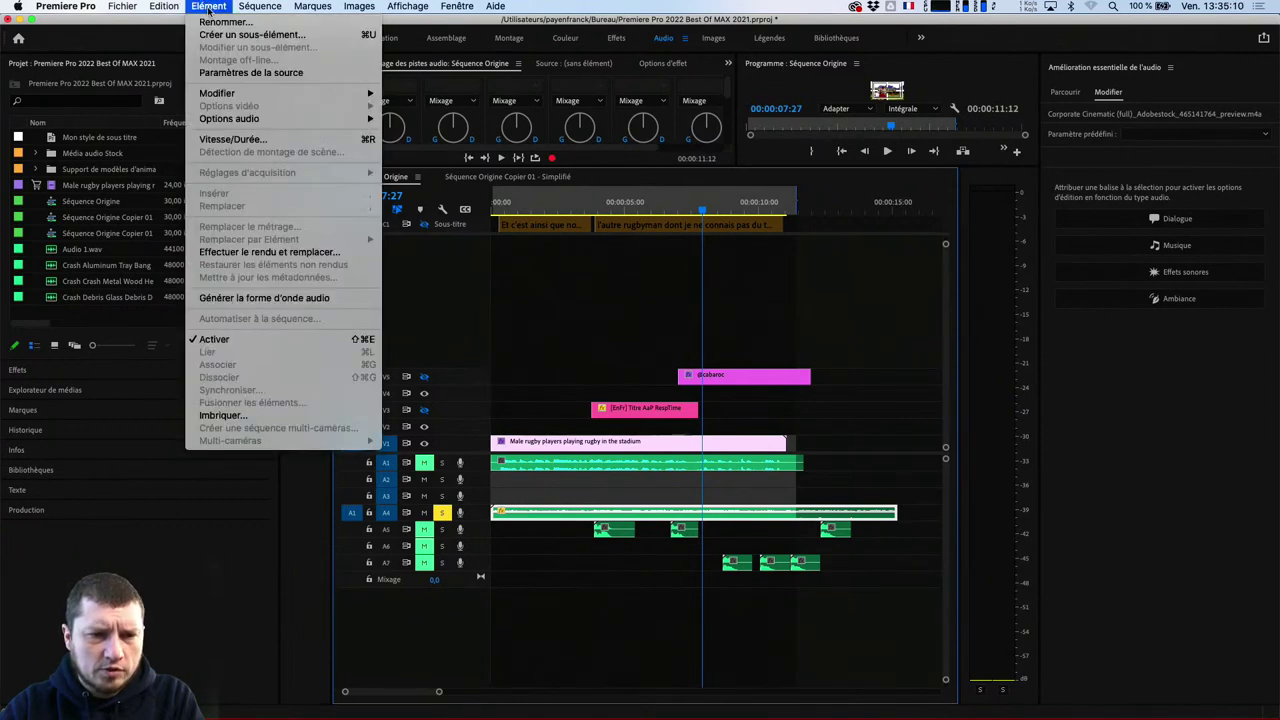
pyautogui.moveTo(228, 92)
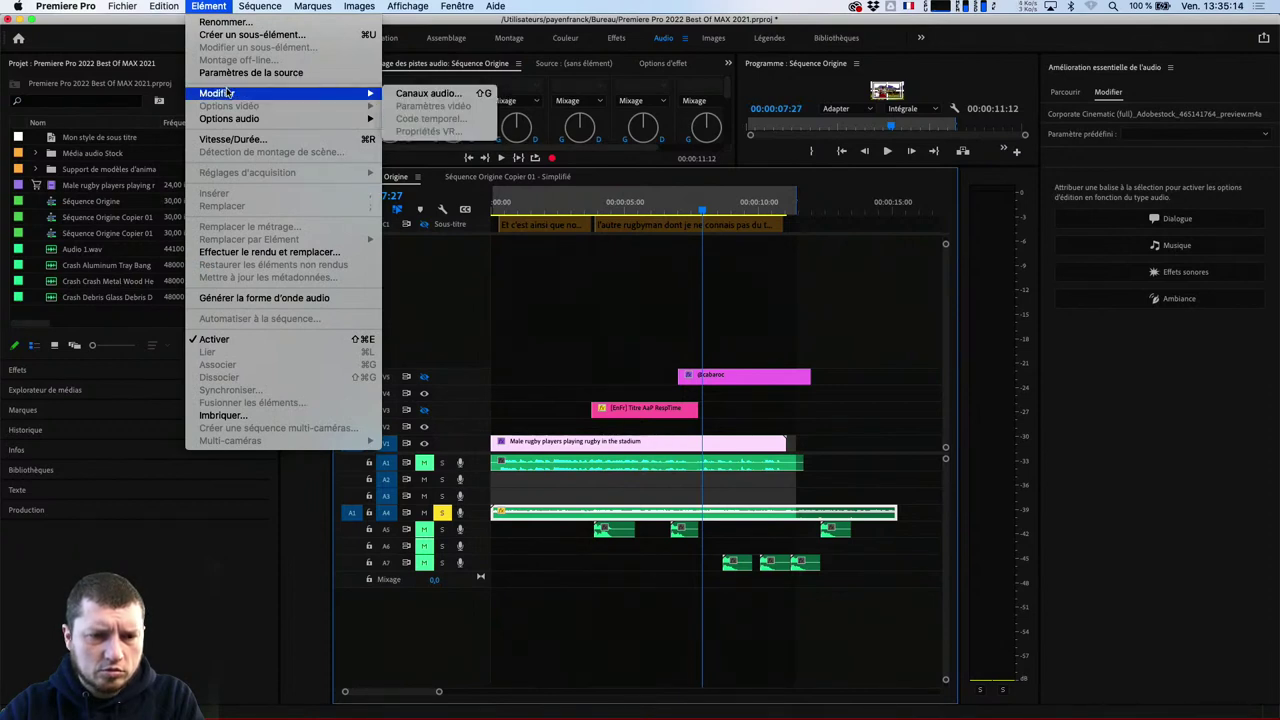
# Return to the Remix article in Chrome and highlight "(version Beta)" in the heading above it
pyautogui.press('super+Tab')
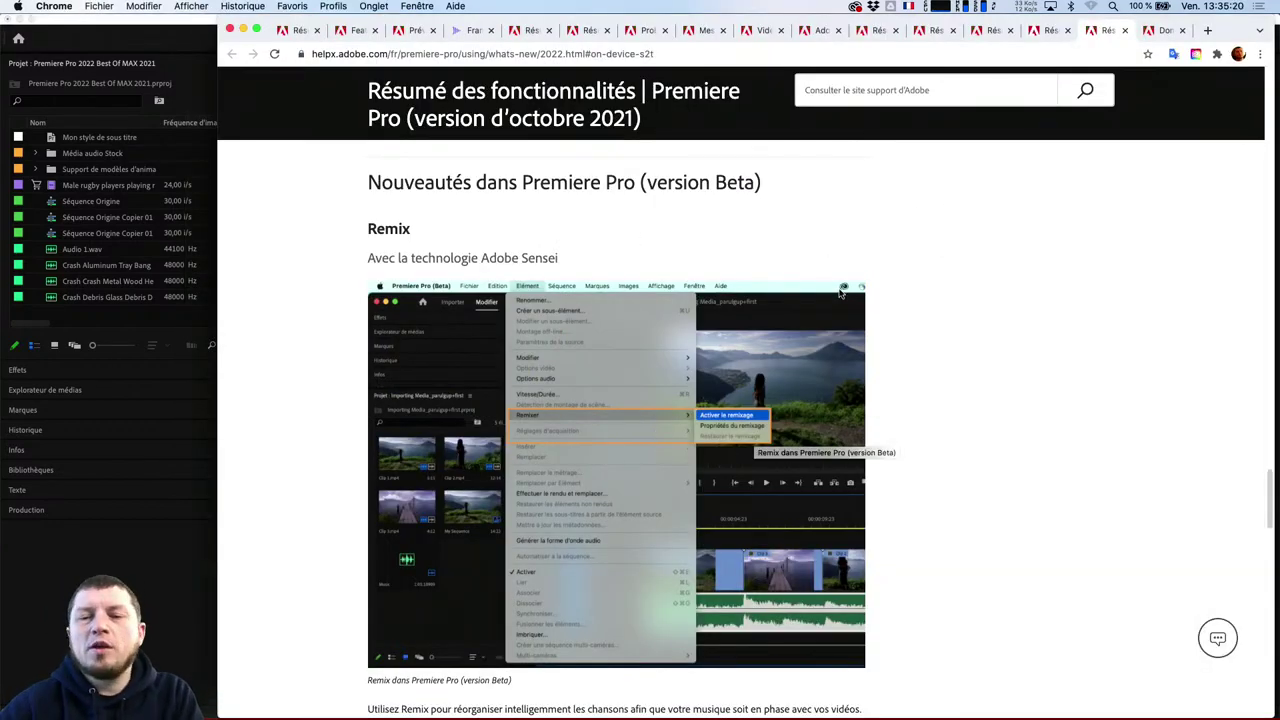
pyautogui.moveTo(640, 187); pyautogui.dragTo(768, 195)
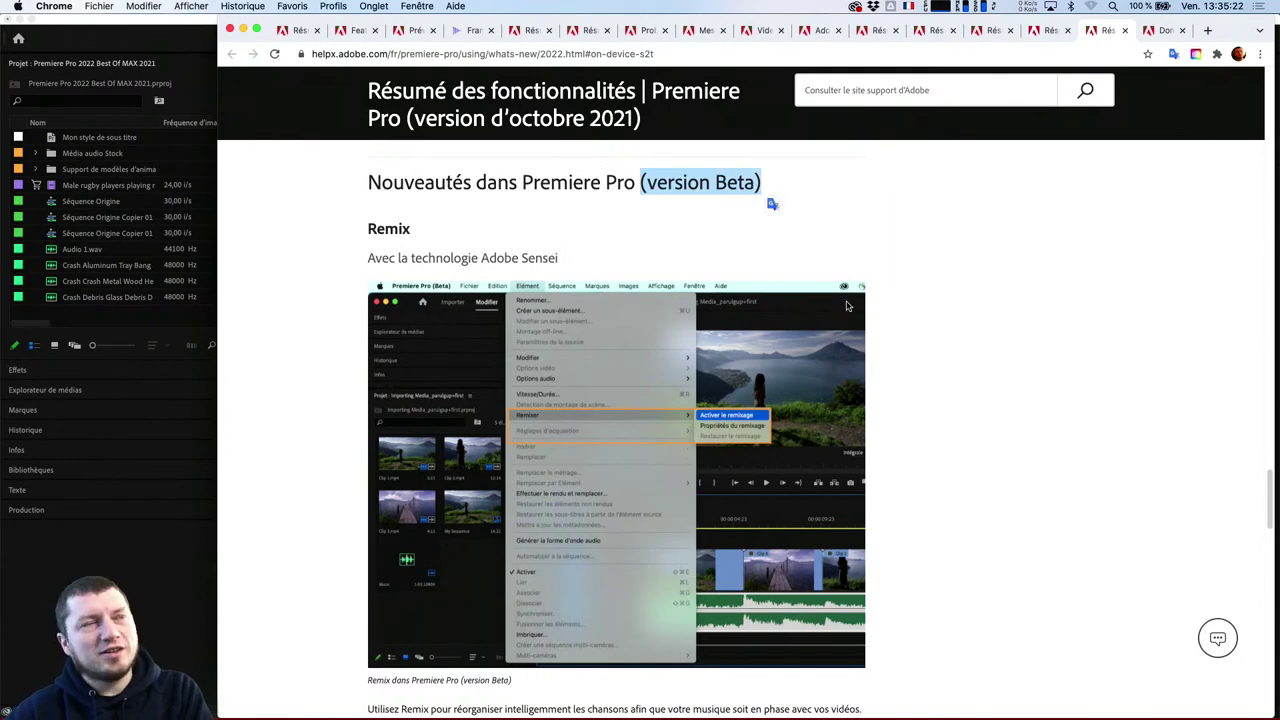
pyautogui.scroll(-1, 718, 458)
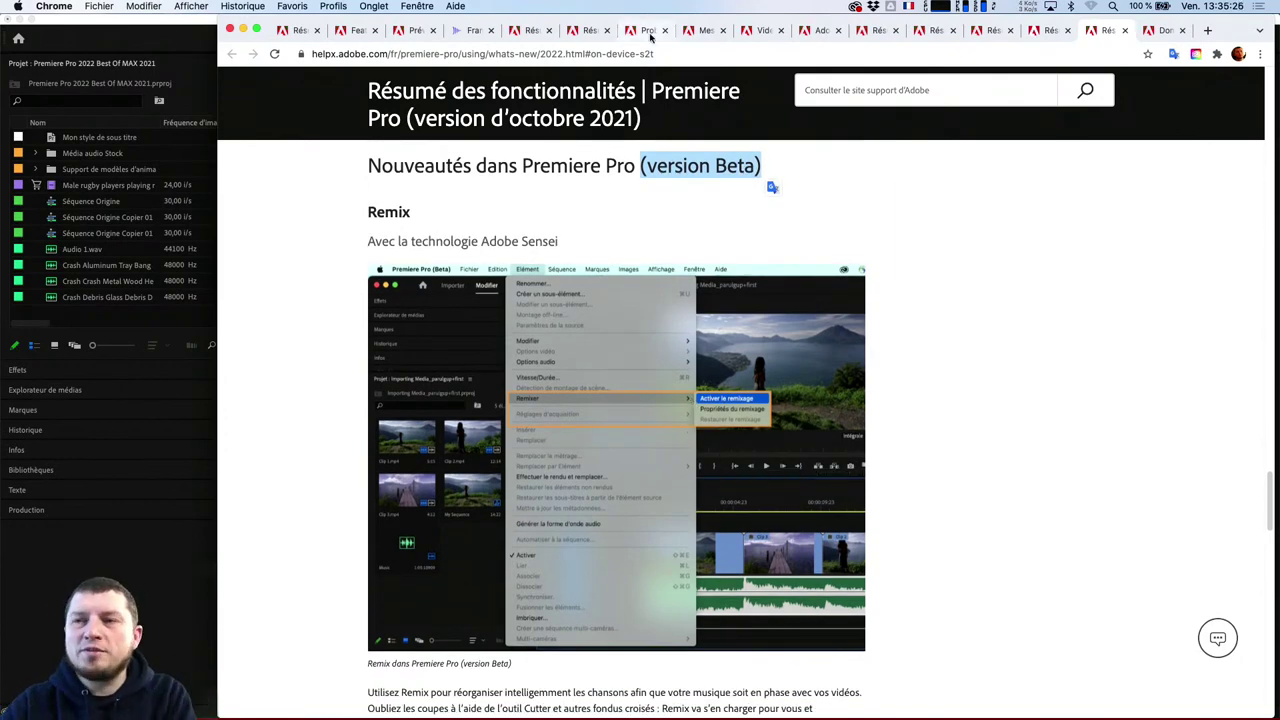
pyautogui.scroll(1, 727, 229)
pyautogui.scroll(5, 727, 229)
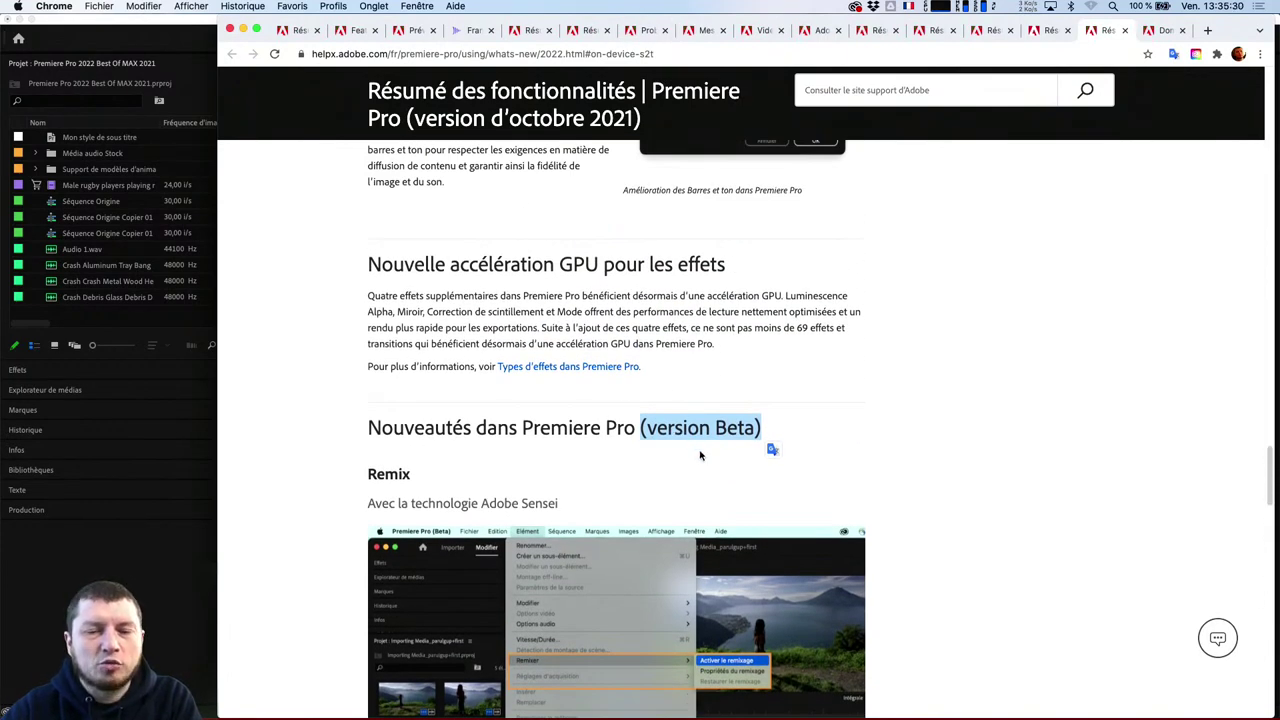
pyautogui.scroll(1, 700, 455)
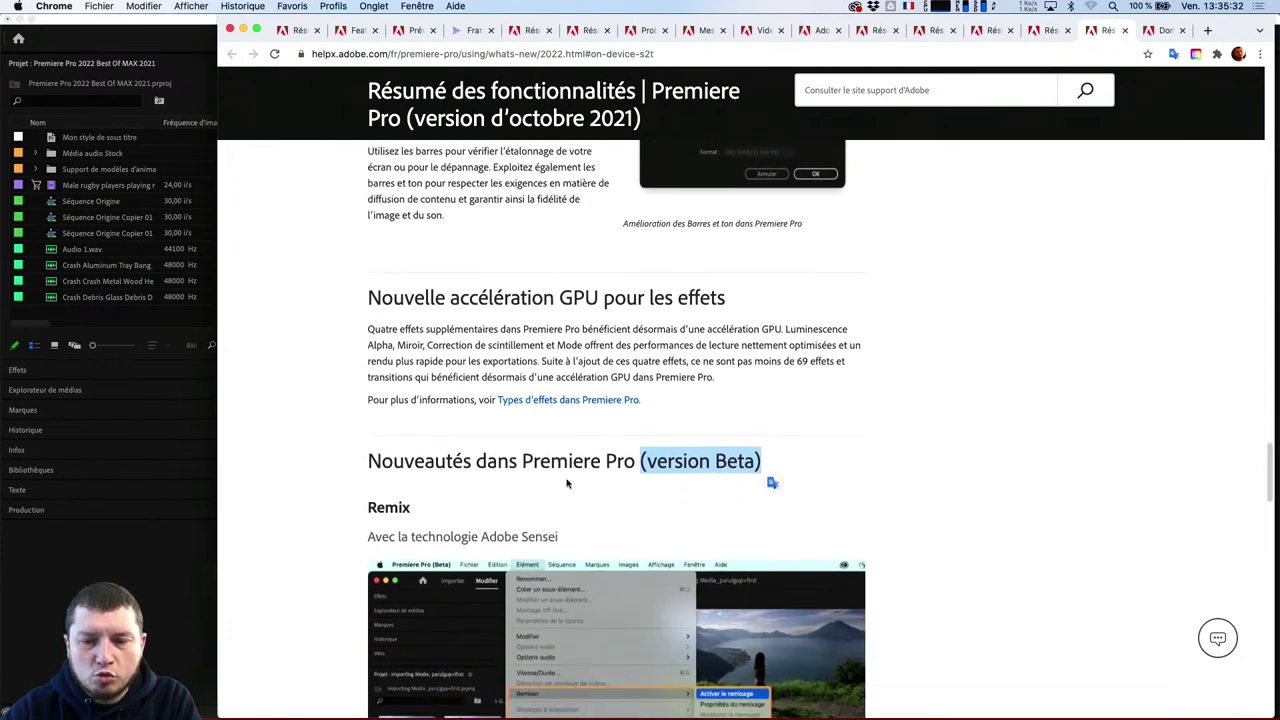
pyautogui.scroll(-1, 654, 480)
pyautogui.moveTo(625, 415); pyautogui.dragTo(800, 434)
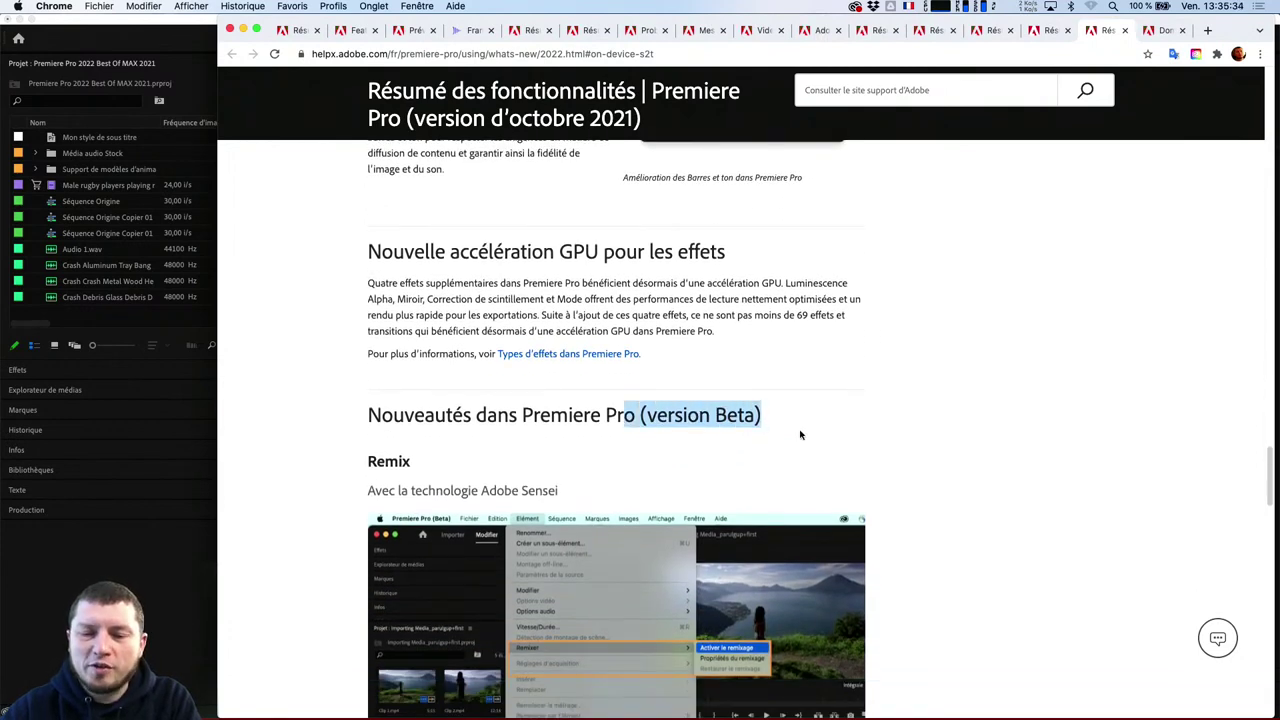
pyautogui.scroll(-2, 800, 434)
# Switch to Premiere Pro and save the project to the desktop as "Premiere Pro 2022 Beta Best Of MAX 2021"
pyautogui.click(162, 505)
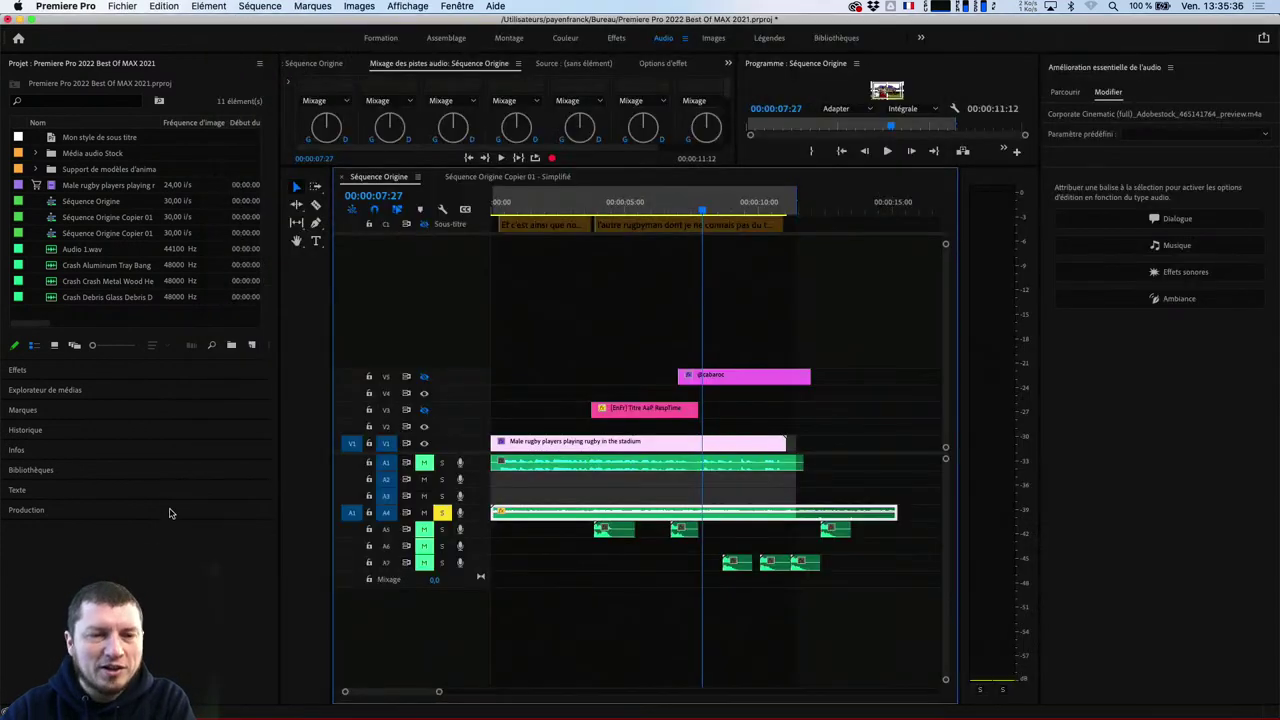
pyautogui.press('super+s')
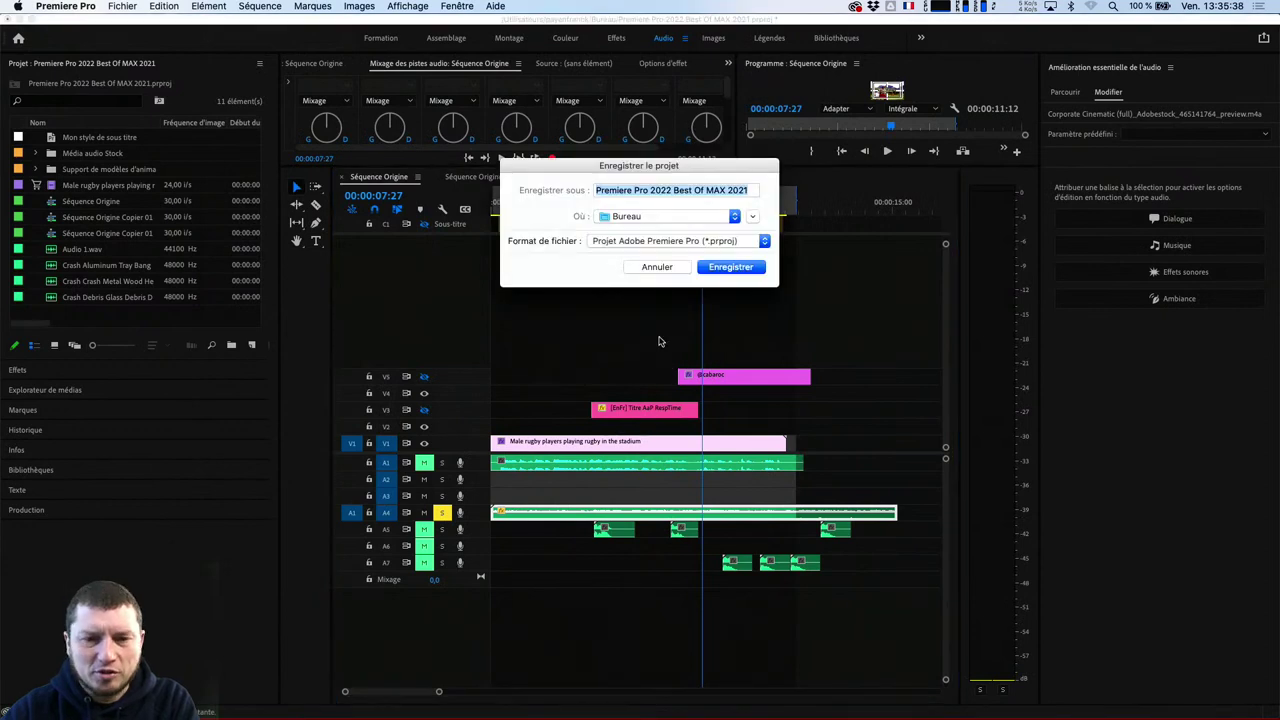
pyautogui.press('Return')
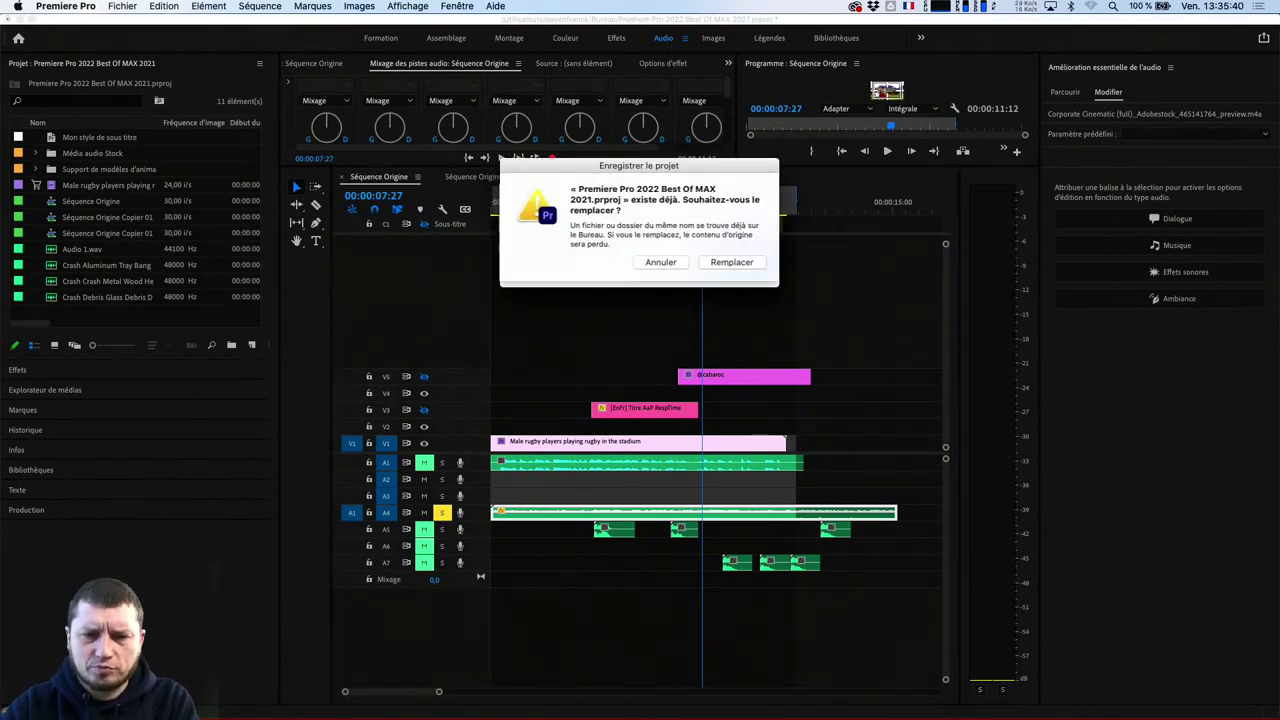
pyautogui.press('Escape')
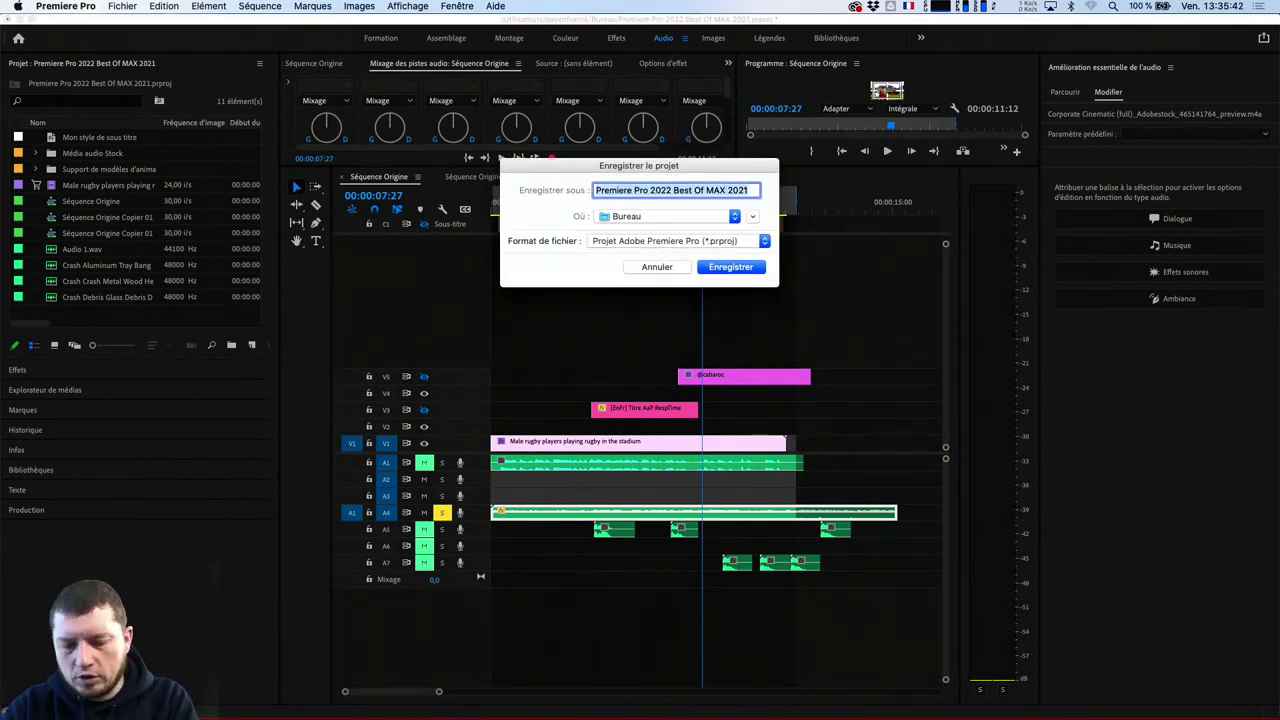
pyautogui.press('Right')
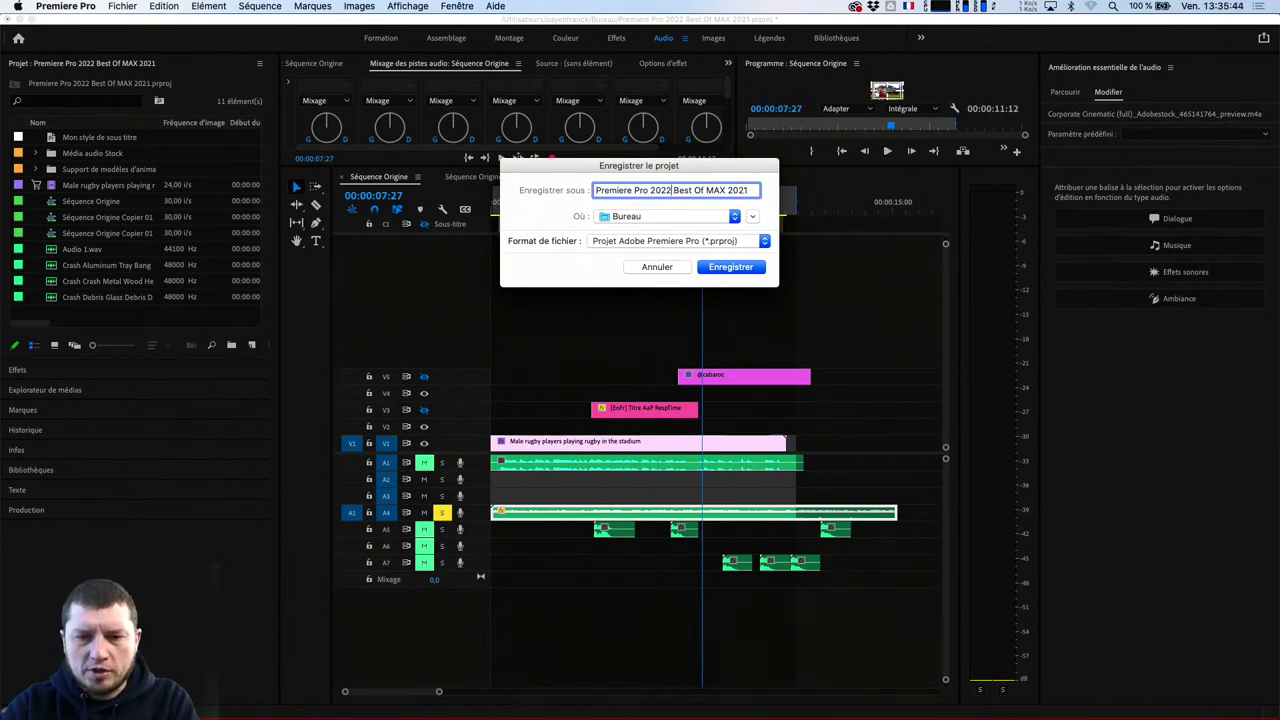
pyautogui.write('Beta')
pyautogui.press('Return')
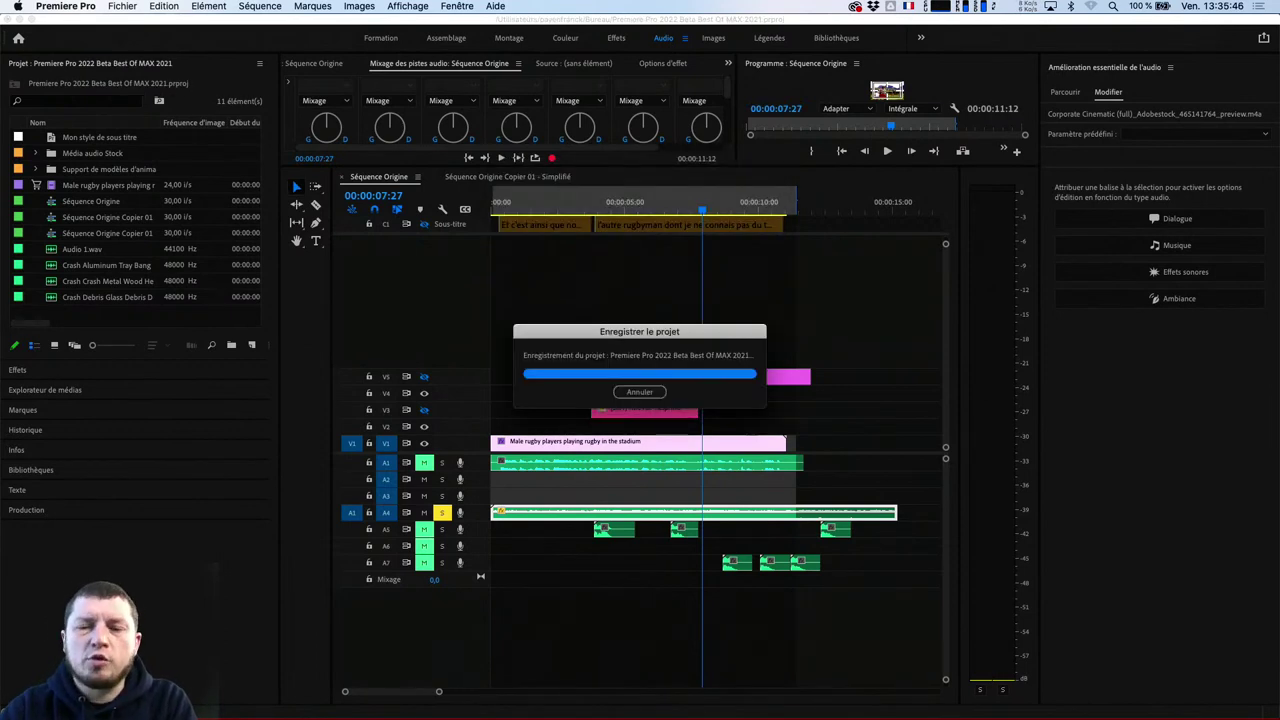
# Launch Premiere Pro (Beta) from Creative Cloud's beta applications, cancel its verification and launch it again
pyautogui.press('super+Tab')
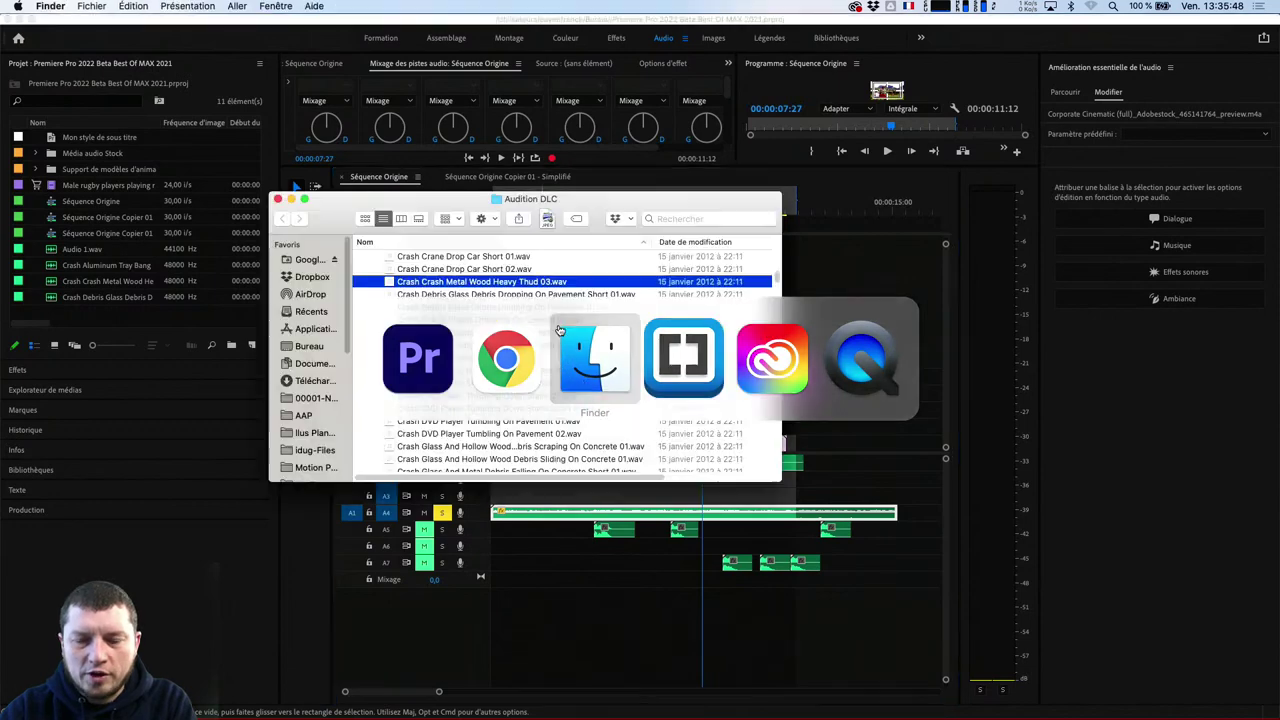
pyautogui.press('super+Tab')
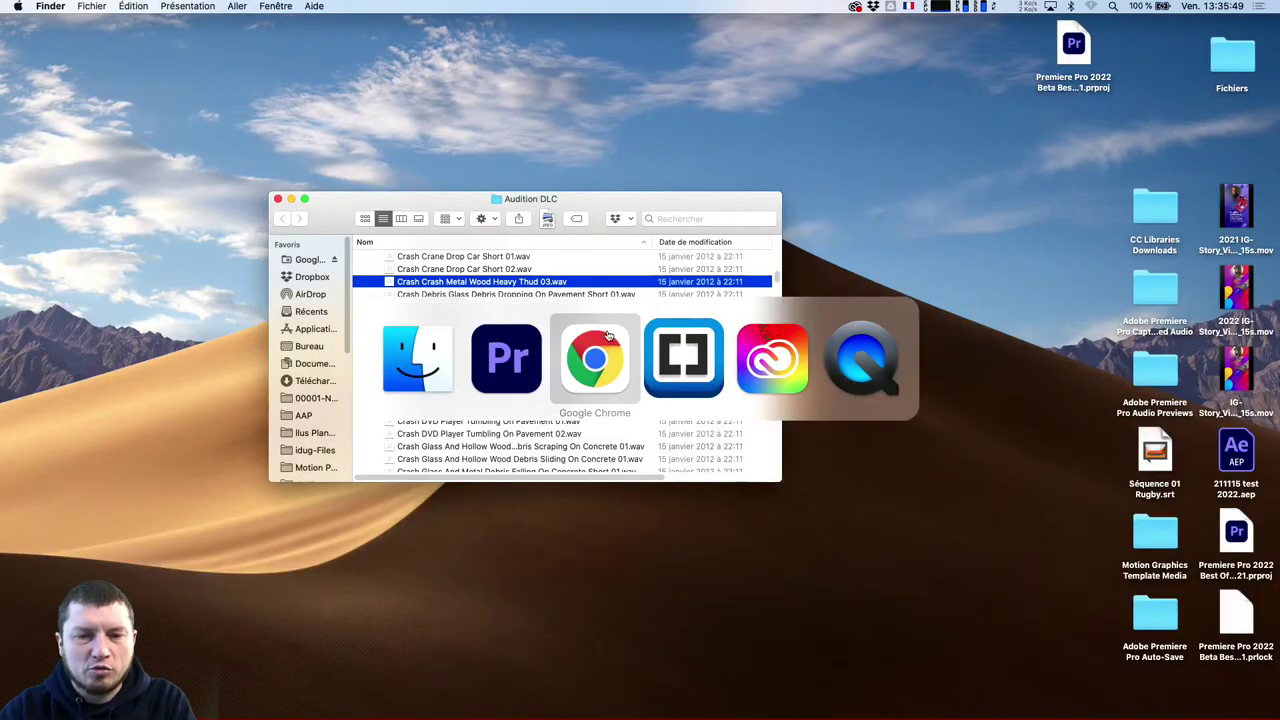
pyautogui.click(760, 398)
pyautogui.click(326, 375)
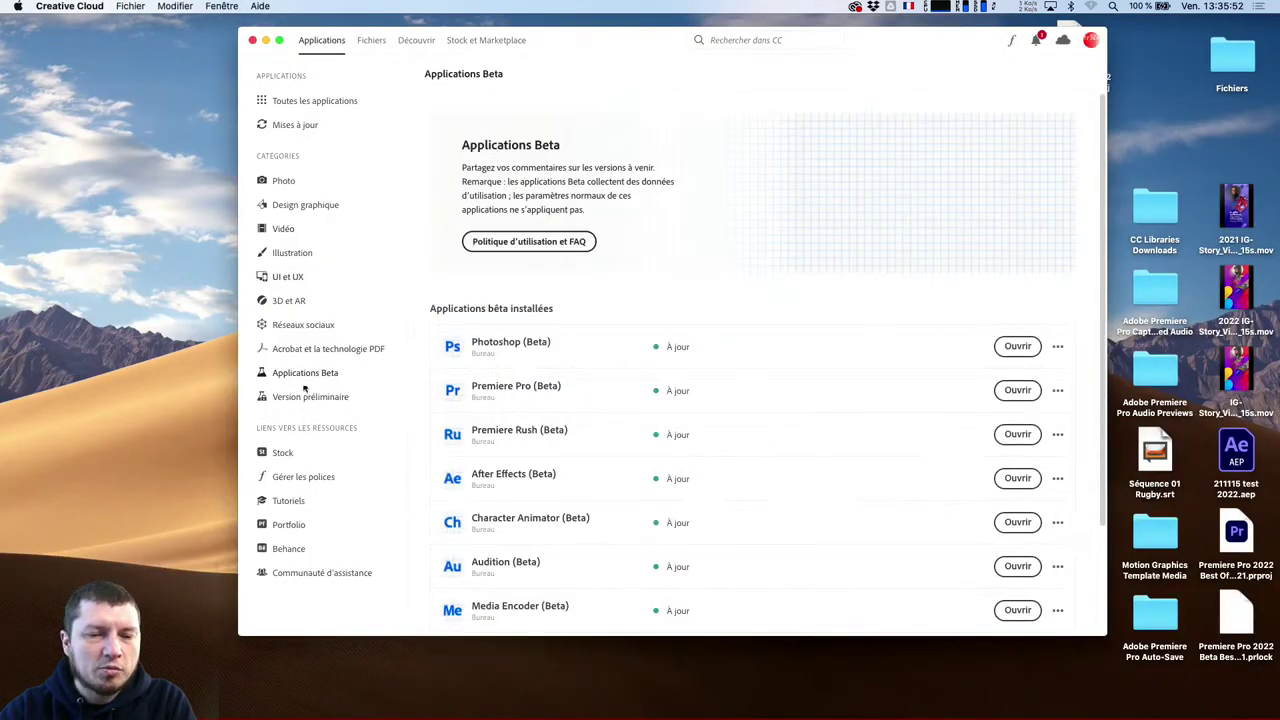
pyautogui.click(1013, 389)
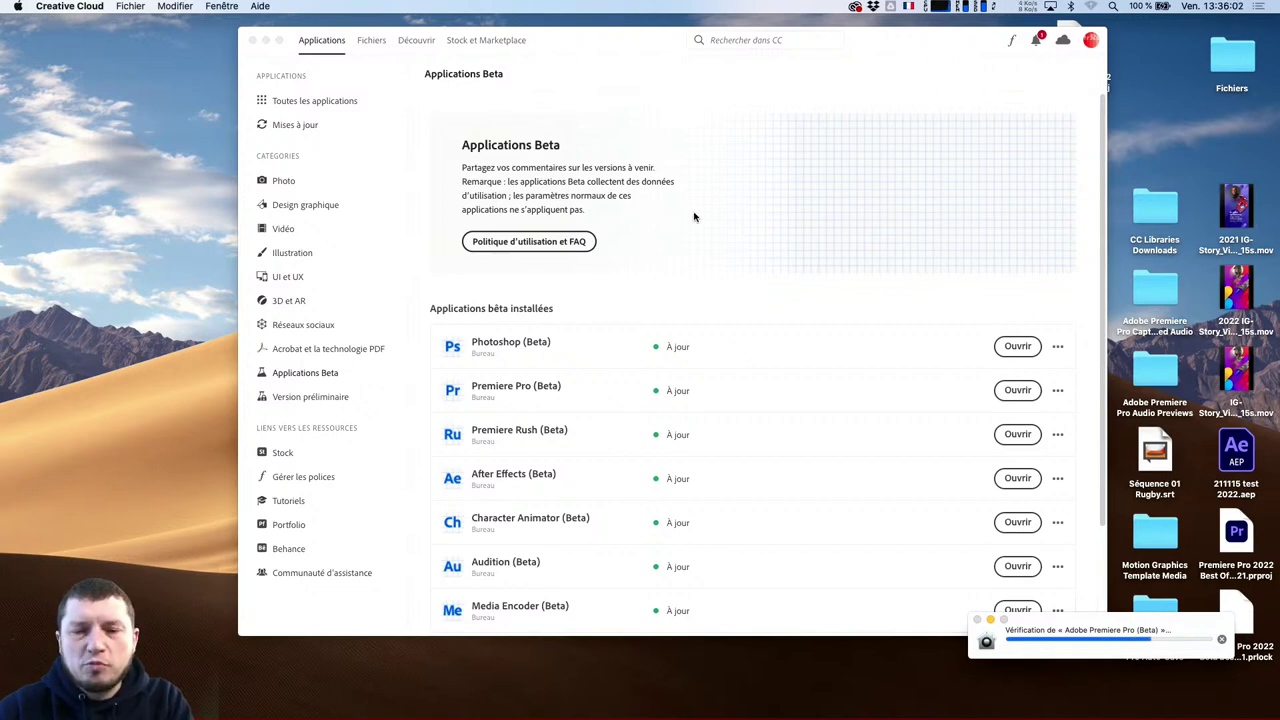
pyautogui.press('super+Tab')
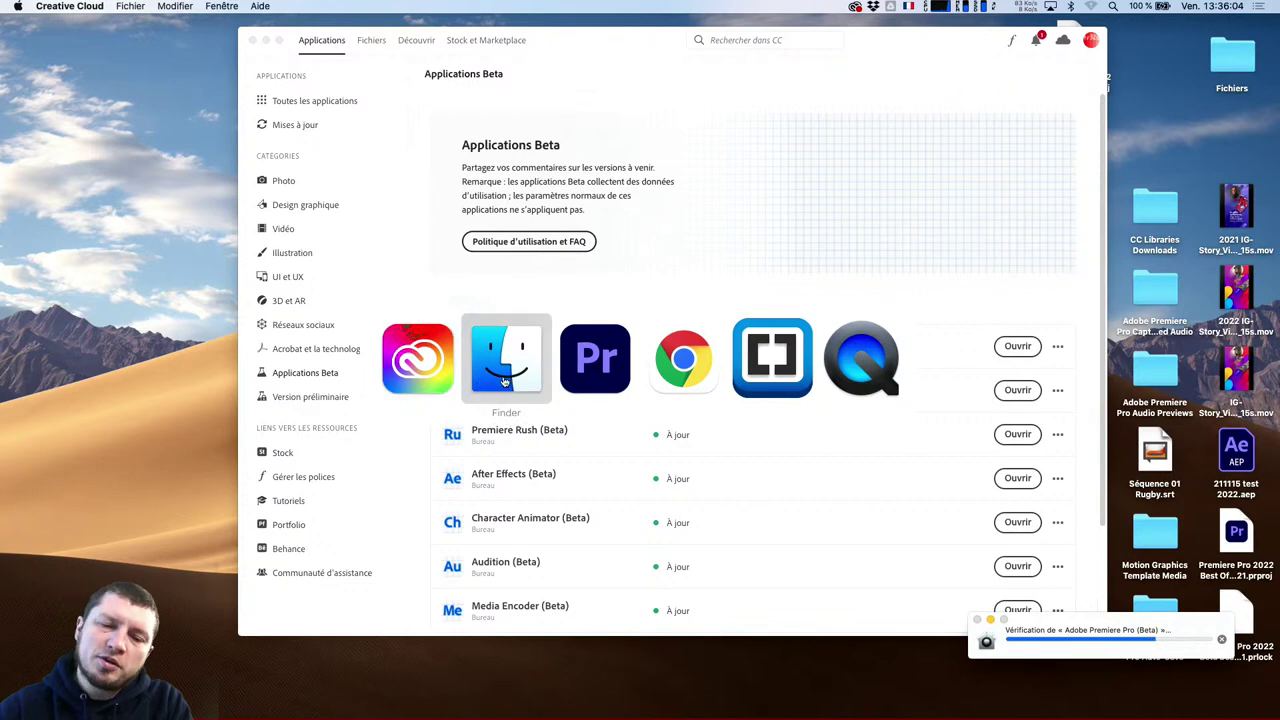
pyautogui.press('super+shift+Tab')
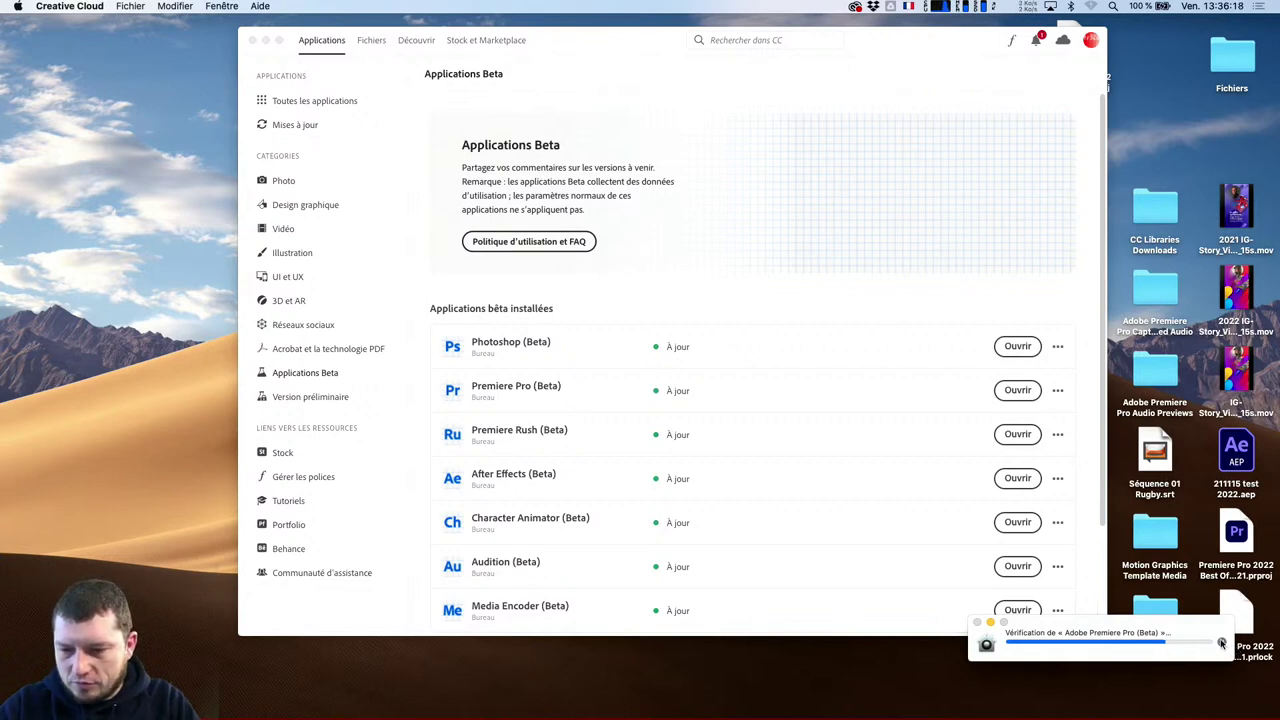
pyautogui.click(1221, 643)
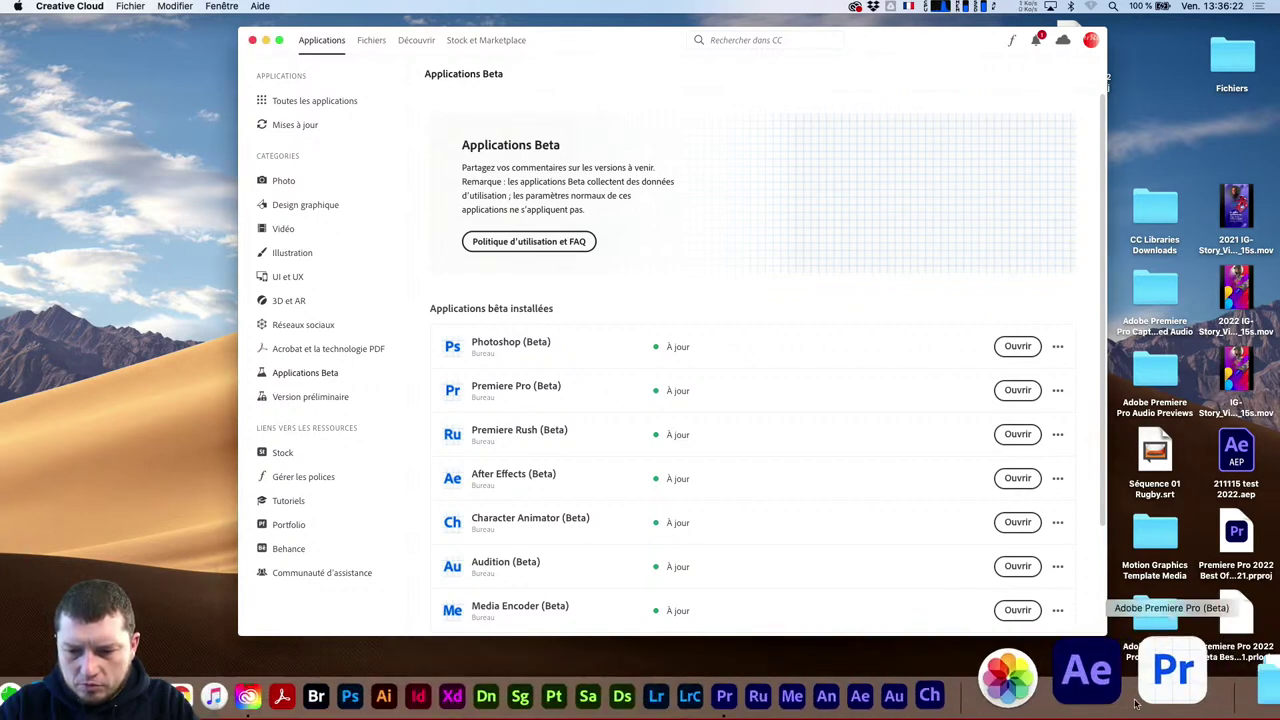
pyautogui.click(1147, 703)
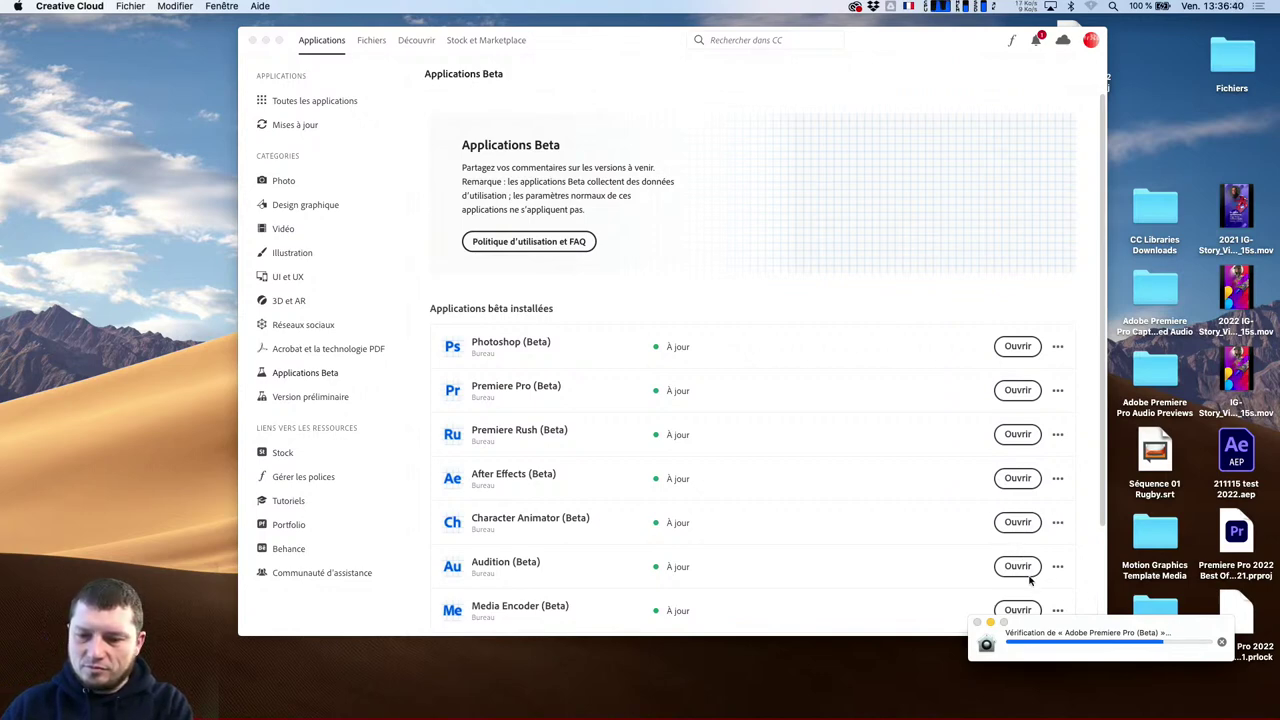
# Switch to Chrome, then move and narrow its window to uncover the desktop icons
pyautogui.press('super+Tab')
pyautogui.press('super+Tab')
pyautogui.press('super+Tab')
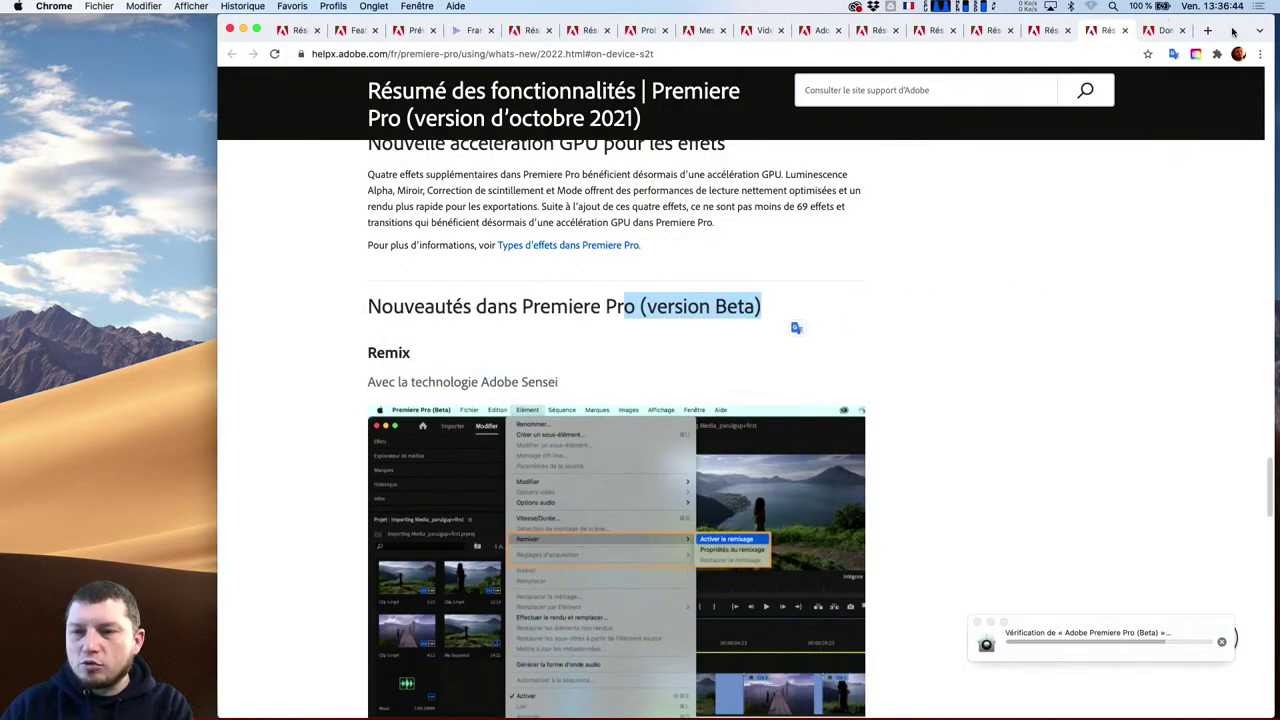
pyautogui.click(1259, 30)
pyautogui.moveTo(1235, 30); pyautogui.dragTo(1188, 30)
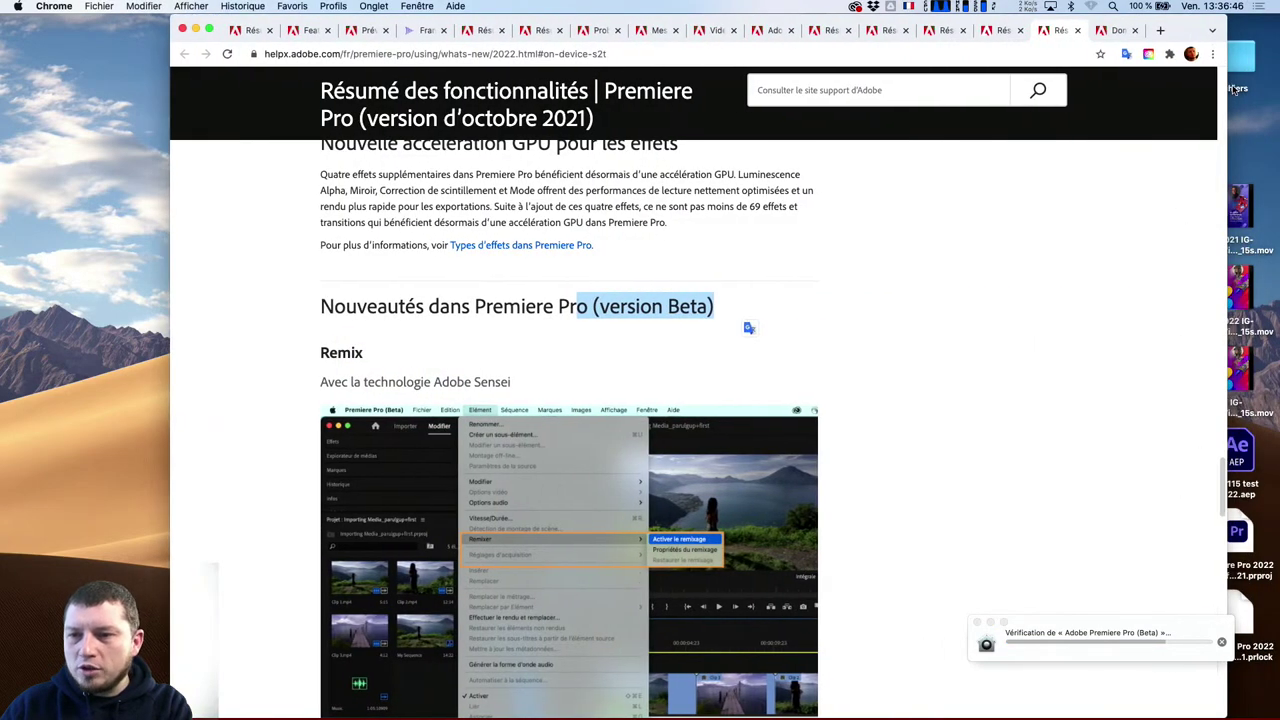
pyautogui.moveTo(1225, 88); pyautogui.dragTo(1163, 88)
# Review the October 2021 feature summary from its introduction through the Transcription improvements to the sequence simplification section
pyautogui.scroll(10, 514, 358)
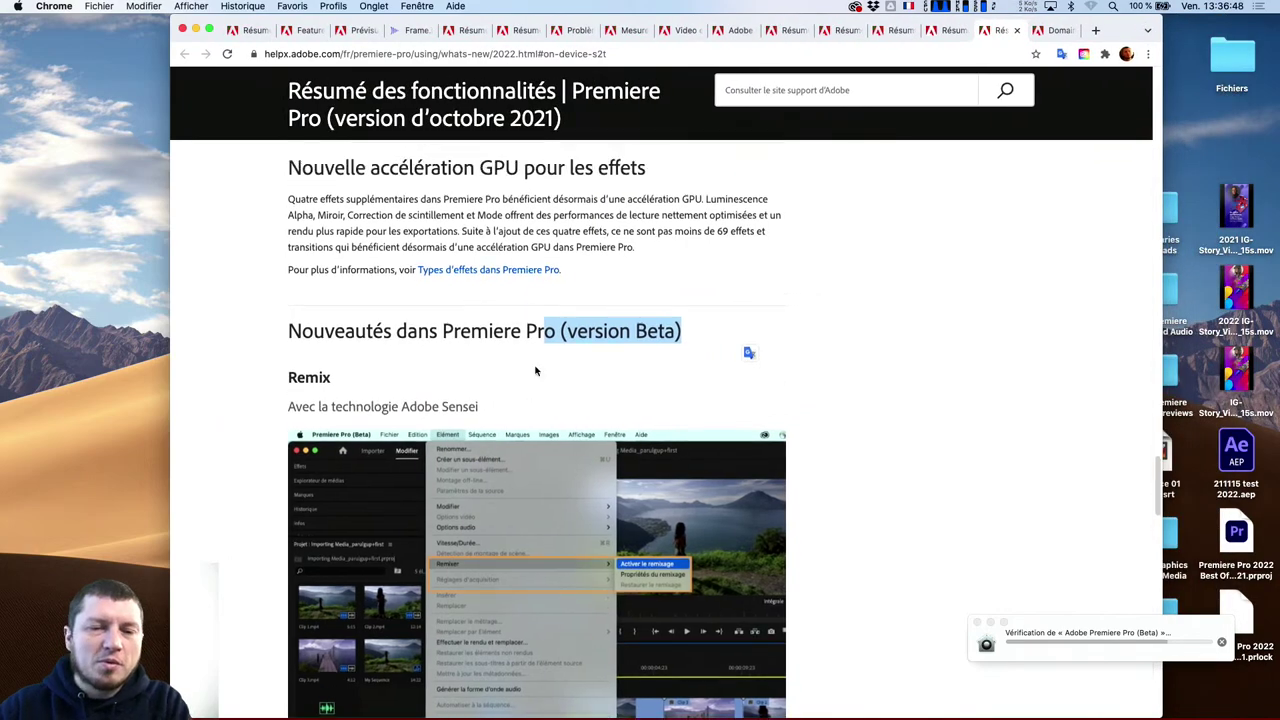
pyautogui.scroll(15, 514, 358)
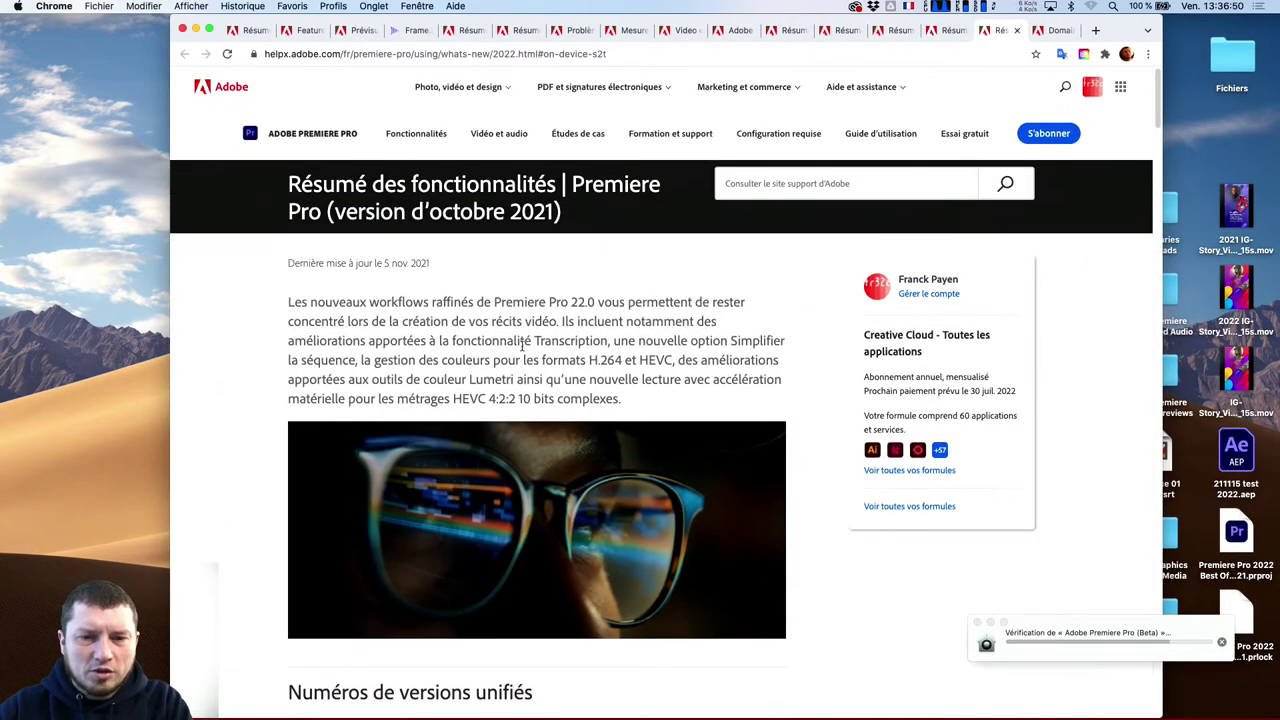
pyautogui.scroll(-6, 528, 340)
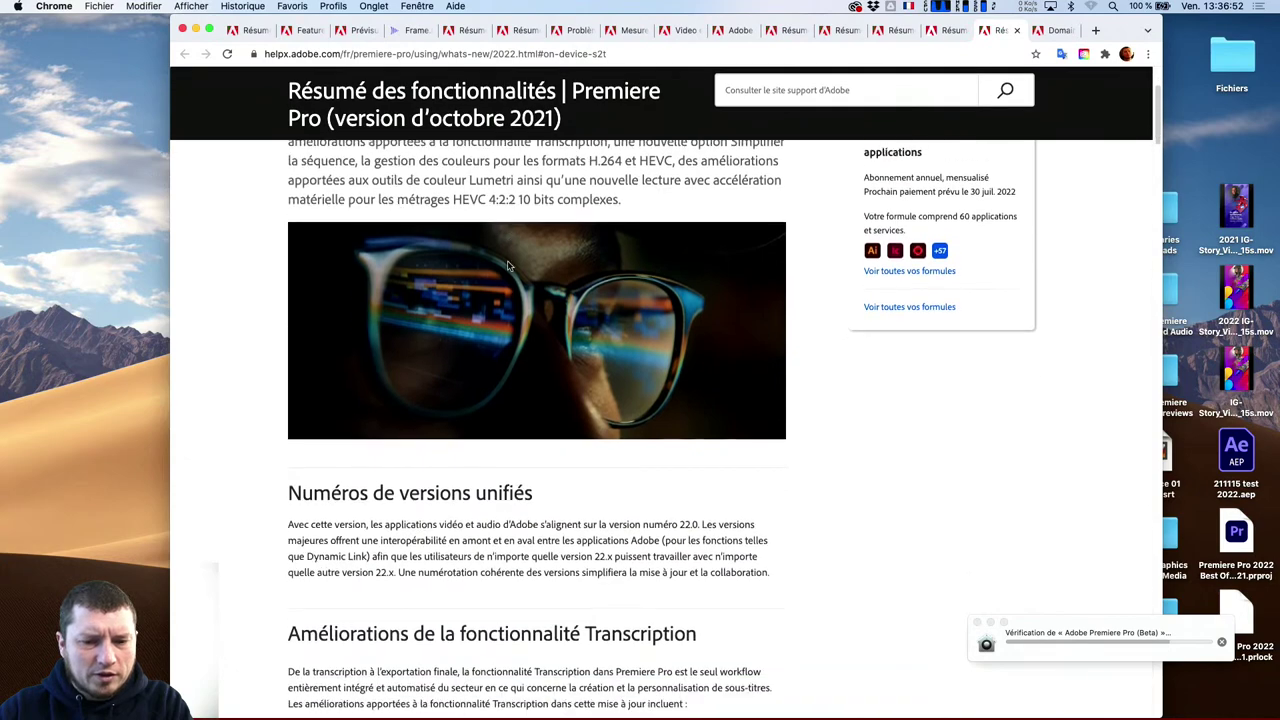
pyautogui.scroll(-5, 535, 372)
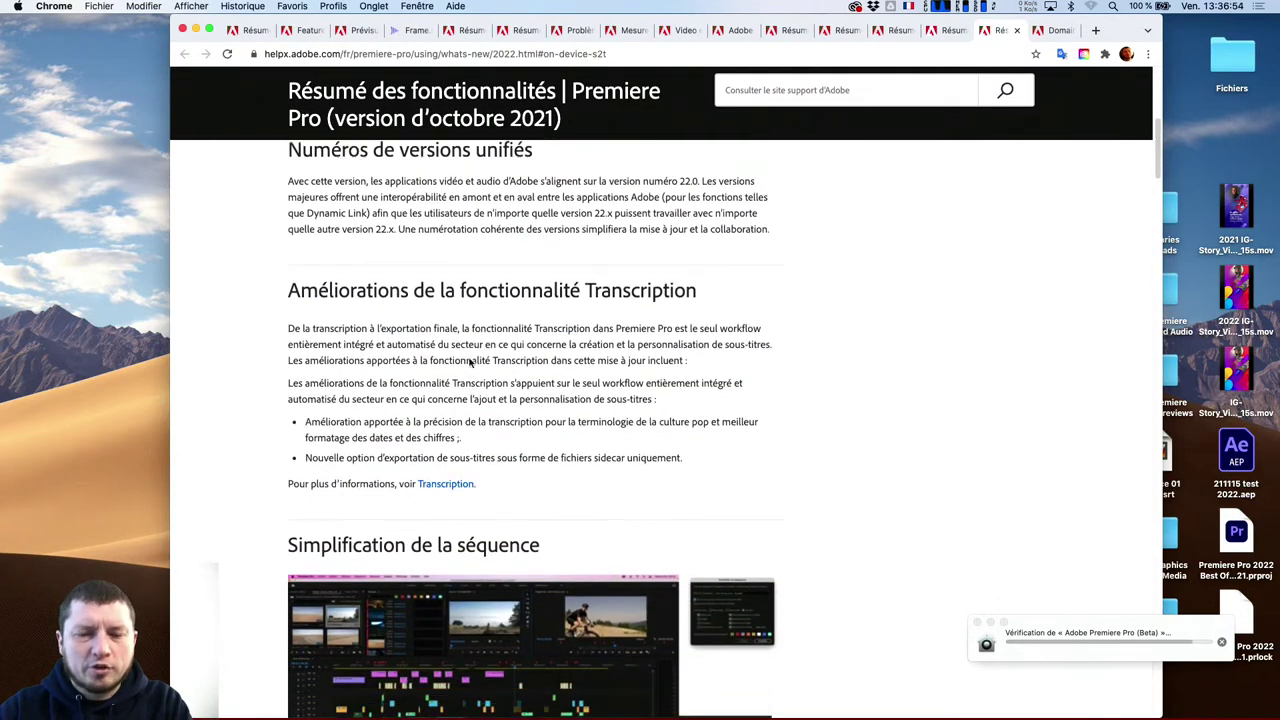
pyautogui.scroll(-5, 480, 340)
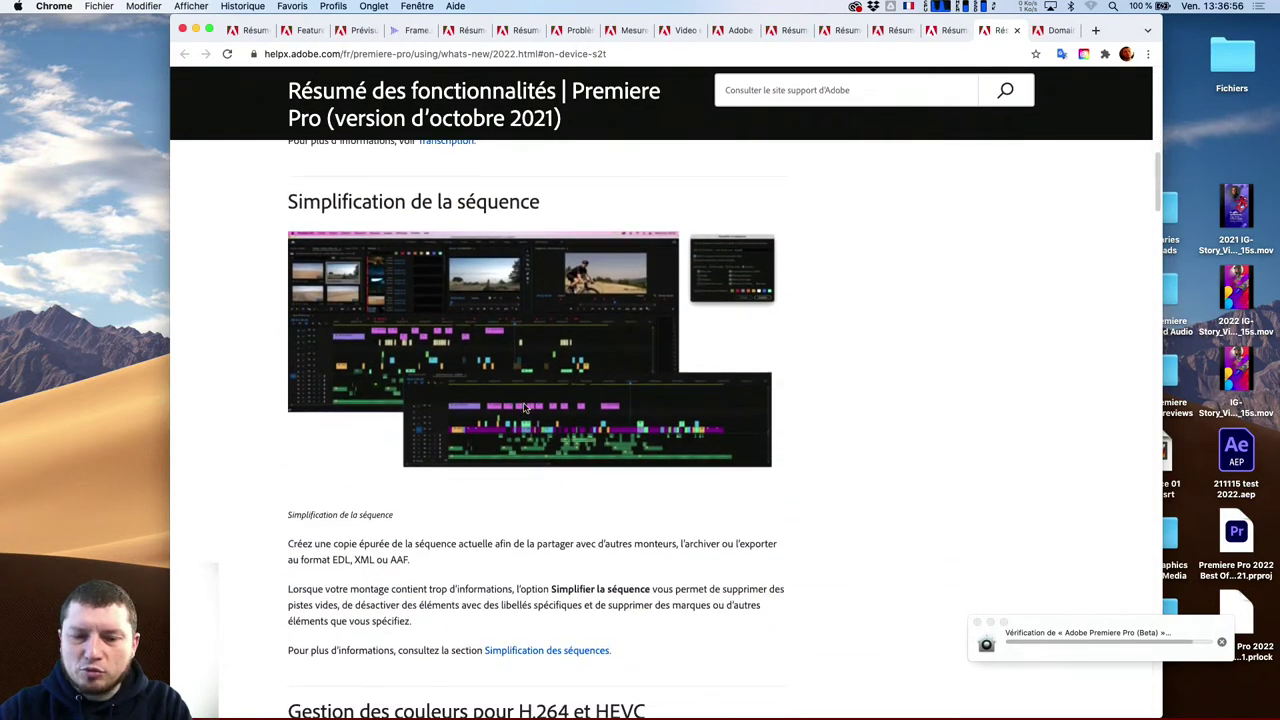
pyautogui.scroll(-1, 503, 362)
pyautogui.scroll(-1, 523, 446)
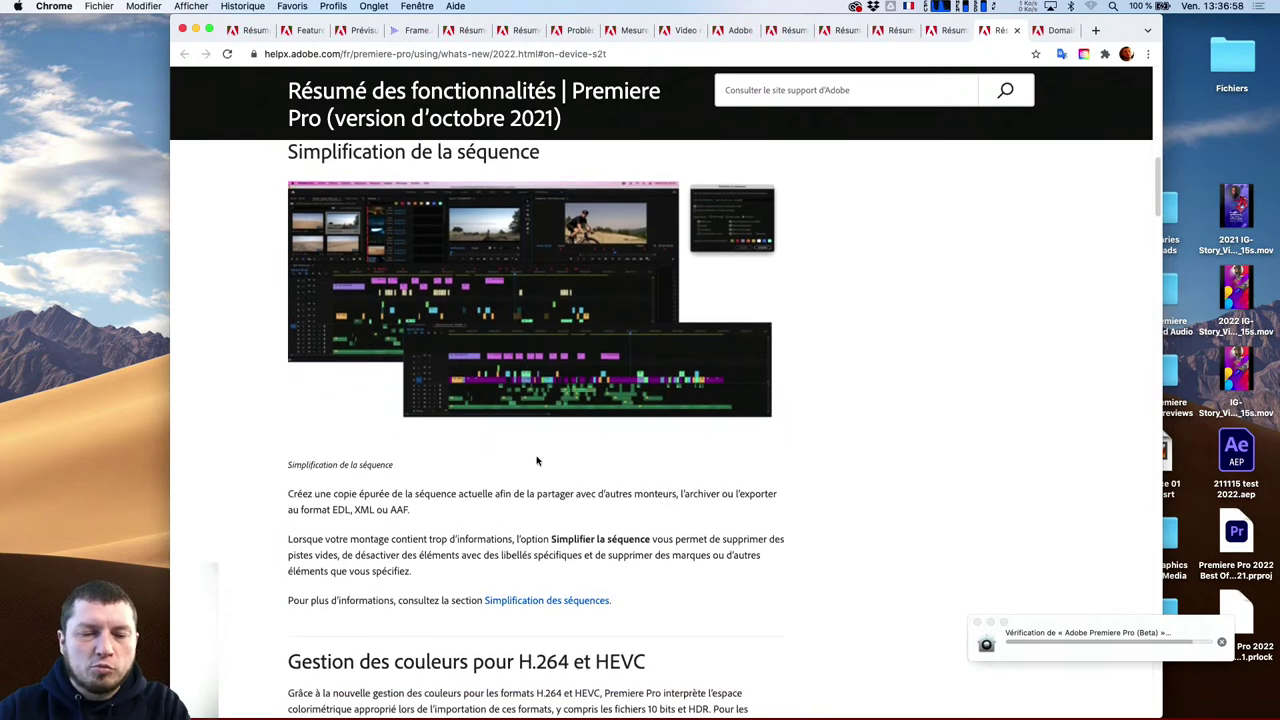
pyautogui.scroll(-1, 517, 440)
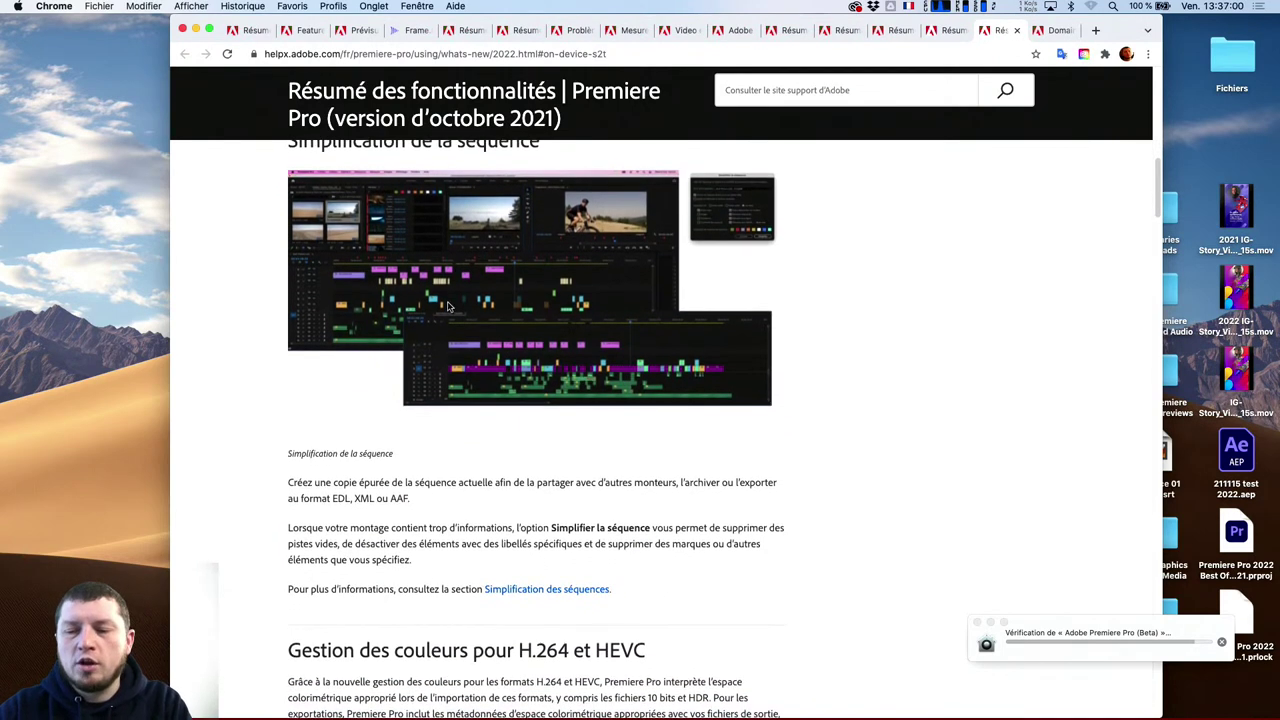
pyautogui.scroll(1, 460, 238)
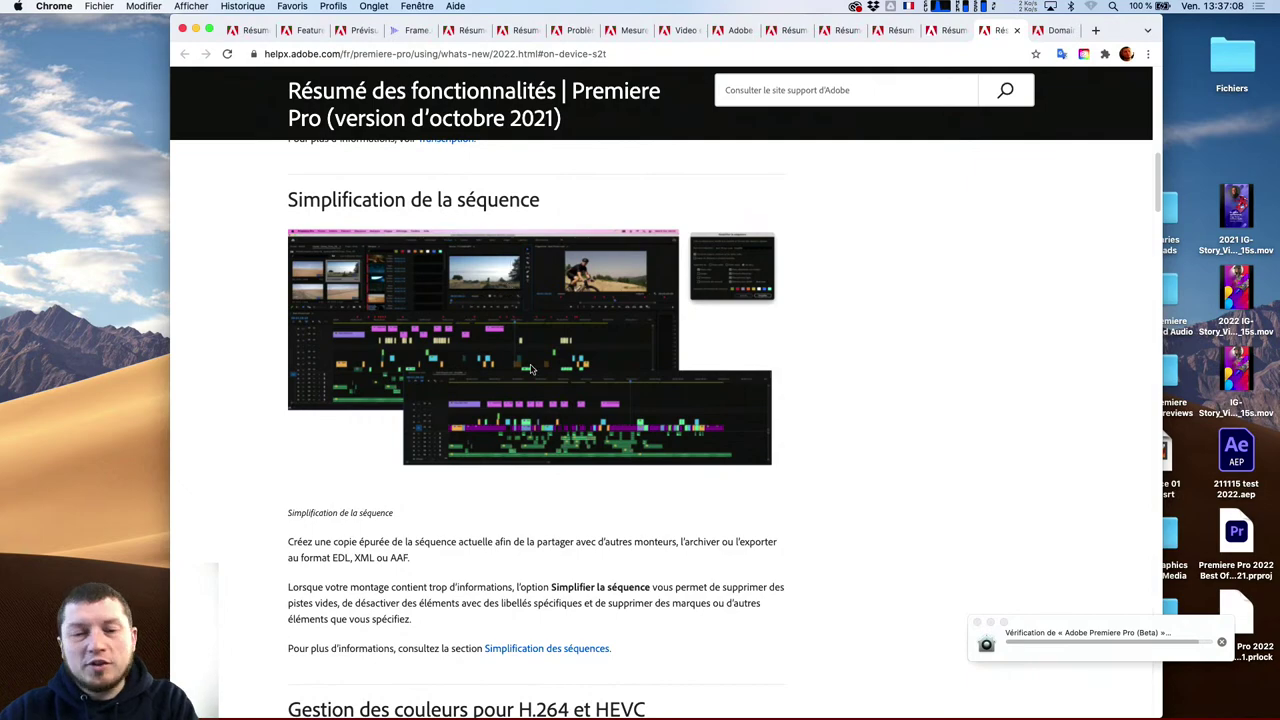
pyautogui.scroll(-2, 531, 370)
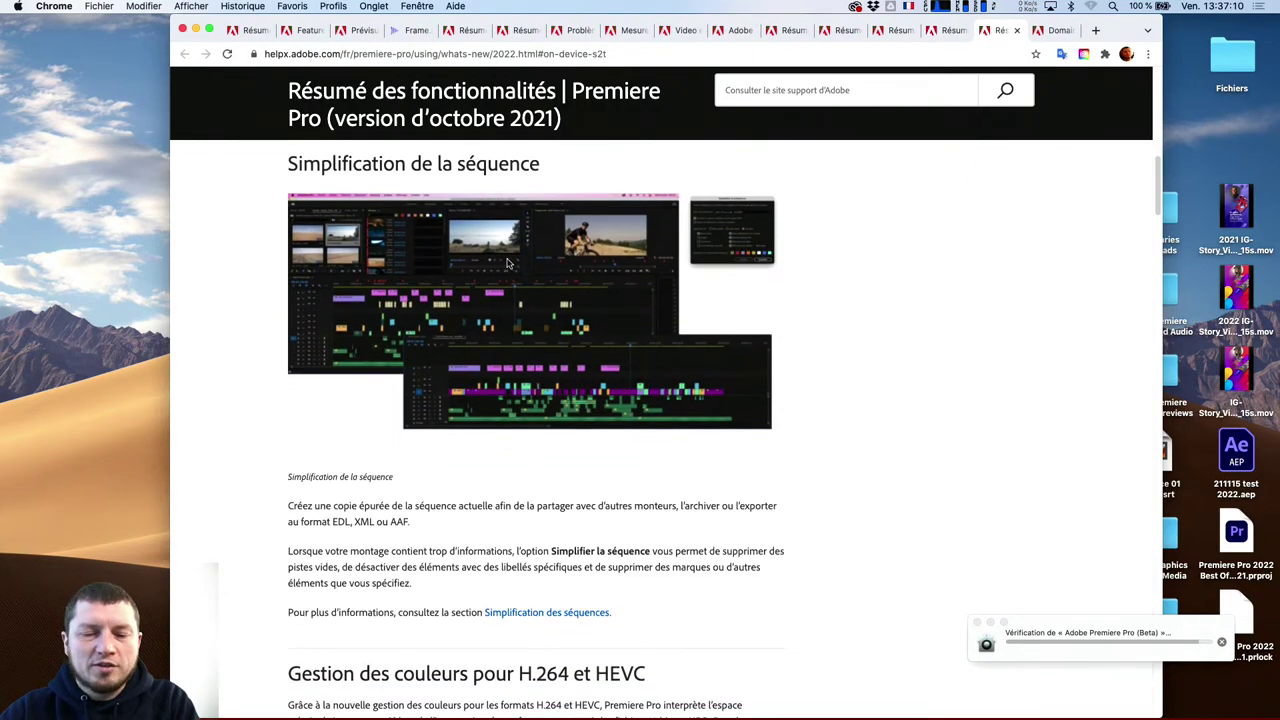
# Review the October 2021 feature summary from H.264 and HEVC colour management through the HEVC playback, coloured Vectorscope and improved histogram sections
pyautogui.scroll(-10, 507, 263)
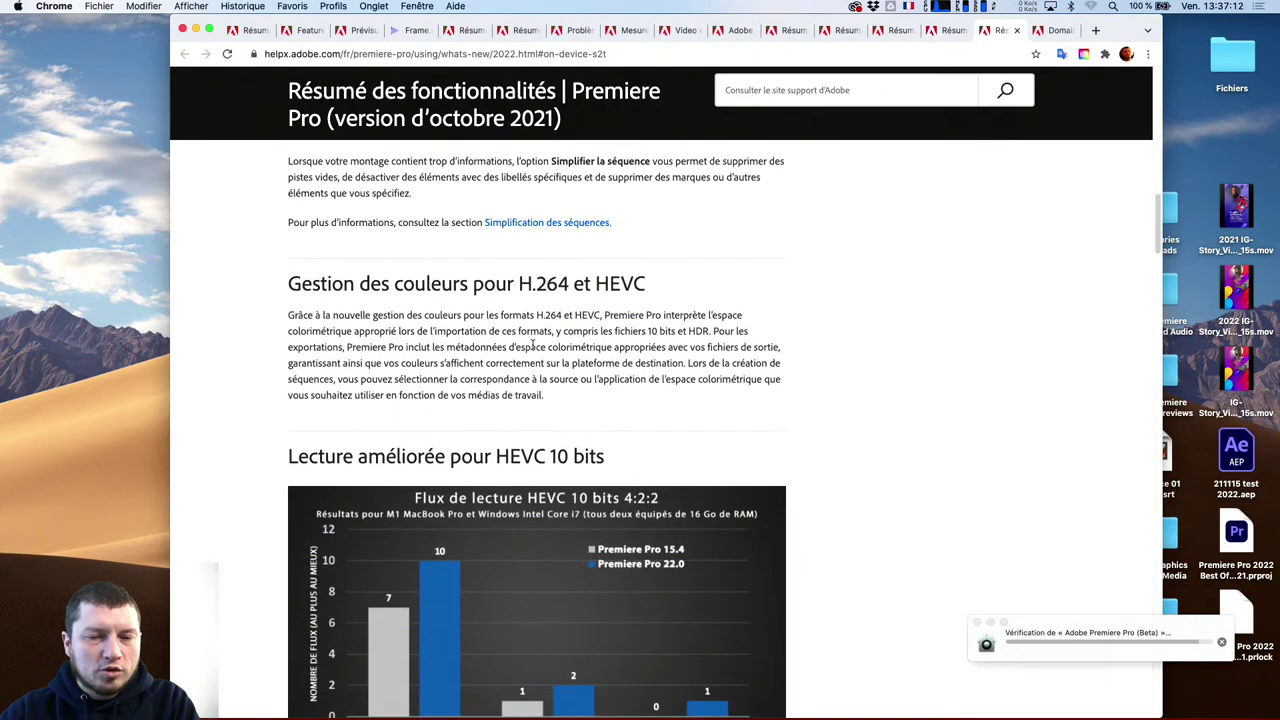
pyautogui.moveTo(463, 312); pyautogui.dragTo(528, 358)
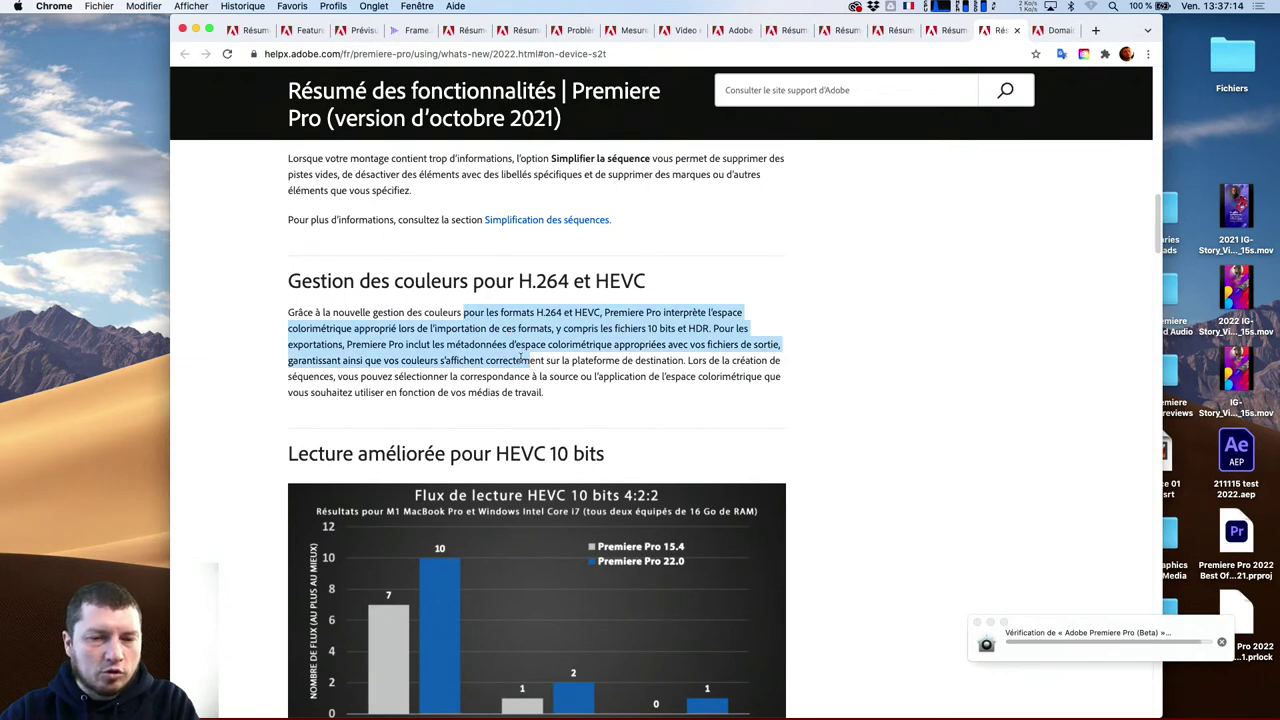
pyautogui.click(549, 328)
pyautogui.moveTo(629, 316); pyautogui.dragTo(505, 331)
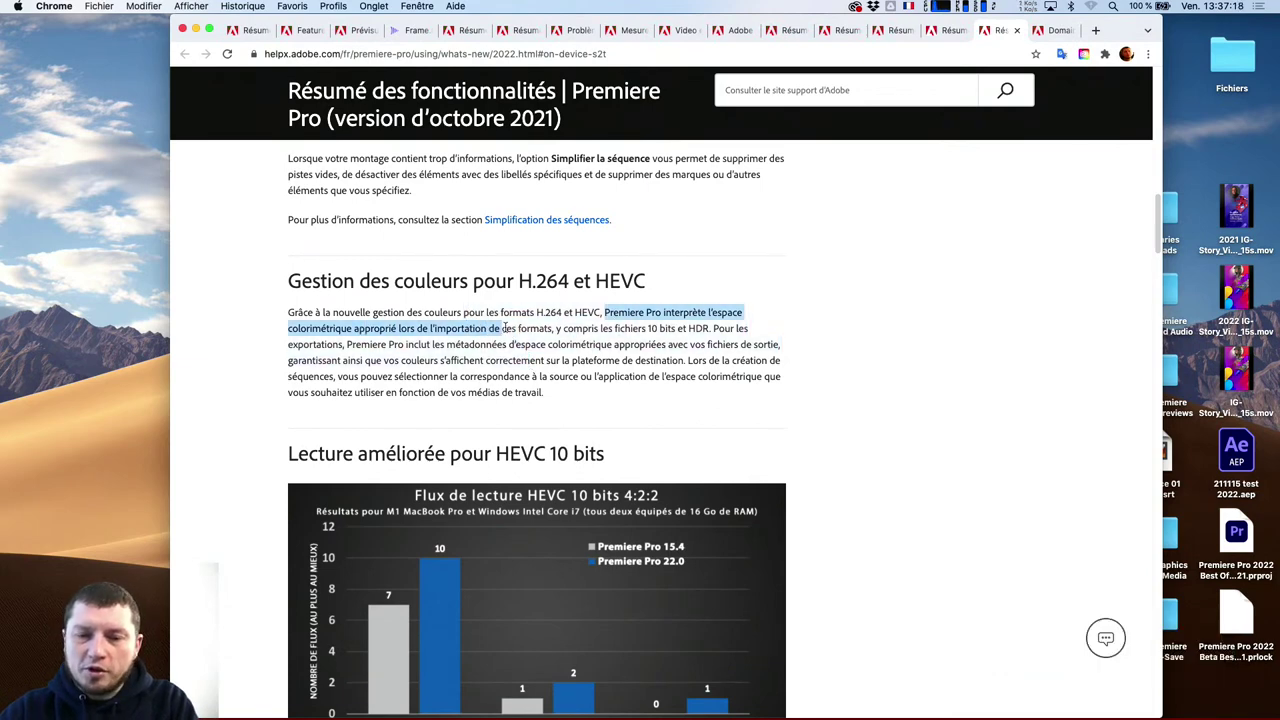
pyautogui.scroll(-5, 568, 346)
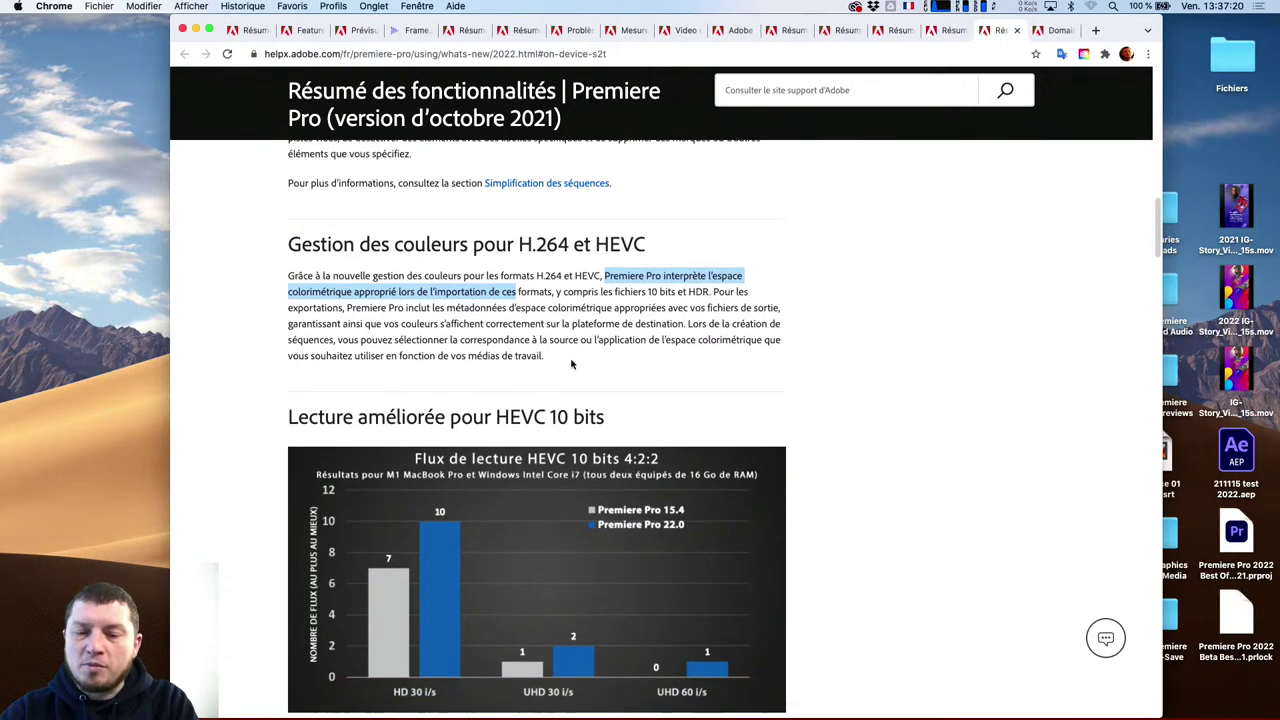
pyautogui.scroll(-10, 573, 367)
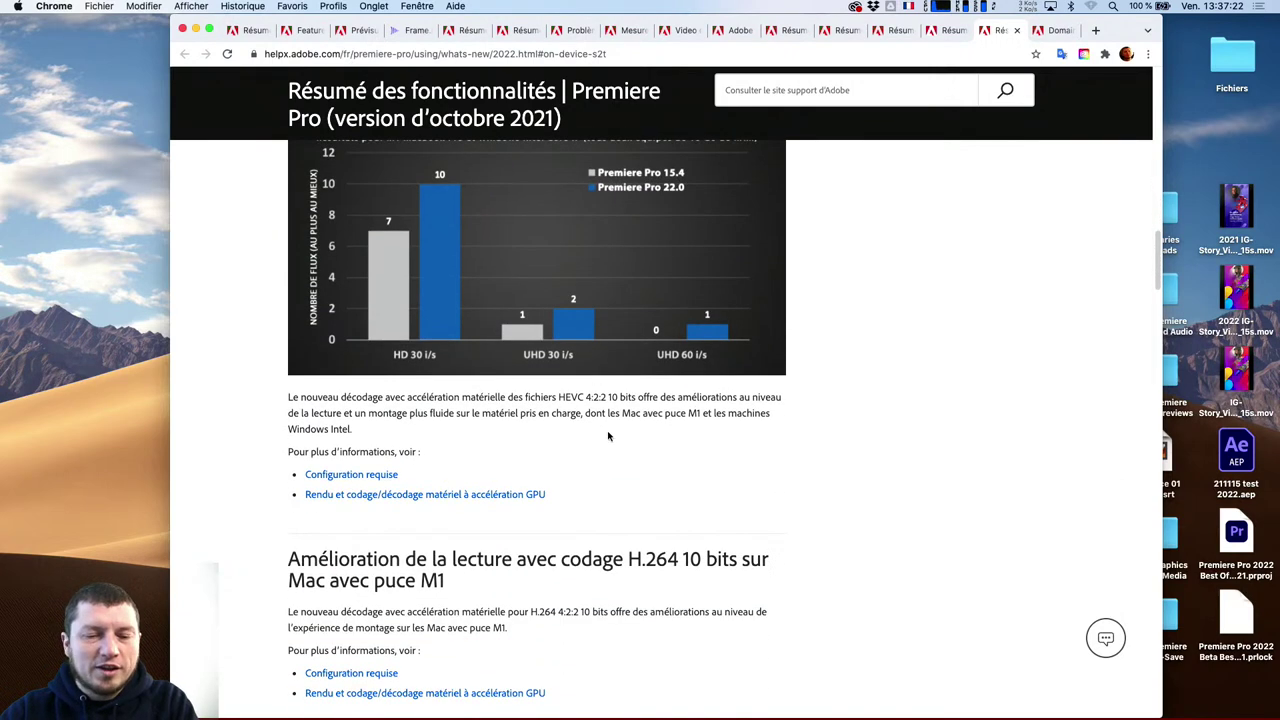
pyautogui.scroll(-5, 548, 420)
pyautogui.moveTo(288, 378); pyautogui.dragTo(447, 250)
pyautogui.scroll(-6, 435, 346)
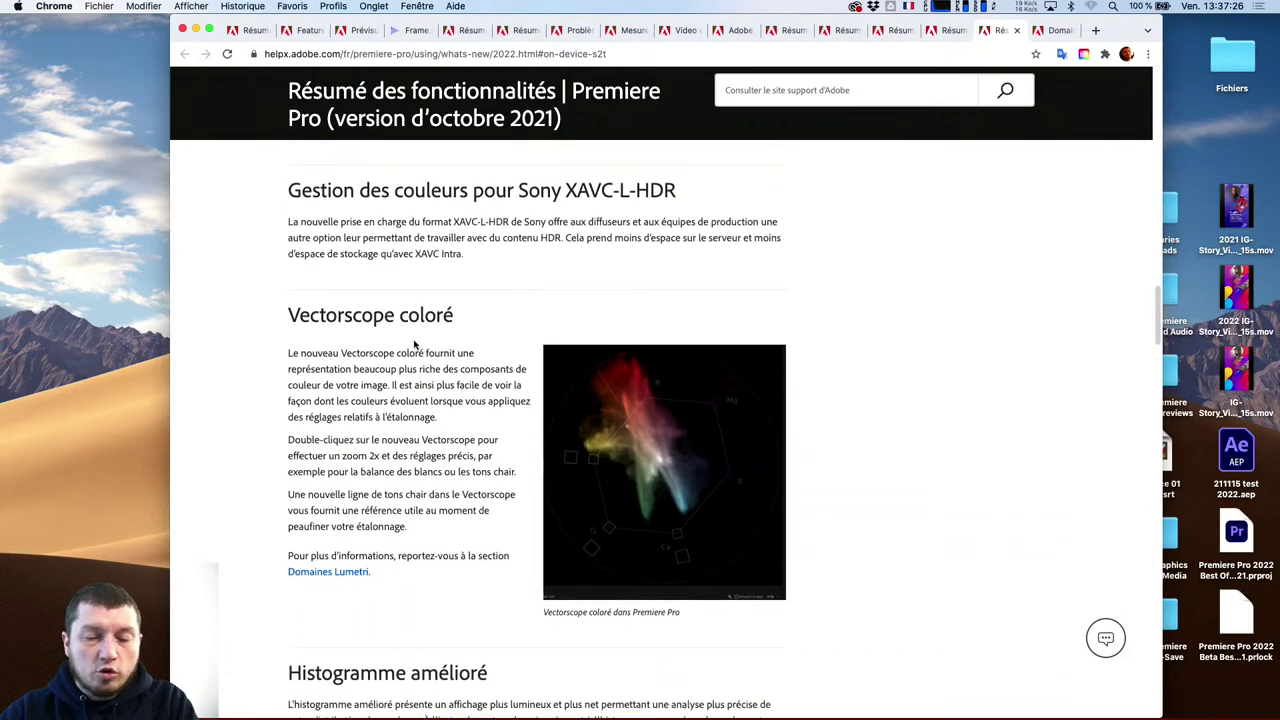
pyautogui.scroll(-3, 420, 380)
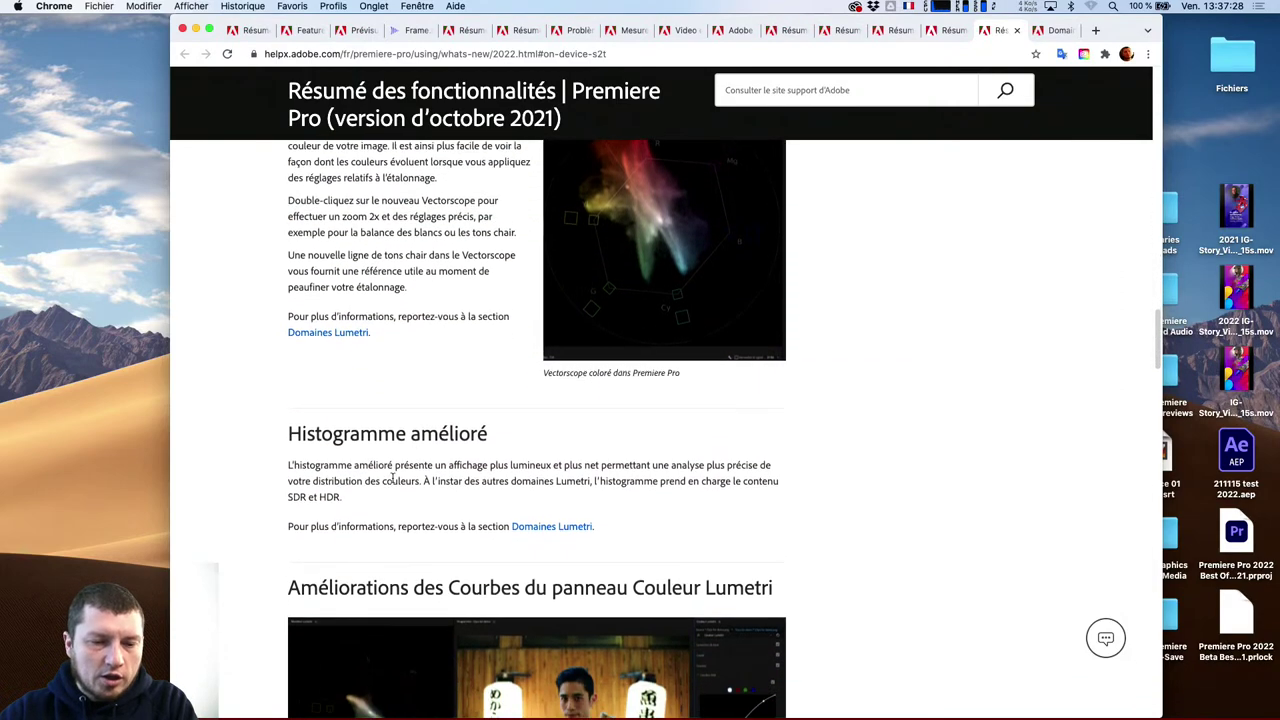
# Switch to Premiere Pro (Beta) and open the desktop project "Premiere Pro 2022 Beta Best Of MAX 2021" in it
pyautogui.press('ctrl+super+f')
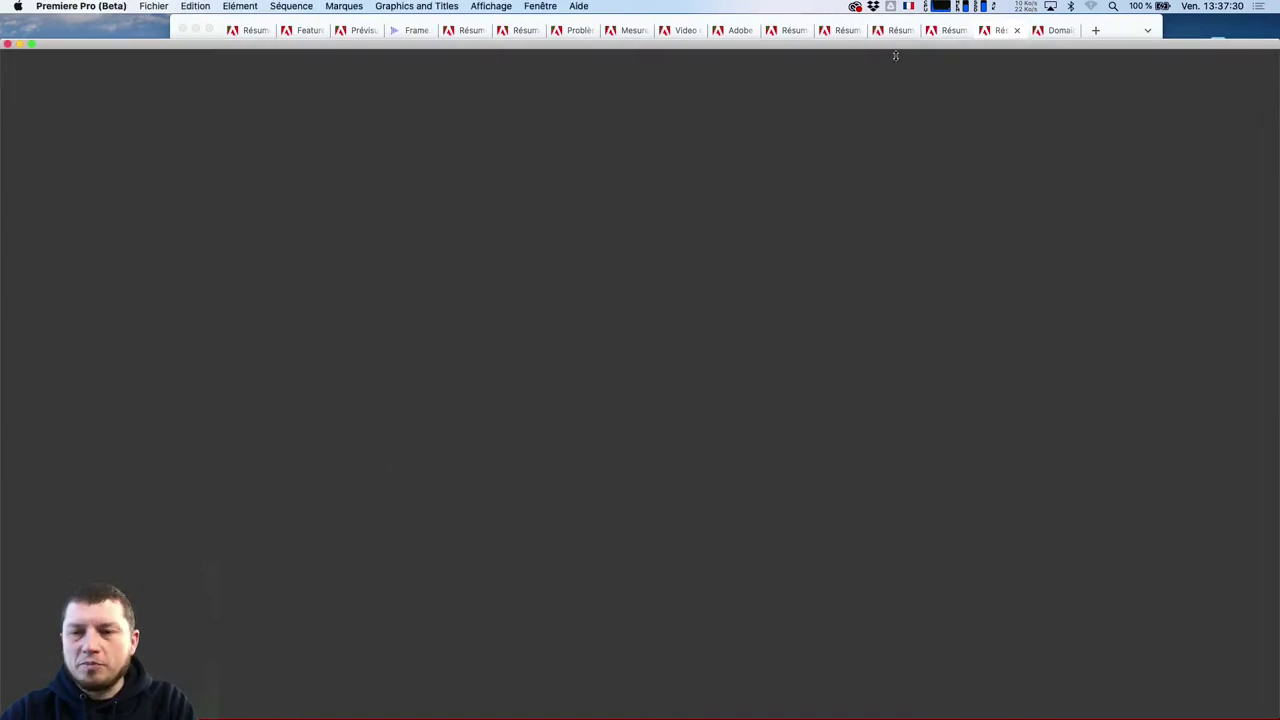
pyautogui.hotkey('ctrl', 'Right')
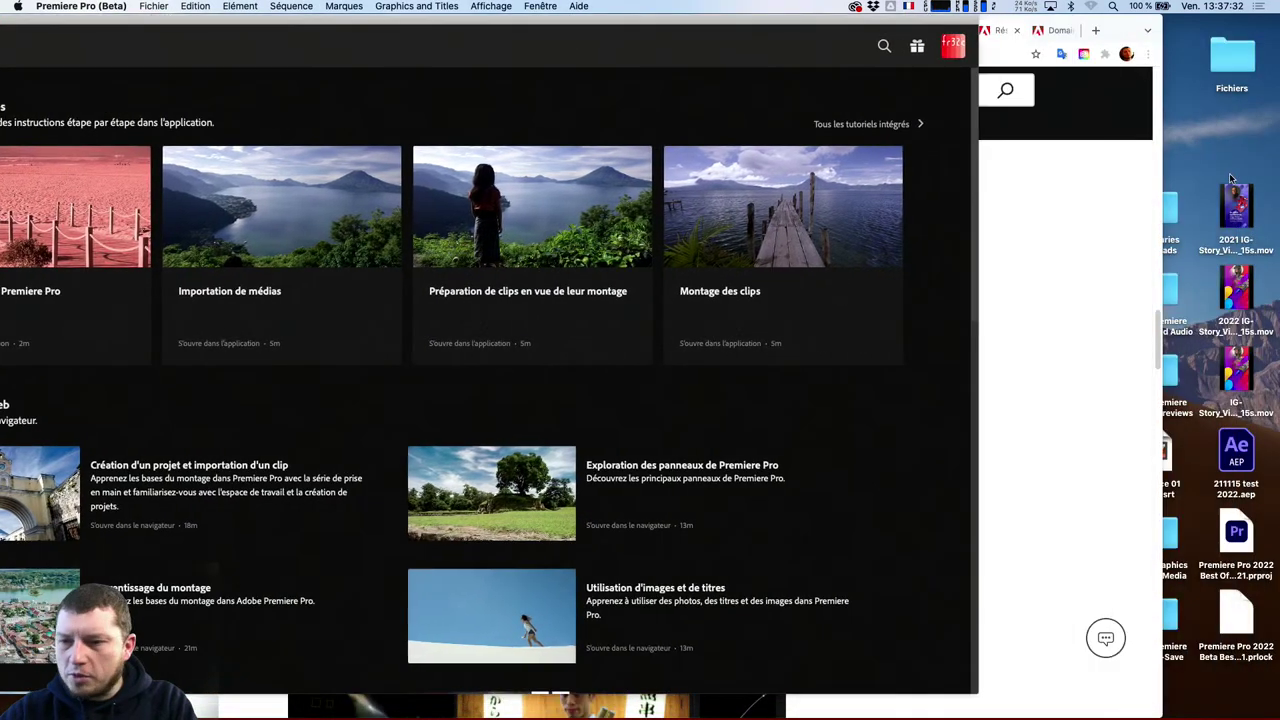
pyautogui.hotkey('ctrl', 'Right')
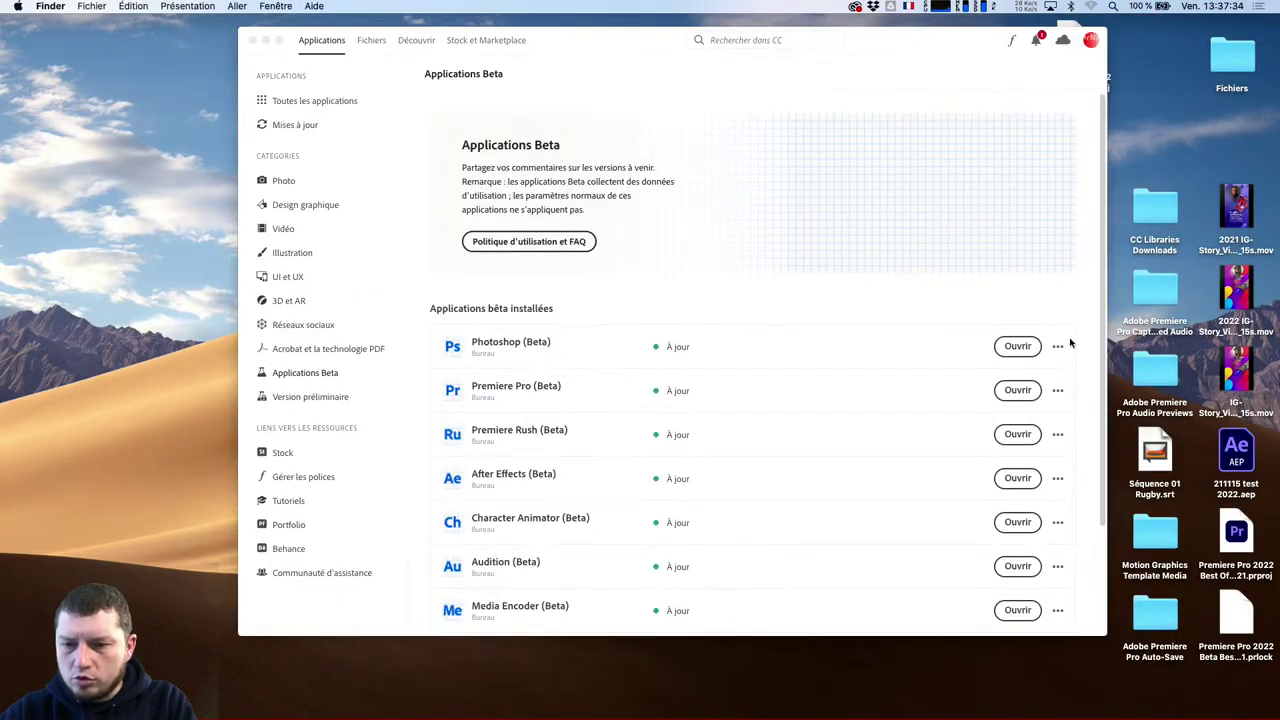
pyautogui.hotkey('ctrl', 'Right')
pyautogui.moveTo(1078, 58); pyautogui.dragTo(1168, 670)
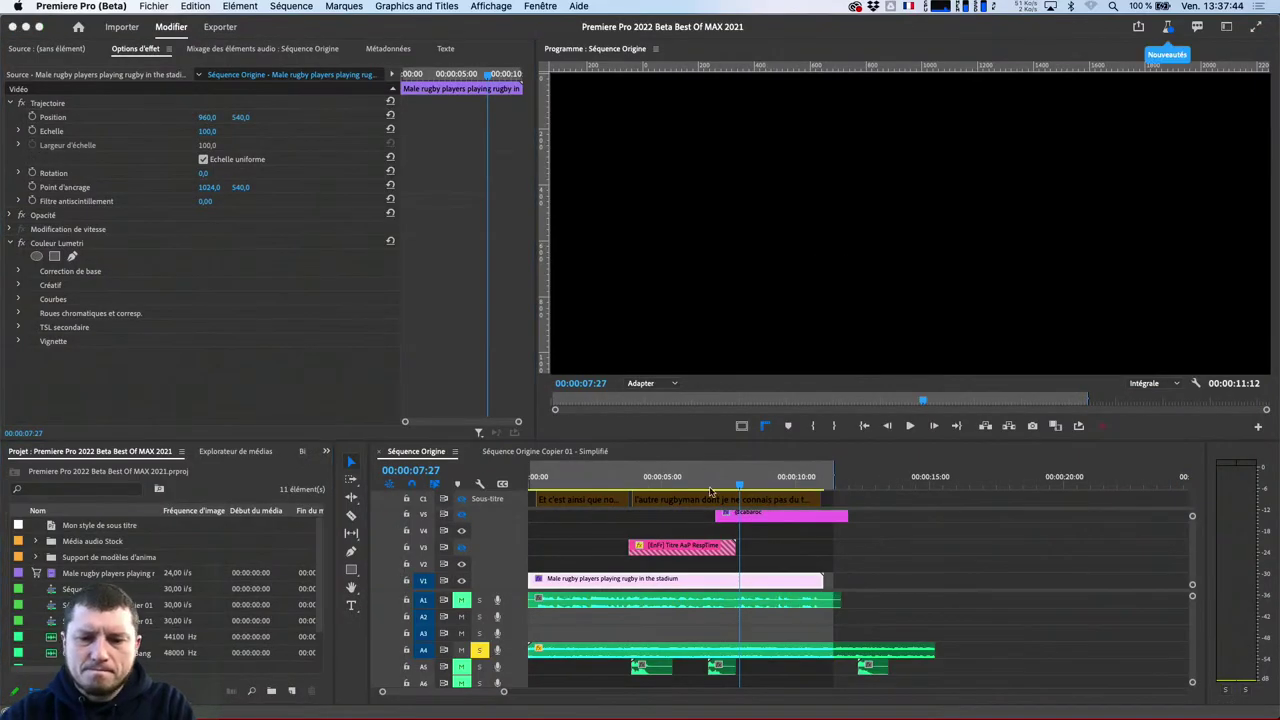
# Return to the start of Séquence Origine and play its opening seconds
pyautogui.moveTo(741, 485); pyautogui.dragTo(543, 455)
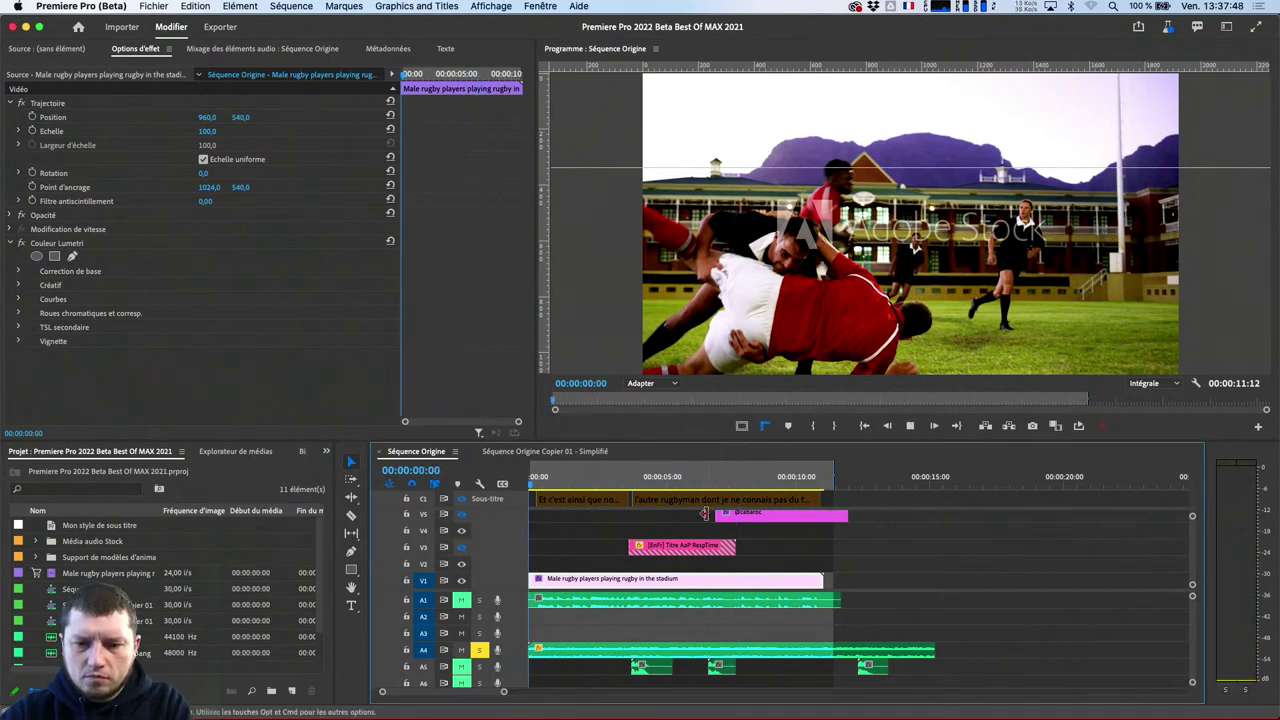
pyautogui.press('space')
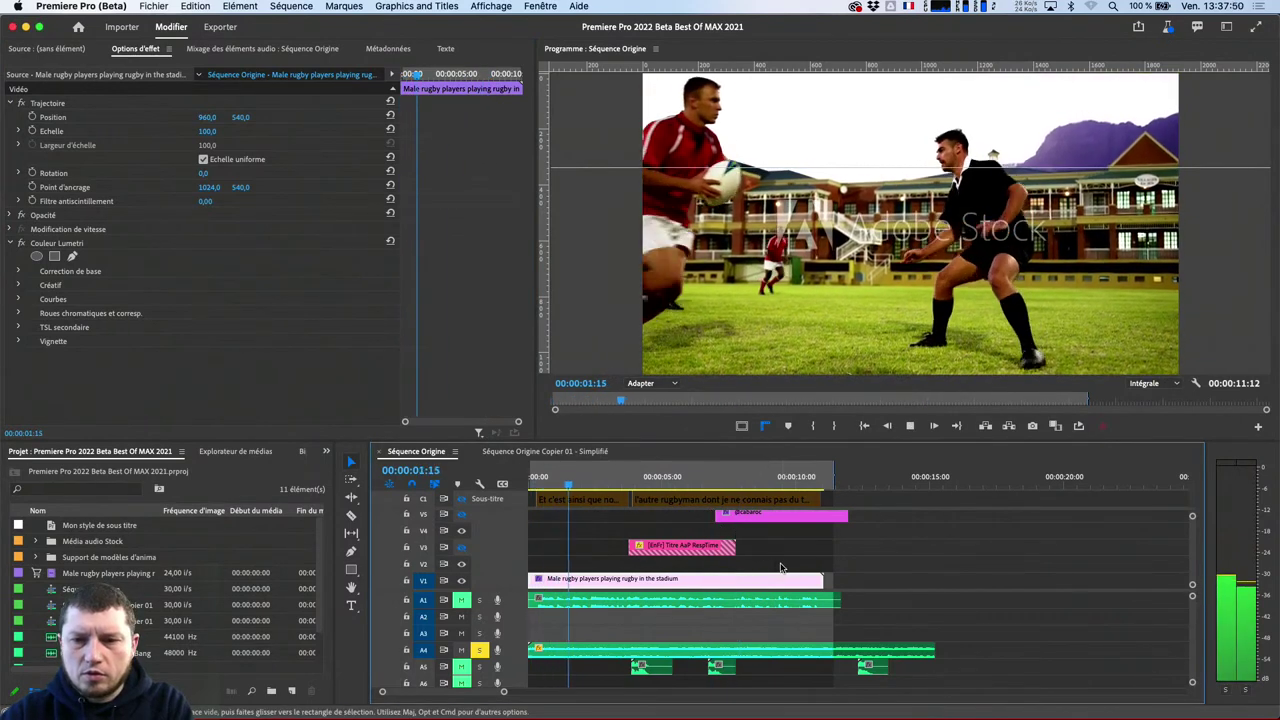
pyautogui.press('space')
# Enable Remix on the Corporate Cinematic music clip on track A4
pyautogui.click(677, 655)
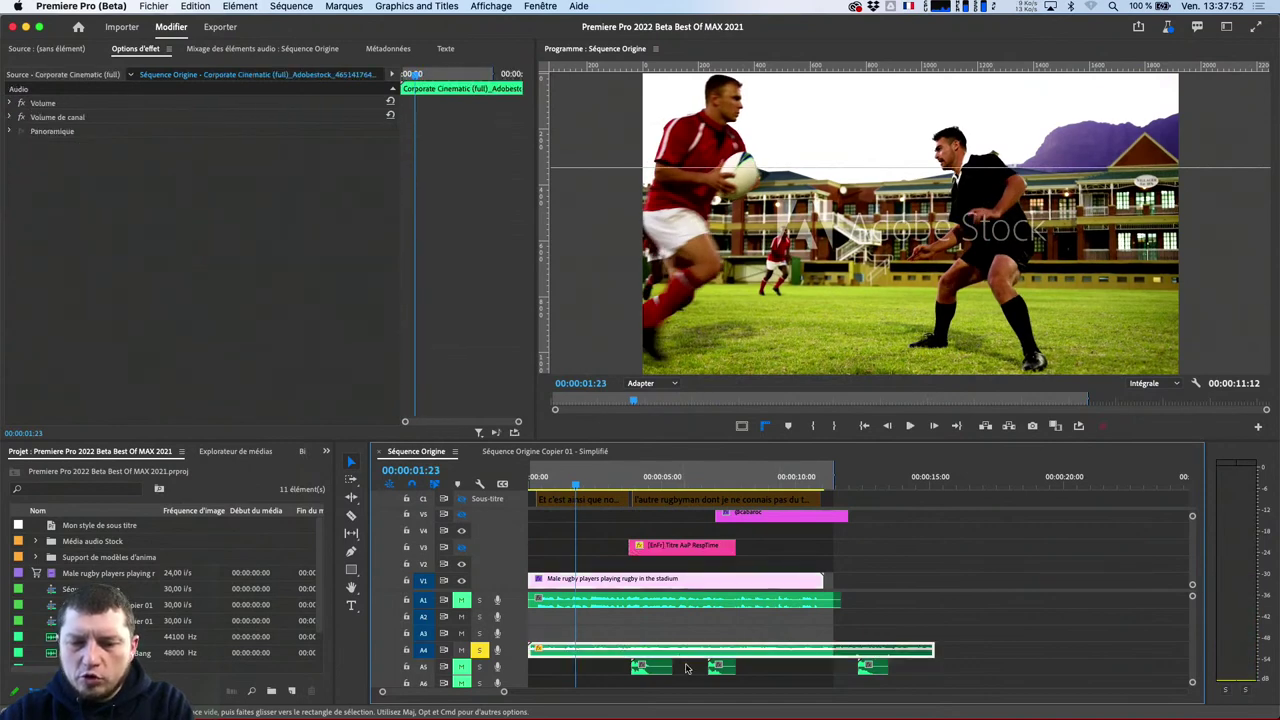
pyautogui.rightClick(771, 655)
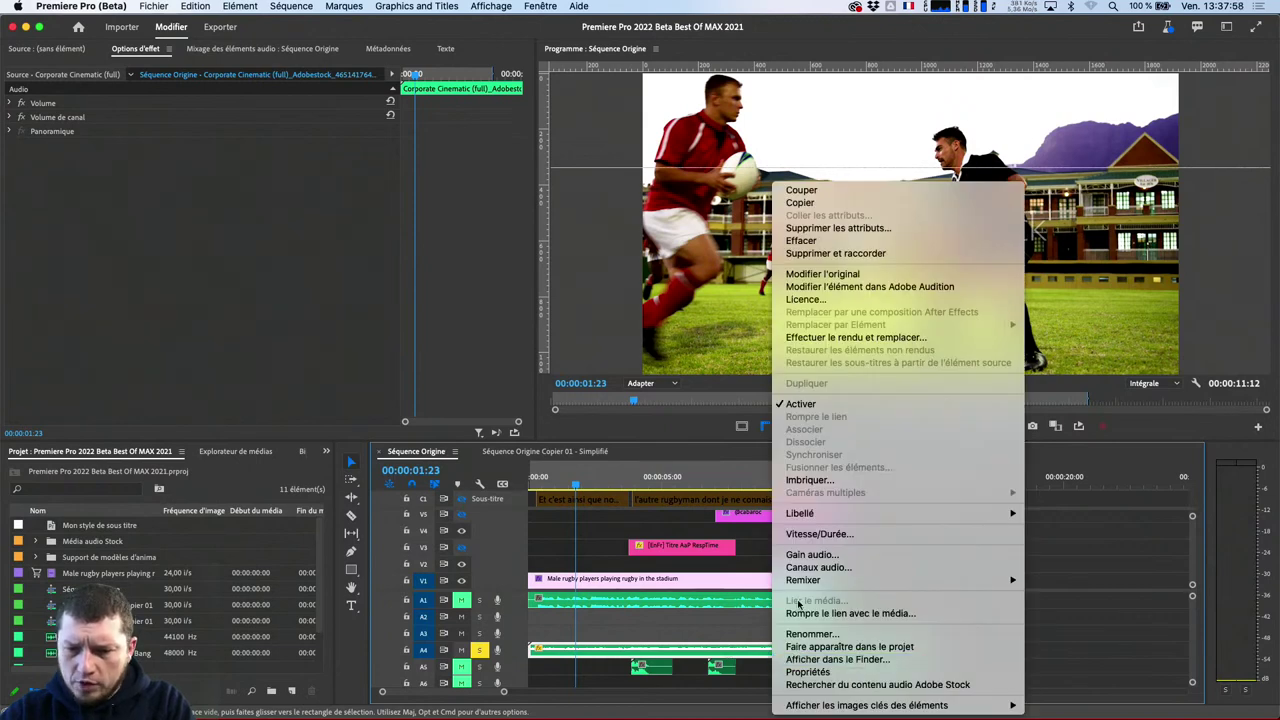
pyautogui.moveTo(806, 582)
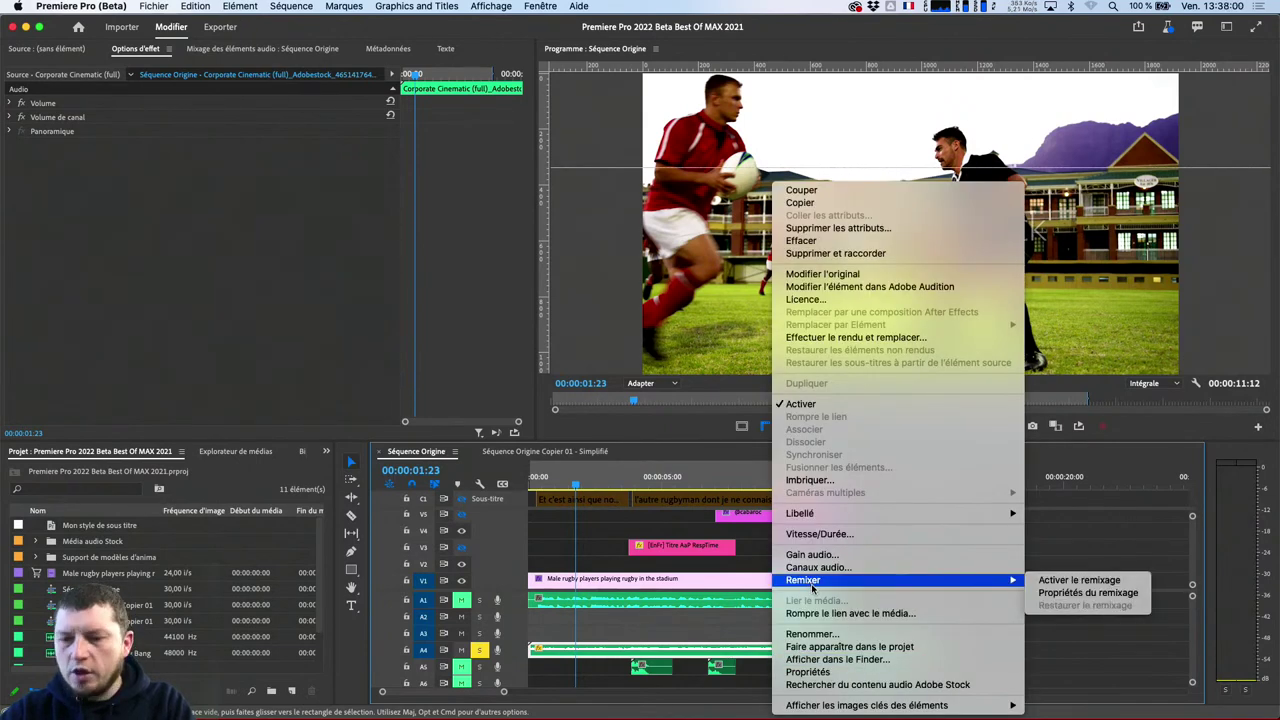
pyautogui.click(628, 568)
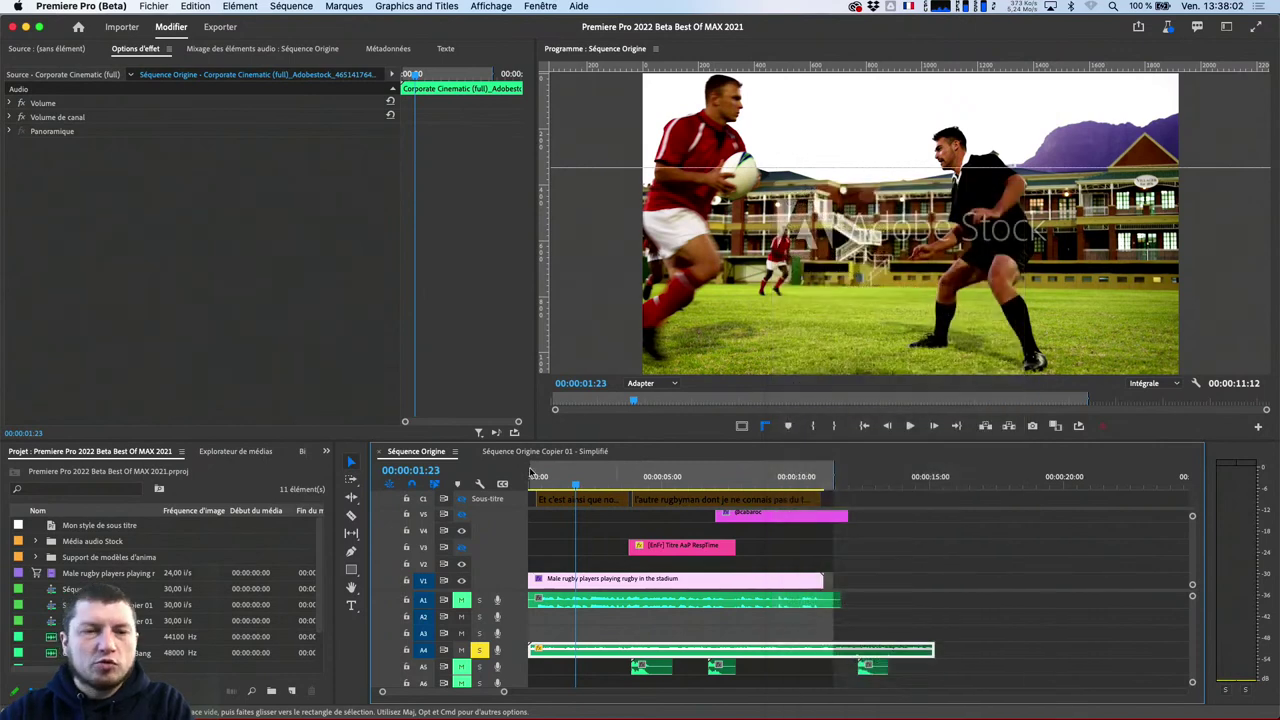
pyautogui.click(244, 5)
pyautogui.moveTo(279, 166)
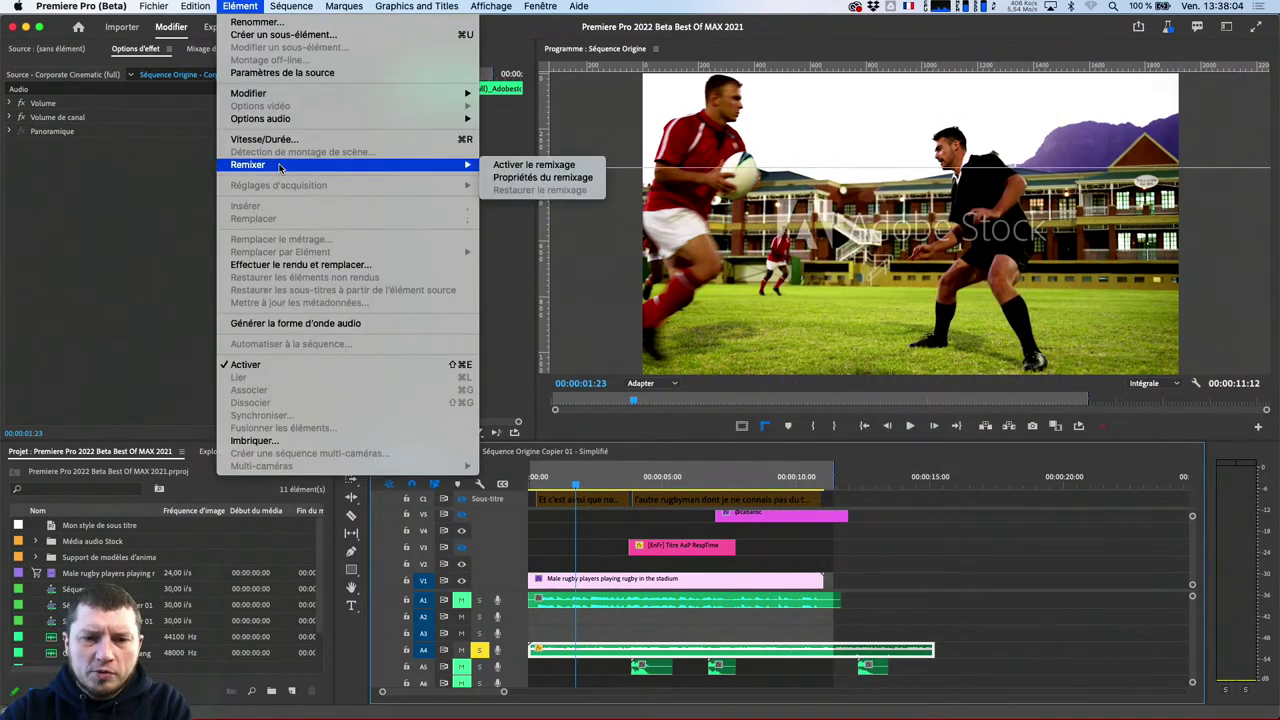
pyautogui.click(520, 165)
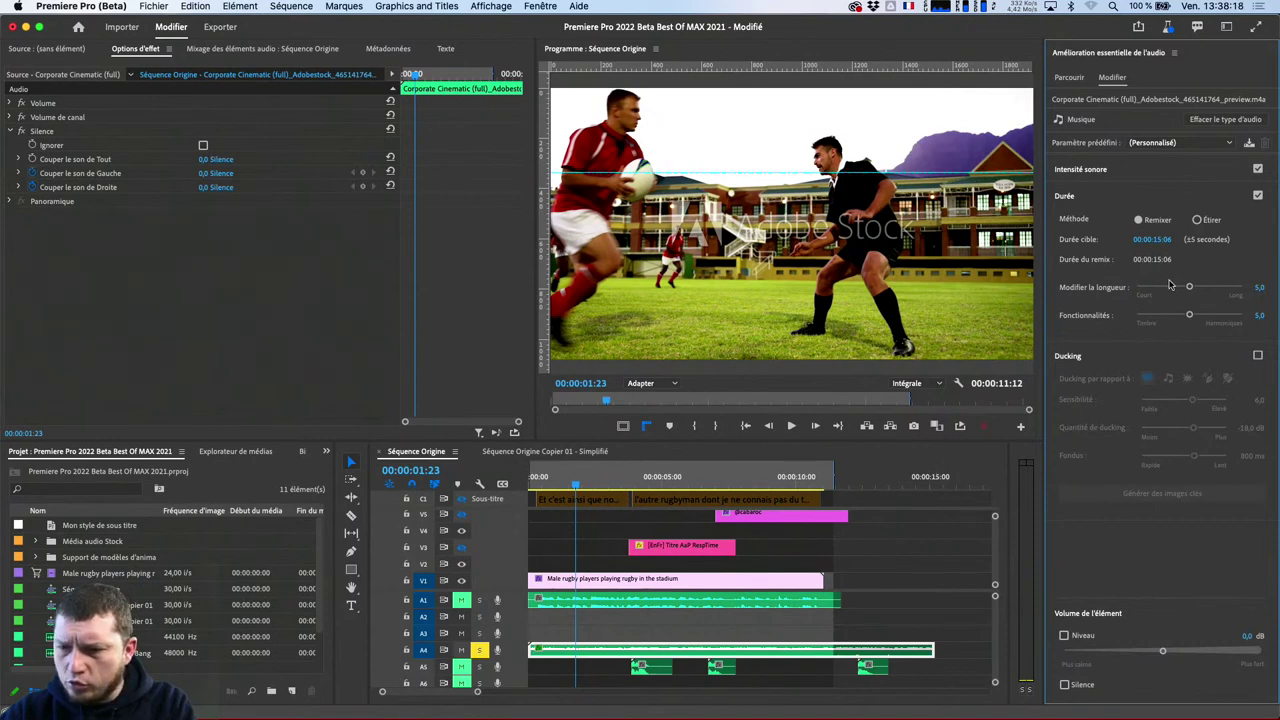
# Set the music clip's target duration to 00:00:10:00 and its length variation (Modifier la longueur) to 2,0
pyautogui.click(1160, 242)
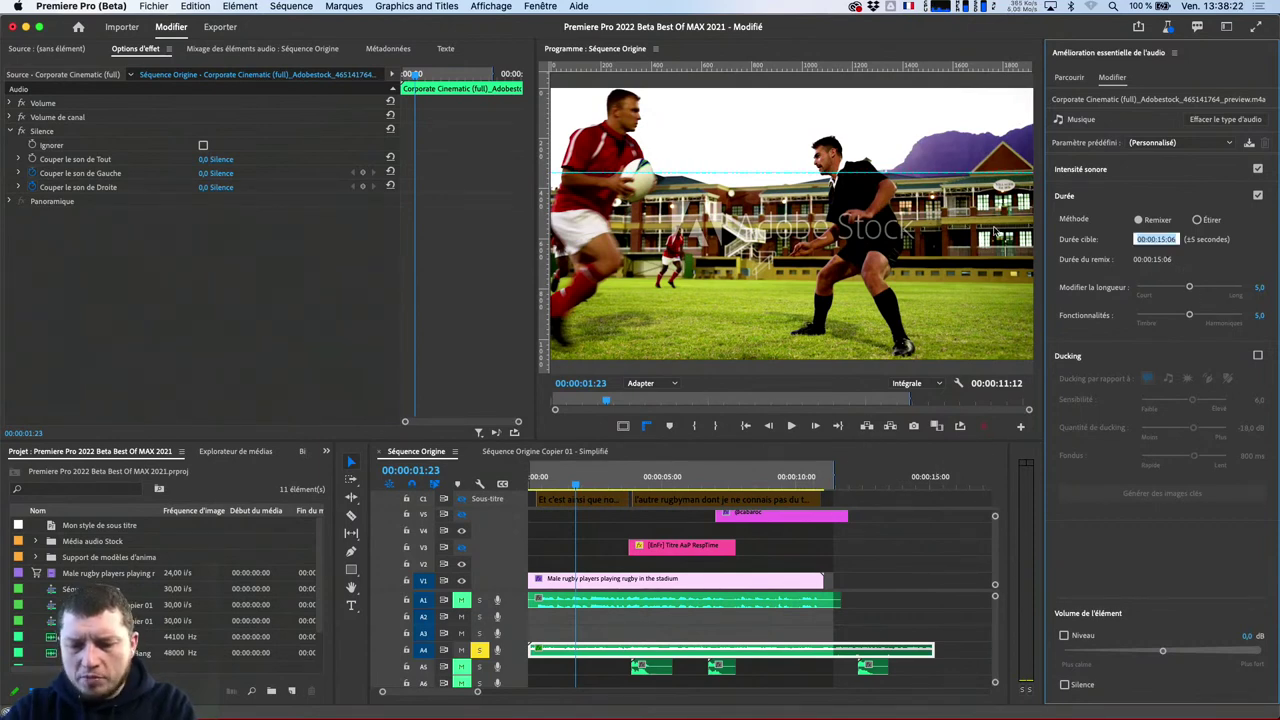
pyautogui.write('10')
pyautogui.press('Tab')
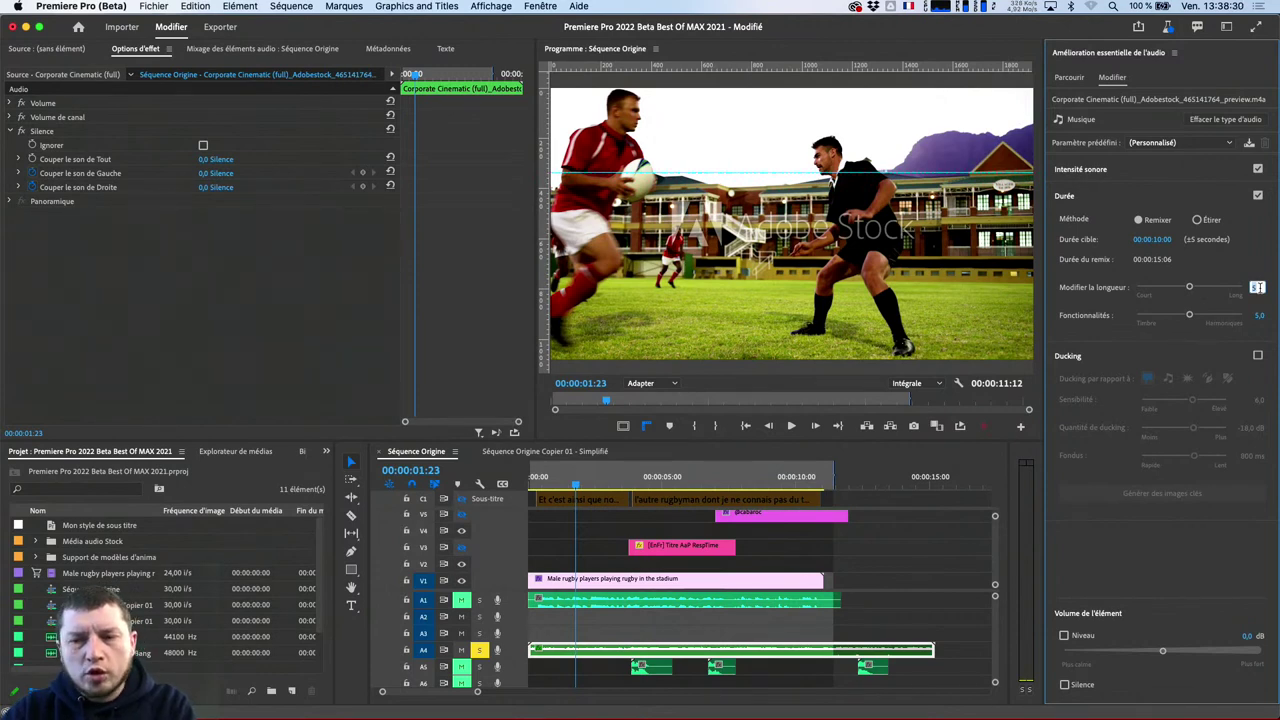
pyautogui.write('2')
pyautogui.press('Return')
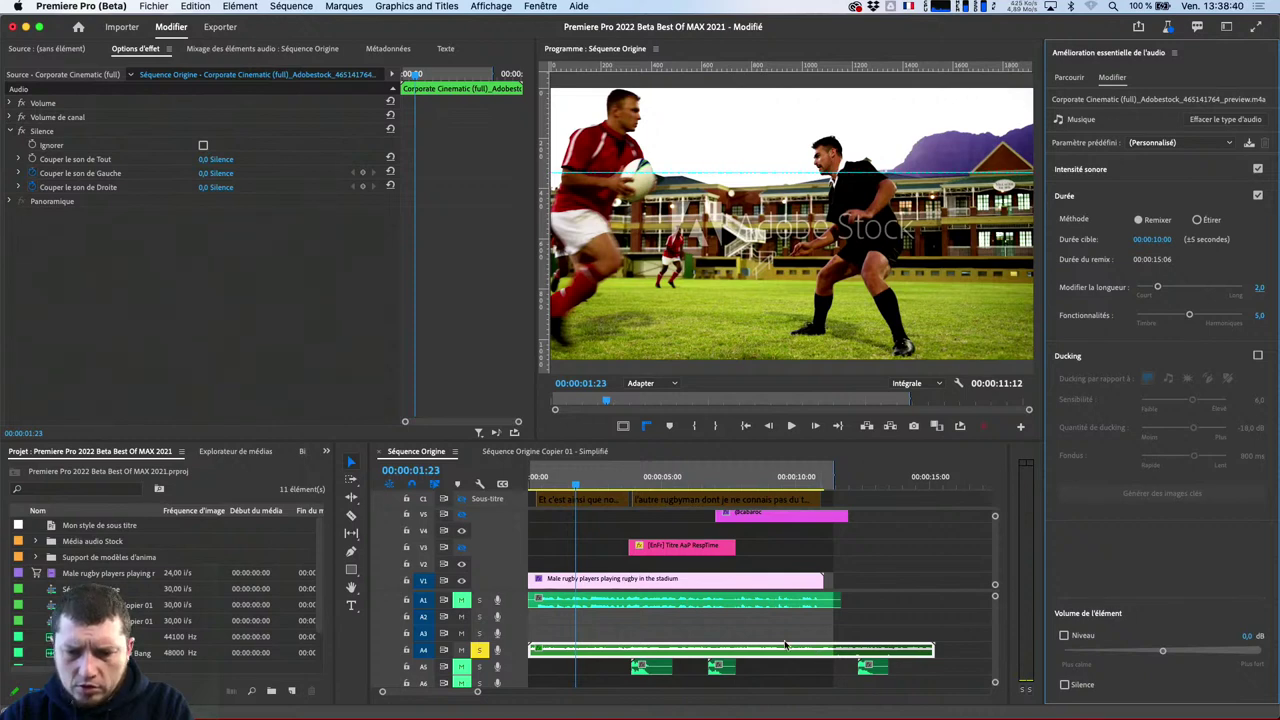
# Reconfirm the A4 music's 00:00:10:00 target, setting its length variation to 3,1 and its Fonctionnalités balance to 6,8
pyautogui.click(920, 531)
pyautogui.click(787, 651)
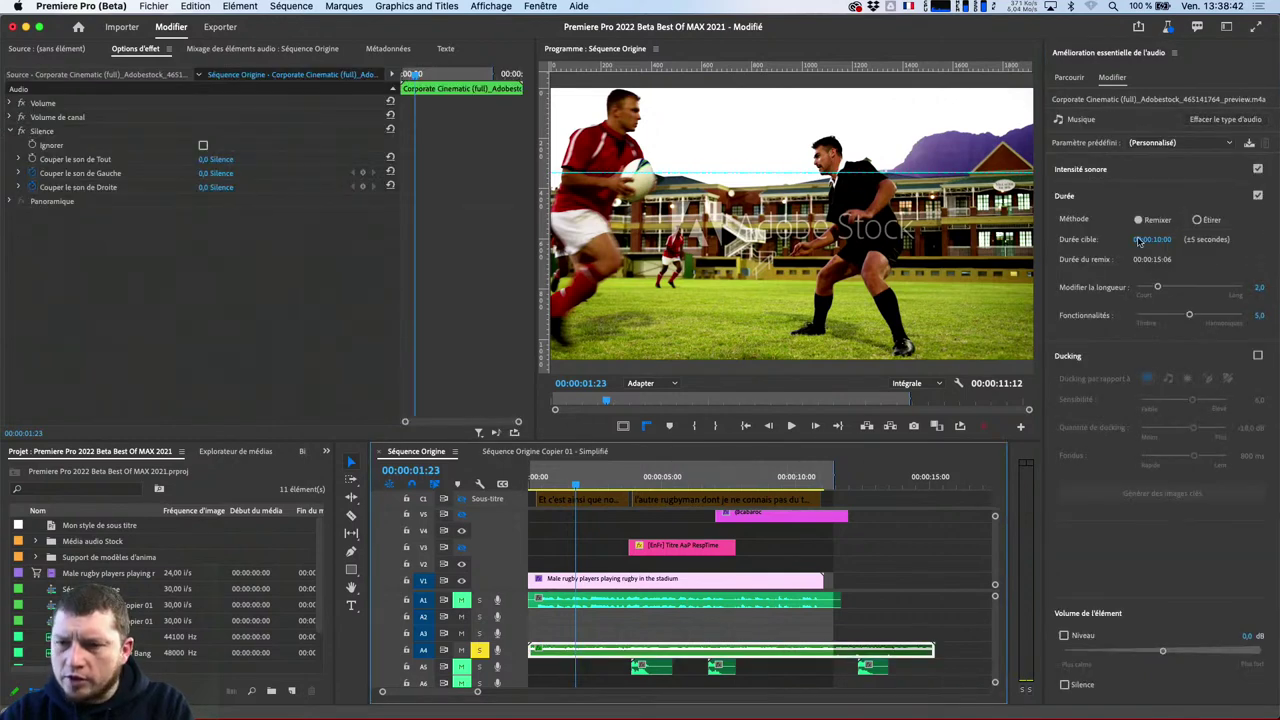
pyautogui.click(1232, 196)
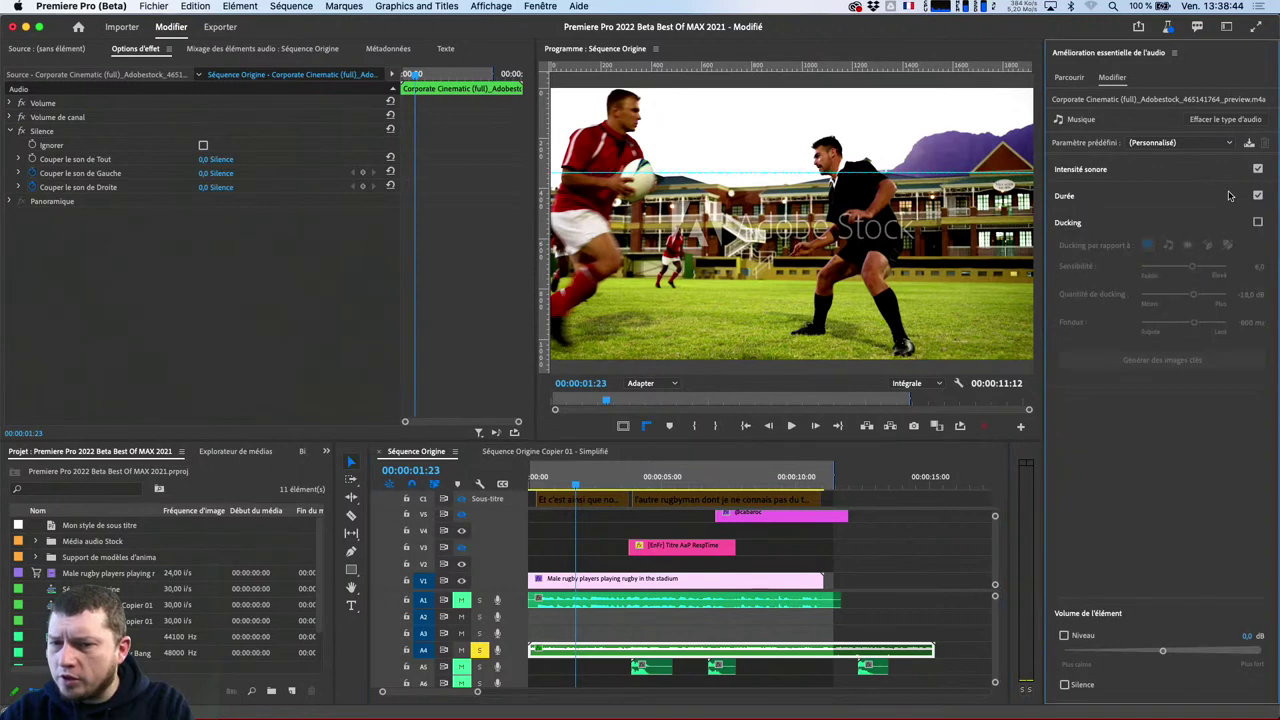
pyautogui.click(1232, 197)
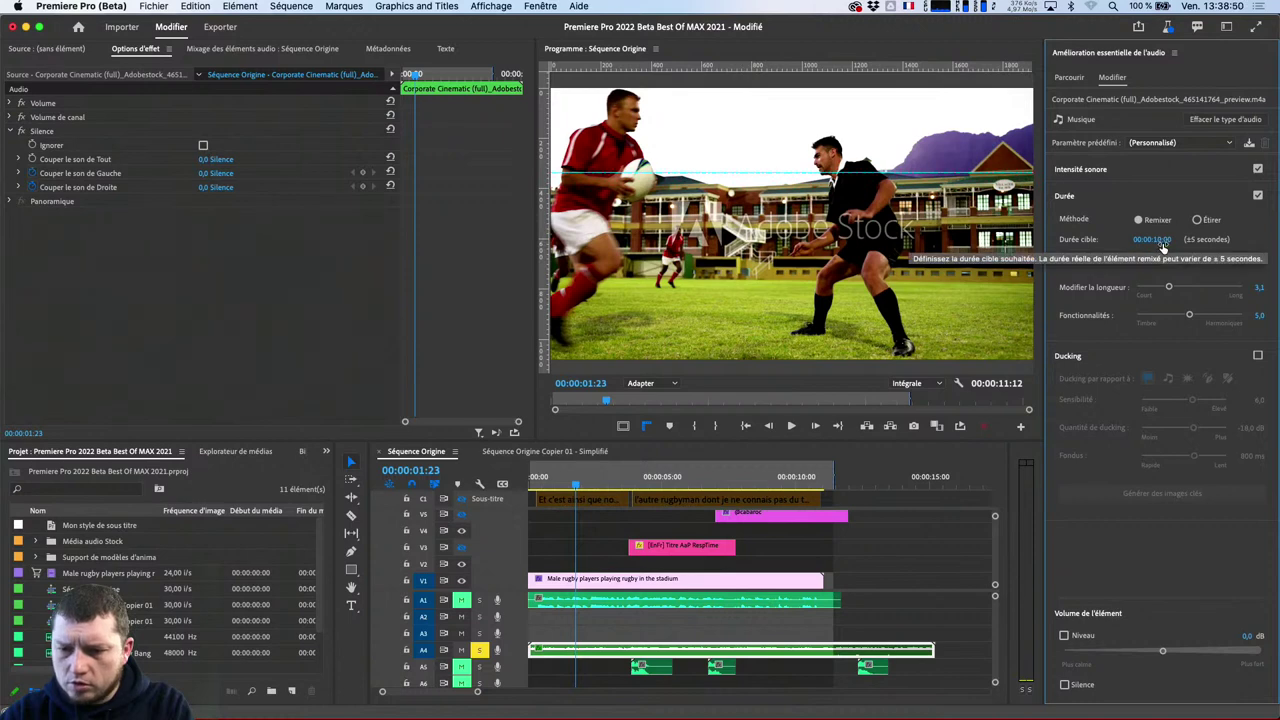
pyautogui.click(1160, 243)
pyautogui.press('Return')
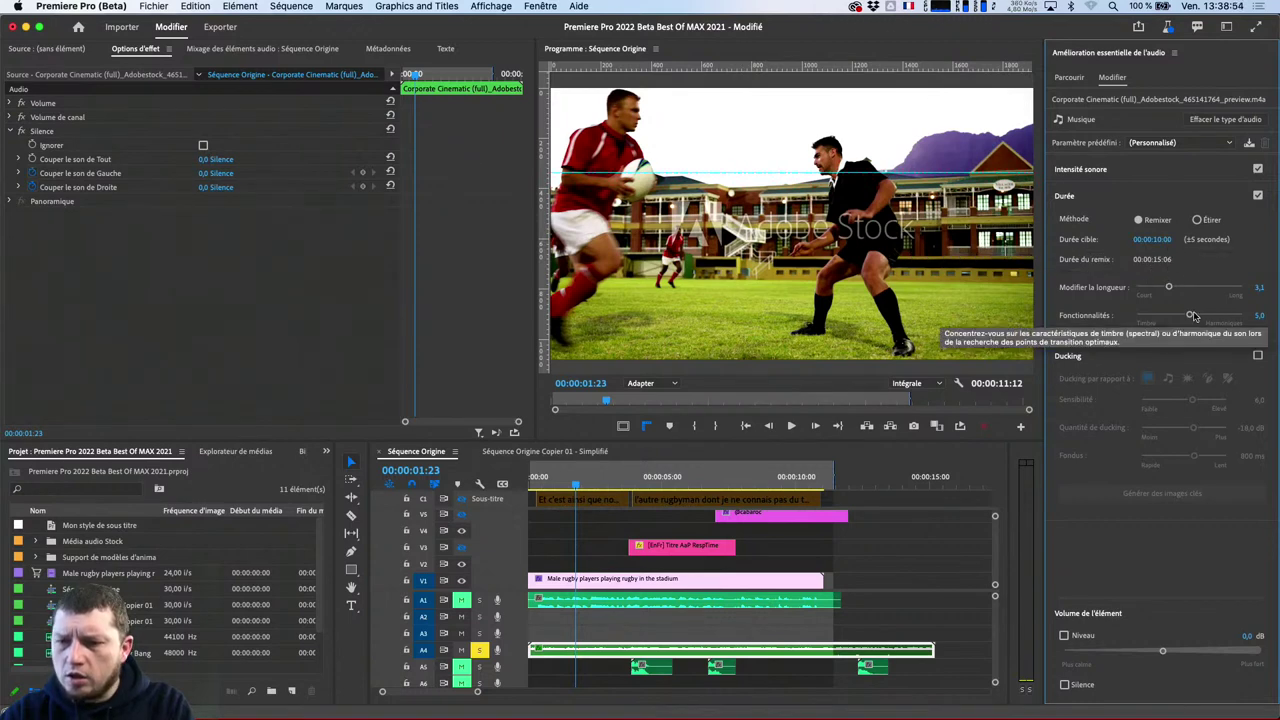
pyautogui.moveTo(1189, 316)
pyautogui.mouseDown()
pyautogui.moveTo(1166, 320)
pyautogui.moveTo(1208, 318)
pyautogui.mouseUp()
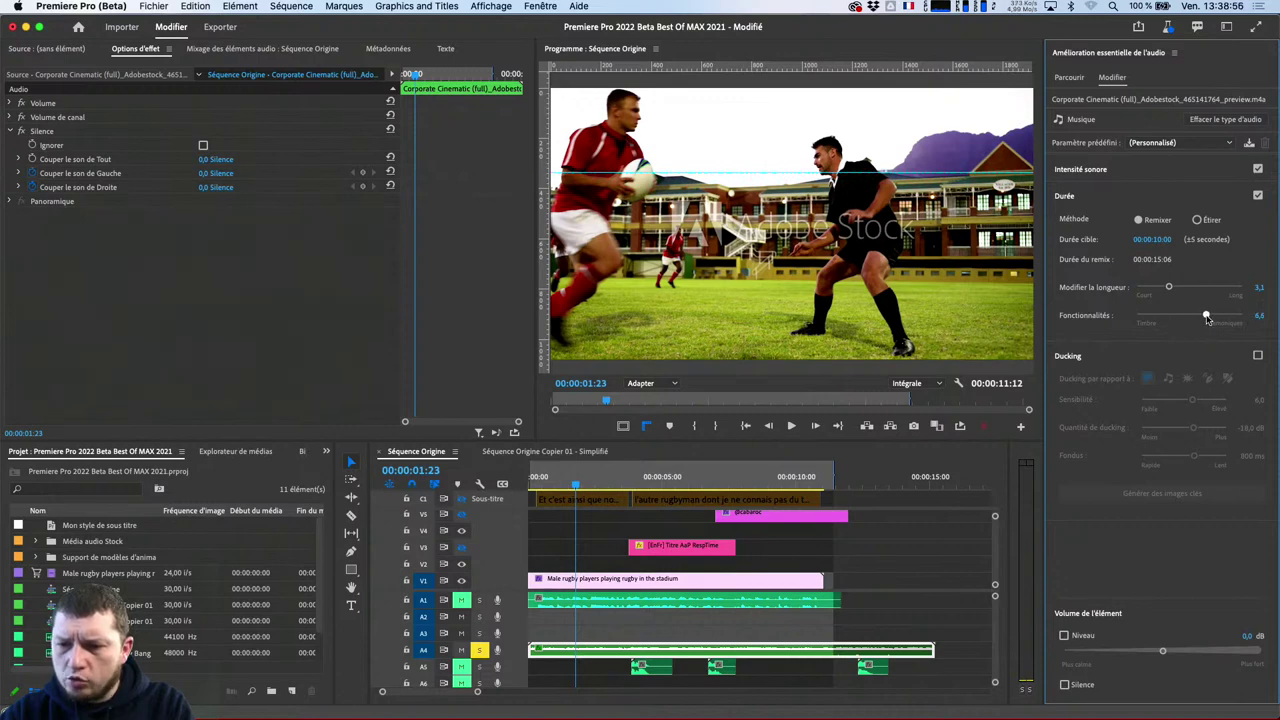
# Play the sequence from 00:00:01:23 to about 00:00:05:22 to listen to the A4 music
pyautogui.click(810, 652)
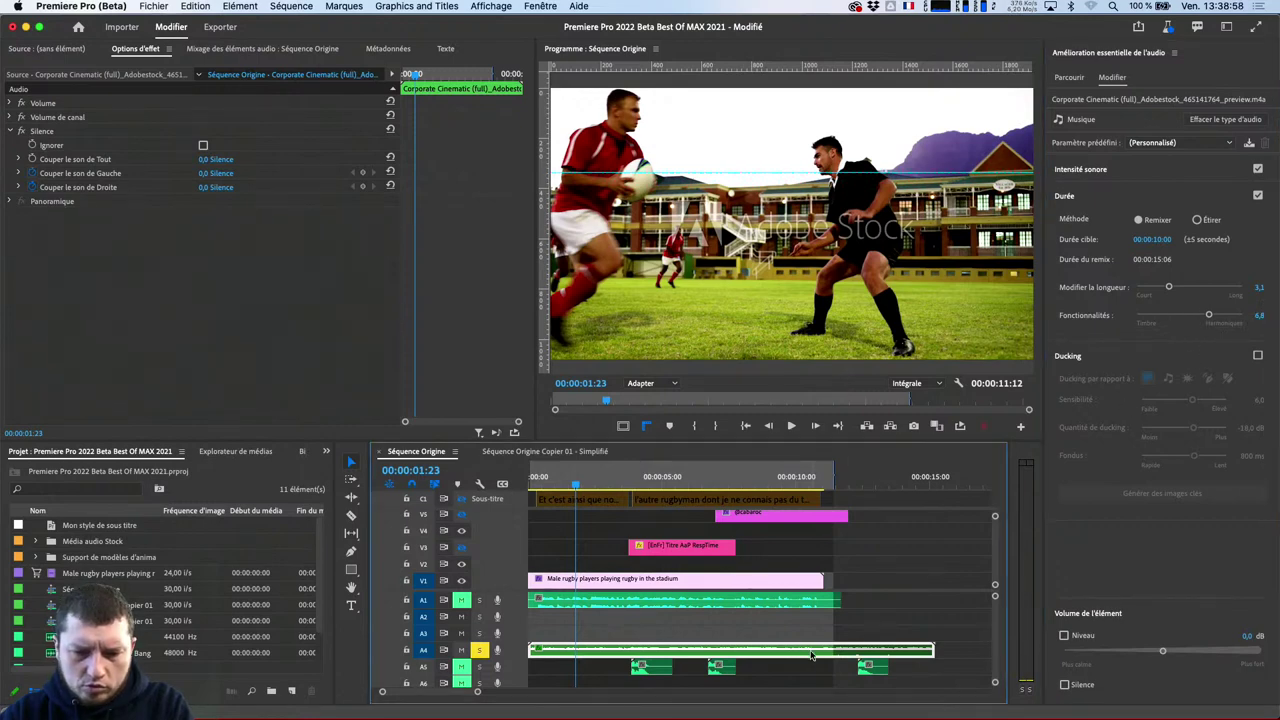
pyautogui.press('space')
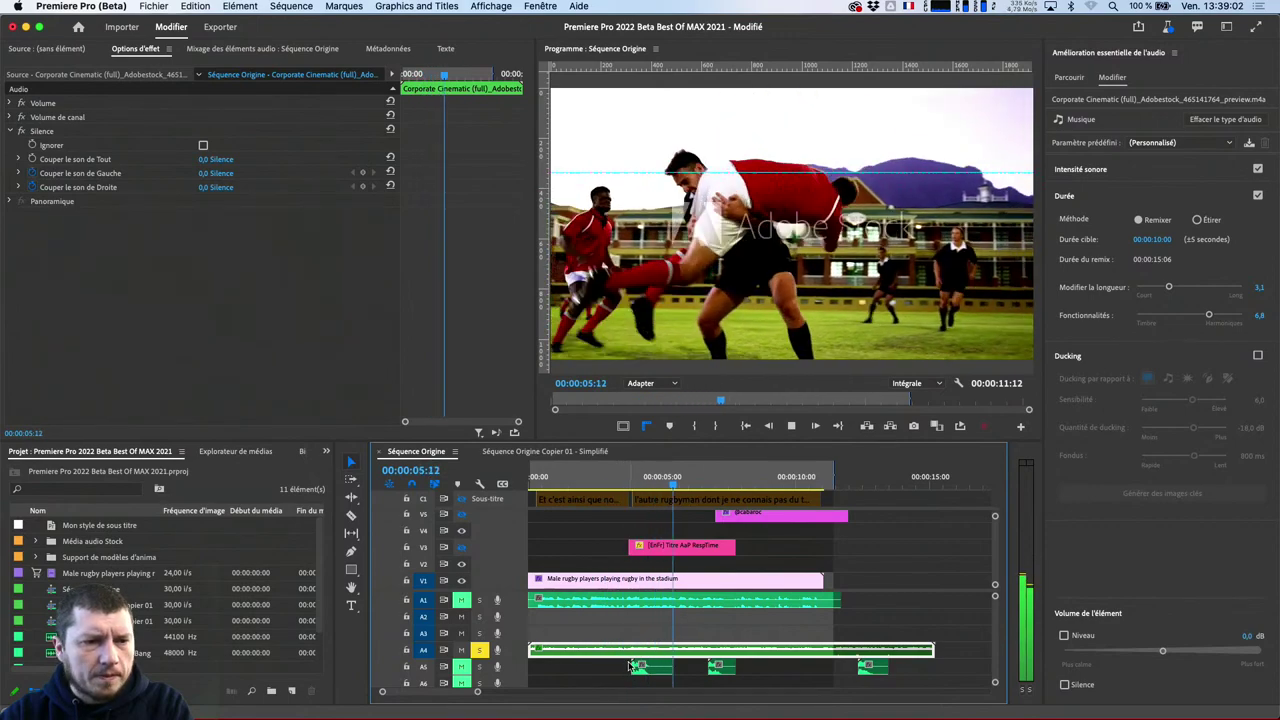
pyautogui.press('space')
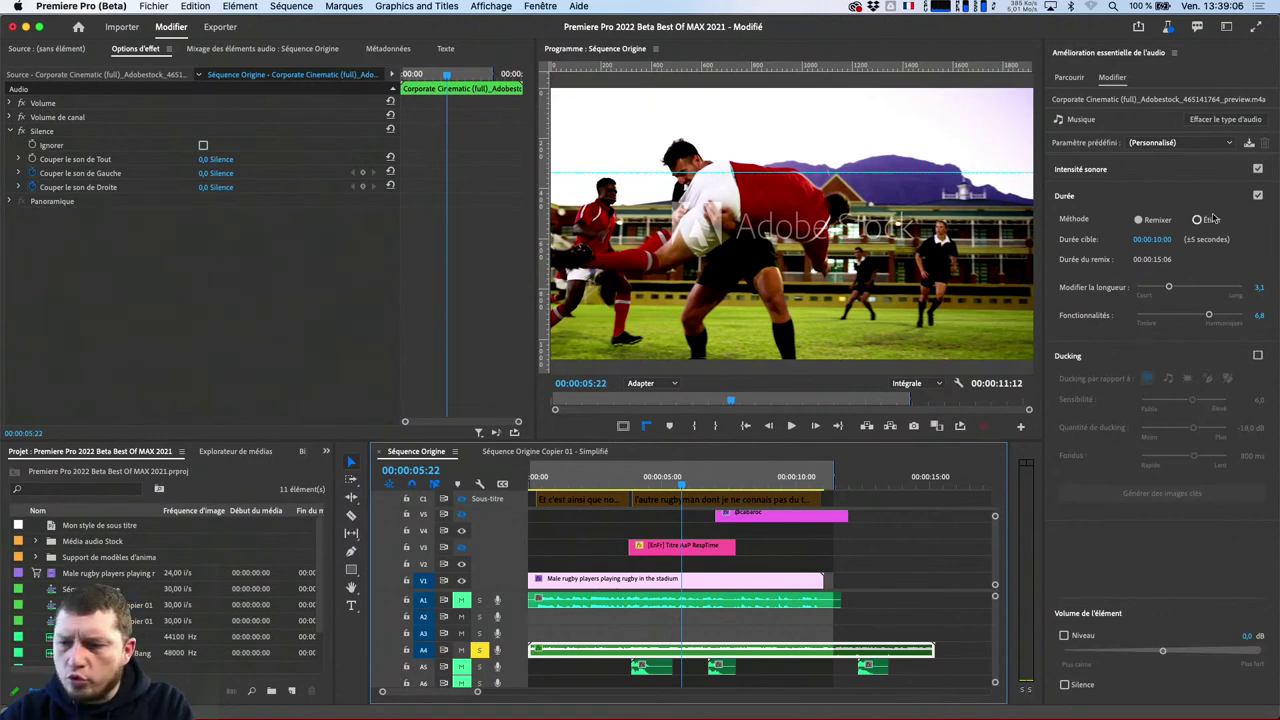
pyautogui.click(1261, 224)
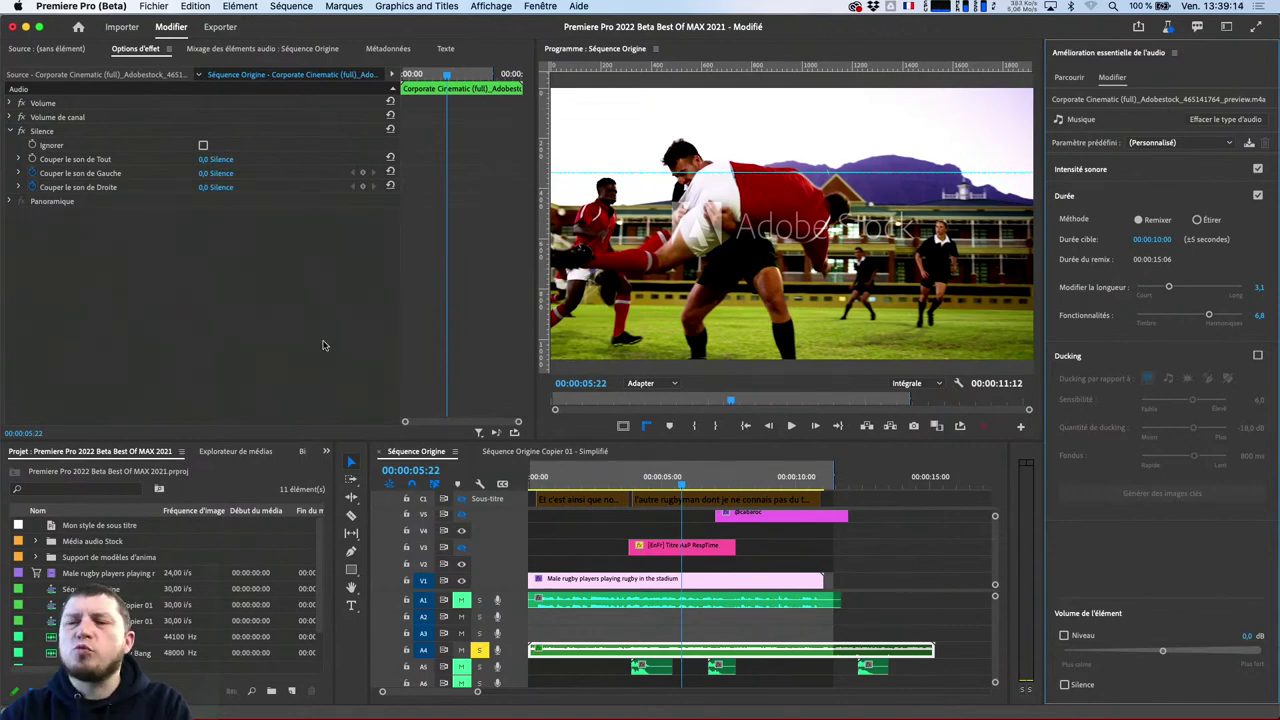
pyautogui.press('super+Tab')
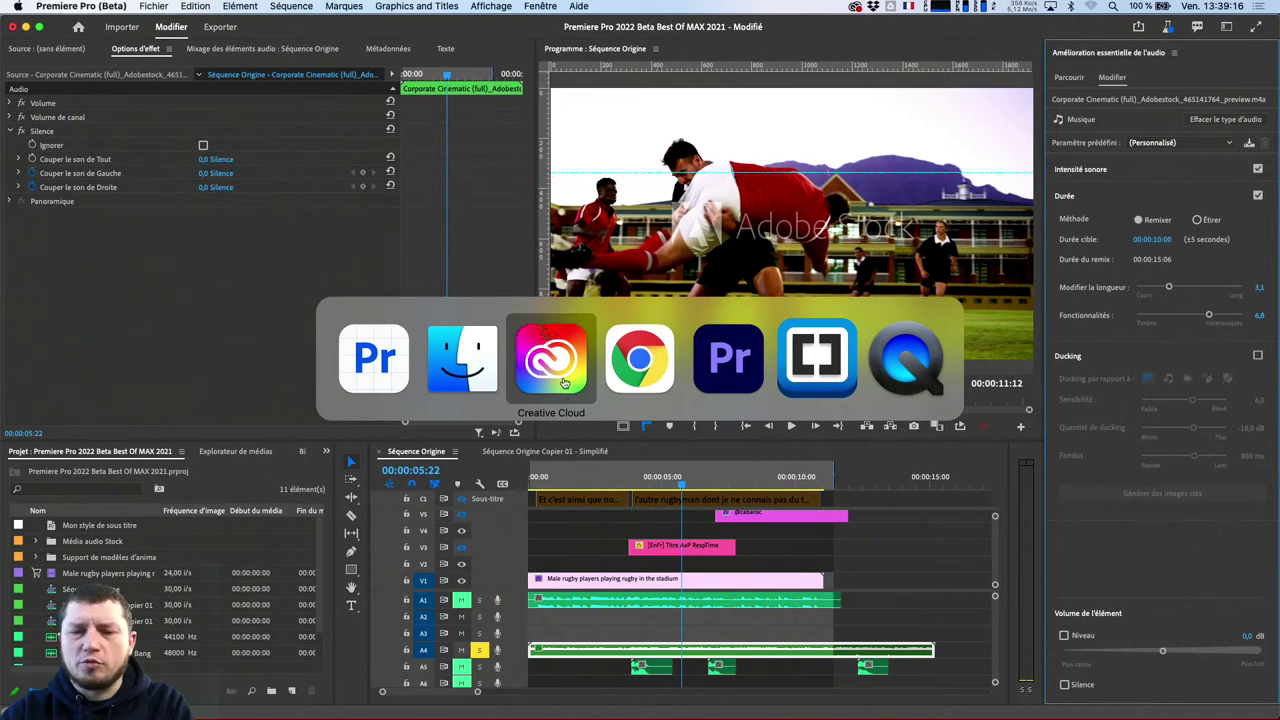
pyautogui.click(373, 358)
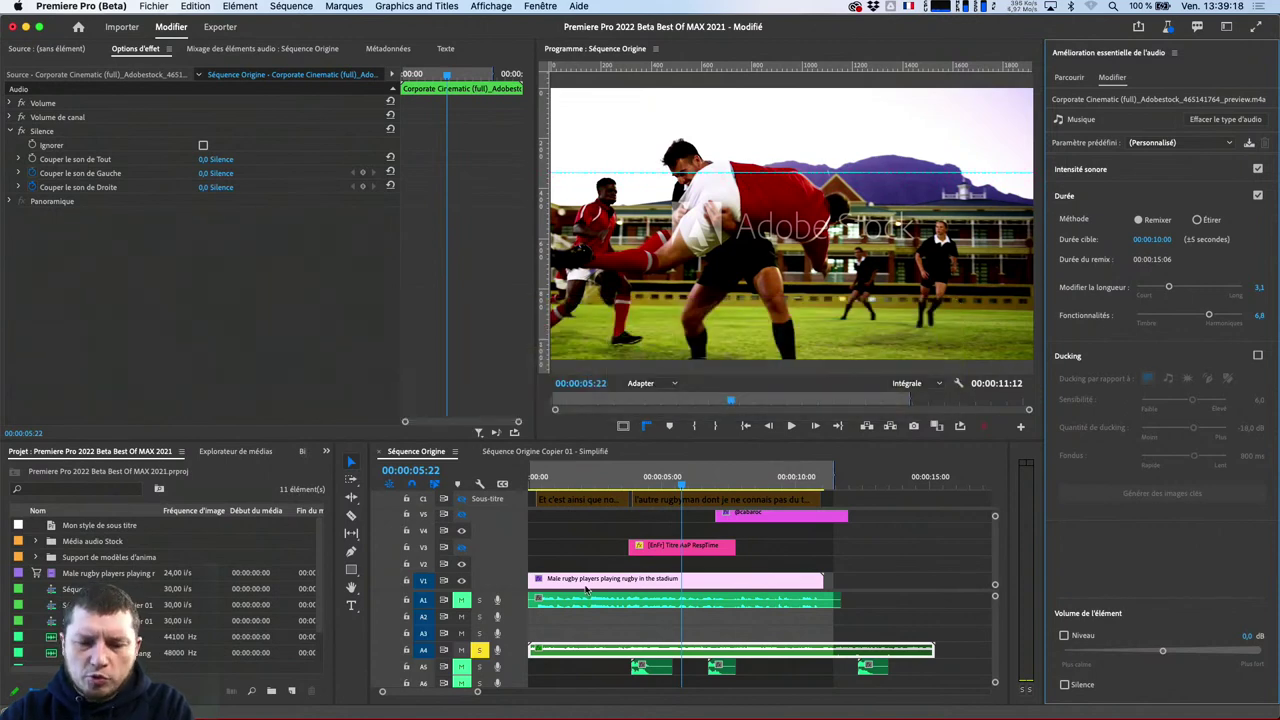
pyautogui.click(620, 603)
pyautogui.press('super+shift+a')
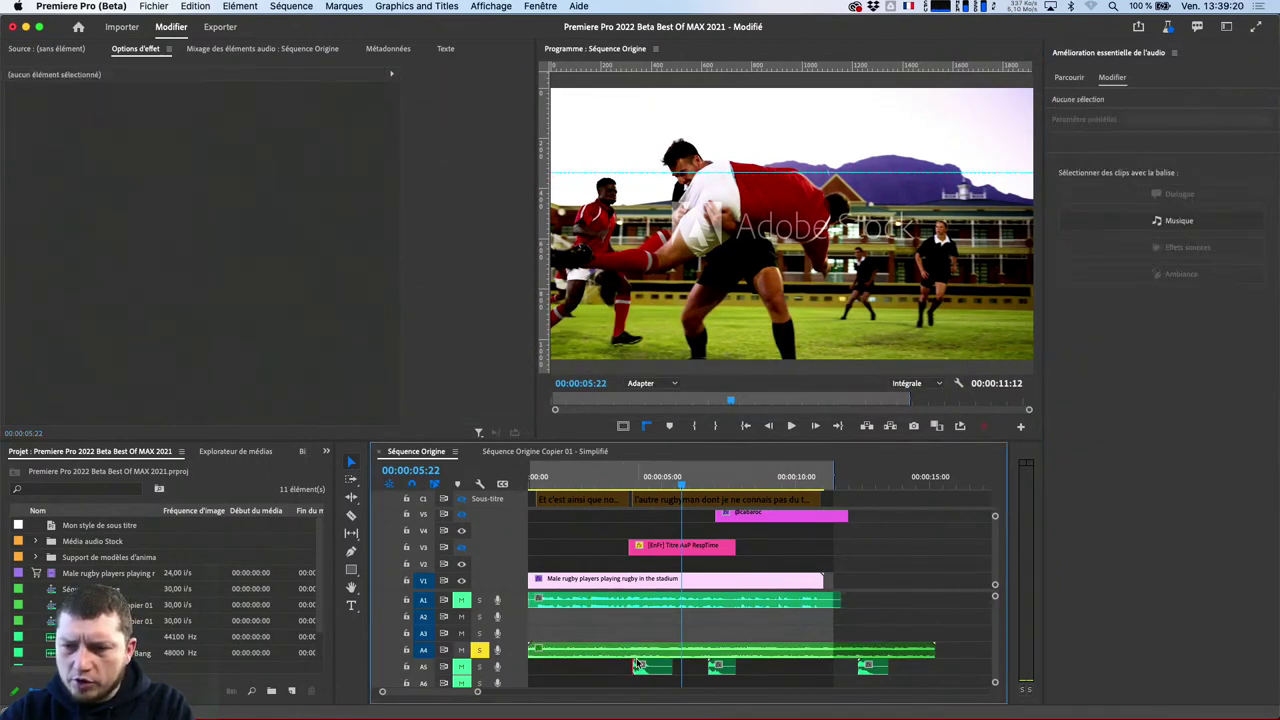
pyautogui.click(636, 655)
pyautogui.rightClick(675, 651)
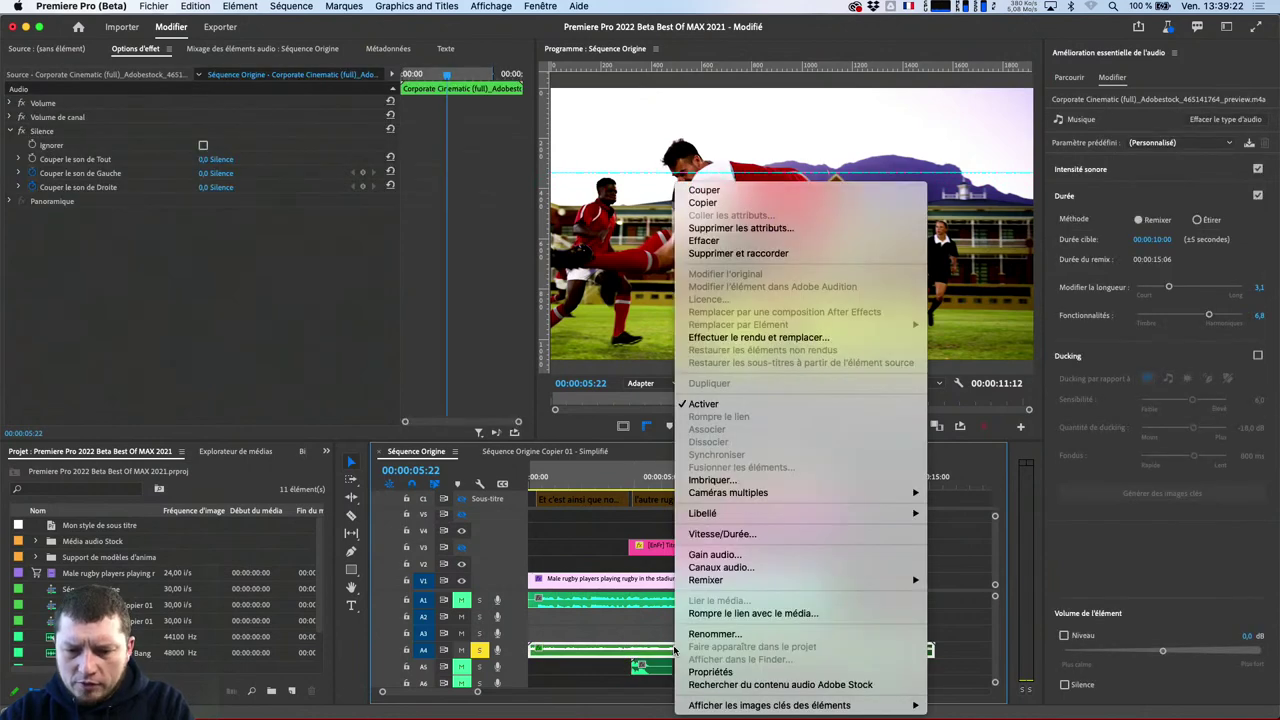
pyautogui.moveTo(778, 584)
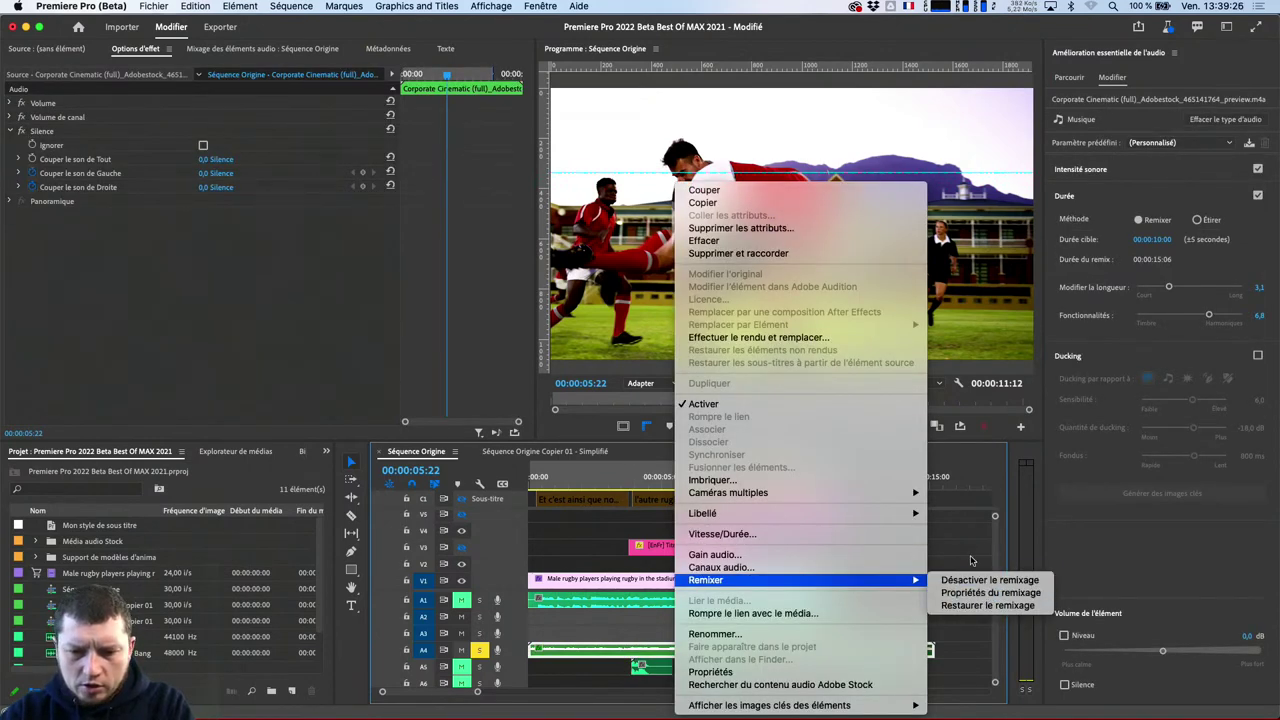
pyautogui.click(664, 608)
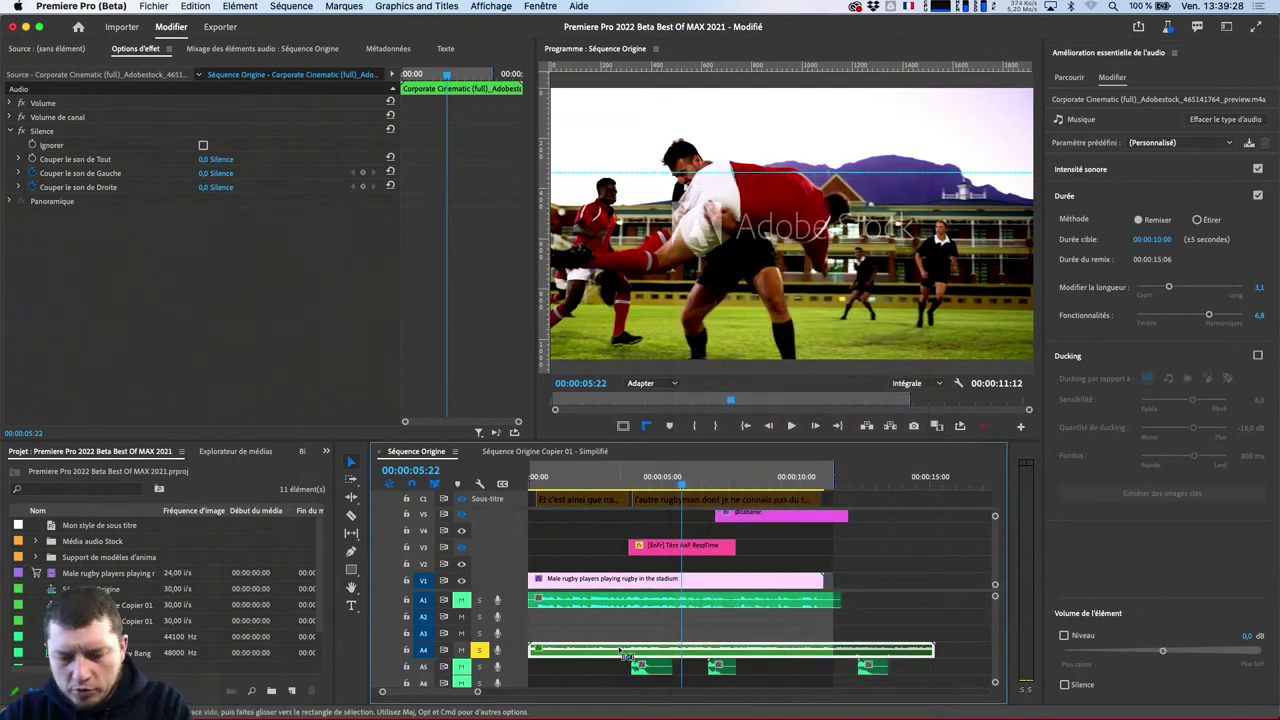
# Duplicate the A4 music clip onto track A3 and disable Remix on the A3 copy
pyautogui.moveTo(620, 649); pyautogui.dragTo(618, 638)
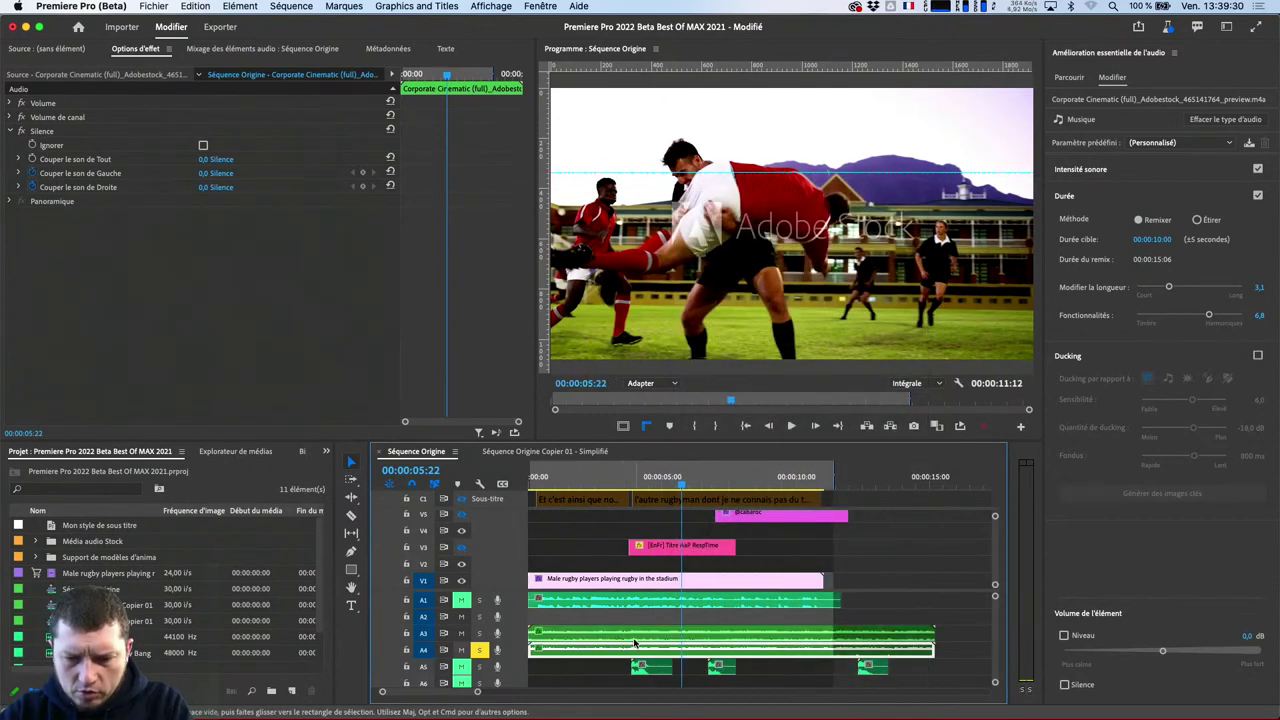
pyautogui.rightClick(710, 632)
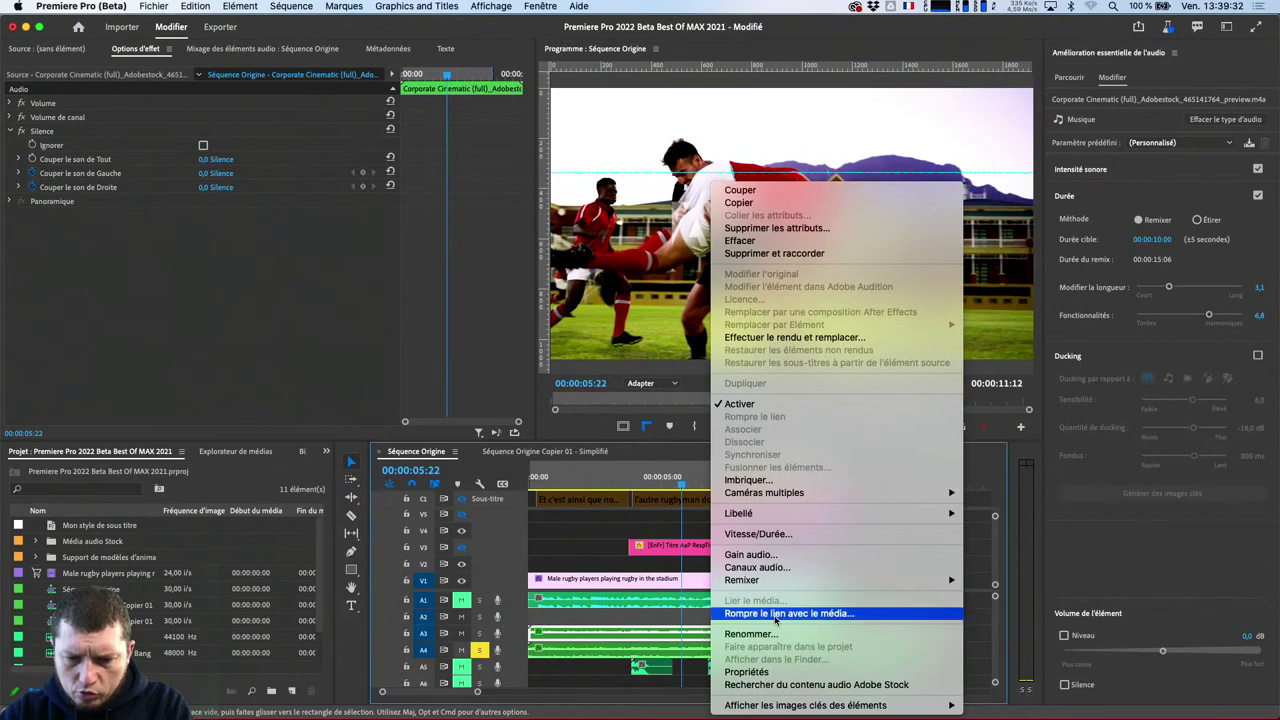
pyautogui.moveTo(779, 588)
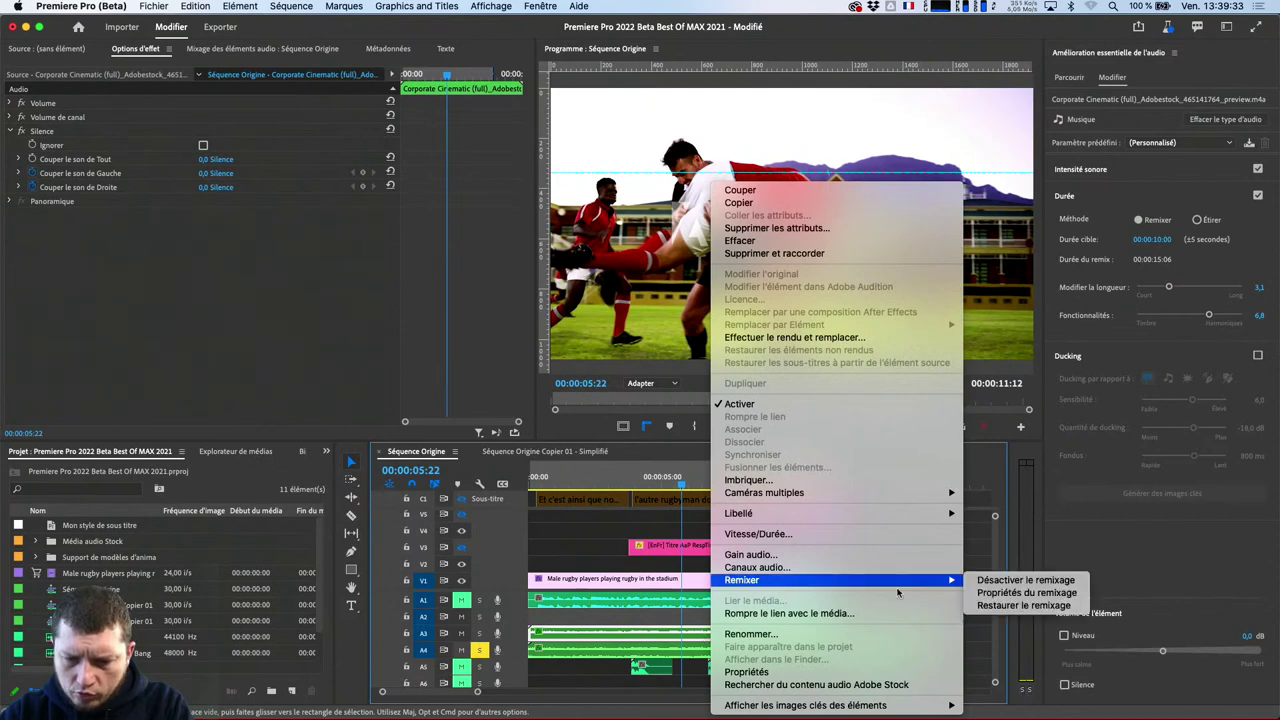
pyautogui.click(980, 582)
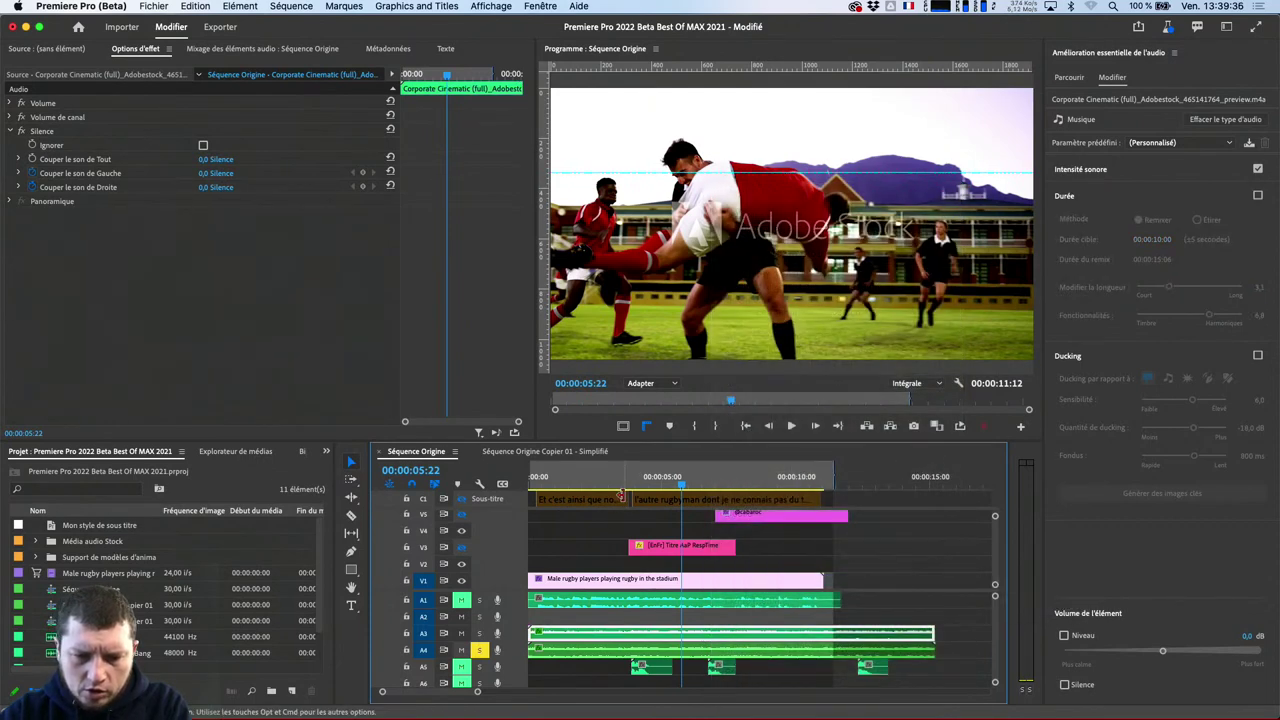
# Solo A3 alongside A4 and play the sequence from the start to about 00:00:03:15
pyautogui.click(531, 483)
pyautogui.press('space')
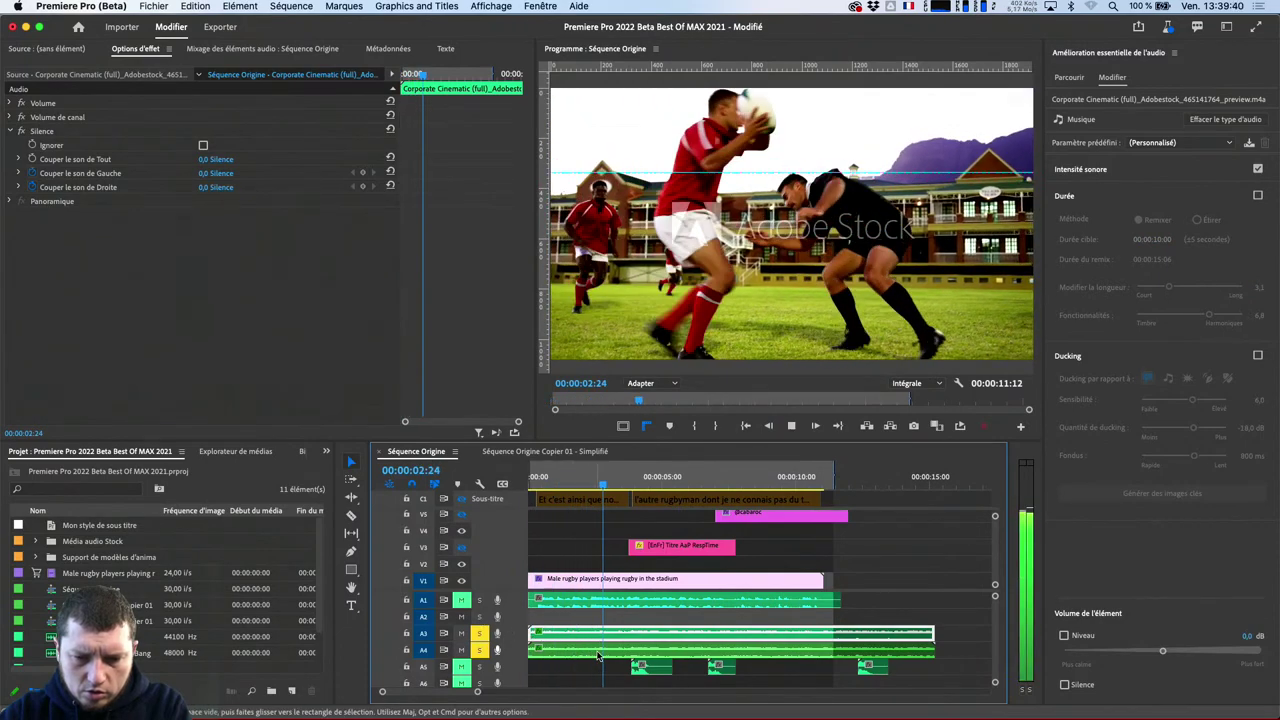
pyautogui.press('space')
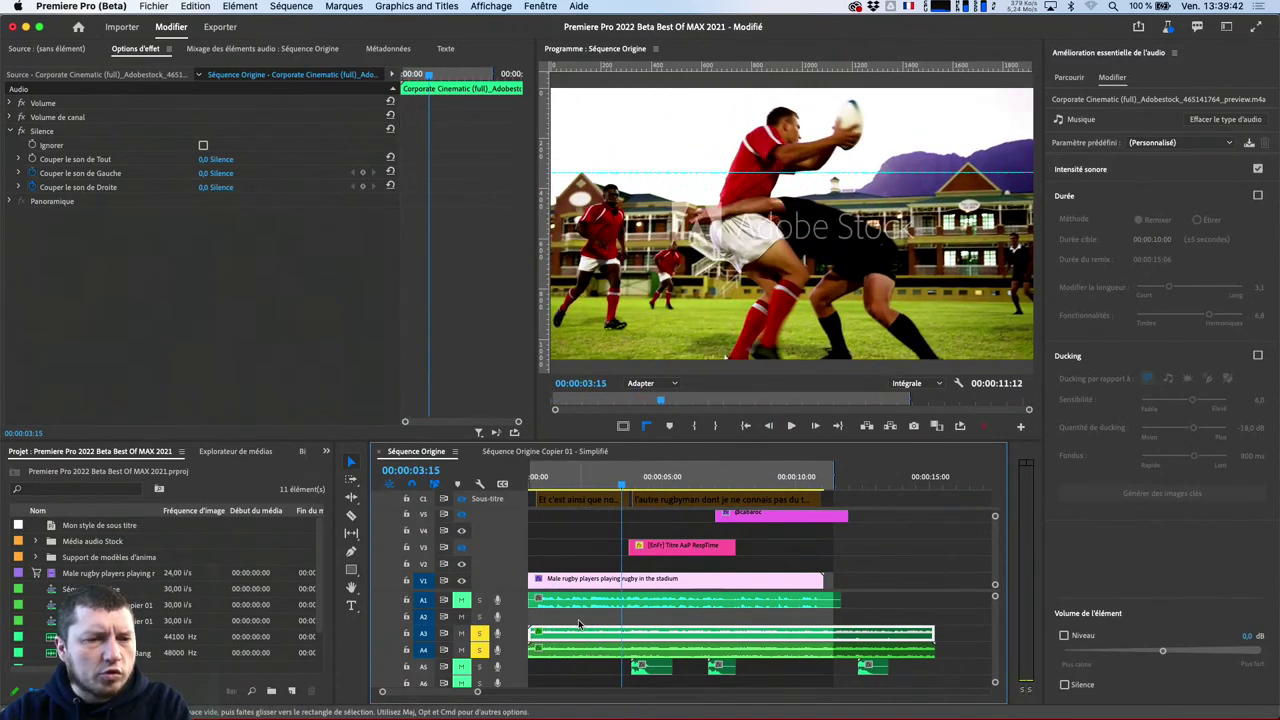
# Set the A4 music's duration method to Étirer and play it with only A4 soloed from 00:00:01:06 to about 00:00:07:07
pyautogui.click(590, 648)
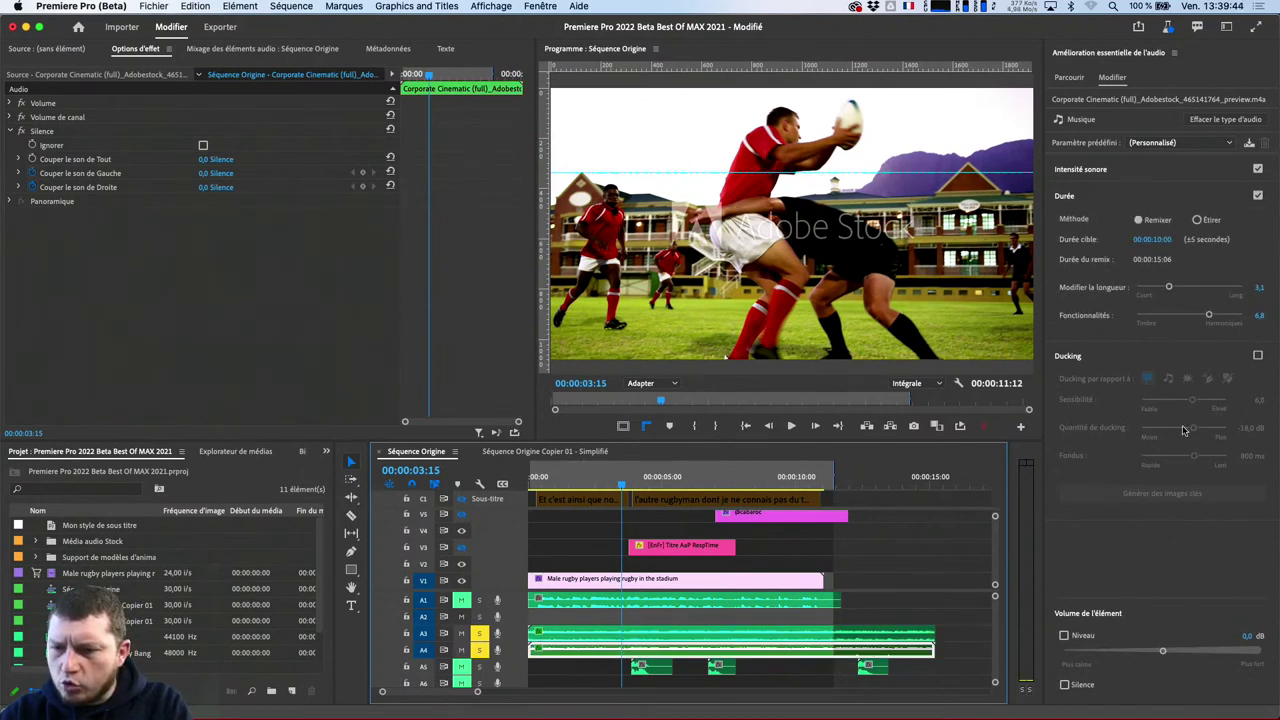
pyautogui.click(1197, 219)
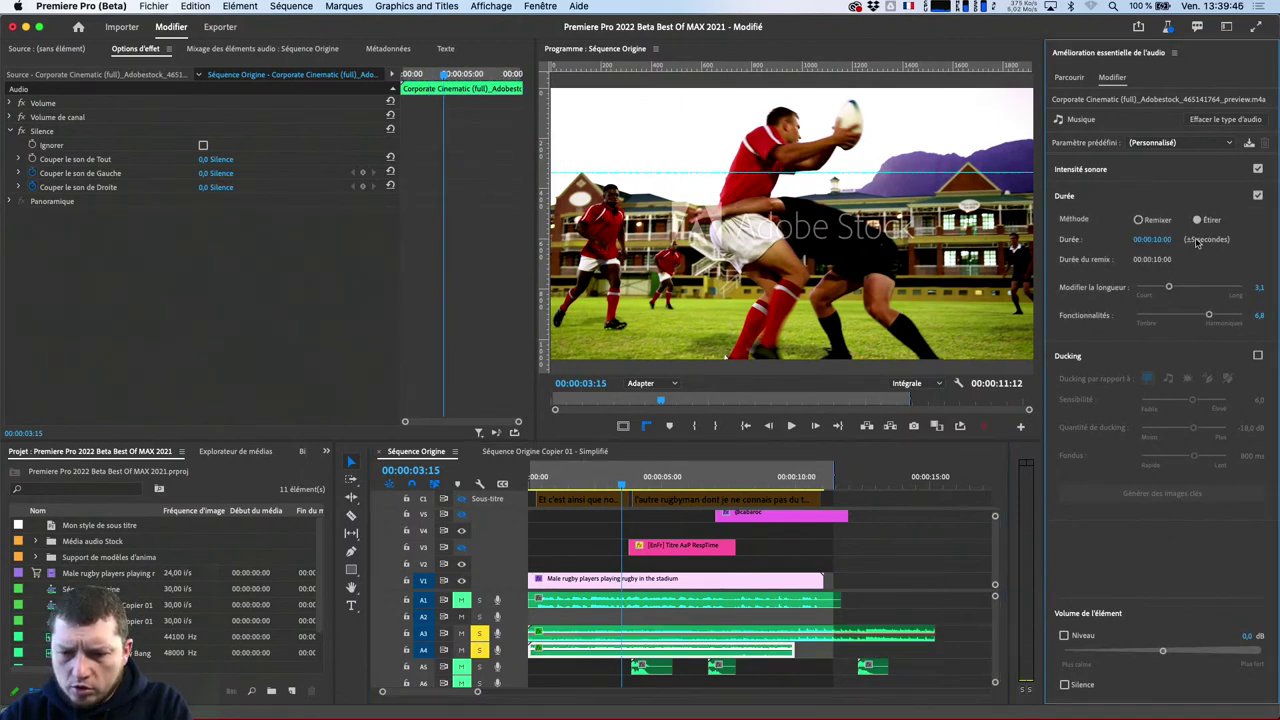
pyautogui.click(558, 478)
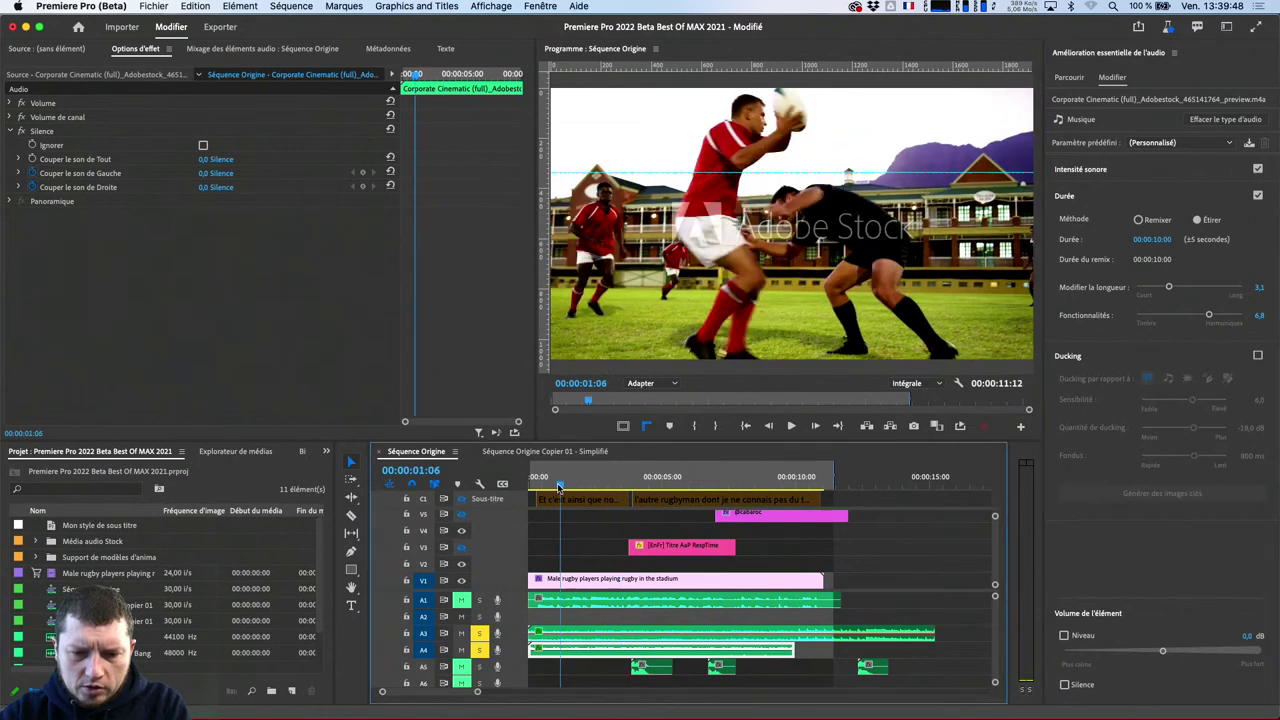
pyautogui.click(479, 633)
pyautogui.press('space')
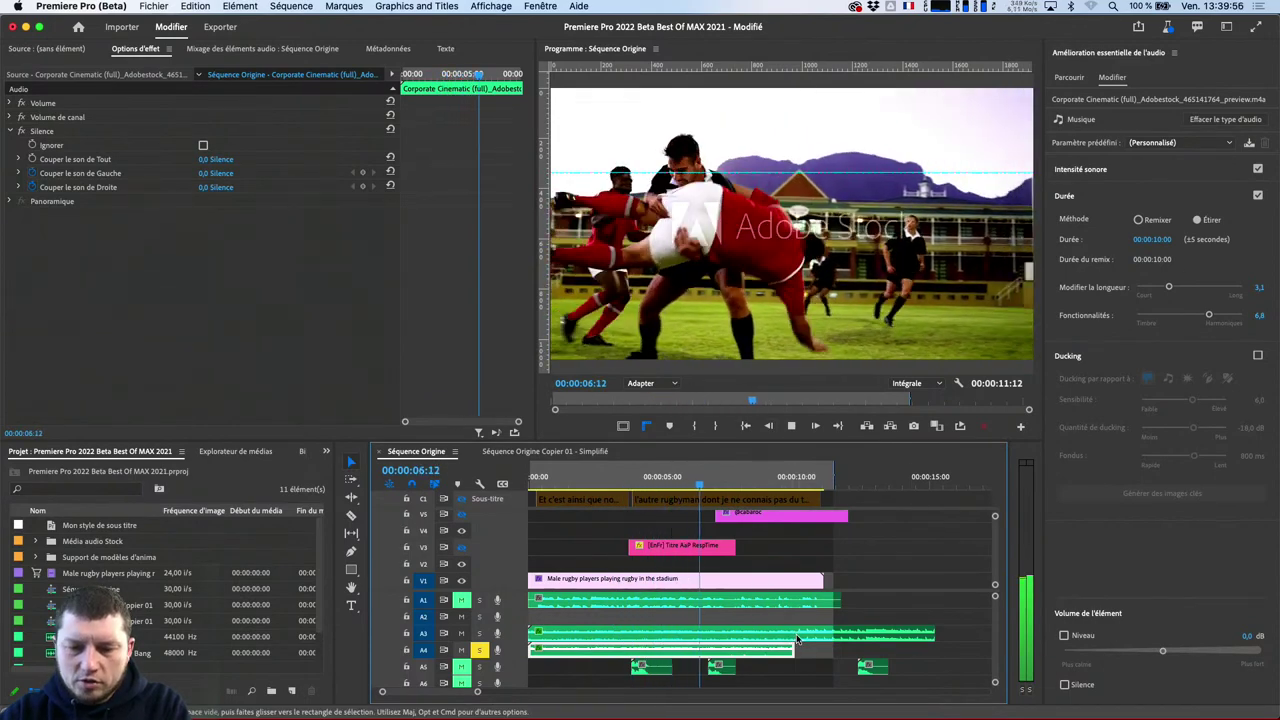
pyautogui.press('space')
# Solo A3 instead of A4 and play on from 00:00:07:07, continuing the playback again from near the sequence start
pyautogui.click(477, 650)
pyautogui.click(479, 633)
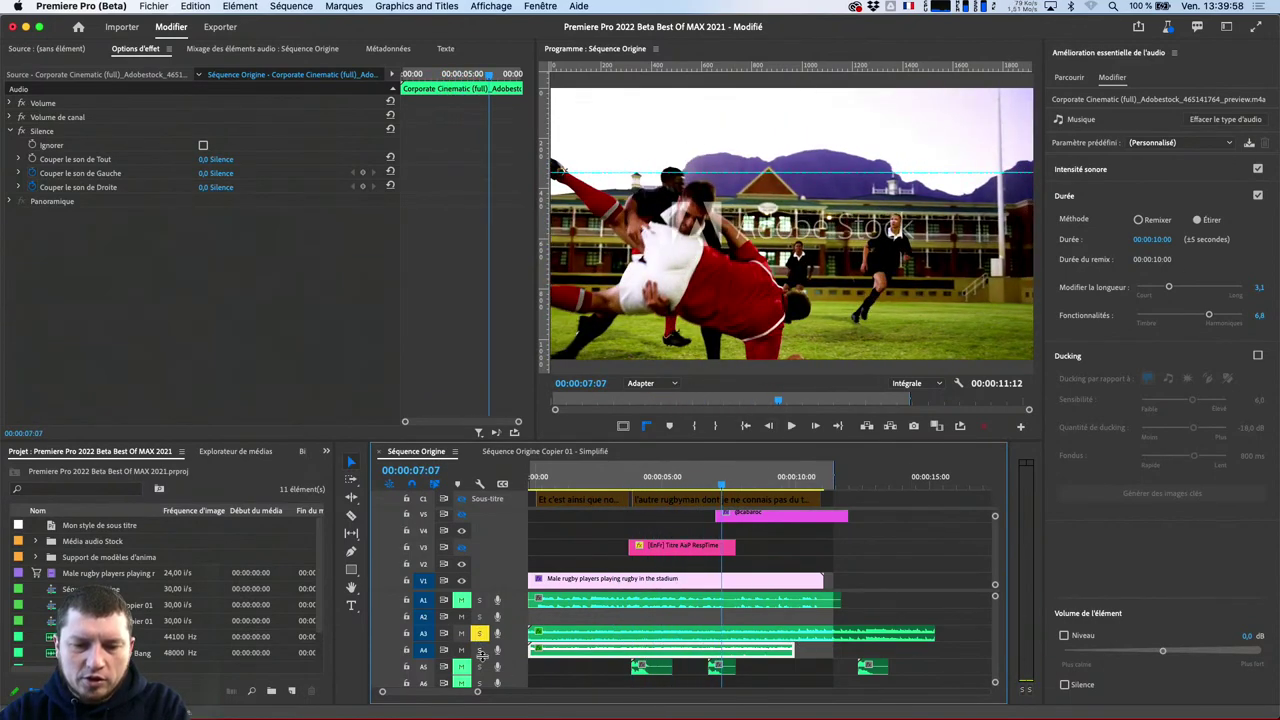
pyautogui.press('space')
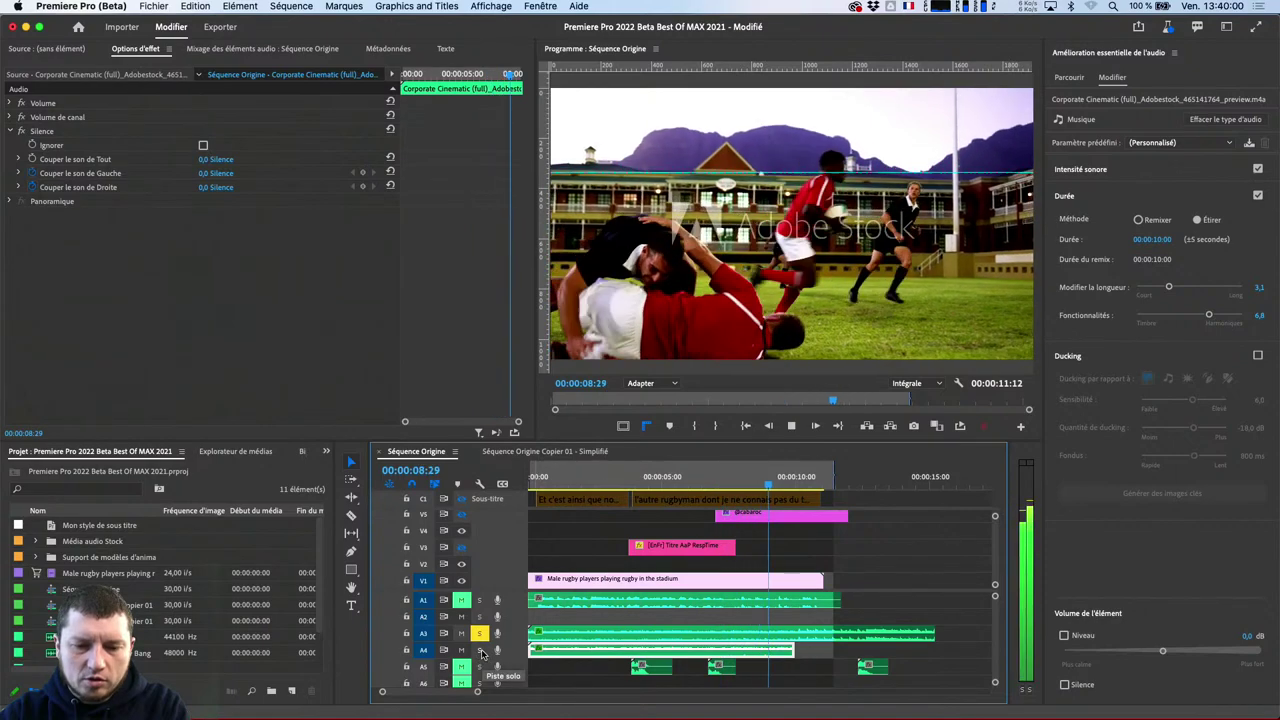
pyautogui.click(545, 478)
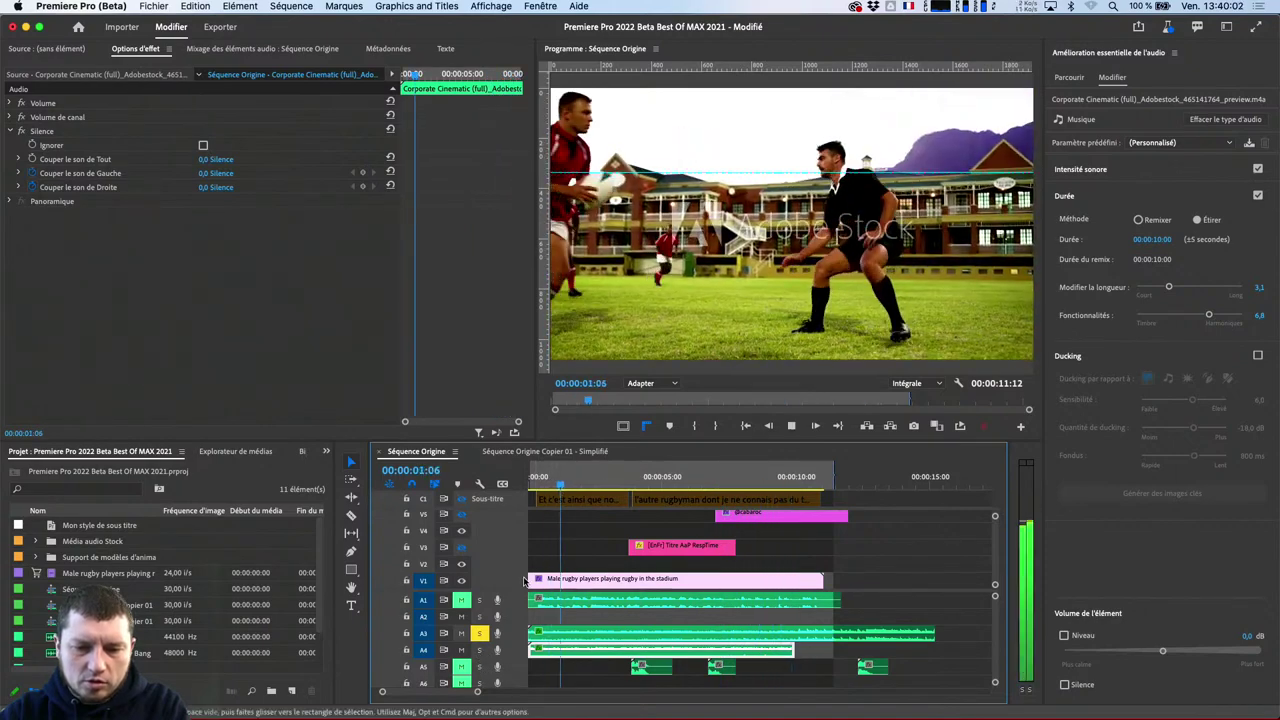
# Compare the A4 and A3 music by swapping solo during playback, stopping at 00:00:08:14 with only A4 soloed
pyautogui.click(479, 650)
pyautogui.click(478, 634)
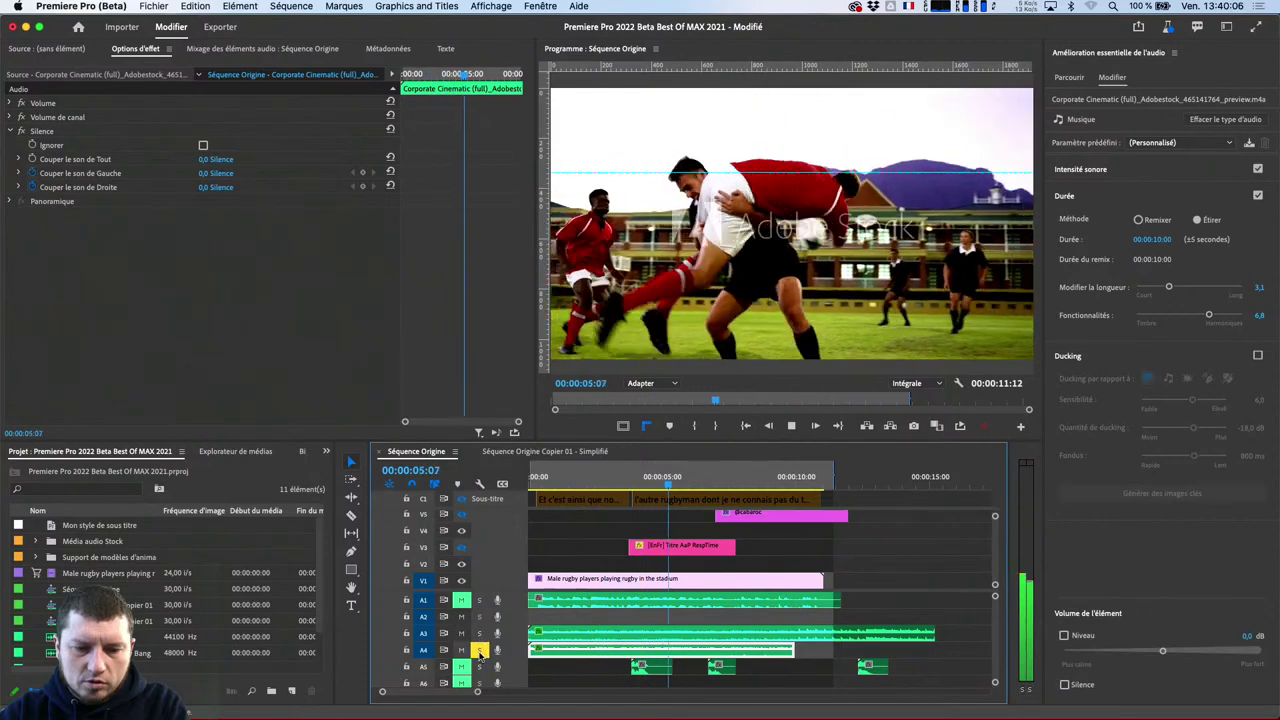
pyautogui.click(479, 650)
pyautogui.click(478, 634)
pyautogui.click(478, 634)
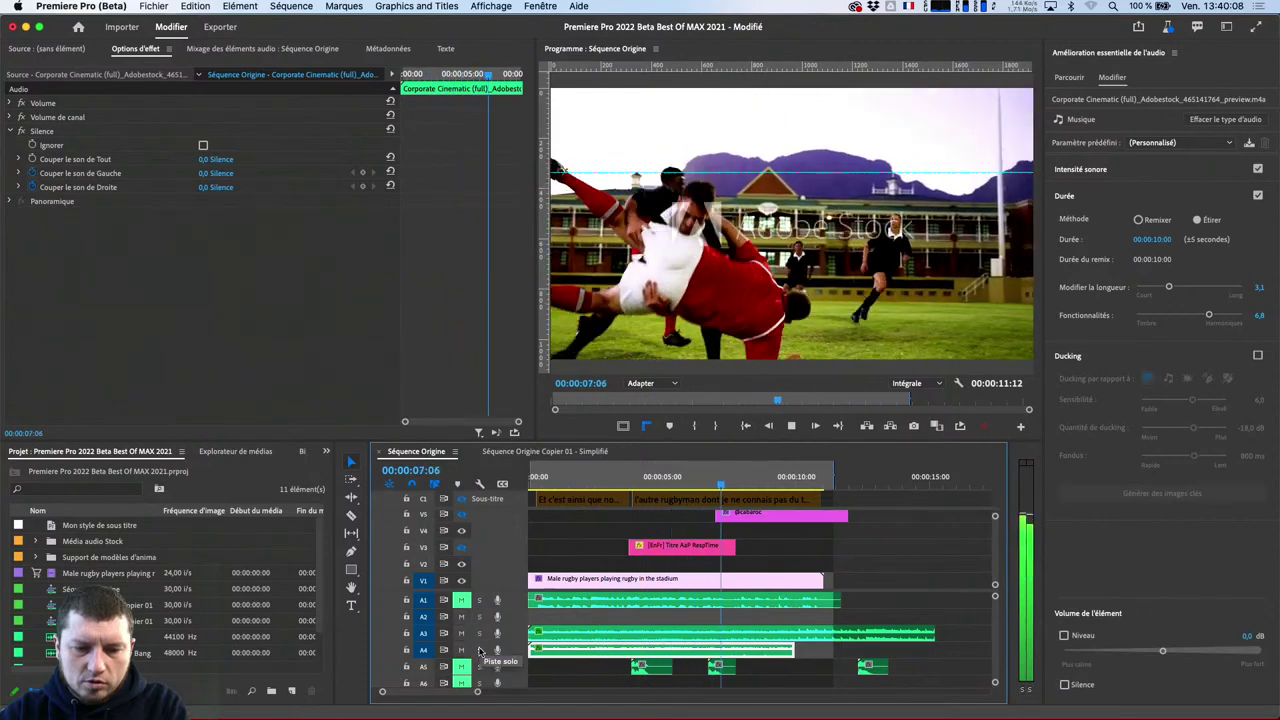
pyautogui.click(479, 650)
pyautogui.press('space')
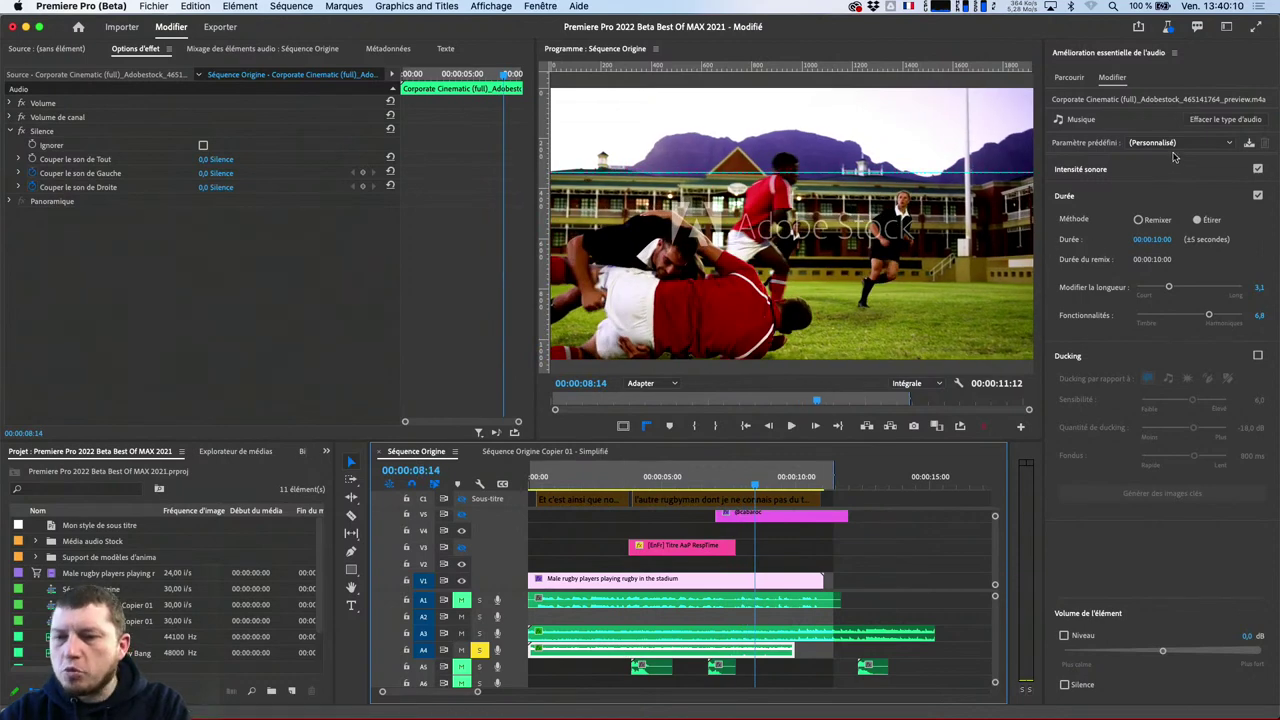
# Return the A4 music's duration method to Remixer and enter 5.0 as its target duration
pyautogui.click(1140, 219)
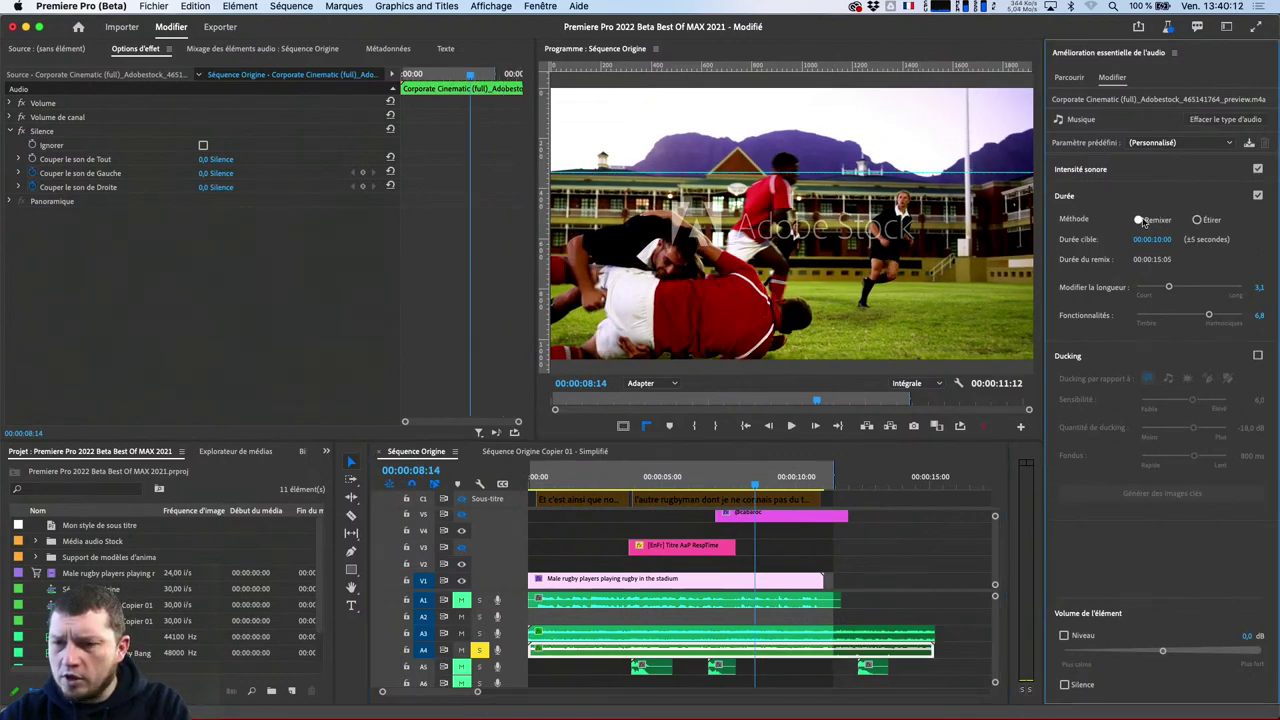
pyautogui.click(1156, 239)
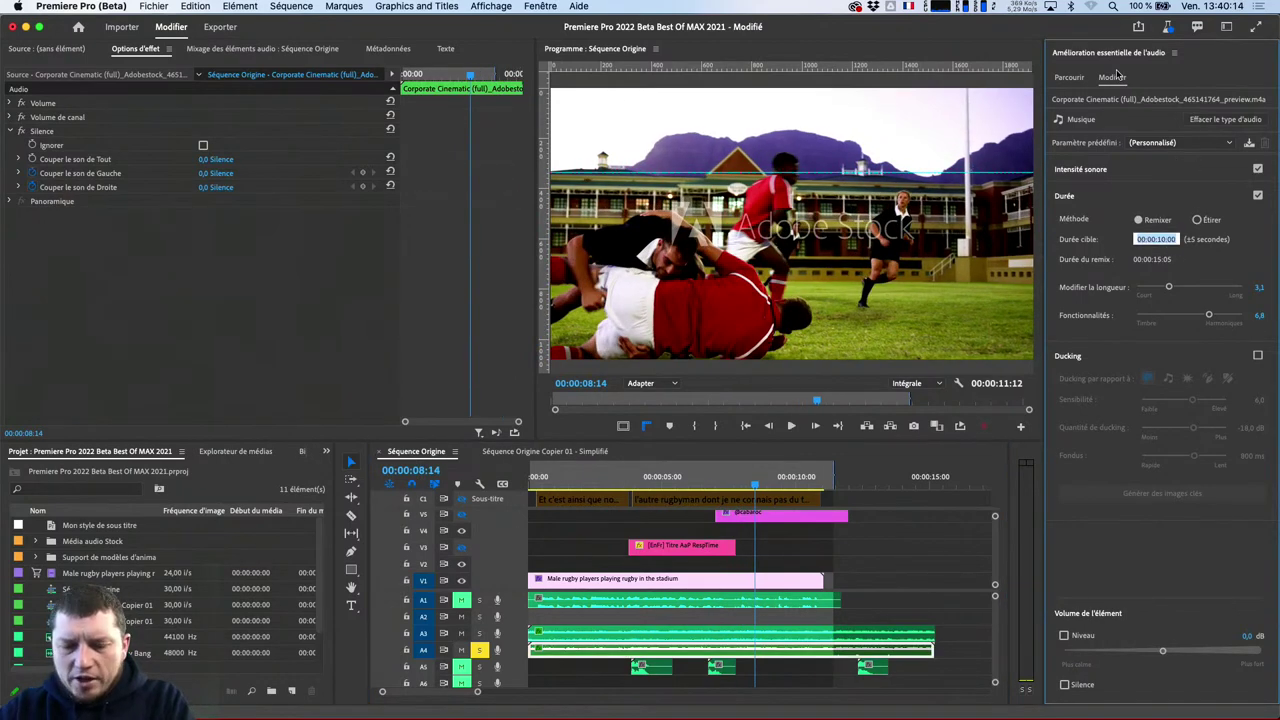
pyautogui.write('5:0')
pyautogui.press('Return')
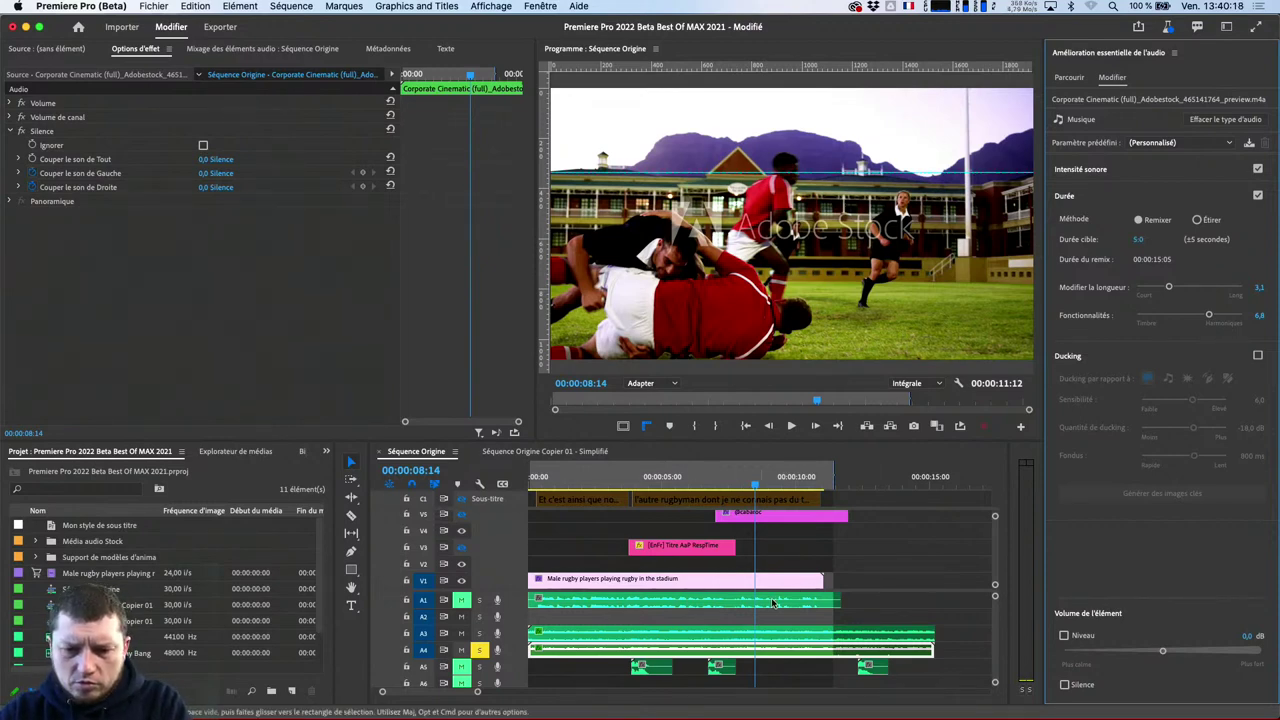
# Switch to Chrome and browse Adobe's Premiere Pro October 2021 feature summary down to the Remix section under the Beta novelties
pyautogui.press('super+Tab')
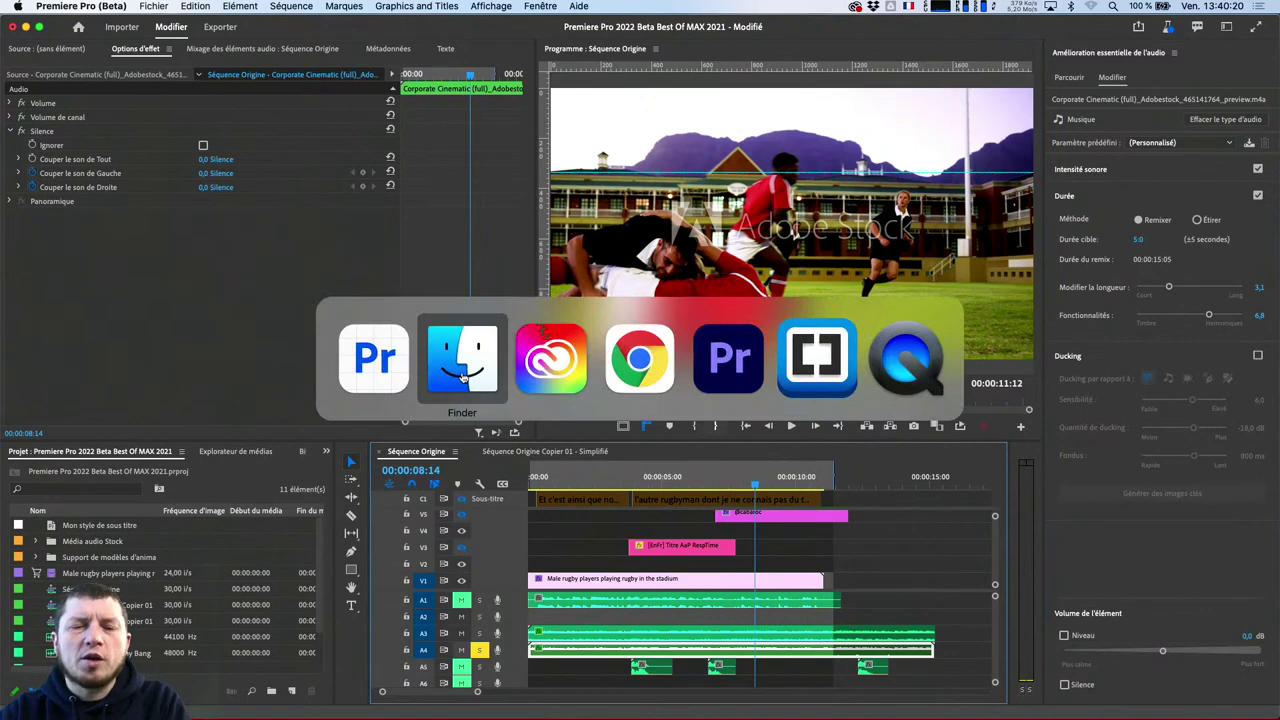
pyautogui.press('super+Tab')
pyautogui.press('super+Tab')
pyautogui.press('super+Tab')
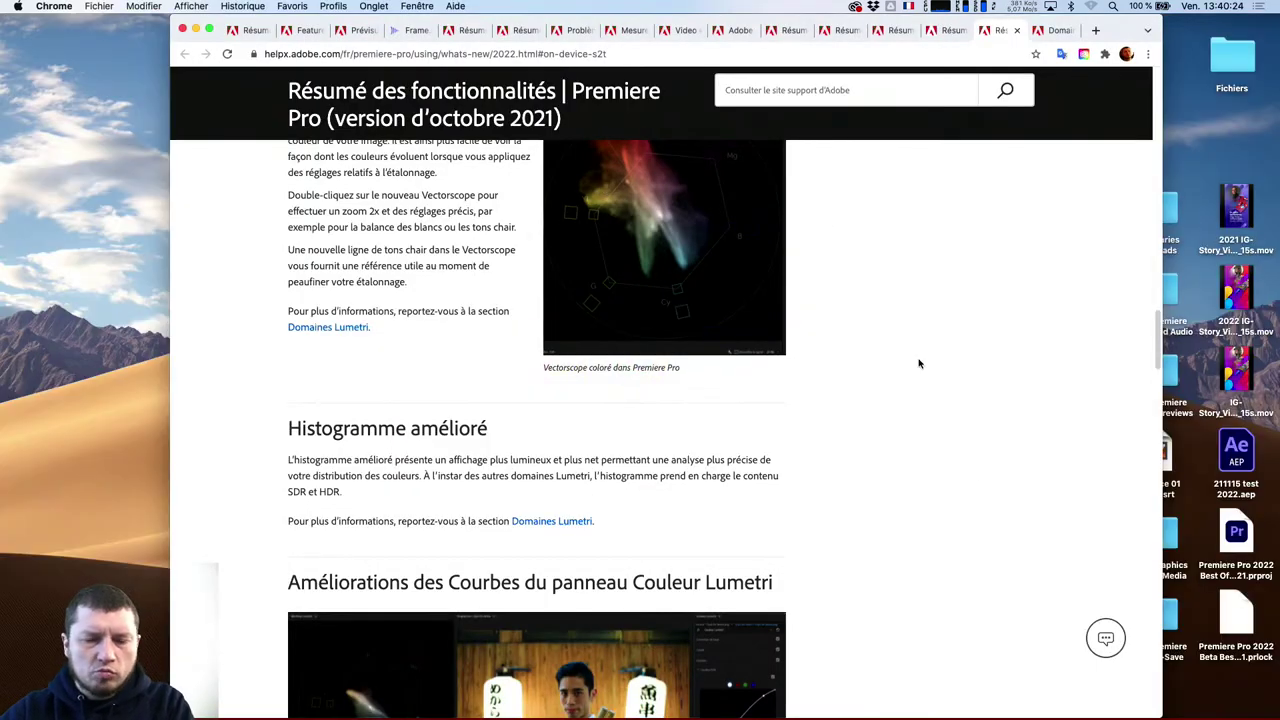
pyautogui.scroll(-5, 991, 486)
pyautogui.scroll(-15, 814, 501)
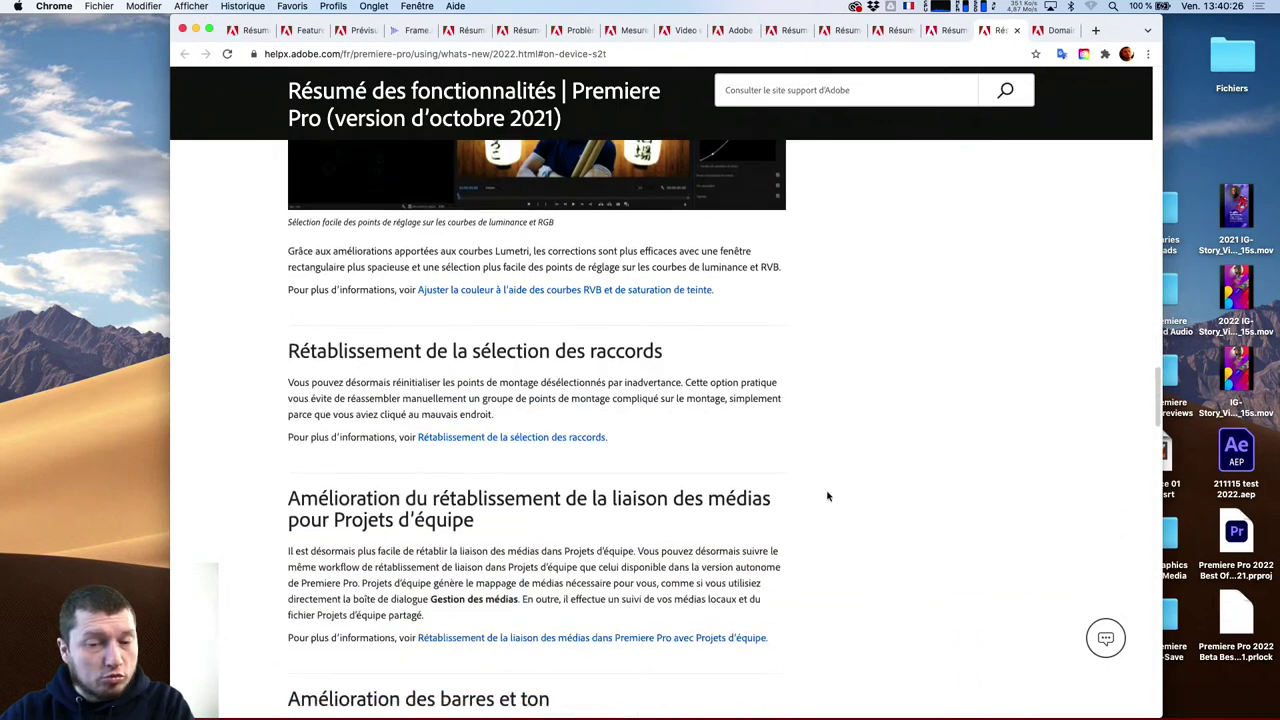
pyautogui.scroll(-11, 846, 517)
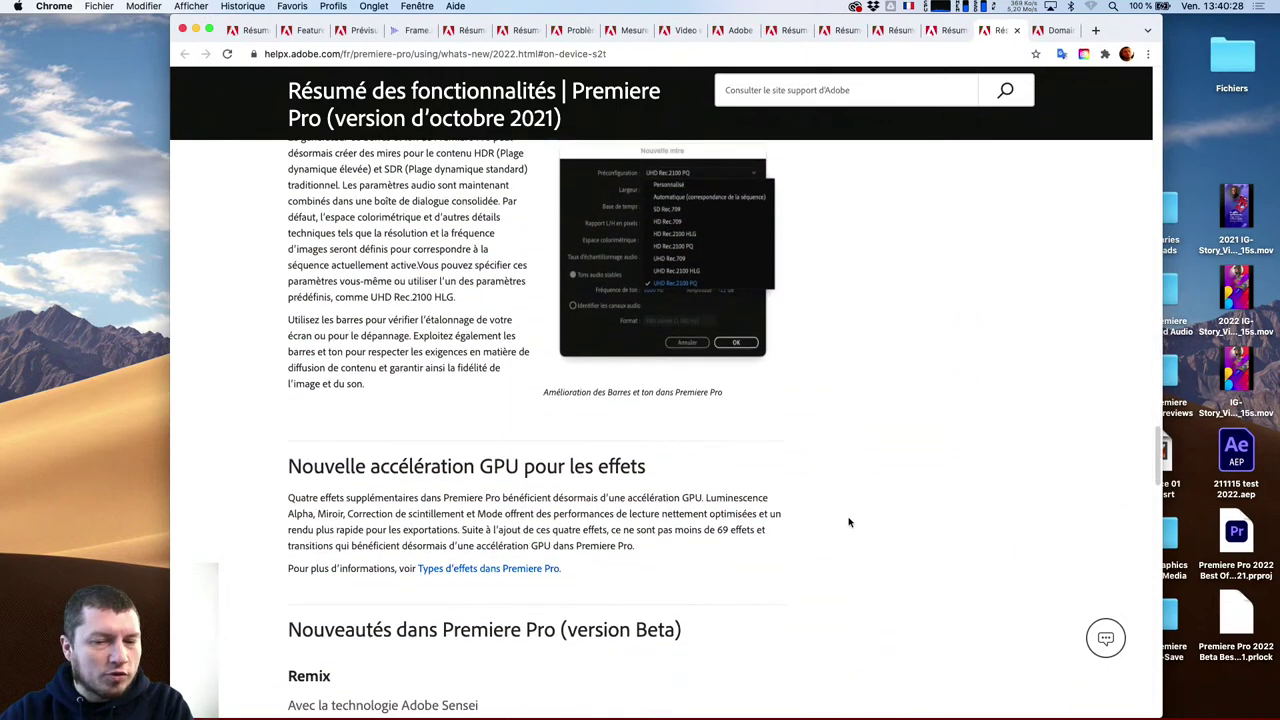
pyautogui.scroll(-1, 733, 474)
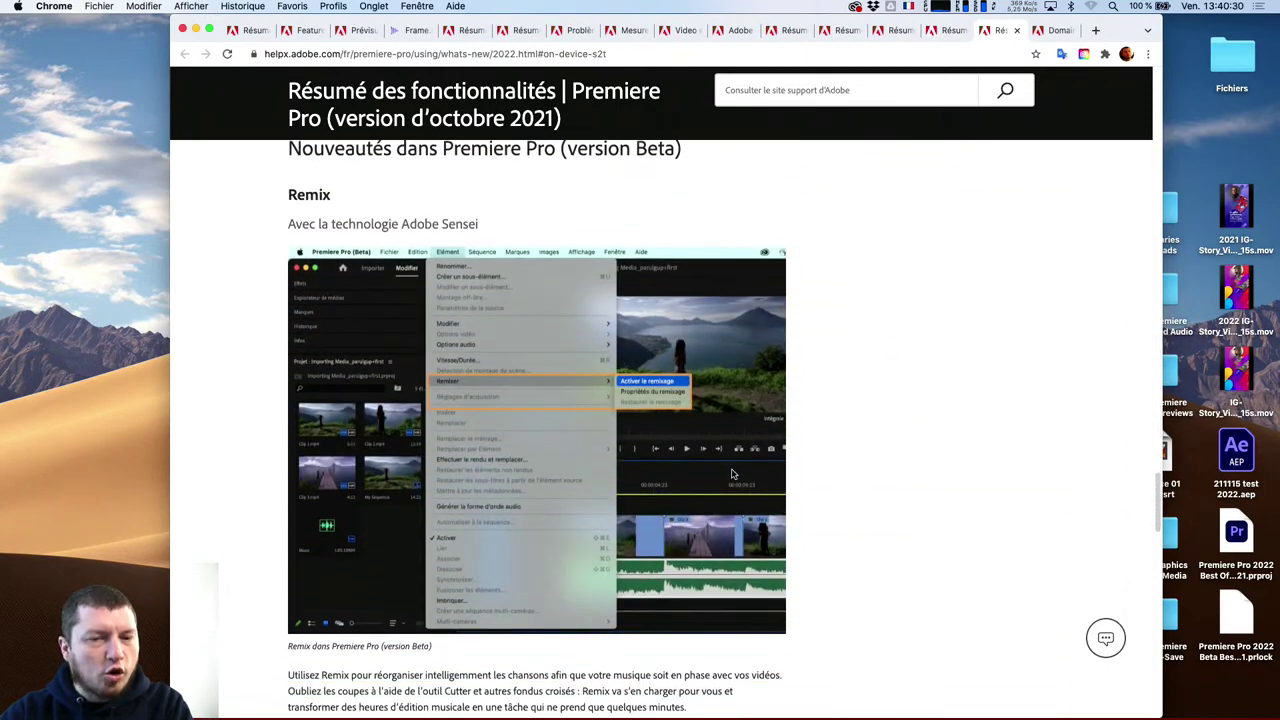
pyautogui.scroll(-4, 733, 474)
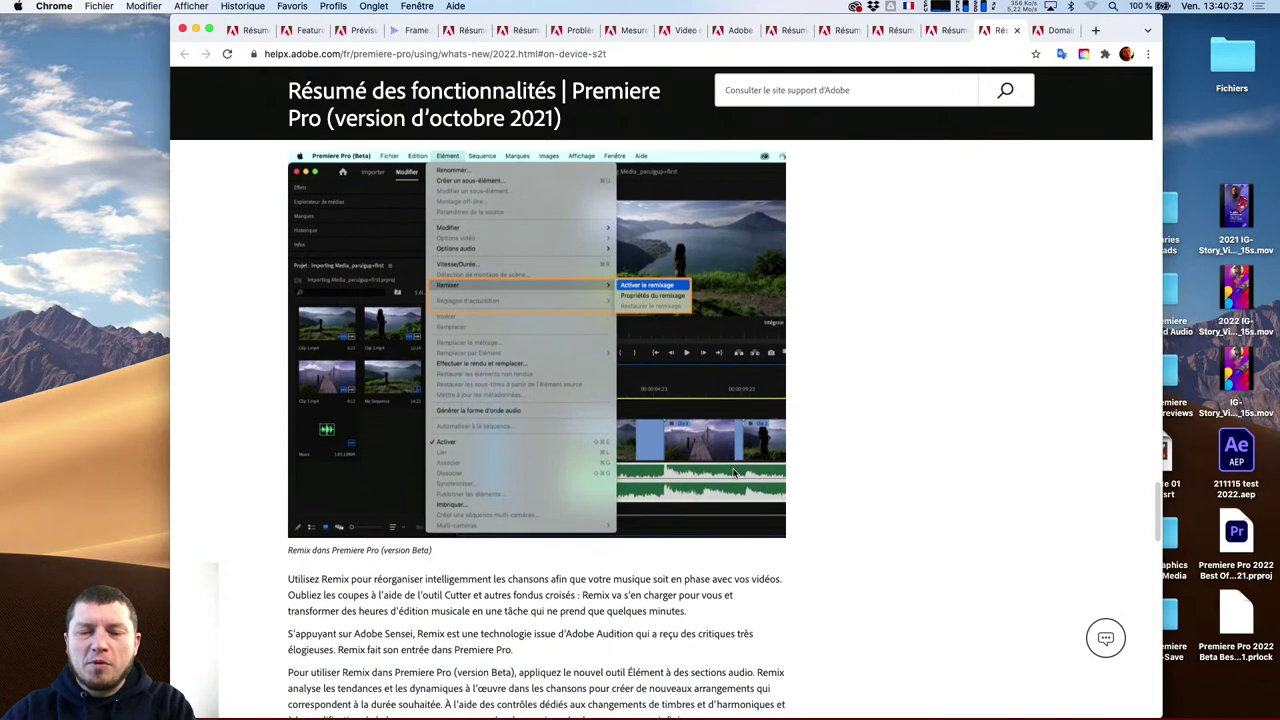